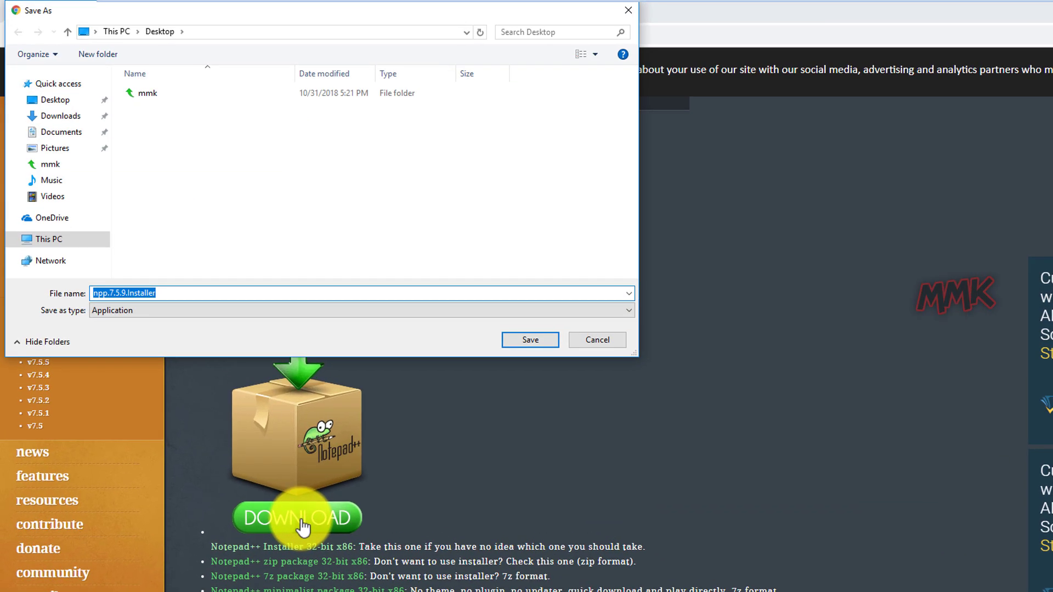
Save npp.7.5.9.Installer to the Desktop and minimize Chrome.
{"action": "left_click", "coordinate": [528, 344]}
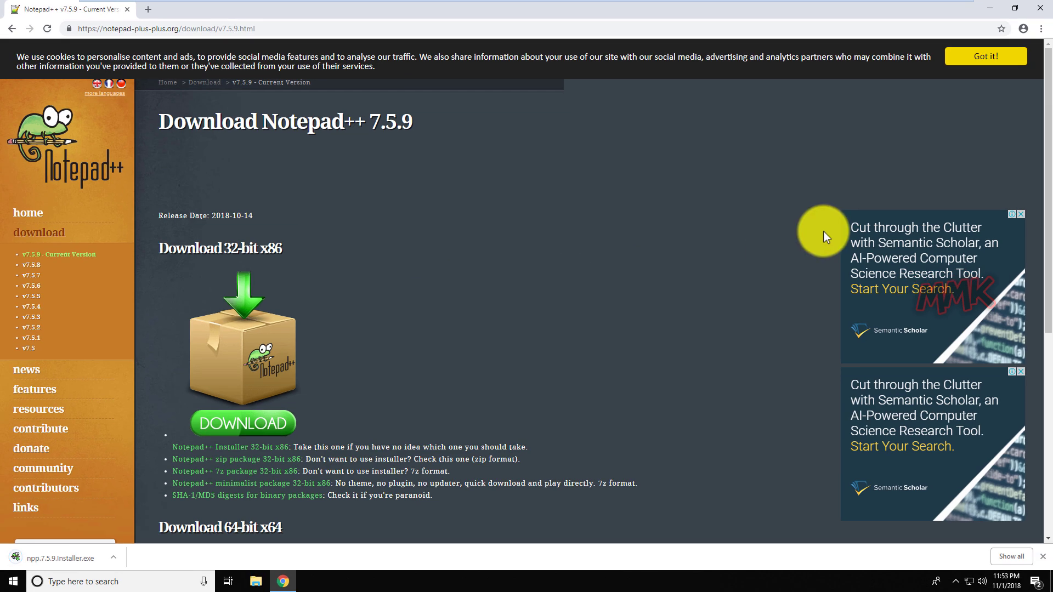
{"action": "left_click", "coordinate": [989, 9]}
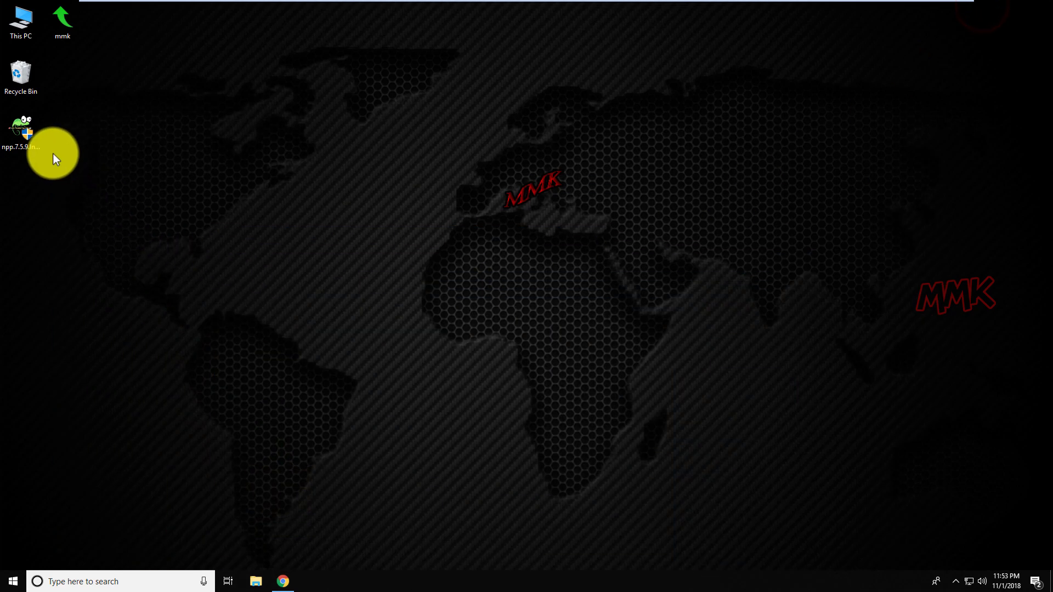
Install Notepad++ v7.5.9 in English with default location and components, then launch it.
{"action": "double_click", "coordinate": [29, 136]}
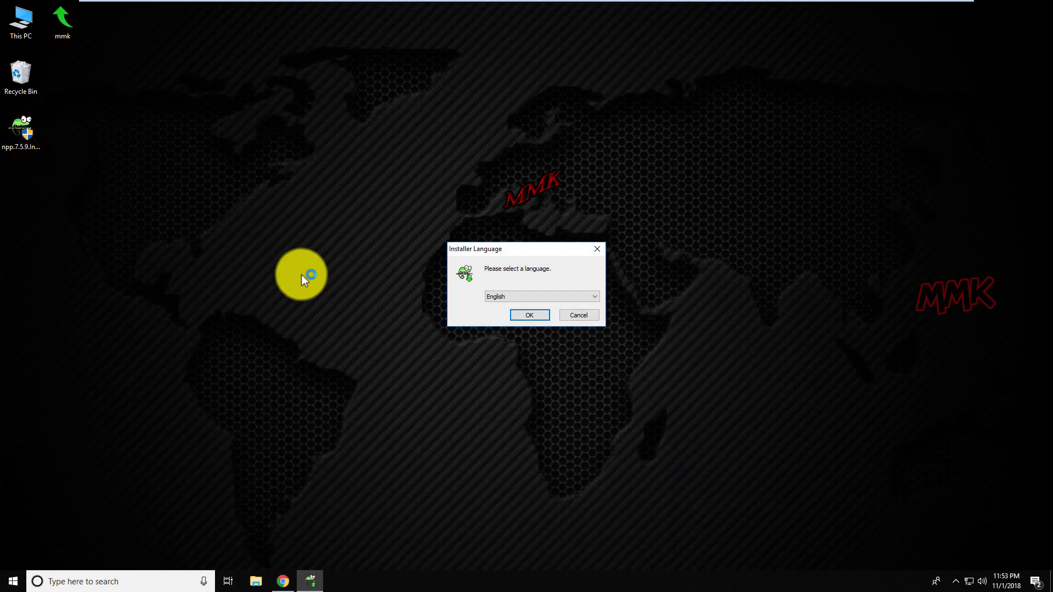
{"action": "left_click", "coordinate": [533, 317]}
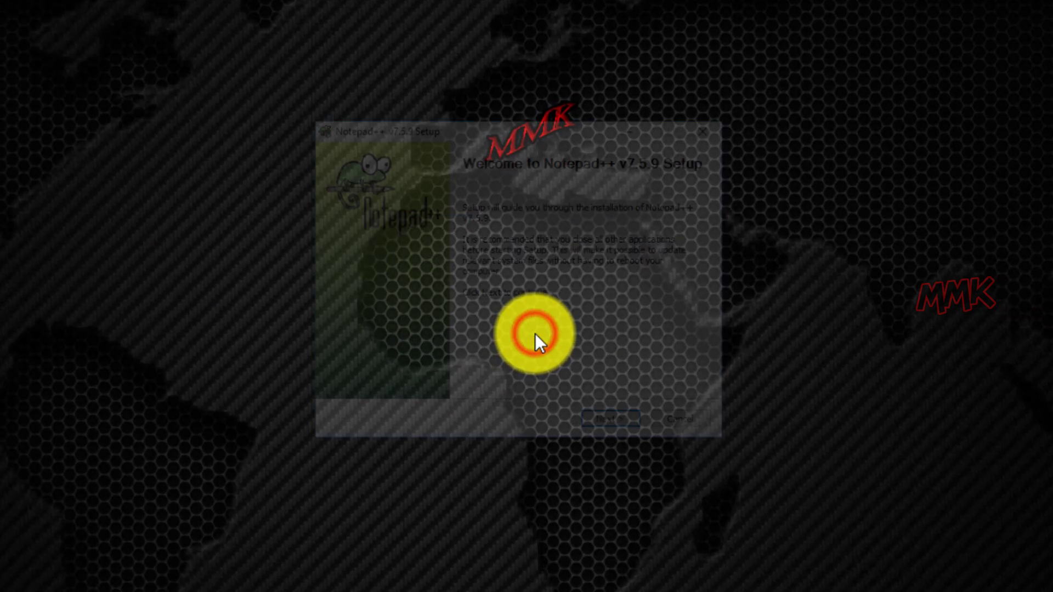
{"action": "left_click", "coordinate": [615, 426]}
{"action": "left_click", "coordinate": [616, 426]}
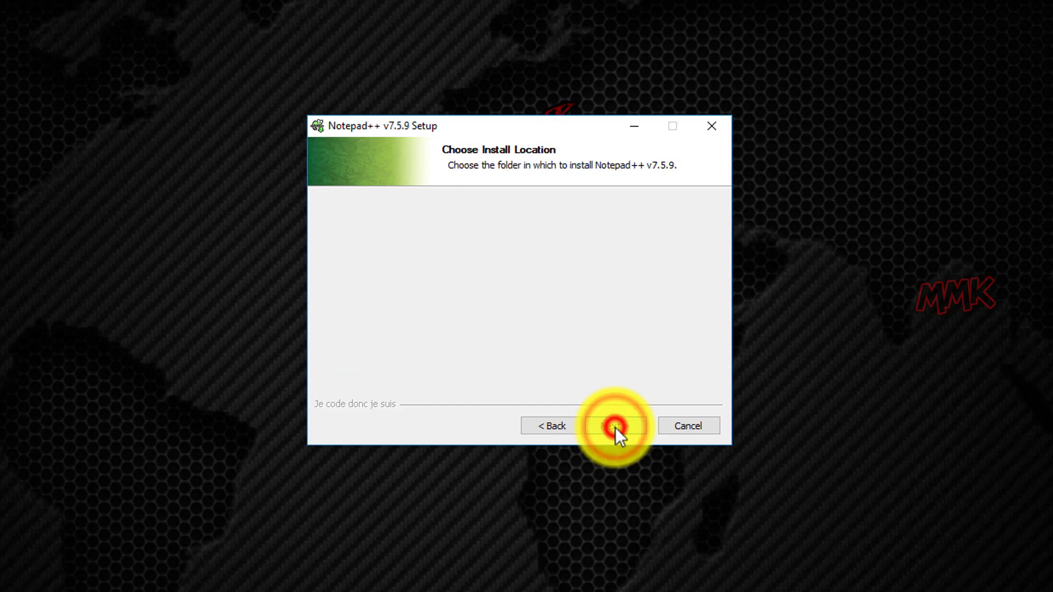
{"action": "left_click", "coordinate": [615, 427]}
{"action": "left_click", "coordinate": [616, 427]}
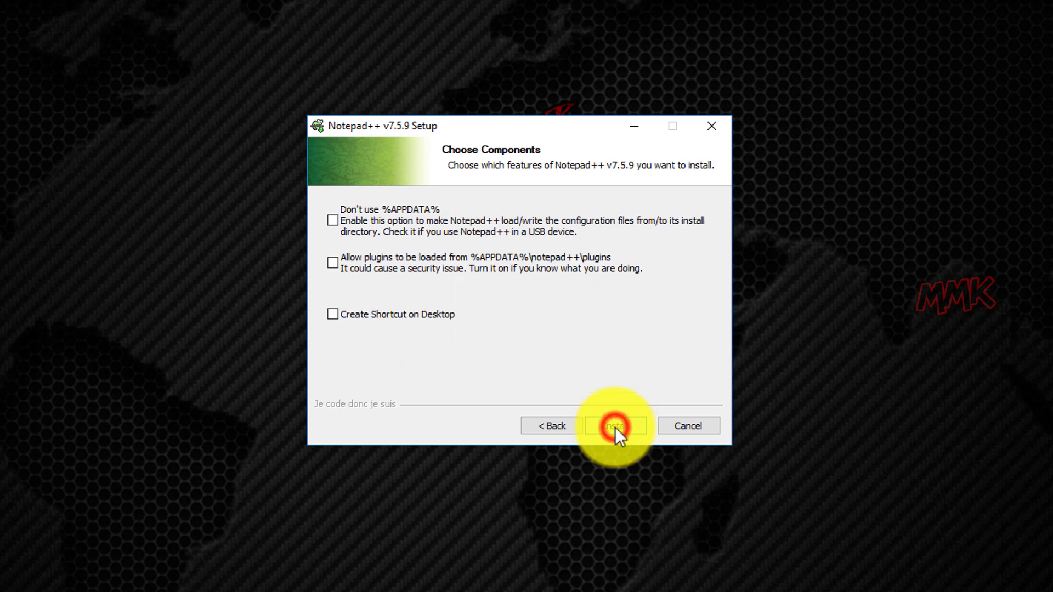
{"action": "left_click", "coordinate": [615, 427]}
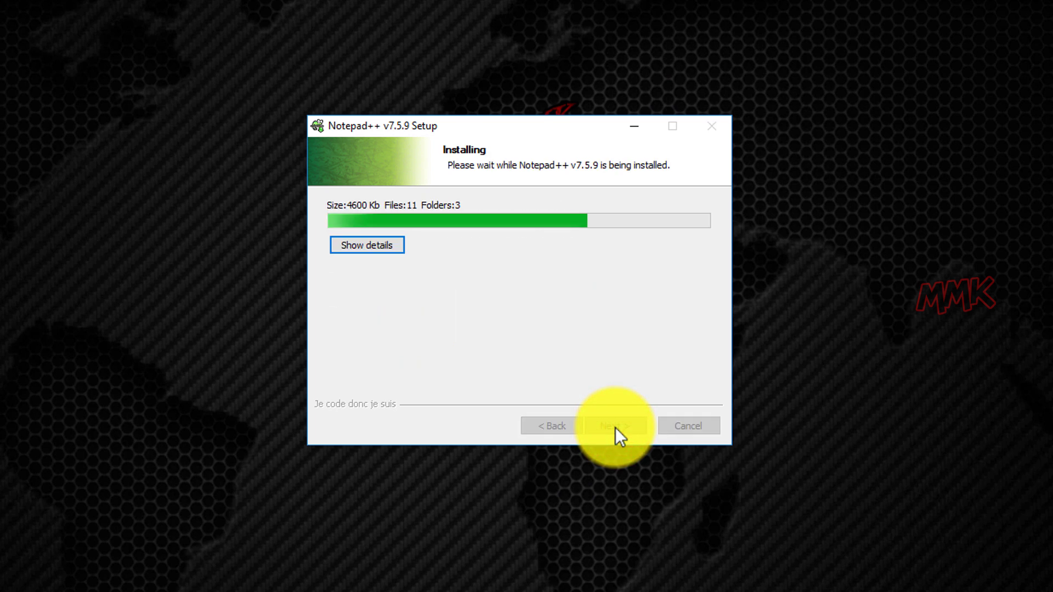
{"action": "left_click", "coordinate": [615, 427]}
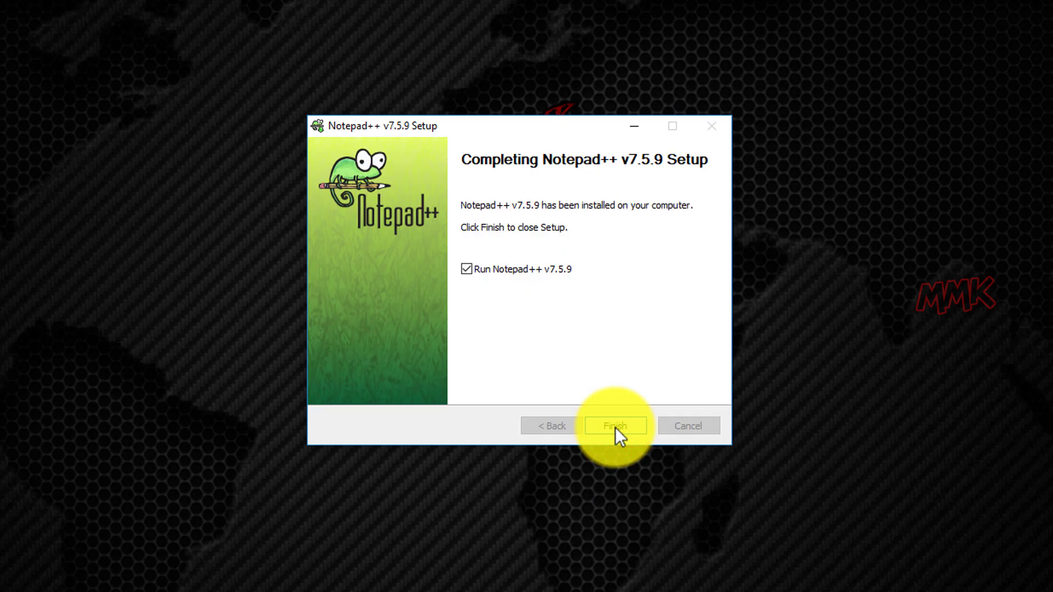
{"action": "left_click", "coordinate": [616, 427]}
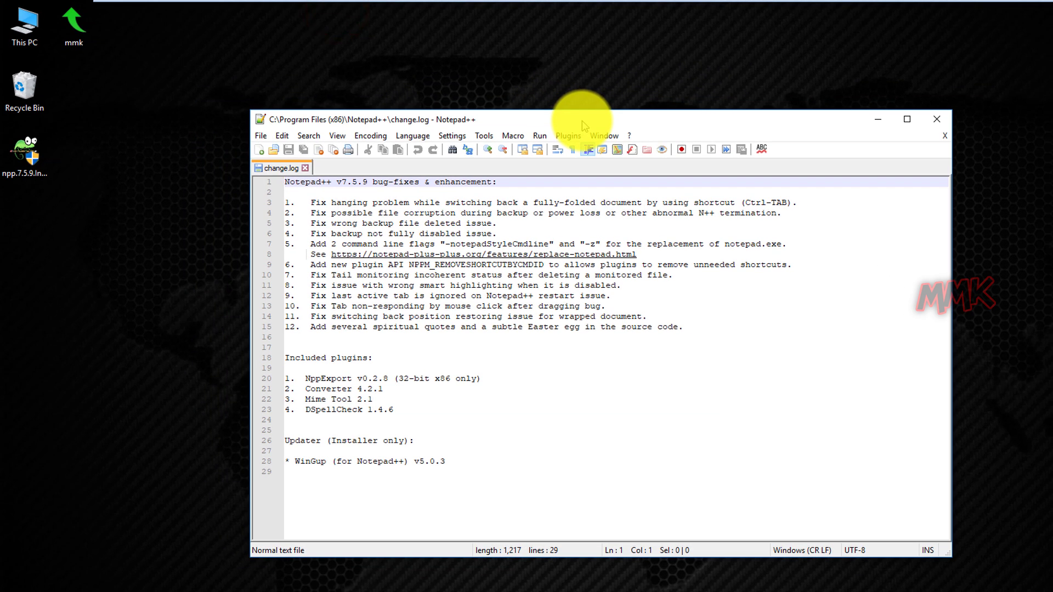
Close change.log and select Default Style in the Style Configurator.
{"action": "left_click", "coordinate": [307, 167]}
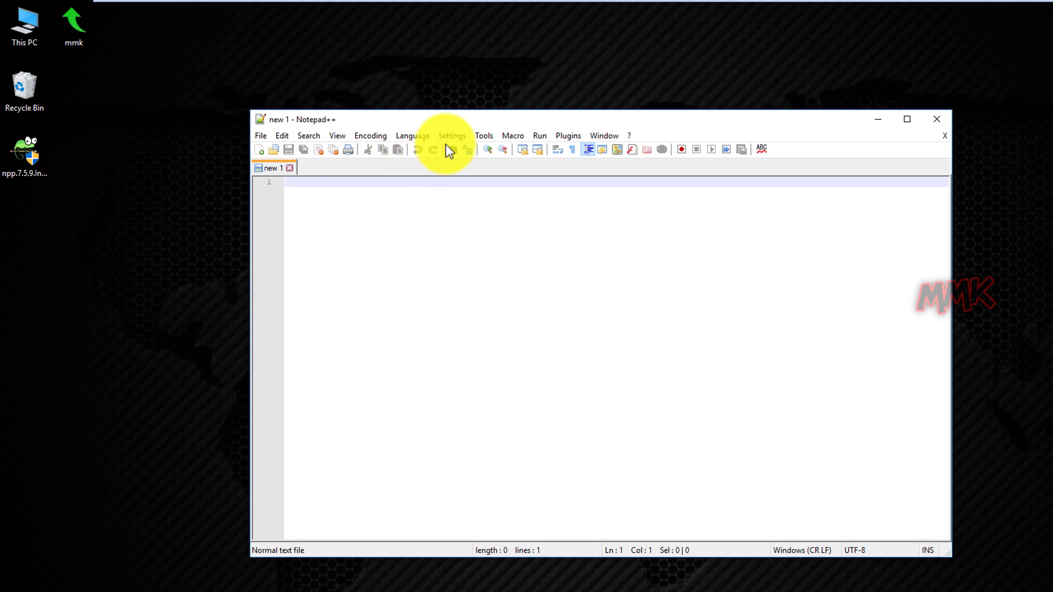
{"action": "left_click", "coordinate": [459, 136]}
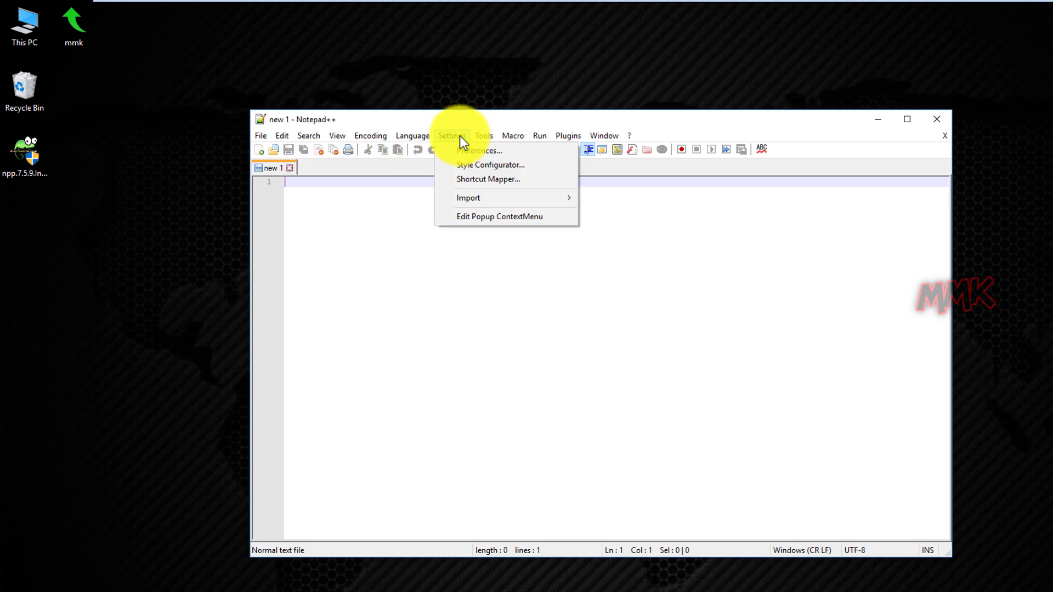
{"action": "left_click", "coordinate": [462, 164]}
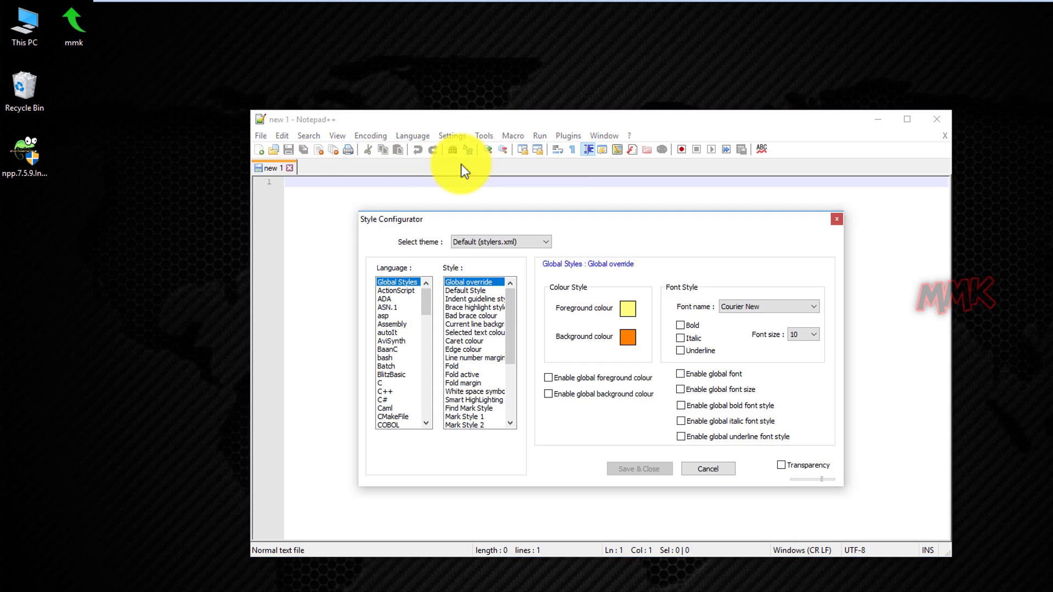
{"action": "left_click", "coordinate": [466, 295]}
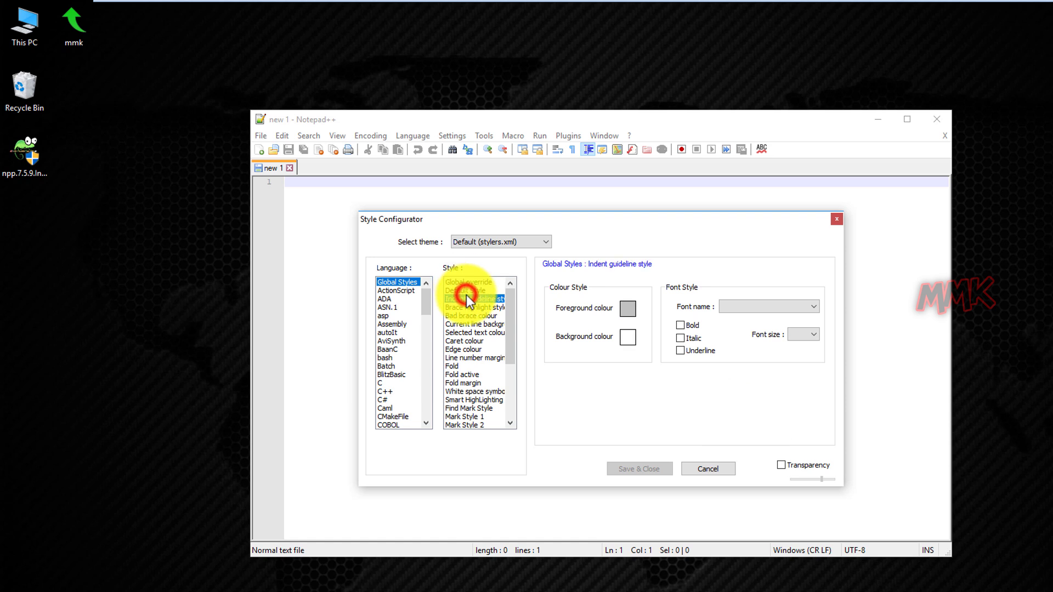
{"action": "left_click", "coordinate": [466, 291]}
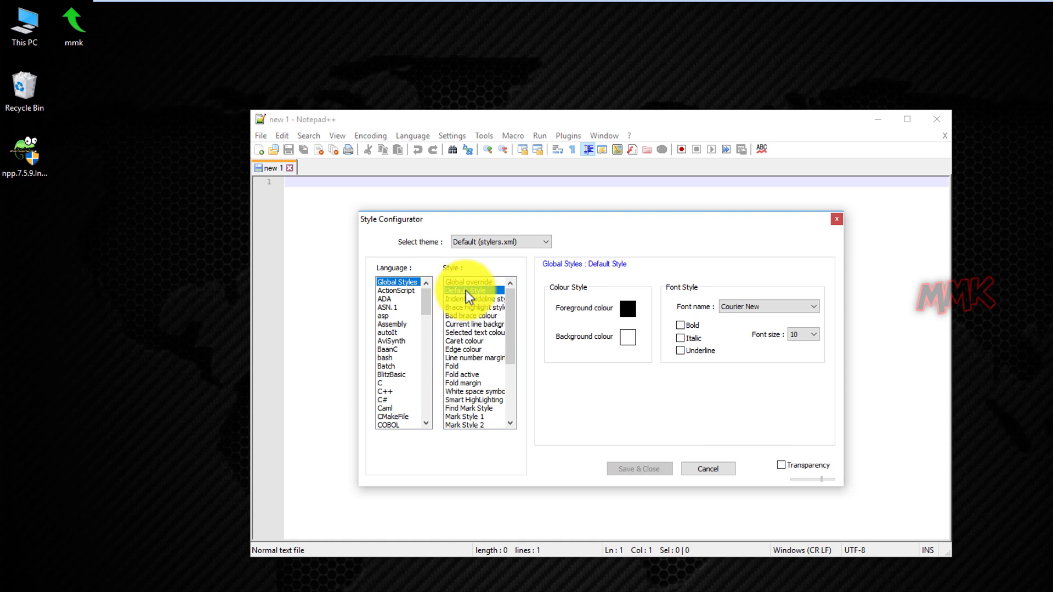
Give Default Style font size 12 and a light cyan background, save, and close Notepad++.
{"action": "left_click", "coordinate": [816, 339]}
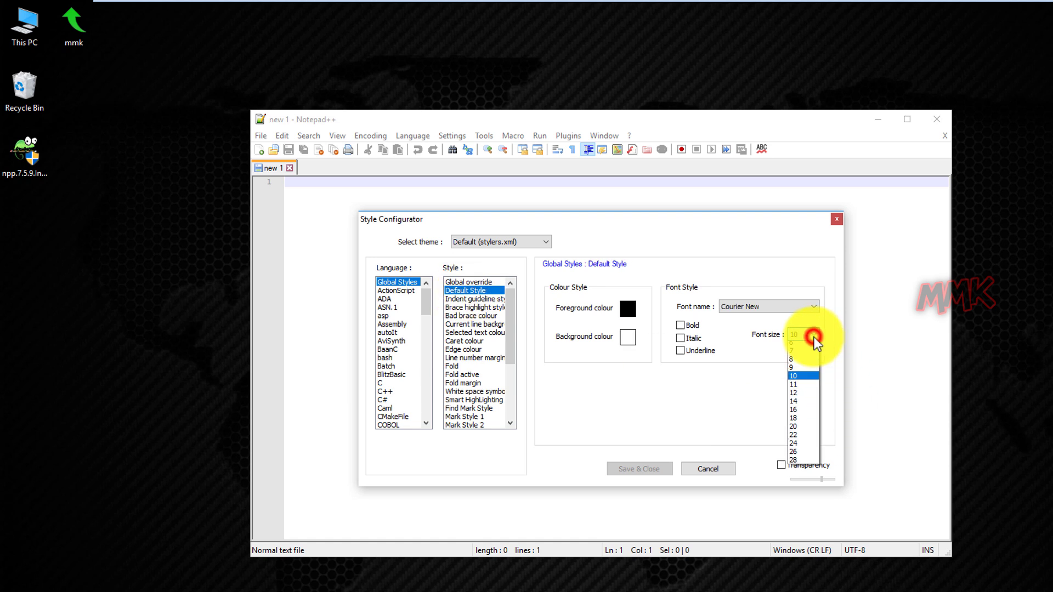
{"action": "left_click", "coordinate": [802, 415]}
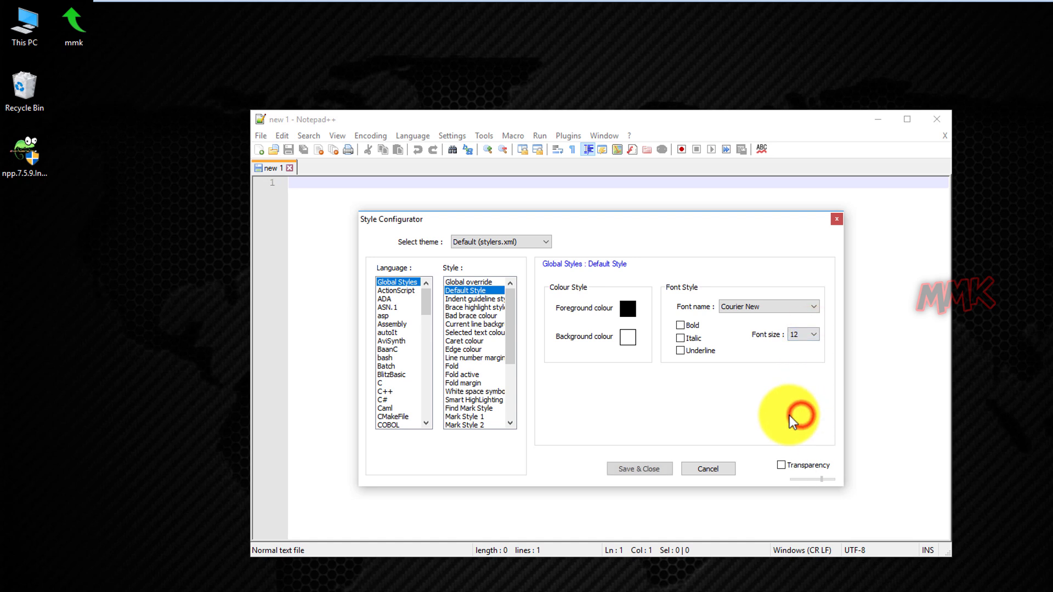
{"action": "left_click", "coordinate": [628, 337]}
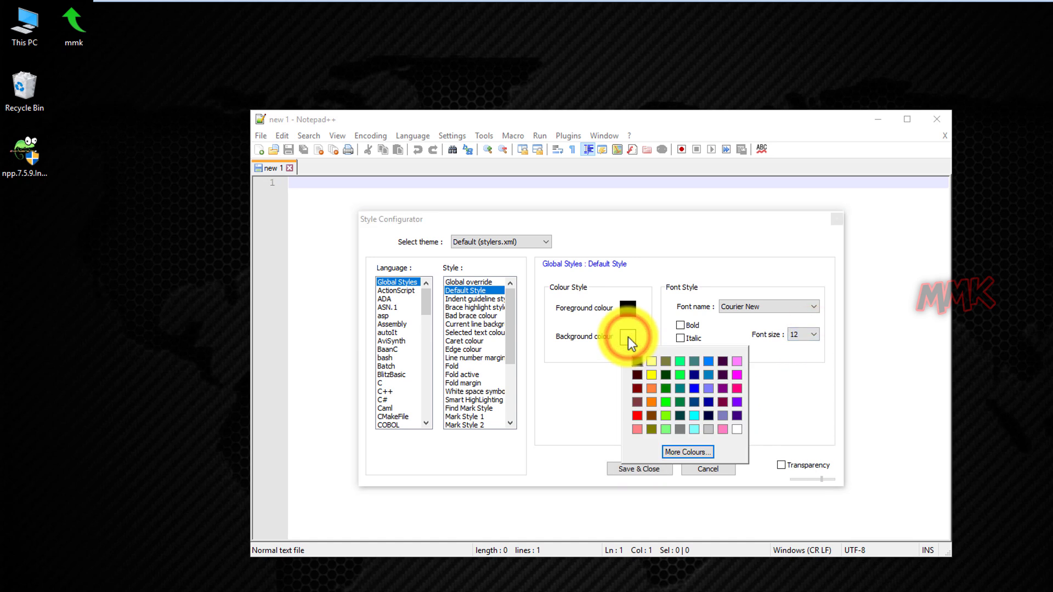
{"action": "left_click", "coordinate": [695, 428]}
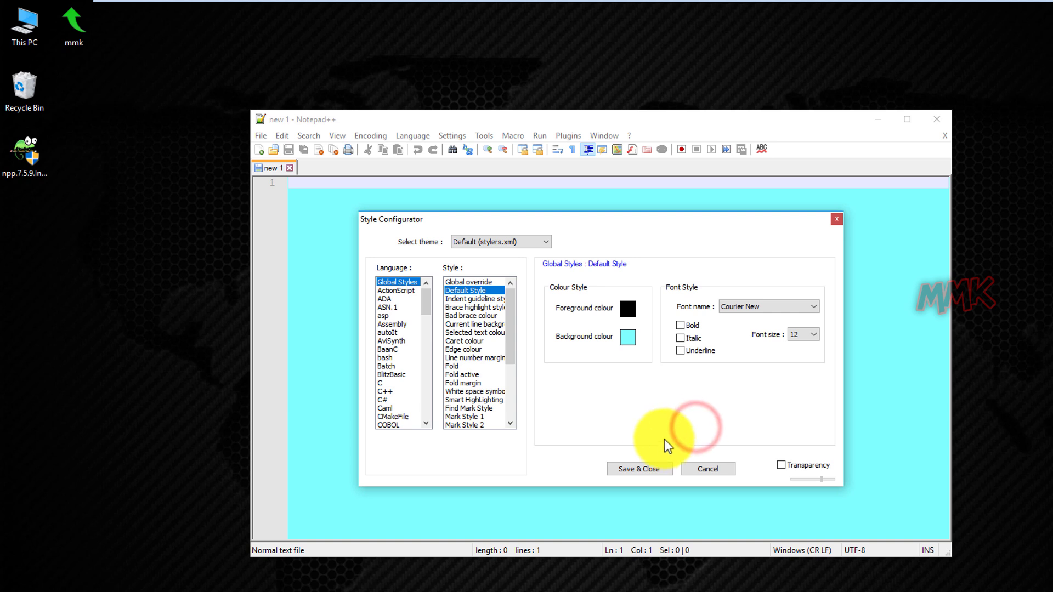
{"action": "left_click", "coordinate": [640, 470]}
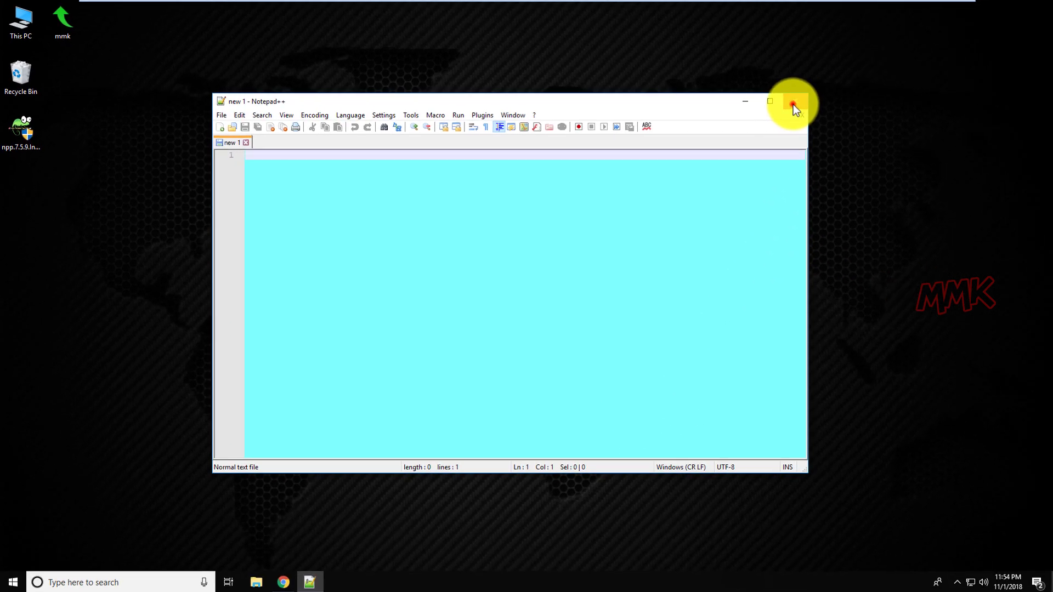
{"action": "left_click", "coordinate": [791, 104]}
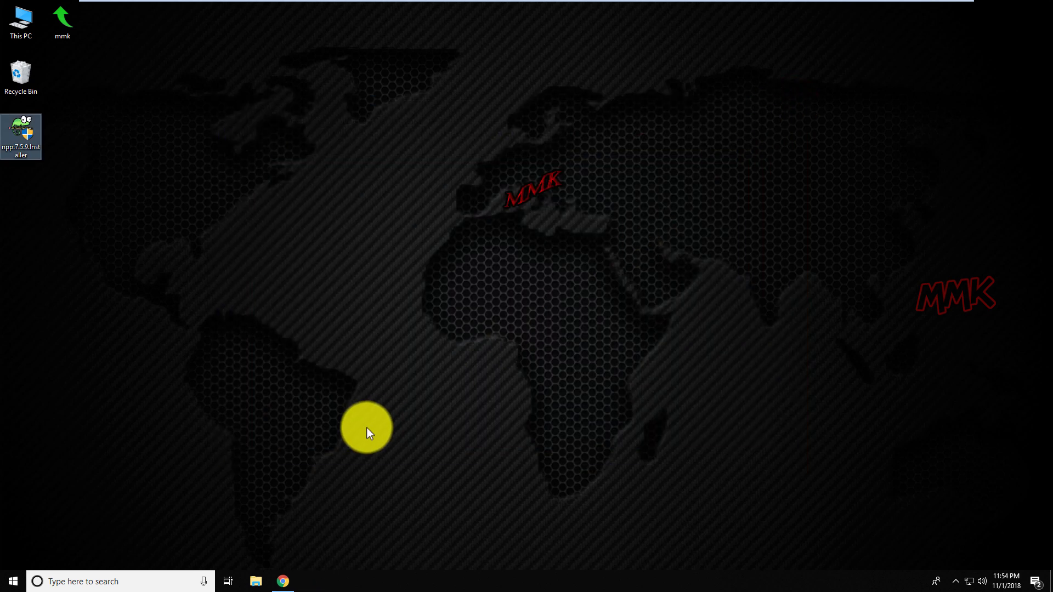
Restore Chrome, search 'opera download' and open the opera.com download page.
{"action": "left_click", "coordinate": [284, 582]}
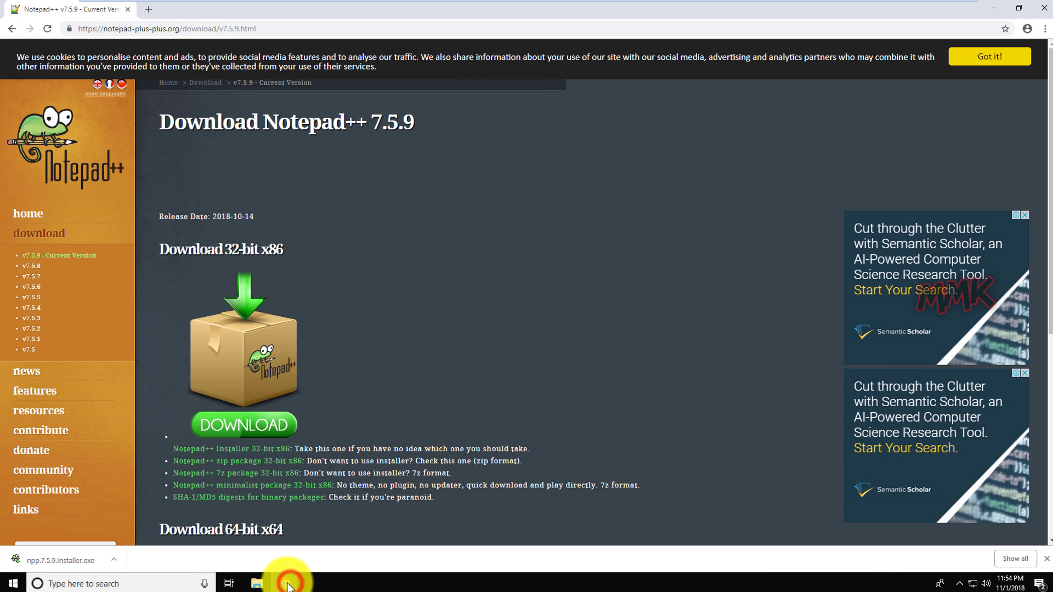
{"action": "left_click", "coordinate": [261, 28]}
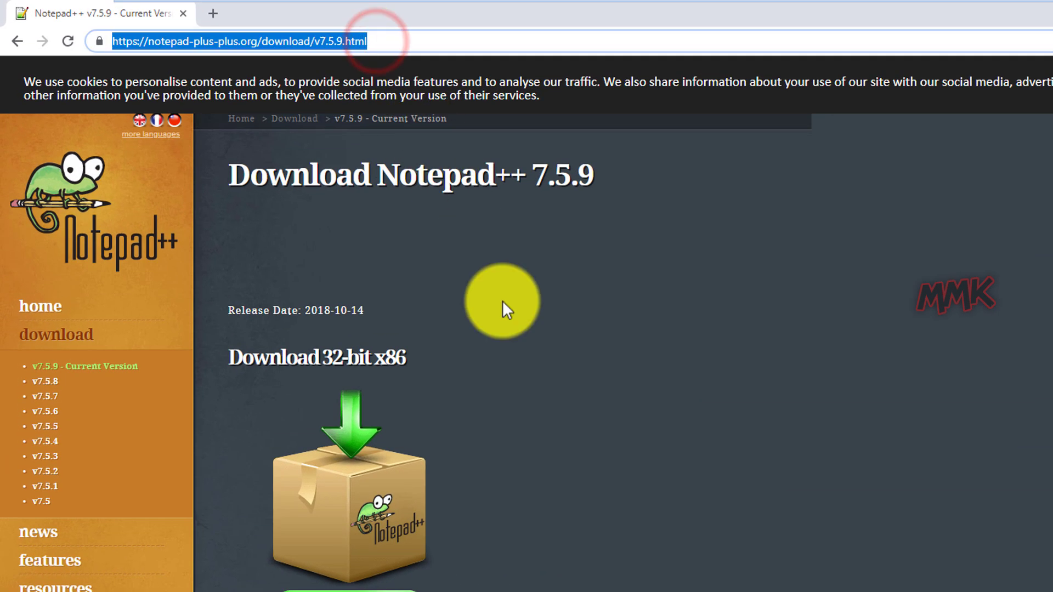
{"action": "type", "text": "opera"}
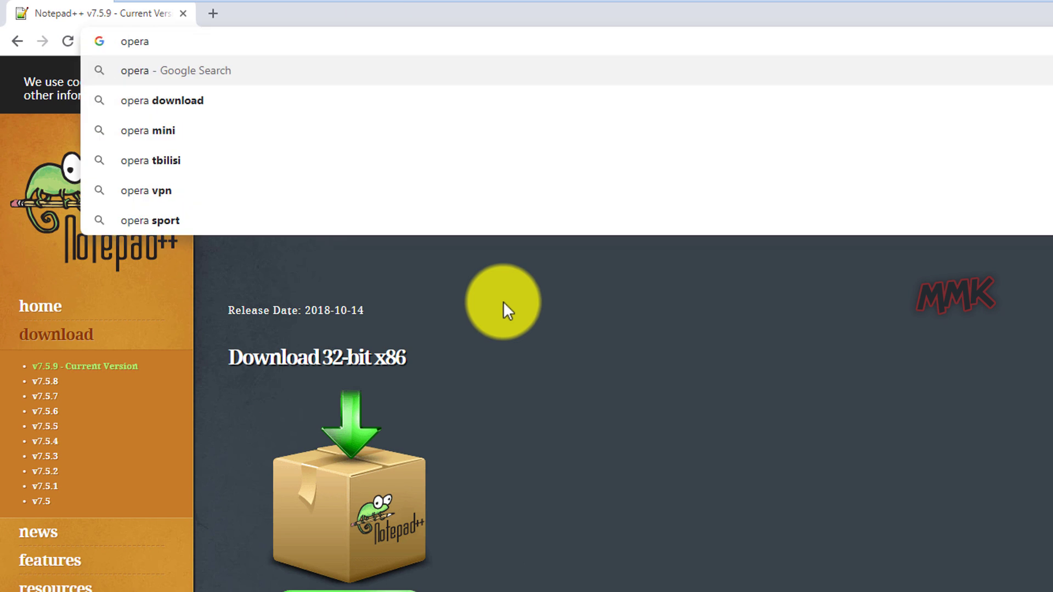
{"action": "key", "text": "Down"}
{"action": "key", "text": "Return"}
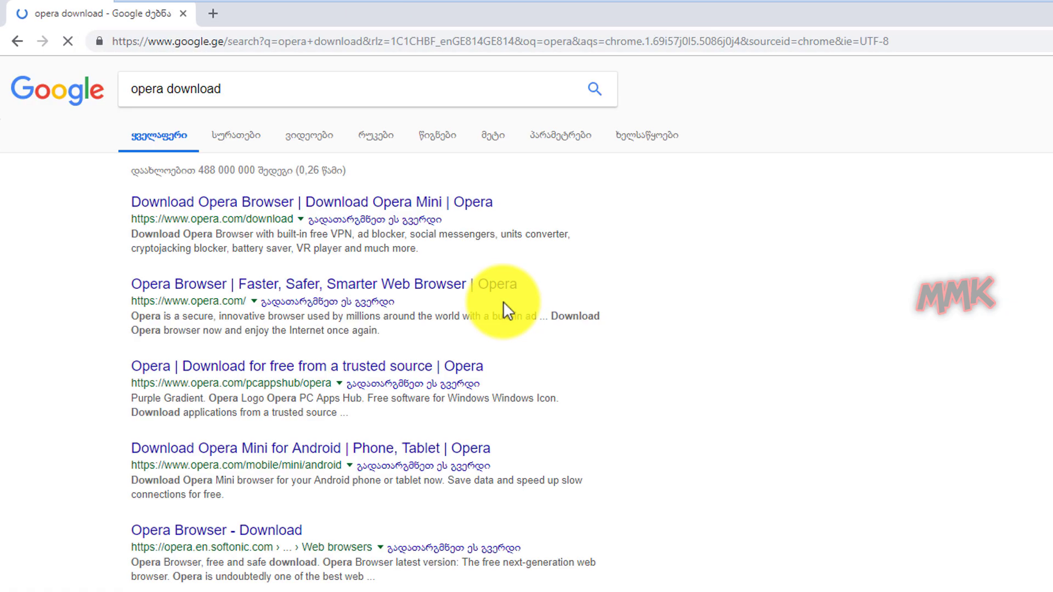
{"action": "left_click", "coordinate": [277, 203]}
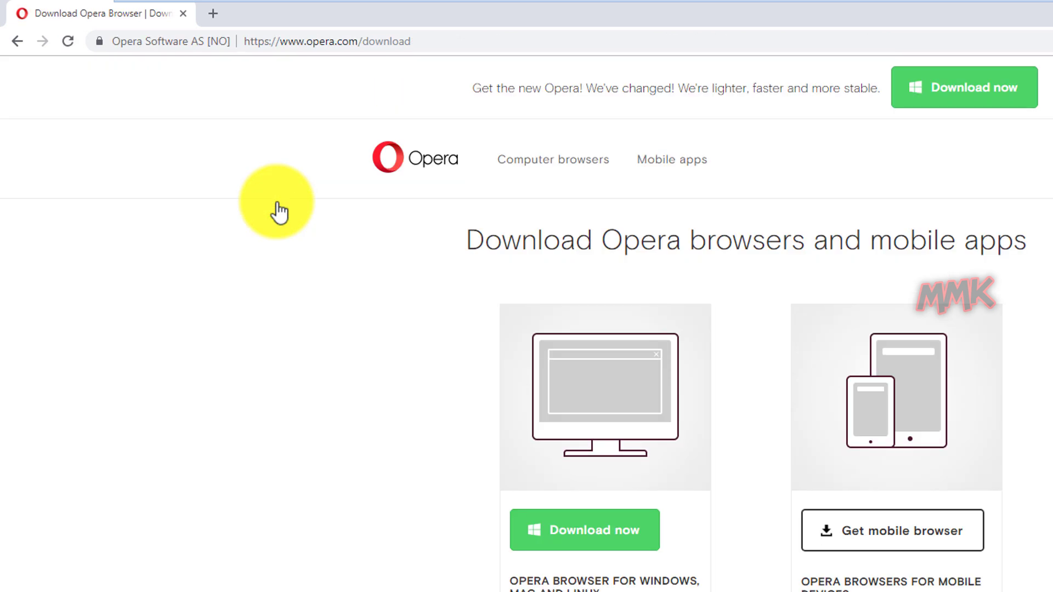
Save OperaSetup.exe to the Desktop and minimize Chrome.
{"action": "left_click", "coordinate": [592, 545]}
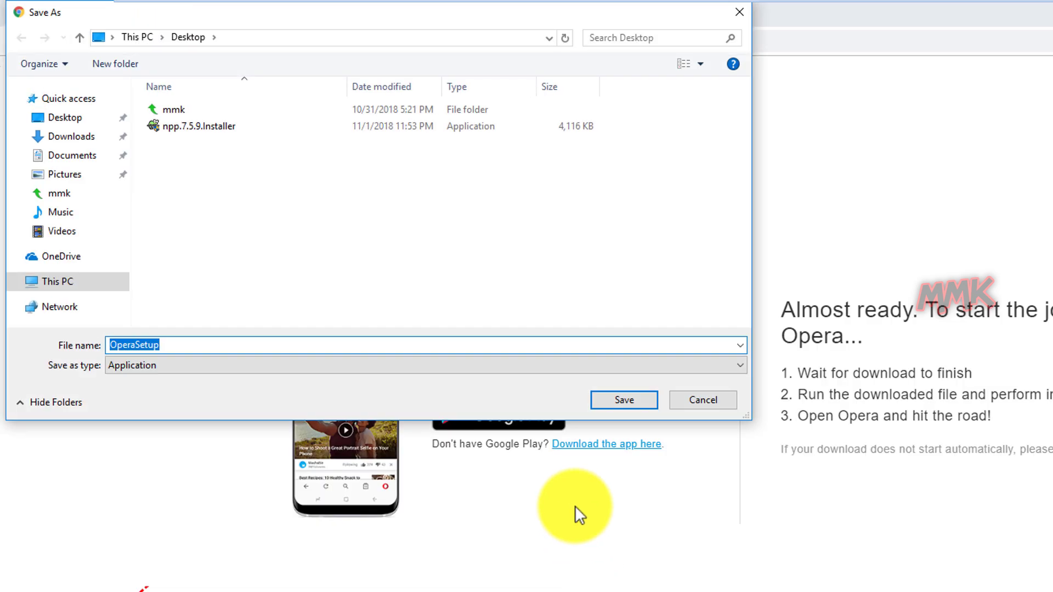
{"action": "left_click", "coordinate": [614, 401]}
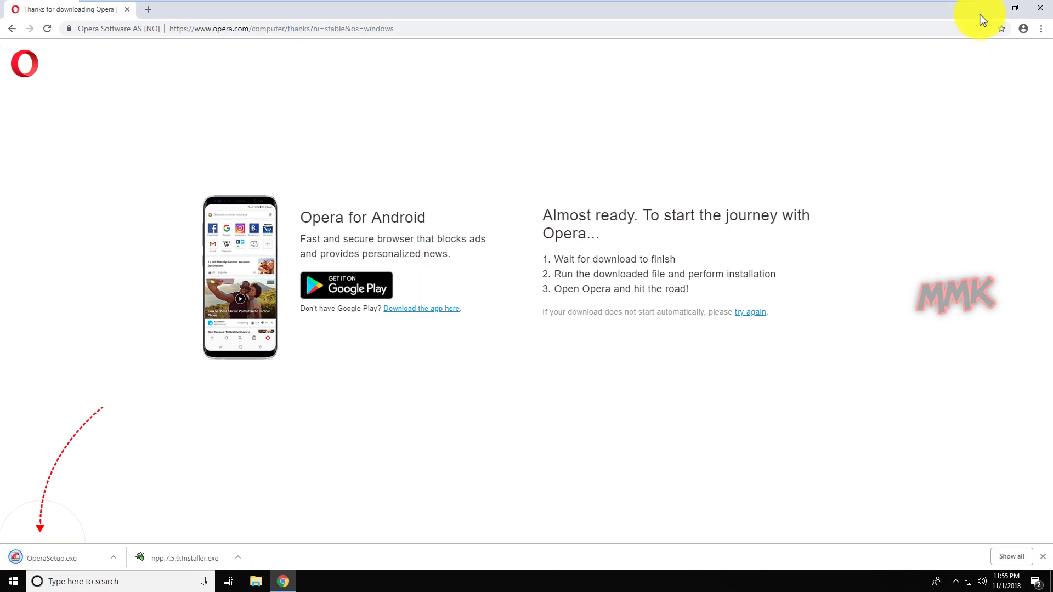
{"action": "left_click", "coordinate": [988, 9]}
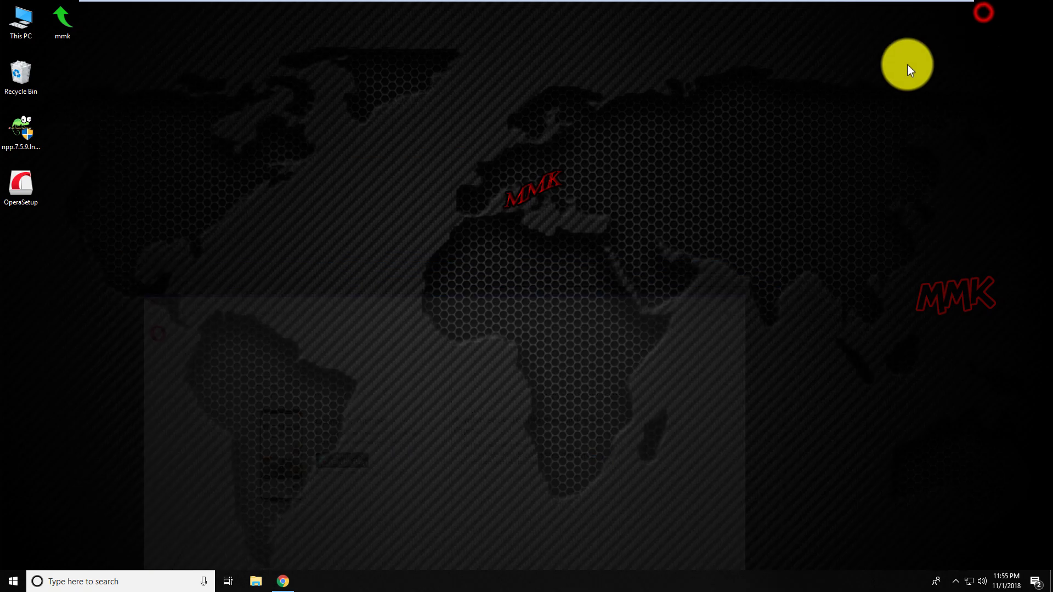
Run OperaSetup from the desktop and install Opera.
{"action": "double_click", "coordinate": [25, 195]}
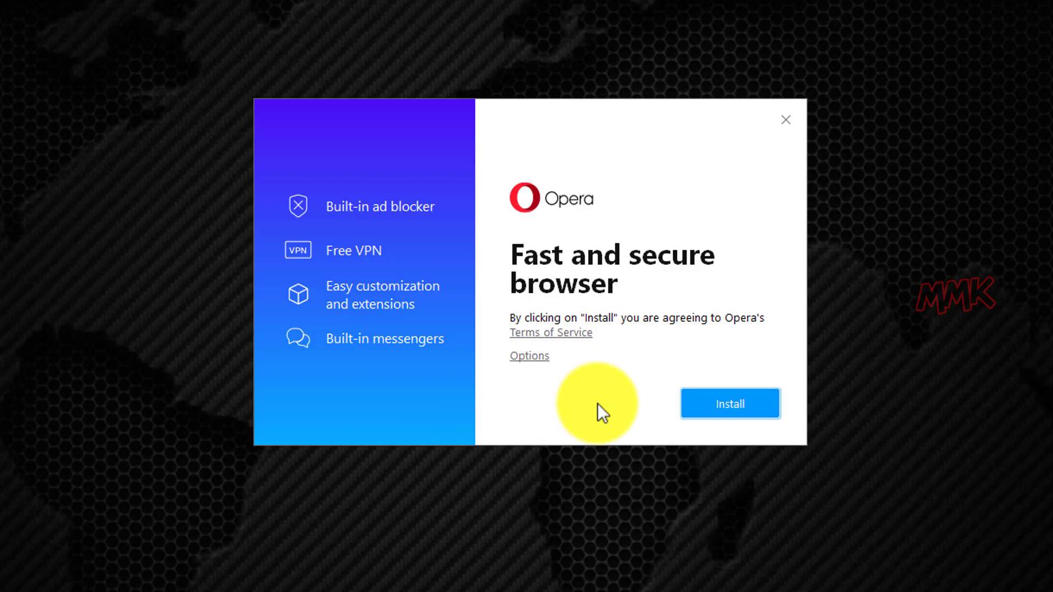
{"action": "left_click", "coordinate": [715, 397]}
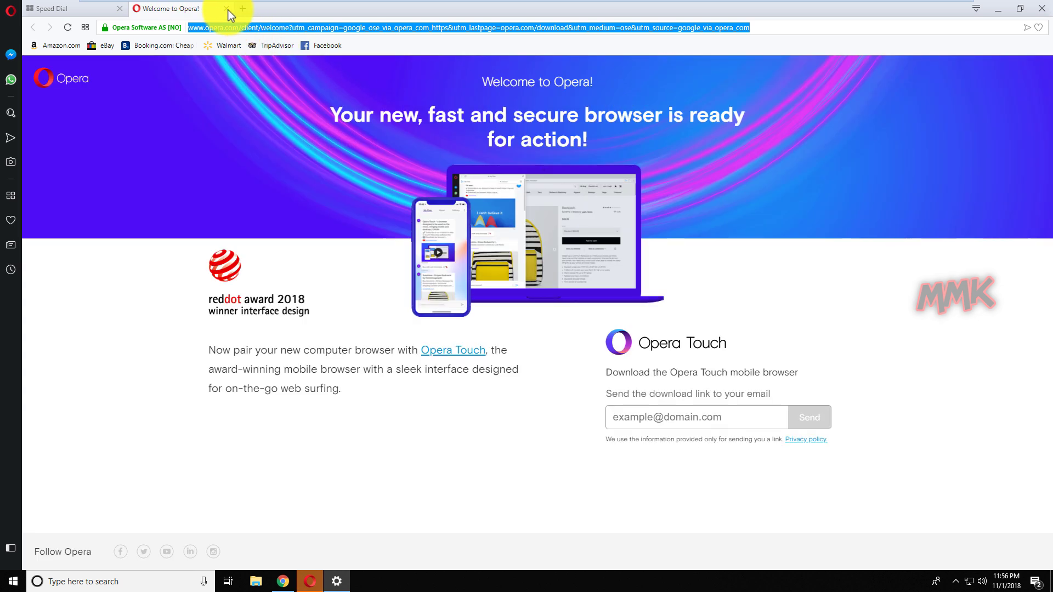
Close the Welcome tab and reach browser settings through the Speed Dial Easy setup panel.
{"action": "left_click", "coordinate": [227, 9]}
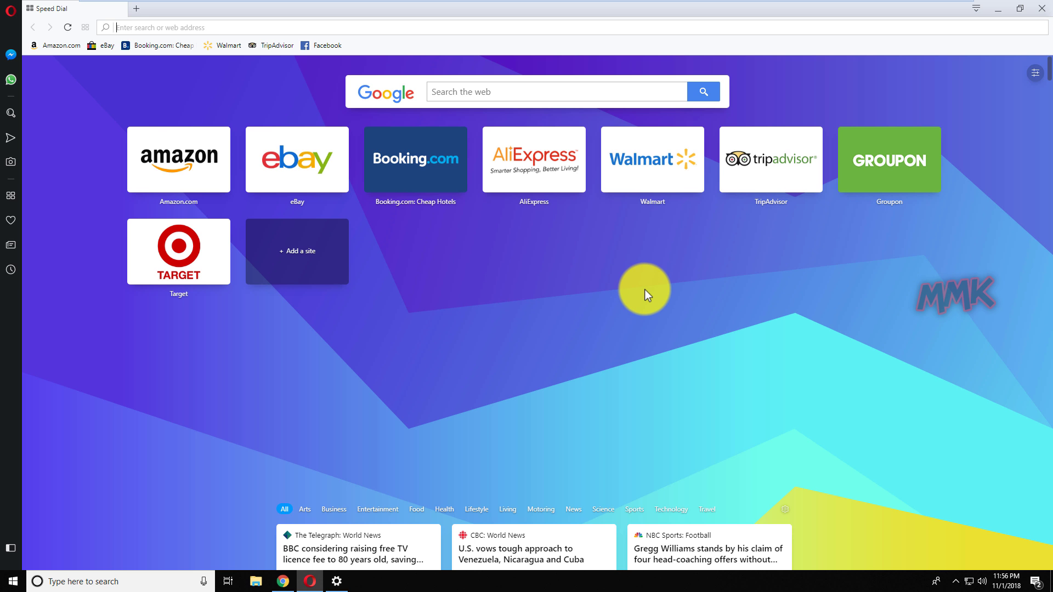
{"action": "left_click", "coordinate": [1034, 73]}
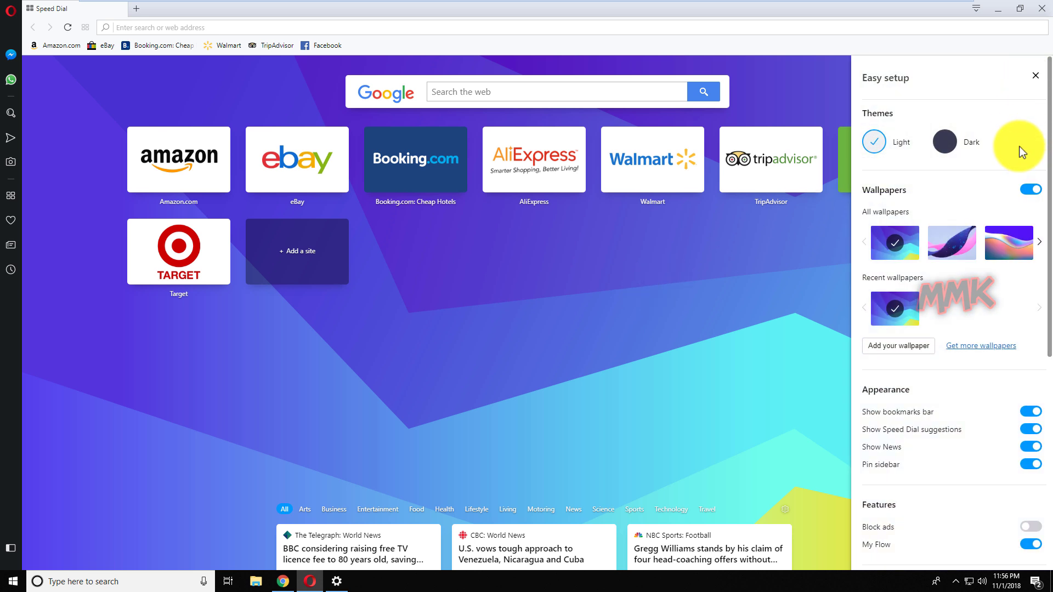
{"action": "left_click_drag", "start_coordinate": [1049, 150], "coordinate": [1052, 399]}
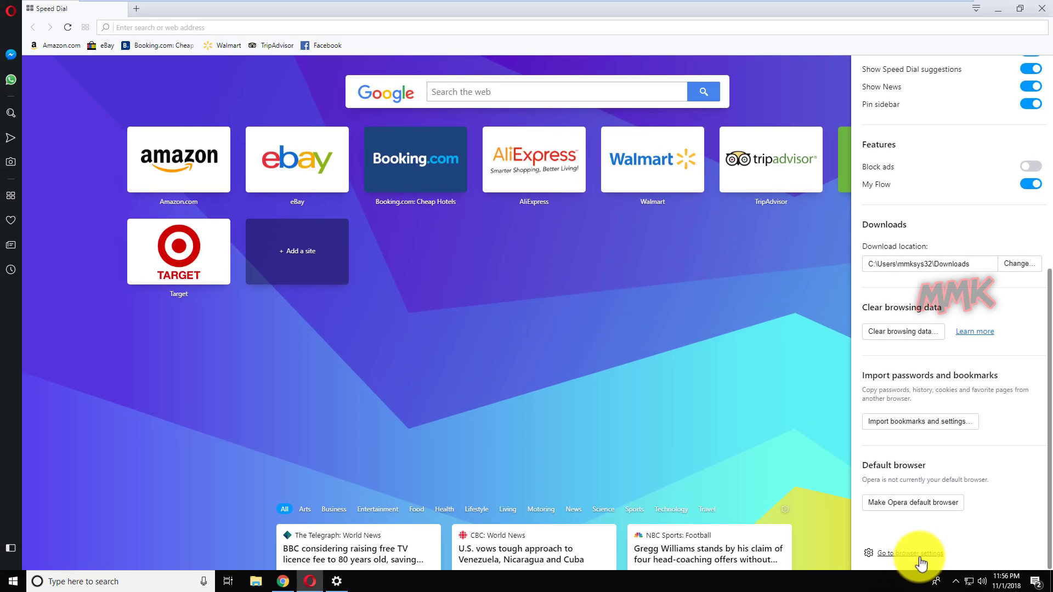
{"action": "left_click", "coordinate": [796, 439]}
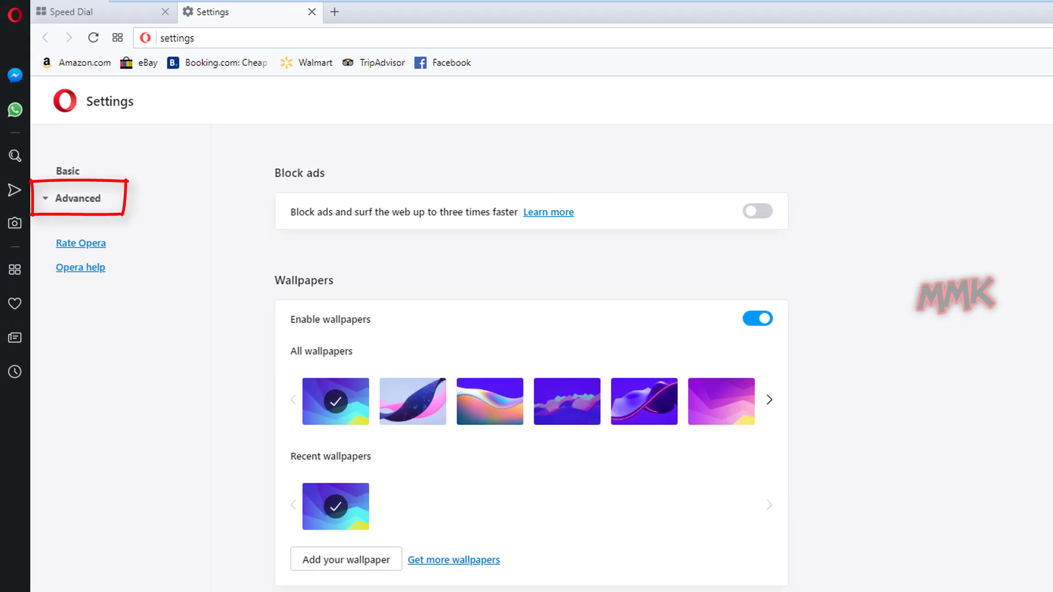
Enable VPN under Advanced > Privacy & security, then close the Settings tab.
{"action": "left_click", "coordinate": [64, 201]}
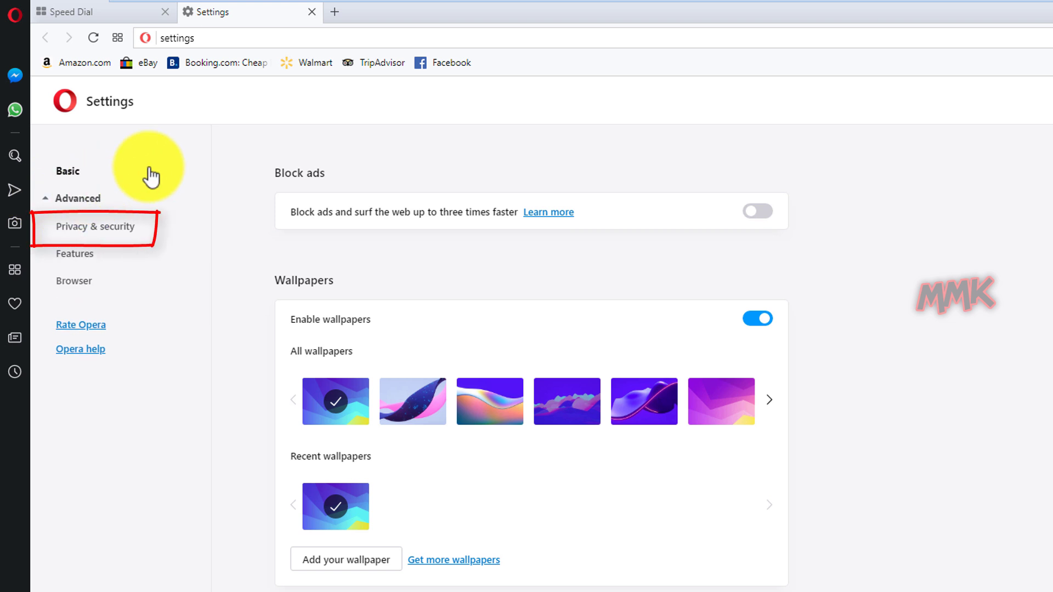
{"action": "left_click", "coordinate": [96, 235]}
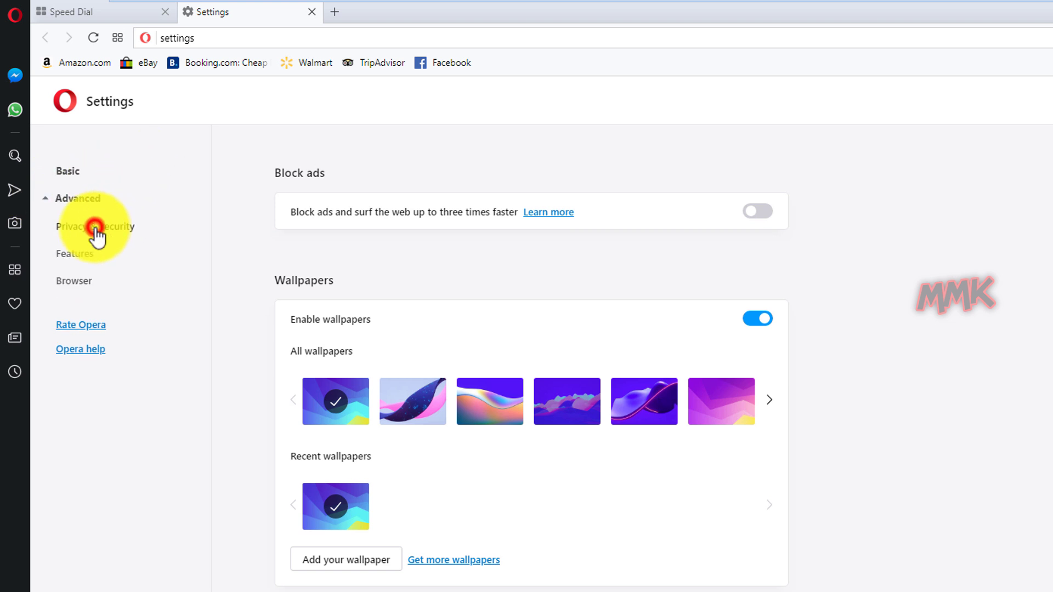
{"action": "scroll", "coordinate": [987, 359], "scroll_direction": "down", "scroll_amount": 8}
{"action": "scroll", "coordinate": [987, 362], "scroll_direction": "down", "scroll_amount": 7}
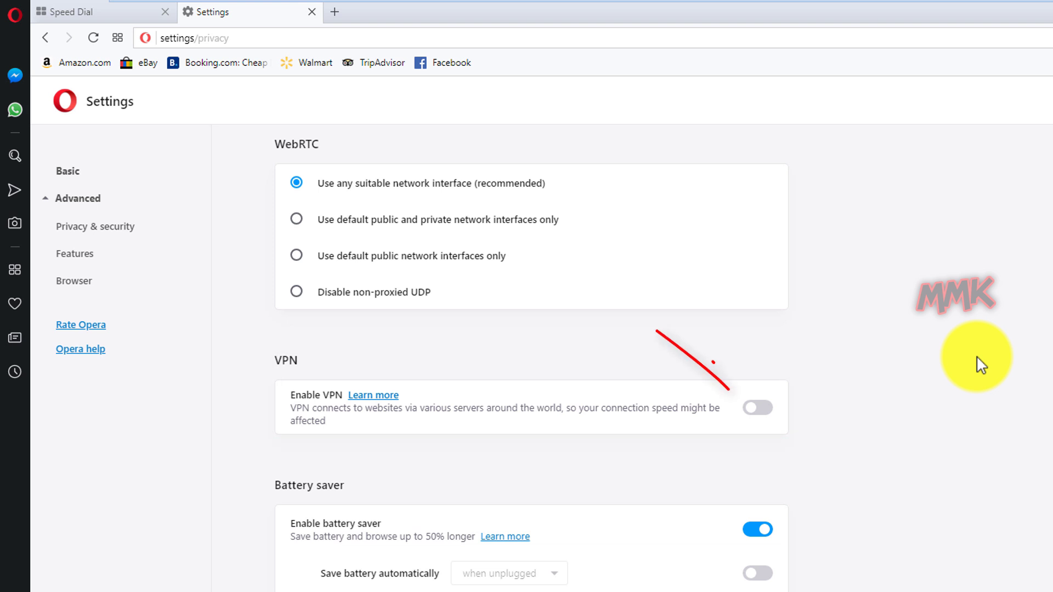
{"action": "left_click", "coordinate": [773, 419]}
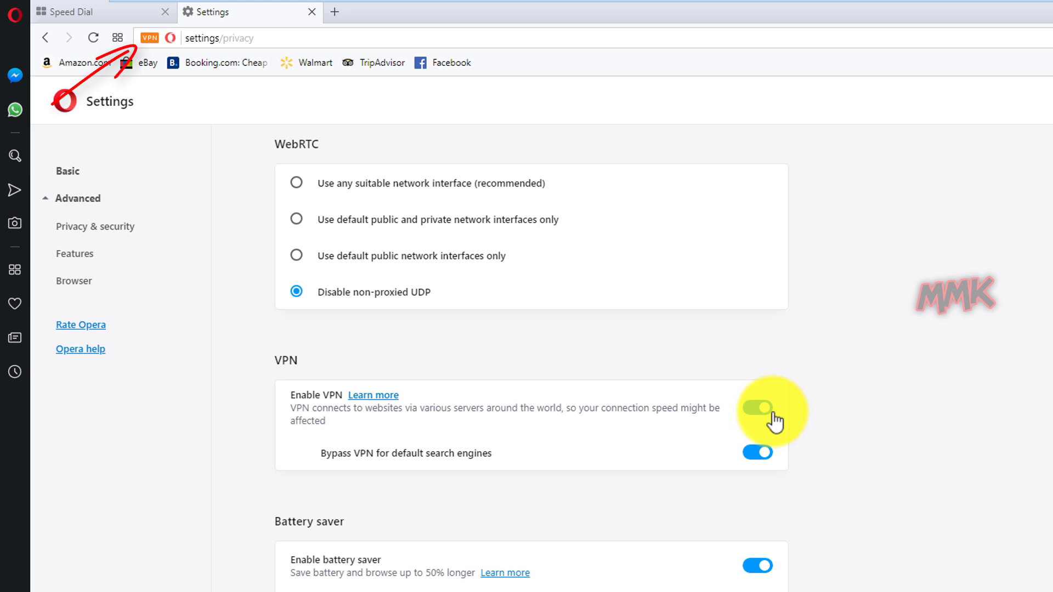
{"action": "left_click", "coordinate": [309, 12]}
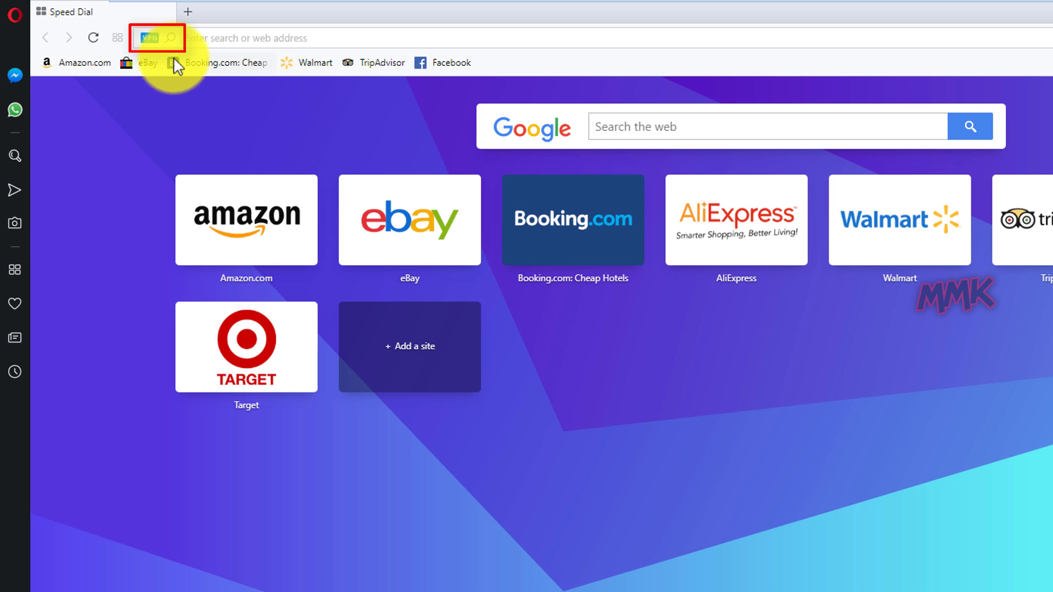
Check the VPN panel's virtual location is Optimal, leaving it unchanged.
{"action": "left_click", "coordinate": [147, 40]}
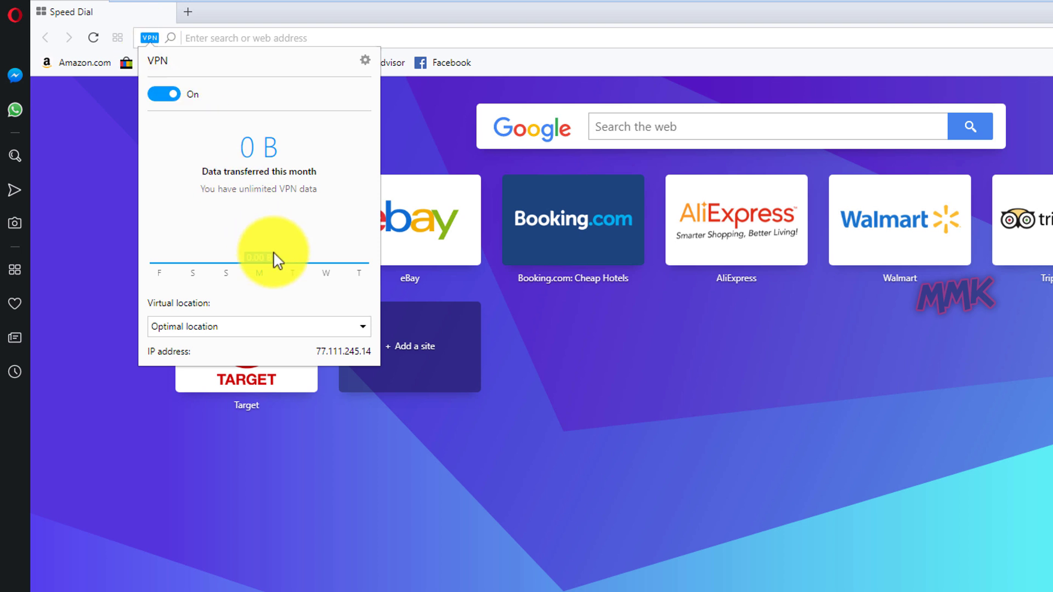
{"action": "left_click", "coordinate": [334, 331]}
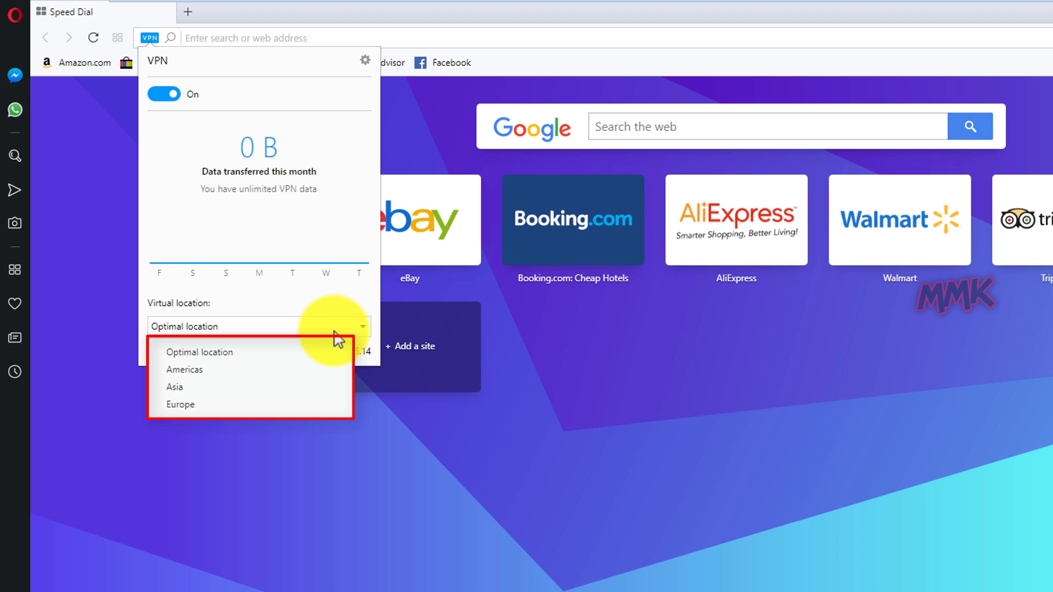
{"action": "left_click", "coordinate": [162, 183]}
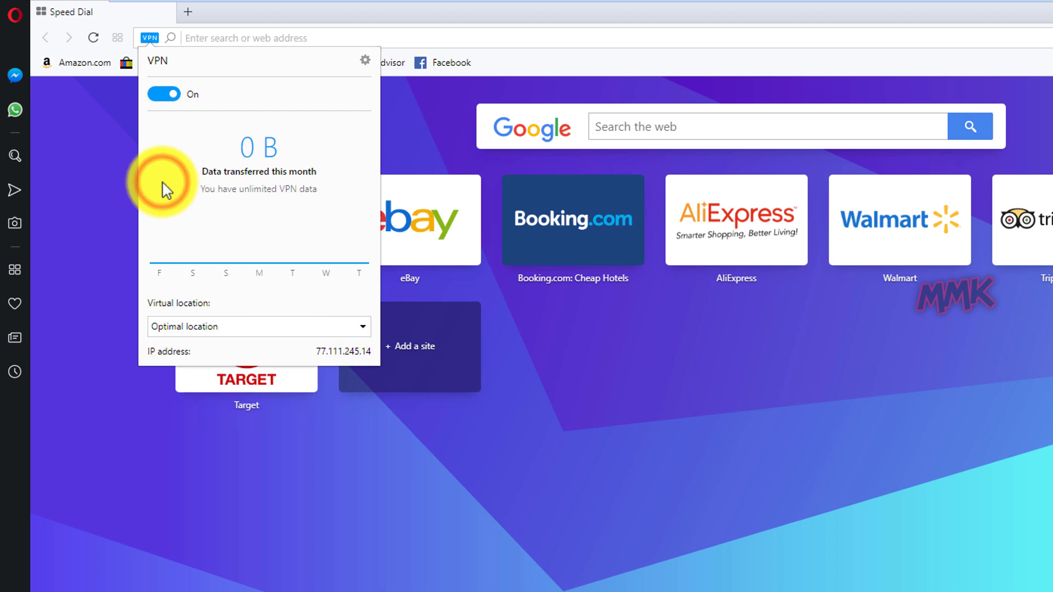
{"action": "left_click", "coordinate": [311, 18]}
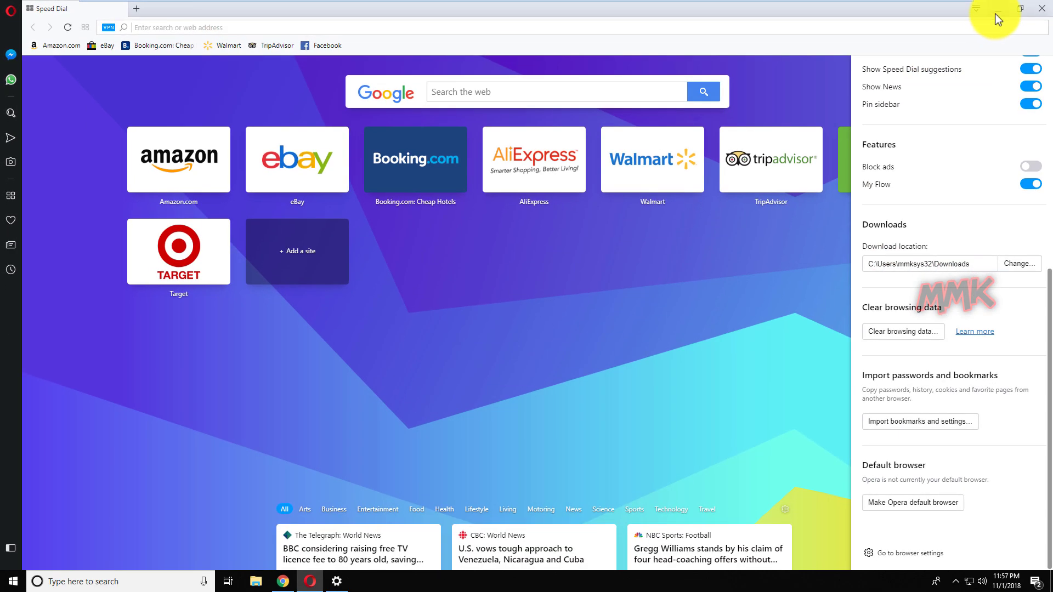
Minimize Opera, close Default apps, and select the installer and Opera desktop icons.
{"action": "left_click", "coordinate": [997, 13]}
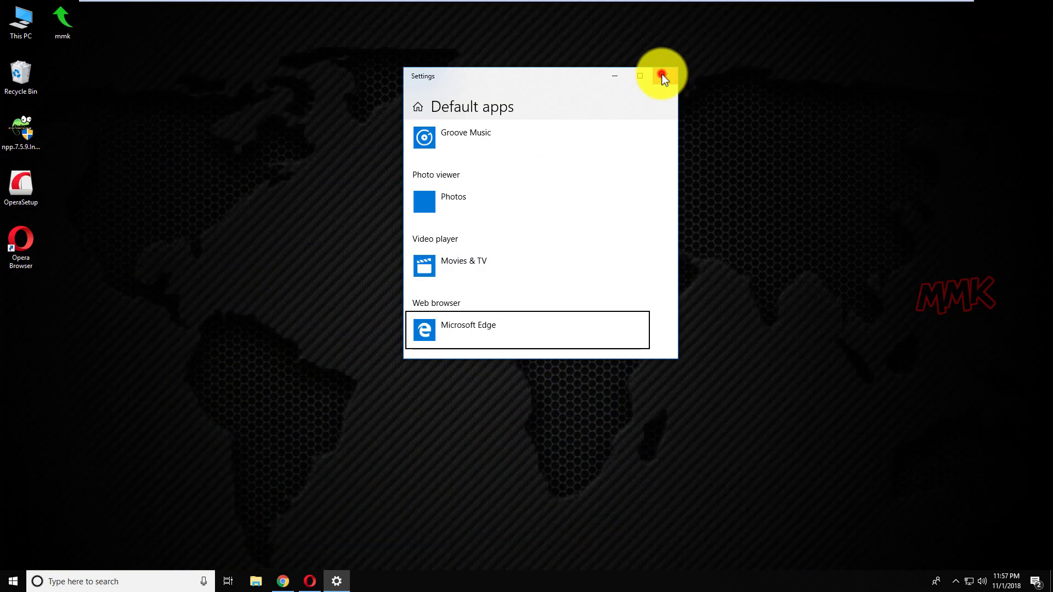
{"action": "left_click", "coordinate": [661, 74]}
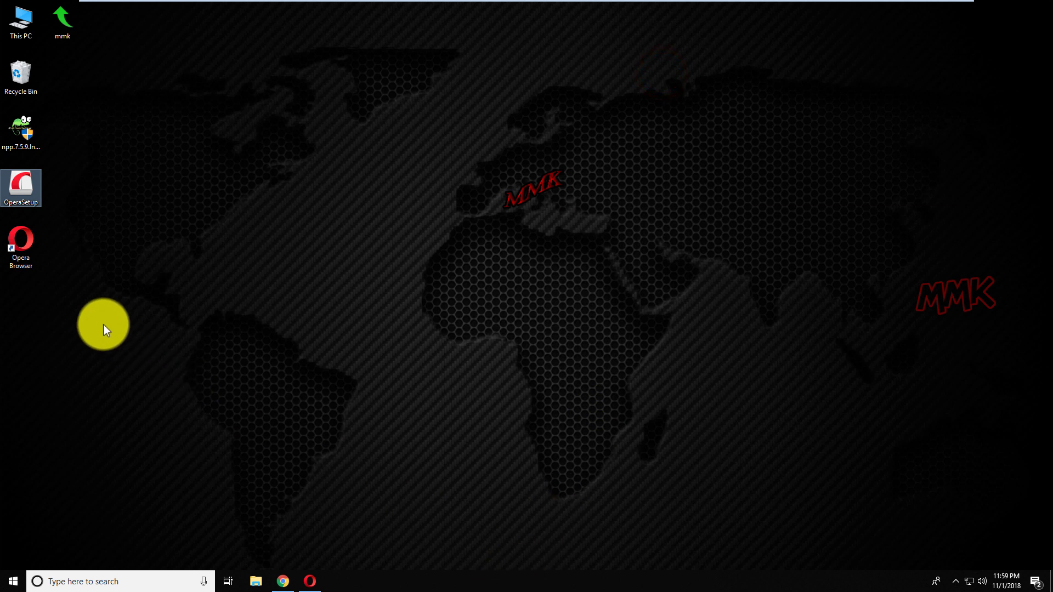
{"action": "left_click_drag", "start_coordinate": [104, 325], "coordinate": [23, 76]}
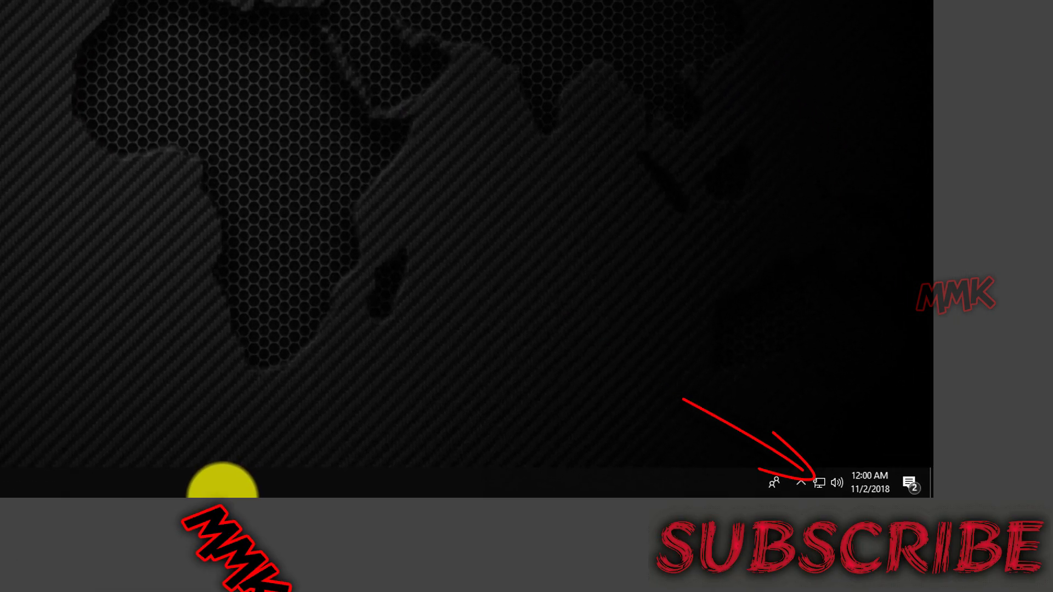
Open Network & Internet settings from the network tray icon's menu.
{"action": "right_click", "coordinate": [818, 484]}
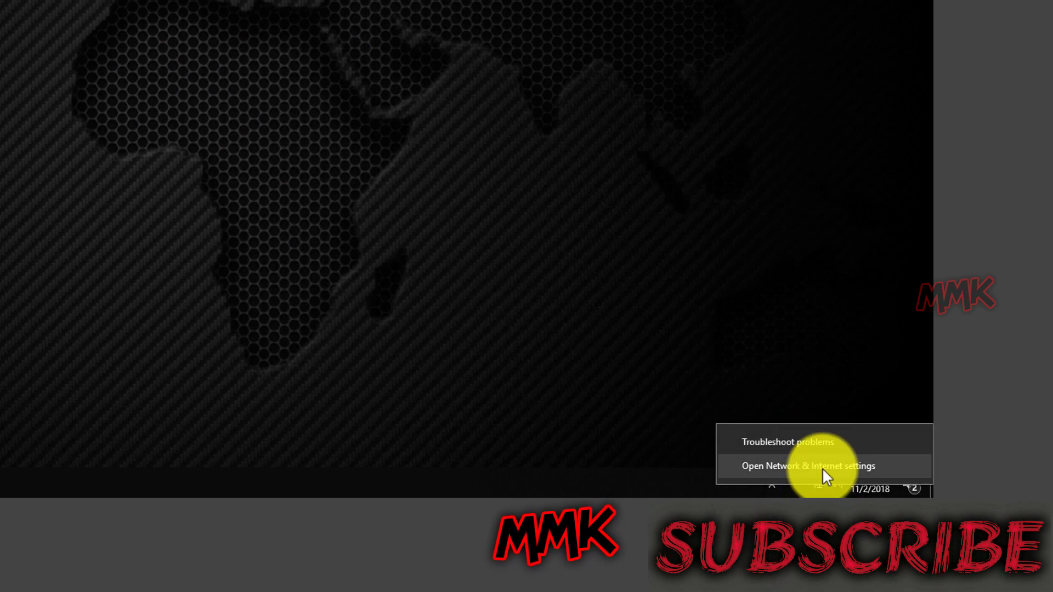
{"action": "left_click", "coordinate": [823, 467]}
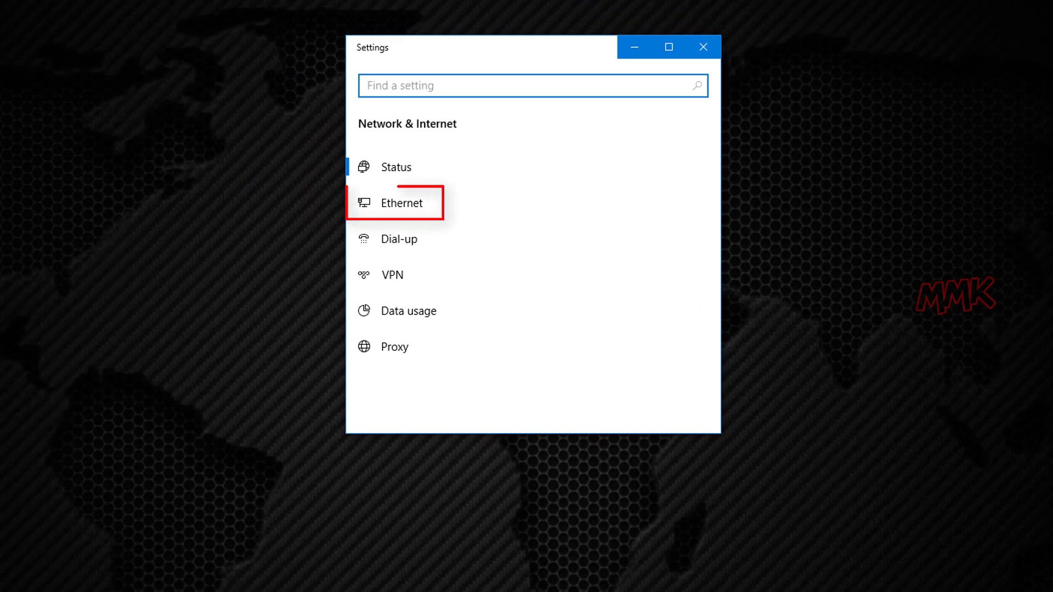
Open Internet Protocol Version 4 (TCP/IPv4) Properties for Ethernet0 via Change adapter options.
{"action": "left_click", "coordinate": [403, 211]}
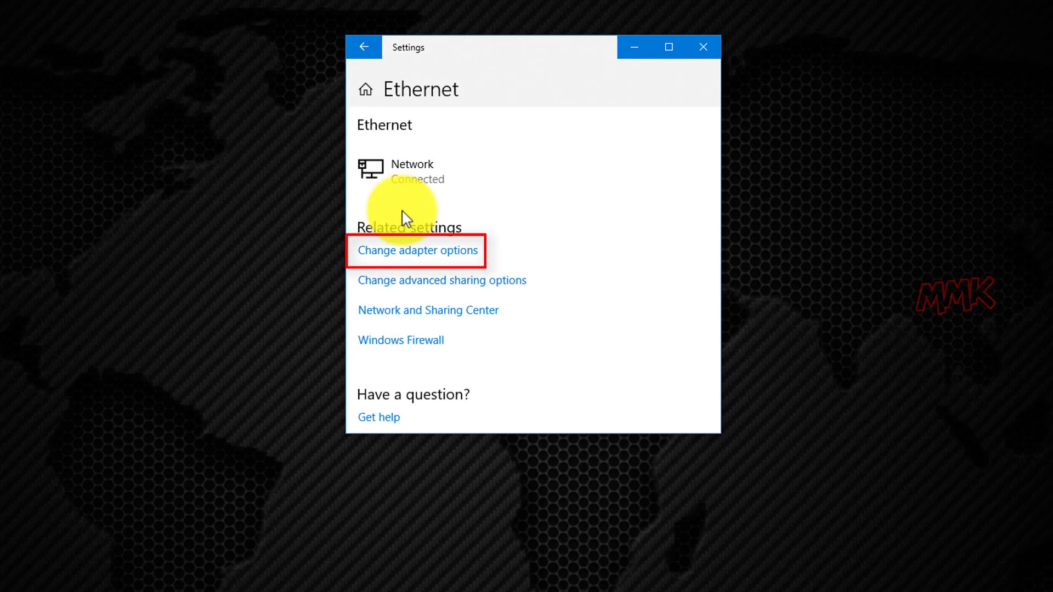
{"action": "left_click", "coordinate": [415, 253]}
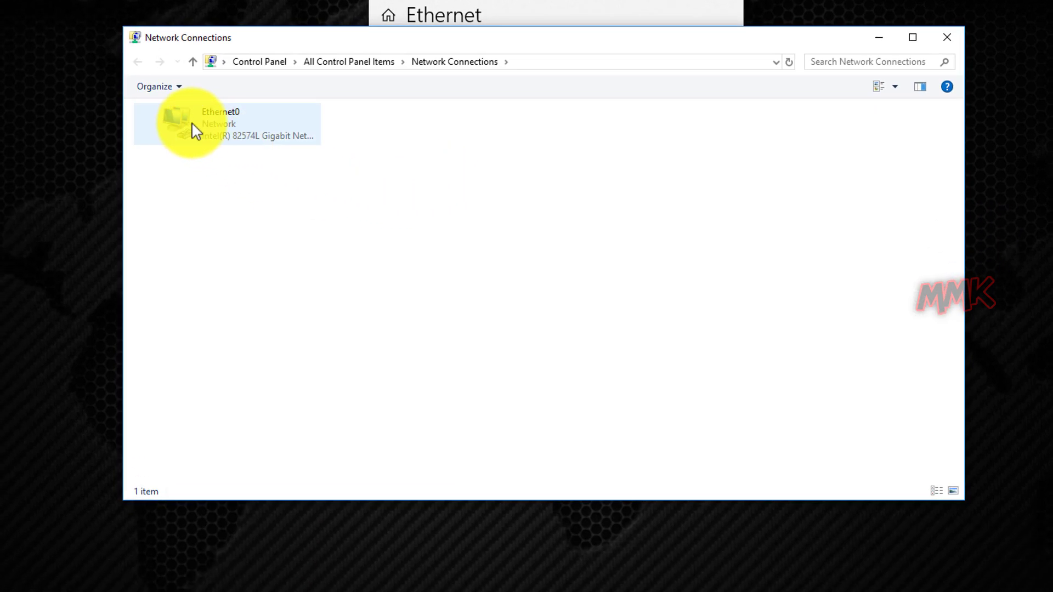
{"action": "left_click", "coordinate": [192, 130]}
{"action": "right_click", "coordinate": [192, 130]}
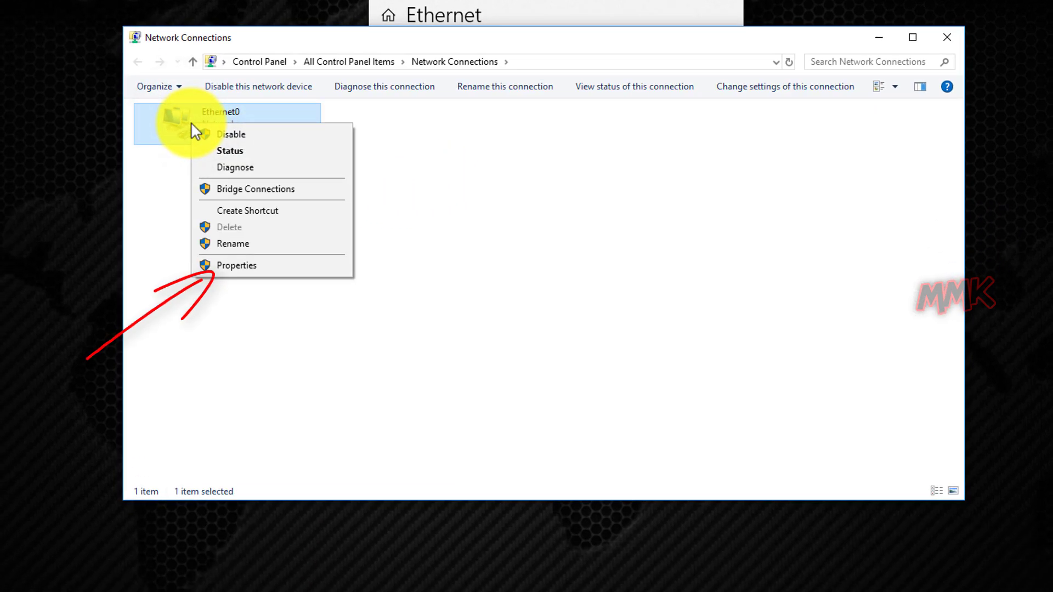
{"action": "left_click", "coordinate": [262, 278]}
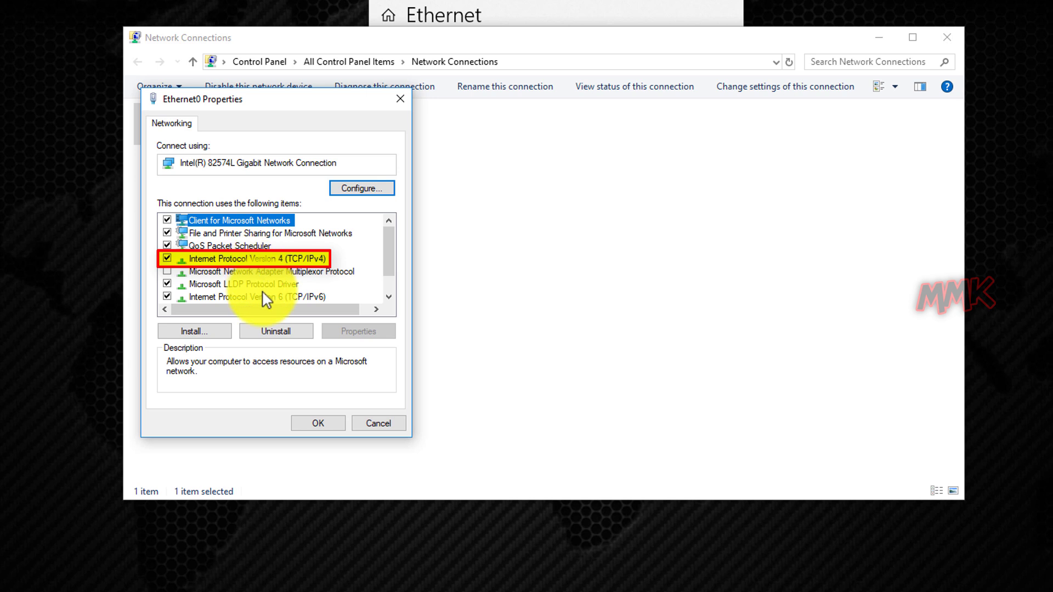
{"action": "double_click", "coordinate": [257, 259]}
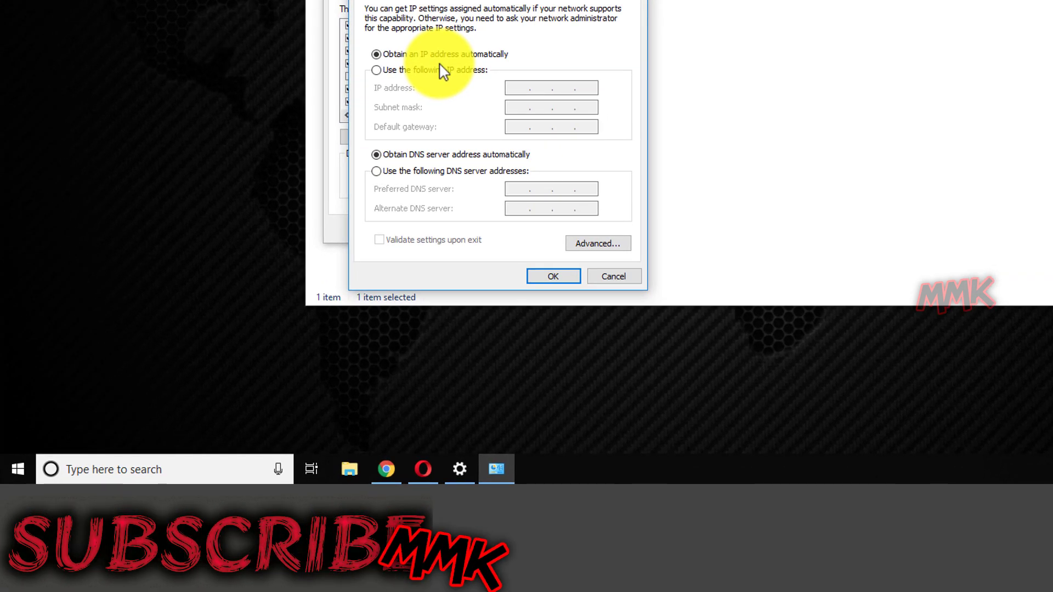
Open Command Prompt via Windows search and run ipconfig/all to list the full network configuration.
{"action": "left_click", "coordinate": [144, 463]}
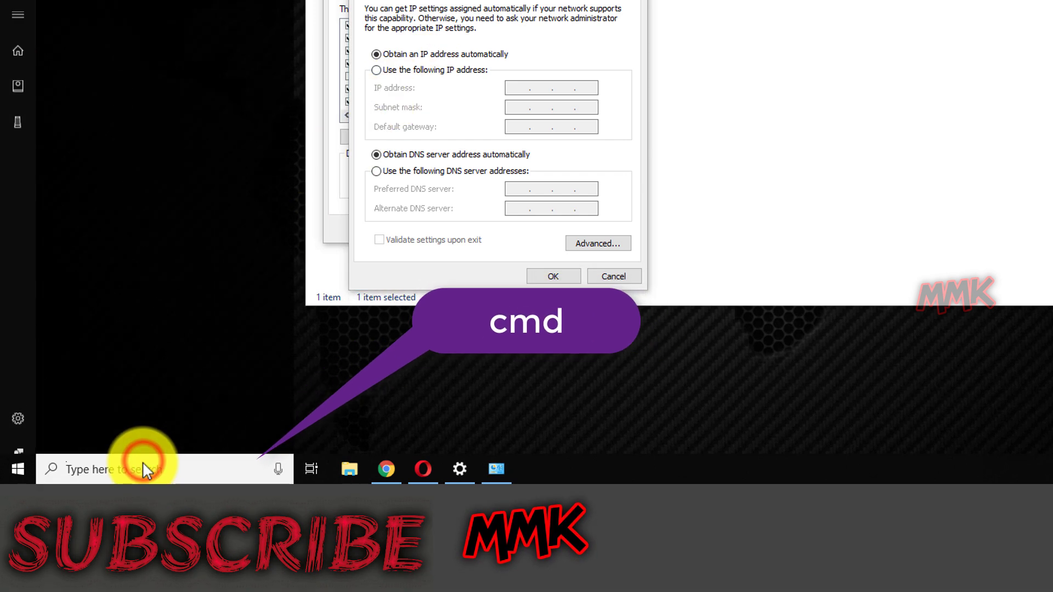
{"action": "type", "text": "cmd"}
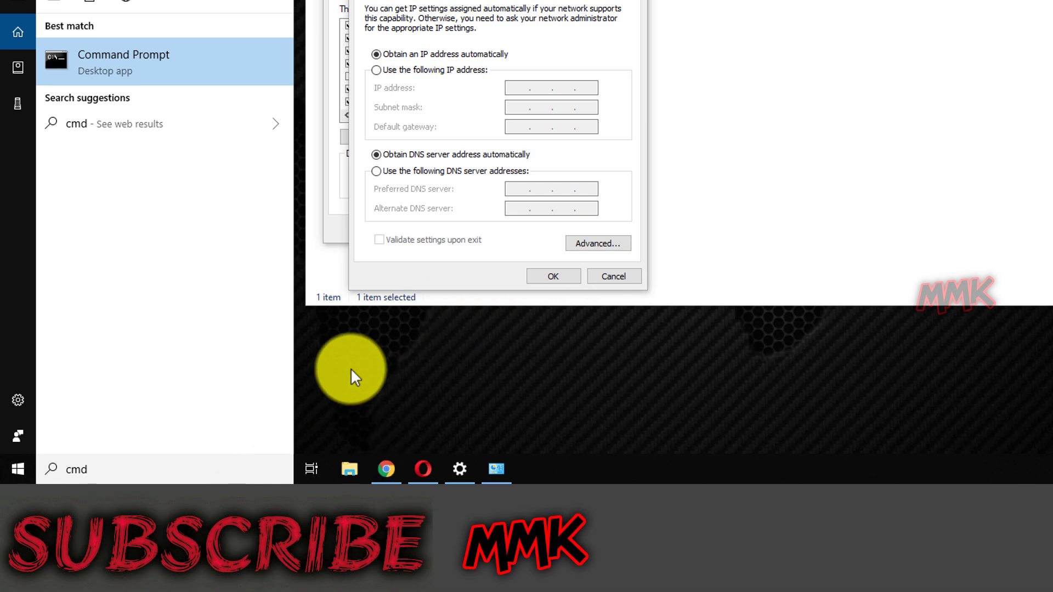
{"action": "left_click", "coordinate": [165, 63]}
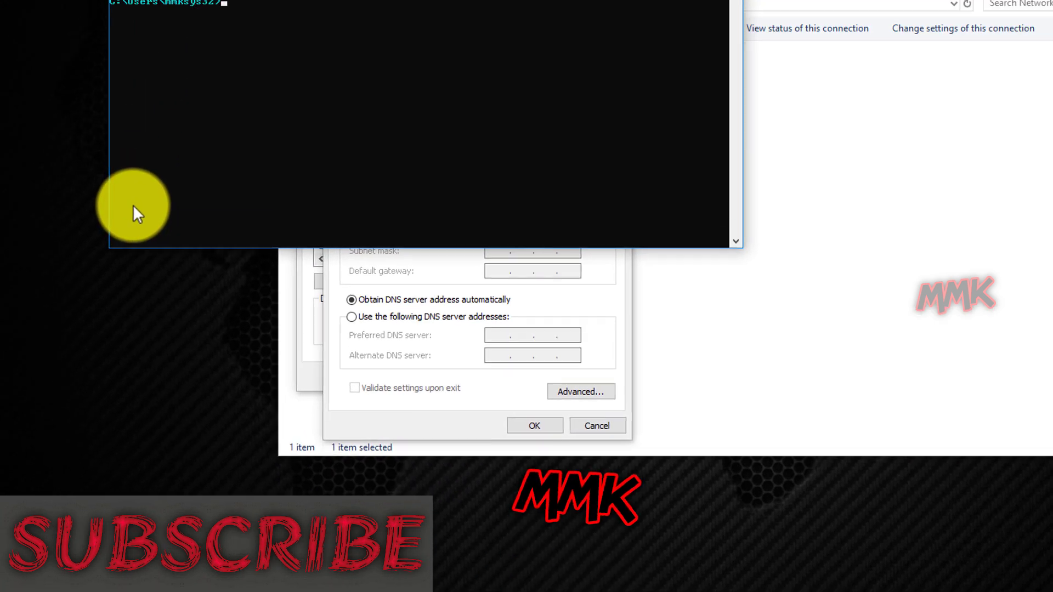
{"action": "type", "text": "ipcon"}
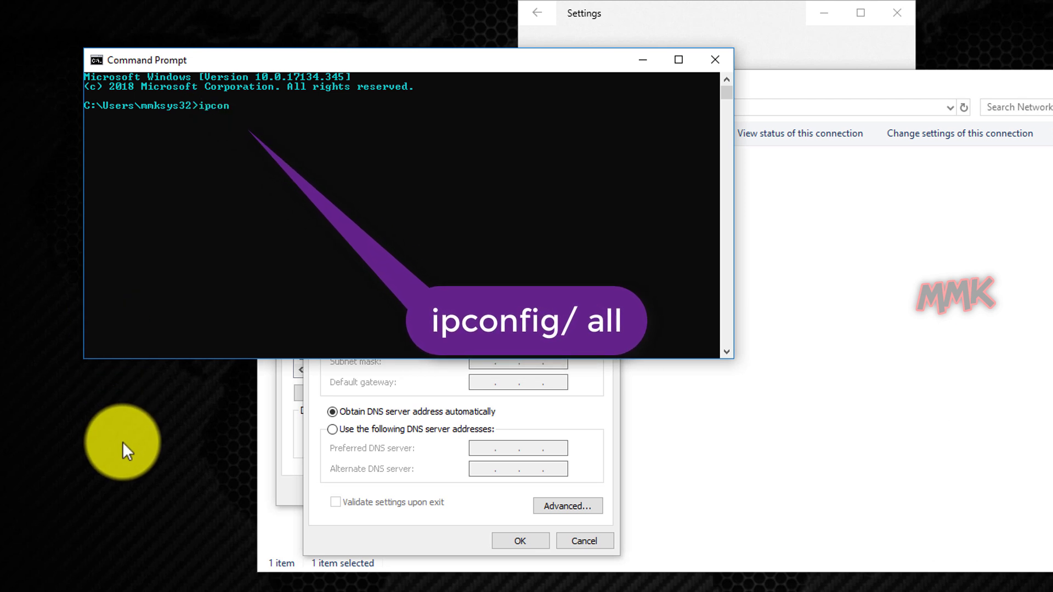
{"action": "type", "text": "fig/all"}
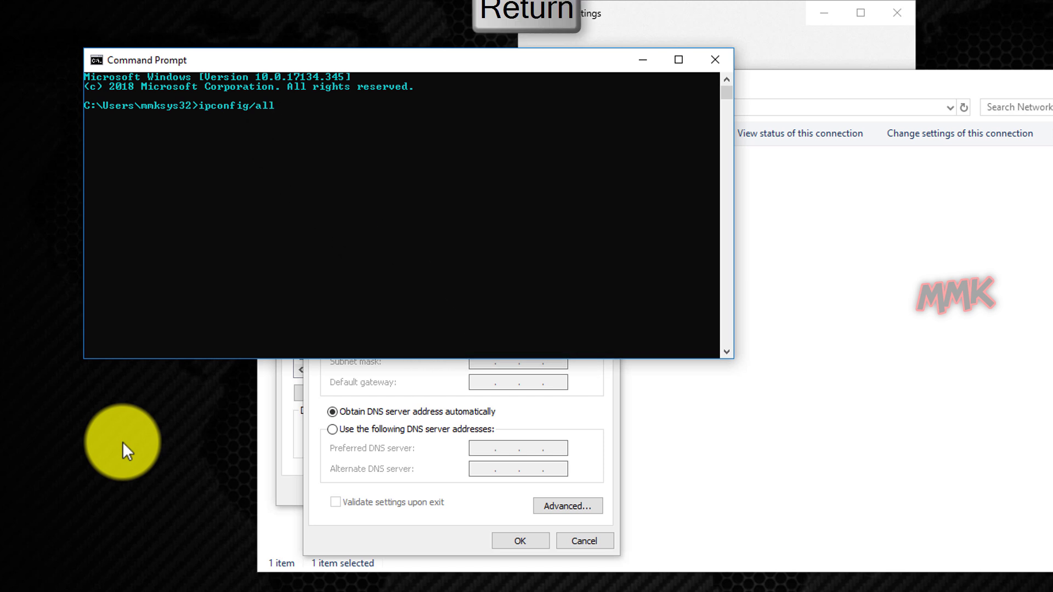
{"action": "key", "text": "Return"}
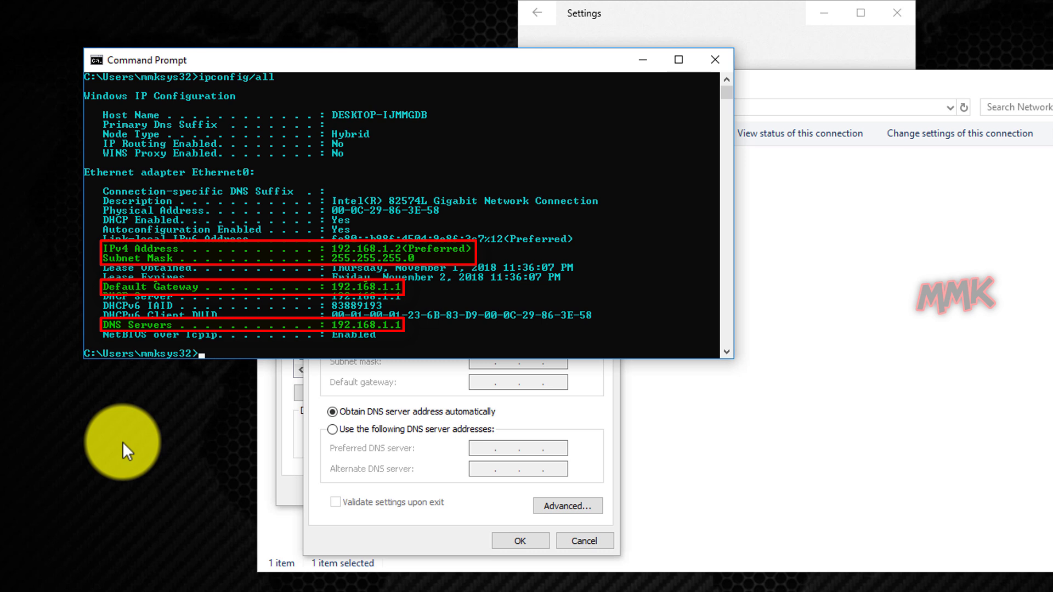
Give Ethernet0 static IP 192.168.1.179 with gateway and DNS 192.168.1.1, then confirm both dialogs.
{"action": "left_click", "coordinate": [638, 61]}
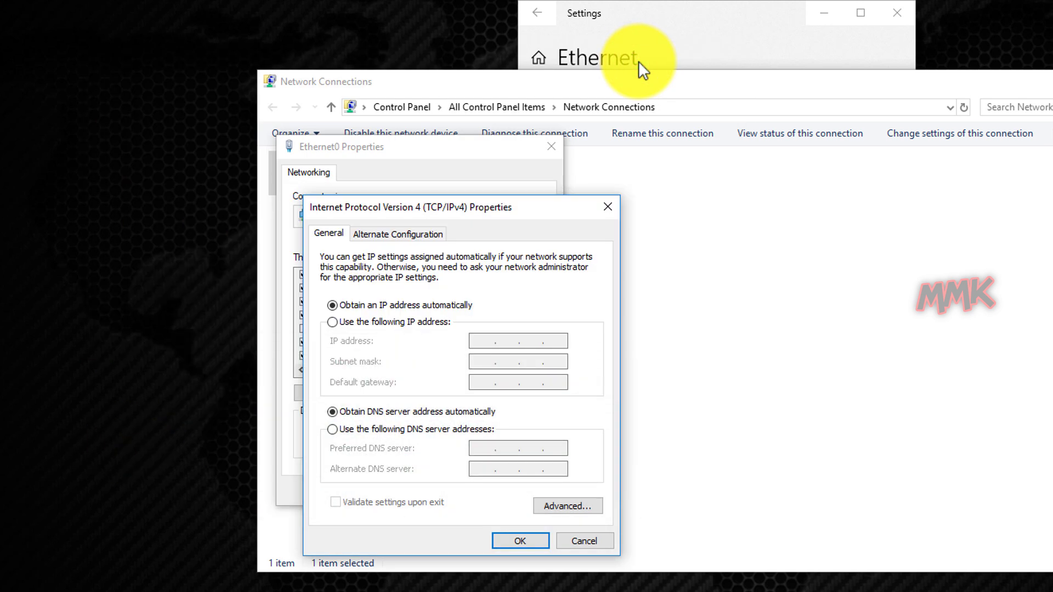
{"action": "left_click", "coordinate": [344, 322]}
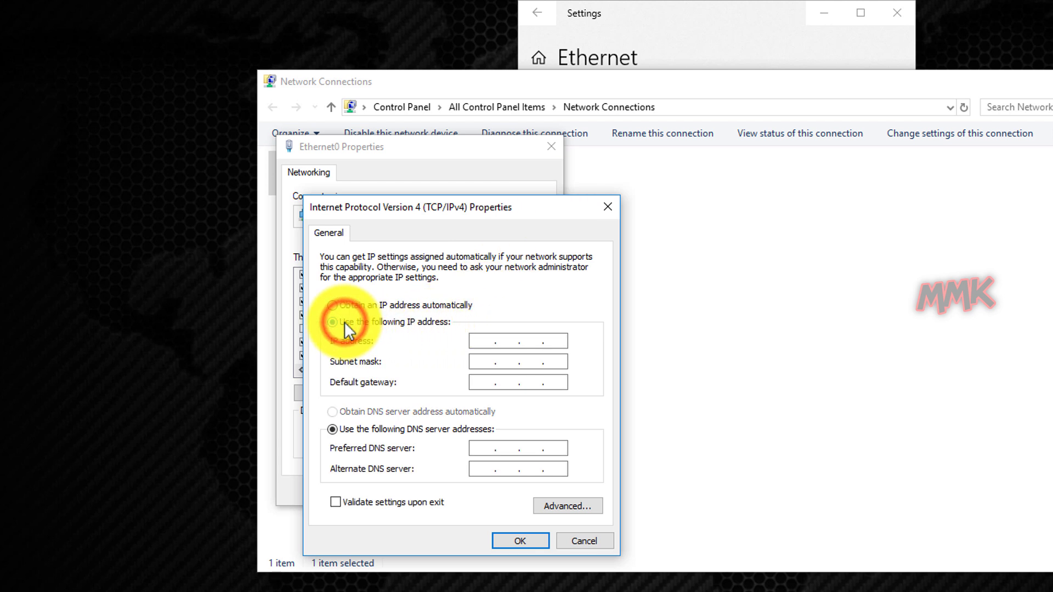
{"action": "left_click", "coordinate": [482, 340]}
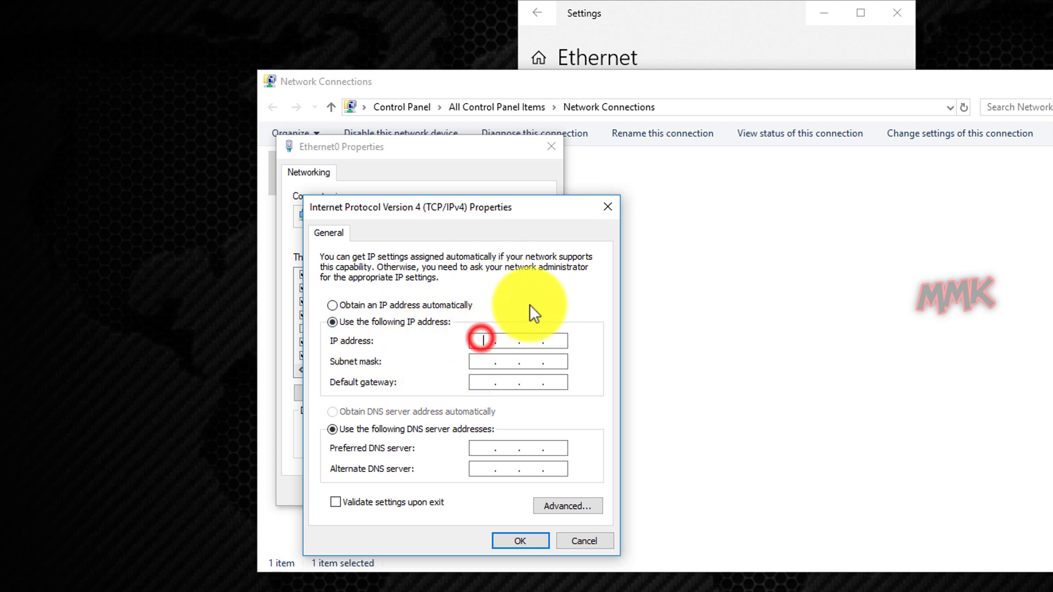
{"action": "type", "text": "192 . "}
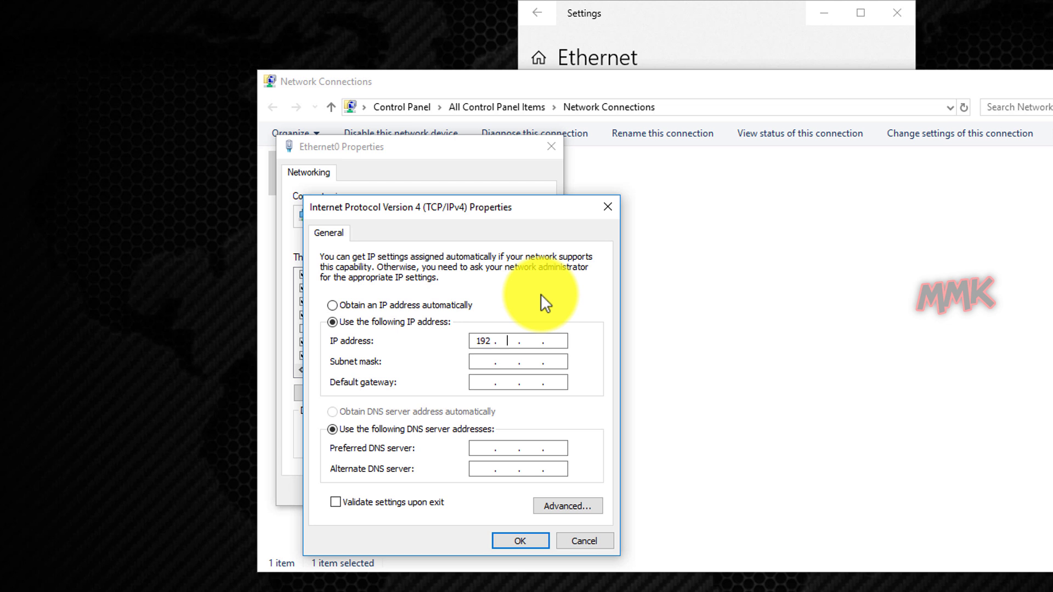
{"action": "type", "text": "168 . 1 . 179"}
{"action": "key", "text": "Tab"}
{"action": "key", "text": "Tab"}
{"action": "type", "text": "192 . 168 . 1 . 1"}
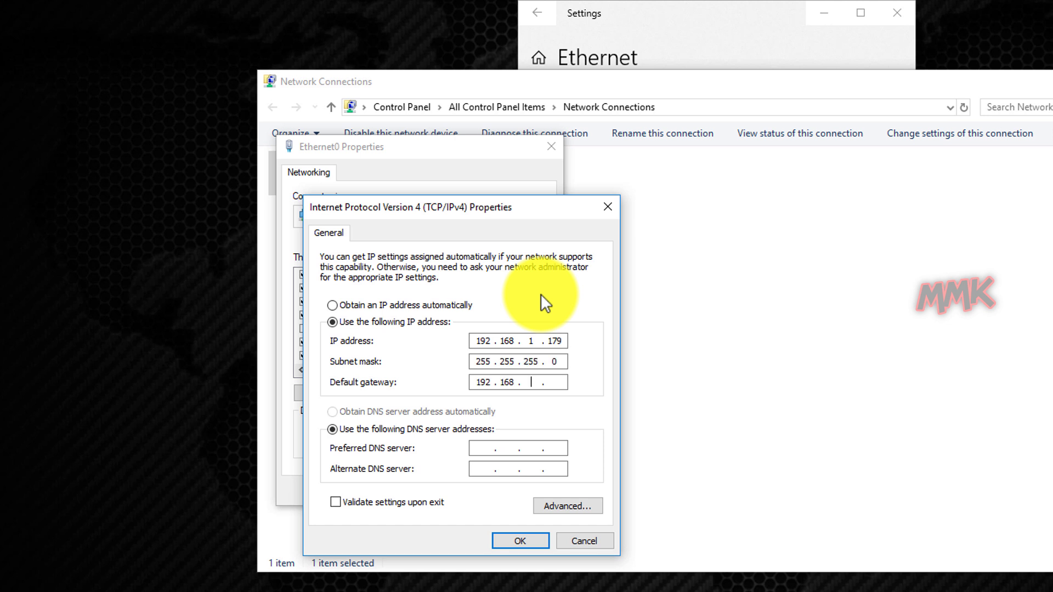
{"action": "key", "text": "Tab"}
{"action": "key", "text": "Tab"}
{"action": "type", "text": "192 . 168 . 1 . 1"}
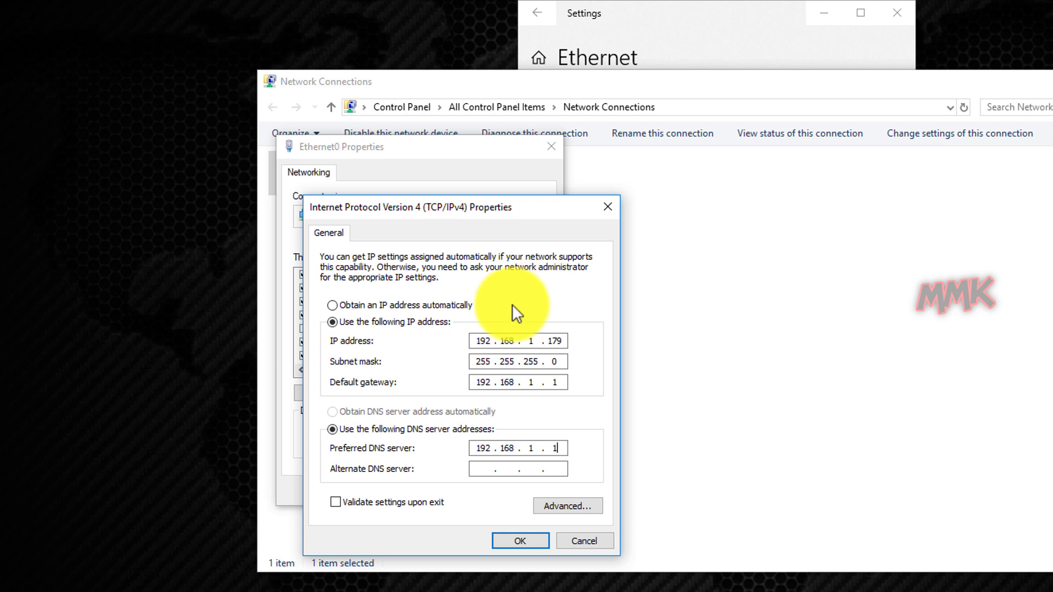
{"action": "left_click", "coordinate": [523, 538]}
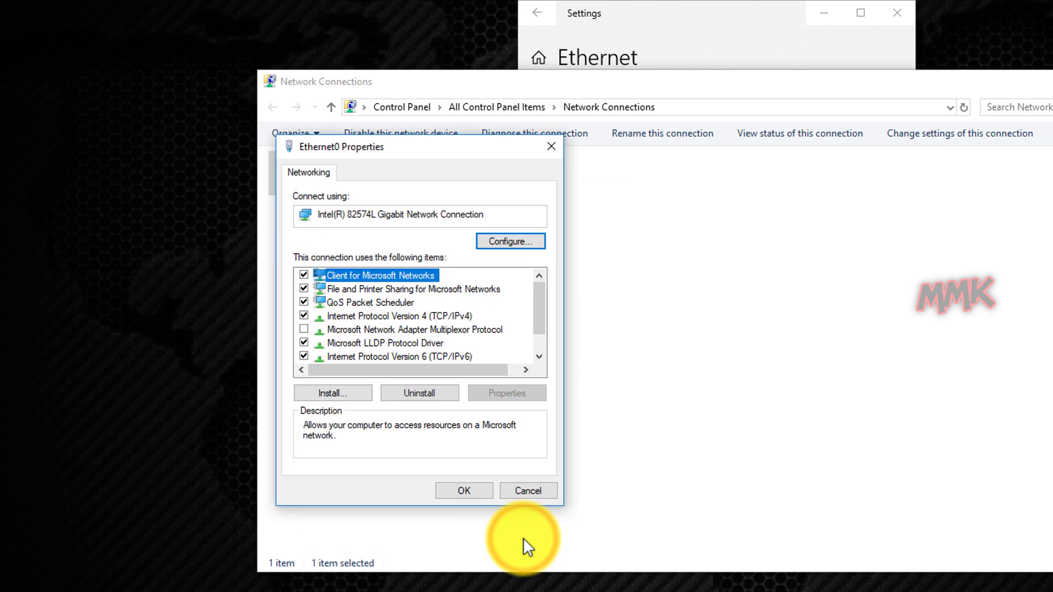
{"action": "left_click", "coordinate": [467, 492]}
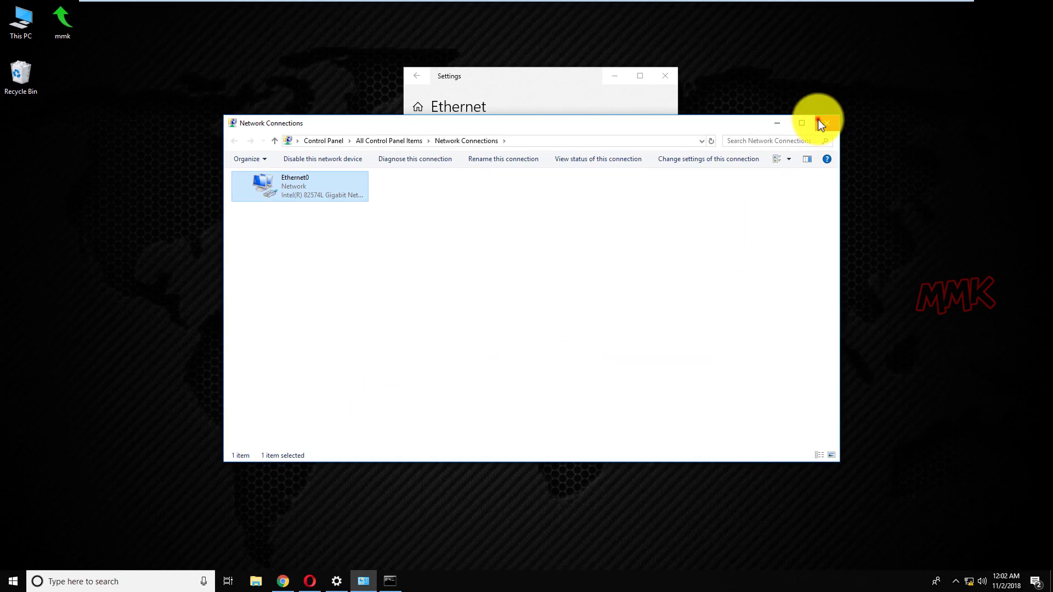
Close Network Connections and the Ethernet settings page, then clear the Command Prompt with cls.
{"action": "left_click", "coordinate": [827, 122]}
{"action": "left_click", "coordinate": [666, 78]}
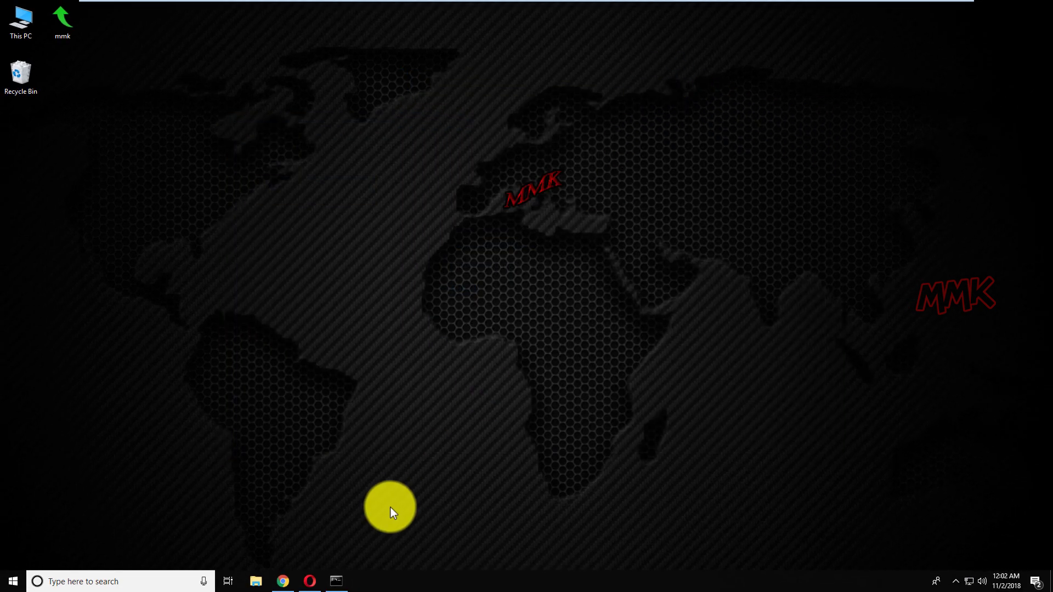
{"action": "left_click", "coordinate": [337, 581]}
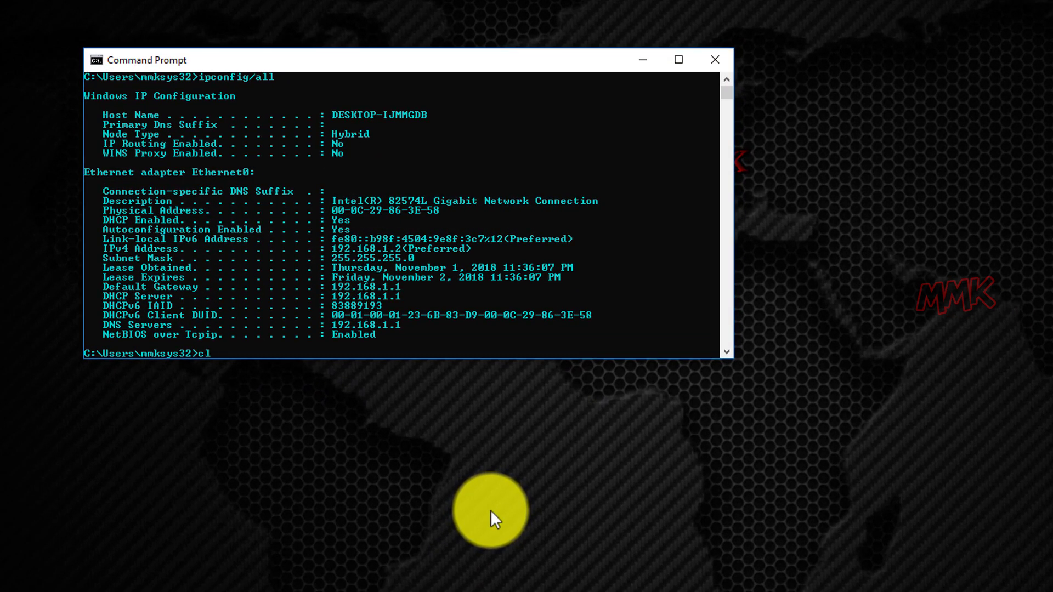
{"action": "type", "text": "cls"}
{"action": "key", "text": "Return"}
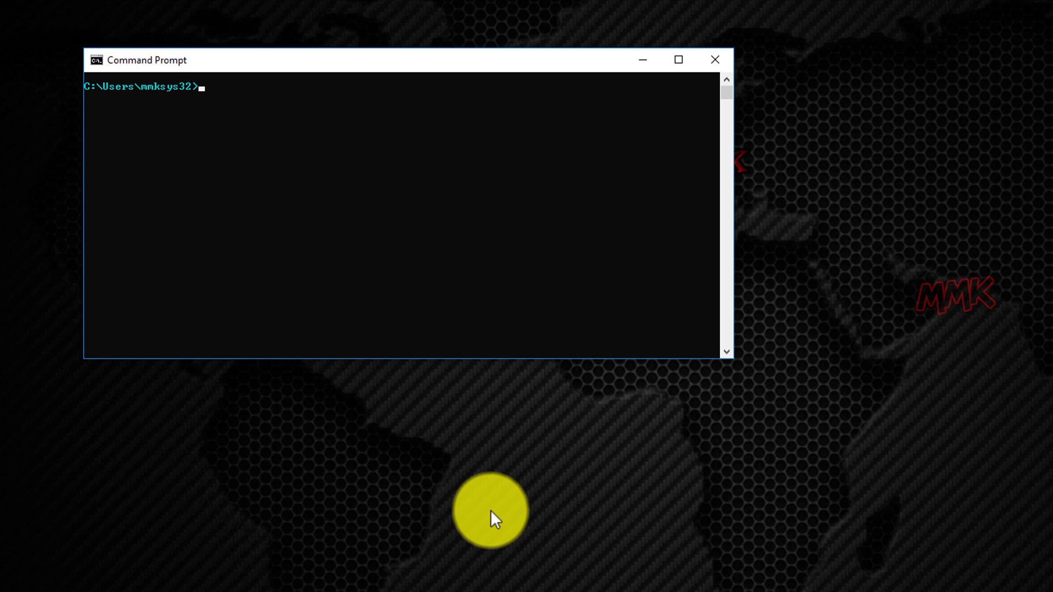
Run ipconfig/all to verify IPv4 192.168.1.179 with DHCP disabled, then close the console.
{"action": "type", "text": "ipconfig/all"}
{"action": "key", "text": "Return"}
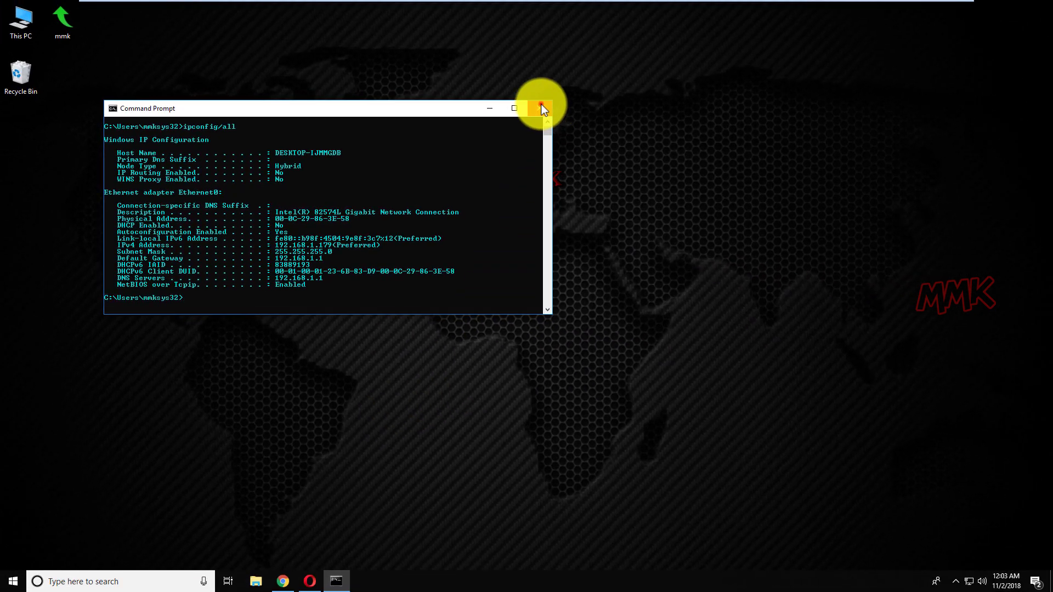
{"action": "left_click", "coordinate": [541, 108]}
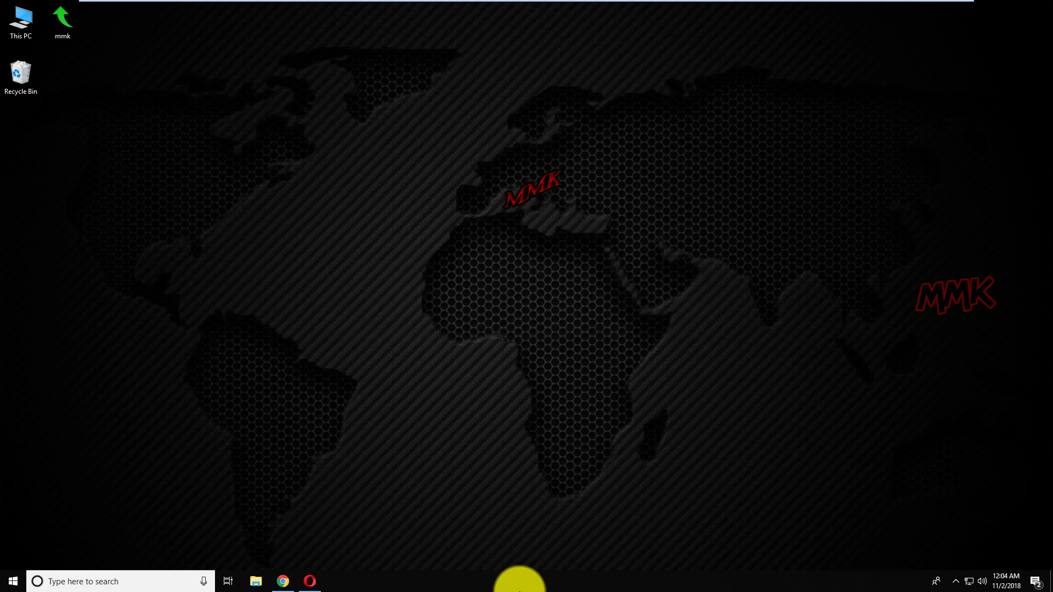
Search Google for 'xampp download' and open the apachefriends.org Download XAMPP page.
{"action": "left_click", "coordinate": [283, 580]}
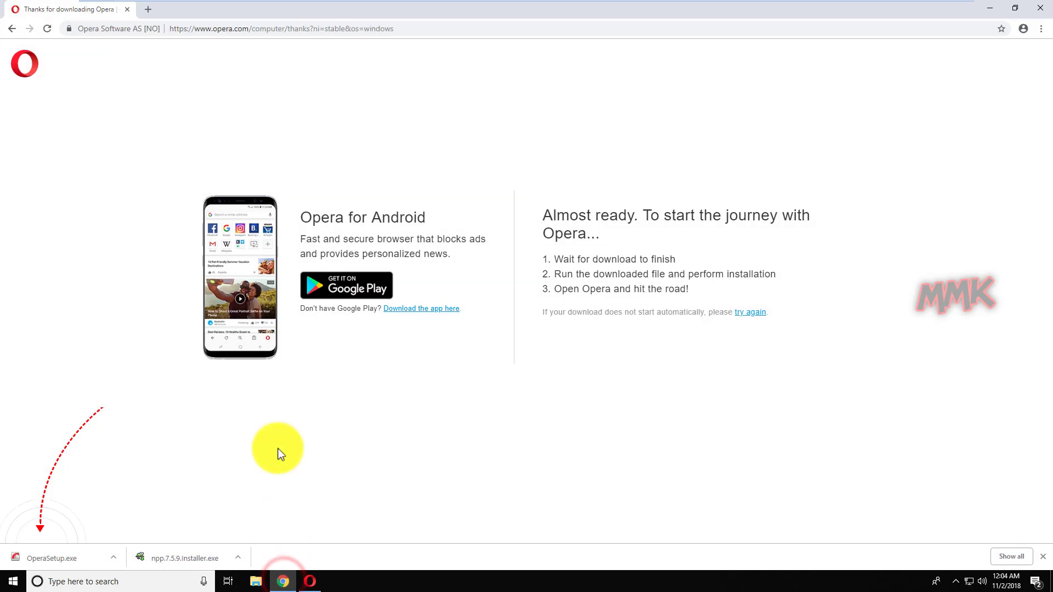
{"action": "left_click", "coordinate": [401, 32]}
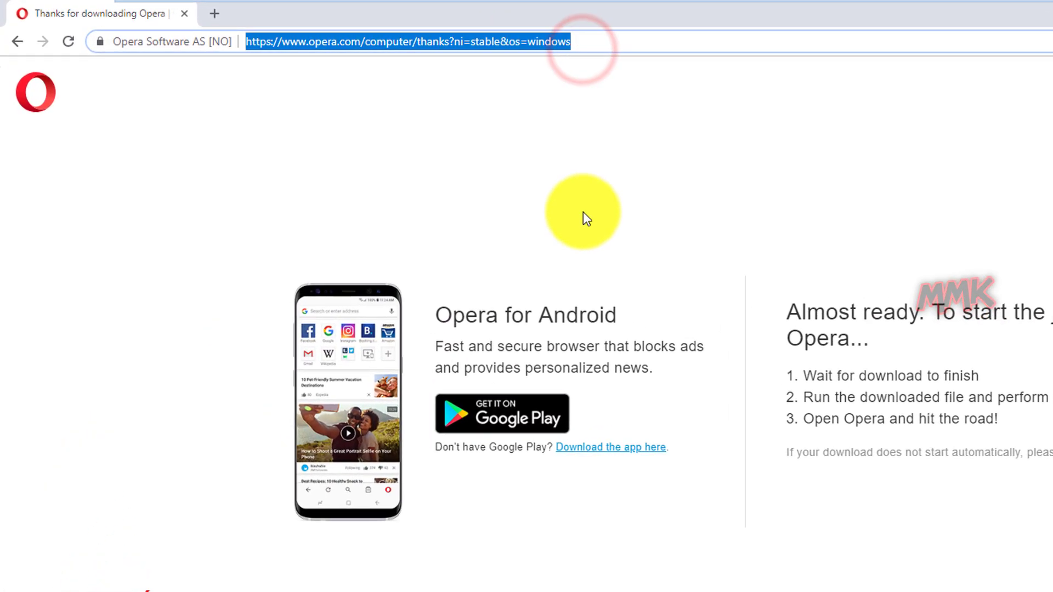
{"action": "type", "text": "x"}
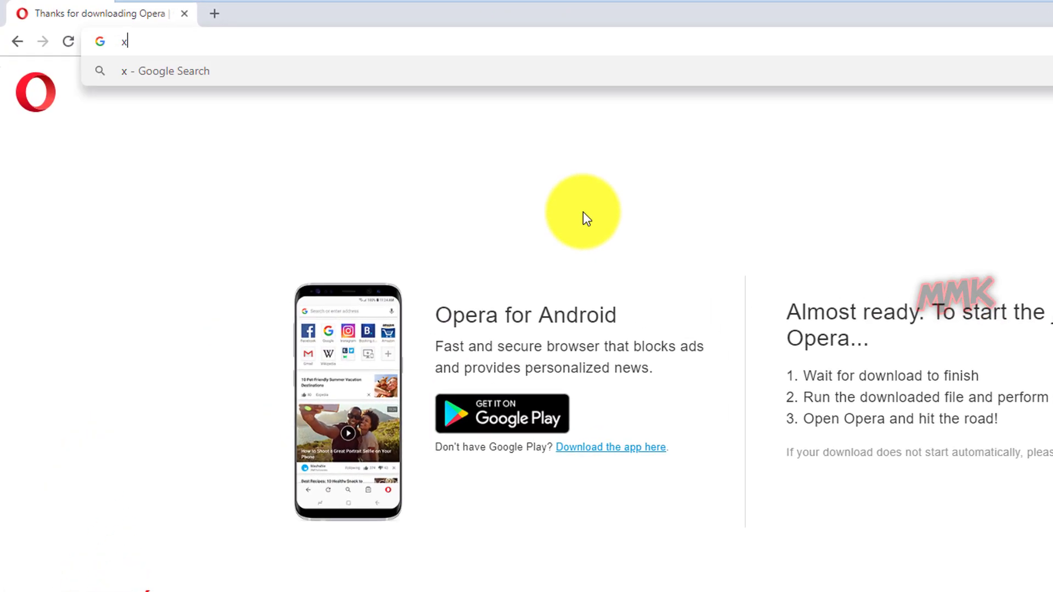
{"action": "type", "text": "ampp"}
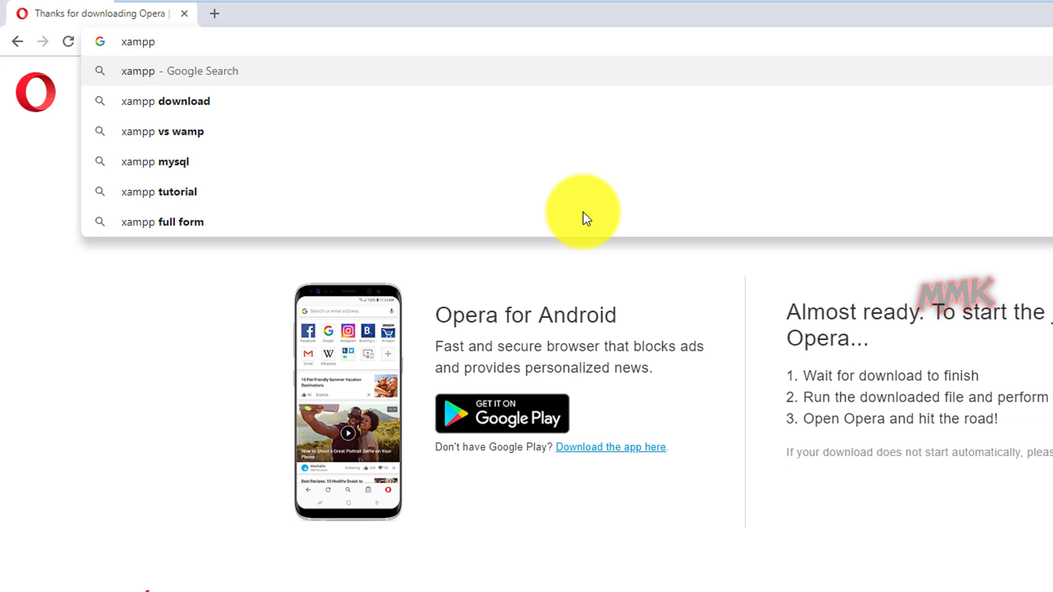
{"action": "key", "text": "Down"}
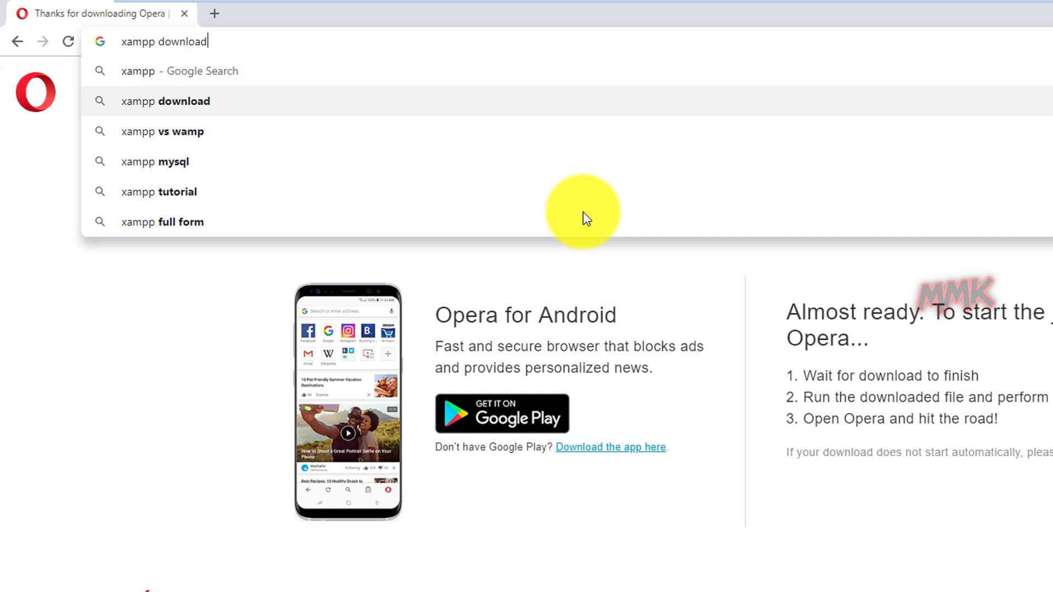
{"action": "key", "text": "Return"}
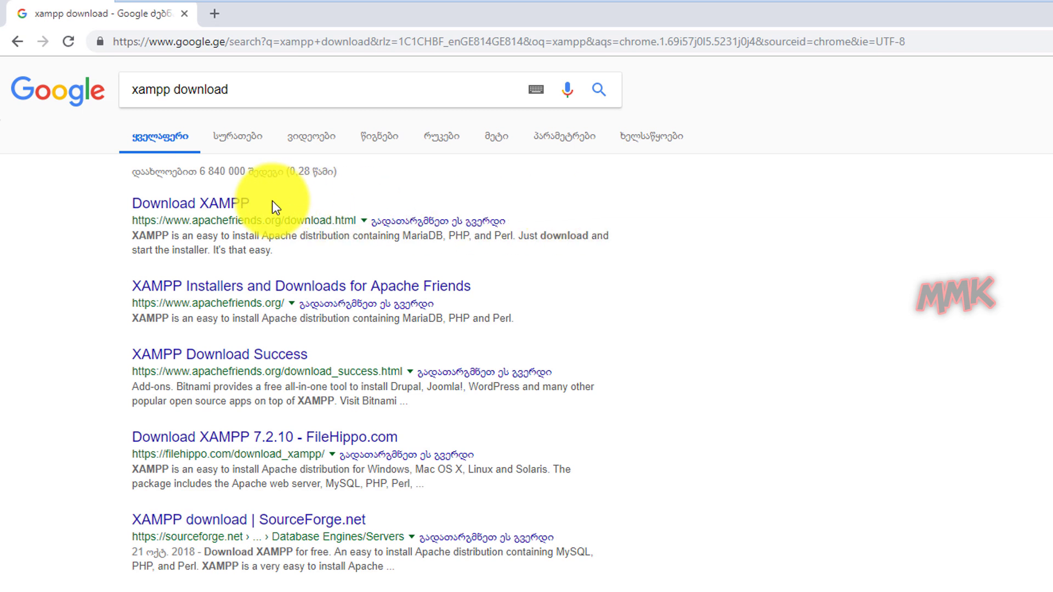
{"action": "left_click", "coordinate": [231, 203]}
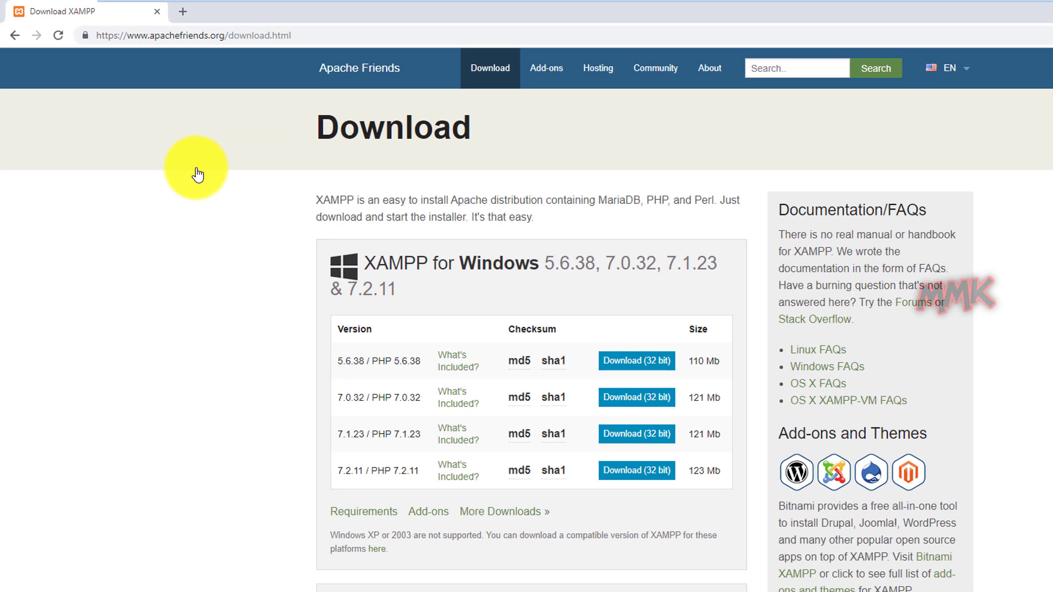
Download the XAMPP 7.2.11 Windows installer to the Desktop, then close the tab and minimise Chrome.
{"action": "left_click", "coordinate": [618, 472]}
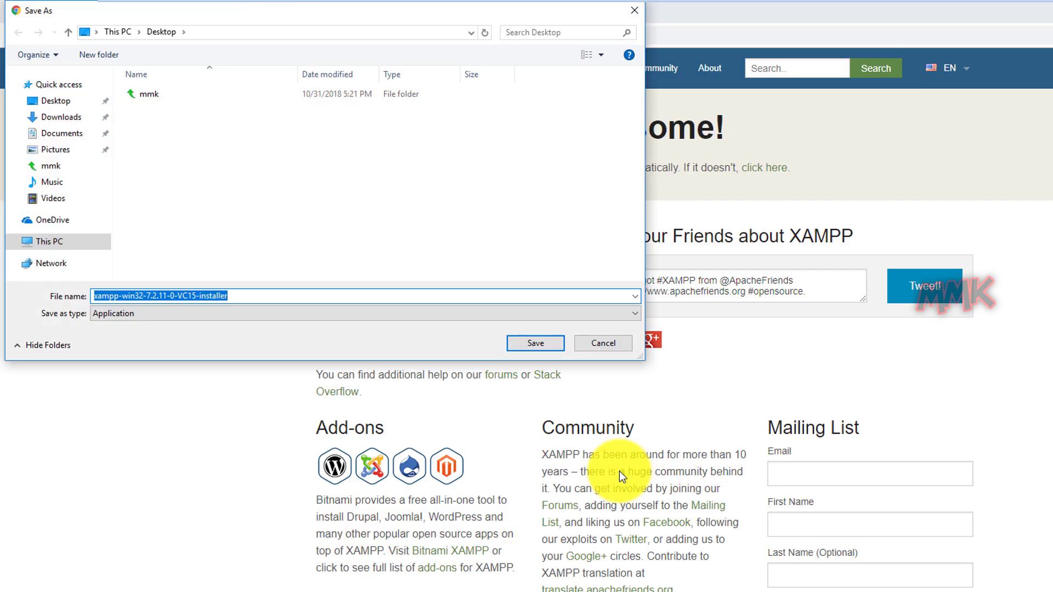
{"action": "left_click", "coordinate": [535, 344]}
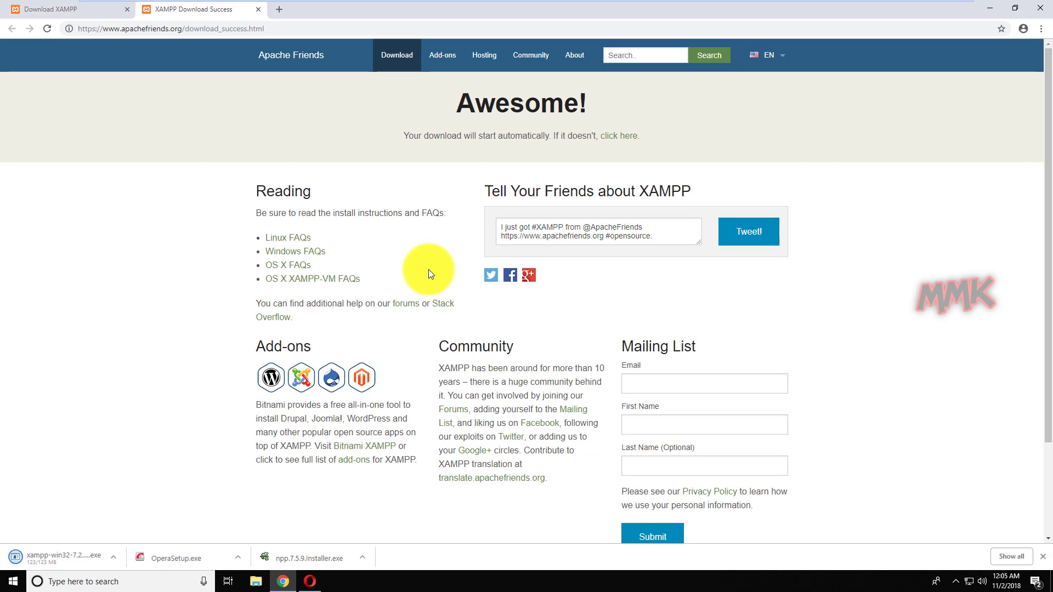
{"action": "left_click", "coordinate": [258, 9]}
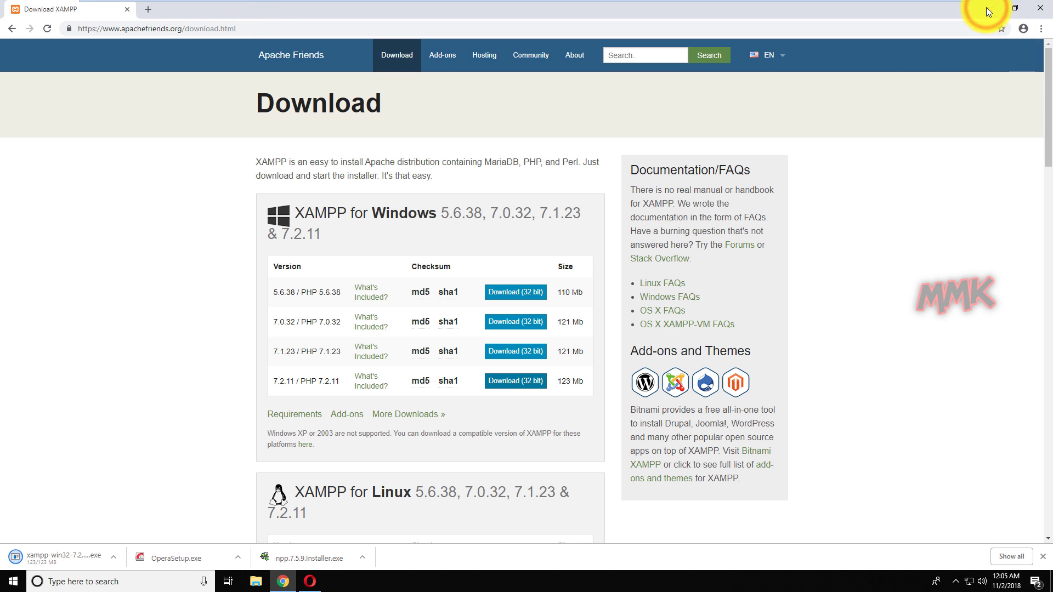
{"action": "left_click", "coordinate": [988, 10]}
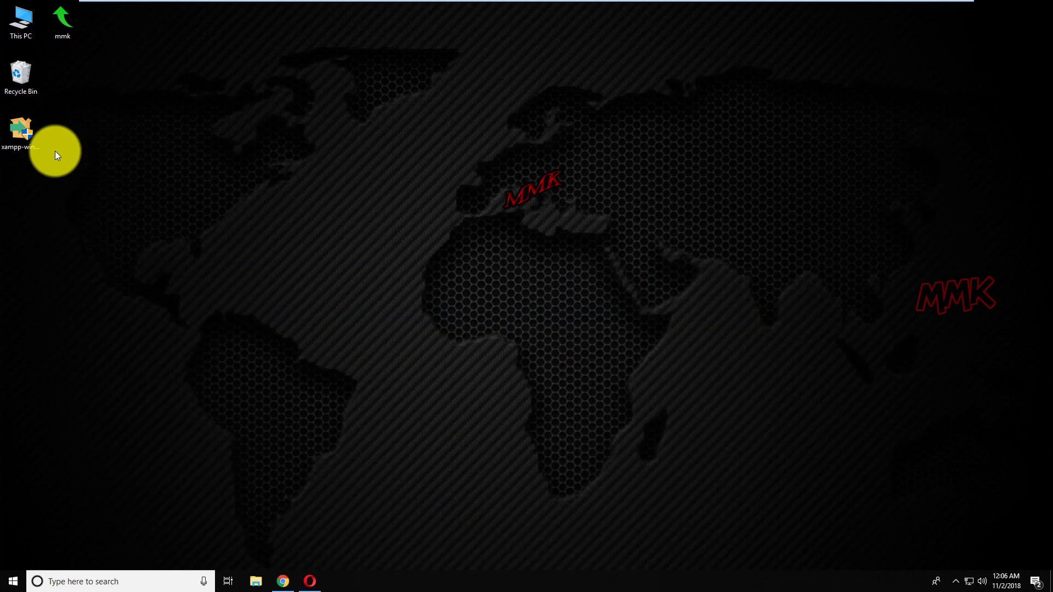
Launch the downloaded XAMPP installer from the desktop, then open Windows search.
{"action": "double_click", "coordinate": [18, 127]}
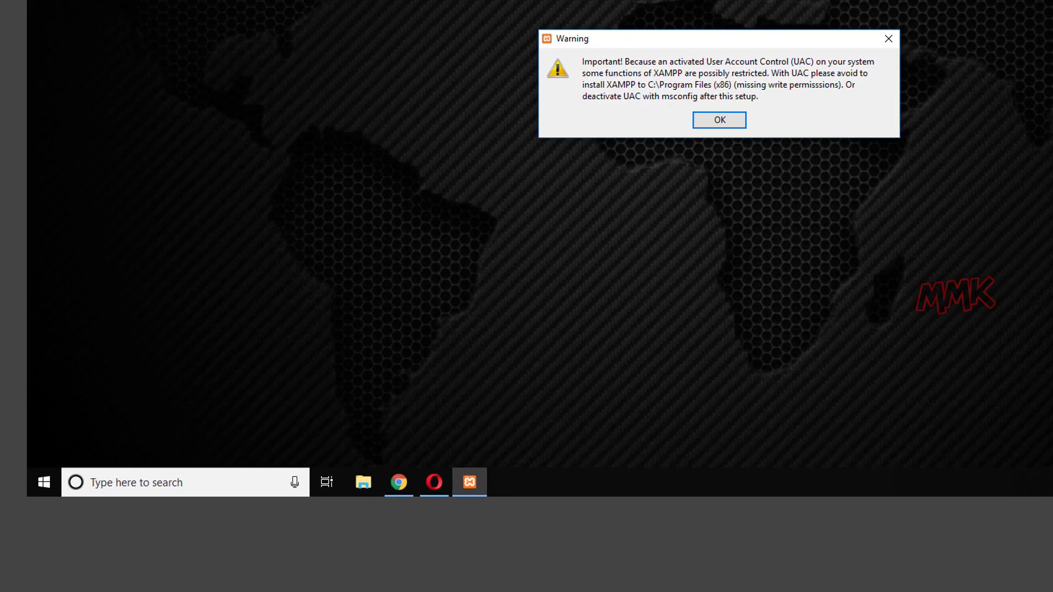
{"action": "left_click", "coordinate": [146, 480]}
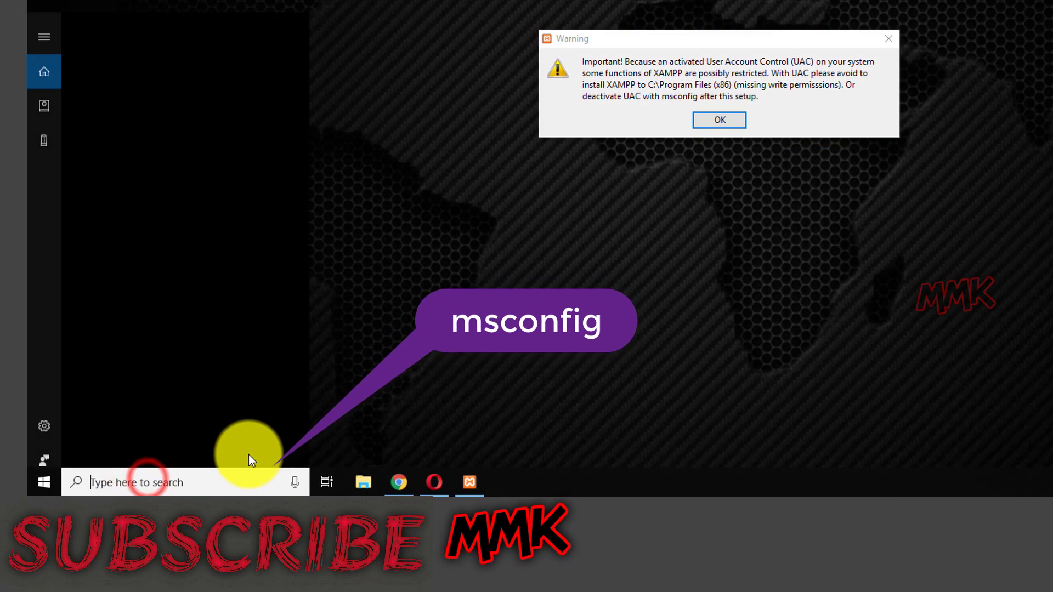
Use msconfig's Change UAC Settings tool to set User Account Control to Never notify.
{"action": "type", "text": "ms"}
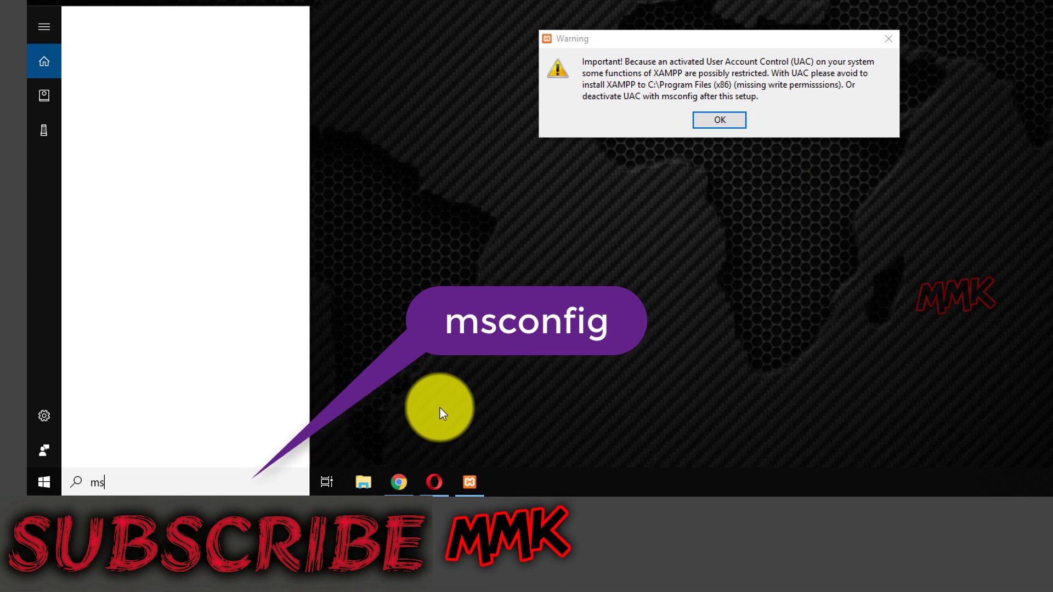
{"action": "type", "text": "config"}
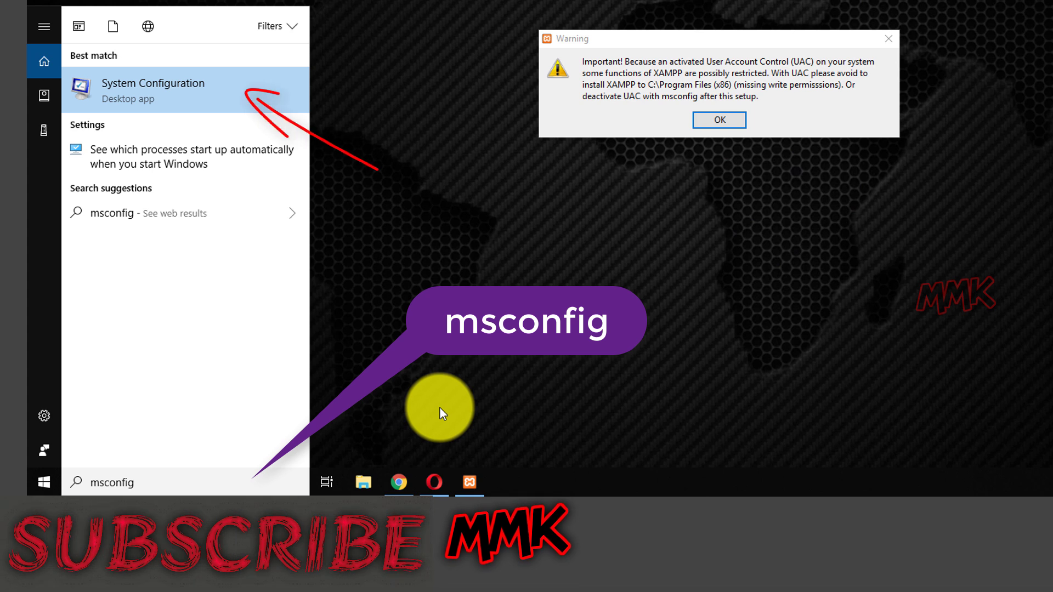
{"action": "left_click", "coordinate": [206, 95]}
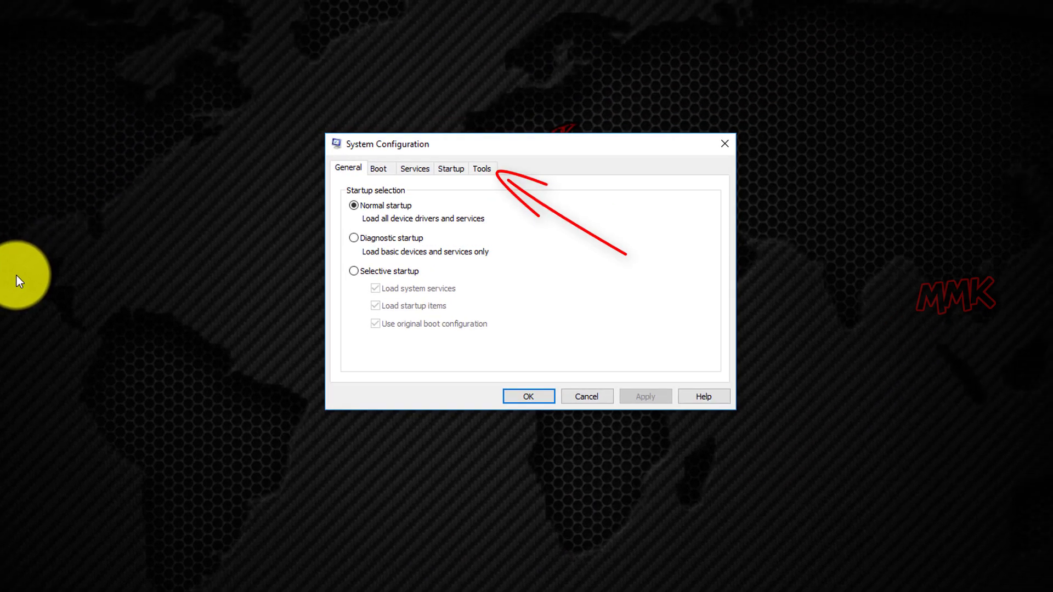
{"action": "left_click", "coordinate": [482, 170]}
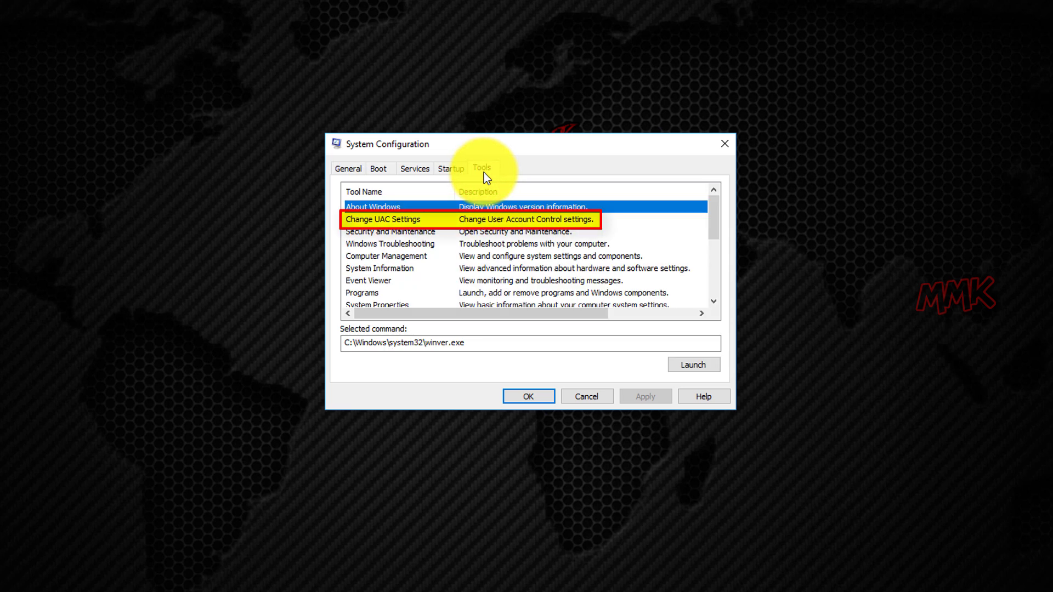
{"action": "left_click", "coordinate": [401, 218]}
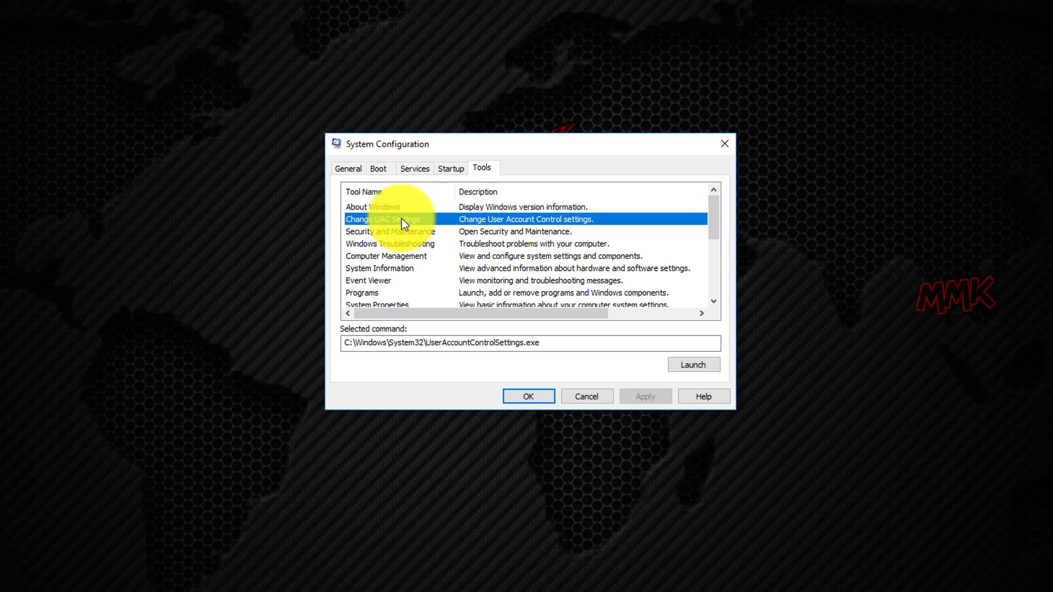
{"action": "left_click", "coordinate": [681, 363]}
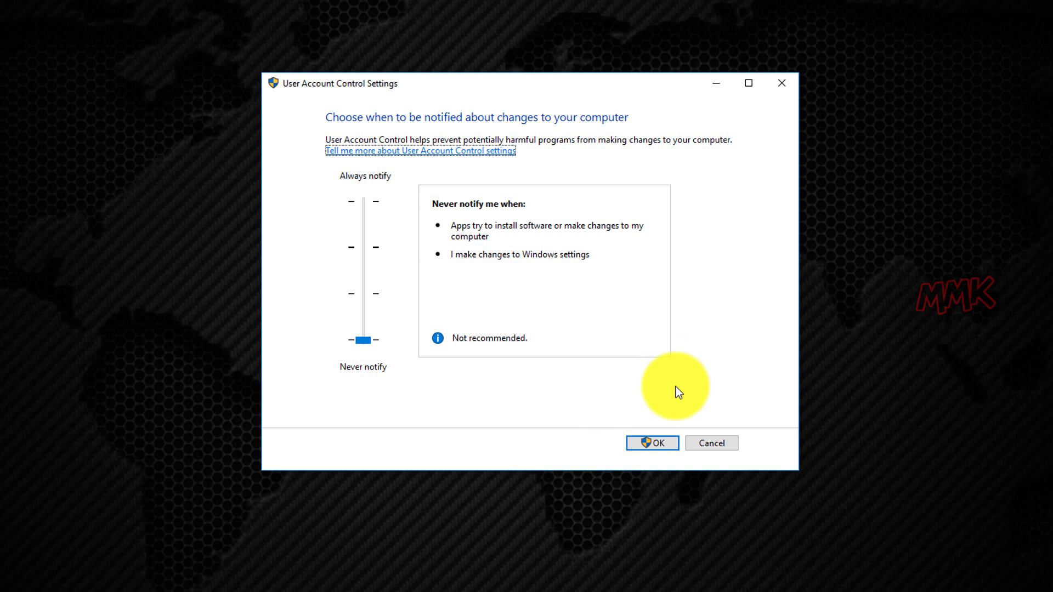
{"action": "left_click", "coordinate": [661, 444]}
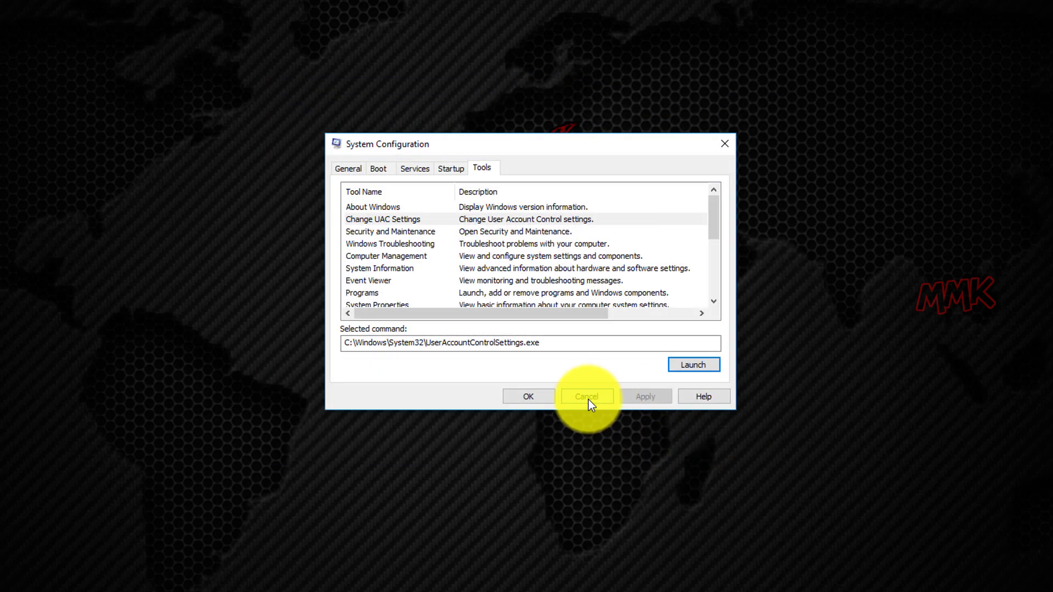
{"action": "left_click", "coordinate": [588, 399]}
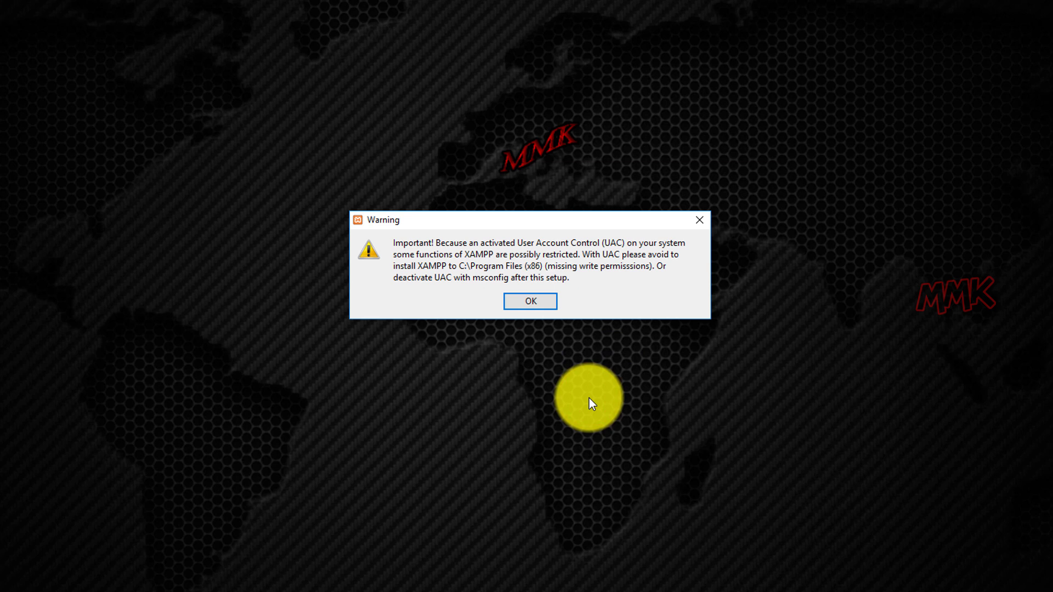
Deselect FileZilla, Mercury, Tomcat, Perl, Webalizer and Fake Sendmail from the XAMPP components.
{"action": "left_click", "coordinate": [529, 301]}
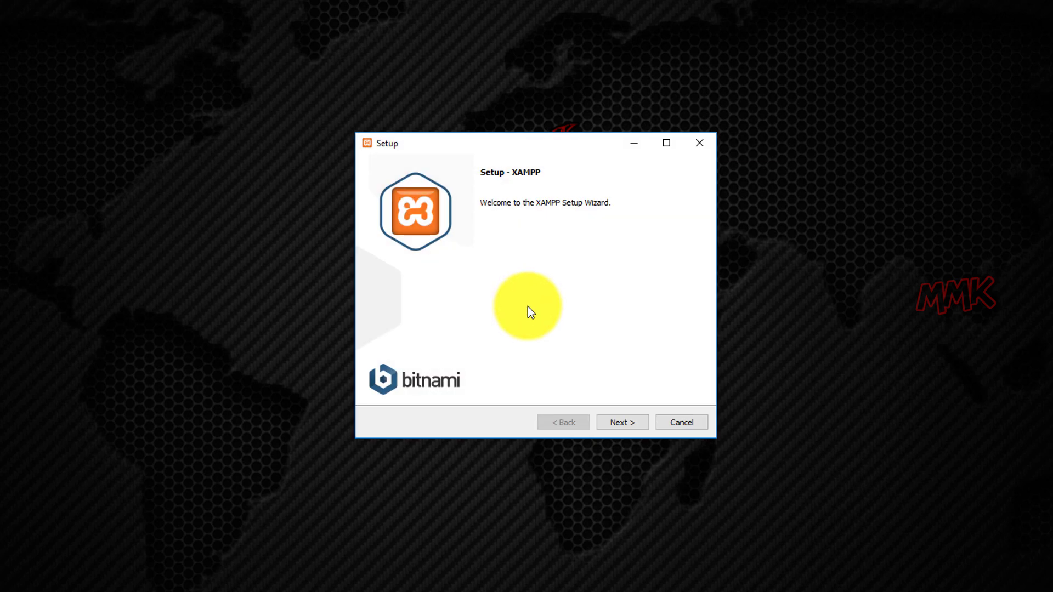
{"action": "left_click", "coordinate": [619, 422]}
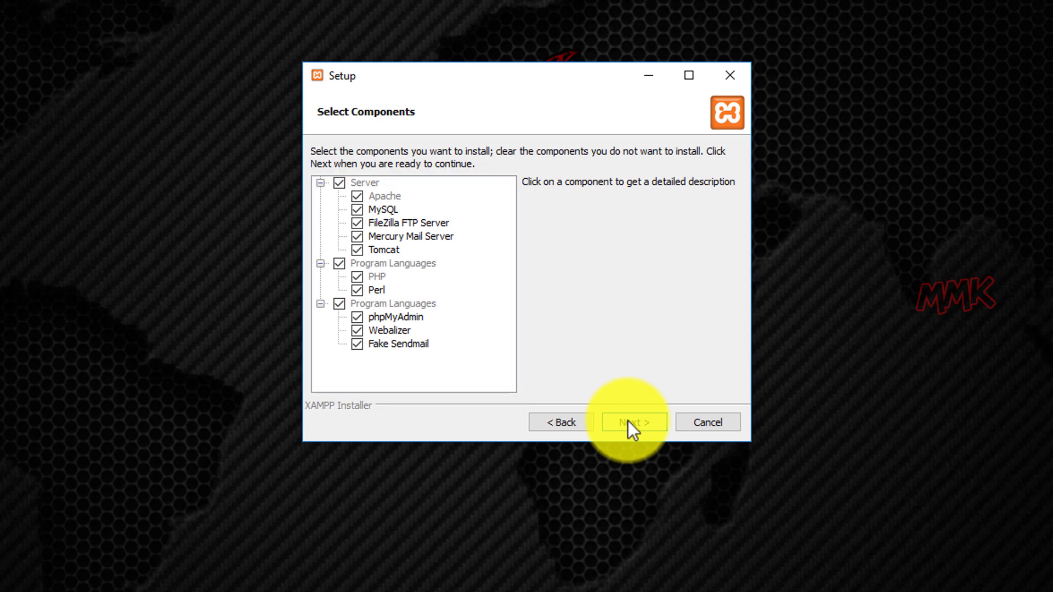
{"action": "left_click", "coordinate": [359, 224]}
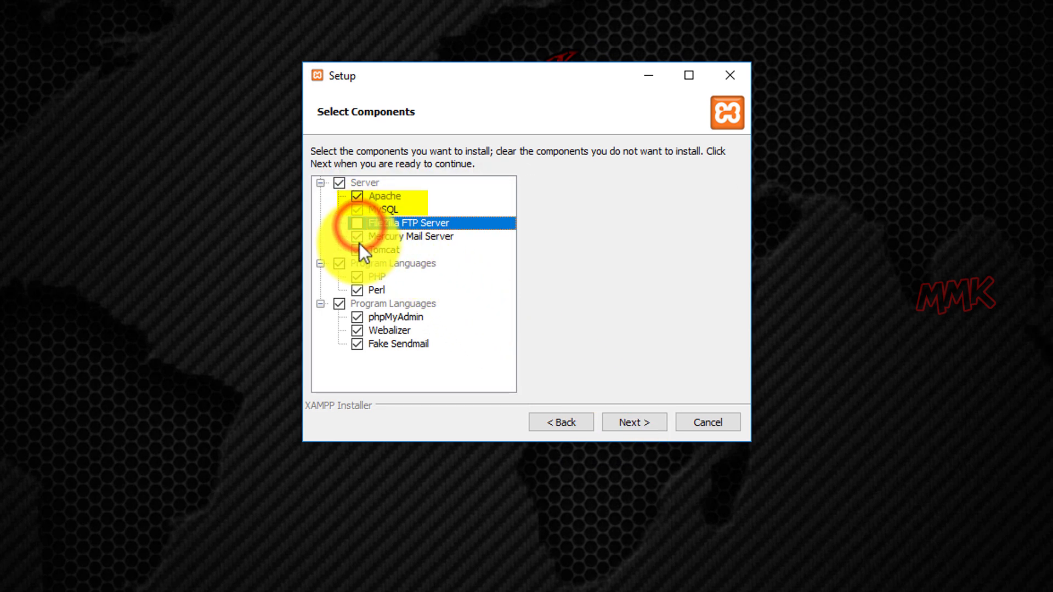
{"action": "left_click", "coordinate": [358, 237]}
{"action": "left_click", "coordinate": [357, 251]}
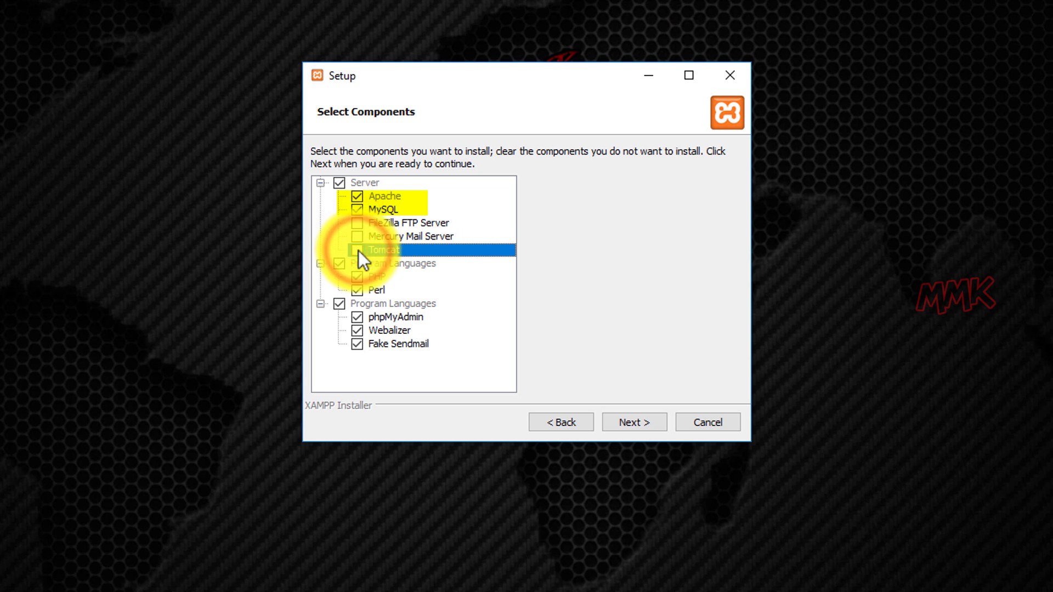
{"action": "left_click", "coordinate": [358, 291]}
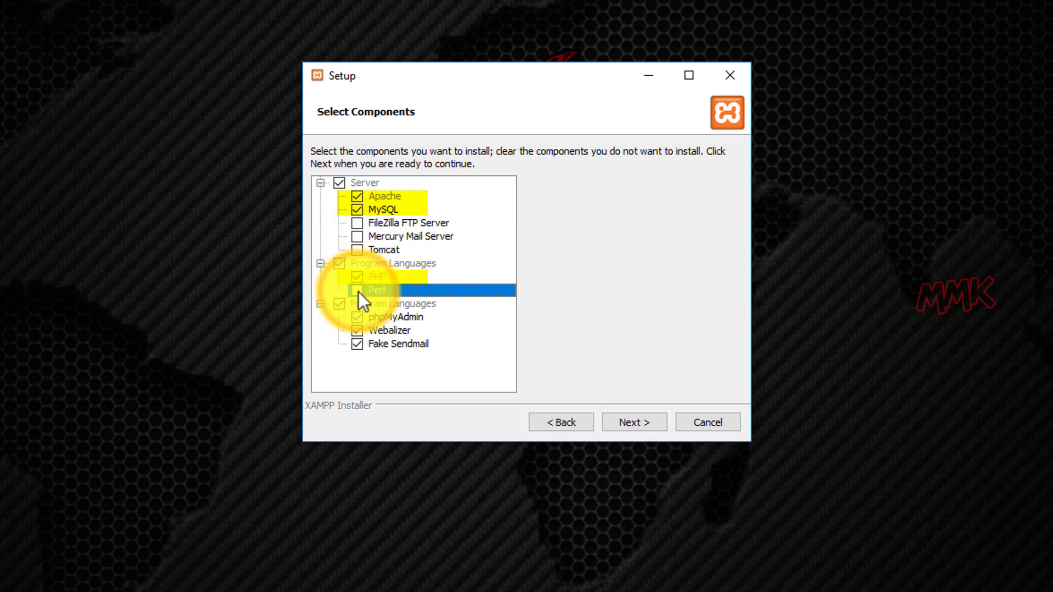
{"action": "left_click", "coordinate": [359, 330]}
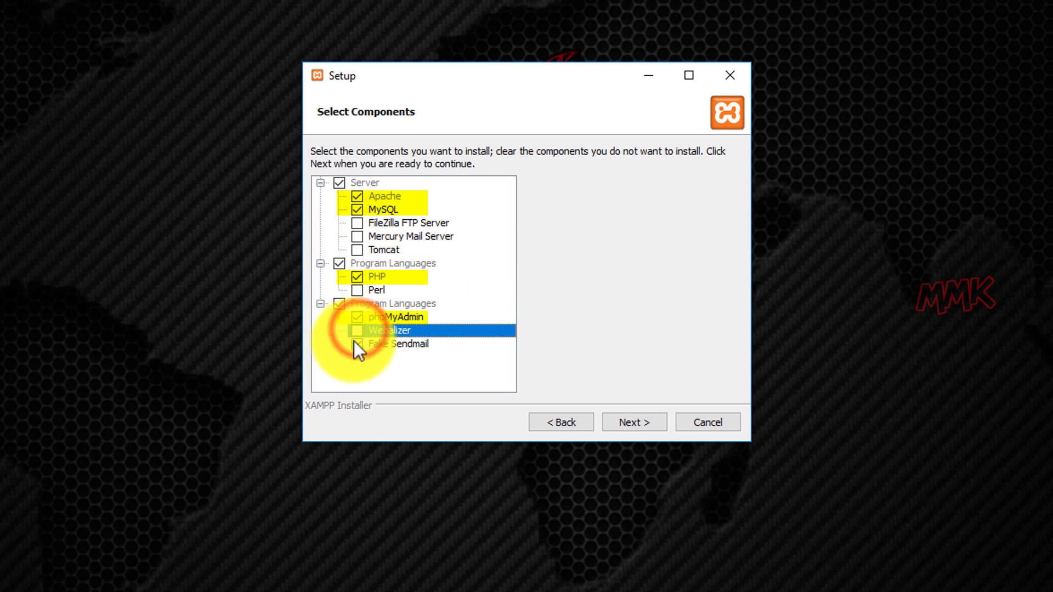
{"action": "left_click", "coordinate": [357, 344]}
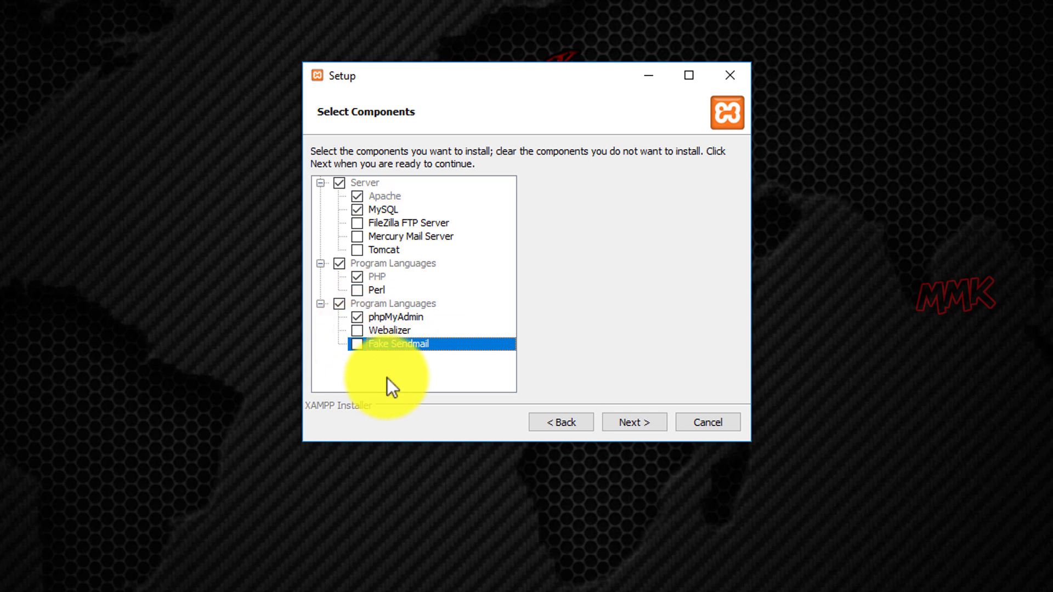
Keep C:\xampp as the install folder, decline the Bitnami offer, and start installing.
{"action": "left_click", "coordinate": [631, 427]}
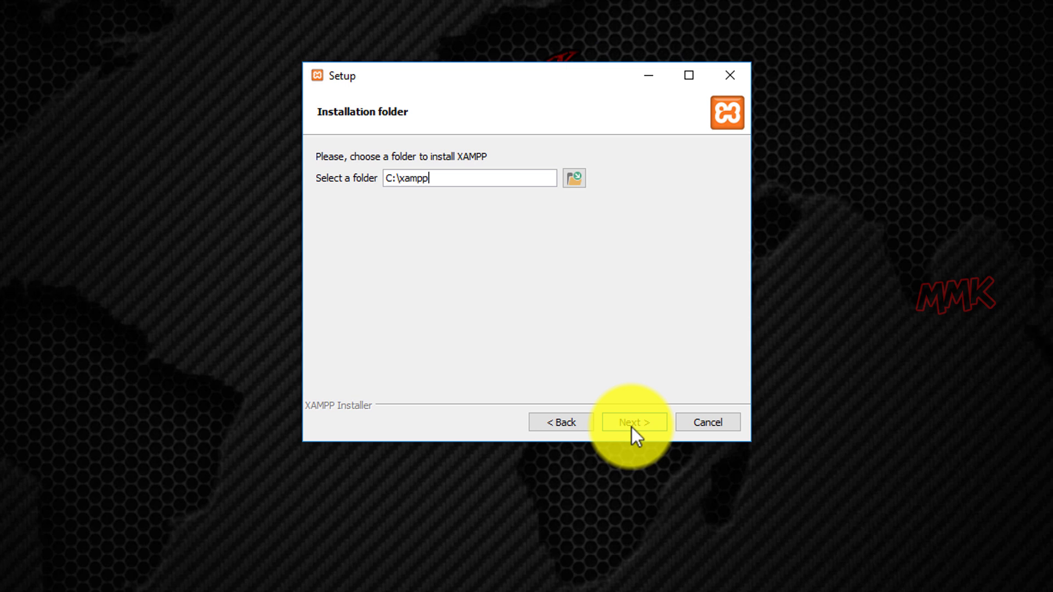
{"action": "left_click", "coordinate": [631, 427]}
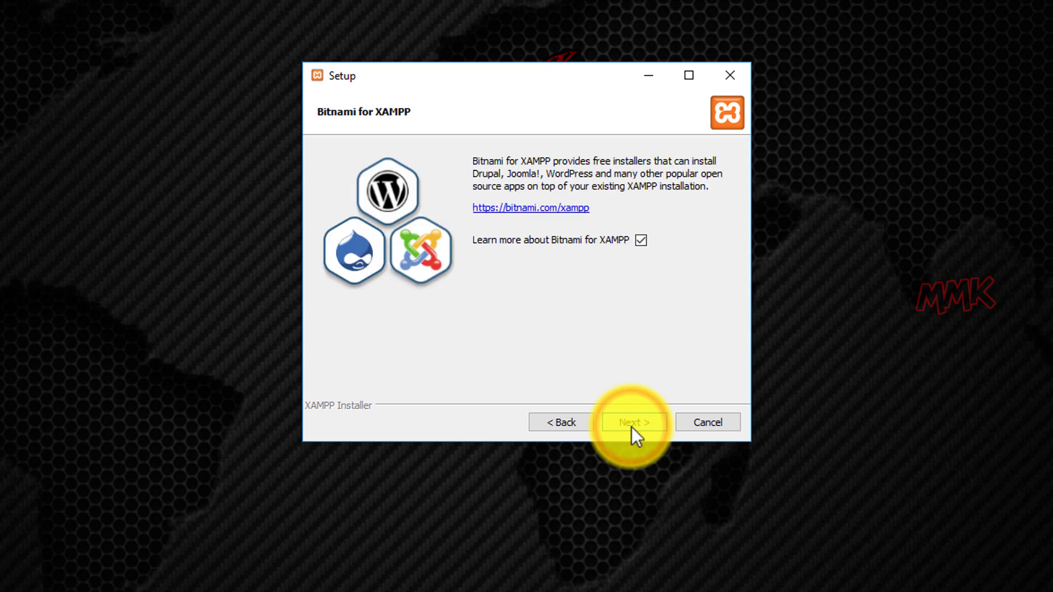
{"action": "left_click", "coordinate": [640, 241]}
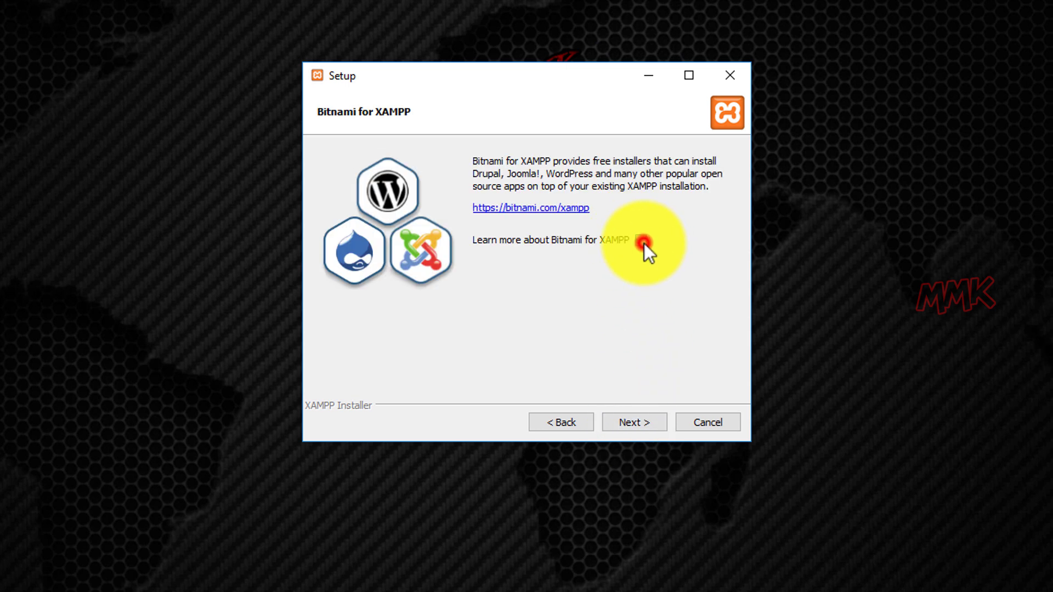
{"action": "left_click", "coordinate": [630, 426]}
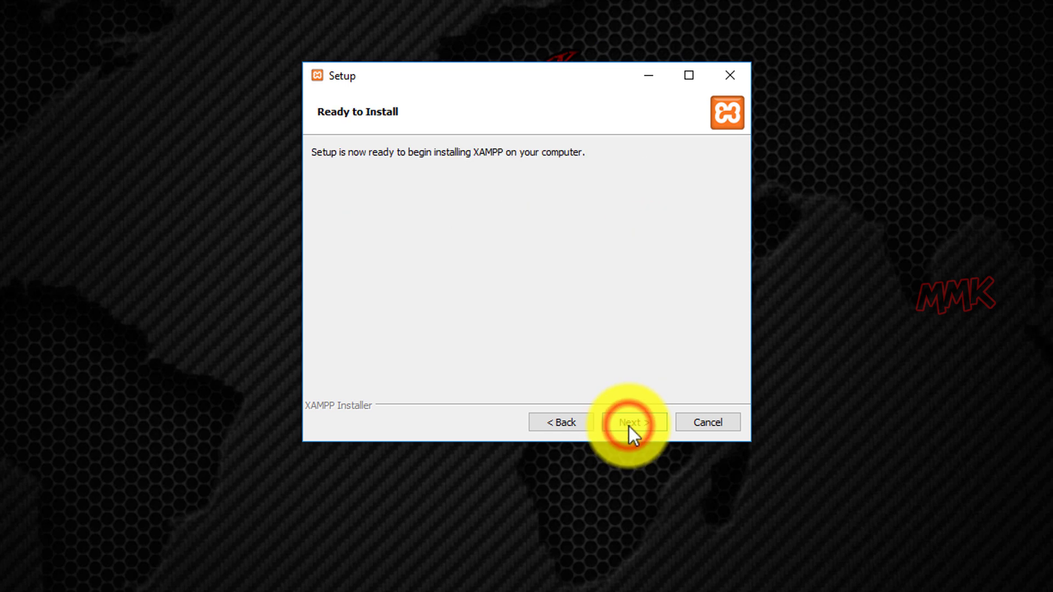
{"action": "left_click", "coordinate": [630, 426]}
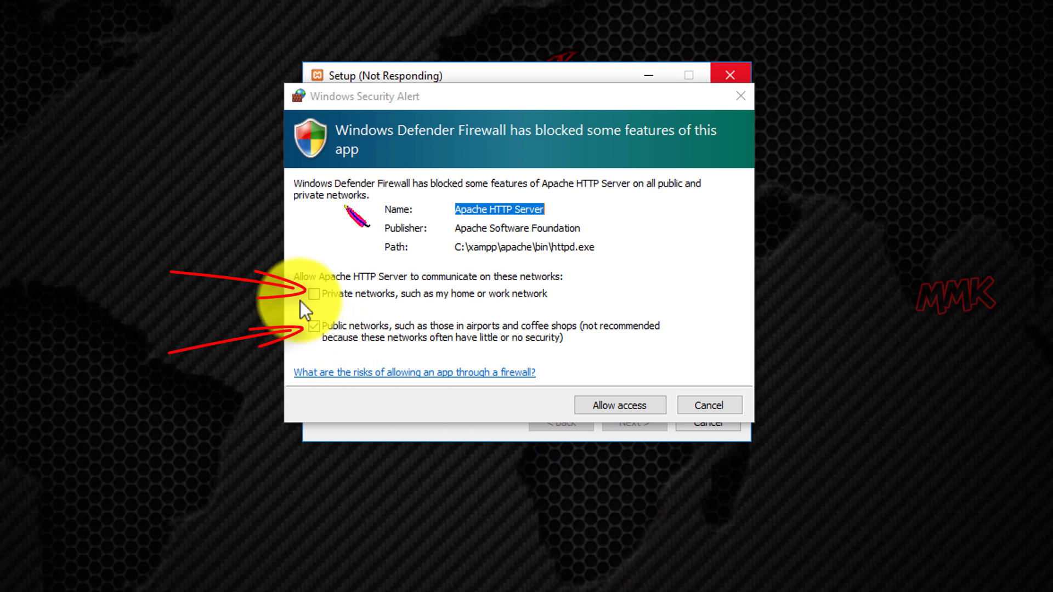
Allow Apache HTTP Server through the firewall on private networks, and untick launching the Control Panel.
{"action": "left_click", "coordinate": [316, 294]}
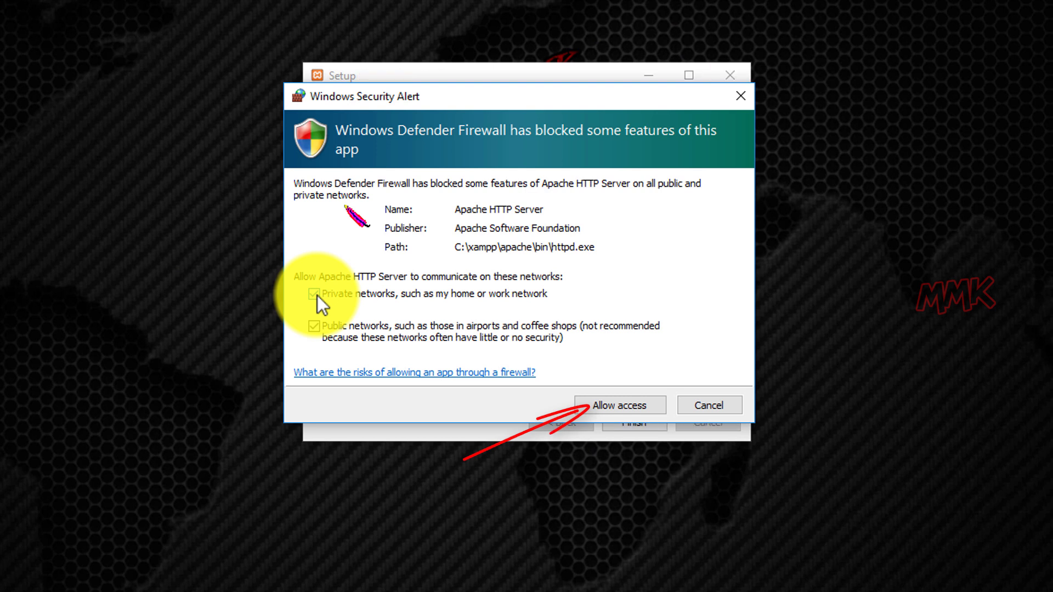
{"action": "left_click", "coordinate": [598, 407]}
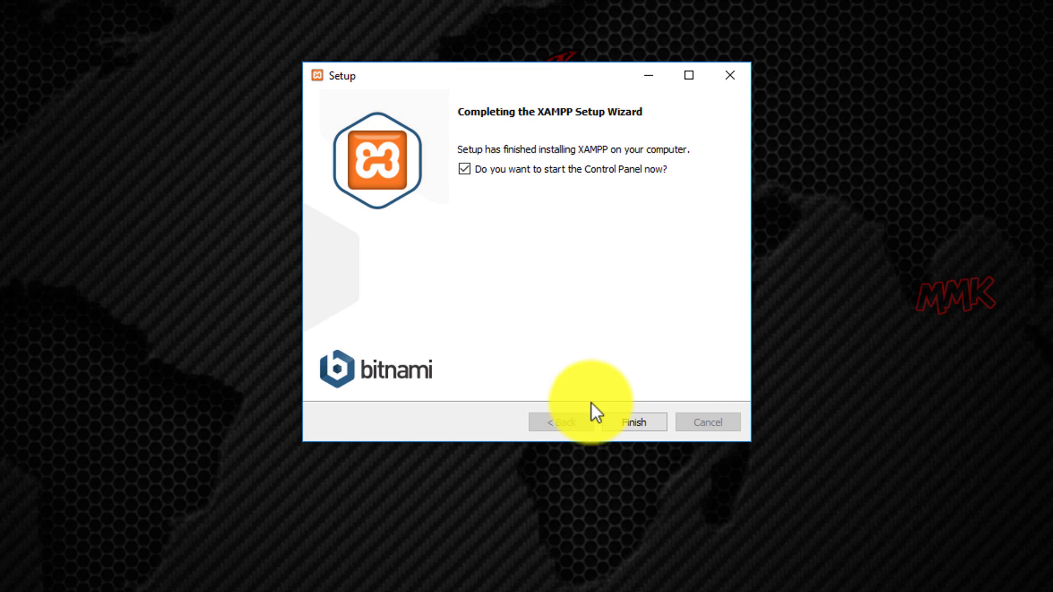
{"action": "left_click", "coordinate": [463, 170]}
Finish the XAMPP setup and open Windows Defender Firewall via a 'windows firewall' search.
{"action": "left_click", "coordinate": [635, 423]}
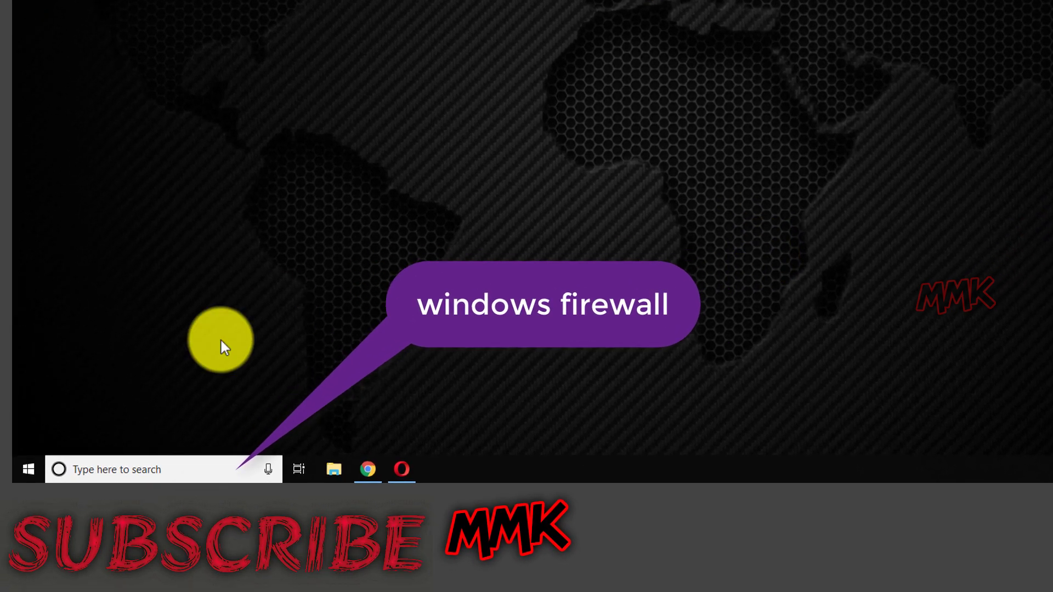
{"action": "left_click", "coordinate": [173, 468]}
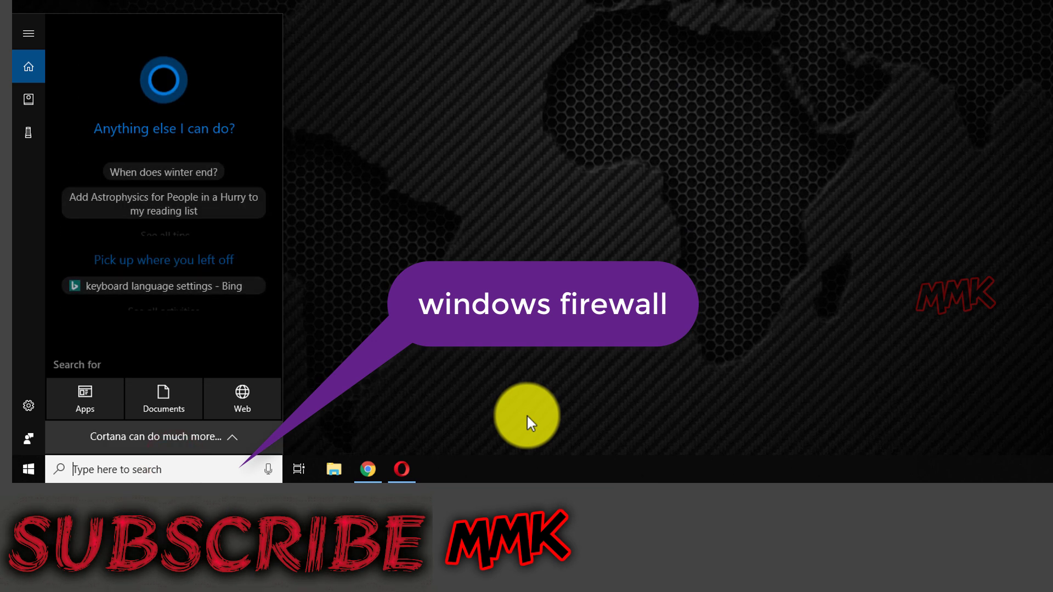
{"action": "type", "text": "windows"}
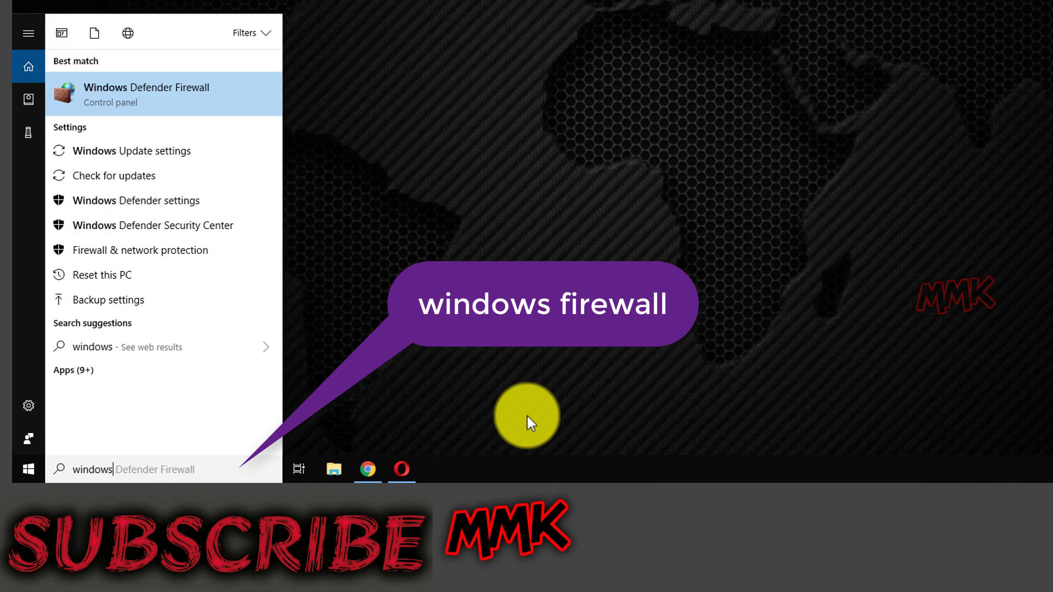
{"action": "type", "text": " firewall"}
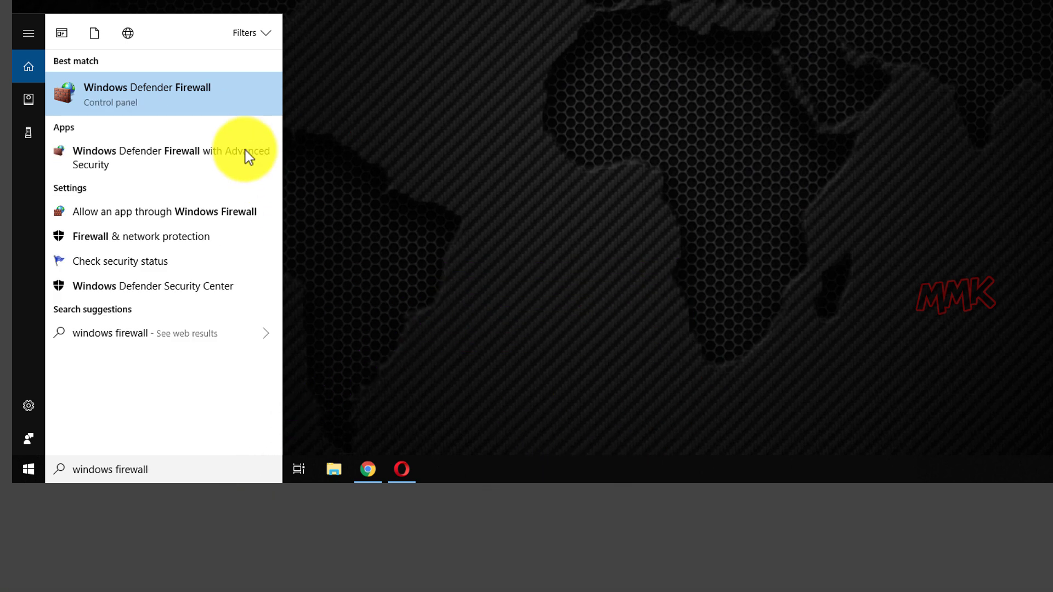
{"action": "left_click", "coordinate": [196, 93]}
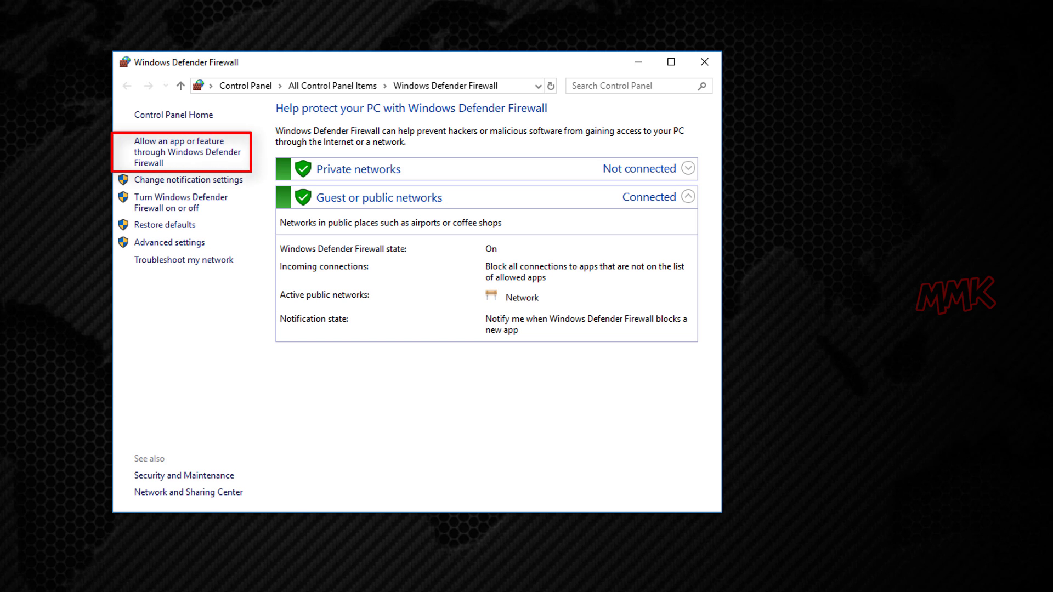
In allowed apps, unlock settings and start adding another app via Browse.
{"action": "left_click", "coordinate": [184, 149]}
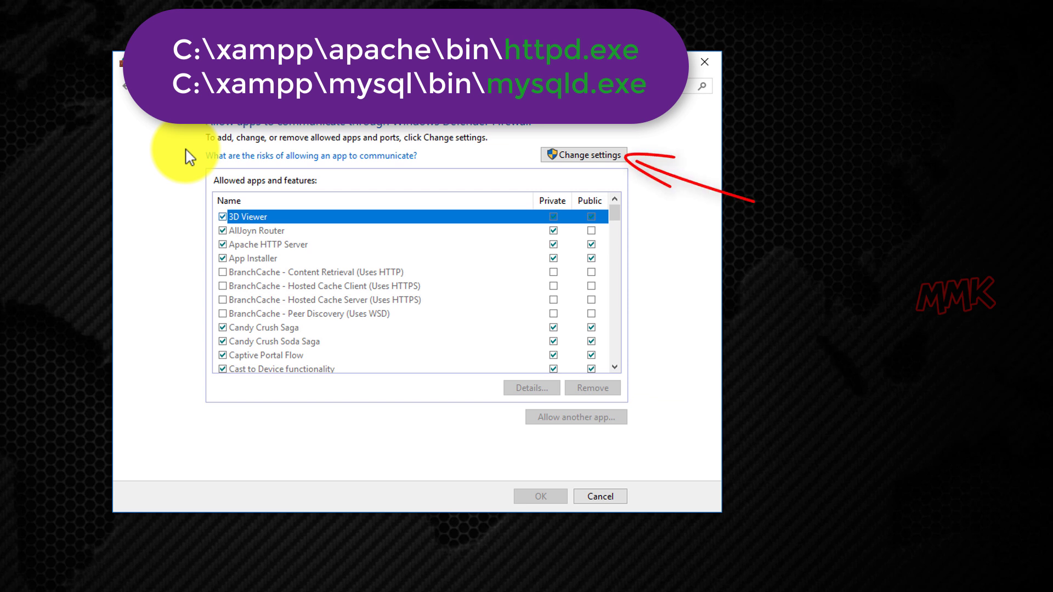
{"action": "left_click", "coordinate": [595, 157]}
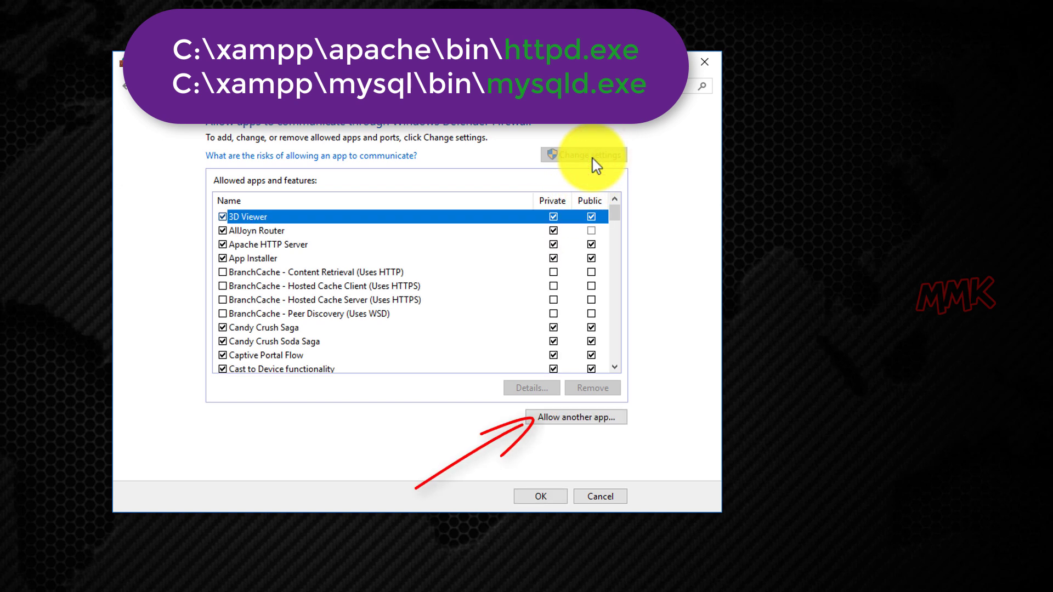
{"action": "left_click", "coordinate": [585, 420]}
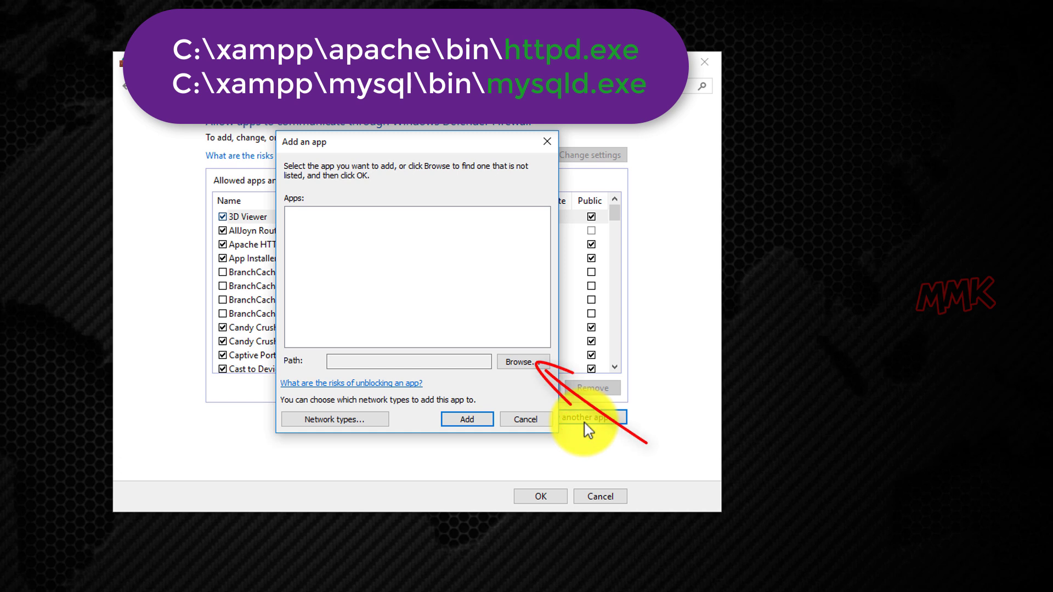
{"action": "left_click", "coordinate": [512, 363]}
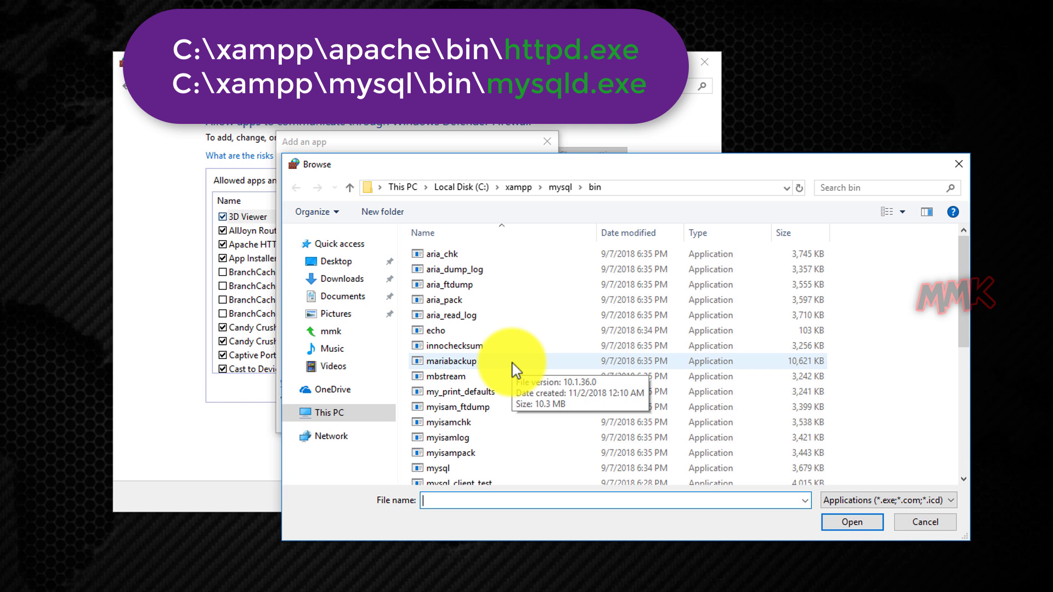
Navigate the file browser to C:\xampp\apache\bin, then open This PC in Explorer.
{"action": "left_click", "coordinate": [466, 192]}
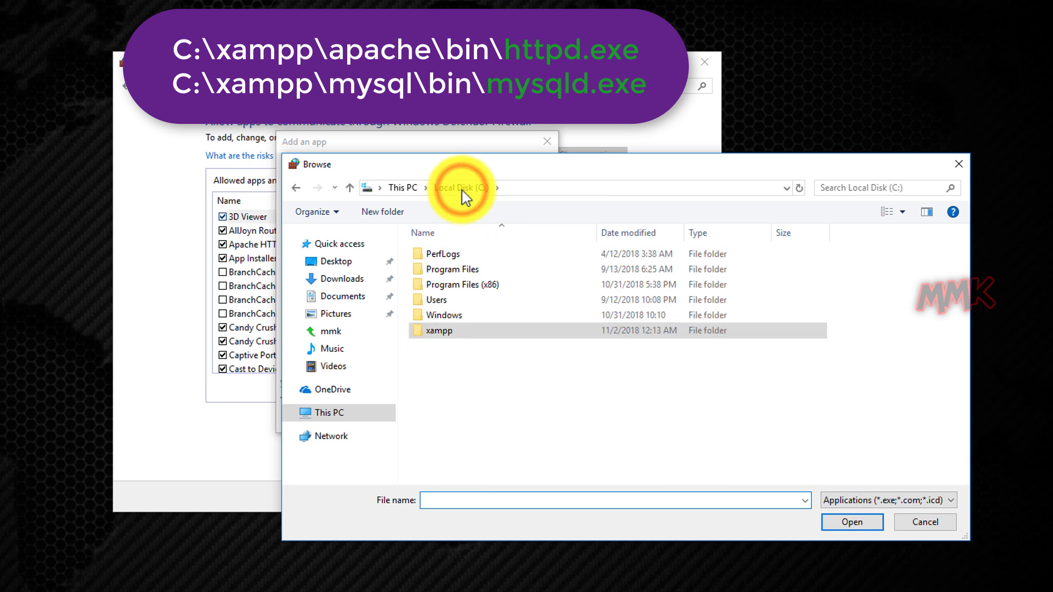
{"action": "double_click", "coordinate": [453, 332]}
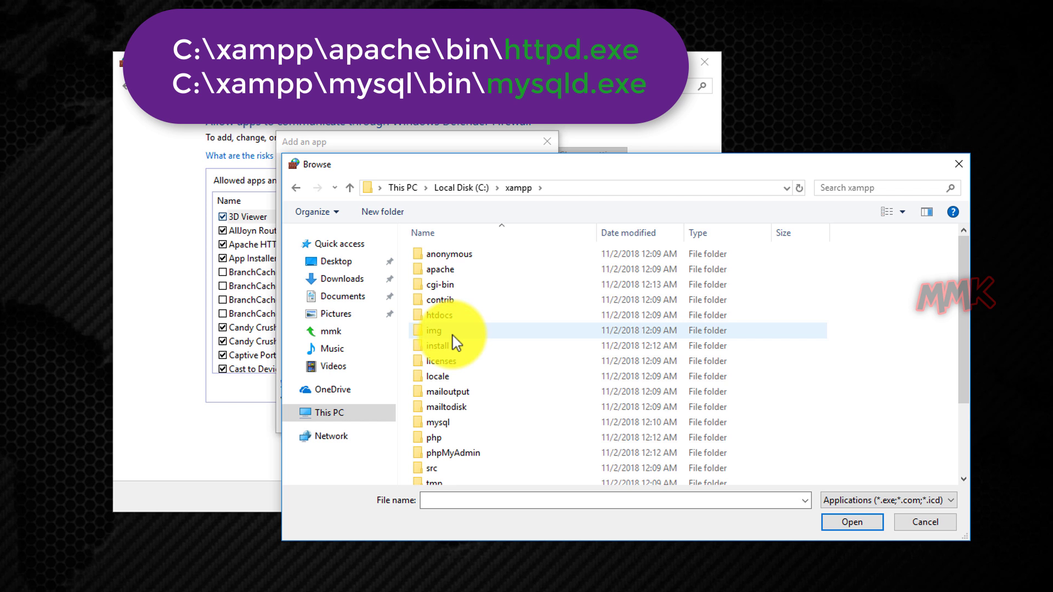
{"action": "double_click", "coordinate": [451, 273]}
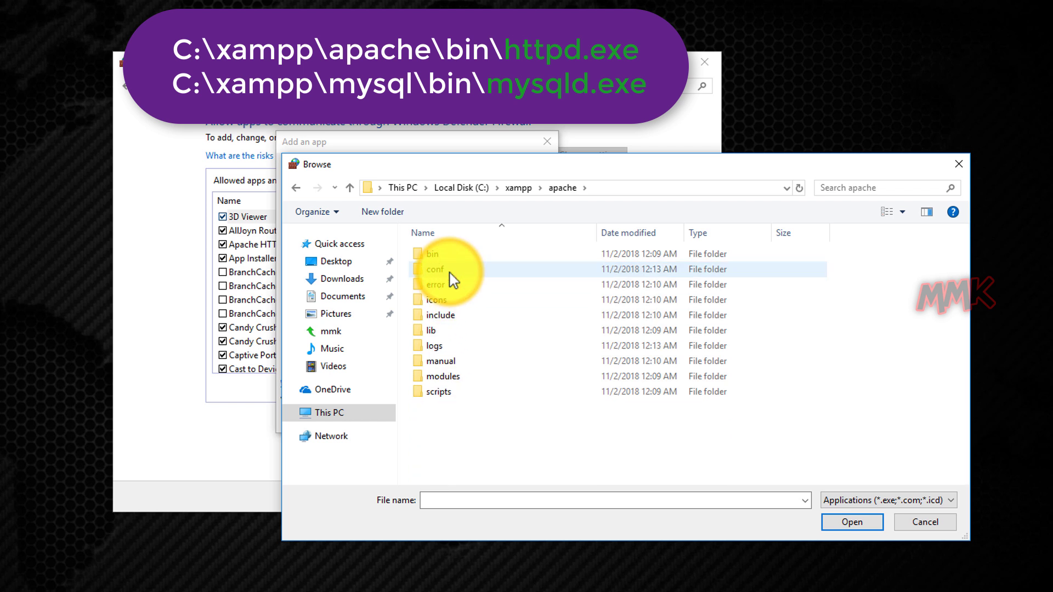
{"action": "double_click", "coordinate": [452, 255]}
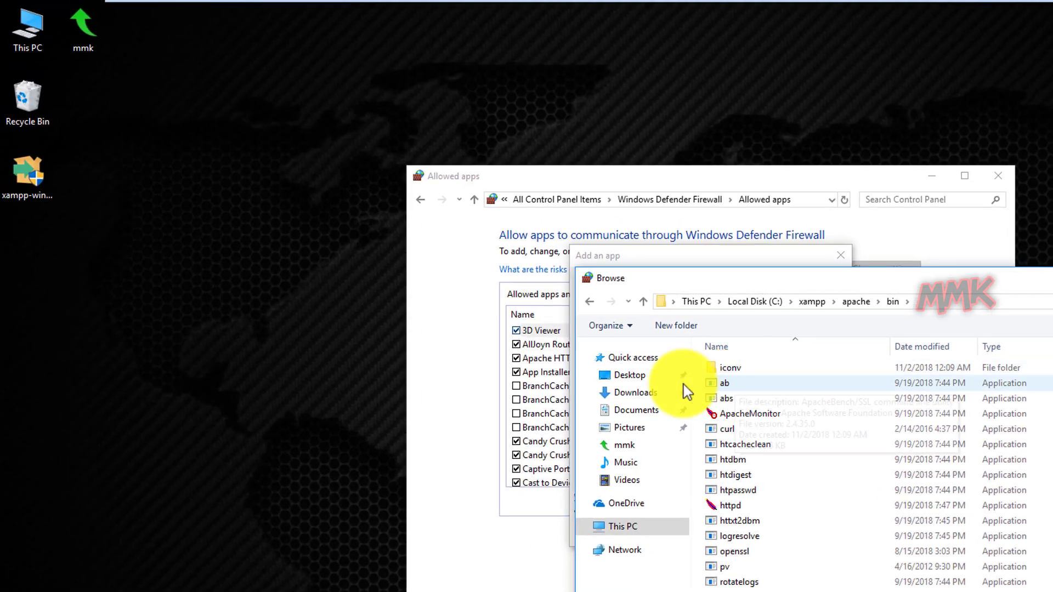
{"action": "double_click", "coordinate": [42, 38]}
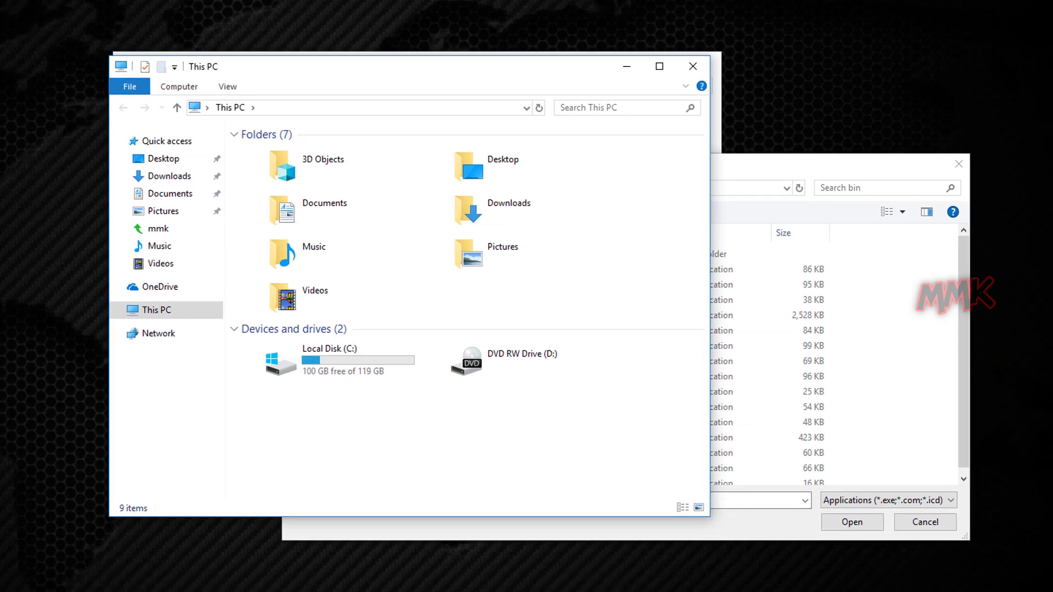
Uncheck 'Hide extensions for known file types' in Folder Options and apply the change.
{"action": "left_click", "coordinate": [228, 87]}
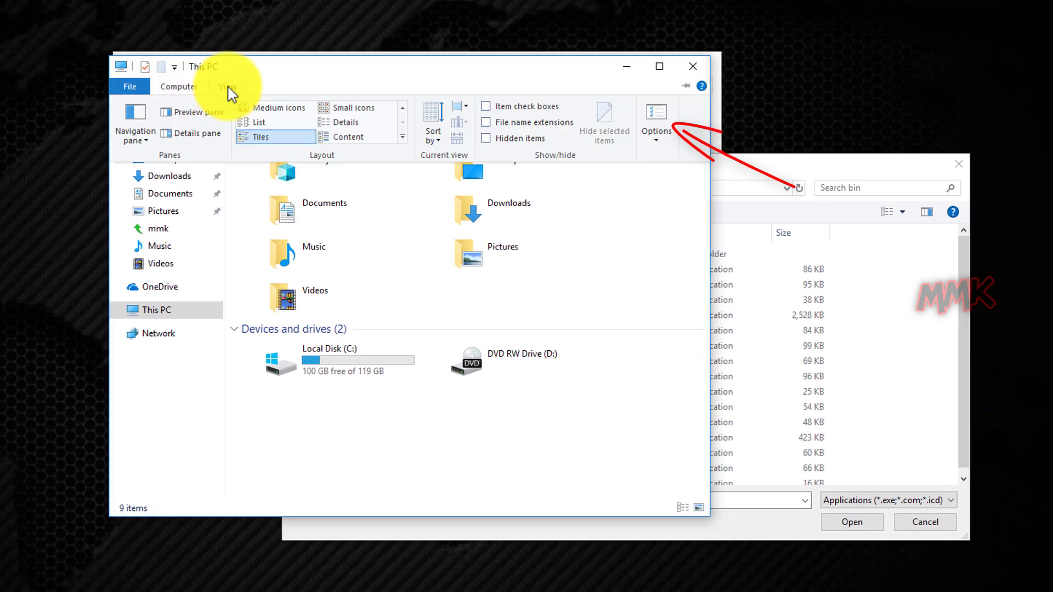
{"action": "left_click", "coordinate": [651, 132]}
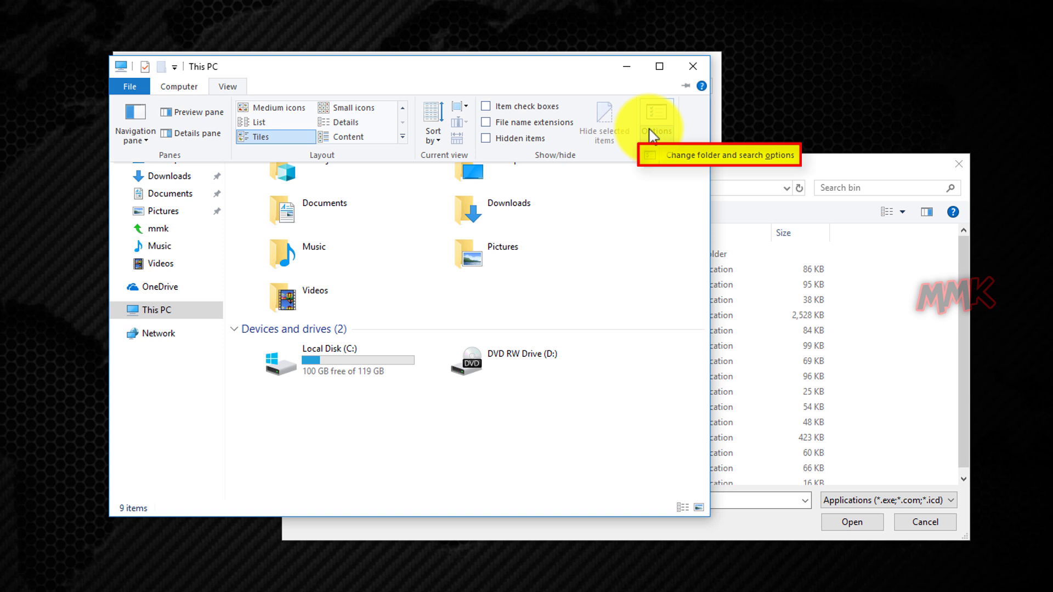
{"action": "left_click", "coordinate": [687, 158]}
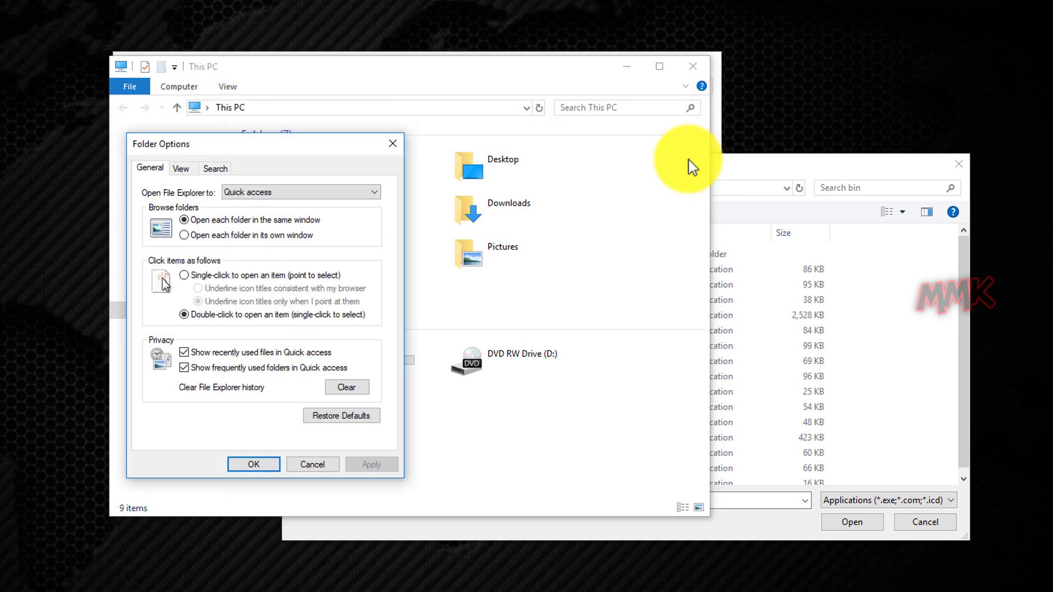
{"action": "left_click", "coordinate": [181, 170]}
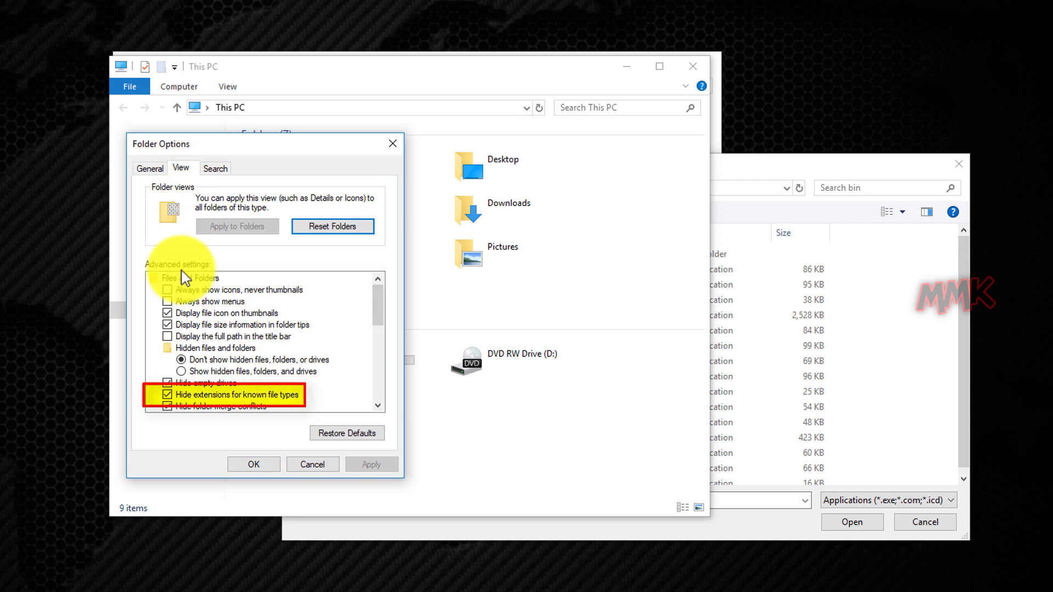
{"action": "left_click", "coordinate": [167, 395]}
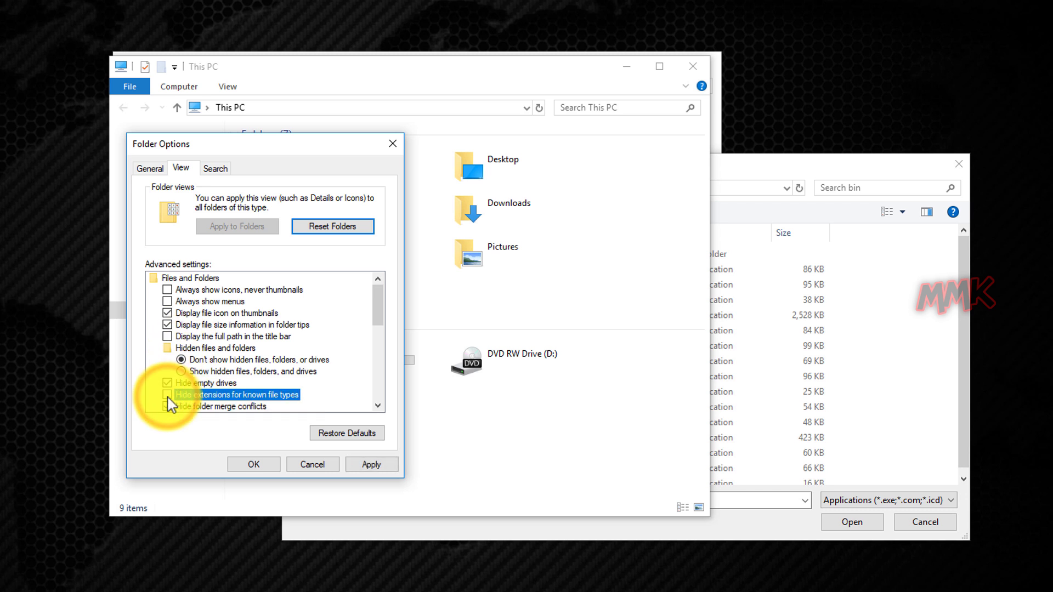
{"action": "left_click", "coordinate": [366, 464]}
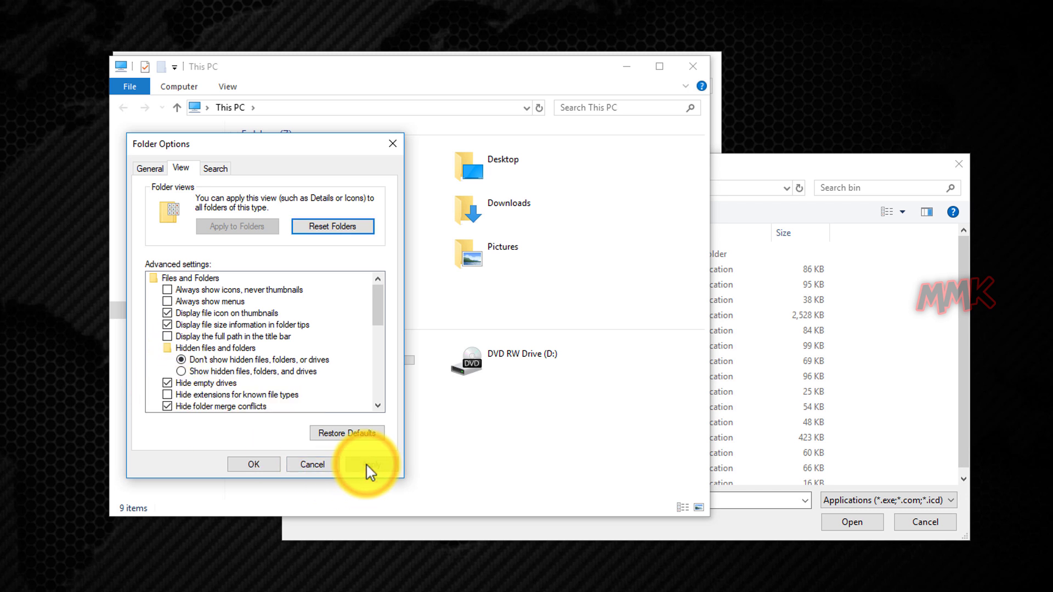
{"action": "left_click", "coordinate": [250, 466]}
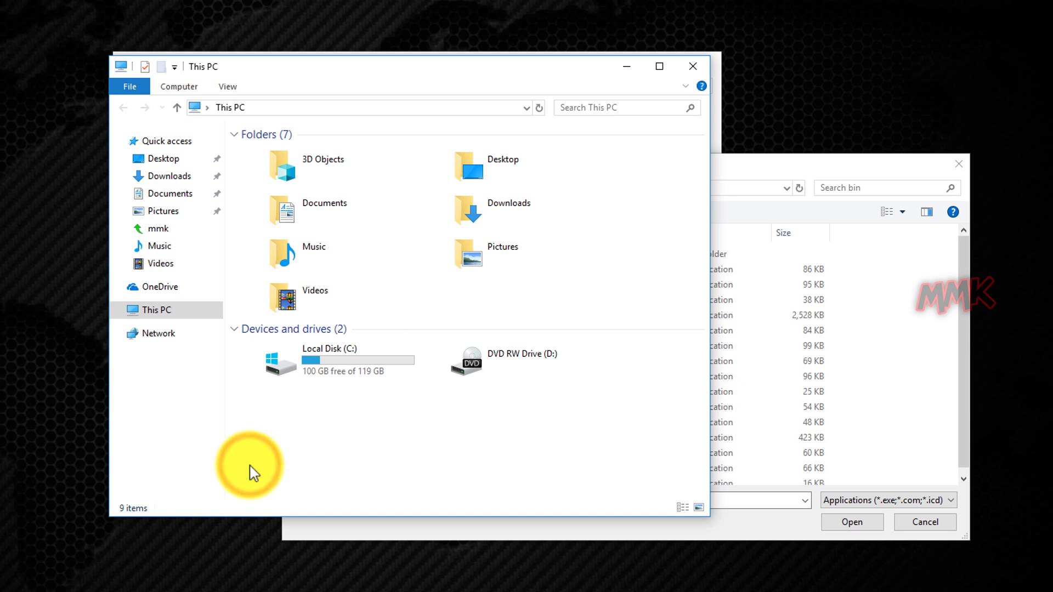
Cancel the Browse and Add an app dialogs to return to the Allowed apps list.
{"action": "left_click", "coordinate": [689, 71]}
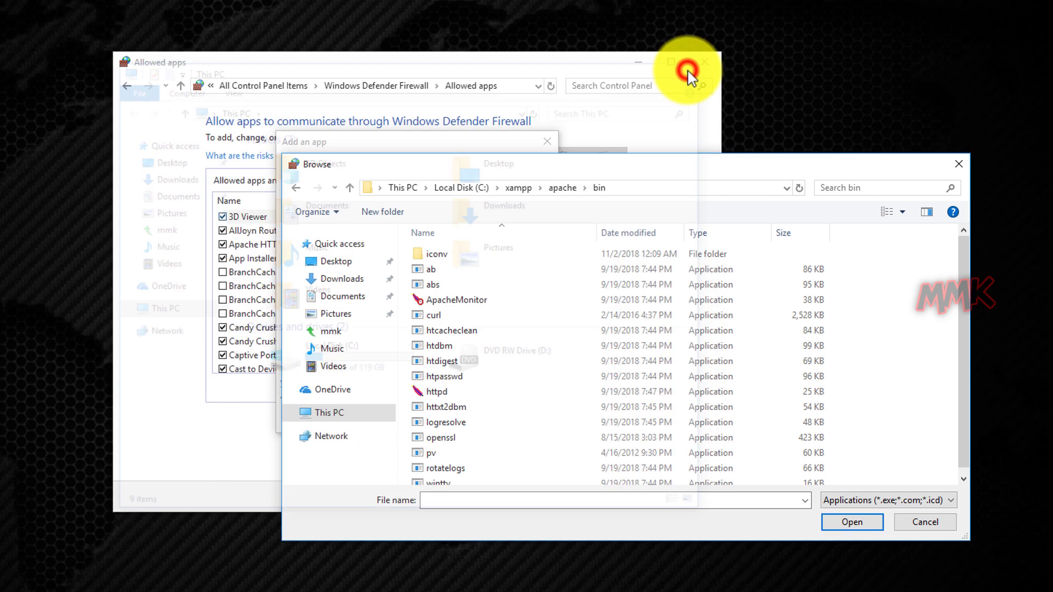
{"action": "left_click", "coordinate": [800, 188]}
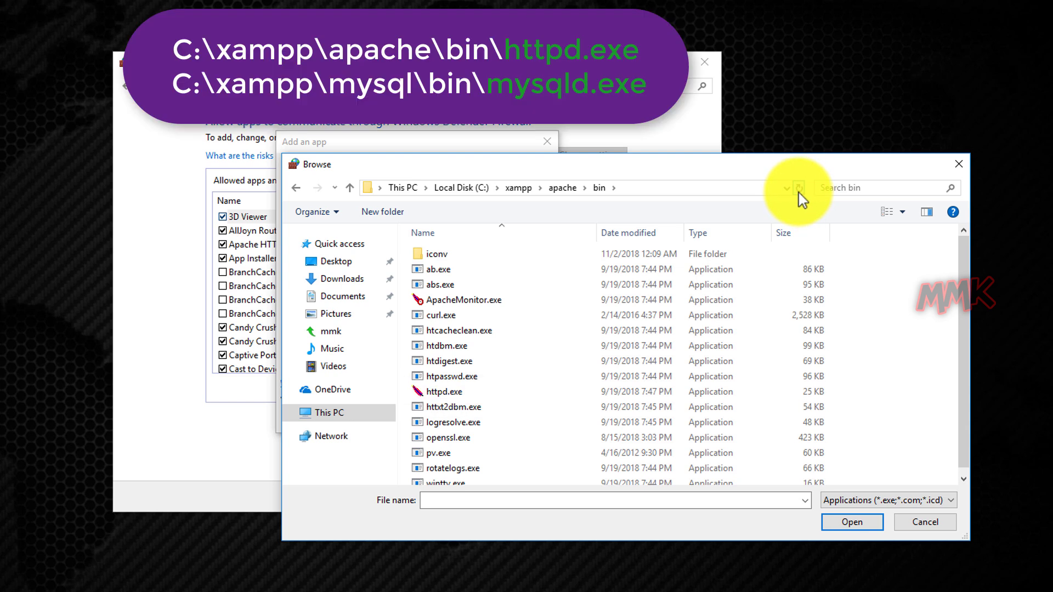
{"action": "left_click", "coordinate": [921, 526]}
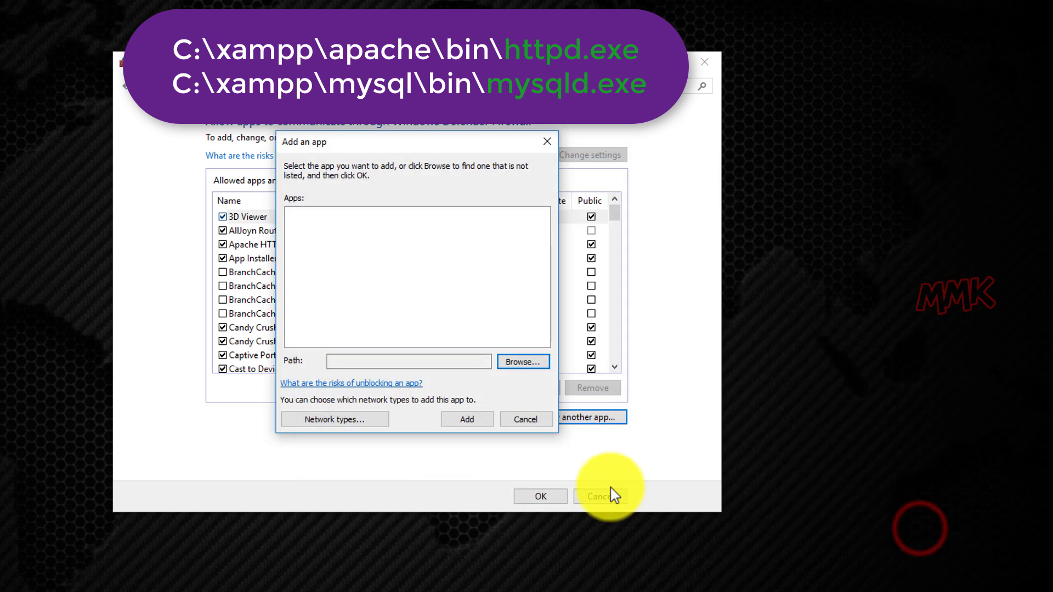
{"action": "left_click", "coordinate": [522, 421]}
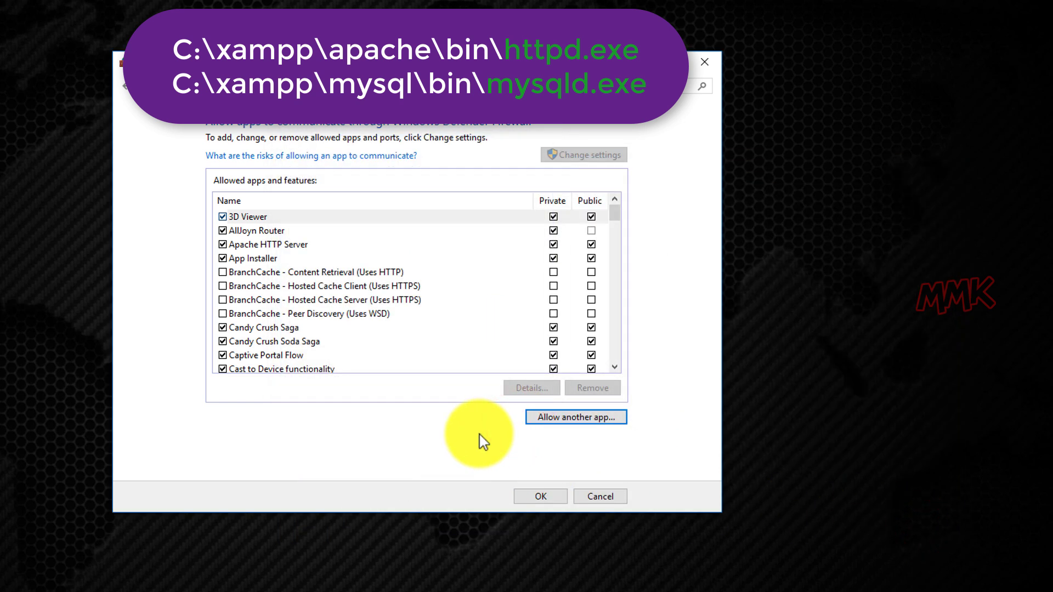
{"action": "left_click", "coordinate": [384, 217]}
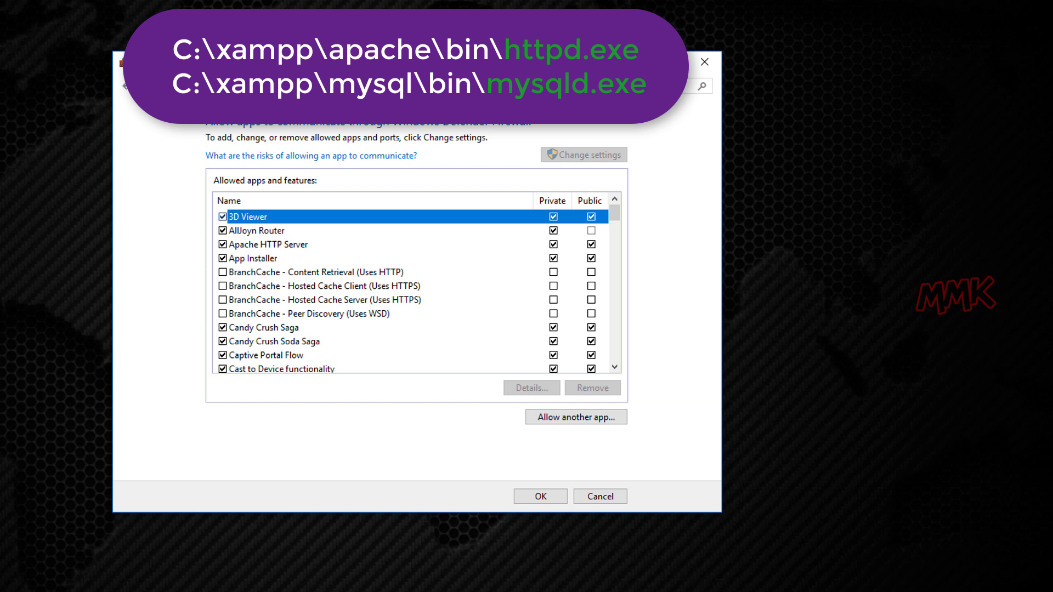
Choose C:\xampp\mysql\bin\mysqld.exe as a new app to allow through the firewall.
{"action": "left_click", "coordinate": [571, 418]}
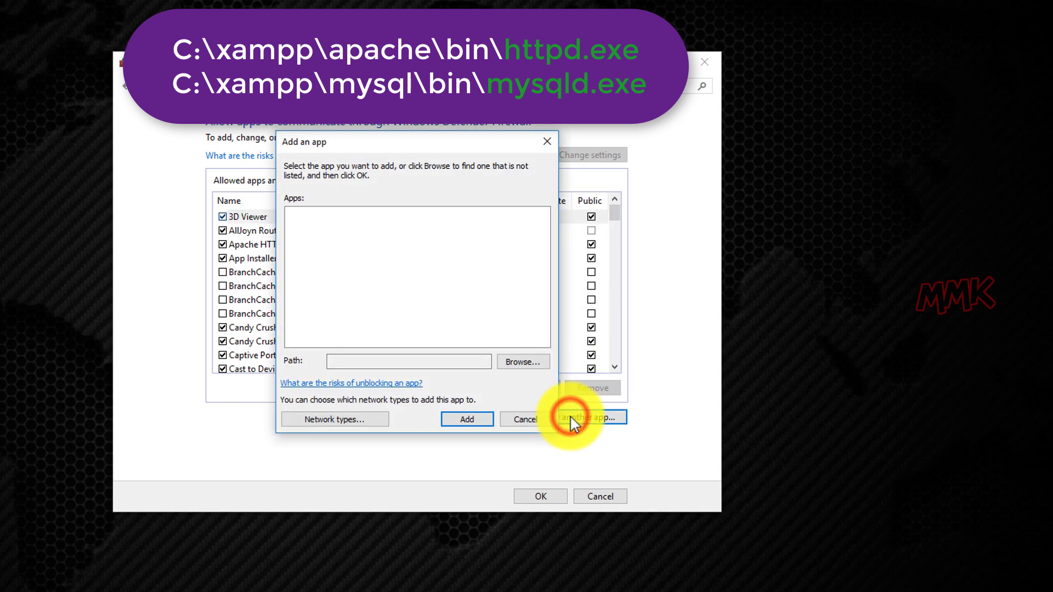
{"action": "left_click", "coordinate": [518, 364]}
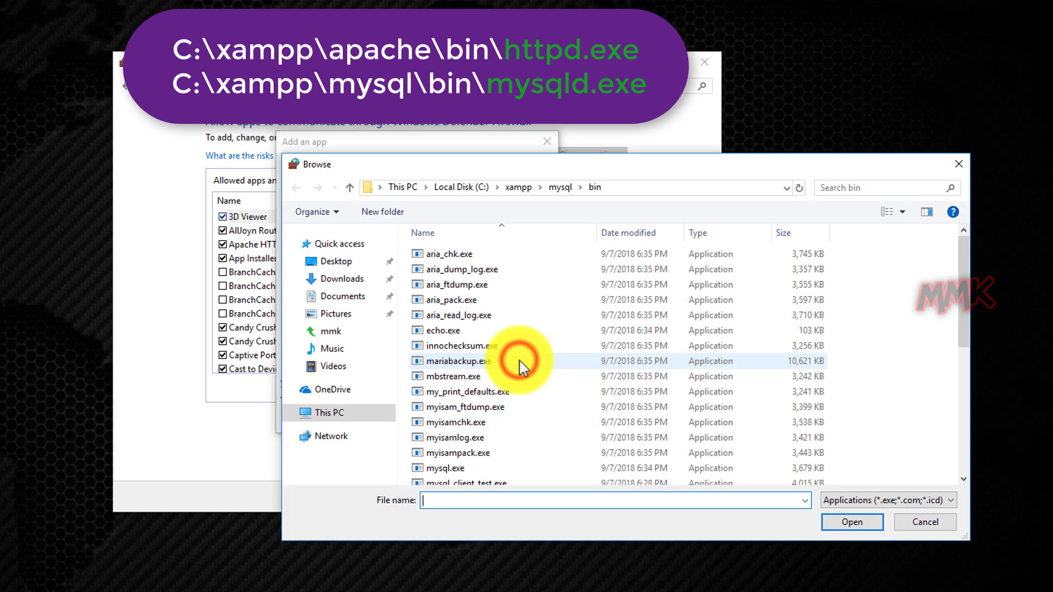
{"action": "left_click", "coordinate": [461, 188]}
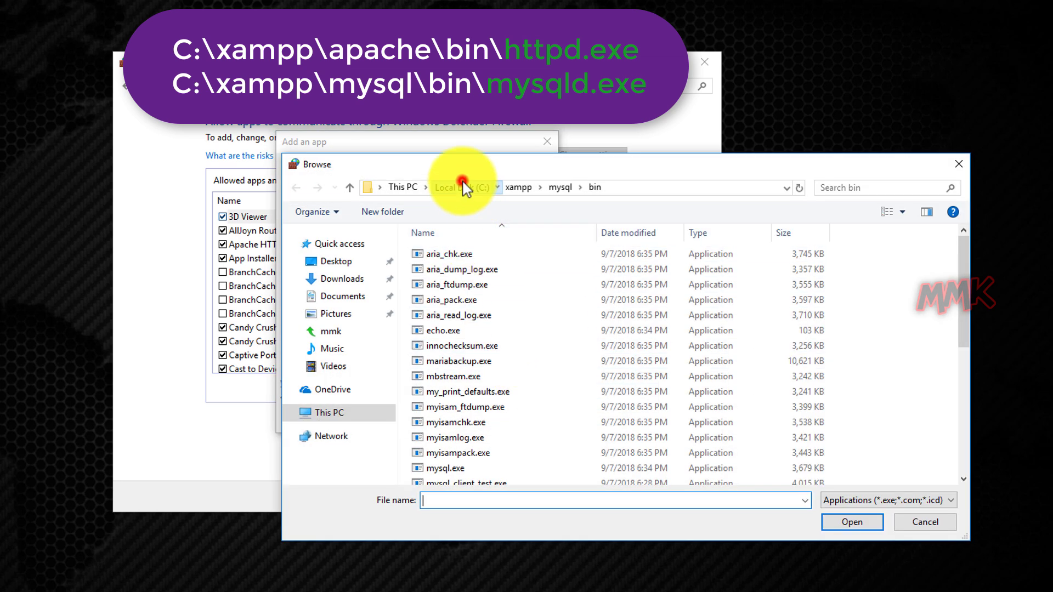
{"action": "left_click", "coordinate": [444, 333]}
{"action": "double_click", "coordinate": [444, 333]}
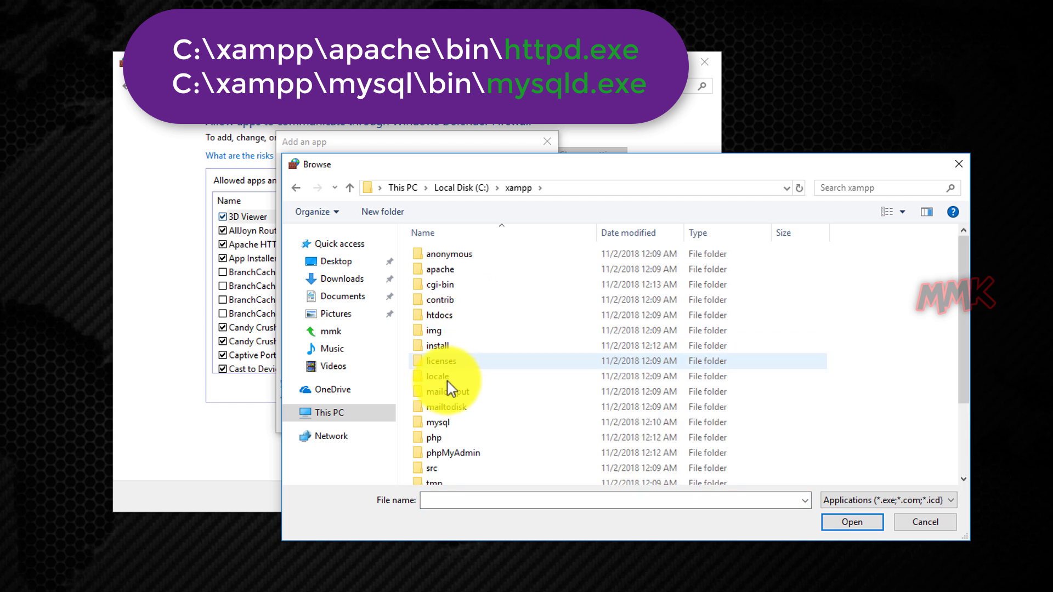
{"action": "double_click", "coordinate": [462, 423]}
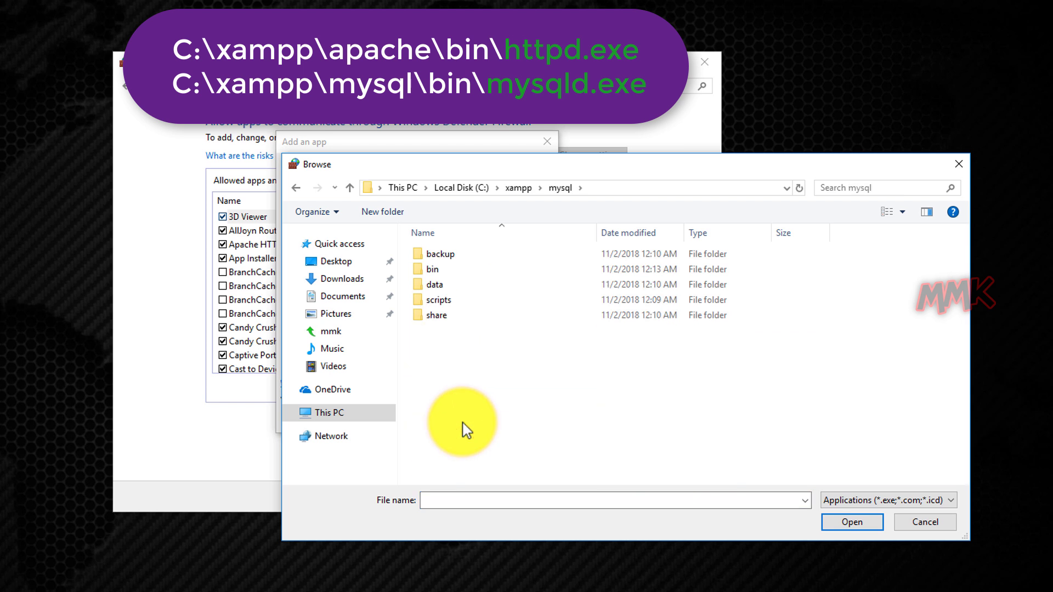
{"action": "double_click", "coordinate": [434, 268]}
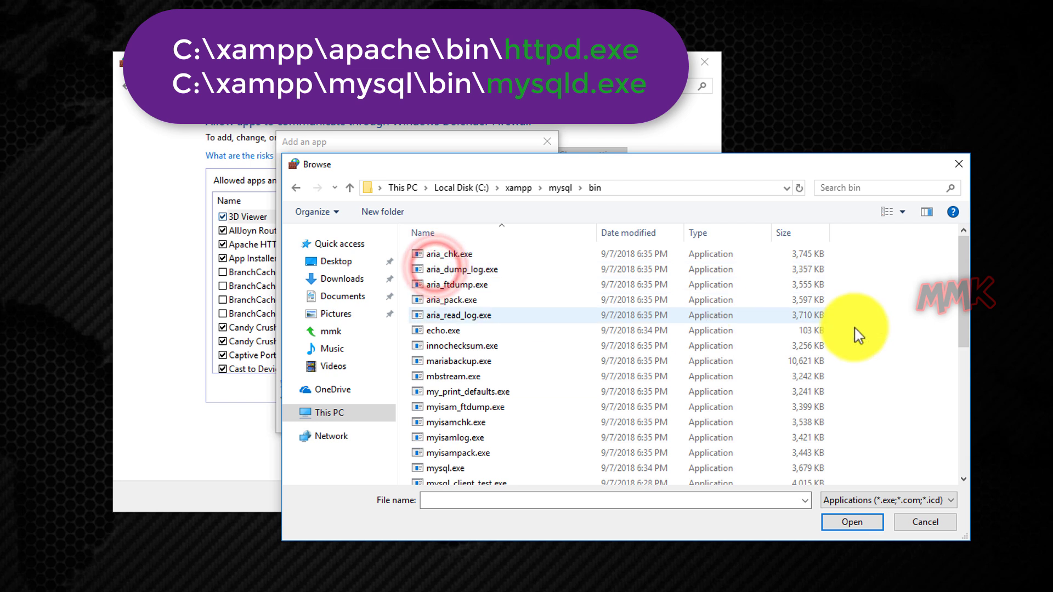
{"action": "left_click_drag", "start_coordinate": [964, 262], "coordinate": [971, 447]}
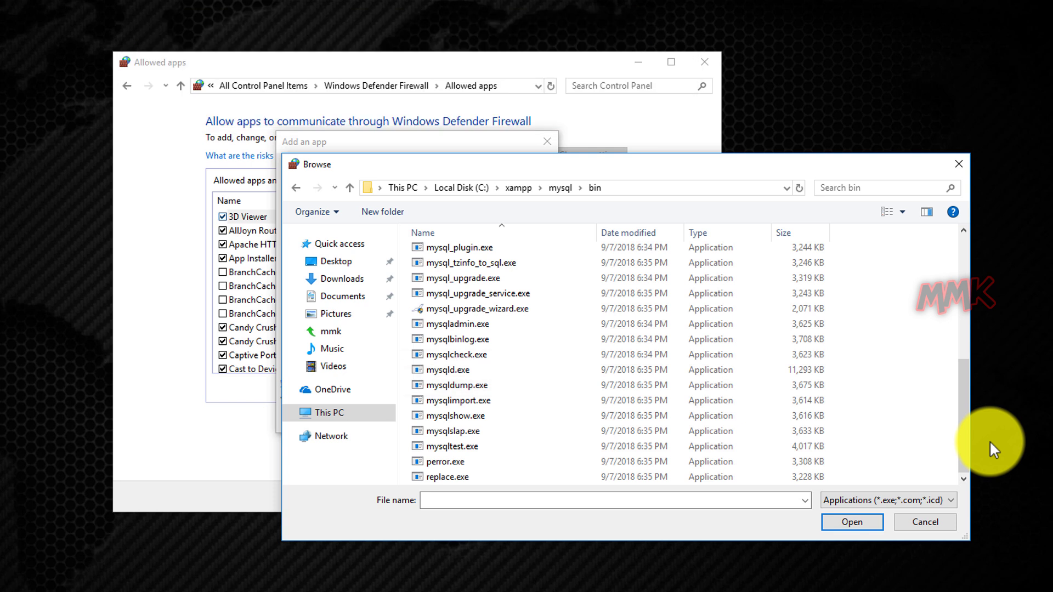
{"action": "left_click", "coordinate": [428, 369]}
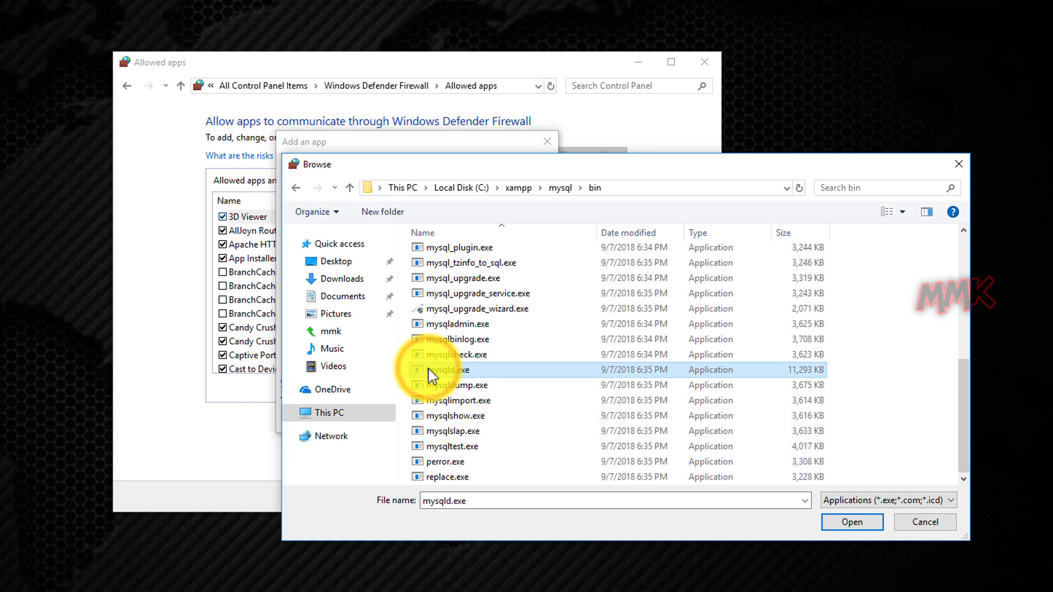
{"action": "left_click", "coordinate": [850, 524]}
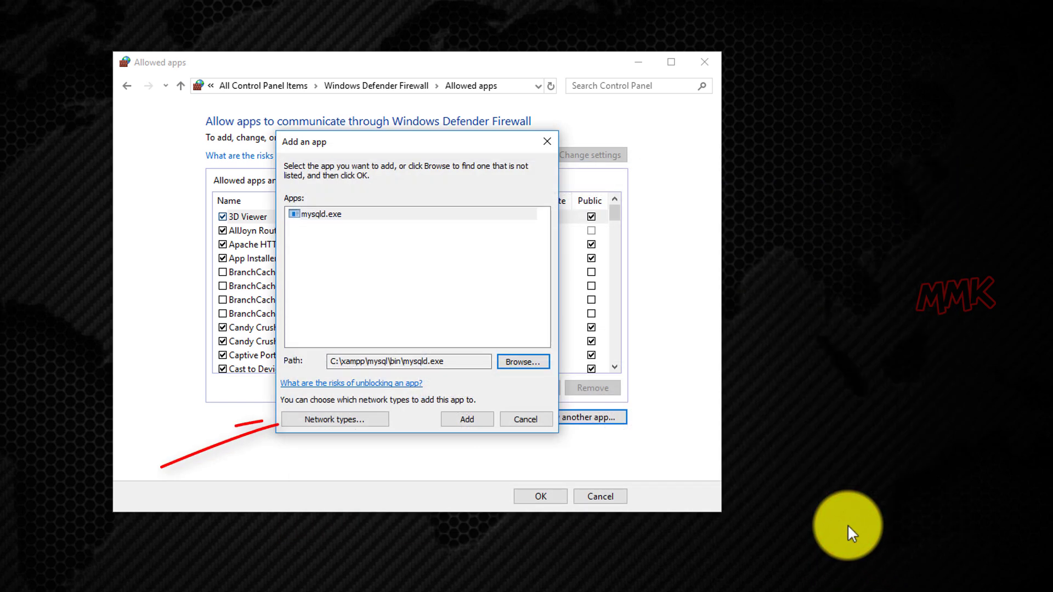
Allow mysqld.exe on private and public networks, add it, save, and close the firewall.
{"action": "left_click", "coordinate": [349, 421]}
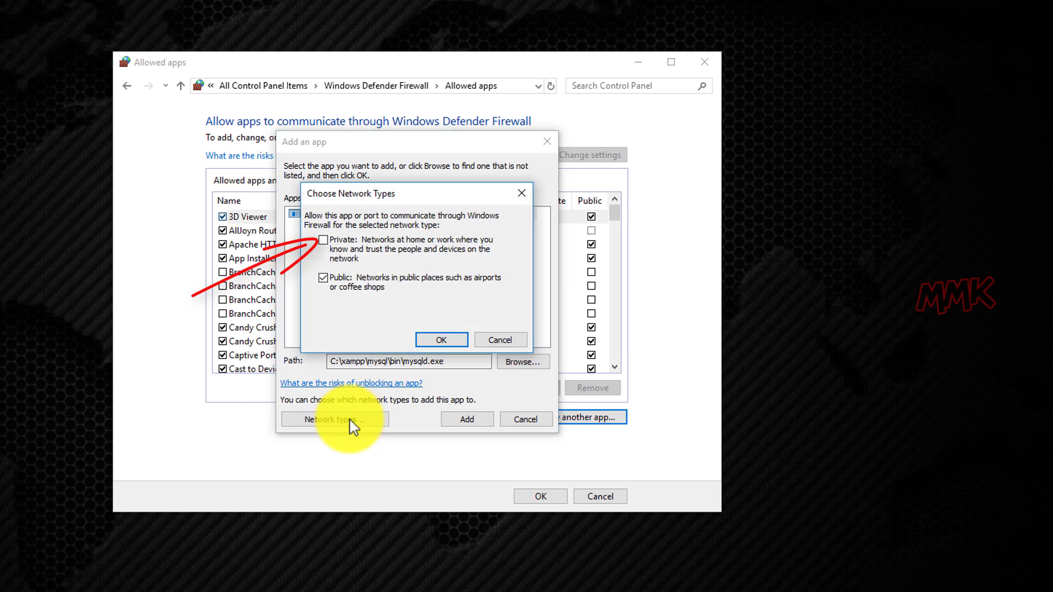
{"action": "left_click", "coordinate": [324, 241]}
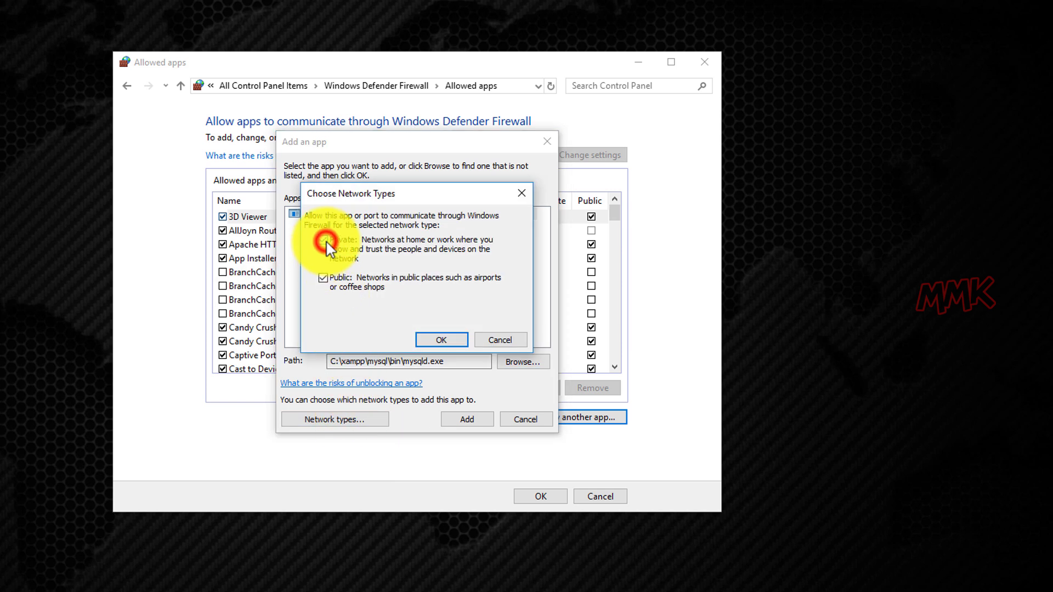
{"action": "left_click", "coordinate": [440, 340]}
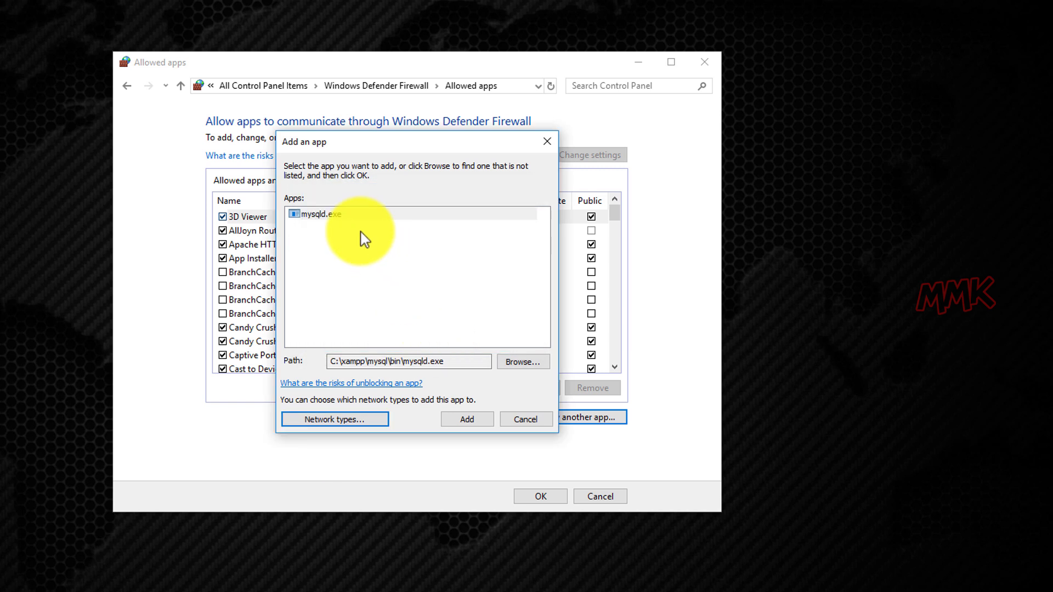
{"action": "left_click", "coordinate": [352, 215]}
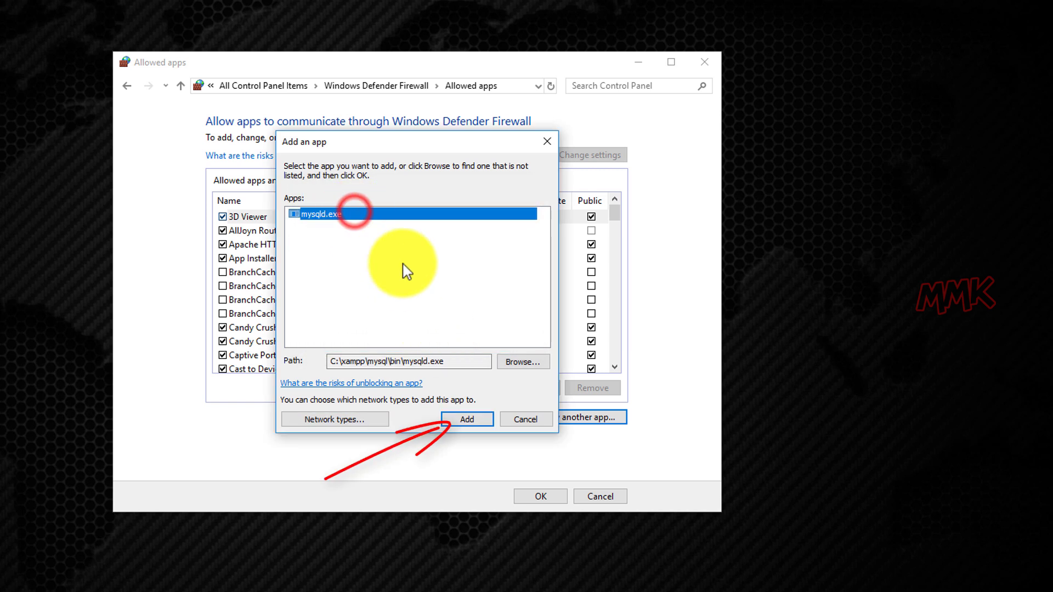
{"action": "left_click", "coordinate": [467, 420]}
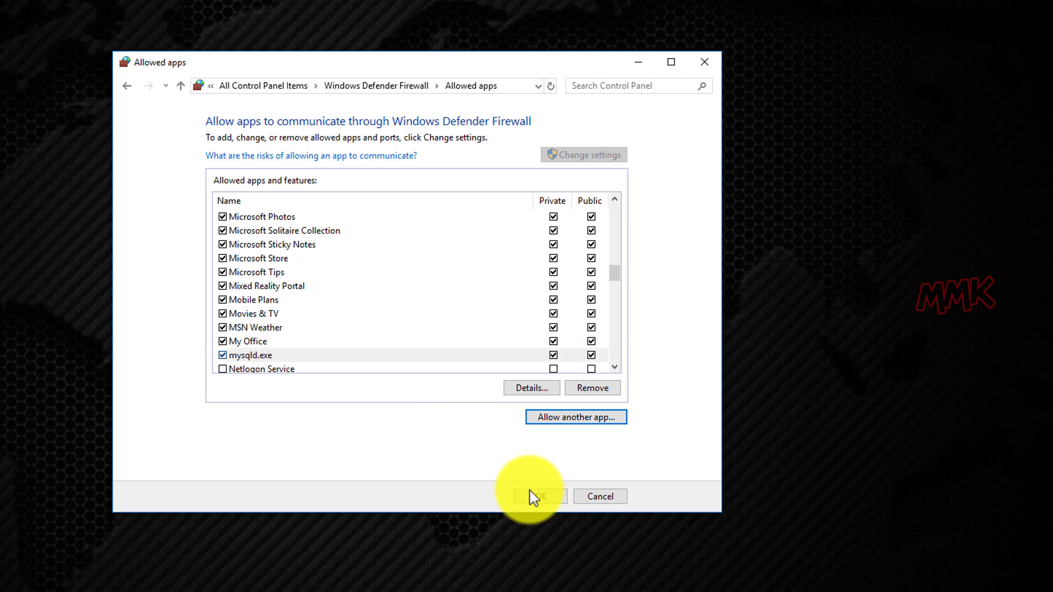
{"action": "left_click", "coordinate": [545, 498]}
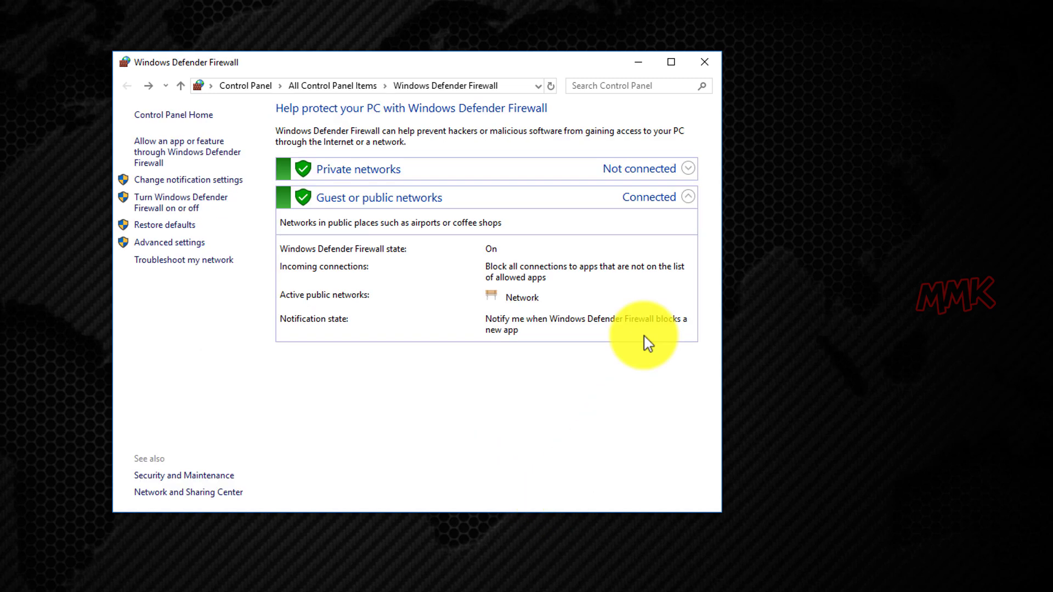
{"action": "left_click", "coordinate": [705, 62]}
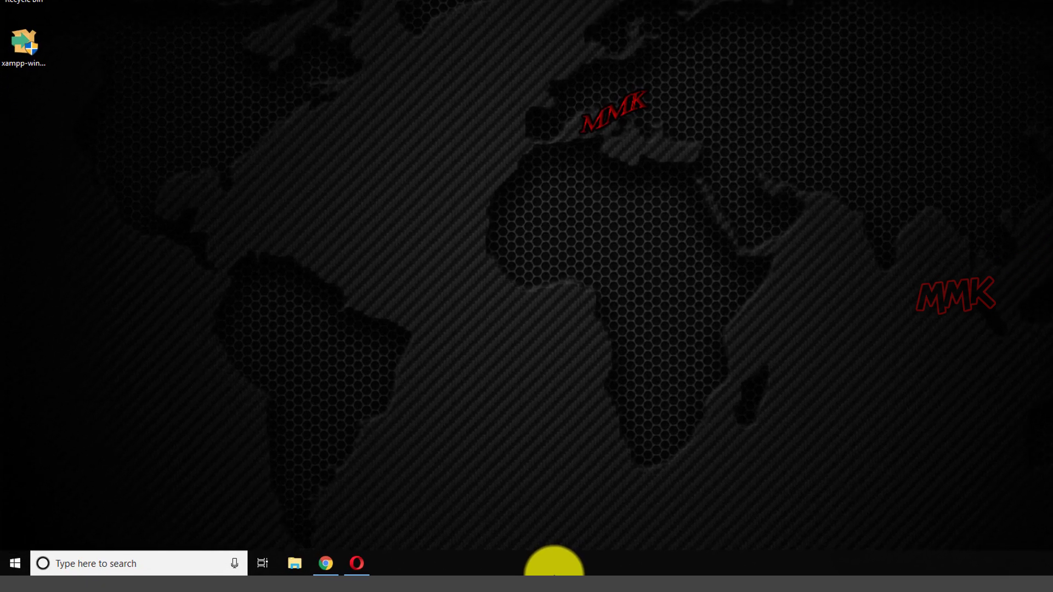
Launch XAMPP Control Panel from search, keep English, and start Apache and MySQL.
{"action": "left_click", "coordinate": [112, 565]}
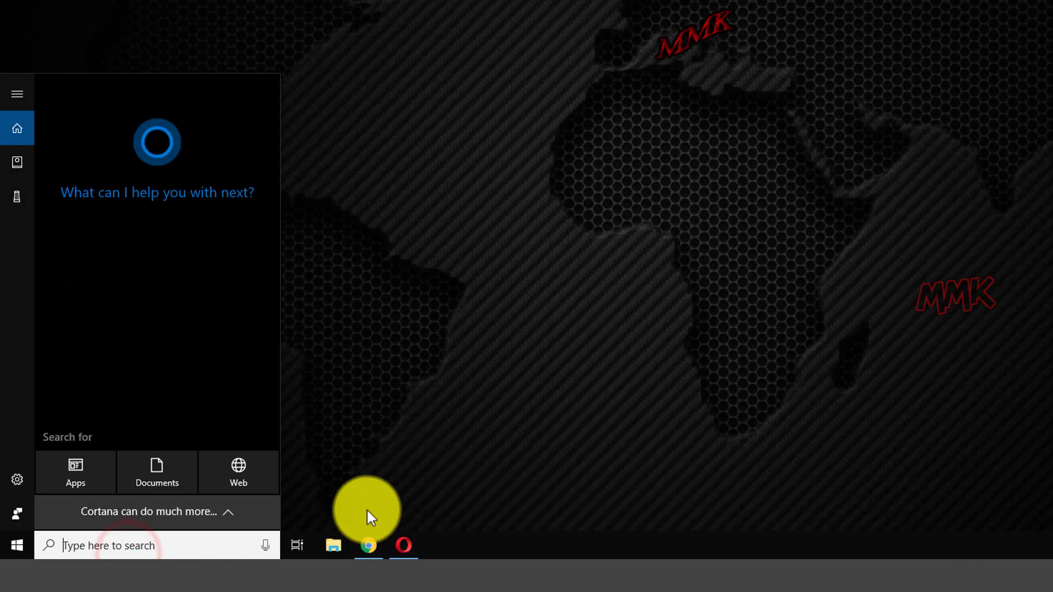
{"action": "type", "text": "xampp"}
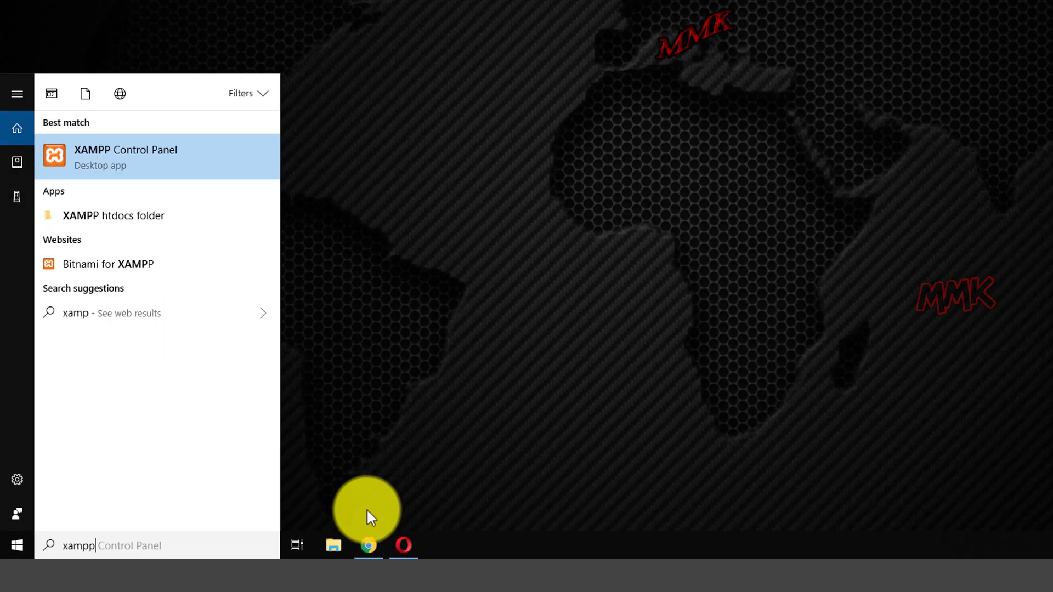
{"action": "left_click", "coordinate": [166, 164]}
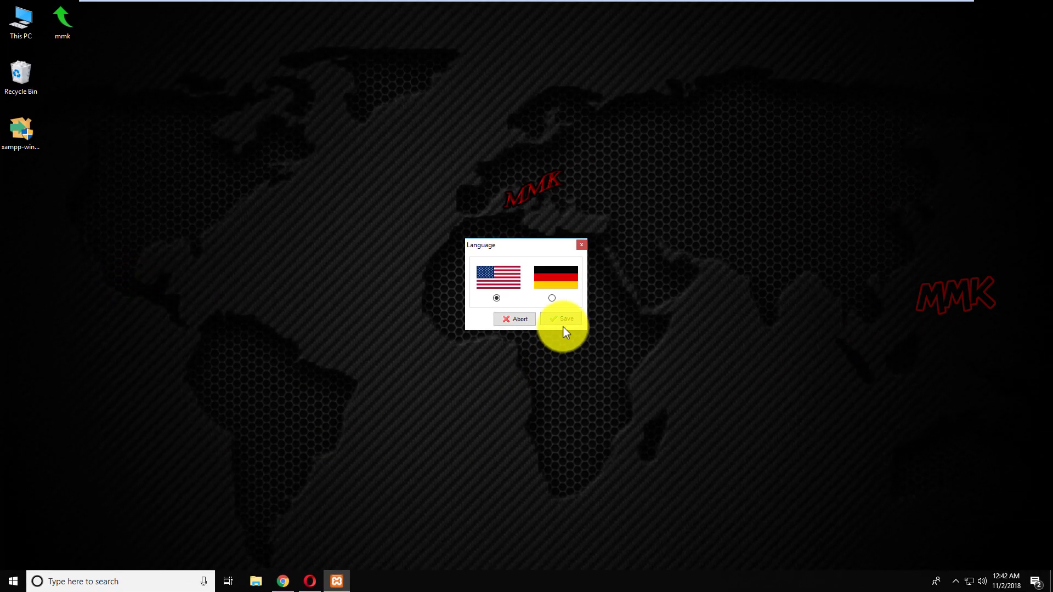
{"action": "left_click", "coordinate": [564, 320]}
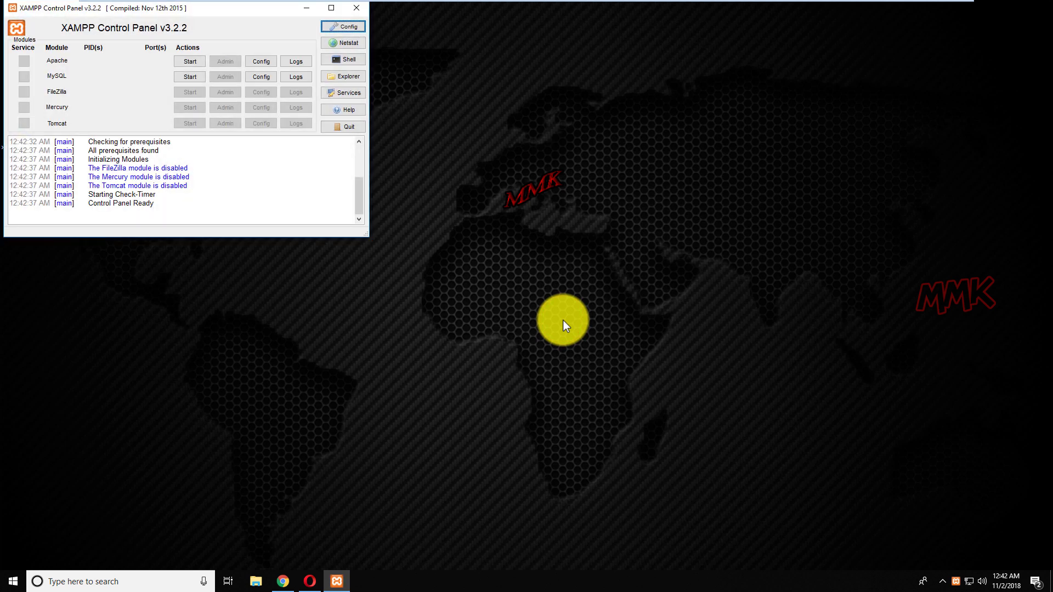
{"action": "left_click_drag", "start_coordinate": [156, 7], "coordinate": [837, 339]}
{"action": "left_click", "coordinate": [860, 387]}
{"action": "left_click", "coordinate": [867, 406]}
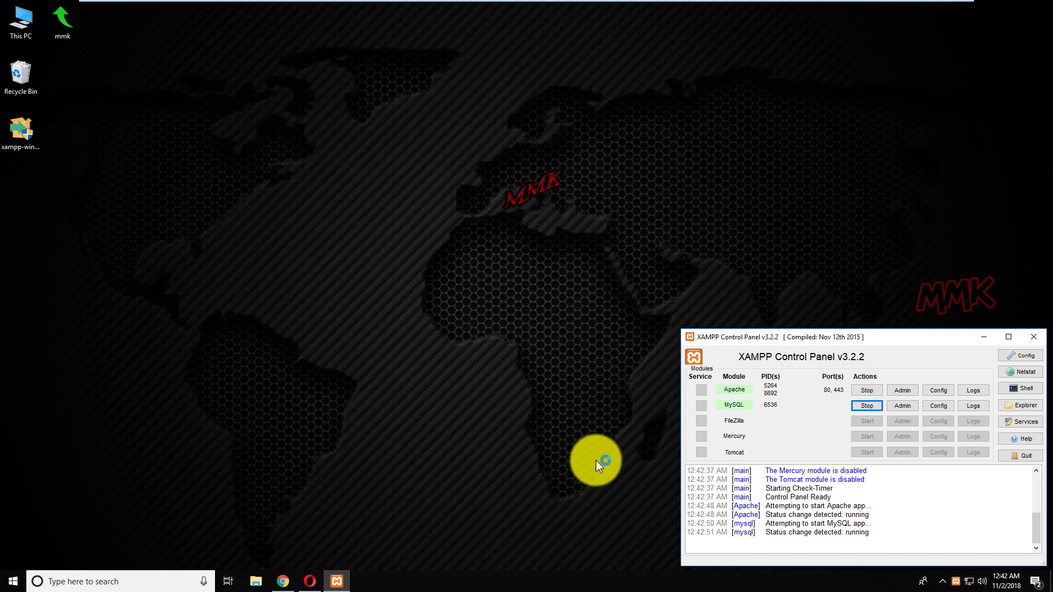
Load localhost in Chrome and open the PHPInfo page showing PHP Version 7.2.11.
{"action": "left_click", "coordinate": [283, 581]}
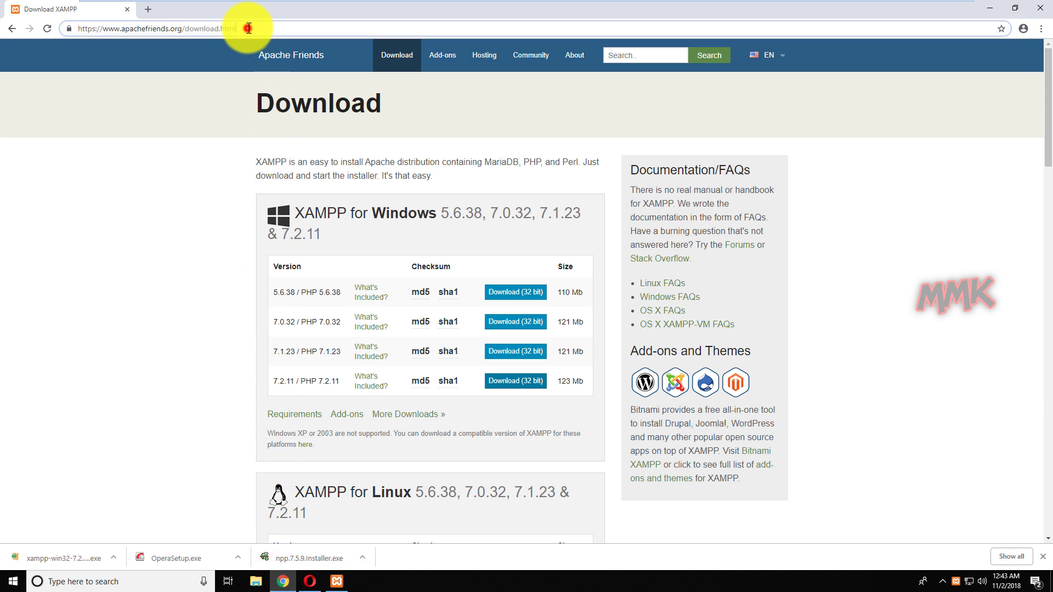
{"action": "left_click", "coordinate": [244, 27]}
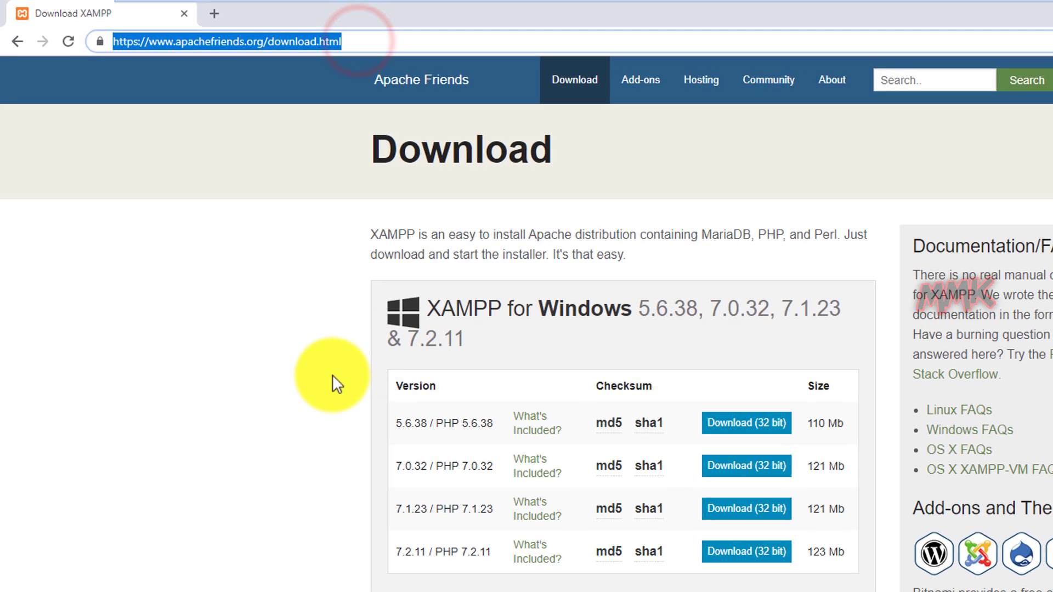
{"action": "type", "text": "lo"}
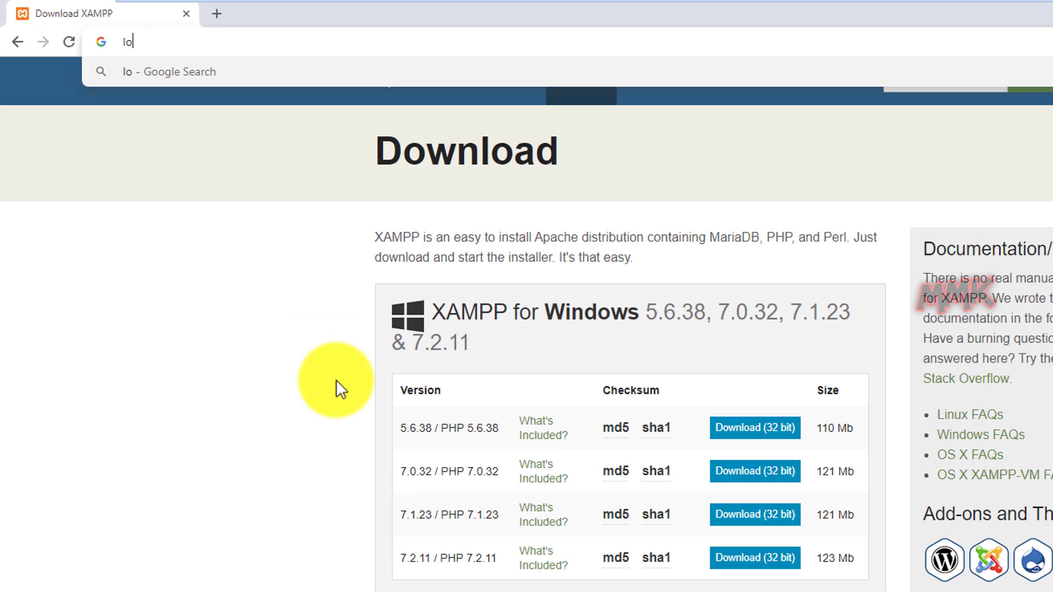
{"action": "type", "text": "calhost"}
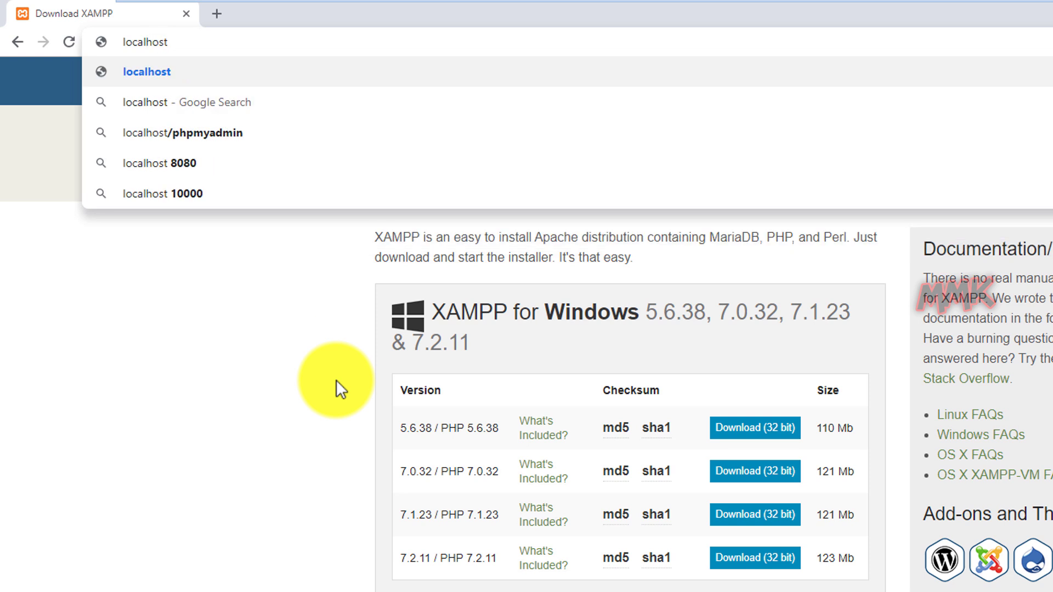
{"action": "key", "text": "Return"}
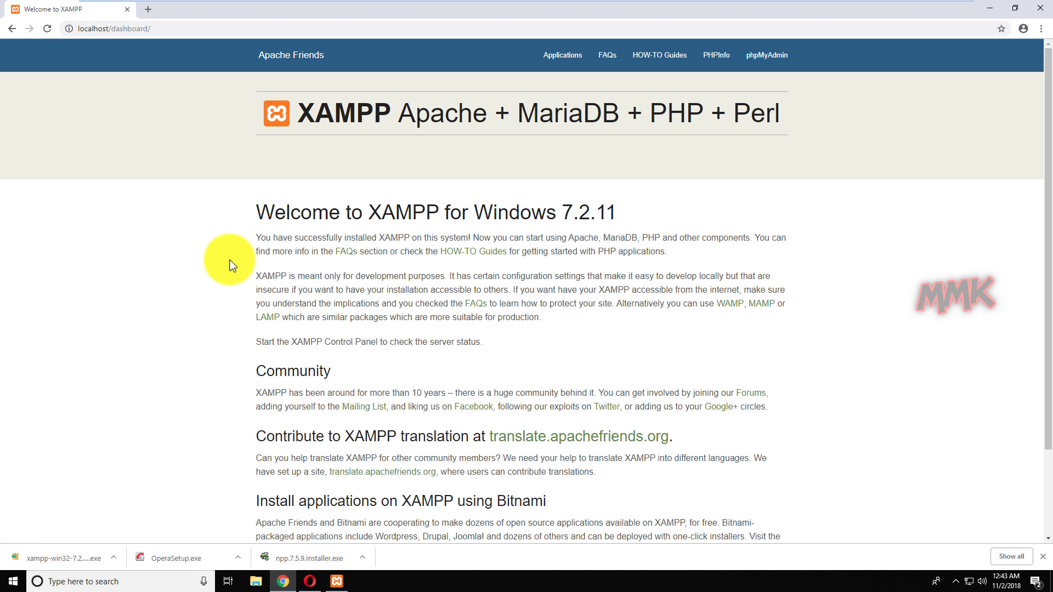
{"action": "left_click", "coordinate": [719, 54]}
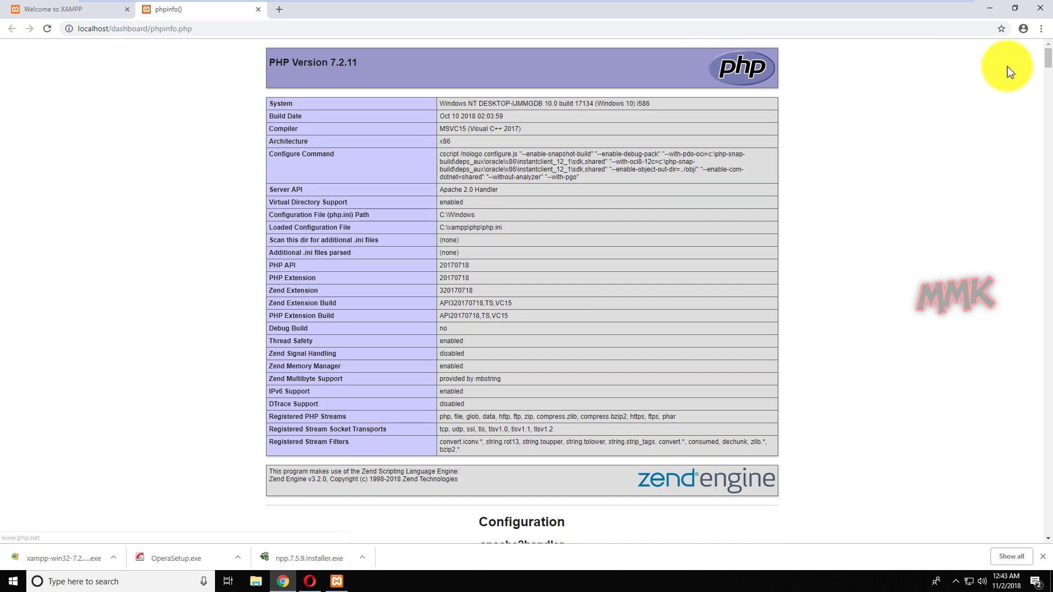
{"action": "left_click_drag", "start_coordinate": [1048, 63], "coordinate": [1020, 59]}
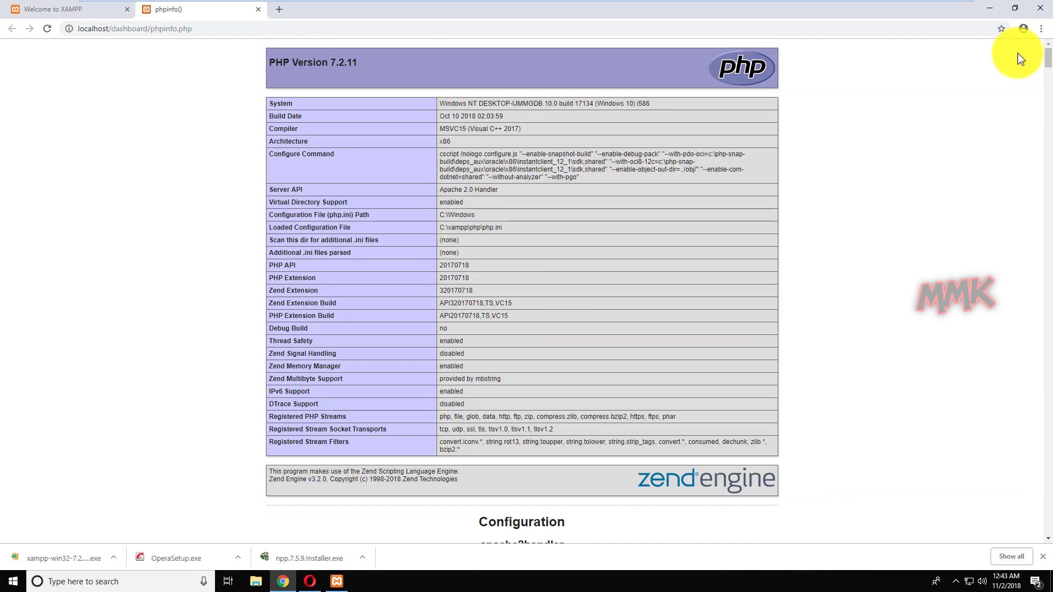
{"action": "left_click", "coordinate": [258, 10]}
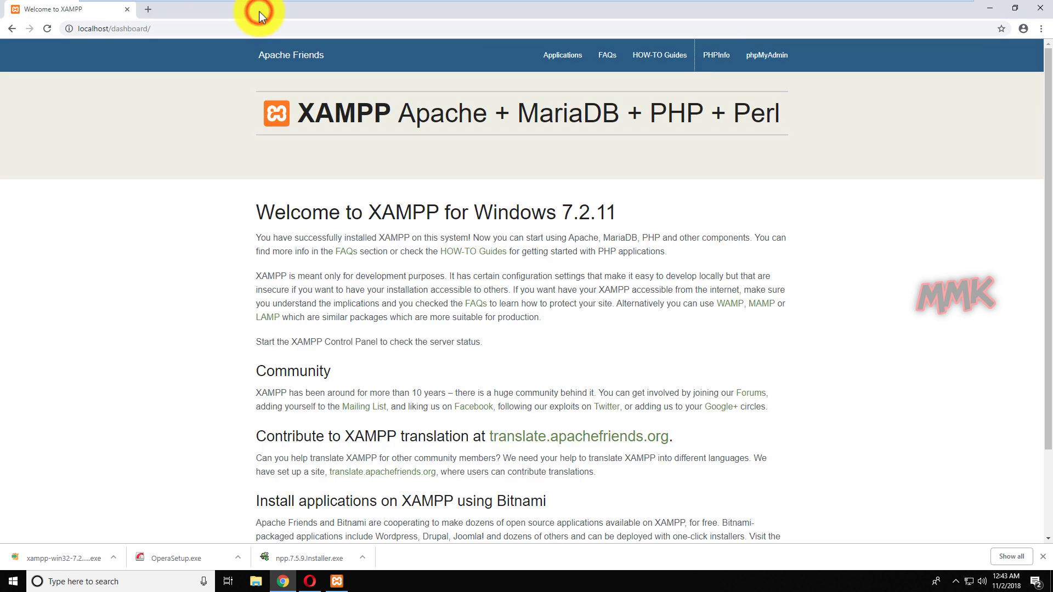
{"action": "left_click", "coordinate": [219, 34]}
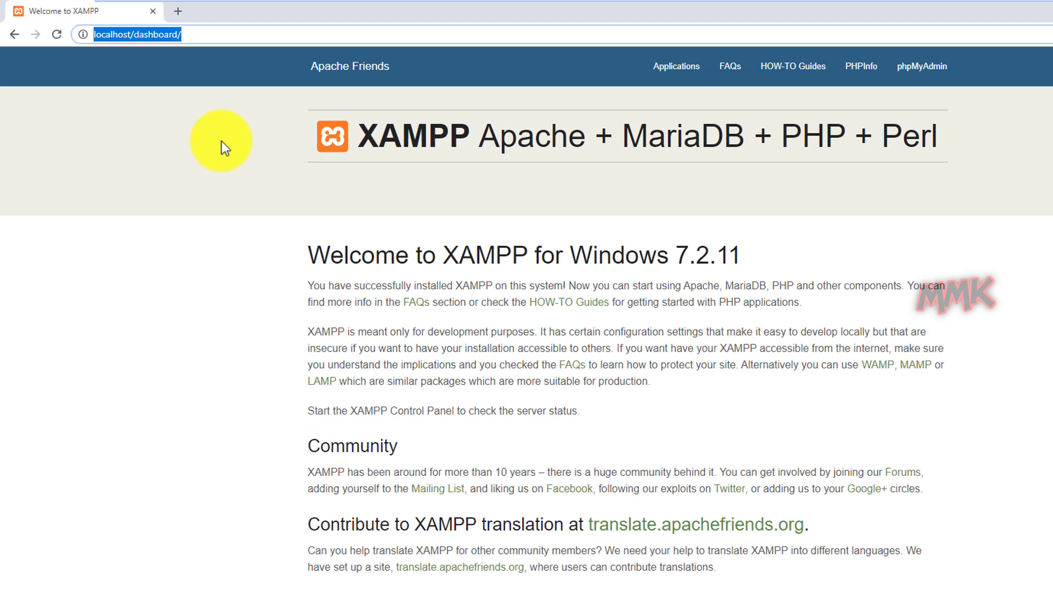
{"action": "type", "text": "http"}
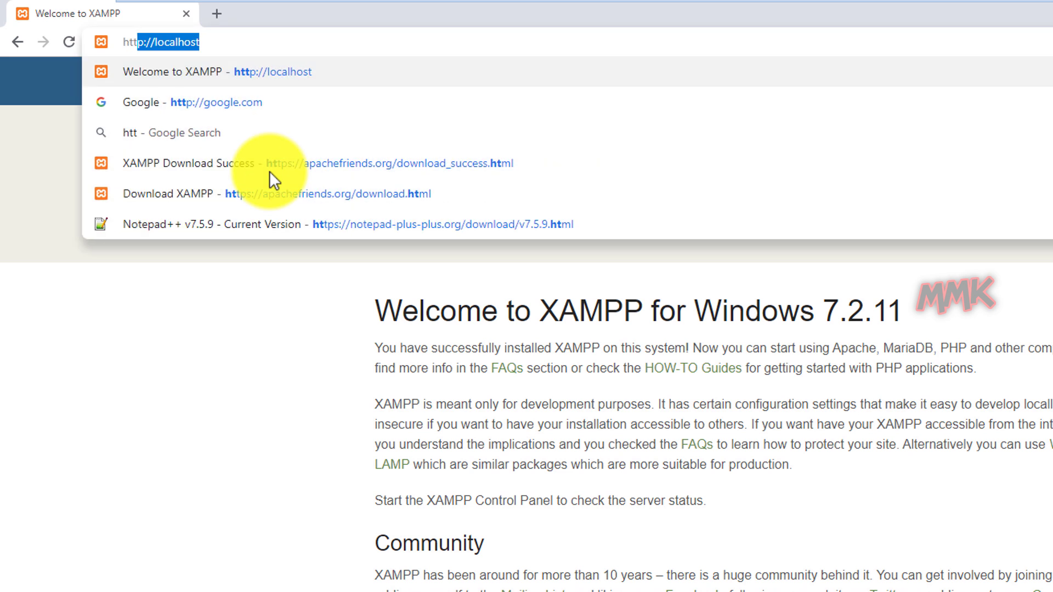
{"action": "type", "text": "s:"}
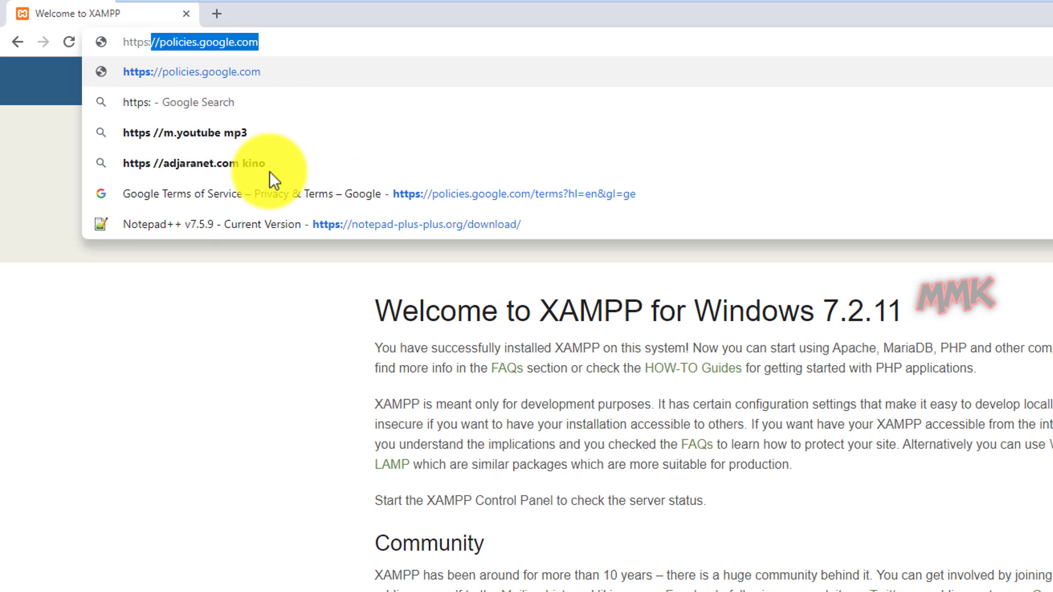
{"action": "type", "text": "//"}
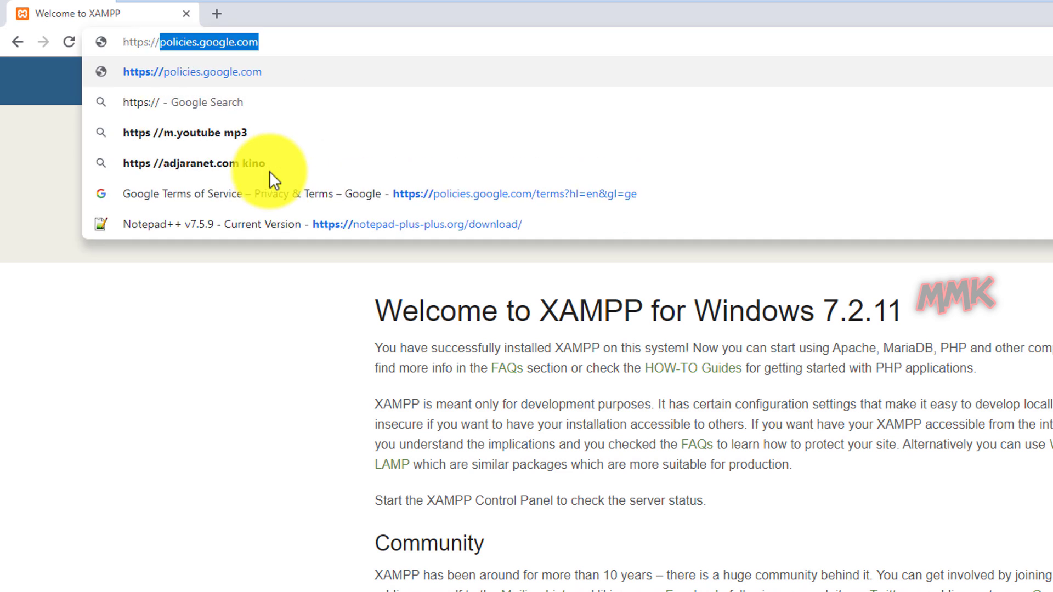
{"action": "type", "text": "loca"}
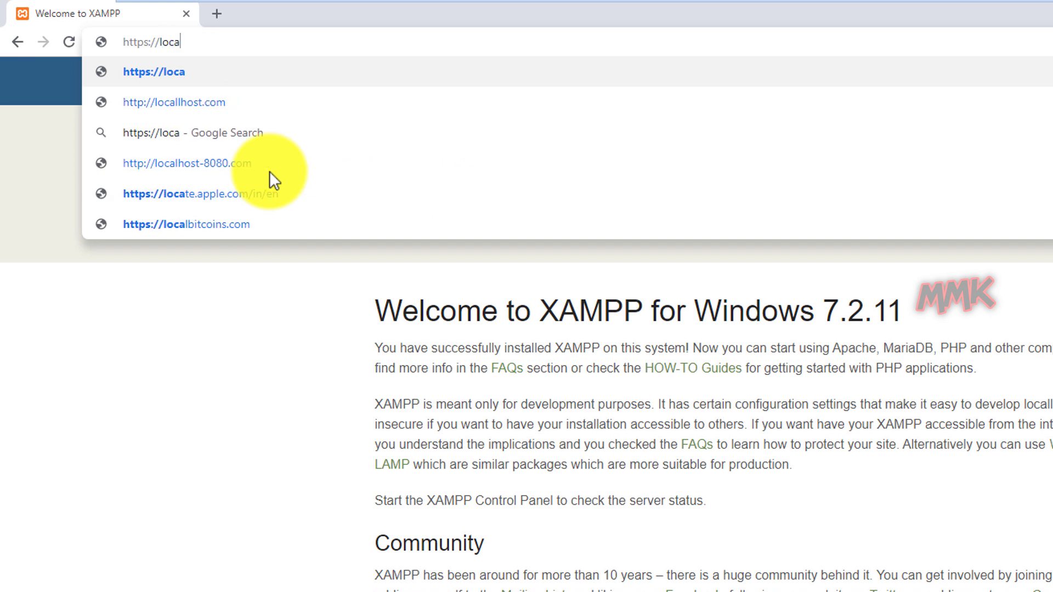
{"action": "type", "text": "lhost"}
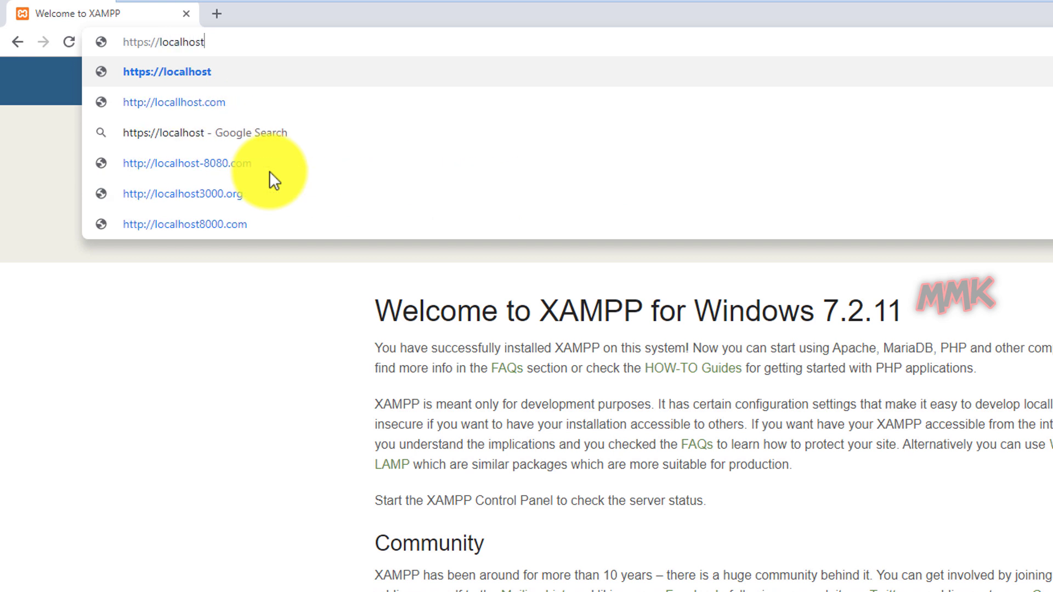
{"action": "key", "text": "Return"}
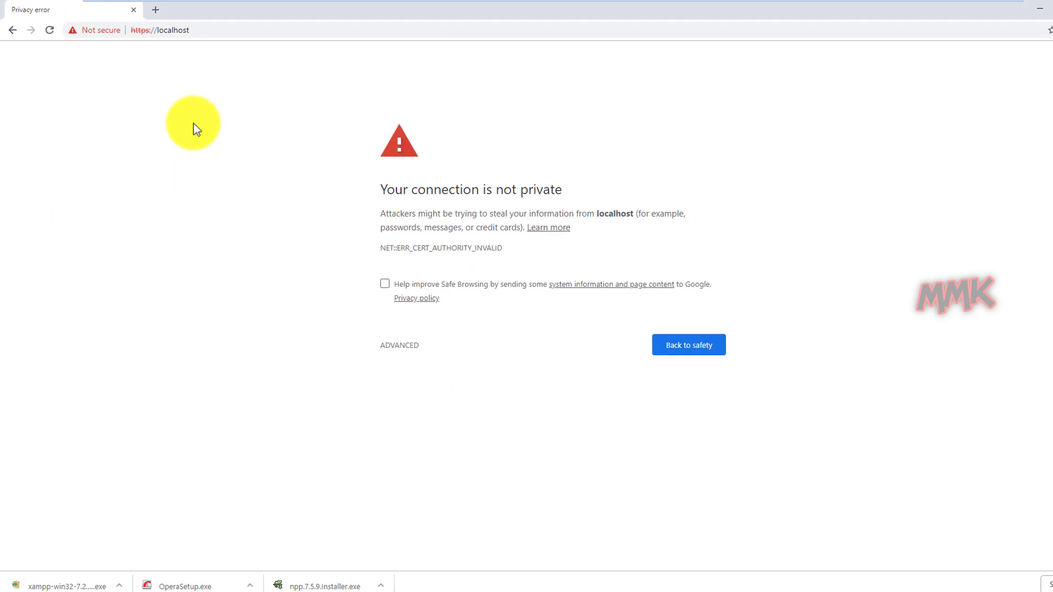
{"action": "left_click", "coordinate": [395, 347]}
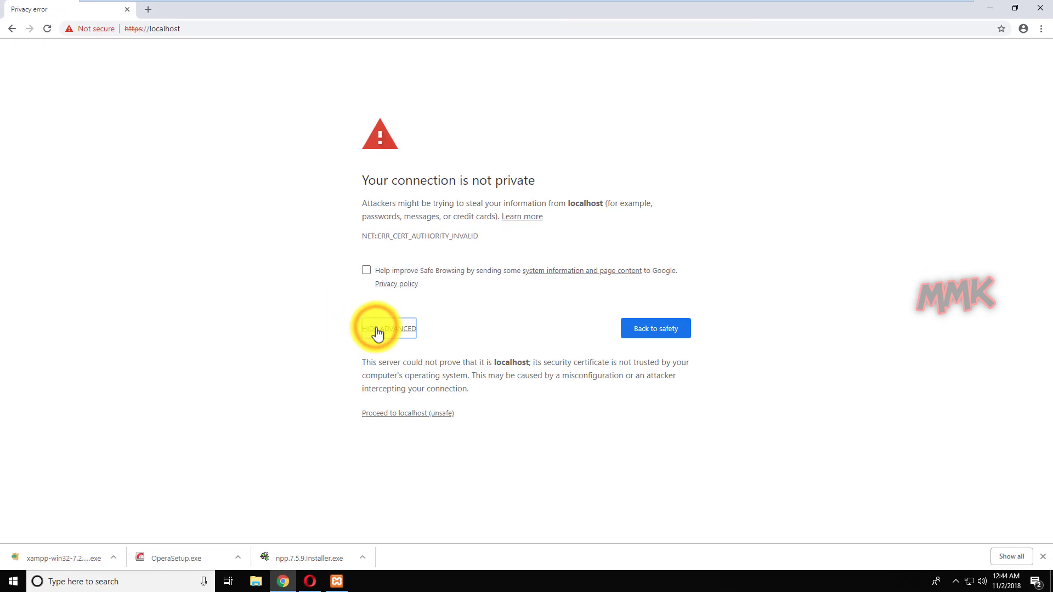
{"action": "left_click", "coordinate": [415, 414]}
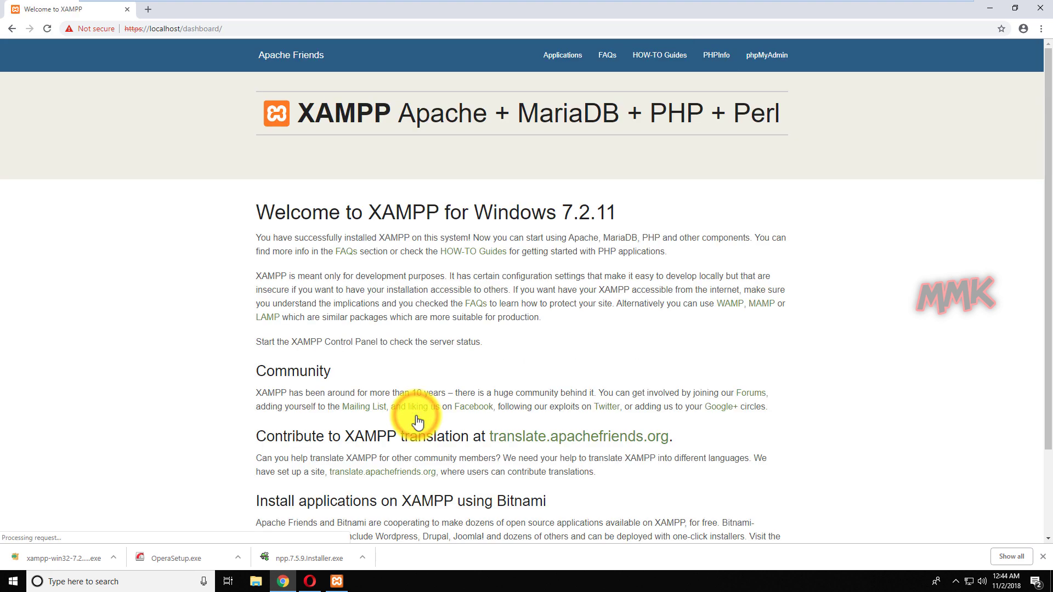
{"action": "left_click", "coordinate": [989, 7]}
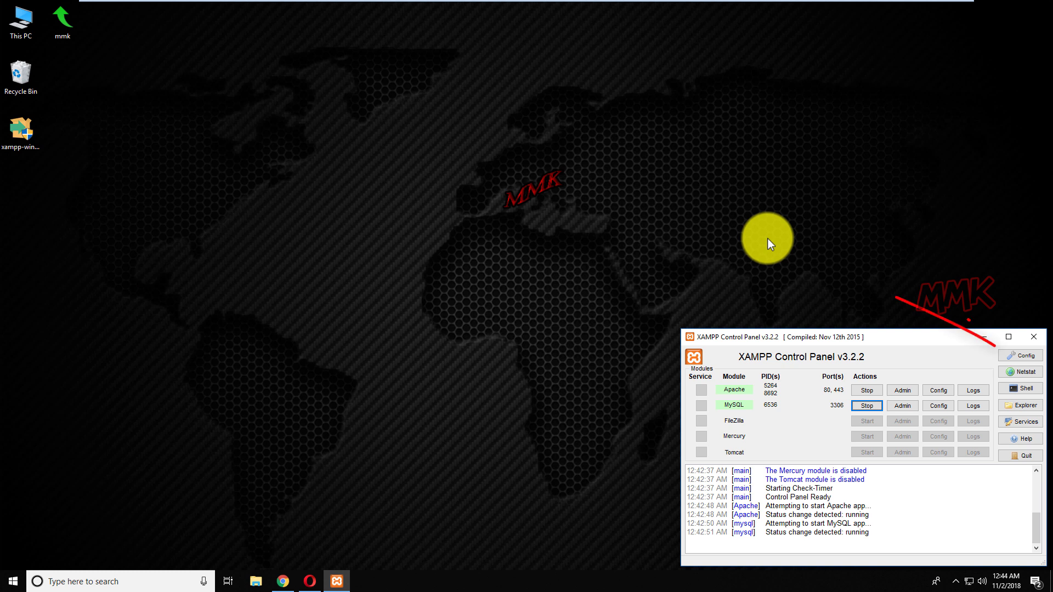
Review Apache's ports 80 and SSL 443 in Service and Port Settings, then close dialogs and minimise.
{"action": "left_click", "coordinate": [1025, 357]}
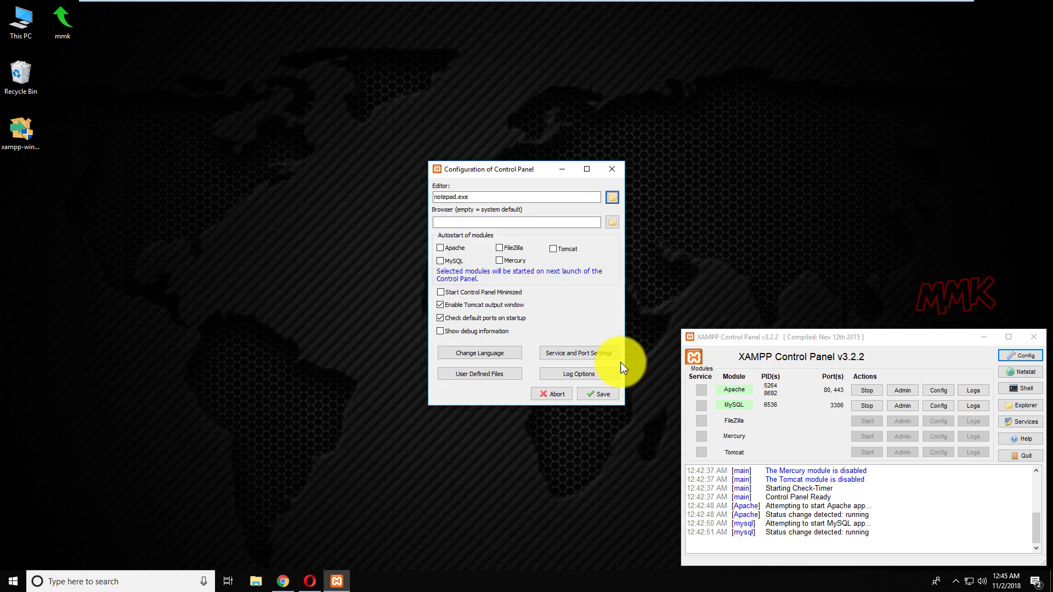
{"action": "left_click", "coordinate": [598, 356]}
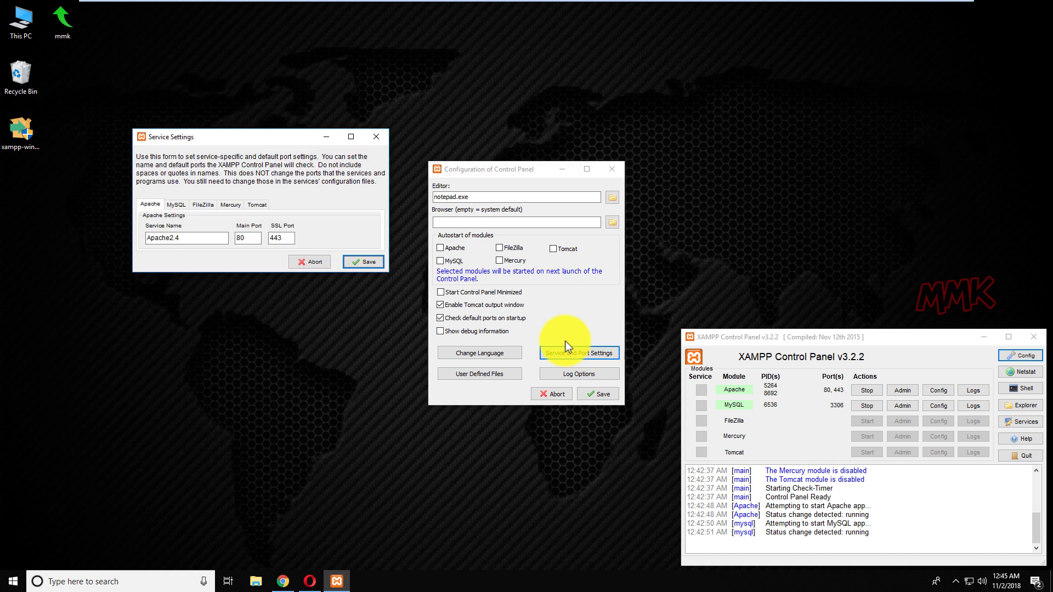
{"action": "left_click_drag", "start_coordinate": [244, 133], "coordinate": [509, 242]}
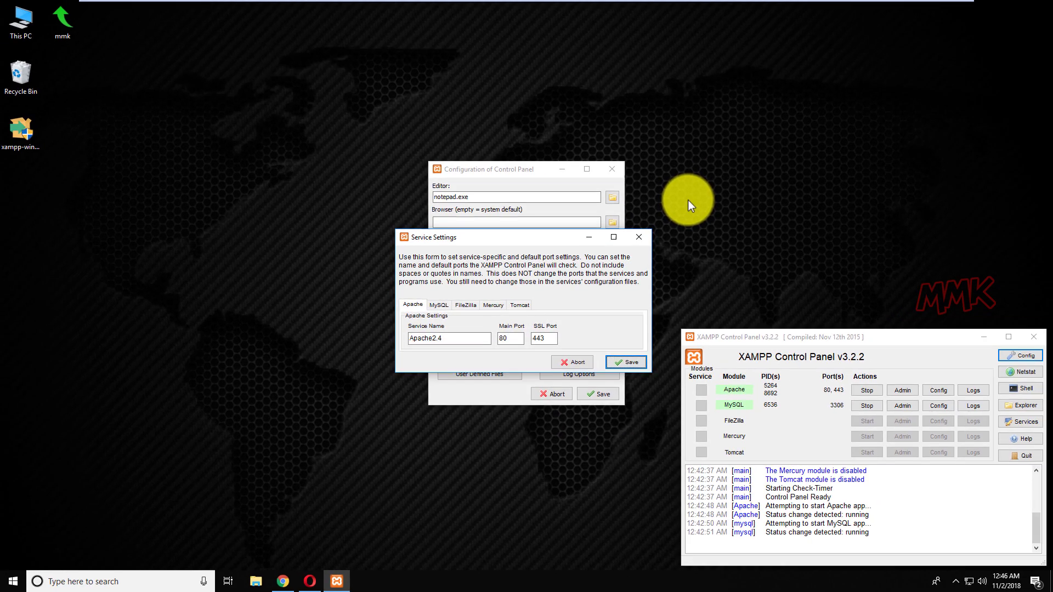
{"action": "left_click", "coordinate": [639, 238]}
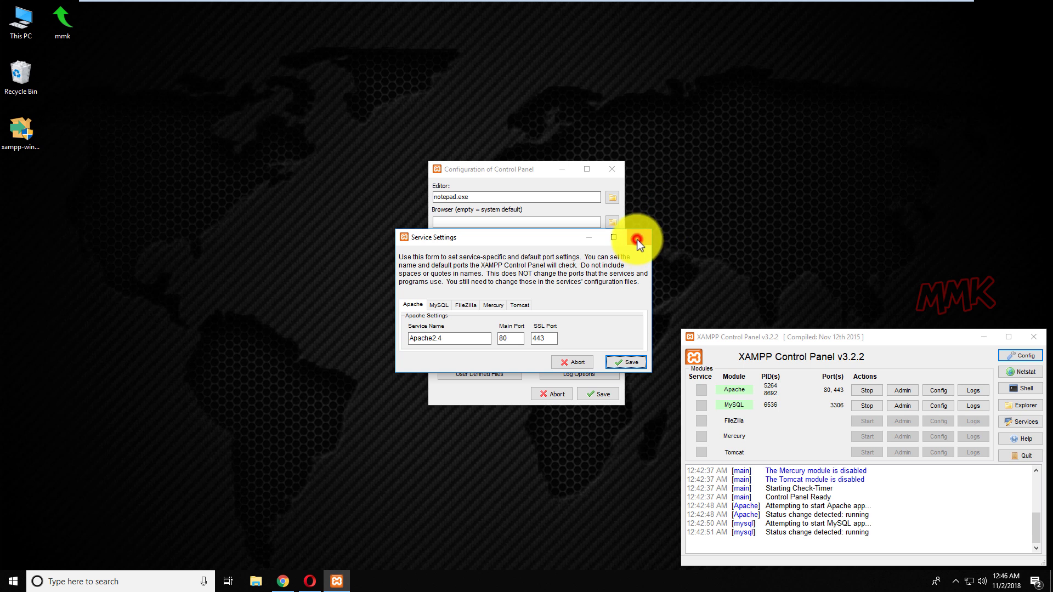
{"action": "left_click", "coordinate": [606, 167]}
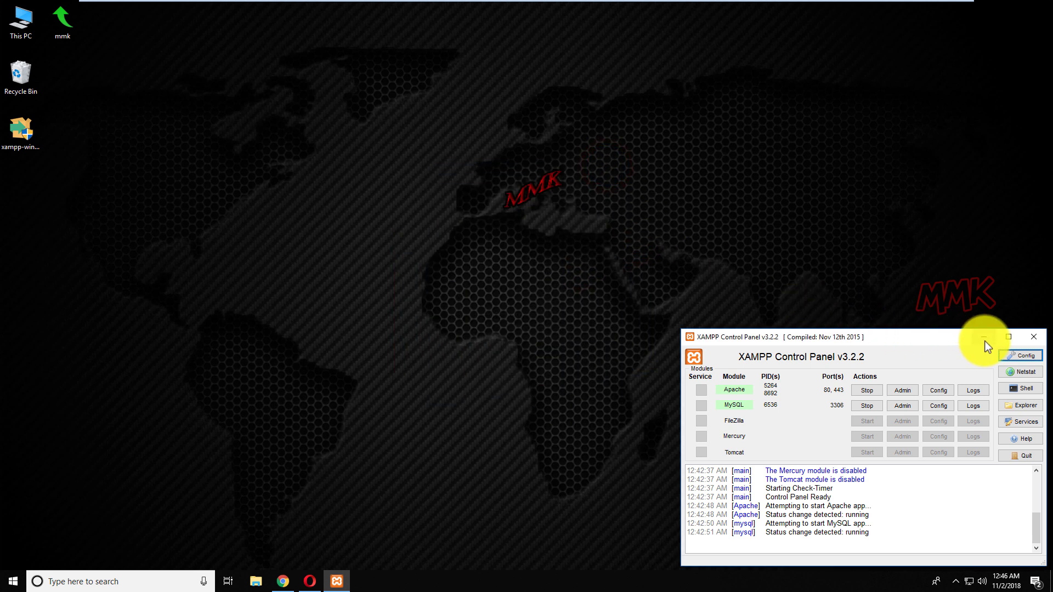
{"action": "left_click", "coordinate": [984, 339]}
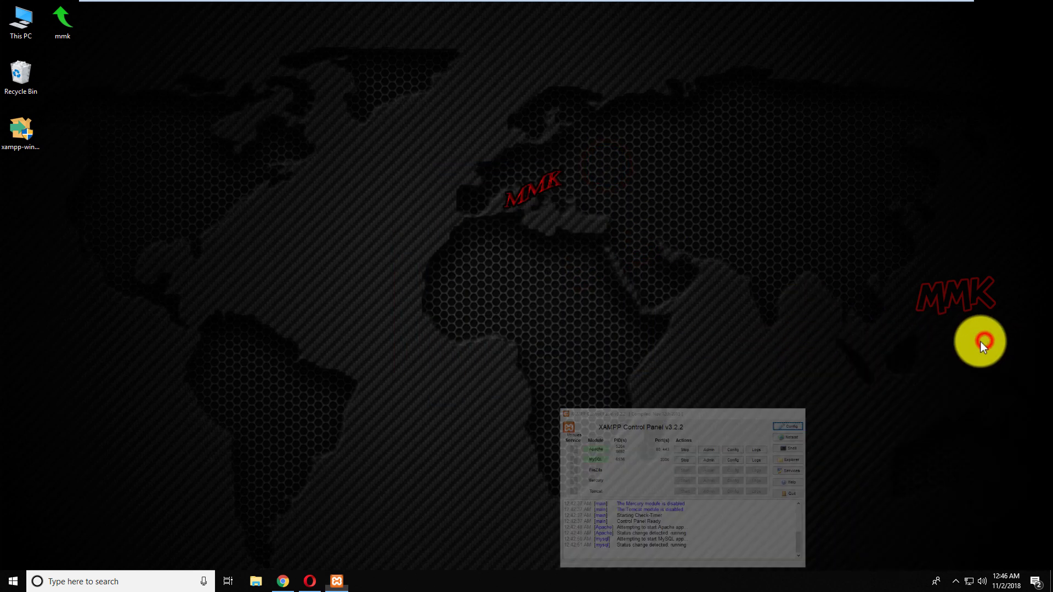
Restore Chrome and load localhost/phpmyadmin.
{"action": "left_click", "coordinate": [283, 580]}
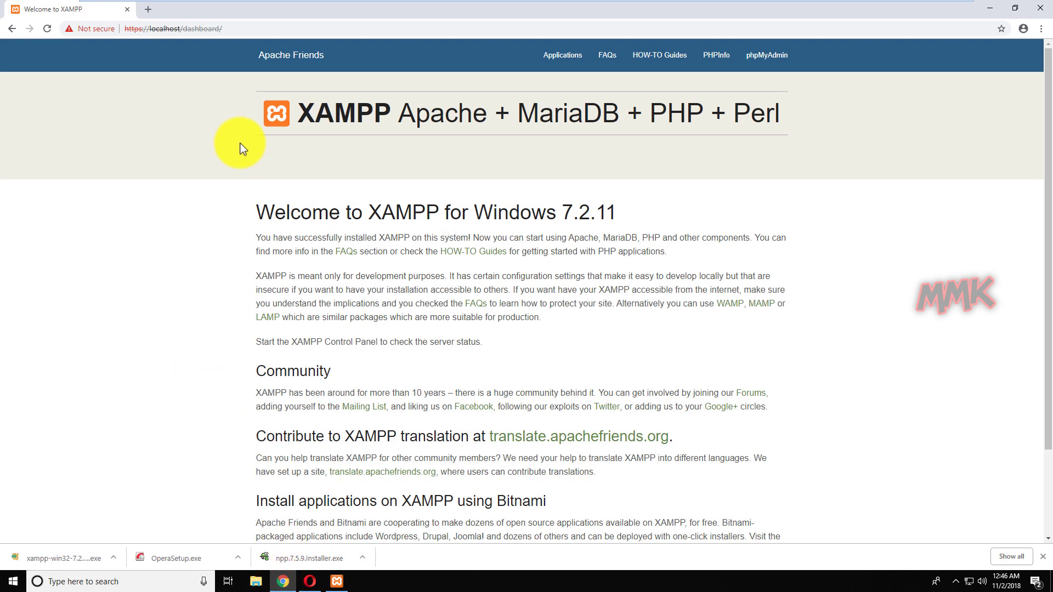
{"action": "left_click", "coordinate": [233, 28]}
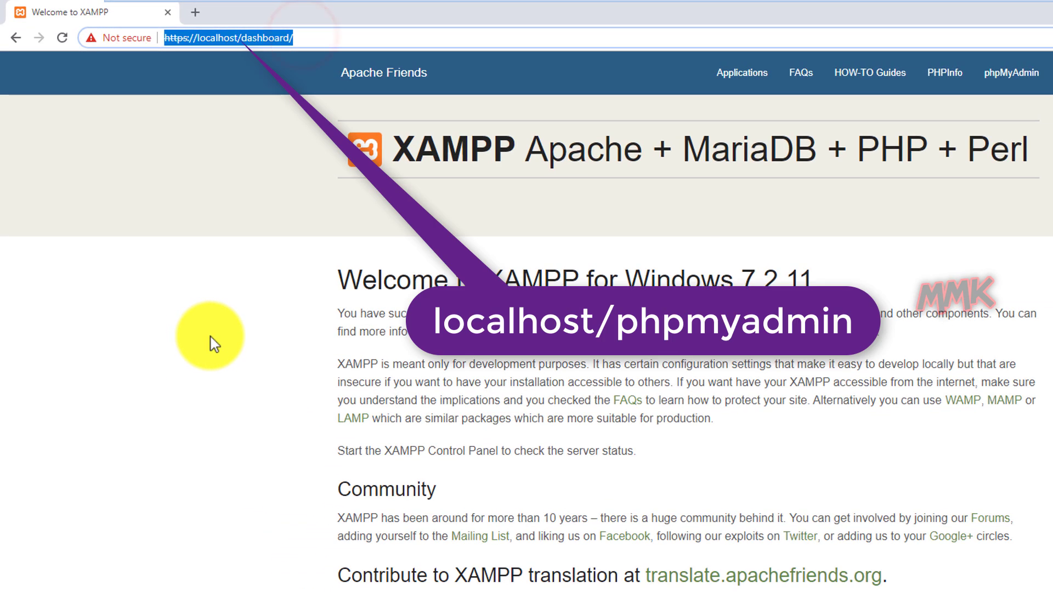
{"action": "type", "text": "loca"}
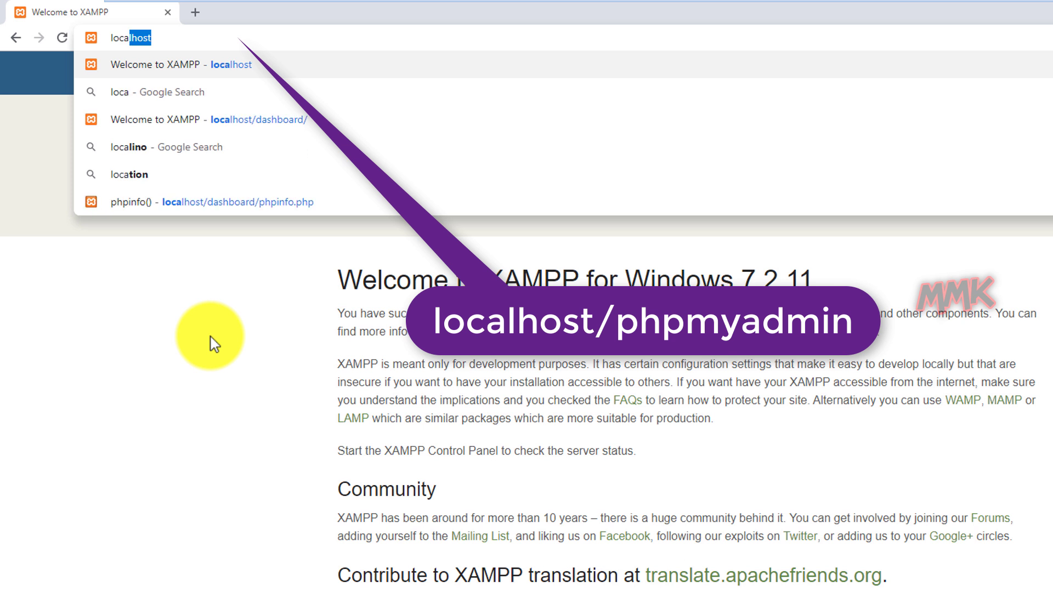
{"action": "type", "text": "lhost/p"}
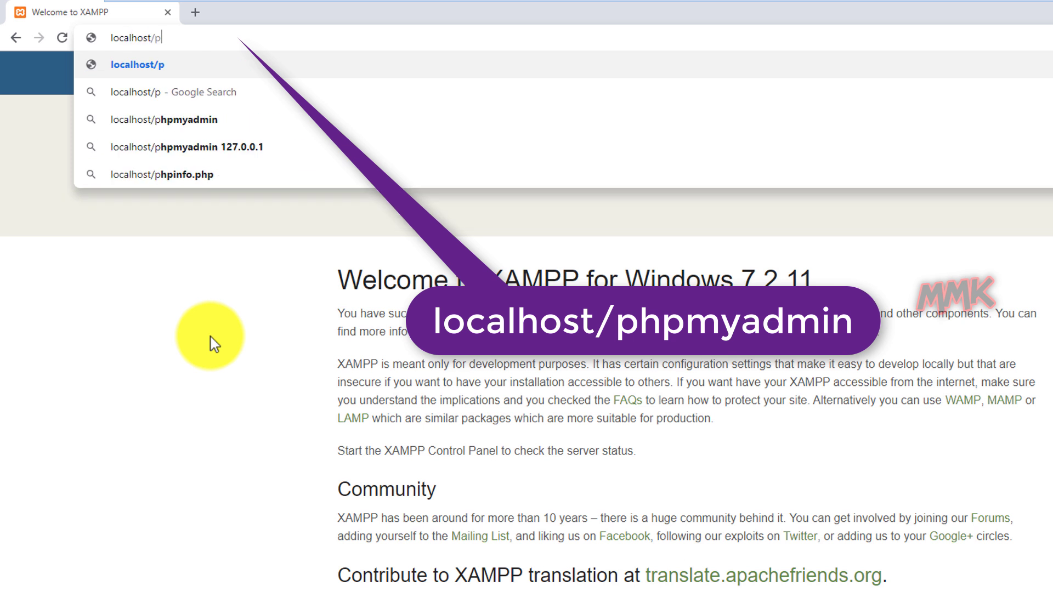
{"action": "type", "text": "hpmyadmin"}
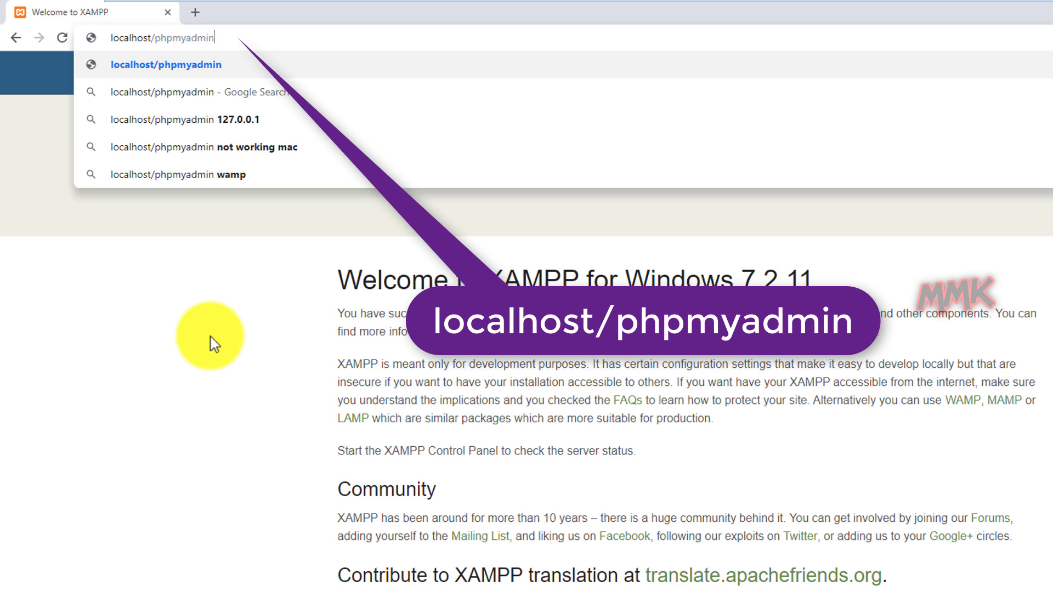
{"action": "key", "text": "Return"}
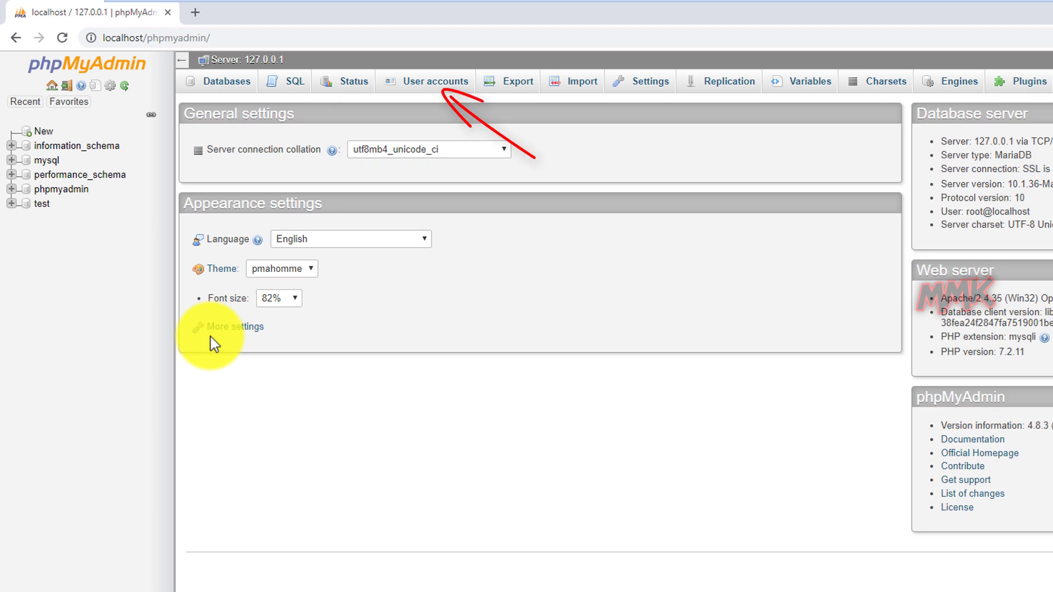
Remove the two anonymous 'Any' accounts on hosts % and localhost from User accounts.
{"action": "left_click", "coordinate": [425, 89]}
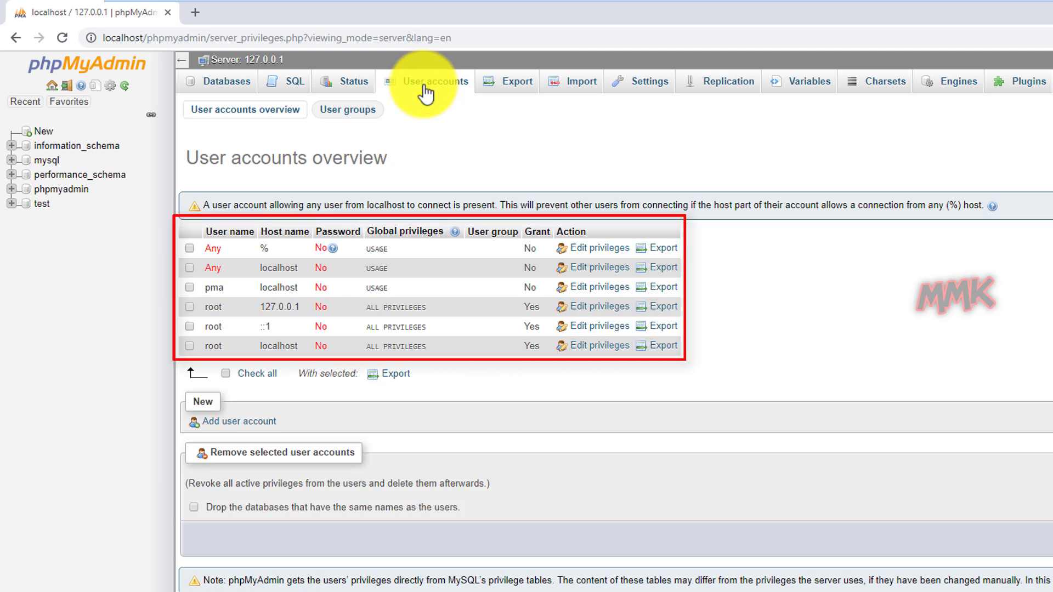
{"action": "left_click", "coordinate": [186, 249]}
{"action": "left_click", "coordinate": [191, 268]}
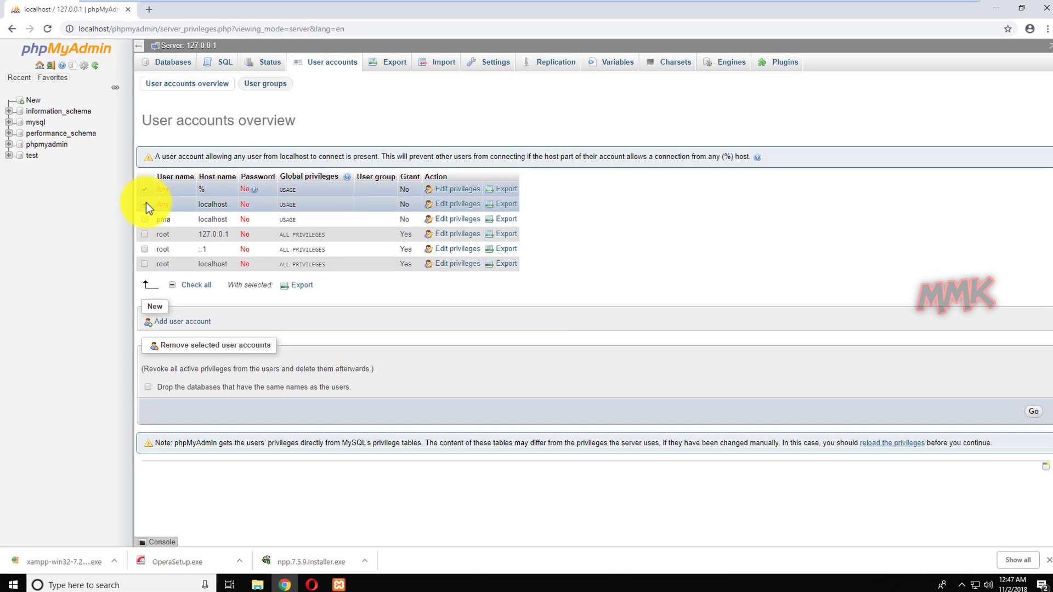
{"action": "left_click", "coordinate": [1024, 414]}
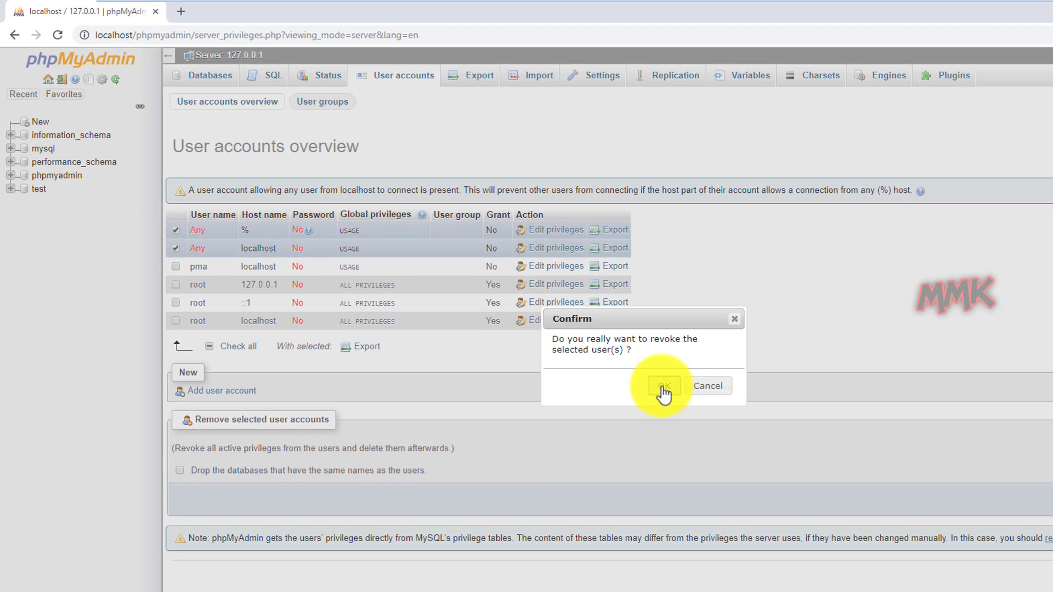
{"action": "left_click", "coordinate": [631, 368]}
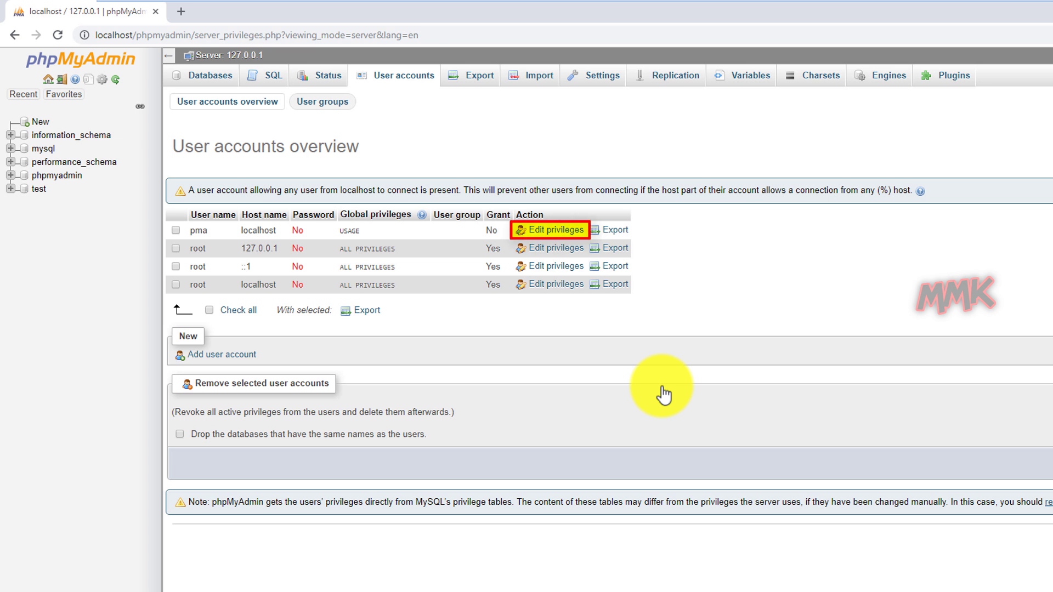
Set a new password for pma@localhost, entering it twice in the Change password form.
{"action": "left_click", "coordinate": [559, 234]}
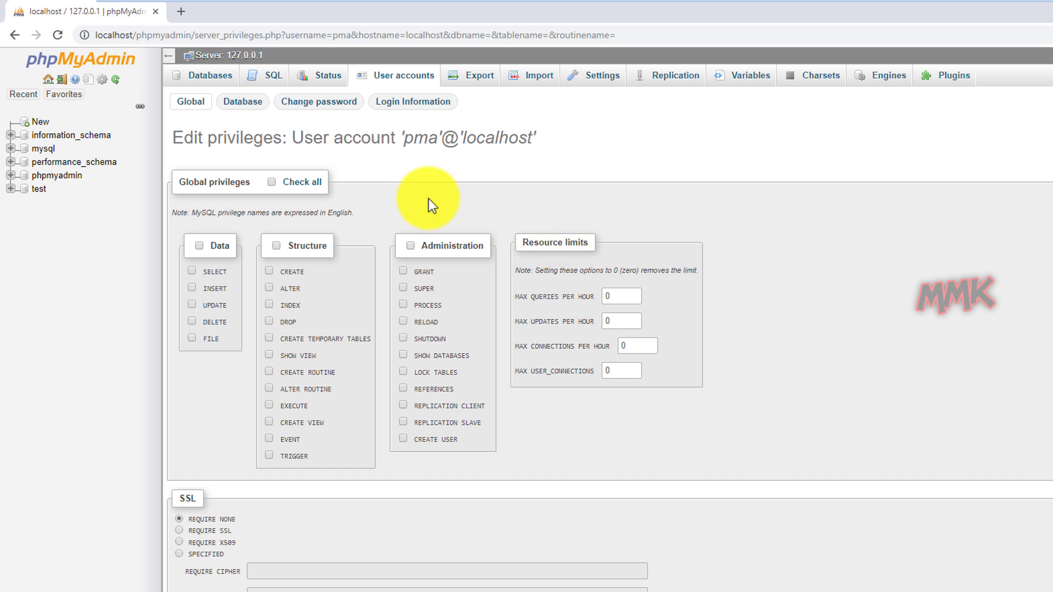
{"action": "left_click", "coordinate": [321, 105]}
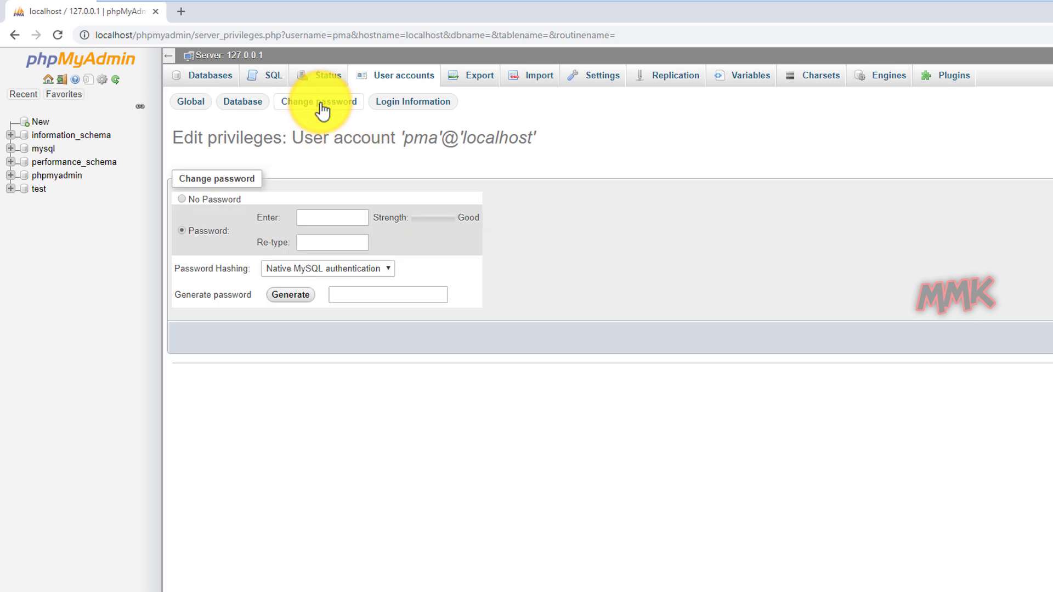
{"action": "left_click", "coordinate": [333, 219]}
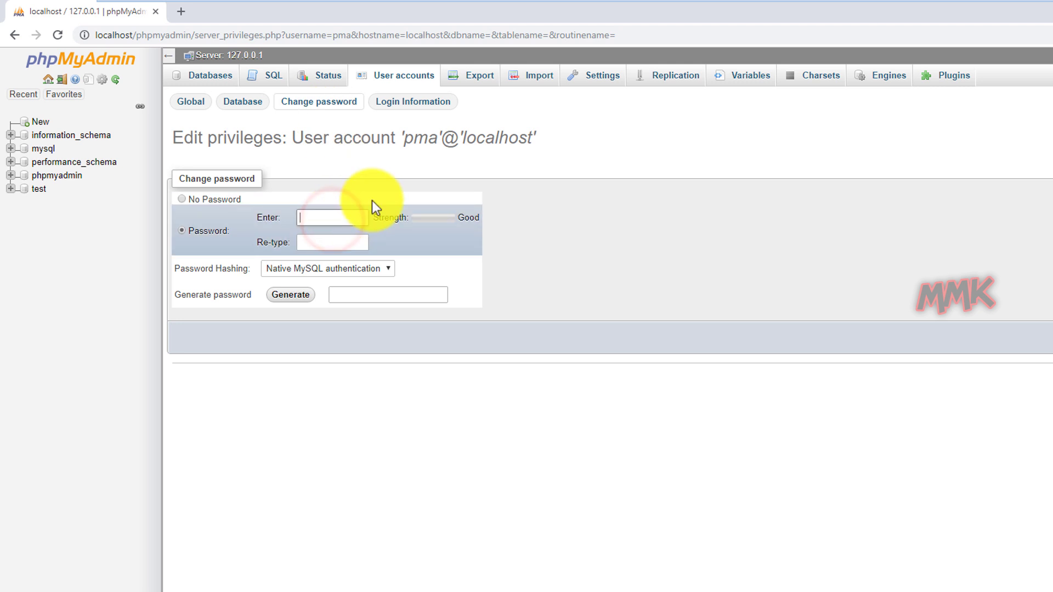
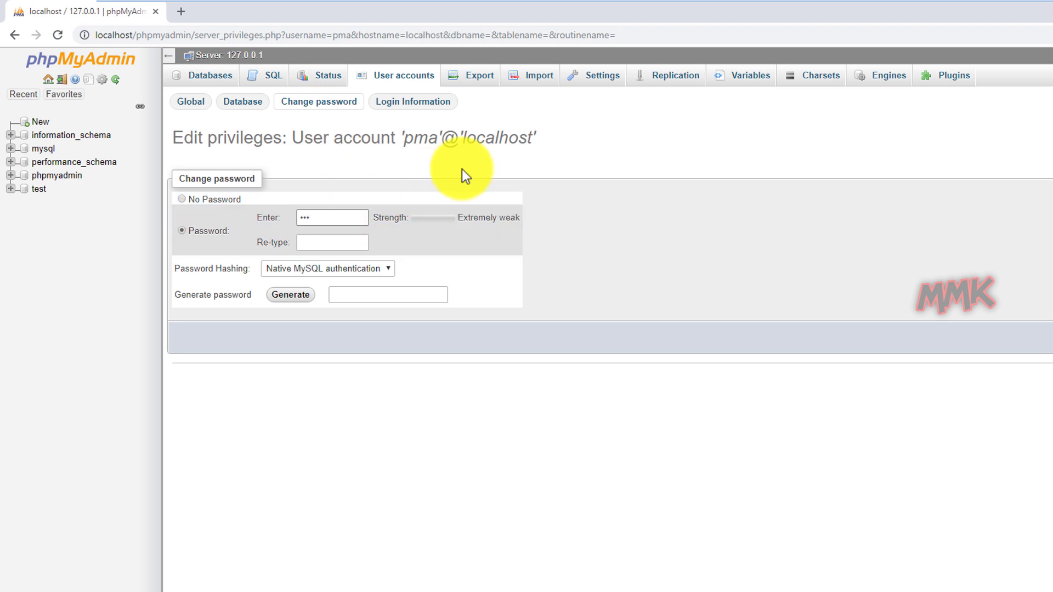
{"action": "key", "text": "Tab"}
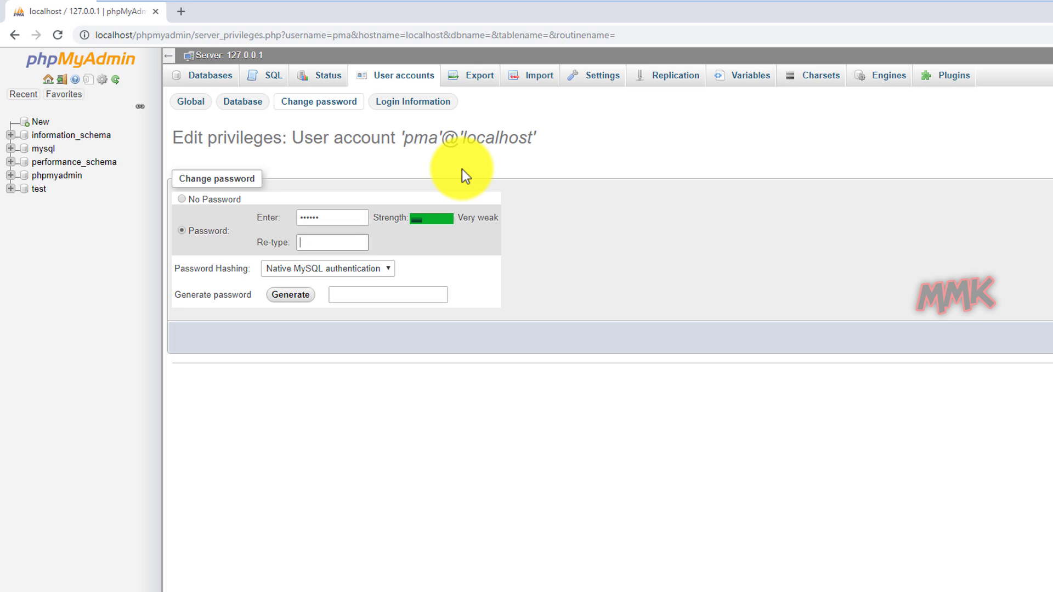
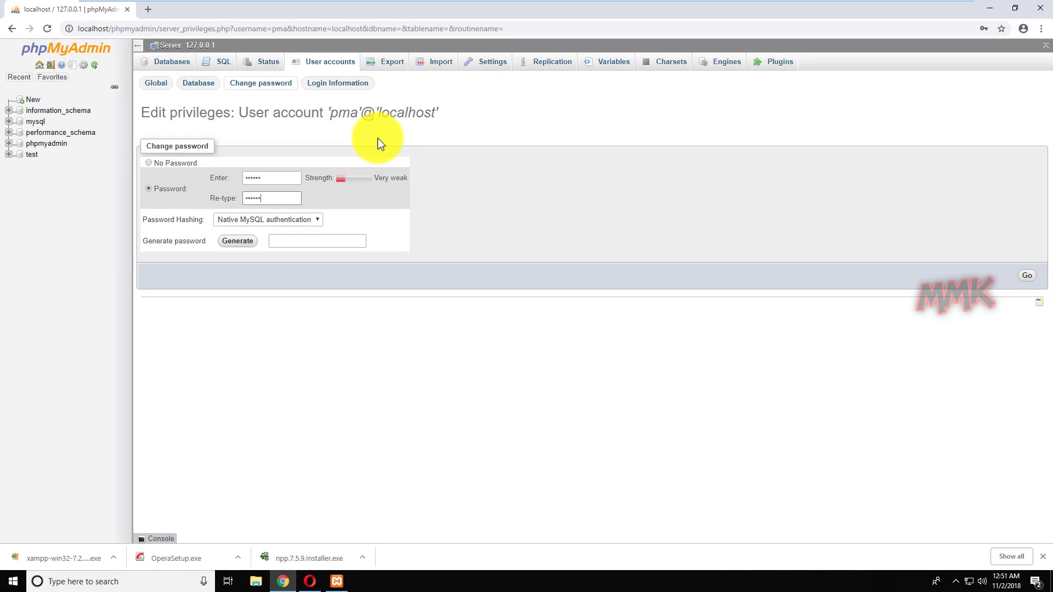
{"action": "left_click", "coordinate": [1033, 285]}
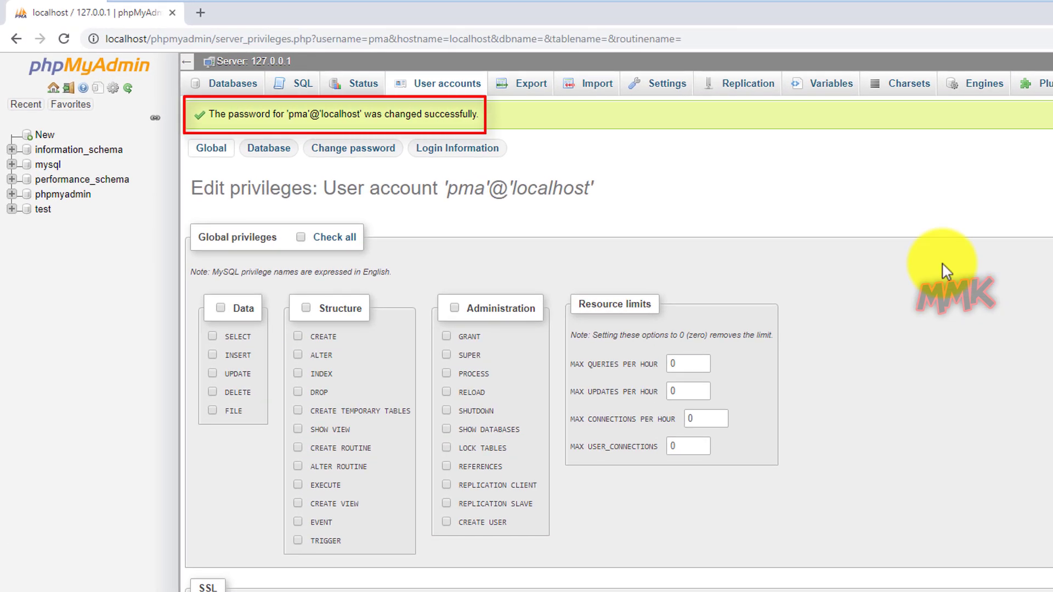
{"action": "left_click", "coordinate": [442, 85]}
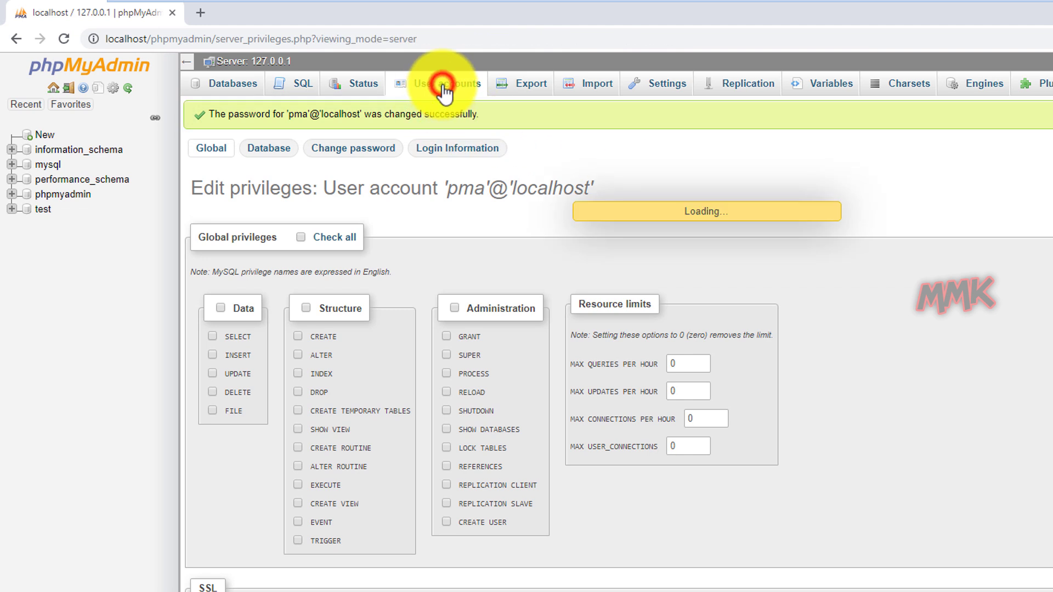
{"action": "left_click", "coordinate": [597, 245]}
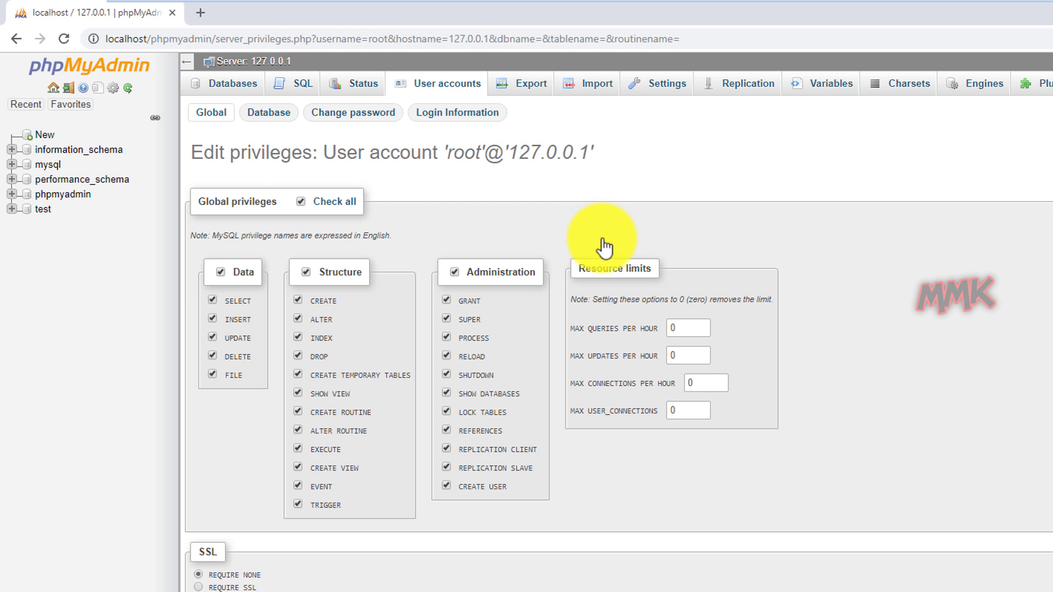
{"action": "left_click", "coordinate": [350, 116]}
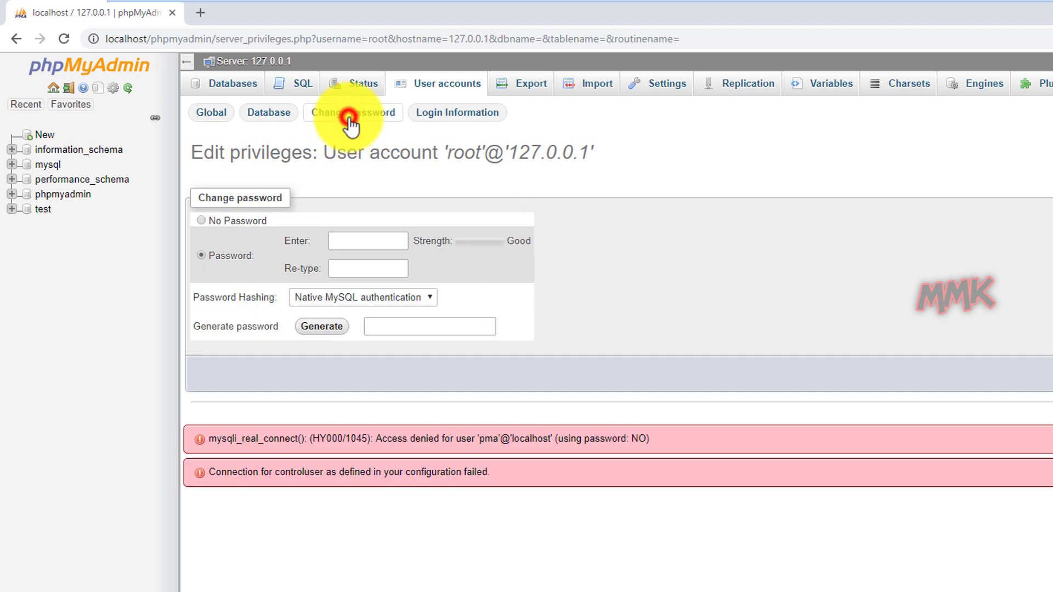
Enter the new root password twice, apply it, and return to User accounts.
{"action": "left_click", "coordinate": [366, 240]}
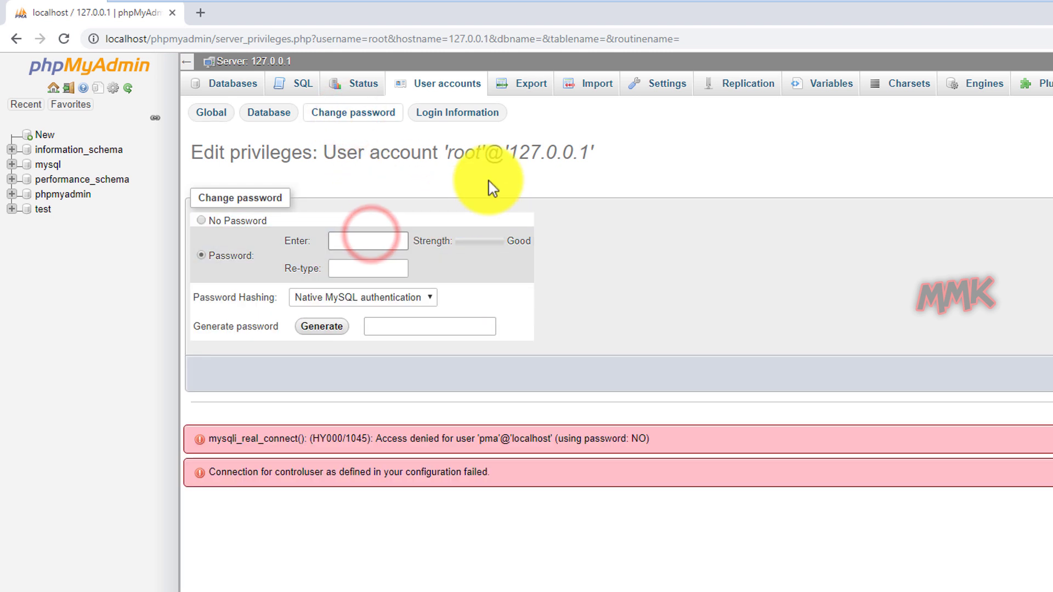
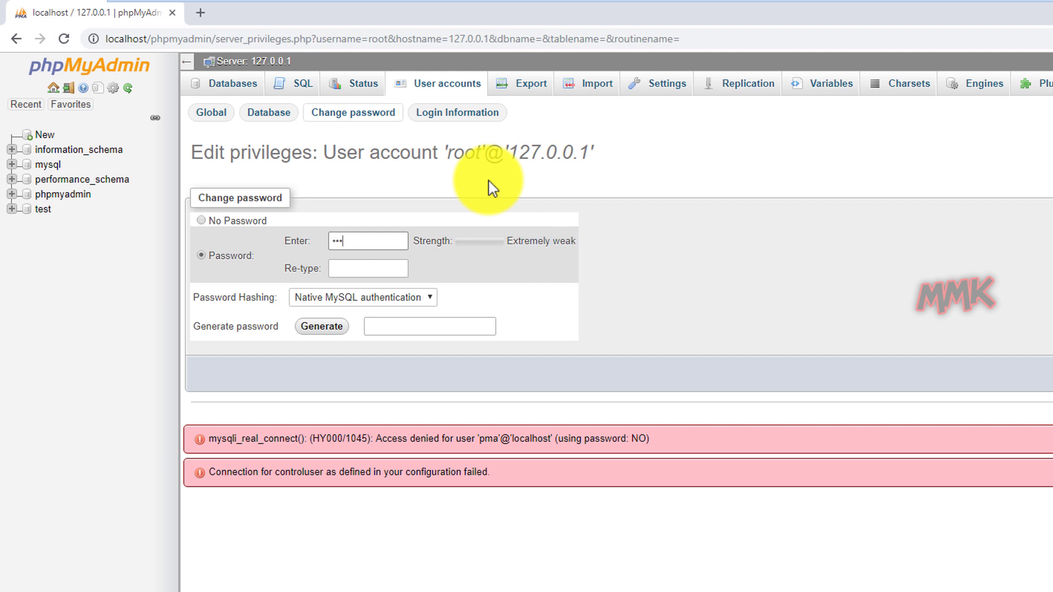
{"action": "key", "text": "Tab"}
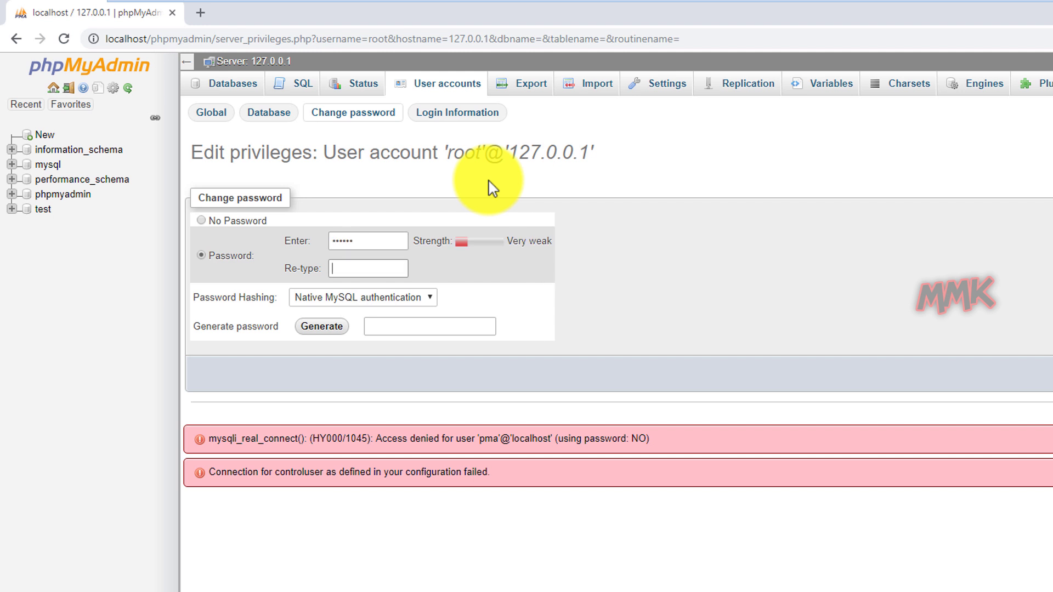
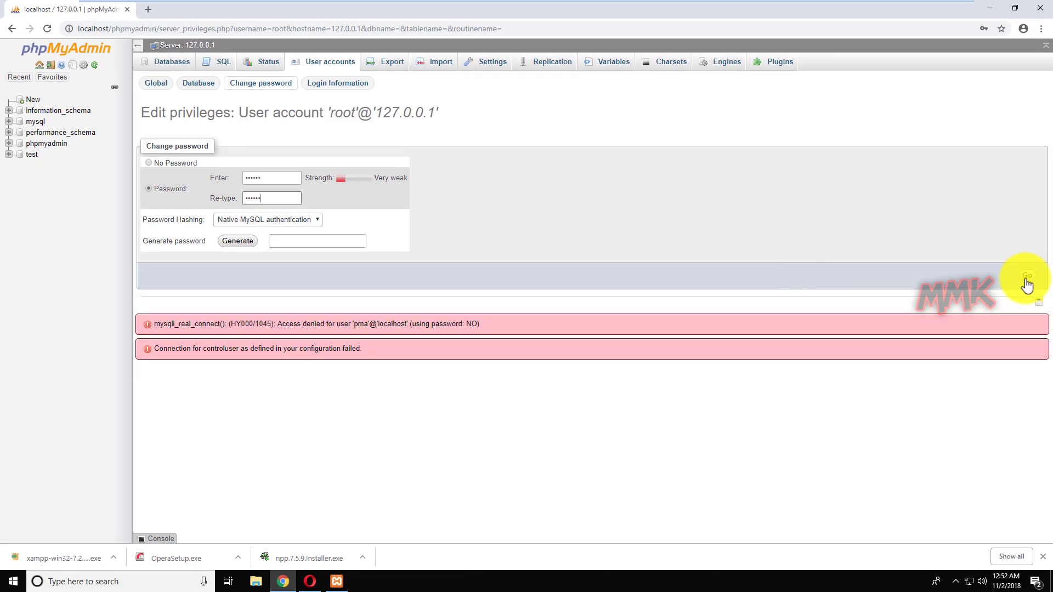
{"action": "left_click", "coordinate": [1027, 280]}
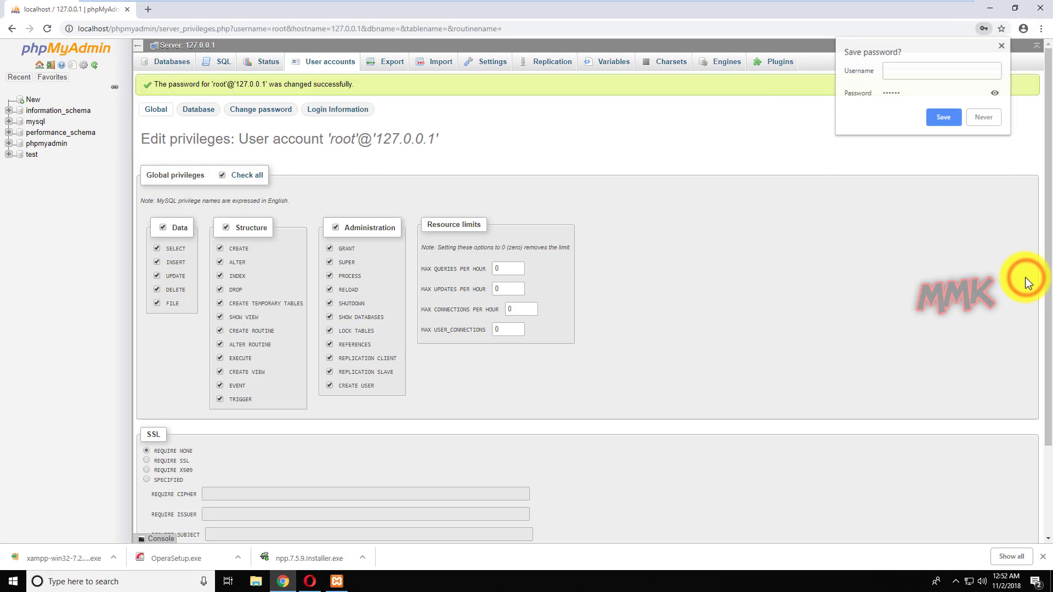
{"action": "left_click", "coordinate": [330, 63]}
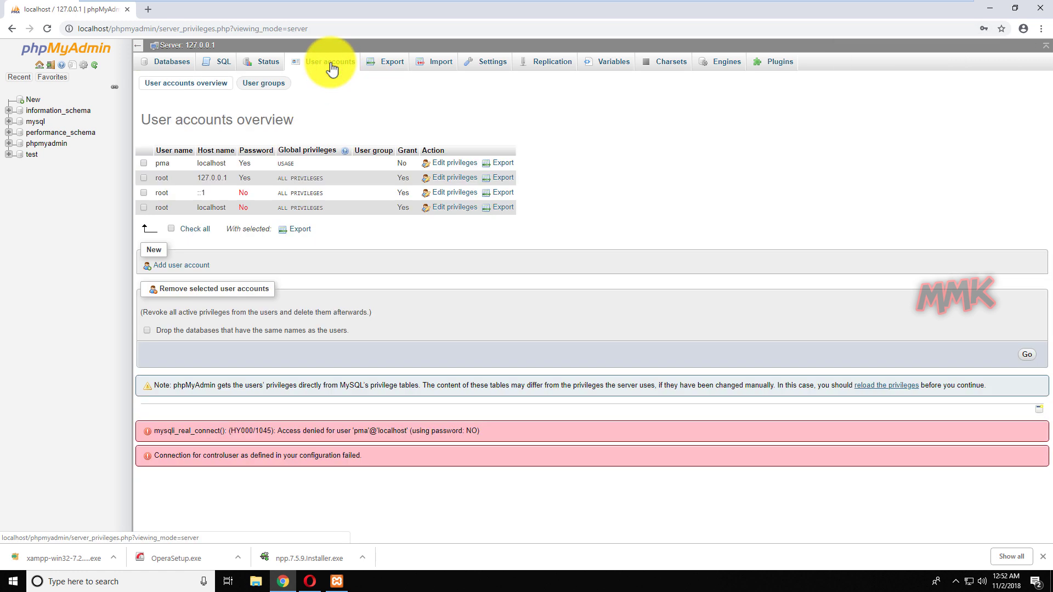
Change the root@::1 password to the new root password, then return to User accounts.
{"action": "left_click", "coordinate": [456, 193]}
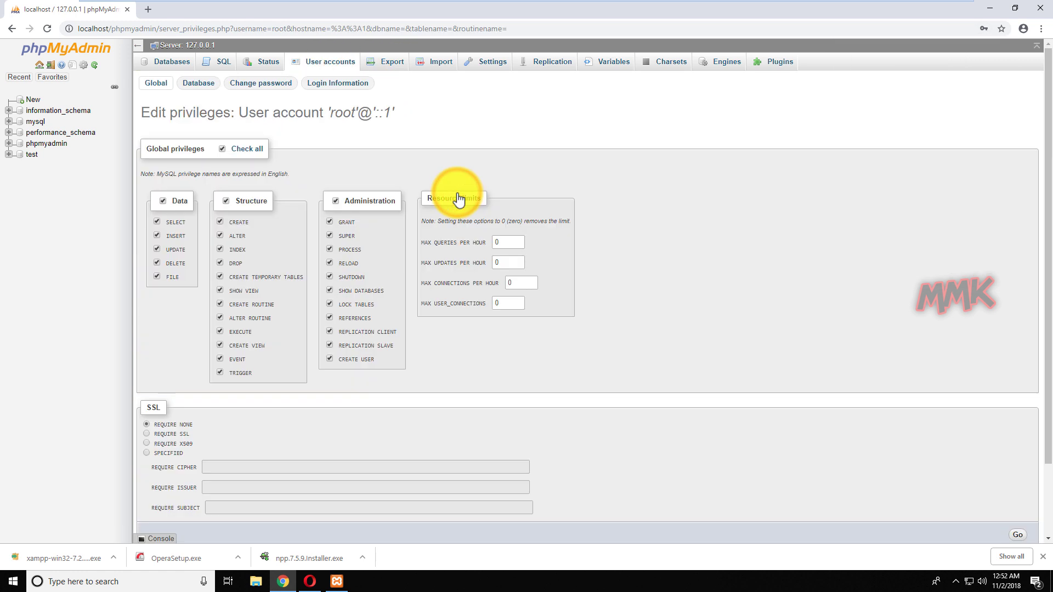
{"action": "left_click", "coordinate": [262, 86]}
{"action": "left_click", "coordinate": [268, 177]}
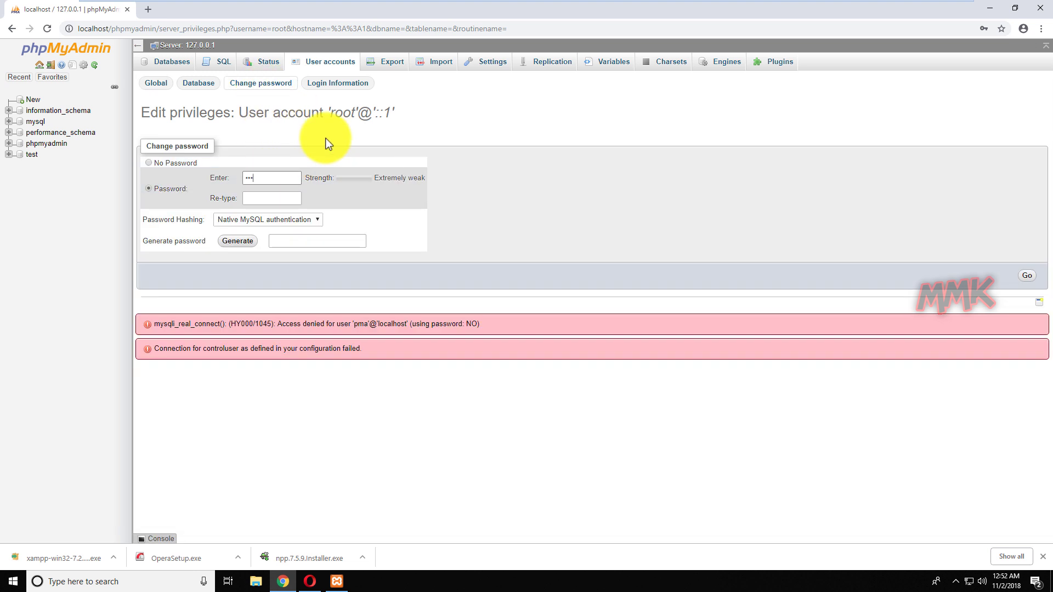
{"action": "key", "text": "Tab"}
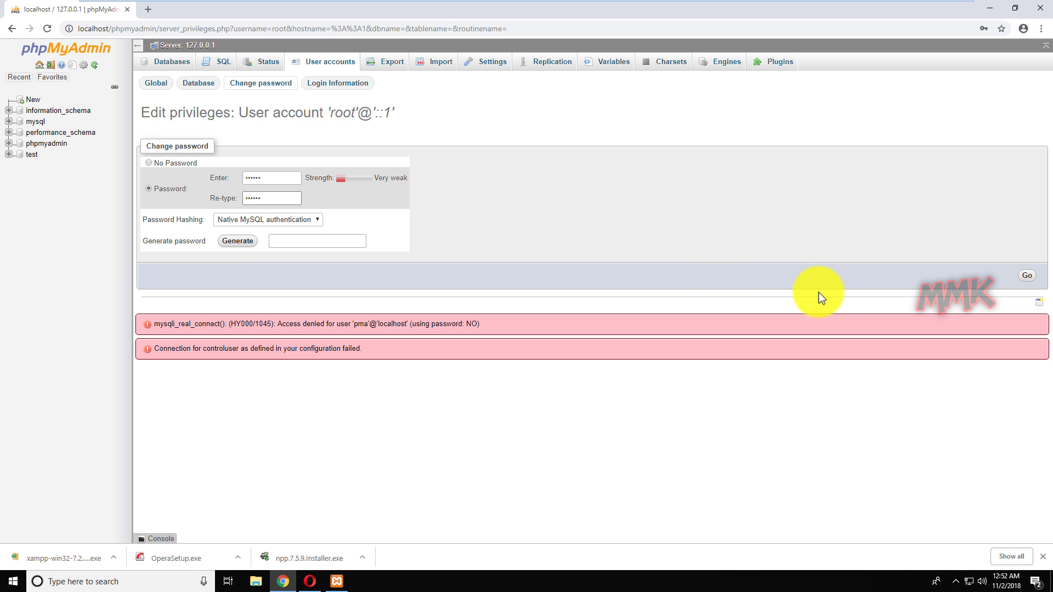
{"action": "left_click", "coordinate": [1027, 276]}
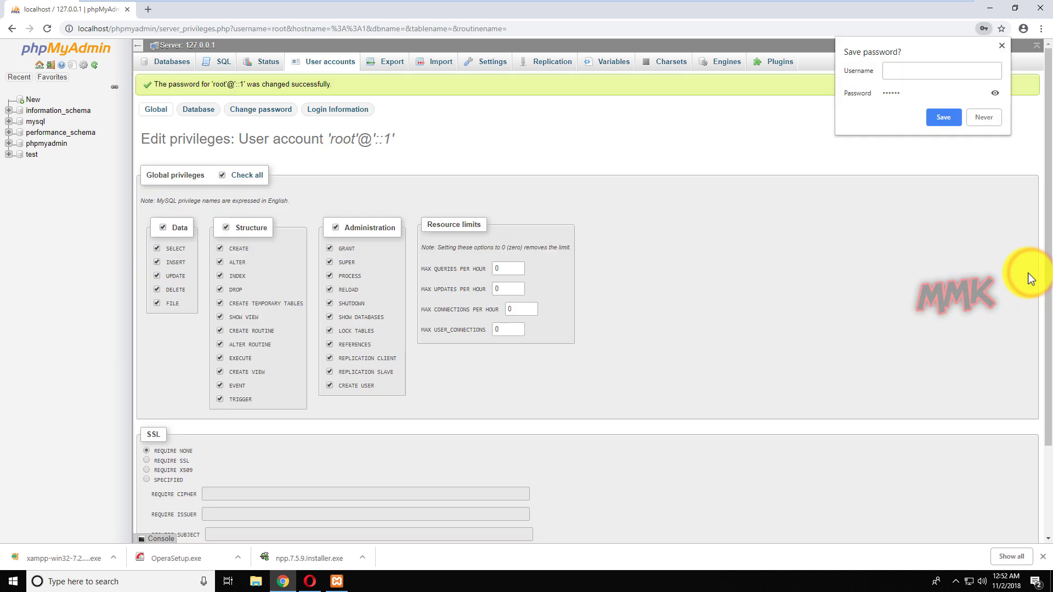
{"action": "left_click", "coordinate": [328, 65]}
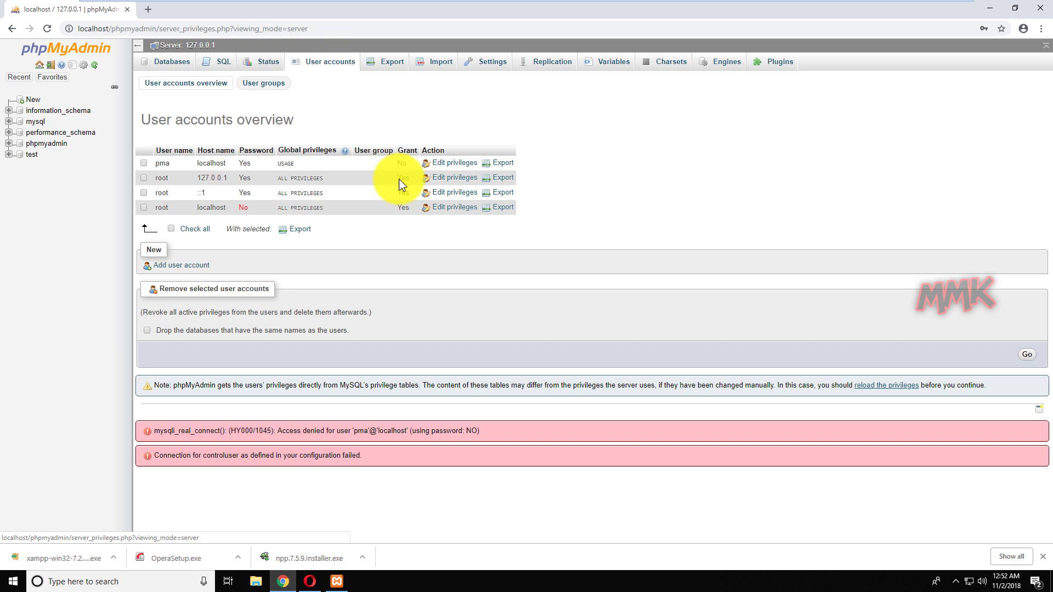
Change the root@localhost password to the new root password in its Change password form.
{"action": "left_click", "coordinate": [451, 210]}
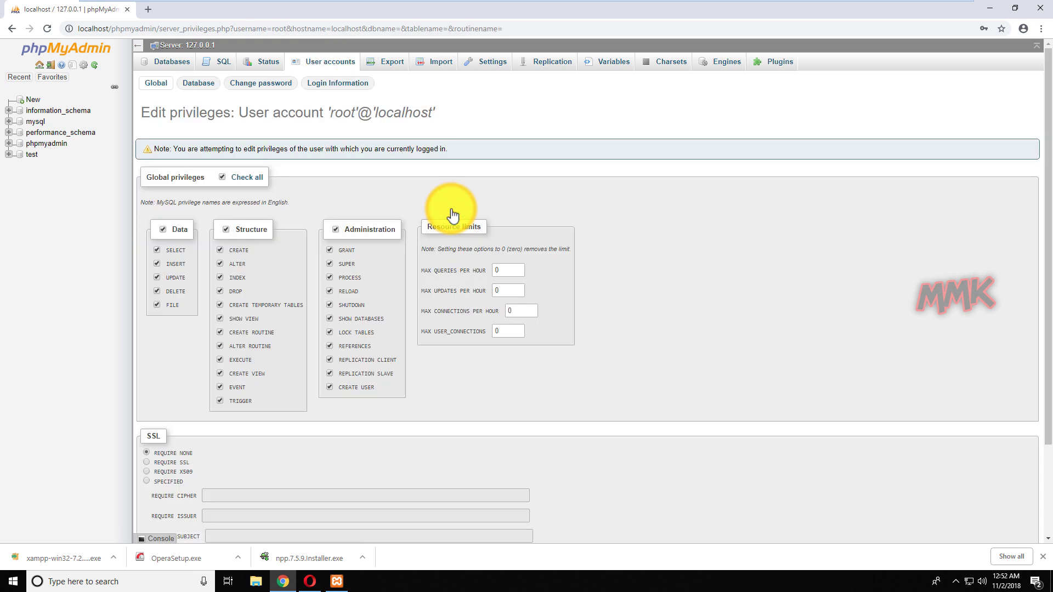
{"action": "left_click", "coordinate": [248, 84]}
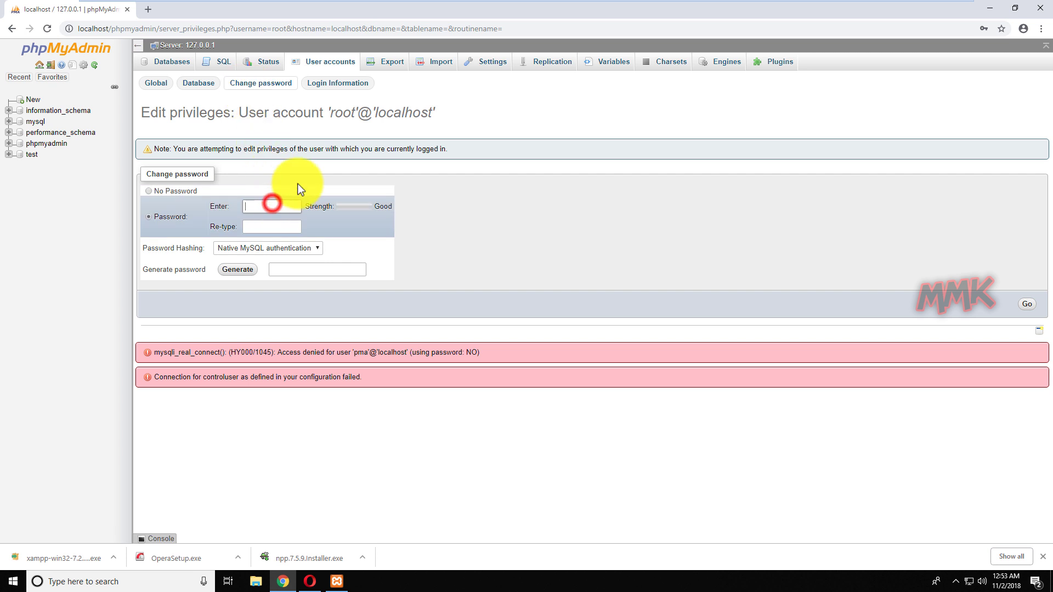
{"action": "left_click", "coordinate": [271, 204]}
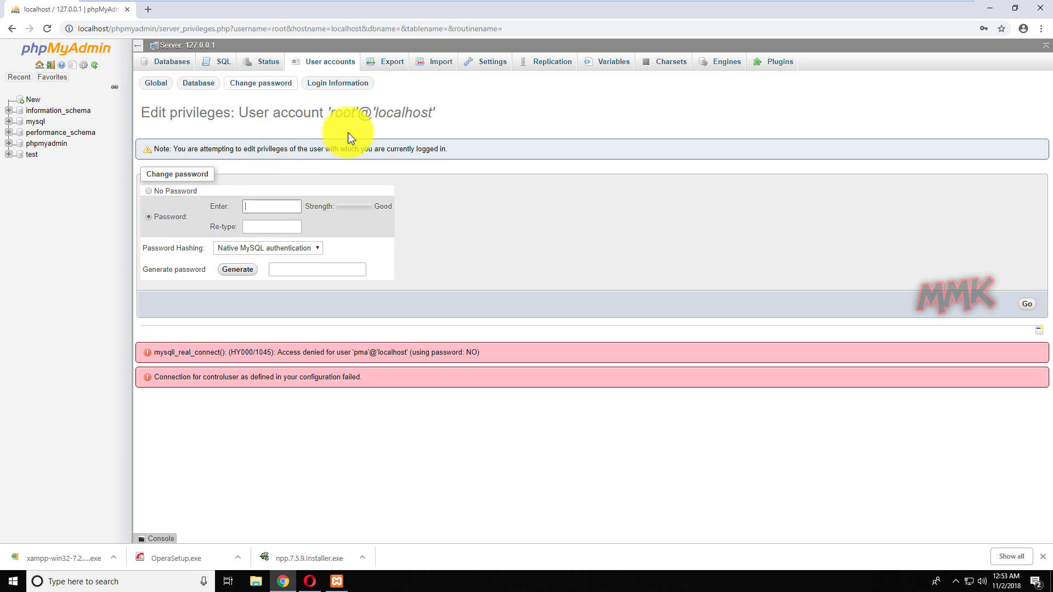
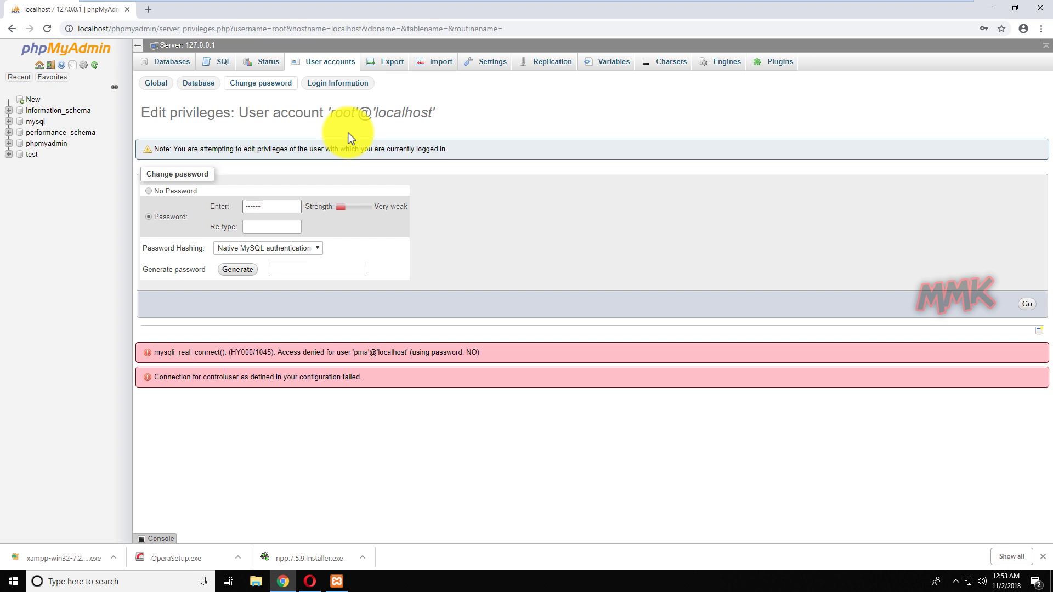
{"action": "key", "text": "Tab"}
{"action": "left_click", "coordinate": [1028, 304]}
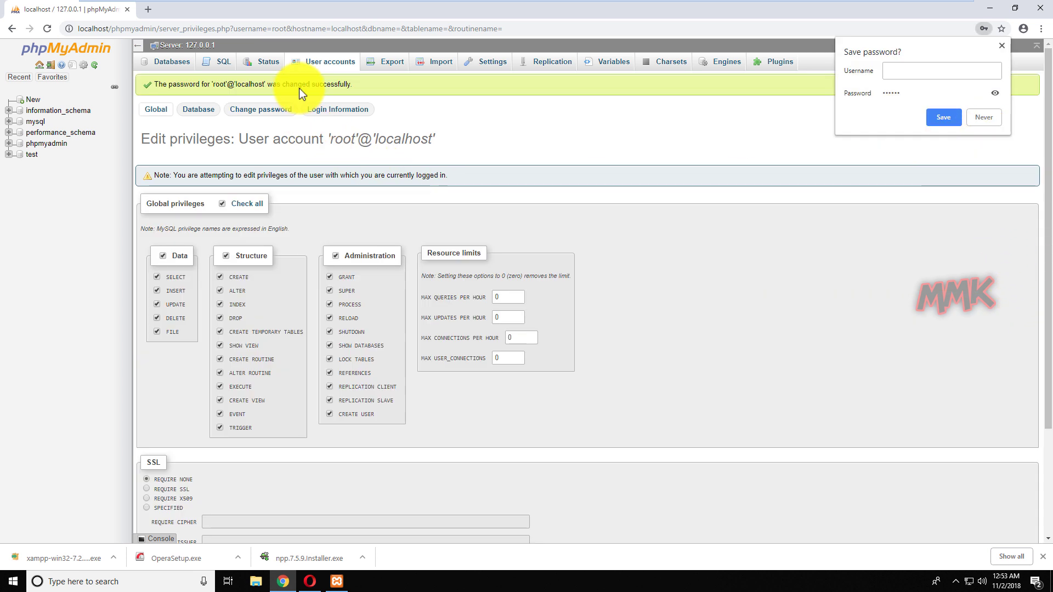
Reload localhost/phpmyadmin/ to see the access-denied errors for root and pma.
{"action": "left_click", "coordinate": [324, 65]}
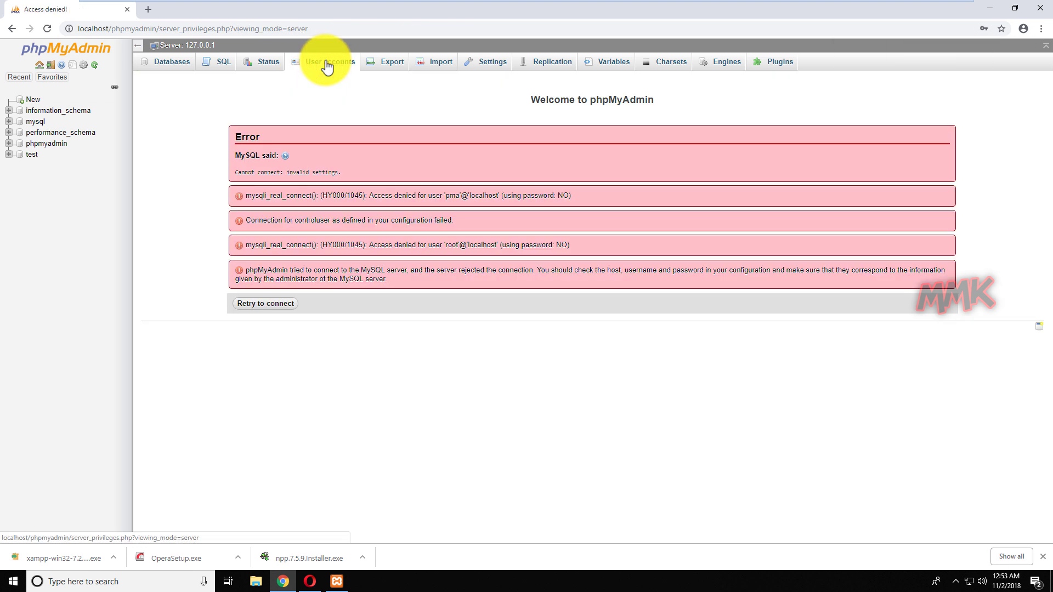
{"action": "left_click_drag", "start_coordinate": [317, 27], "coordinate": [156, 27]}
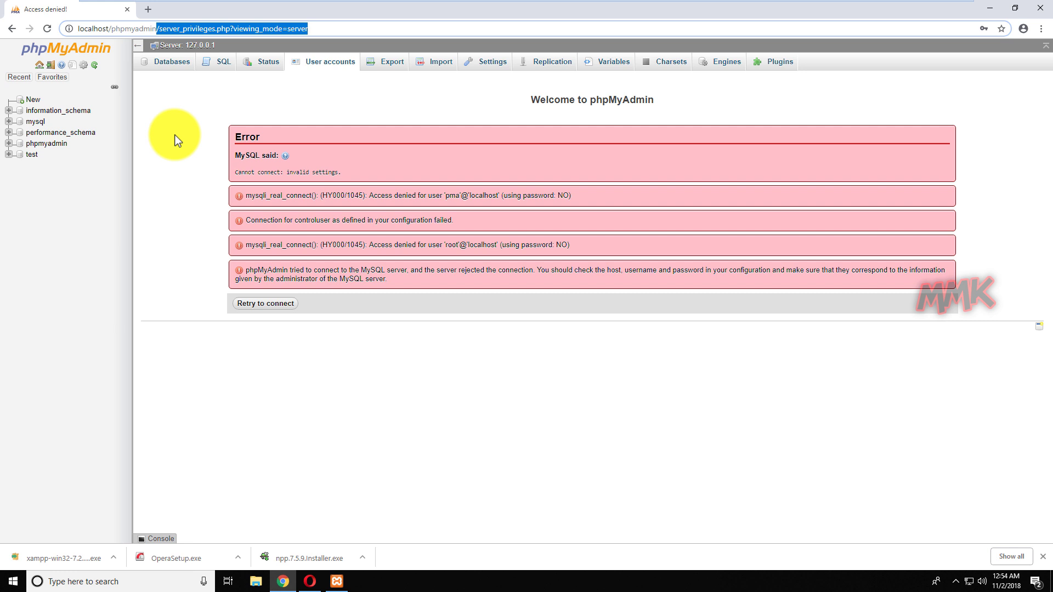
{"action": "key", "text": "BackSpace"}
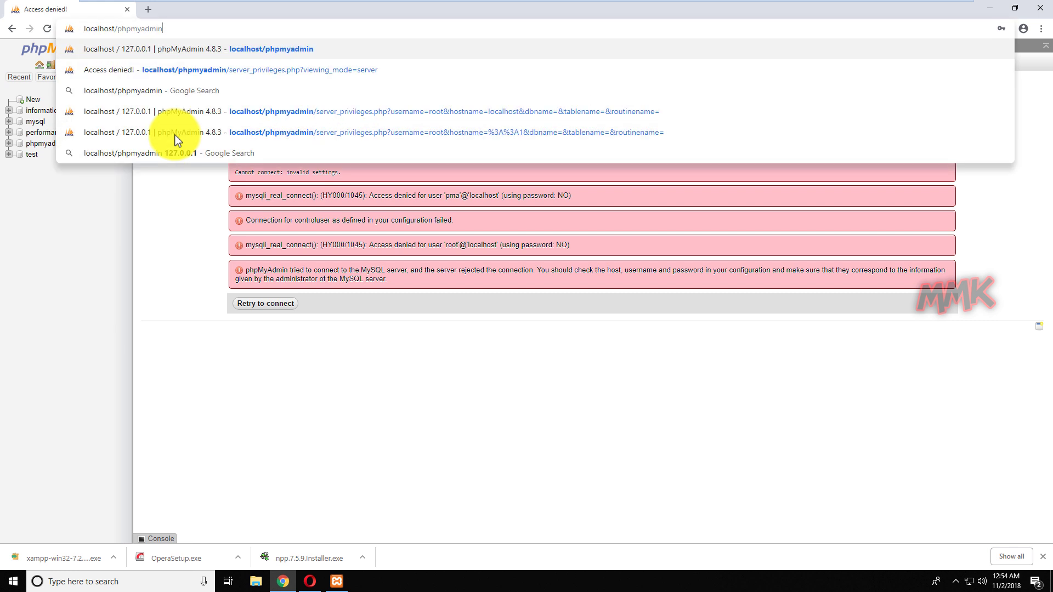
{"action": "key", "text": "Return"}
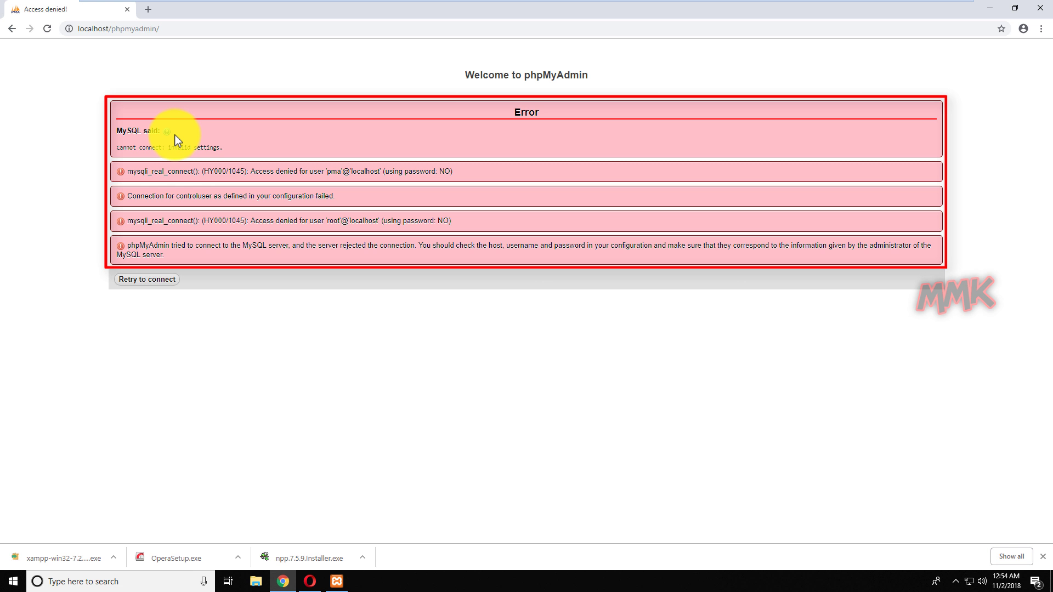
Browse to C:\xampp\phpMyAdmin in File Explorer.
{"action": "left_click", "coordinate": [989, 9]}
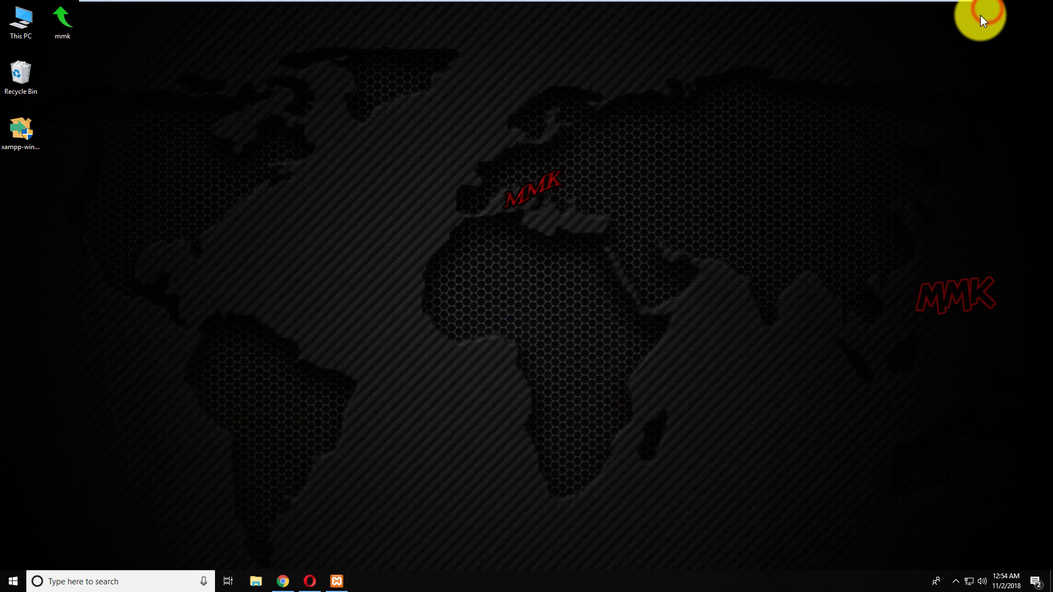
{"action": "double_click", "coordinate": [24, 25]}
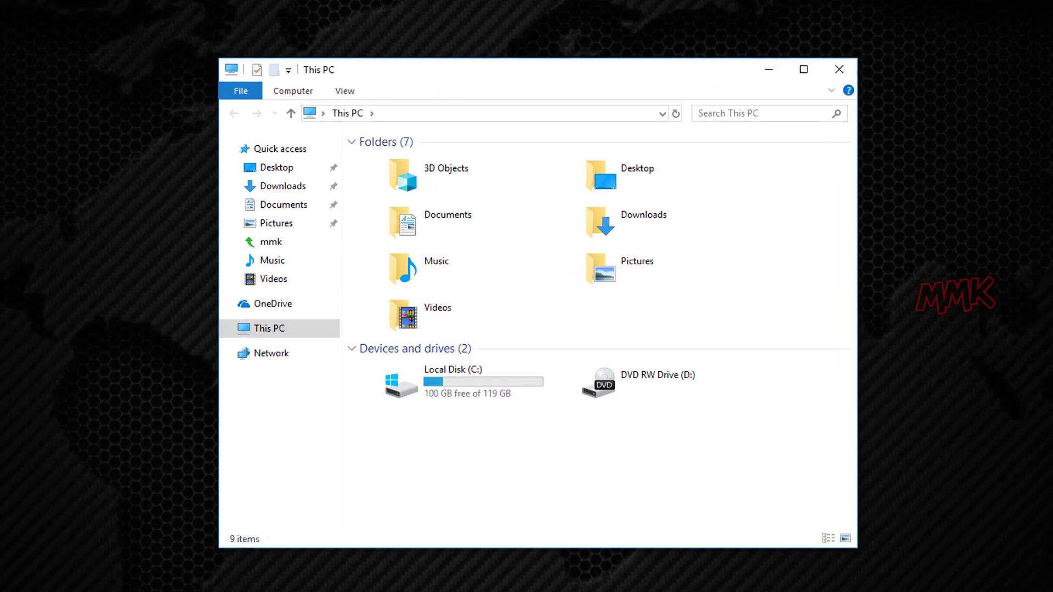
{"action": "double_click", "coordinate": [454, 392]}
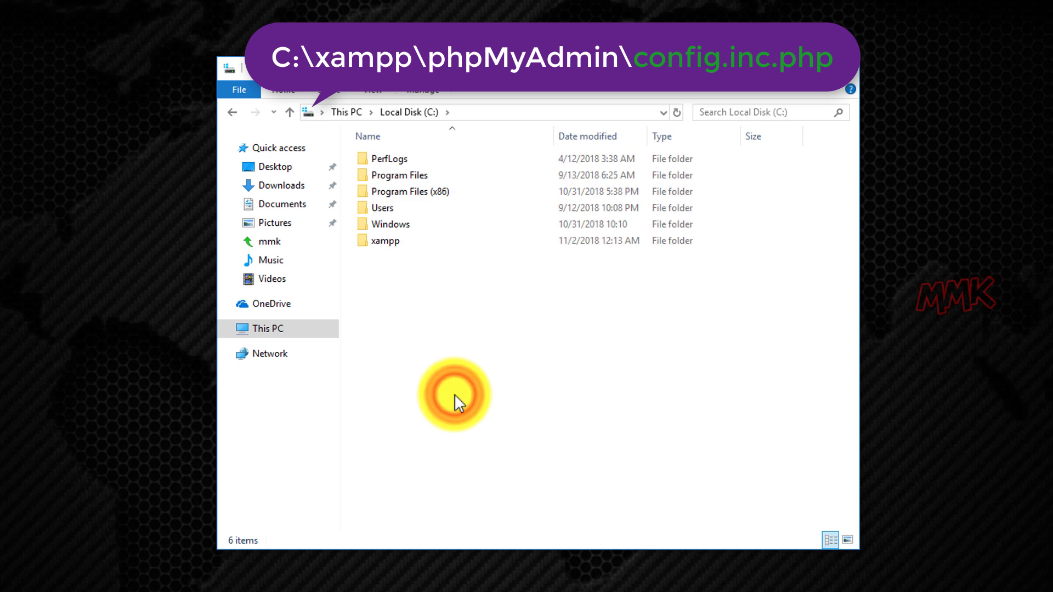
{"action": "left_click", "coordinate": [399, 243]}
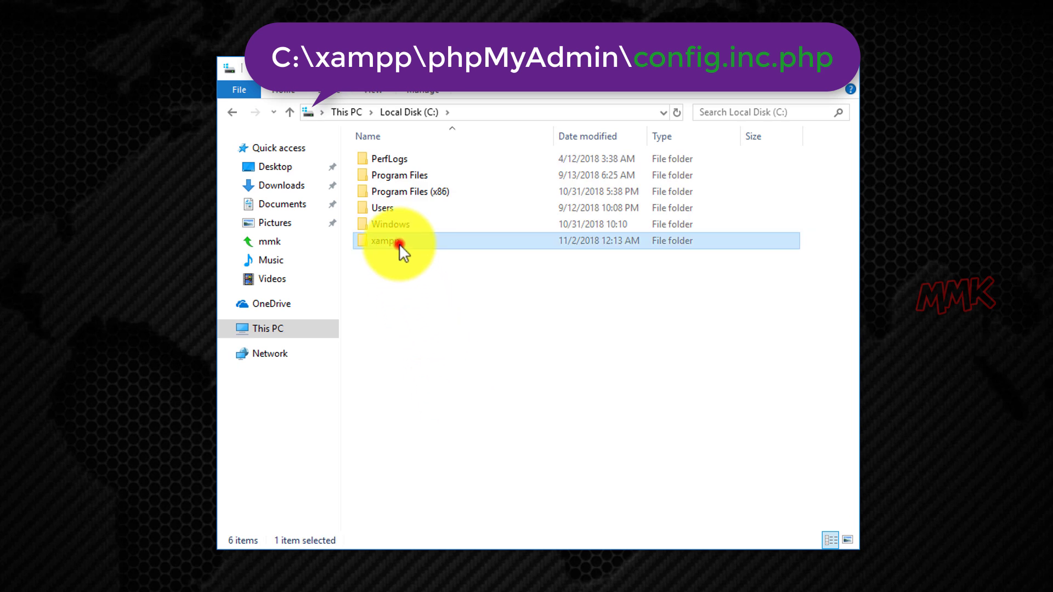
{"action": "double_click", "coordinate": [400, 243]}
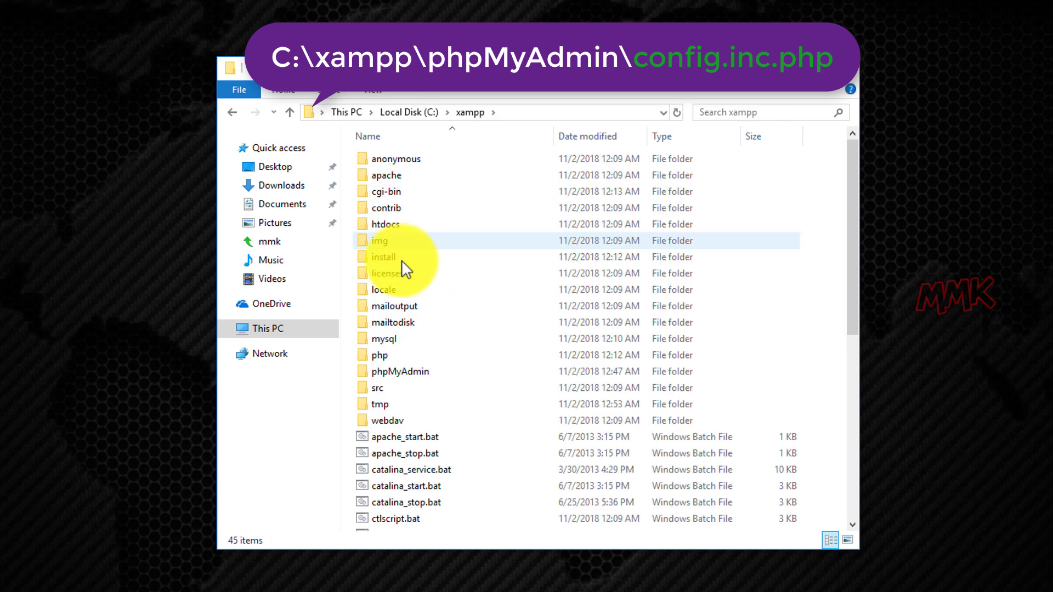
{"action": "double_click", "coordinate": [410, 369]}
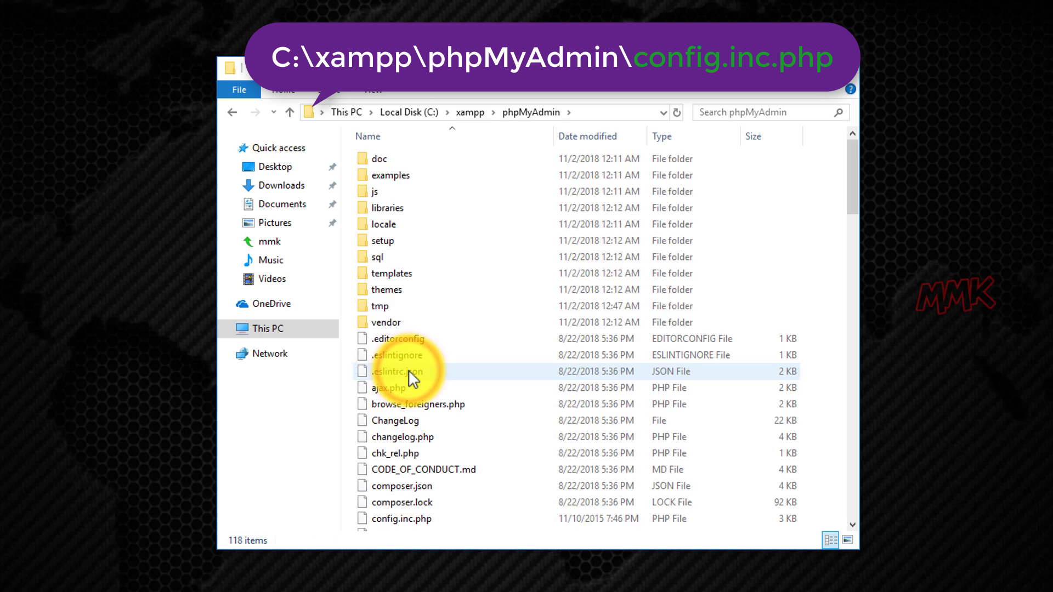
Open config.inc.php with Edit with Notepad++.
{"action": "left_click", "coordinate": [852, 189]}
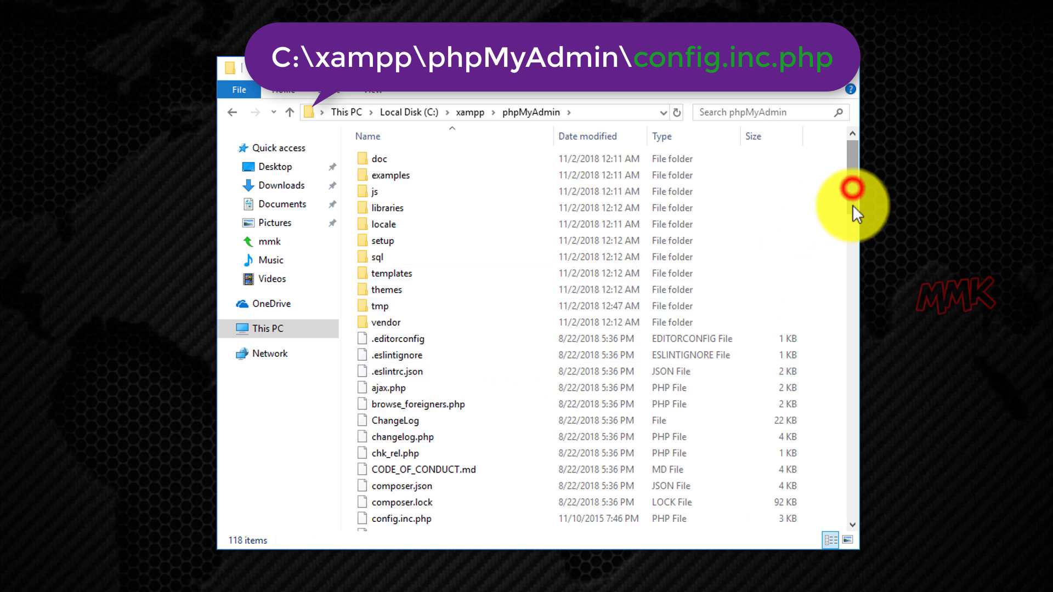
{"action": "left_click_drag", "start_coordinate": [853, 203], "coordinate": [855, 234]}
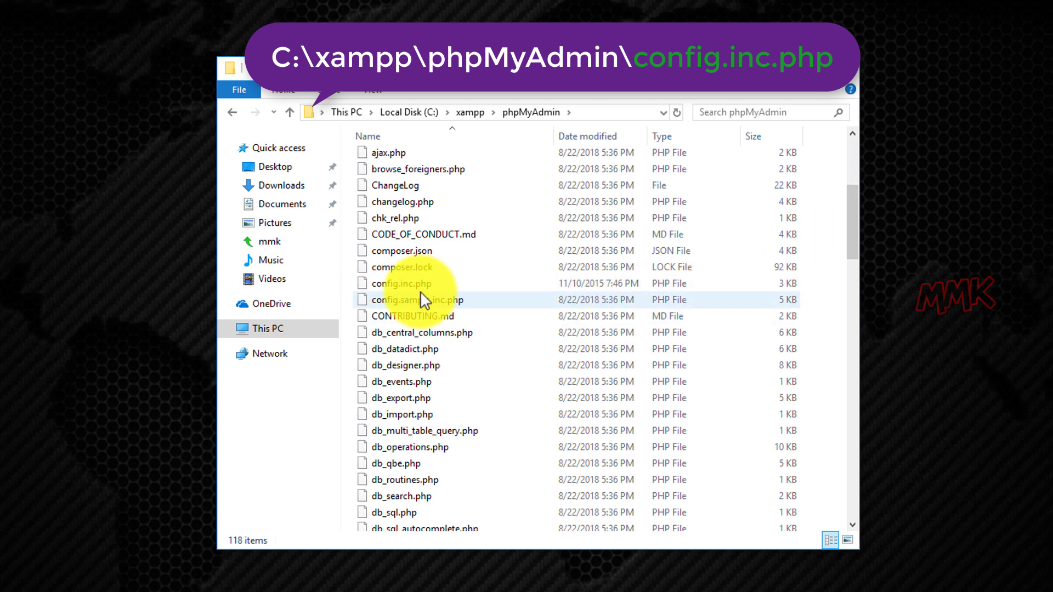
{"action": "right_click", "coordinate": [407, 282]}
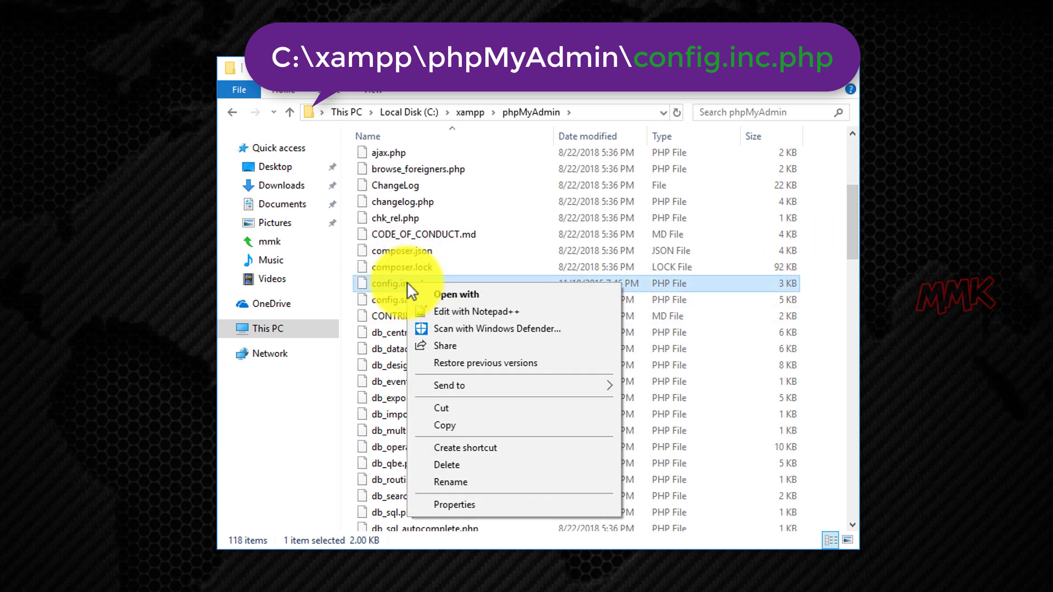
{"action": "left_click", "coordinate": [470, 311]}
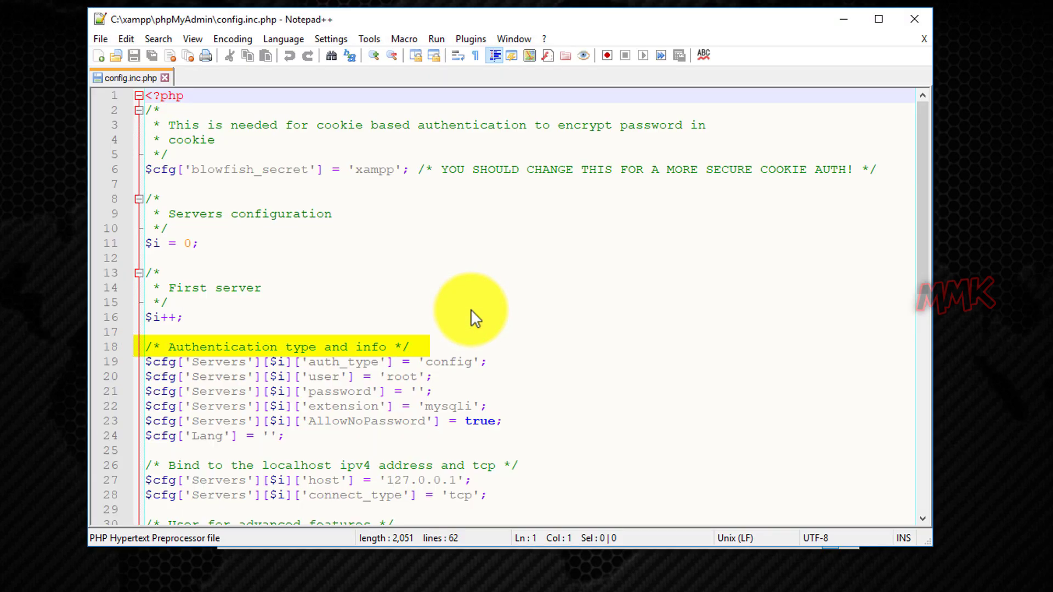
Change auth_type from 'config' to 'cookie'.
{"action": "left_click_drag", "start_coordinate": [426, 363], "coordinate": [456, 364]}
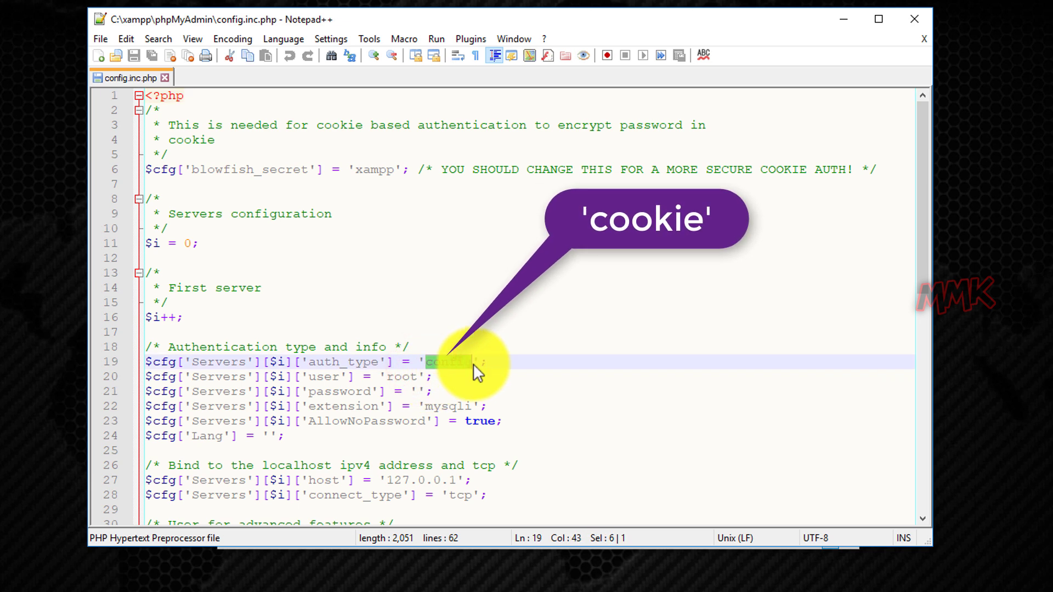
{"action": "type", "text": "coo"}
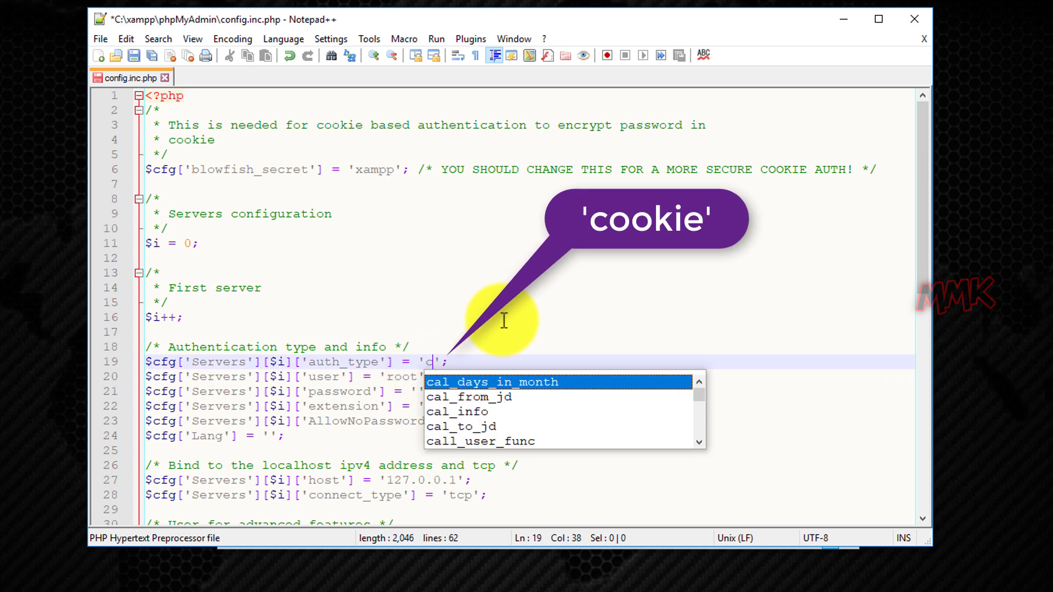
{"action": "key", "text": "Return"}
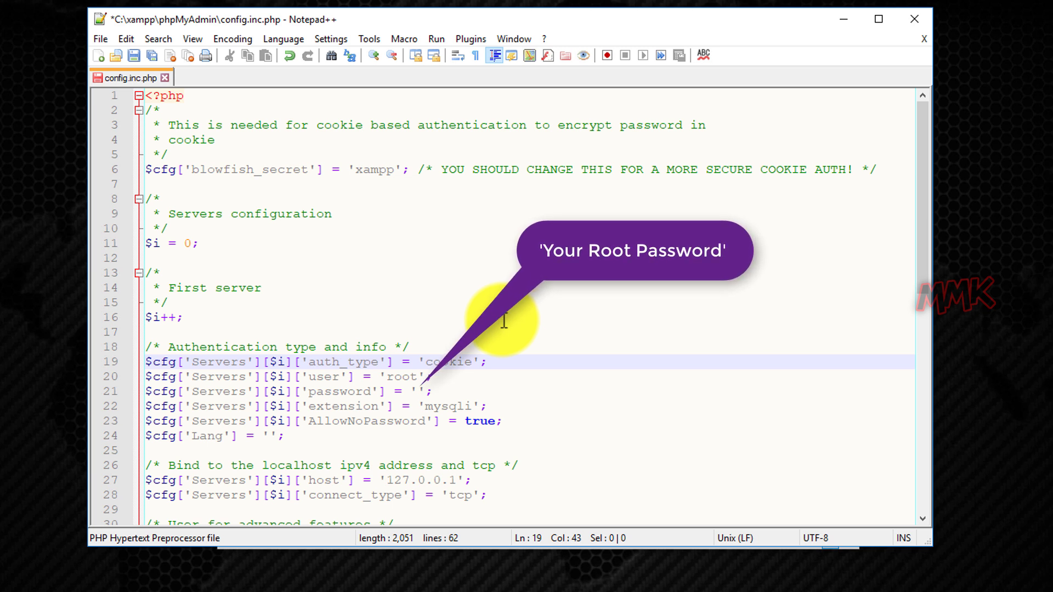
Fill the root password and the pma controlpass with the new password.
{"action": "left_click", "coordinate": [418, 391]}
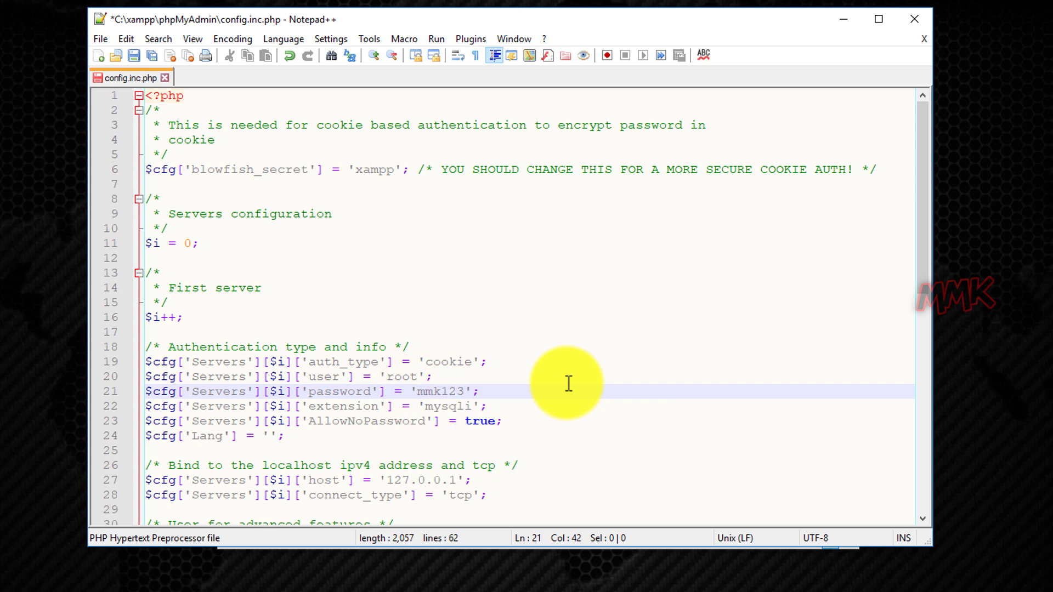
{"action": "scroll", "coordinate": [569, 384], "scroll_direction": "down", "scroll_amount": 3}
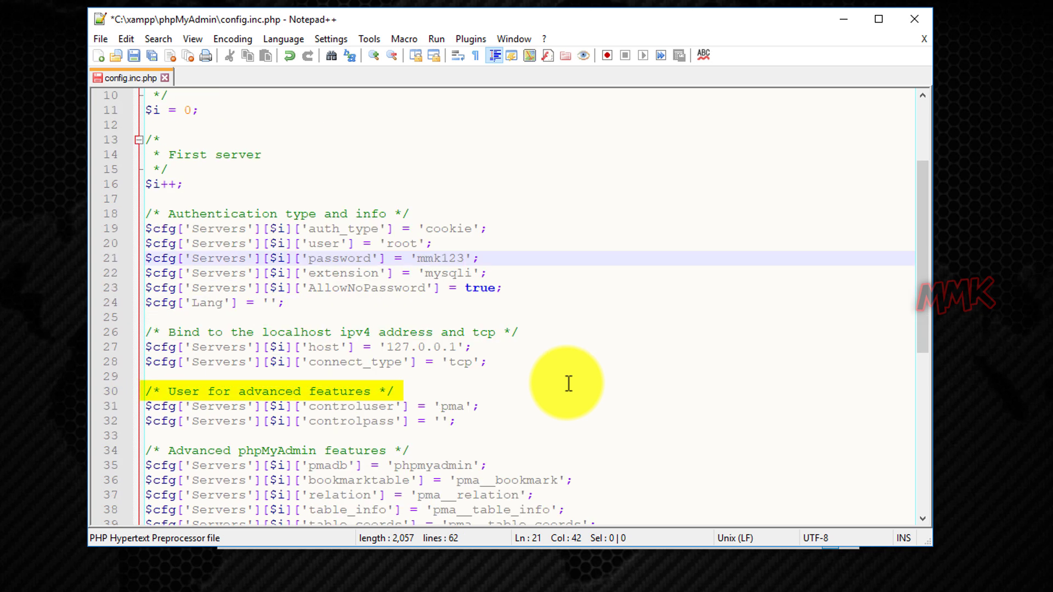
{"action": "left_click", "coordinate": [441, 421]}
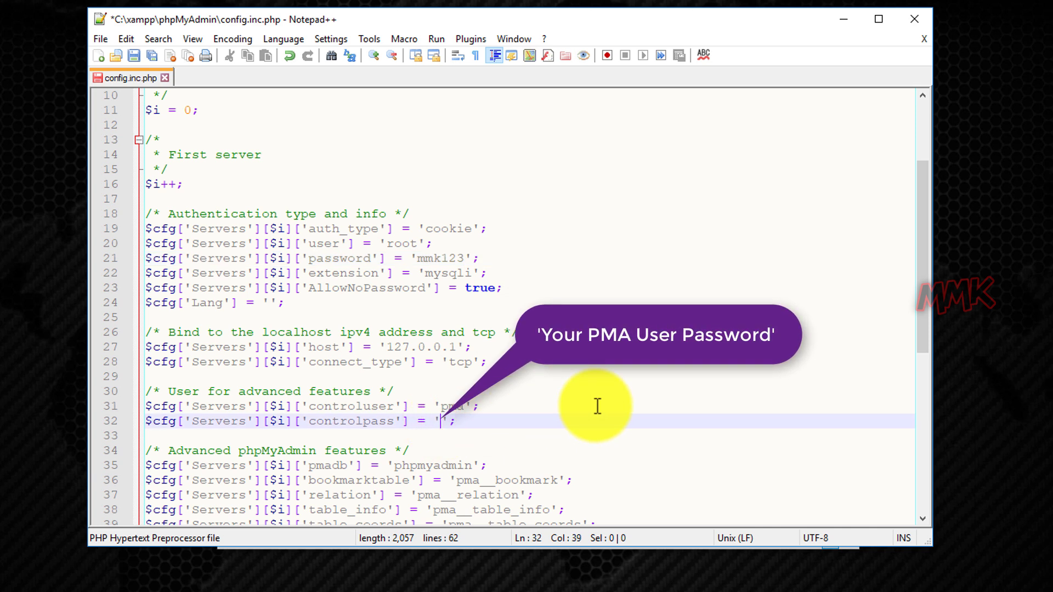
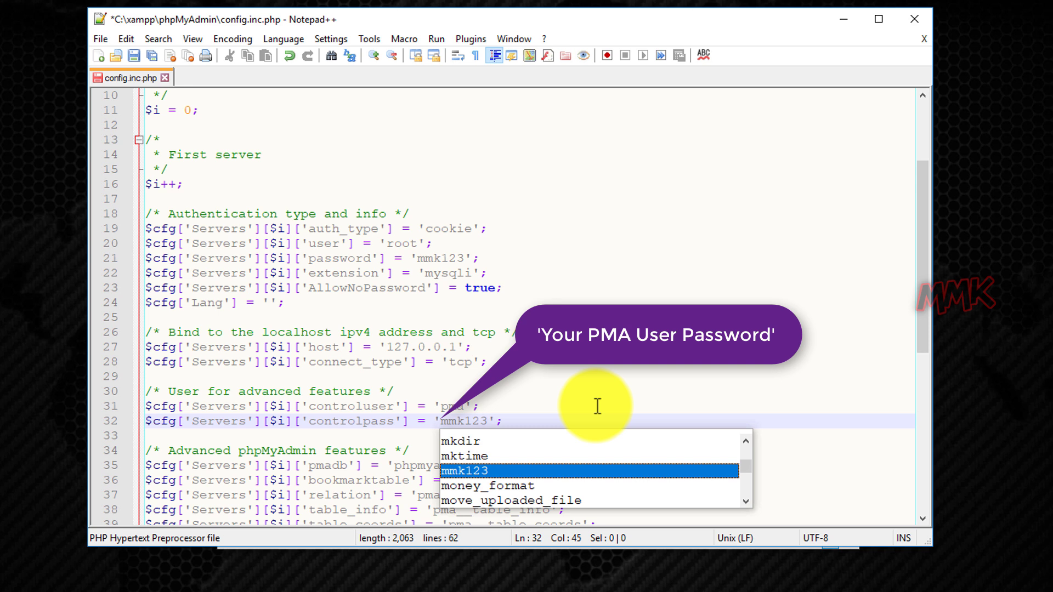
{"action": "key", "text": "Escape"}
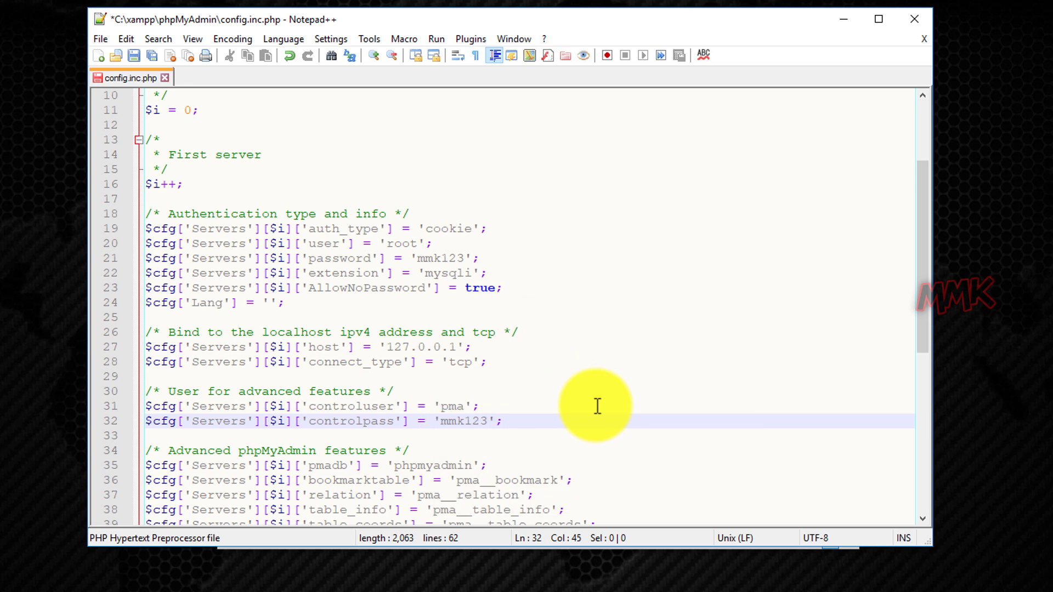
{"action": "scroll", "coordinate": [598, 406], "scroll_direction": "up", "scroll_amount": 3}
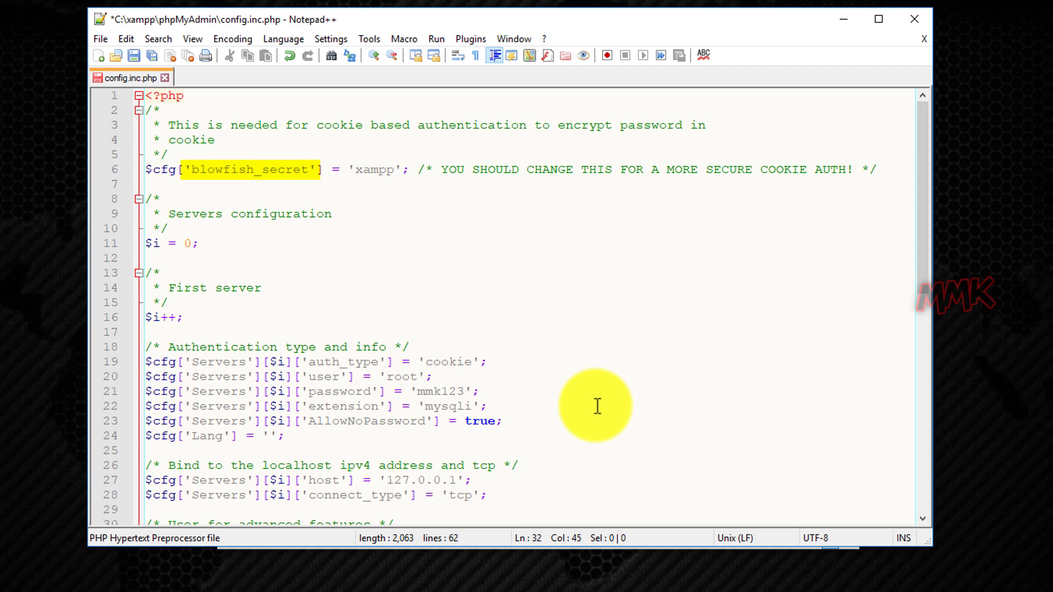
{"action": "left_click_drag", "start_coordinate": [354, 170], "coordinate": [394, 176]}
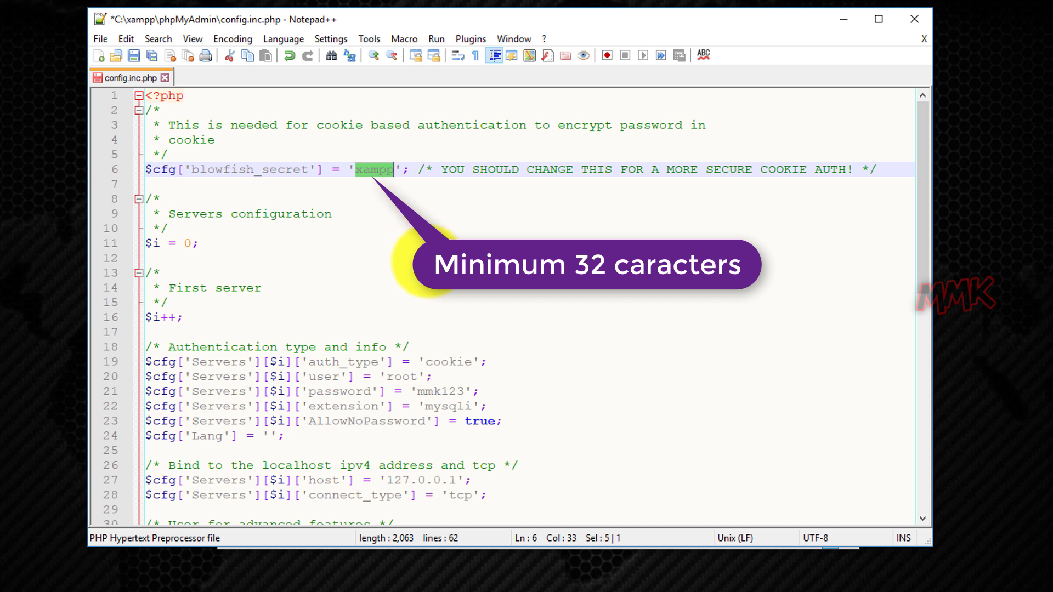
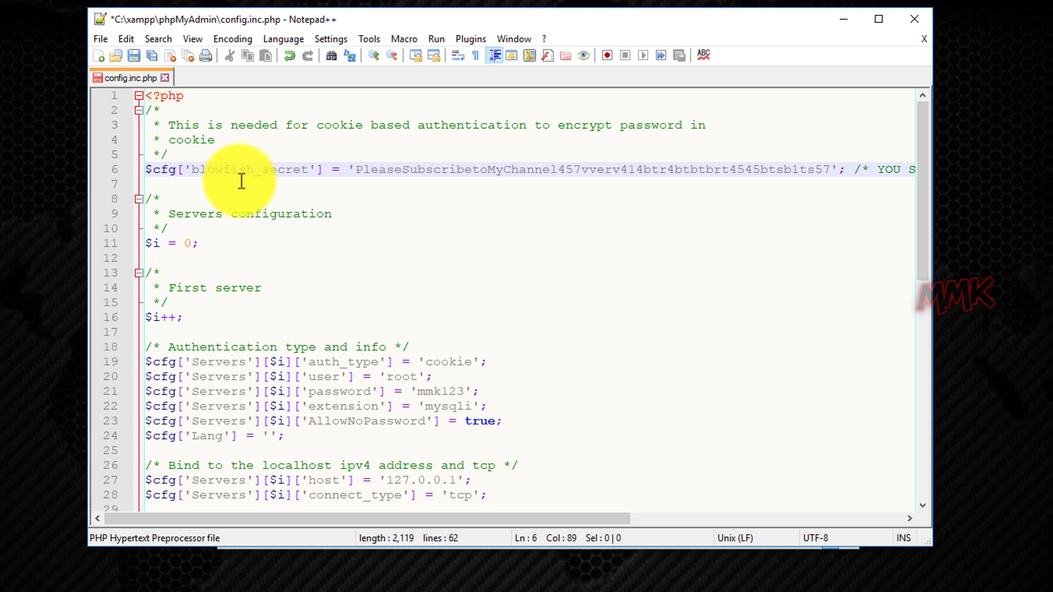
{"action": "left_click", "coordinate": [133, 57]}
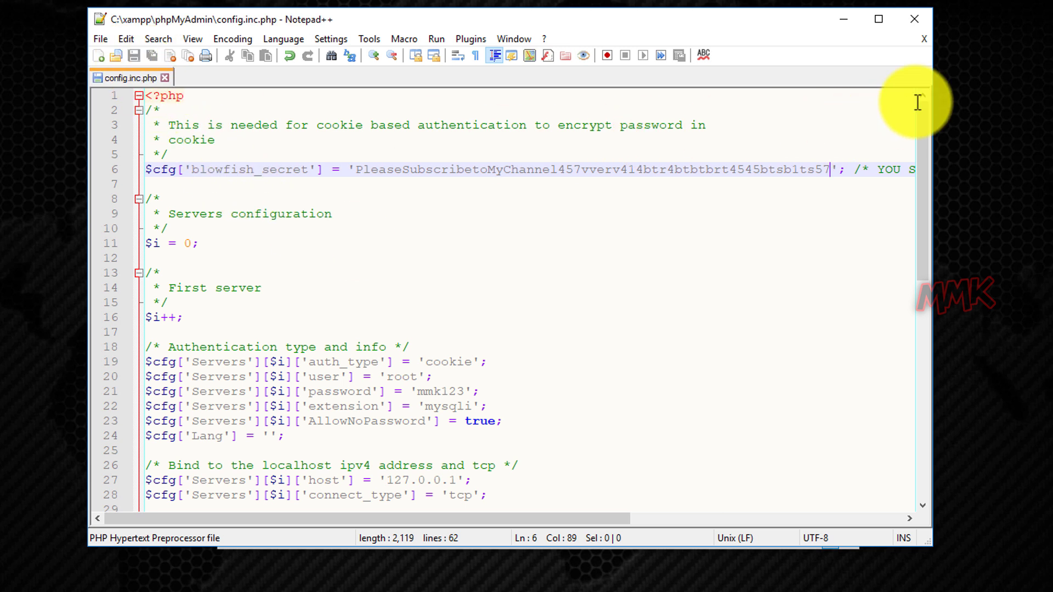
{"action": "left_click", "coordinate": [915, 20]}
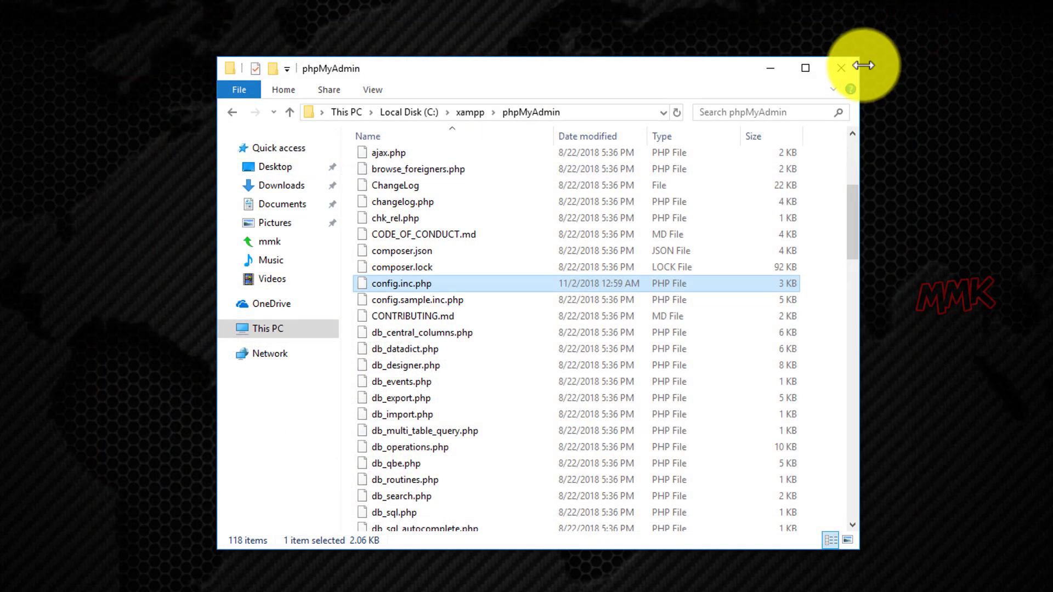
Close Explorer, return to Chrome, and reload the phpMyAdmin page to get the login form.
{"action": "left_click", "coordinate": [840, 68]}
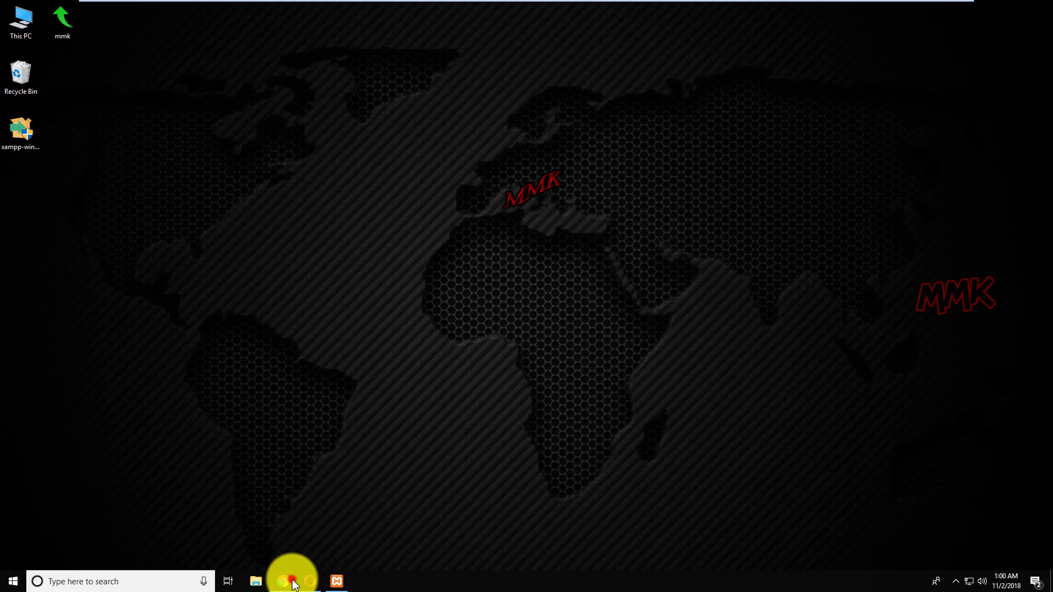
{"action": "left_click", "coordinate": [293, 581]}
{"action": "left_click", "coordinate": [195, 32]}
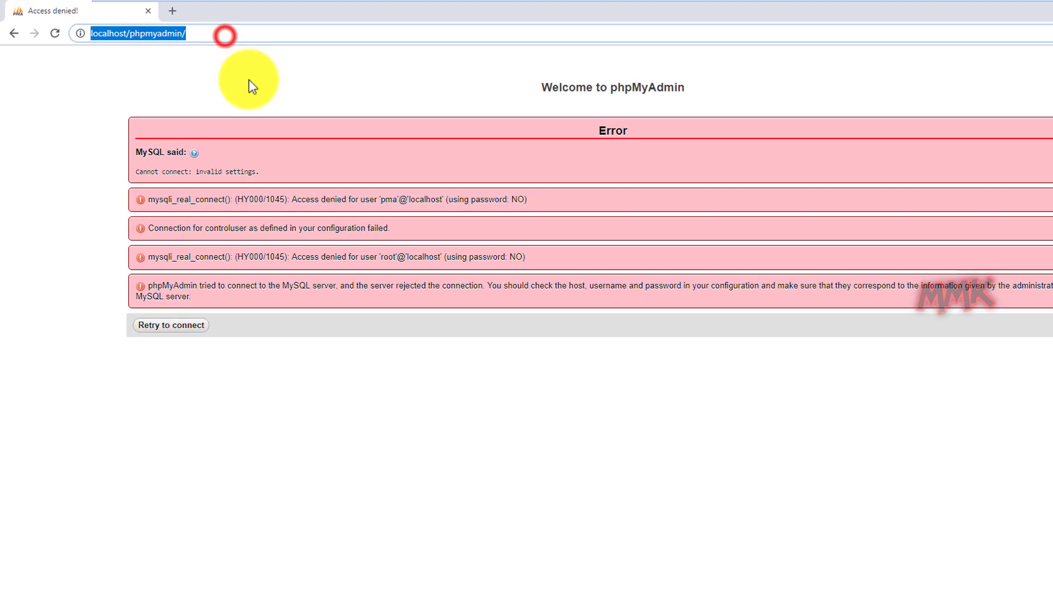
{"action": "key", "text": "Return"}
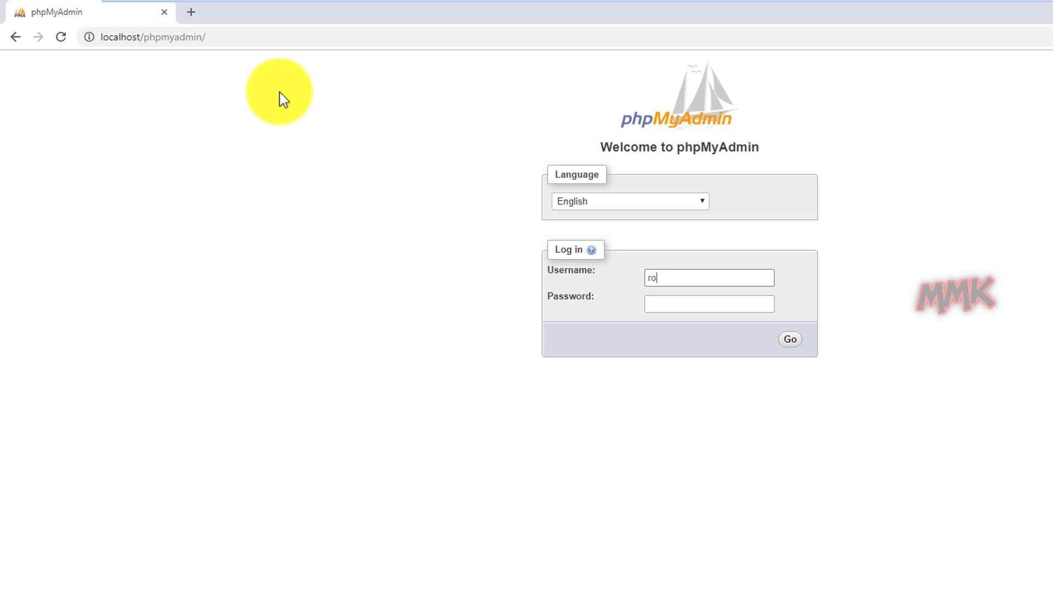
Log in as root with its password, save the login in Chrome, and view User accounts.
{"action": "key", "text": "Tab"}
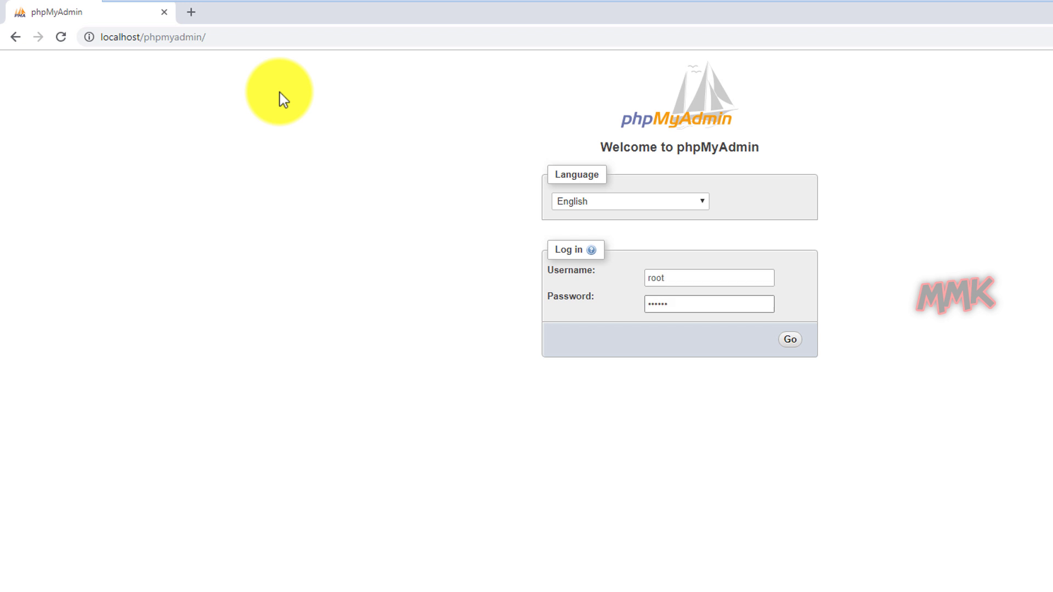
{"action": "left_click", "coordinate": [788, 341]}
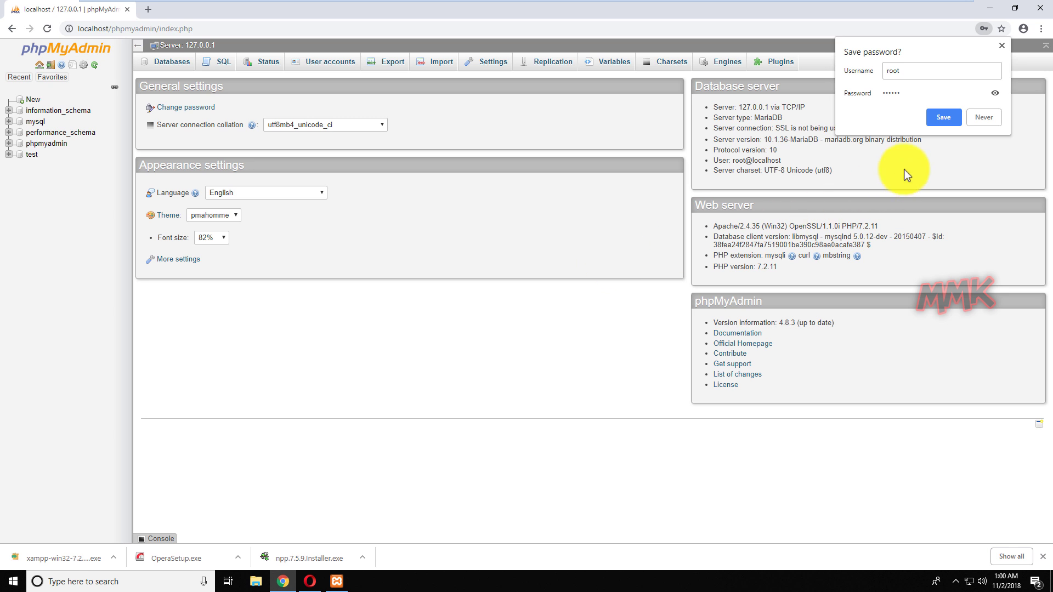
{"action": "left_click", "coordinate": [939, 118]}
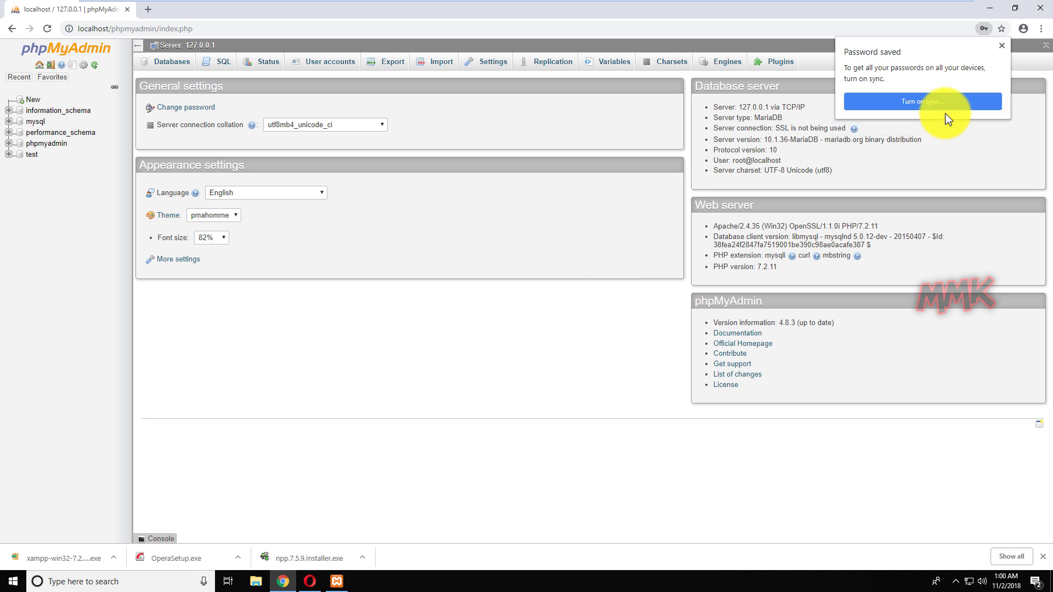
{"action": "left_click", "coordinate": [1002, 47]}
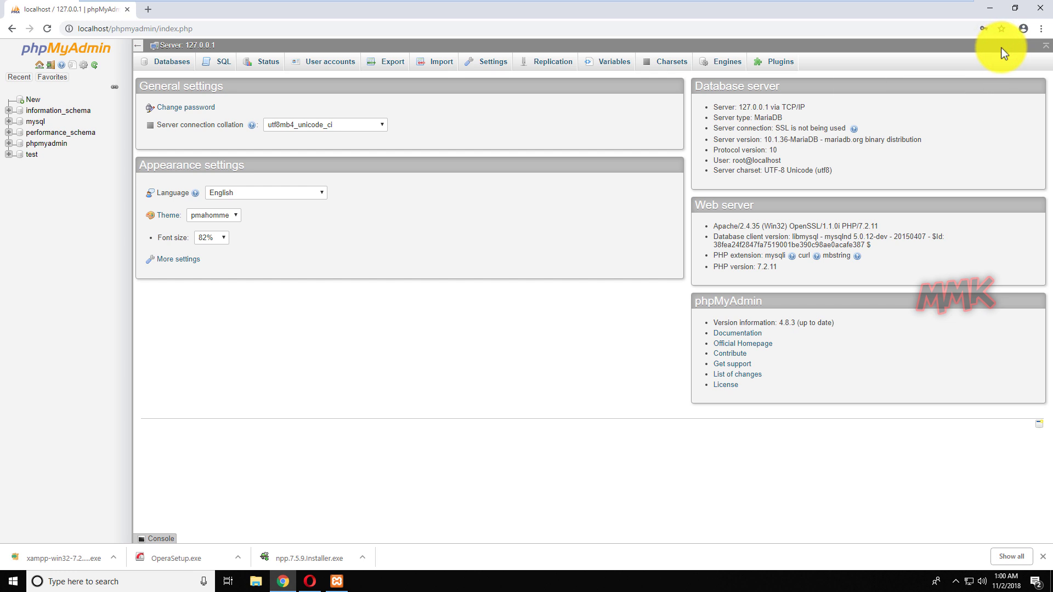
{"action": "left_click", "coordinate": [335, 65]}
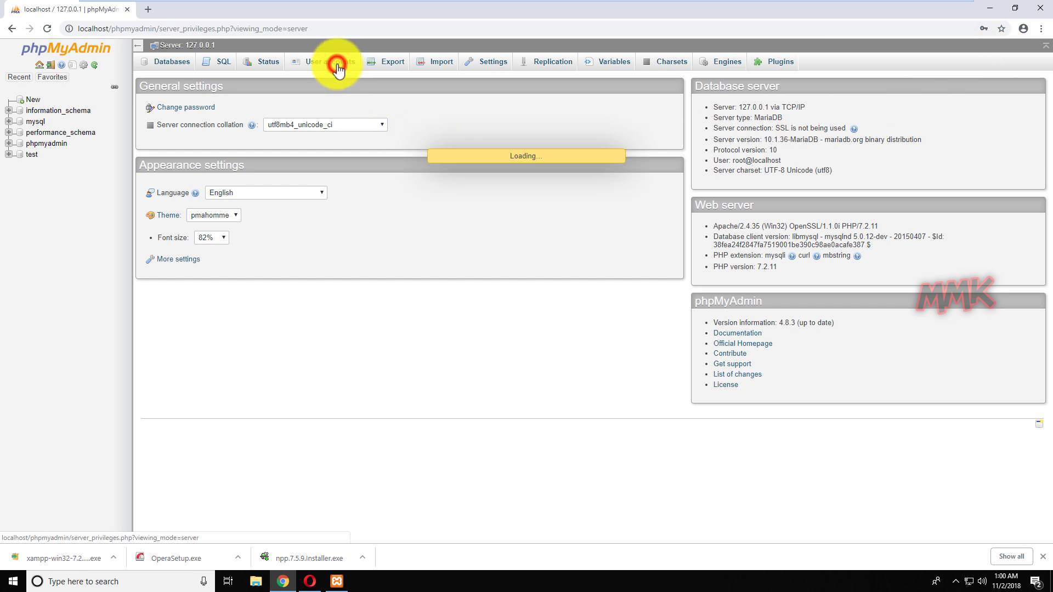
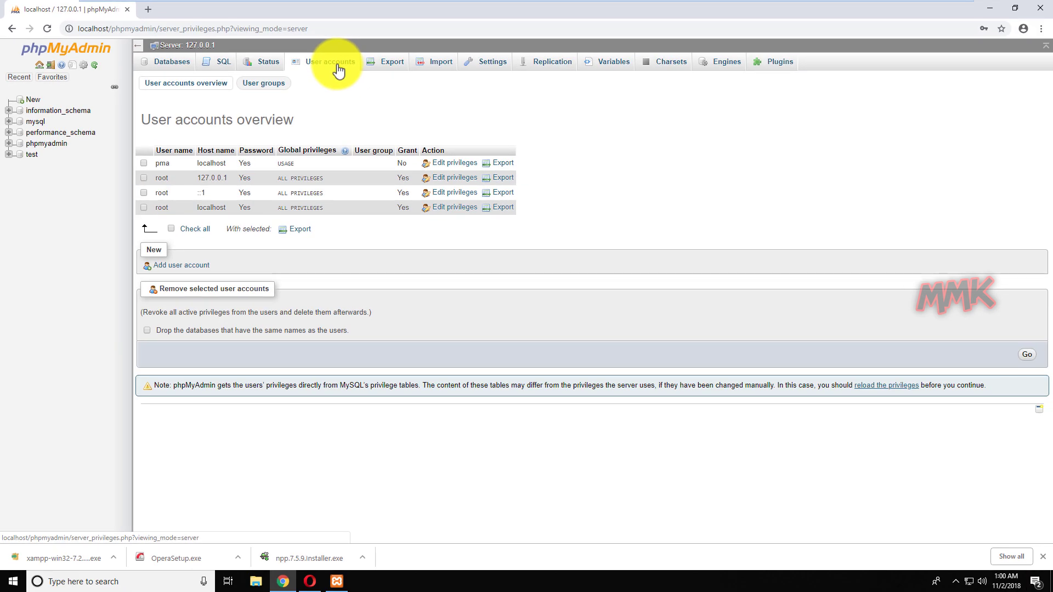
Trim the address to localhost/phpmyadmin, load the home page, and minimise Chrome.
{"action": "left_click_drag", "start_coordinate": [330, 28], "coordinate": [156, 29]}
{"action": "key", "text": "BackSpace"}
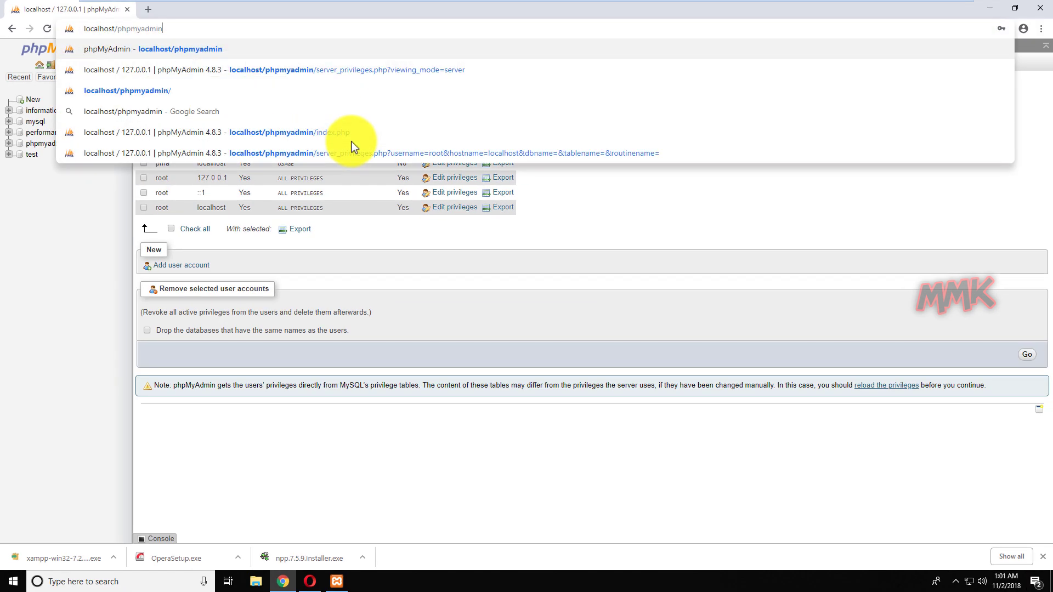
{"action": "key", "text": "Return"}
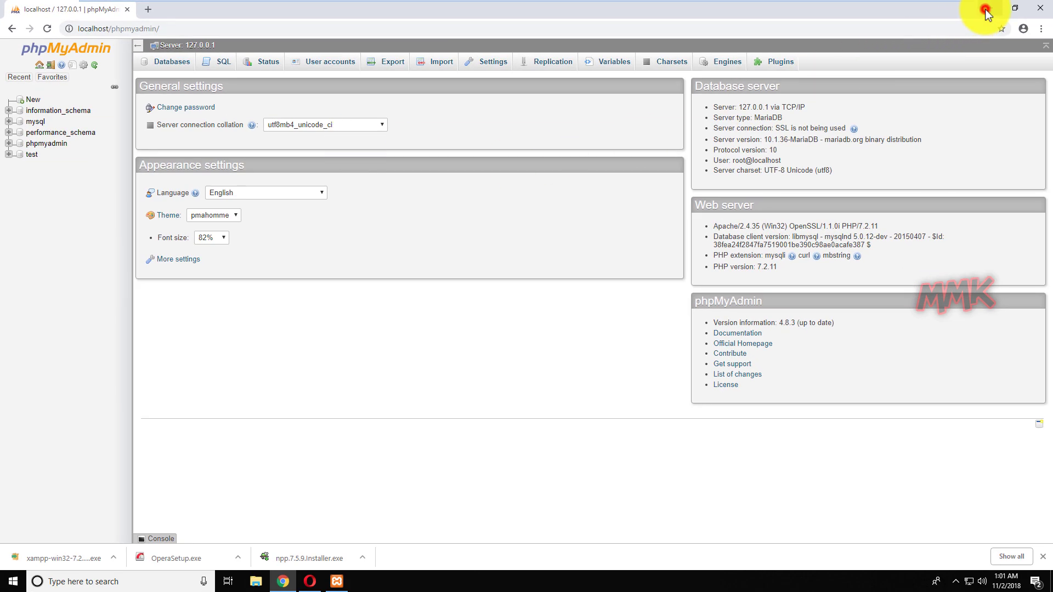
{"action": "left_click", "coordinate": [984, 12]}
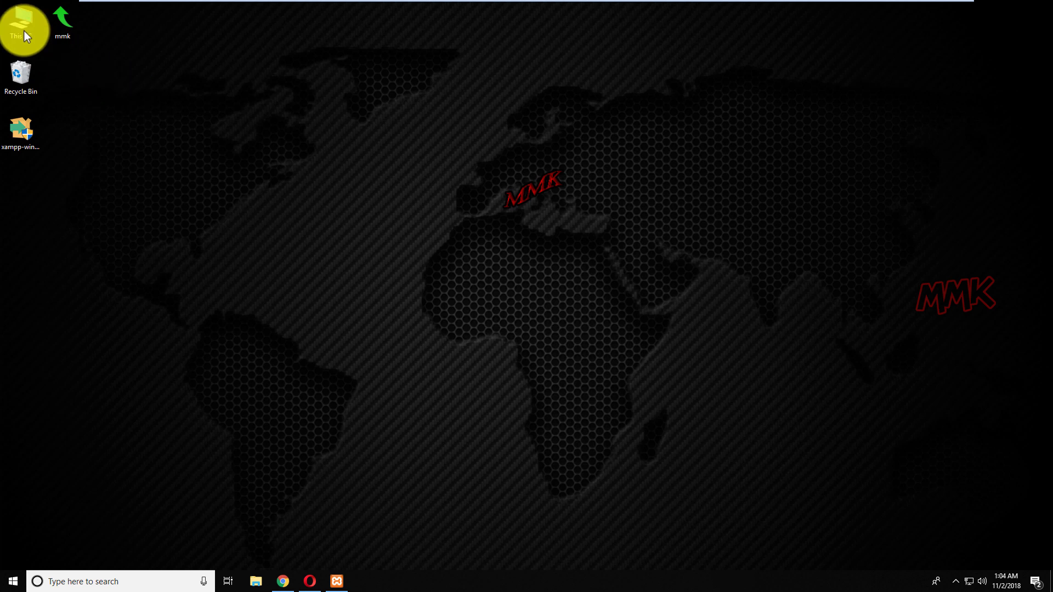
Browse to C:\xampp\apache\conf\extra and open httpd-xampp.conf with Notepad++.
{"action": "double_click", "coordinate": [23, 29]}
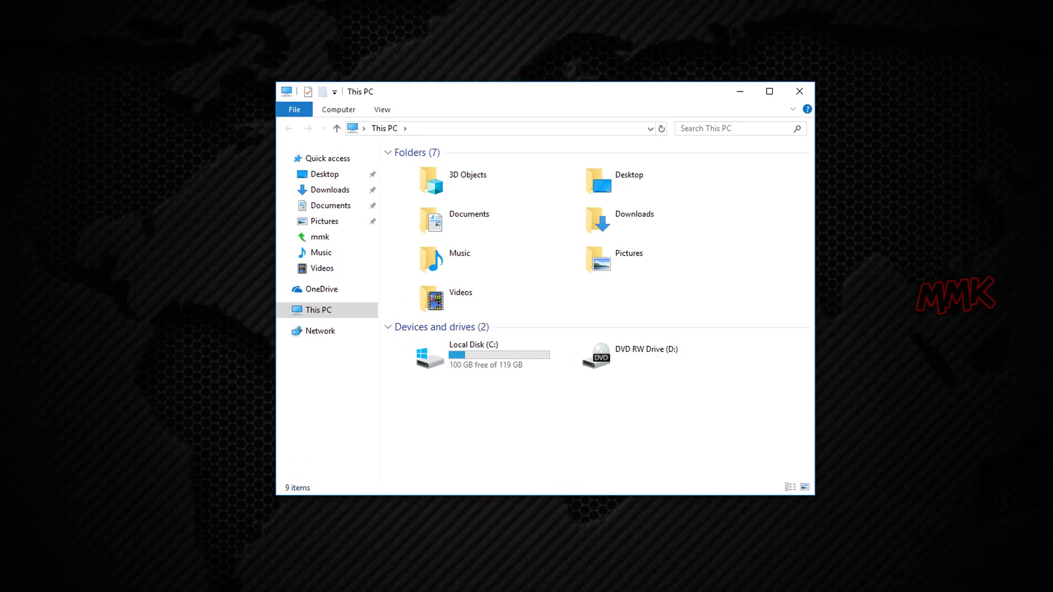
{"action": "double_click", "coordinate": [448, 355]}
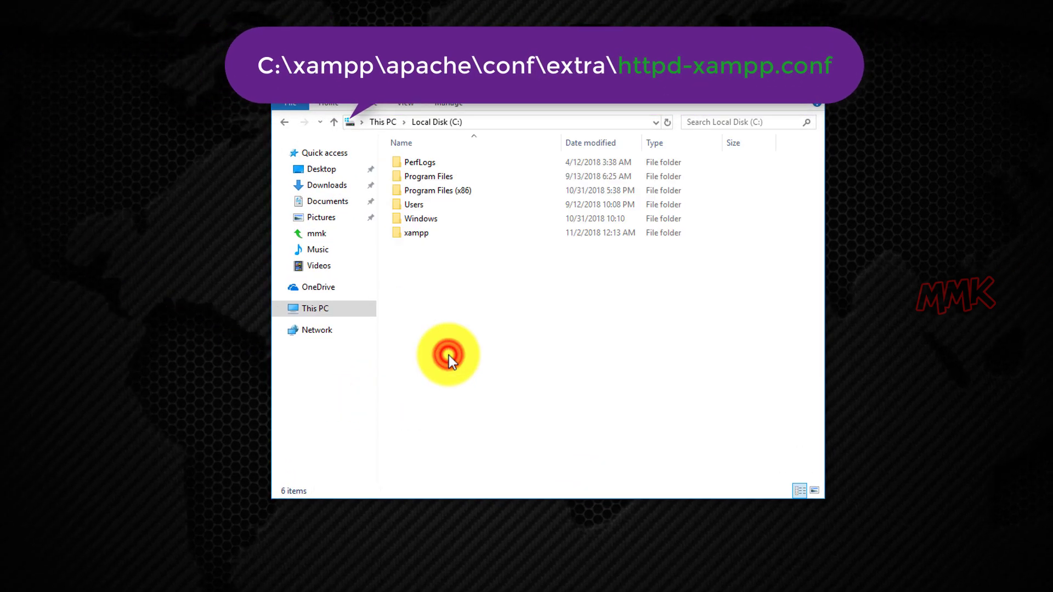
{"action": "double_click", "coordinate": [411, 233]}
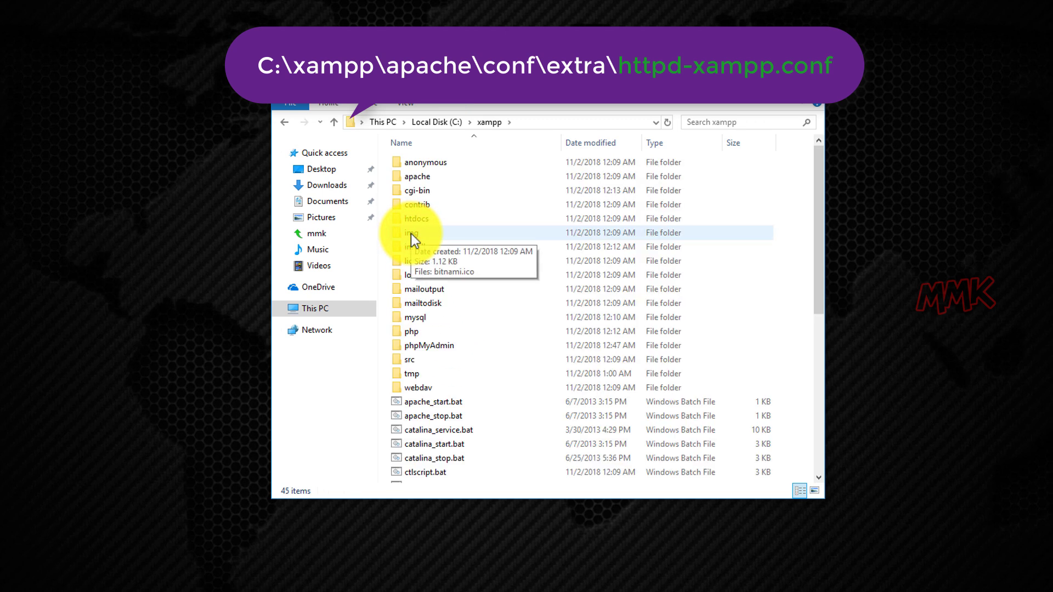
{"action": "double_click", "coordinate": [426, 179]}
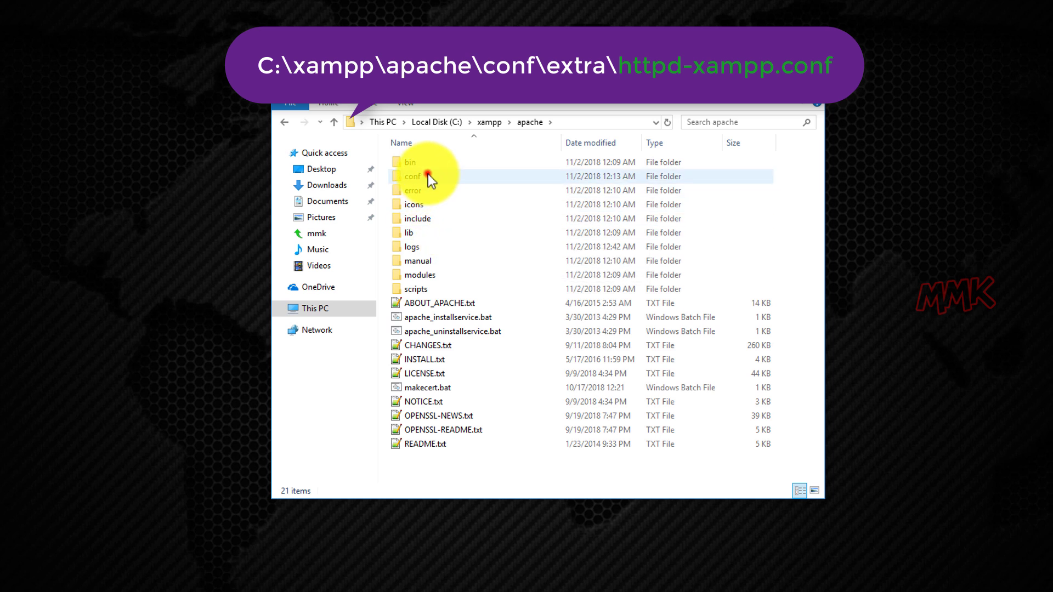
{"action": "double_click", "coordinate": [428, 174]}
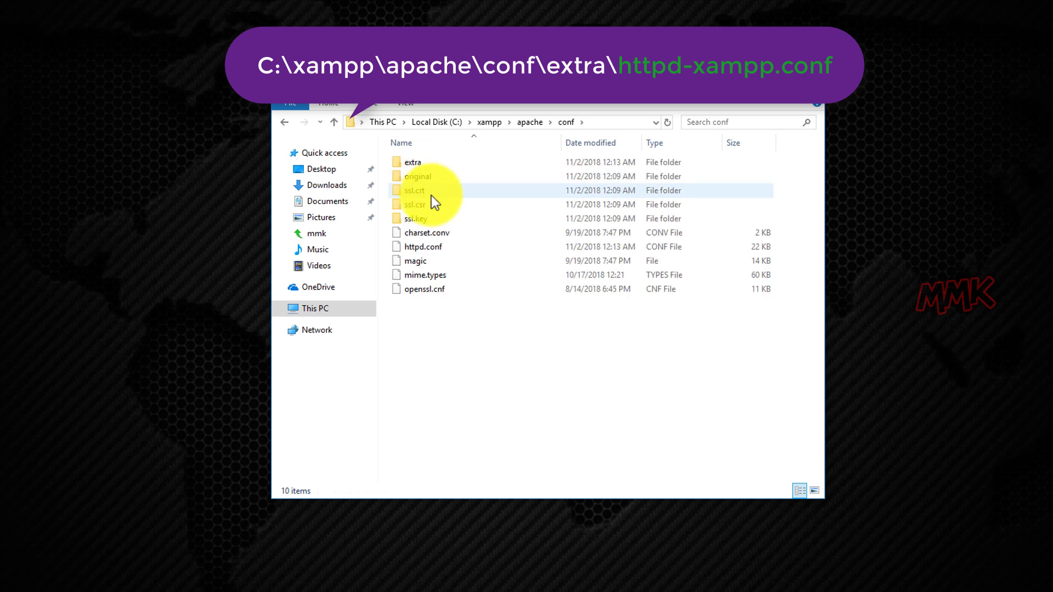
{"action": "double_click", "coordinate": [426, 163]}
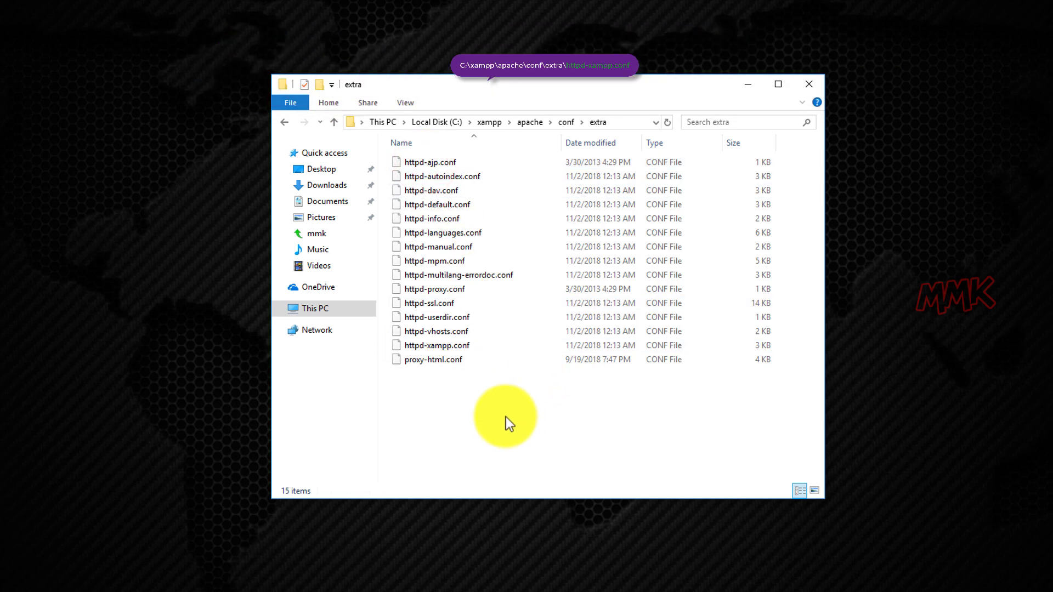
{"action": "right_click", "coordinate": [432, 347]}
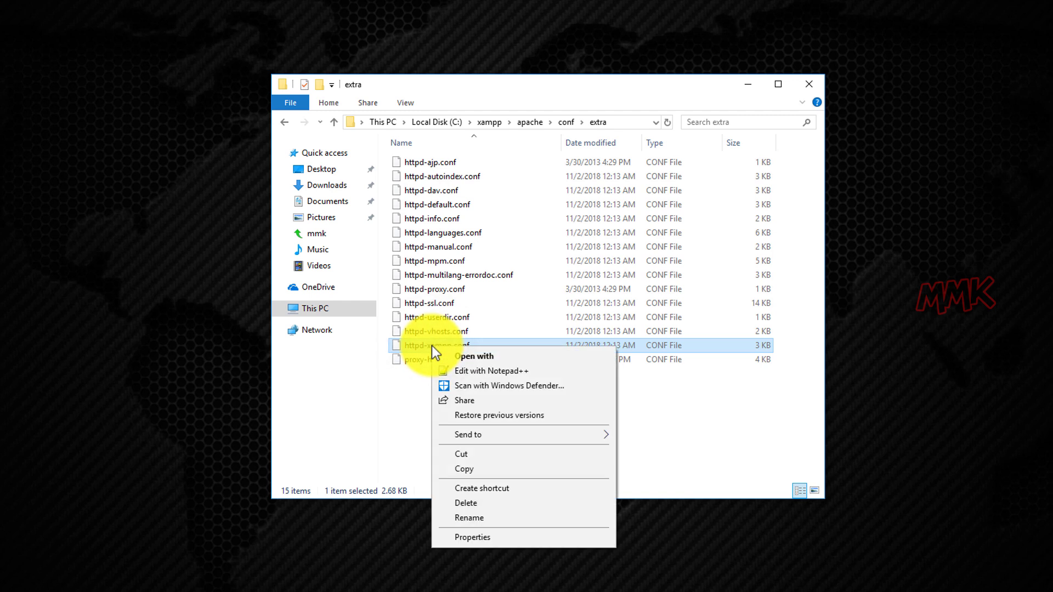
{"action": "left_click", "coordinate": [483, 370]}
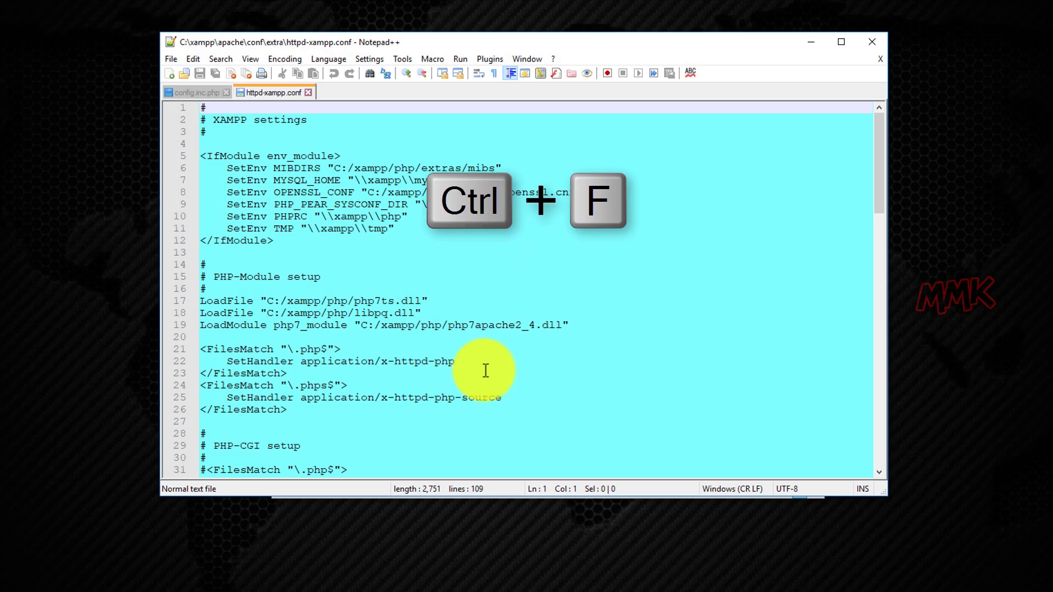
Search for 'phpmyadmin', rename the Alias on line 90 to mmkphp, and save httpd-xampp.conf.
{"action": "key", "text": "ctrl+f"}
{"action": "type", "text": "phpmyadmin"}
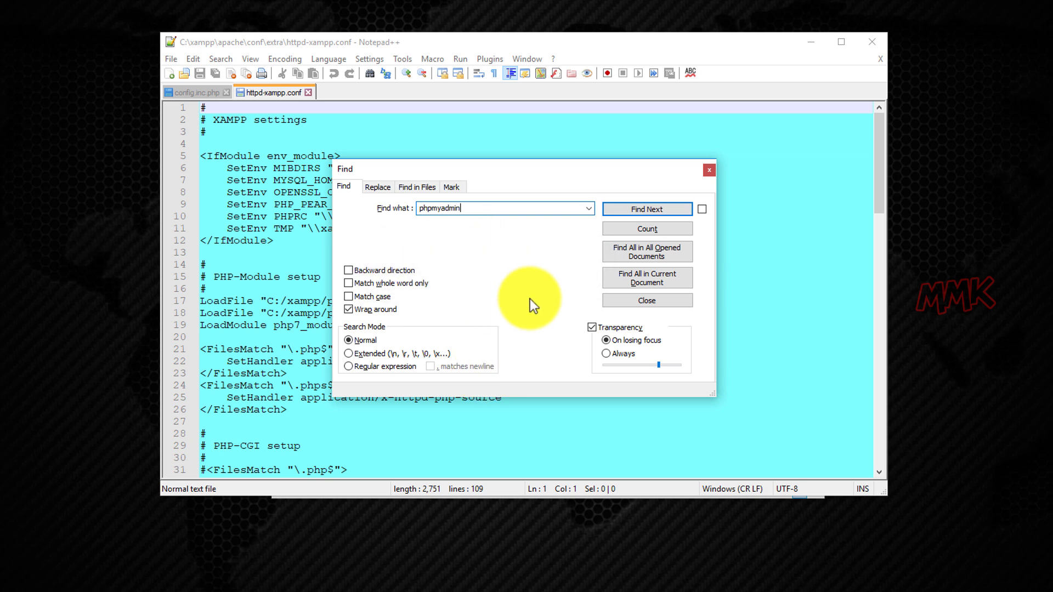
{"action": "left_click", "coordinate": [639, 210]}
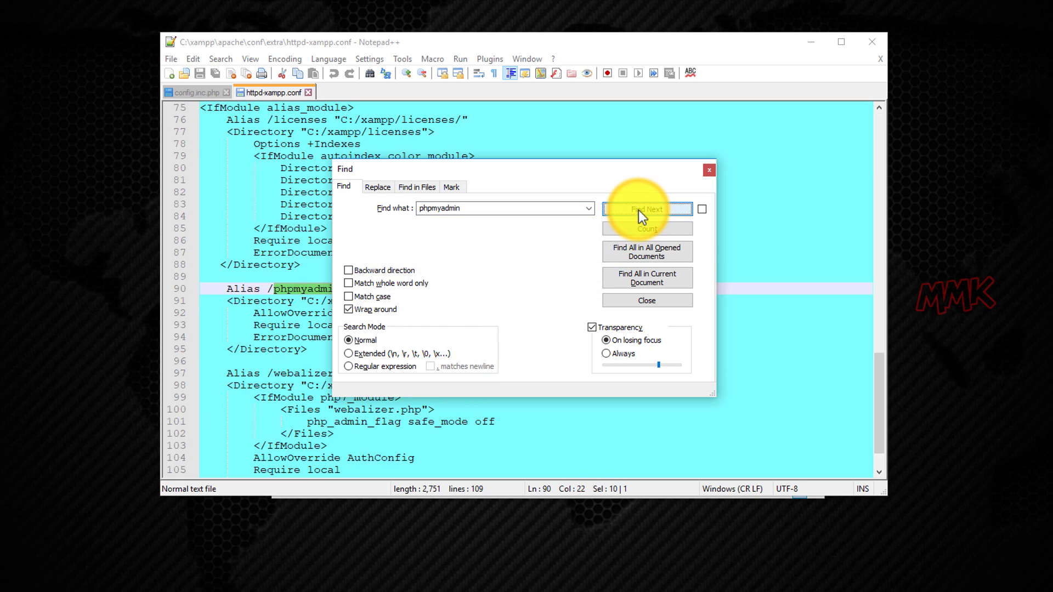
{"action": "left_click", "coordinate": [709, 171]}
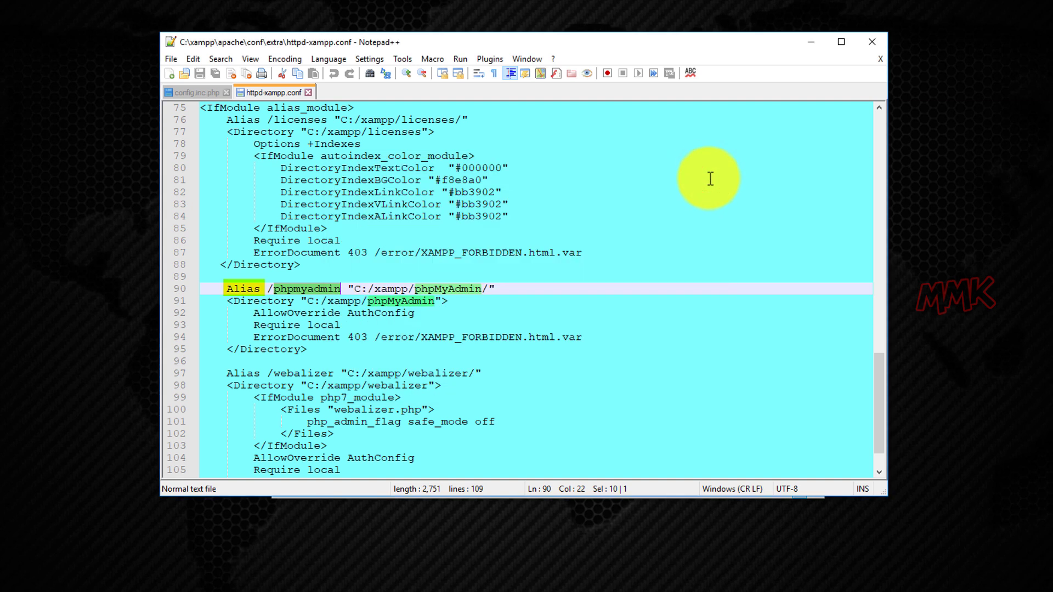
{"action": "left_click_drag", "start_coordinate": [273, 289], "coordinate": [342, 289]}
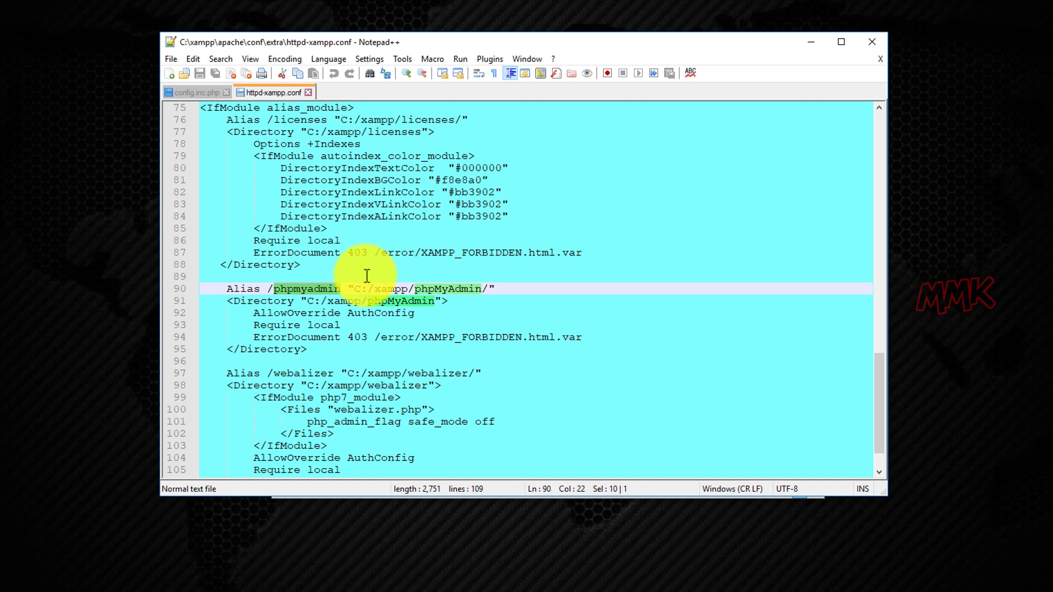
{"action": "type", "text": "mmk"}
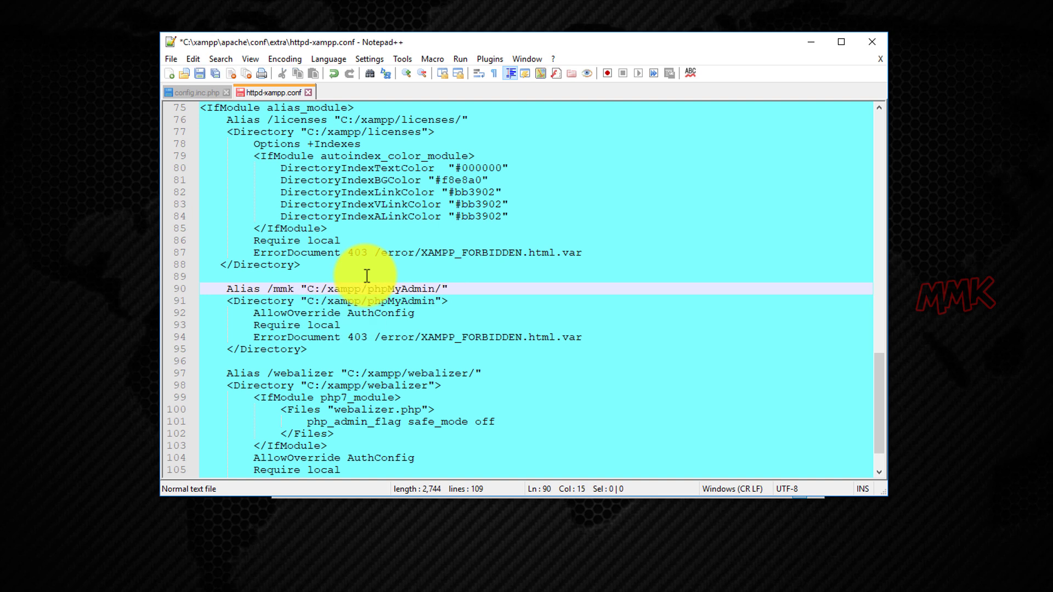
{"action": "type", "text": "php"}
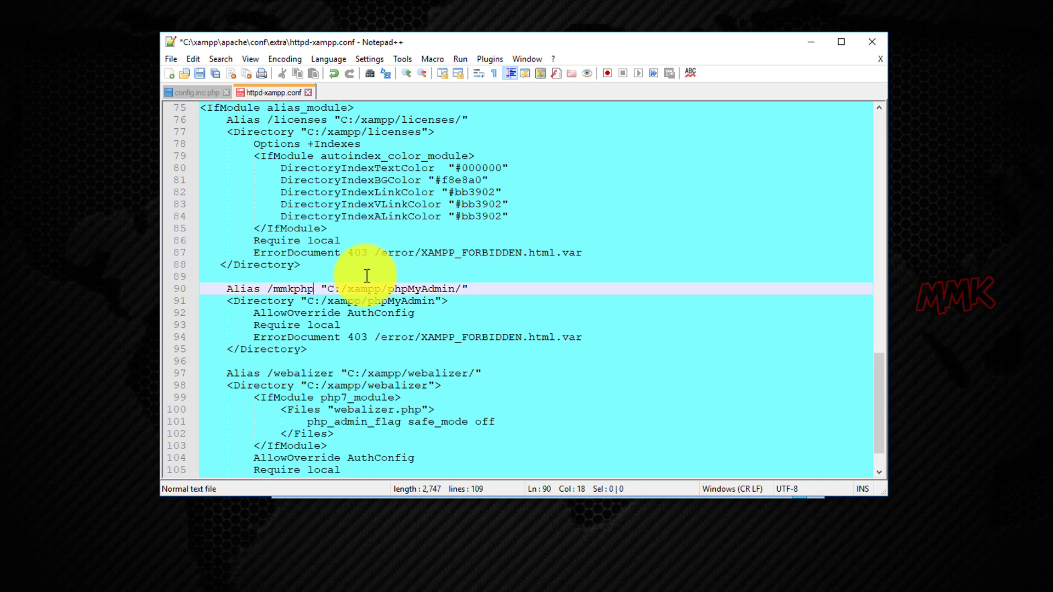
{"action": "left_click", "coordinate": [197, 70]}
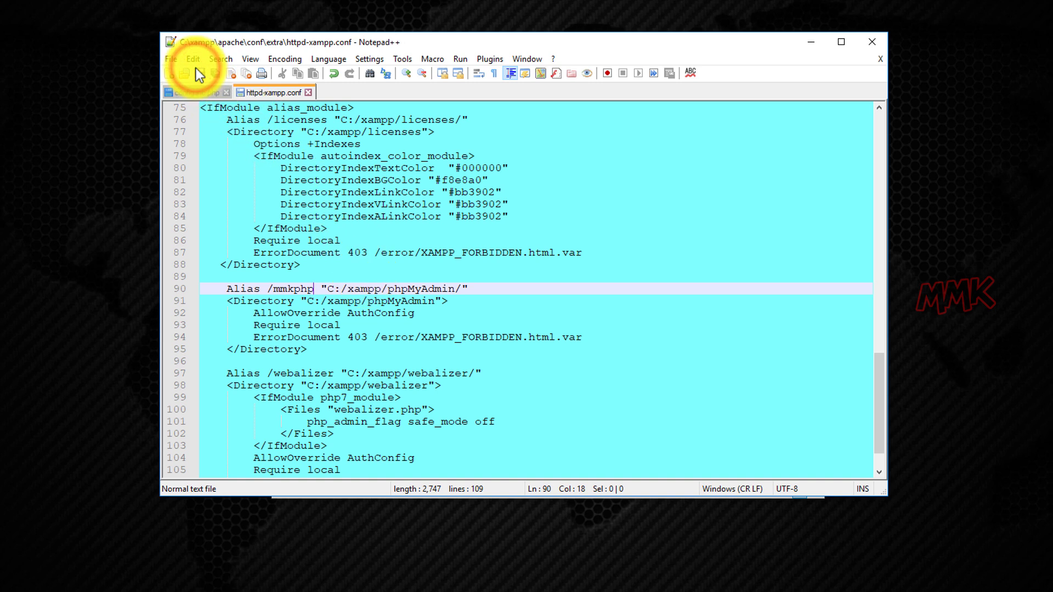
Stop and restart Apache and MySQL in XAMPP Control Panel, then minimise it.
{"action": "left_click", "coordinate": [336, 581]}
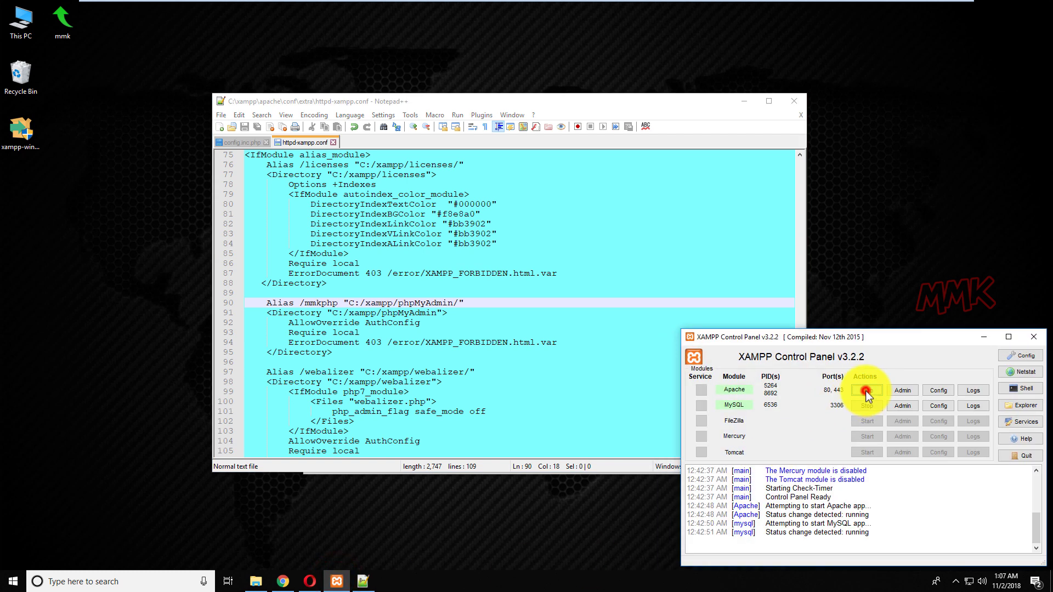
{"action": "left_click", "coordinate": [867, 391]}
{"action": "left_click", "coordinate": [868, 406]}
{"action": "left_click", "coordinate": [865, 392]}
{"action": "left_click", "coordinate": [870, 407]}
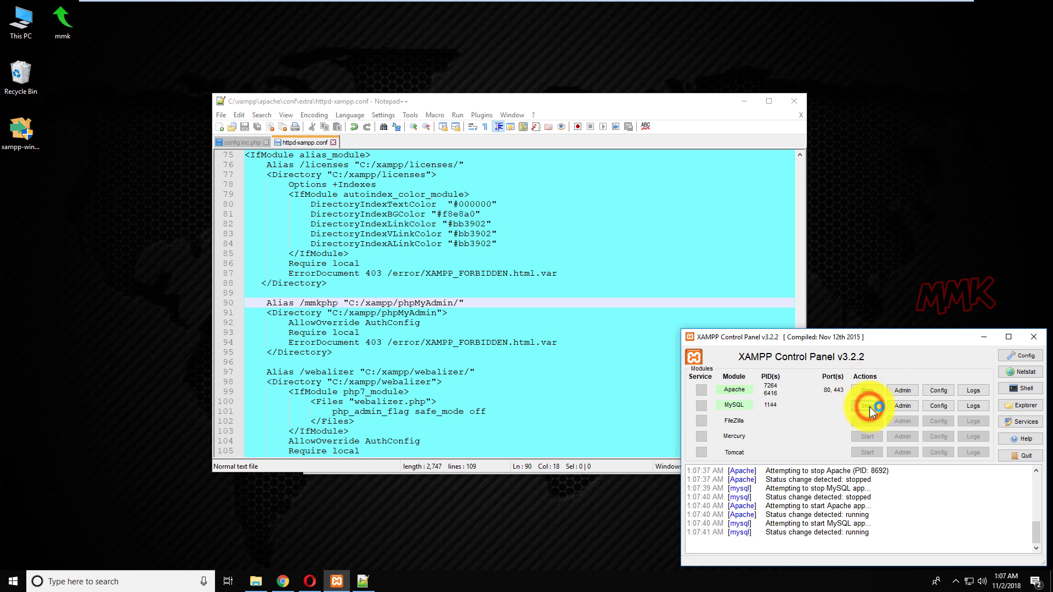
{"action": "left_click", "coordinate": [986, 339]}
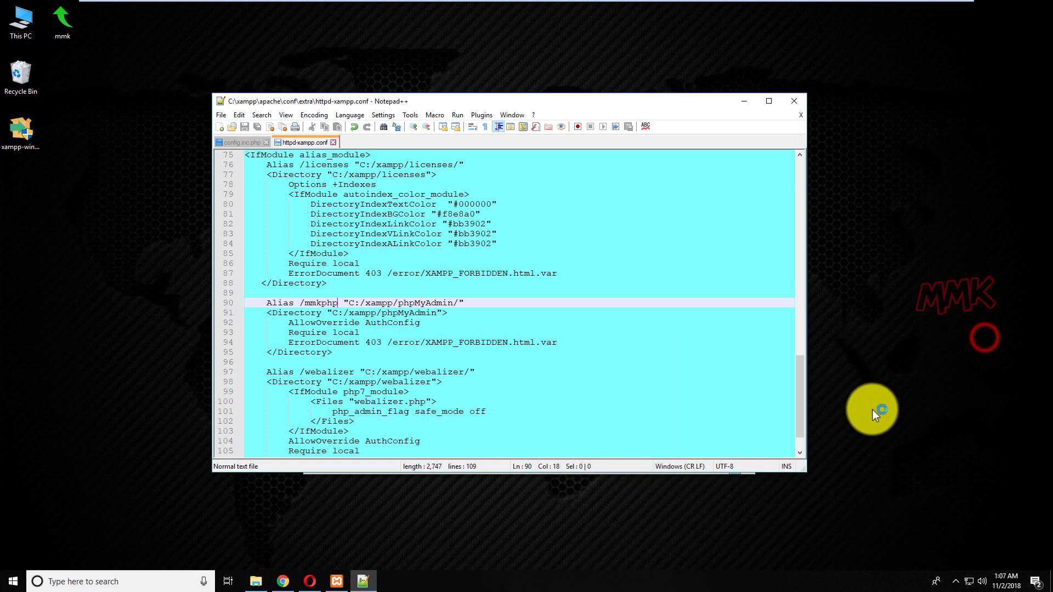
Reload localhost/phpmyadmin in Chrome to confirm the old alias now gives a 404.
{"action": "left_click", "coordinate": [284, 581]}
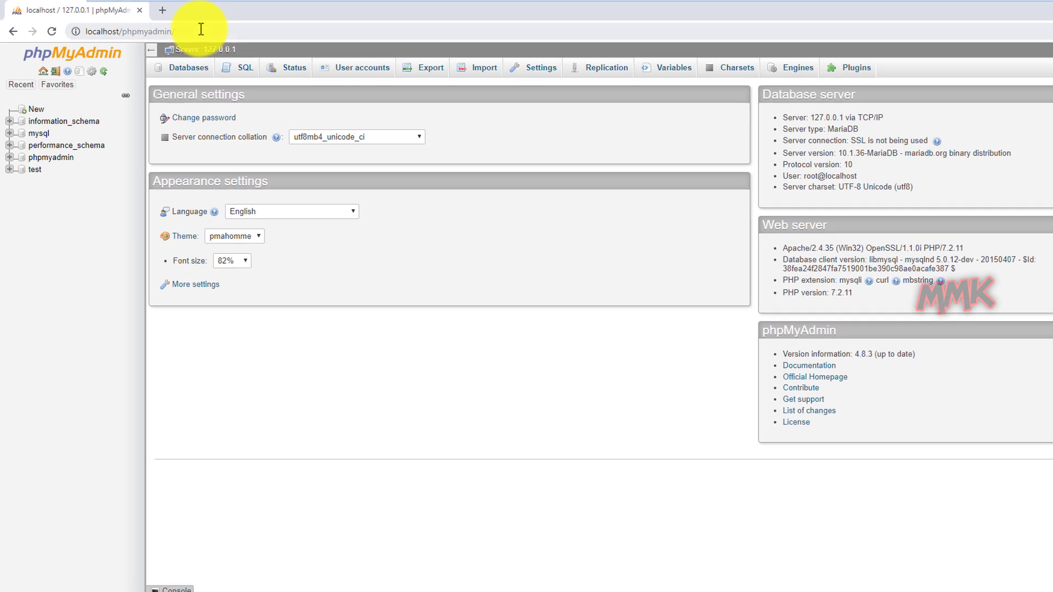
{"action": "left_click", "coordinate": [176, 26]}
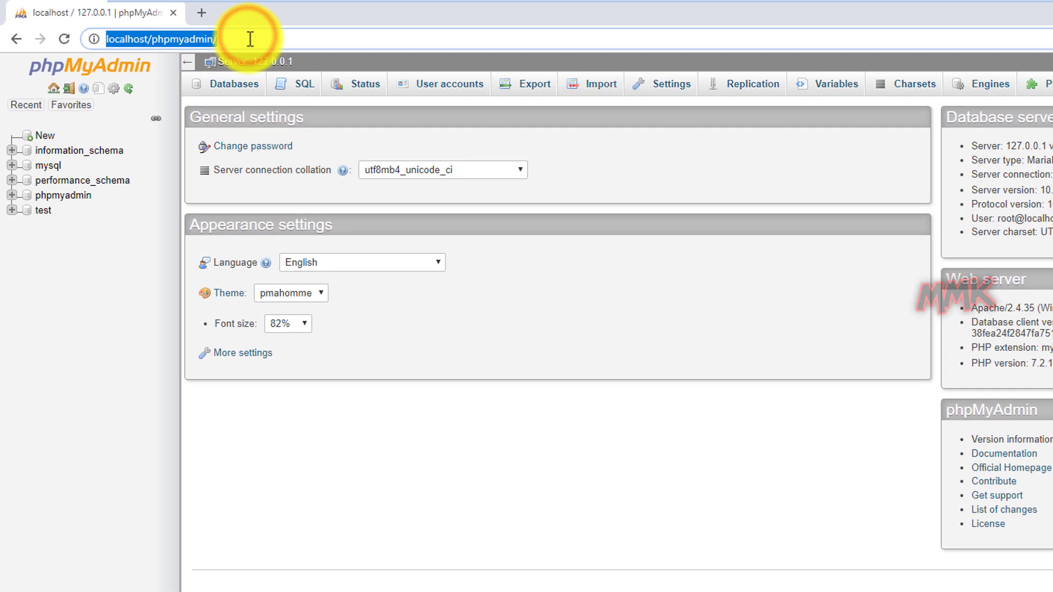
{"action": "key", "text": "Return"}
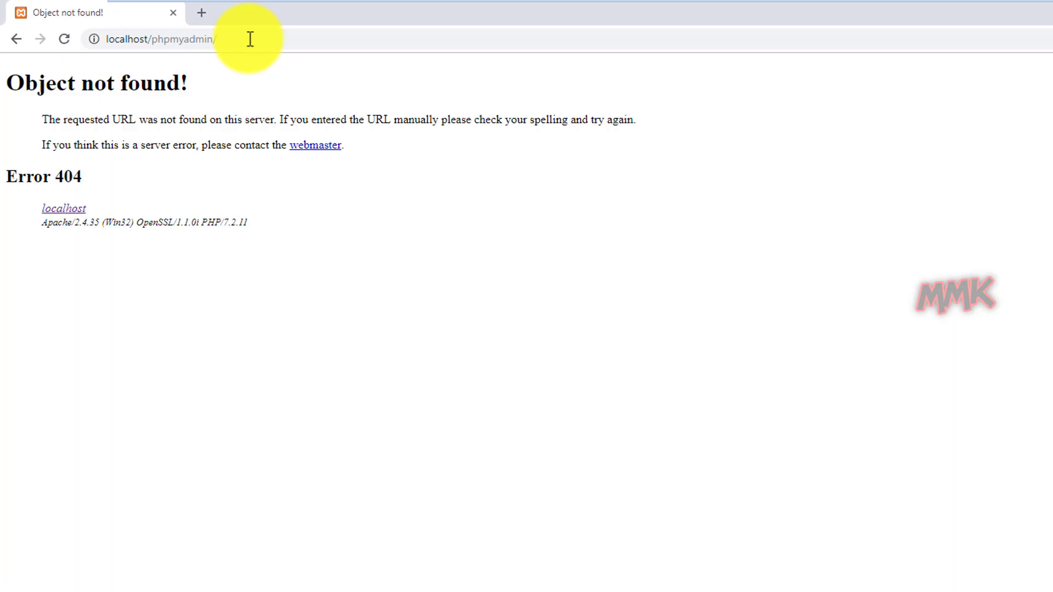
Open localhost/mmkphp, log in to phpMyAdmin, and minimise Chrome.
{"action": "left_click_drag", "start_coordinate": [250, 39], "coordinate": [154, 39]}
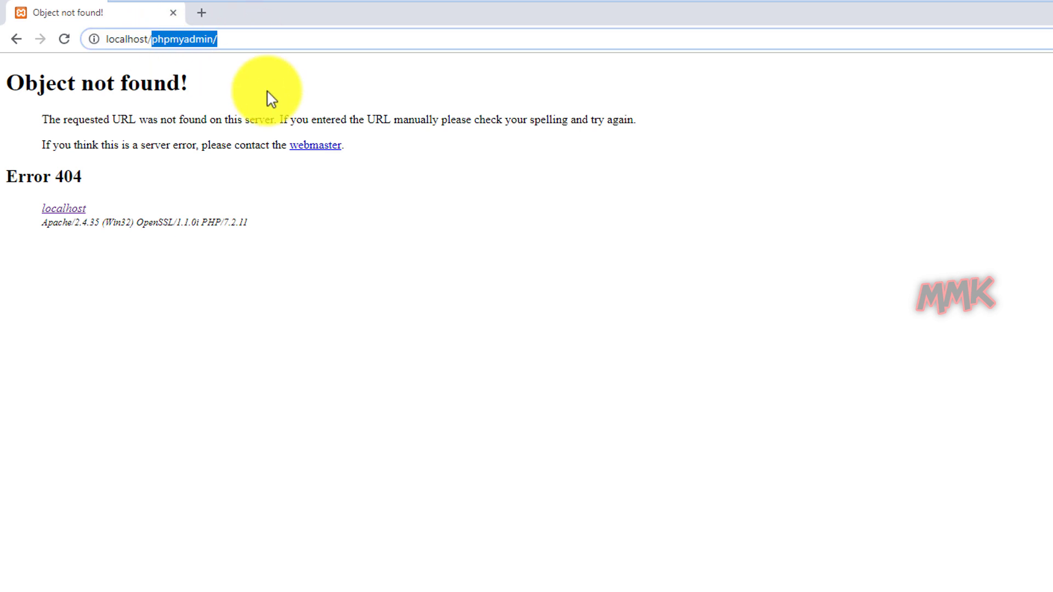
{"action": "type", "text": "mm"}
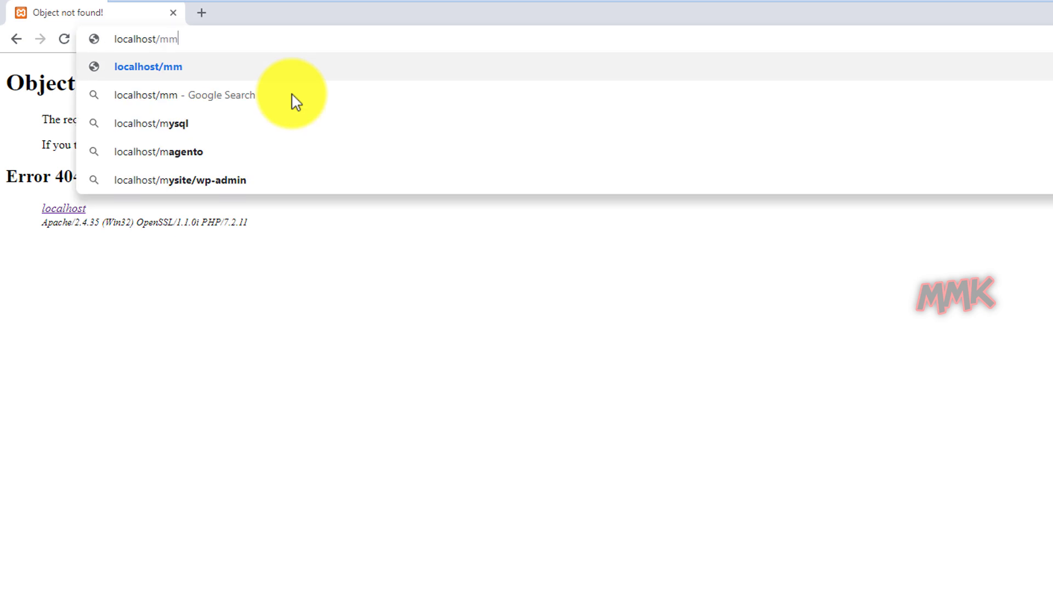
{"action": "type", "text": "kphp"}
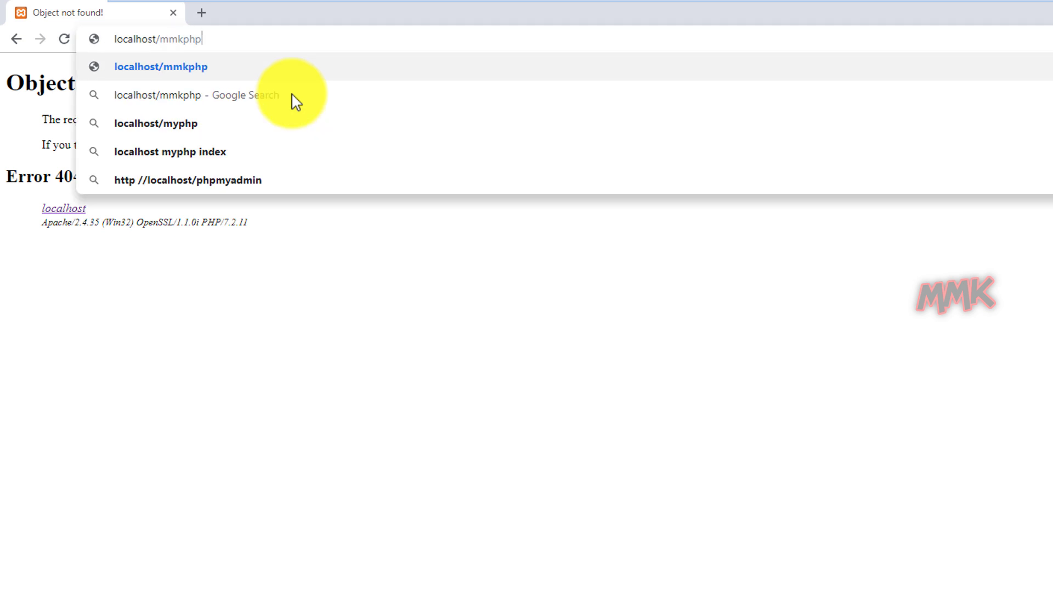
{"action": "key", "text": "Return"}
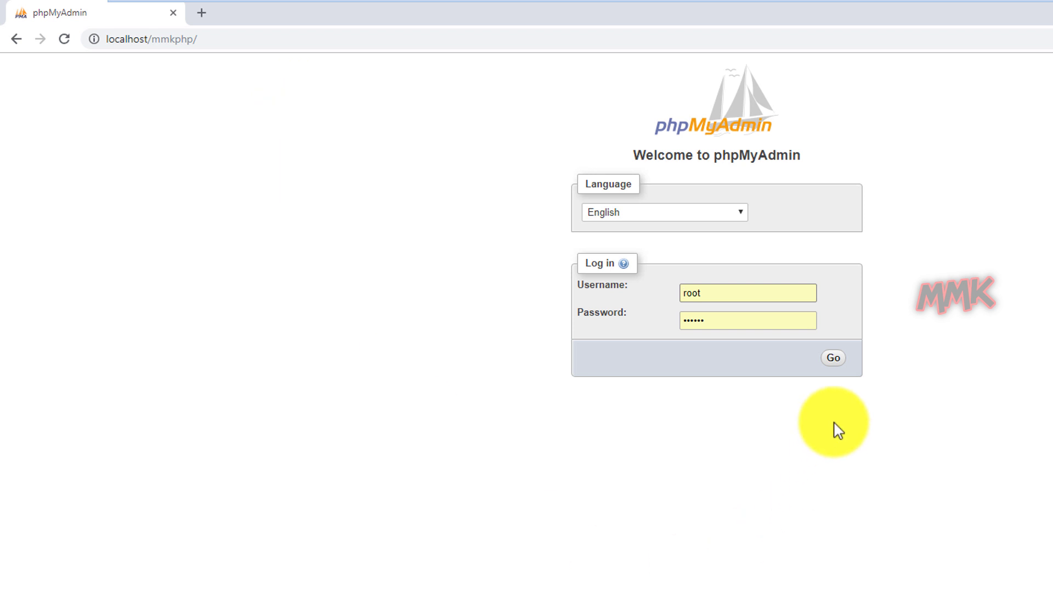
{"action": "left_click", "coordinate": [837, 362]}
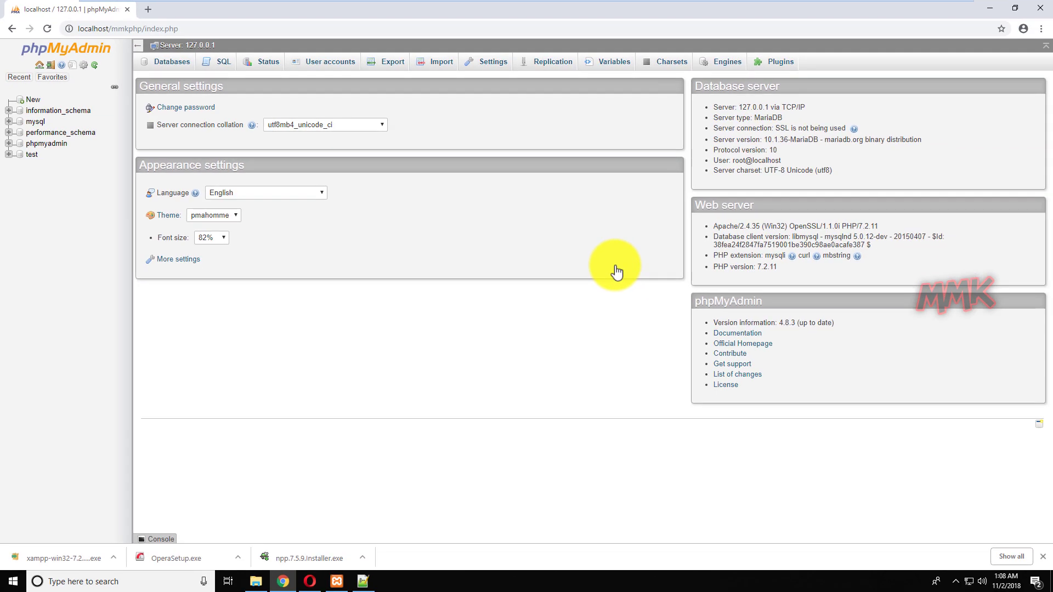
{"action": "left_click", "coordinate": [982, 8]}
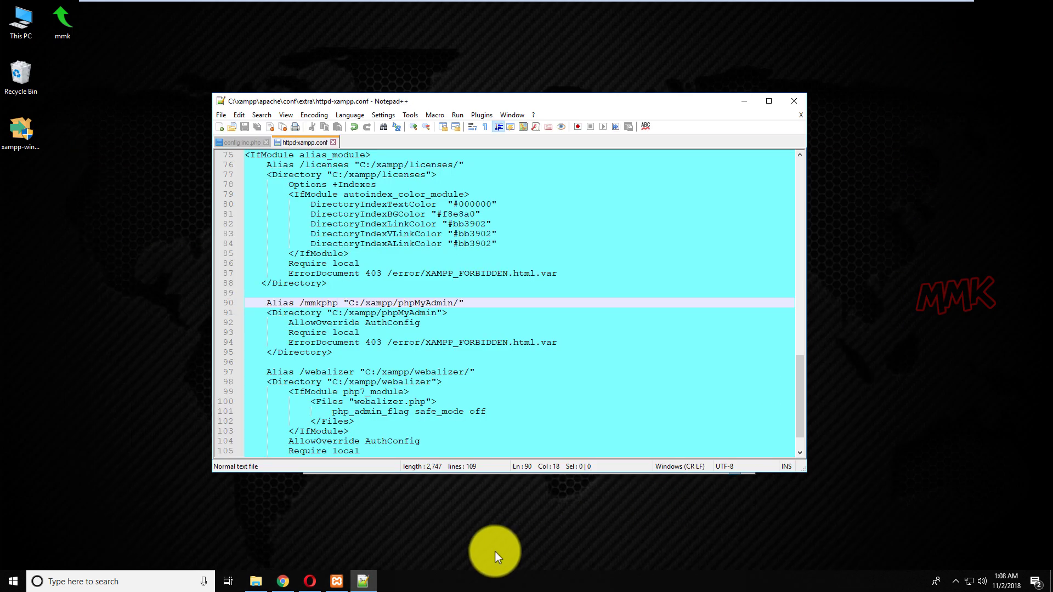
Exit VMware full-screen mode and switch to Opera on the host machine.
{"action": "mouse_move", "coordinate": [233, 2]}
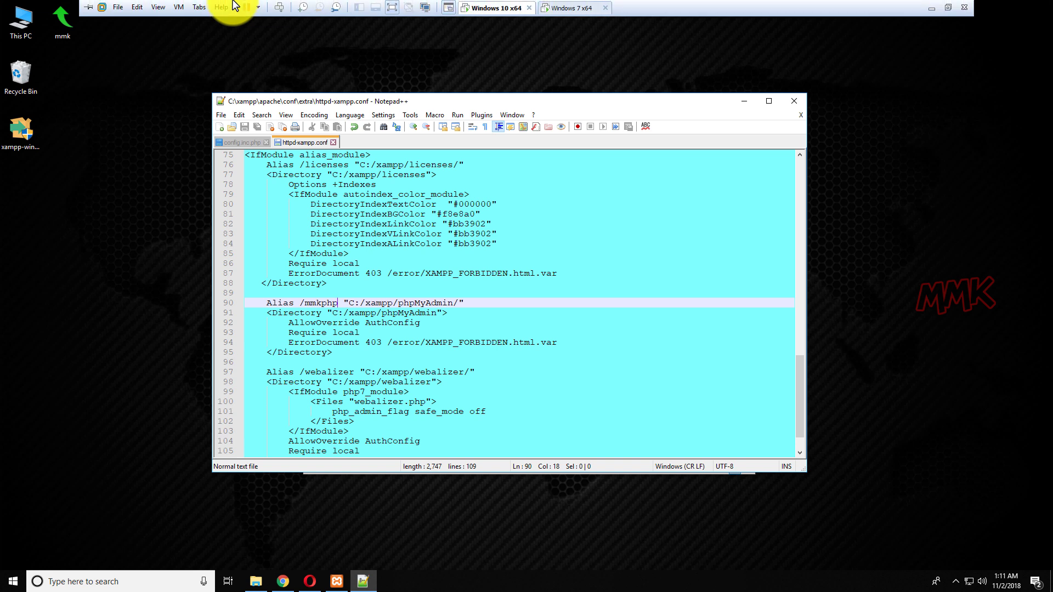
{"action": "left_click", "coordinate": [390, 9]}
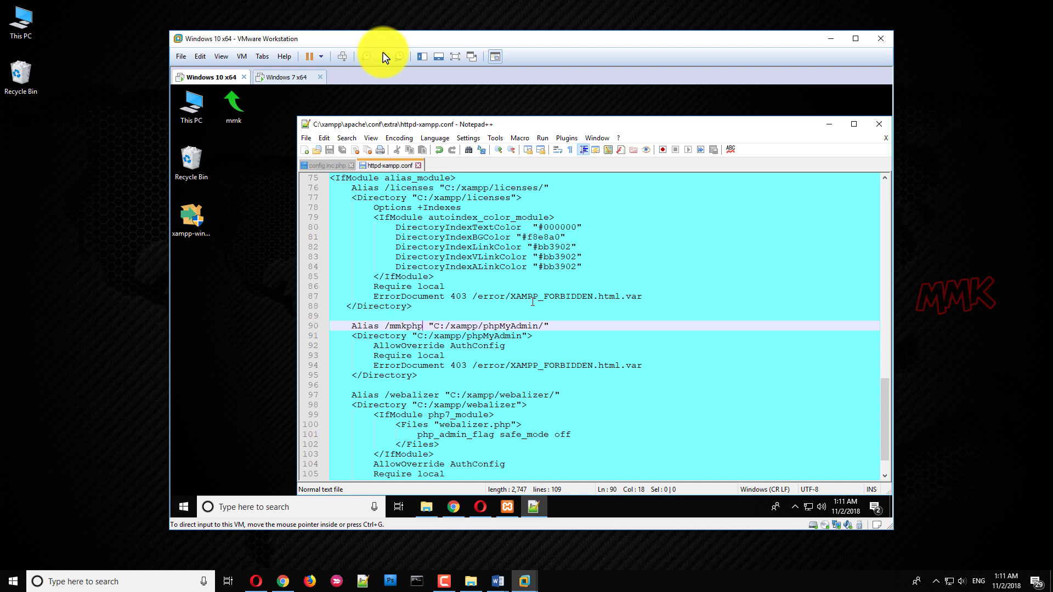
{"action": "left_click", "coordinate": [253, 581]}
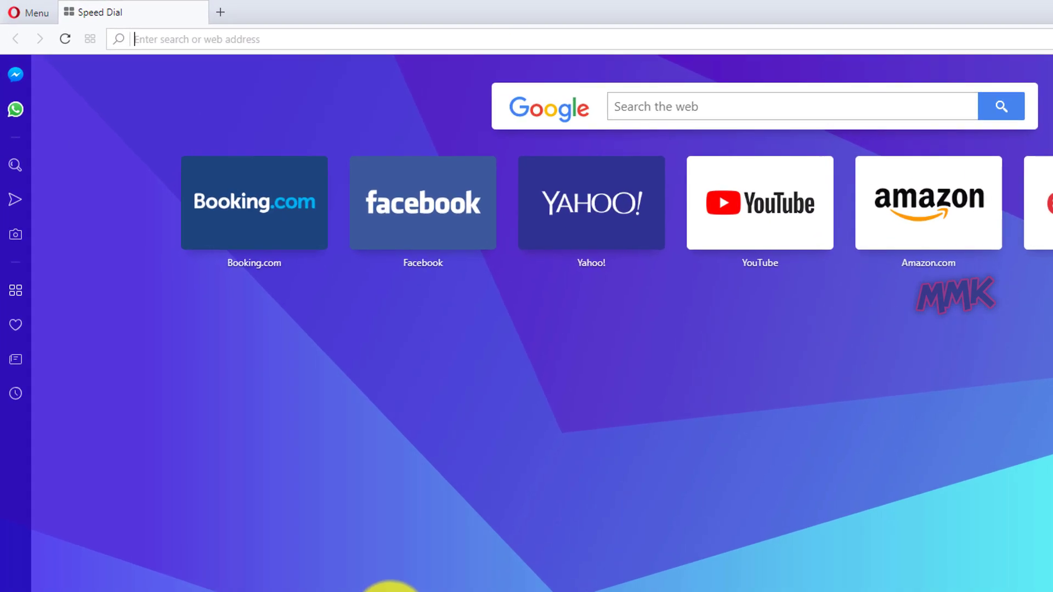
Load 192.168.1.179/mmkphp in Opera, get Access forbidden 403, then return to VMware.
{"action": "type", "text": "1"}
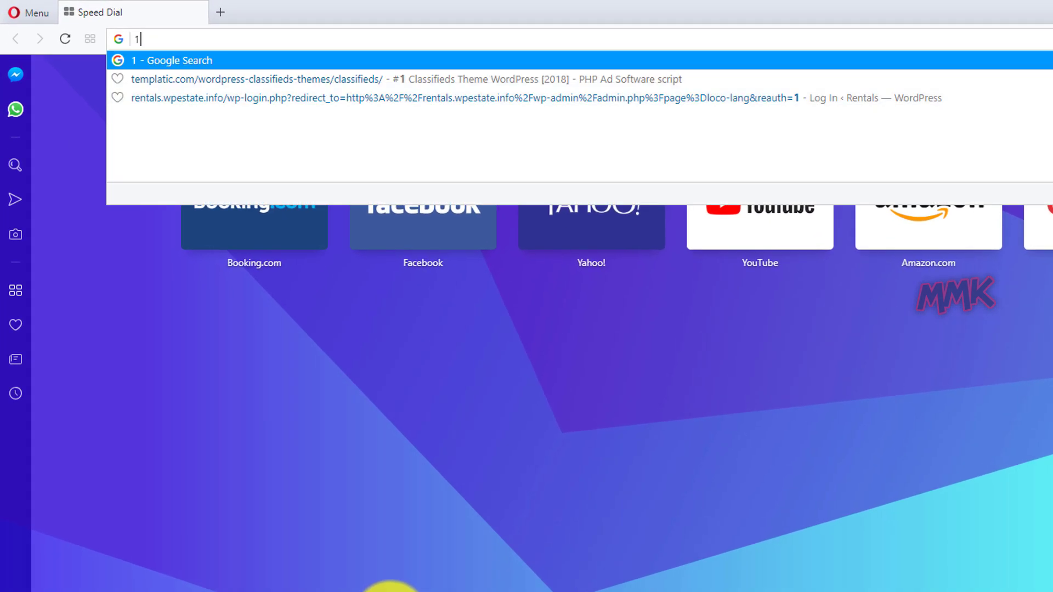
{"action": "type", "text": "92."}
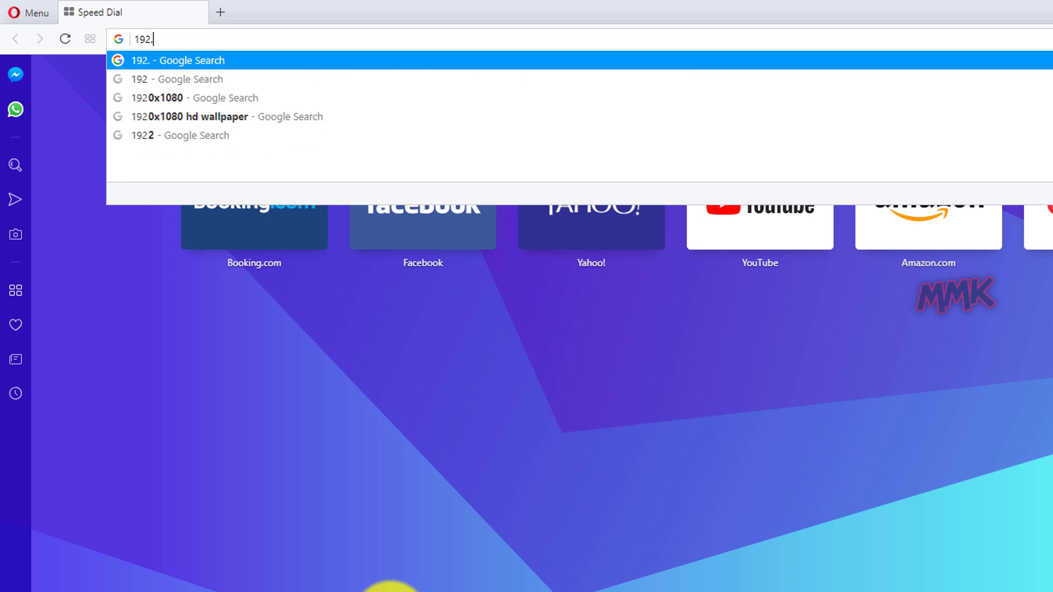
{"action": "type", "text": "168.1"}
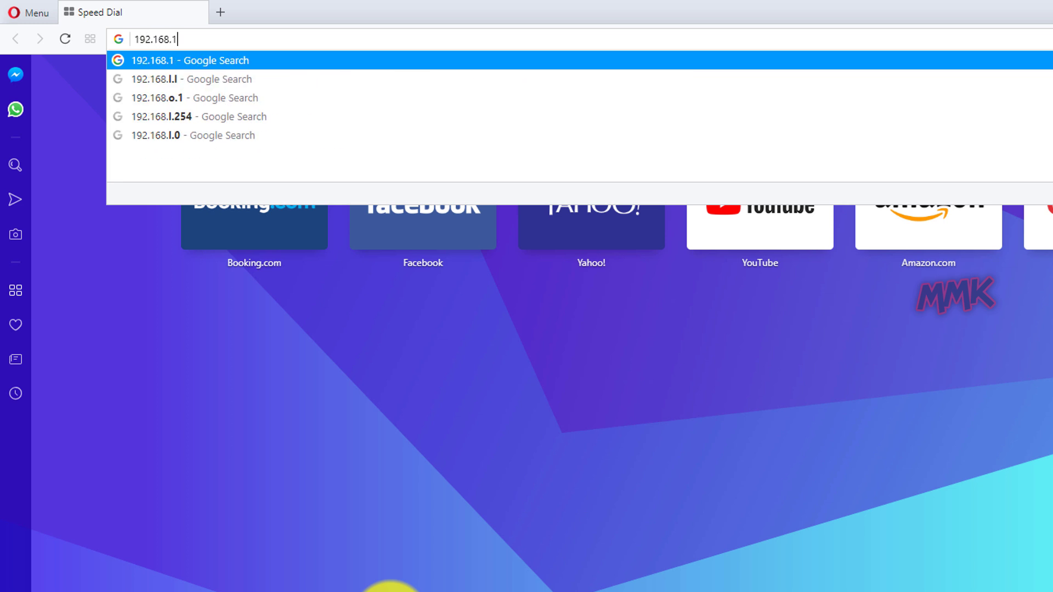
{"action": "type", "text": ".179"}
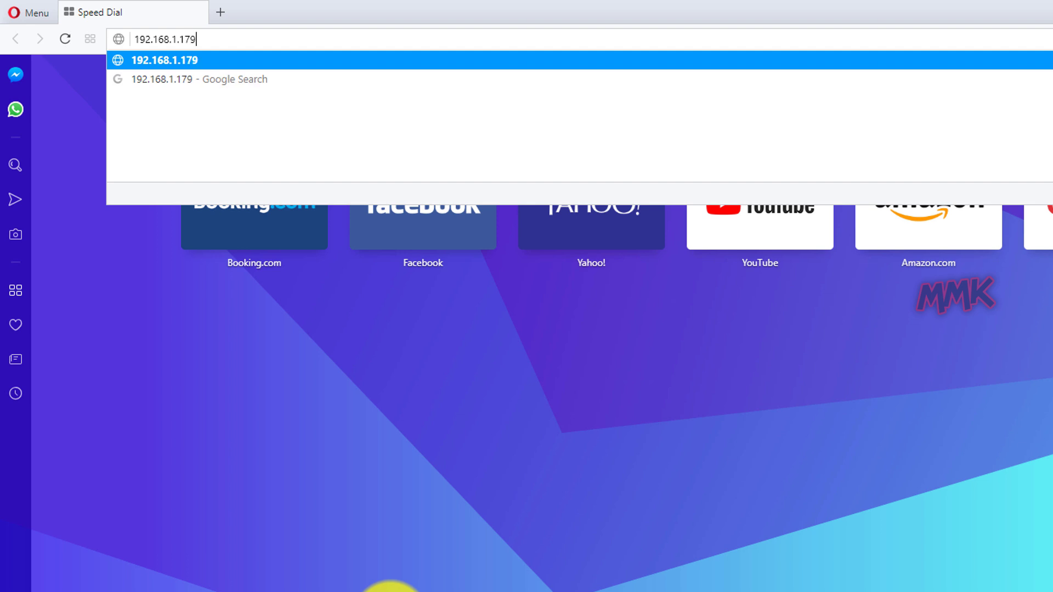
{"action": "key", "text": "Return"}
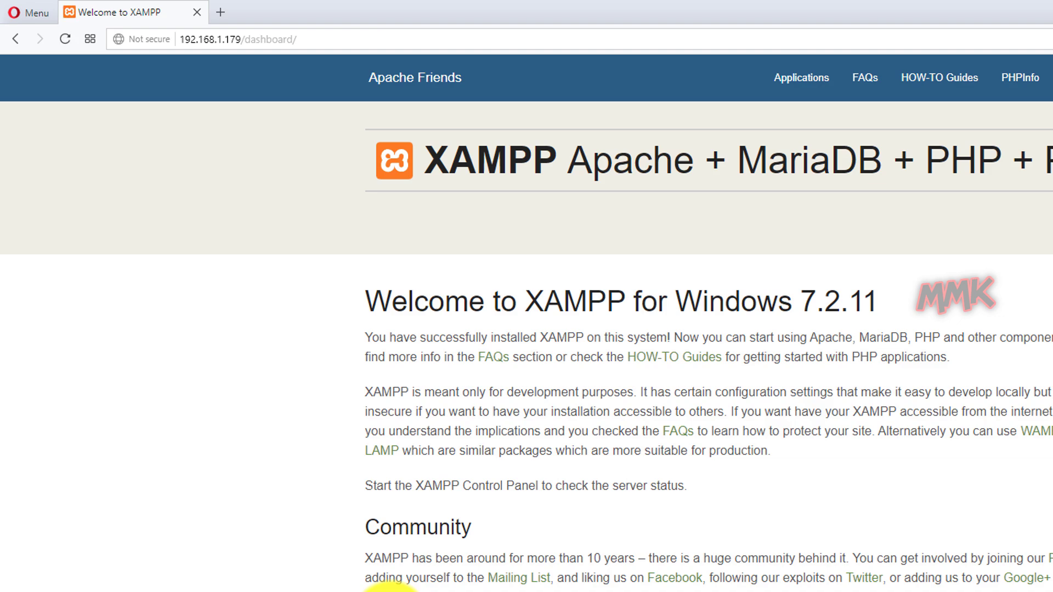
{"action": "left_click", "coordinate": [326, 40]}
{"action": "left_click_drag", "start_coordinate": [296, 40], "coordinate": [245, 38]}
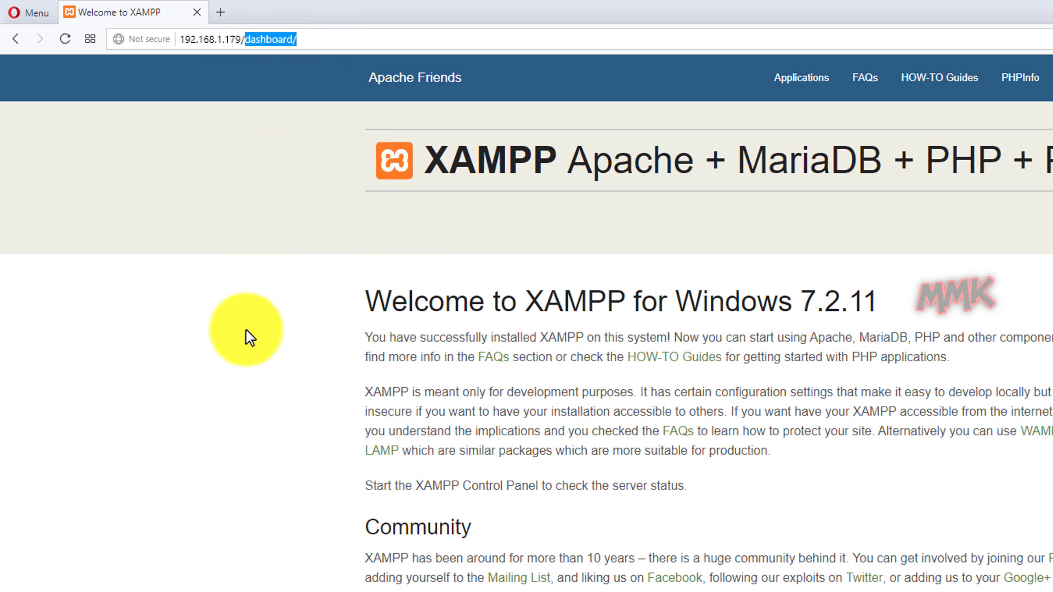
{"action": "type", "text": "mmkphp"}
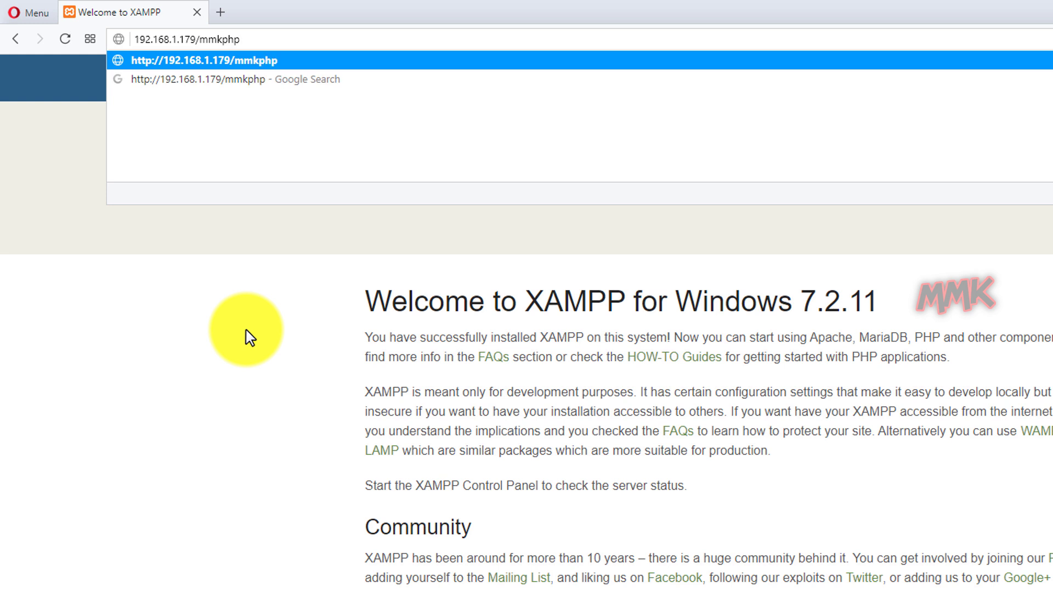
{"action": "key", "text": "Return"}
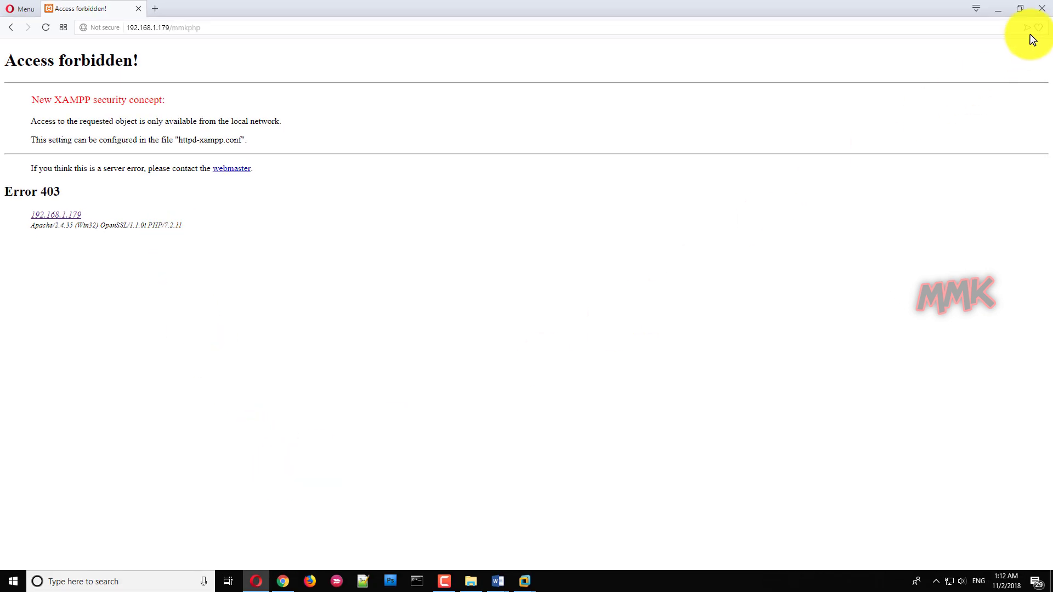
{"action": "left_click", "coordinate": [1000, 10]}
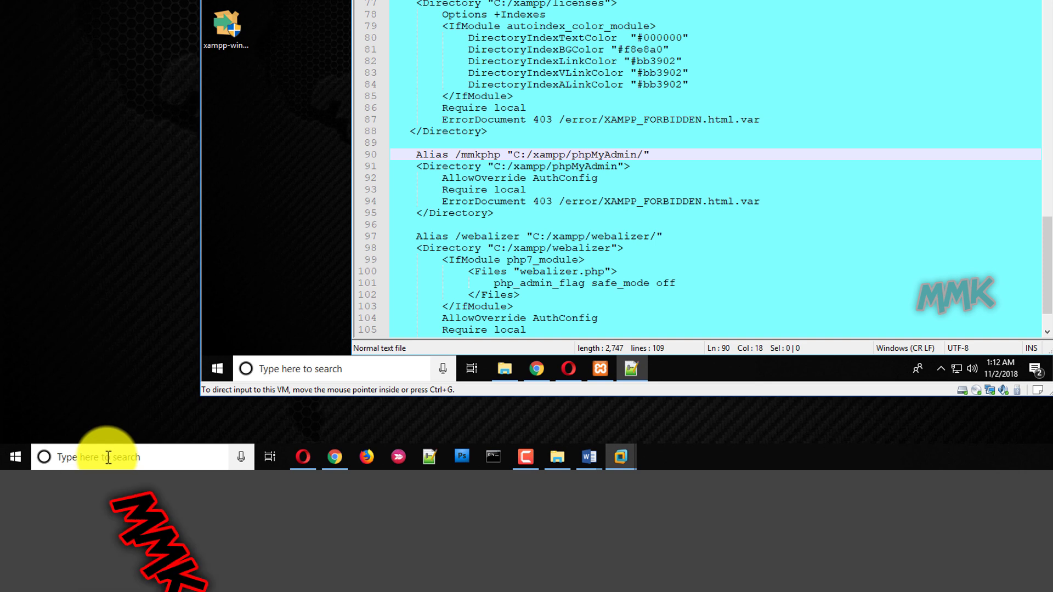
Open Command Prompt and run ipconfig to list the network addresses.
{"action": "left_click", "coordinate": [105, 490]}
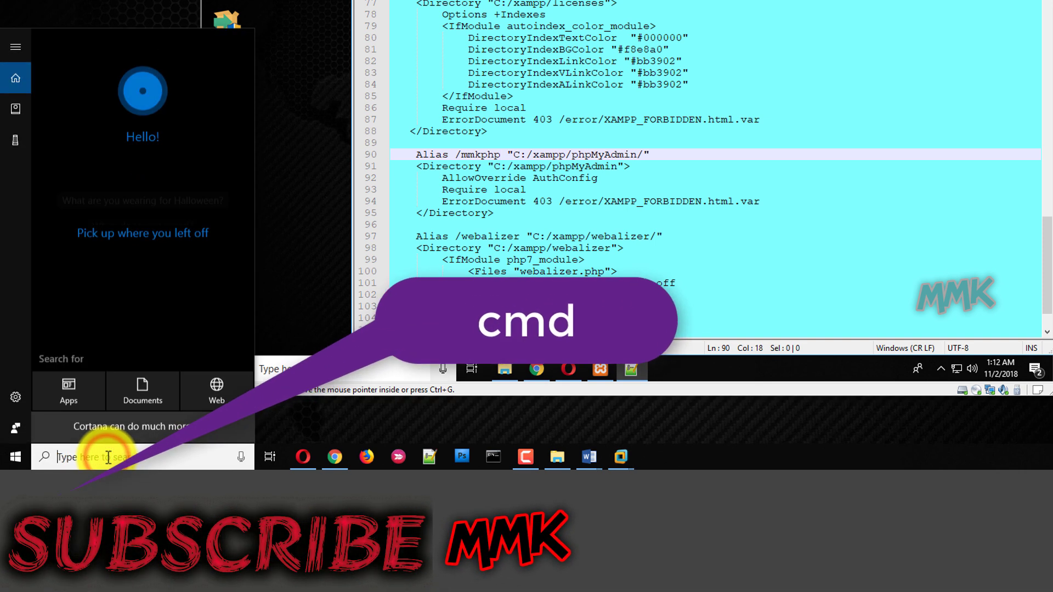
{"action": "type", "text": "cmd"}
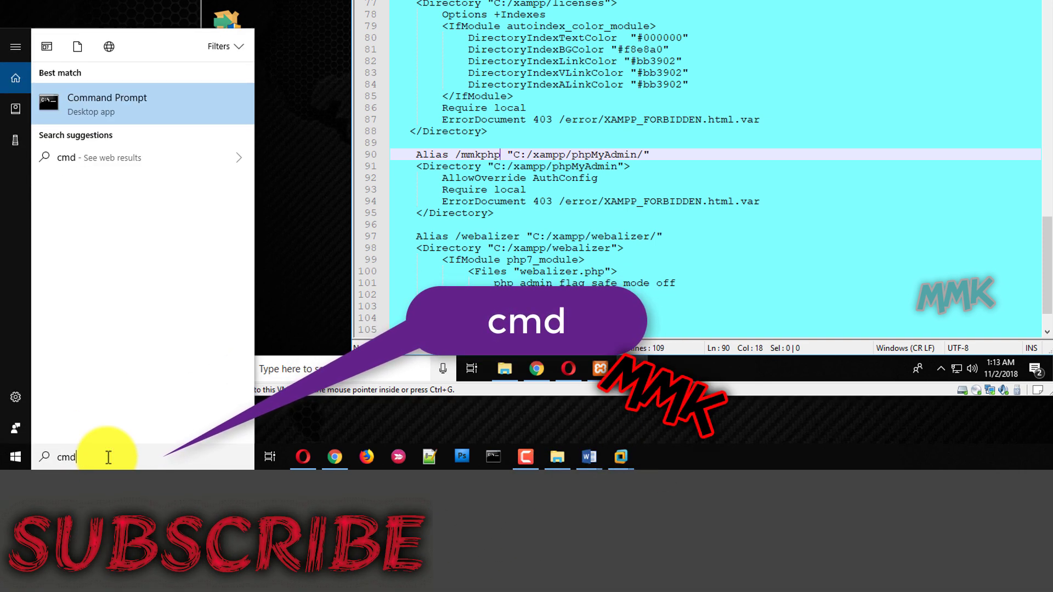
{"action": "key", "text": "Return"}
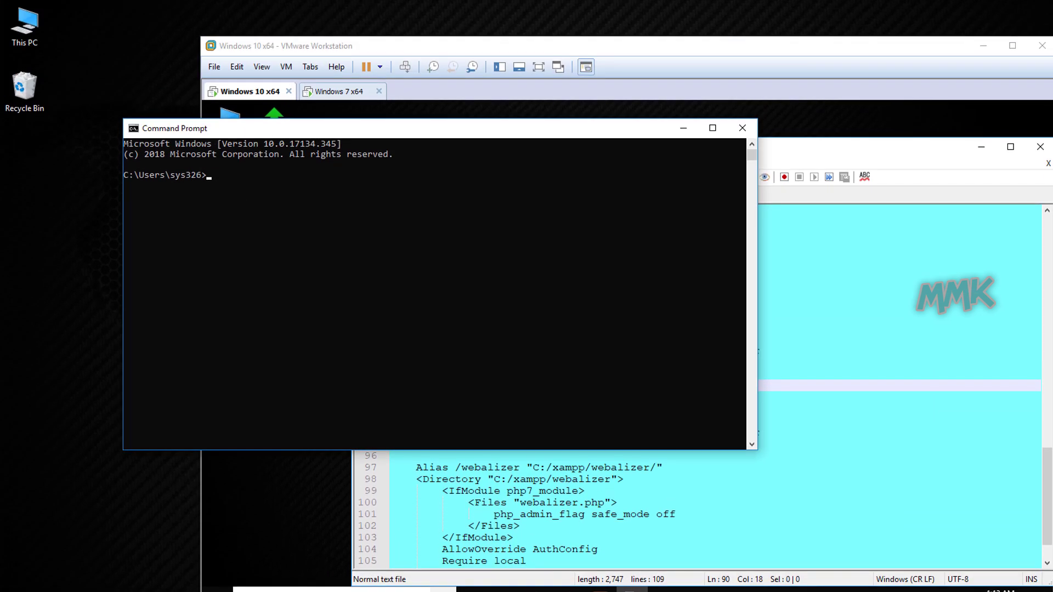
{"action": "type", "text": "ipconfig"}
{"action": "key", "text": "Return"}
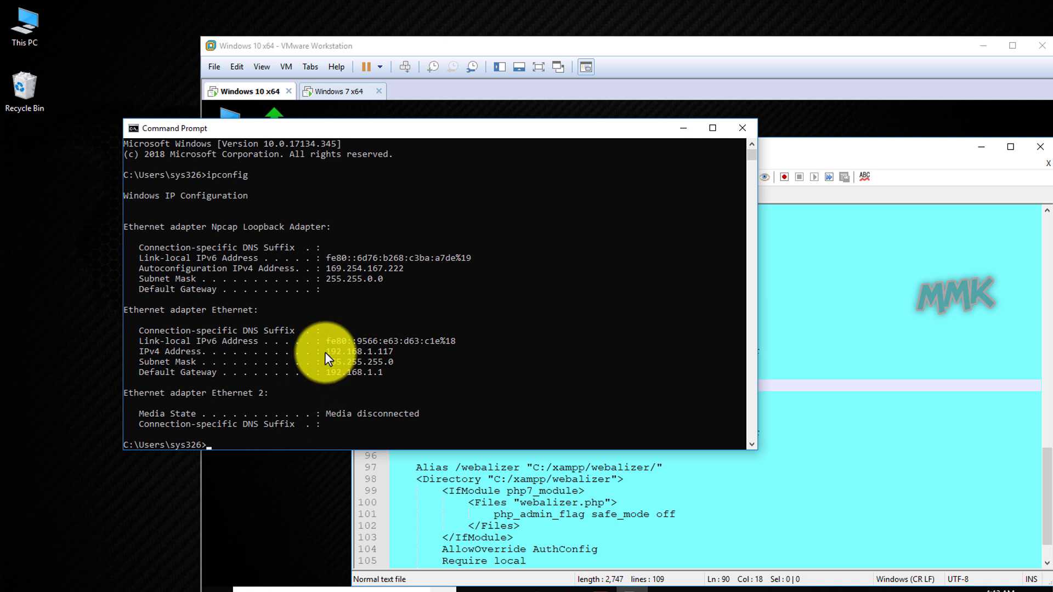
Copy the IPv4 address 192.168.1.117 and close Command Prompt.
{"action": "left_click_drag", "start_coordinate": [327, 353], "coordinate": [388, 356]}
{"action": "key", "text": "Return"}
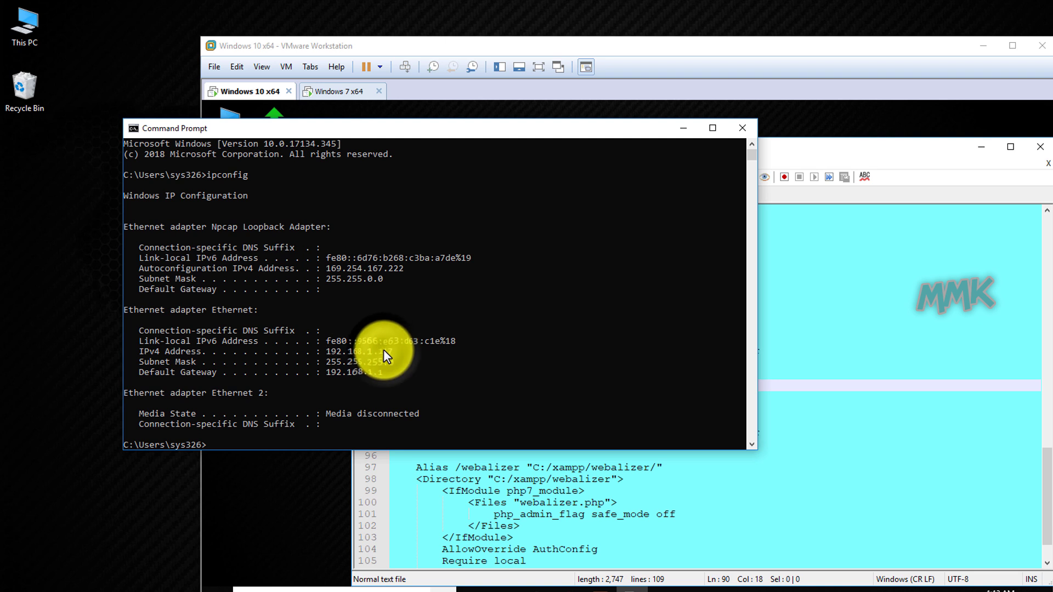
{"action": "left_click", "coordinate": [740, 129]}
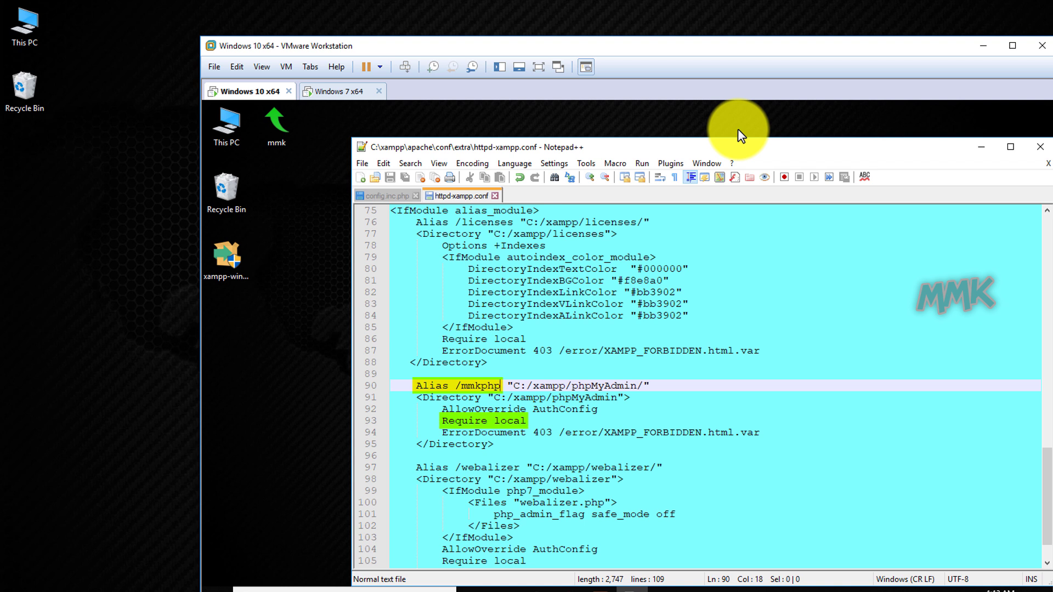
Add 'Require ip 192.168.1.117' as line 94 below Require local and save httpd-xampp.conf.
{"action": "left_click", "coordinate": [531, 421]}
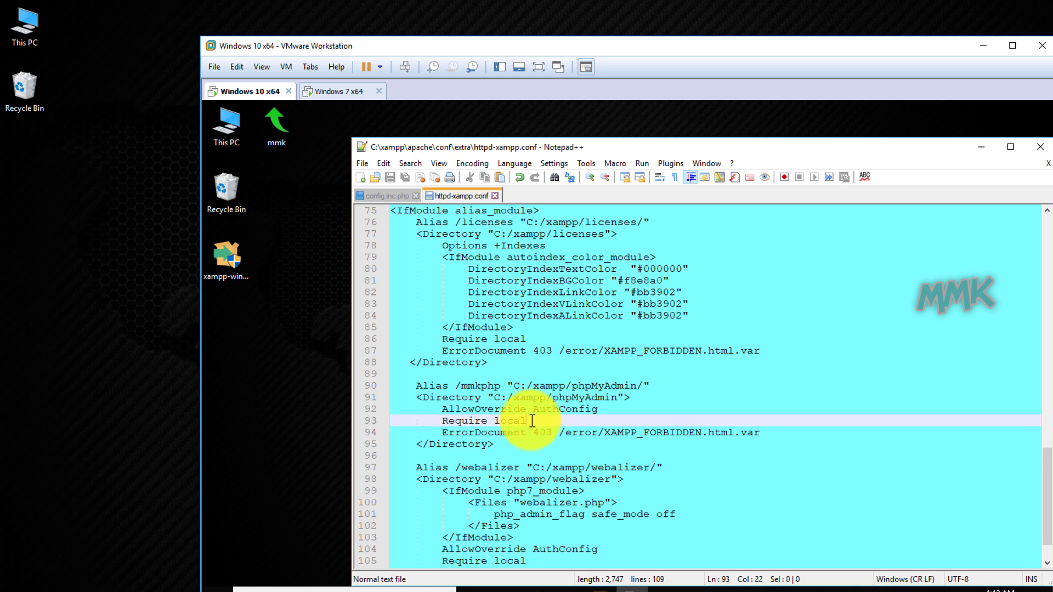
{"action": "key", "text": "Return"}
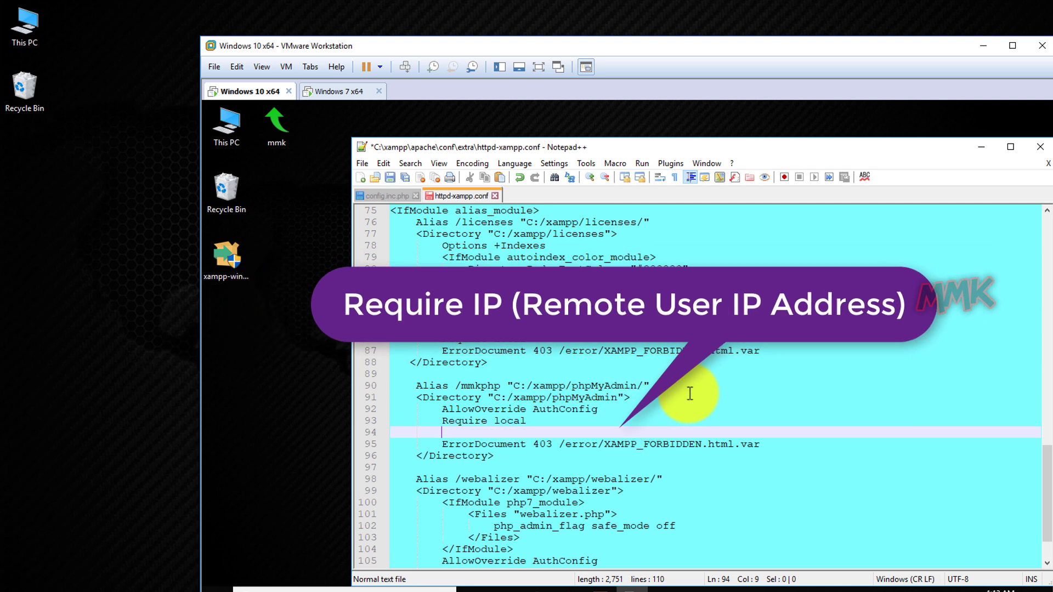
{"action": "type", "text": "Re"}
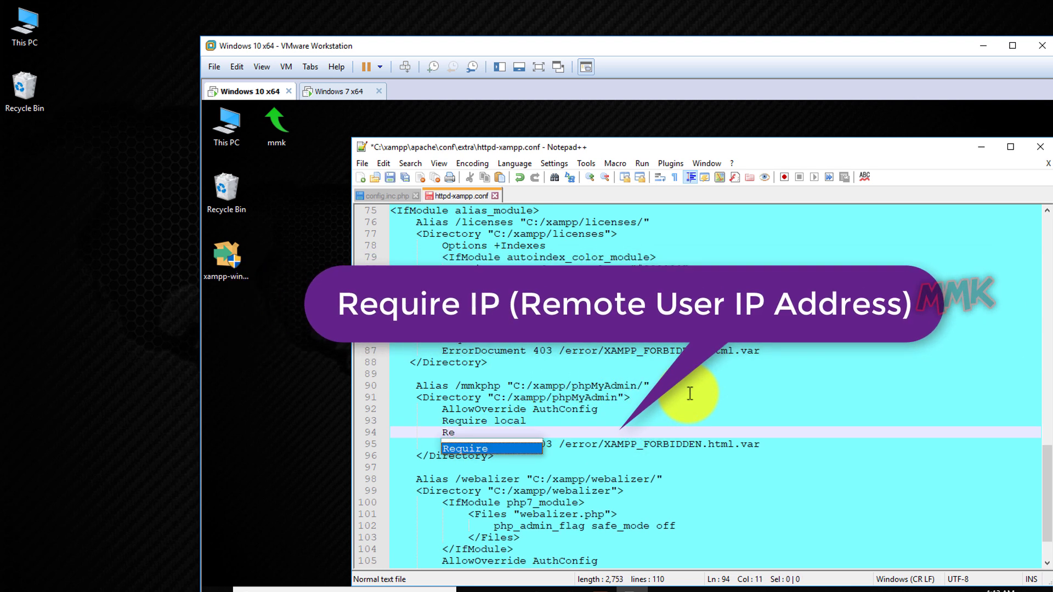
{"action": "key", "text": "Return"}
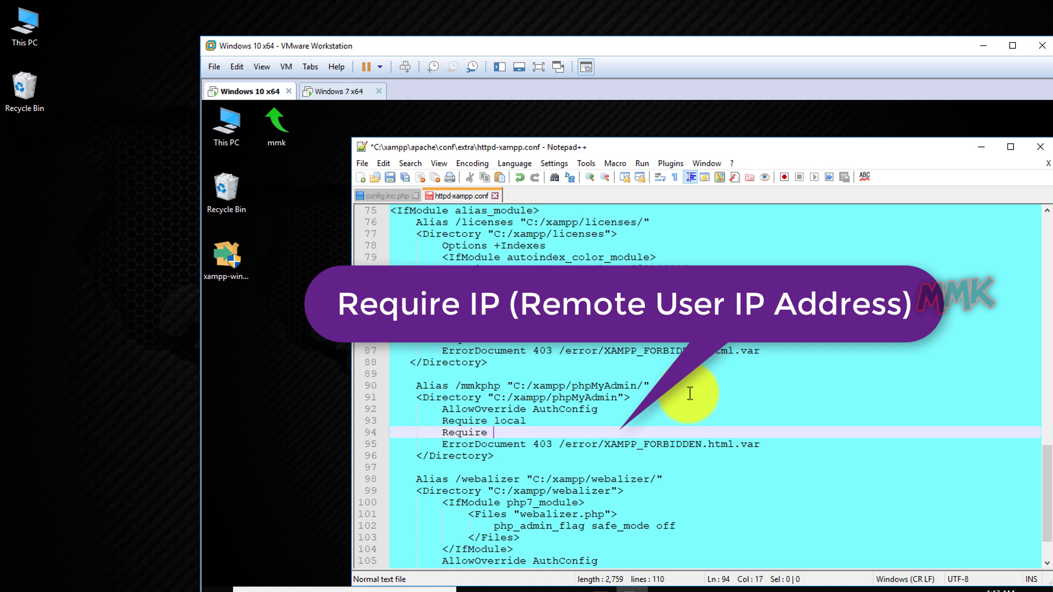
{"action": "type", "text": "ip 192.168.1.117"}
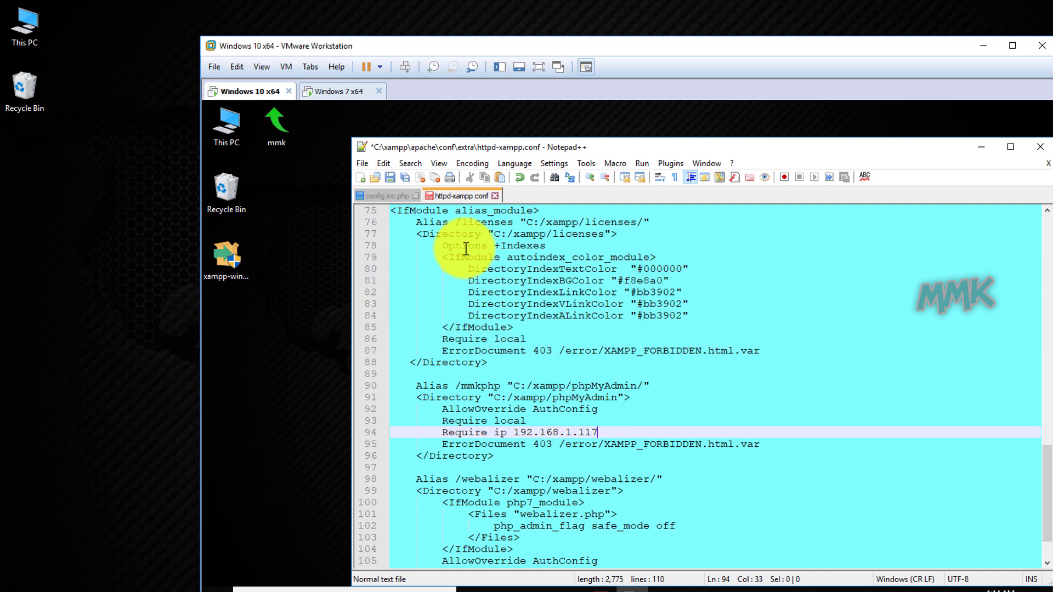
{"action": "left_click", "coordinate": [387, 175]}
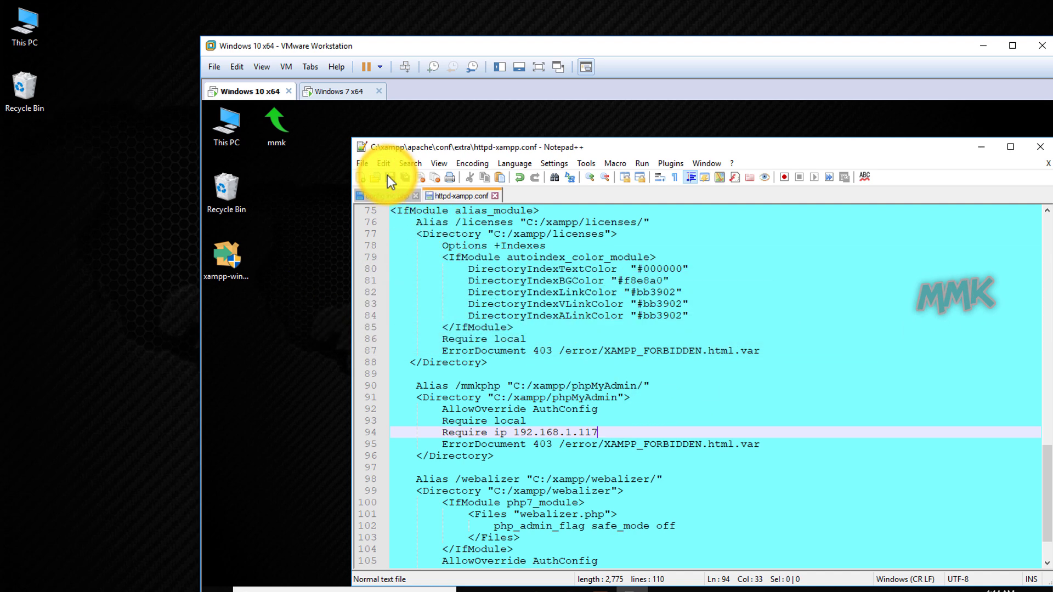
Stop and restart Apache and MySQL to apply the Require ip rule, then minimise XAMPP.
{"action": "left_click", "coordinate": [603, 591]}
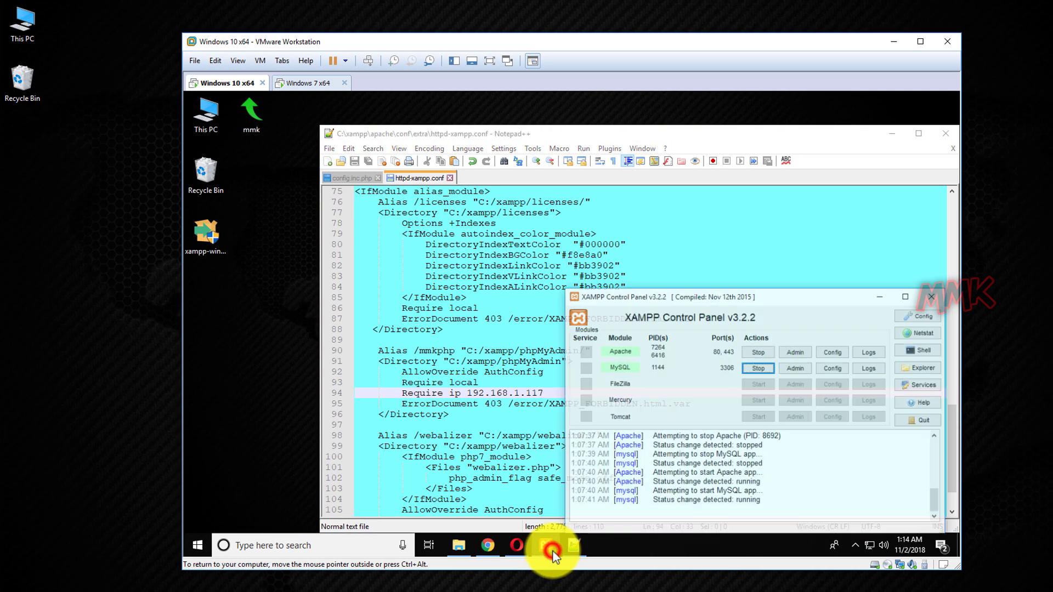
{"action": "left_click", "coordinate": [767, 344]}
{"action": "left_click", "coordinate": [767, 360]}
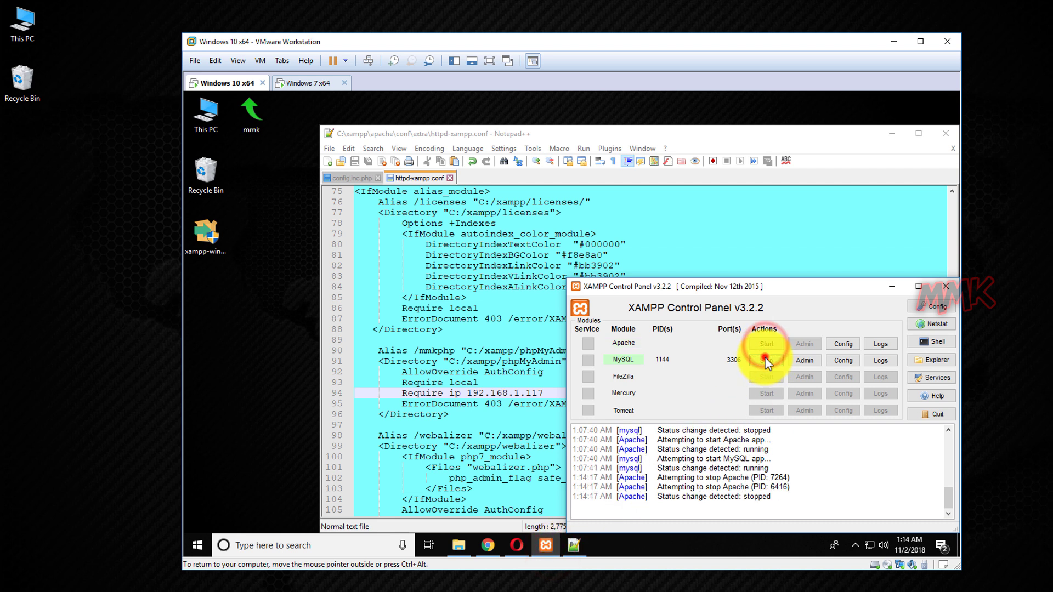
{"action": "left_click", "coordinate": [767, 344]}
{"action": "left_click", "coordinate": [767, 360]}
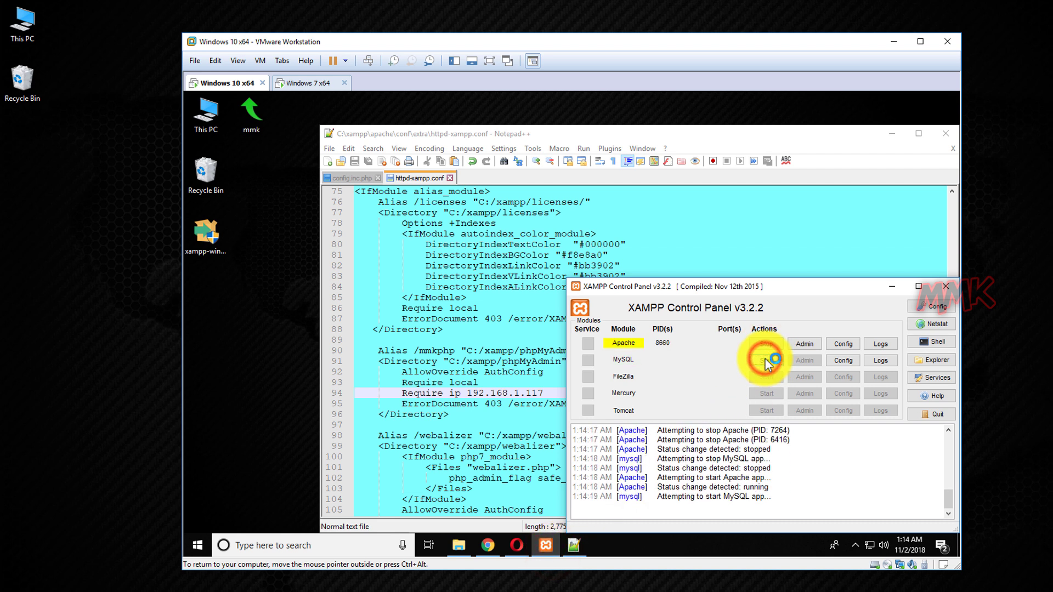
{"action": "left_click", "coordinate": [888, 290]}
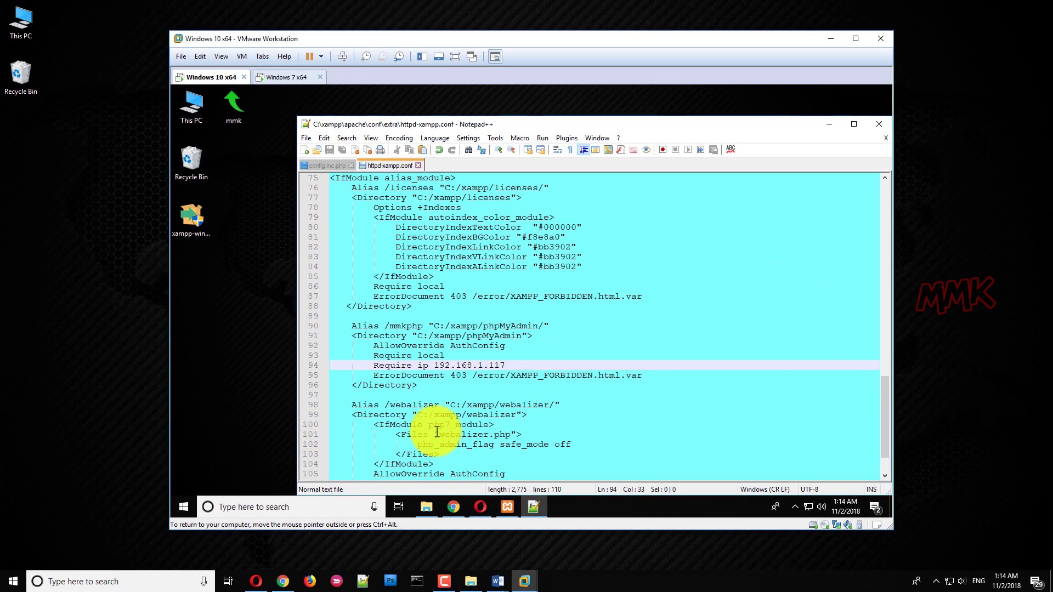
Reload 192.168.1.179/mmkphp in Opera to reach the phpMyAdmin login, then minimize Opera.
{"action": "left_click", "coordinate": [256, 581]}
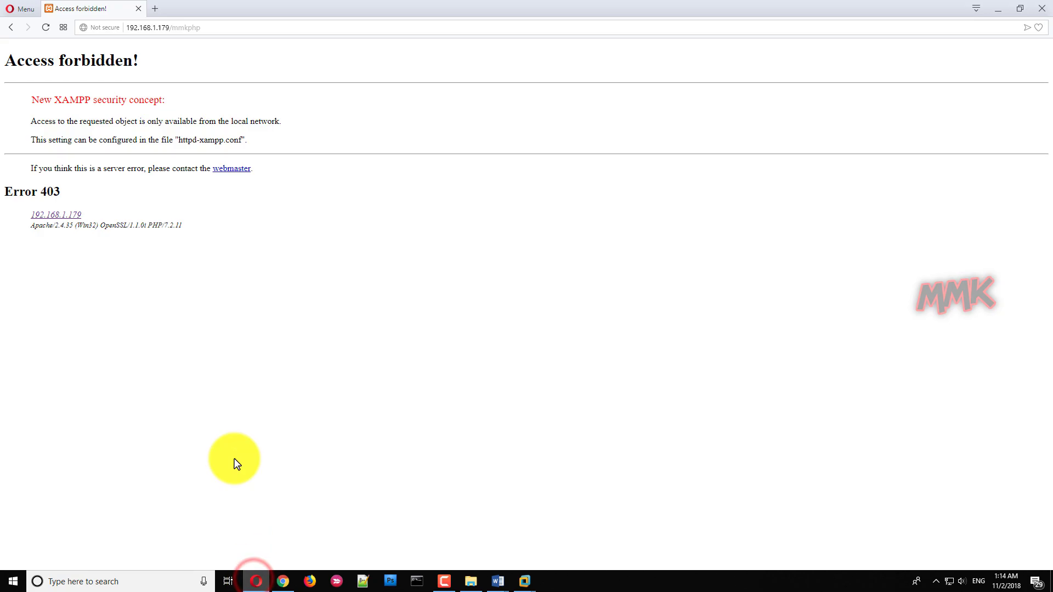
{"action": "left_click", "coordinate": [210, 29]}
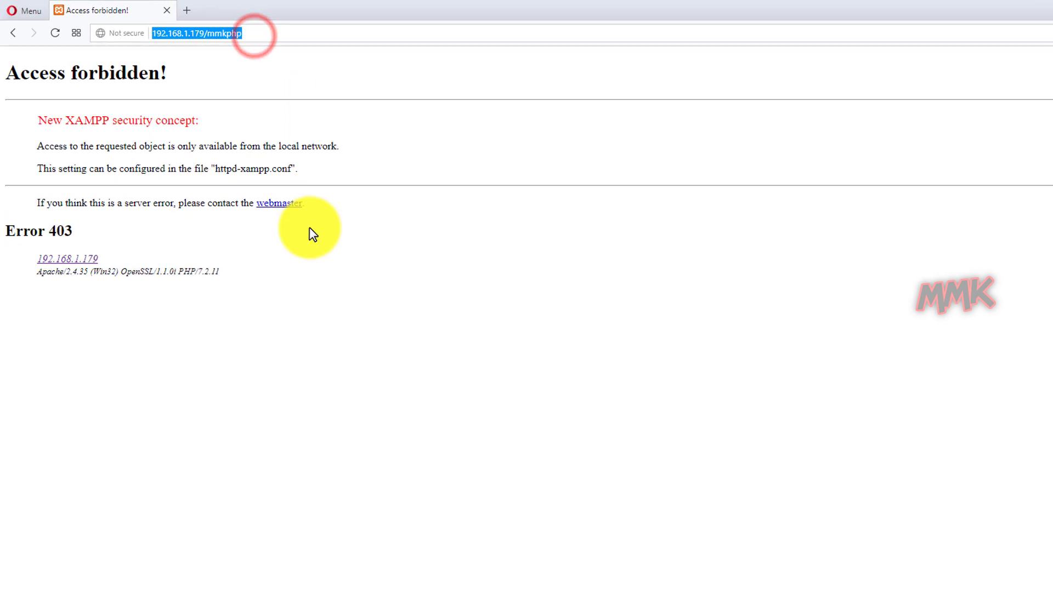
{"action": "key", "text": "Return"}
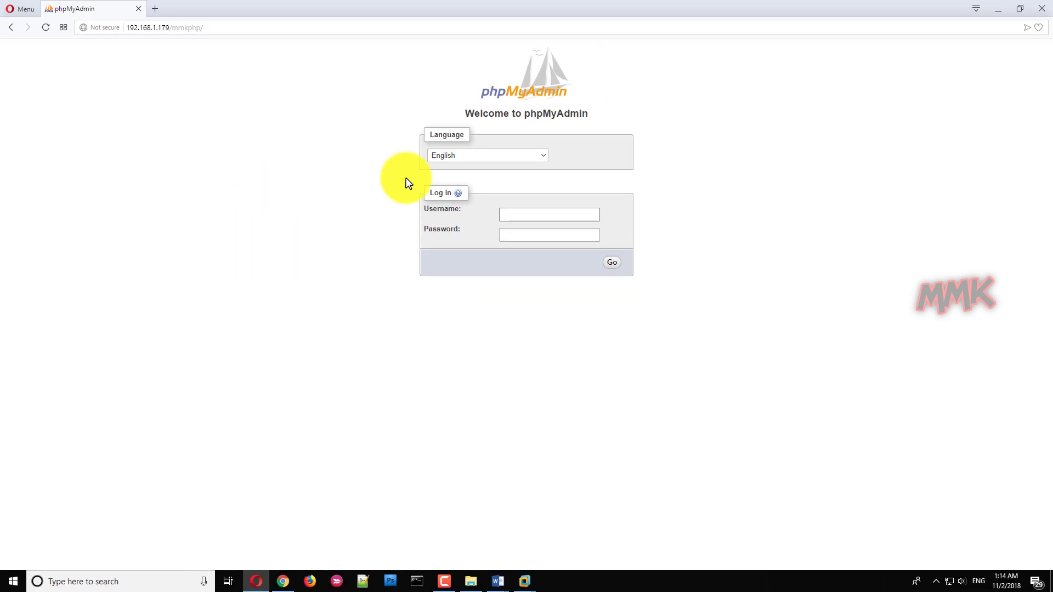
{"action": "left_click", "coordinate": [997, 13]}
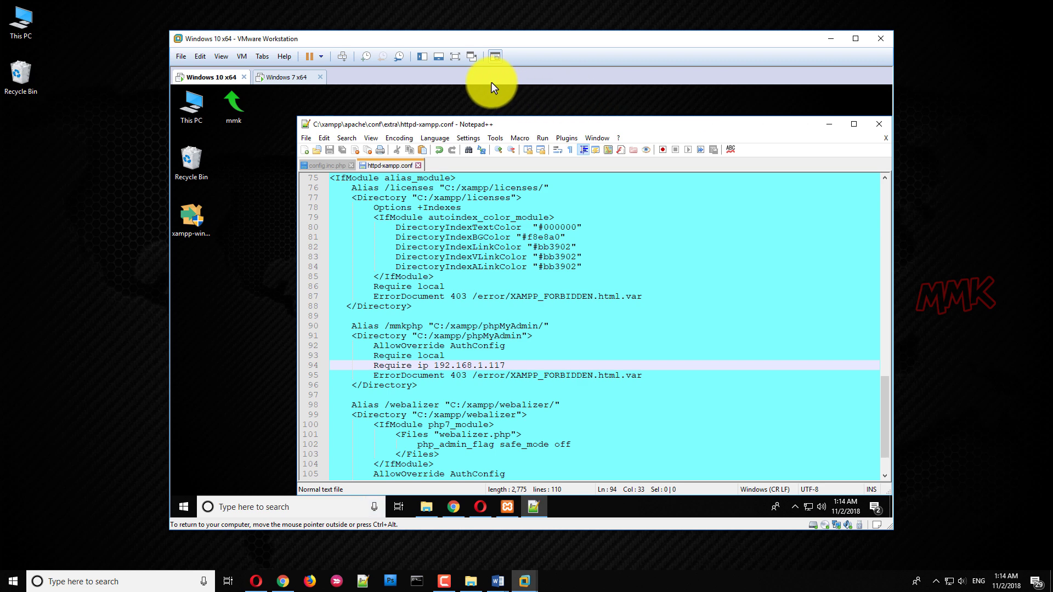
Put the VM in full screen, close httpd-xampp.conf and the extra folder, and bring Chrome forward.
{"action": "left_click", "coordinate": [455, 57]}
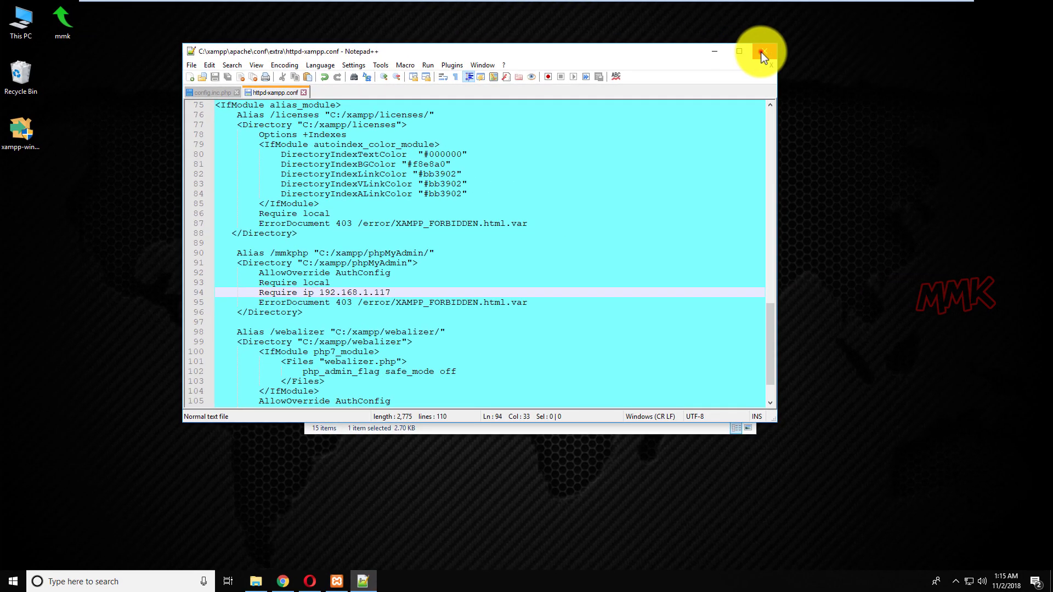
{"action": "left_click", "coordinate": [940, 62]}
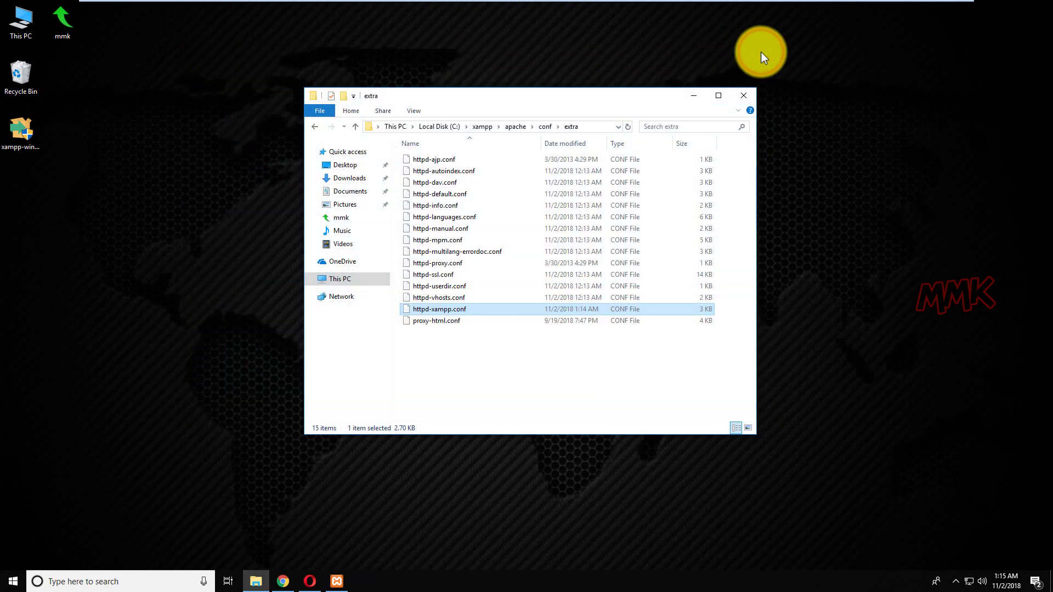
{"action": "left_click", "coordinate": [739, 95]}
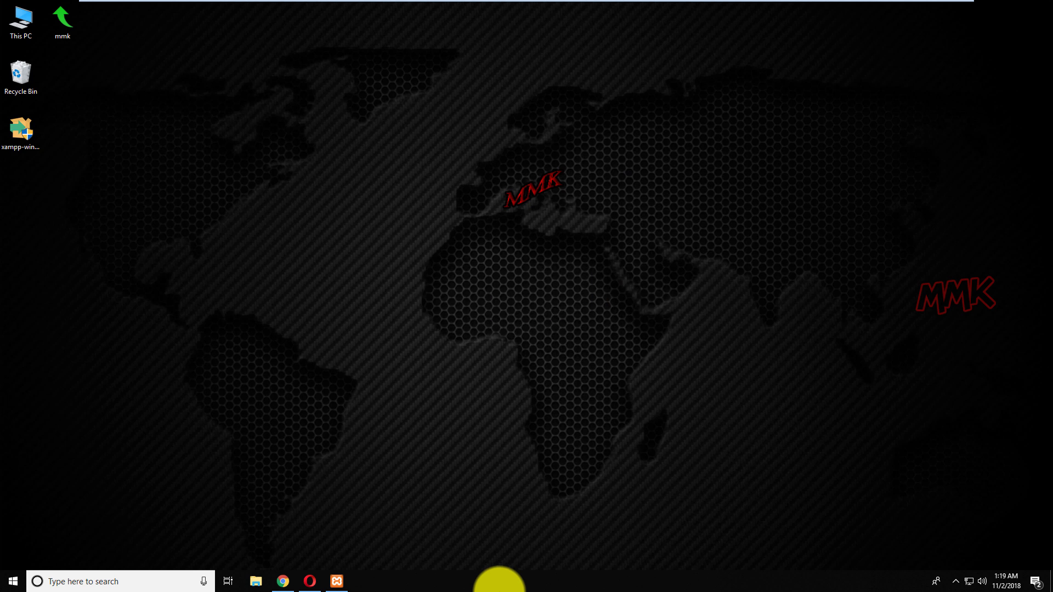
{"action": "left_click", "coordinate": [283, 581]}
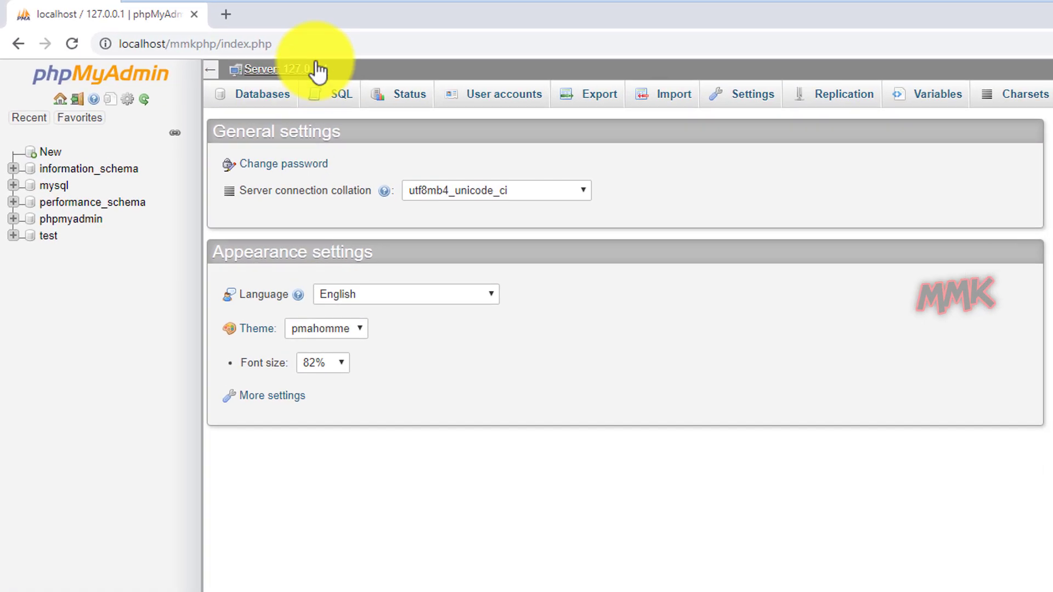
Load noip.com in place of the phpMyAdmin page.
{"action": "left_click", "coordinate": [315, 43]}
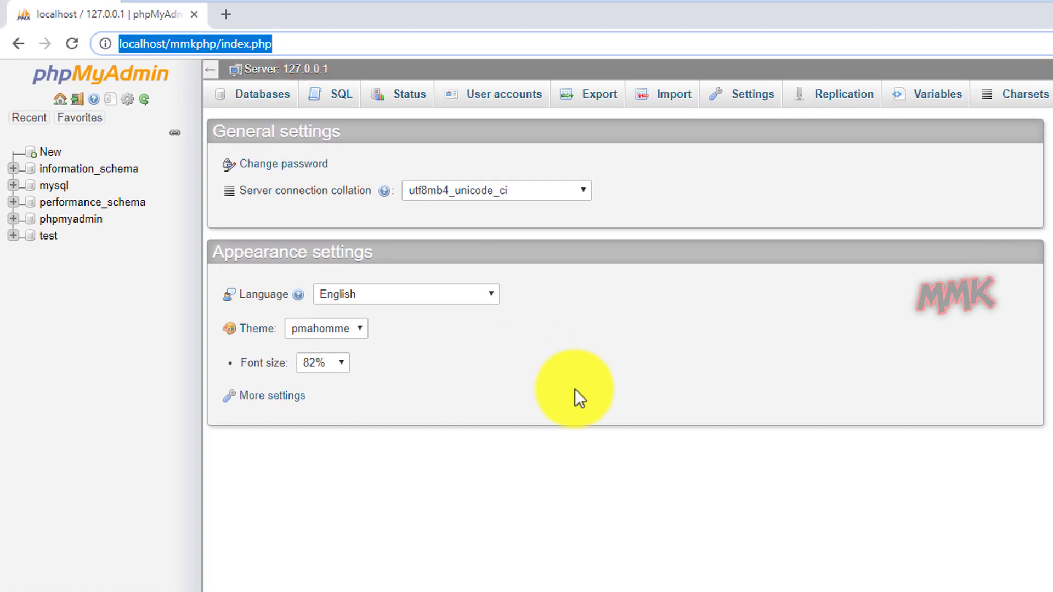
{"action": "type", "text": "no"}
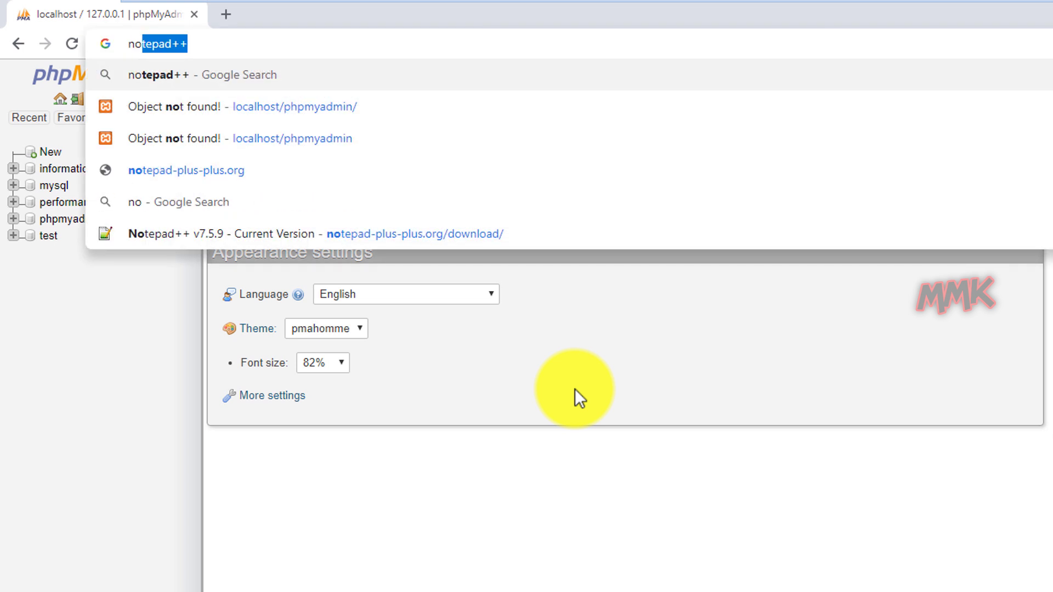
{"action": "type", "text": "ip.com"}
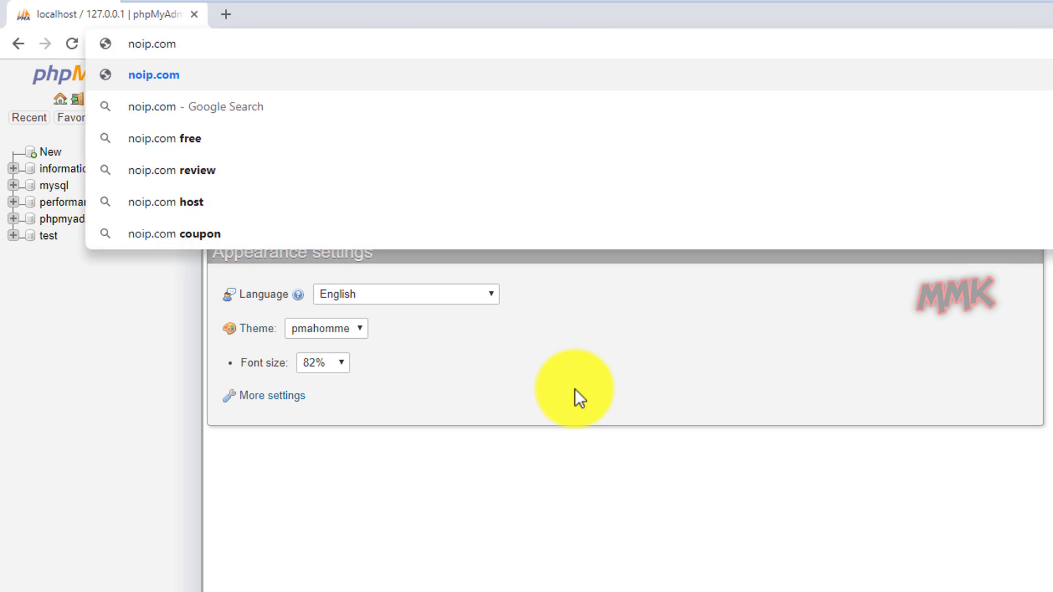
{"action": "key", "text": "Return"}
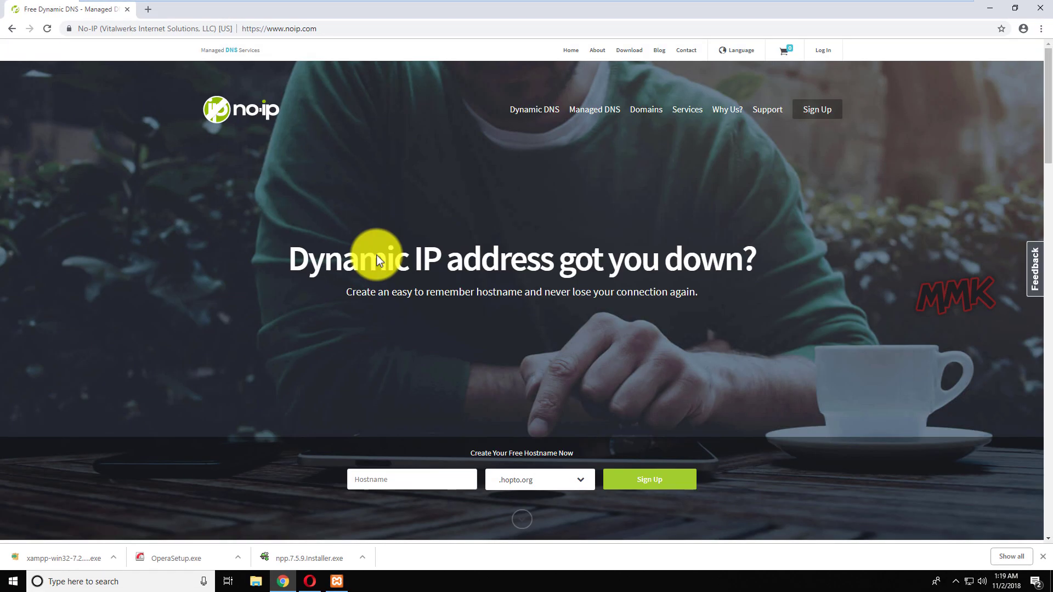
Open freenom.com in a second tab, then return to the No-IP tab.
{"action": "left_click", "coordinate": [148, 9]}
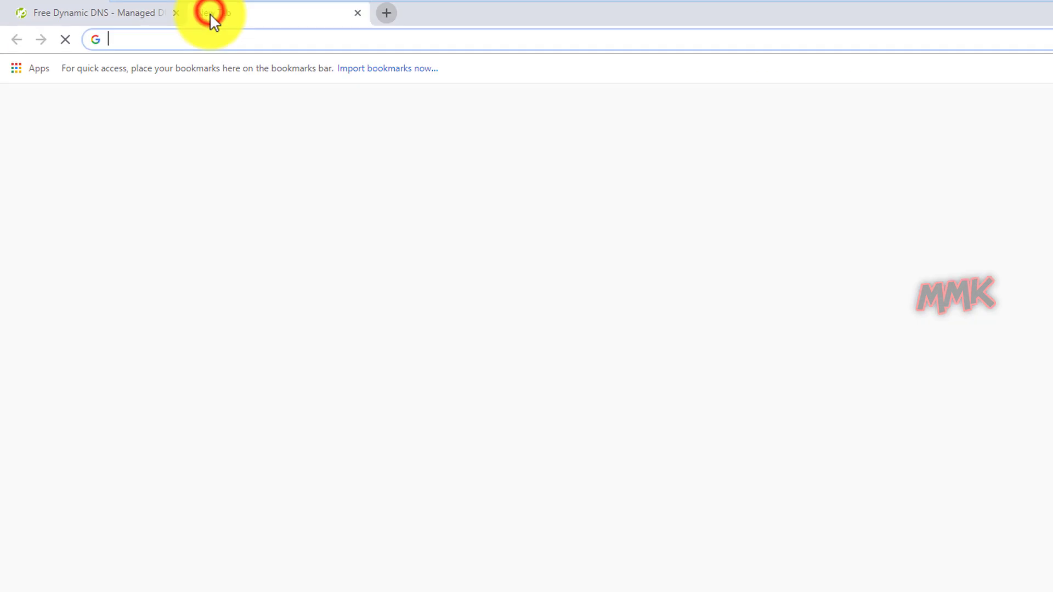
{"action": "left_click", "coordinate": [275, 47]}
{"action": "type", "text": "fr"}
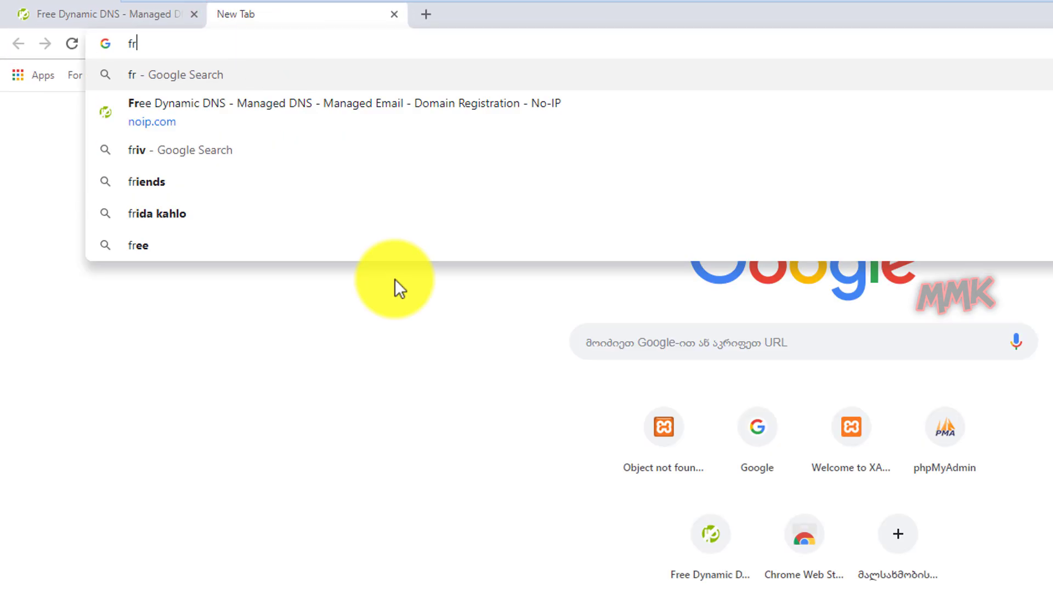
{"action": "type", "text": "eenom.com"}
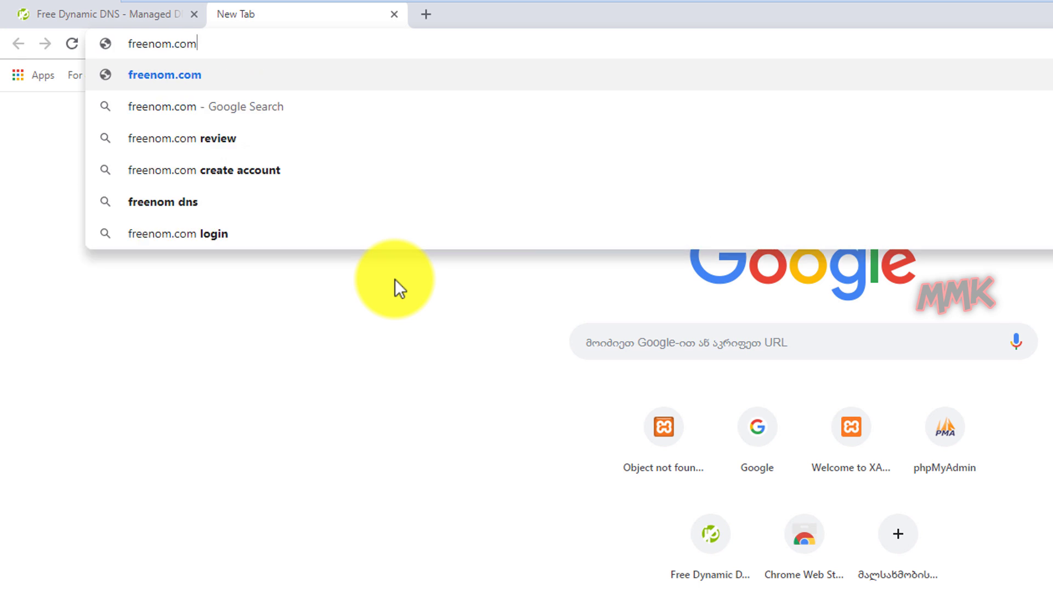
{"action": "key", "text": "Return"}
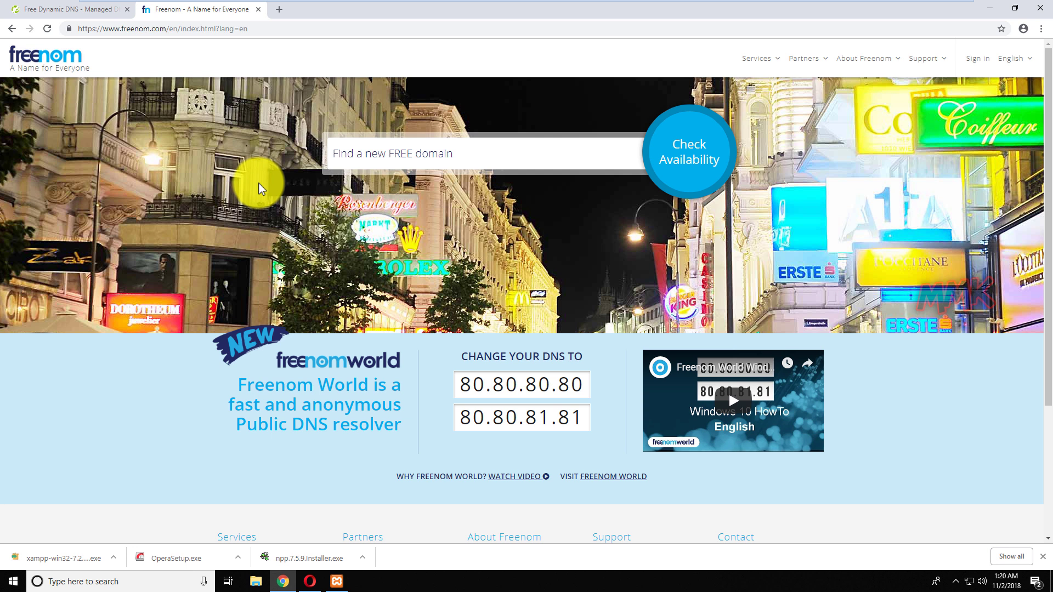
{"action": "left_click", "coordinate": [80, 12]}
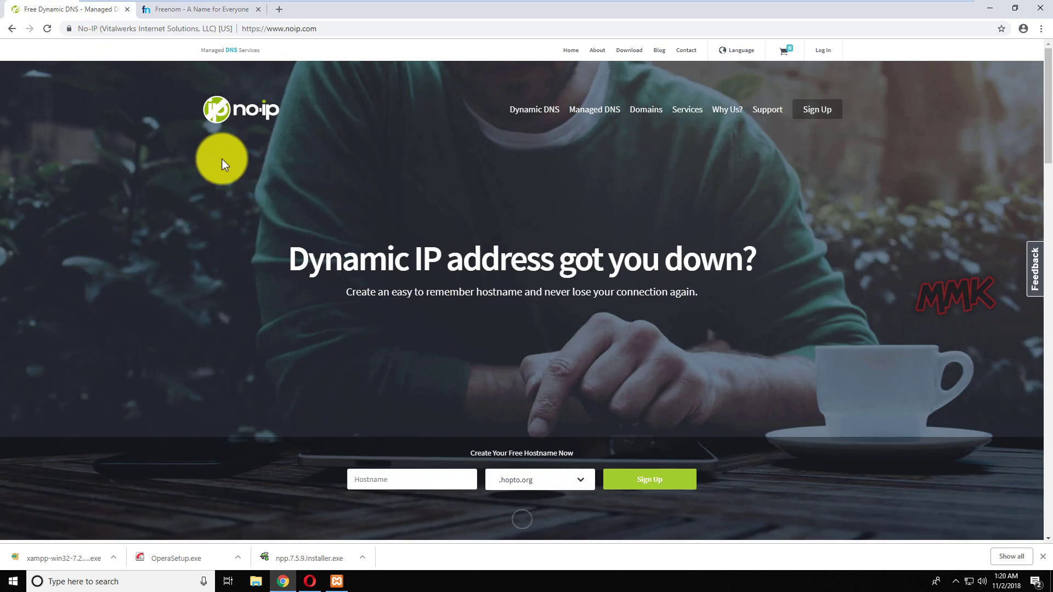
Sign up for a free No-IP account with an e-mail and password, choosing to create the hostname later.
{"action": "left_click", "coordinate": [819, 109]}
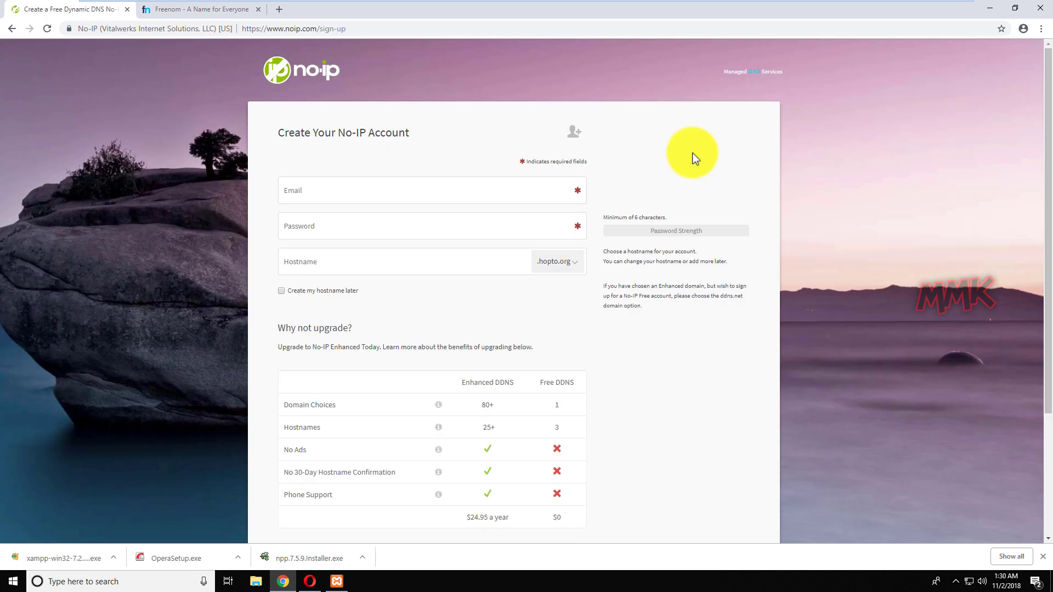
{"action": "left_click", "coordinate": [473, 188]}
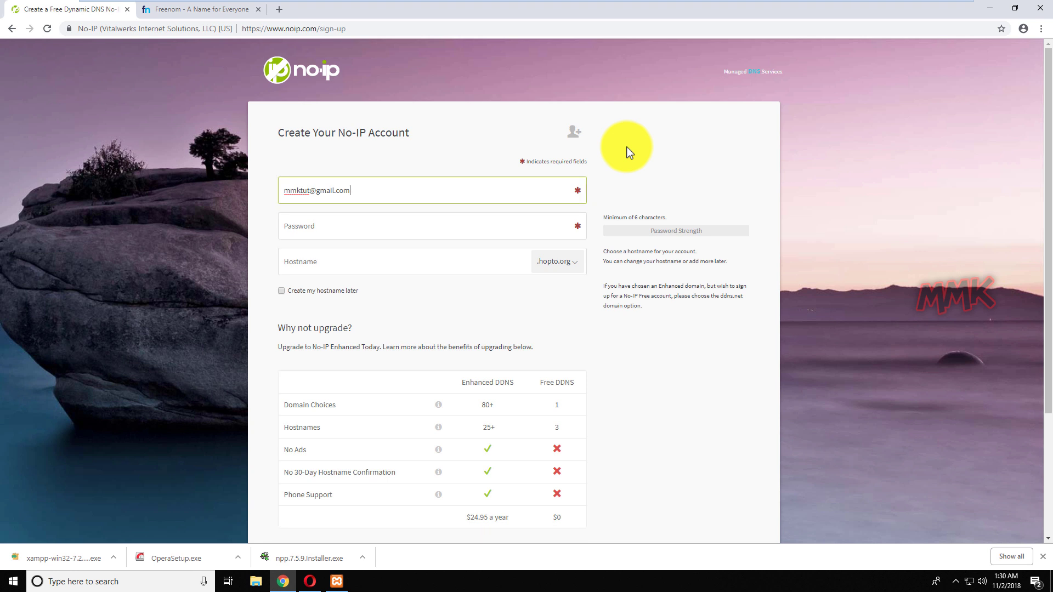
{"action": "left_click", "coordinate": [525, 222]}
{"action": "type", "text": "•••••••••"}
{"action": "left_click", "coordinate": [282, 327]}
{"action": "scroll", "coordinate": [549, 392], "scroll_direction": "down", "scroll_amount": 4}
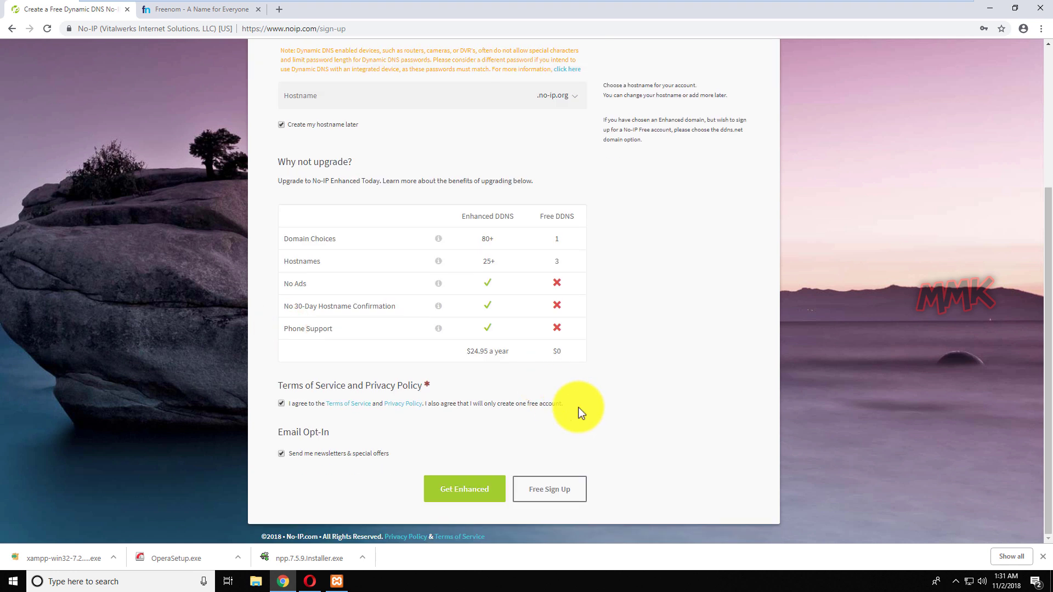
{"action": "left_click", "coordinate": [544, 485]}
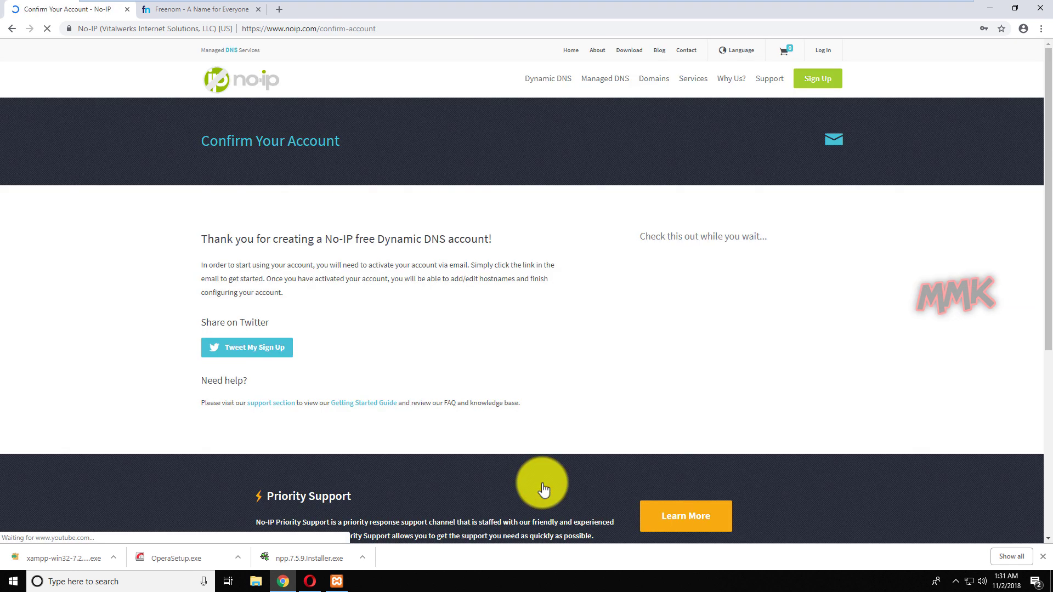
Save the new password in the browser, go back to the No-IP home page and log in.
{"action": "left_click", "coordinate": [947, 121]}
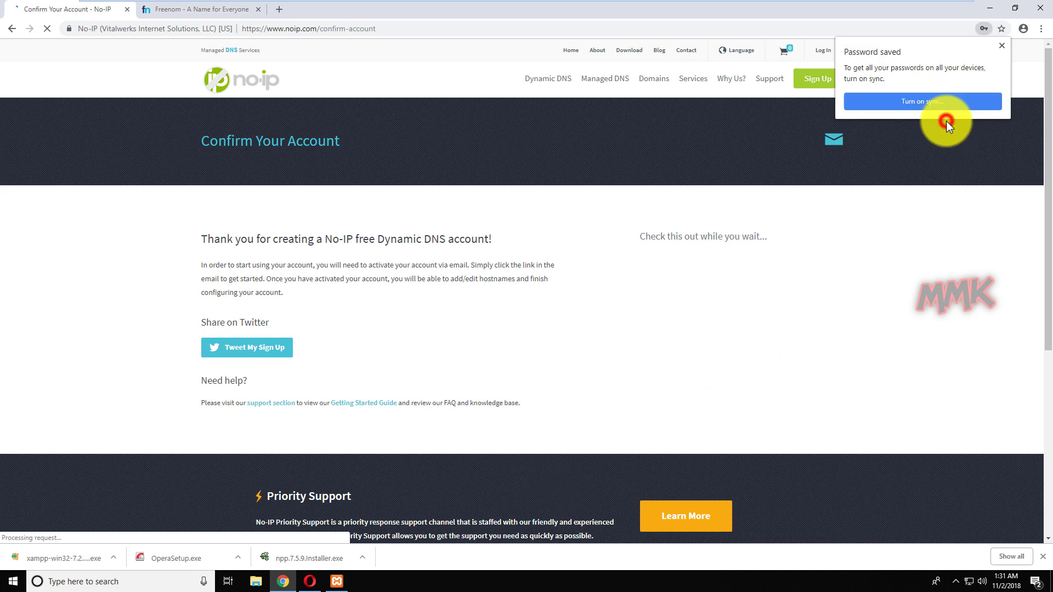
{"action": "left_click", "coordinate": [1002, 46]}
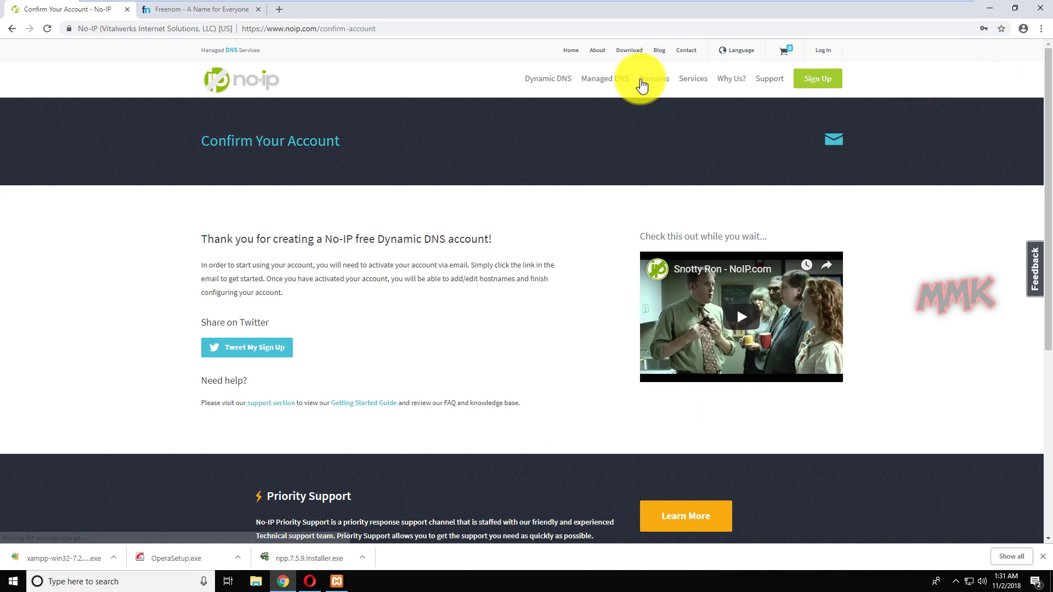
{"action": "left_click", "coordinate": [572, 52]}
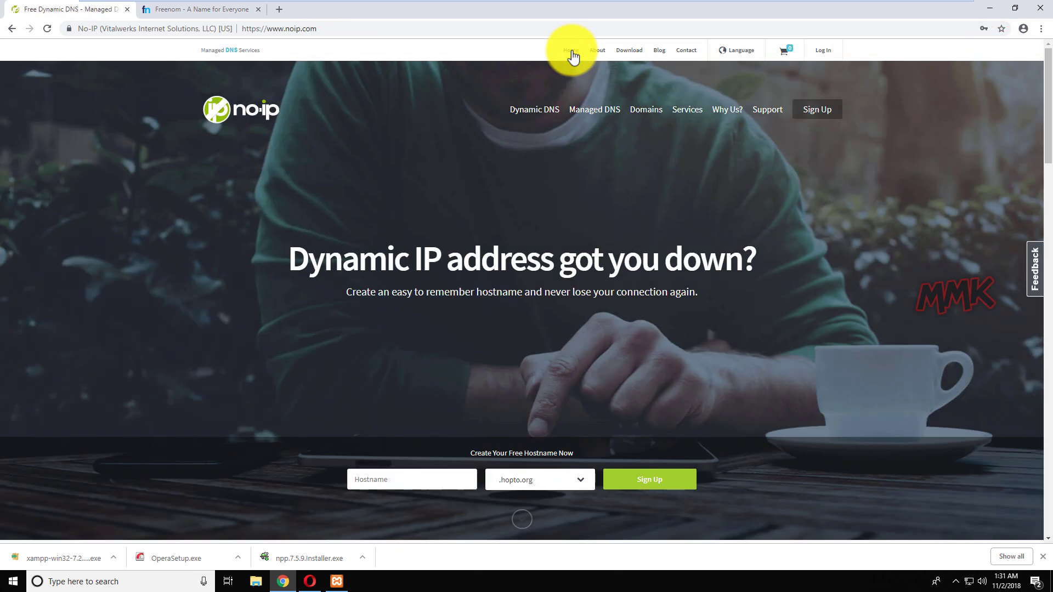
{"action": "left_click", "coordinate": [825, 51]}
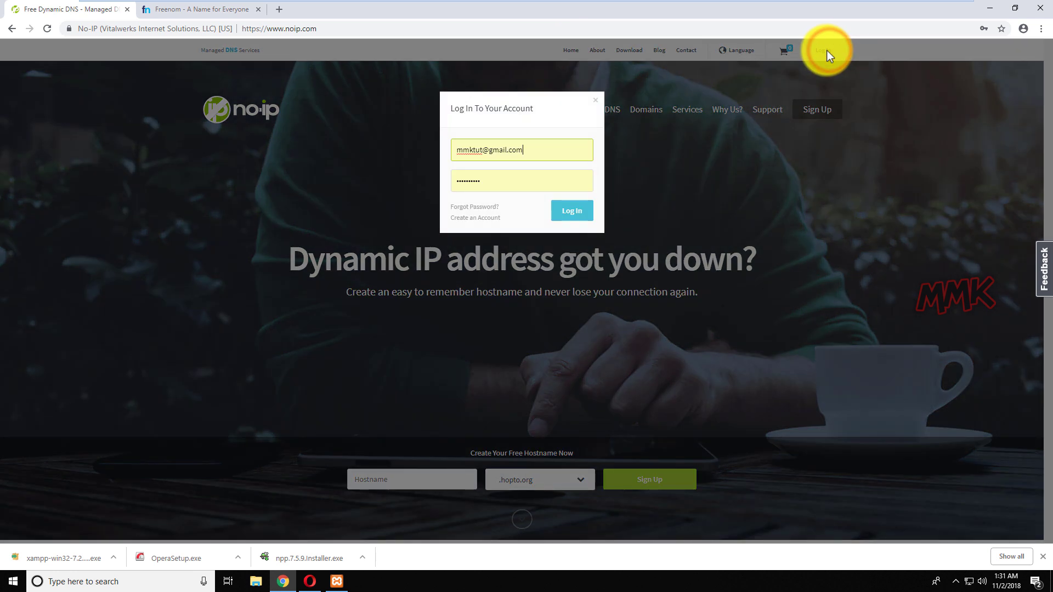
{"action": "left_click", "coordinate": [581, 219]}
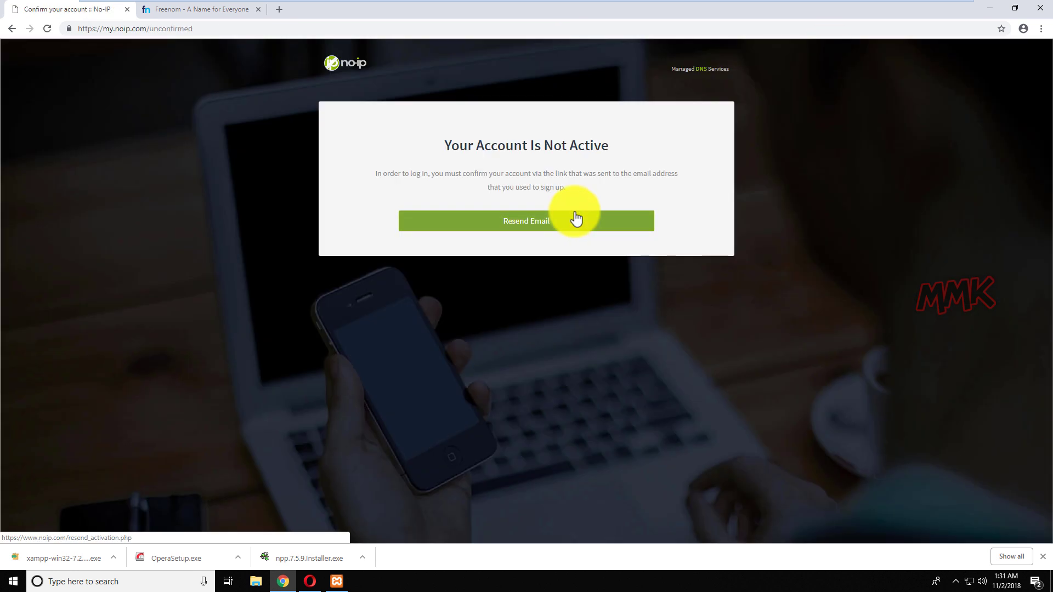
Open gmail.com in a new tab.
{"action": "left_click", "coordinate": [279, 9]}
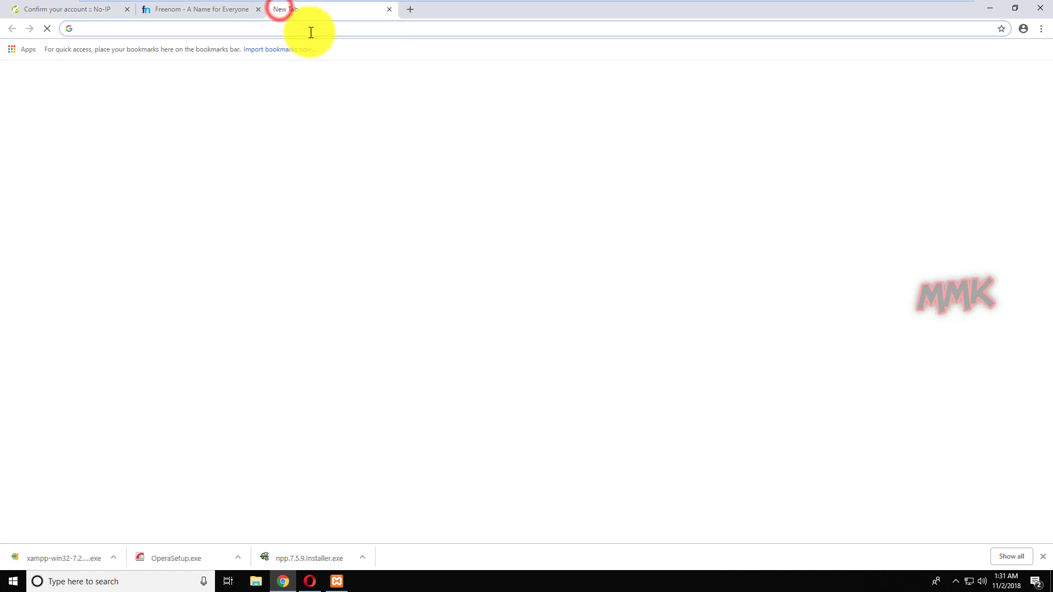
{"action": "type", "text": "gmail.com"}
{"action": "key", "text": "Return"}
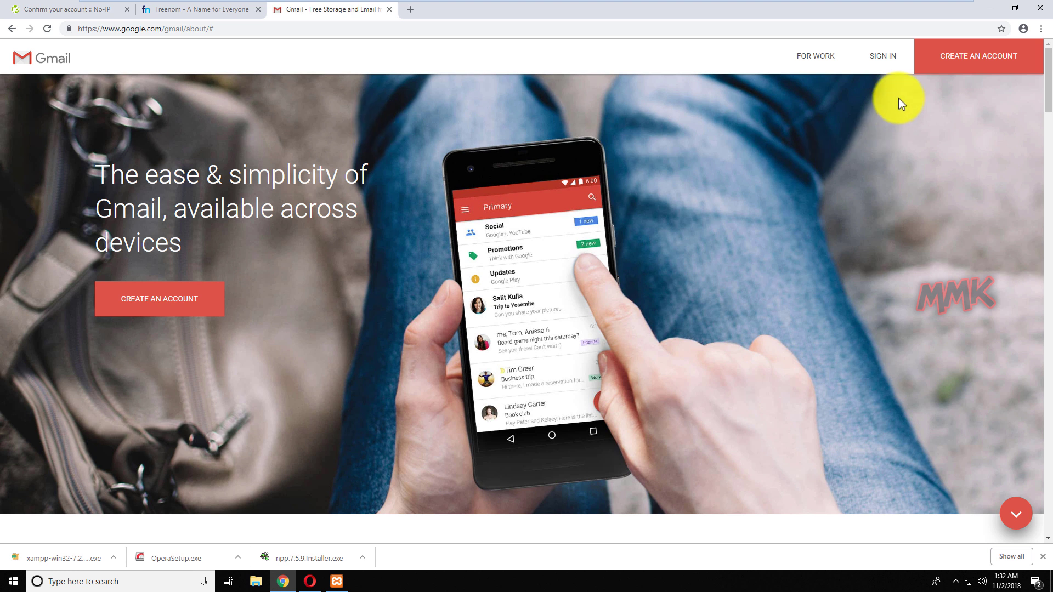
Sign in with the account e-mail and password and open the Confirm Your No-IP Account message.
{"action": "left_click", "coordinate": [881, 57]}
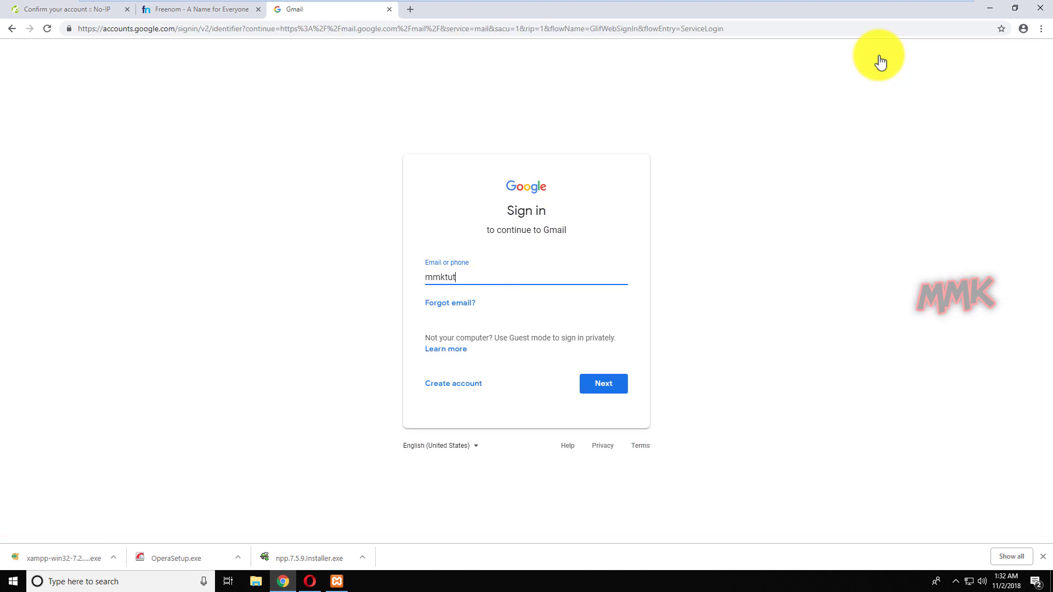
{"action": "left_click", "coordinate": [601, 384]}
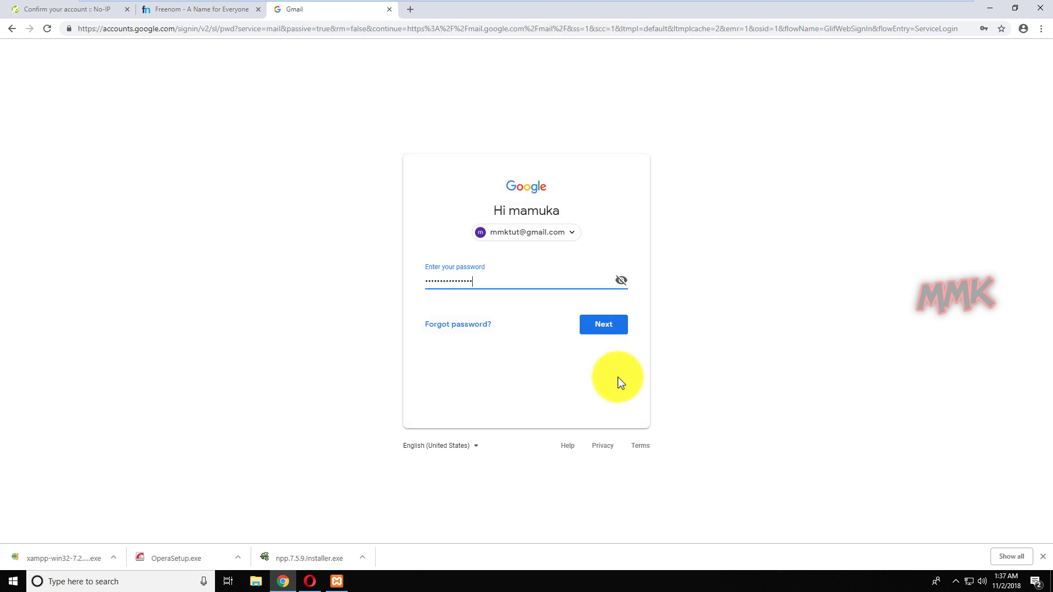
{"action": "key", "text": "Return"}
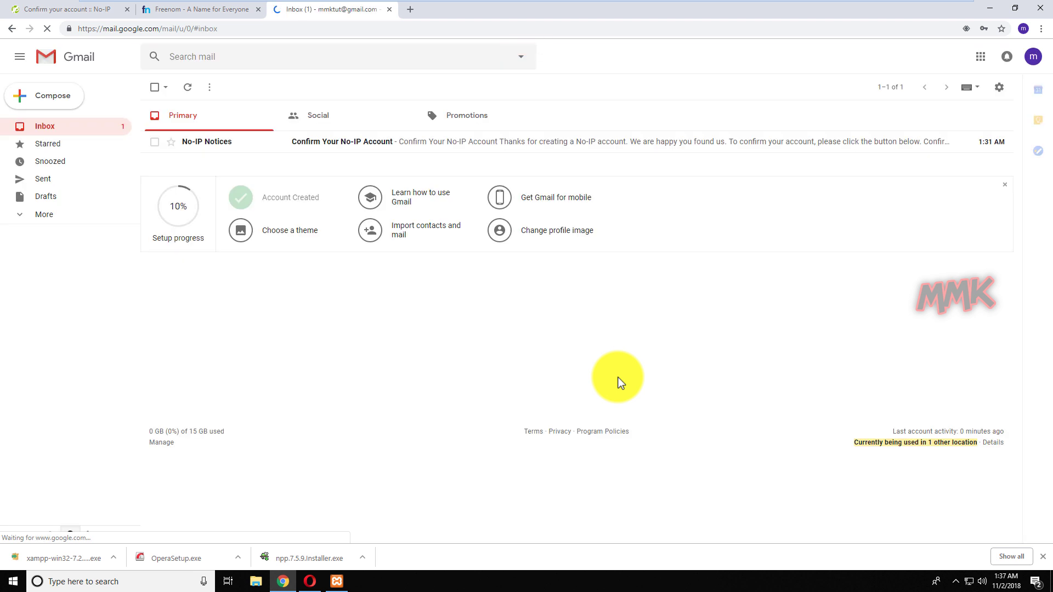
{"action": "left_click", "coordinate": [472, 141]}
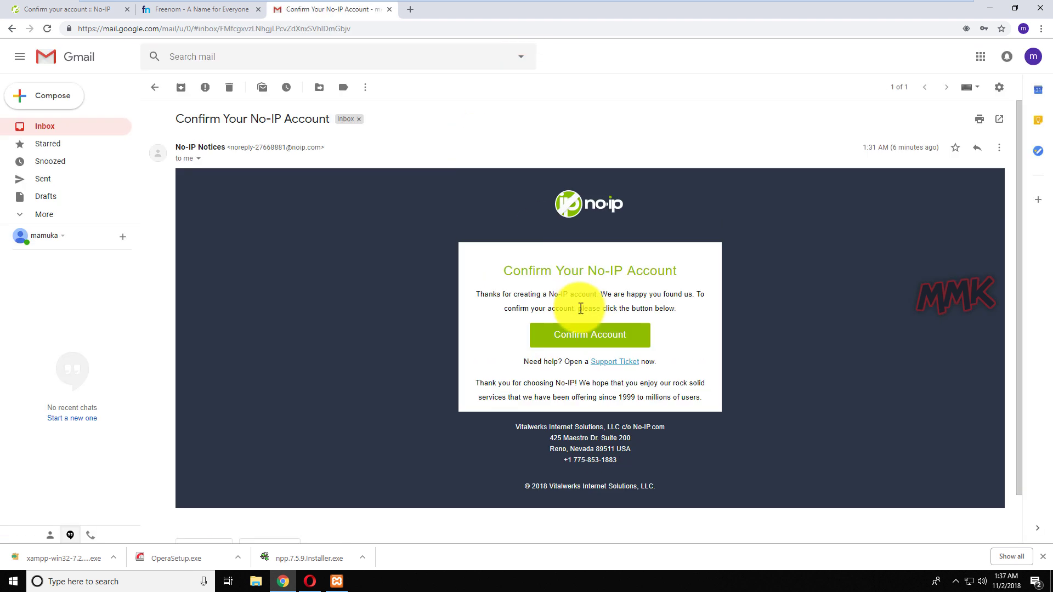
Confirm the No-IP account from the e-mail and close the activation tab.
{"action": "left_click", "coordinate": [580, 335]}
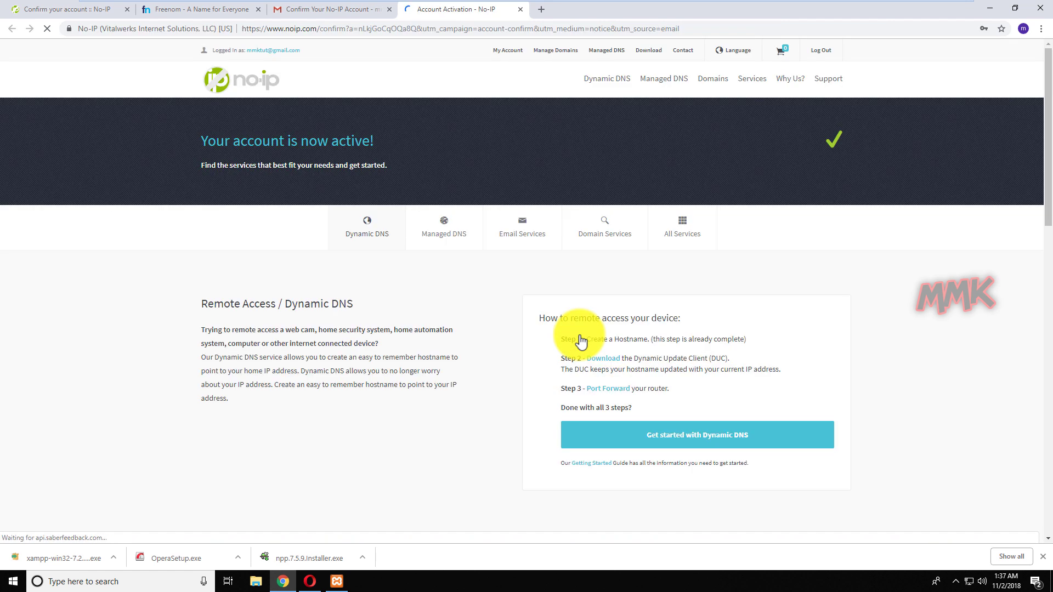
{"action": "left_click", "coordinate": [520, 11]}
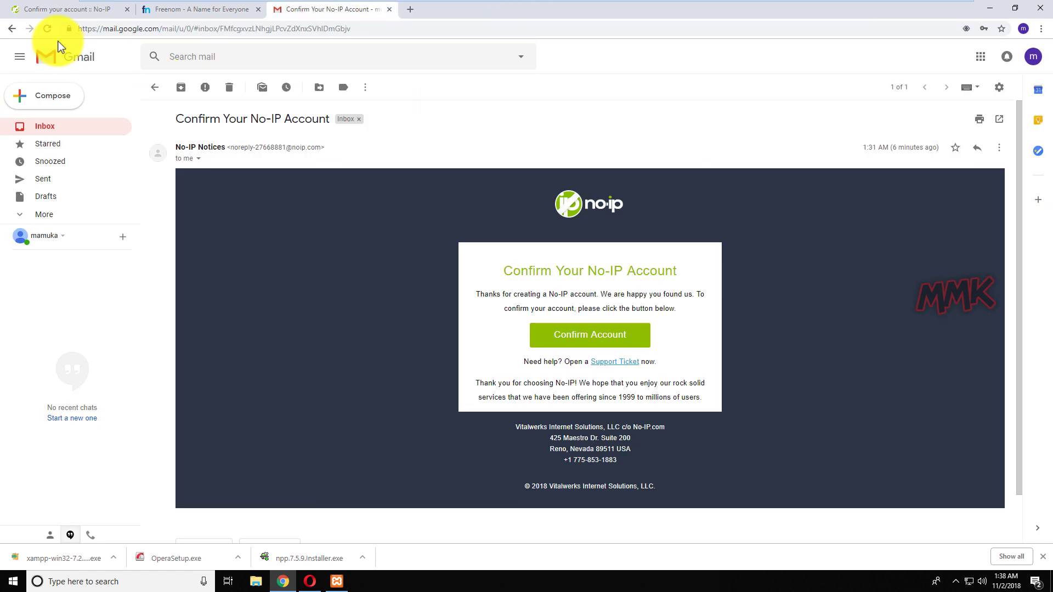
{"action": "left_click", "coordinate": [57, 10]}
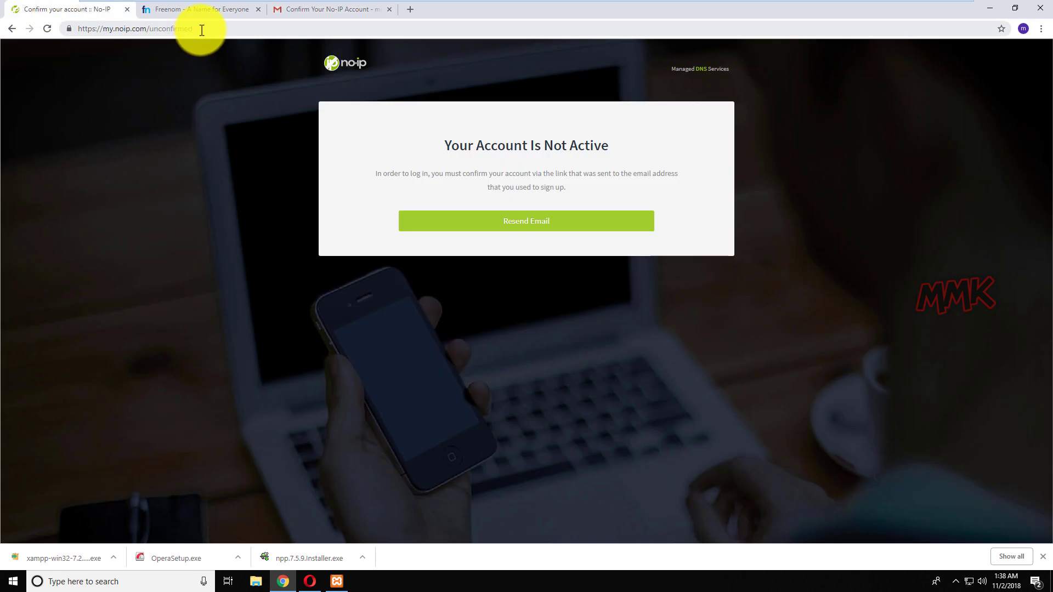
Load my.noip.com and log in with the account password.
{"action": "left_click_drag", "start_coordinate": [200, 28], "coordinate": [152, 28]}
{"action": "key", "text": "BackSpace"}
{"action": "key", "text": "Return"}
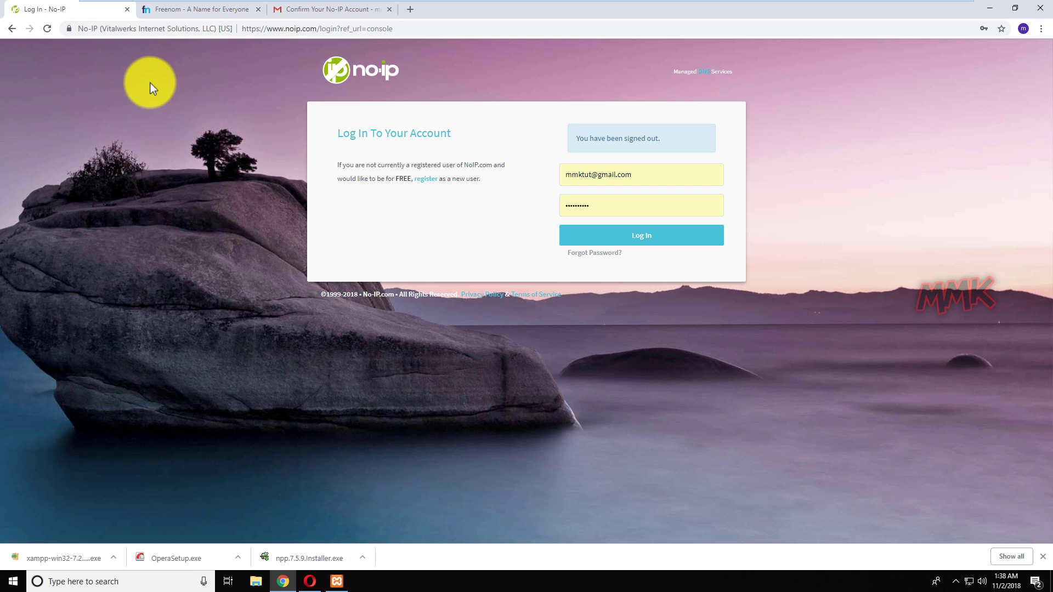
{"action": "double_click", "coordinate": [606, 207]}
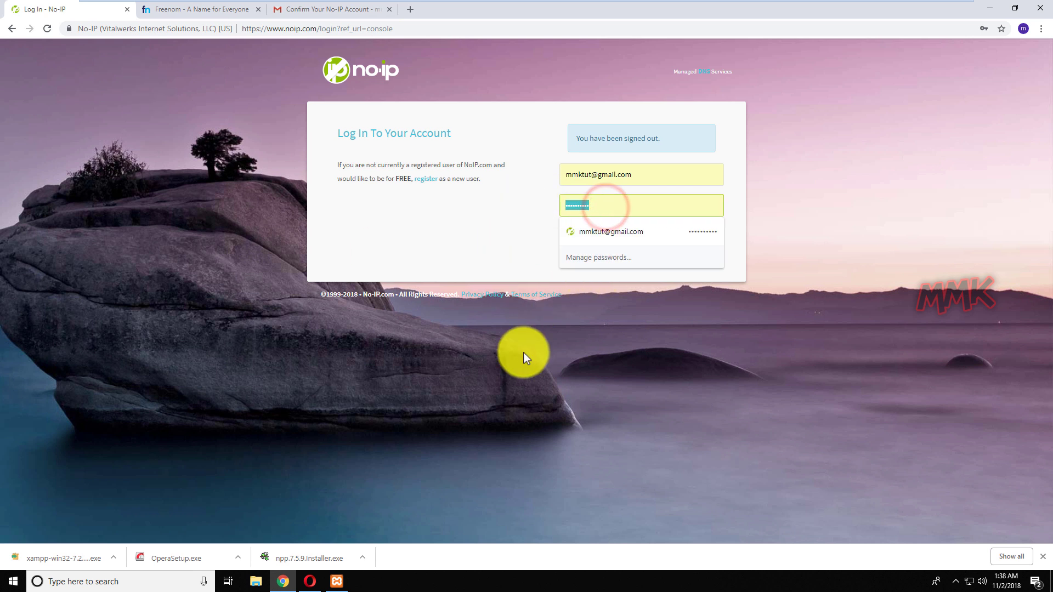
{"action": "type", "text": "m*********"}
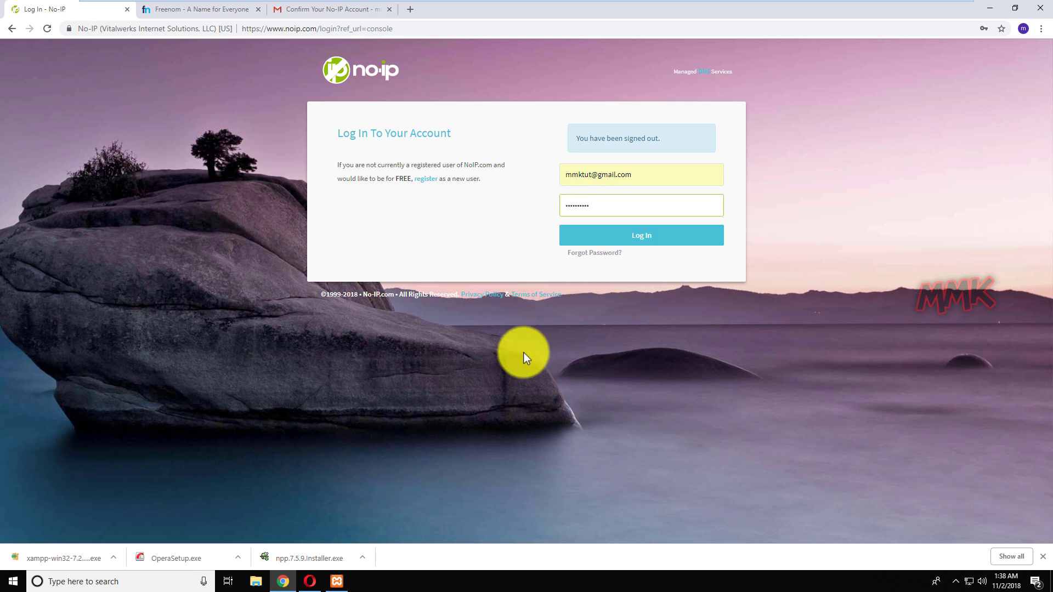
{"action": "left_click", "coordinate": [638, 239]}
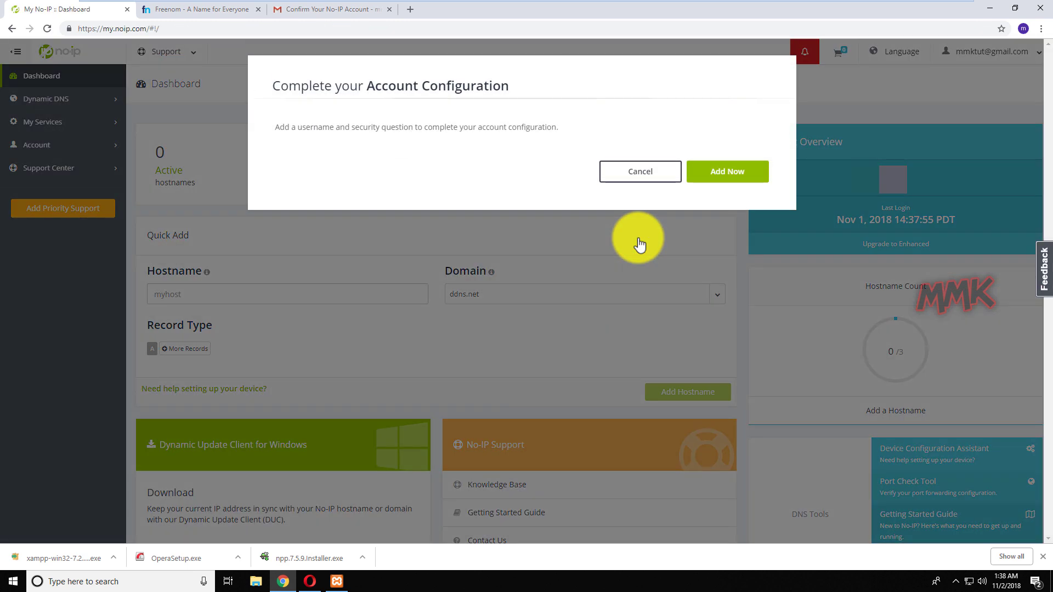
Save a username plus the father's-middle-name security question and its answer, then return to the Dashboard.
{"action": "left_click", "coordinate": [708, 174]}
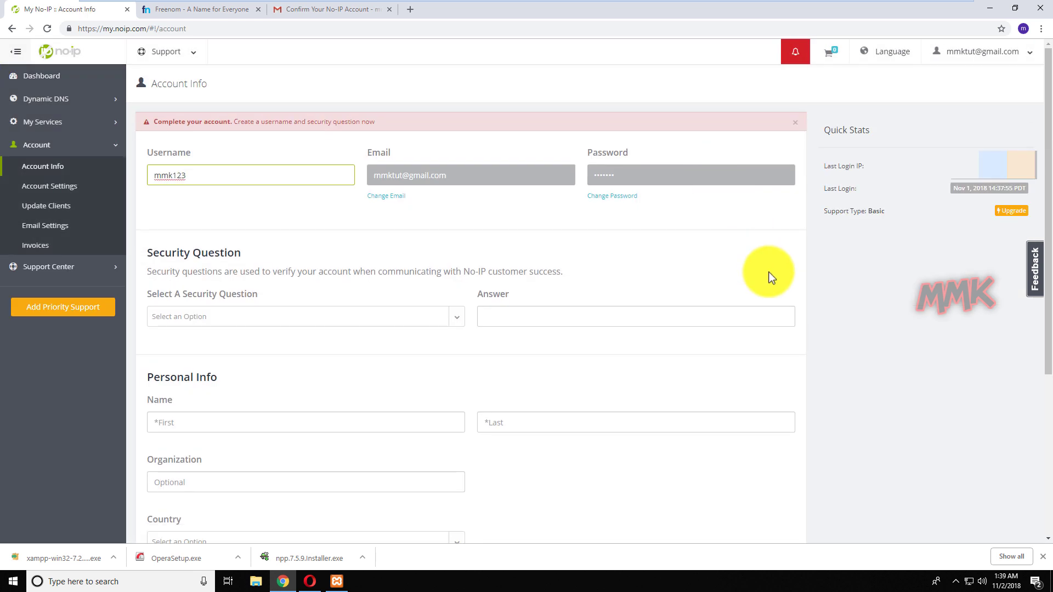
{"action": "left_click", "coordinate": [459, 313]}
{"action": "left_click", "coordinate": [432, 336]}
{"action": "left_click", "coordinate": [522, 315]}
{"action": "scroll", "coordinate": [545, 317], "scroll_direction": "down", "scroll_amount": 5}
{"action": "left_click", "coordinate": [774, 491]}
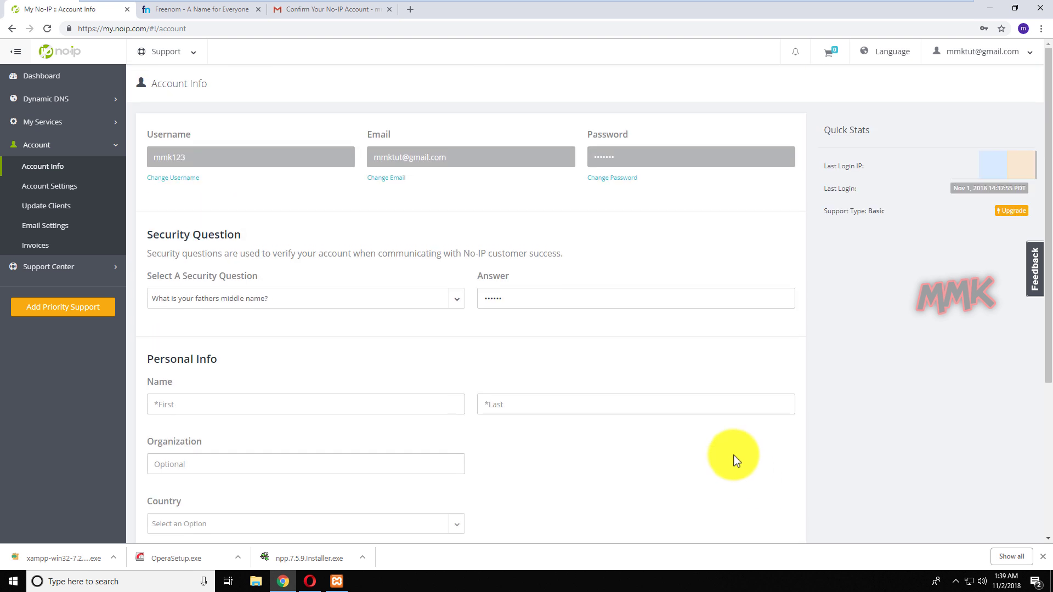
{"action": "left_click", "coordinate": [44, 77]}
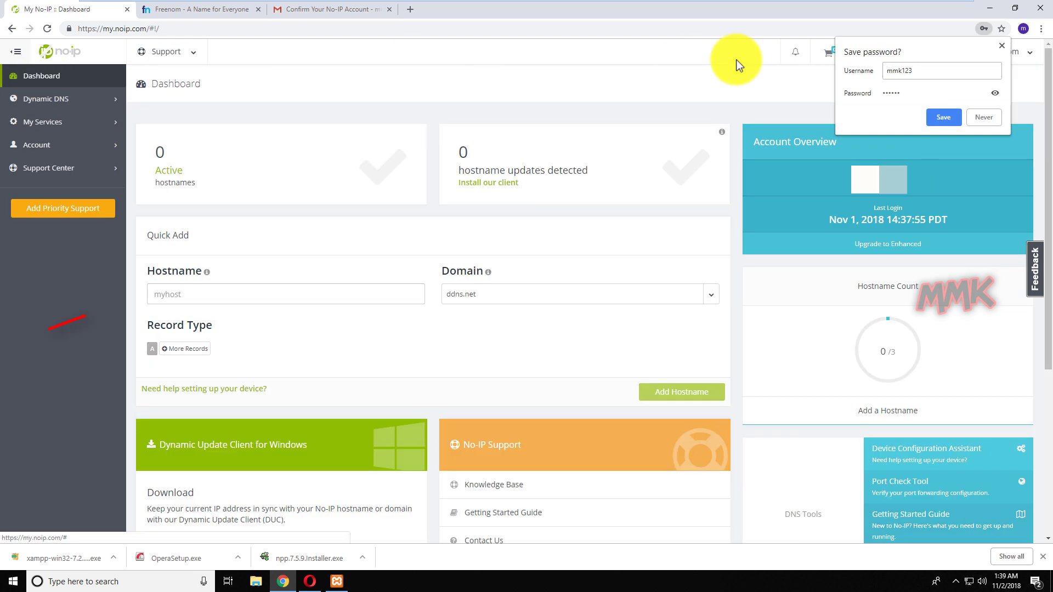
Decline saving the password, add hostname mmk on ddns.net, and view it in the hostnames list.
{"action": "left_click", "coordinate": [982, 117]}
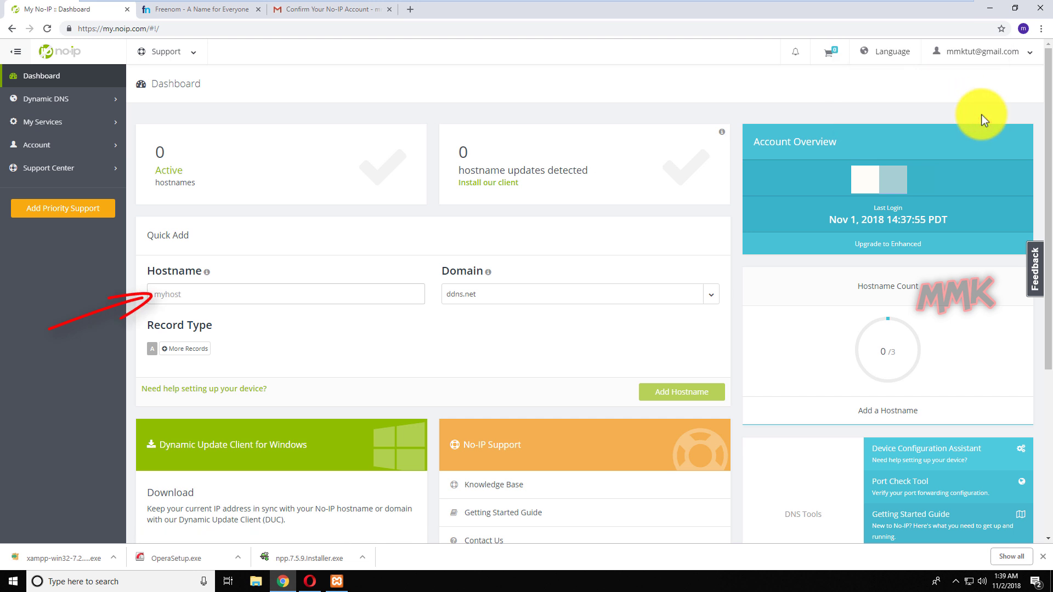
{"action": "left_click", "coordinate": [367, 294]}
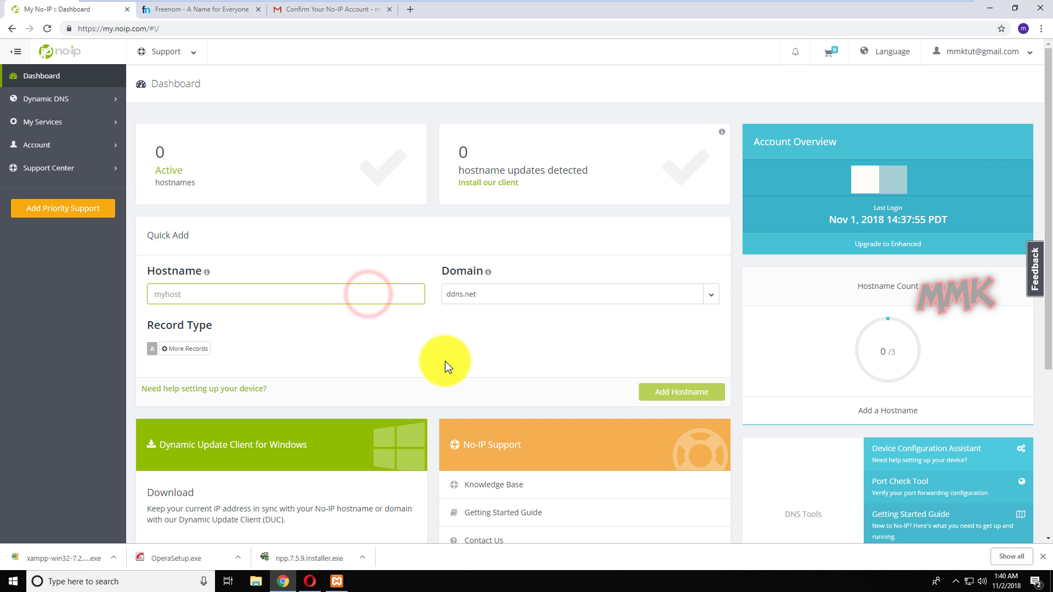
{"action": "type", "text": "mmk"}
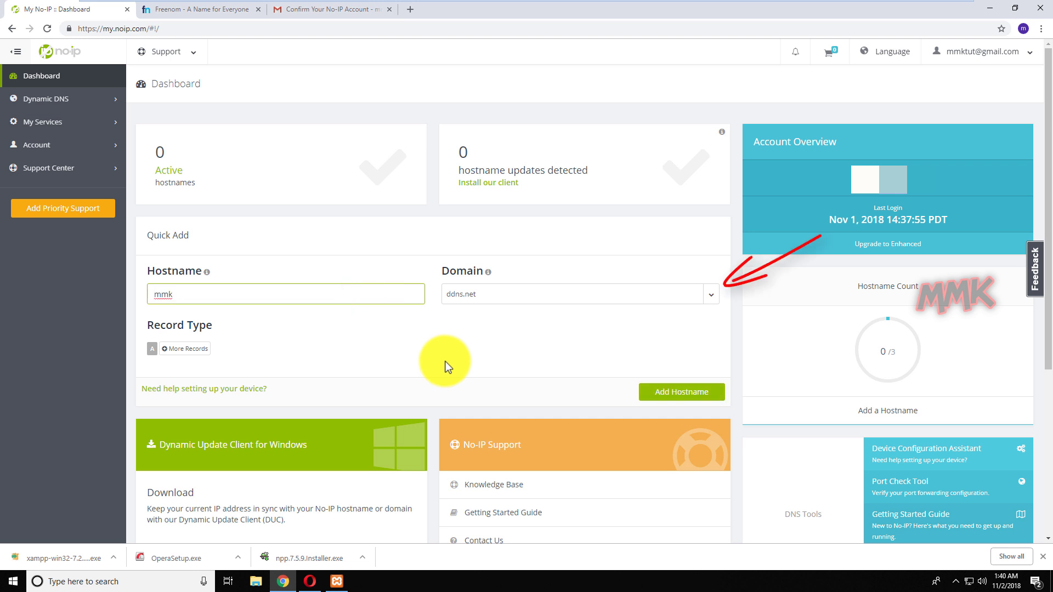
{"action": "left_click", "coordinate": [711, 296]}
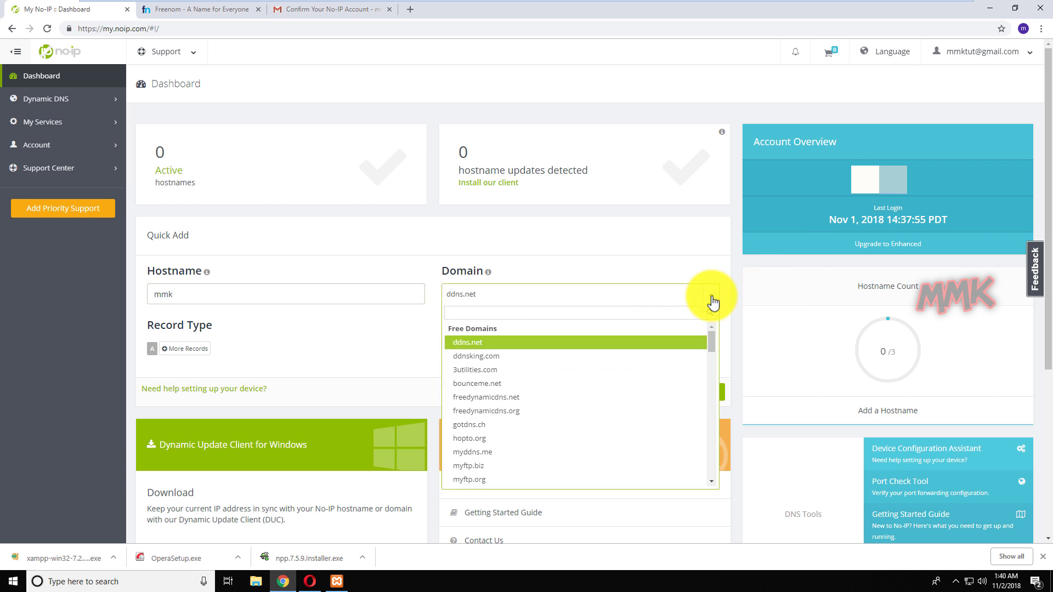
{"action": "mouse_move", "coordinate": [713, 341]}
{"action": "left_mouse_down"}
{"action": "mouse_move", "coordinate": [719, 394]}
{"action": "mouse_move", "coordinate": [716, 337]}
{"action": "left_mouse_up"}
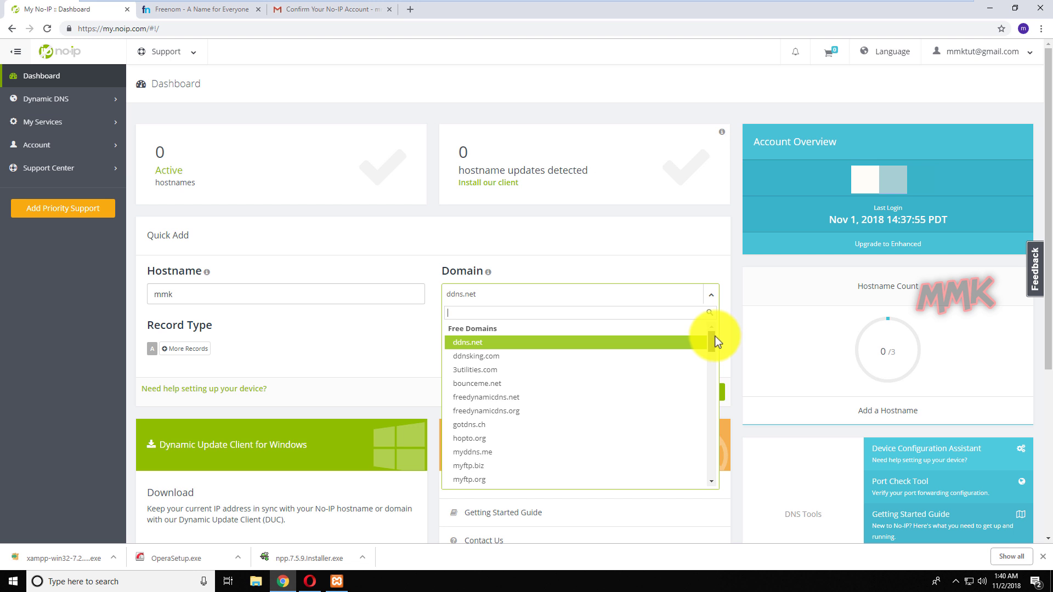
{"action": "left_click", "coordinate": [652, 265]}
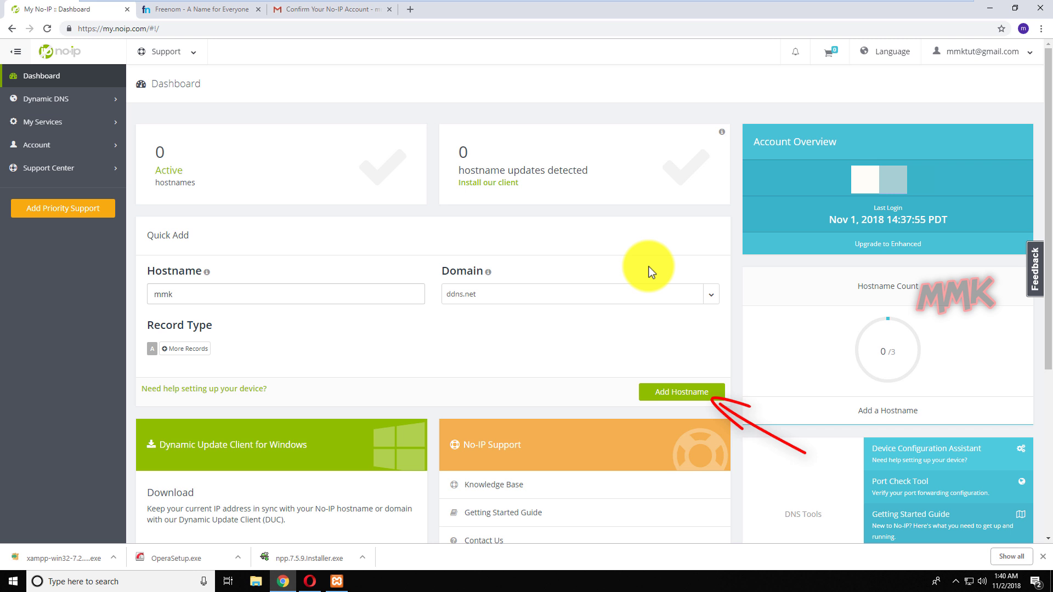
{"action": "left_click", "coordinate": [676, 391]}
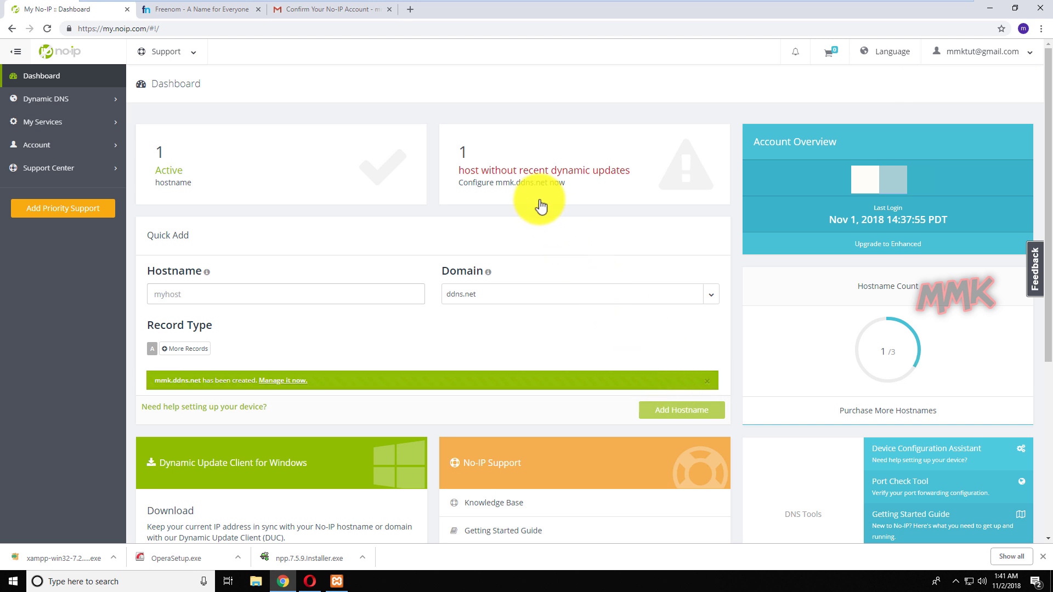
{"action": "left_click", "coordinate": [533, 180]}
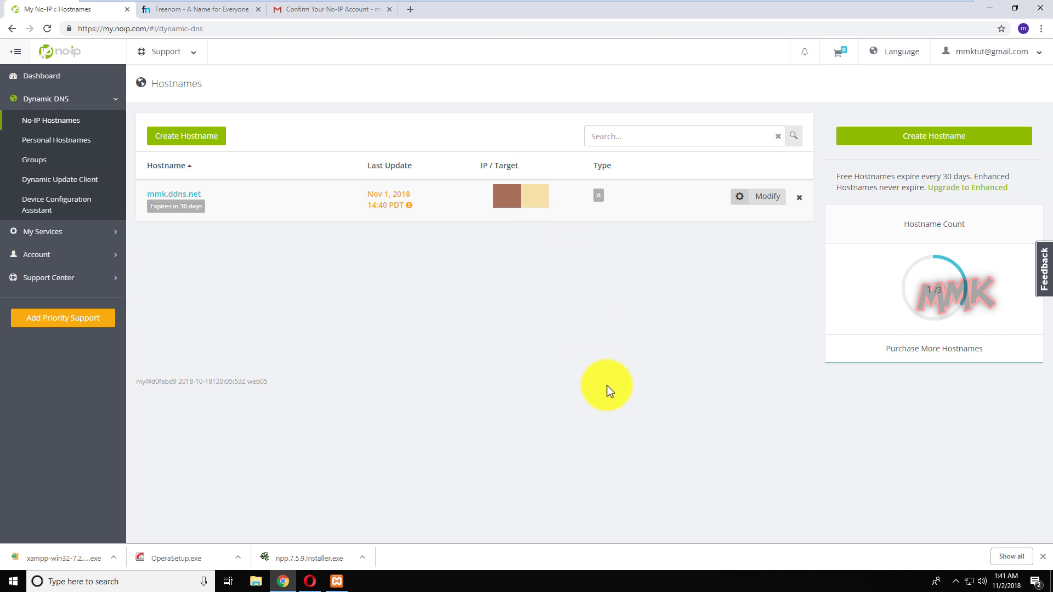
{"action": "left_click", "coordinate": [206, 11]}
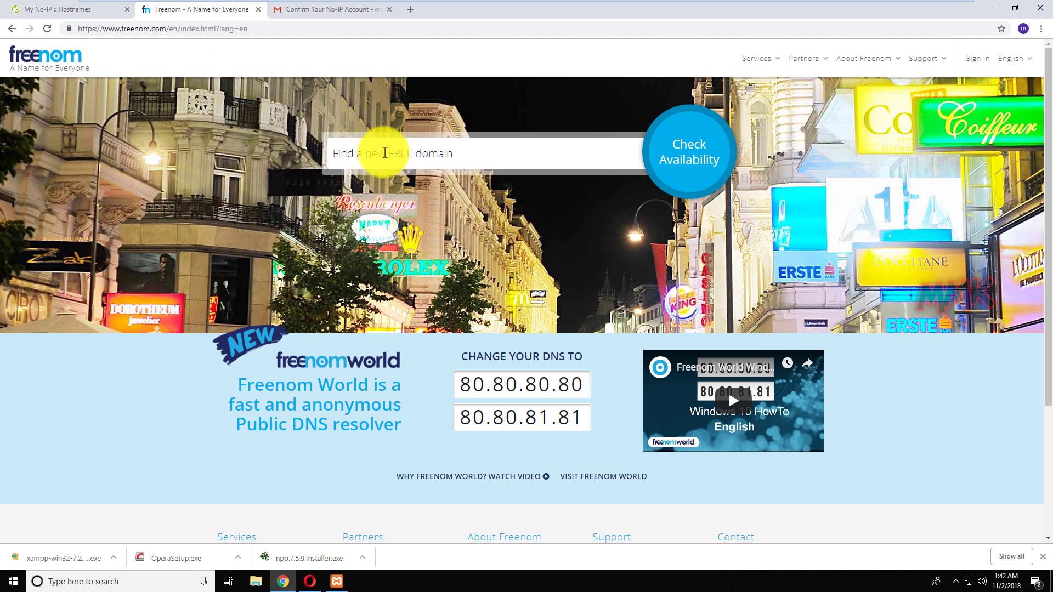
Search Freenom for wpmmk, add free wpmmk.tk to the cart, and choose Freenom DNS at checkout.
{"action": "left_click", "coordinate": [392, 155]}
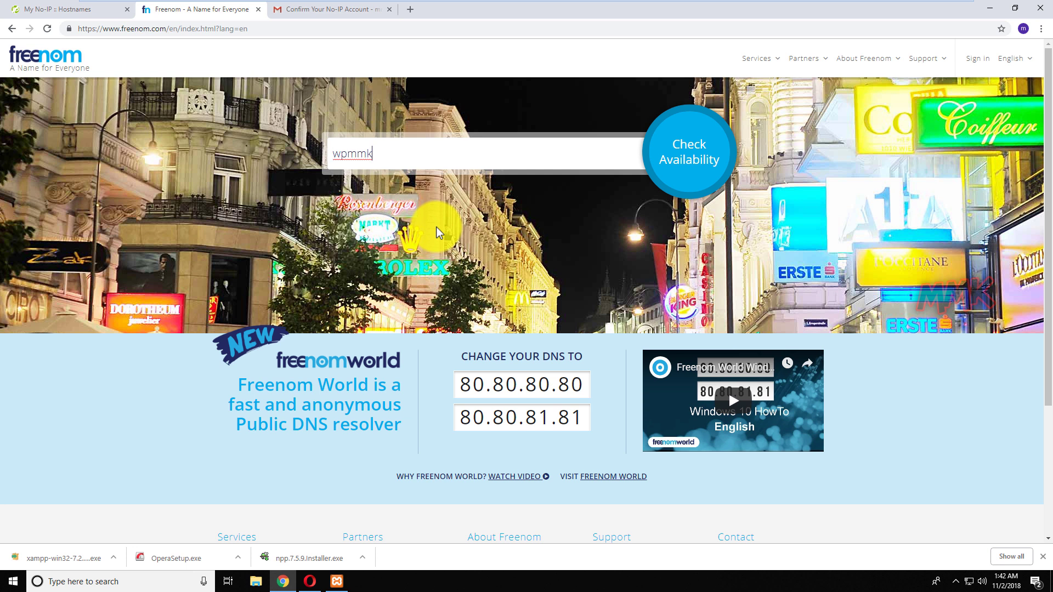
{"action": "left_click", "coordinate": [698, 158]}
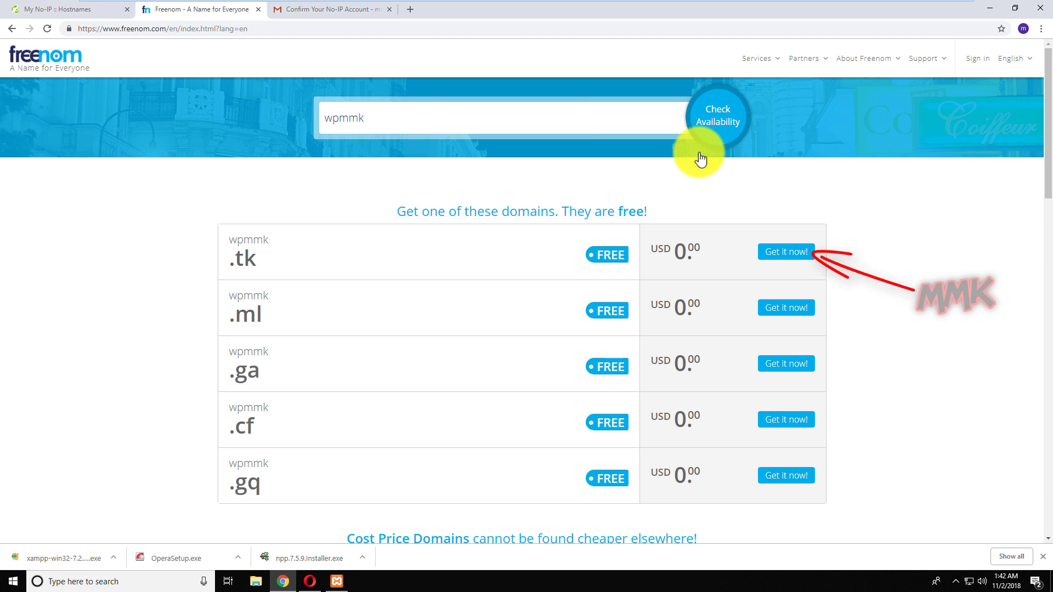
{"action": "left_click", "coordinate": [774, 251]}
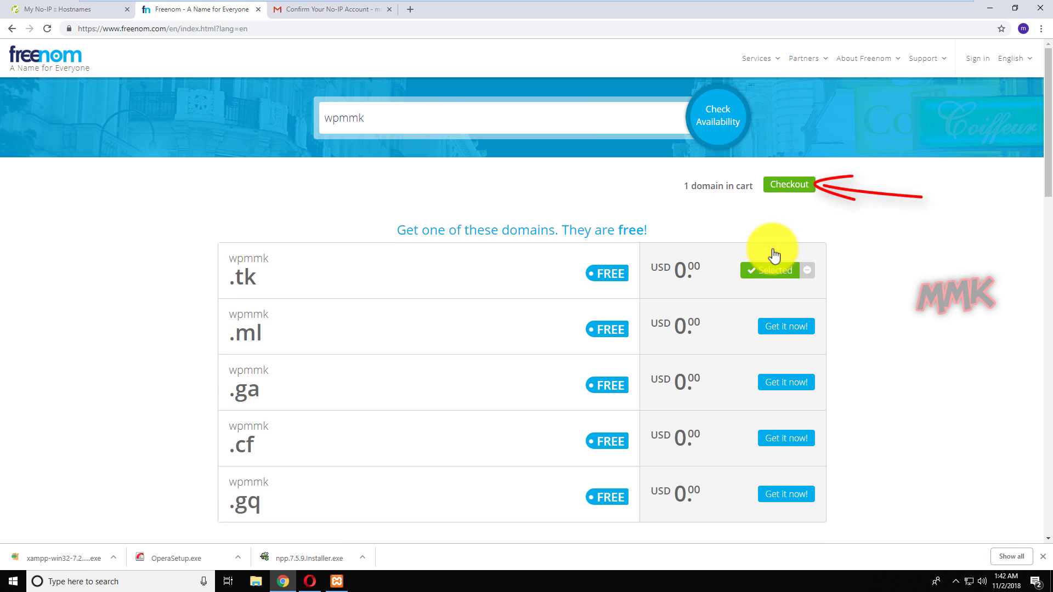
{"action": "left_click", "coordinate": [790, 186]}
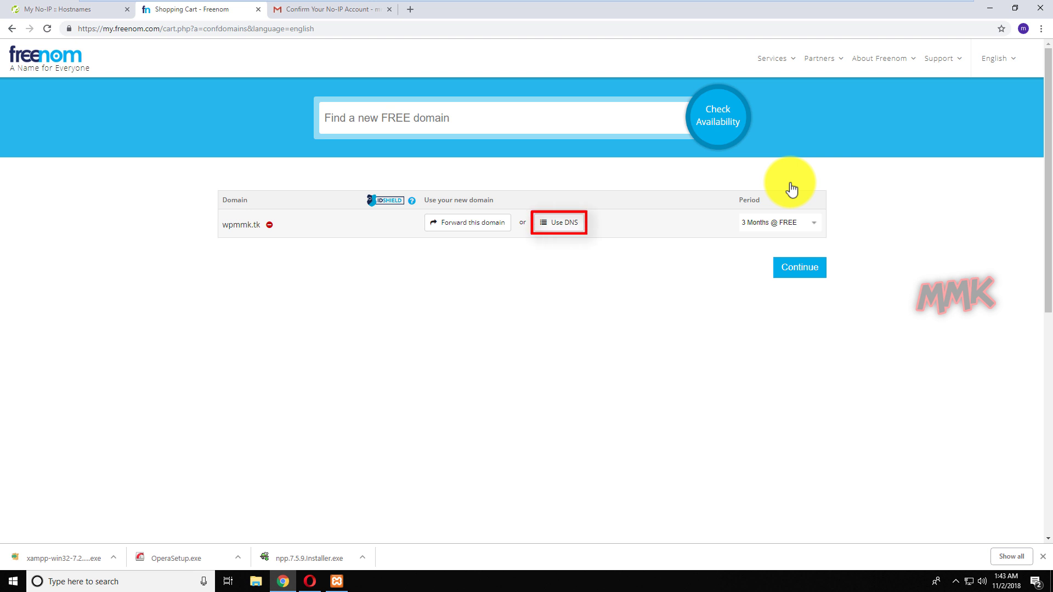
{"action": "left_click", "coordinate": [546, 224]}
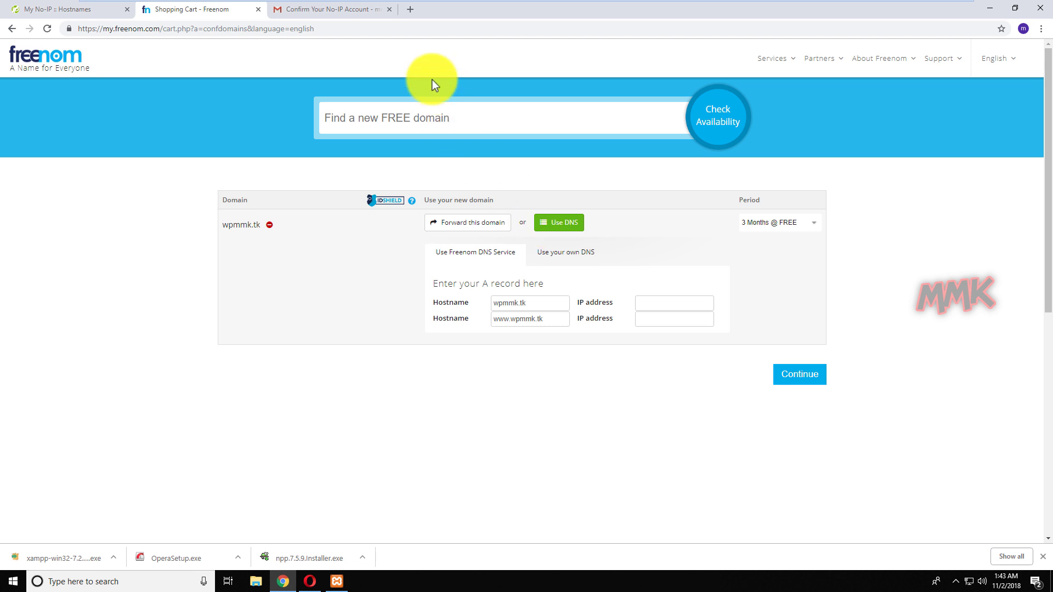
{"action": "left_click", "coordinate": [410, 11]}
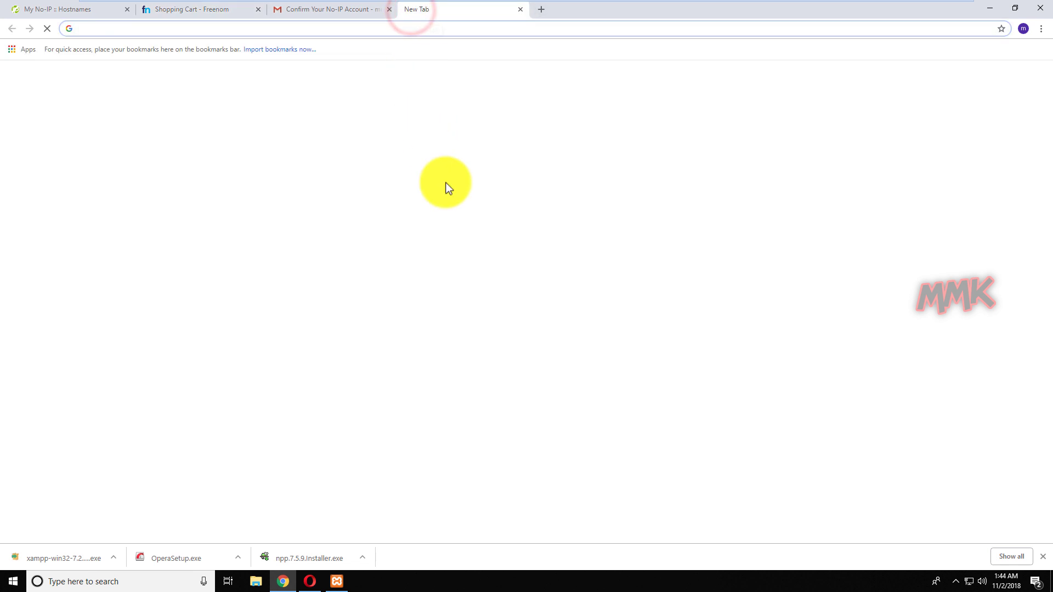
Google 'my ip address', copy the public IP shown, then close that tab and return to No-IP.
{"action": "type", "text": "my i"}
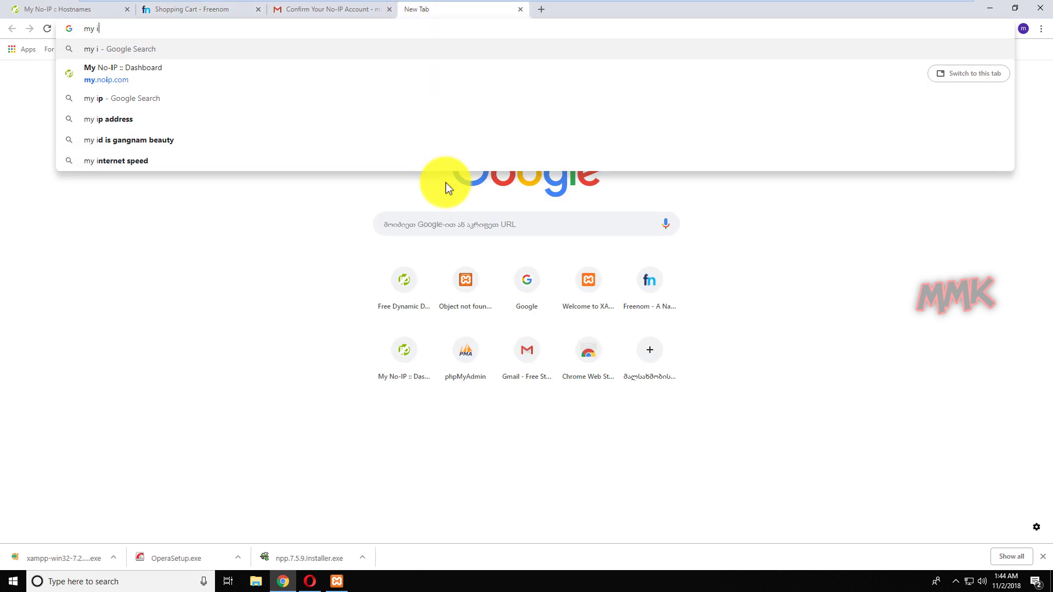
{"action": "type", "text": "p address"}
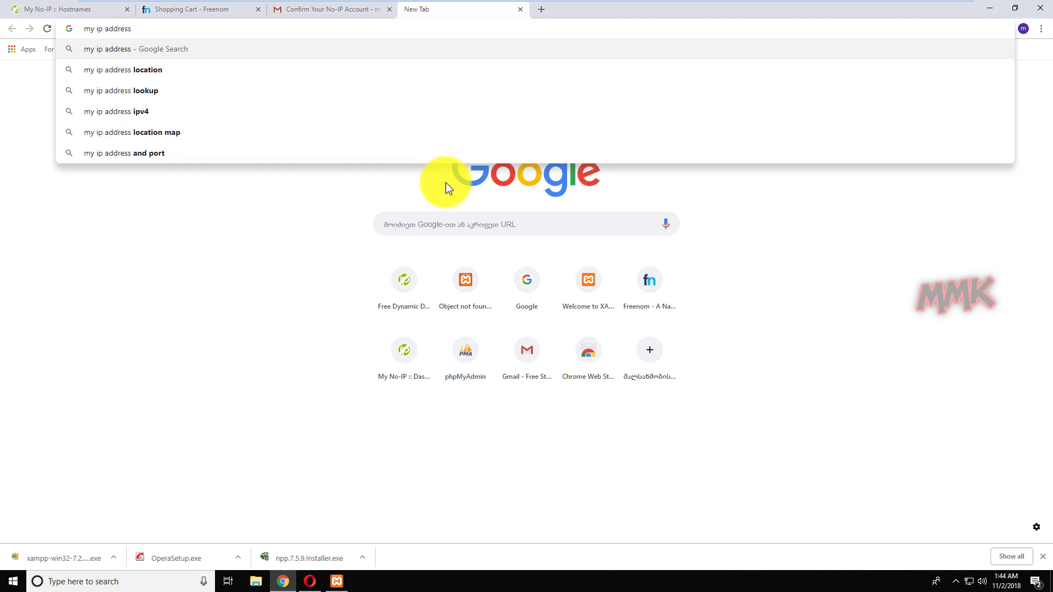
{"action": "key", "text": "Return"}
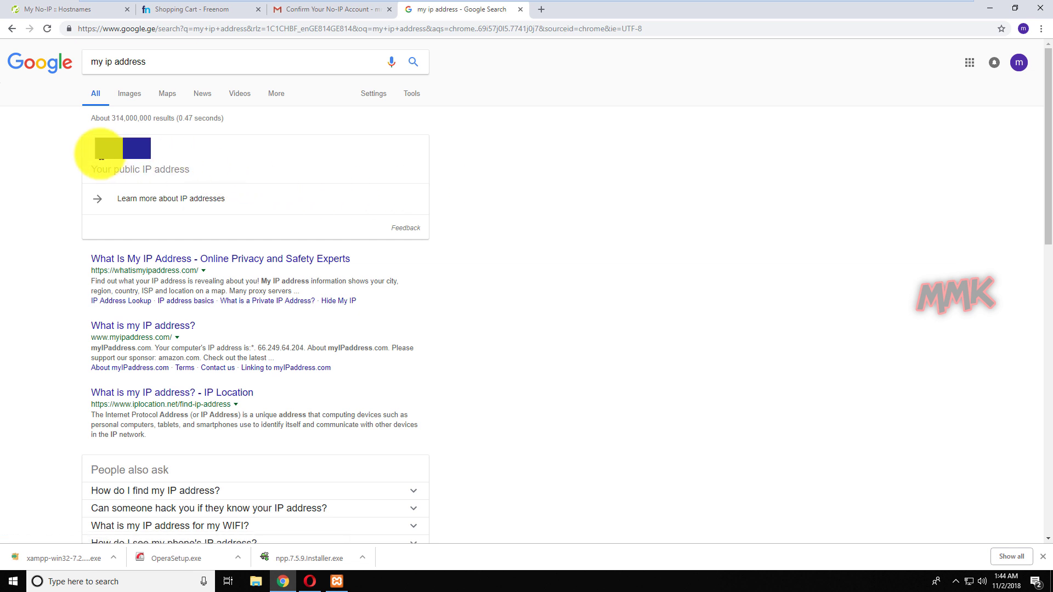
{"action": "left_click_drag", "start_coordinate": [94, 152], "coordinate": [178, 148]}
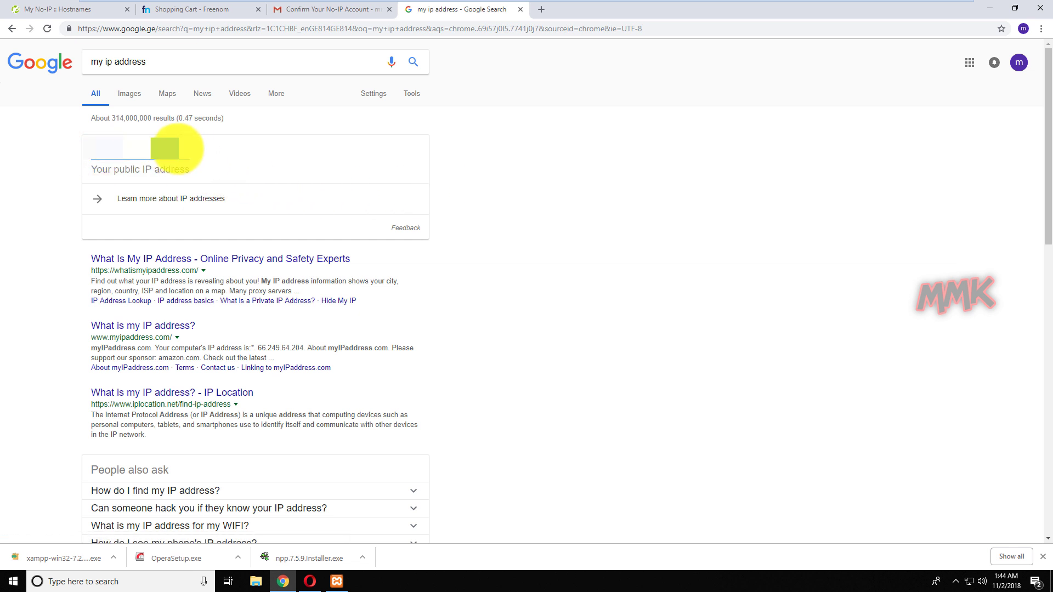
{"action": "right_click", "coordinate": [178, 148]}
{"action": "left_click", "coordinate": [192, 156]}
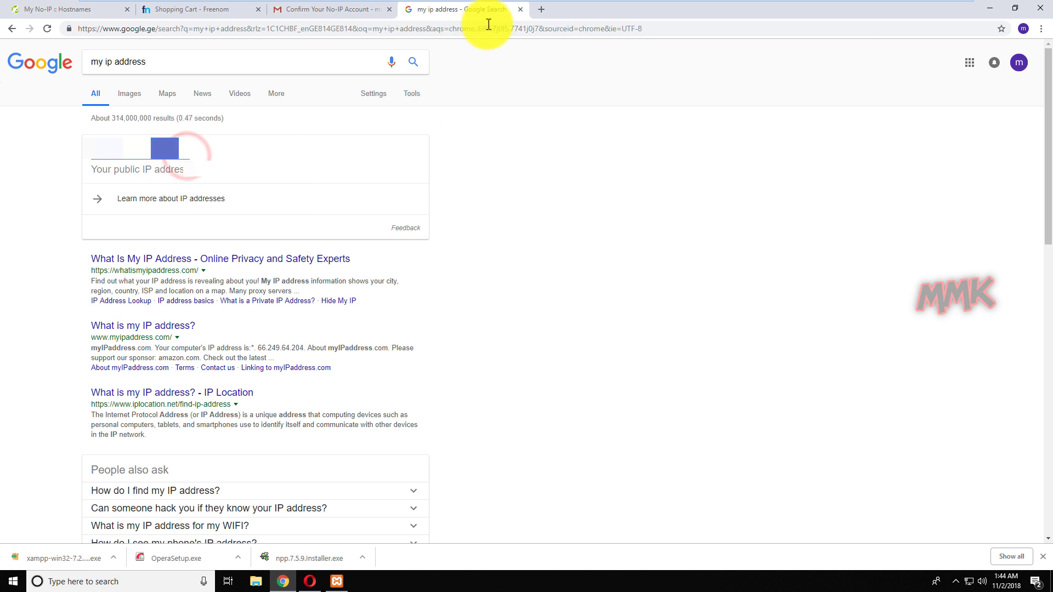
{"action": "left_click", "coordinate": [519, 10]}
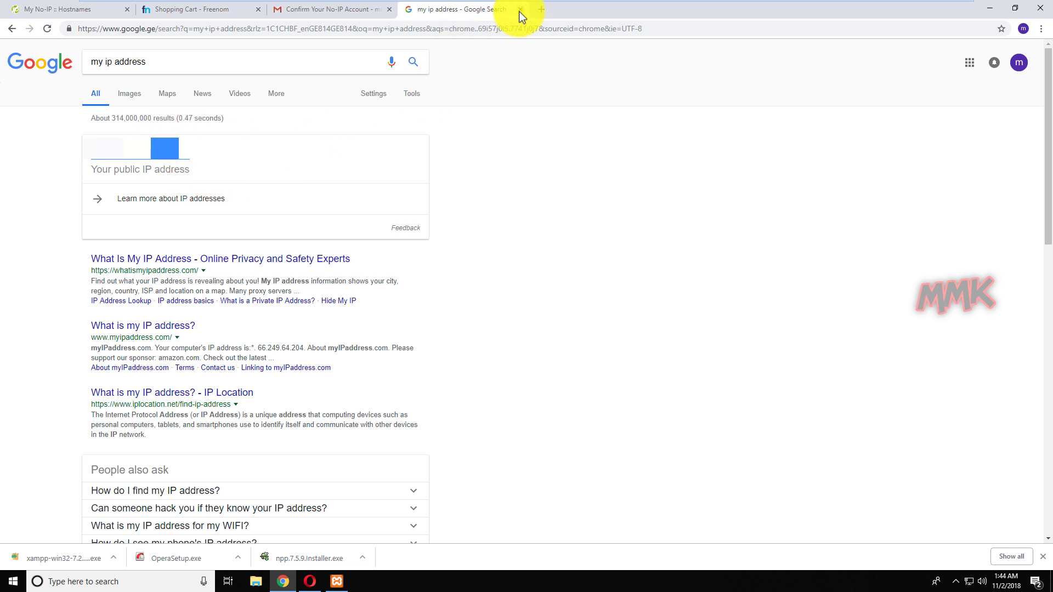
{"action": "left_click", "coordinate": [78, 10]}
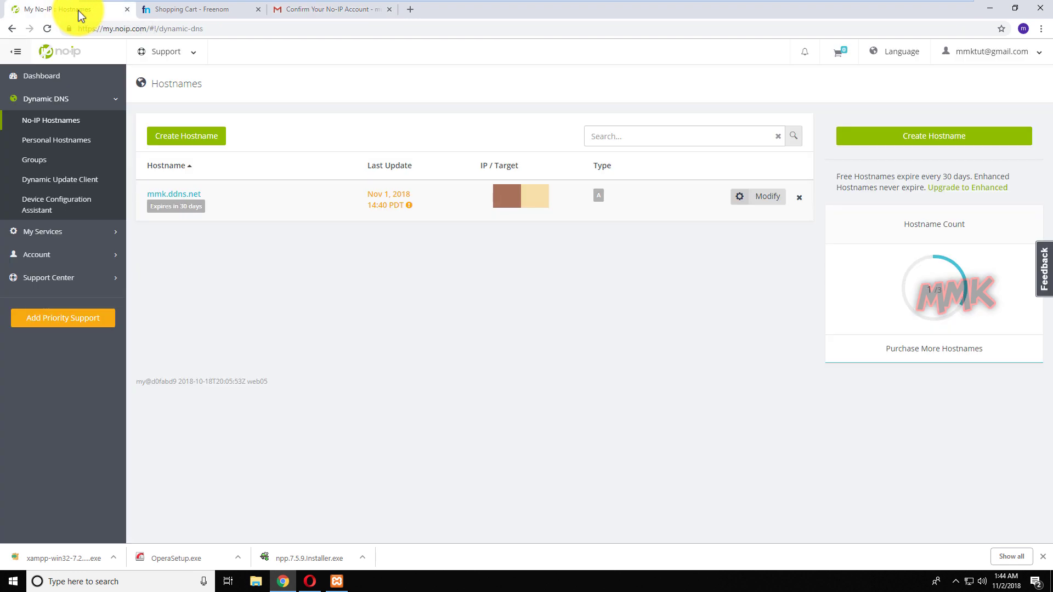
Paste the public IP into both wpmmk.tk A records and choose 12 Months @ FREE.
{"action": "left_click", "coordinate": [193, 12]}
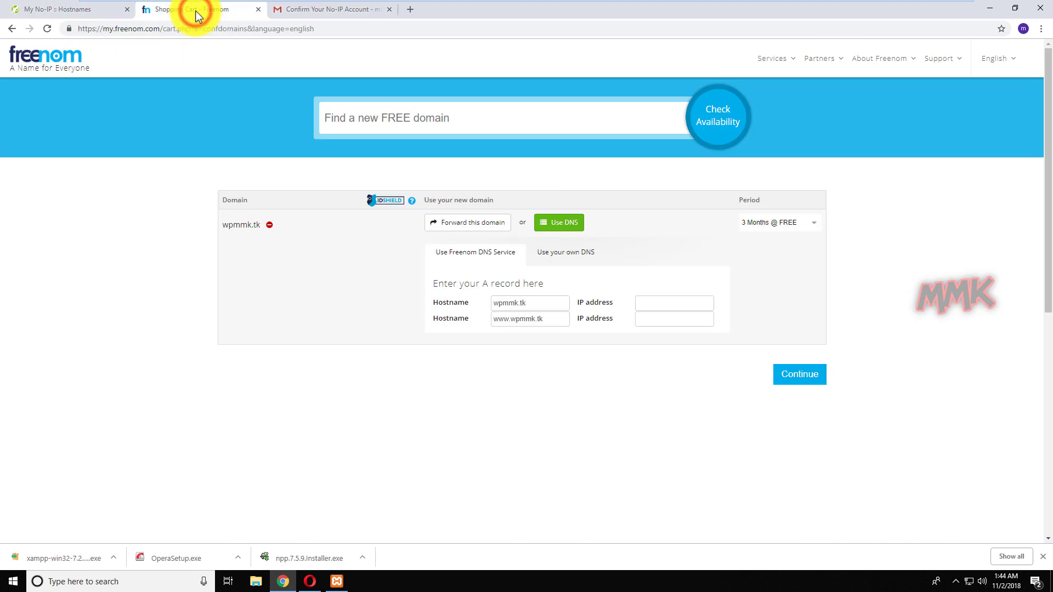
{"action": "right_click", "coordinate": [646, 305]}
{"action": "left_click", "coordinate": [665, 394]}
{"action": "right_click", "coordinate": [661, 322]}
{"action": "left_click", "coordinate": [679, 407]}
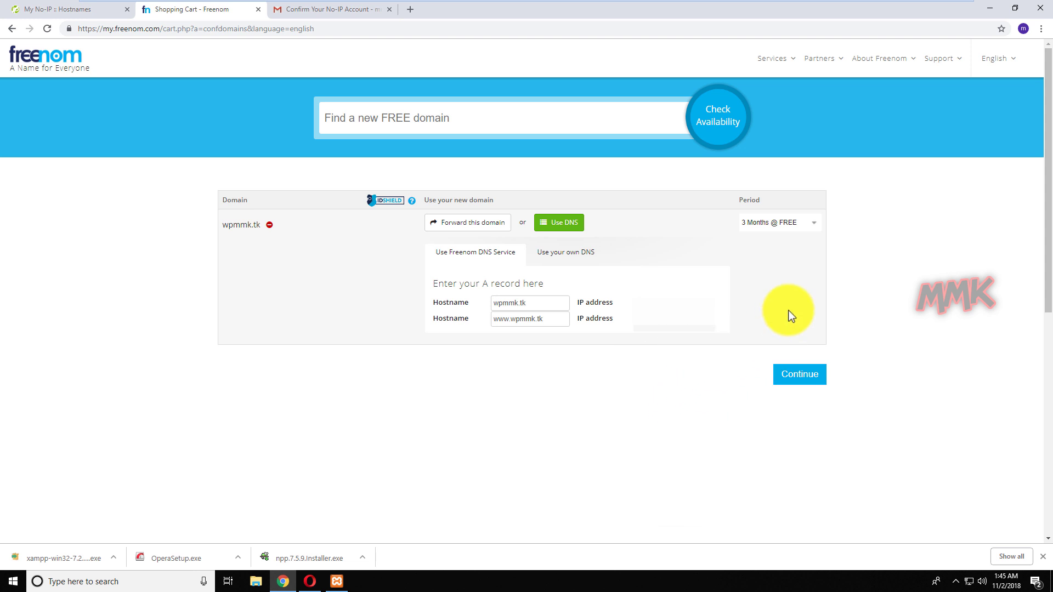
{"action": "left_click", "coordinate": [818, 225]}
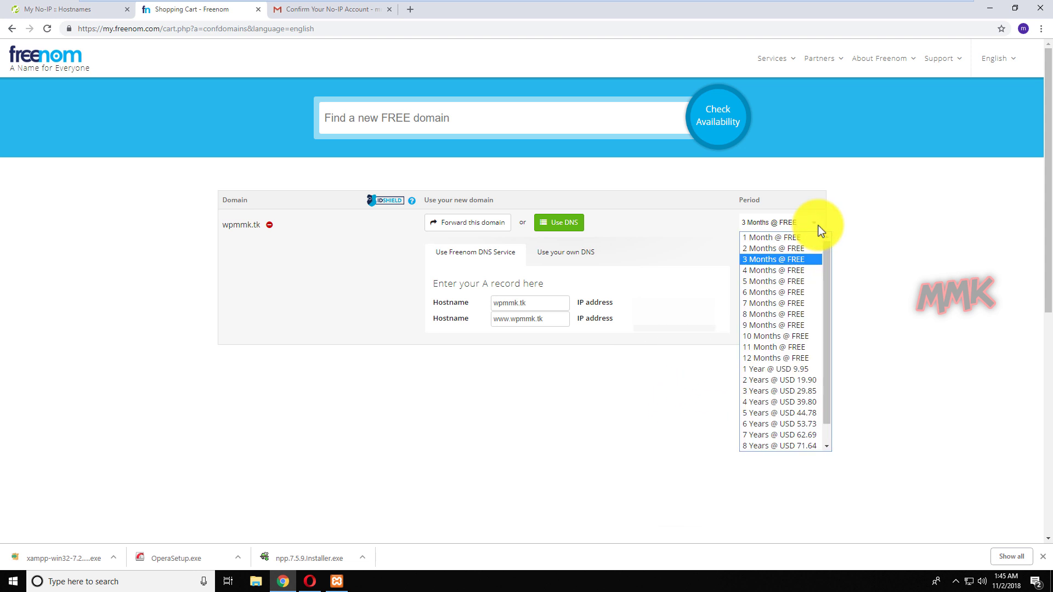
{"action": "left_click", "coordinate": [802, 357]}
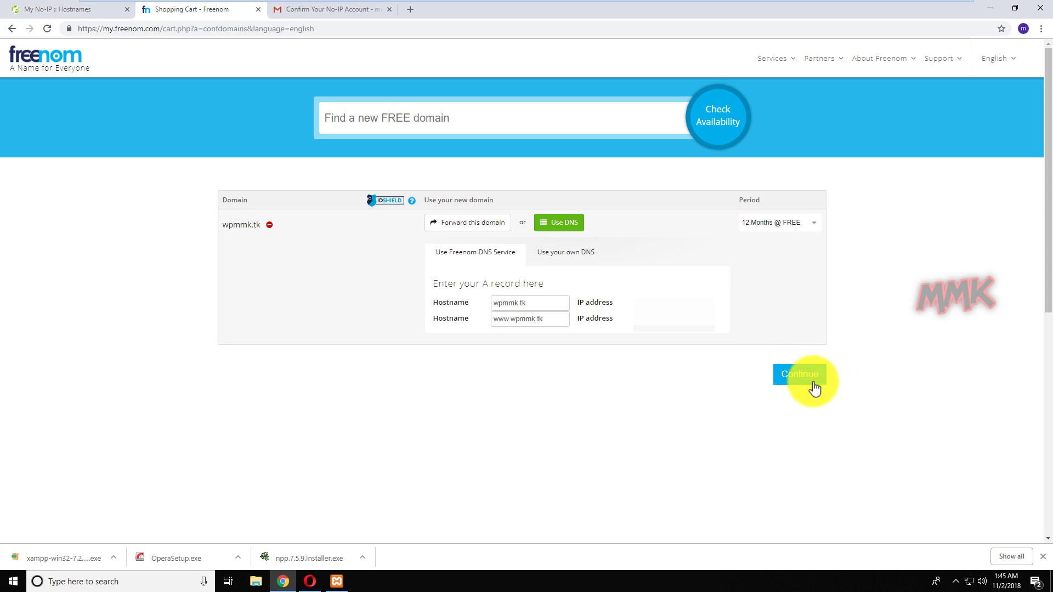
{"action": "left_click", "coordinate": [802, 378]}
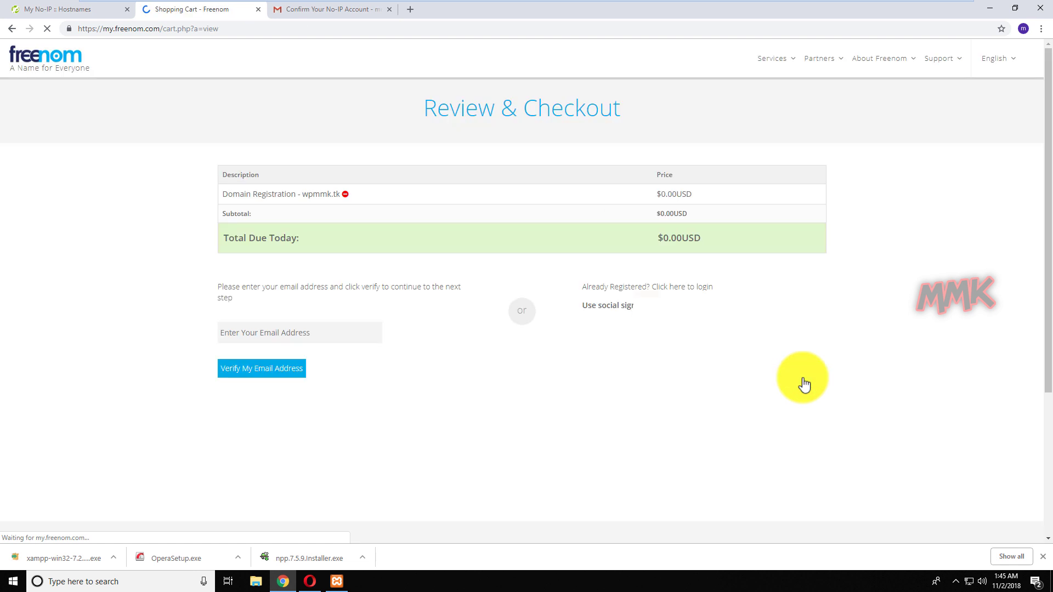
Enter the account e-mail address, request verification and solve the reCAPTCHA.
{"action": "left_click", "coordinate": [313, 328]}
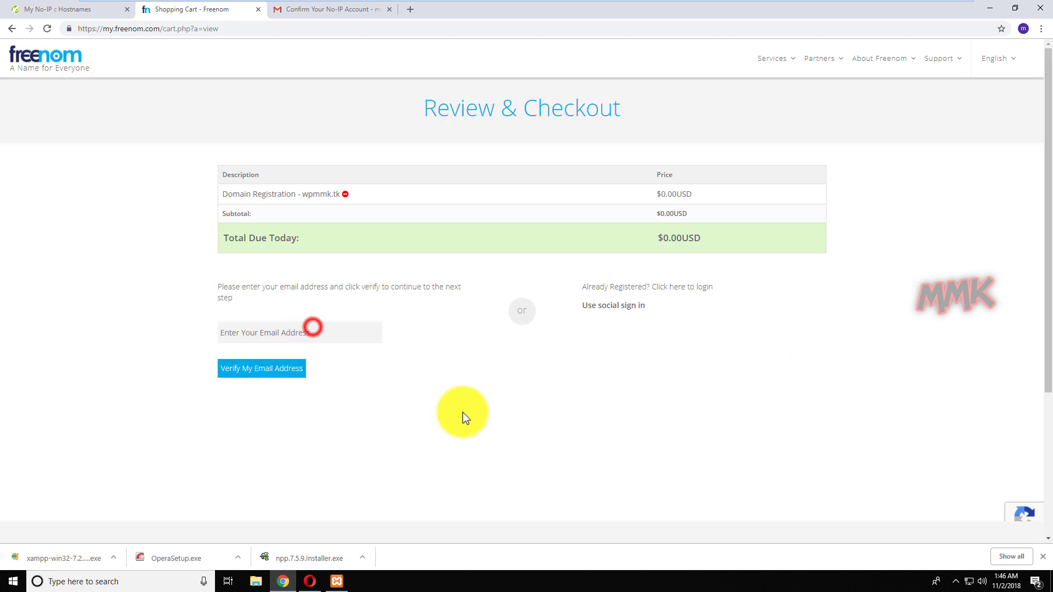
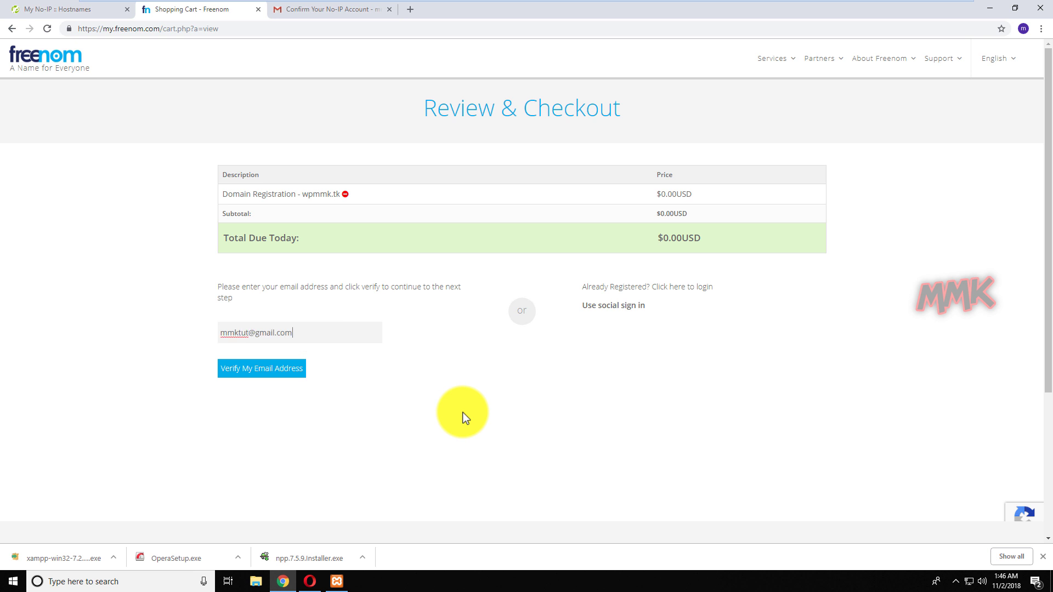
{"action": "left_click", "coordinate": [277, 367]}
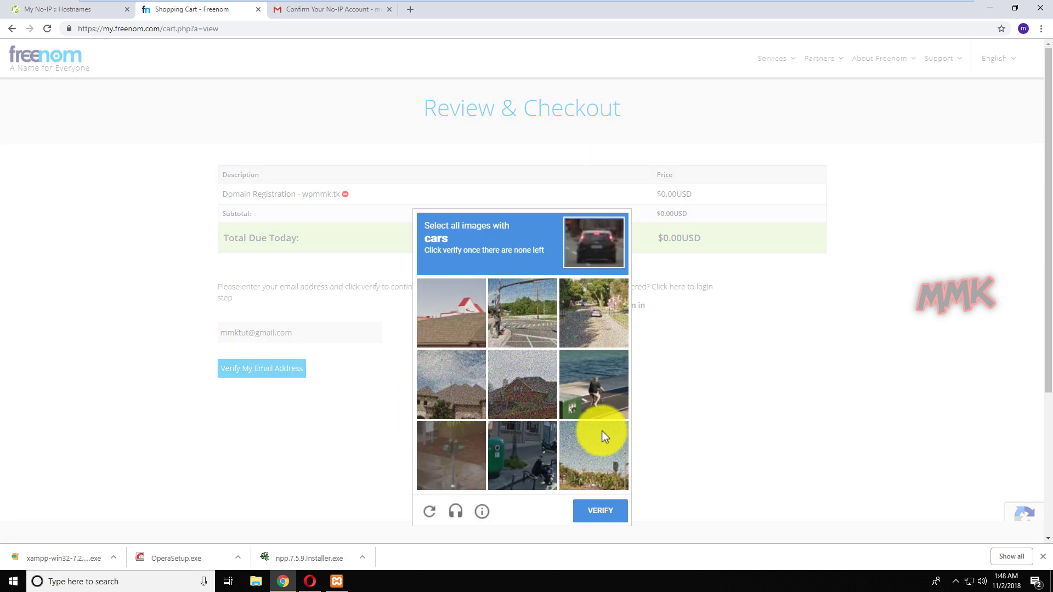
{"action": "left_click", "coordinate": [593, 323]}
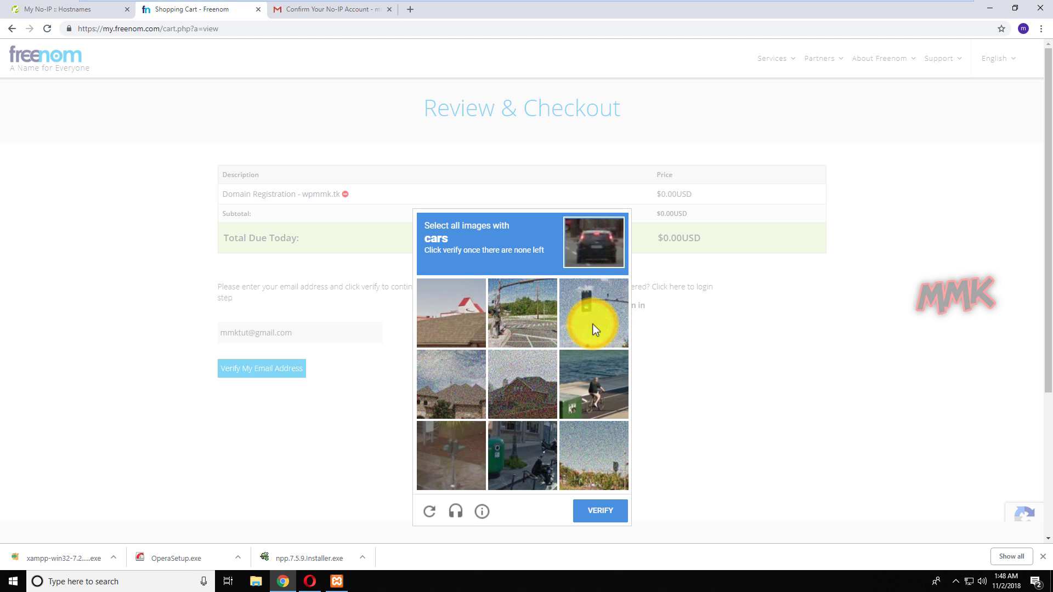
{"action": "left_click", "coordinate": [596, 512]}
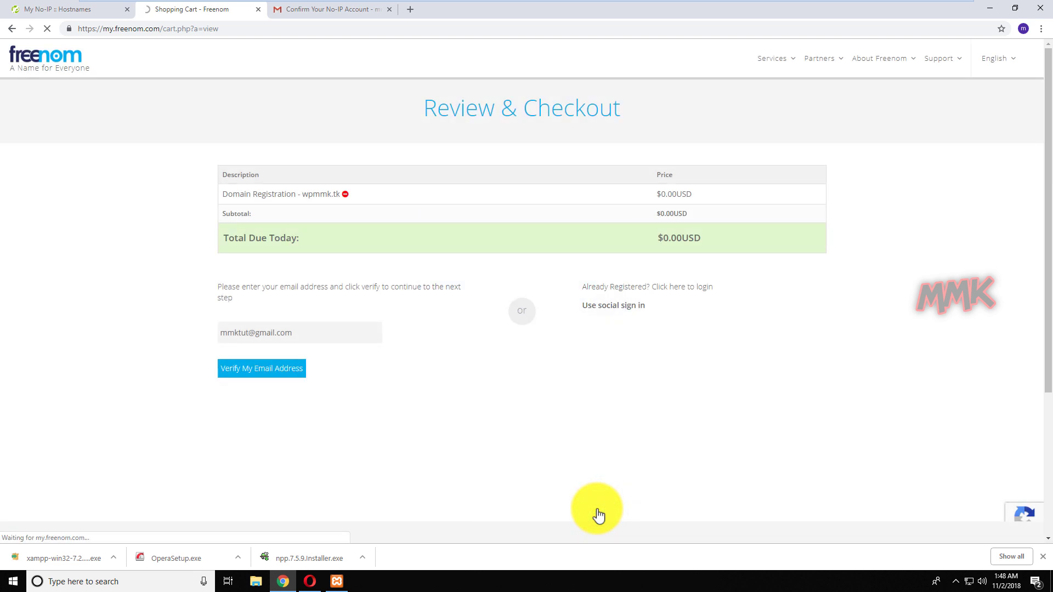
Open Freenom's Email Verification message in Gmail and follow its link to checkout.
{"action": "left_click", "coordinate": [316, 8]}
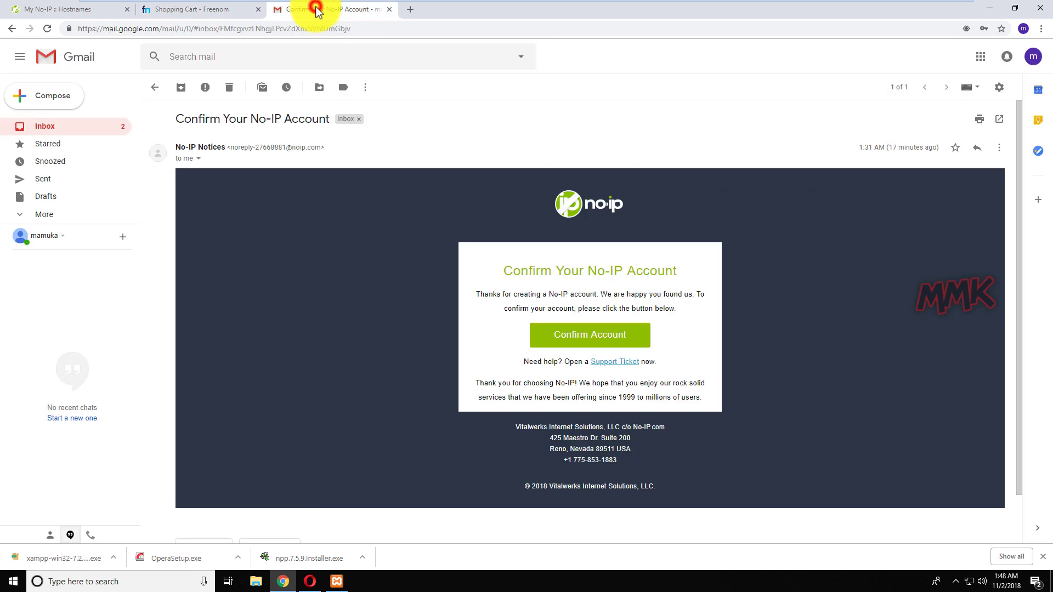
{"action": "left_click", "coordinate": [60, 129]}
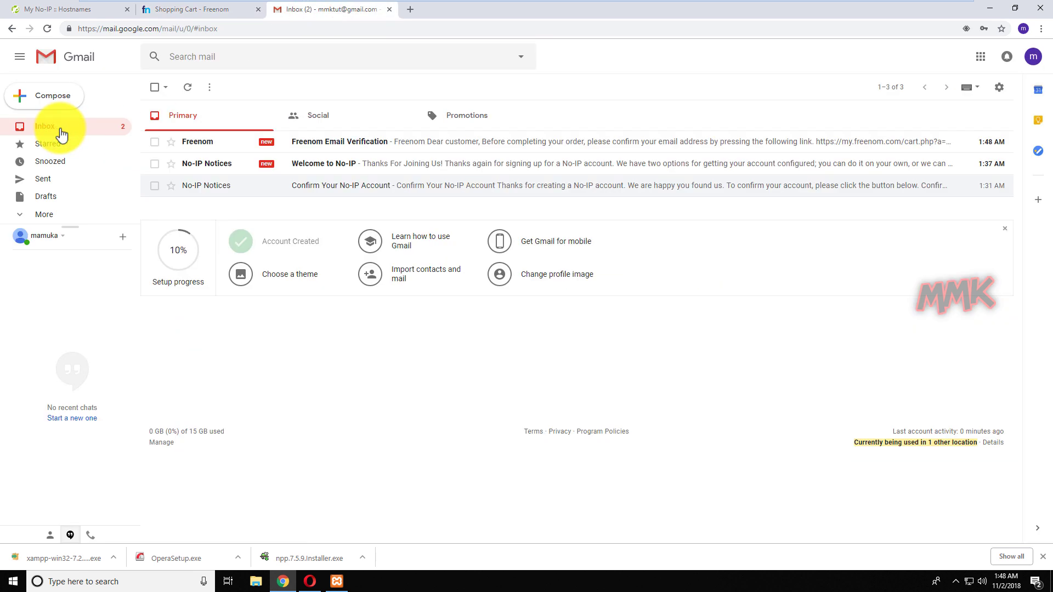
{"action": "left_click", "coordinate": [423, 144]}
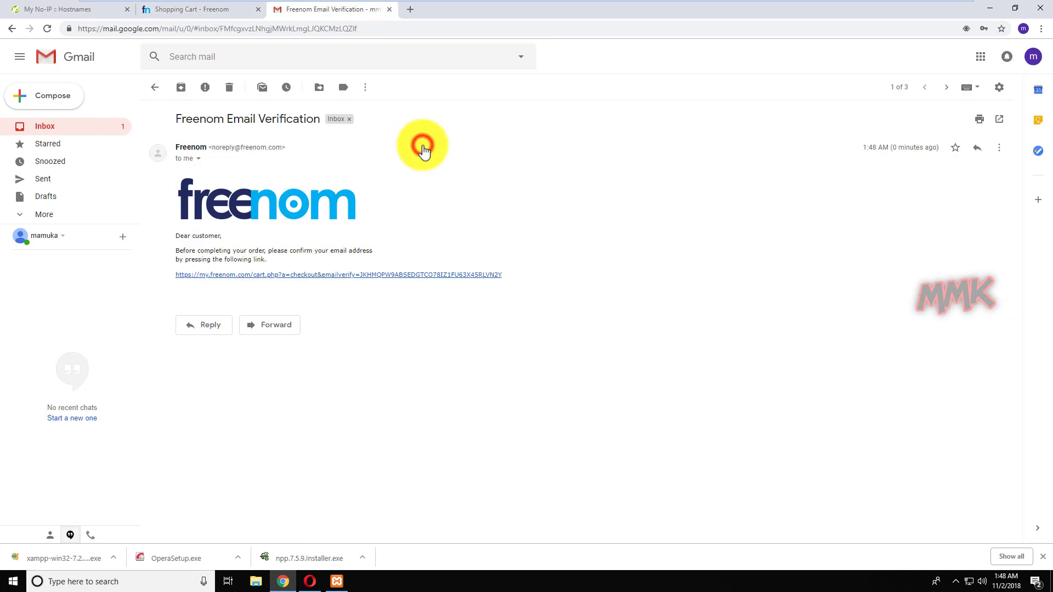
{"action": "left_click", "coordinate": [360, 275]}
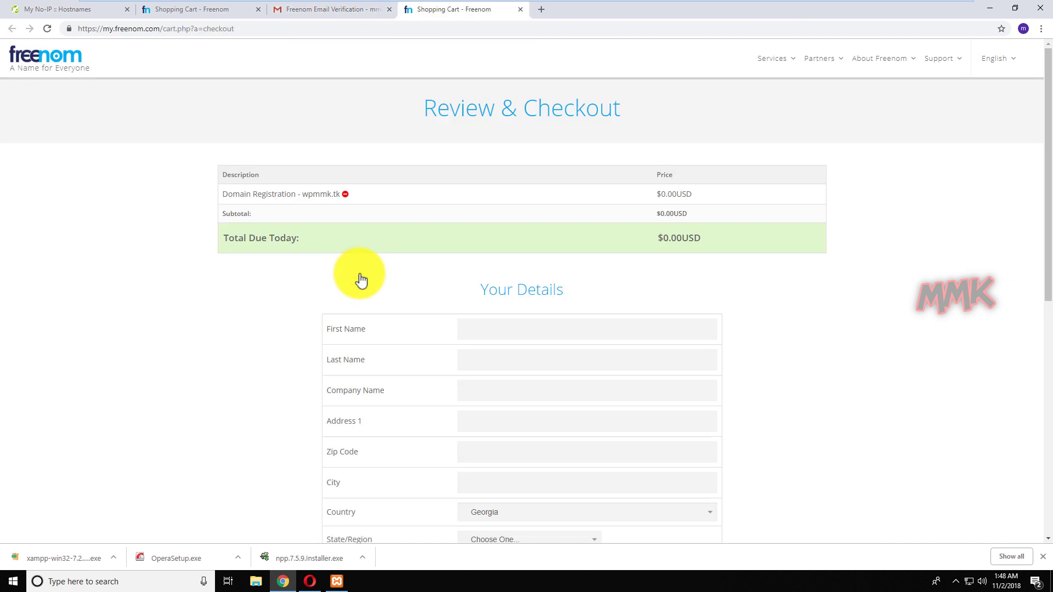
Fill in the Your Details contact fields and select Guria as the region.
{"action": "left_click", "coordinate": [491, 328]}
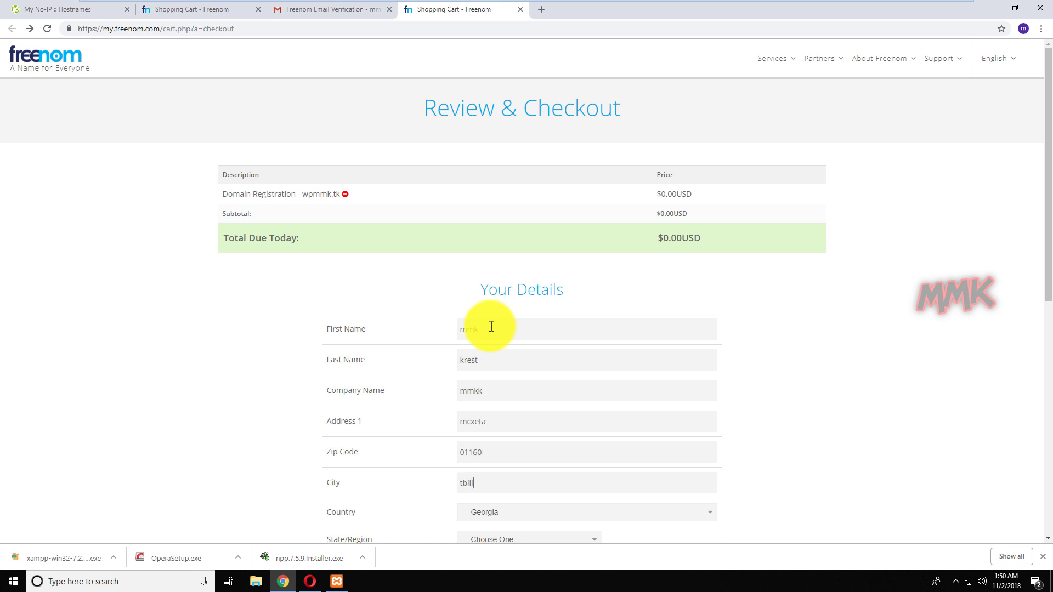
{"action": "scroll", "coordinate": [491, 327], "scroll_direction": "down", "scroll_amount": 3}
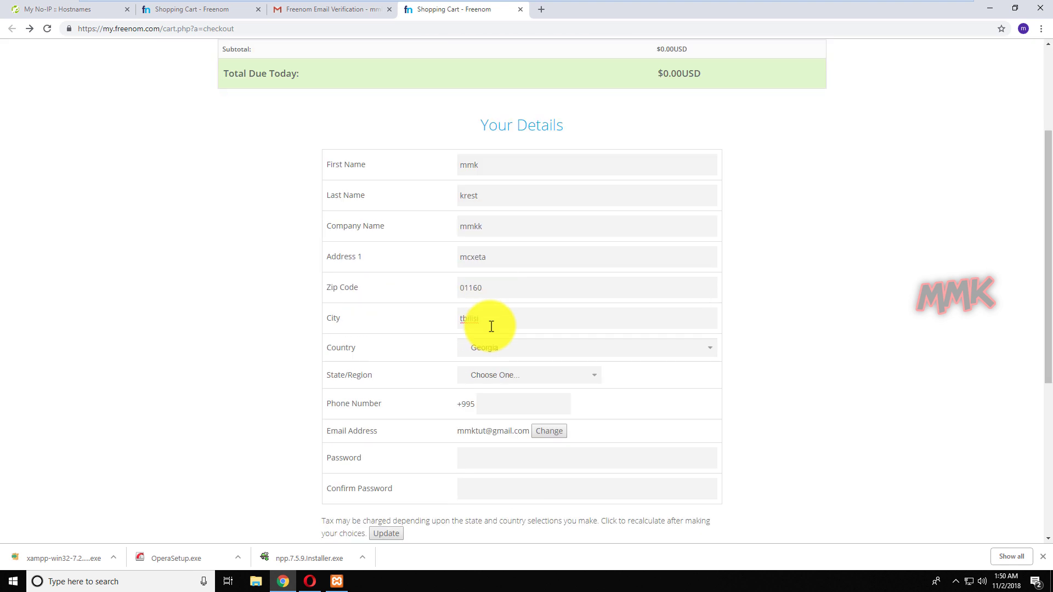
{"action": "left_click", "coordinate": [517, 373]}
{"action": "key", "text": "t"}
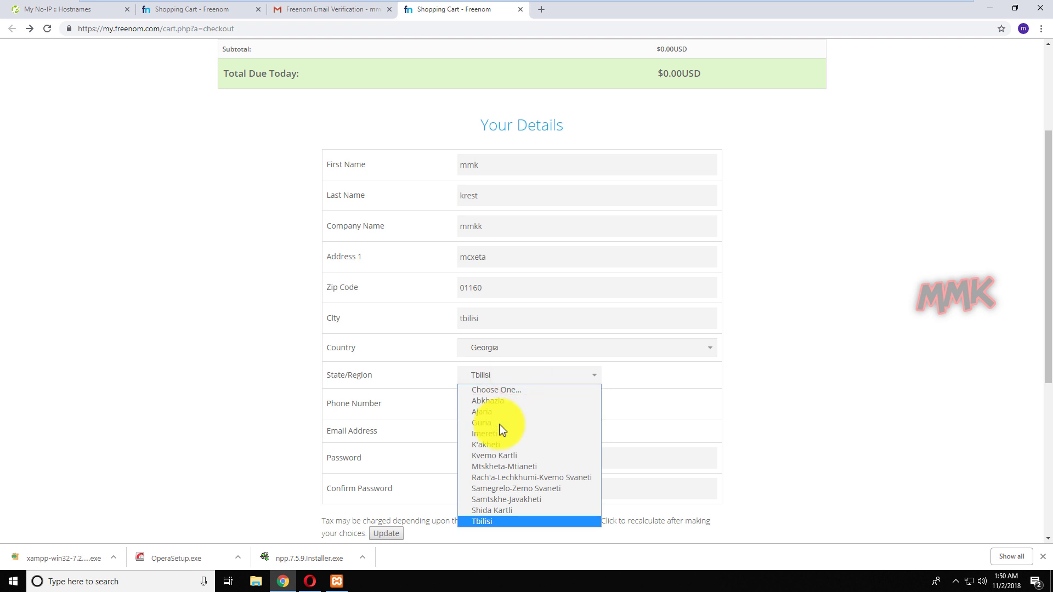
{"action": "left_click", "coordinate": [497, 426]}
Enter the phone number and account password, update the order and accept the terms.
{"action": "left_click", "coordinate": [505, 410]}
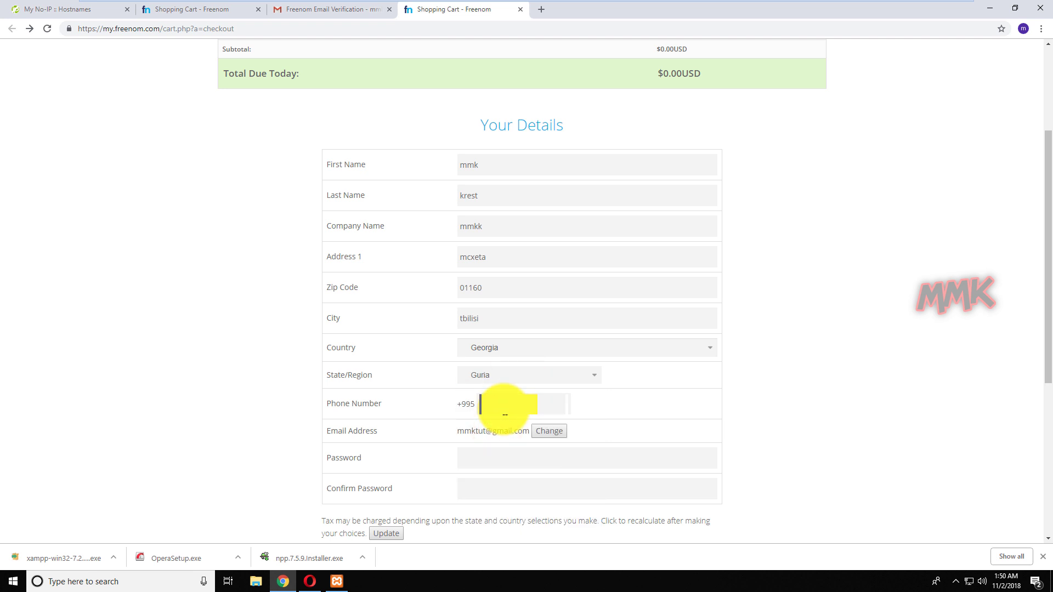
{"action": "left_click", "coordinate": [501, 458]}
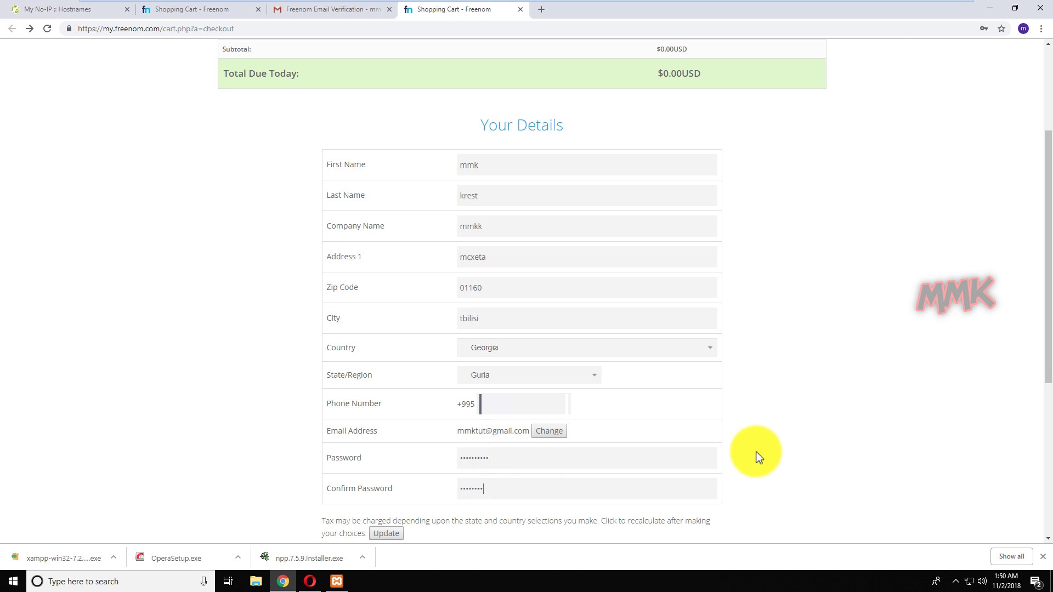
{"action": "left_click", "coordinate": [390, 534]}
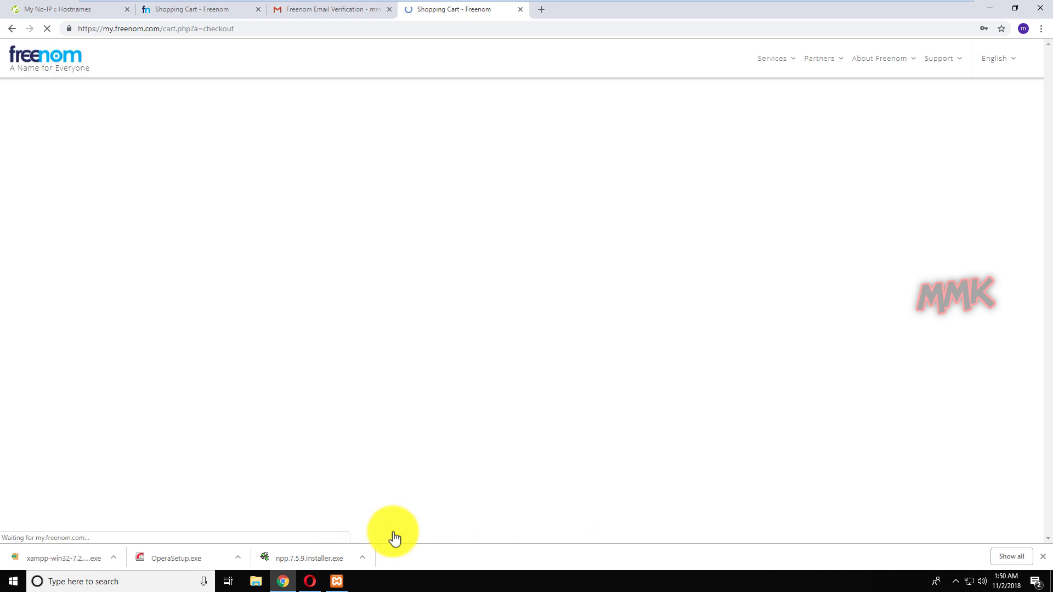
{"action": "scroll", "coordinate": [850, 318], "scroll_direction": "down", "scroll_amount": 7}
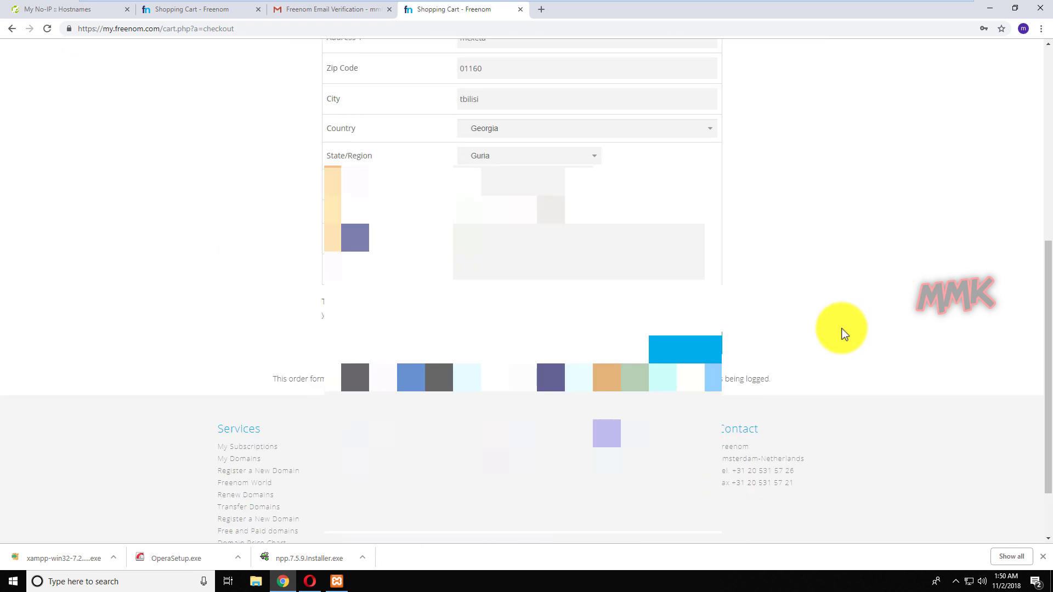
{"action": "left_click", "coordinate": [447, 345]}
Complete the wpmmk.tk order, decline saving the password, and go to Services > My Domains.
{"action": "left_click", "coordinate": [679, 346]}
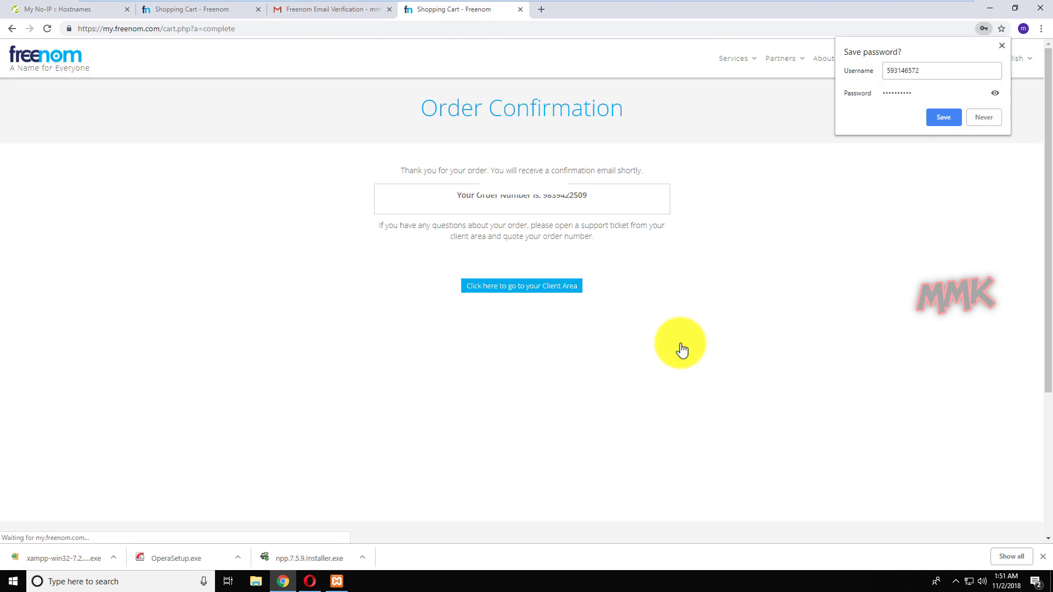
{"action": "left_click", "coordinate": [985, 114]}
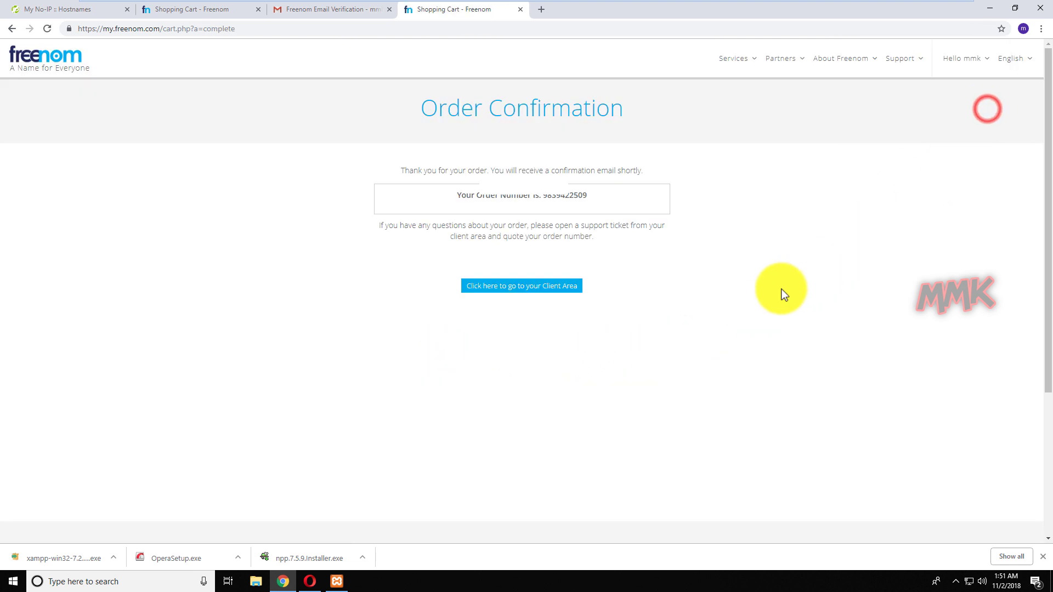
{"action": "left_click", "coordinate": [525, 286]}
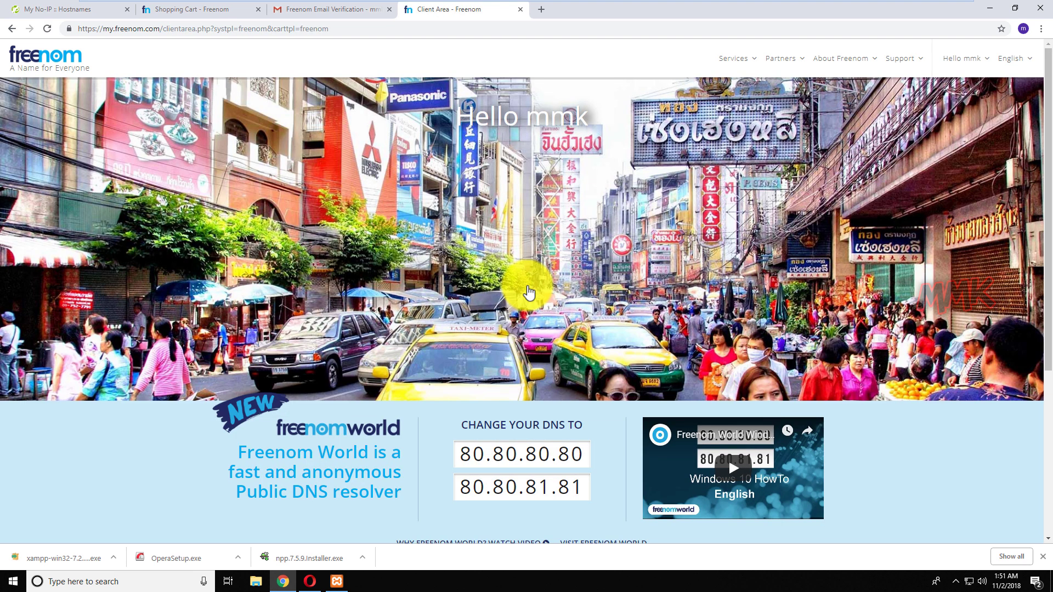
{"action": "left_click", "coordinate": [755, 59]}
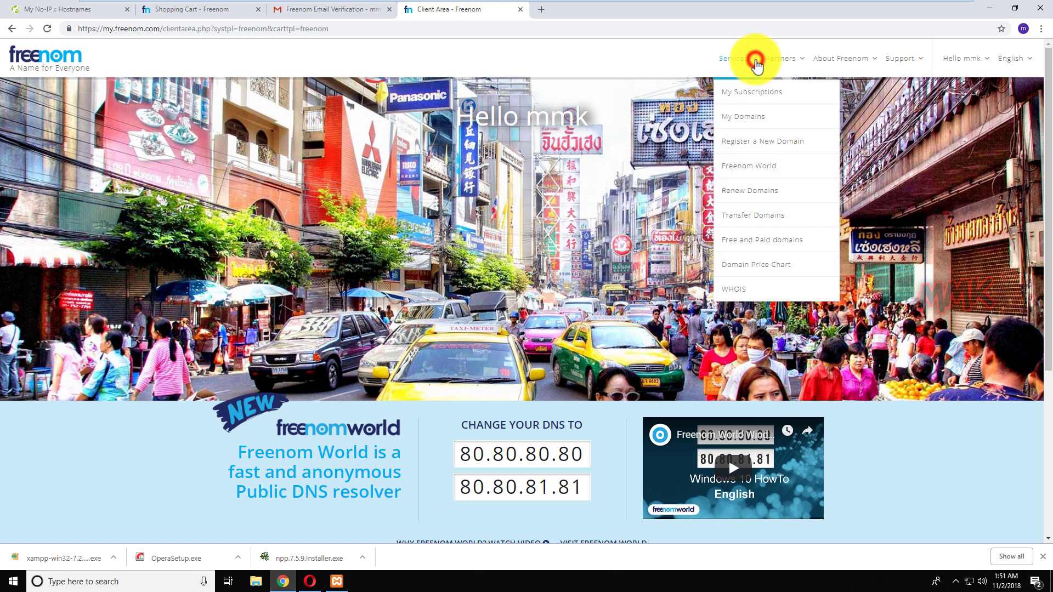
{"action": "left_click", "coordinate": [756, 117]}
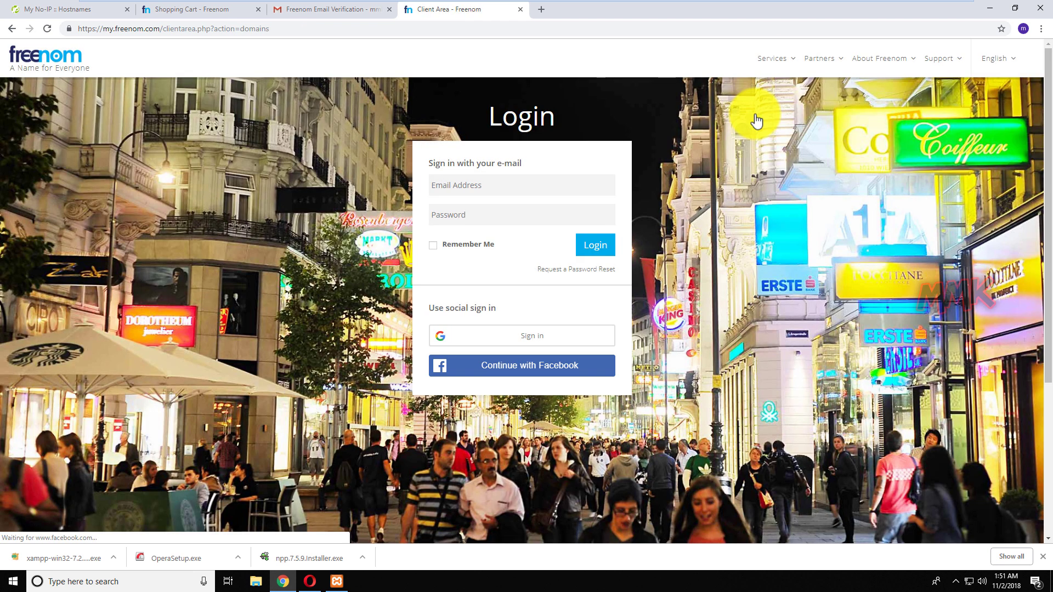
Log in to the Freenom account with the saved e-mail and password.
{"action": "type", "text": "mmk"}
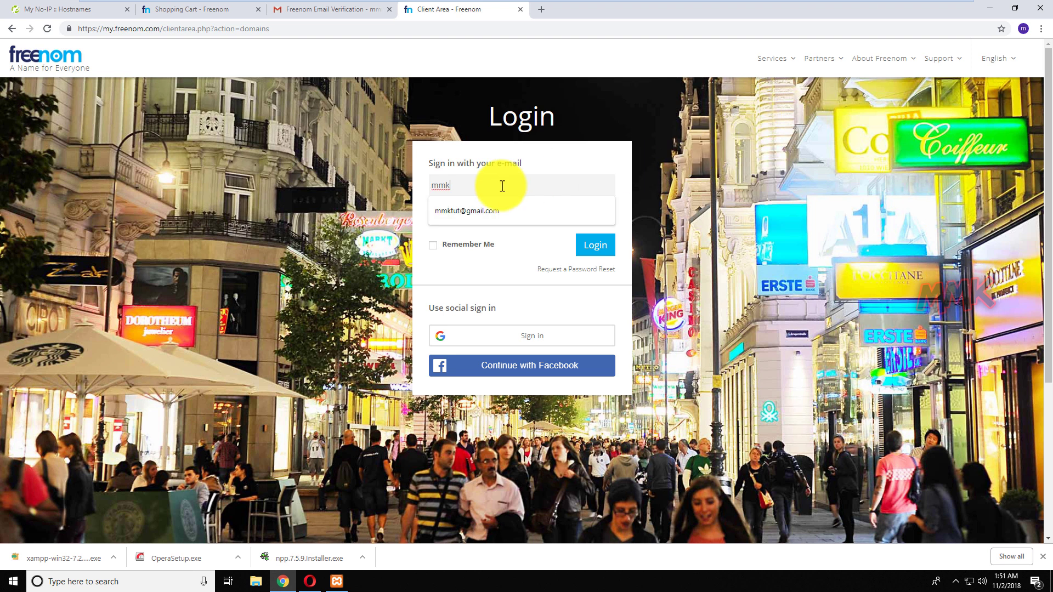
{"action": "left_click", "coordinate": [483, 211]}
{"action": "left_click", "coordinate": [484, 212]}
{"action": "type", "text": "•••"}
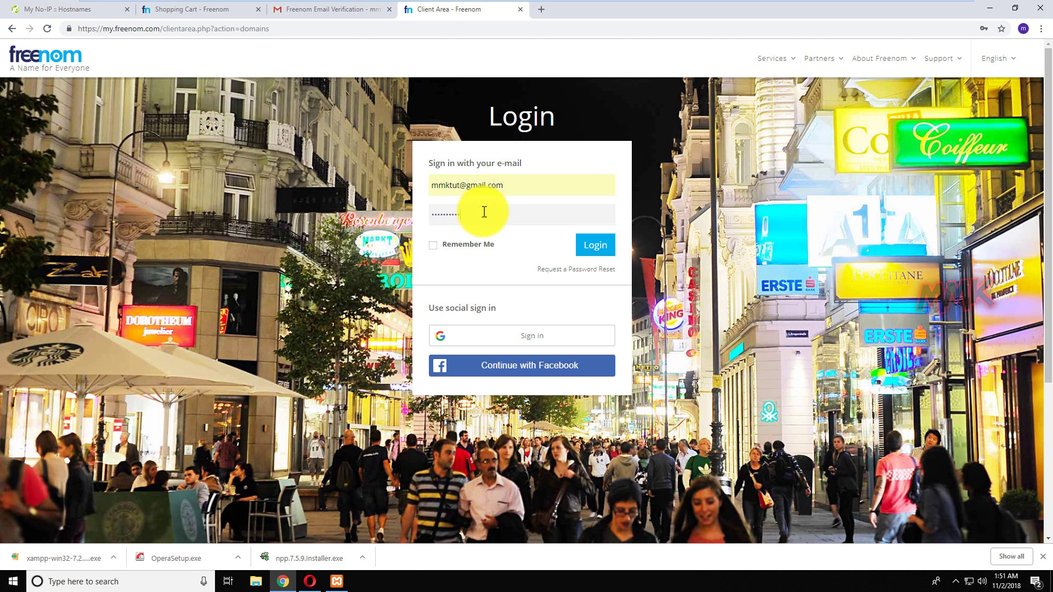
{"action": "left_click", "coordinate": [584, 245]}
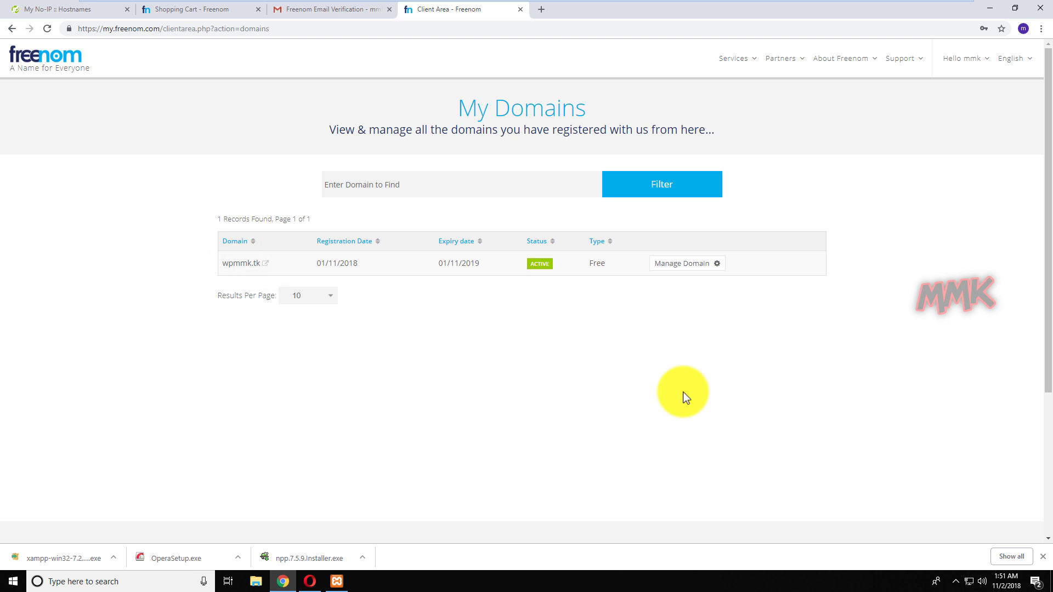
Close the Shopping Cart tab, move the Client Area tab left, and show No-IP Hostnames.
{"action": "left_click", "coordinate": [259, 9]}
{"action": "left_click_drag", "start_coordinate": [292, 9], "coordinate": [164, 7]}
{"action": "left_click", "coordinate": [57, 11]}
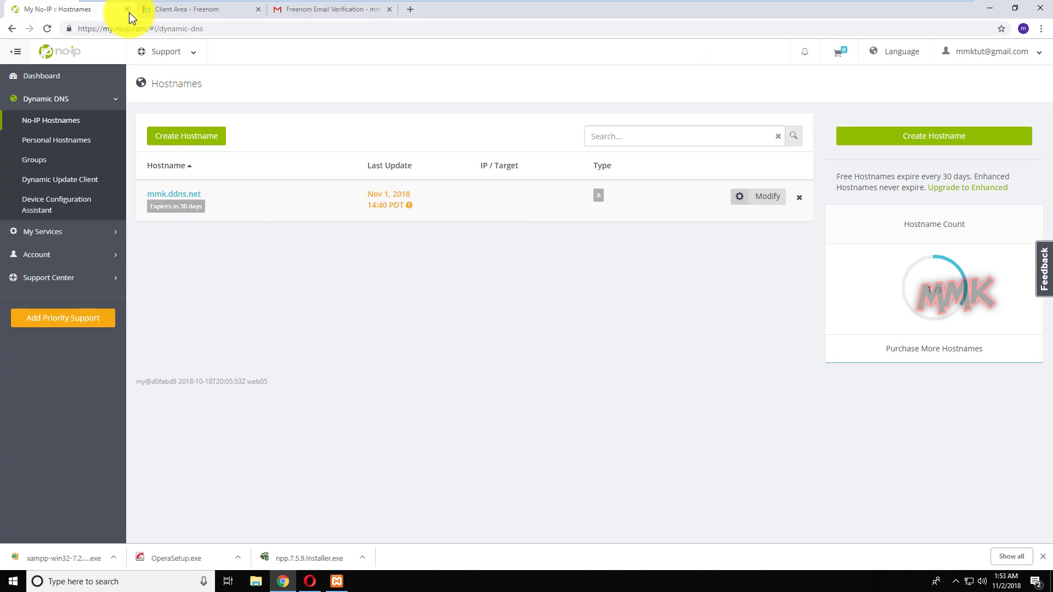
Close the My No-IP and Client Area tabs, then minimise and restore Chrome on the verification email.
{"action": "left_click", "coordinate": [129, 11]}
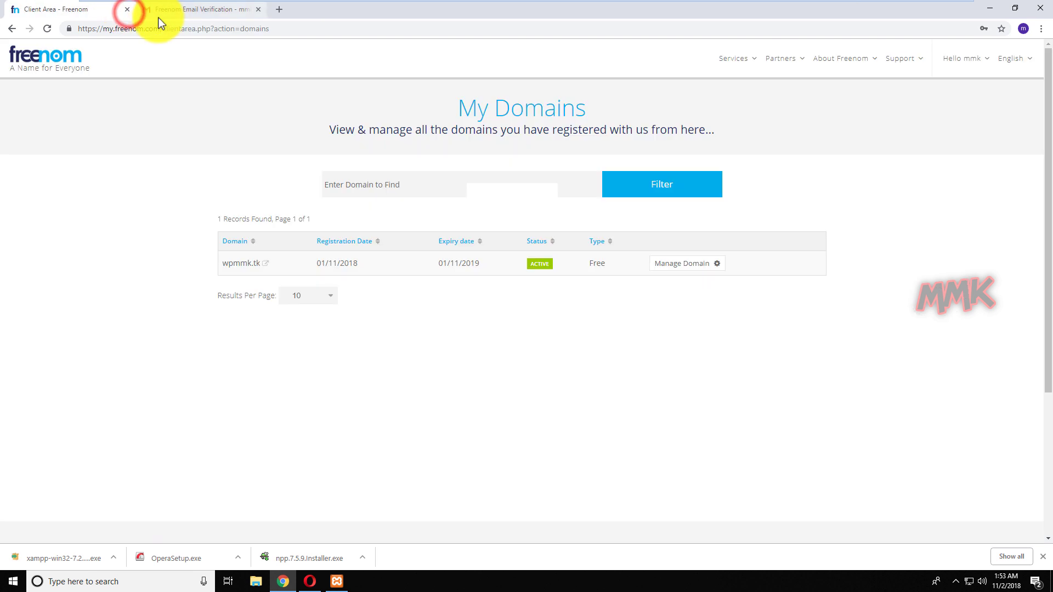
{"action": "left_click", "coordinate": [126, 10]}
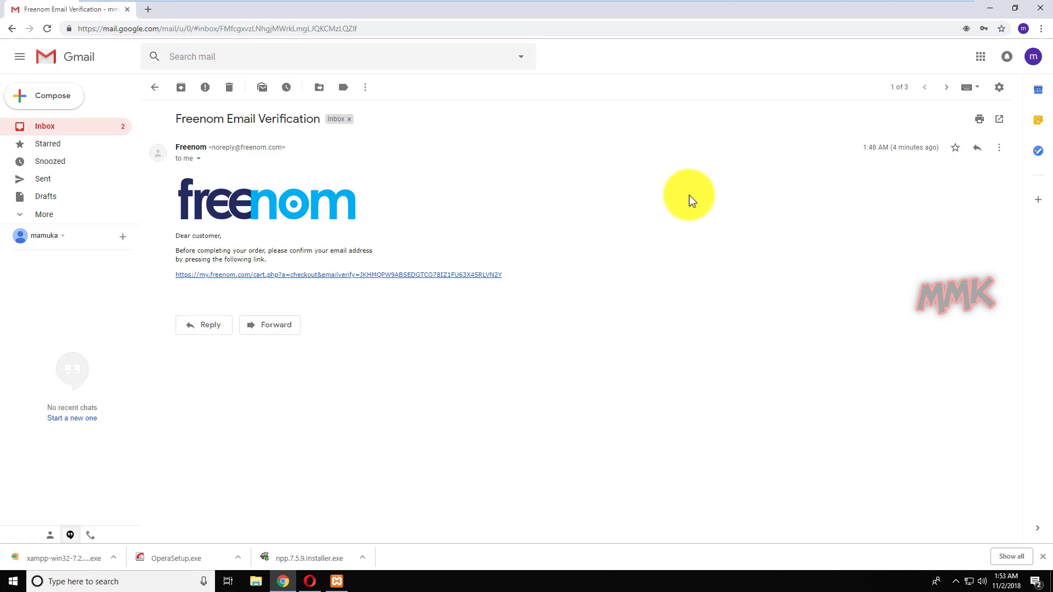
{"action": "left_click", "coordinate": [989, 9]}
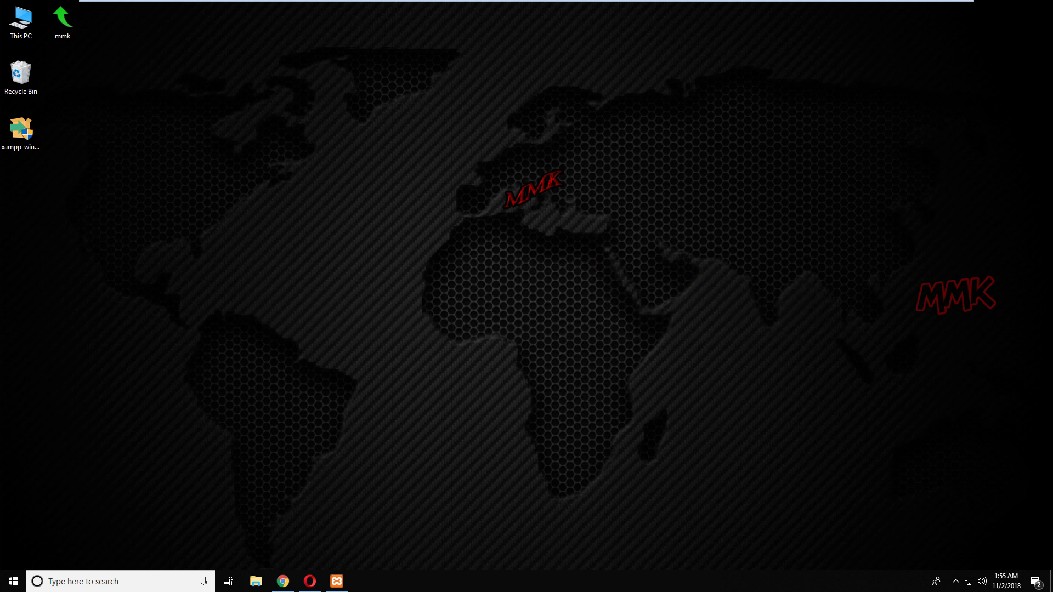
{"action": "left_click", "coordinate": [283, 580]}
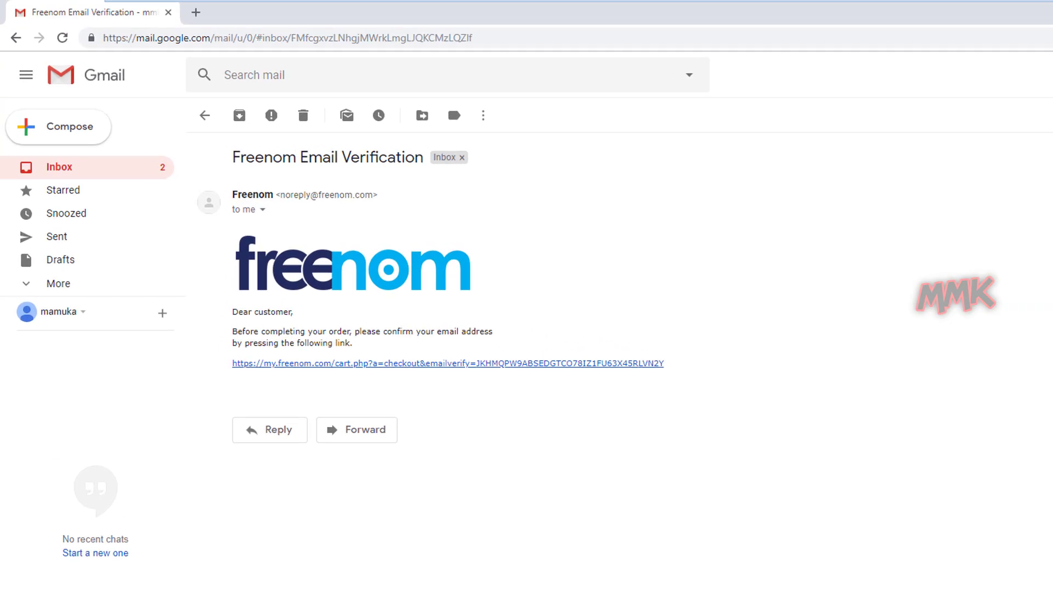
Load localhost to show the XAMPP dashboard Welcome page, then minimise the browser.
{"action": "left_click", "coordinate": [492, 40]}
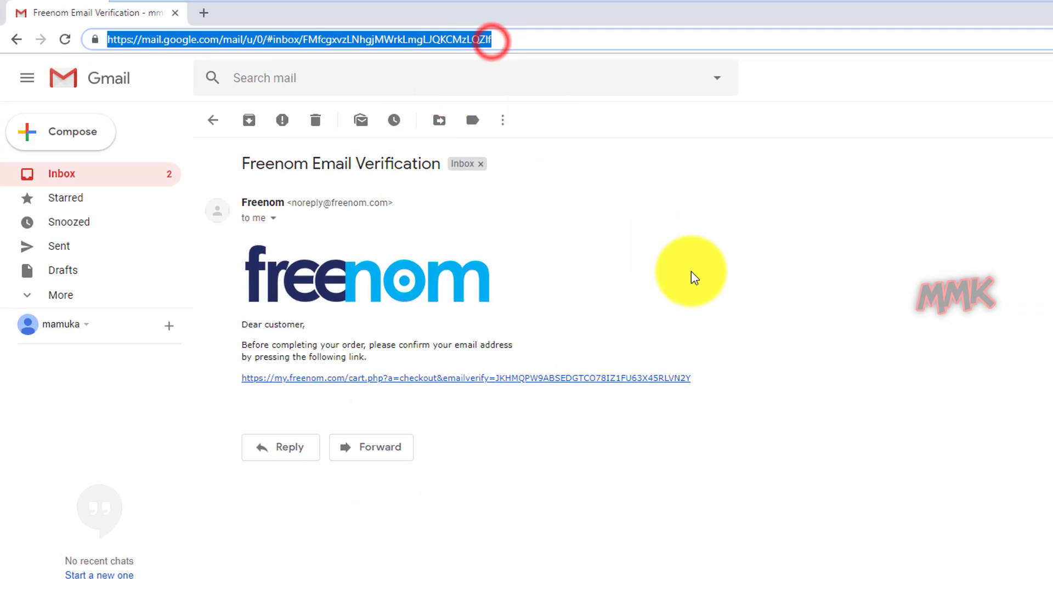
{"action": "type", "text": "loca"}
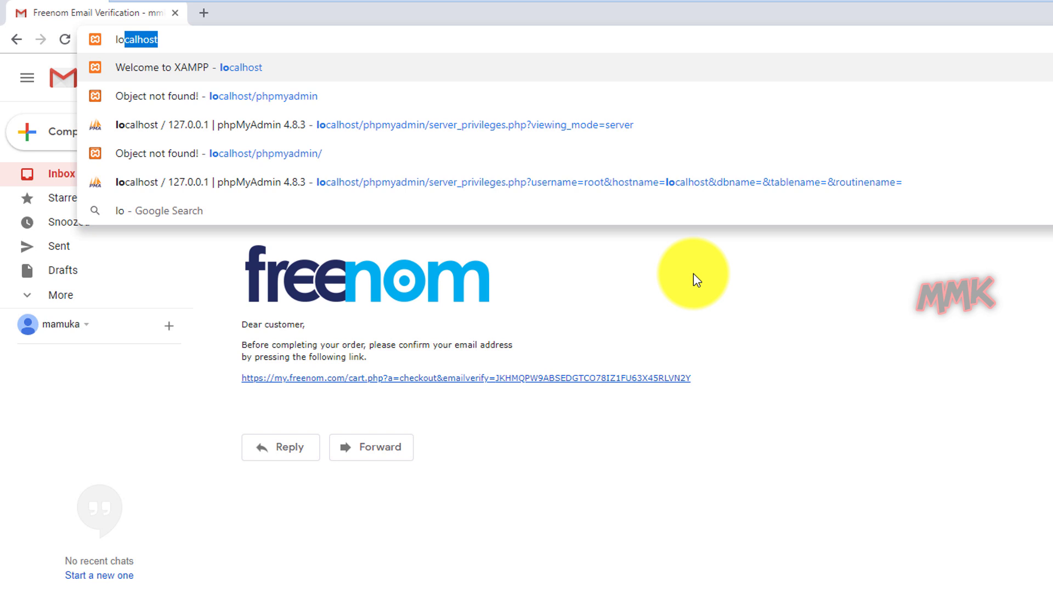
{"action": "type", "text": "lhost"}
{"action": "key", "text": "Return"}
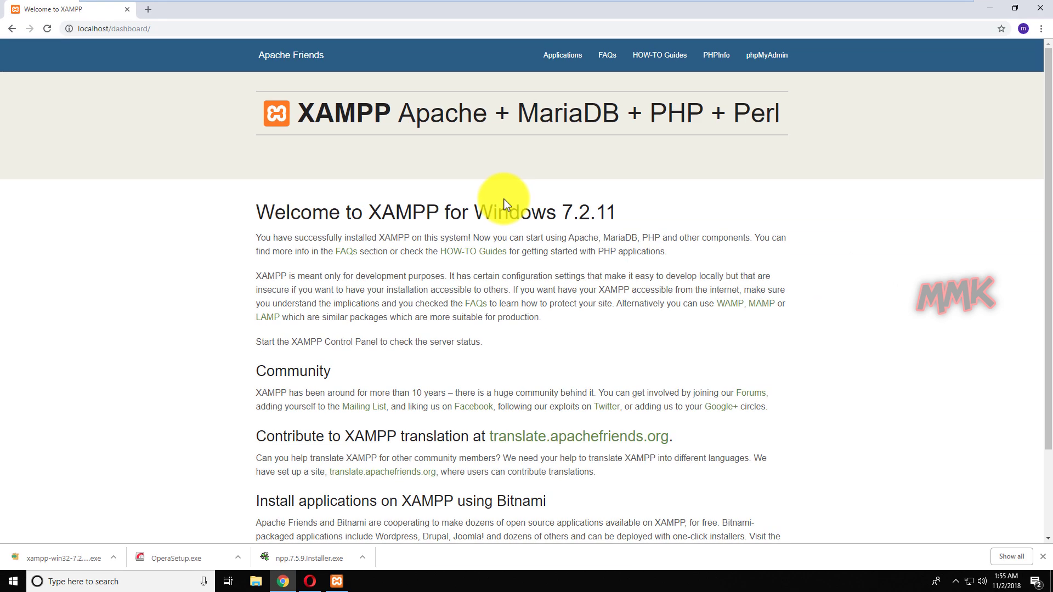
{"action": "left_click", "coordinate": [983, 12]}
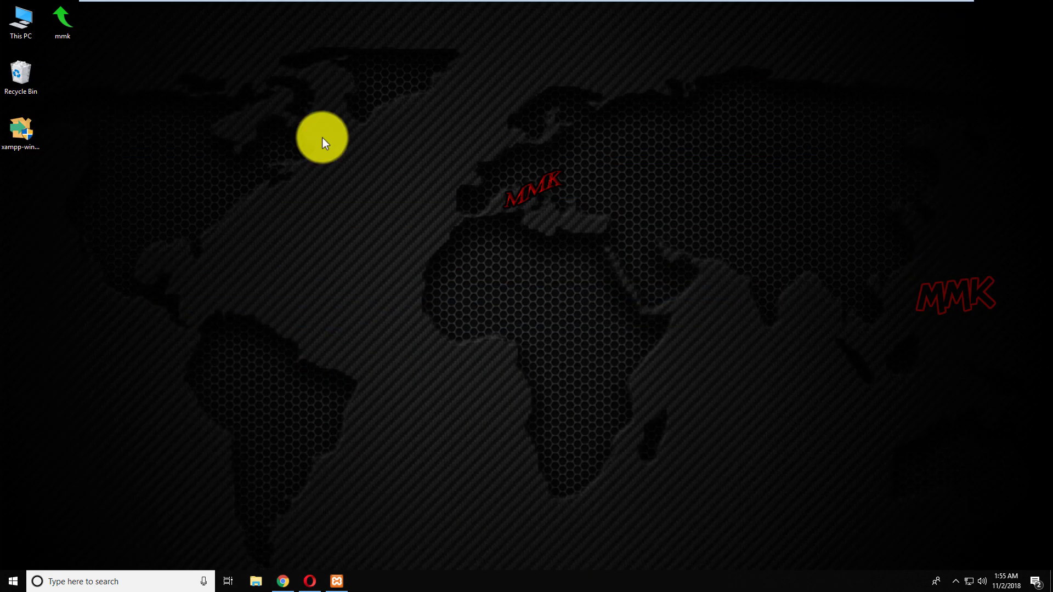
Browse to C:\xampp\htdocs and delete all eight default items, including dashboard and index.php.
{"action": "double_click", "coordinate": [12, 24]}
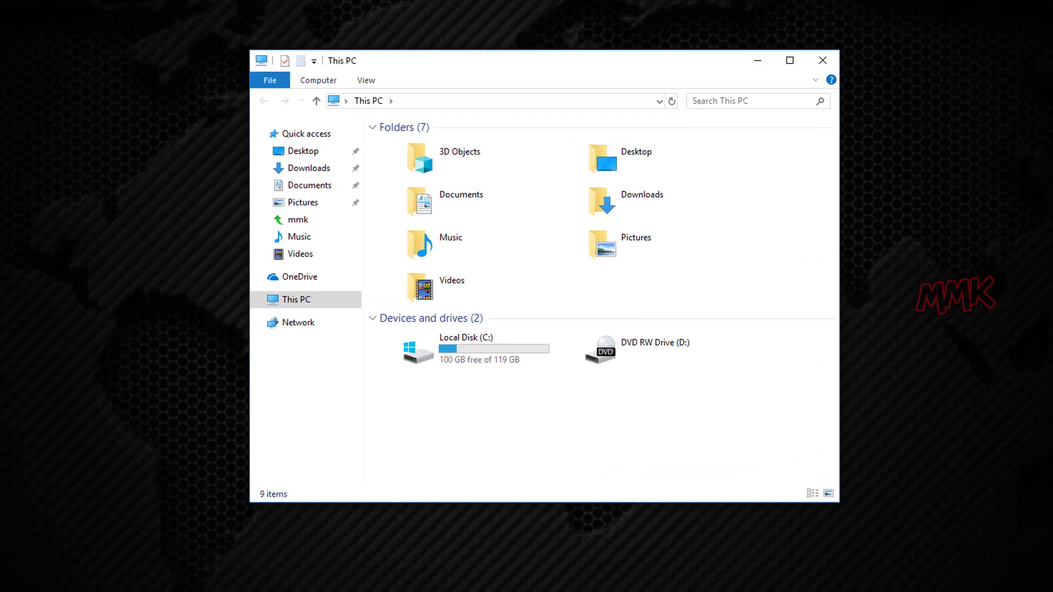
{"action": "double_click", "coordinate": [430, 353]}
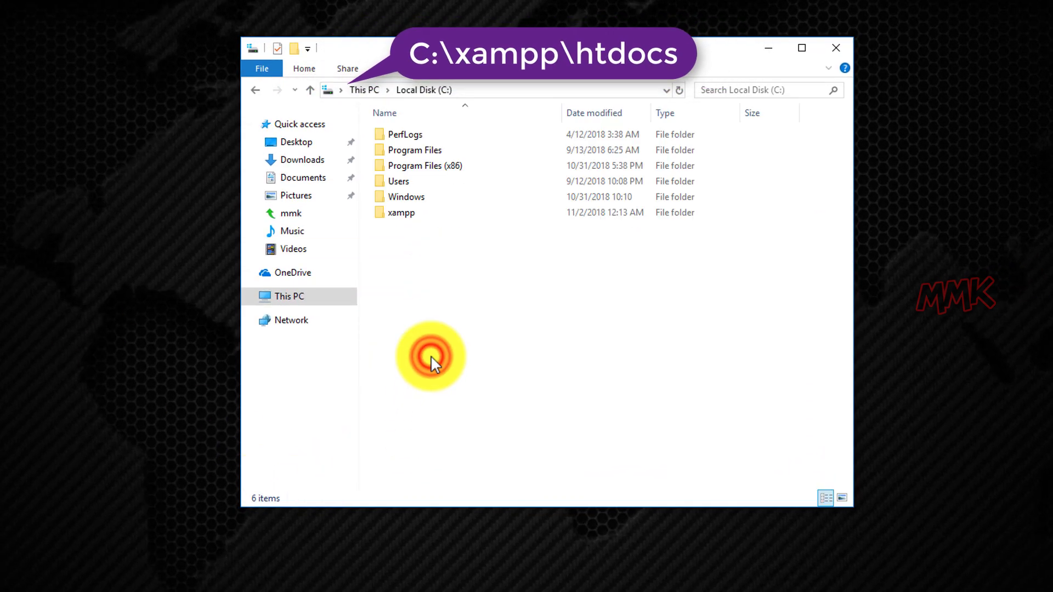
{"action": "double_click", "coordinate": [413, 213]}
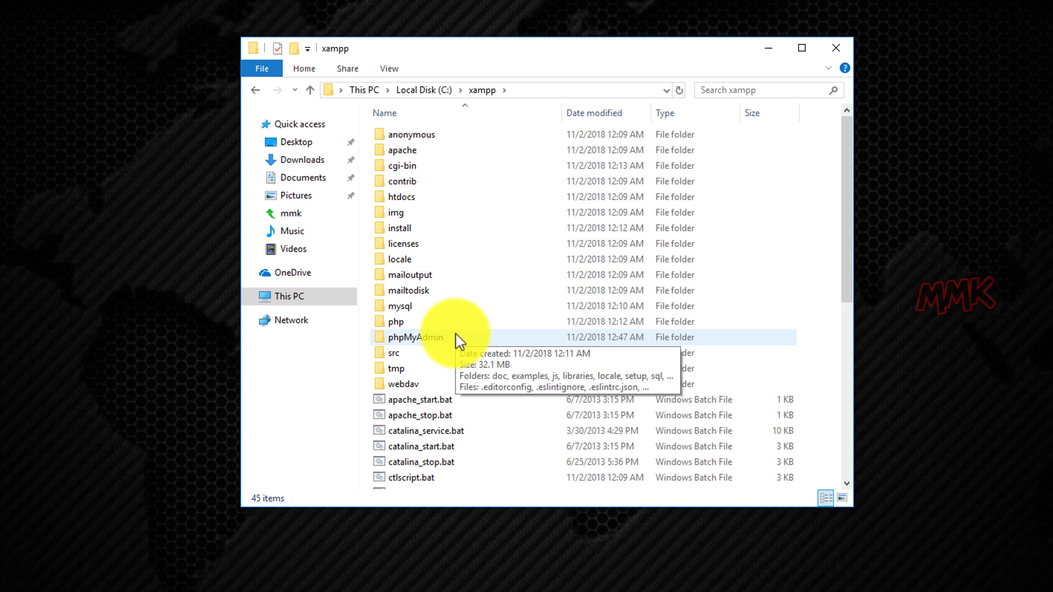
{"action": "double_click", "coordinate": [422, 198]}
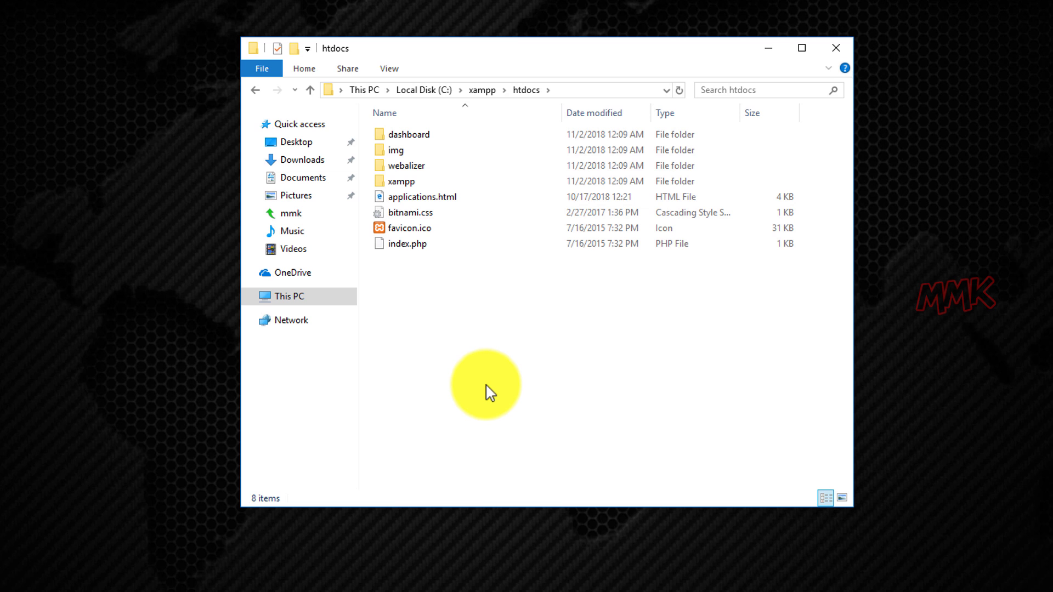
{"action": "left_click_drag", "start_coordinate": [488, 388], "coordinate": [390, 132]}
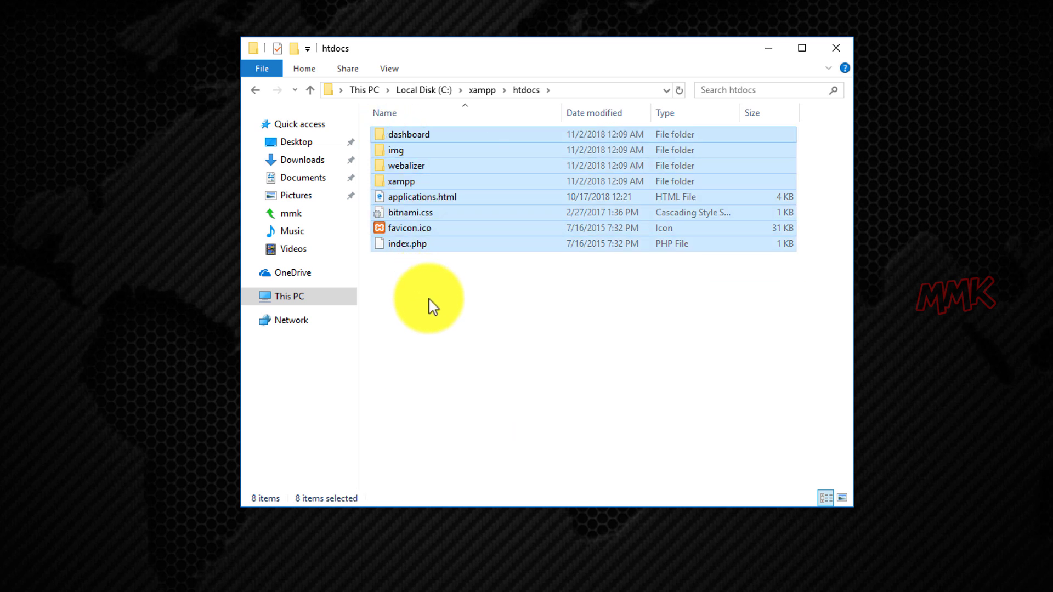
{"action": "key", "text": "Delete"}
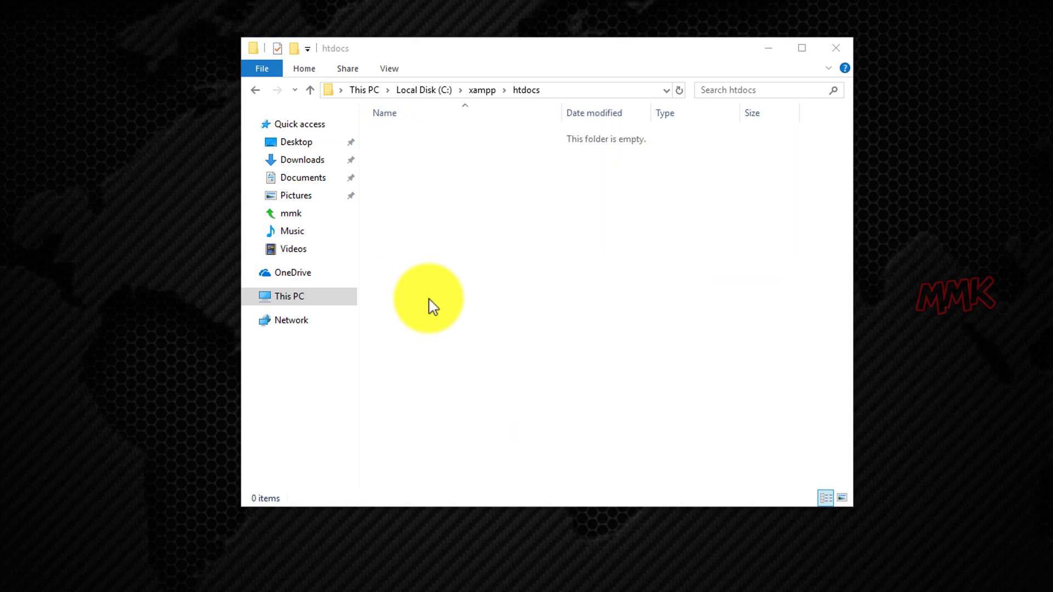
Create a new folder named mmk.ddns.net in htdocs.
{"action": "right_click", "coordinate": [442, 250]}
{"action": "mouse_move", "coordinate": [492, 428]}
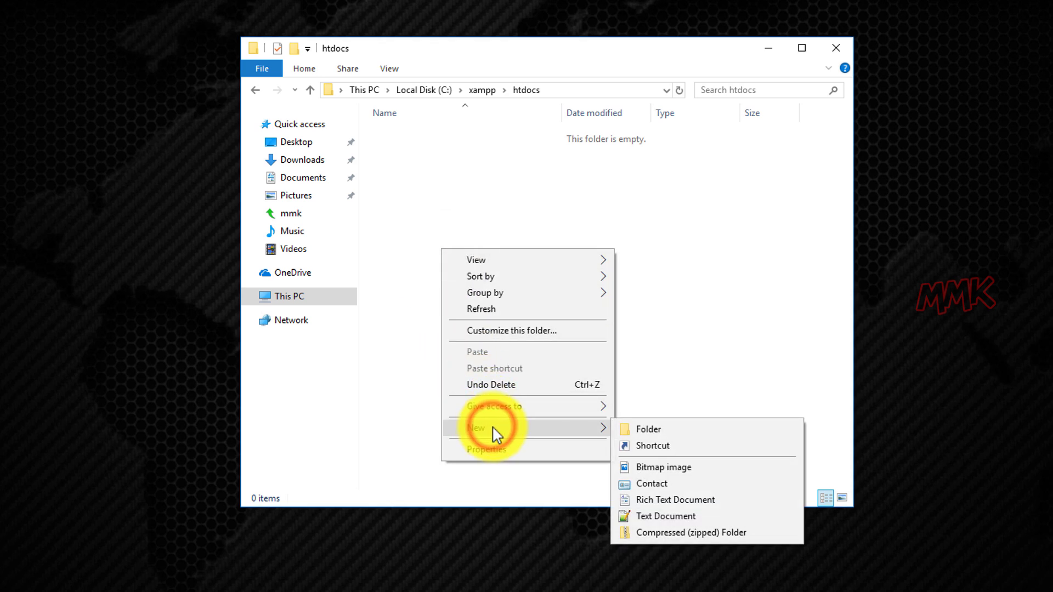
{"action": "left_click", "coordinate": [671, 430]}
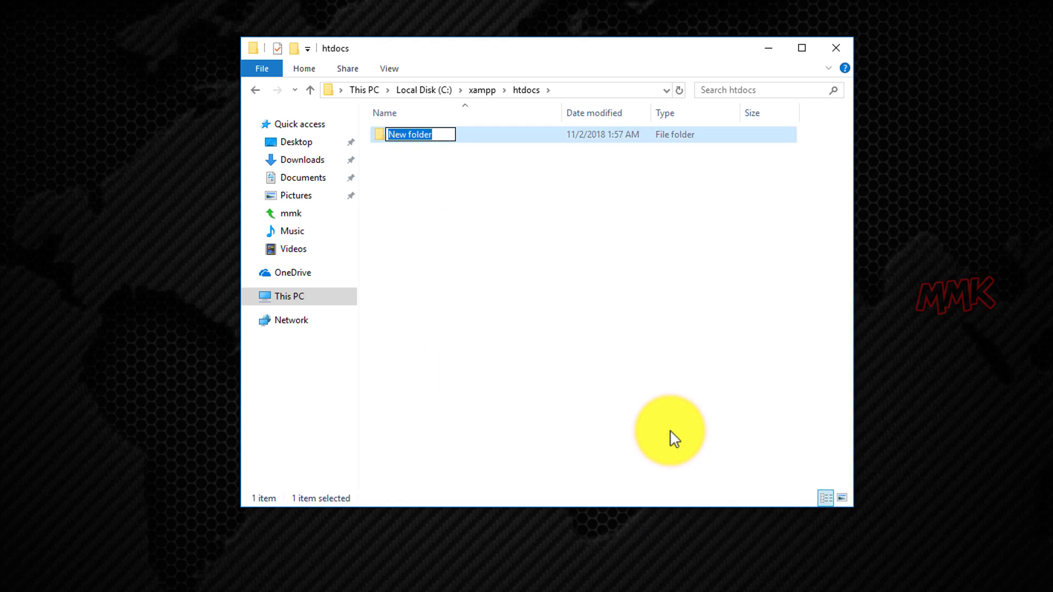
{"action": "type", "text": "mmk.ddns.net"}
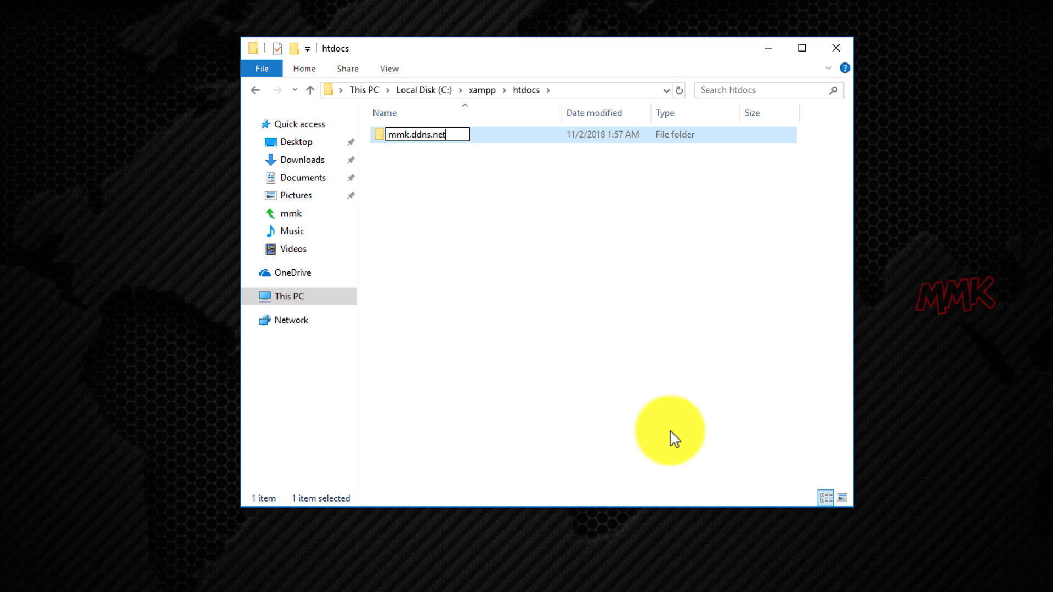
{"action": "left_click", "coordinate": [670, 432]}
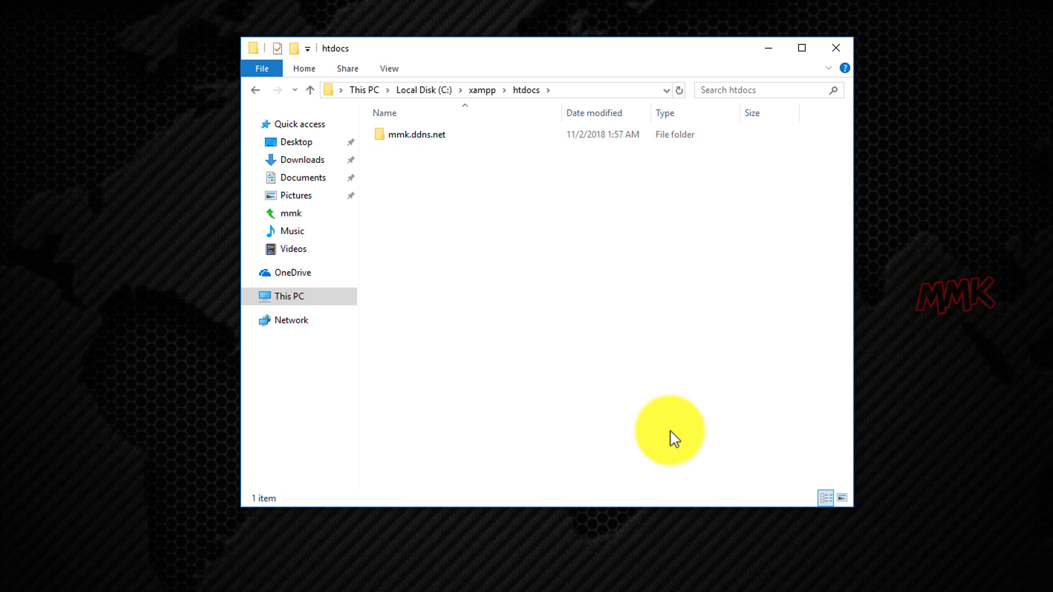
Create a second new folder named wpmmk.tk in htdocs.
{"action": "right_click", "coordinate": [459, 244]}
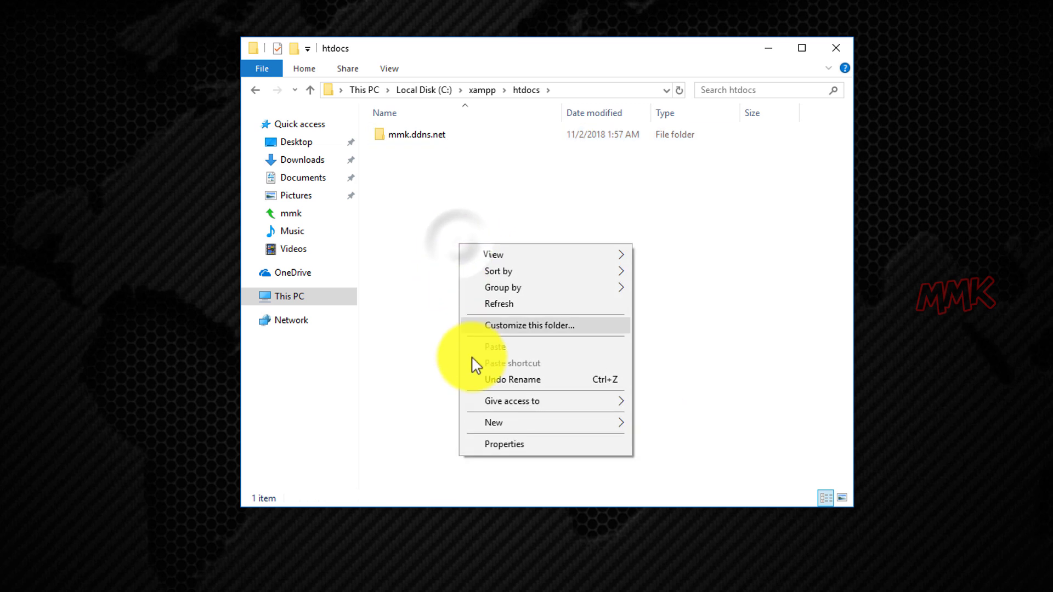
{"action": "left_click", "coordinate": [490, 423]}
{"action": "left_click", "coordinate": [648, 424]}
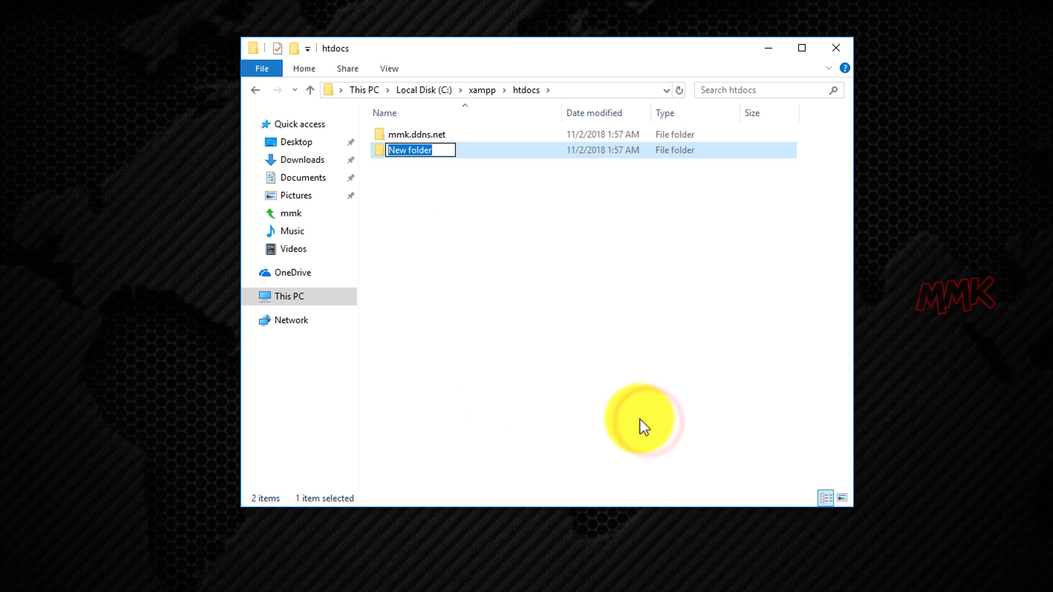
{"action": "type", "text": "wpmm"}
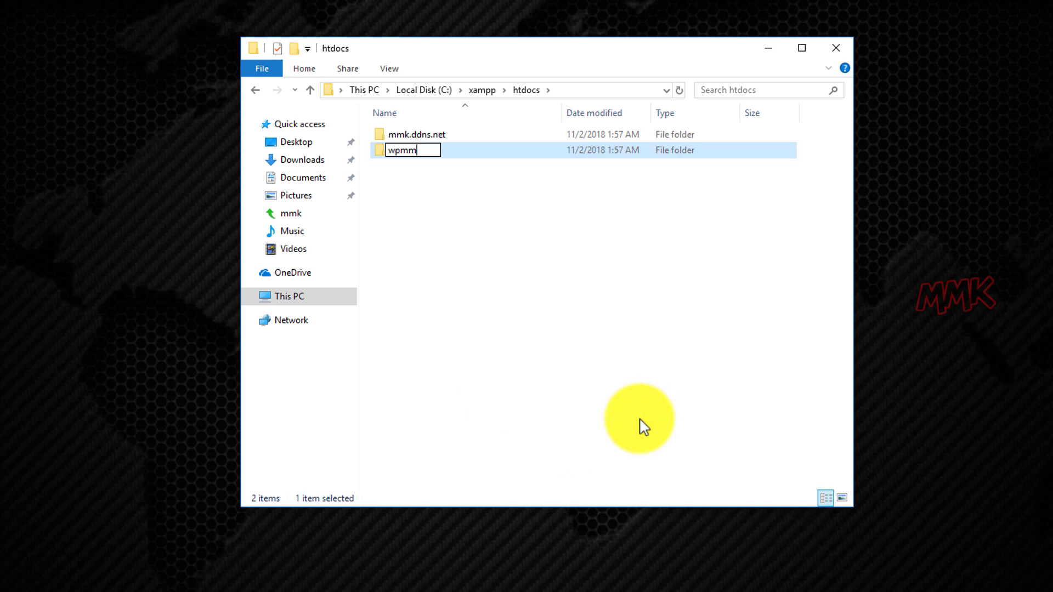
{"action": "type", "text": "k.tk"}
{"action": "left_click", "coordinate": [640, 422]}
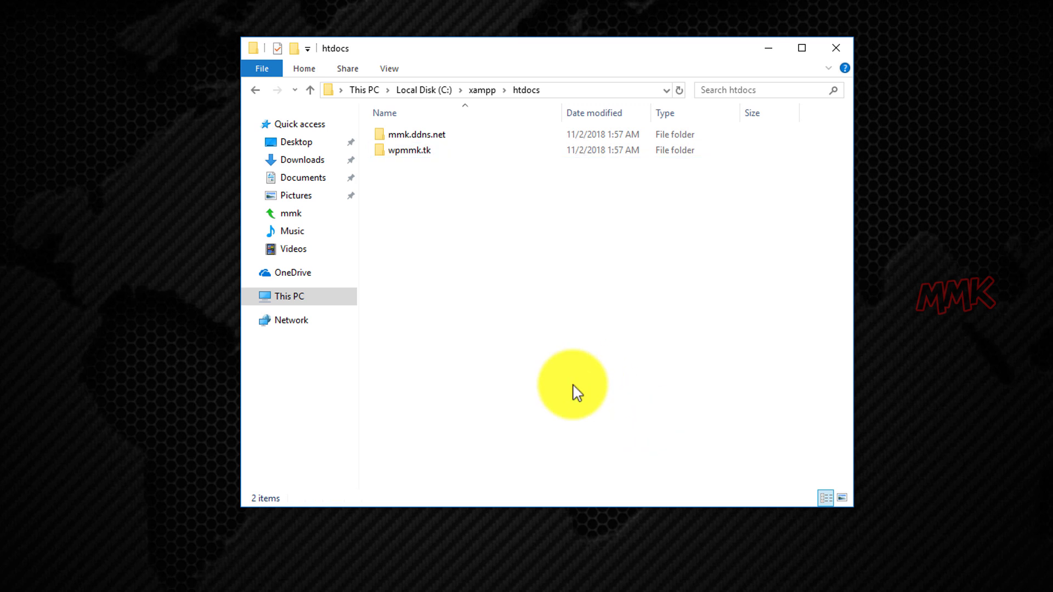
In mmk.ddns.net, create a new text document and rename it index.php, accepting the extension change.
{"action": "double_click", "coordinate": [421, 134]}
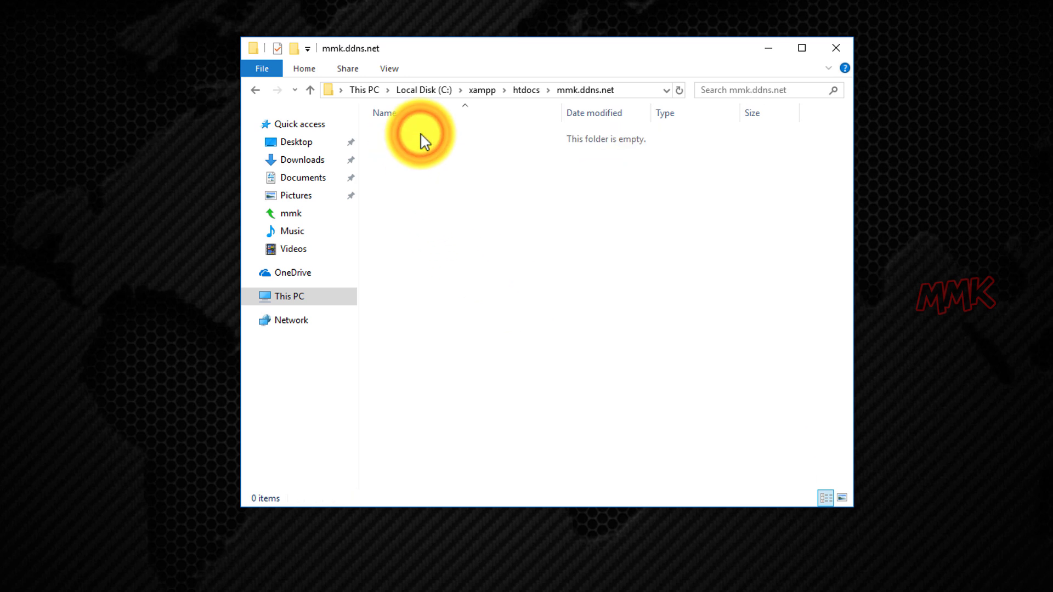
{"action": "right_click", "coordinate": [410, 146]}
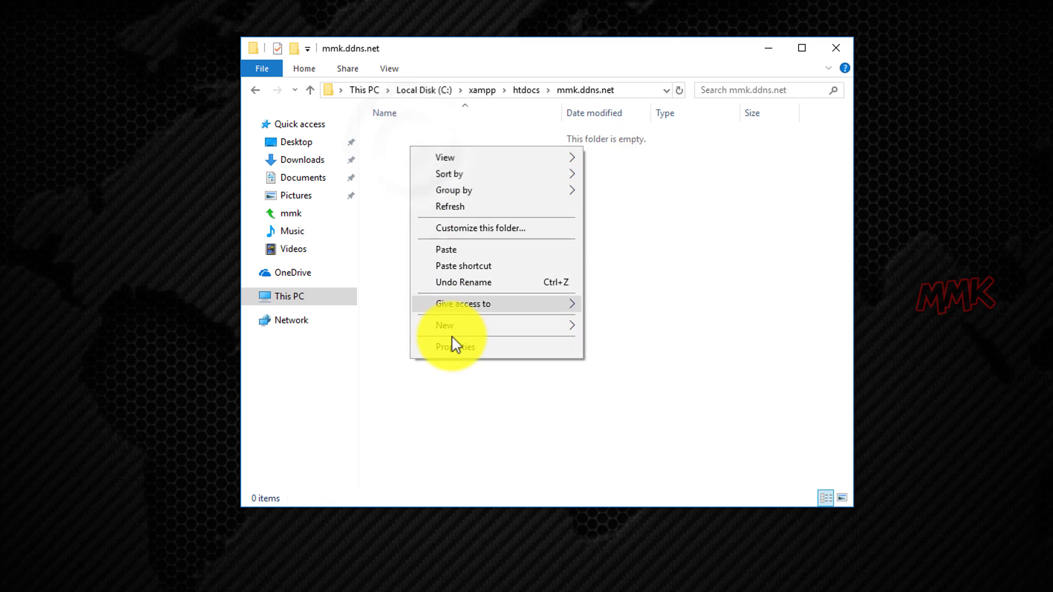
{"action": "left_click", "coordinate": [474, 328]}
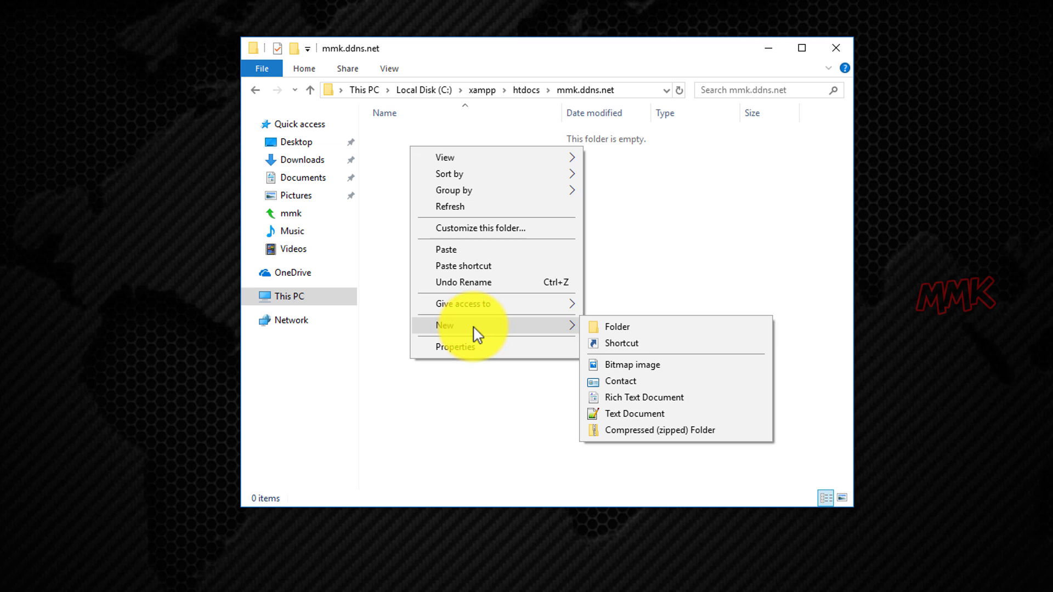
{"action": "left_click", "coordinate": [645, 415]}
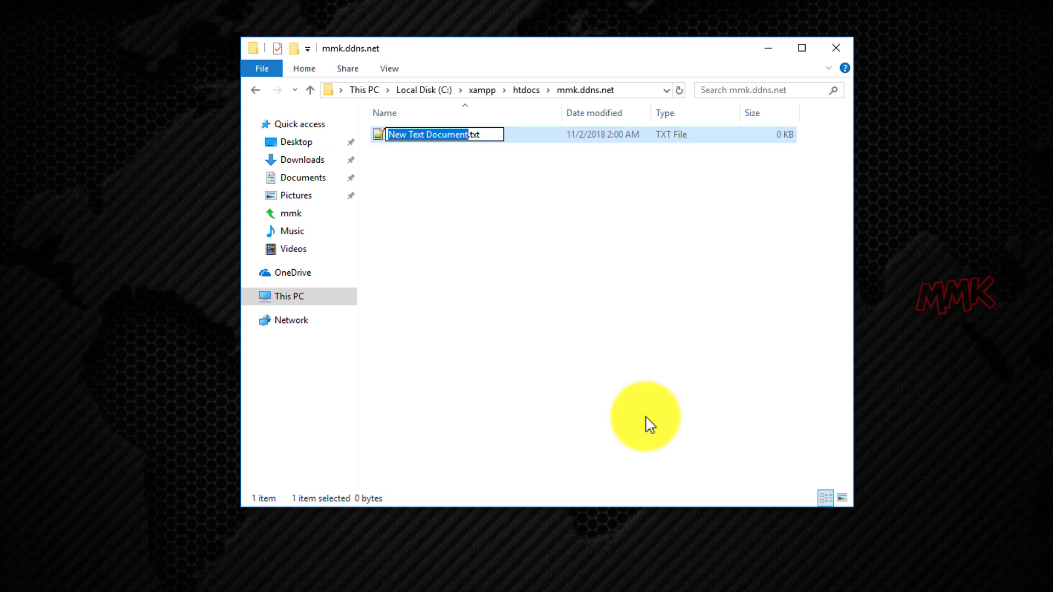
{"action": "left_click_drag", "start_coordinate": [491, 135], "coordinate": [386, 134]}
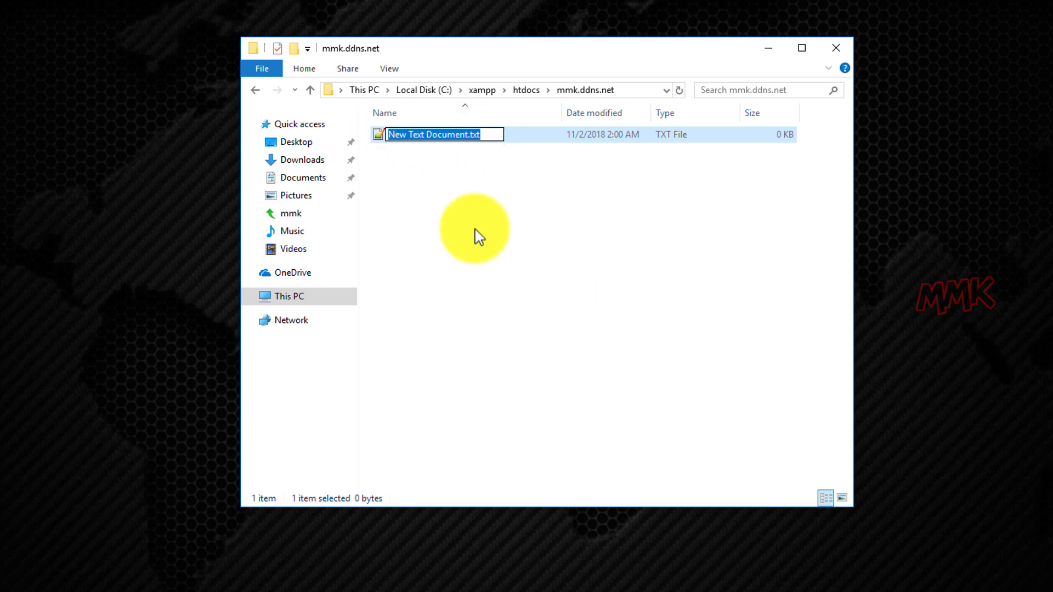
{"action": "type", "text": "index.php"}
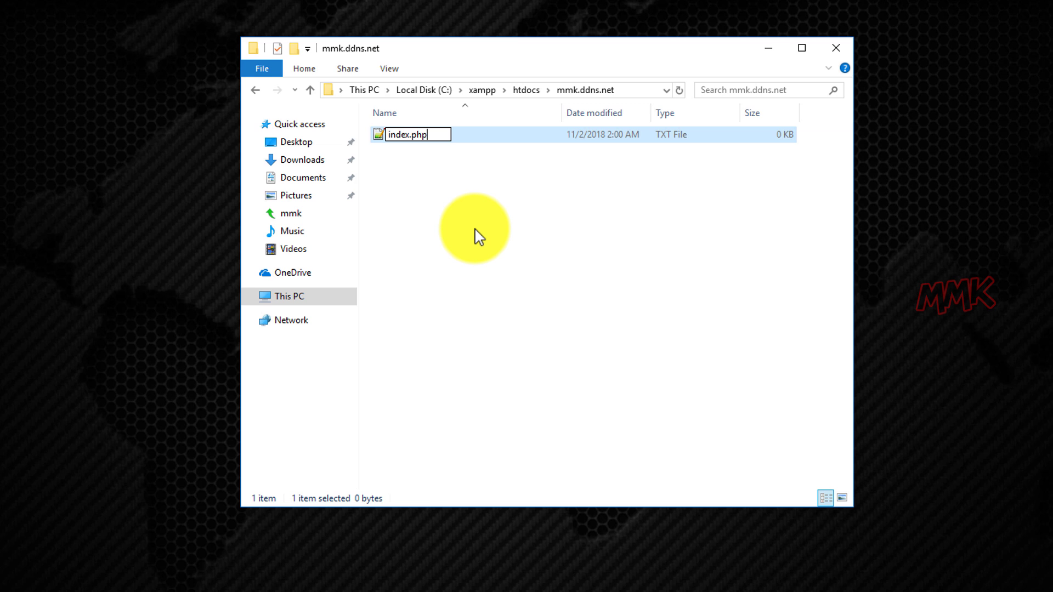
{"action": "left_click", "coordinate": [473, 229]}
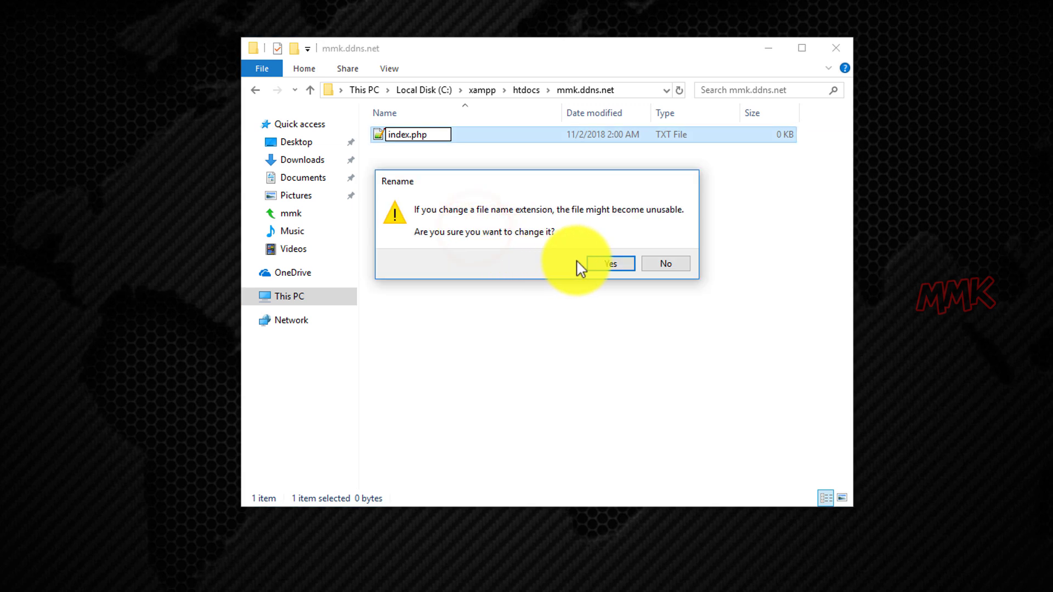
{"action": "left_click", "coordinate": [591, 264]}
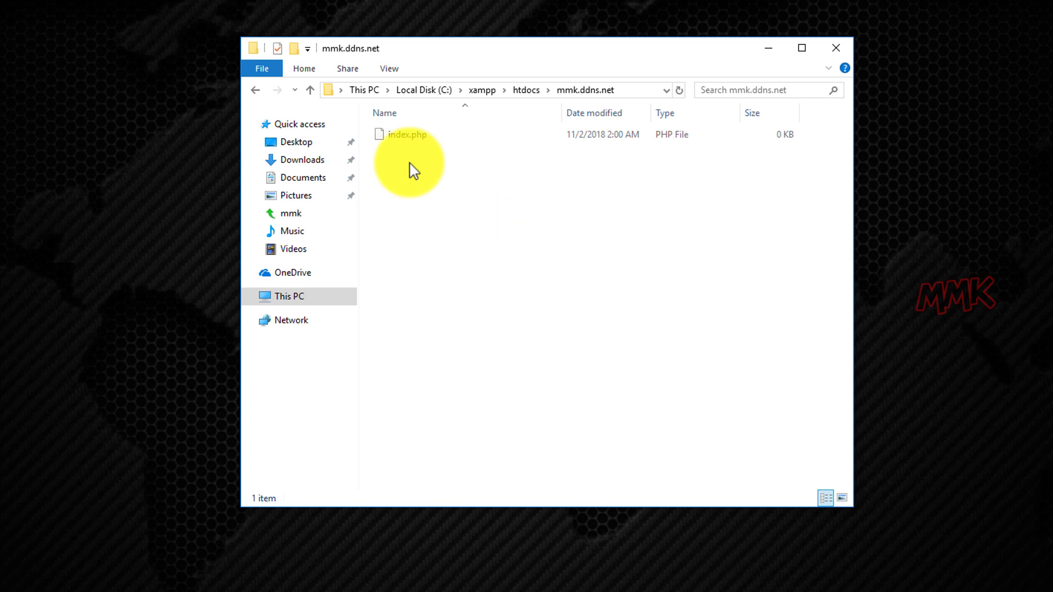
Open the empty index.php in Notepad++ and copy all code from the mmk folder's sample index.php.
{"action": "right_click", "coordinate": [399, 136]}
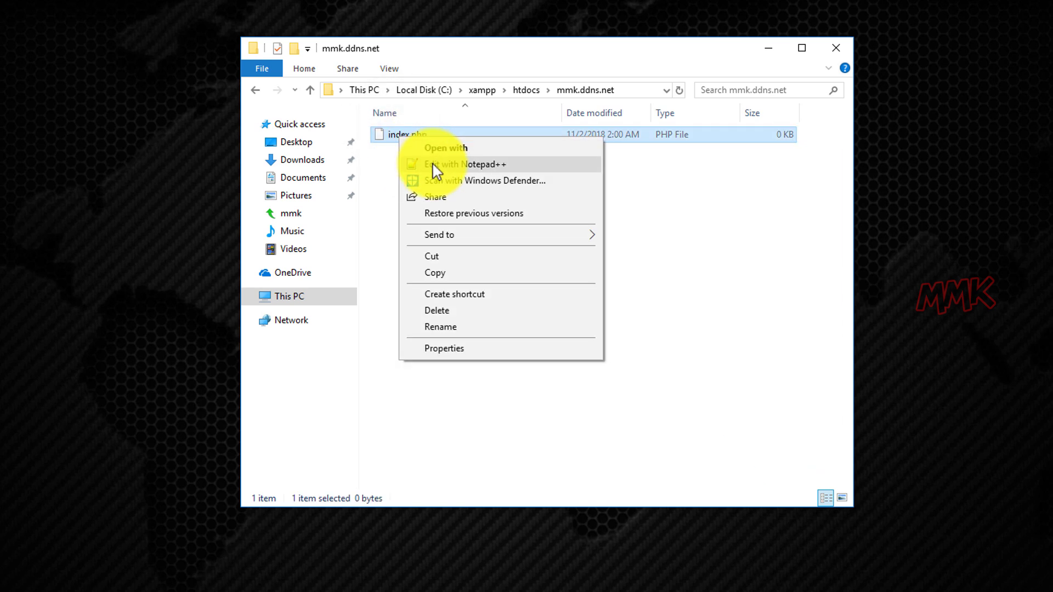
{"action": "left_click", "coordinate": [433, 164]}
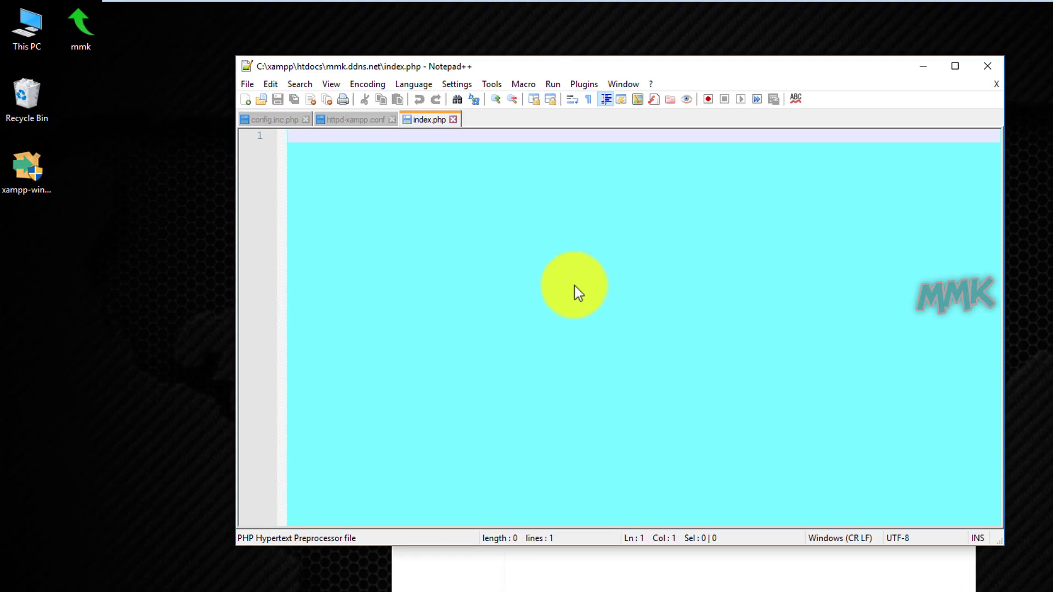
{"action": "double_click", "coordinate": [81, 45]}
{"action": "right_click", "coordinate": [574, 341]}
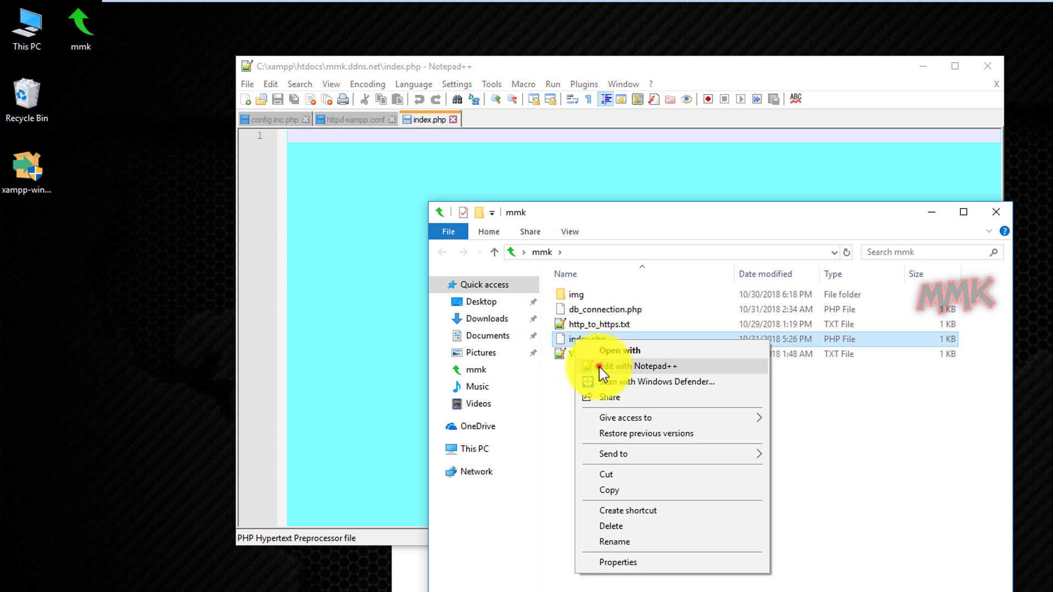
{"action": "left_click", "coordinate": [603, 367]}
{"action": "left_click", "coordinate": [404, 282]}
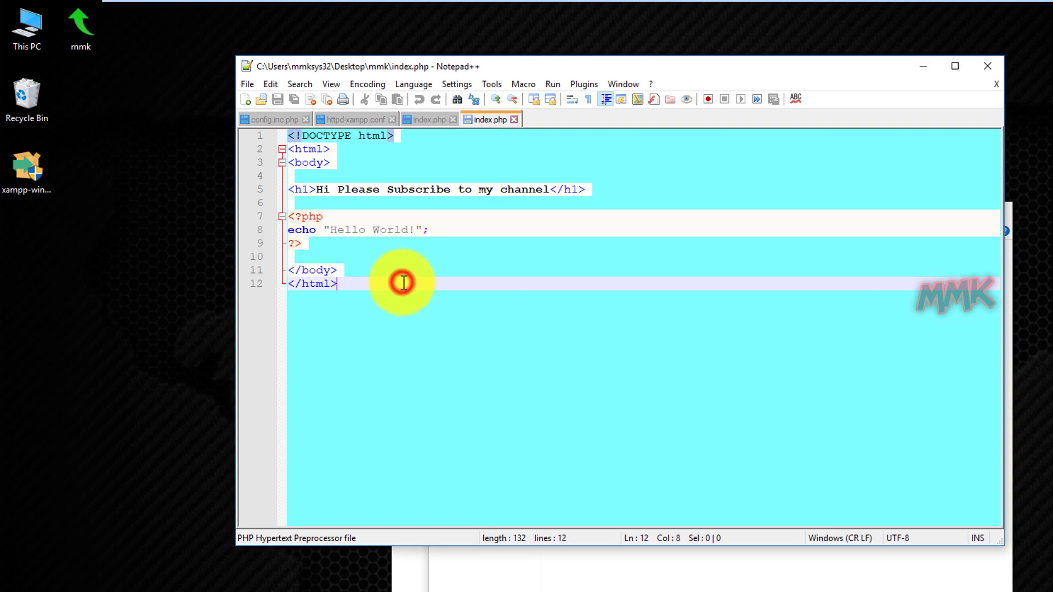
{"action": "key", "text": "ctrl+a"}
{"action": "key", "text": "ctrl+c"}
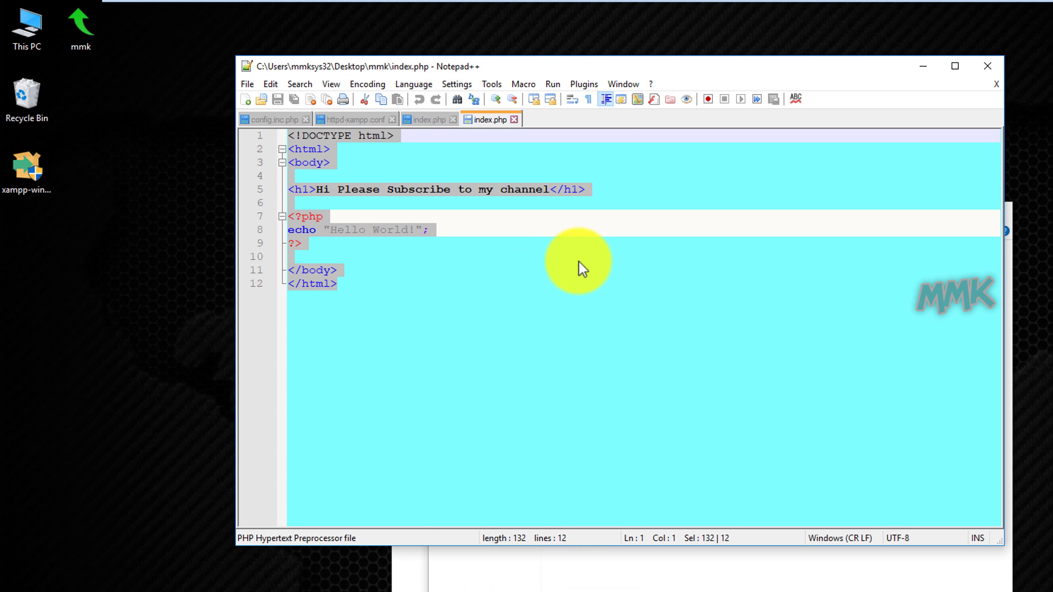
Paste the sample code into the new index.php, close the other open files, and save it.
{"action": "left_click", "coordinate": [512, 119]}
{"action": "right_click", "coordinate": [458, 136]}
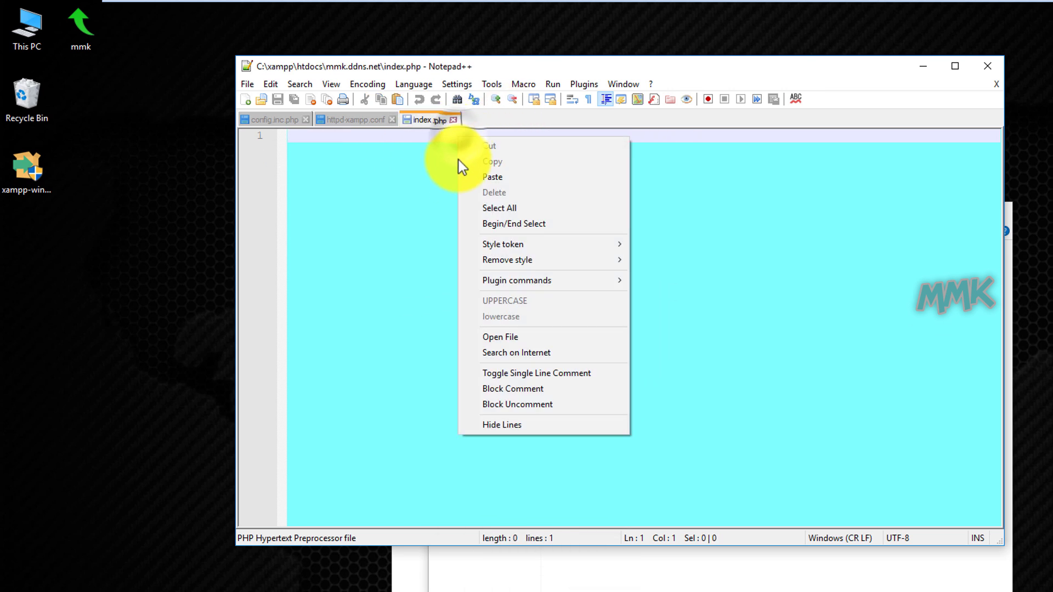
{"action": "left_click", "coordinate": [482, 177]}
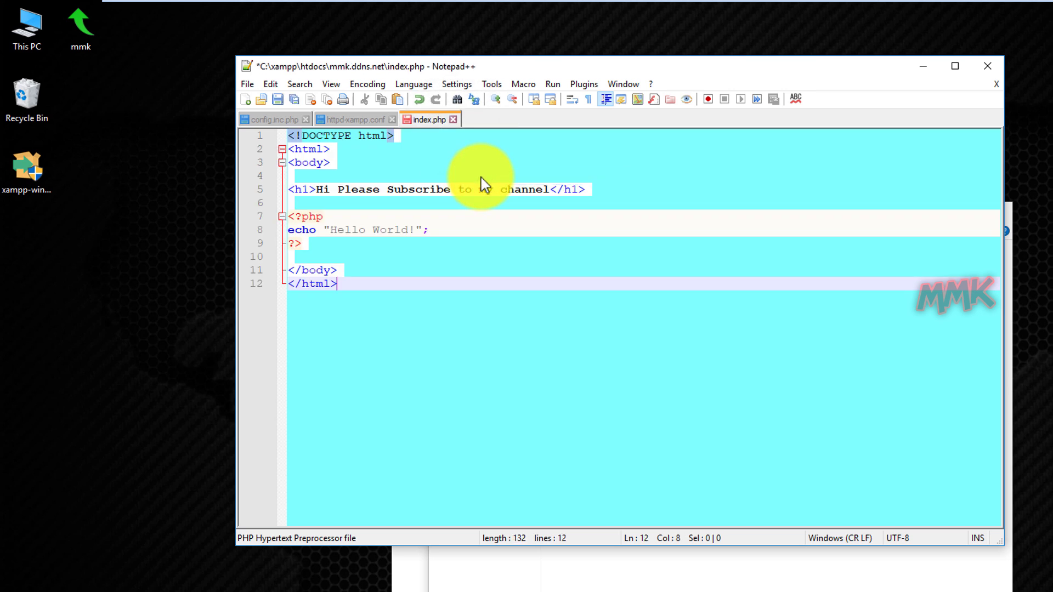
{"action": "left_click", "coordinate": [391, 119]}
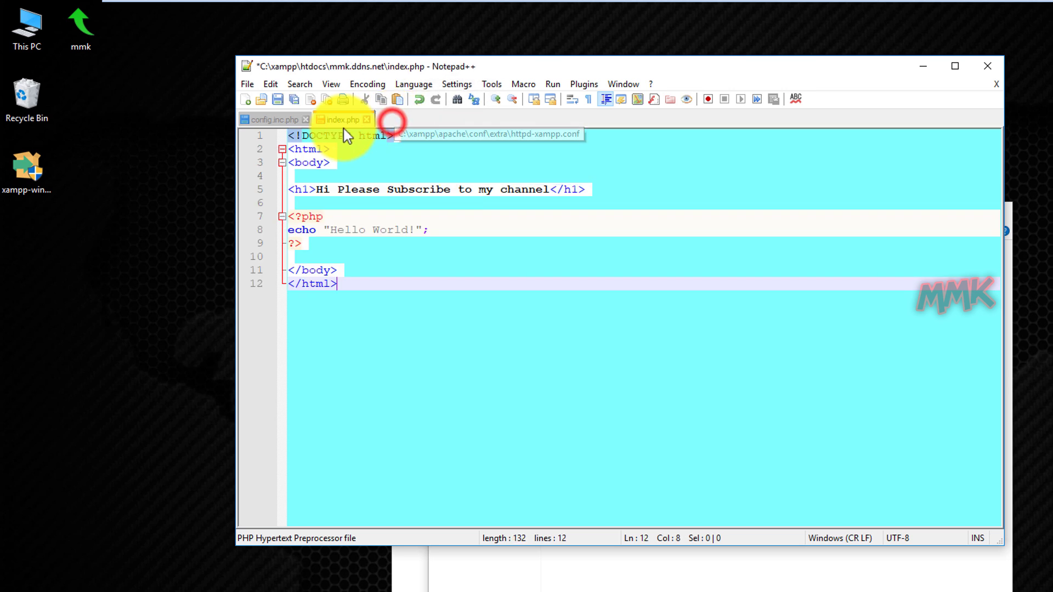
{"action": "left_click", "coordinate": [306, 119]}
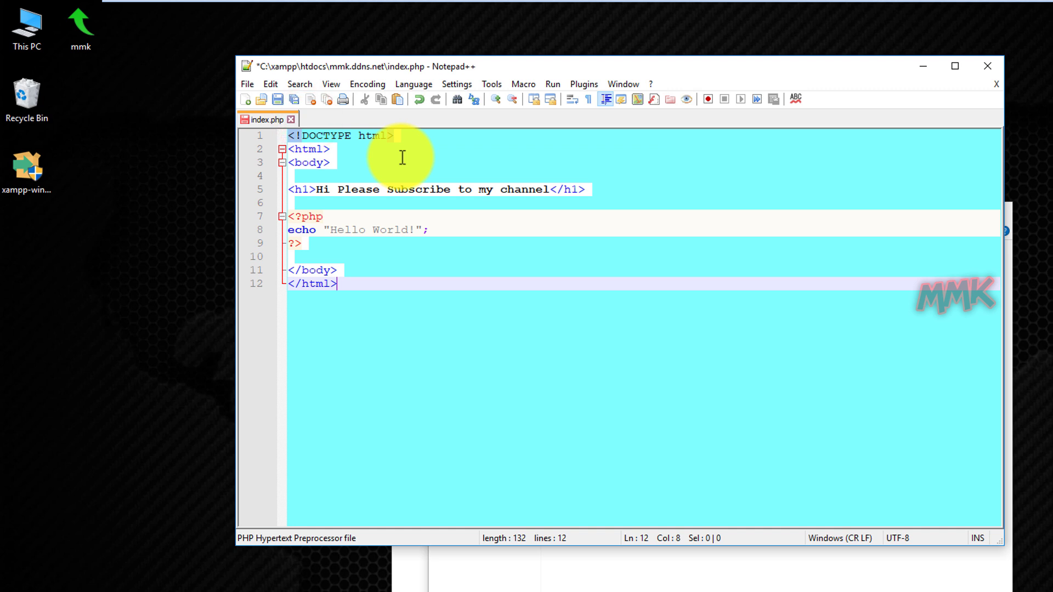
{"action": "left_click", "coordinate": [277, 99]}
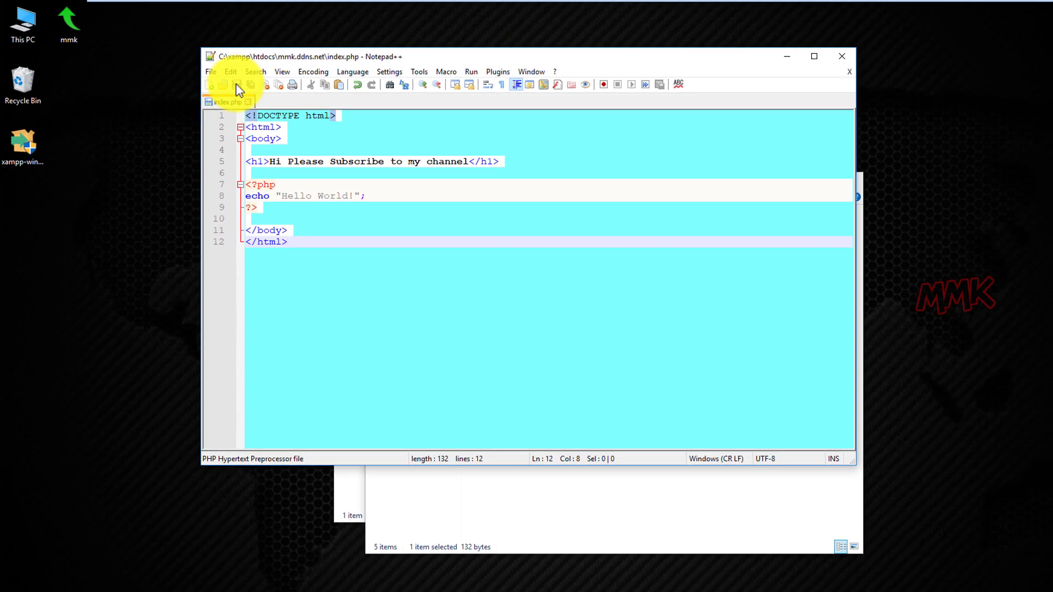
Close Notepad++ and the mmk folder window, then copy the new index.php file.
{"action": "left_click", "coordinate": [829, 58]}
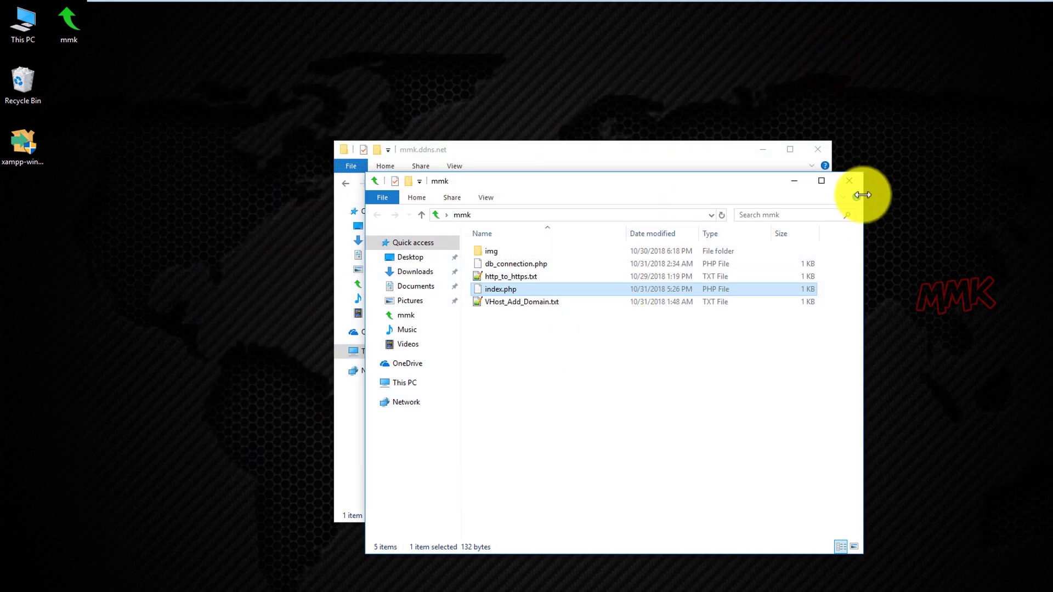
{"action": "left_click", "coordinate": [850, 182]}
{"action": "left_click", "coordinate": [545, 278]}
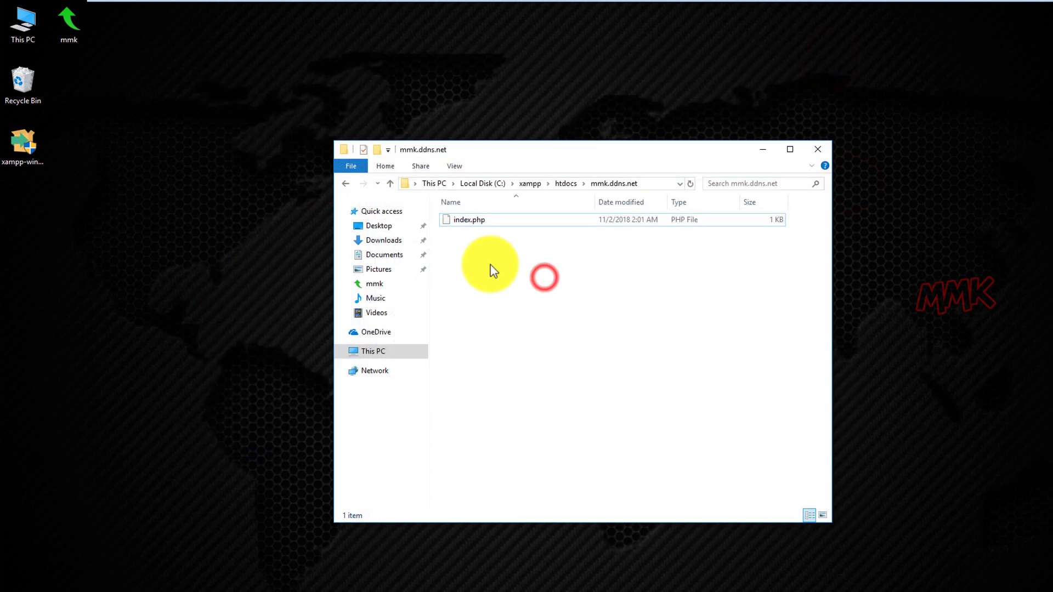
{"action": "right_click", "coordinate": [463, 220]}
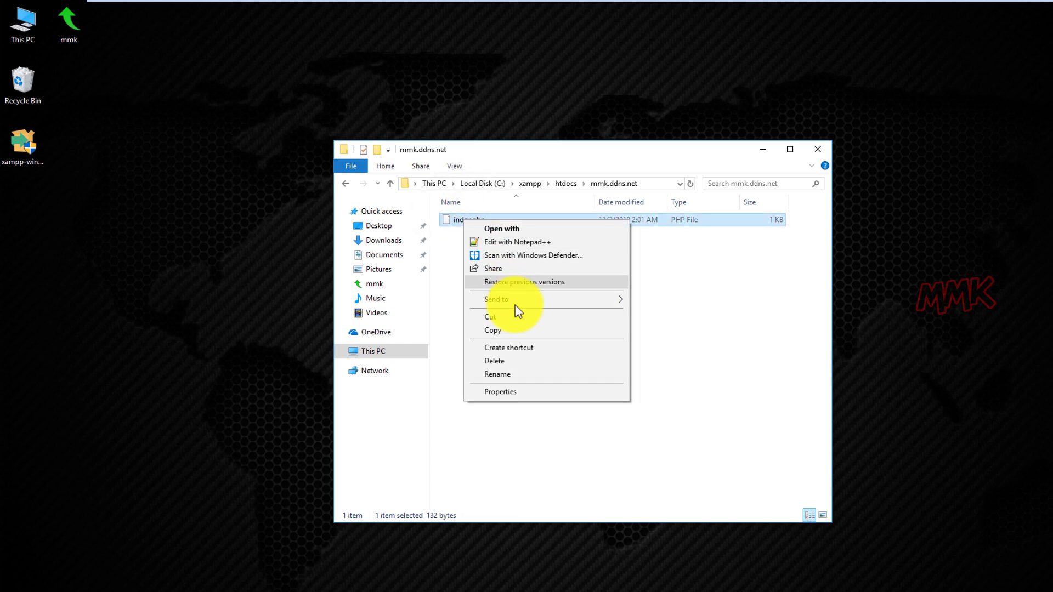
{"action": "left_click", "coordinate": [513, 331]}
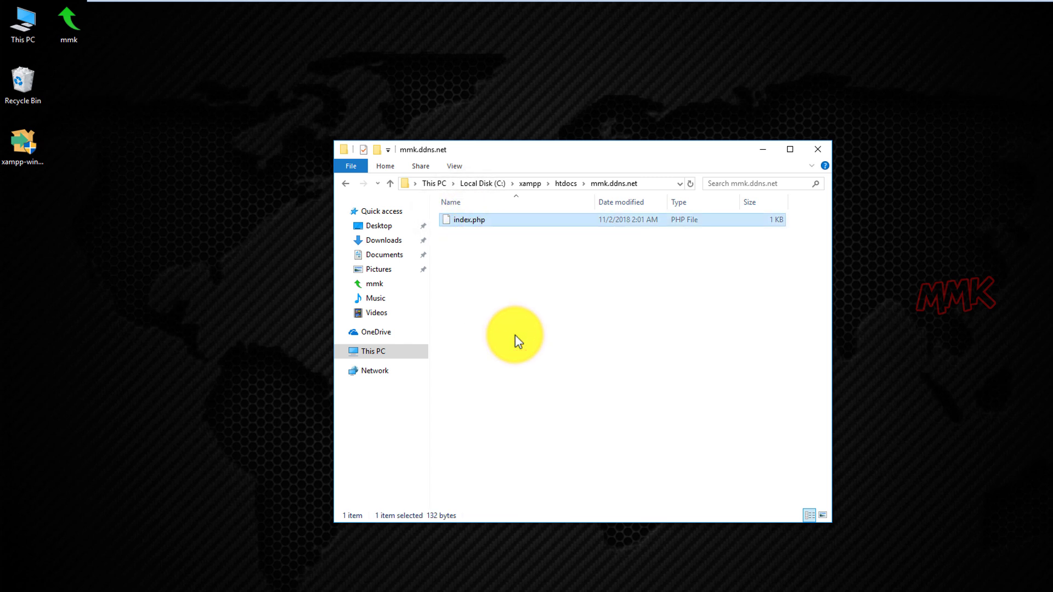
Paste index.php into the wpmmk.tk folder and open it in Notepad++.
{"action": "left_click", "coordinate": [565, 183]}
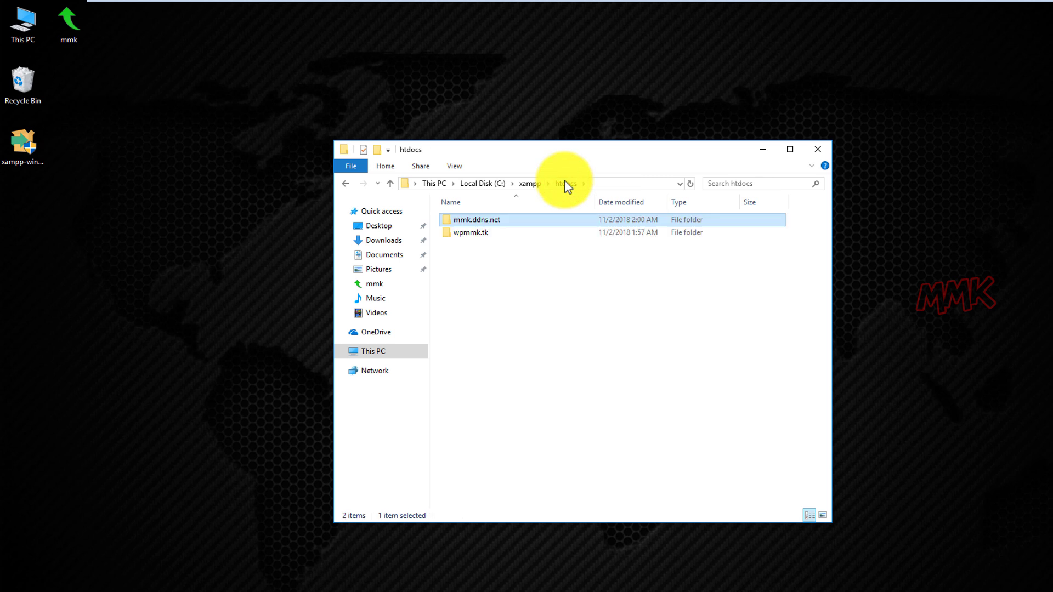
{"action": "double_click", "coordinate": [470, 234]}
{"action": "right_click", "coordinate": [469, 234]}
{"action": "left_click", "coordinate": [503, 319]}
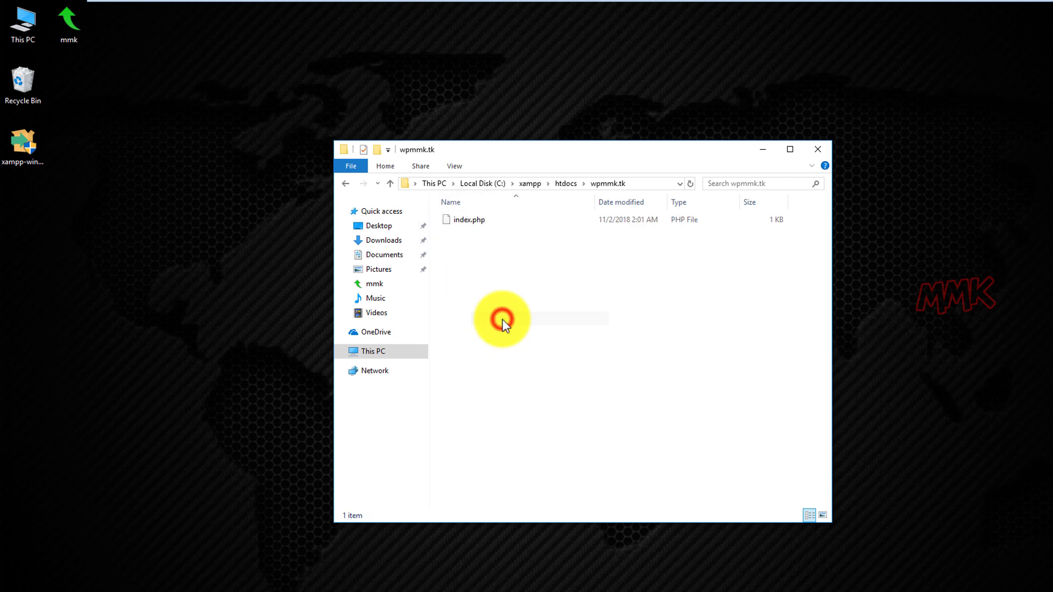
{"action": "right_click", "coordinate": [475, 229]}
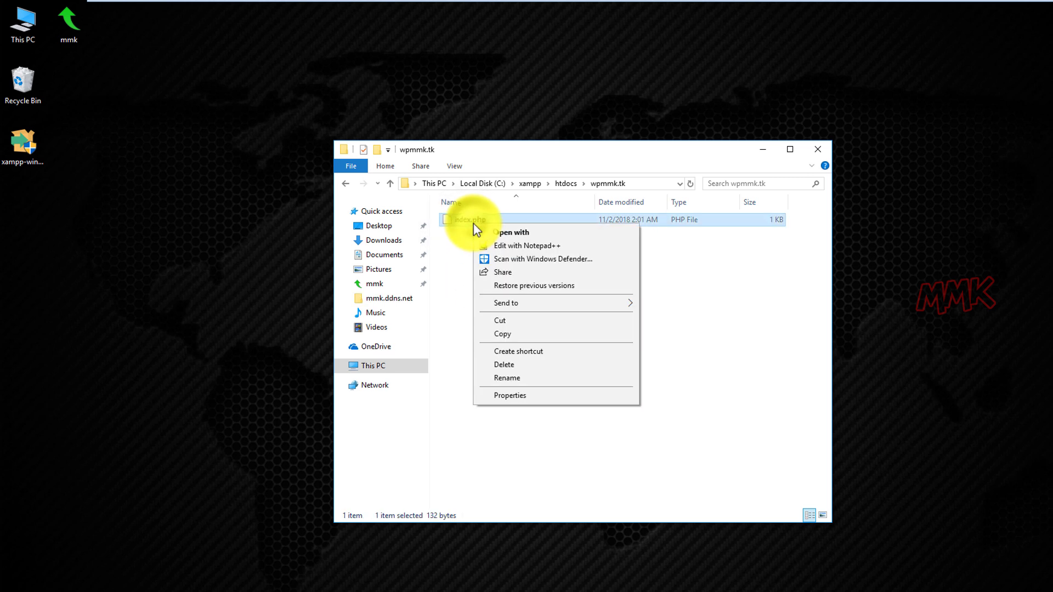
{"action": "left_click", "coordinate": [513, 245]}
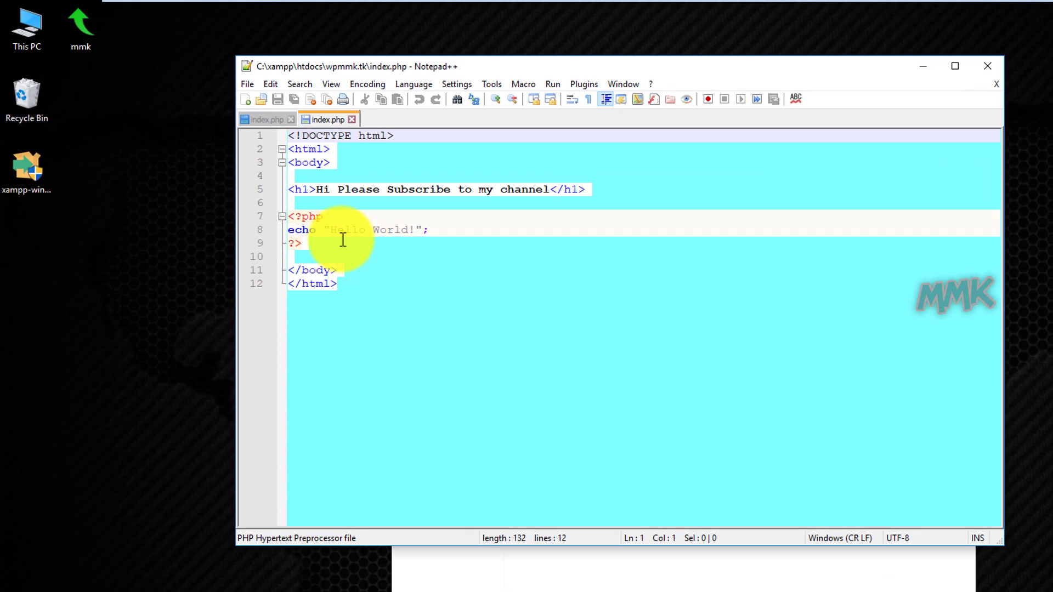
Change the echo text from Hello World to 'This is for Wordpress!', save, and close Notepad++.
{"action": "left_click_drag", "start_coordinate": [333, 231], "coordinate": [408, 234]}
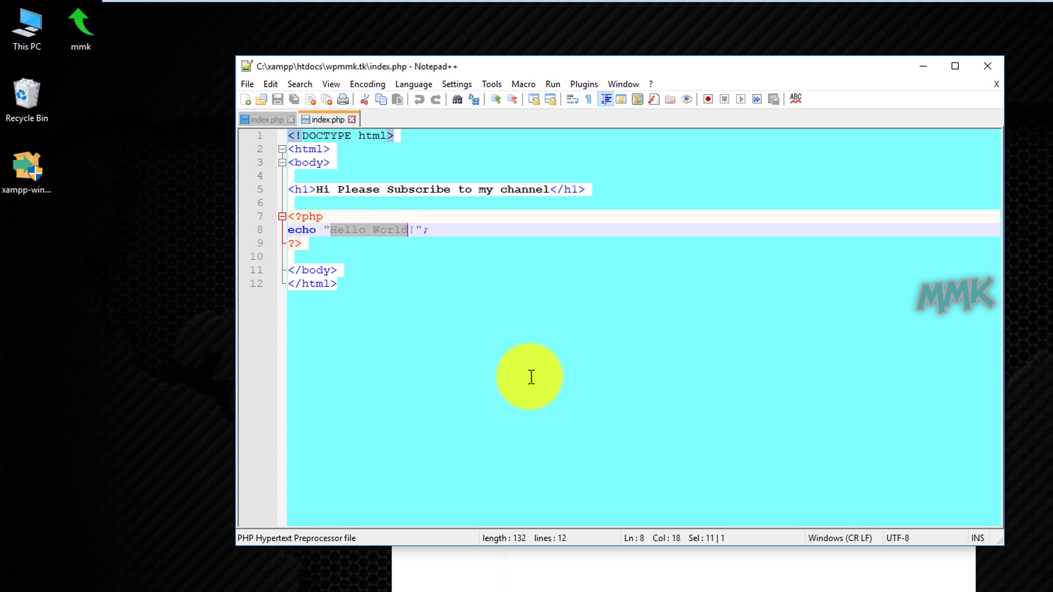
{"action": "type", "text": "T"}
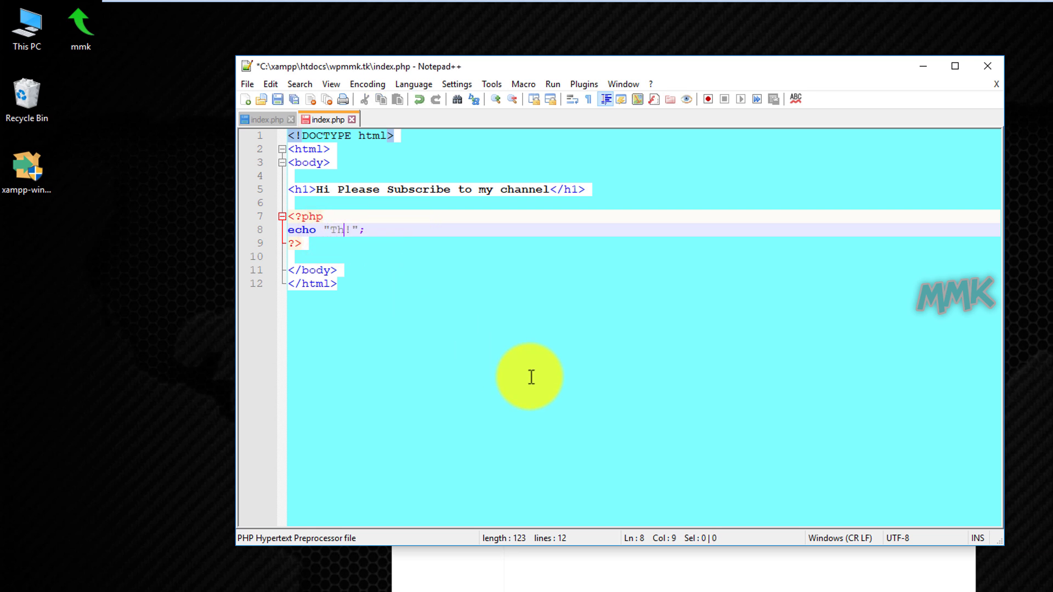
{"action": "type", "text": "his is for Wordpress"}
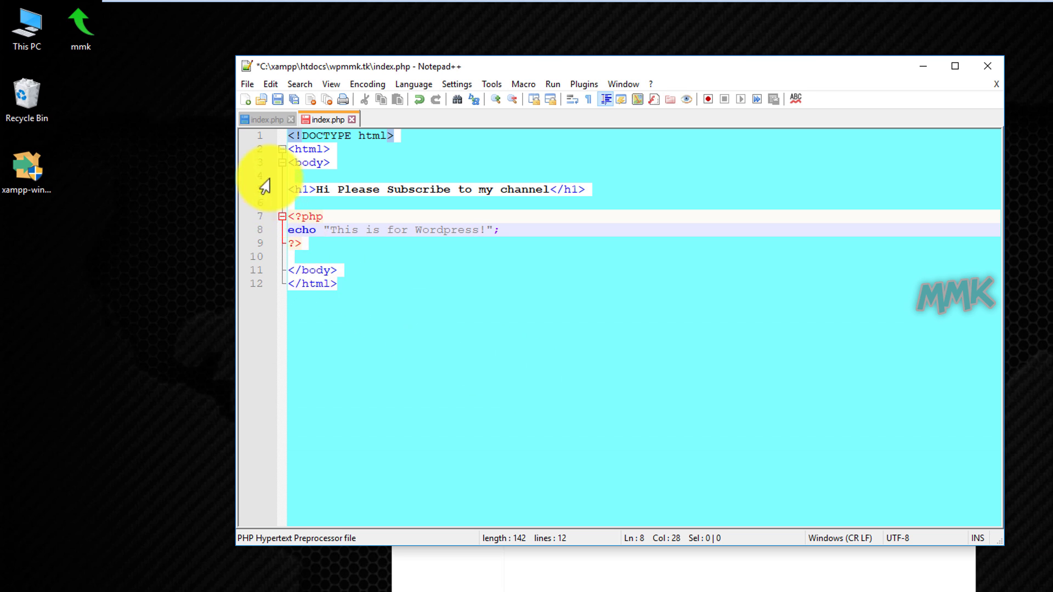
{"action": "left_click", "coordinate": [278, 99]}
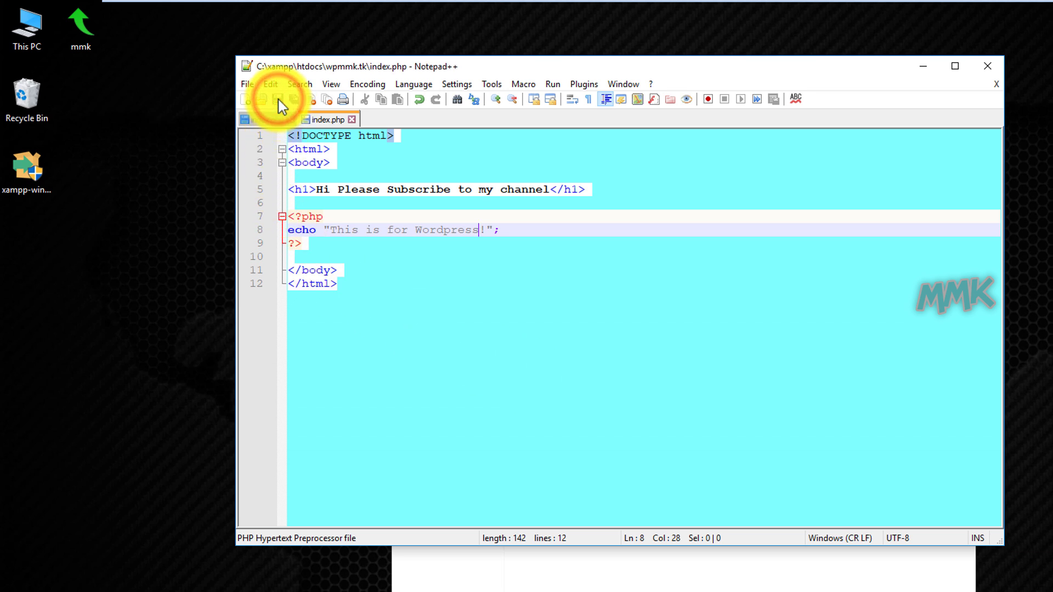
{"action": "left_click", "coordinate": [351, 120]}
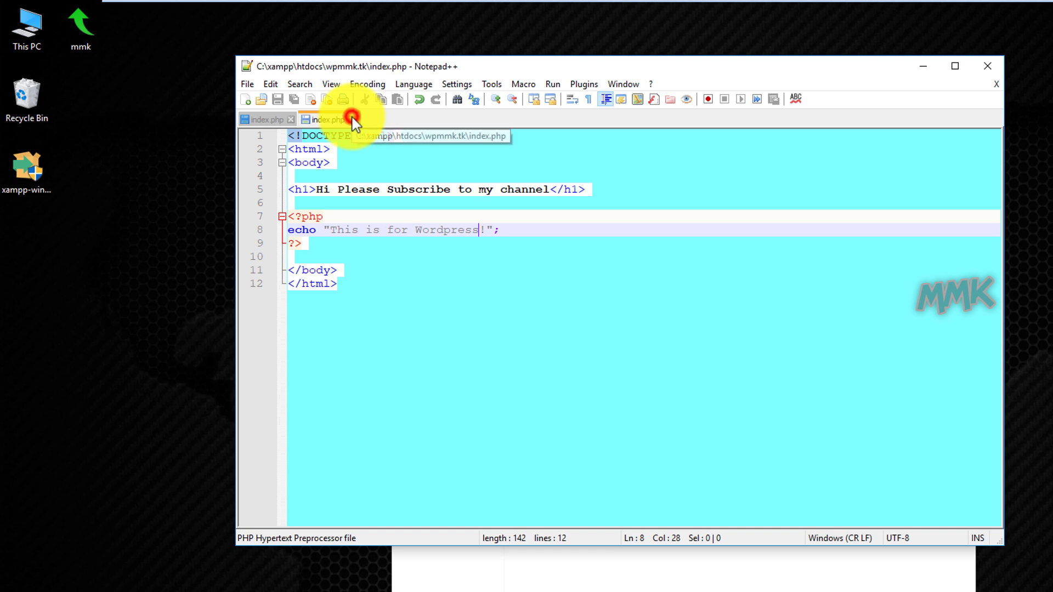
{"action": "left_click", "coordinate": [291, 120]}
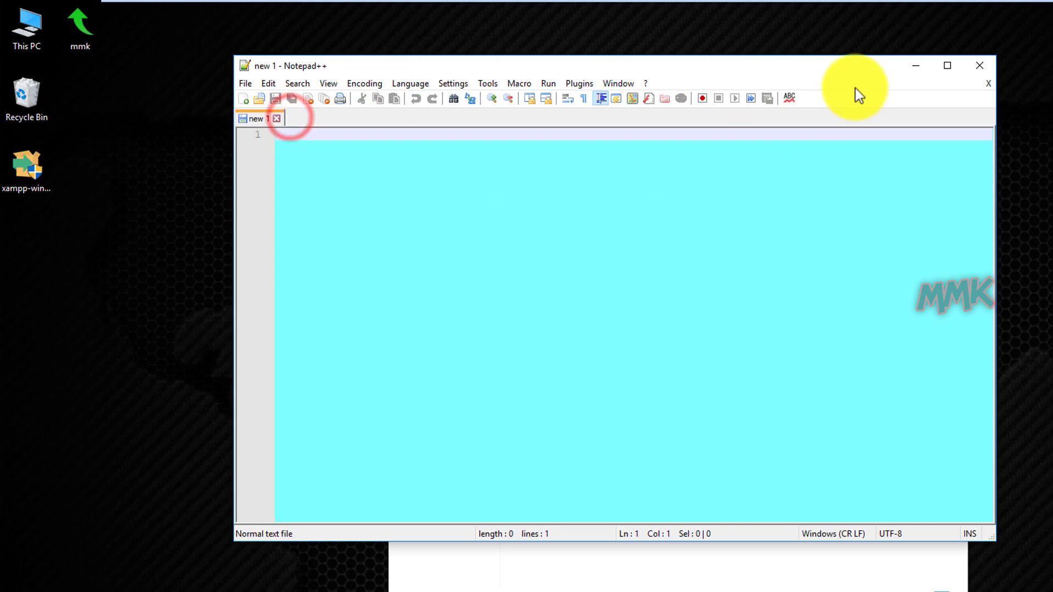
{"action": "left_click", "coordinate": [987, 66]}
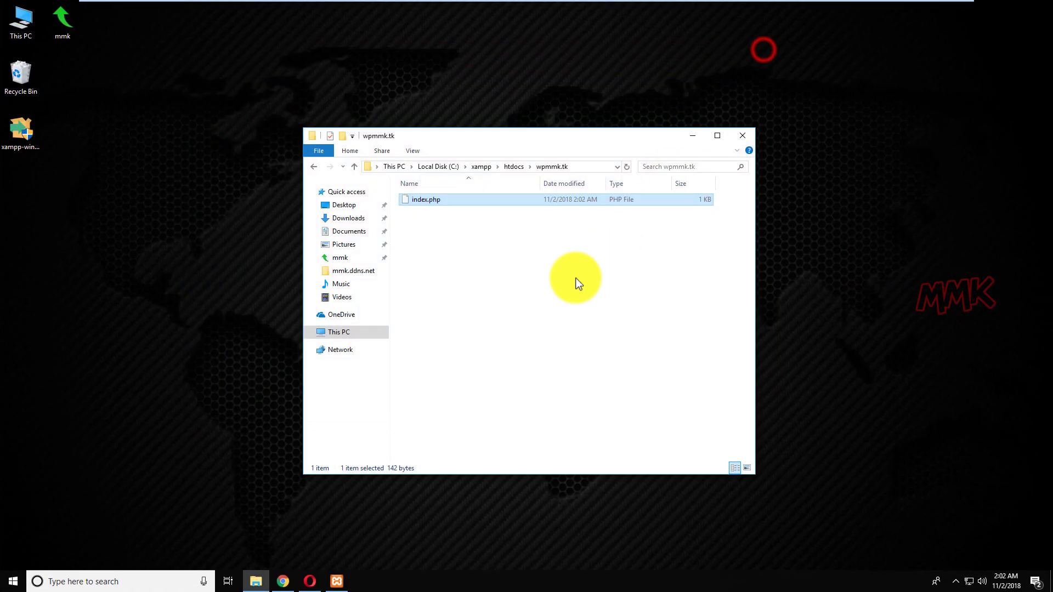
Leave the htdocs folder and open the Local Disk (C:) drive from This PC.
{"action": "left_click", "coordinate": [546, 298]}
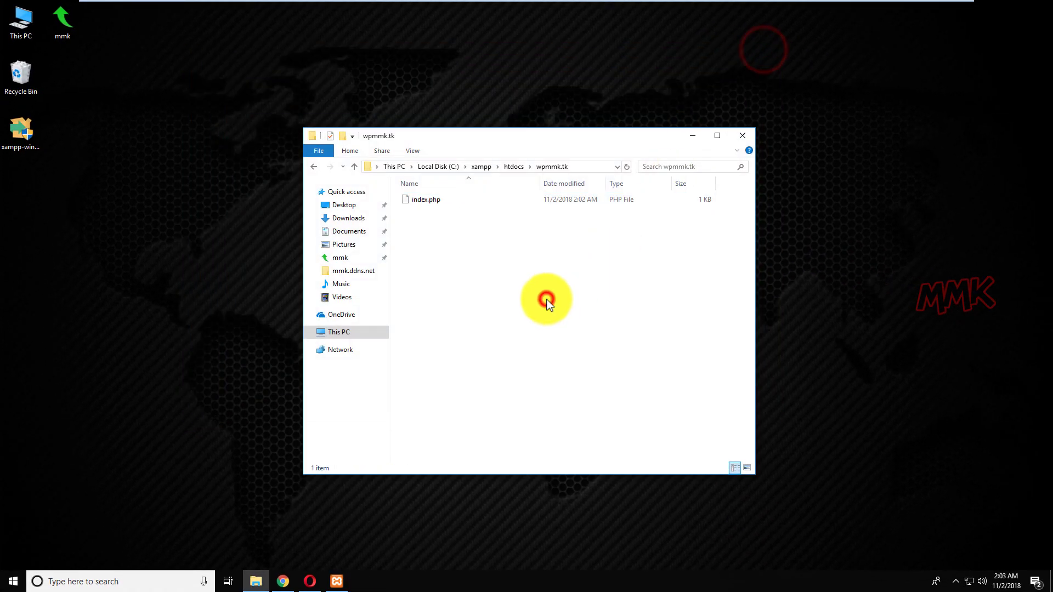
{"action": "left_click", "coordinate": [510, 166]}
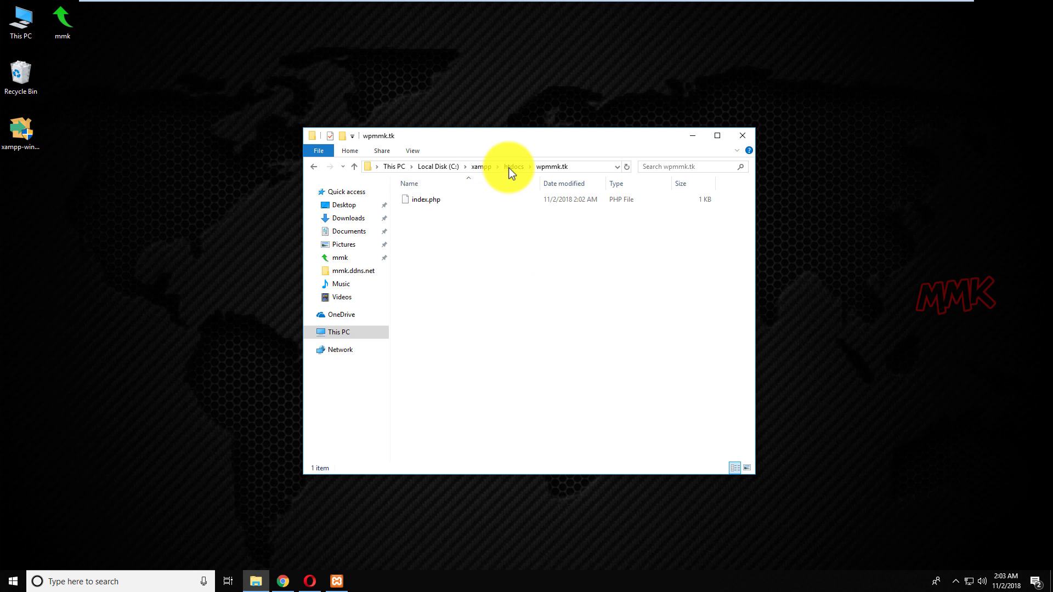
{"action": "left_click", "coordinate": [453, 254]}
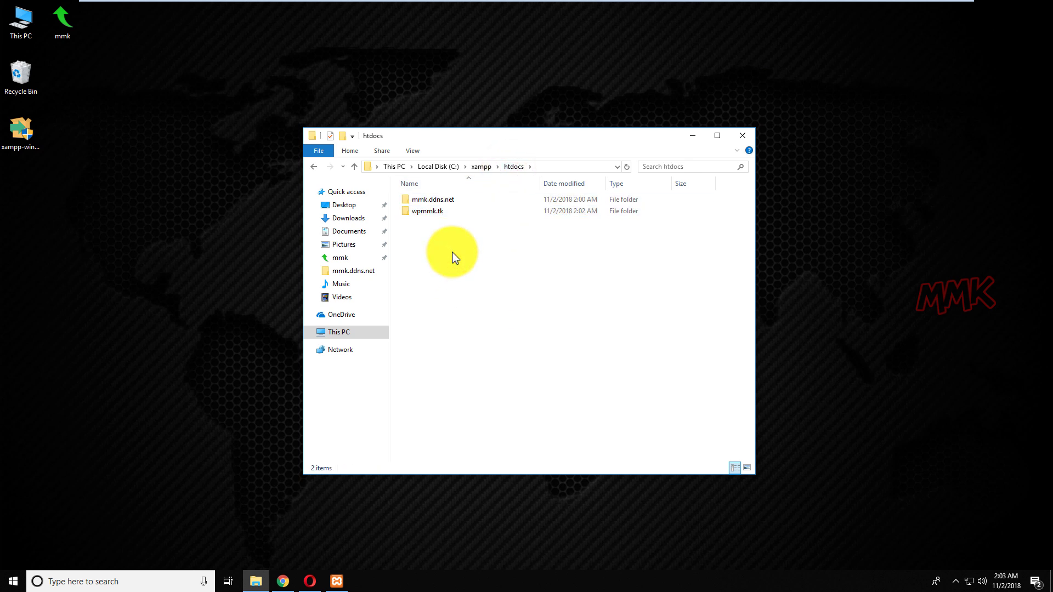
{"action": "double_click", "coordinate": [30, 31]}
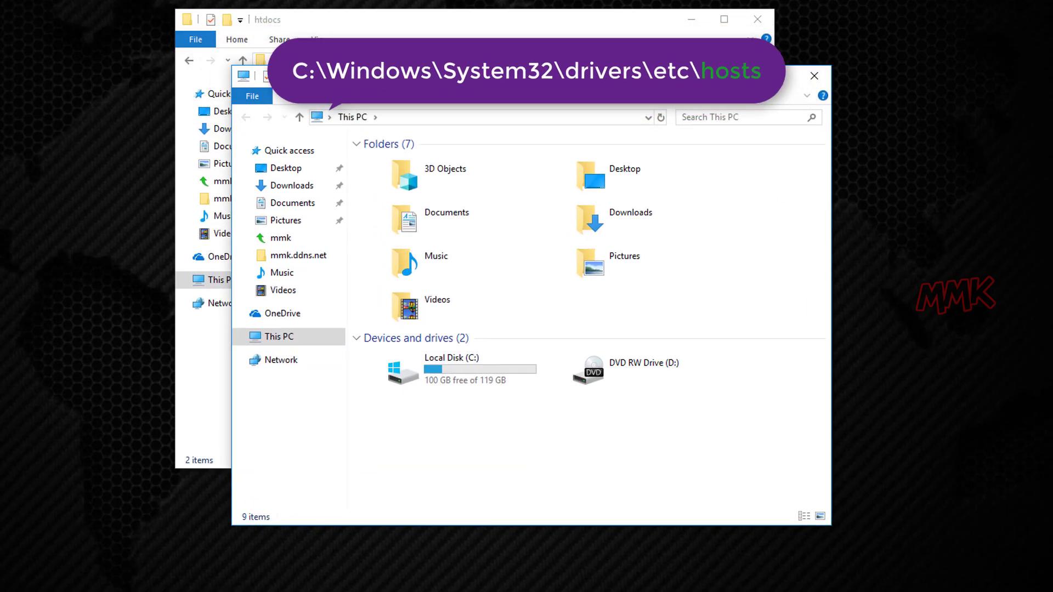
{"action": "double_click", "coordinate": [418, 370]}
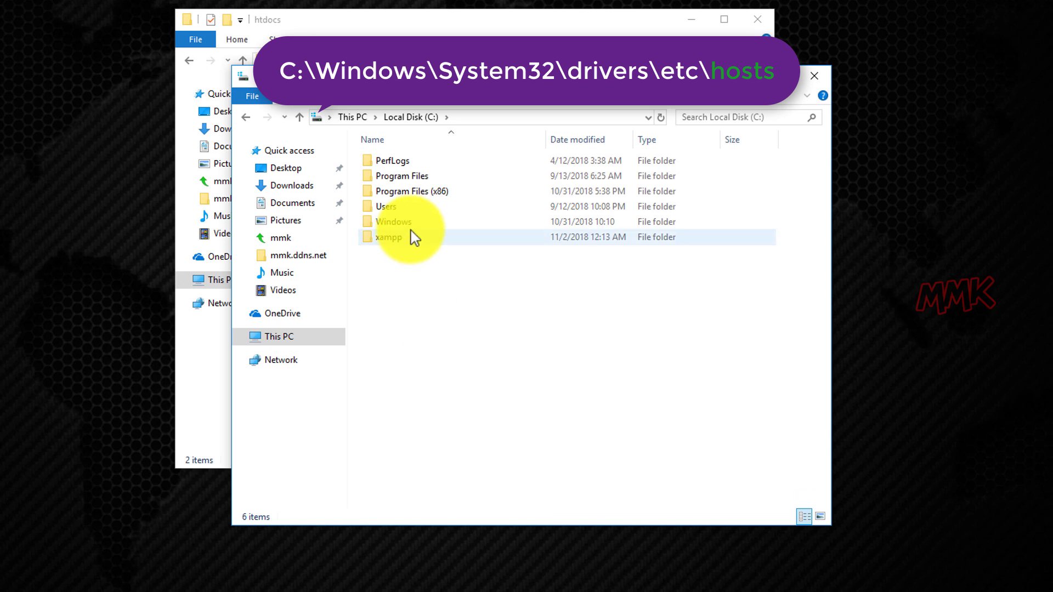
Browse to C:\Windows\System32\drivers\etc and bring up the hosts file's context menu.
{"action": "double_click", "coordinate": [410, 222]}
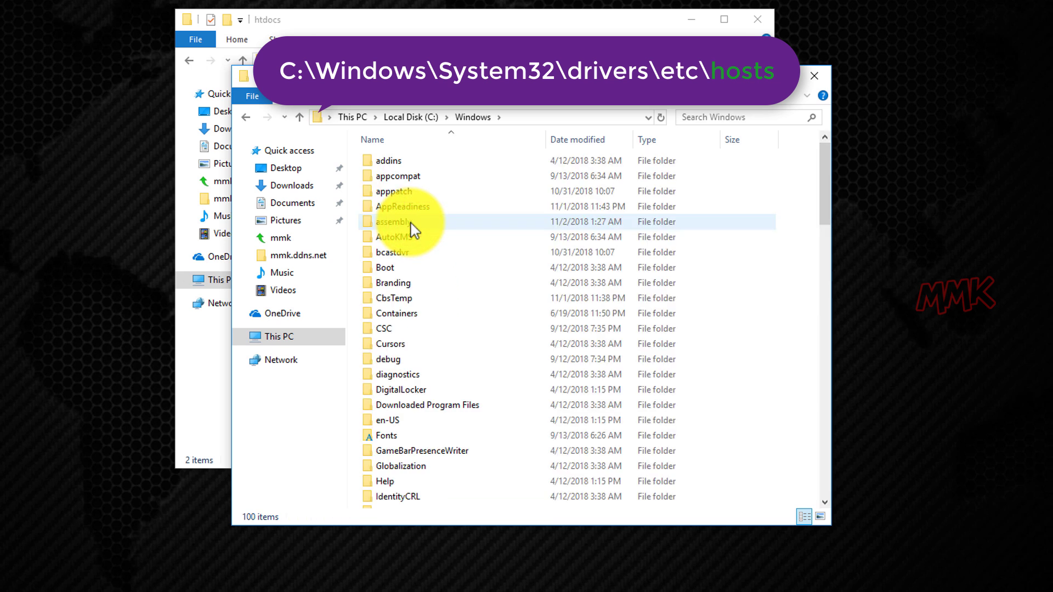
{"action": "key", "text": "s"}
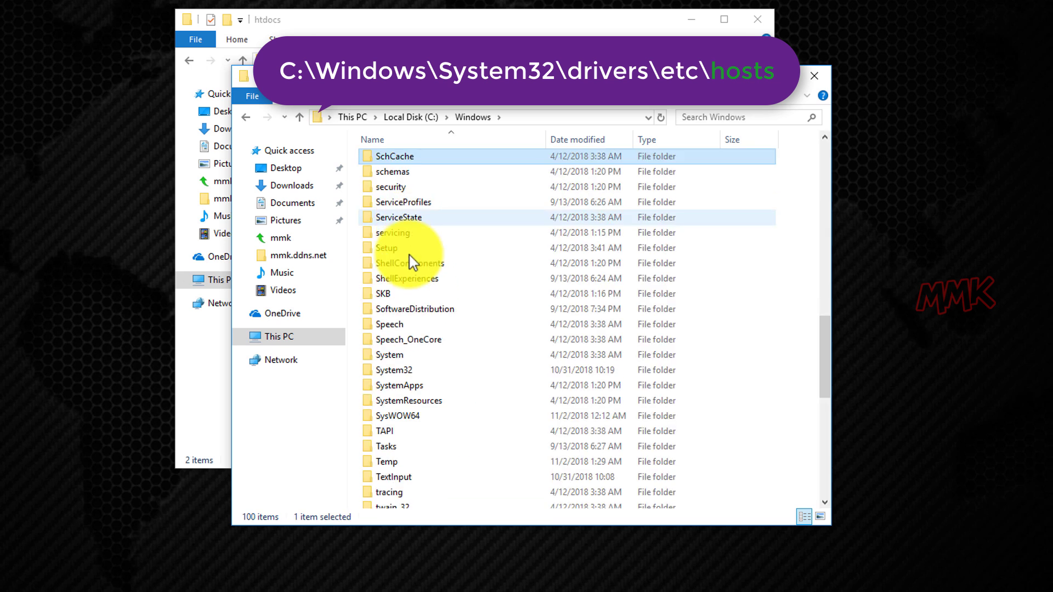
{"action": "double_click", "coordinate": [409, 369]}
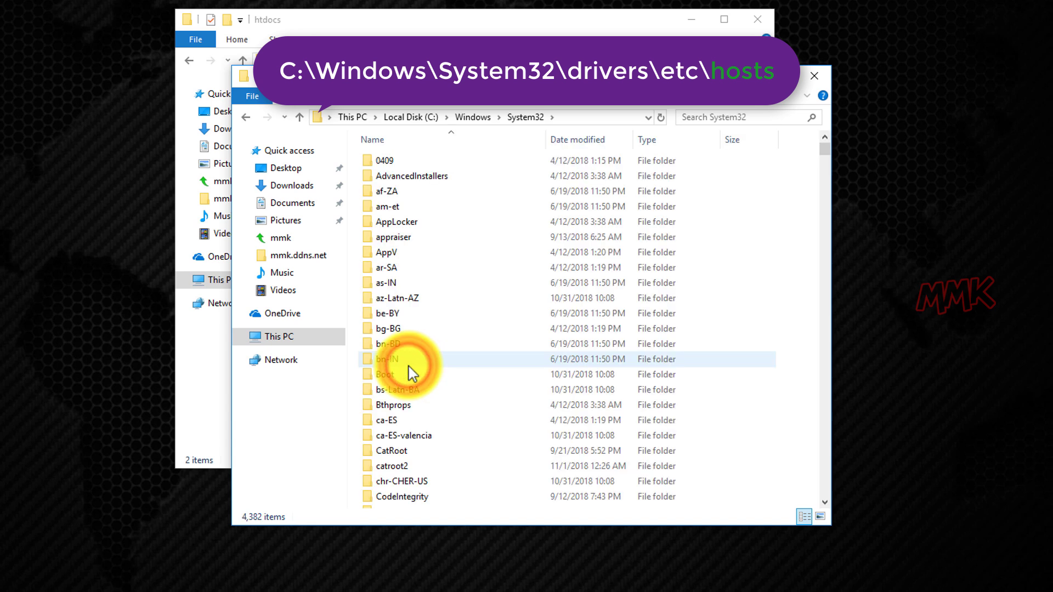
{"action": "scroll", "coordinate": [413, 375], "scroll_direction": "down", "scroll_amount": 10}
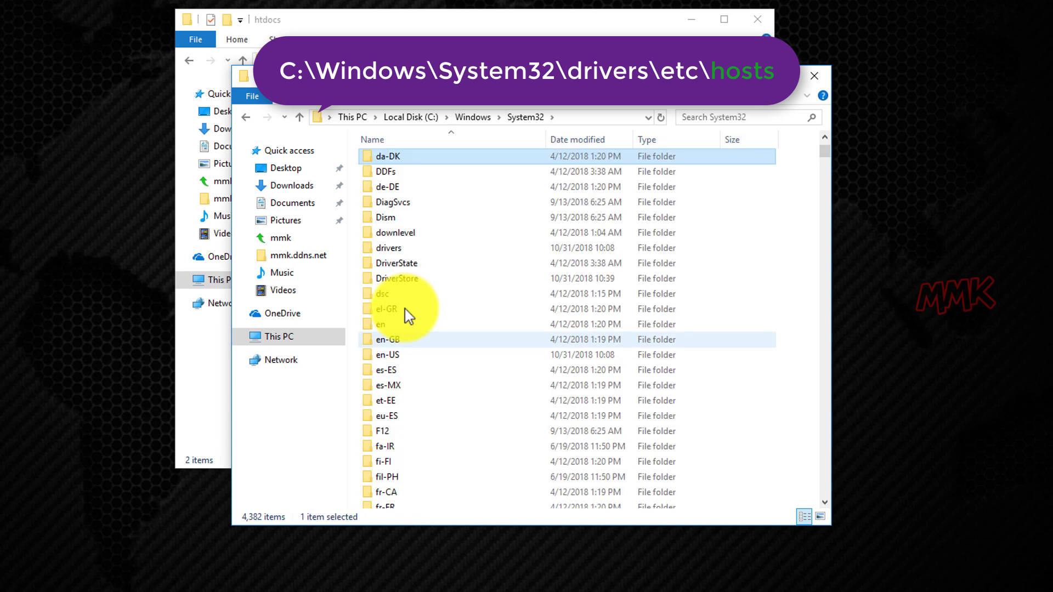
{"action": "left_click", "coordinate": [405, 249]}
{"action": "double_click", "coordinate": [403, 248]}
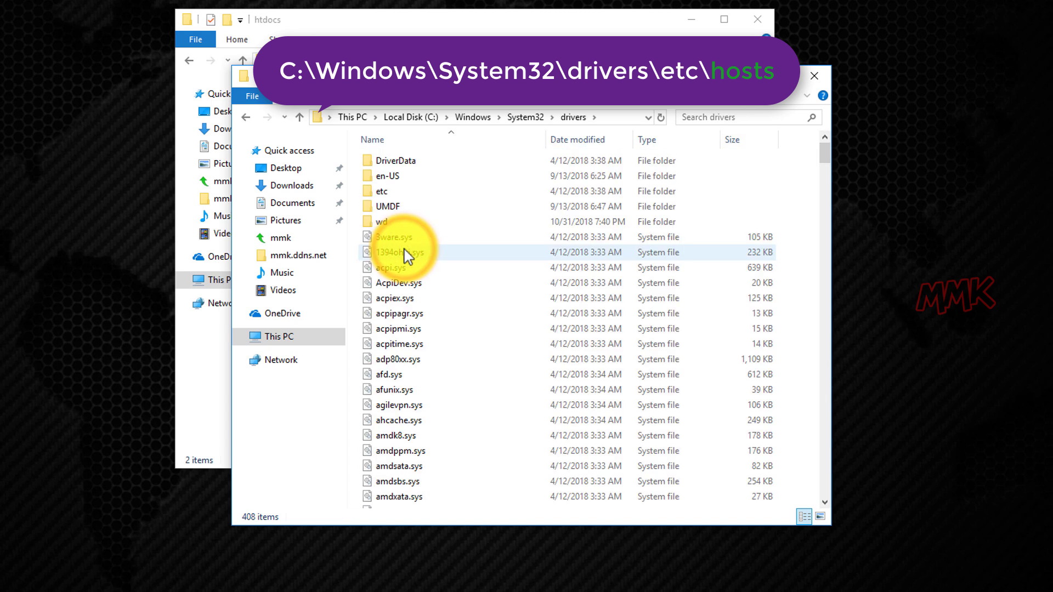
{"action": "double_click", "coordinate": [388, 191]}
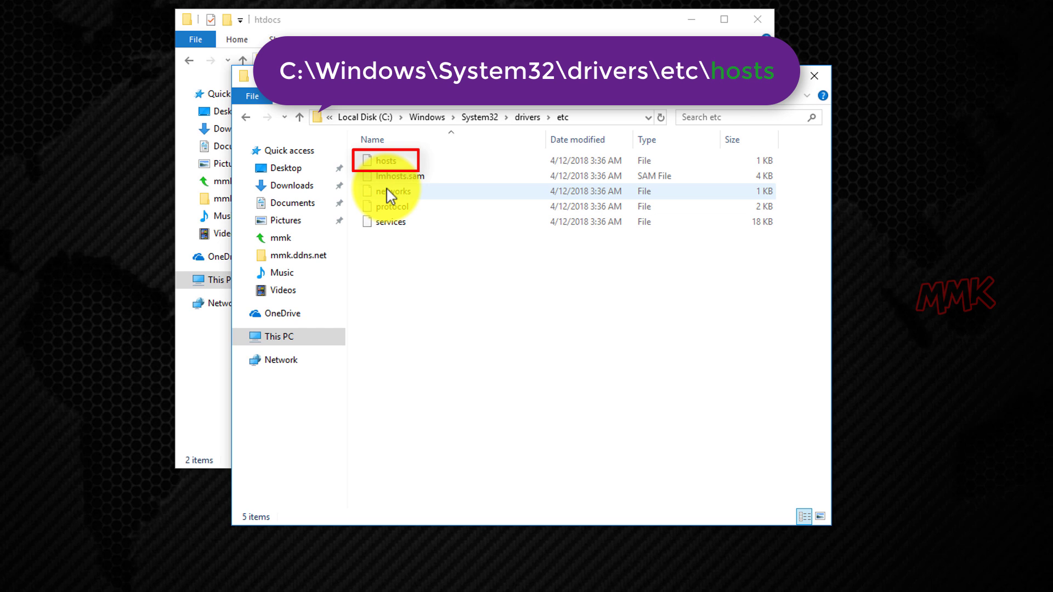
{"action": "right_click", "coordinate": [386, 161]}
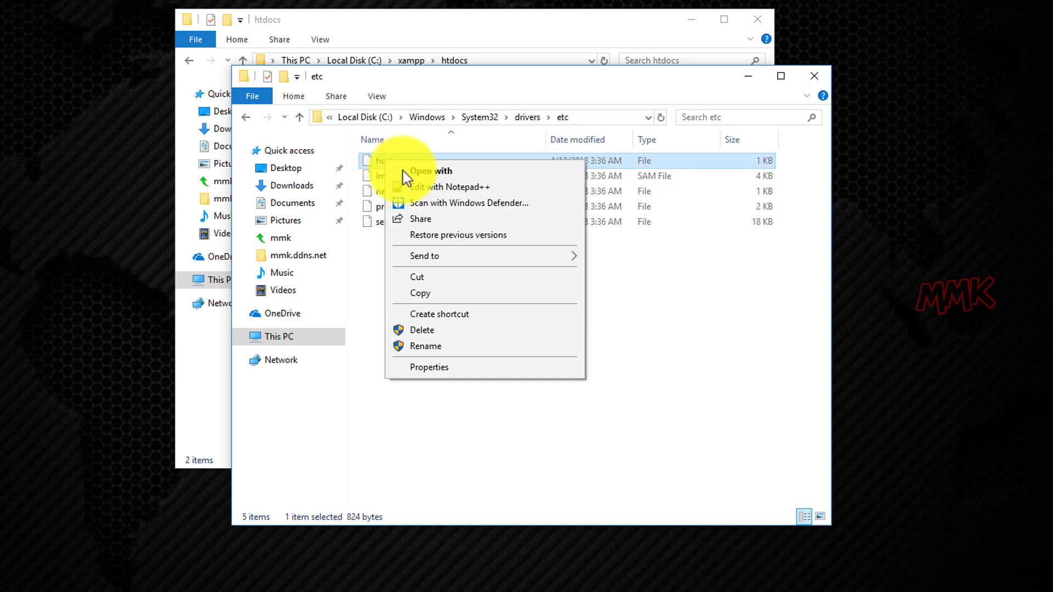
Open hosts in Notepad++ and start line 22 with 127.0.0.1 followed by a tab.
{"action": "left_click", "coordinate": [441, 187]}
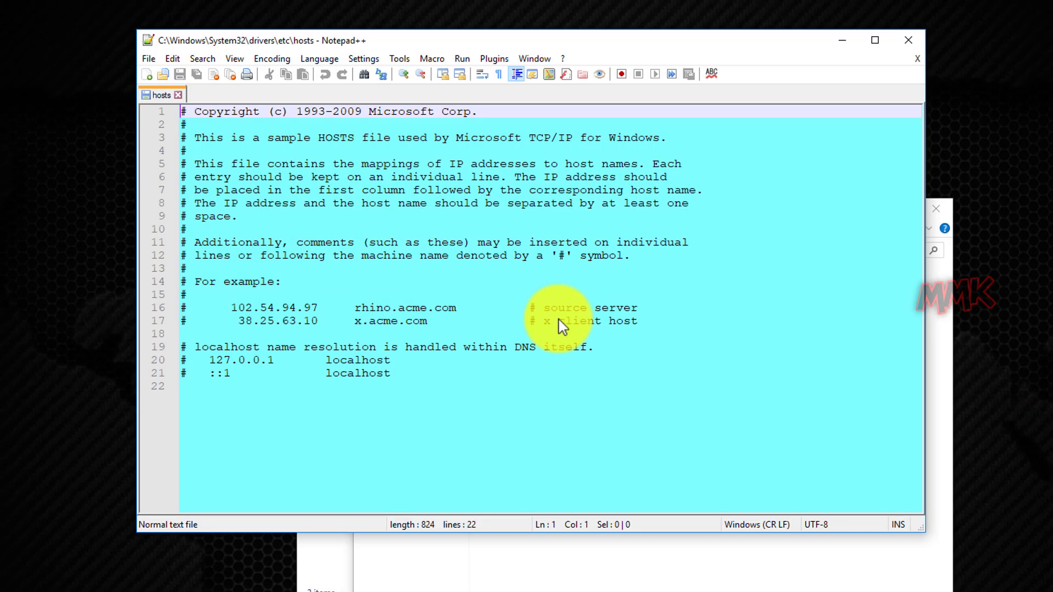
{"action": "left_click", "coordinate": [373, 387]}
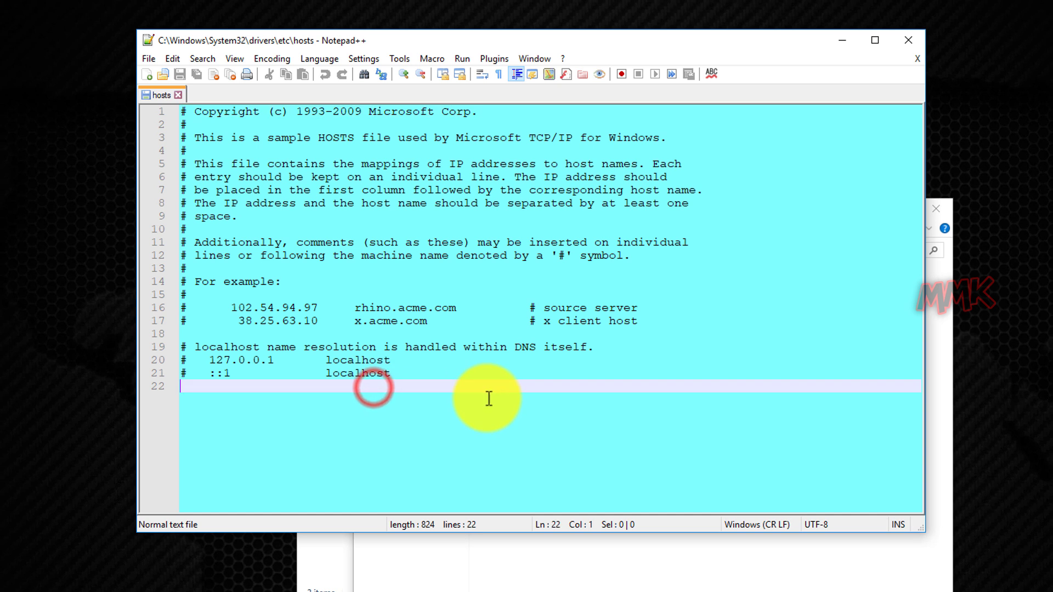
{"action": "type", "text": "1"}
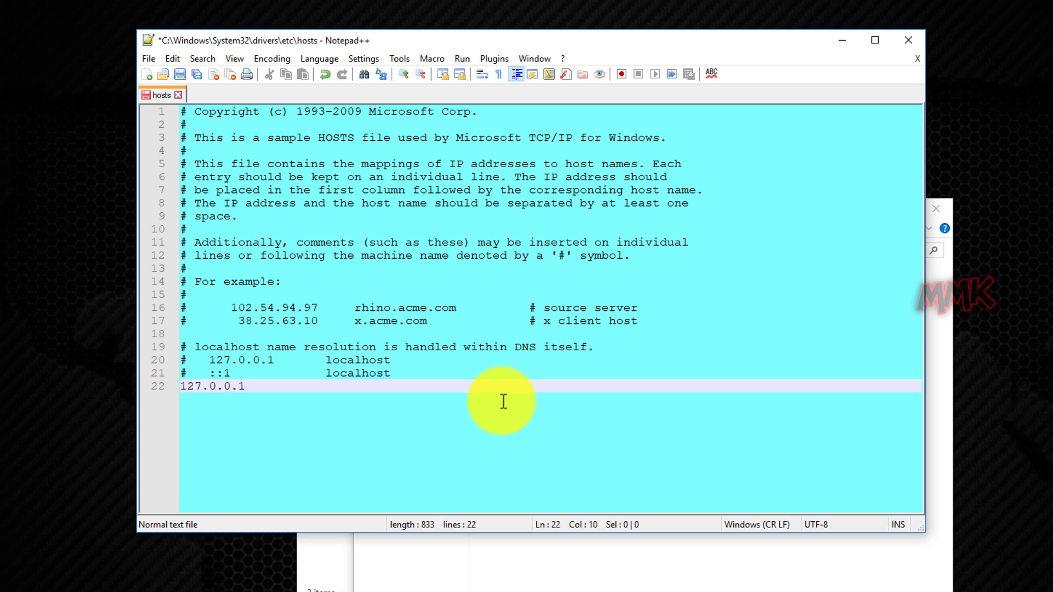
{"action": "type", "text": "27.0.0.1"}
{"action": "key", "text": "Tab"}
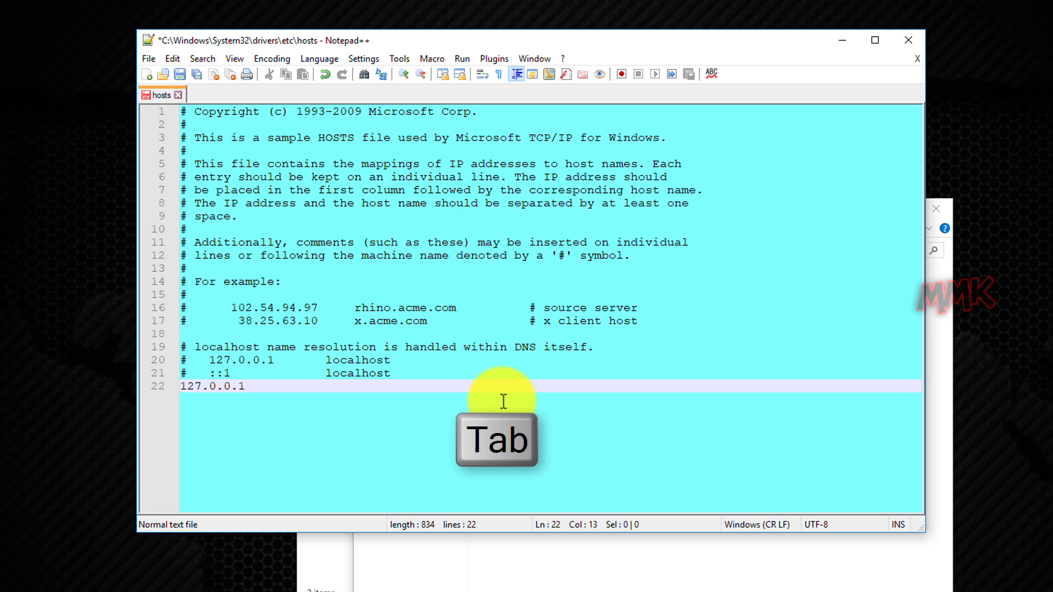
Copy the mmk.ddns.net folder name from htdocs and paste it after the IP on line 22.
{"action": "left_click", "coordinate": [328, 573]}
{"action": "left_click", "coordinate": [463, 239]}
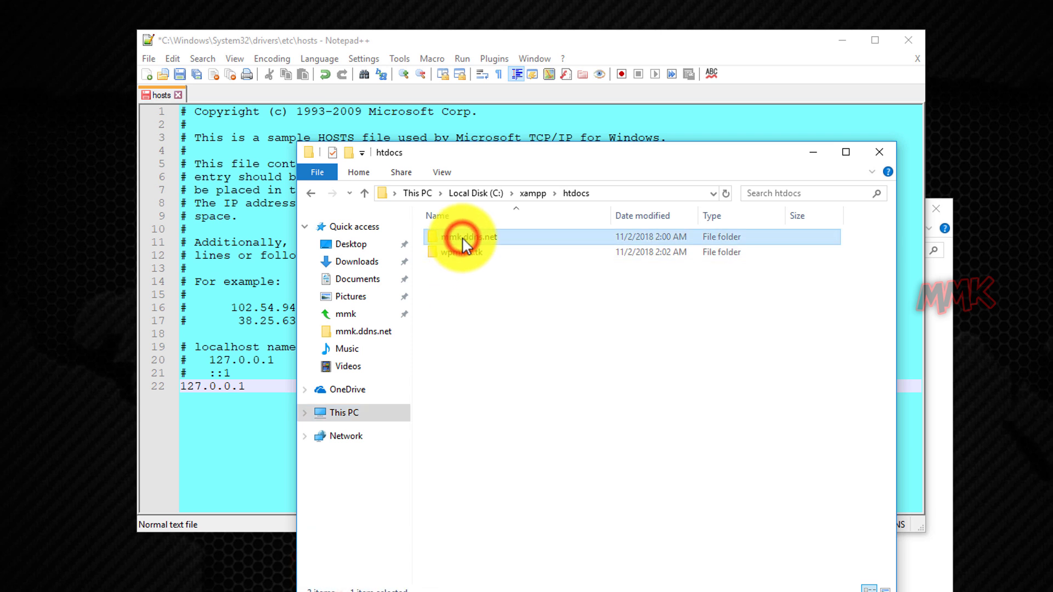
{"action": "left_click", "coordinate": [463, 239]}
{"action": "right_click", "coordinate": [465, 237]}
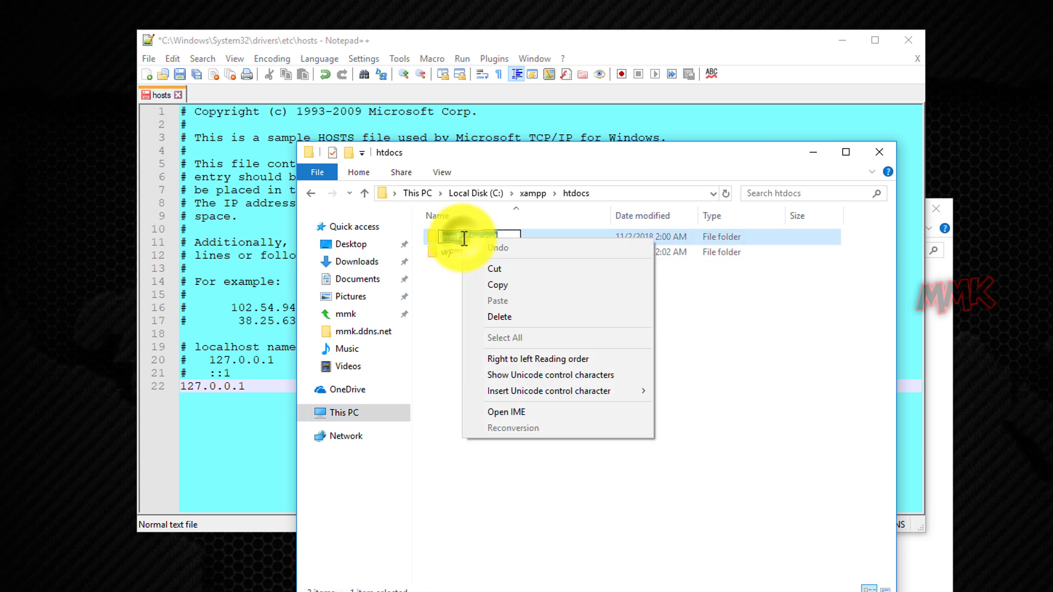
{"action": "left_click", "coordinate": [486, 285]}
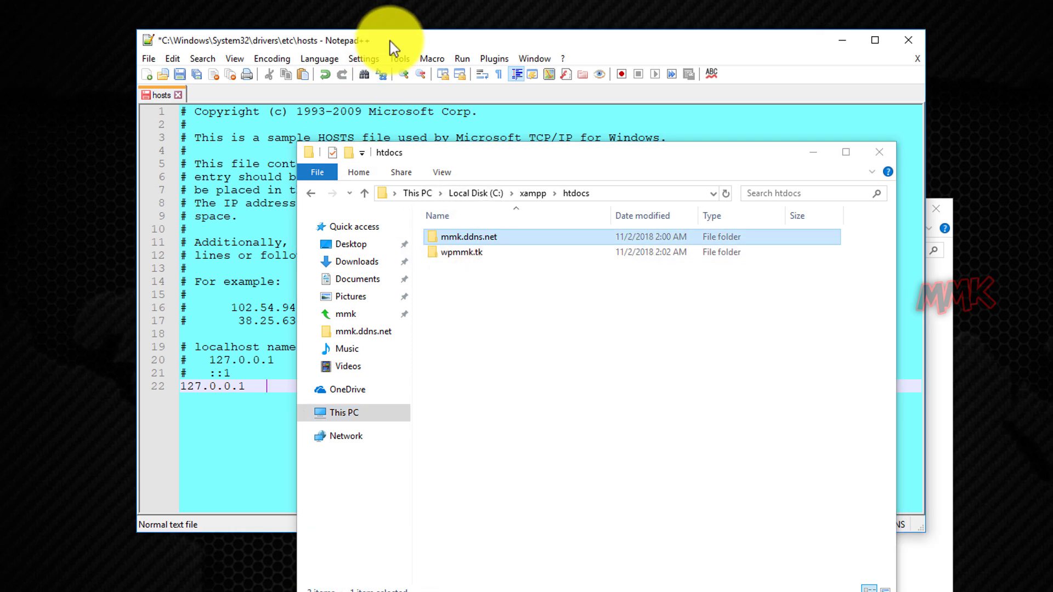
{"action": "left_click", "coordinate": [391, 41]}
{"action": "right_click", "coordinate": [269, 387]}
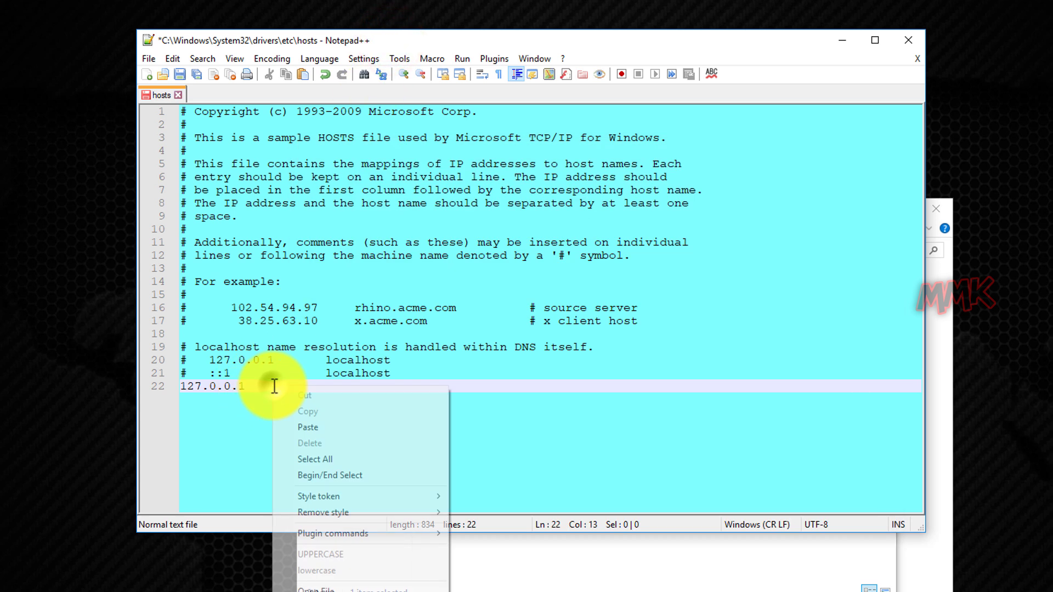
{"action": "left_click", "coordinate": [314, 431]}
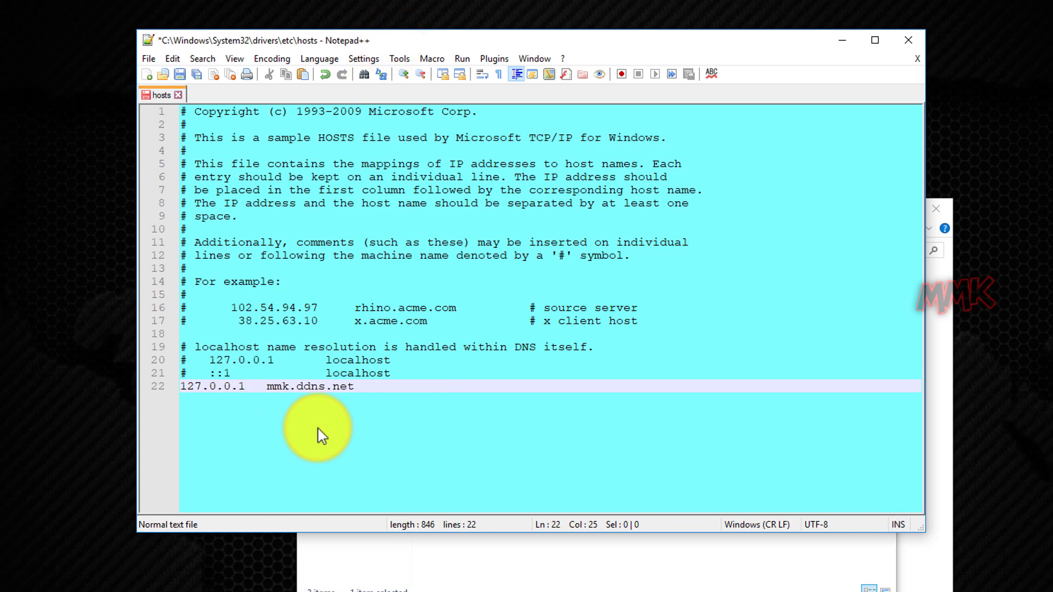
{"action": "key", "text": "Return"}
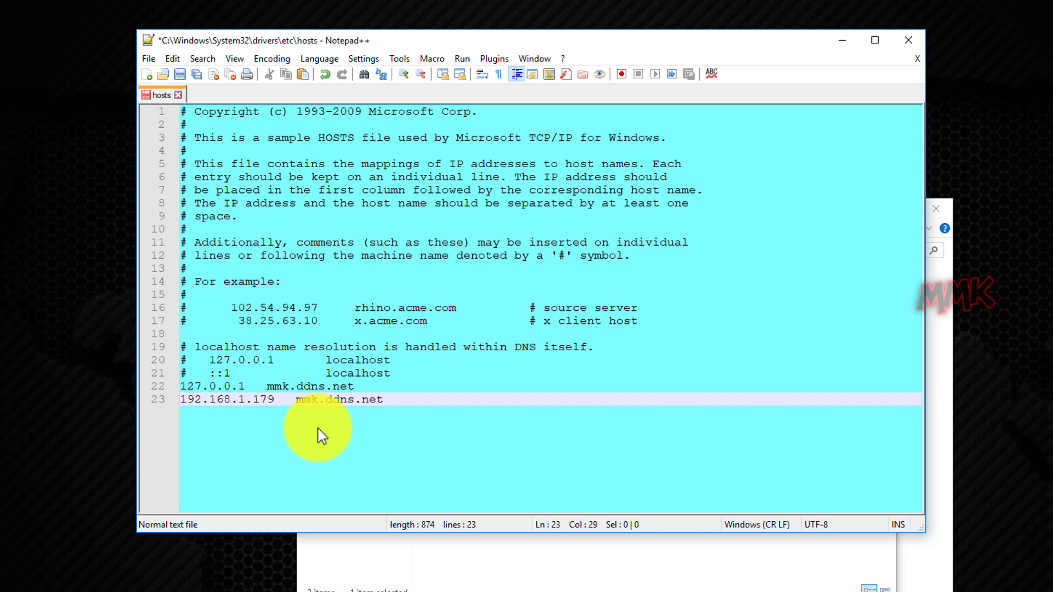
{"action": "key", "text": "Return"}
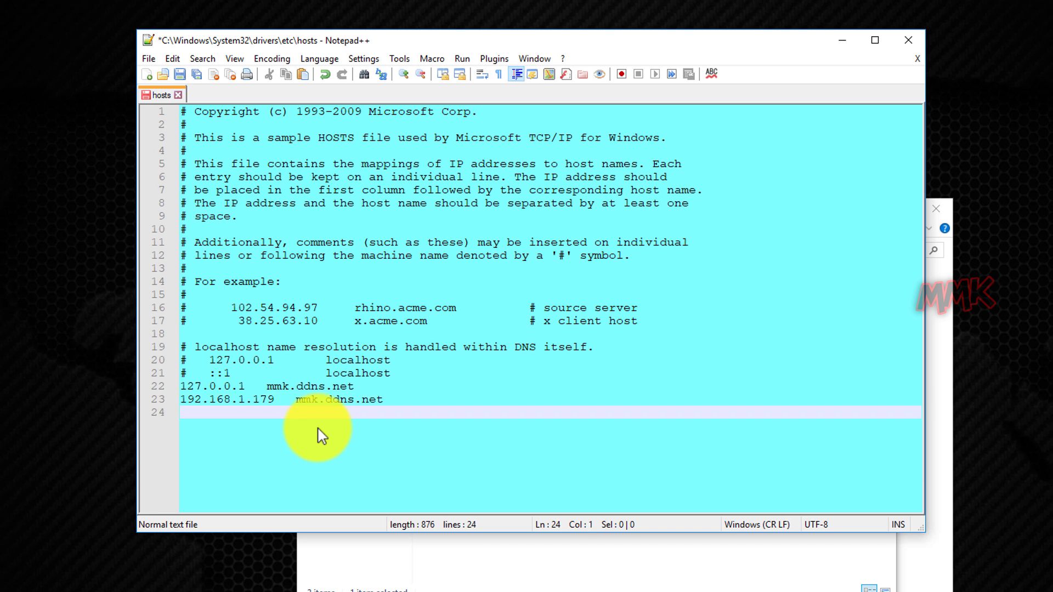
Duplicate the two mmk.ddns.net host entries as lines 24–25.
{"action": "left_click_drag", "start_coordinate": [185, 386], "coordinate": [383, 404]}
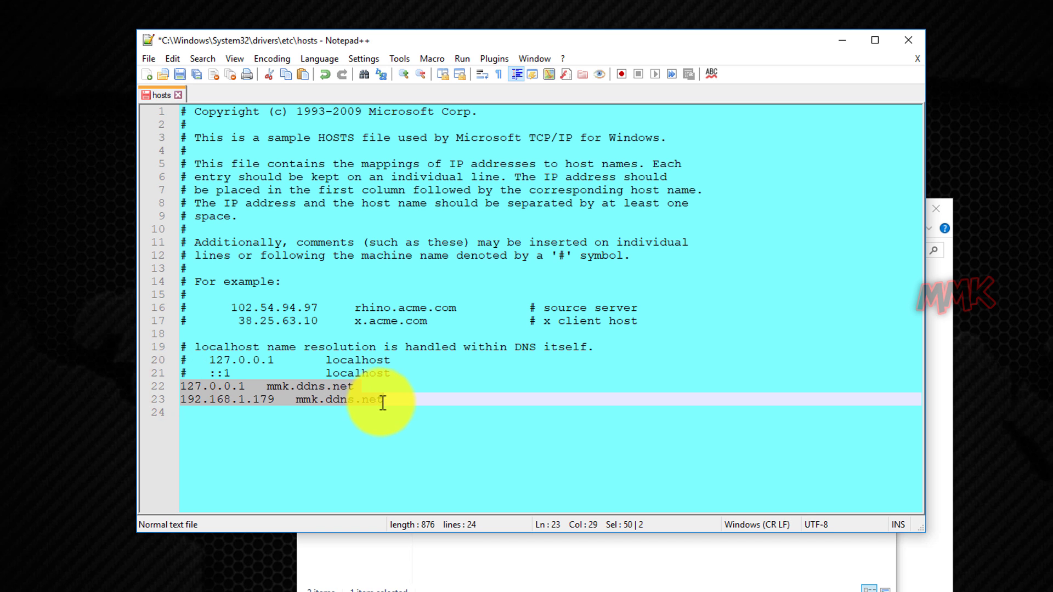
{"action": "right_click", "coordinate": [280, 405]}
{"action": "left_click", "coordinate": [296, 420]}
{"action": "left_click", "coordinate": [296, 421]}
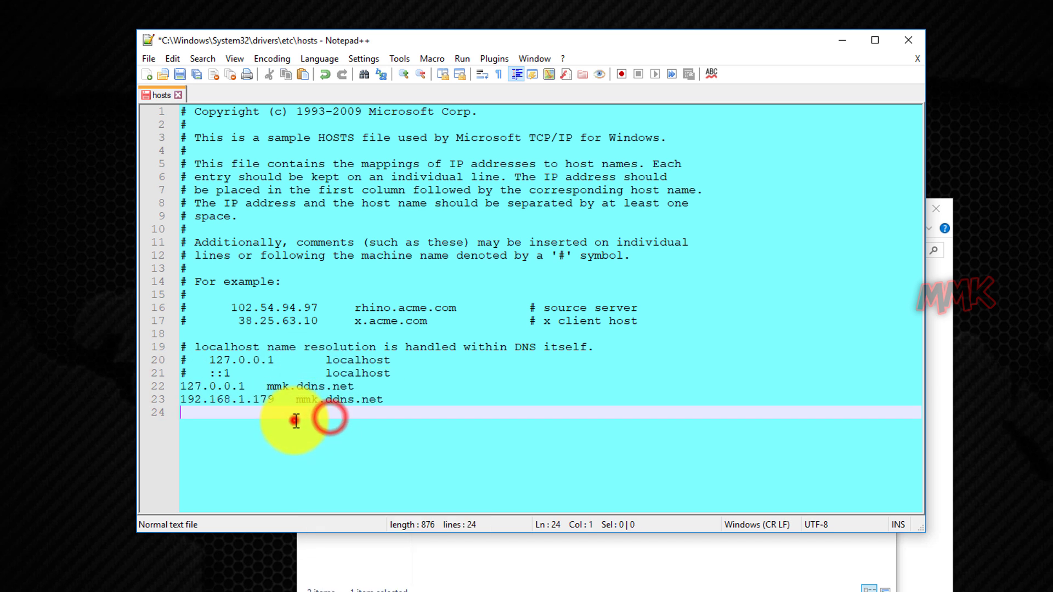
{"action": "right_click", "coordinate": [287, 418]}
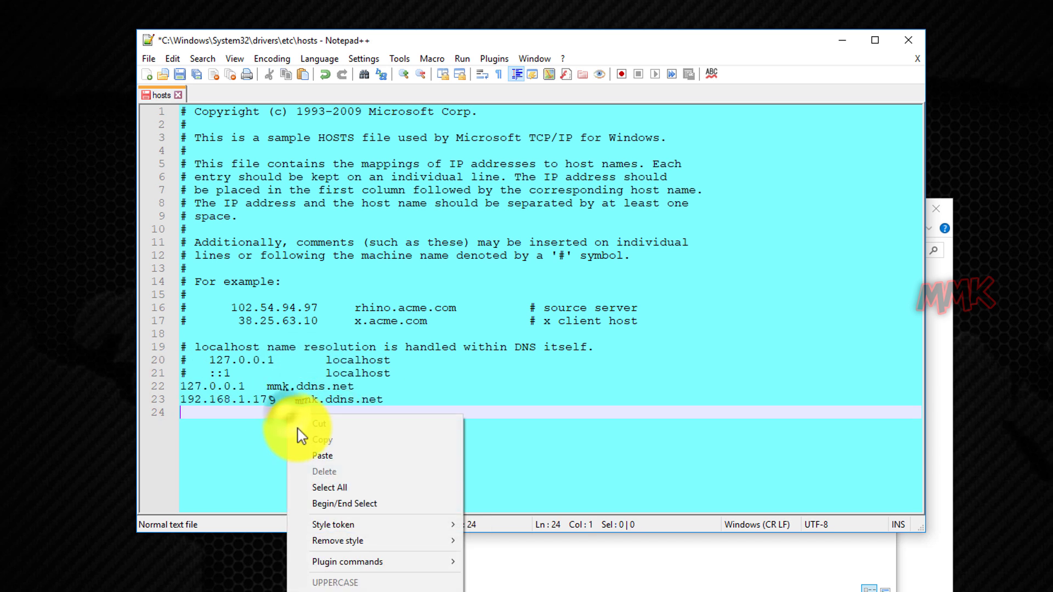
{"action": "left_click", "coordinate": [315, 456]}
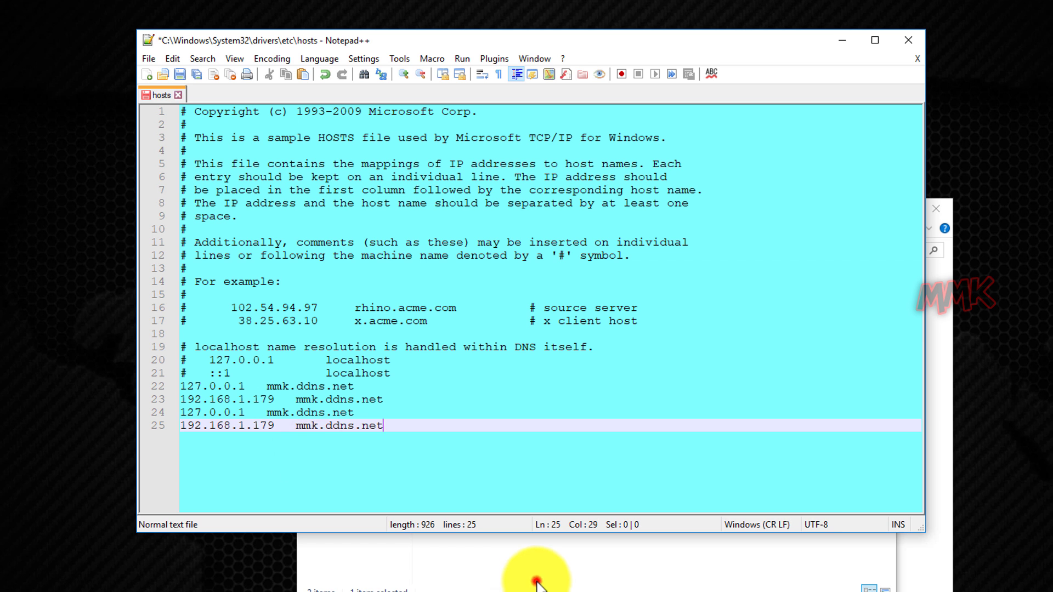
{"action": "left_click", "coordinate": [537, 582]}
Copy the wpmmk.tk folder name and use it to replace the host names on lines 24–25.
{"action": "left_click", "coordinate": [451, 256]}
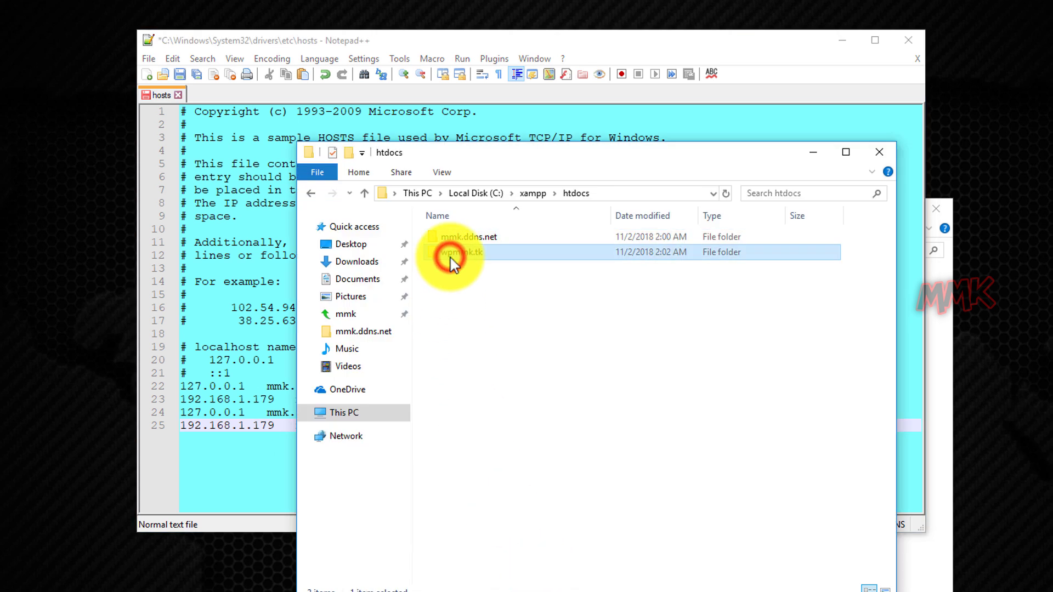
{"action": "left_click", "coordinate": [451, 256]}
{"action": "right_click", "coordinate": [453, 265]}
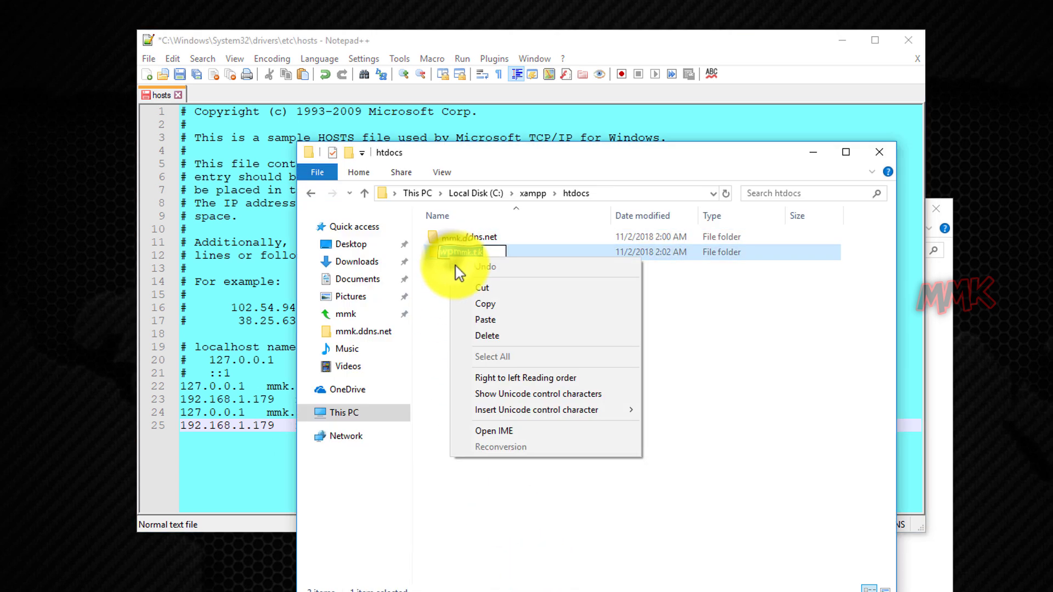
{"action": "left_click", "coordinate": [475, 301]}
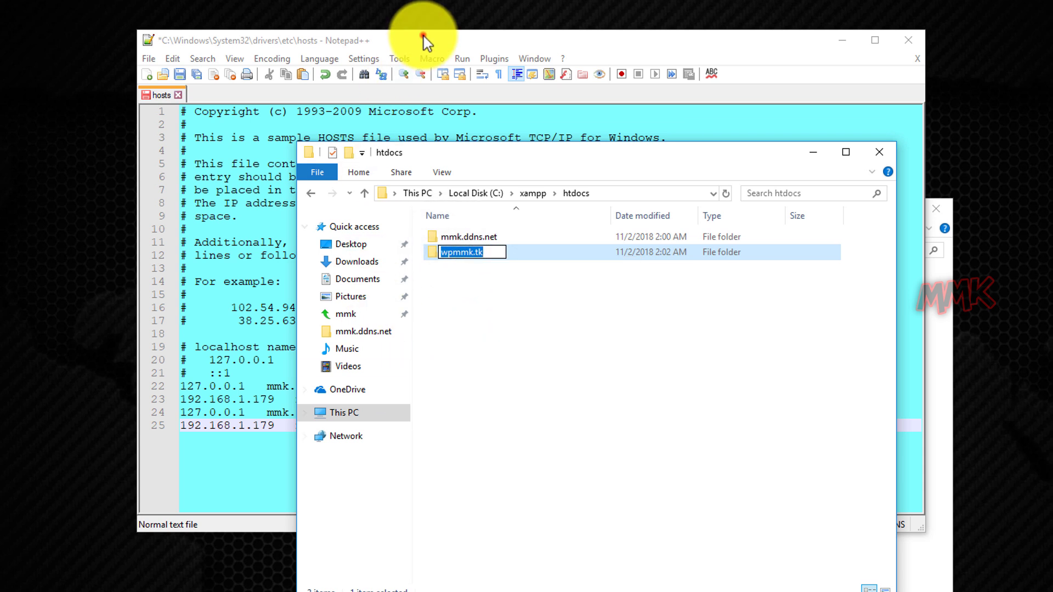
{"action": "left_click", "coordinate": [423, 34]}
{"action": "left_click_drag", "start_coordinate": [354, 414], "coordinate": [280, 412]}
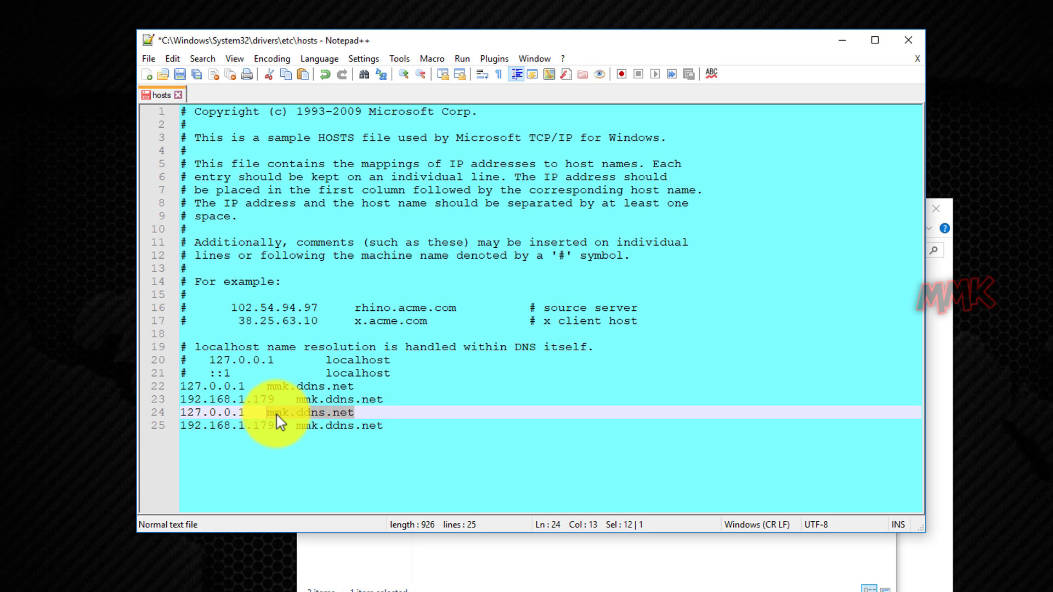
{"action": "right_click", "coordinate": [278, 416]}
{"action": "left_click", "coordinate": [300, 460]}
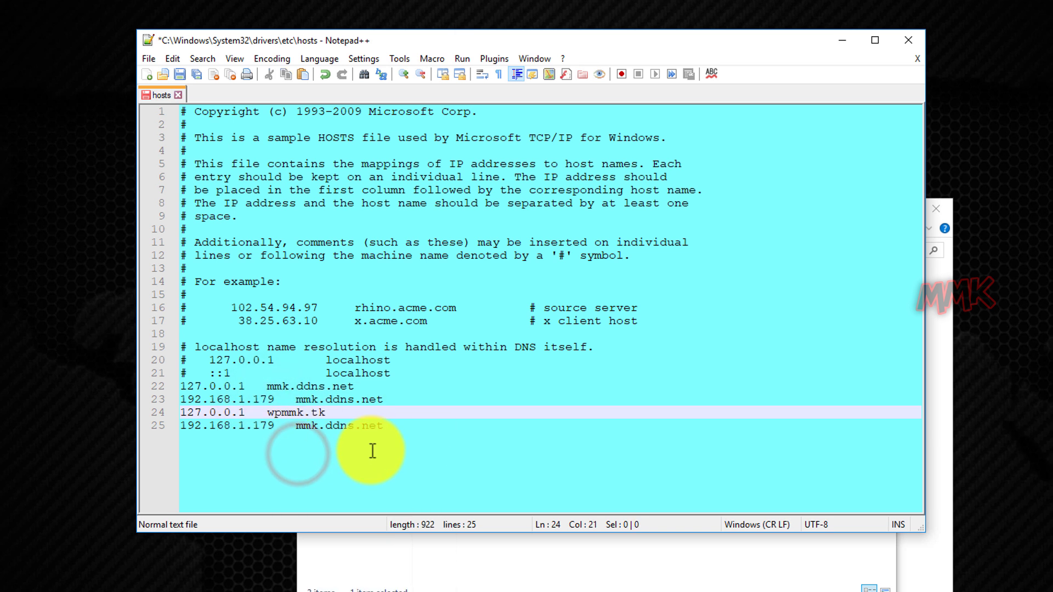
{"action": "left_click", "coordinate": [382, 427]}
{"action": "left_click_drag", "start_coordinate": [382, 427], "coordinate": [296, 429]}
{"action": "right_click", "coordinate": [311, 429]}
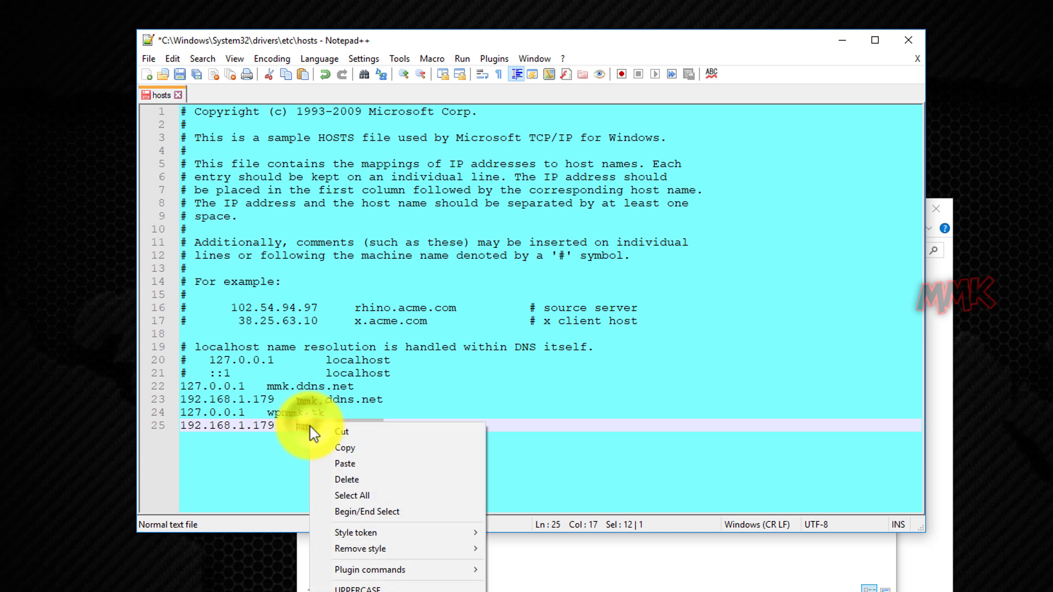
{"action": "left_click", "coordinate": [324, 464]}
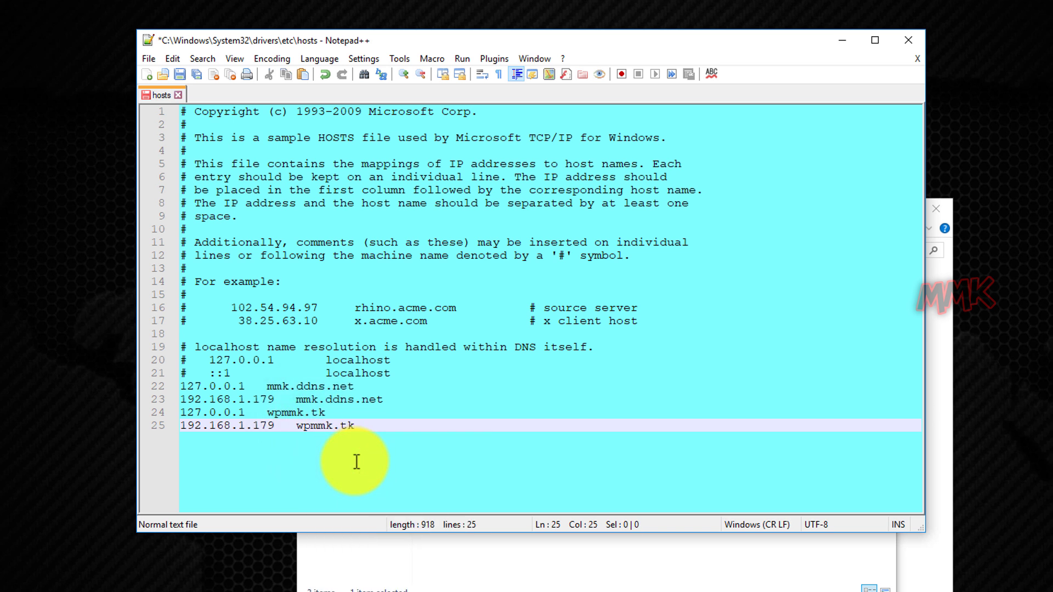
Save hosts after relaunching Notepad++ as Administrator, then close the editor.
{"action": "left_click", "coordinate": [179, 75]}
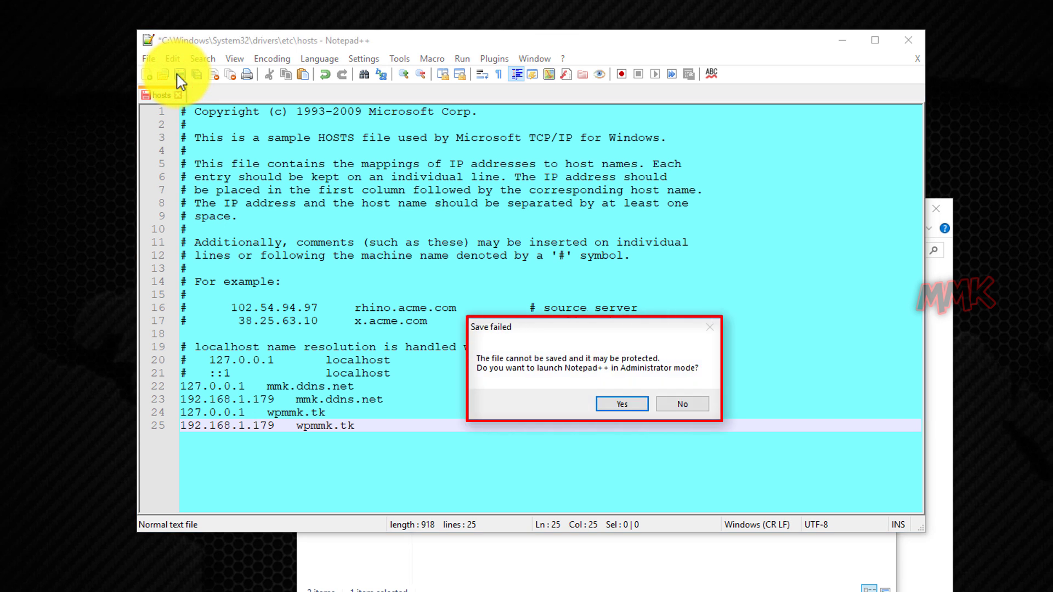
{"action": "left_click", "coordinate": [607, 404]}
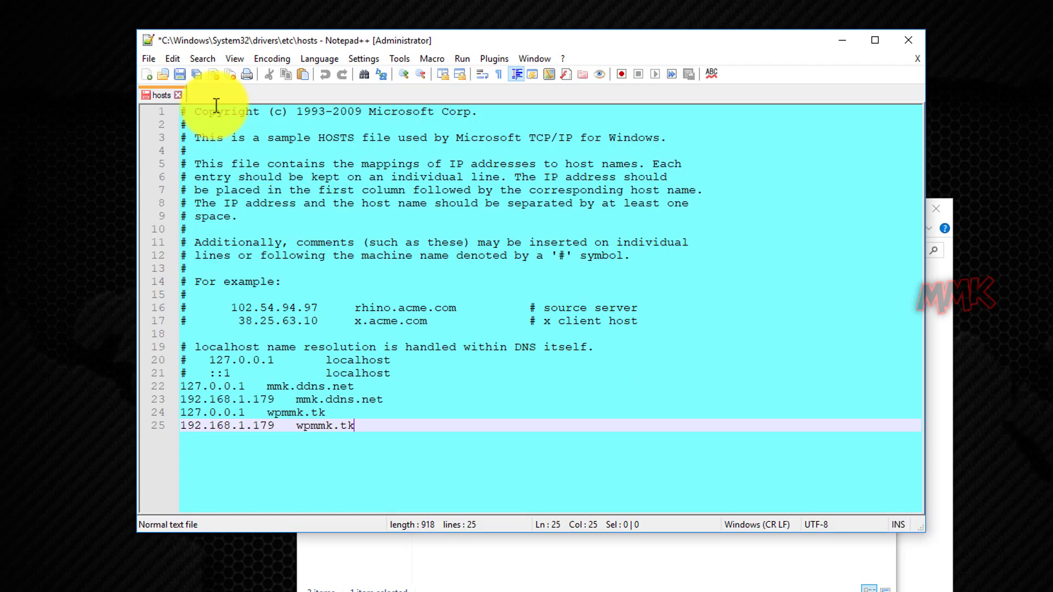
{"action": "left_click", "coordinate": [179, 75]}
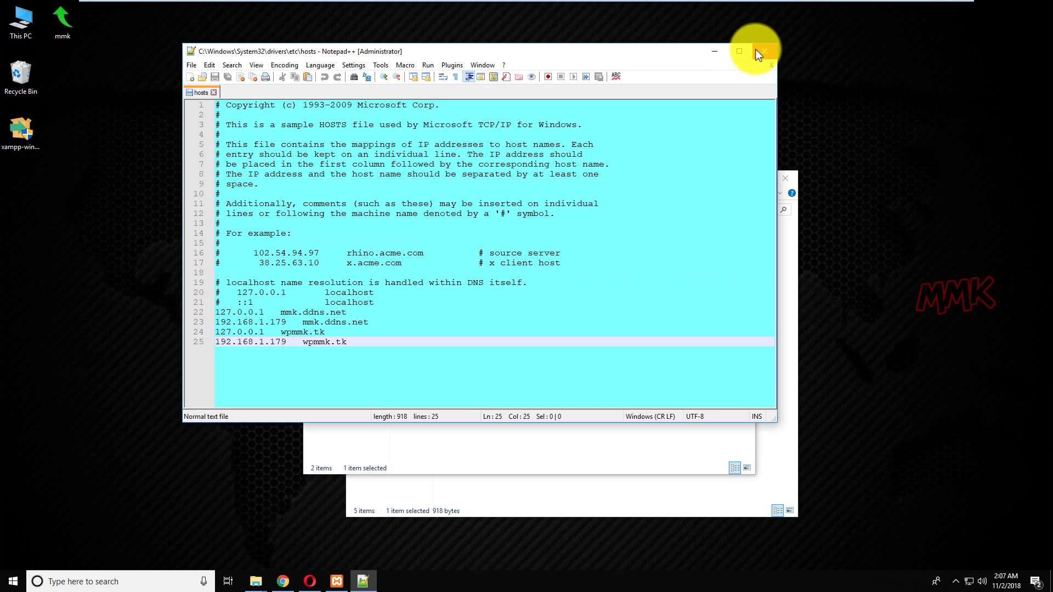
{"action": "left_click", "coordinate": [898, 36]}
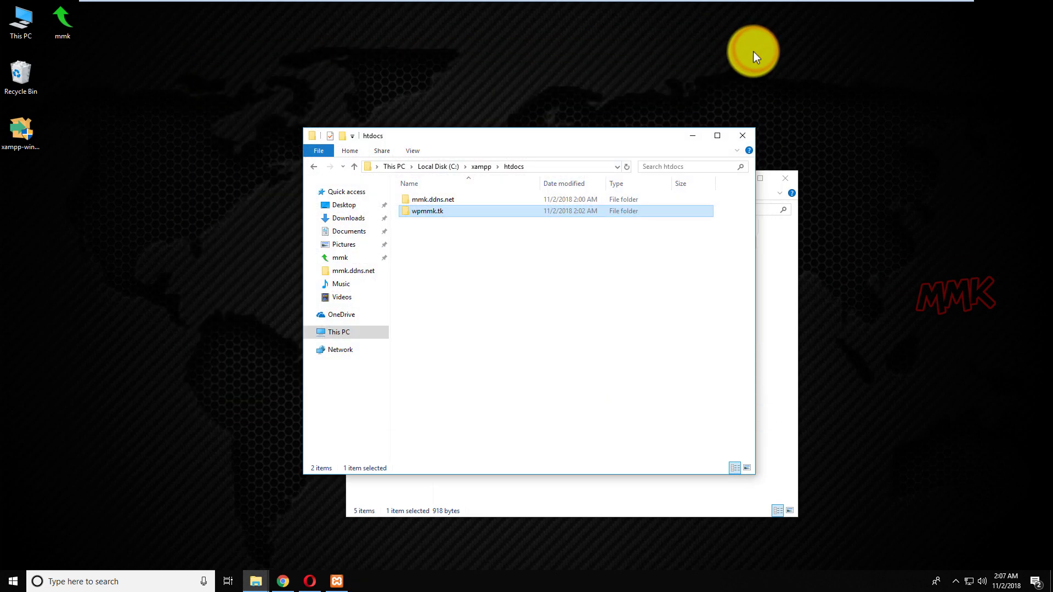
Load mmk.ddns.net in Chrome to confirm it shows the local Index of / listing.
{"action": "left_click", "coordinate": [786, 178]}
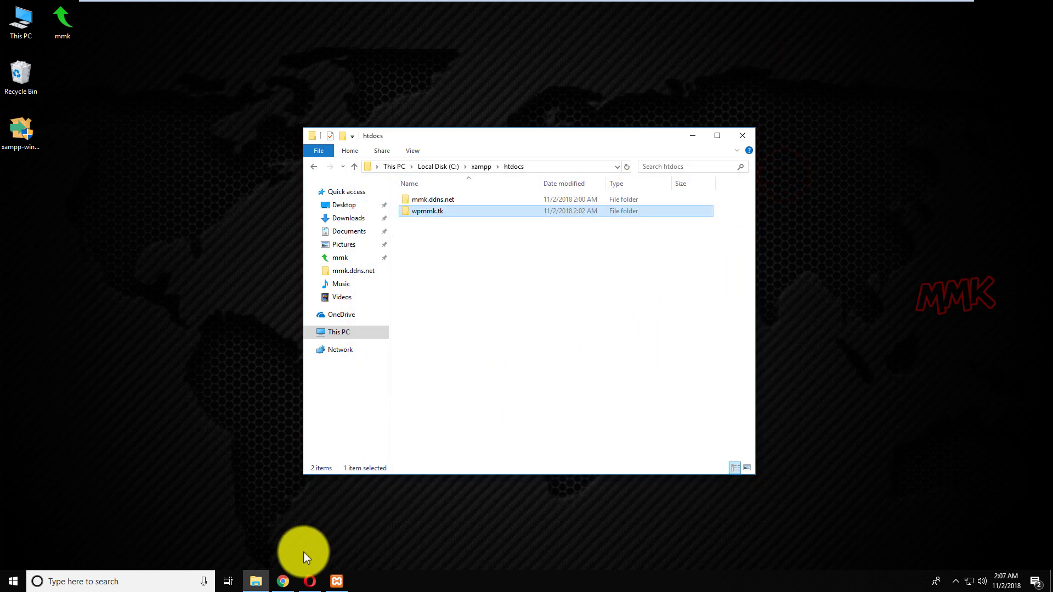
{"action": "left_click", "coordinate": [283, 582]}
{"action": "left_click", "coordinate": [205, 34]}
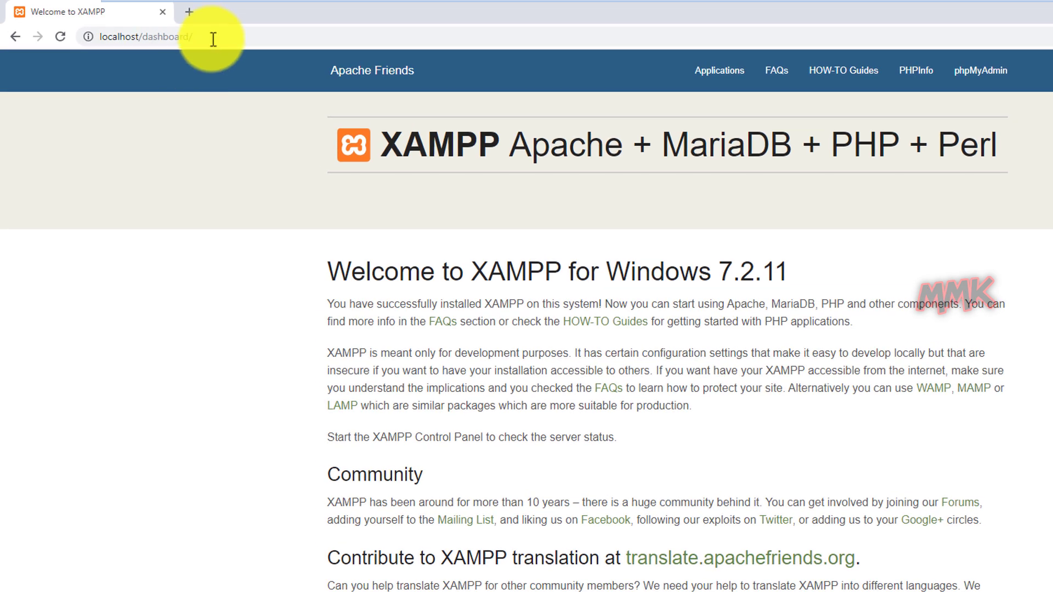
{"action": "type", "text": "m"}
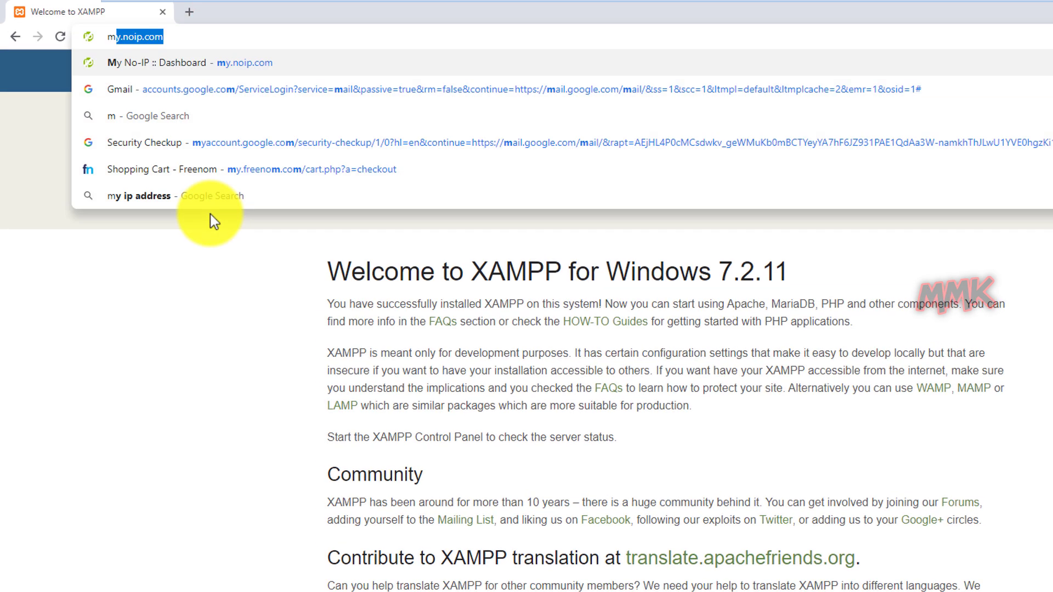
{"action": "type", "text": "mk.ddns.net"}
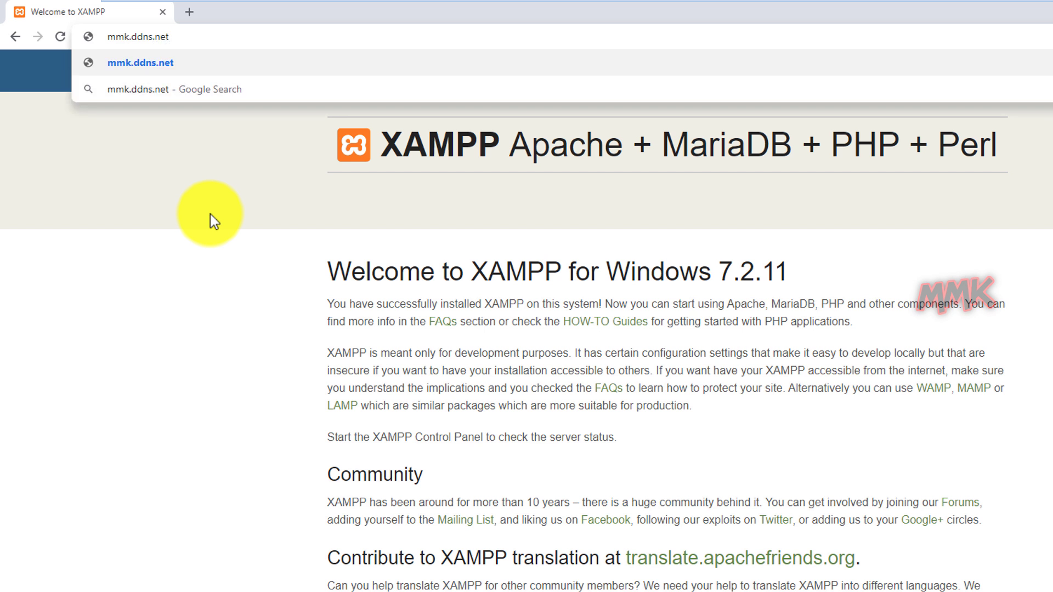
{"action": "key", "text": "Return"}
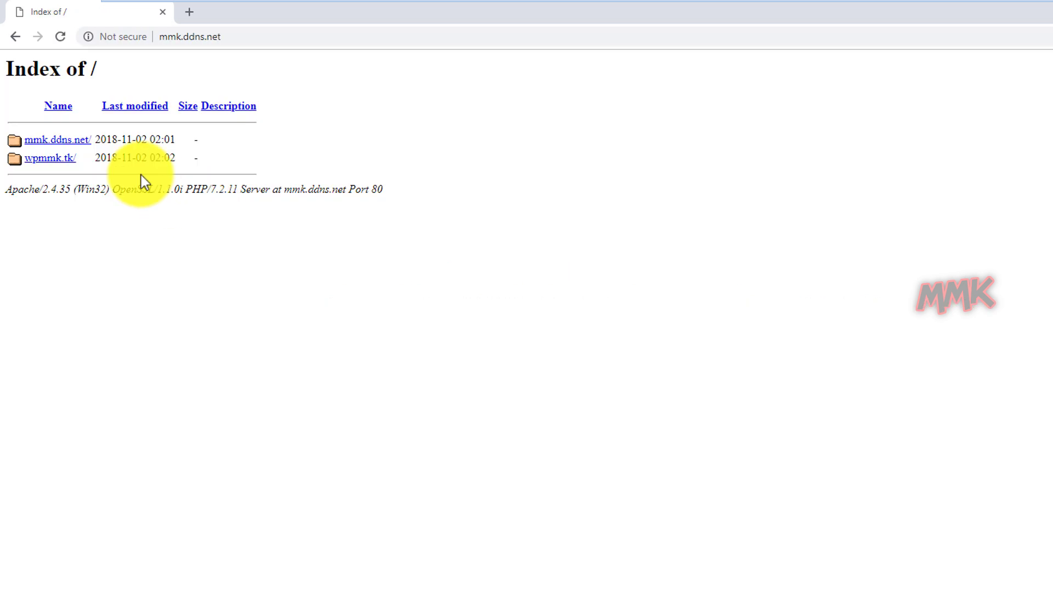
Return to the XAMPP dashboard, then minimize Chrome and the htdocs folder window.
{"action": "left_click", "coordinate": [14, 38]}
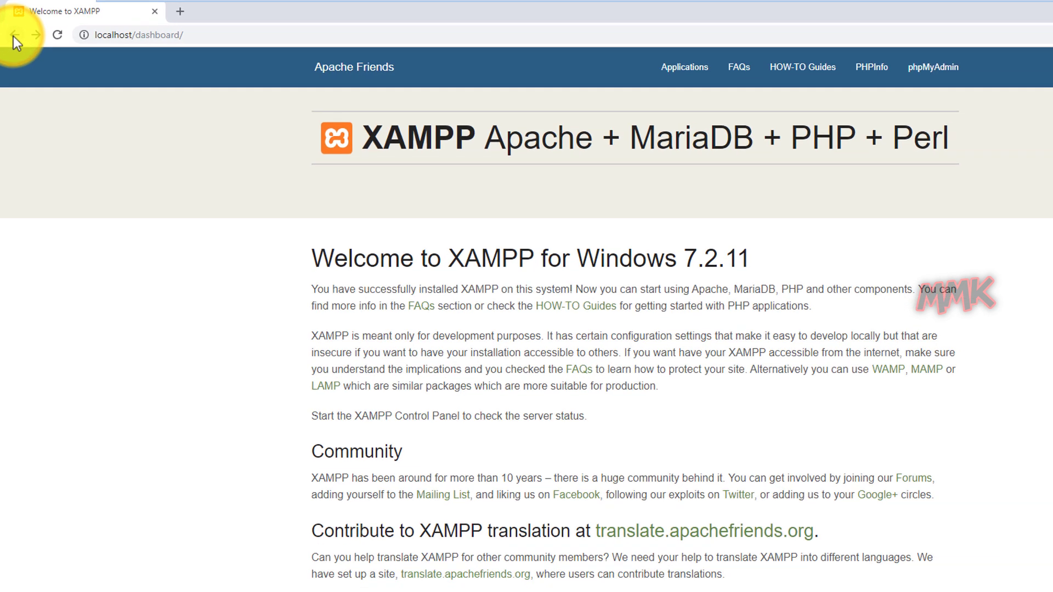
{"action": "left_click", "coordinate": [992, 6]}
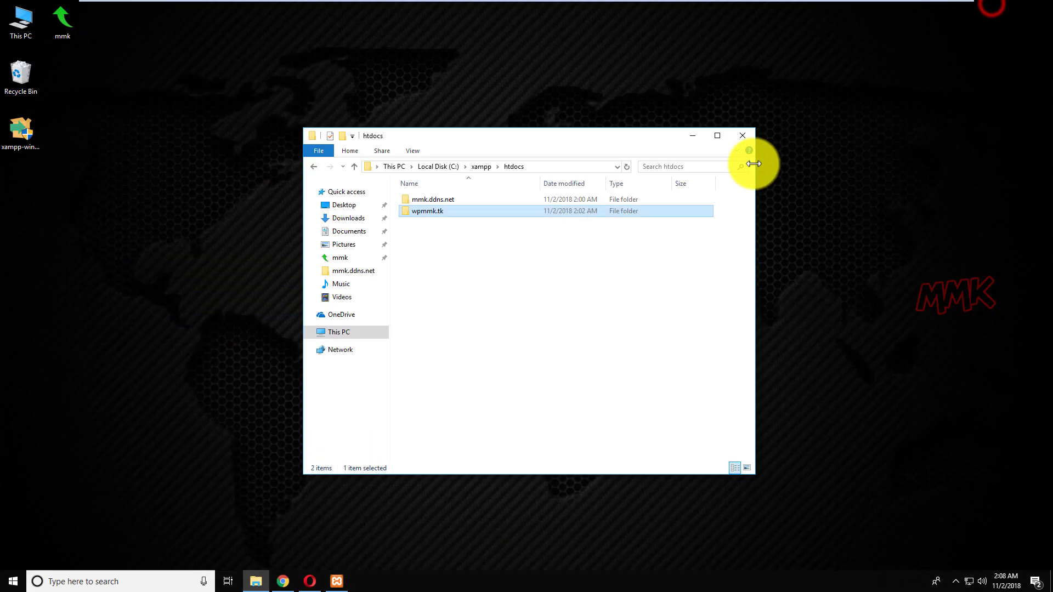
{"action": "left_click", "coordinate": [692, 136]}
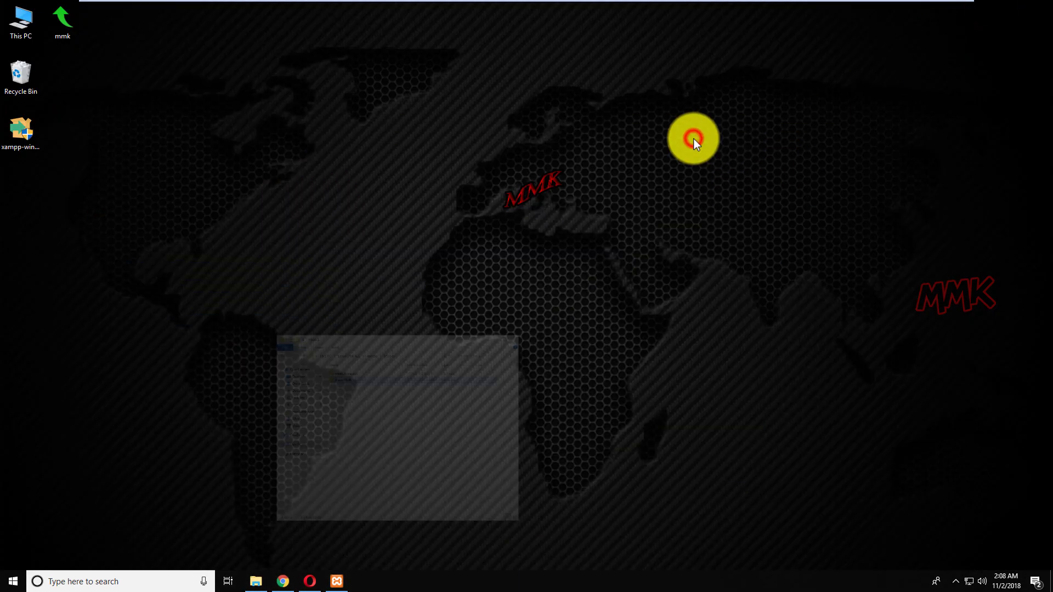
Browse to C:\xampp\apache\conf\extra and open httpd-vhosts.conf in Notepad++.
{"action": "double_click", "coordinate": [5, 36]}
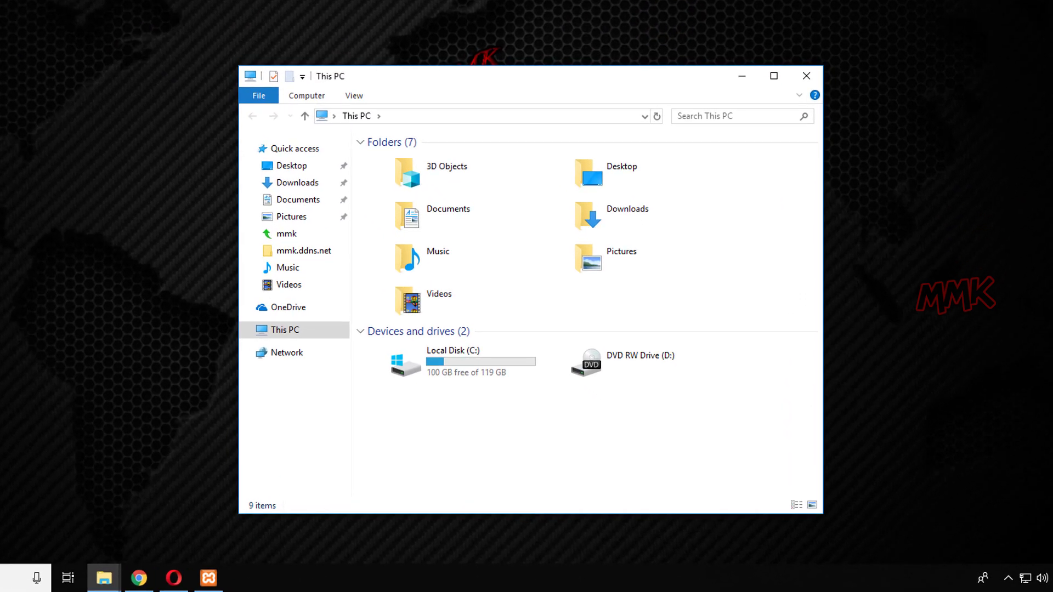
{"action": "left_click", "coordinate": [409, 374]}
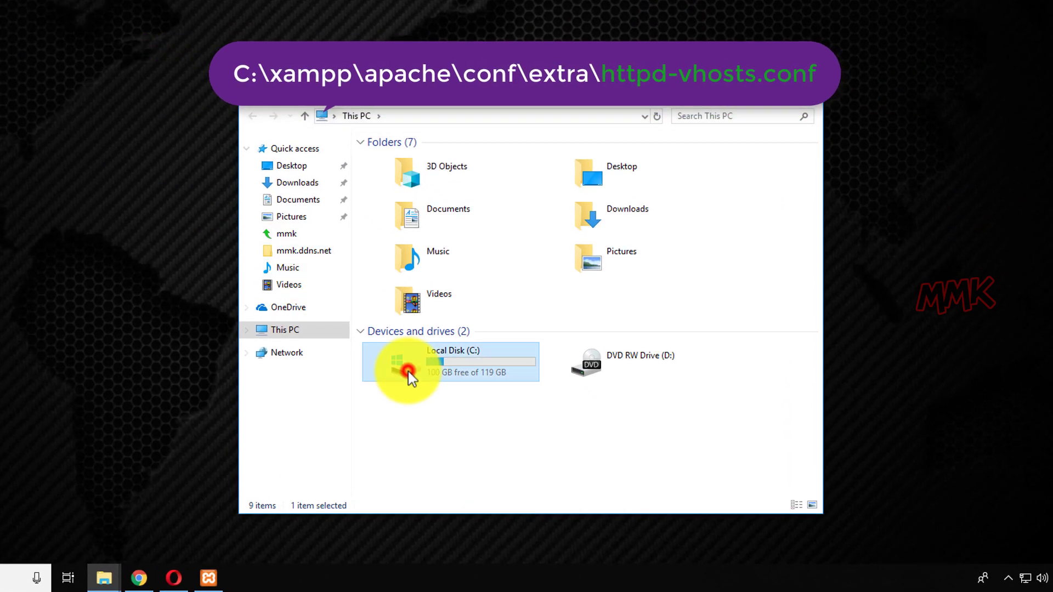
{"action": "double_click", "coordinate": [409, 373]}
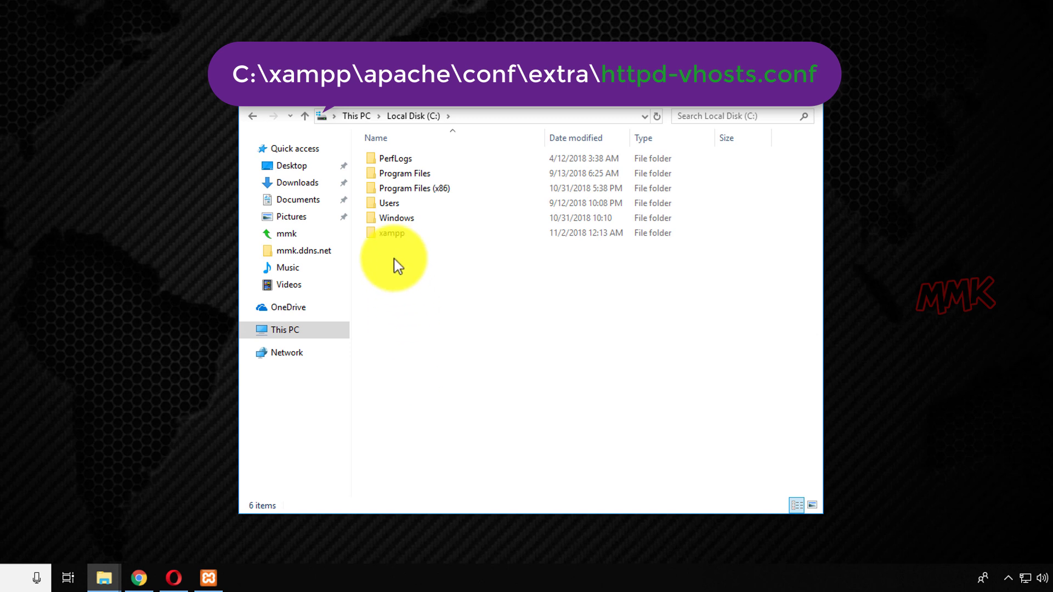
{"action": "double_click", "coordinate": [388, 235]}
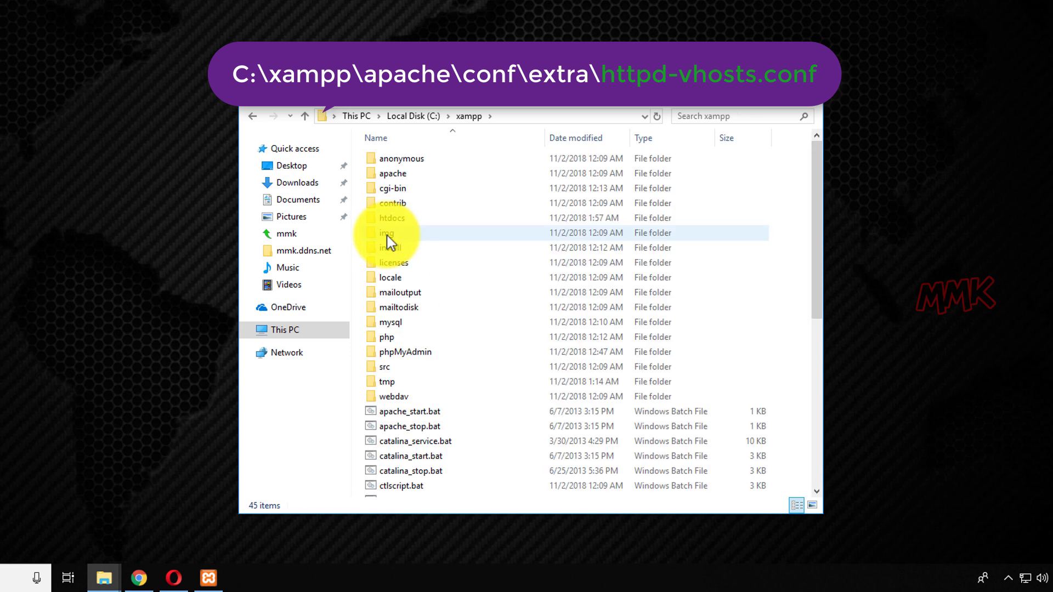
{"action": "double_click", "coordinate": [411, 173]}
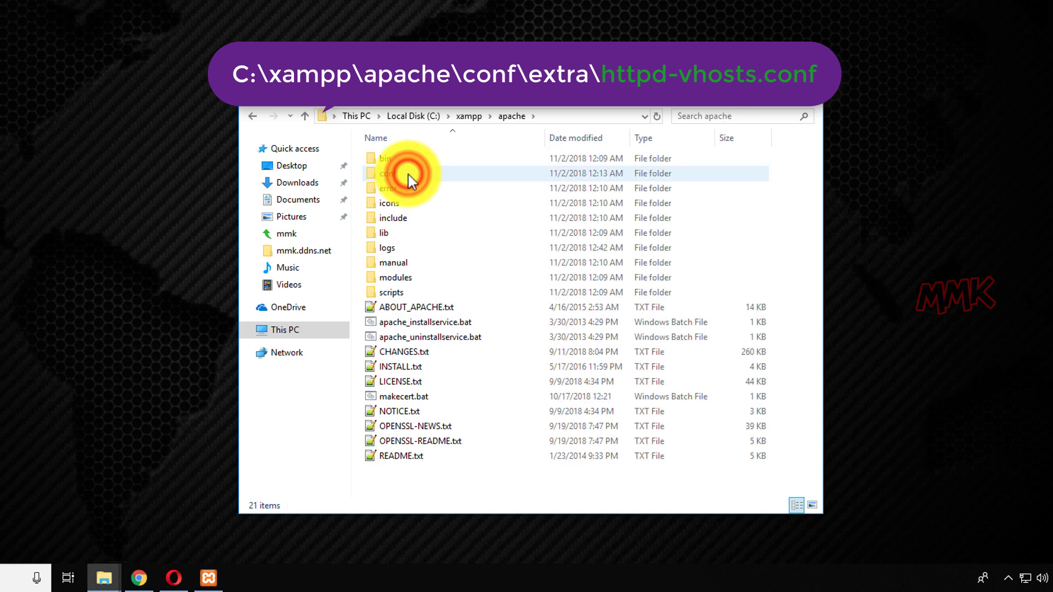
{"action": "double_click", "coordinate": [411, 175]}
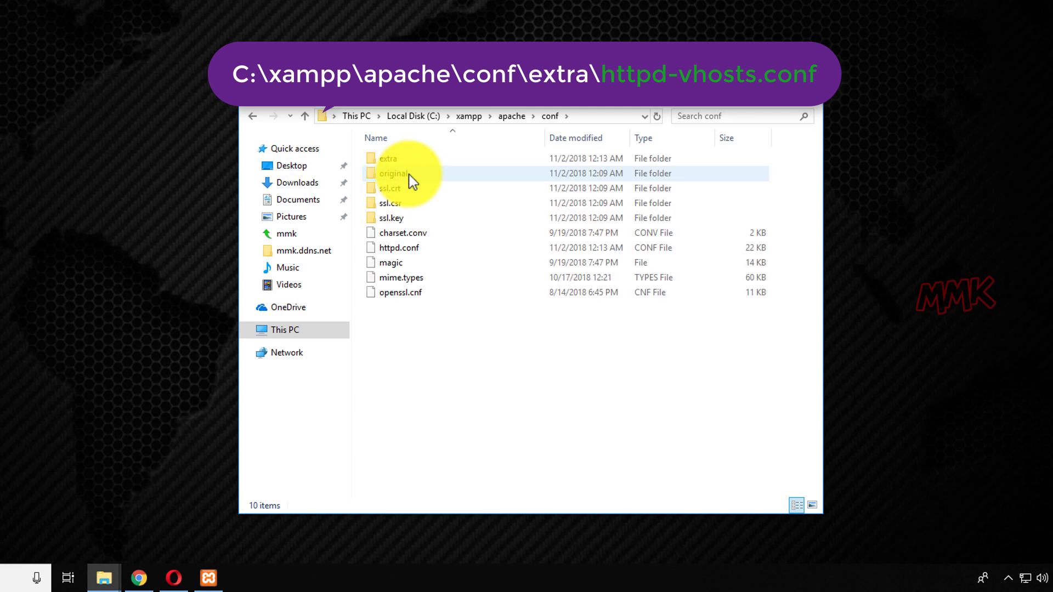
{"action": "double_click", "coordinate": [406, 159]}
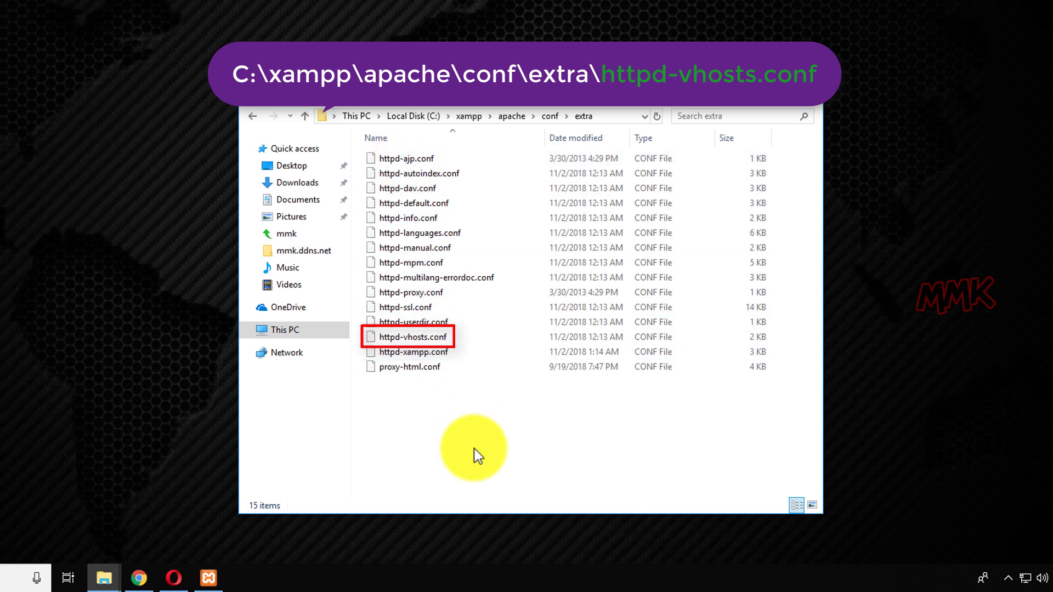
{"action": "right_click", "coordinate": [411, 336]}
{"action": "left_click", "coordinate": [460, 360]}
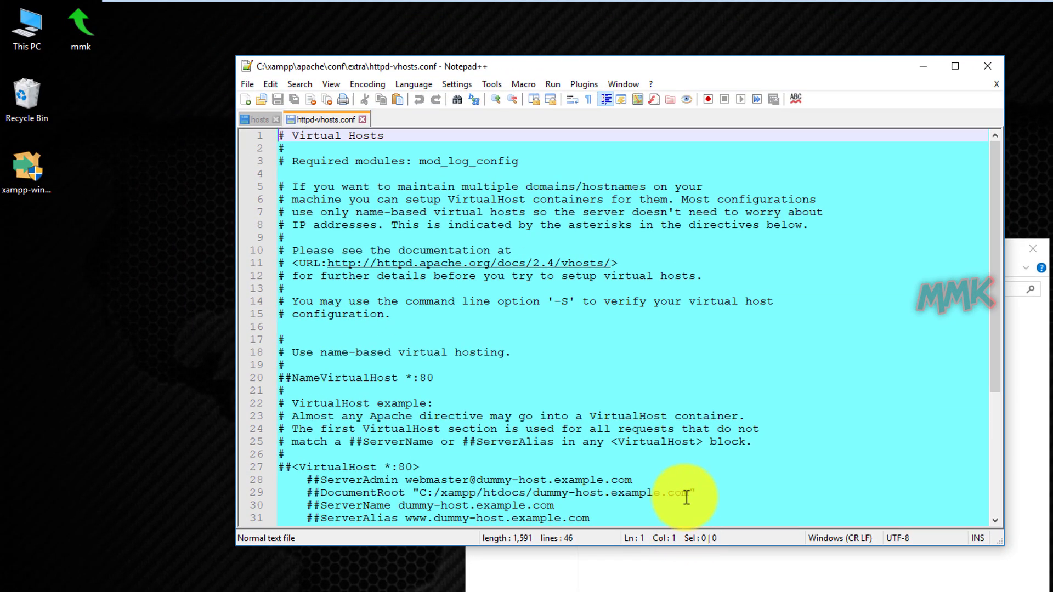
Delete all text in httpd-vhosts.conf, then open the mmk folder on the desktop.
{"action": "left_click_drag", "start_coordinate": [995, 315], "coordinate": [989, 283]}
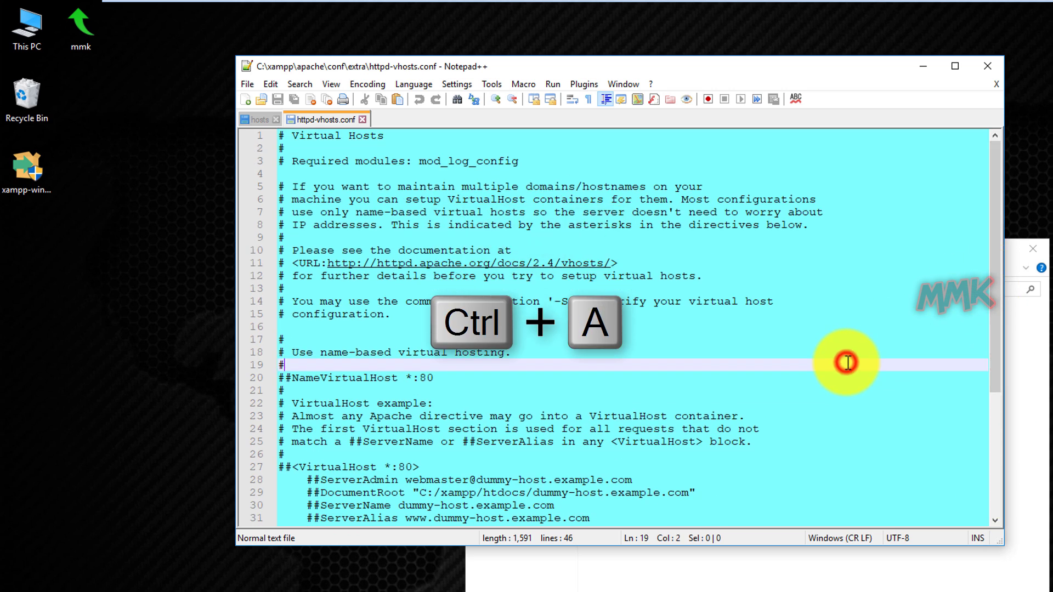
{"action": "key", "text": "ctrl+a"}
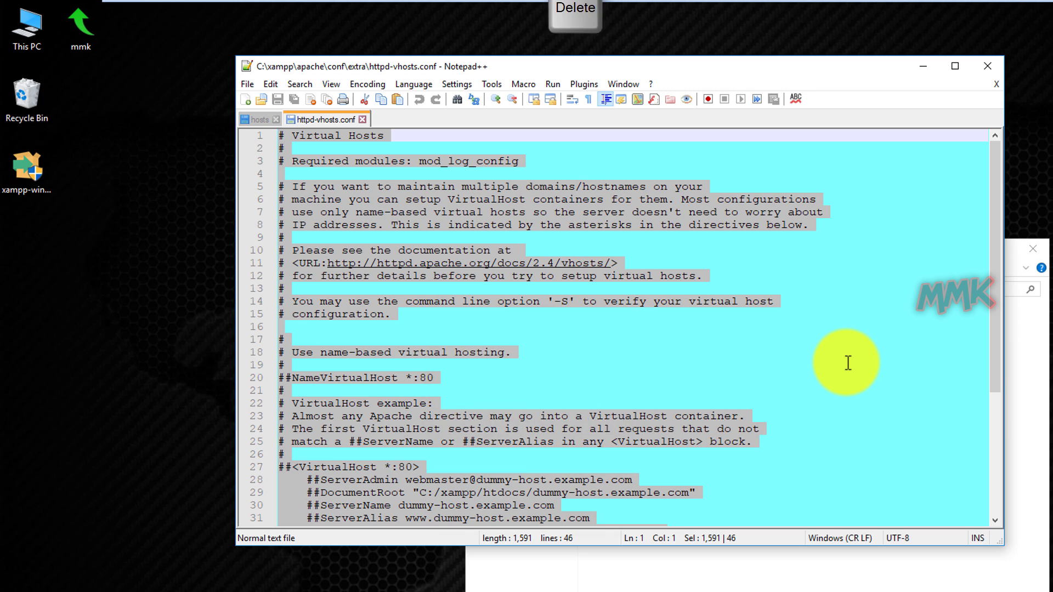
{"action": "key", "text": "Delete"}
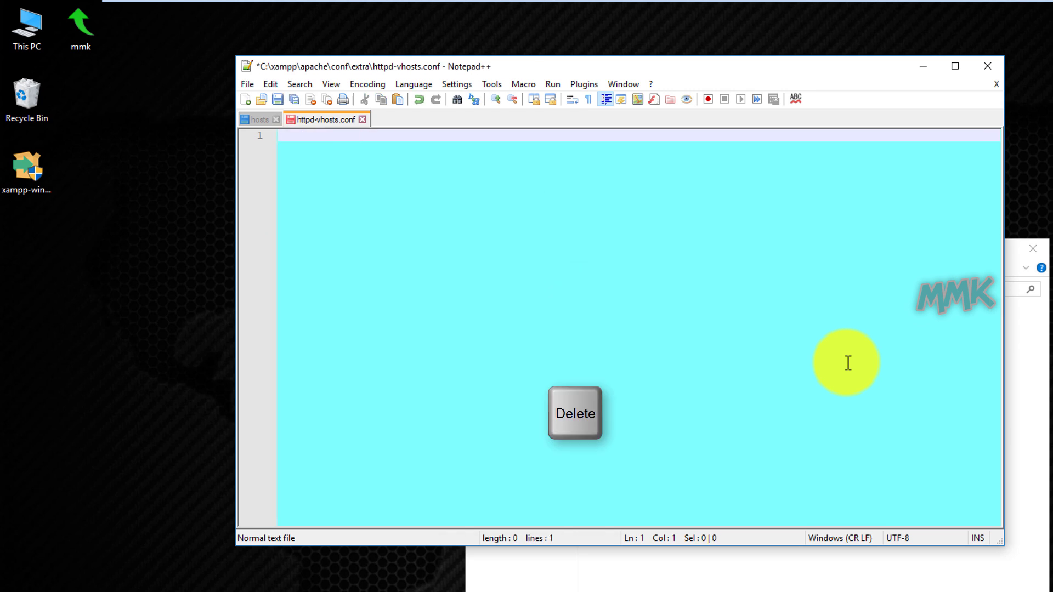
{"action": "double_click", "coordinate": [70, 34]}
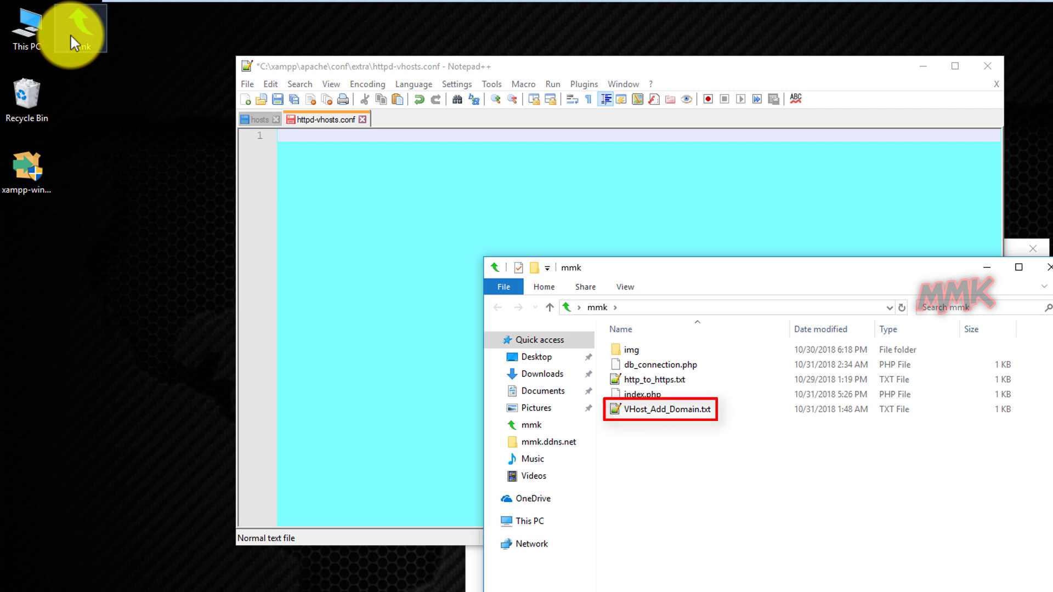
Copy the VirtualHost template from VHost_Add_Domain.txt and paste it into httpd-vhosts.conf.
{"action": "right_click", "coordinate": [646, 412]}
{"action": "left_click", "coordinate": [679, 455]}
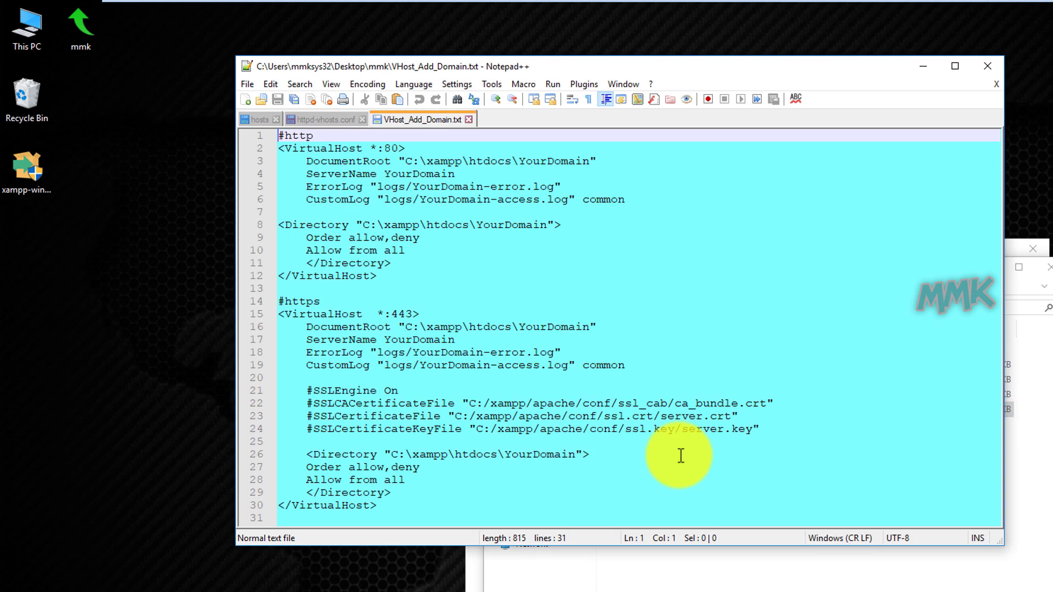
{"action": "left_click", "coordinate": [488, 500]}
{"action": "key", "text": "ctrl+a"}
{"action": "key", "text": "ctrl+c"}
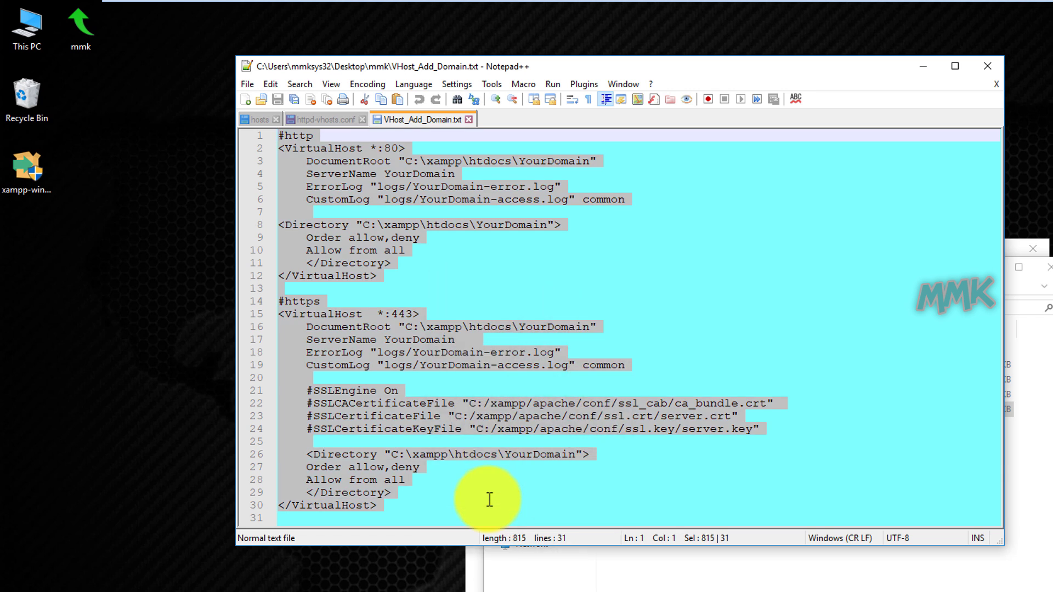
{"action": "left_click", "coordinate": [327, 121]}
{"action": "key", "text": "ctrl+v"}
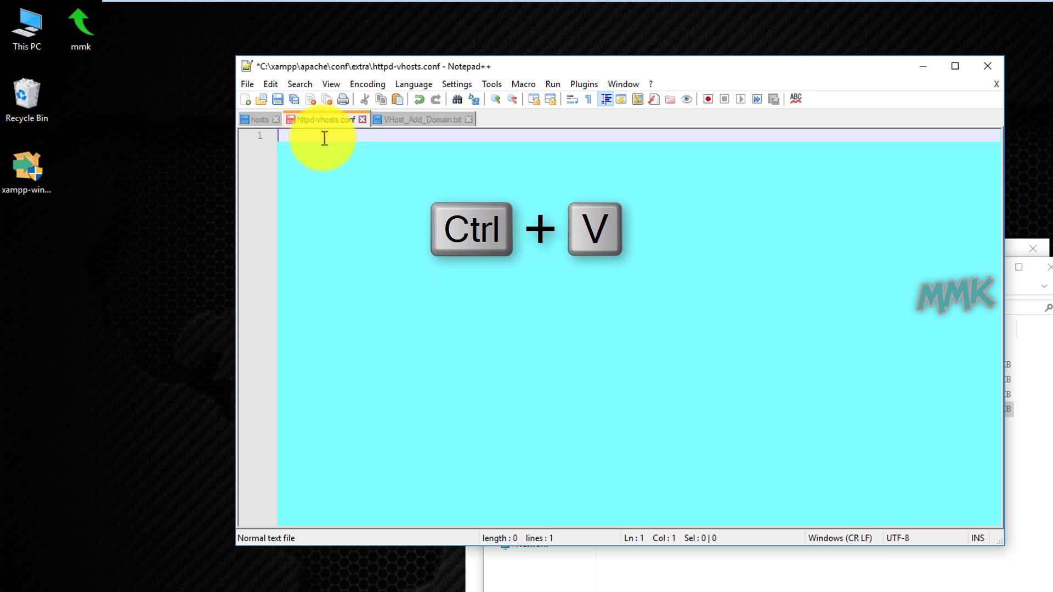
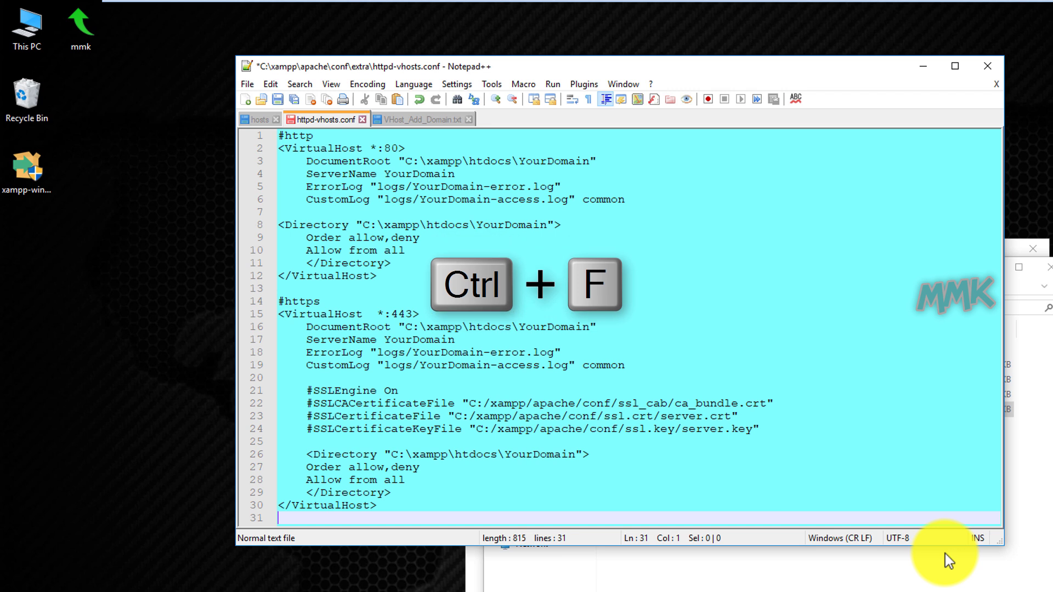
Make YourDomain the search term in Notepad++'s Find dialog and switch to Replace.
{"action": "key", "text": "ctrl+f"}
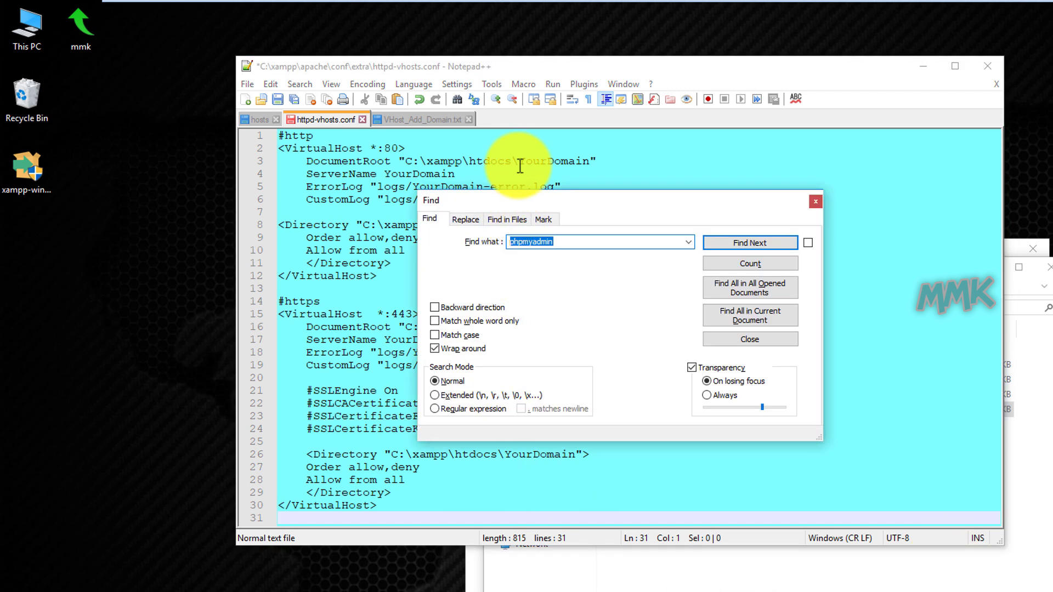
{"action": "left_click_drag", "start_coordinate": [520, 163], "coordinate": [592, 163]}
{"action": "right_click", "coordinate": [585, 161]}
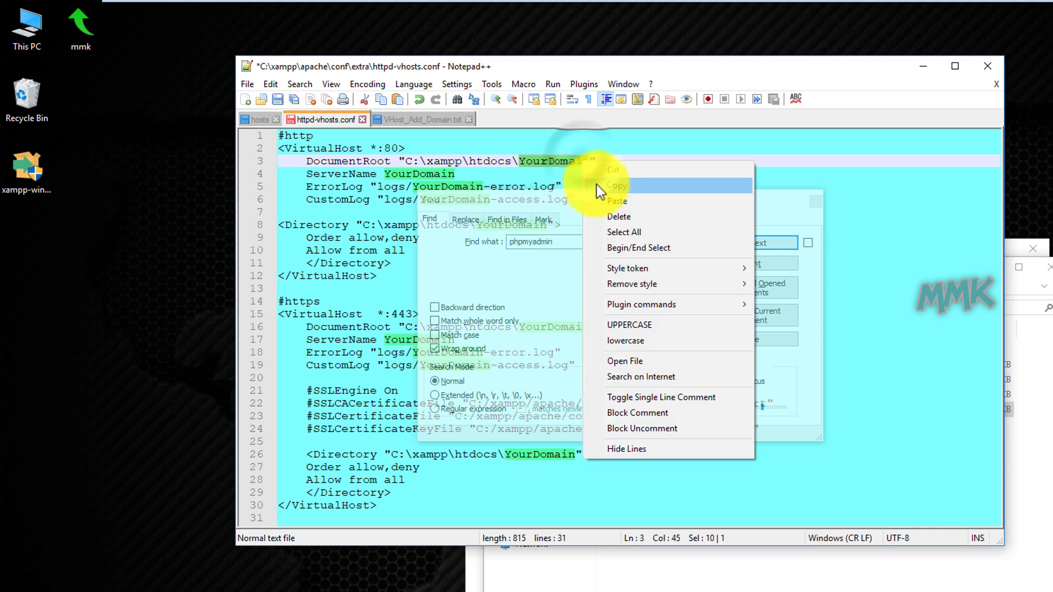
{"action": "left_click", "coordinate": [598, 184]}
{"action": "left_click_drag", "start_coordinate": [562, 241], "coordinate": [482, 240]}
{"action": "right_click", "coordinate": [518, 243]}
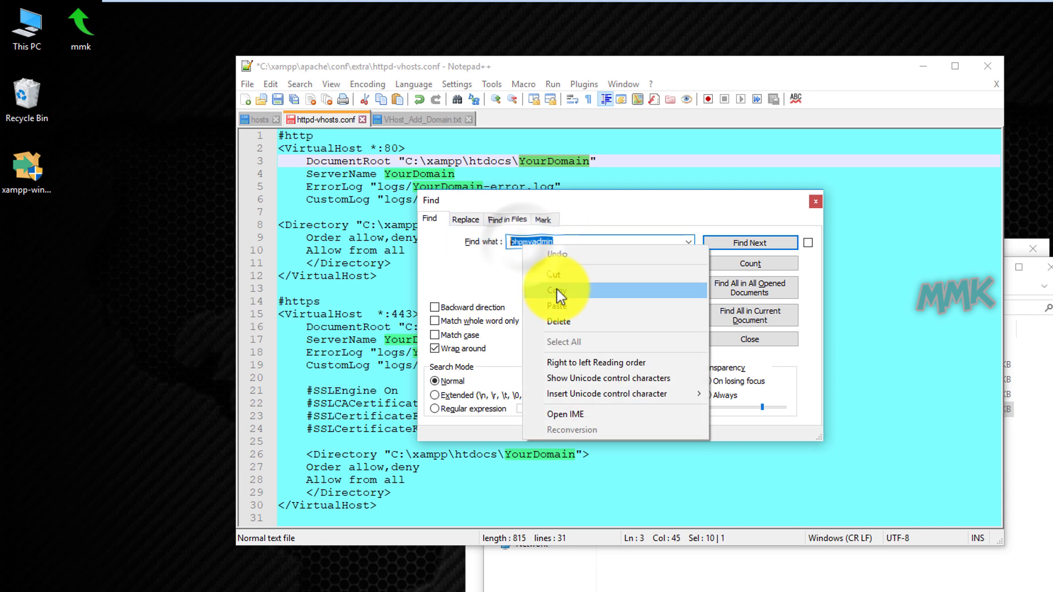
{"action": "left_click", "coordinate": [558, 306]}
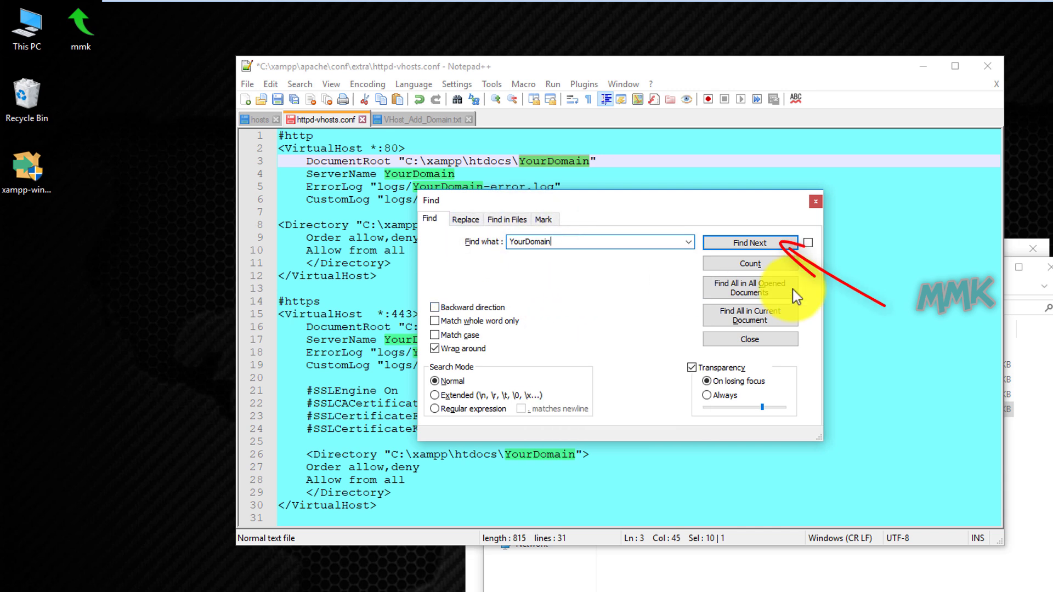
{"action": "left_click", "coordinate": [752, 245]}
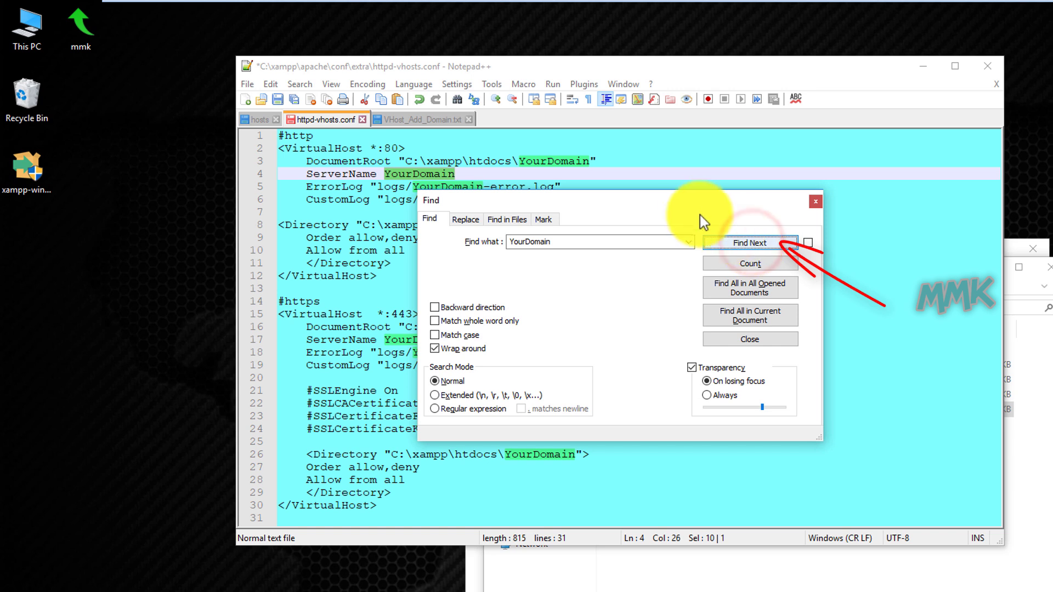
{"action": "left_click_drag", "start_coordinate": [683, 200], "coordinate": [909, 192]}
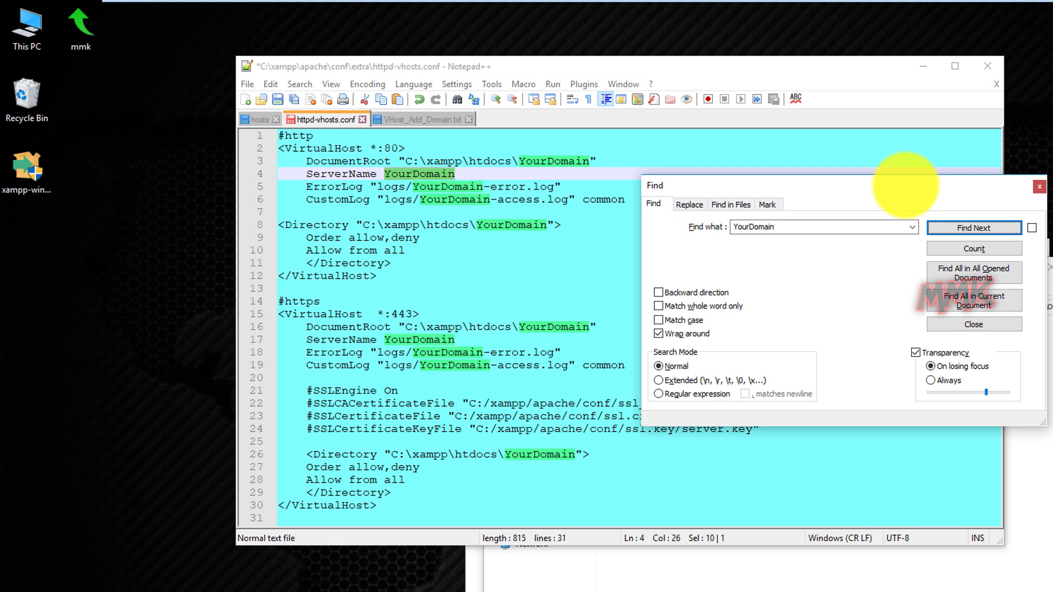
{"action": "left_click", "coordinate": [690, 205]}
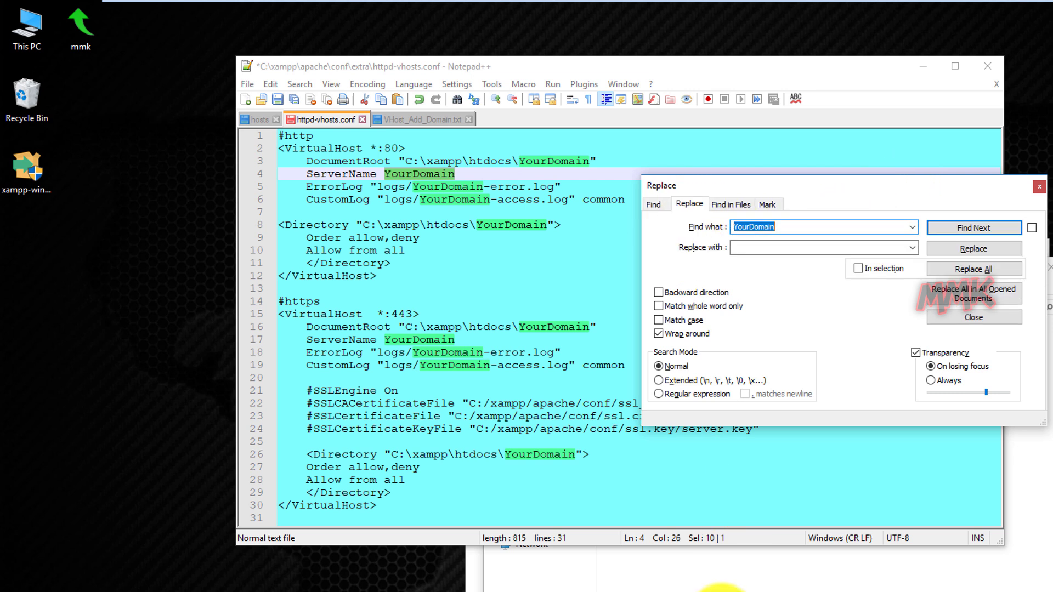
Copy the mmk.ddns.net host name from line 22 of the hosts file.
{"action": "left_click", "coordinate": [721, 588]}
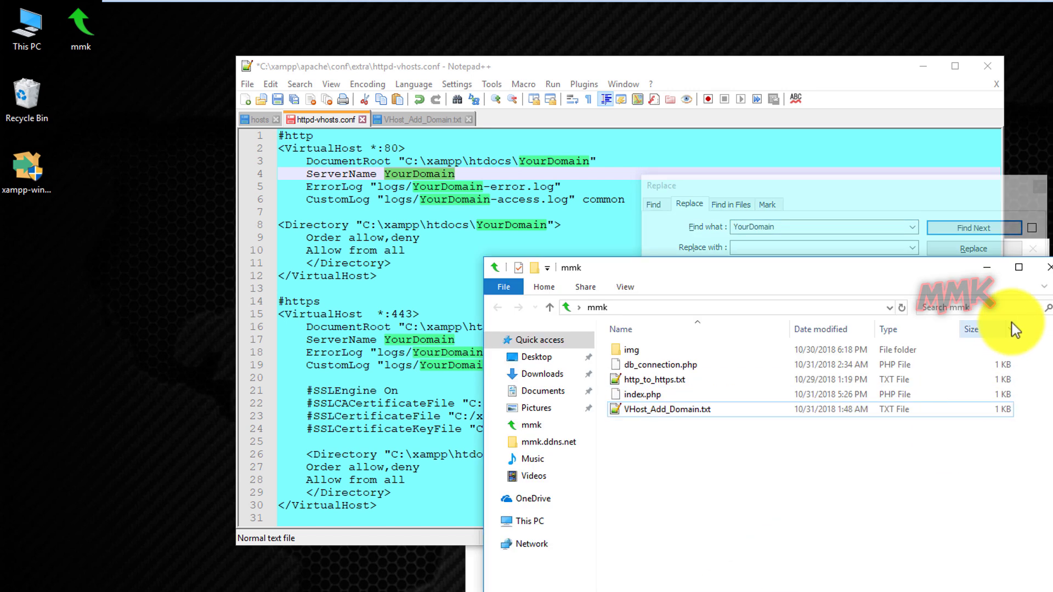
{"action": "left_click", "coordinate": [1037, 241]}
{"action": "left_click", "coordinate": [635, 571]}
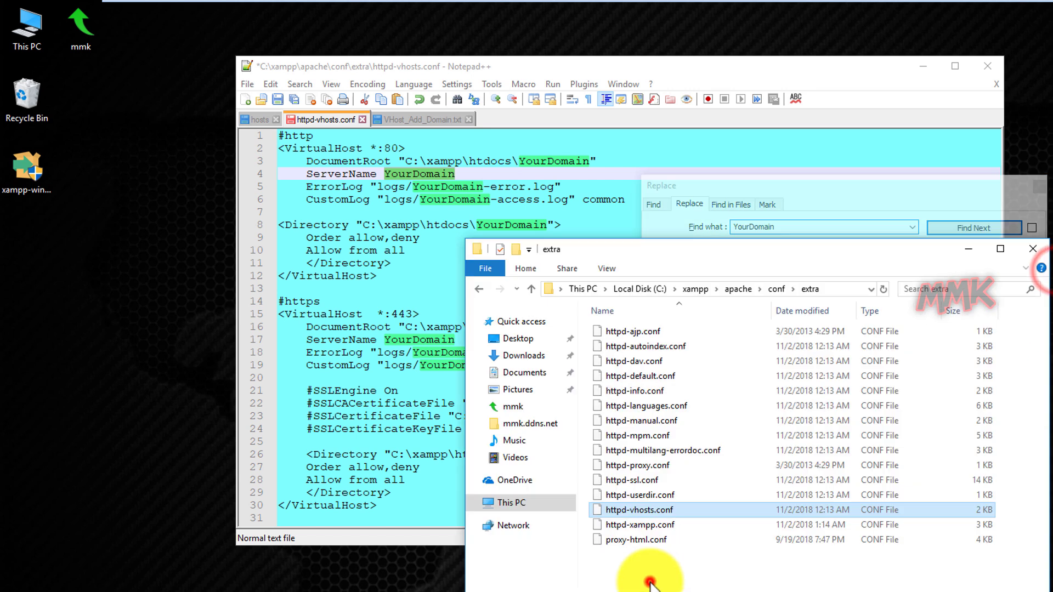
{"action": "left_click", "coordinate": [1032, 249]}
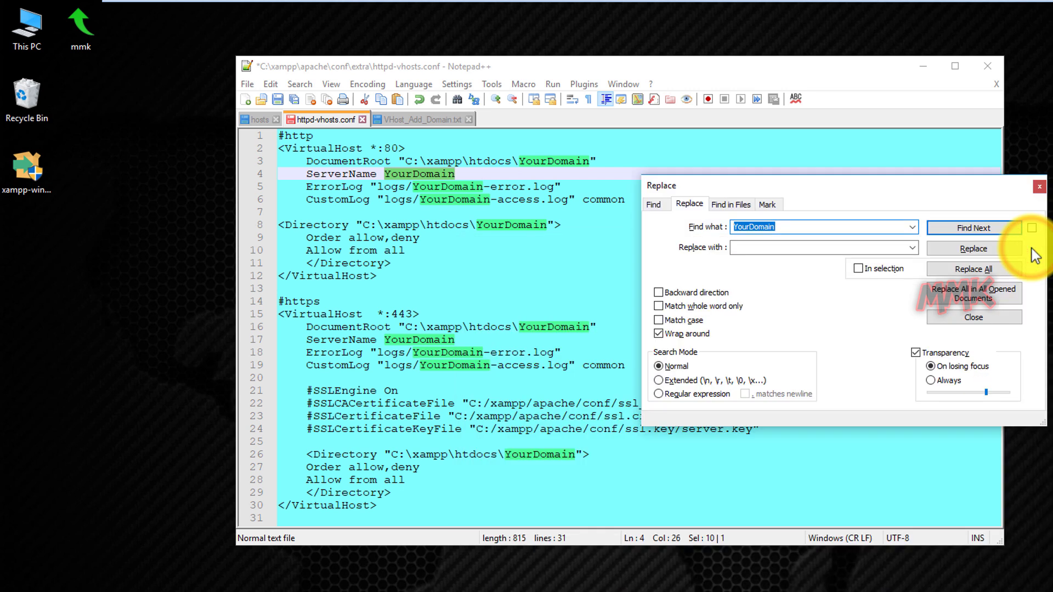
{"action": "left_click", "coordinate": [255, 121]}
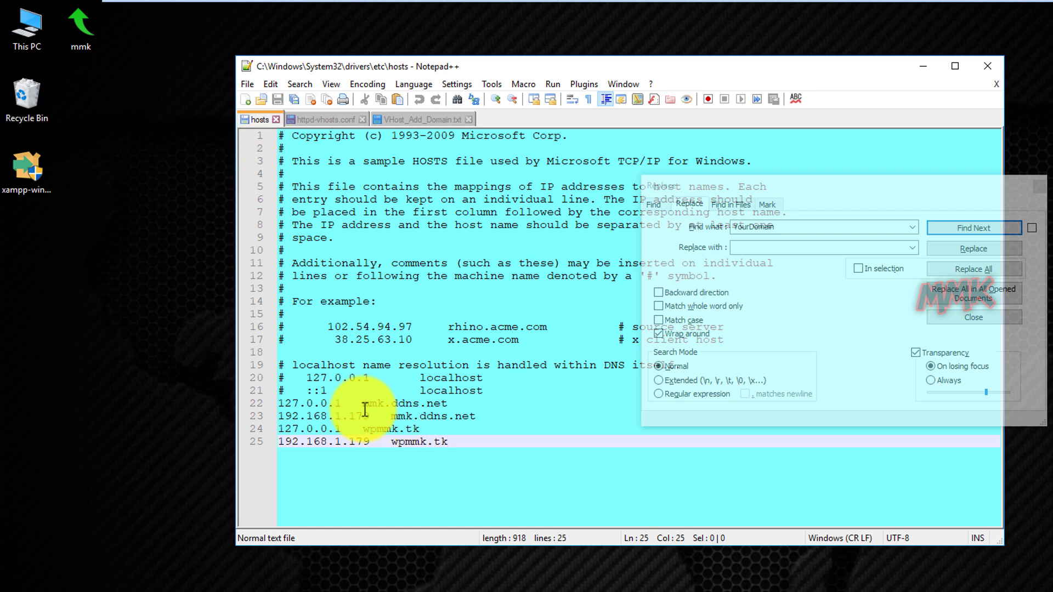
{"action": "left_click_drag", "start_coordinate": [362, 405], "coordinate": [447, 404]}
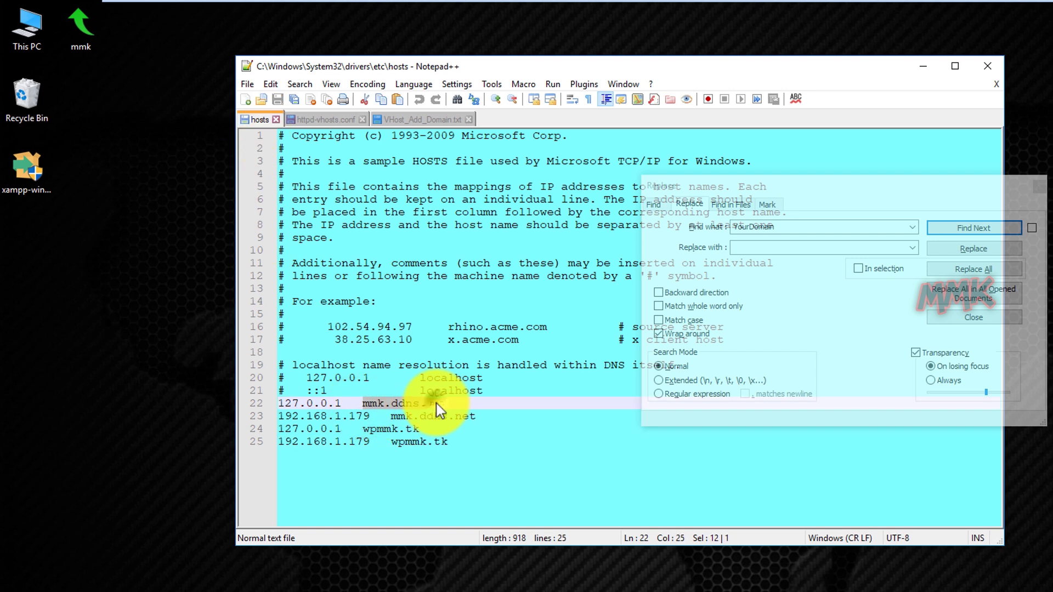
{"action": "right_click", "coordinate": [438, 404]}
{"action": "left_click", "coordinate": [463, 429]}
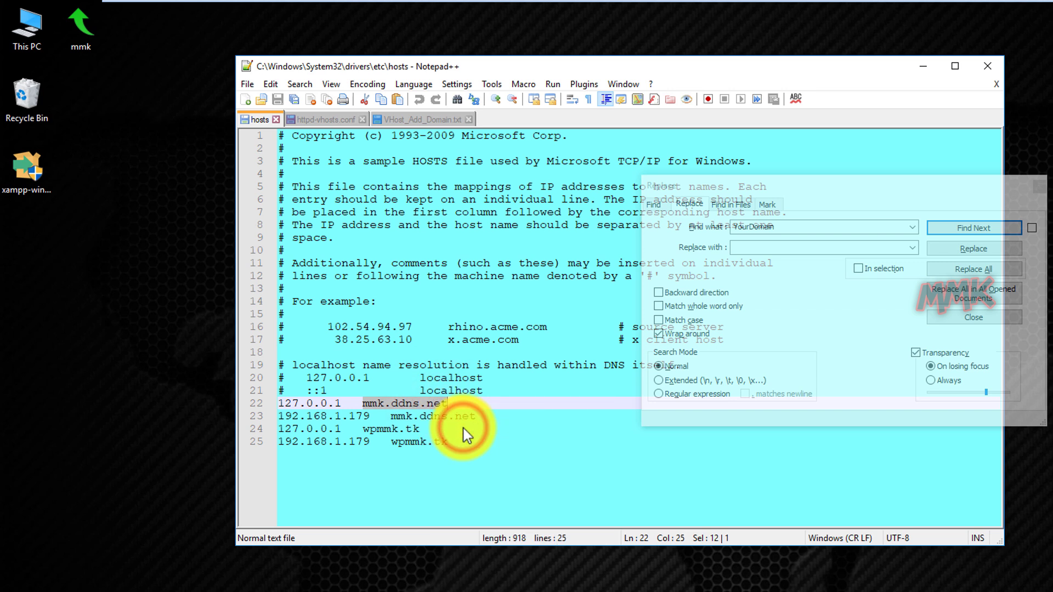
Set mmk.ddns.net as the replacement and replace all 10 YourDomain occurrences.
{"action": "left_click", "coordinate": [316, 119]}
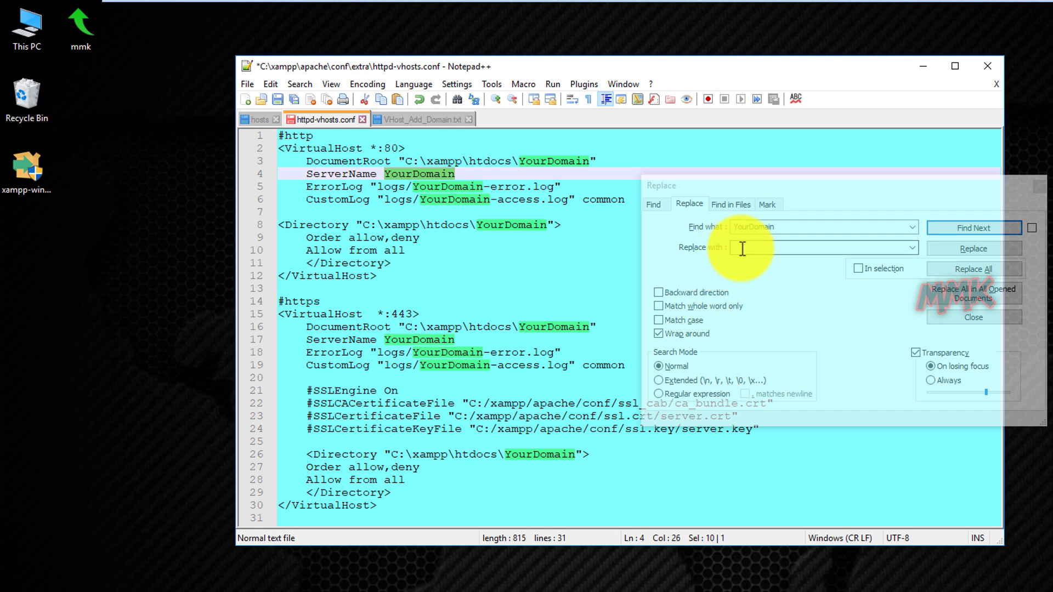
{"action": "left_click", "coordinate": [751, 248]}
{"action": "right_click", "coordinate": [751, 251]}
{"action": "left_click", "coordinate": [787, 310]}
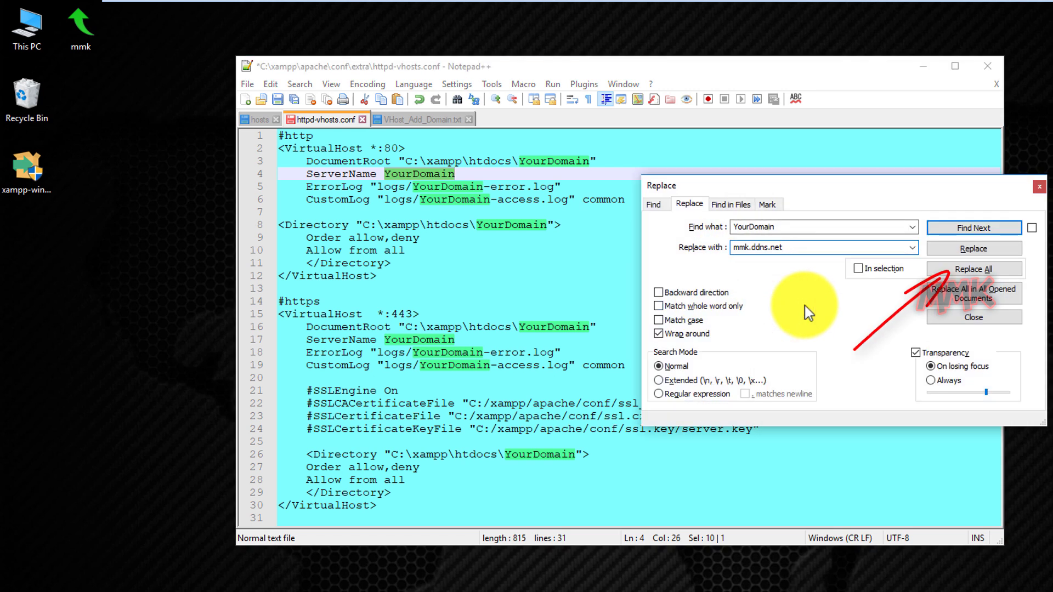
{"action": "left_click", "coordinate": [975, 270]}
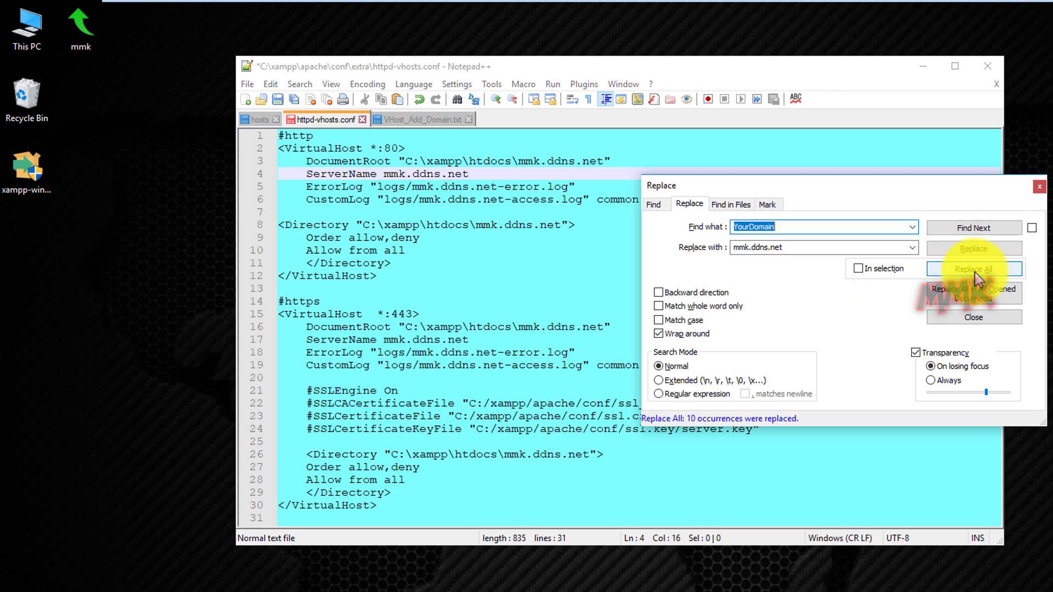
Paste a second copy of the VHost template below the existing virtual-host blocks.
{"action": "left_click", "coordinate": [428, 121]}
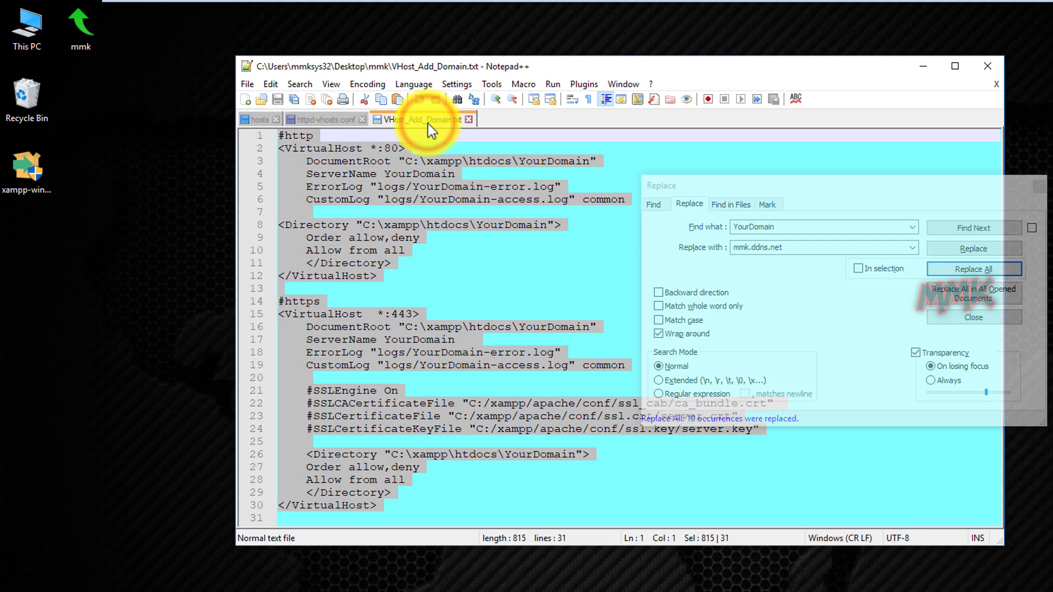
{"action": "left_click", "coordinate": [478, 273]}
{"action": "key", "text": "ctrl+c"}
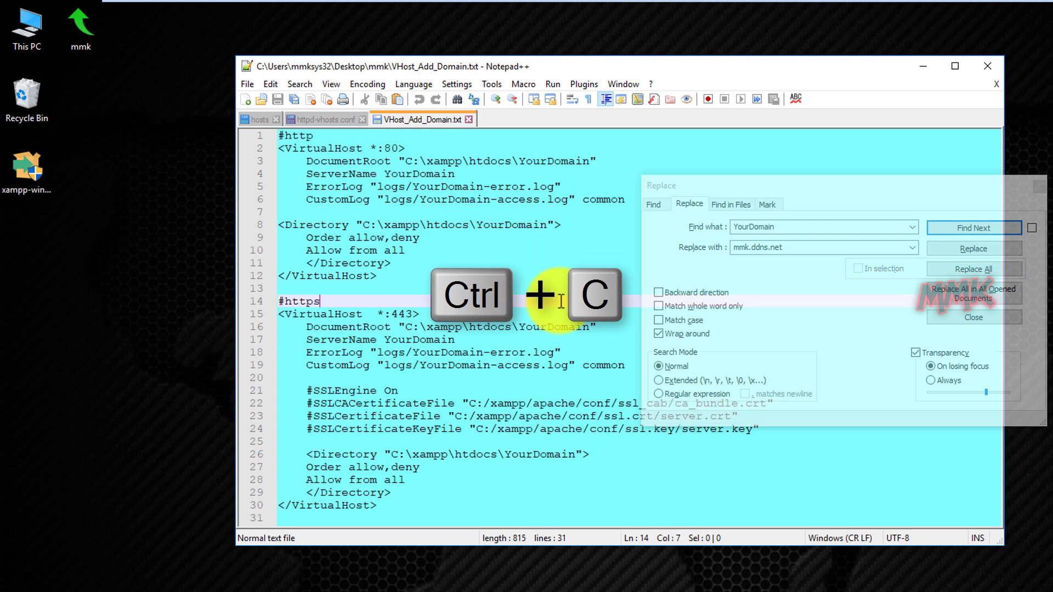
{"action": "key", "text": "ctrl+a"}
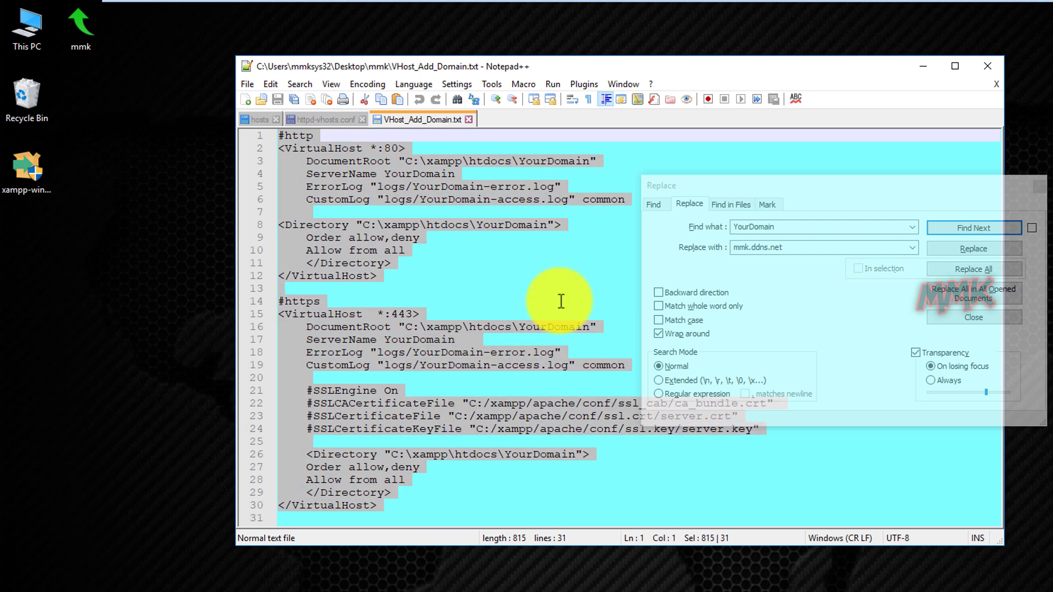
{"action": "left_click", "coordinate": [467, 120]}
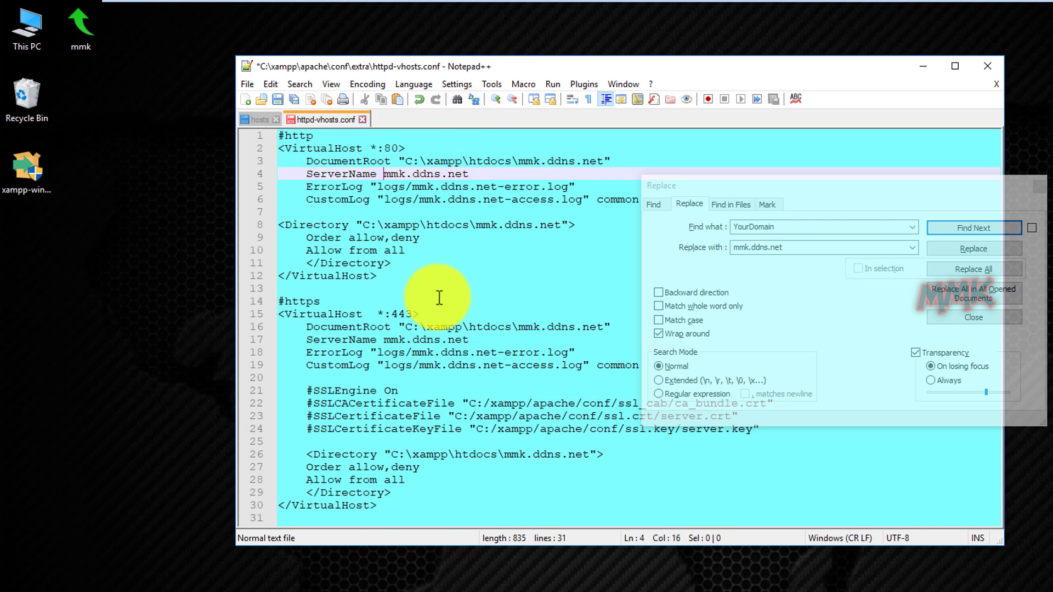
{"action": "left_click", "coordinate": [462, 510]}
{"action": "key", "text": "Return"}
{"action": "key", "text": "Return"}
{"action": "key", "text": "Return"}
{"action": "key", "text": "Return"}
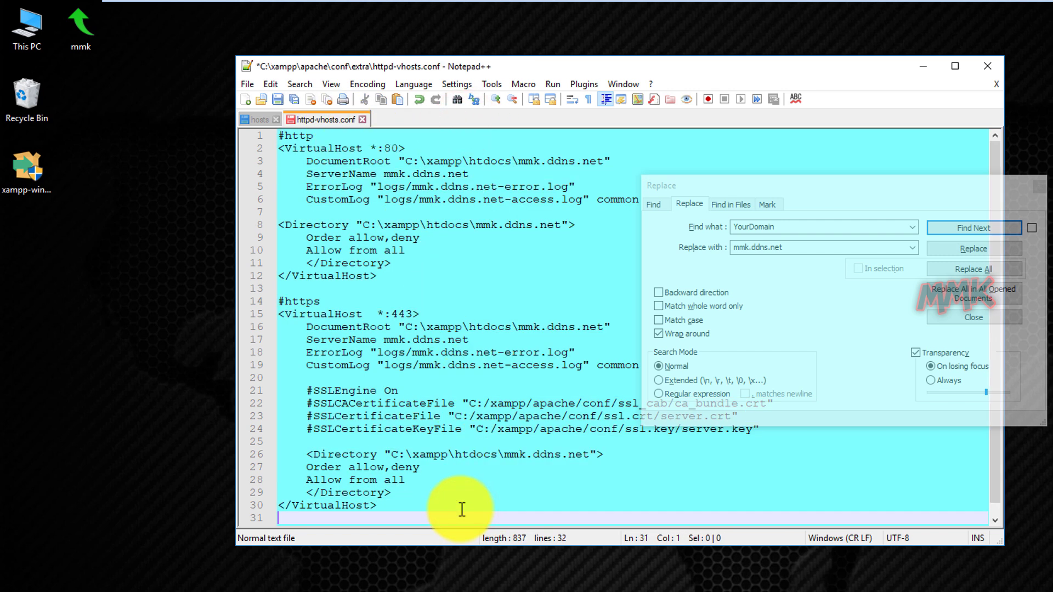
{"action": "key", "text": "ctrl+v"}
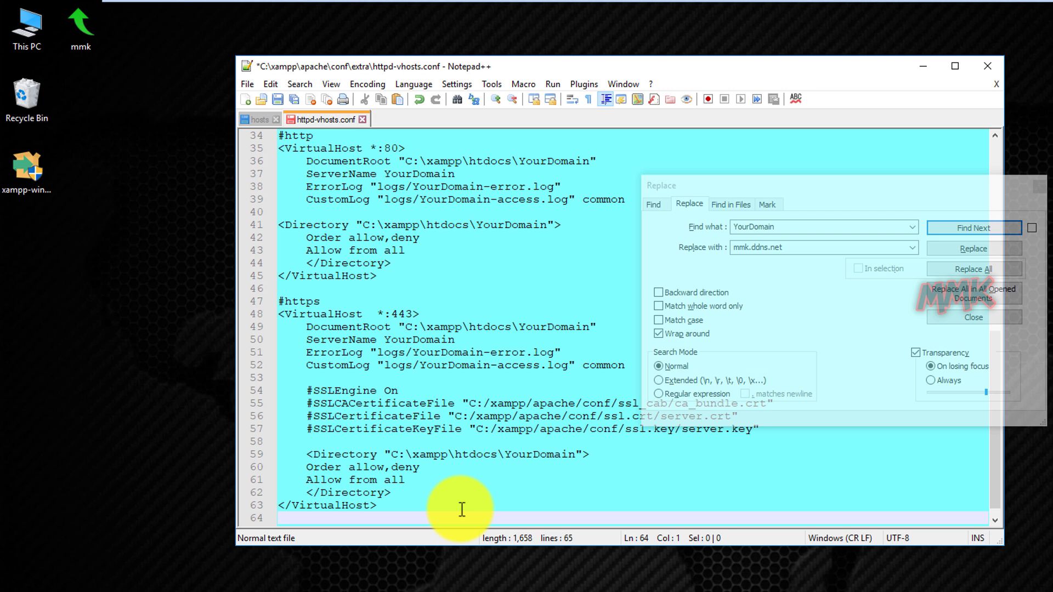
Copy wpmmk.tk from the hosts file and set it as the replacement for YourDomain.
{"action": "left_click", "coordinate": [959, 230]}
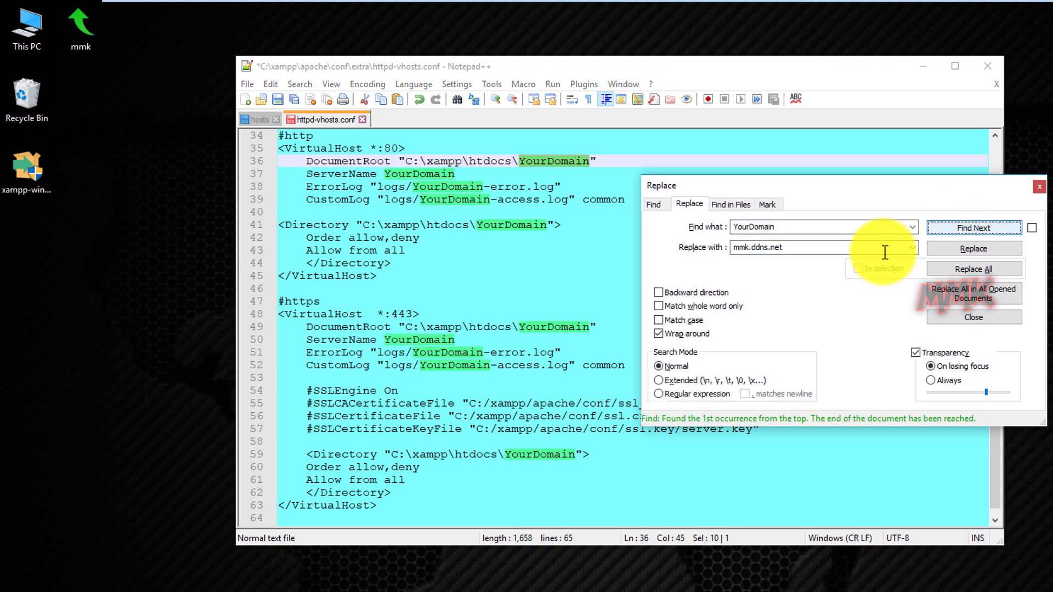
{"action": "double_click", "coordinate": [793, 250]}
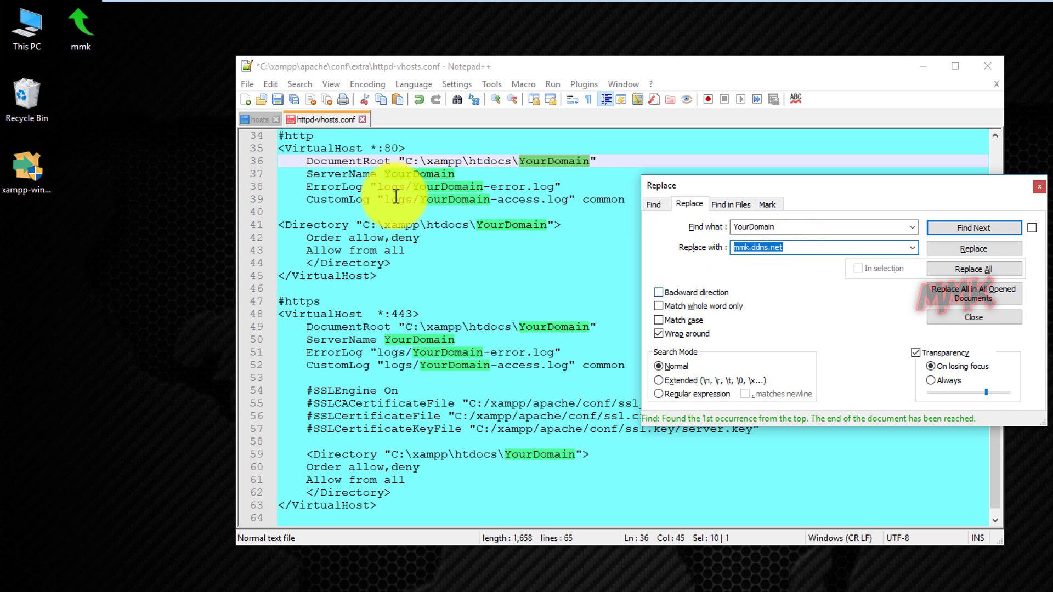
{"action": "left_click", "coordinate": [254, 119]}
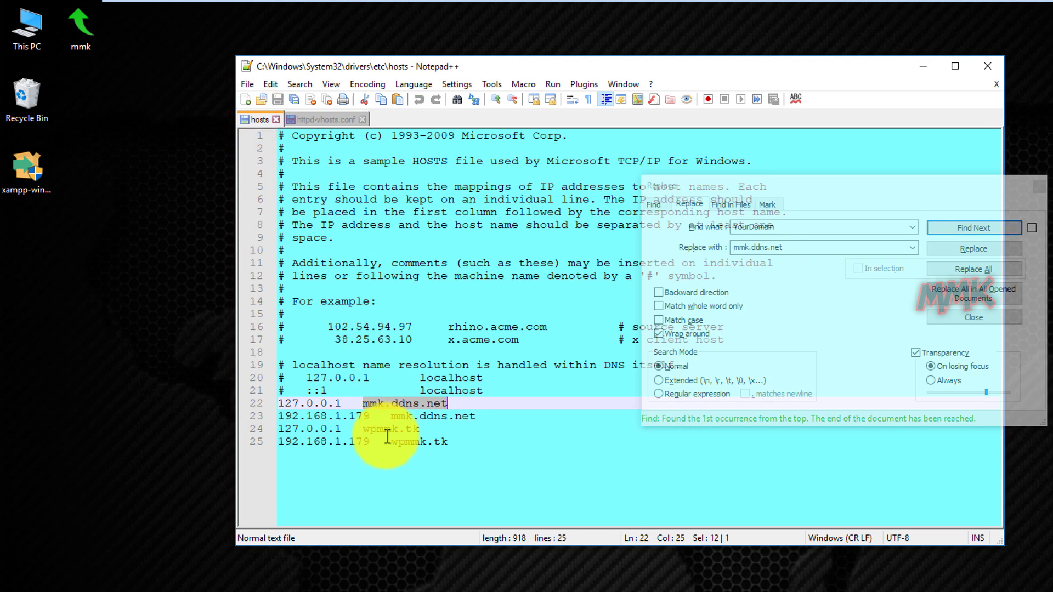
{"action": "left_click_drag", "start_coordinate": [364, 429], "coordinate": [419, 430]}
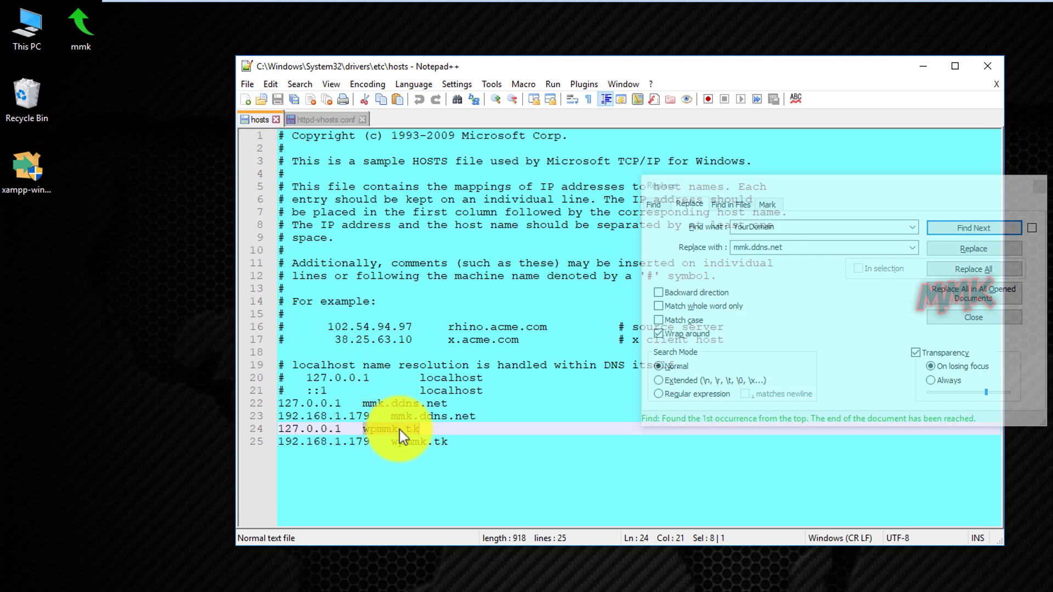
{"action": "right_click", "coordinate": [400, 430]}
{"action": "left_click", "coordinate": [432, 454]}
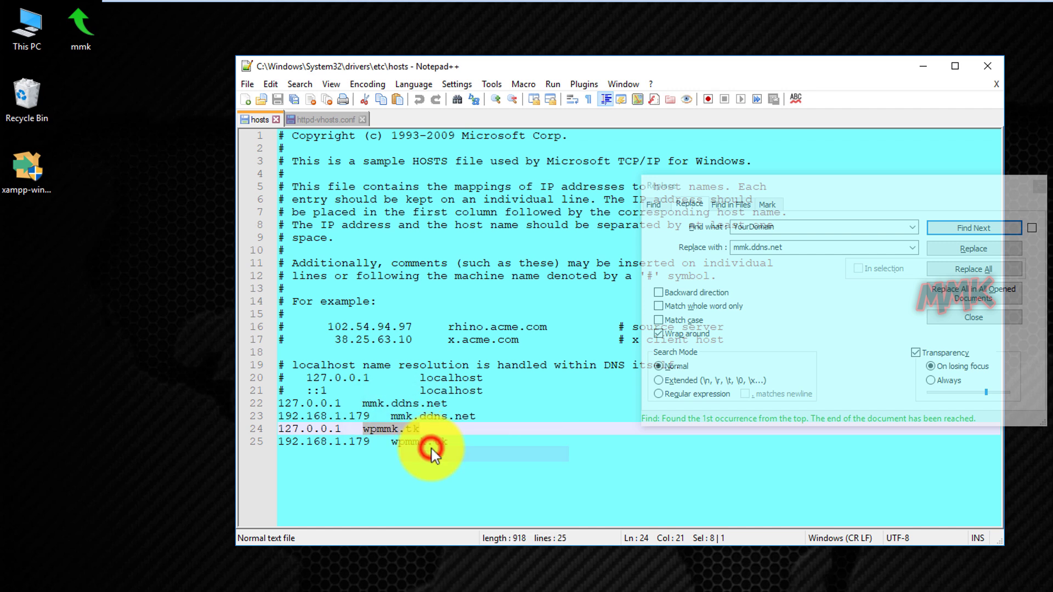
{"action": "left_click", "coordinate": [801, 245]}
{"action": "double_click", "coordinate": [772, 248]}
{"action": "right_click", "coordinate": [772, 248]}
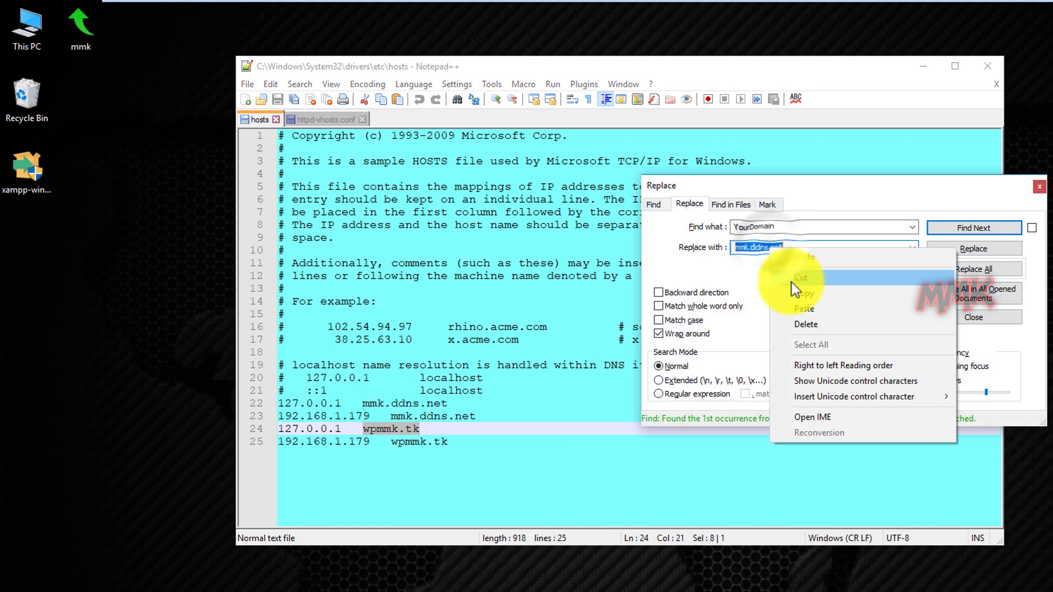
{"action": "left_click", "coordinate": [799, 310]}
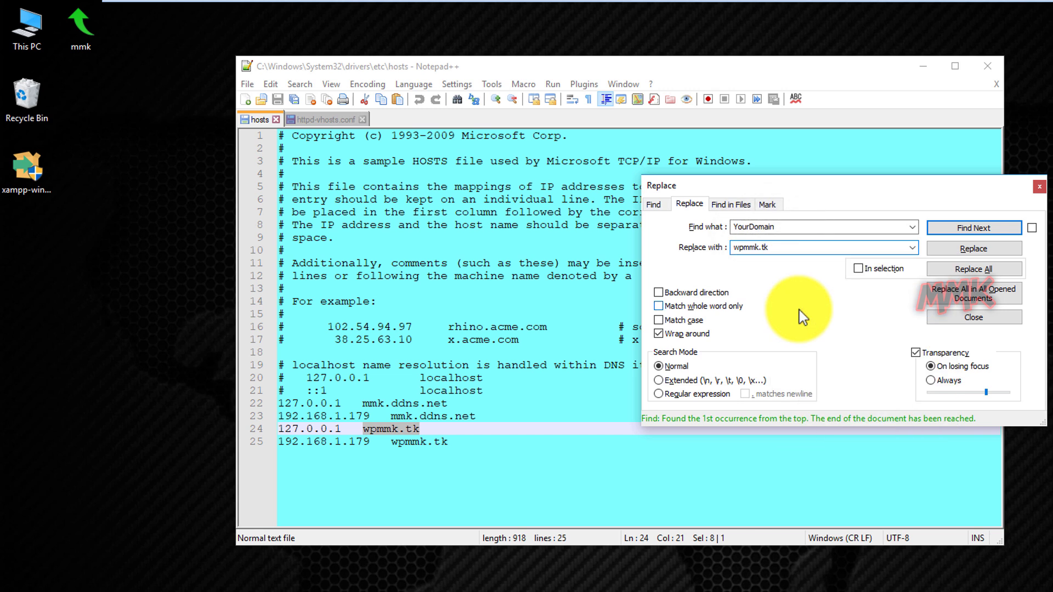
Replace all ten remaining YourDomain placeholders with wpmmk.tk and close the Replace dialog.
{"action": "left_click", "coordinate": [324, 118]}
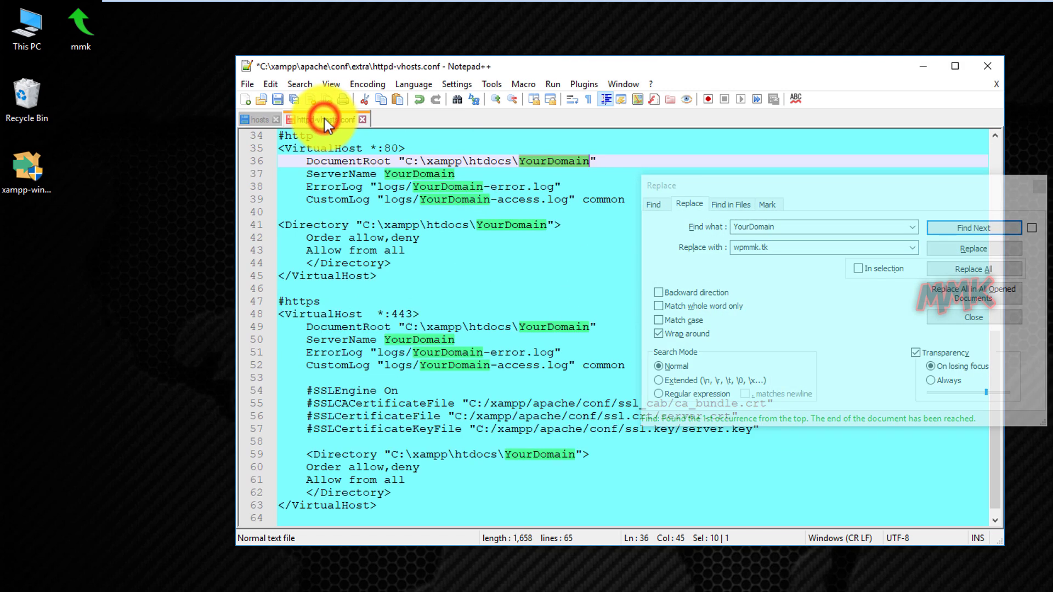
{"action": "left_click", "coordinate": [761, 295]}
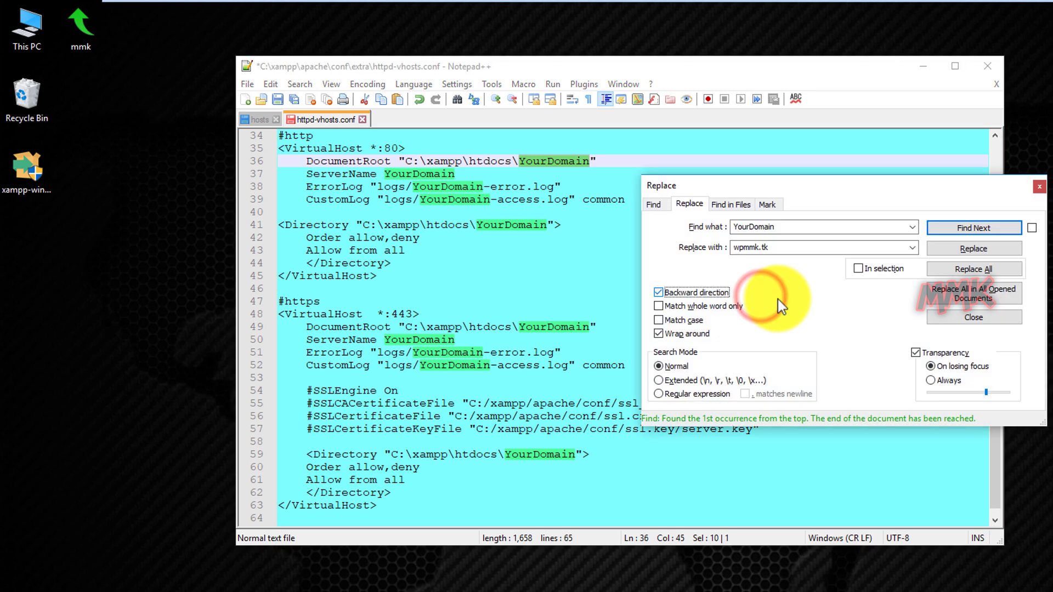
{"action": "left_click", "coordinate": [719, 292]}
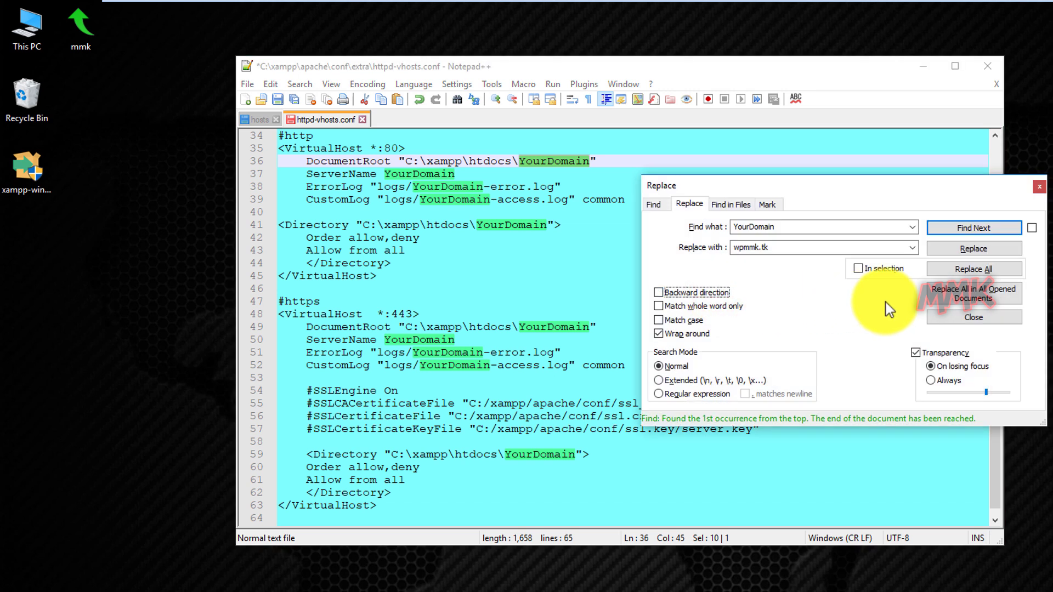
{"action": "left_click", "coordinate": [962, 267]}
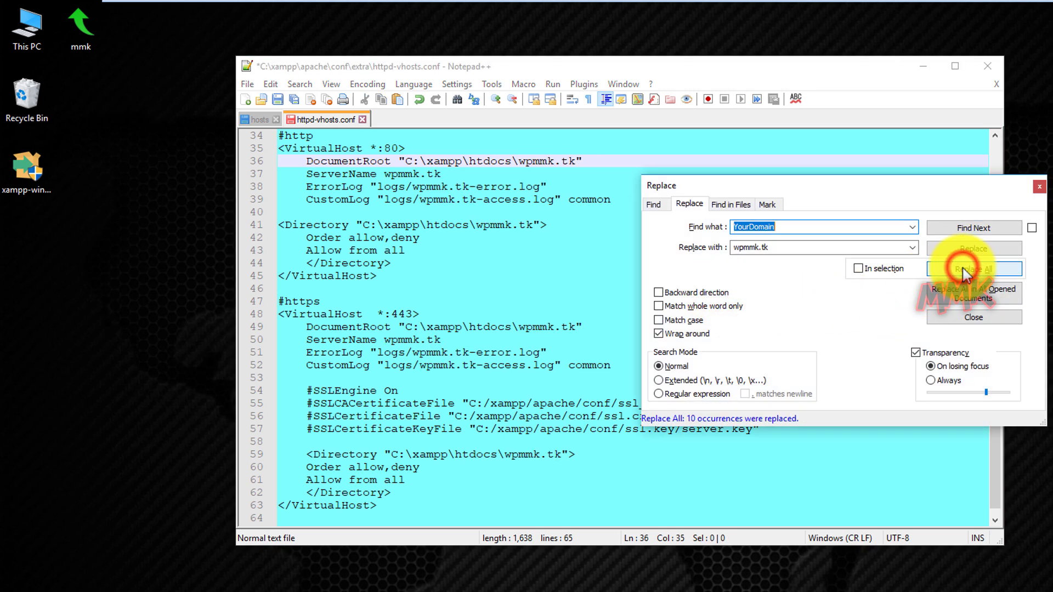
{"action": "left_click", "coordinate": [1037, 188]}
Add a #mmk.ddns.net comment line above the first #http block.
{"action": "left_click_drag", "start_coordinate": [994, 367], "coordinate": [1011, 139]}
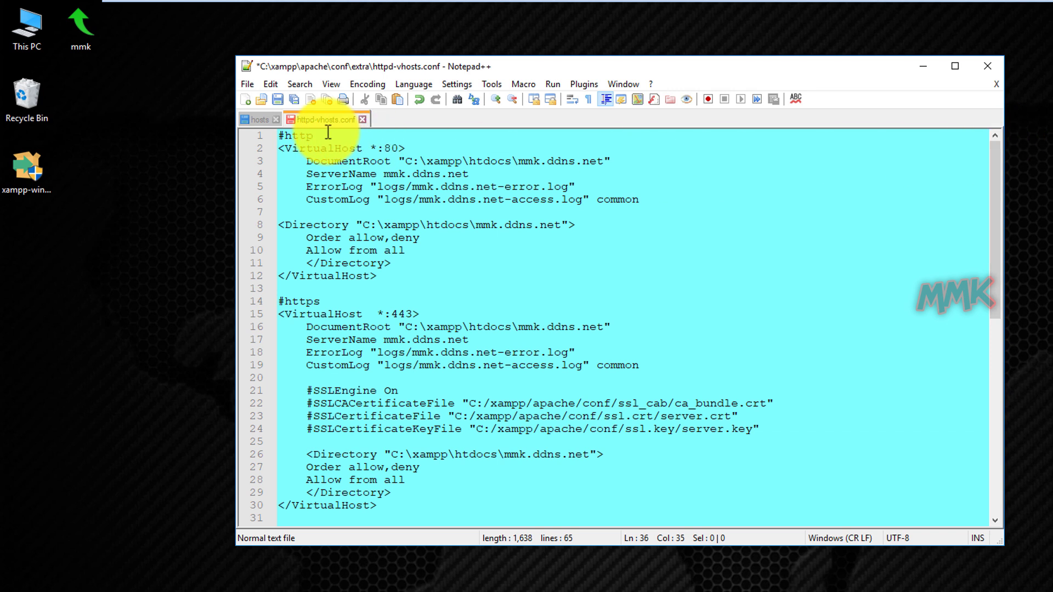
{"action": "left_click", "coordinate": [282, 135]}
{"action": "left_click", "coordinate": [279, 135]}
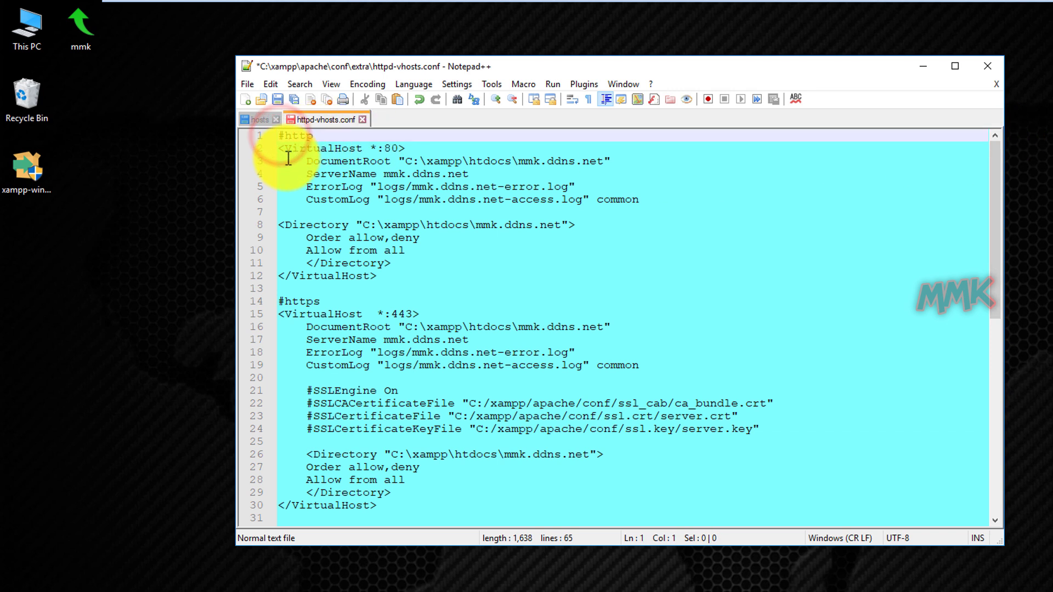
{"action": "key", "text": "Return"}
{"action": "key", "text": "Return"}
{"action": "left_click", "coordinate": [289, 143]}
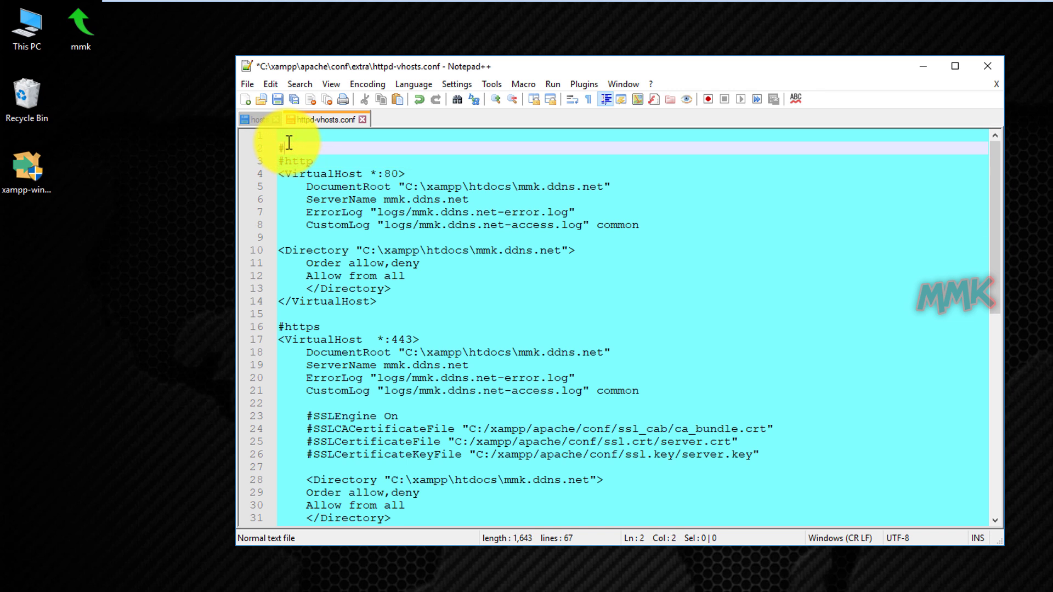
{"action": "left_click_drag", "start_coordinate": [518, 187], "coordinate": [605, 188]}
{"action": "right_click", "coordinate": [583, 190]}
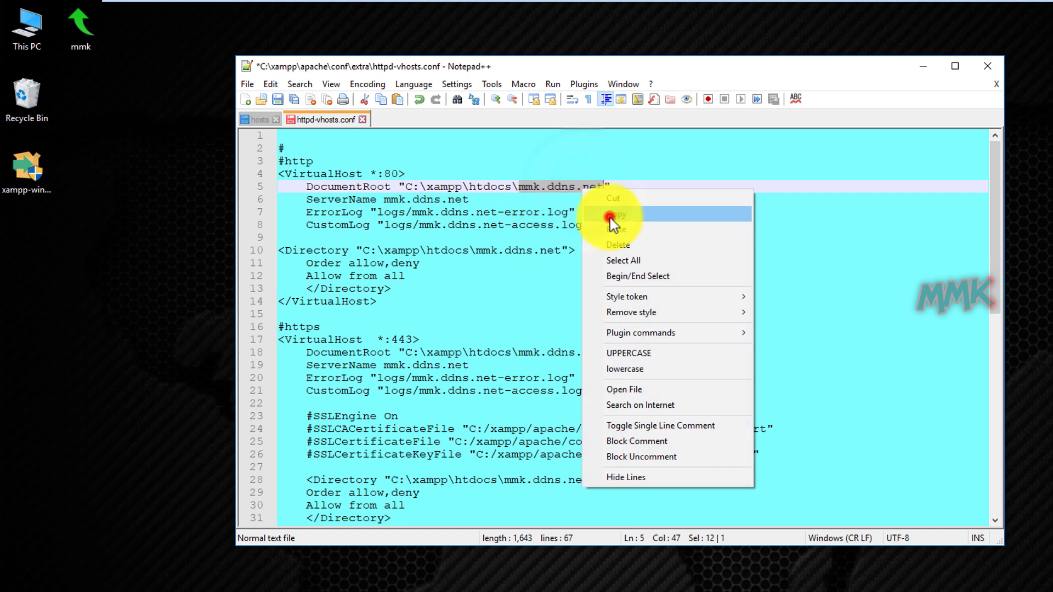
{"action": "left_click", "coordinate": [610, 217]}
{"action": "left_click", "coordinate": [289, 148]}
{"action": "right_click", "coordinate": [298, 147]}
{"action": "left_click", "coordinate": [347, 189]}
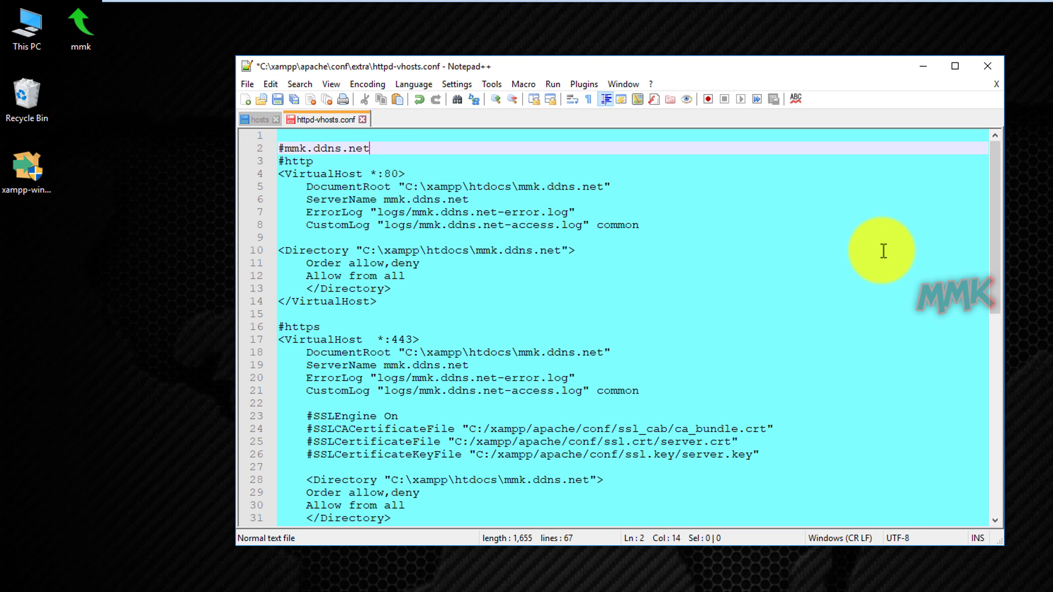
Add a #wpmmk.tk comment on line 35 and save httpd-vhosts.conf.
{"action": "left_click_drag", "start_coordinate": [992, 241], "coordinate": [991, 388]}
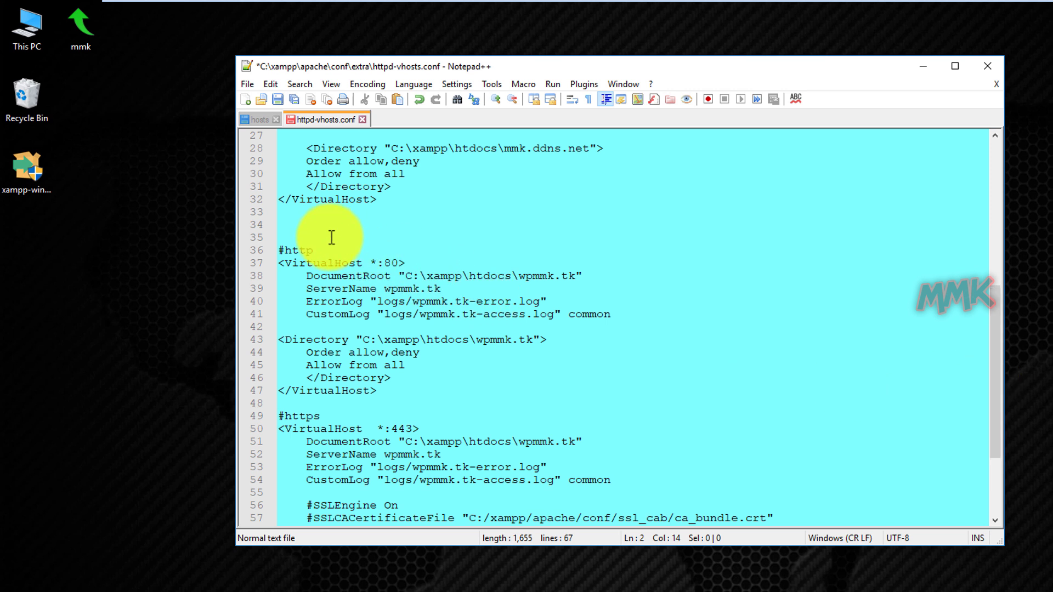
{"action": "left_click", "coordinate": [294, 233]}
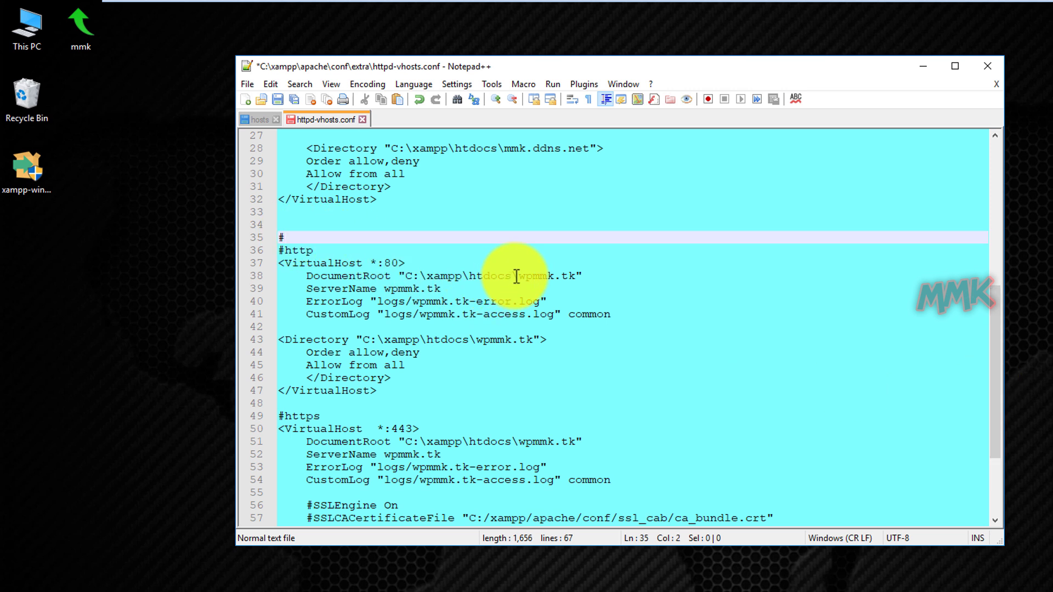
{"action": "left_click_drag", "start_coordinate": [521, 277], "coordinate": [574, 278]}
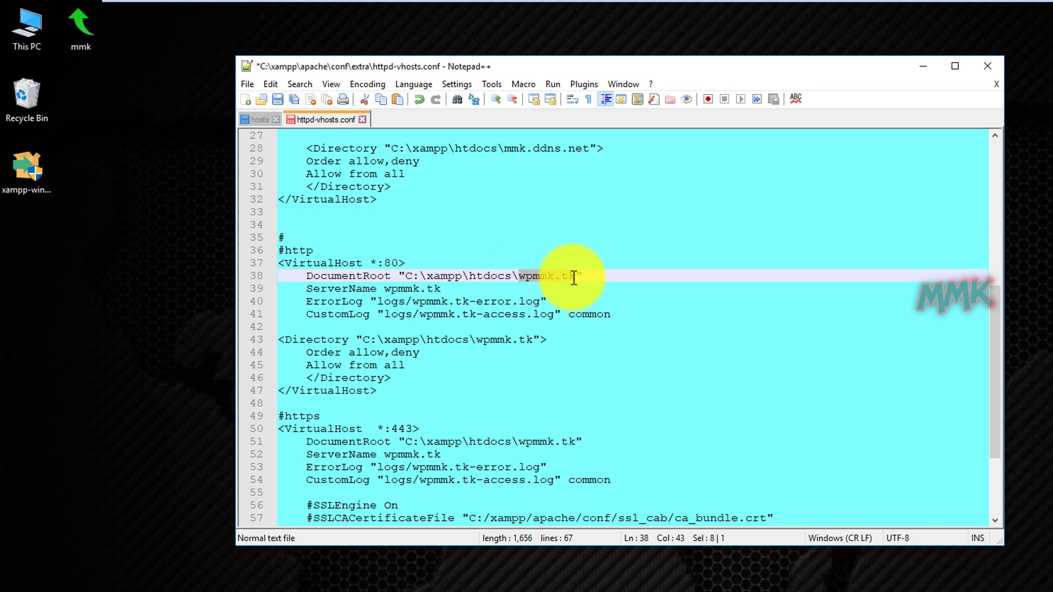
{"action": "right_click", "coordinate": [559, 276]}
{"action": "left_click", "coordinate": [579, 297]}
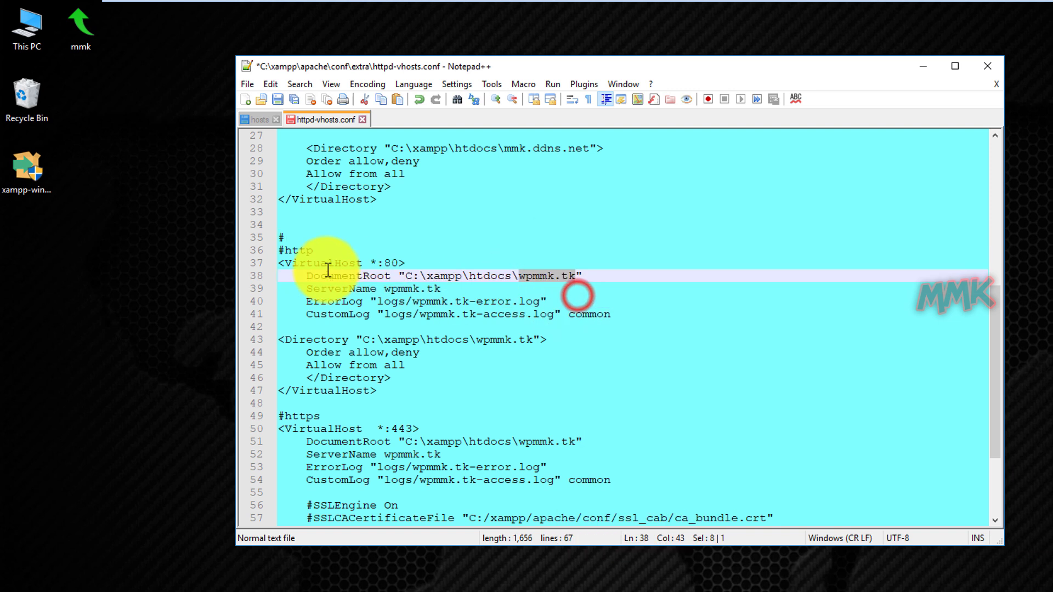
{"action": "left_click", "coordinate": [298, 243]}
{"action": "right_click", "coordinate": [295, 240]}
{"action": "left_click", "coordinate": [341, 283]}
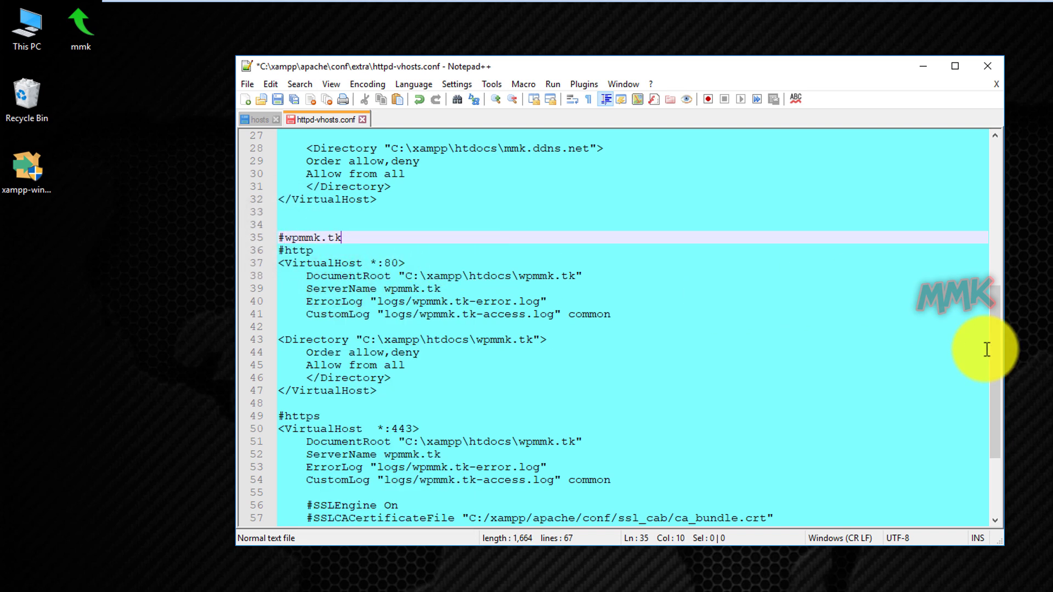
{"action": "left_click_drag", "start_coordinate": [998, 375], "coordinate": [972, 160]}
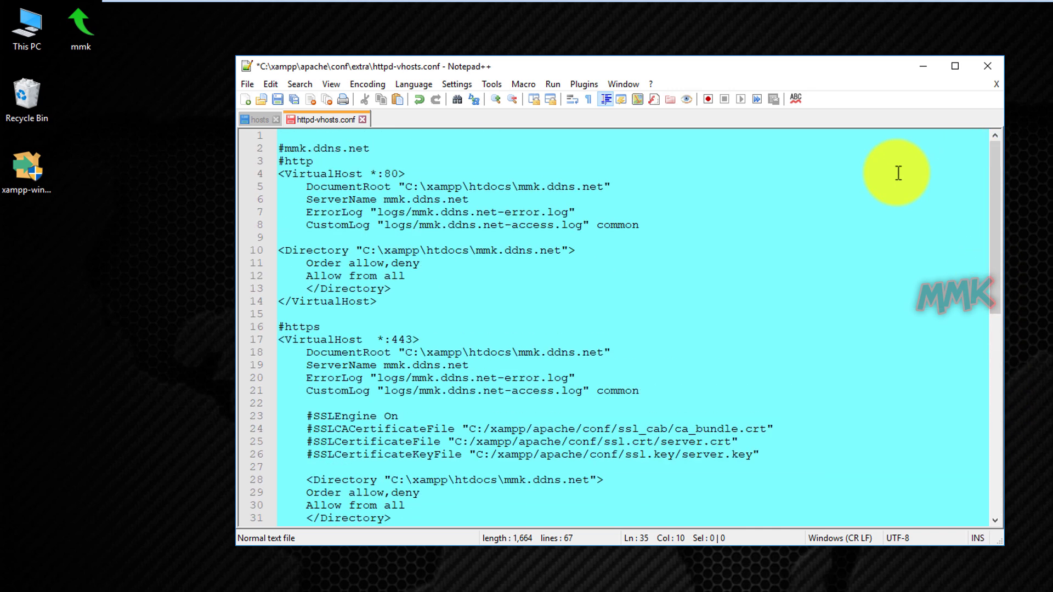
{"action": "left_click", "coordinate": [280, 100]}
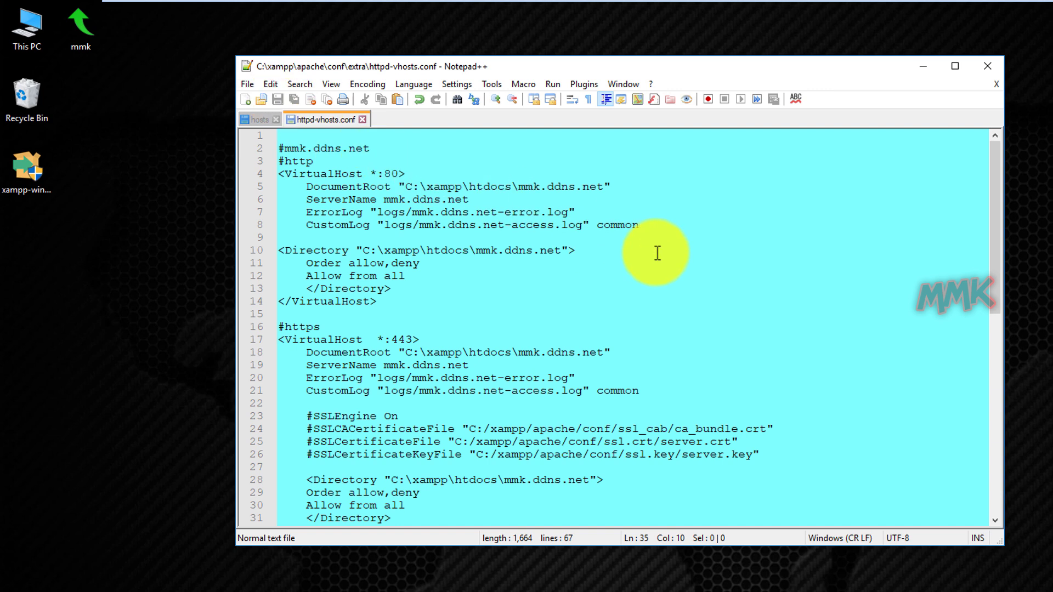
Close Notepad++, stop and restart Apache and MySQL in XAMPP, then minimize the panel.
{"action": "left_click", "coordinate": [986, 74]}
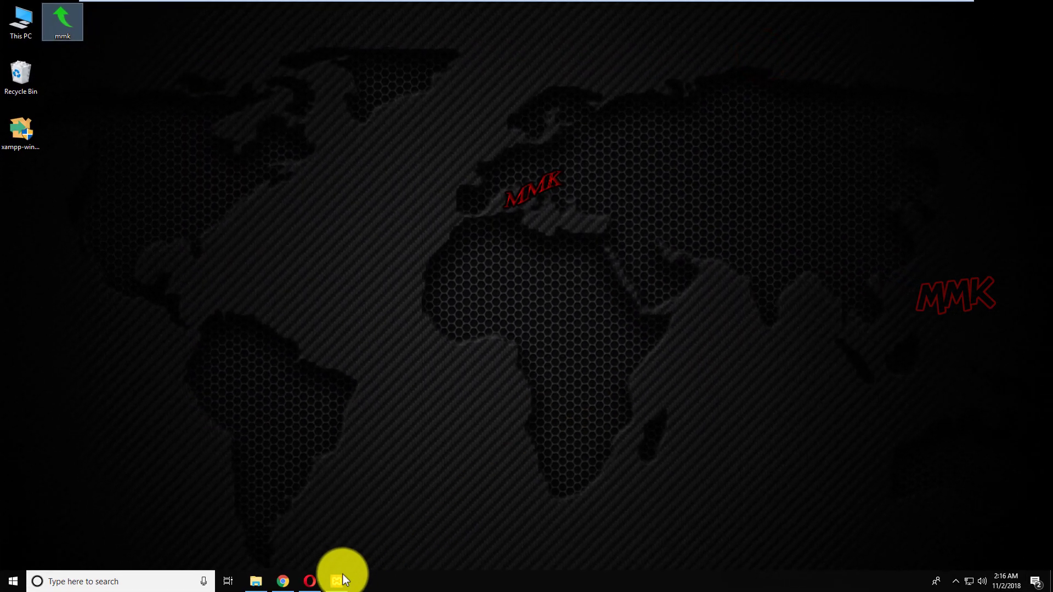
{"action": "left_click", "coordinate": [342, 577]}
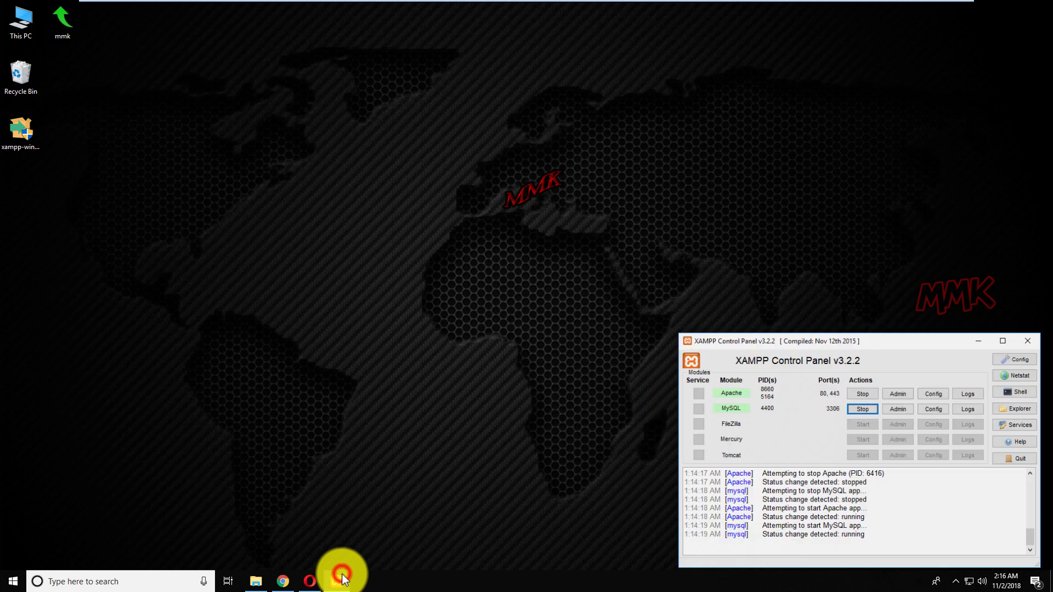
{"action": "left_click", "coordinate": [868, 393]}
{"action": "left_click", "coordinate": [871, 408]}
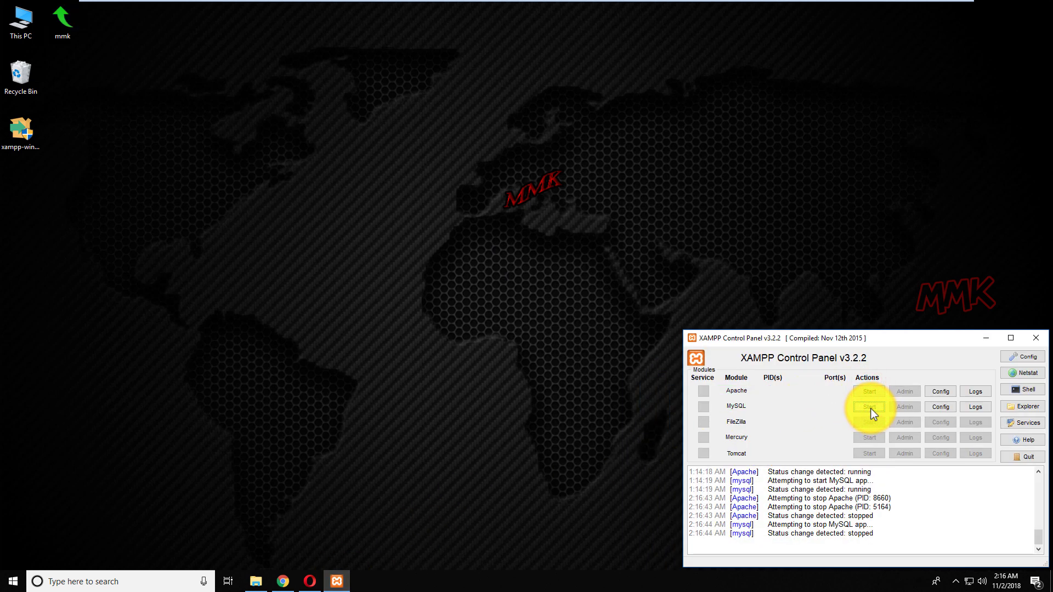
{"action": "left_click", "coordinate": [871, 392]}
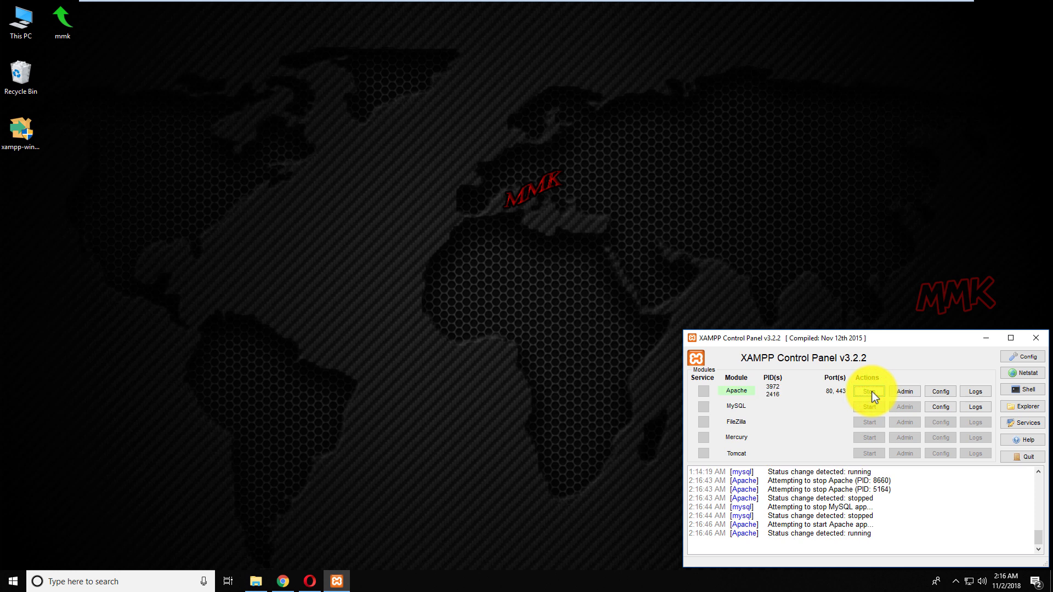
{"action": "left_click", "coordinate": [869, 407]}
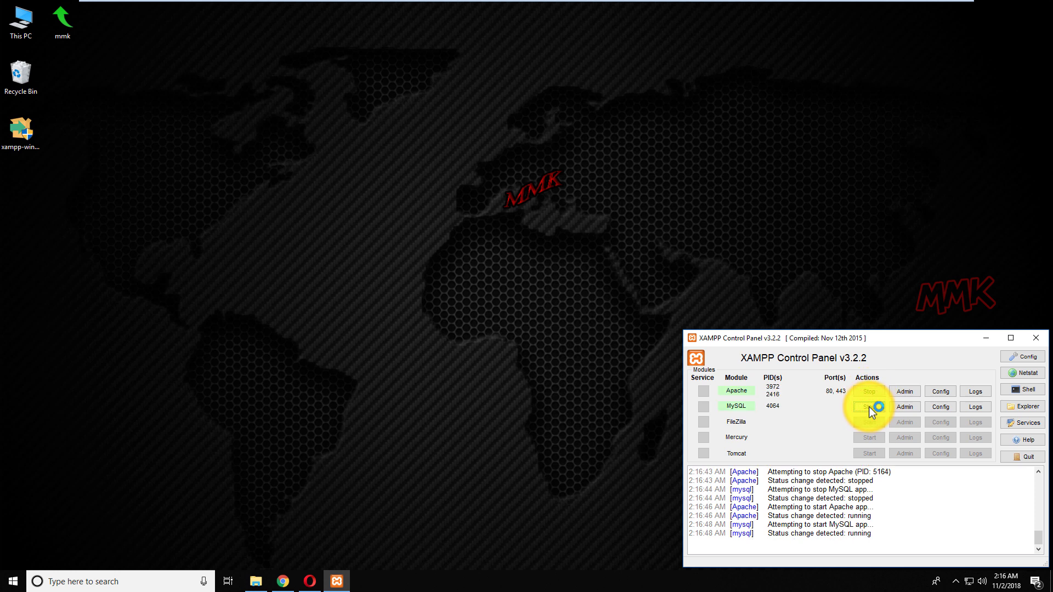
{"action": "left_click", "coordinate": [982, 338]}
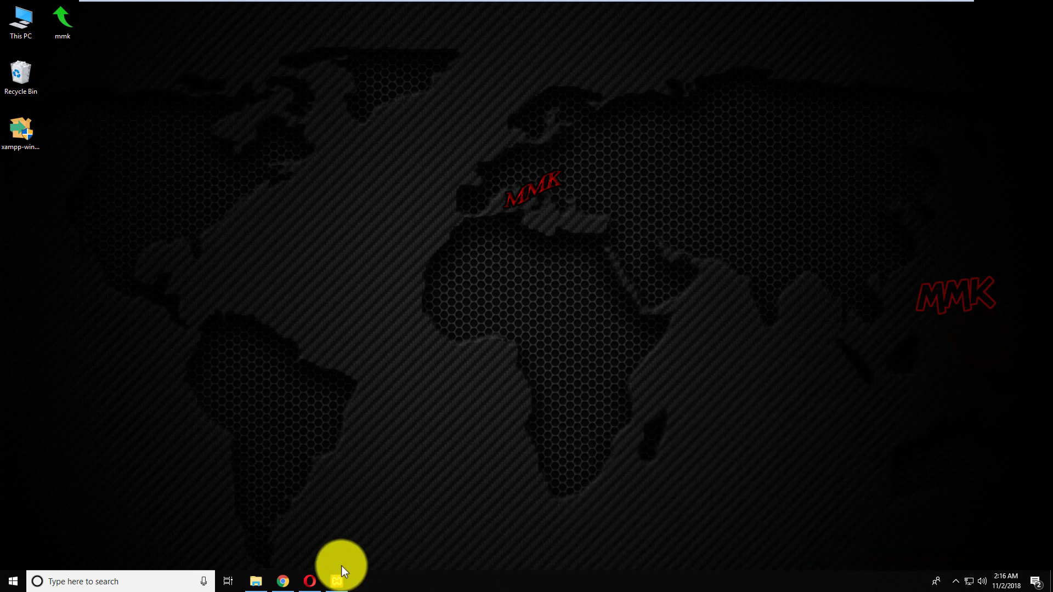
Load mmk.ddns.net in Chrome by typing mmk and accepting the autocompletion.
{"action": "left_click", "coordinate": [291, 581]}
{"action": "left_click", "coordinate": [154, 28]}
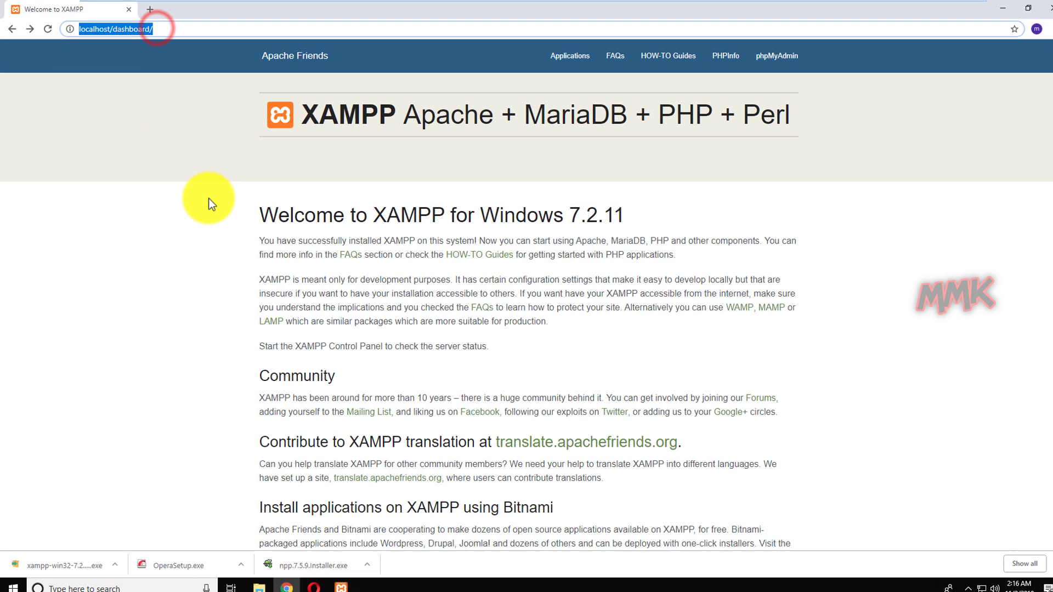
{"action": "type", "text": "mmk"}
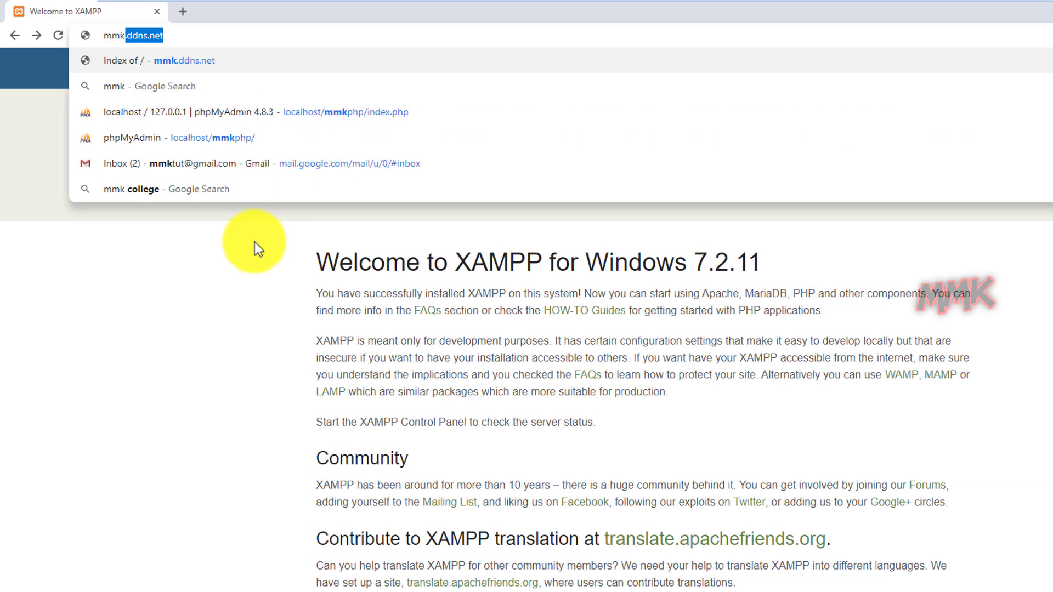
{"action": "key", "text": "Right"}
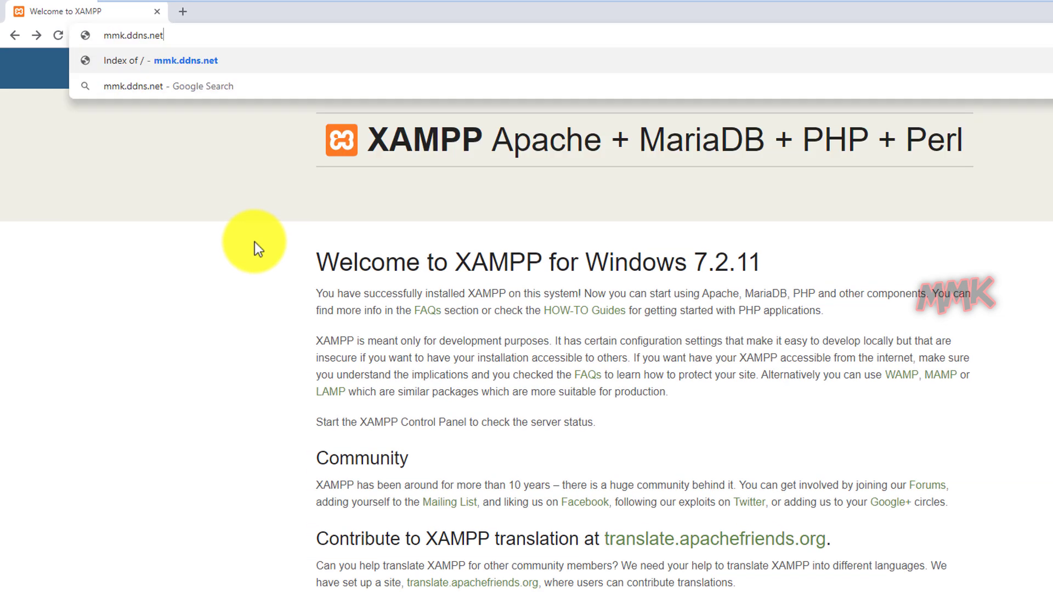
{"action": "key", "text": "Return"}
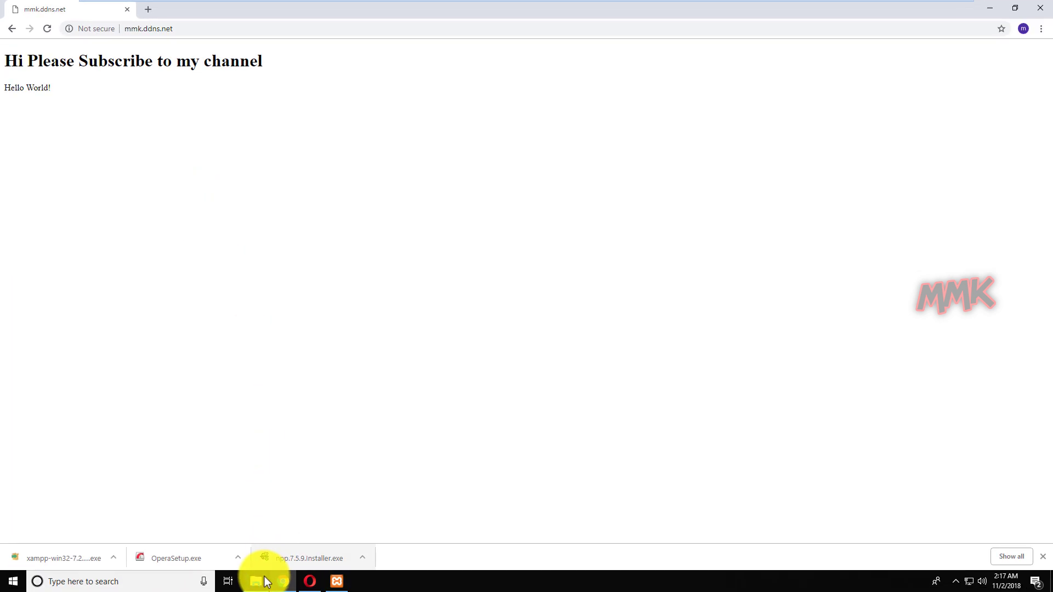
Open index.php from the mmk.ddns.net folder in Notepad++ to view its Hello World! code, then minimize.
{"action": "left_click", "coordinate": [260, 583]}
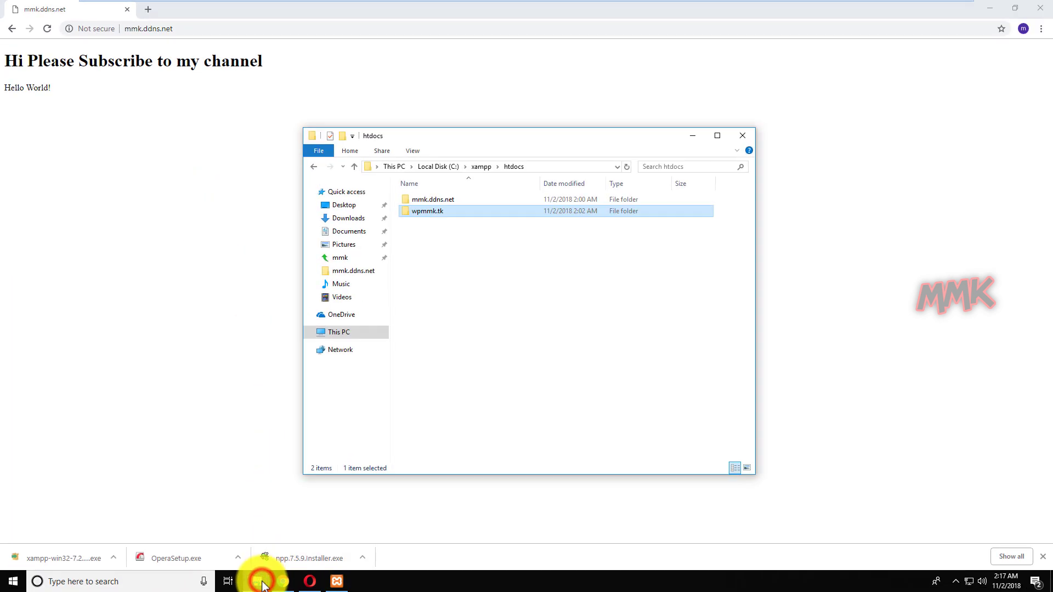
{"action": "double_click", "coordinate": [431, 200]}
{"action": "right_click", "coordinate": [427, 200]}
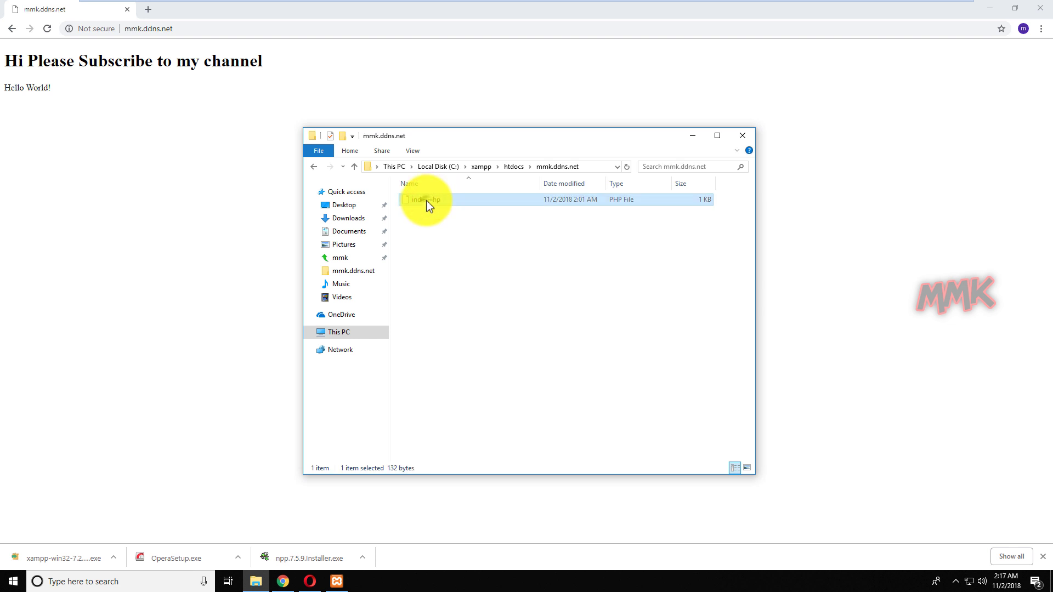
{"action": "left_click", "coordinate": [453, 221]}
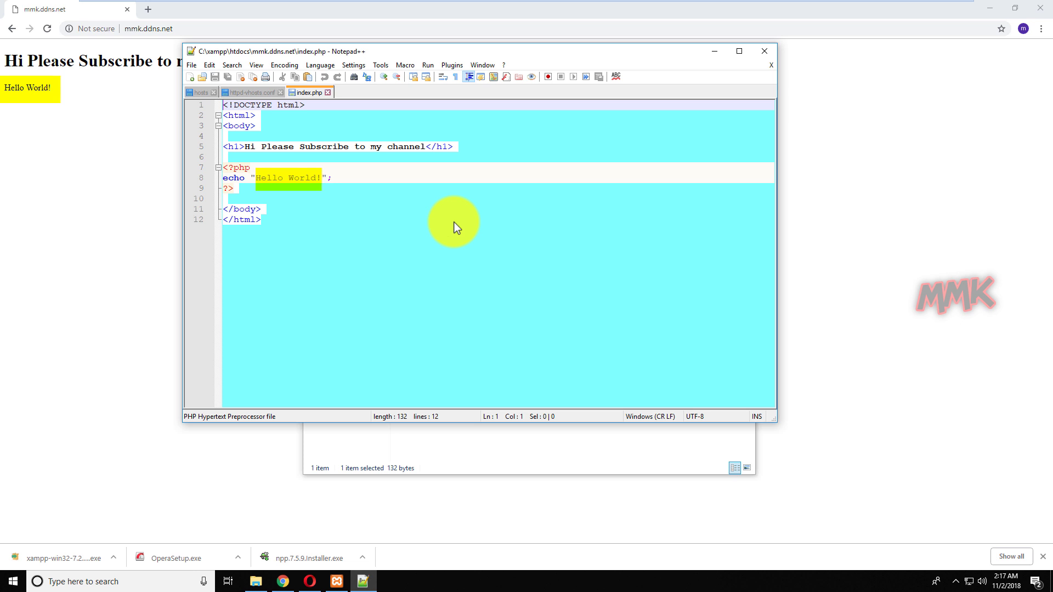
{"action": "left_click", "coordinate": [713, 51]}
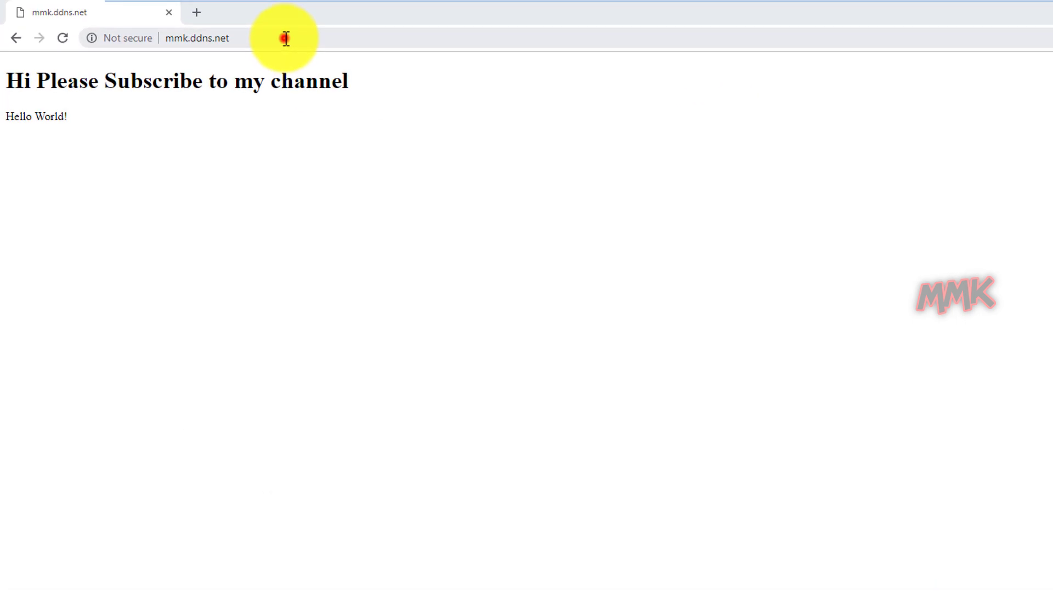
Enter wpmmk.tk in Chrome's address bar to load the This is for Wordpress! page.
{"action": "left_click", "coordinate": [284, 39]}
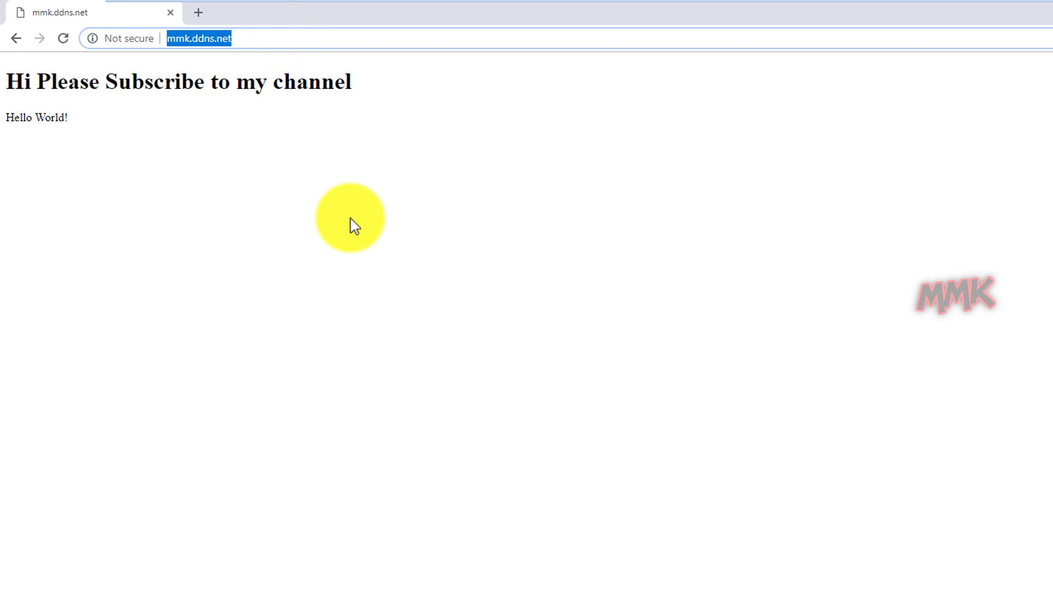
{"action": "type", "text": "wpmmk"}
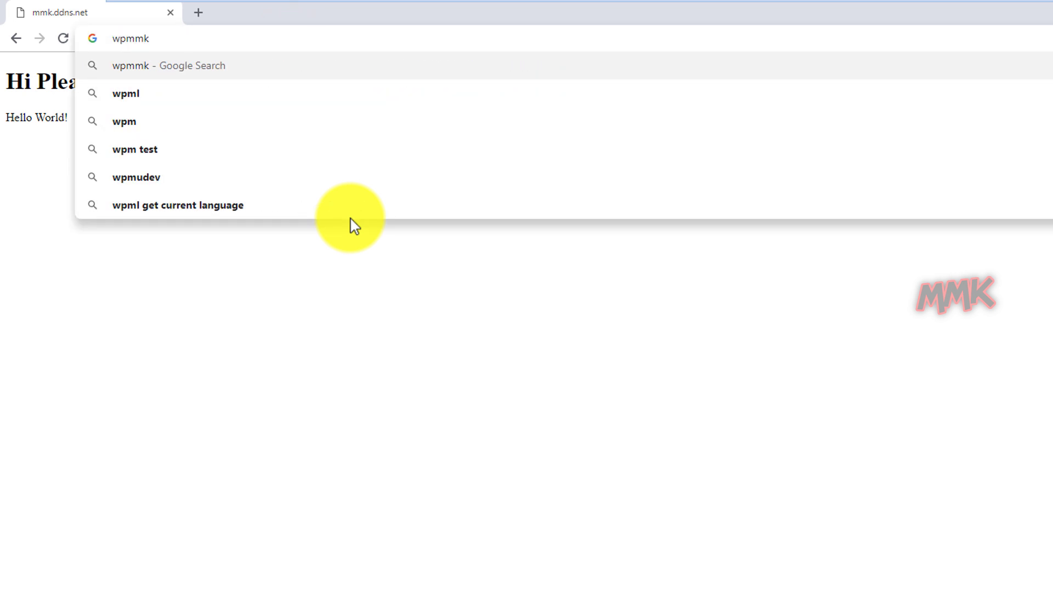
{"action": "type", "text": ".tk"}
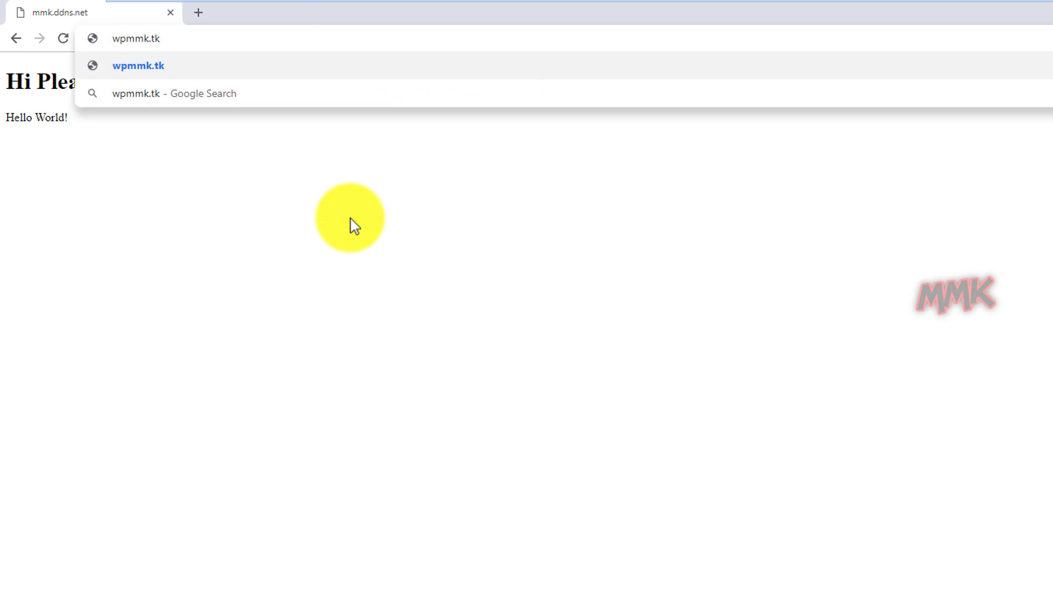
{"action": "key", "text": "Return"}
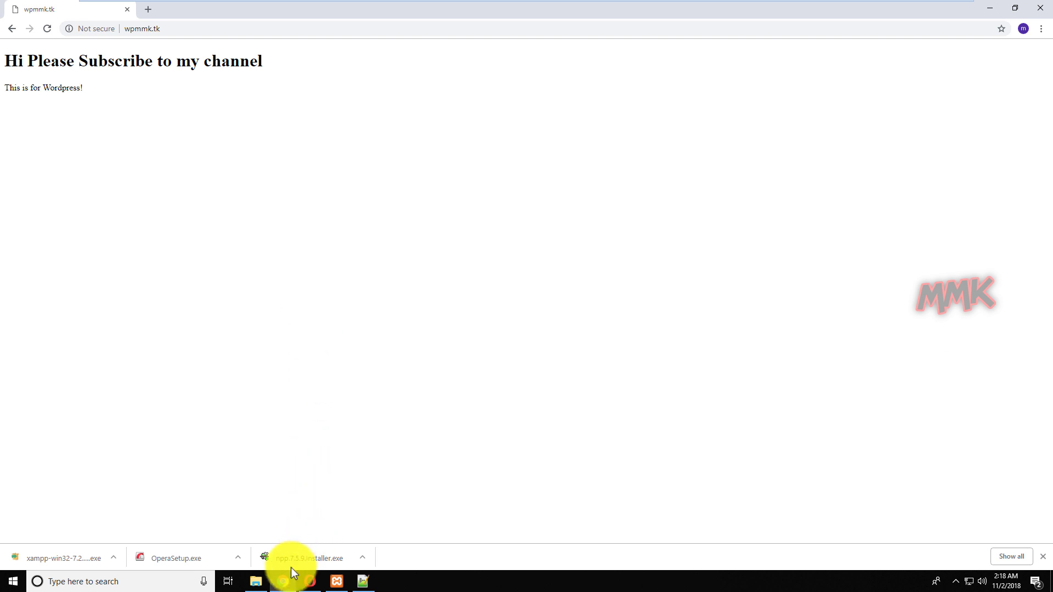
Open index.php from the wpmmk.tk site folder in Notepad++.
{"action": "left_click", "coordinate": [260, 583]}
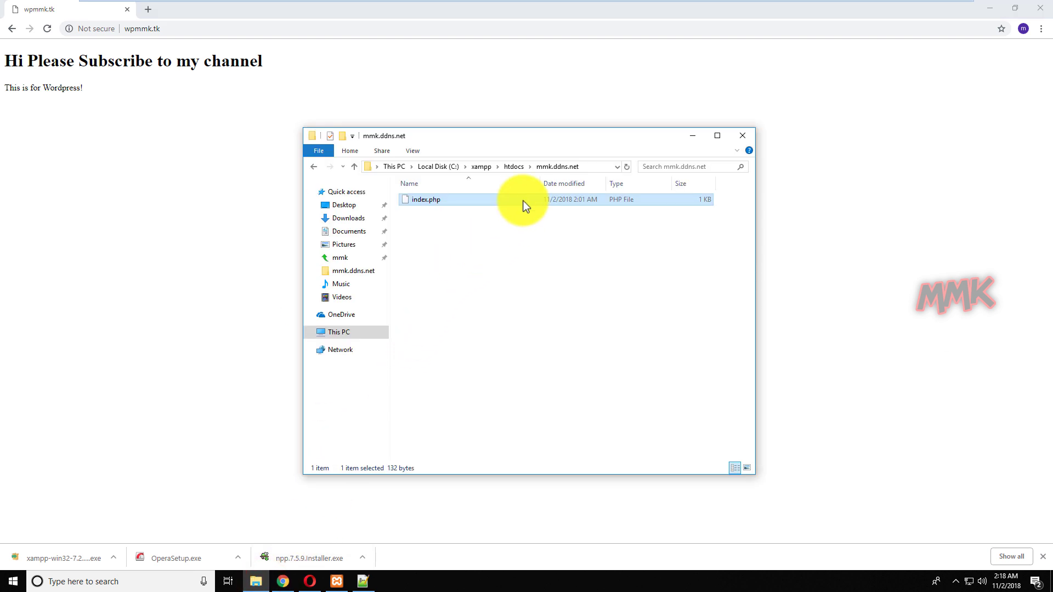
{"action": "left_click", "coordinate": [512, 167]}
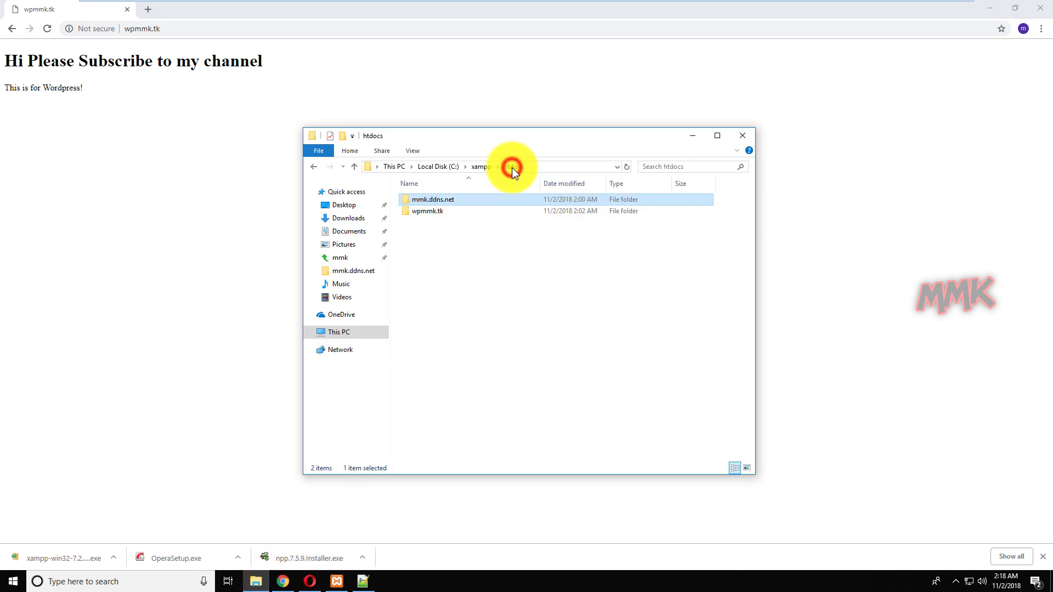
{"action": "double_click", "coordinate": [437, 214]}
{"action": "right_click", "coordinate": [423, 201]}
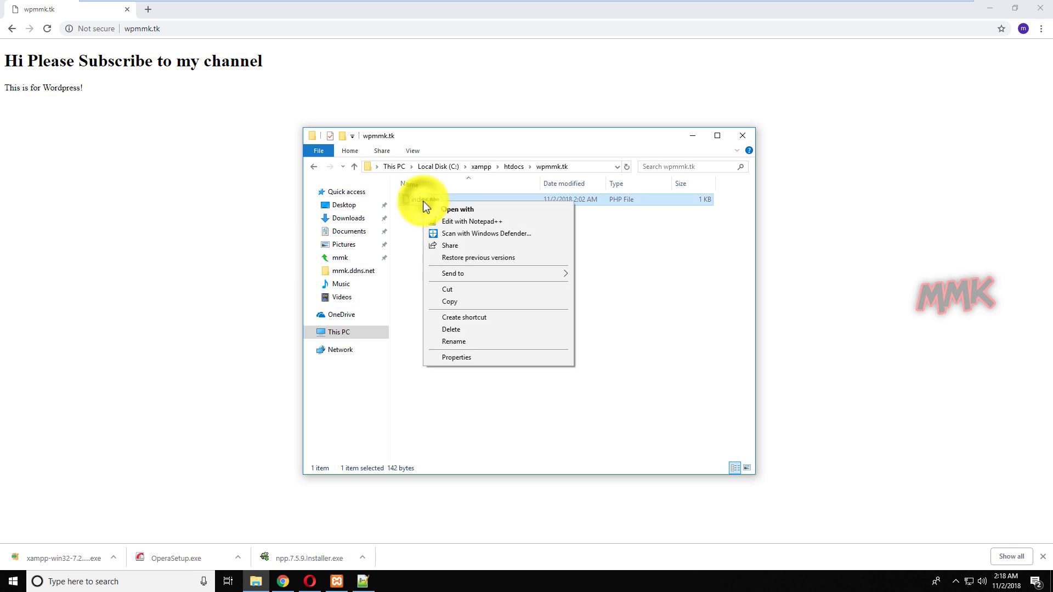
{"action": "left_click", "coordinate": [456, 221]}
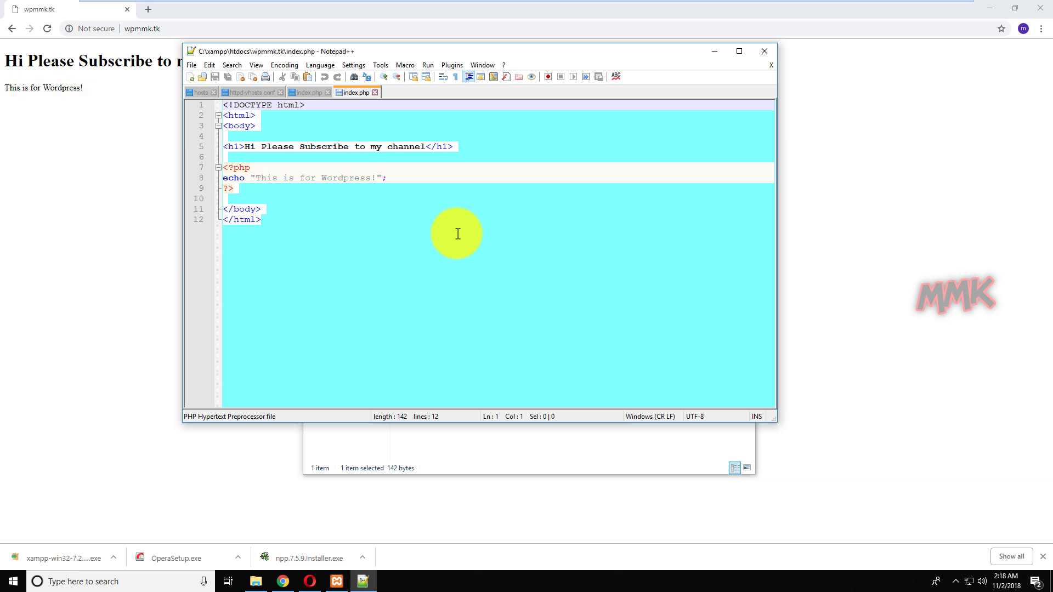
Close all four Notepad++ tabs, Notepad++ itself, and the wpmmk.tk folder window.
{"action": "left_click", "coordinate": [372, 94]}
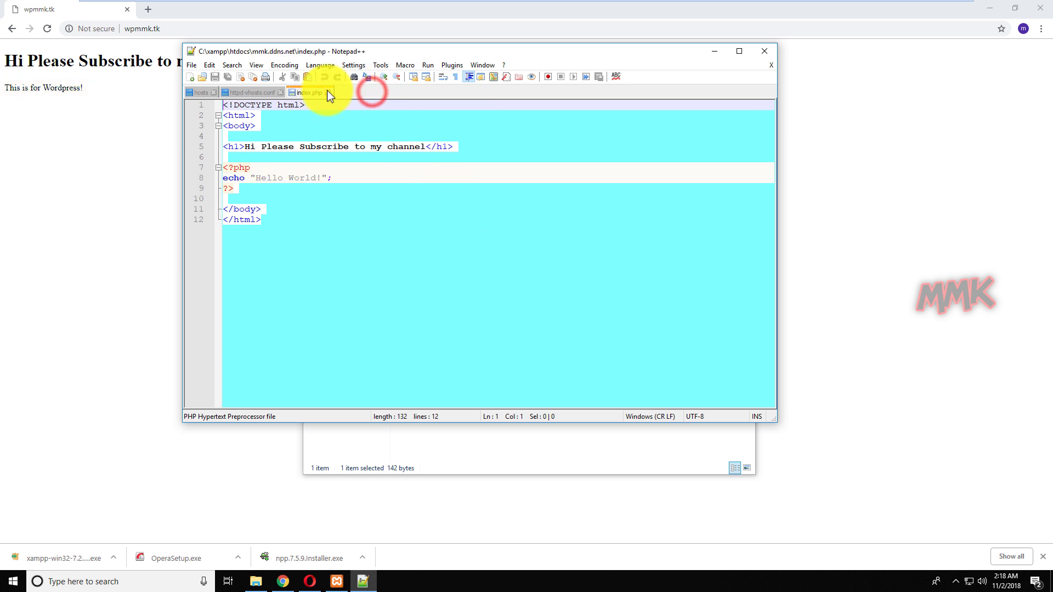
{"action": "left_click", "coordinate": [328, 92]}
{"action": "left_click", "coordinate": [279, 93]}
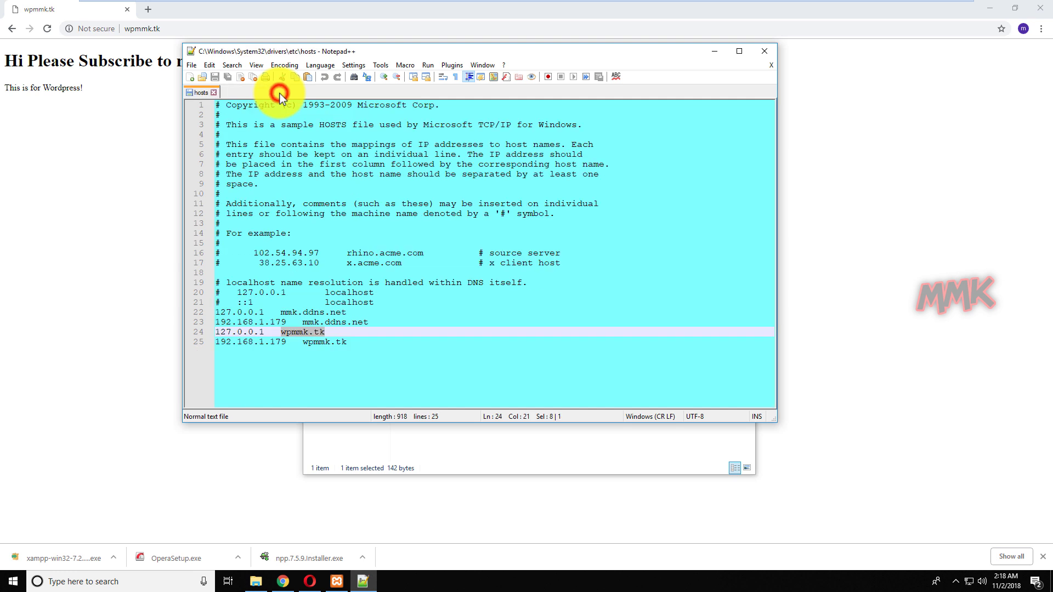
{"action": "left_click", "coordinate": [215, 94]}
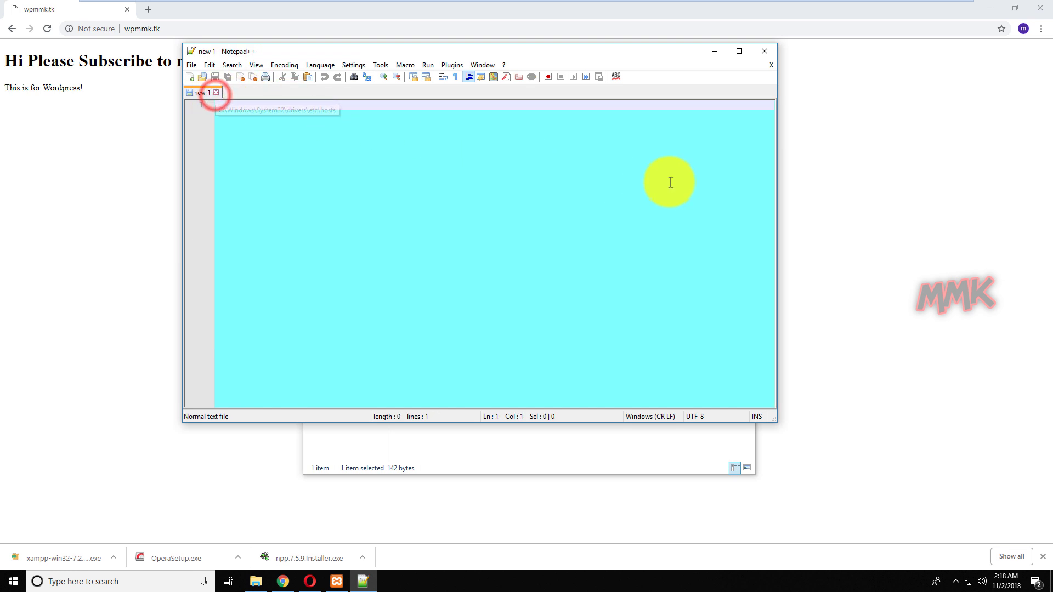
{"action": "left_click", "coordinate": [713, 53]}
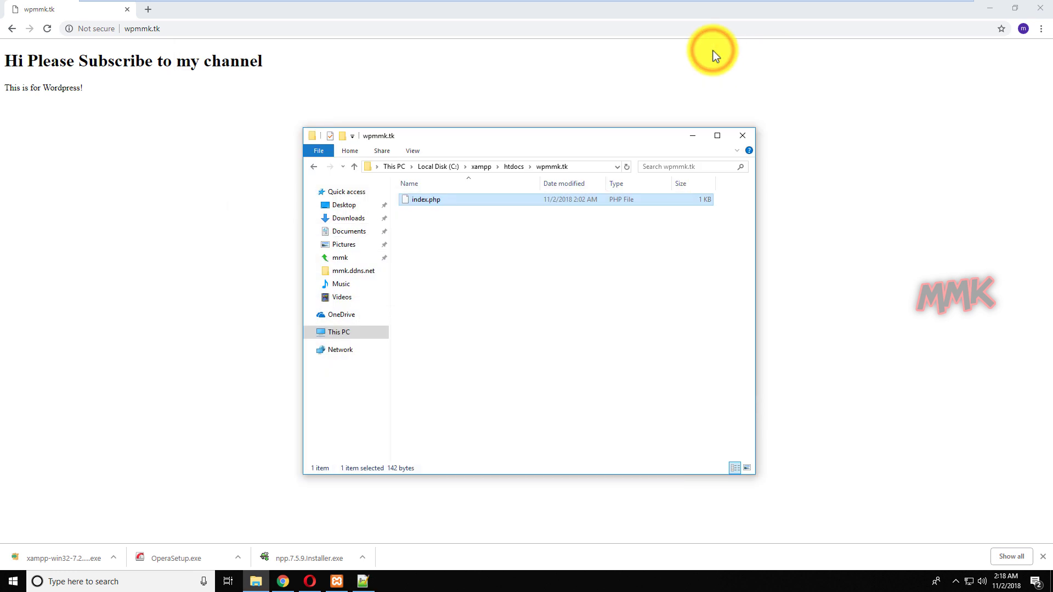
{"action": "left_click", "coordinate": [737, 136]}
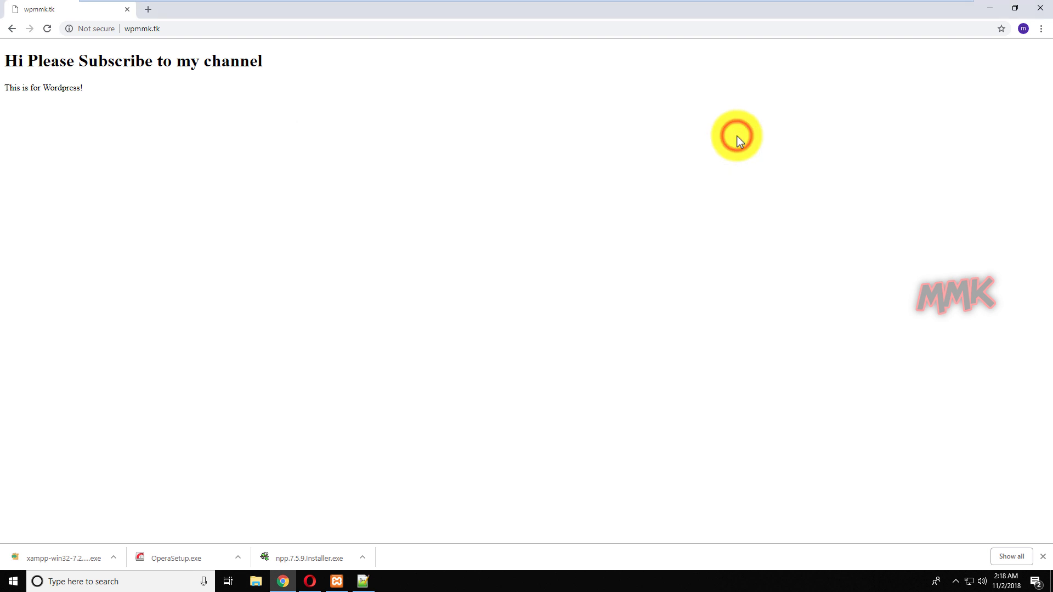
Minimize Chrome, try mmk.ddns.net in Opera (site can't be reached), then minimize Opera.
{"action": "left_click", "coordinate": [982, 11]}
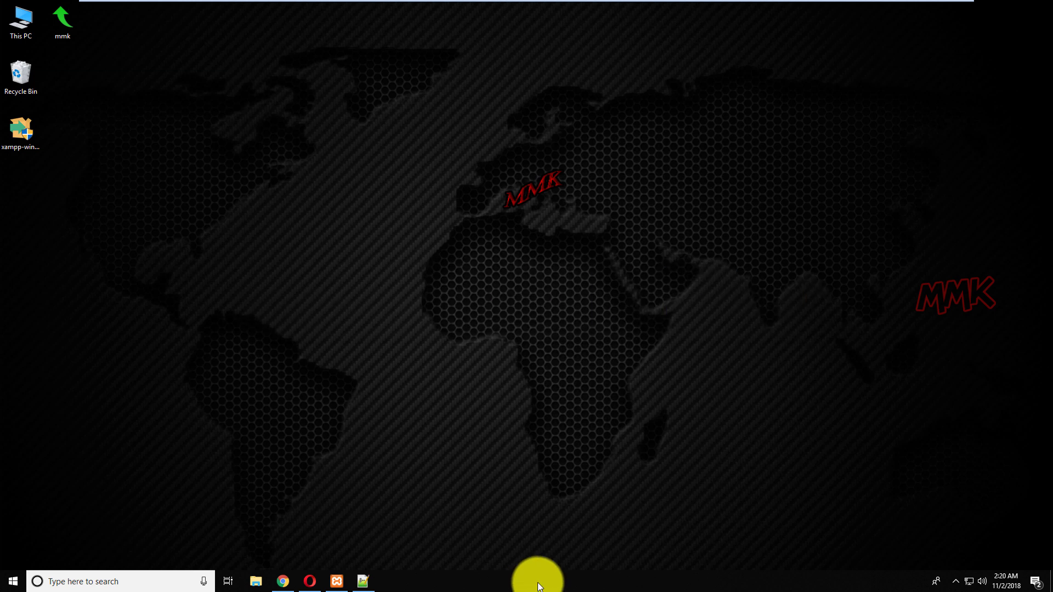
{"action": "left_click", "coordinate": [478, 470]}
{"action": "left_click", "coordinate": [310, 581]}
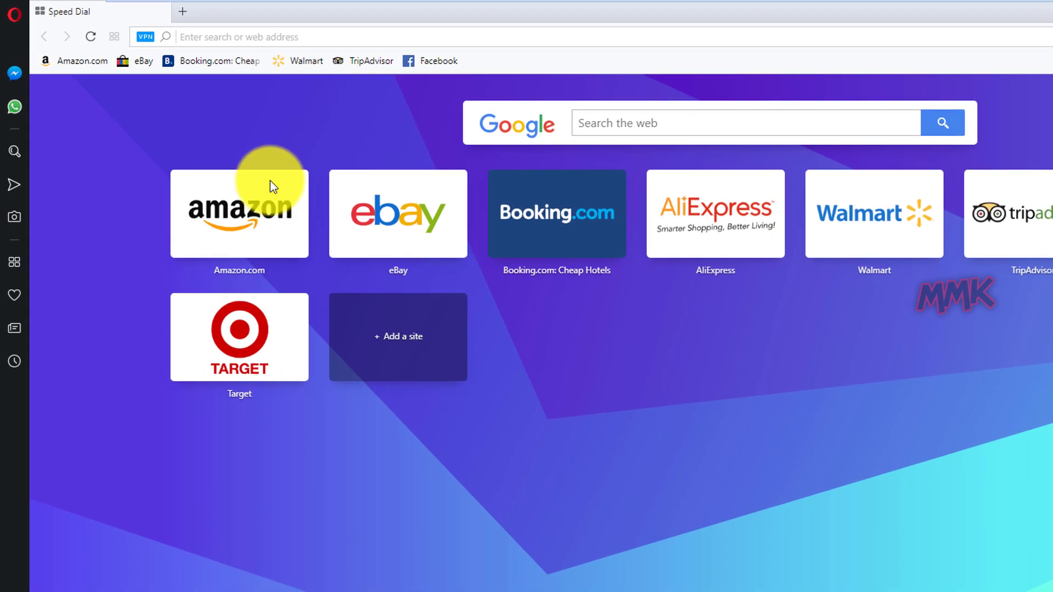
{"action": "left_click", "coordinate": [292, 33]}
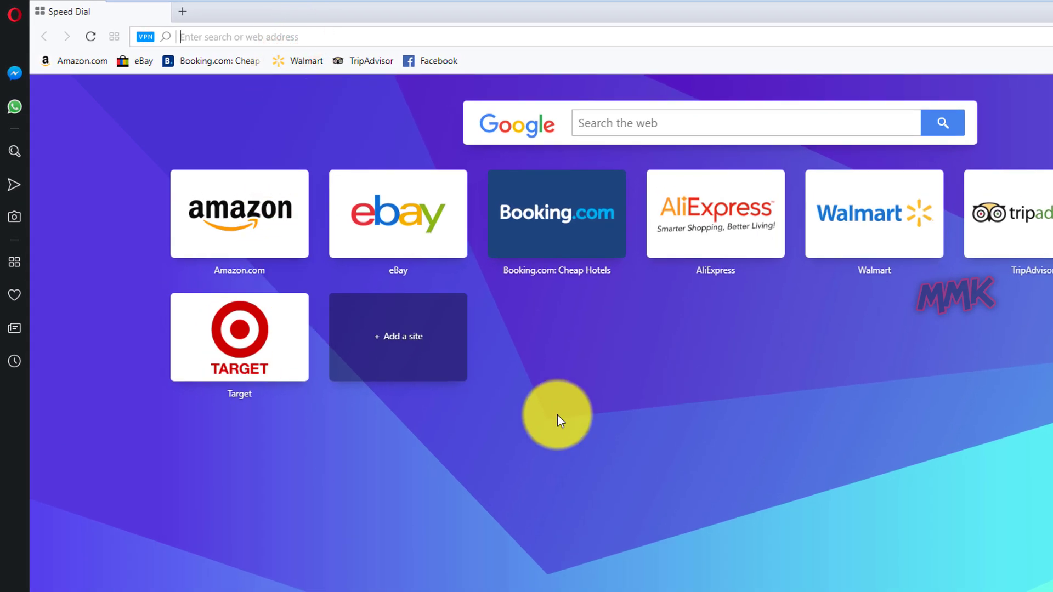
{"action": "type", "text": "mmk.ddns.net"}
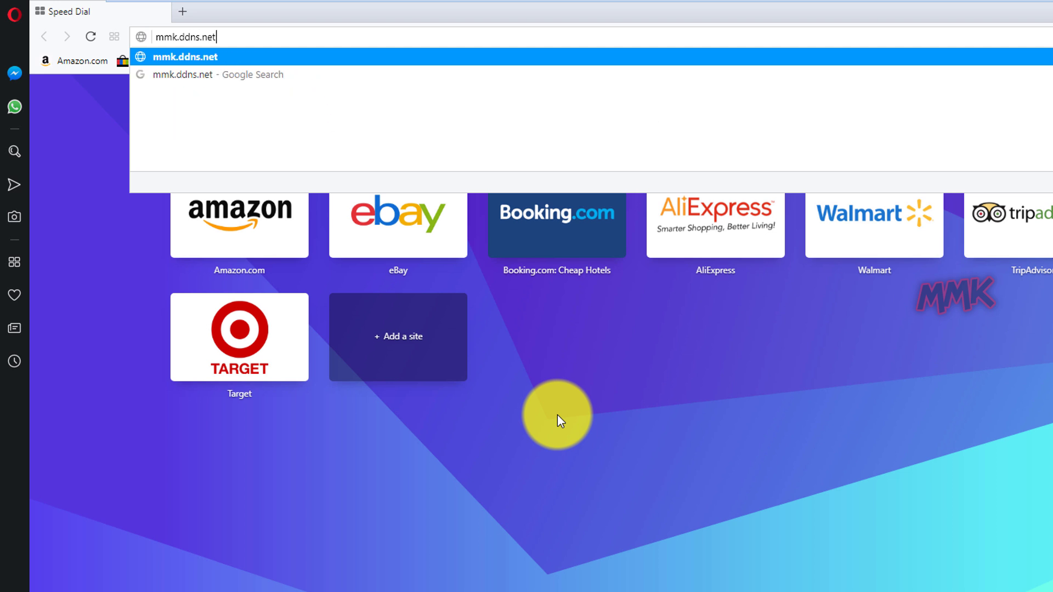
{"action": "key", "text": "Return"}
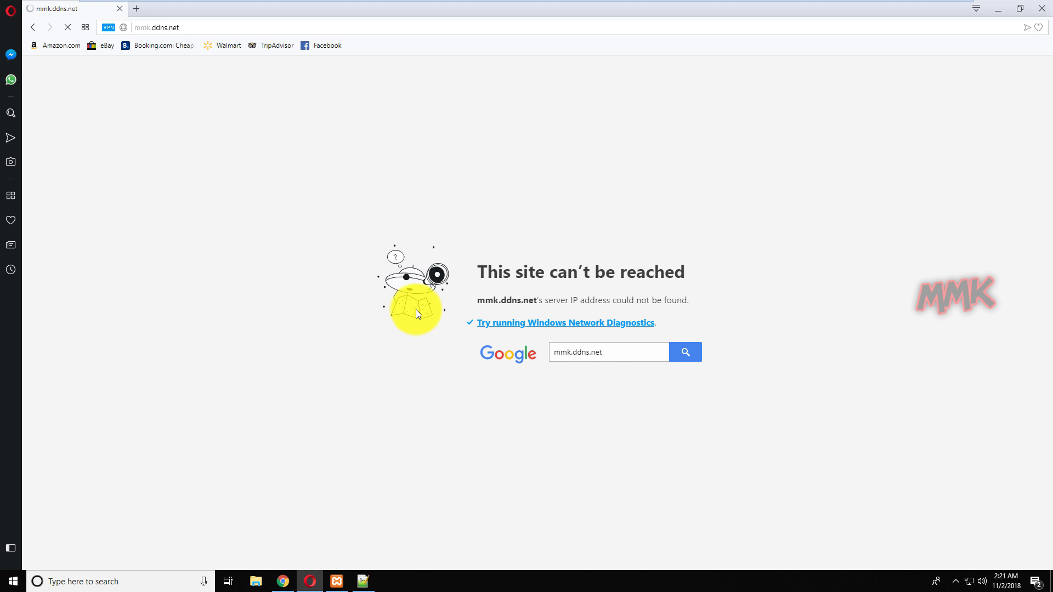
{"action": "left_click", "coordinate": [998, 12]}
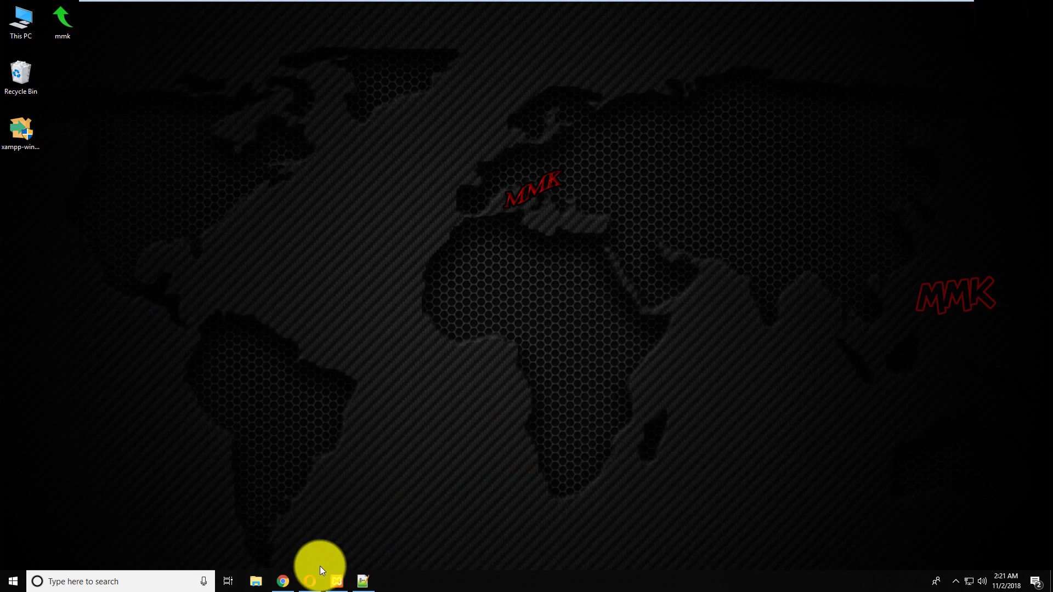
Restore Chrome, then open Command Prompt and run ipconfig.
{"action": "left_click", "coordinate": [283, 581]}
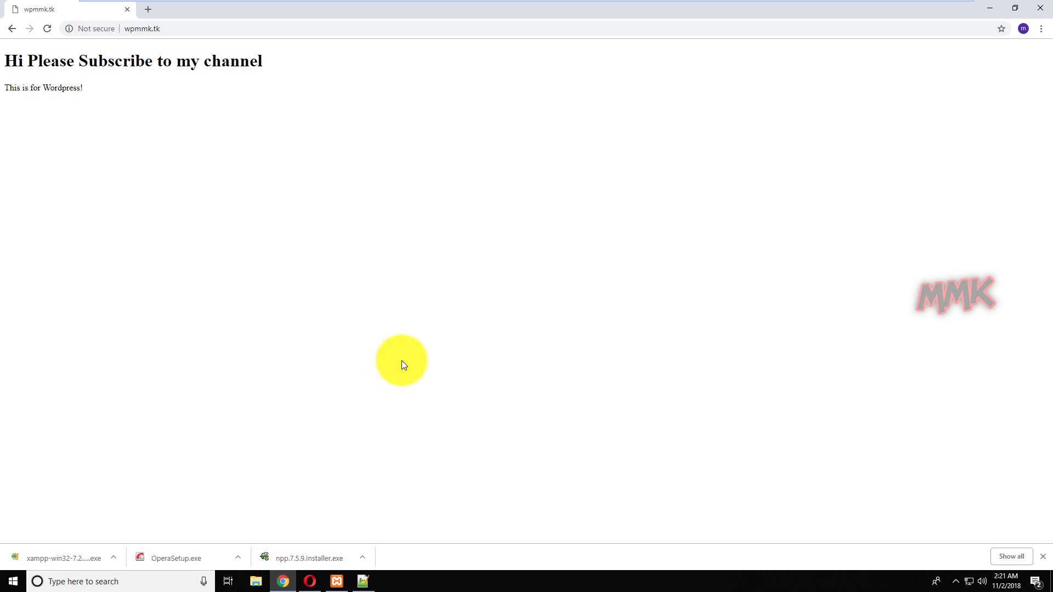
{"action": "left_click", "coordinate": [165, 27]}
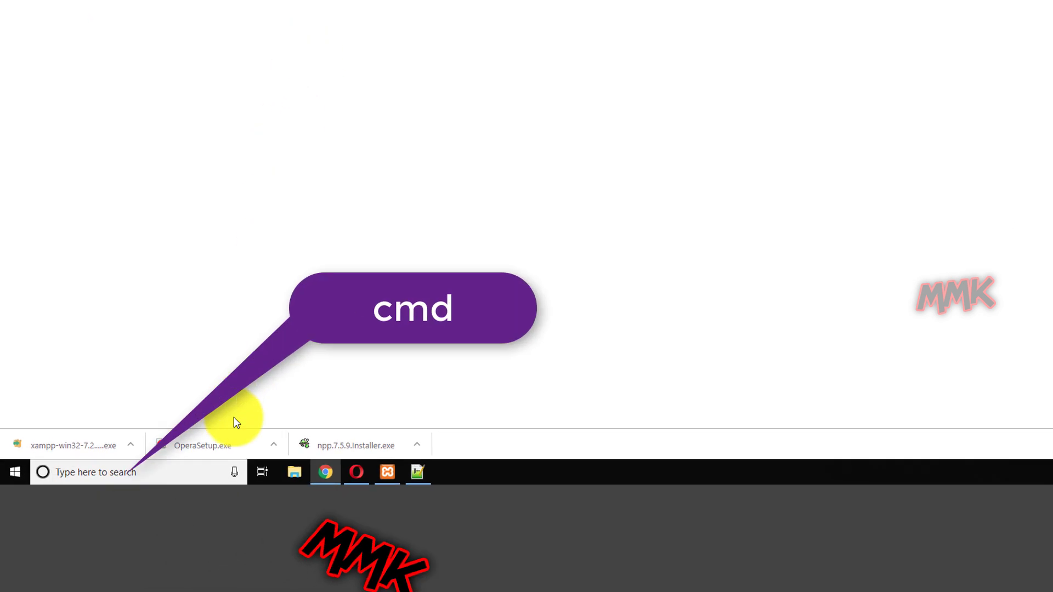
{"action": "left_click", "coordinate": [208, 465]}
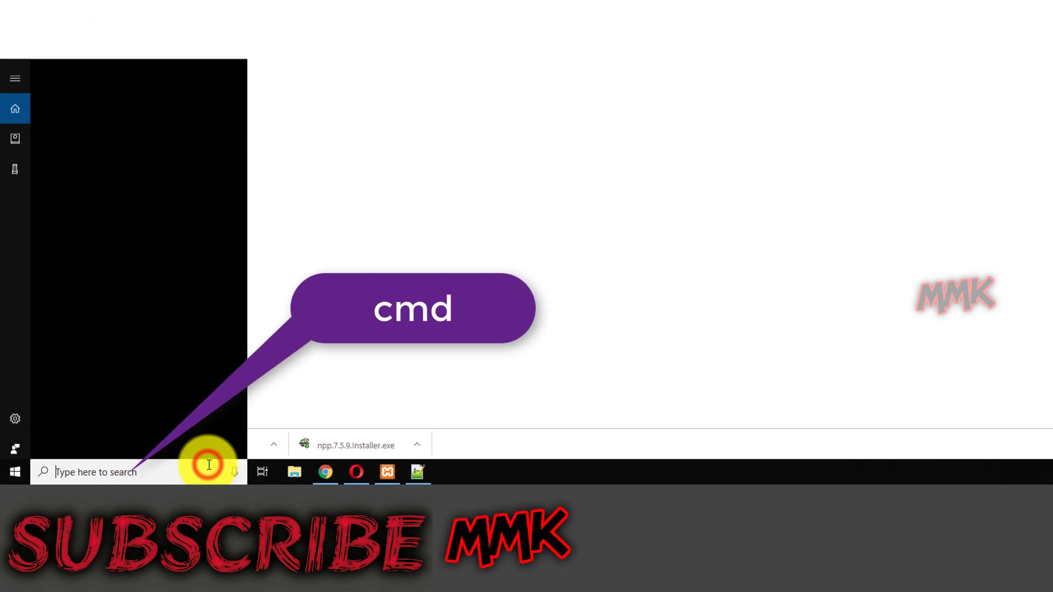
{"action": "type", "text": "cmd"}
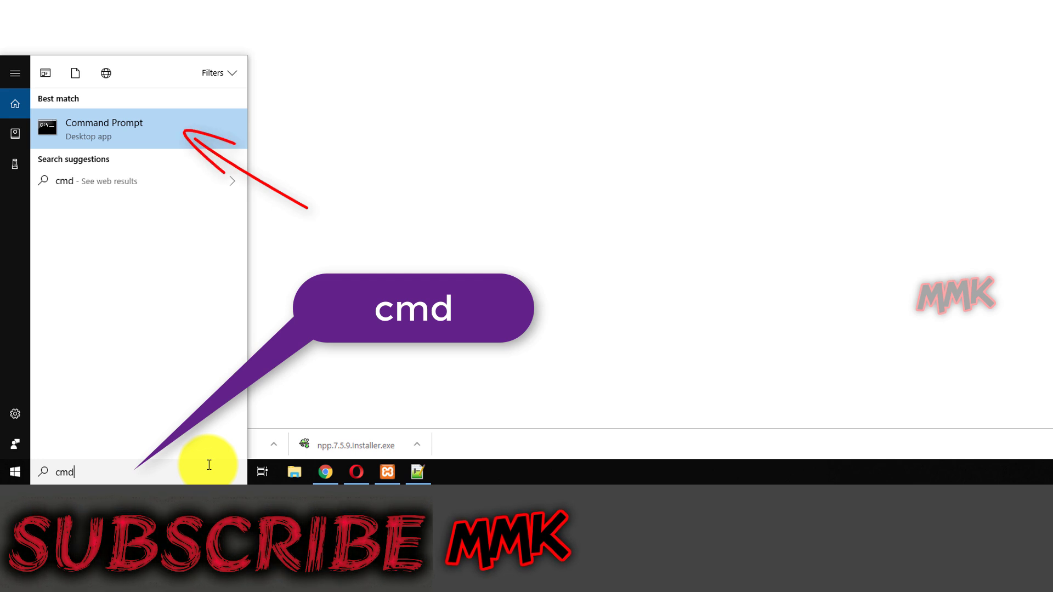
{"action": "key", "text": "Return"}
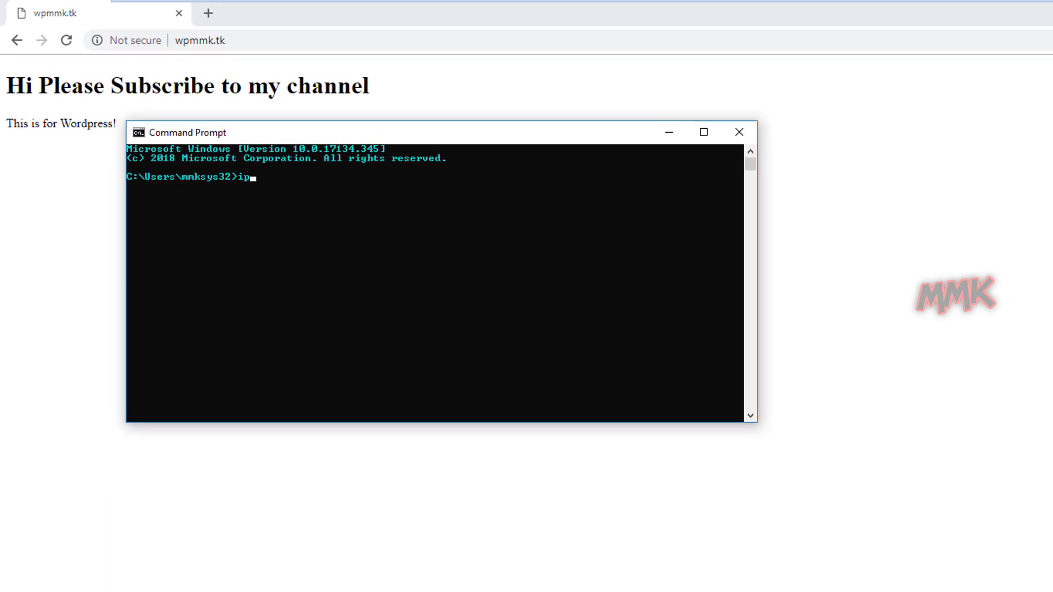
{"action": "type", "text": "ipconfig"}
{"action": "key", "text": "Return"}
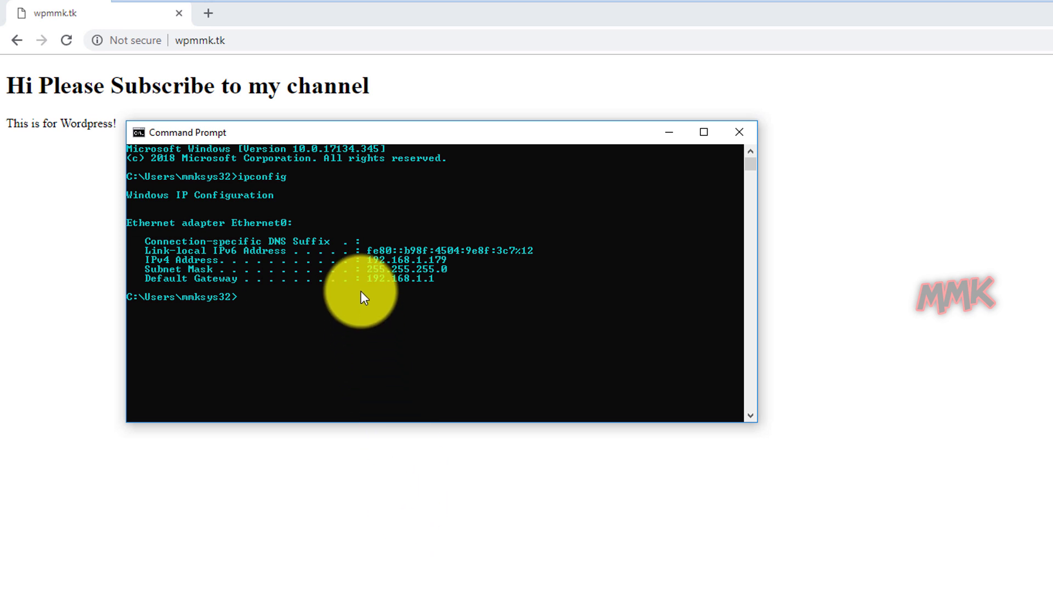
Copy the default gateway 192.168.1.1 and paste-and-go it in Chrome's address bar.
{"action": "left_click_drag", "start_coordinate": [368, 279], "coordinate": [434, 282]}
{"action": "right_click", "coordinate": [420, 277]}
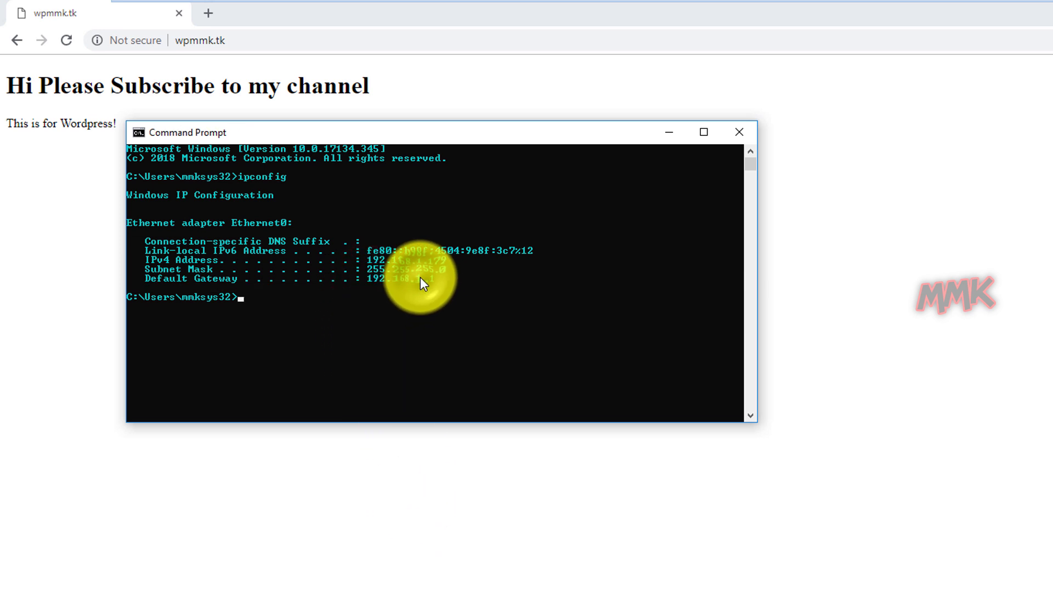
{"action": "left_click", "coordinate": [670, 134]}
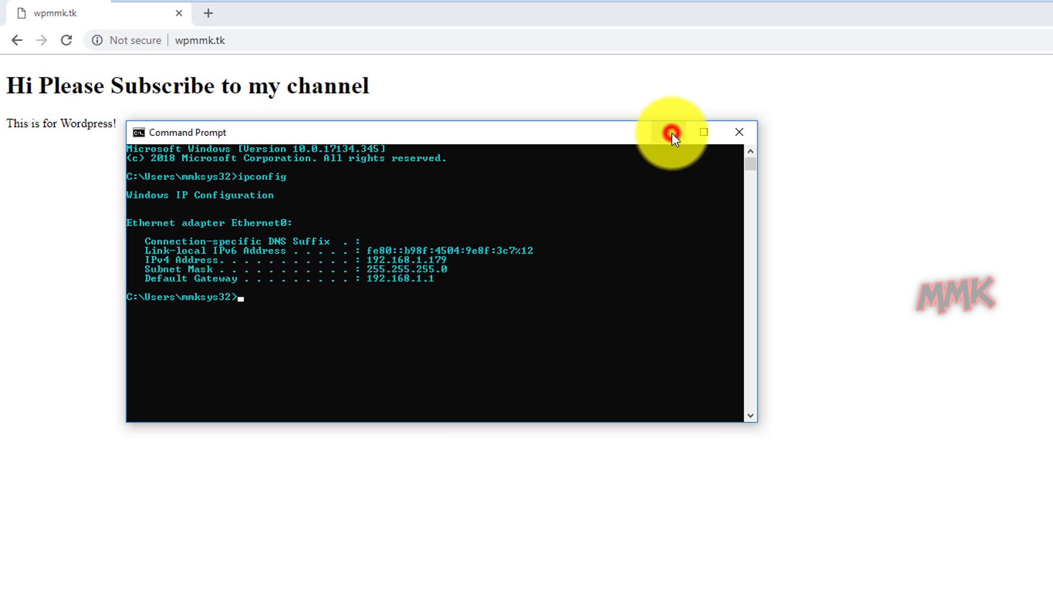
{"action": "right_click", "coordinate": [214, 40]}
{"action": "left_click", "coordinate": [248, 162]}
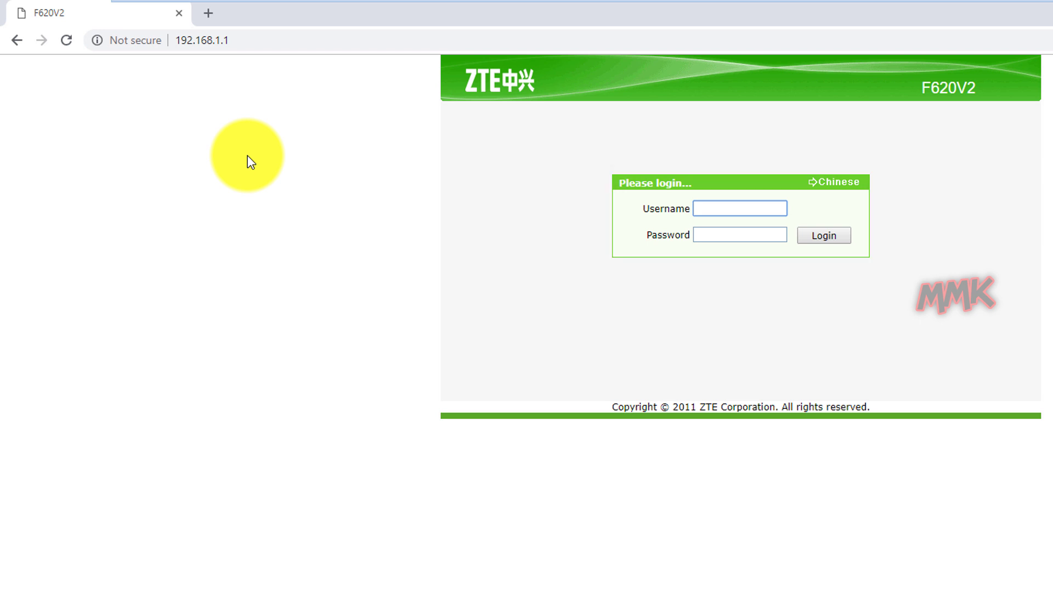
Load portforward.com's 'How To Forward a Port' page in a second Chrome tab.
{"action": "left_click", "coordinate": [205, 17]}
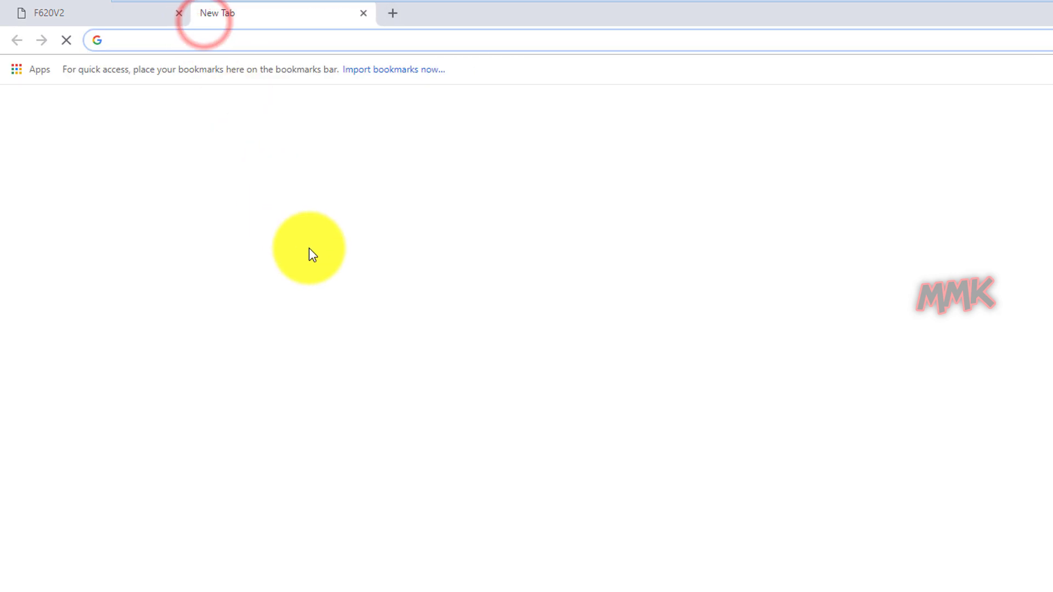
{"action": "type", "text": "portfor"}
{"action": "key", "text": "Down"}
{"action": "type", "text": "."}
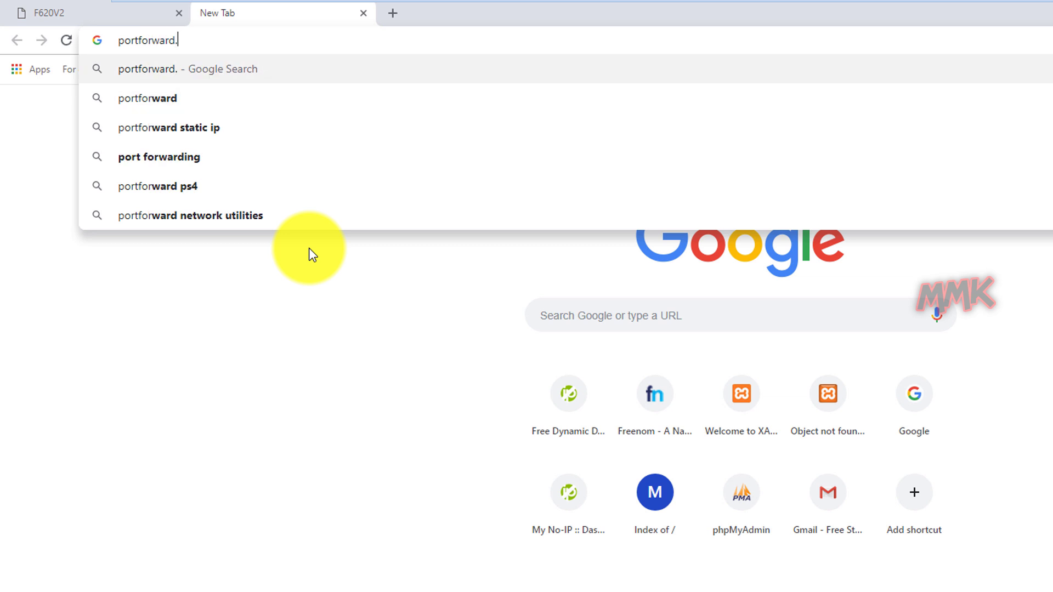
{"action": "type", "text": "com"}
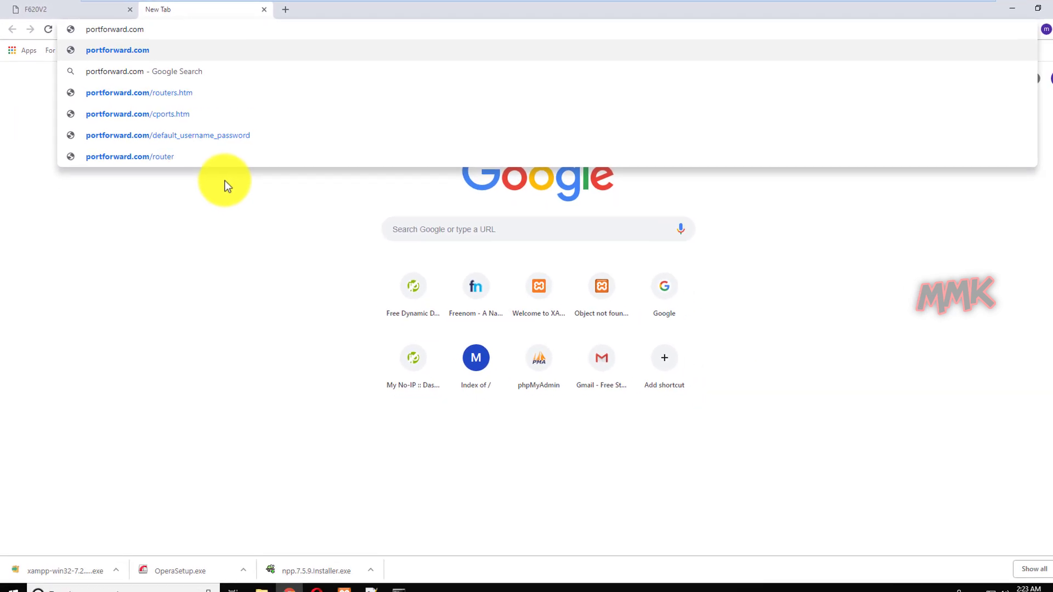
{"action": "key", "text": "Return"}
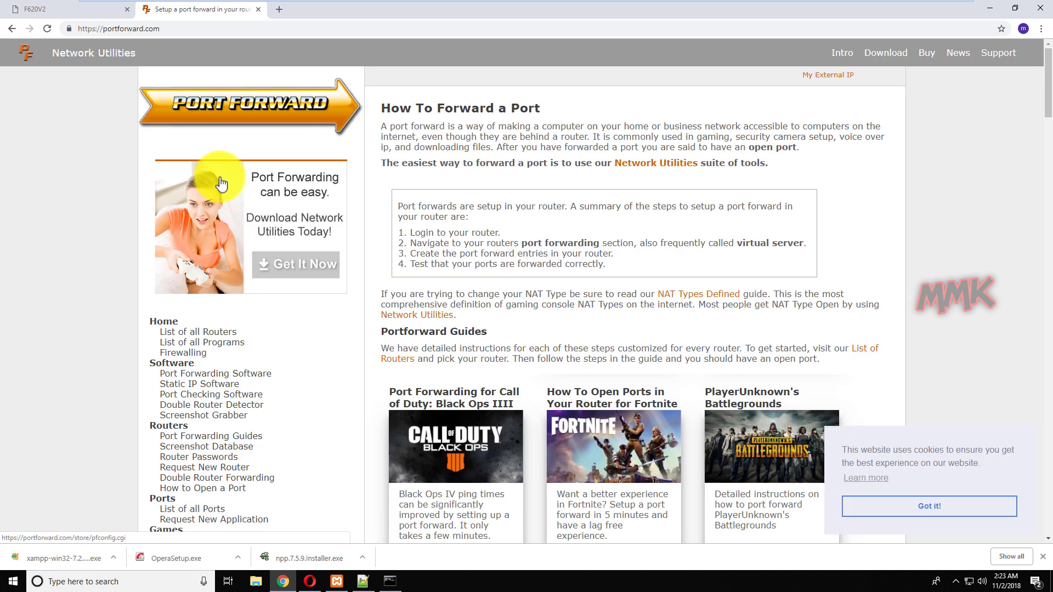
Look up the default ZTE router logins on portforward.com's Router Passwords page.
{"action": "left_click", "coordinate": [213, 459]}
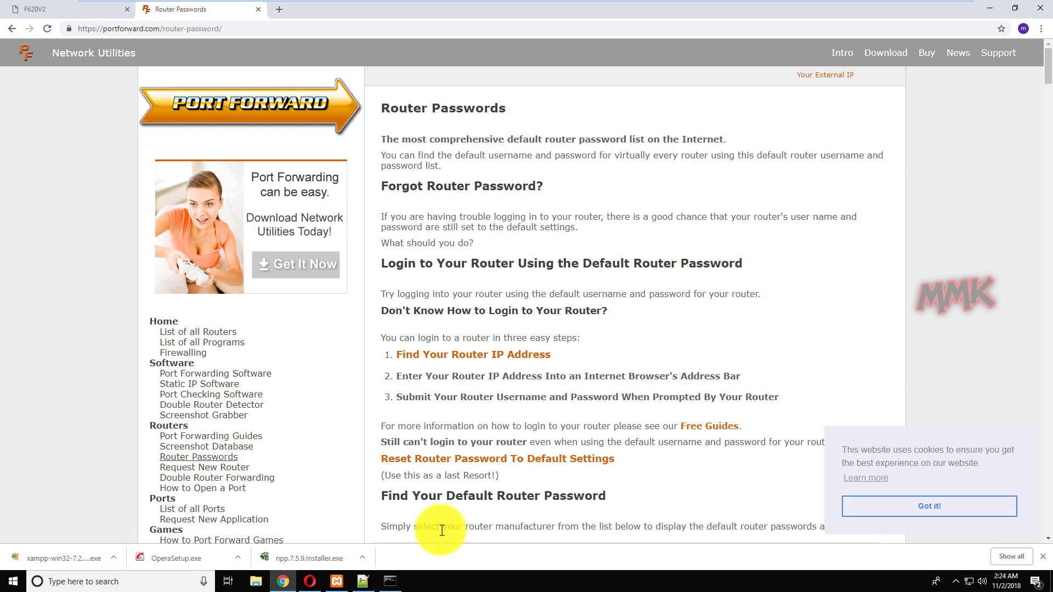
{"action": "left_click", "coordinate": [890, 505]}
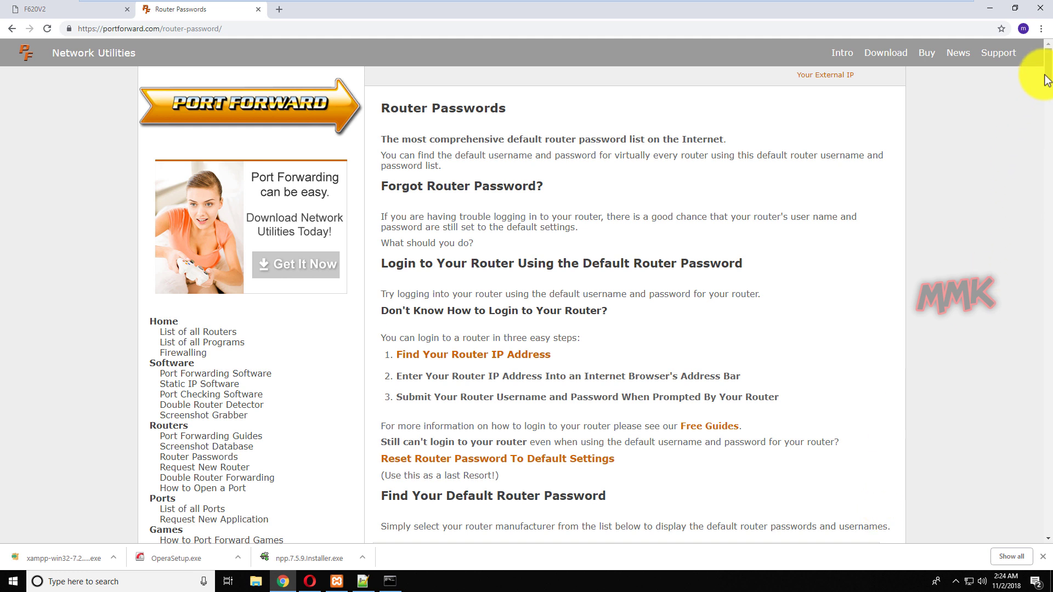
{"action": "left_click_drag", "start_coordinate": [1049, 79], "coordinate": [1048, 536]}
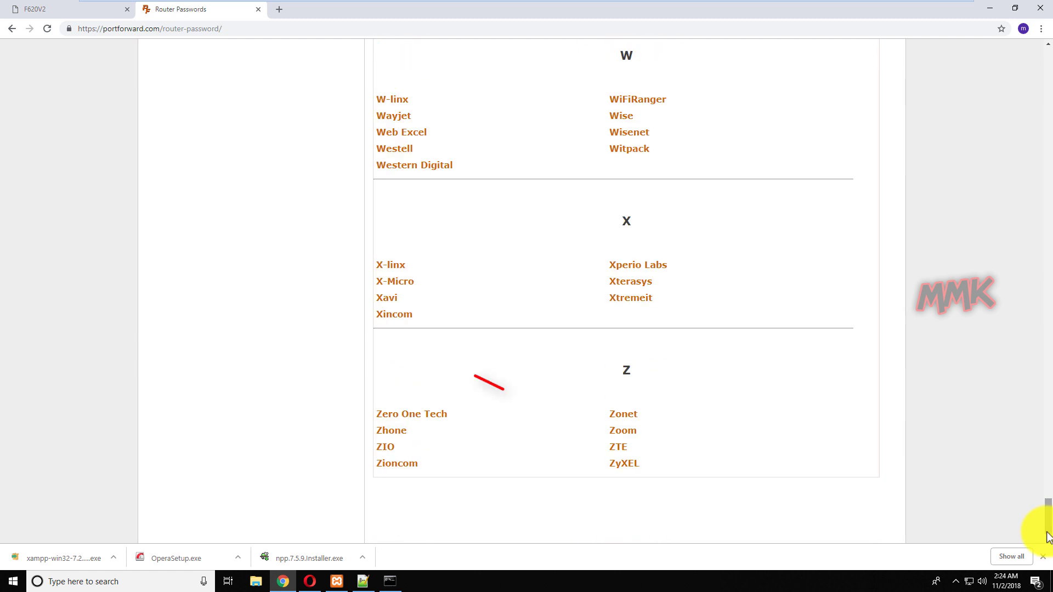
{"action": "left_click", "coordinate": [613, 449]}
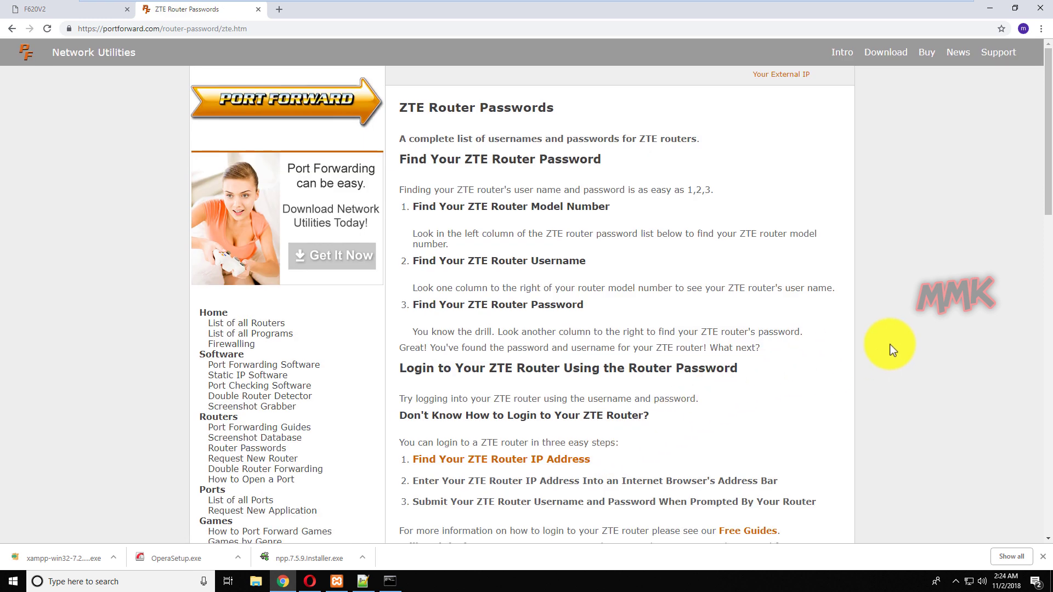
{"action": "scroll", "coordinate": [891, 348], "scroll_direction": "down", "scroll_amount": 12}
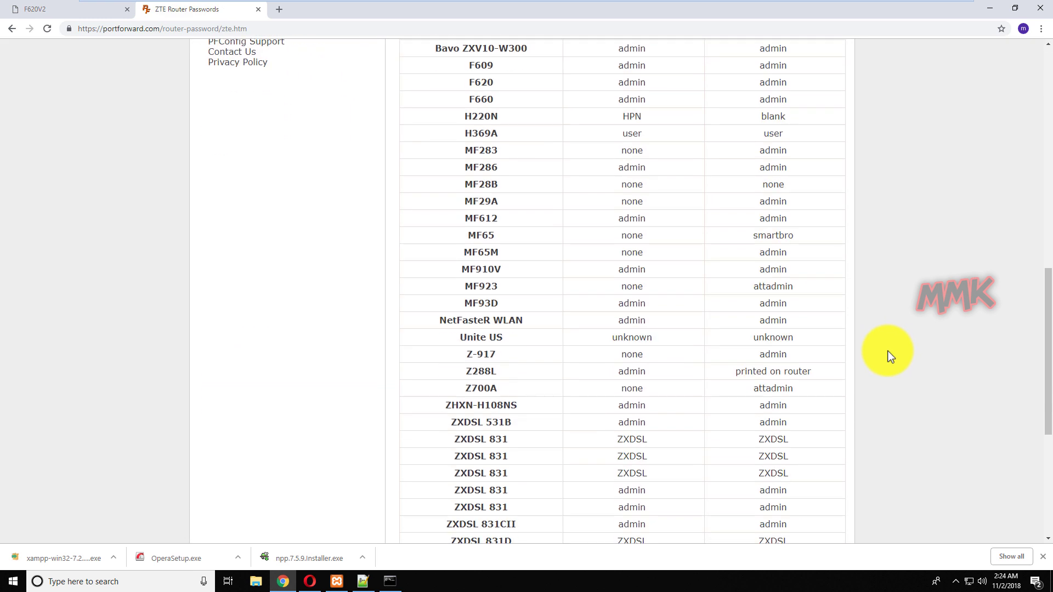
{"action": "scroll", "coordinate": [892, 357], "scroll_direction": "down", "scroll_amount": 5}
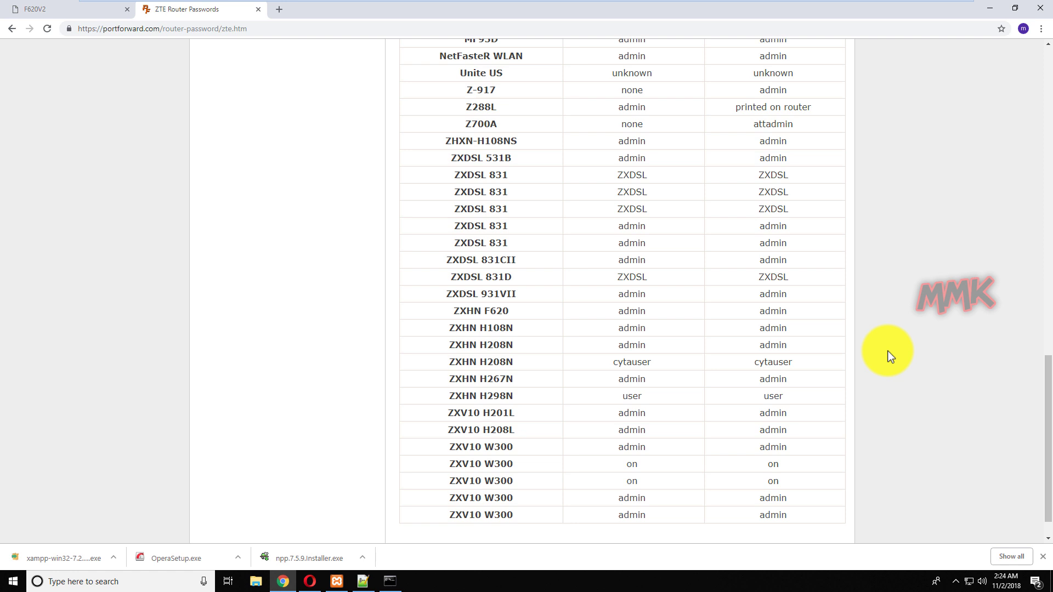
{"action": "scroll", "coordinate": [483, 253], "scroll_direction": "up", "scroll_amount": 1}
{"action": "scroll", "coordinate": [480, 243], "scroll_direction": "up", "scroll_amount": 8}
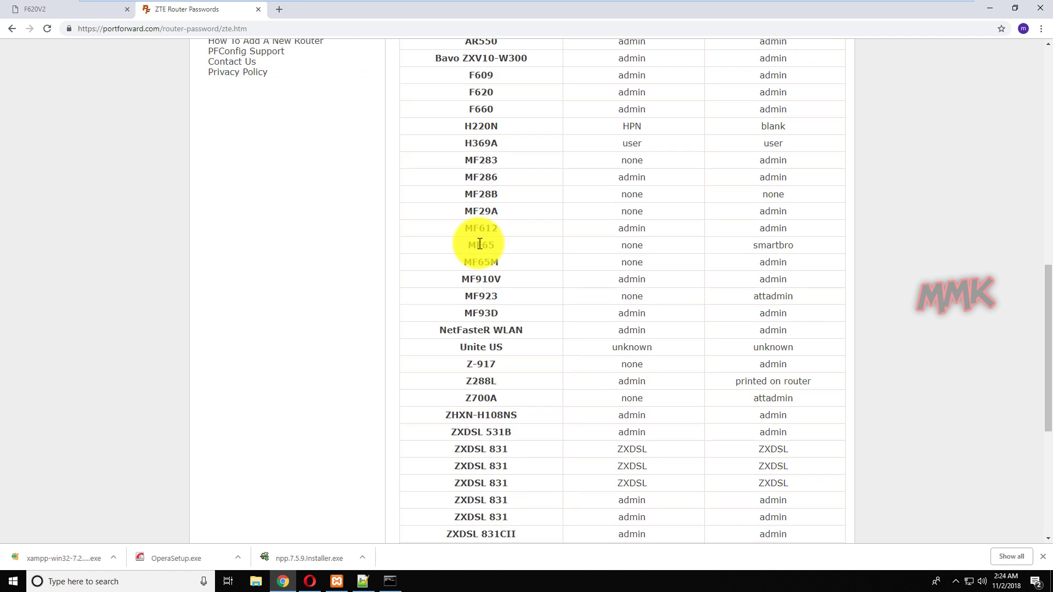
{"action": "scroll", "coordinate": [949, 259], "scroll_direction": "up", "scroll_amount": 8}
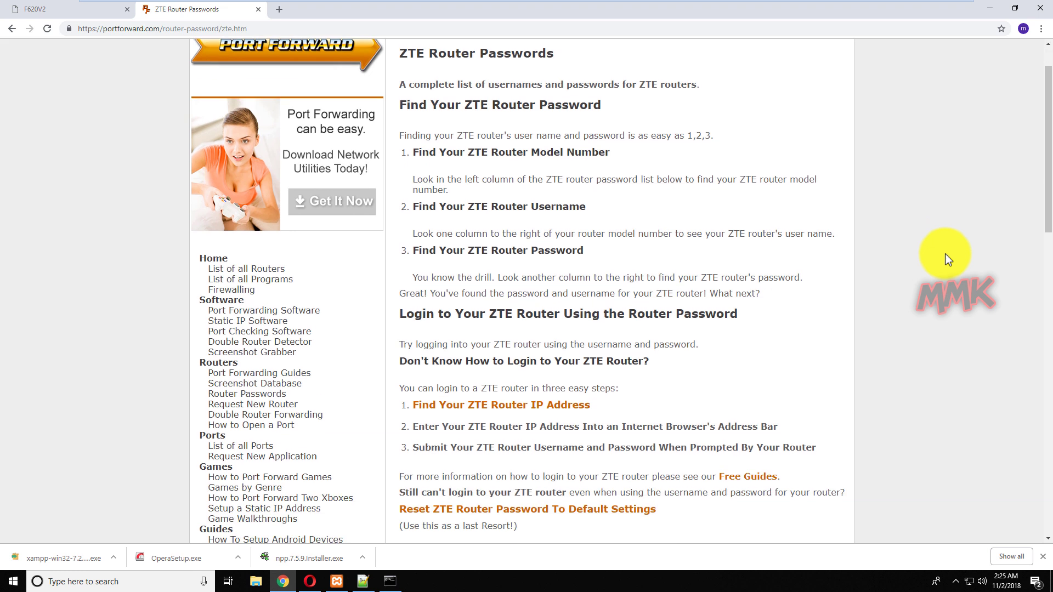
{"action": "scroll", "coordinate": [949, 259], "scroll_direction": "down", "scroll_amount": 4}
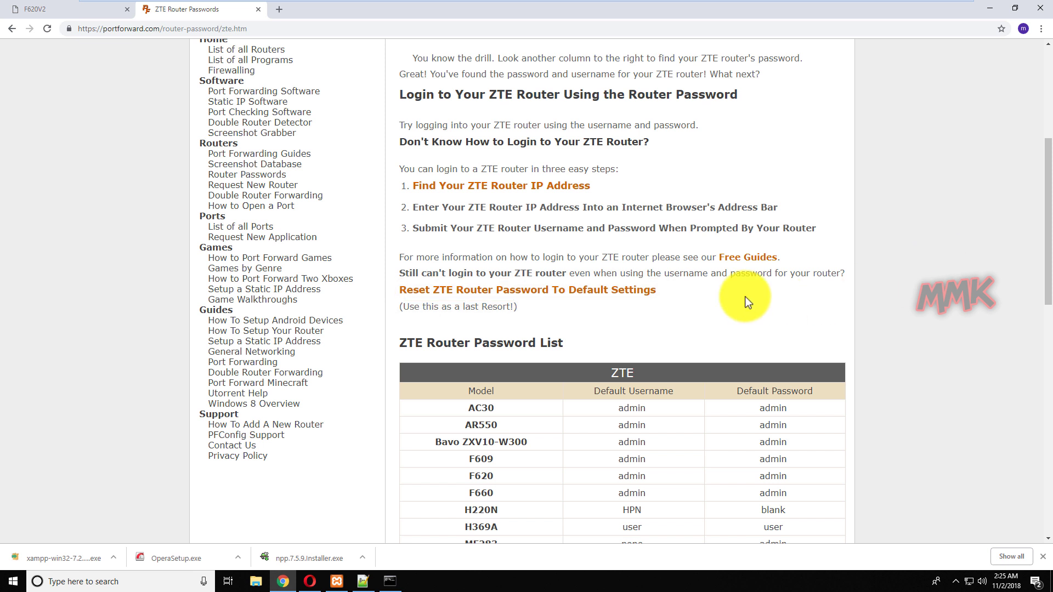
Read portforward.com's guide to resetting a router password.
{"action": "left_click", "coordinate": [550, 291]}
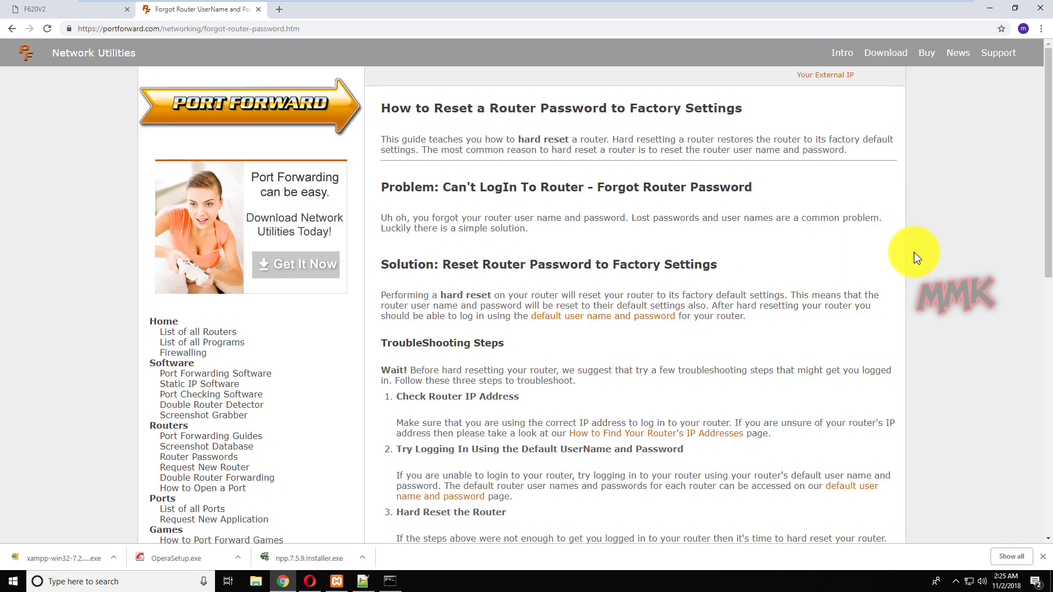
{"action": "scroll", "coordinate": [926, 266], "scroll_direction": "down", "scroll_amount": 6}
{"action": "scroll", "coordinate": [926, 266], "scroll_direction": "down", "scroll_amount": 4}
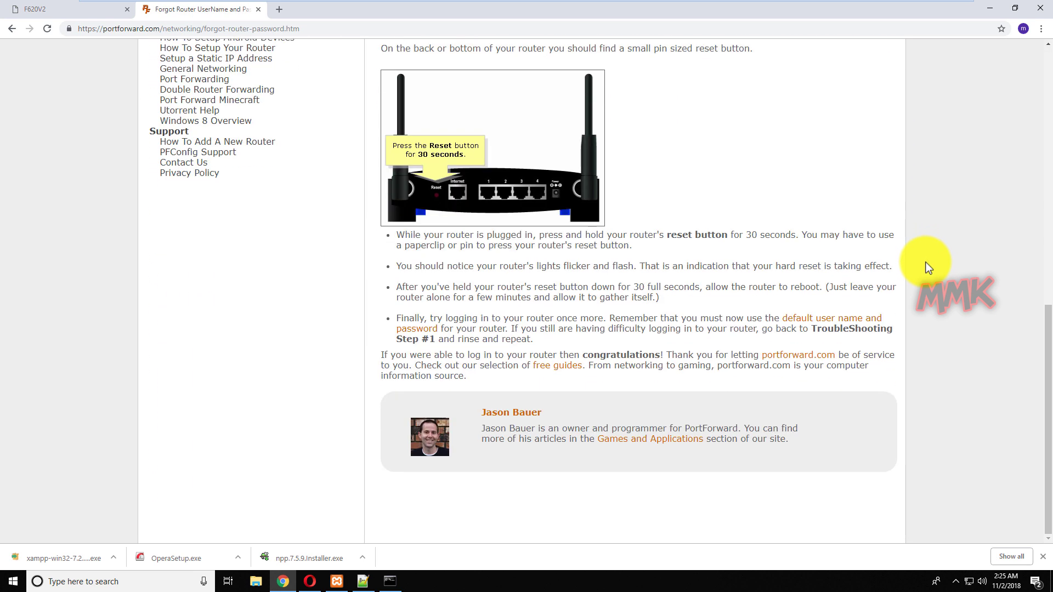
{"action": "scroll", "coordinate": [927, 267], "scroll_direction": "up", "scroll_amount": 5}
{"action": "scroll", "coordinate": [929, 267], "scroll_direction": "up", "scroll_amount": 3}
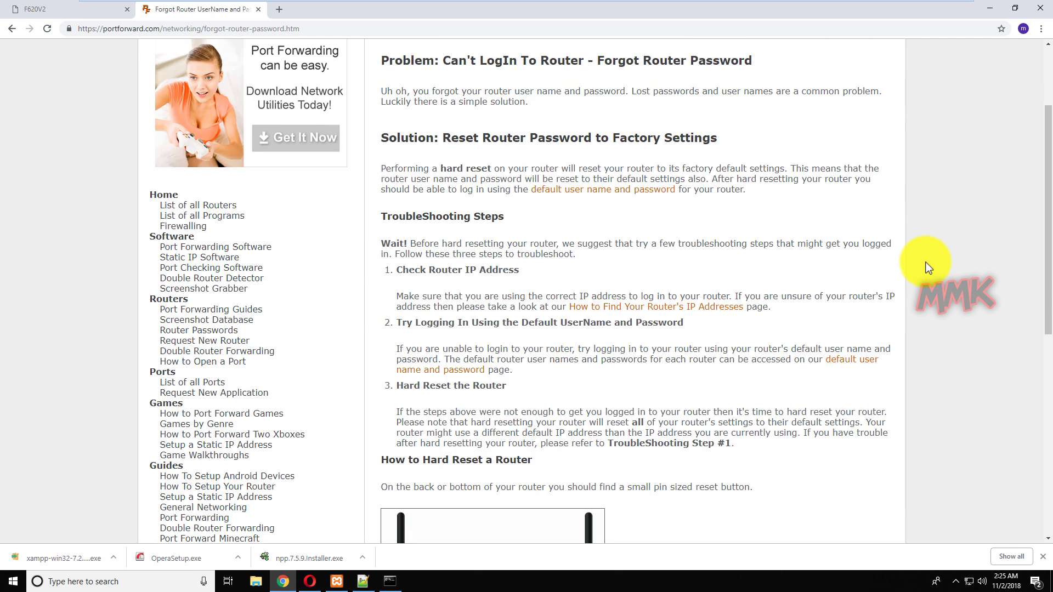
{"action": "scroll", "coordinate": [929, 268], "scroll_direction": "up", "scroll_amount": 2}
{"action": "scroll", "coordinate": [929, 267], "scroll_direction": "up", "scroll_amount": 1}
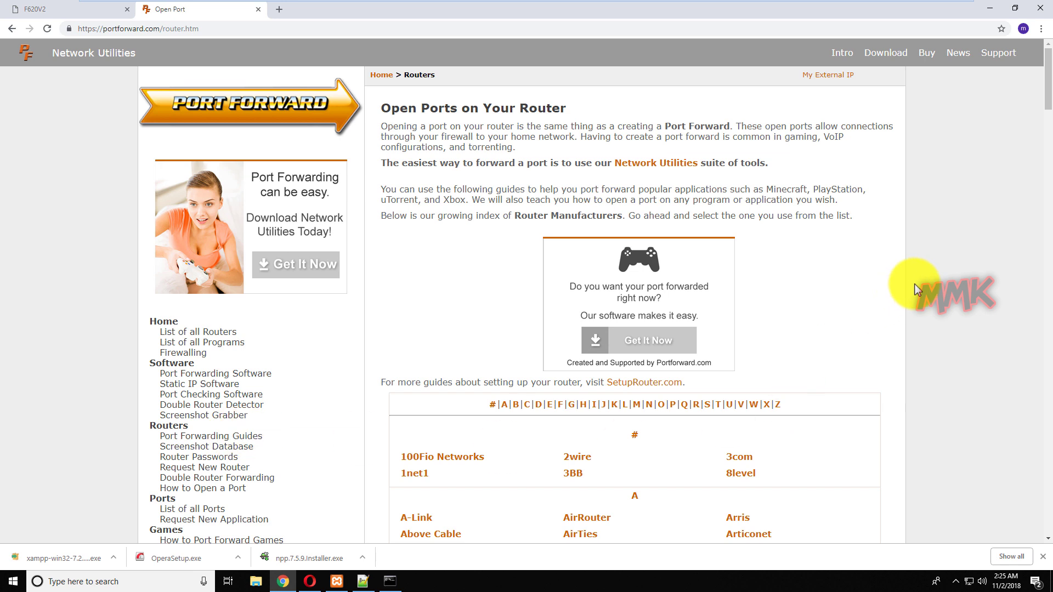
Open the ZTE router guides from the Z manufacturers and dismiss the Network Utilities ad.
{"action": "scroll", "coordinate": [923, 275], "scroll_direction": "down", "scroll_amount": 12}
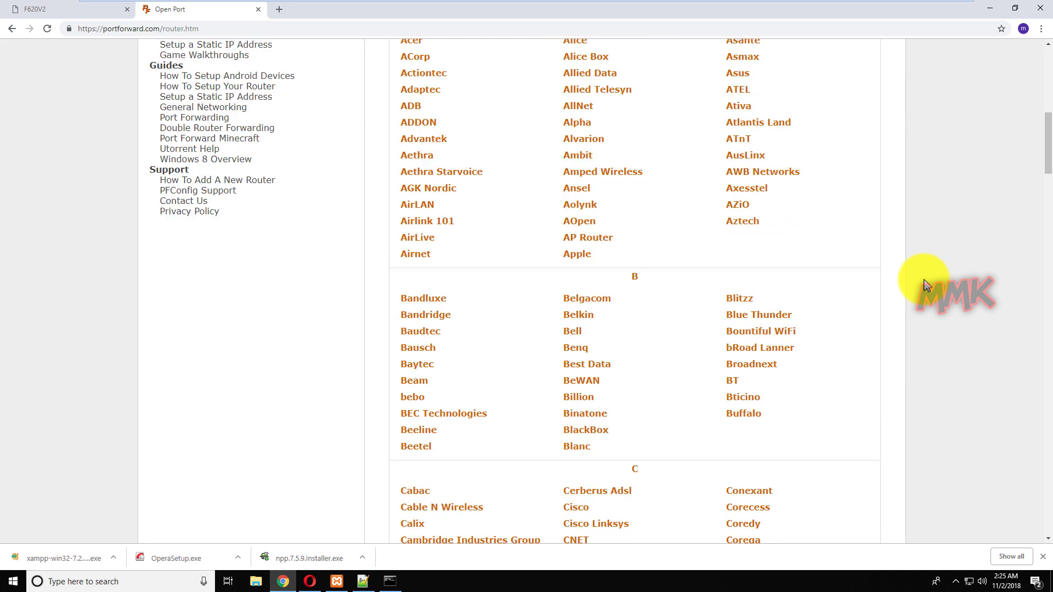
{"action": "scroll", "coordinate": [924, 289], "scroll_direction": "down", "scroll_amount": 20}
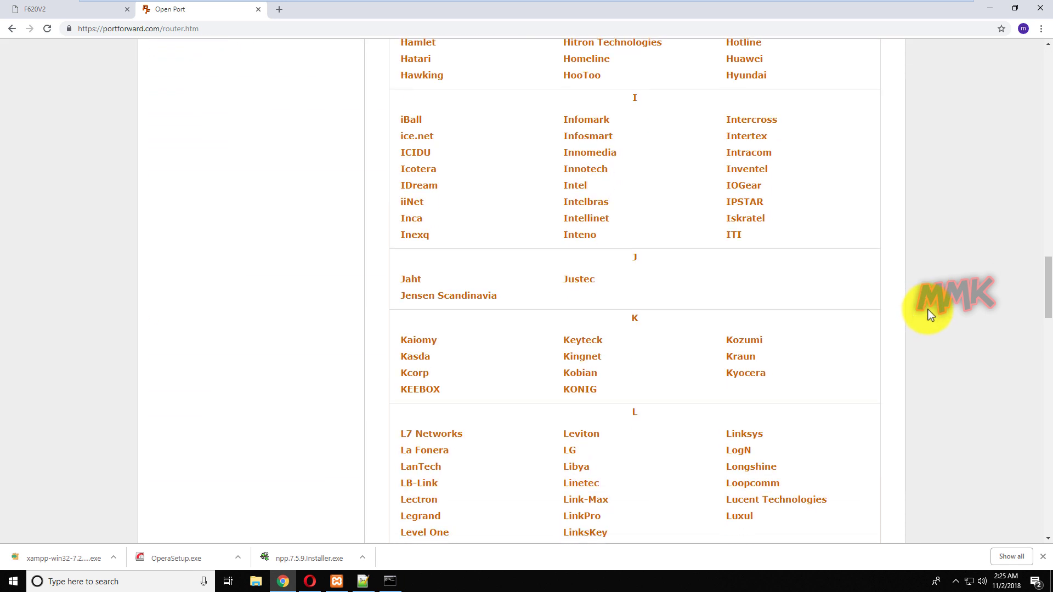
{"action": "scroll", "coordinate": [928, 318], "scroll_direction": "down", "scroll_amount": 20}
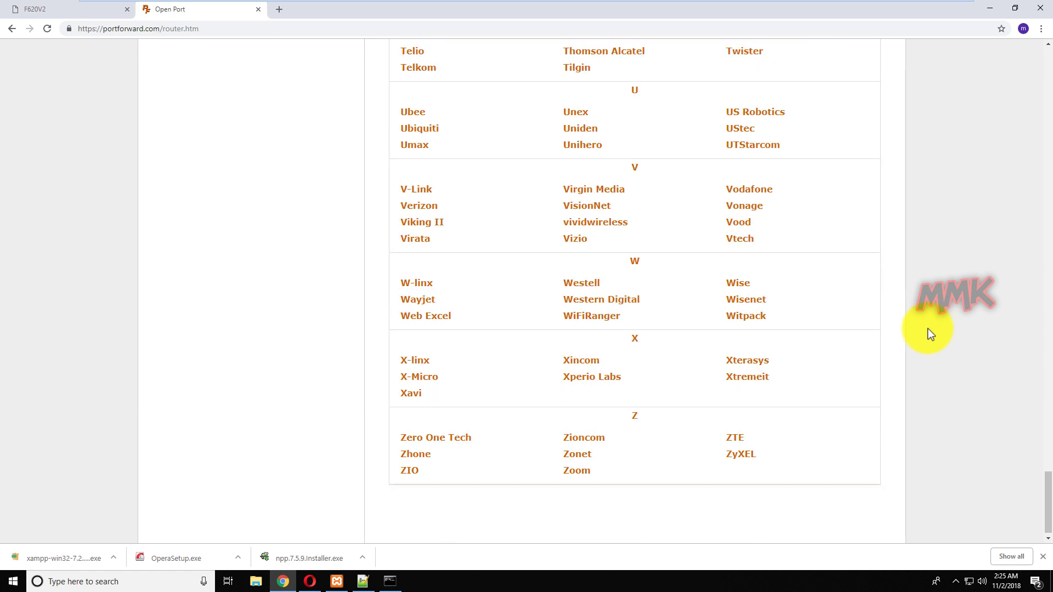
{"action": "left_click", "coordinate": [733, 433]}
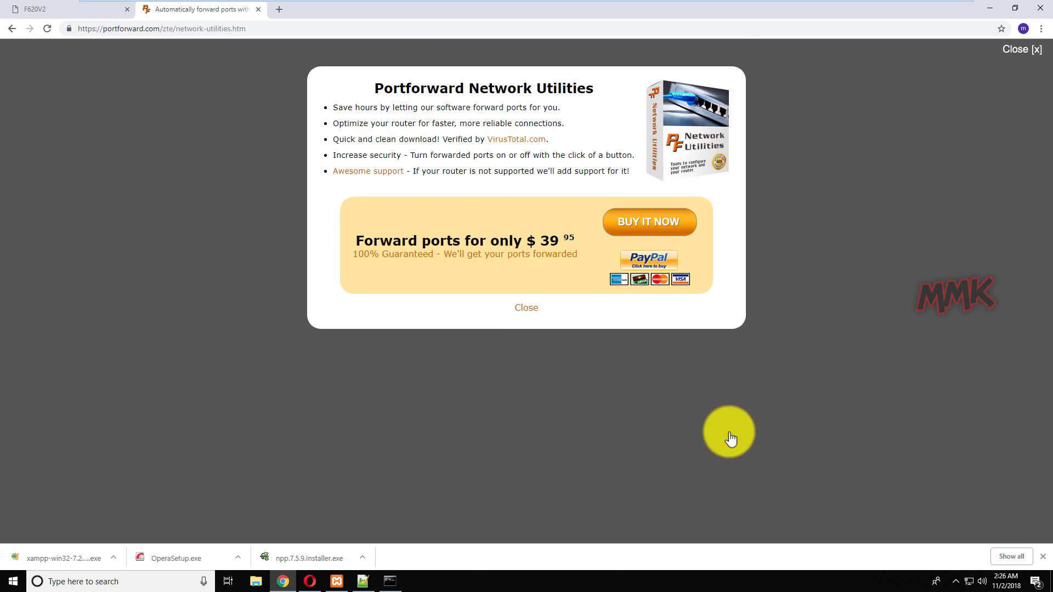
{"action": "left_click", "coordinate": [1019, 49]}
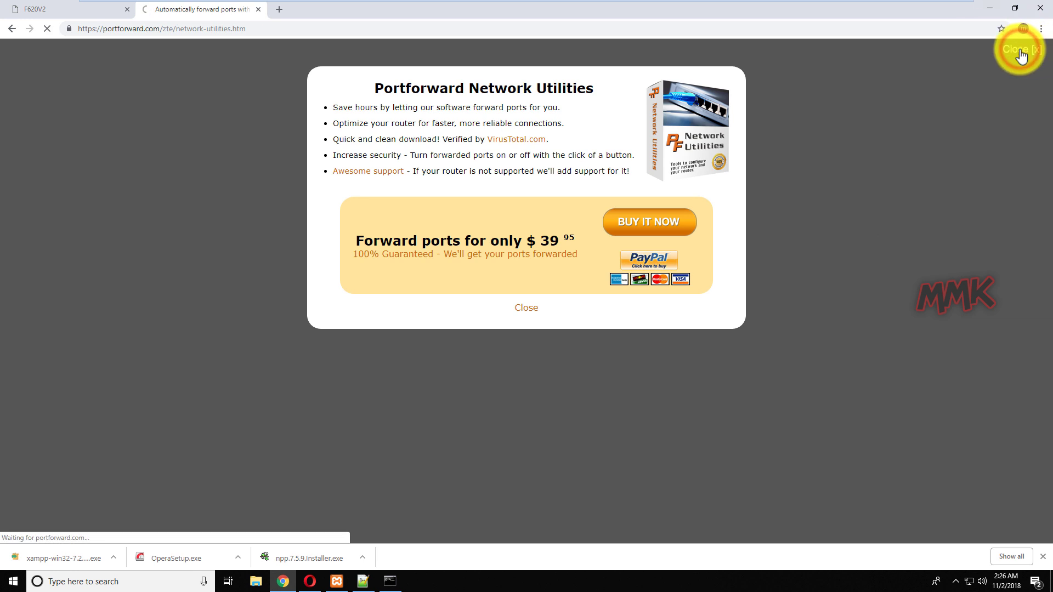
Read the ZXHN F620 port forwarding guide, noting default login admin/admin.
{"action": "scroll", "coordinate": [957, 192], "scroll_direction": "down", "scroll_amount": 6}
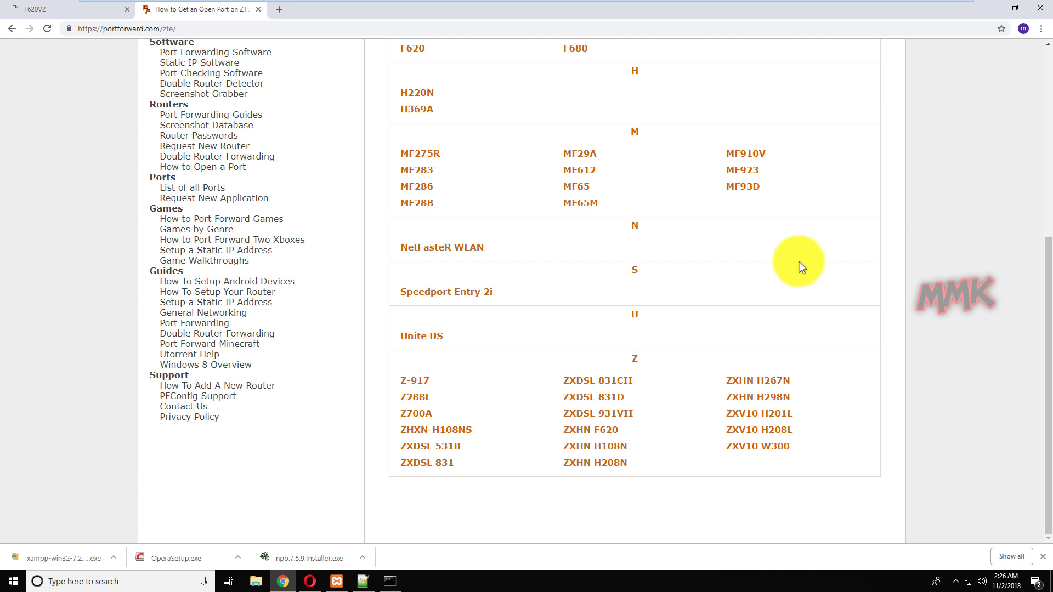
{"action": "left_click", "coordinate": [607, 431]}
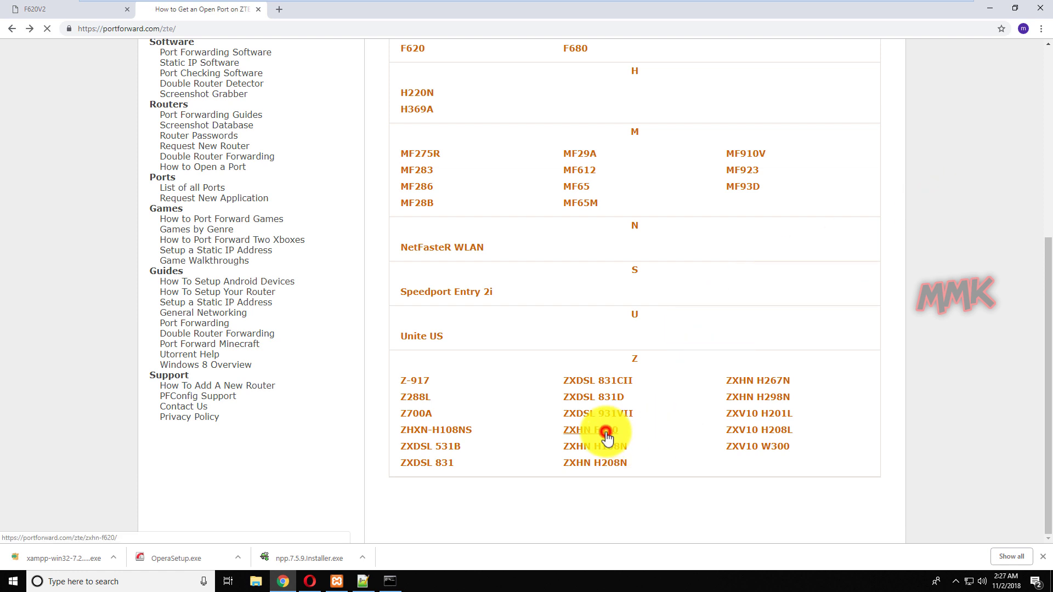
{"action": "scroll", "coordinate": [607, 438], "scroll_direction": "down", "scroll_amount": 15}
{"action": "scroll", "coordinate": [608, 439], "scroll_direction": "down", "scroll_amount": 1}
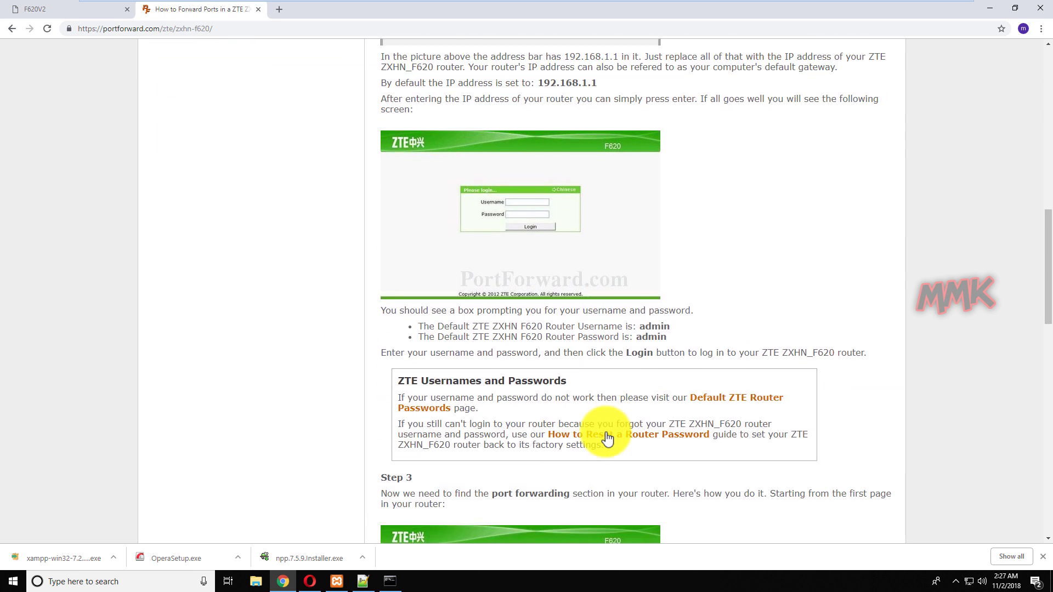
{"action": "scroll", "coordinate": [608, 439], "scroll_direction": "down", "scroll_amount": 12}
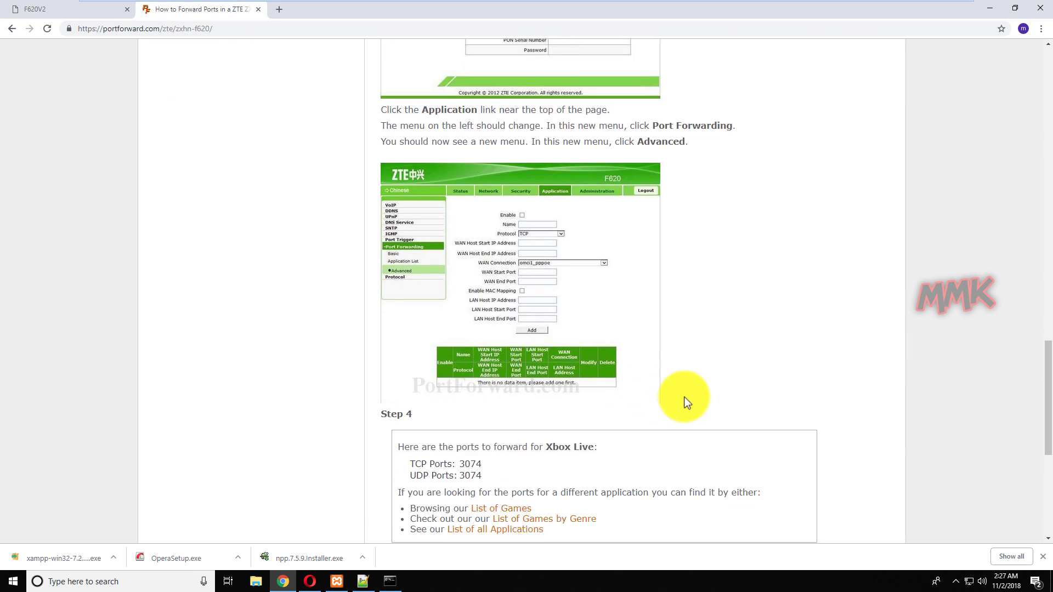
{"action": "scroll", "coordinate": [686, 397], "scroll_direction": "up", "scroll_amount": 17}
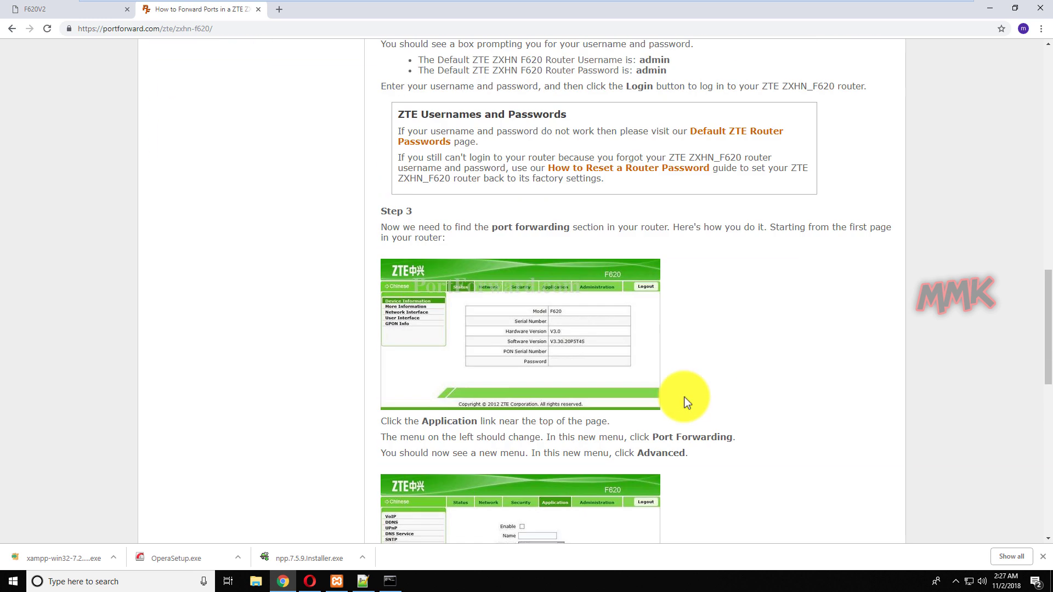
{"action": "scroll", "coordinate": [685, 399], "scroll_direction": "up", "scroll_amount": 15}
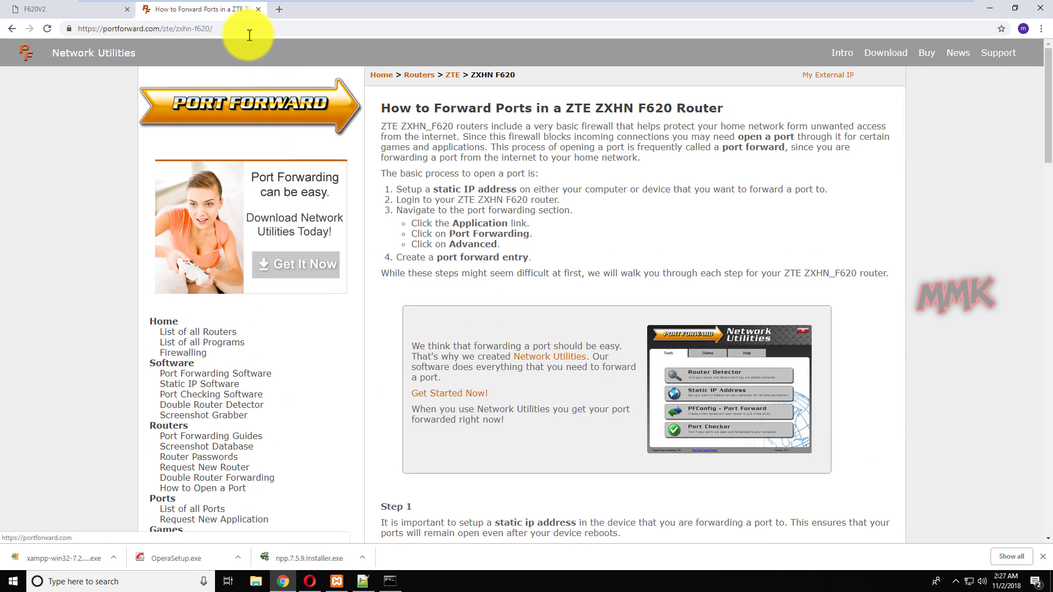
Sign in to the ZTE F620V2 router admin, save the login in Chrome, and open Application settings.
{"action": "left_click", "coordinate": [259, 10]}
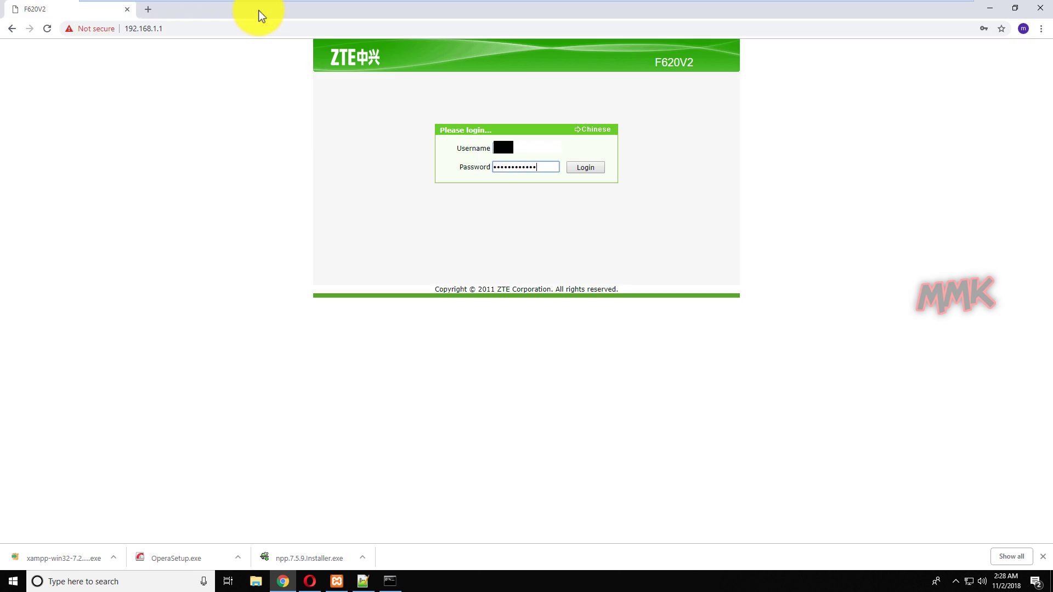
{"action": "type", "text": "••"}
{"action": "key", "text": "Return"}
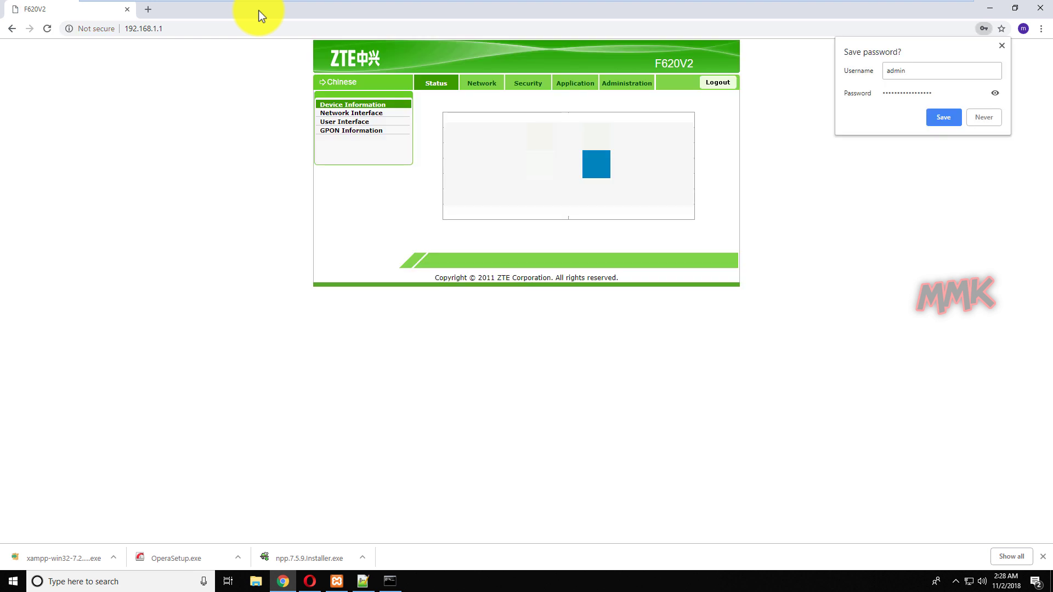
{"action": "left_click", "coordinate": [944, 116]}
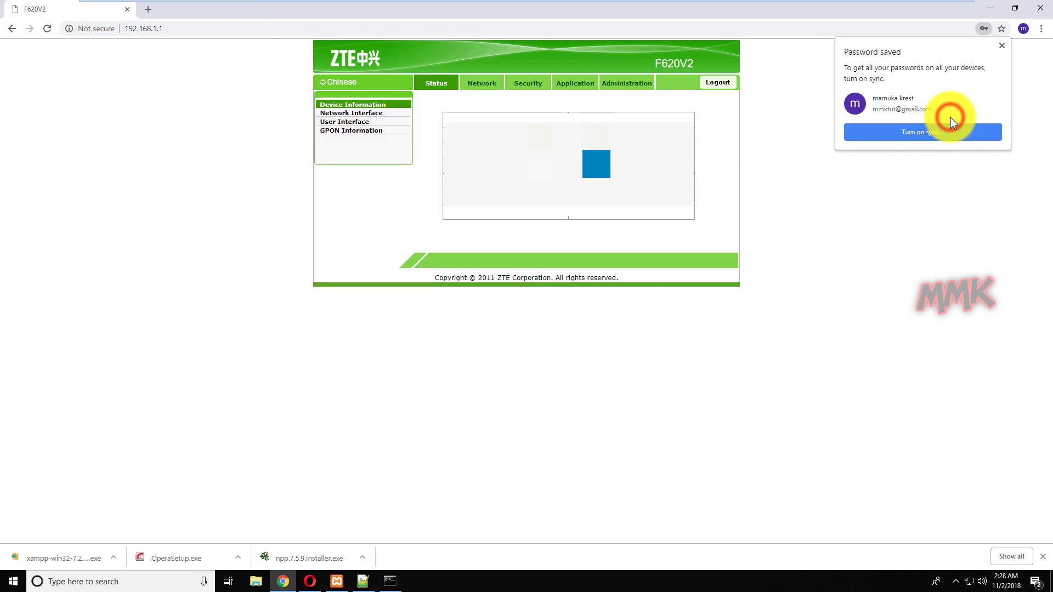
{"action": "left_click", "coordinate": [1004, 48]}
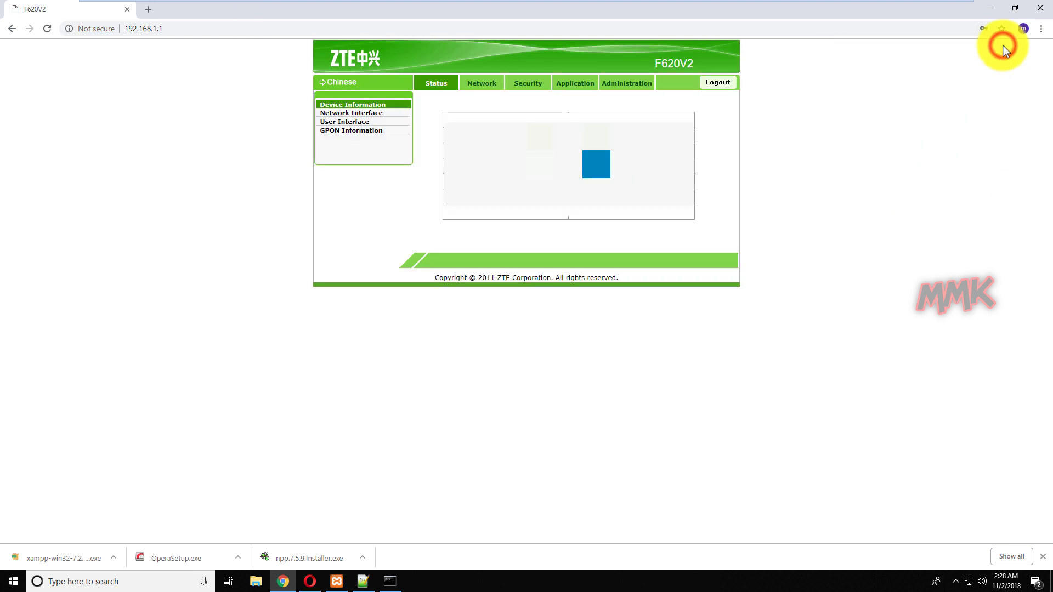
{"action": "left_click", "coordinate": [580, 87]}
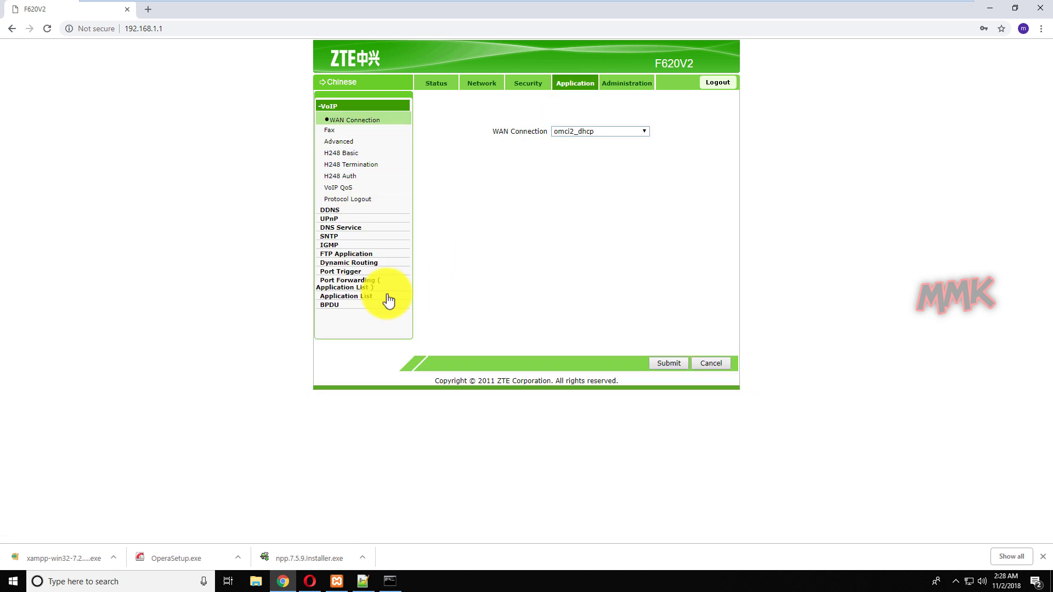
Add an Application List entry for port 80 using TCP AND UDP.
{"action": "left_click", "coordinate": [365, 297]}
{"action": "left_click", "coordinate": [460, 117]}
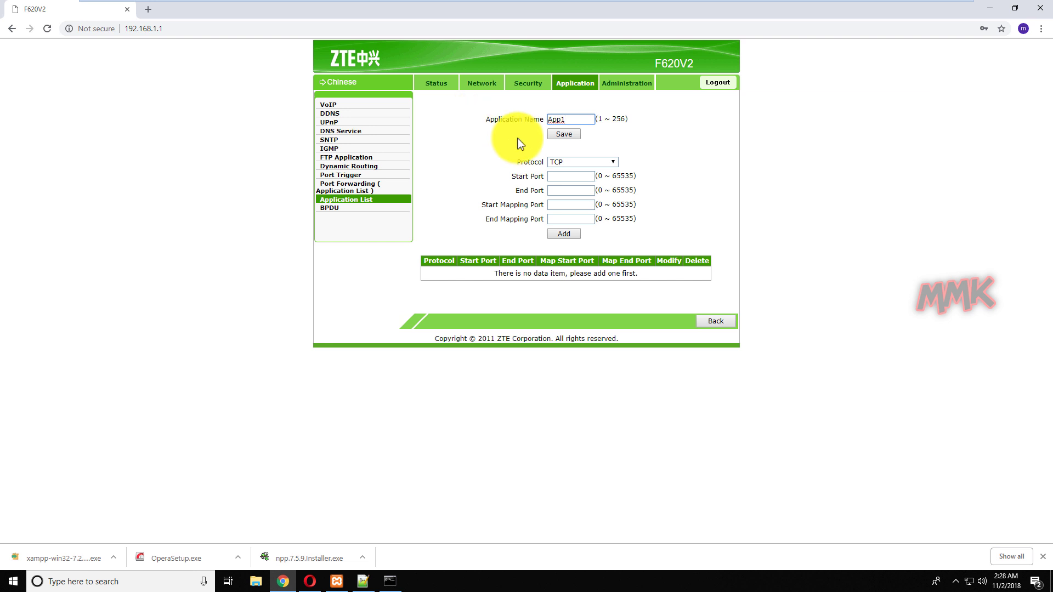
{"action": "double_click", "coordinate": [571, 119]}
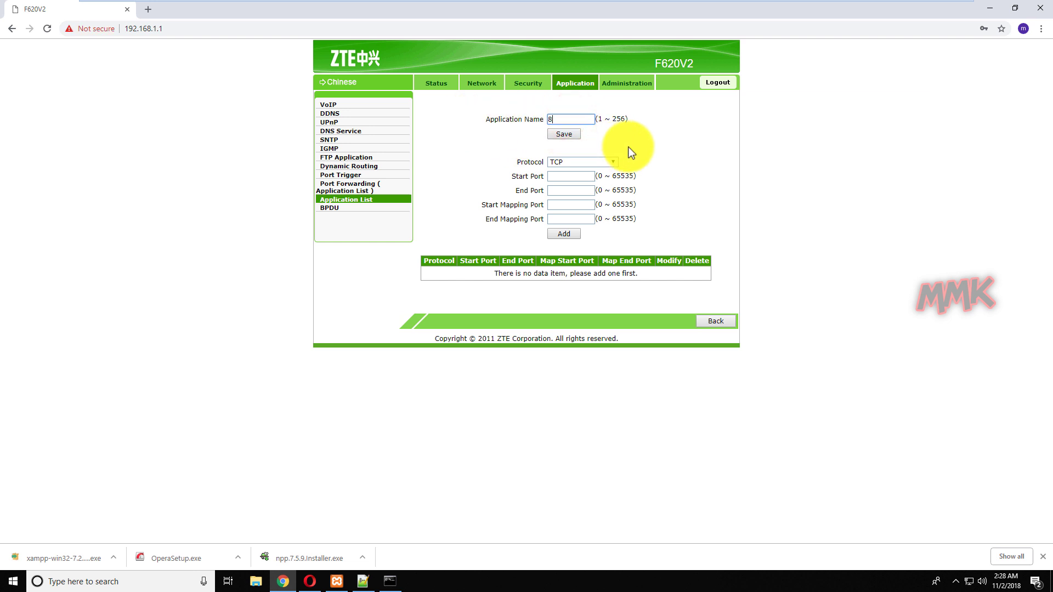
{"action": "left_click", "coordinate": [614, 162]}
{"action": "left_click", "coordinate": [601, 190]}
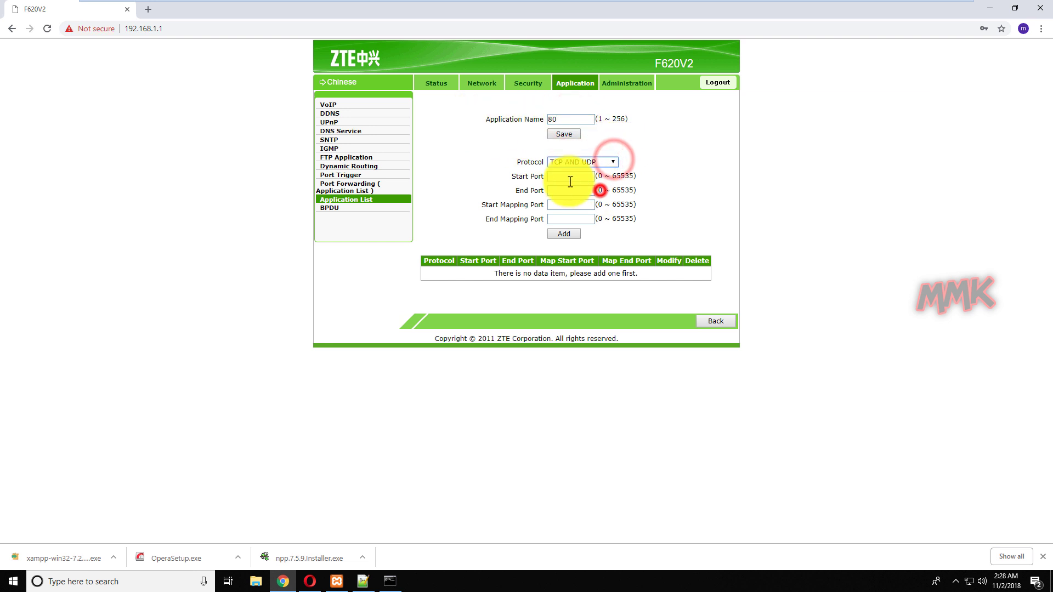
{"action": "left_click", "coordinate": [567, 181]}
{"action": "type", "text": "80"}
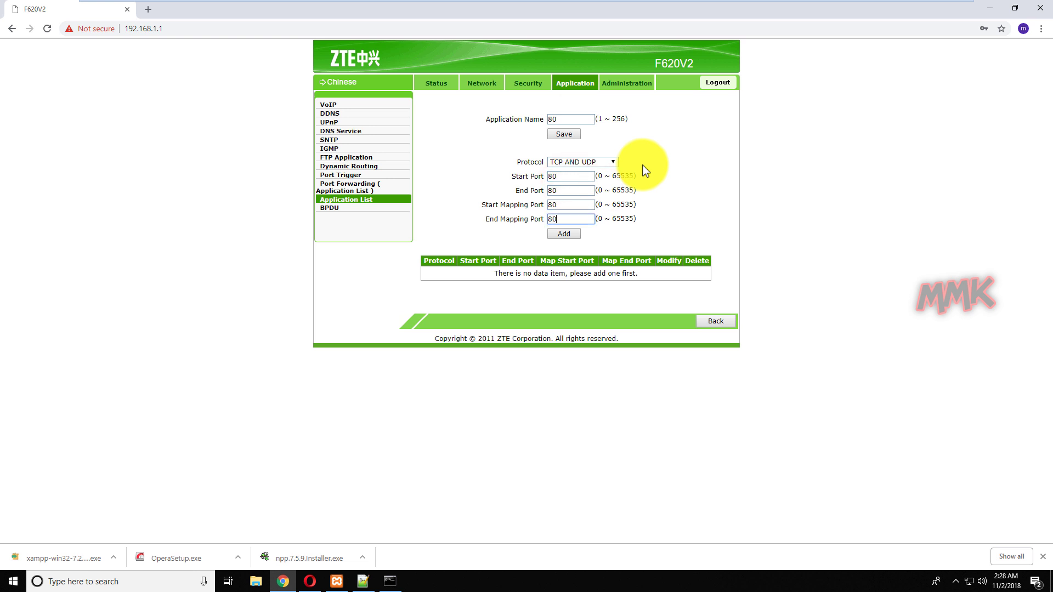
{"action": "left_click", "coordinate": [562, 234]}
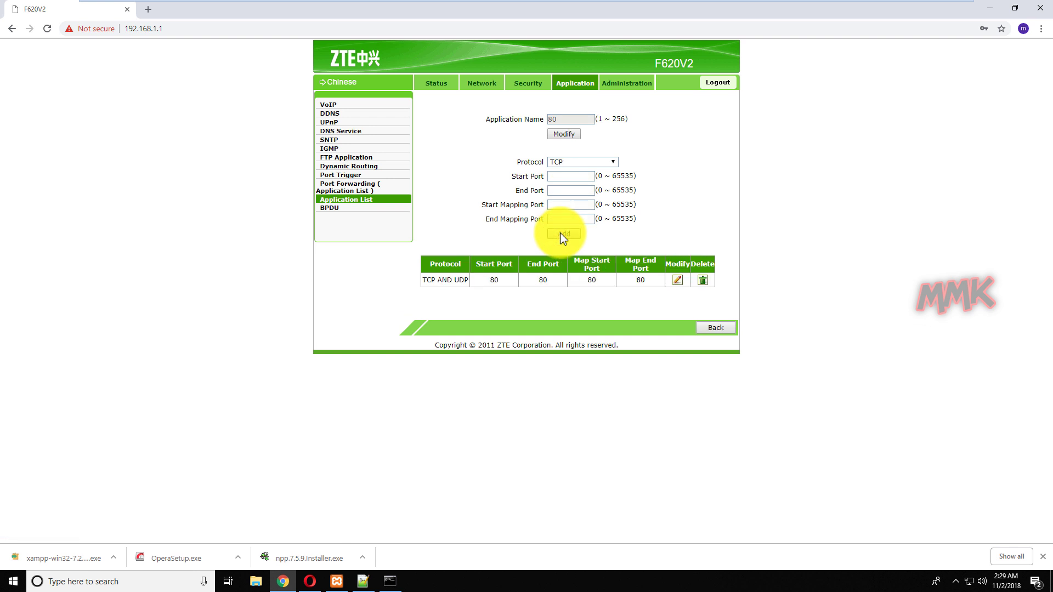
{"action": "left_click", "coordinate": [353, 199]}
Add application 443 mapping TCP AND UDP port 443.
{"action": "left_click", "coordinate": [572, 83]}
{"action": "left_click", "coordinate": [351, 297]}
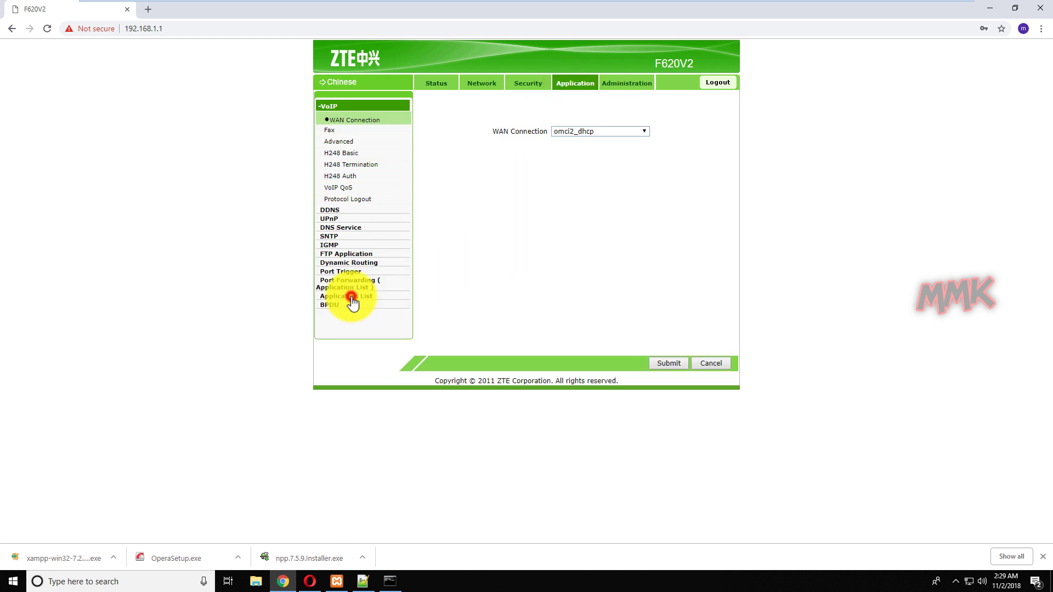
{"action": "left_click", "coordinate": [471, 117]}
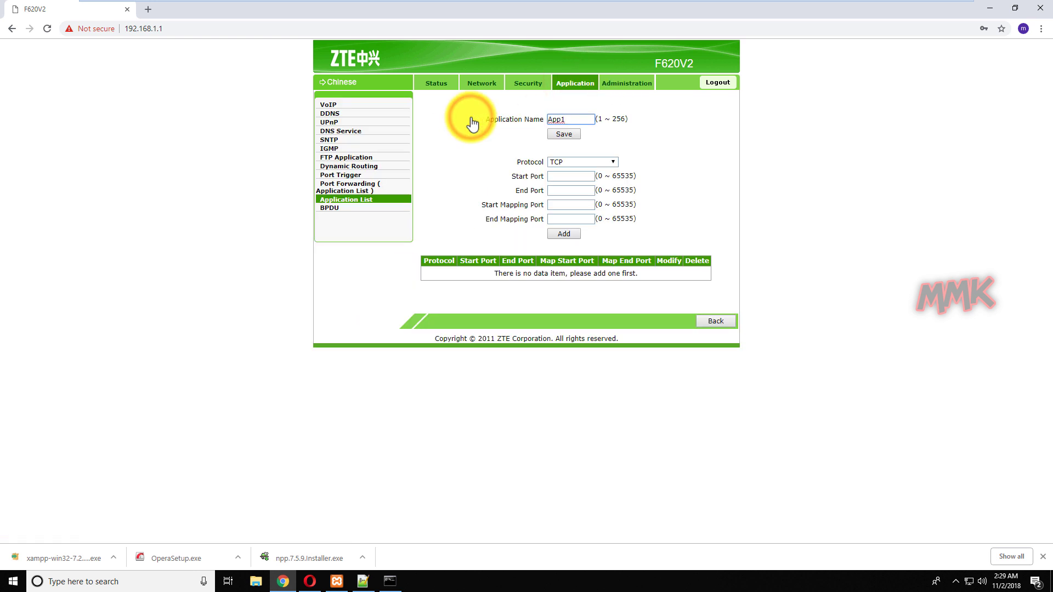
{"action": "double_click", "coordinate": [569, 118]}
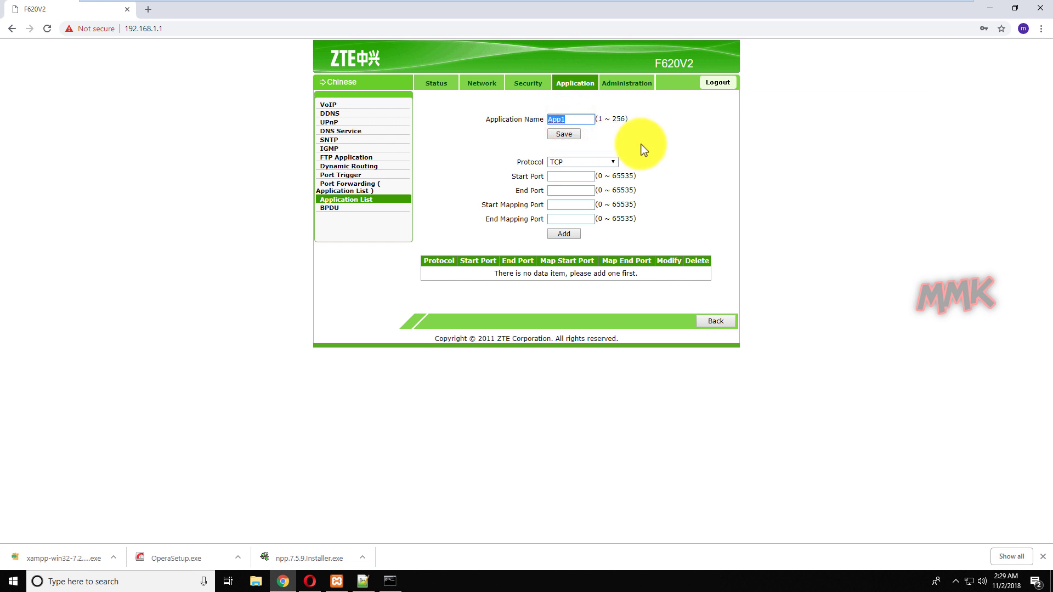
{"action": "left_click", "coordinate": [614, 160]}
{"action": "left_click", "coordinate": [603, 188]}
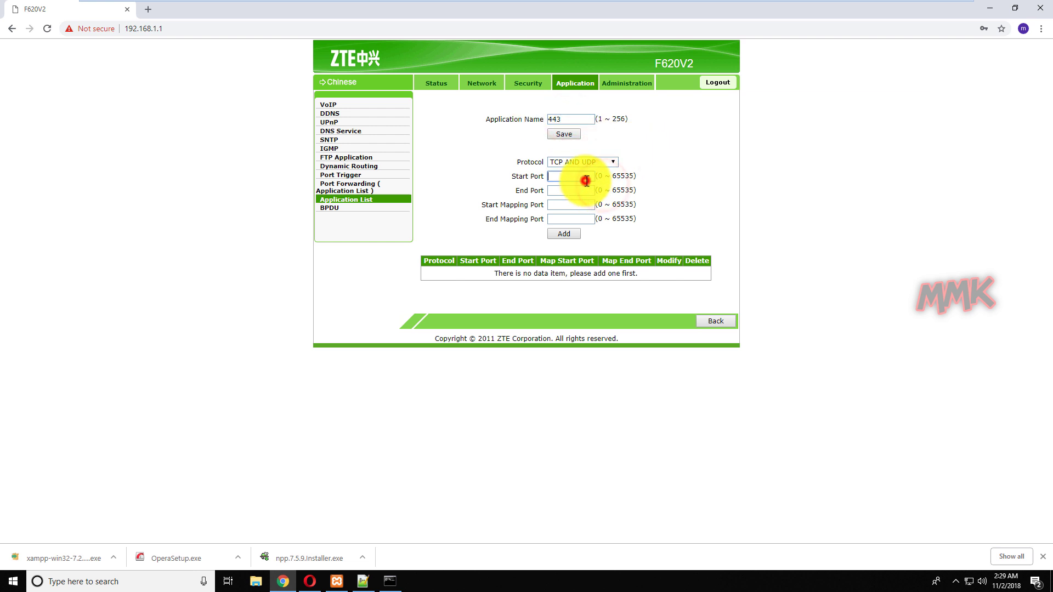
{"action": "left_click", "coordinate": [580, 177]}
{"action": "type", "text": "443"}
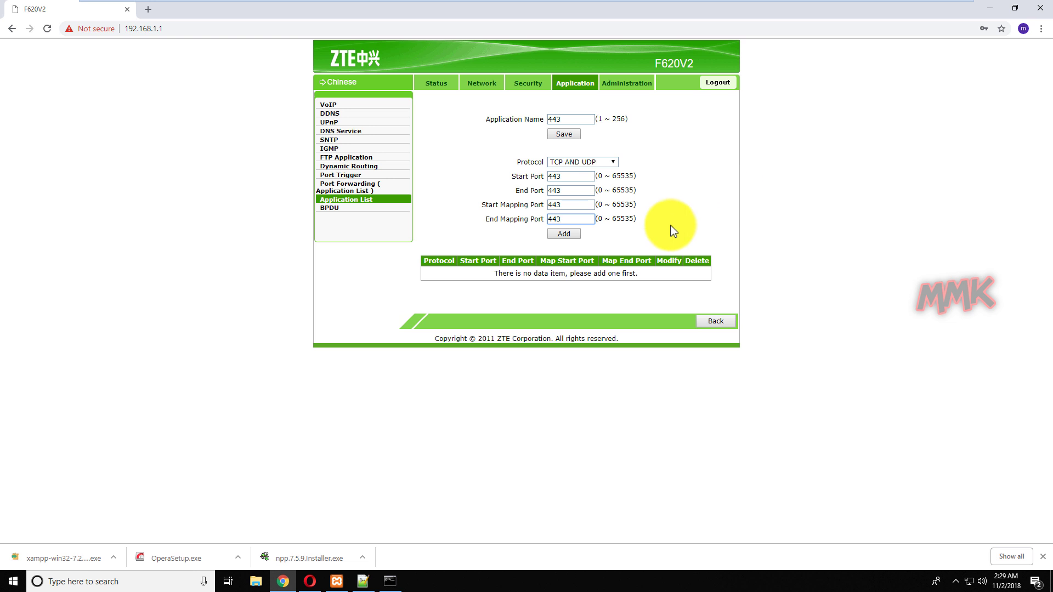
{"action": "left_click", "coordinate": [571, 235]}
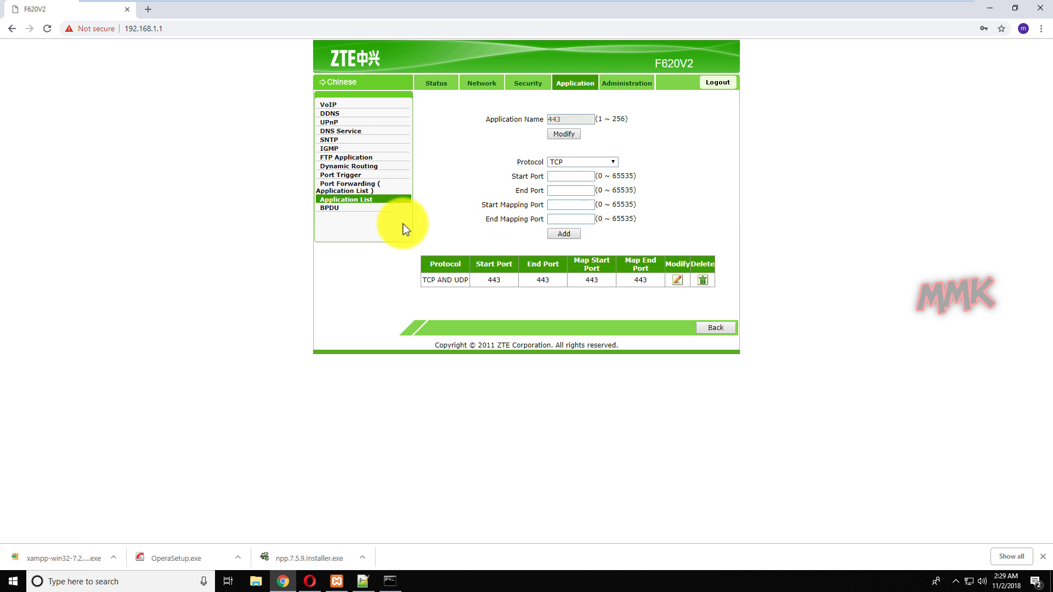
{"action": "left_click", "coordinate": [353, 192]}
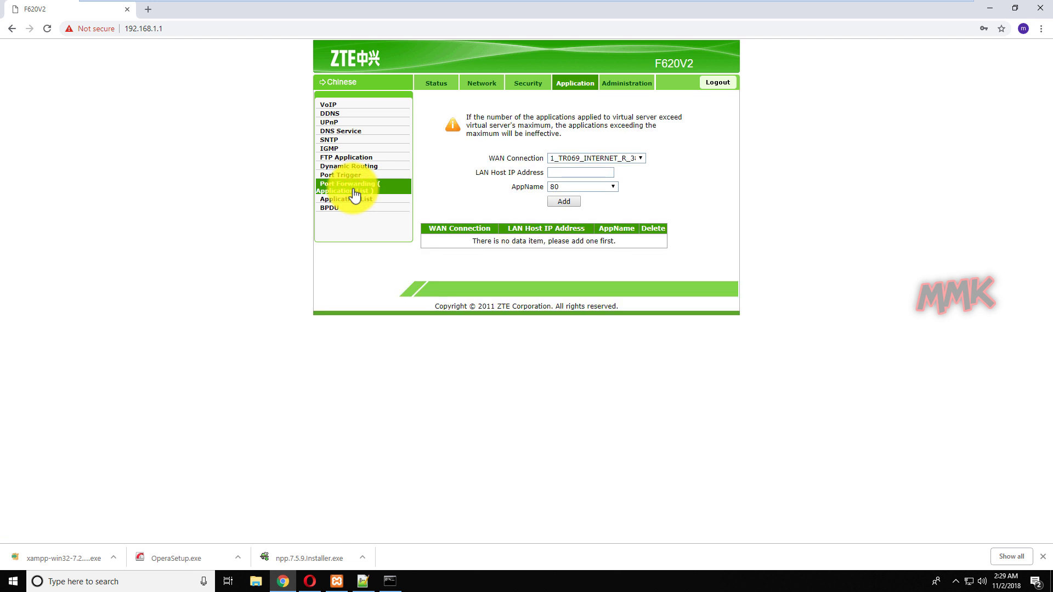
Forward applications 80 and 443 to LAN host 192.168.1.179.
{"action": "left_click", "coordinate": [576, 172]}
{"action": "type", "text": "192.168.1.179"}
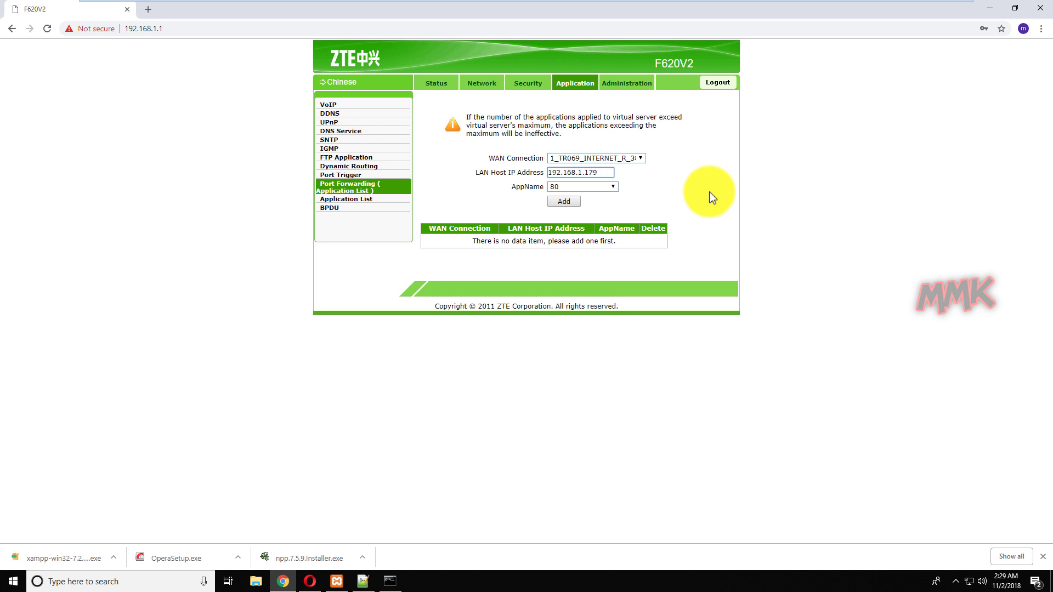
{"action": "left_click", "coordinate": [572, 202]}
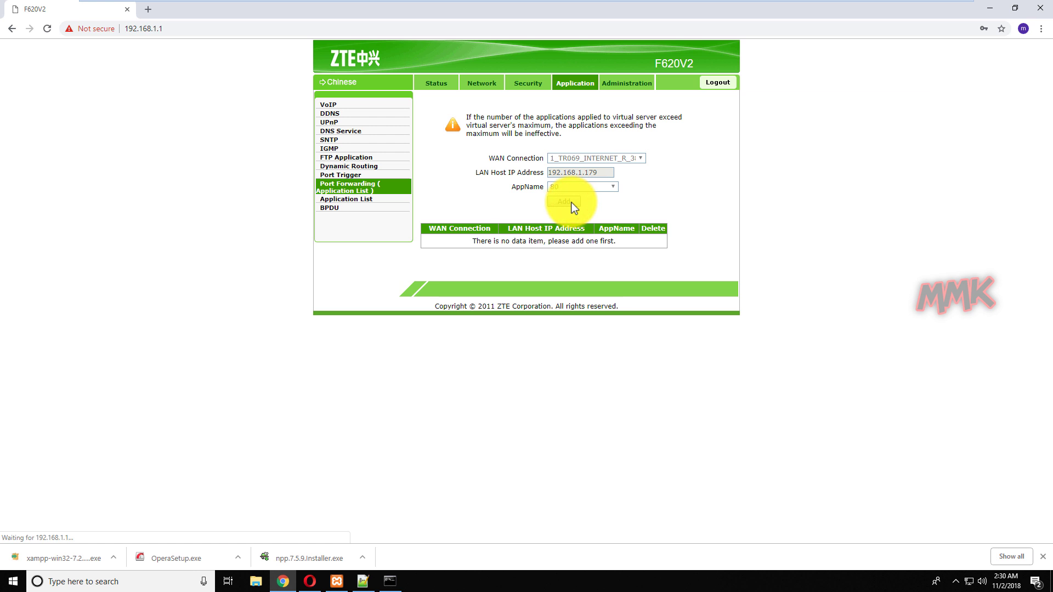
{"action": "left_click_drag", "start_coordinate": [528, 240], "coordinate": [577, 249]}
{"action": "right_click", "coordinate": [579, 173]}
{"action": "left_click", "coordinate": [608, 255]}
{"action": "left_click", "coordinate": [606, 187]}
{"action": "left_click", "coordinate": [599, 205]}
{"action": "left_click", "coordinate": [568, 204]}
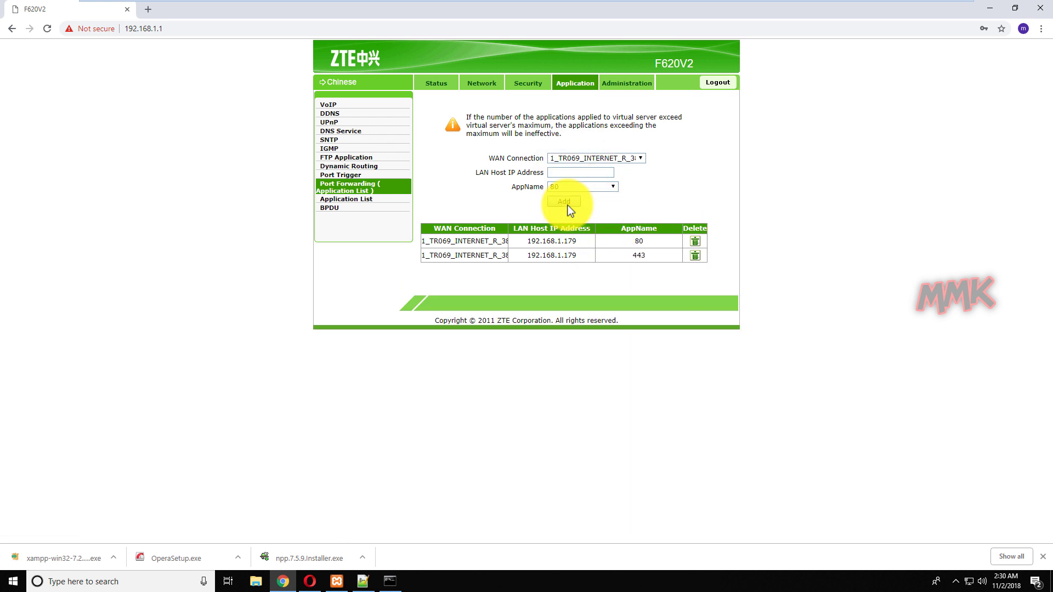
Verify both rules under Security > Port Forwarding, then start a new Chrome tab.
{"action": "left_click", "coordinate": [525, 85]}
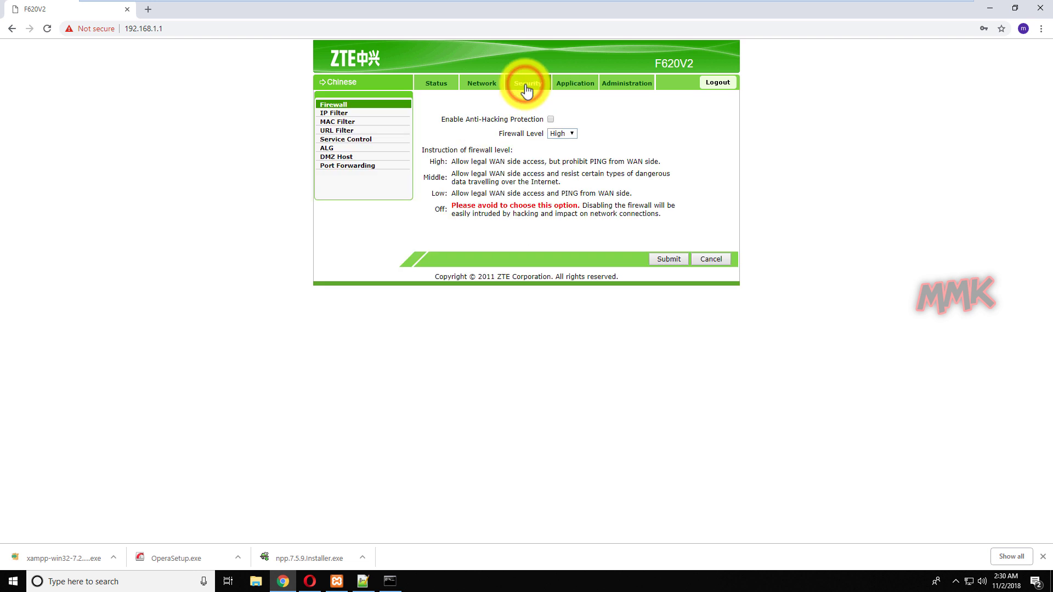
{"action": "left_click", "coordinate": [361, 168]}
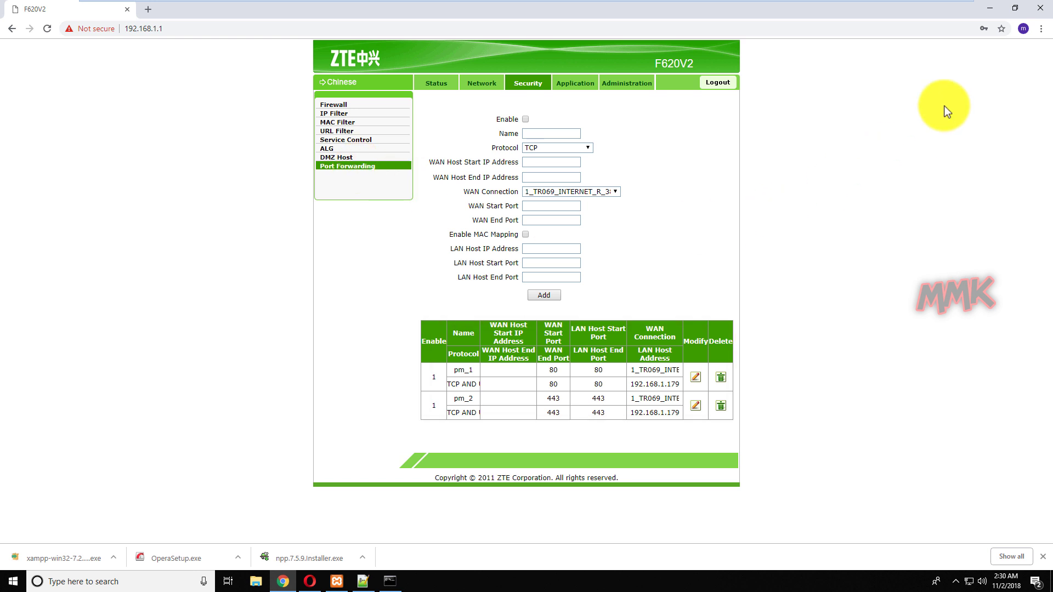
{"action": "left_click", "coordinate": [989, 8]}
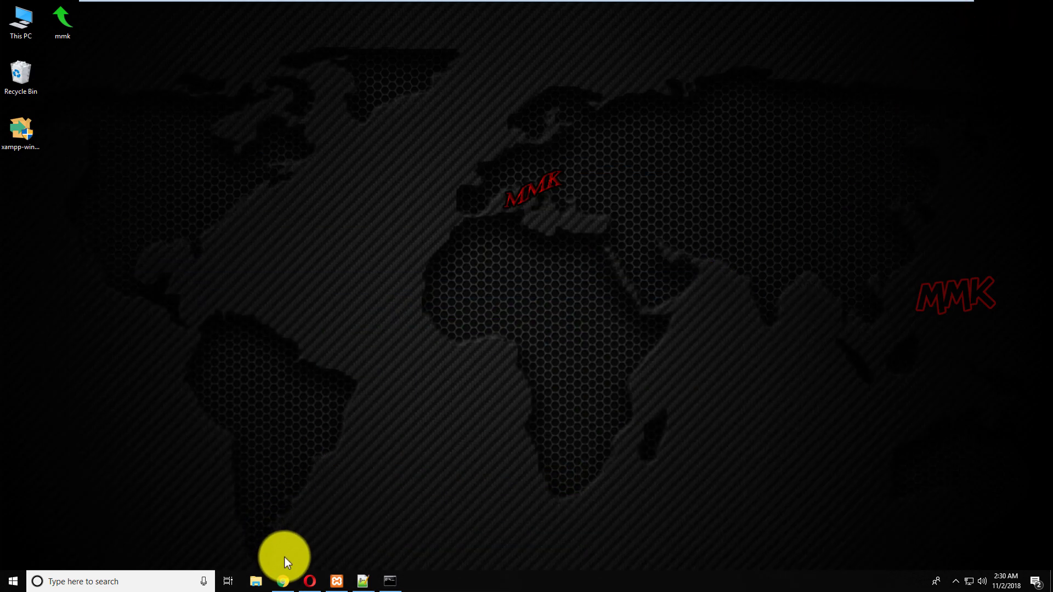
{"action": "left_click", "coordinate": [283, 580]}
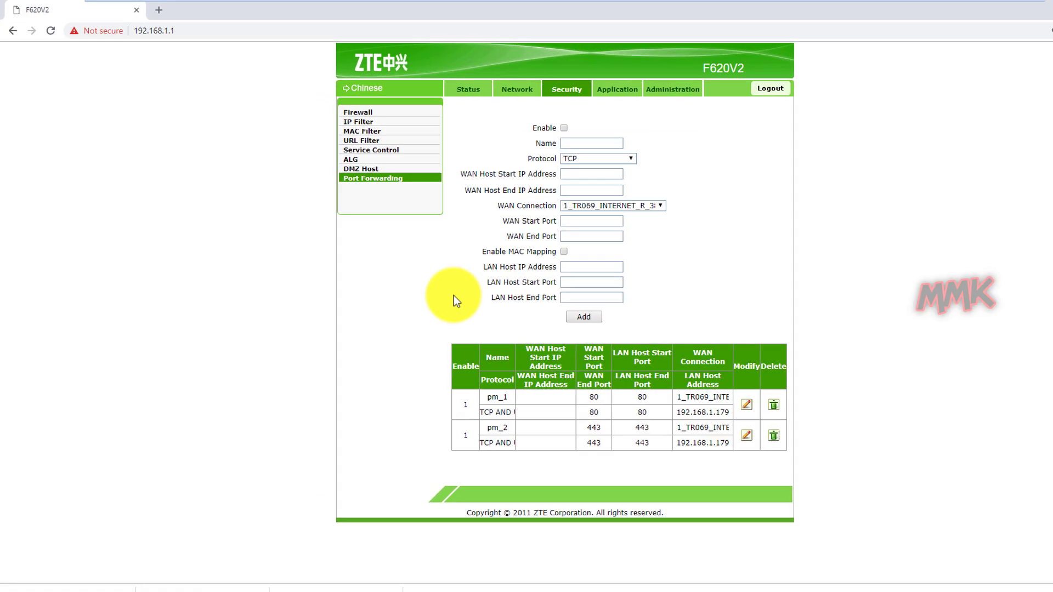
{"action": "left_click", "coordinate": [157, 11]}
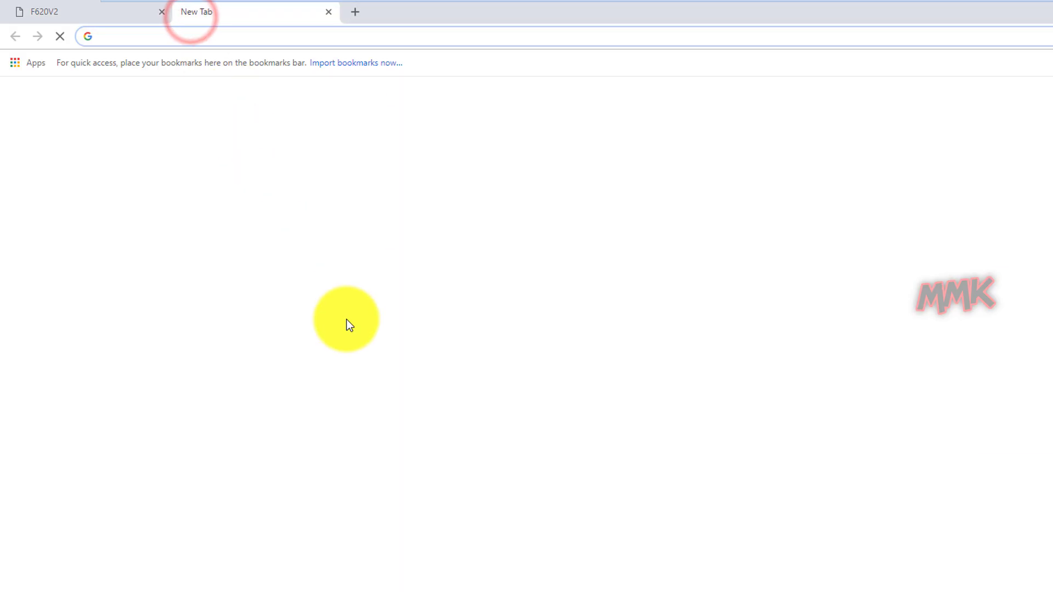
Search 'port checker', open YouGetSignal's tester, and confirm port 80 is open.
{"action": "type", "text": "port checker"}
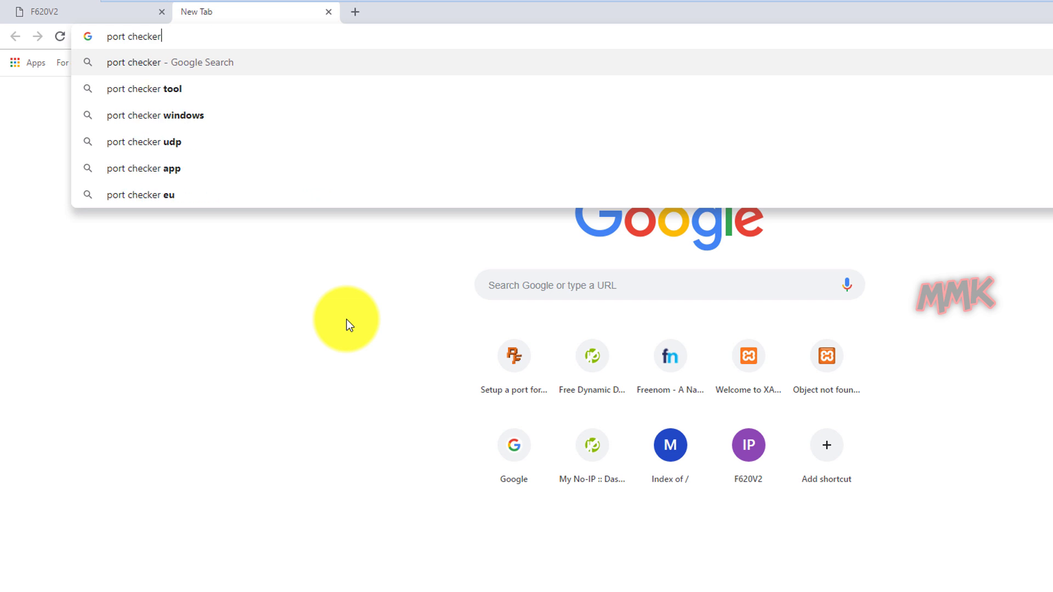
{"action": "key", "text": "Return"}
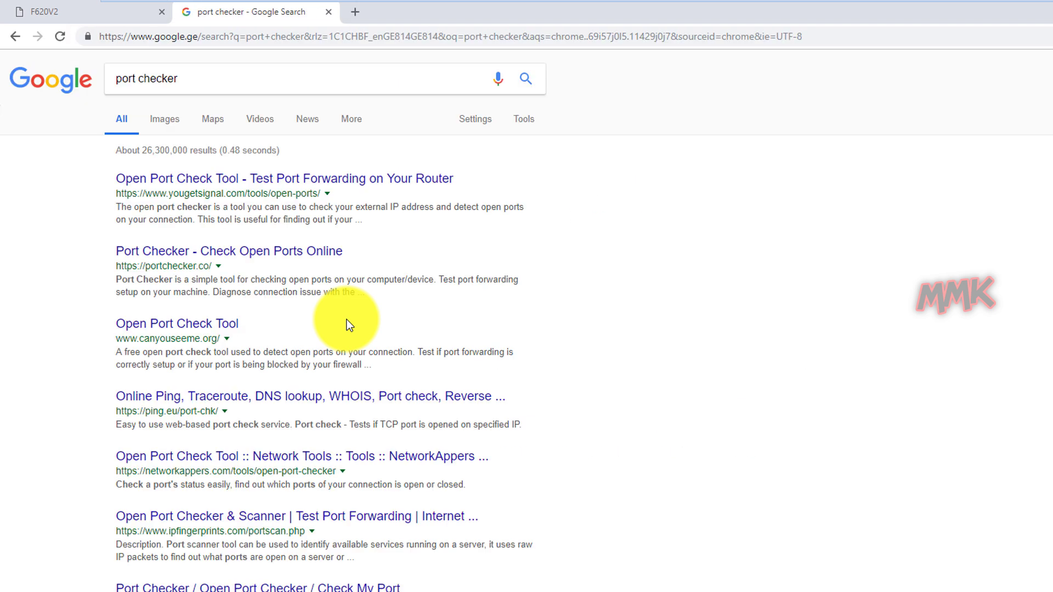
{"action": "left_click", "coordinate": [319, 188]}
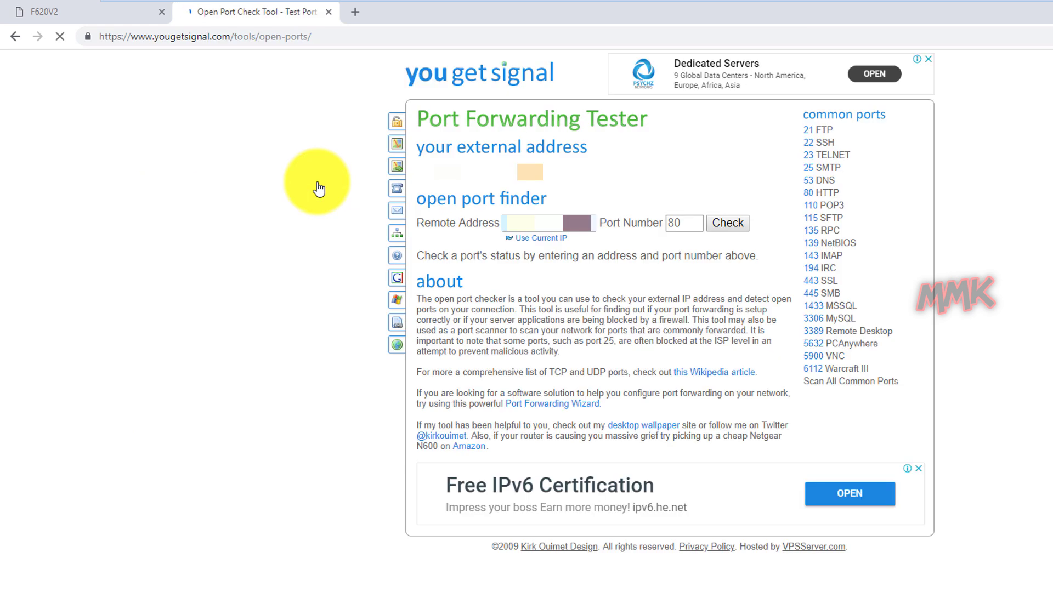
{"action": "left_click", "coordinate": [719, 225]}
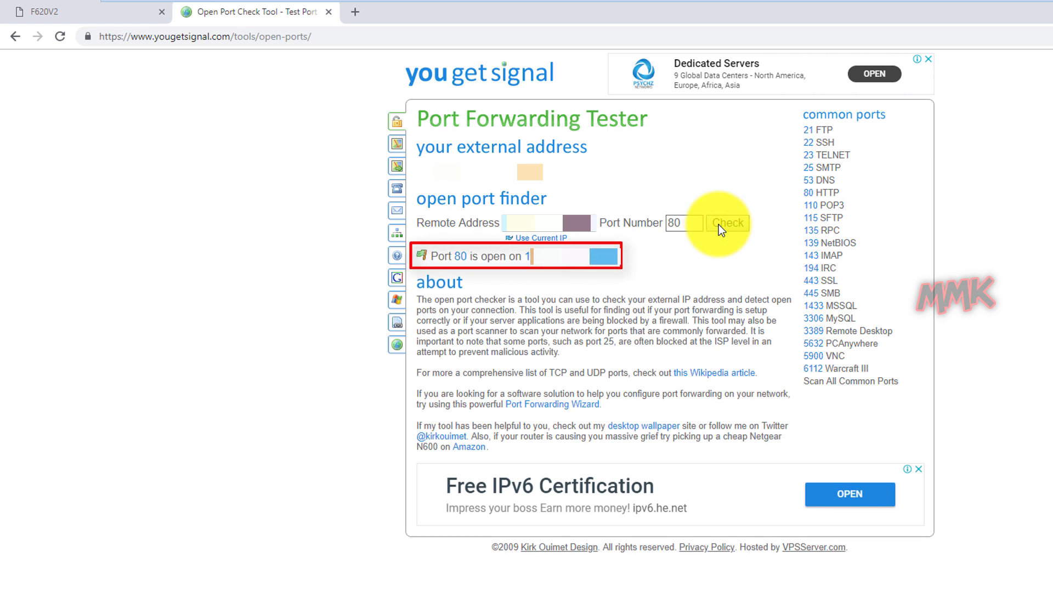
Confirm port 443 is open too, then close the tester tab.
{"action": "double_click", "coordinate": [684, 222]}
{"action": "type", "text": "443"}
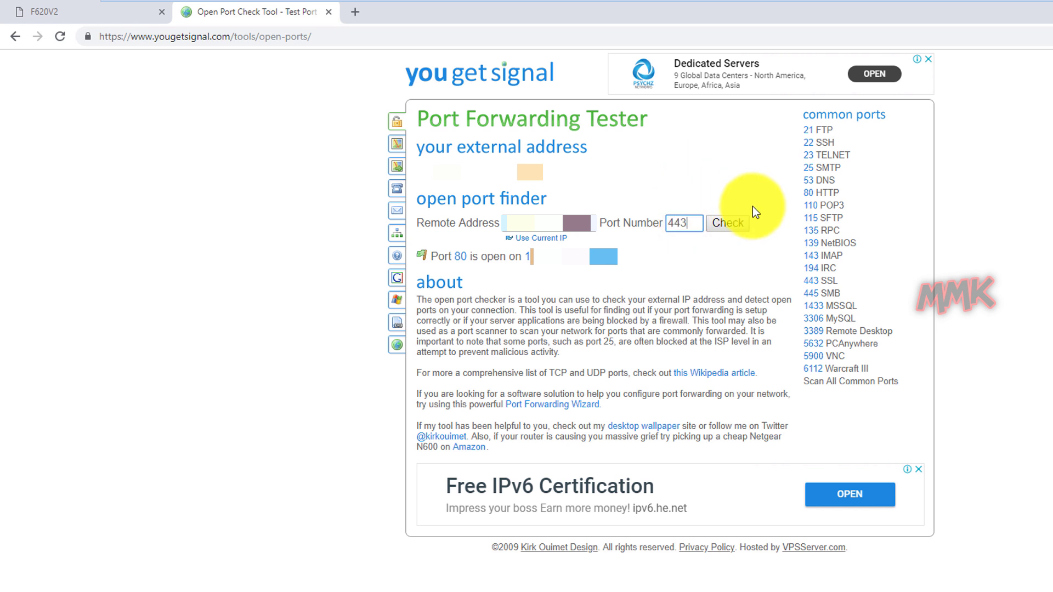
{"action": "left_click", "coordinate": [739, 227]}
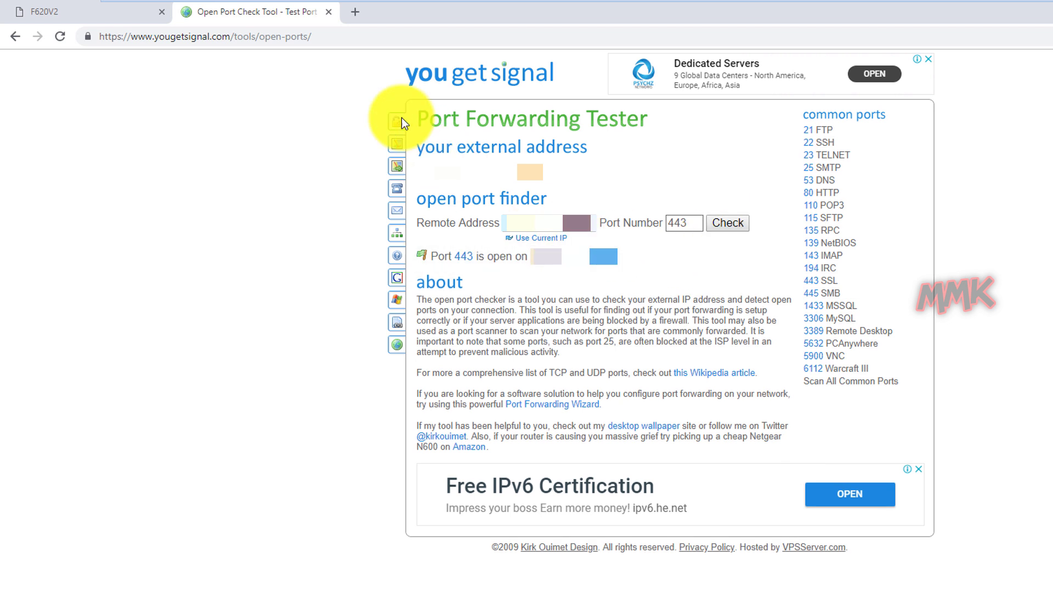
{"action": "left_click", "coordinate": [328, 12]}
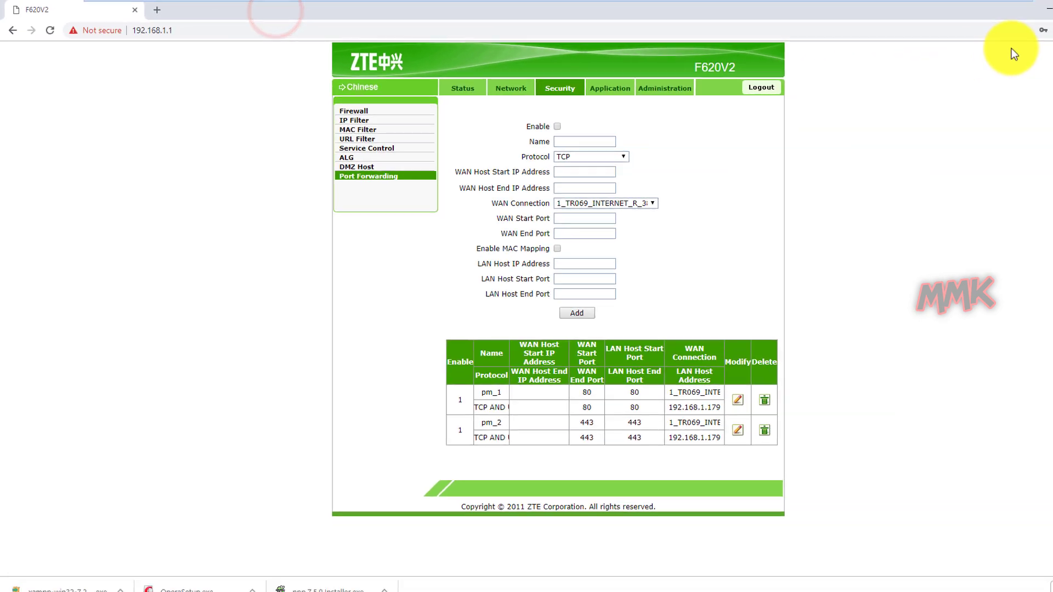
Reload mmk.ddns.net in Opera to show its Hello World page.
{"action": "left_click", "coordinate": [982, 8]}
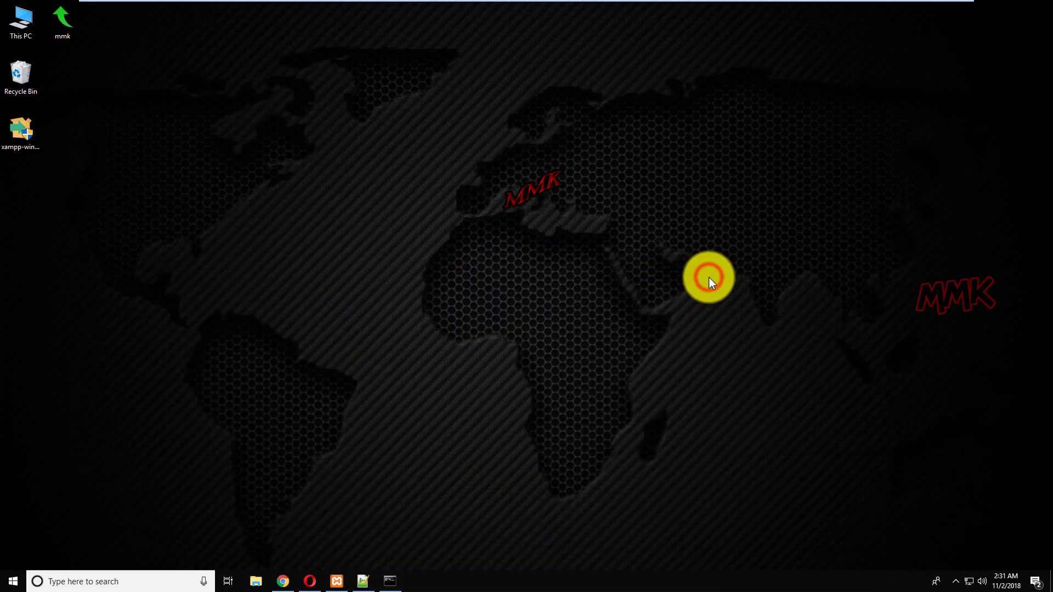
{"action": "left_click", "coordinate": [310, 582]}
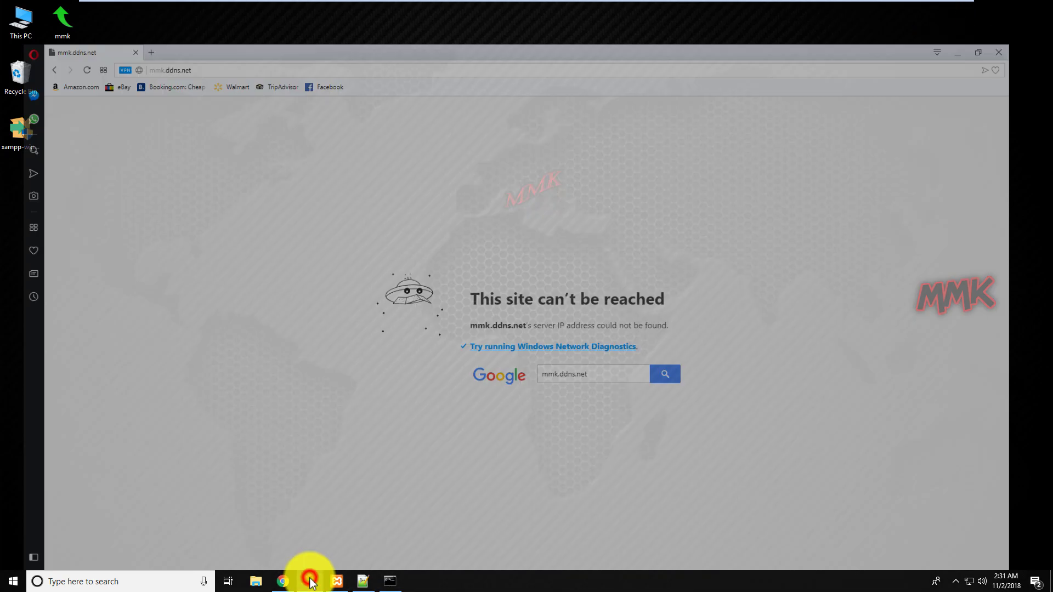
{"action": "left_click", "coordinate": [198, 27]}
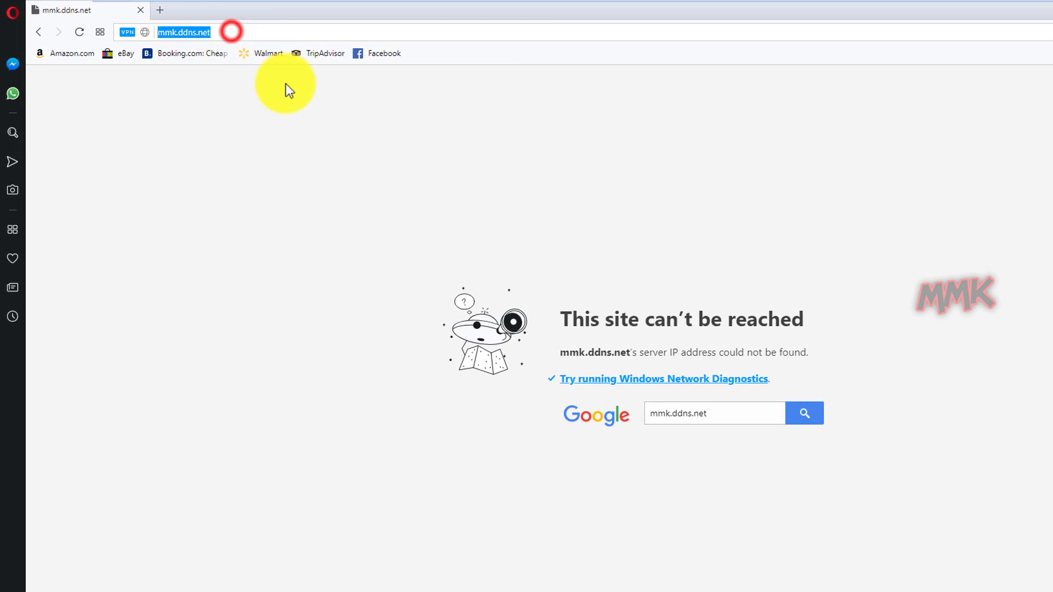
{"action": "key", "text": "Return"}
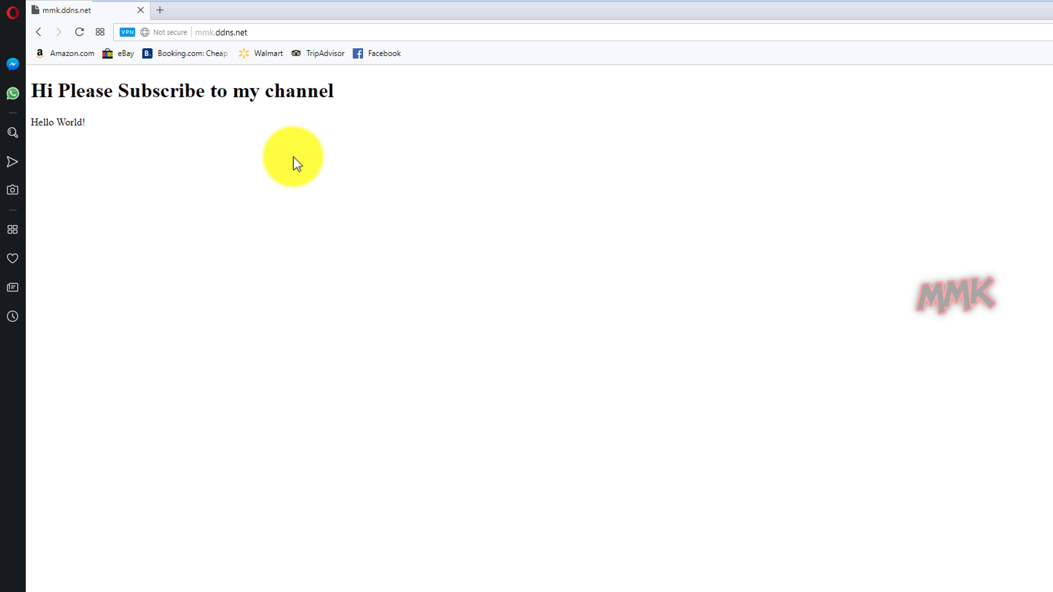
Load wpmmk.tk in Opera with the VPN on, then minimize the window.
{"action": "left_click", "coordinate": [271, 31]}
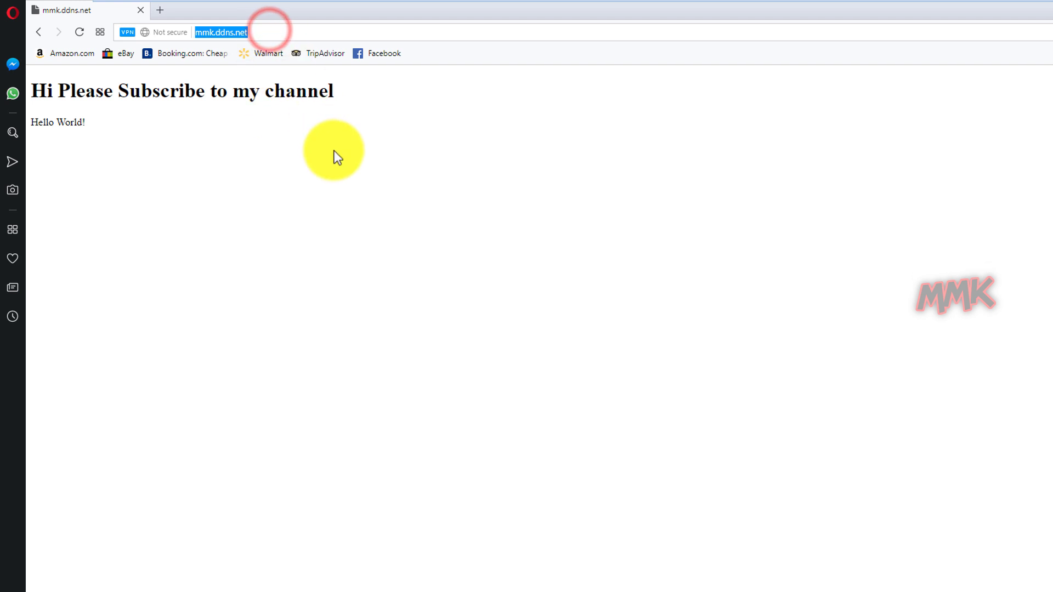
{"action": "type", "text": "wpmmk"}
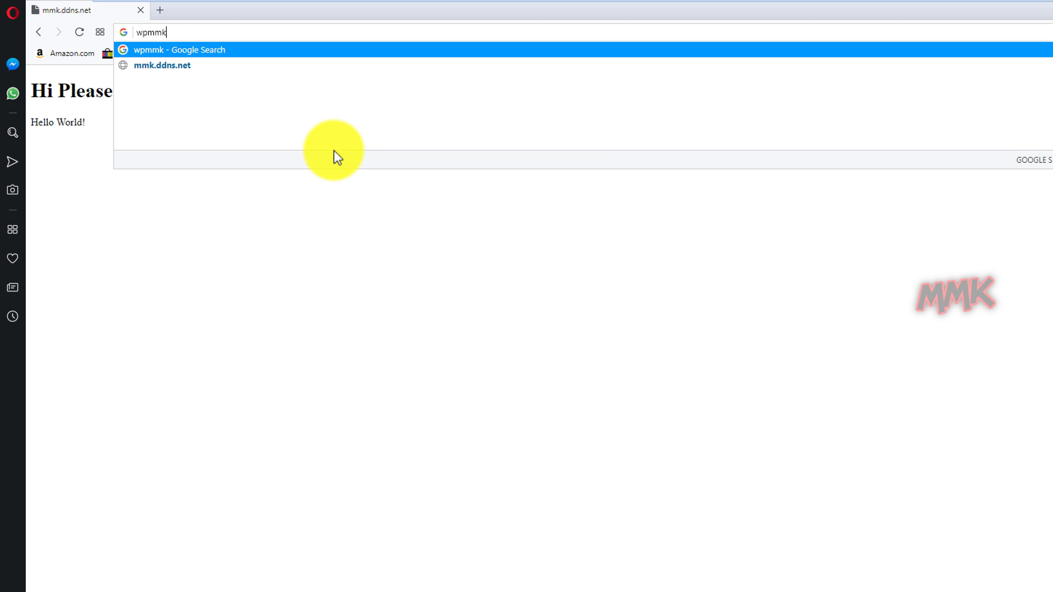
{"action": "type", "text": ".tk"}
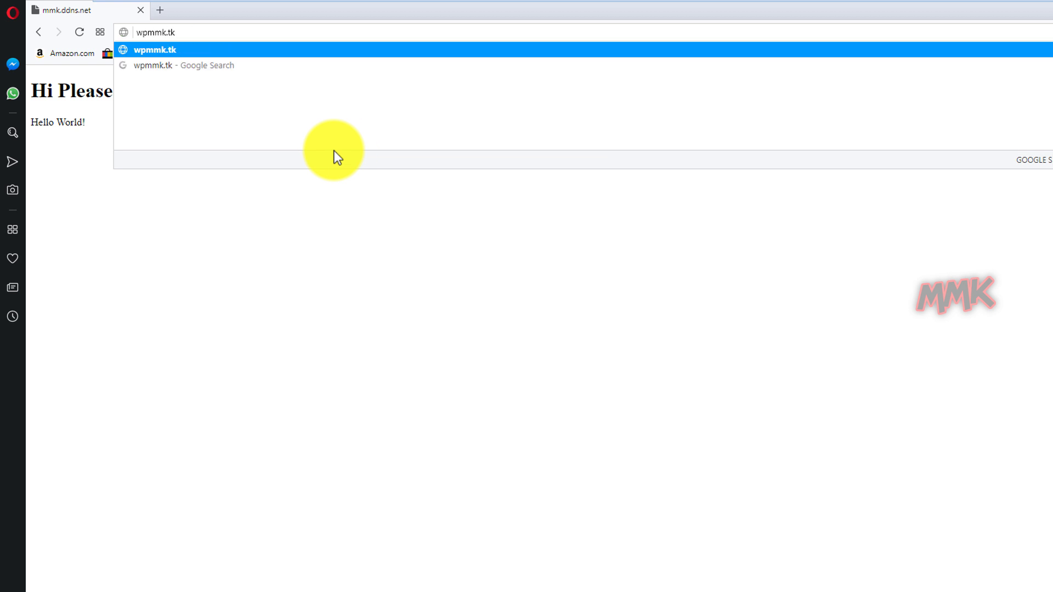
{"action": "key", "text": "Return"}
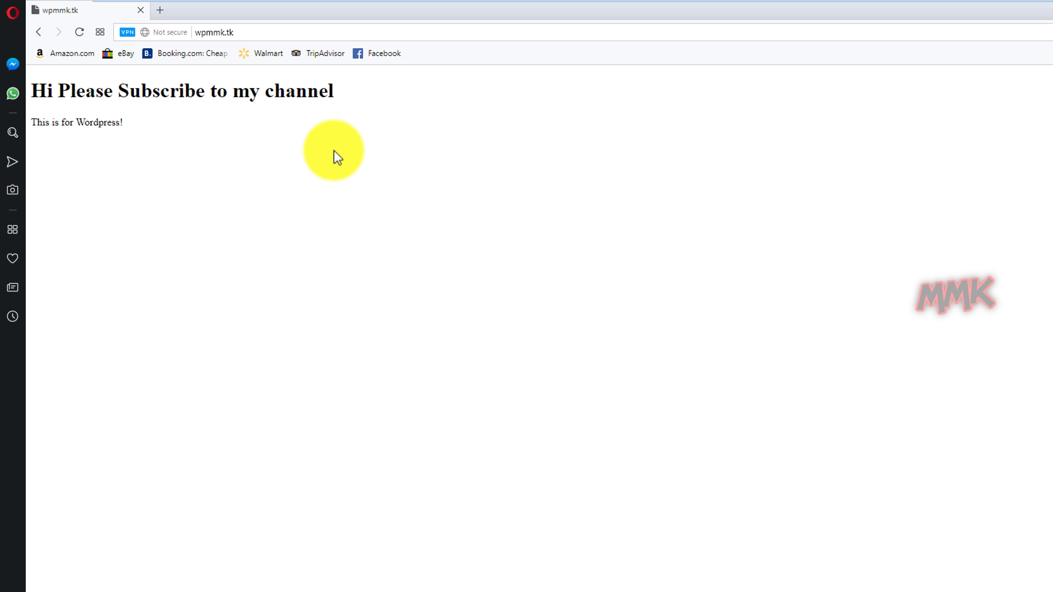
{"action": "left_click", "coordinate": [130, 31]}
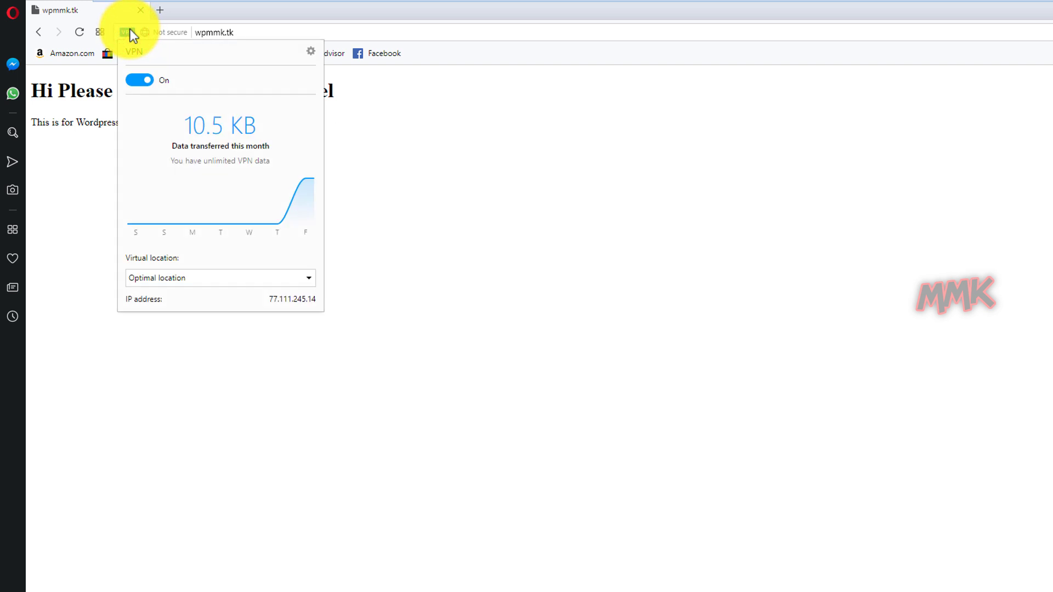
{"action": "left_click", "coordinate": [252, 11]}
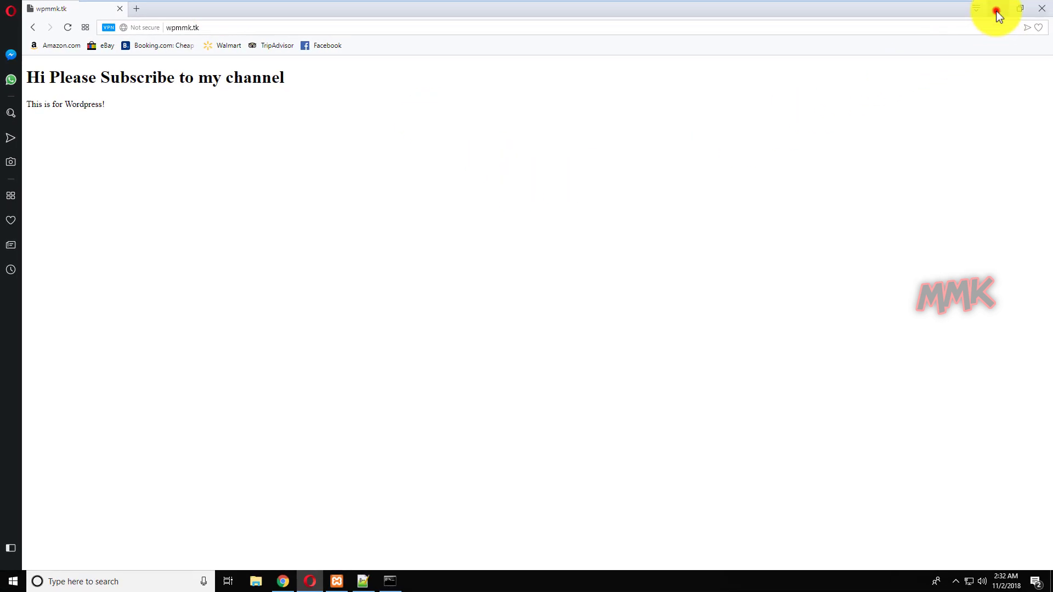
{"action": "left_click", "coordinate": [999, 10]}
Connect the Windows 7 VM to the AndroidAP wireless network and launch Firefox.
{"action": "mouse_move", "coordinate": [512, 2]}
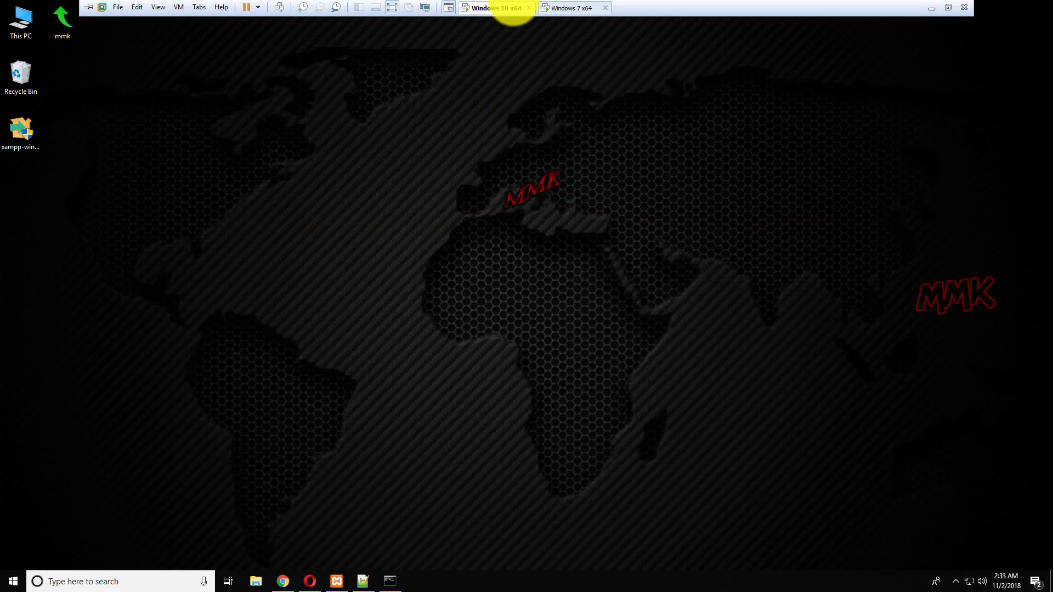
{"action": "left_click", "coordinate": [555, 8]}
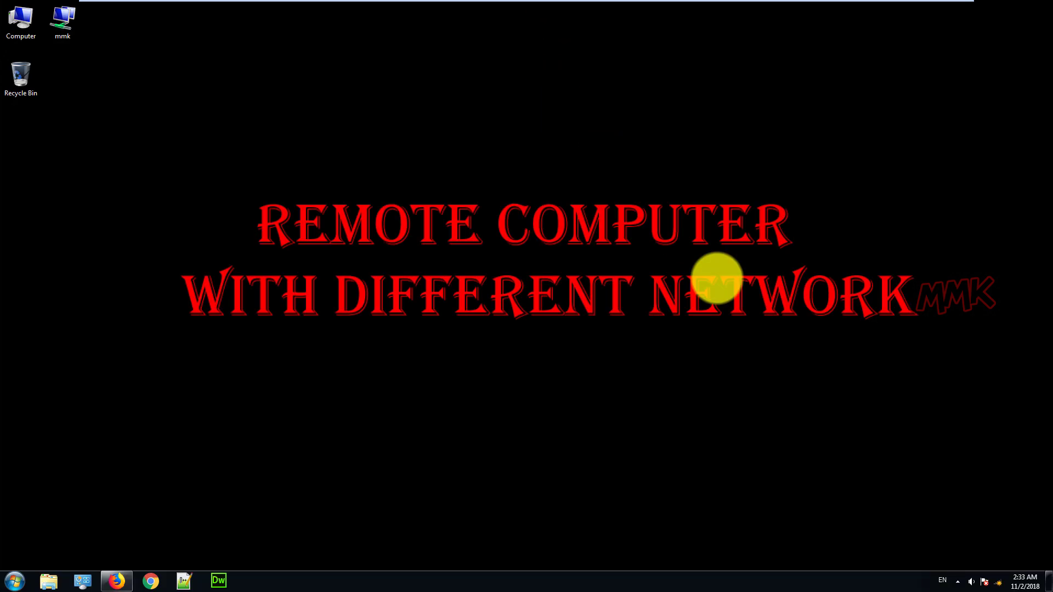
{"action": "left_click", "coordinate": [999, 582]}
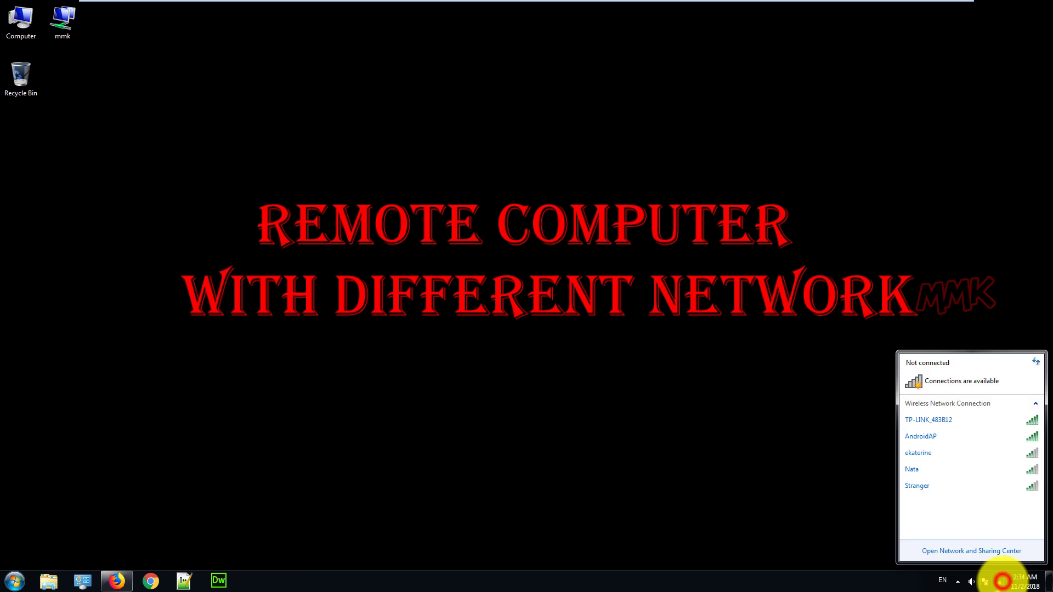
{"action": "left_click", "coordinate": [966, 437]}
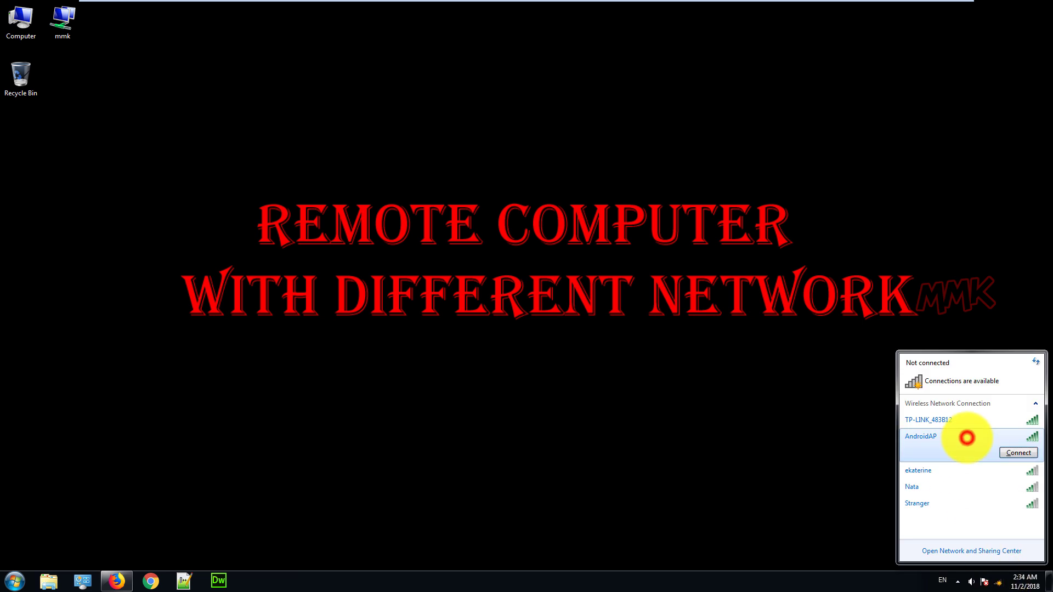
{"action": "left_click", "coordinate": [1007, 454]}
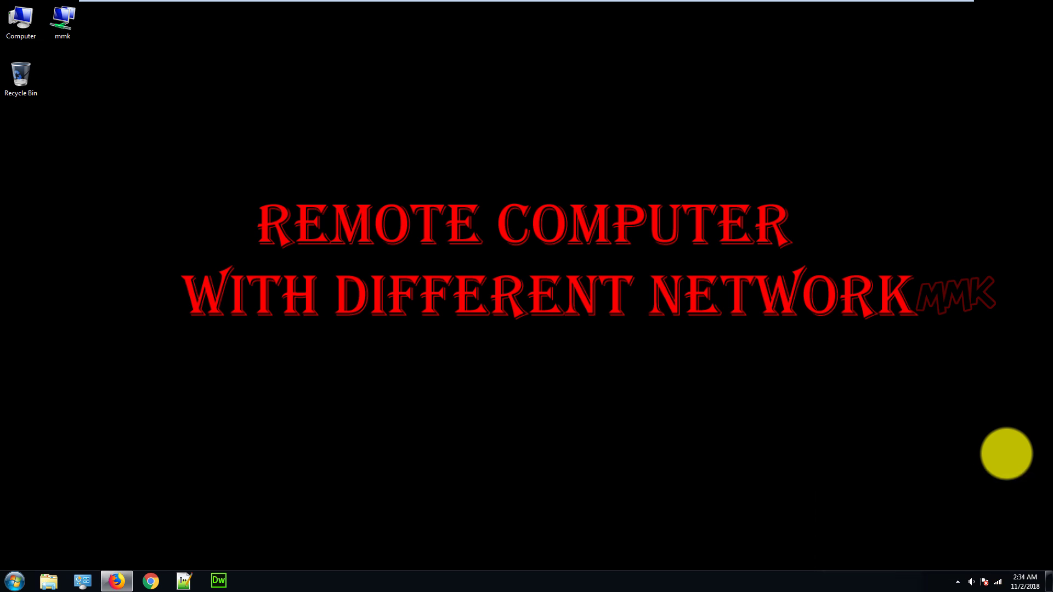
{"action": "left_click", "coordinate": [116, 581]}
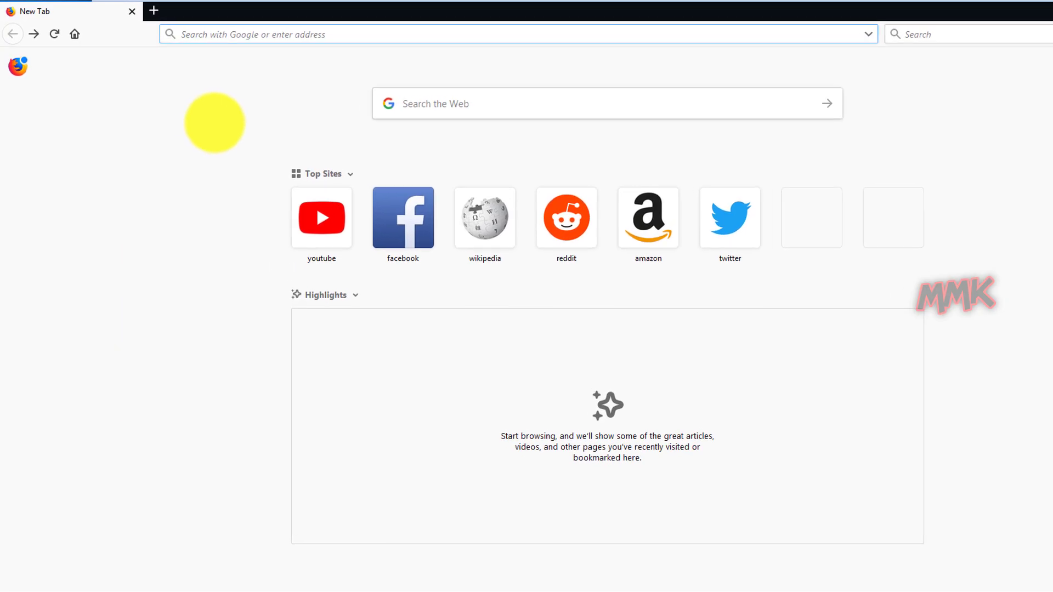
Load mmk.ddns.net (Hello World!) and, in a second tab, wpmmk.tk (This is for Wordpress!).
{"action": "type", "text": "mmk.d"}
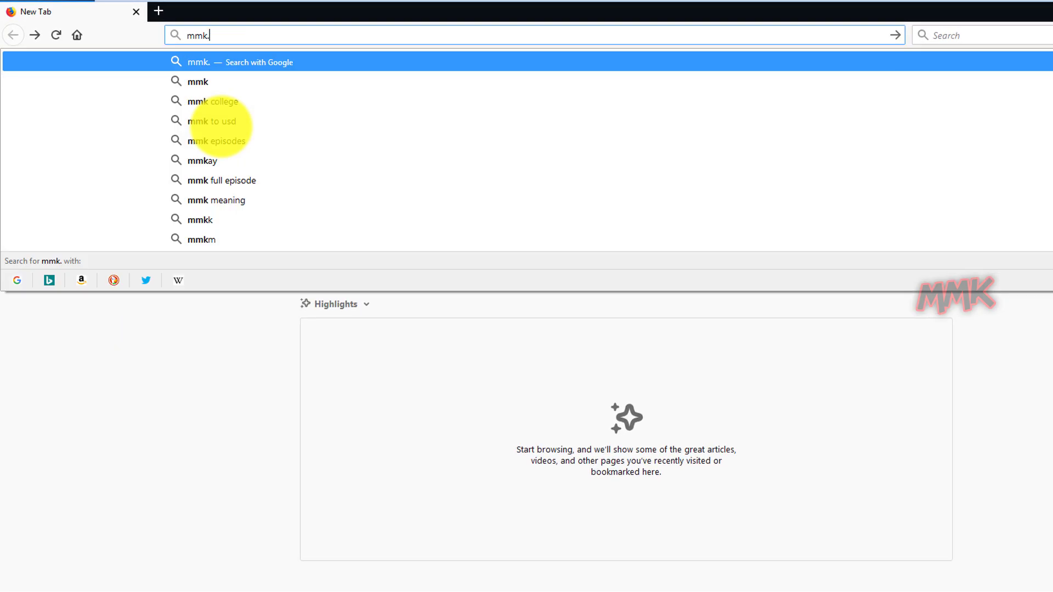
{"action": "type", "text": "s"}
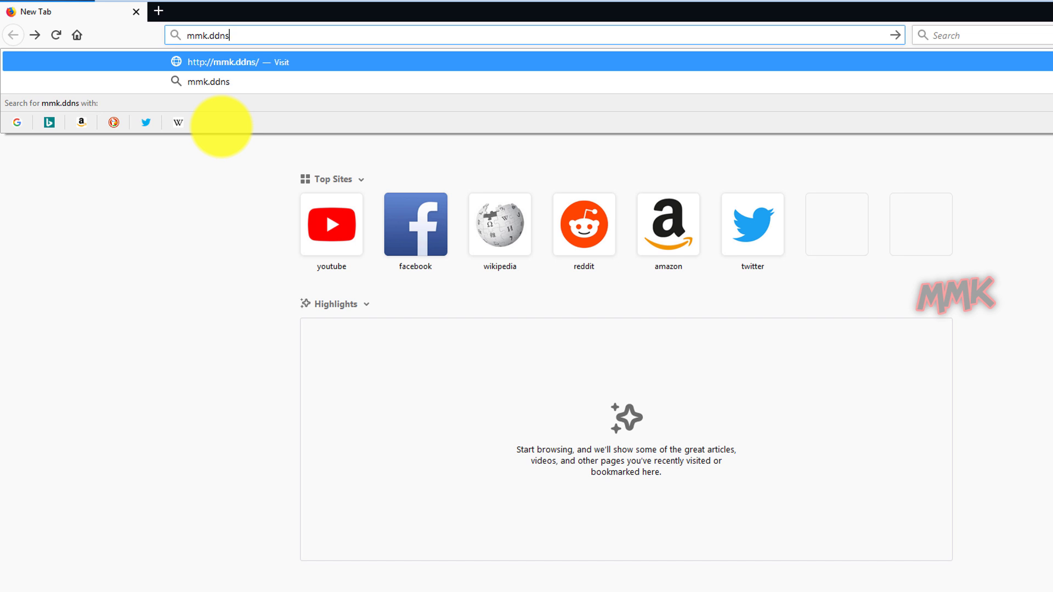
{"action": "type", "text": ".net"}
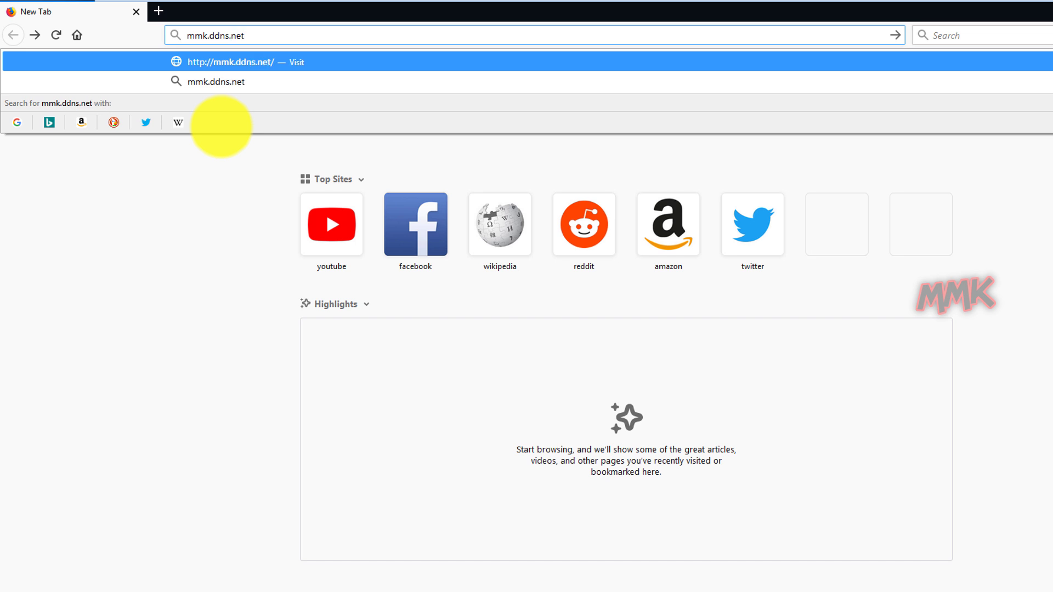
{"action": "key", "text": "Return"}
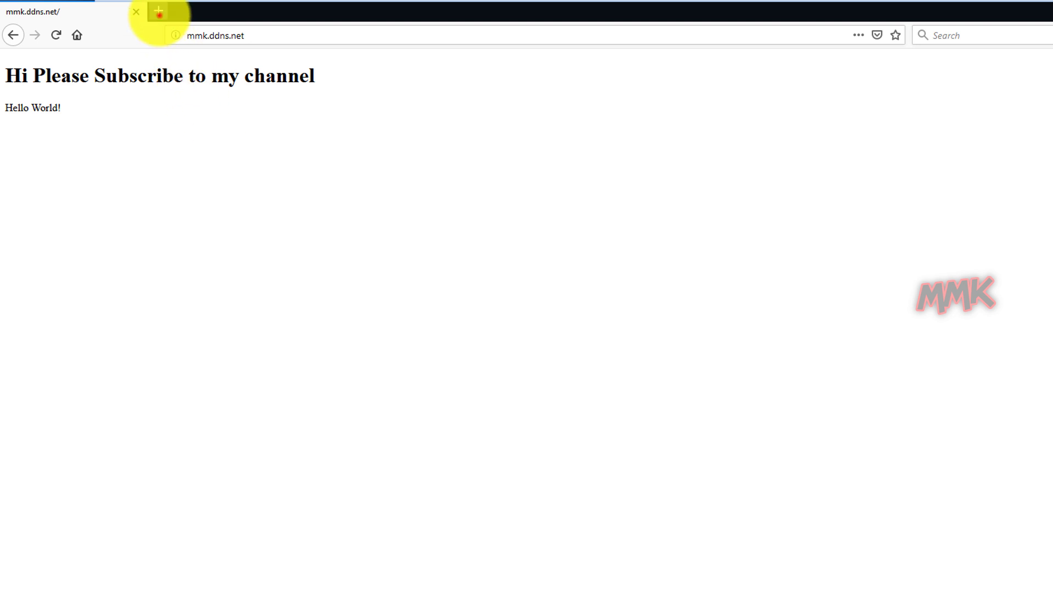
{"action": "left_click", "coordinate": [159, 12]}
{"action": "type", "text": "wp"}
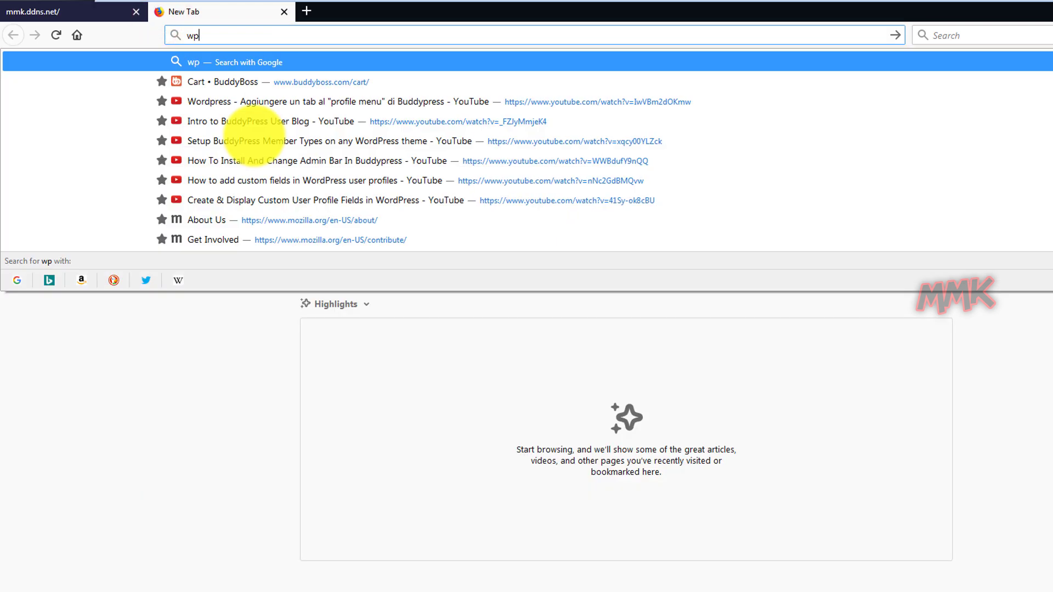
{"action": "type", "text": "mmk.tk"}
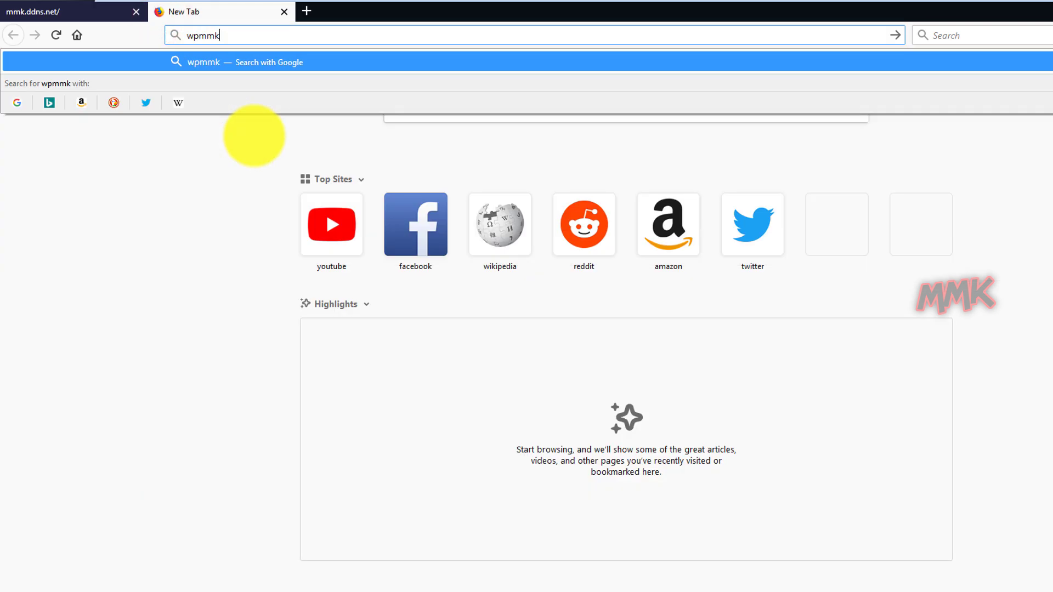
{"action": "key", "text": "Return"}
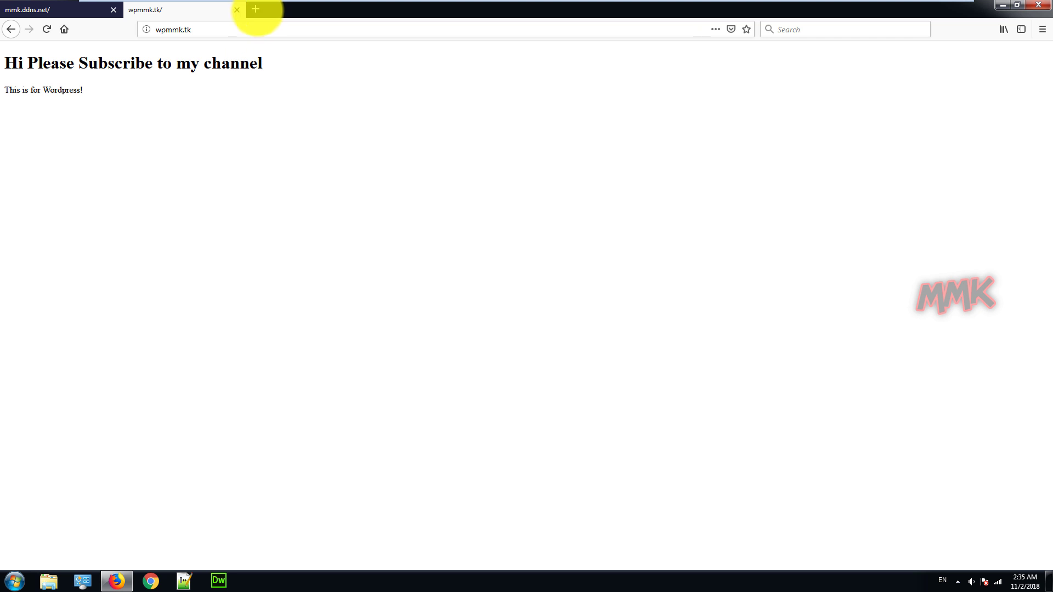
Search myip in a new Firefox tab and open WhatIsMyIP.com to see the public IP.
{"action": "left_click", "coordinate": [255, 10]}
{"action": "type", "text": "my"}
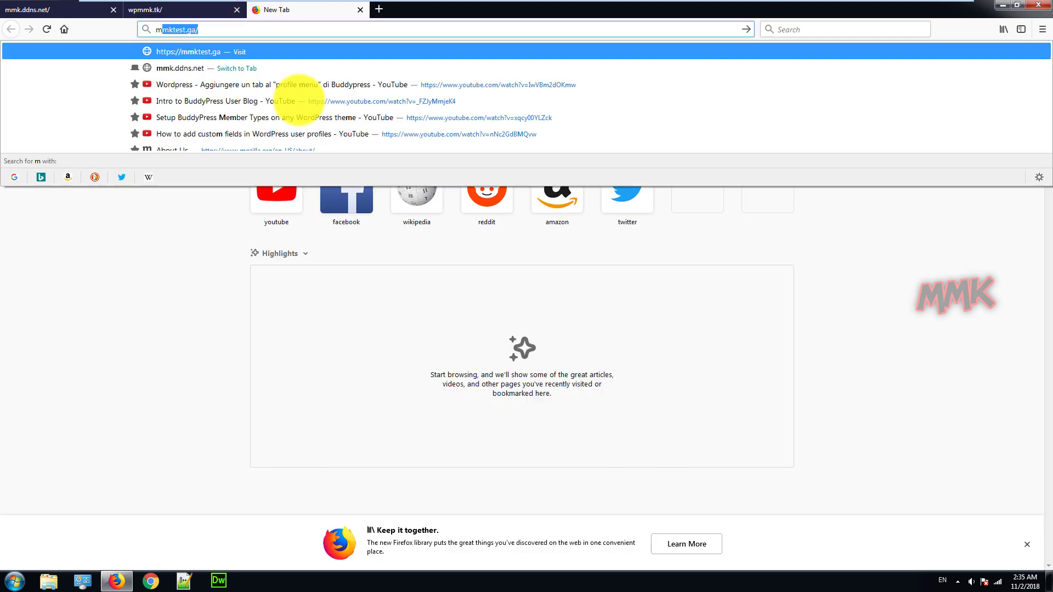
{"action": "type", "text": "ip"}
{"action": "key", "text": "Return"}
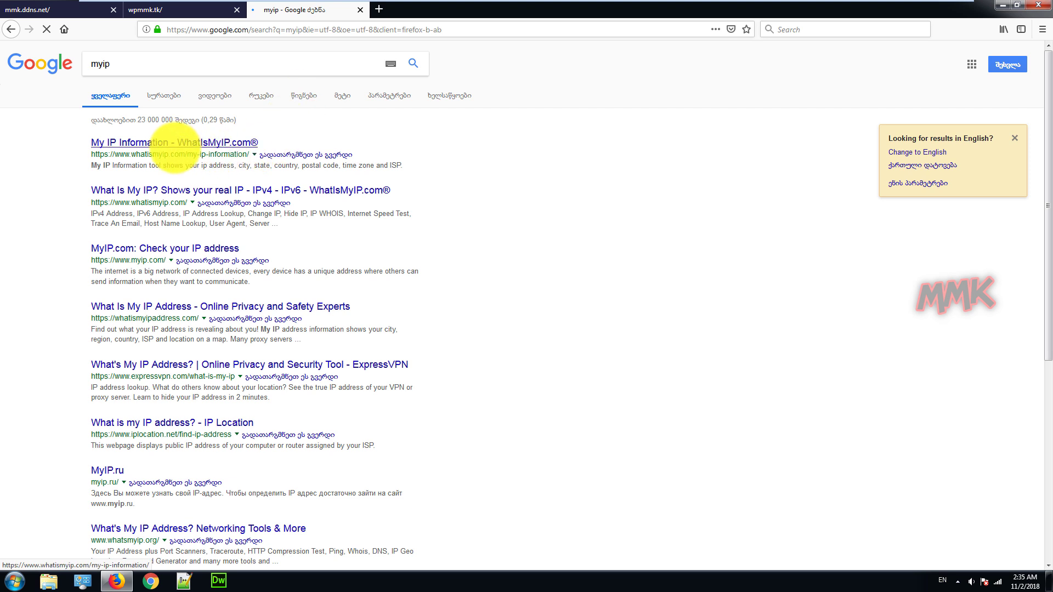
{"action": "left_click", "coordinate": [173, 142]}
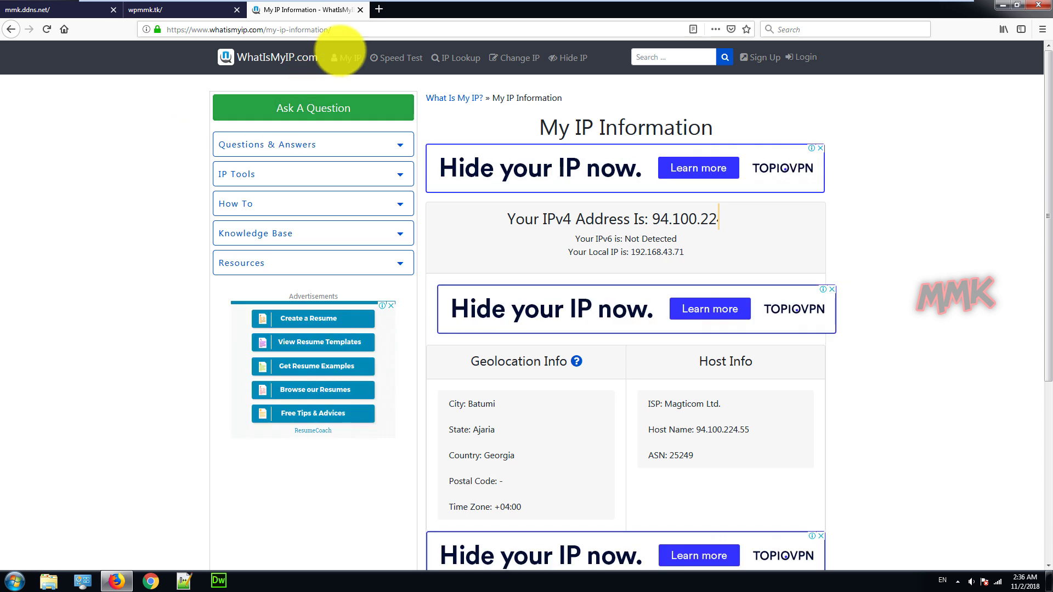
Close the IP tab and minimize Firefox to the Windows 7 desktop.
{"action": "left_click", "coordinate": [360, 10]}
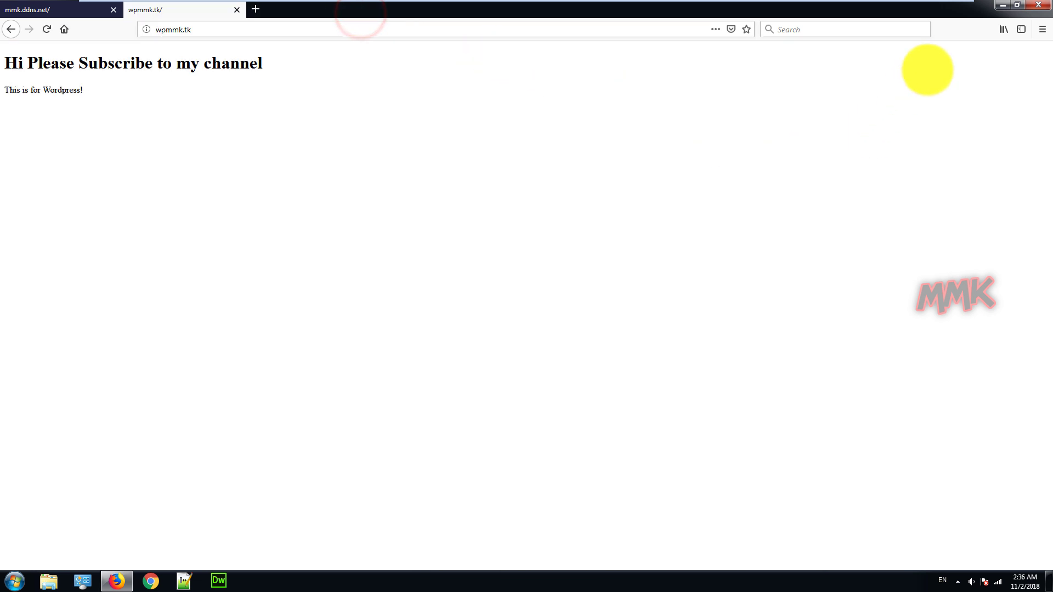
{"action": "left_click", "coordinate": [1004, 8]}
{"action": "left_click", "coordinate": [740, 198]}
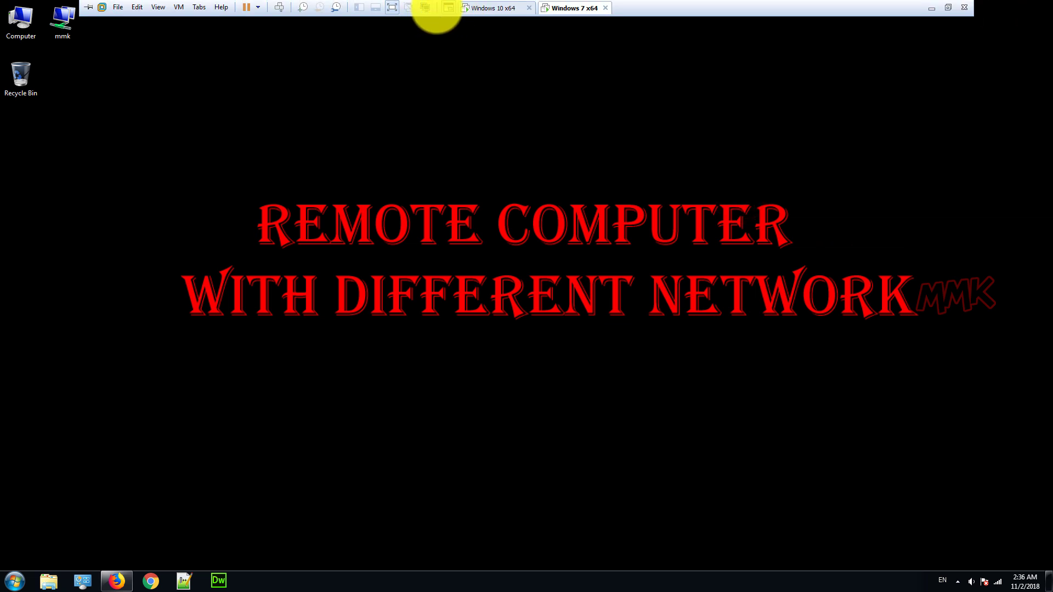
Switch to the Windows 10 x64 virtual machine and focus its desktop.
{"action": "left_click", "coordinate": [475, 5]}
{"action": "left_click", "coordinate": [571, 212]}
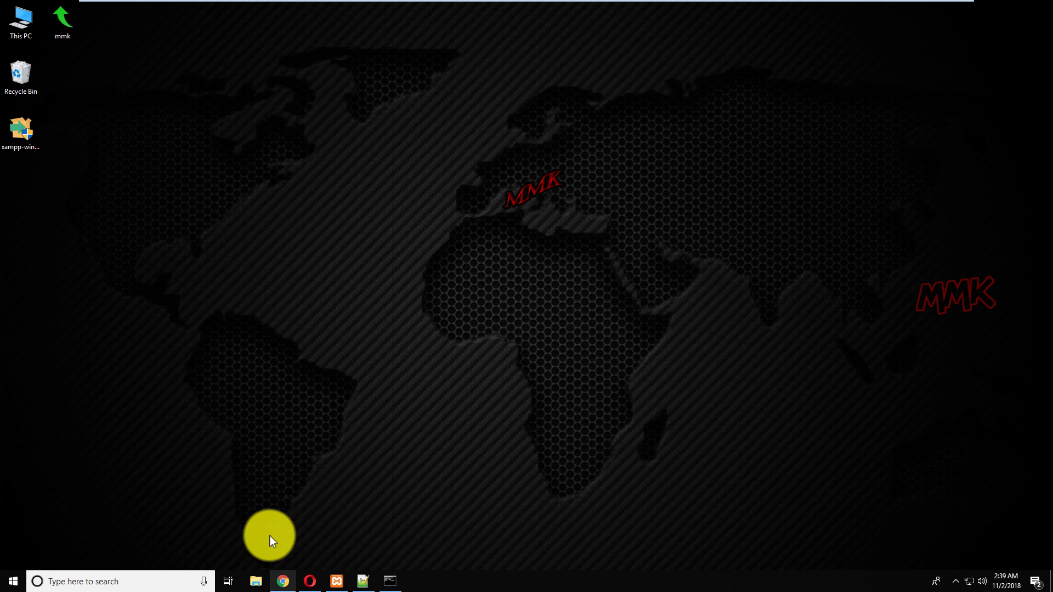
Browse to C:\xampp\htdocs\mmk.ddns.net and open index.php with Notepad++.
{"action": "double_click", "coordinate": [31, 28]}
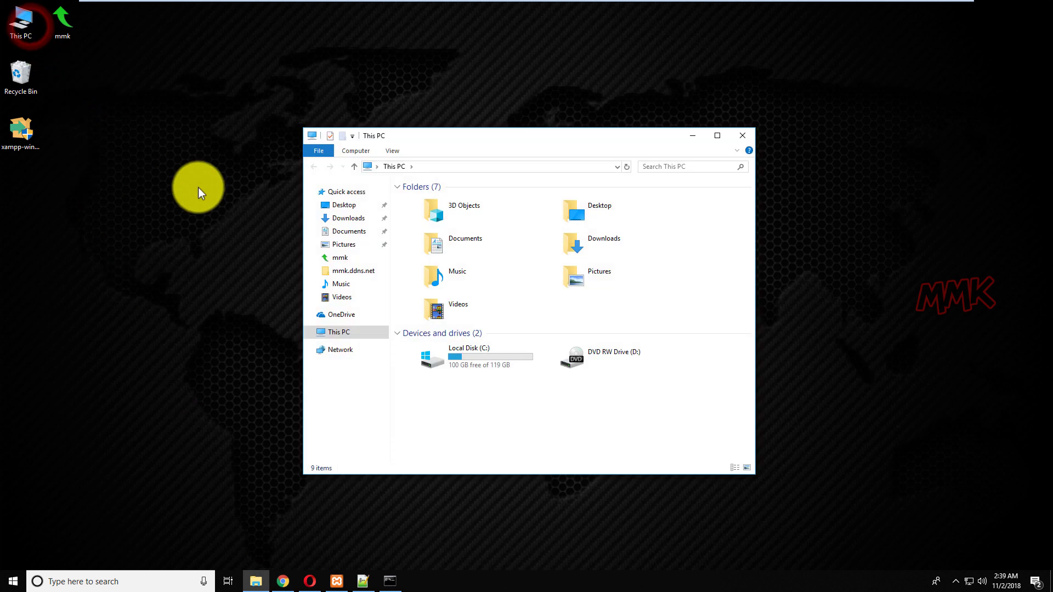
{"action": "double_click", "coordinate": [452, 354]}
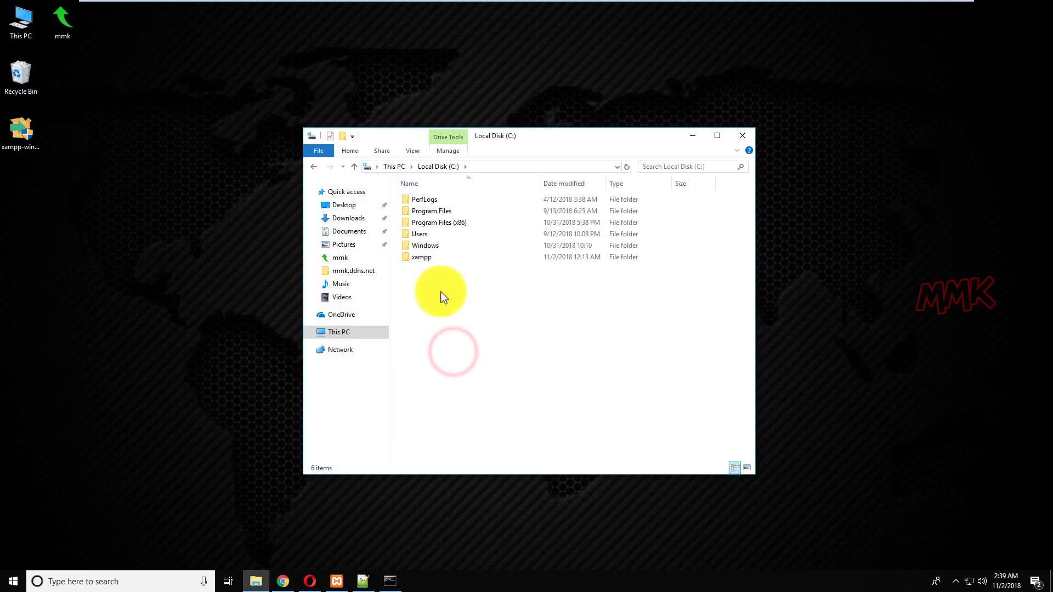
{"action": "double_click", "coordinate": [430, 259]}
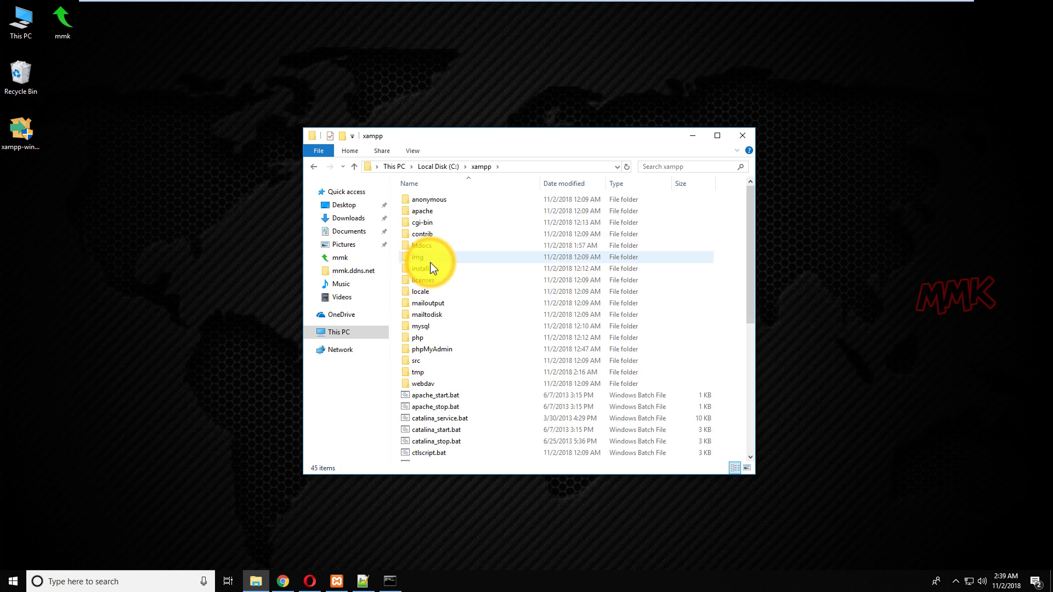
{"action": "double_click", "coordinate": [430, 245]}
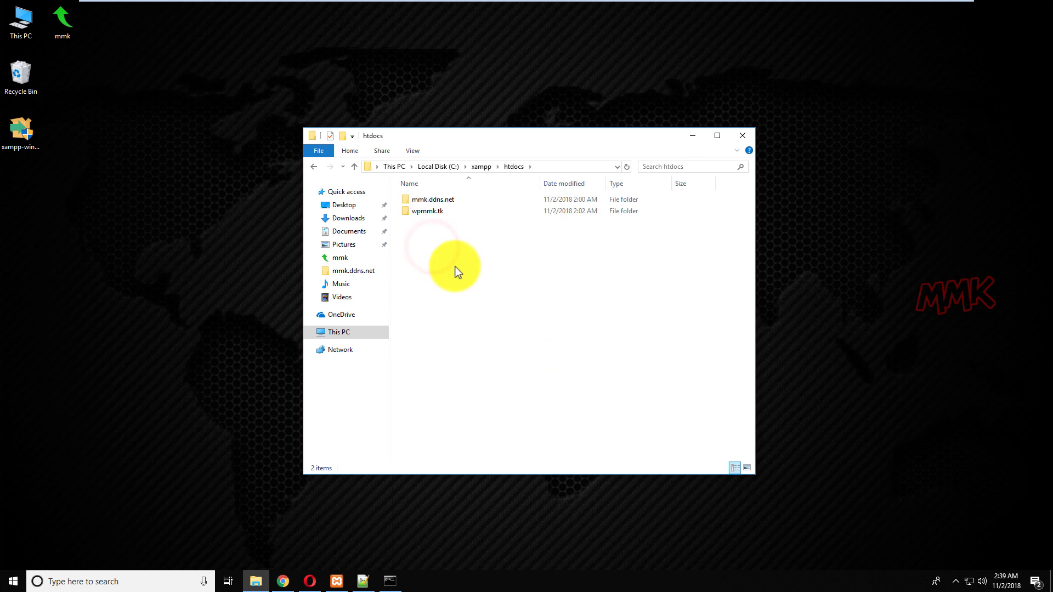
{"action": "double_click", "coordinate": [437, 199]}
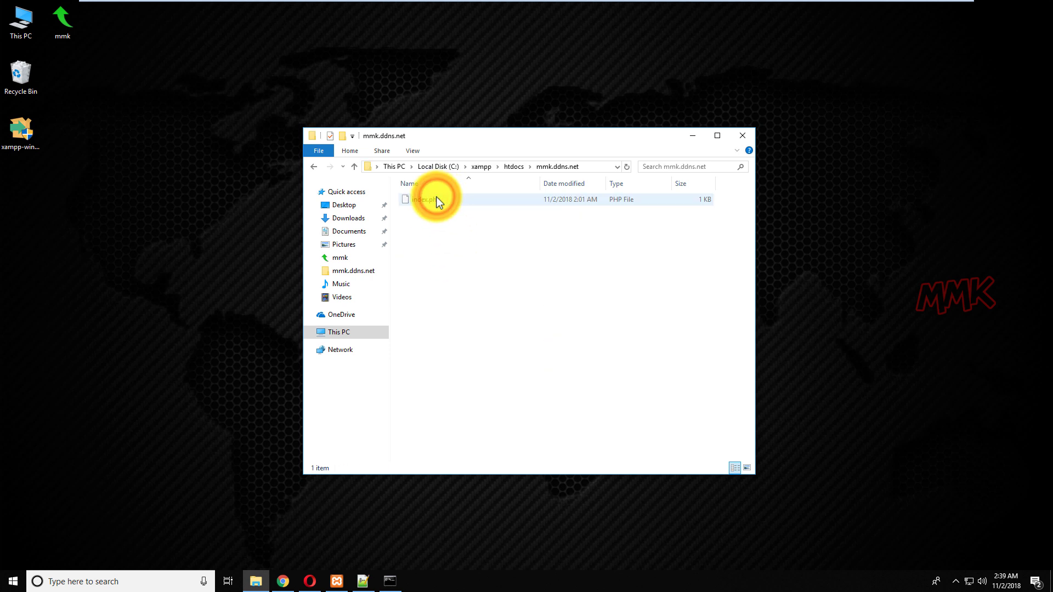
{"action": "right_click", "coordinate": [437, 199]}
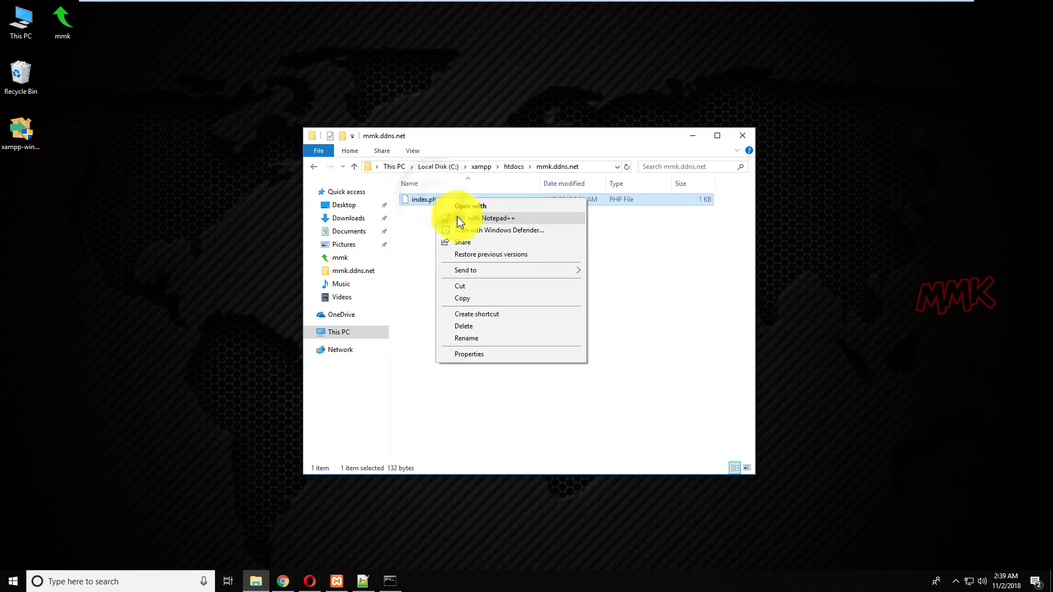
{"action": "left_click", "coordinate": [456, 216]}
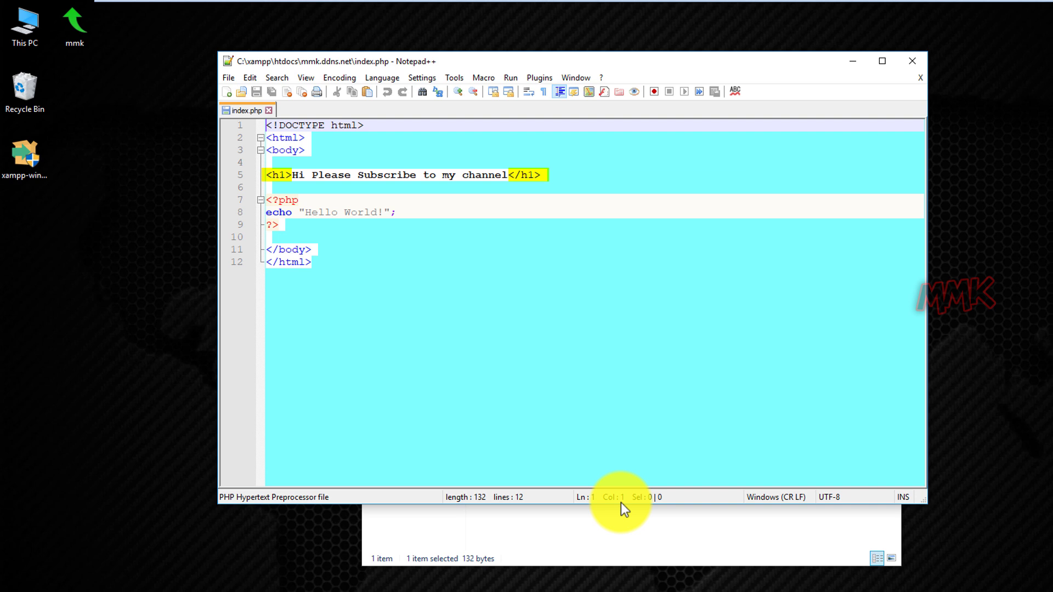
Minimize Notepad++ after reviewing index.php's Hello World code.
{"action": "left_click", "coordinate": [852, 63]}
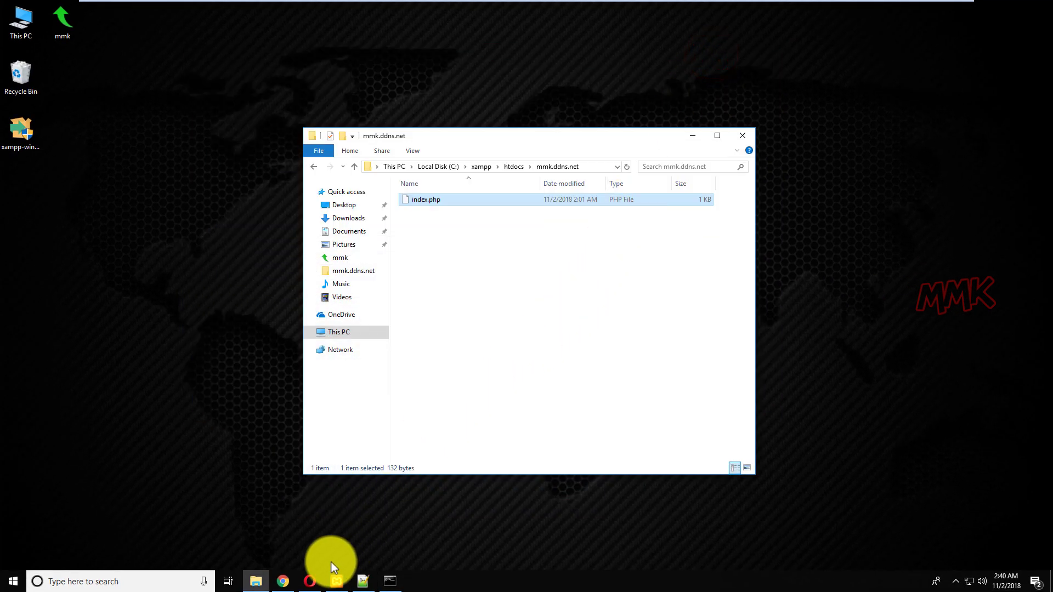
Load mmk.ddns.net/mmkphp in Chrome and log into phpMyAdmin as root.
{"action": "left_click", "coordinate": [286, 583]}
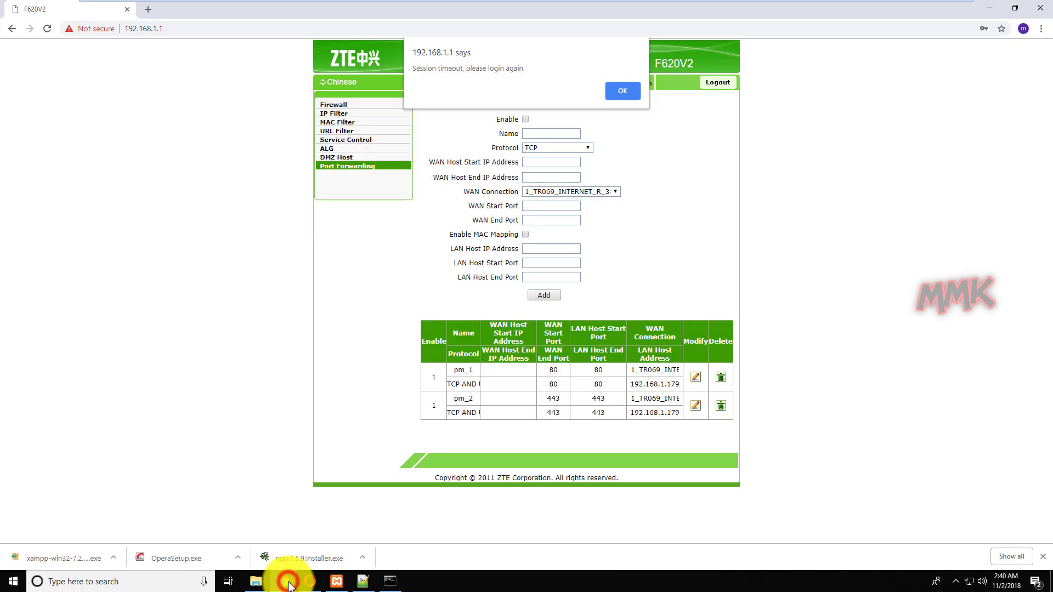
{"action": "left_click", "coordinate": [187, 31]}
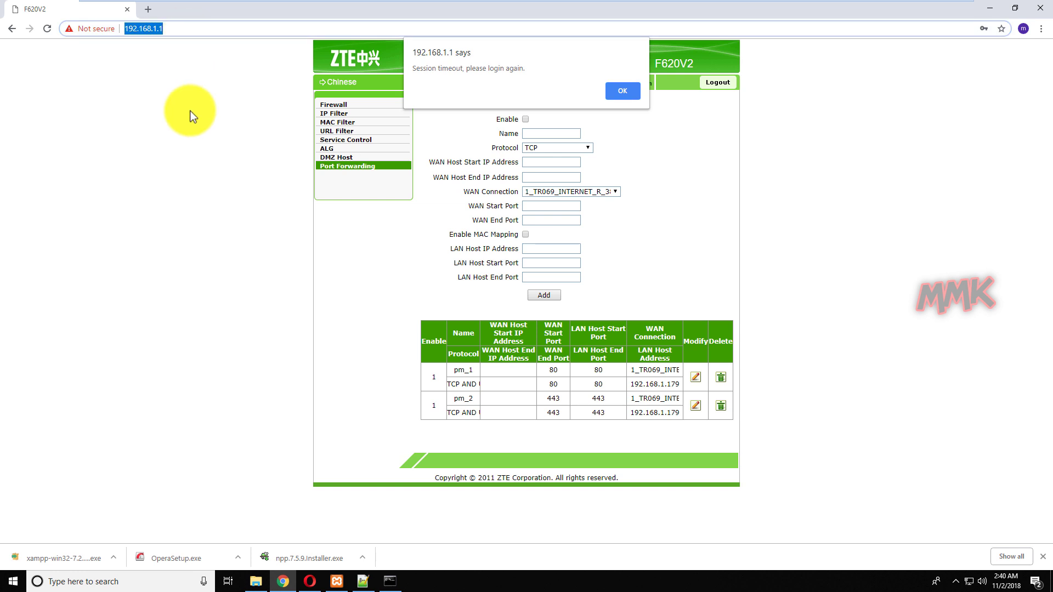
{"action": "type", "text": "mmk.ddns.net"}
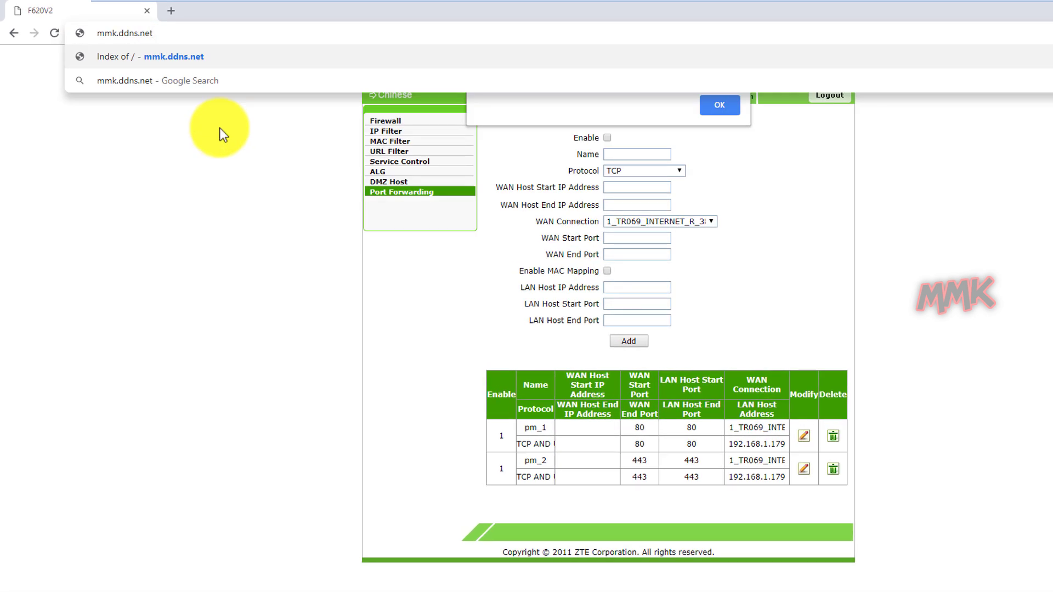
{"action": "type", "text": "/mmkphp"}
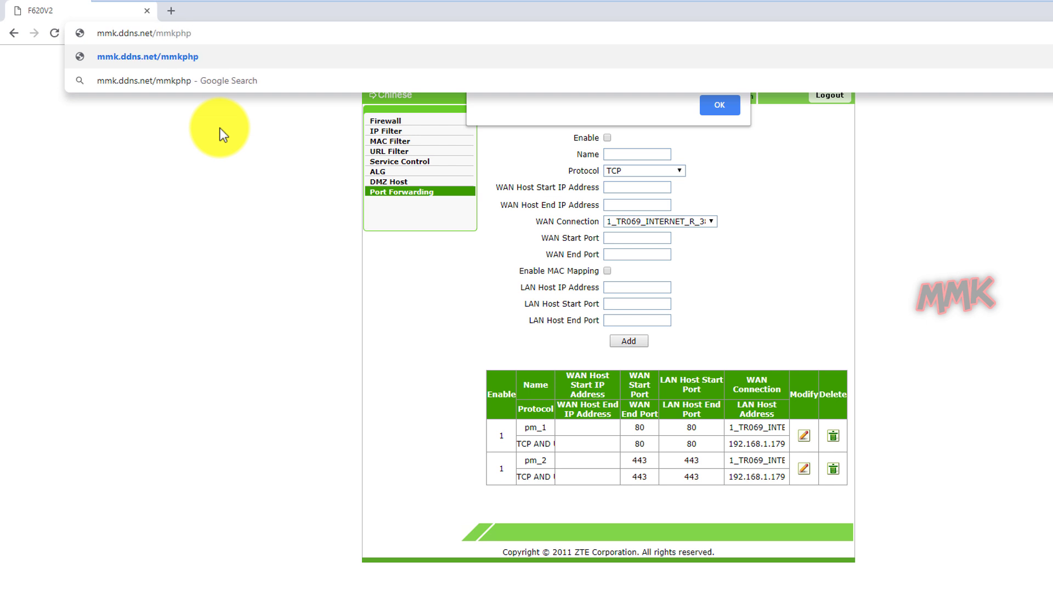
{"action": "key", "text": "Return"}
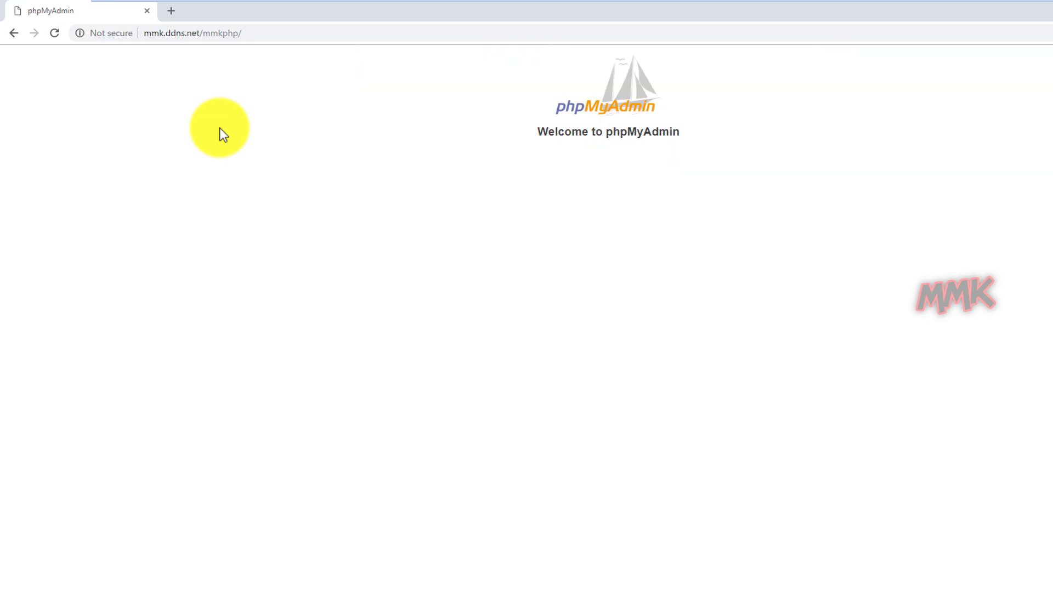
{"action": "type", "text": "ro"}
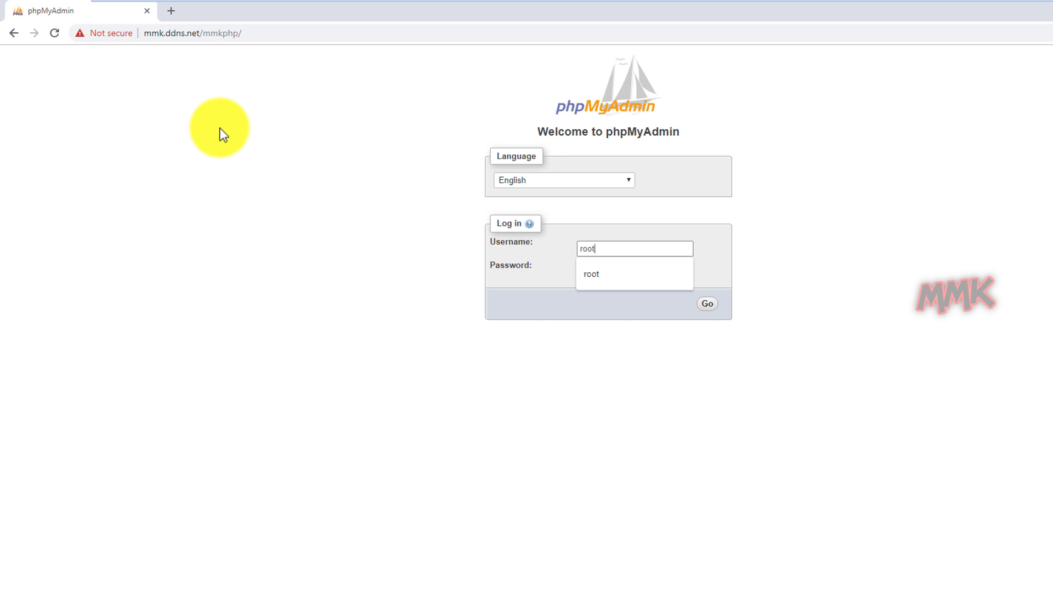
{"action": "type", "text": "ot"}
{"action": "key", "text": "Tab"}
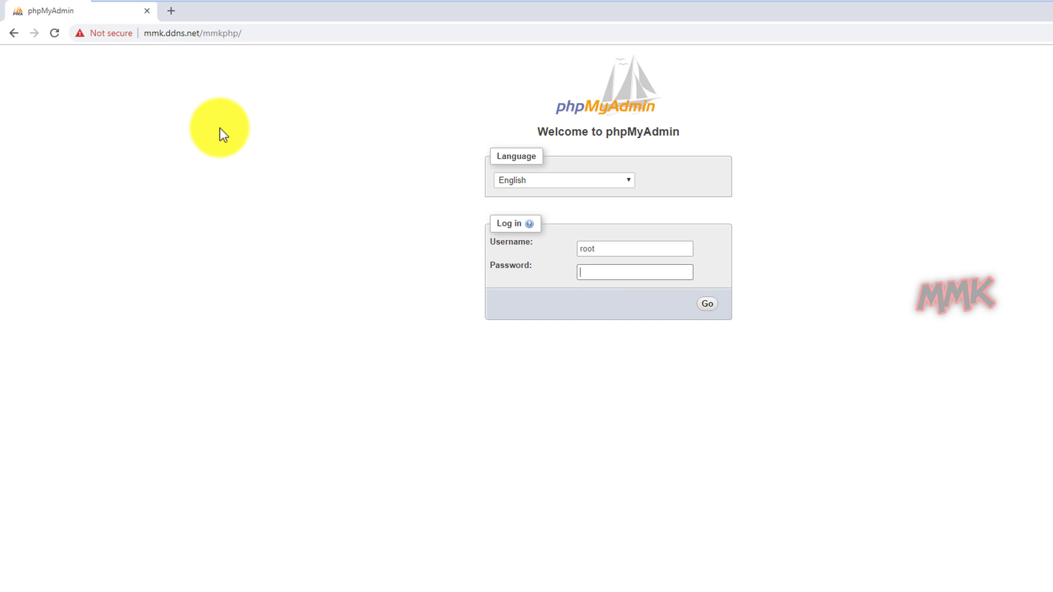
{"action": "key", "text": "Return"}
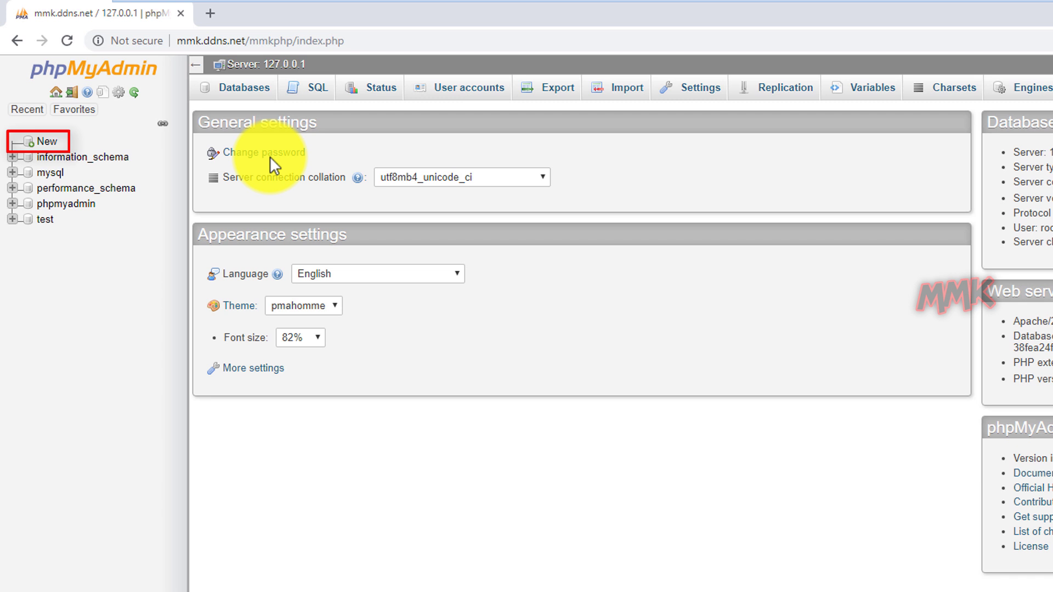
Create database dbformmkddns with utf8_general_ci collation, then minimize Chrome.
{"action": "left_click", "coordinate": [41, 142]}
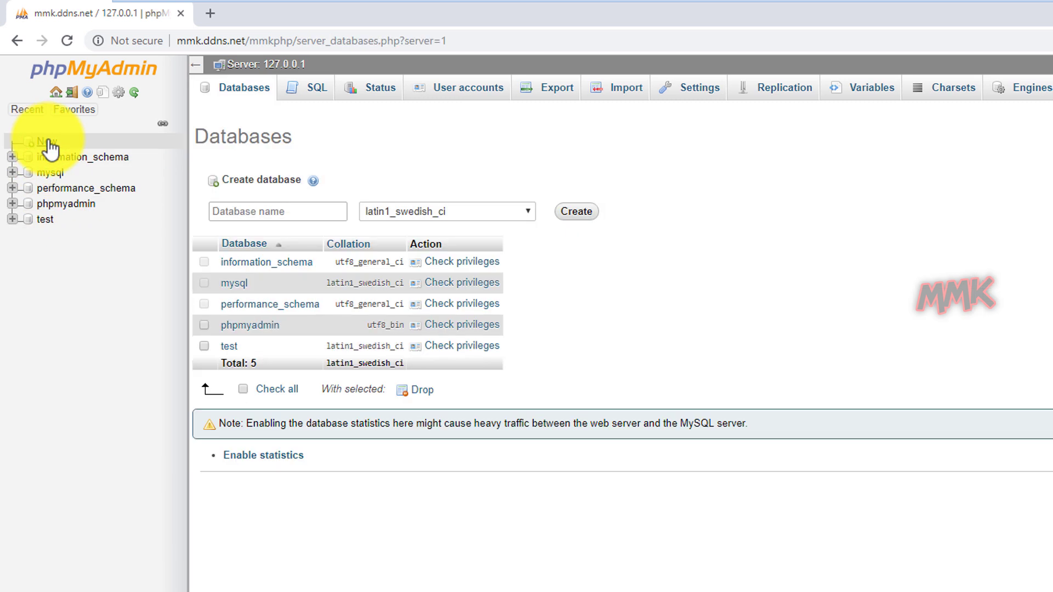
{"action": "left_click", "coordinate": [246, 212]}
{"action": "type", "text": "d"}
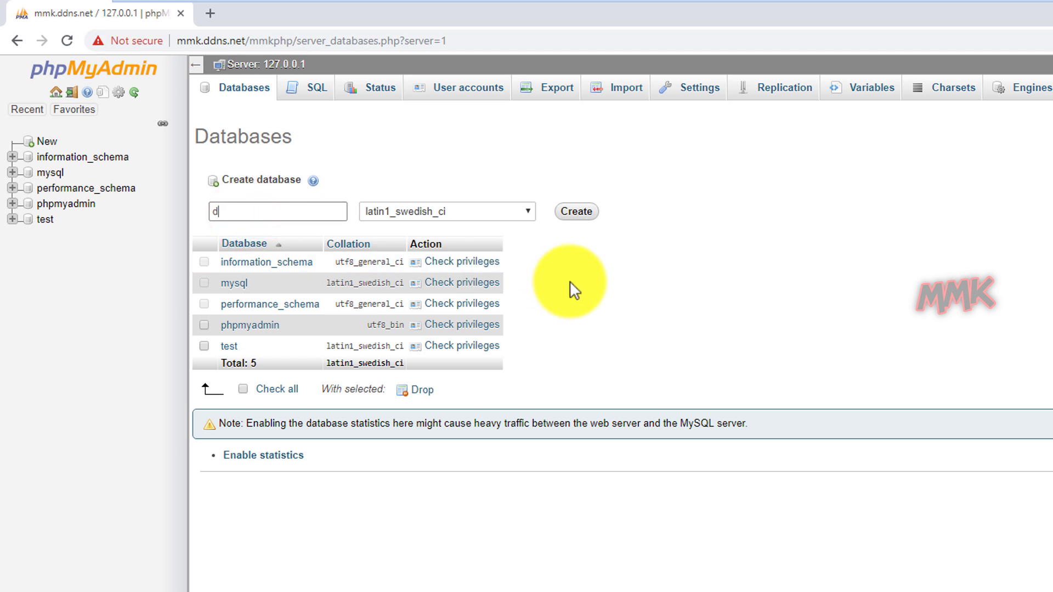
{"action": "type", "text": "bformmkddns"}
{"action": "left_click", "coordinate": [531, 211]}
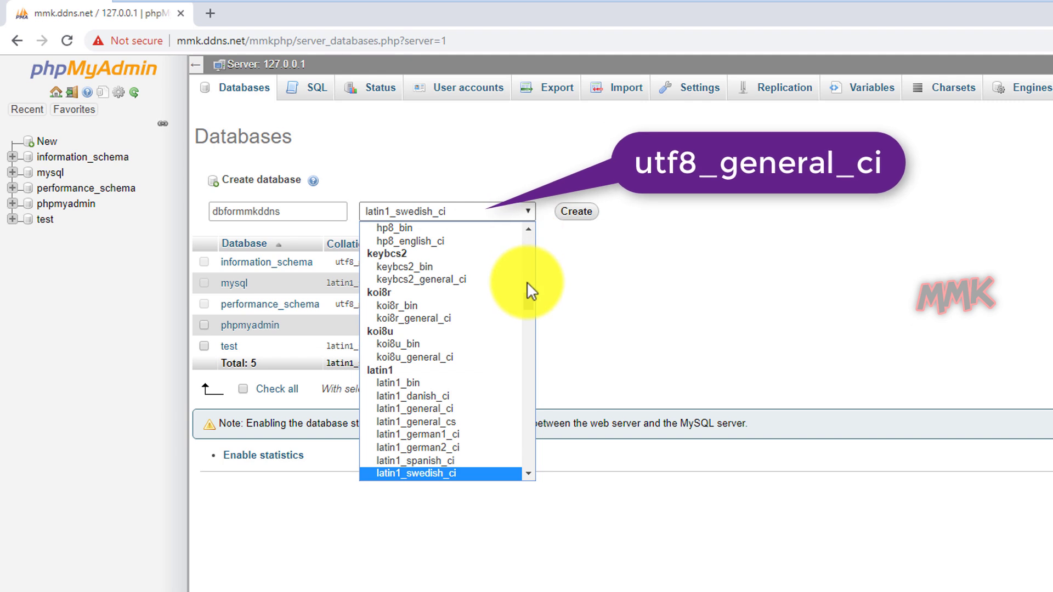
{"action": "left_click_drag", "start_coordinate": [525, 299], "coordinate": [546, 421]}
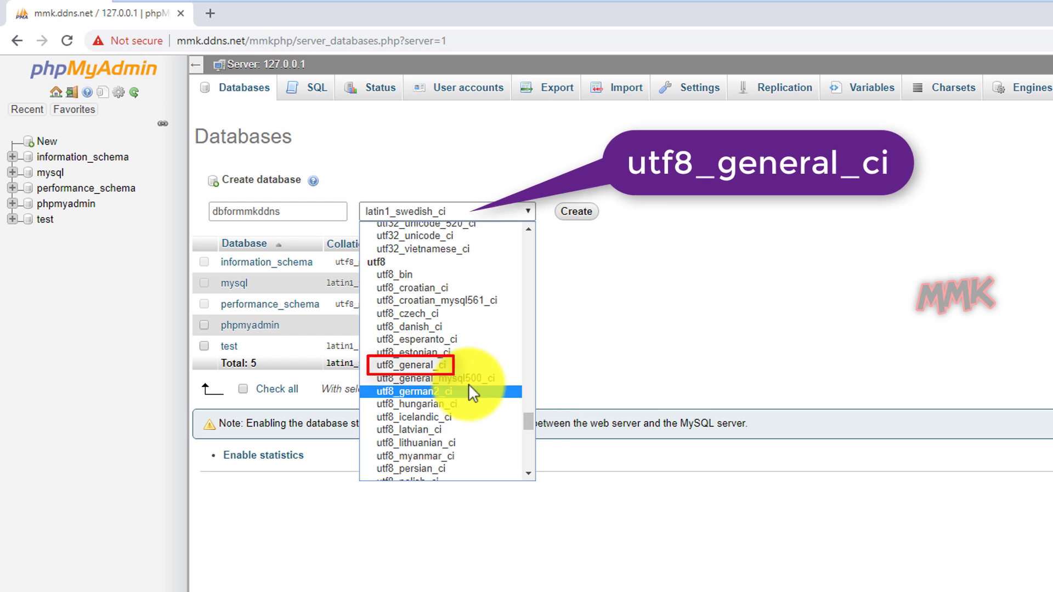
{"action": "left_click", "coordinate": [443, 365]}
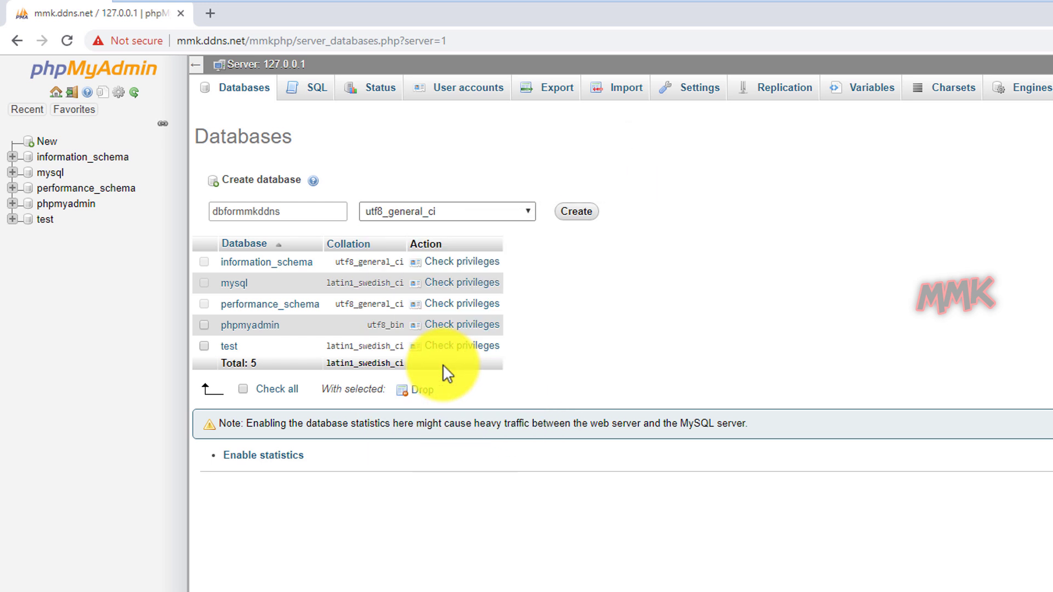
{"action": "left_click", "coordinate": [576, 213]}
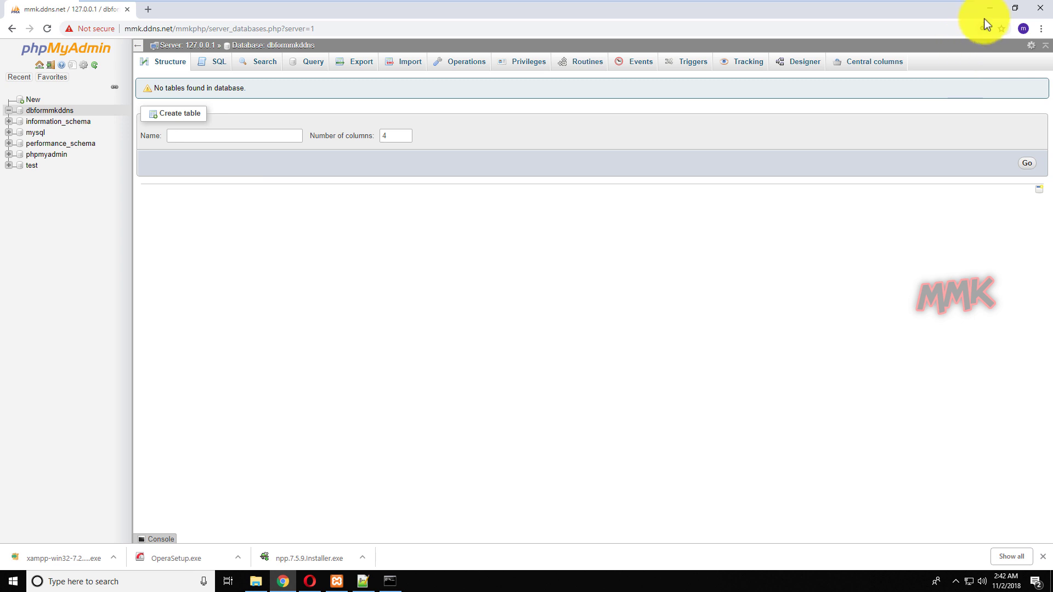
{"action": "left_click", "coordinate": [989, 10]}
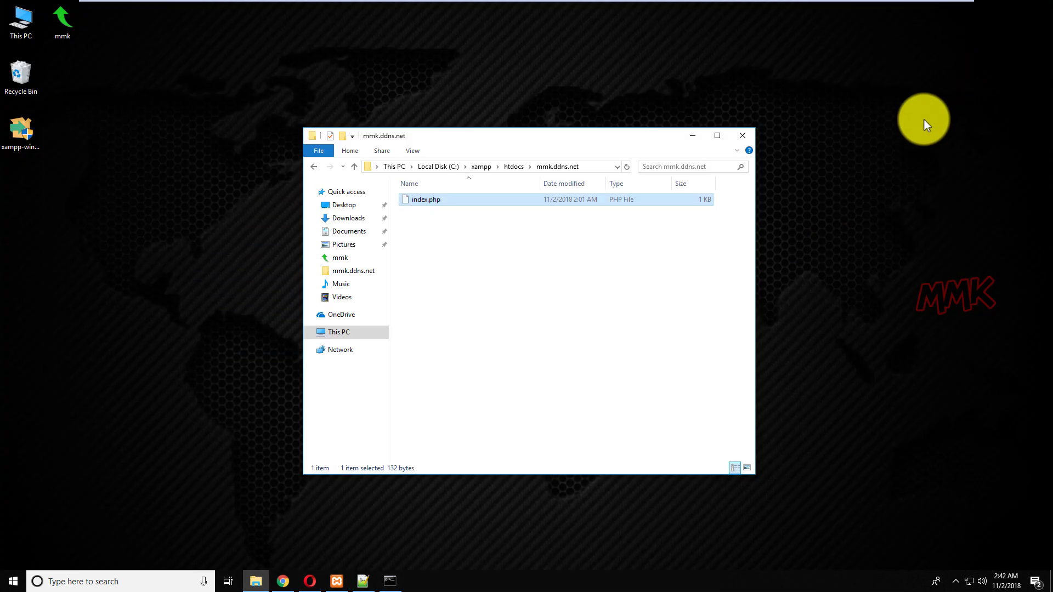
Copy db_connection.php from the desktop mmk folder.
{"action": "double_click", "coordinate": [69, 33]}
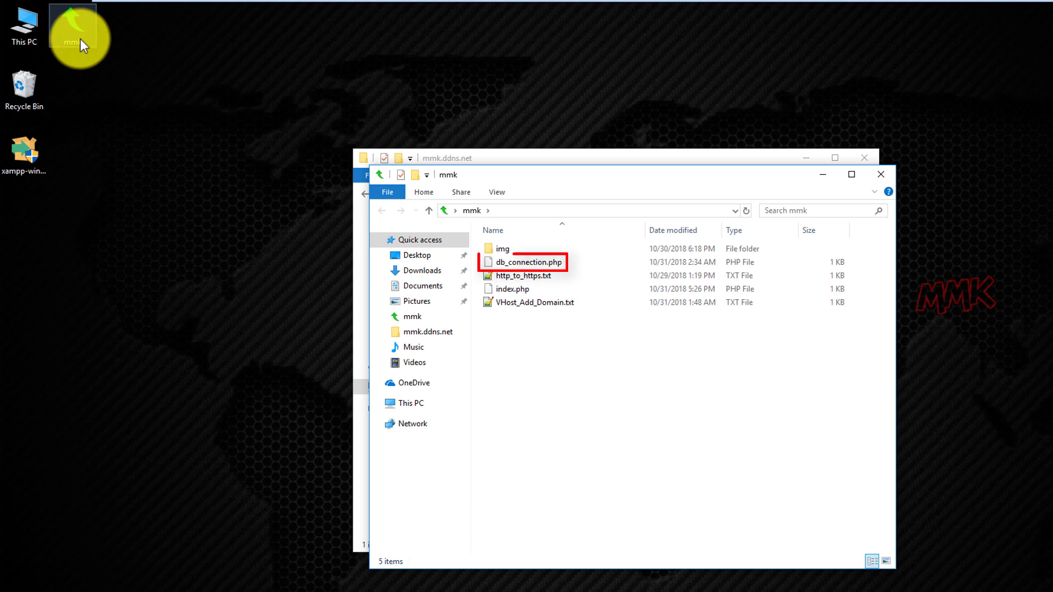
{"action": "right_click", "coordinate": [521, 263]}
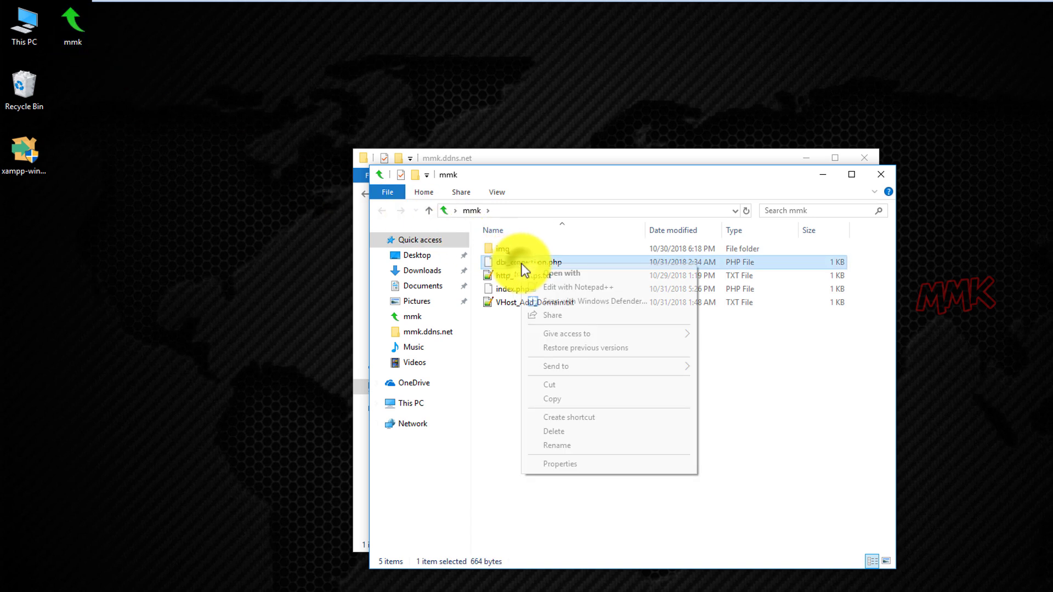
{"action": "left_click", "coordinate": [566, 398]}
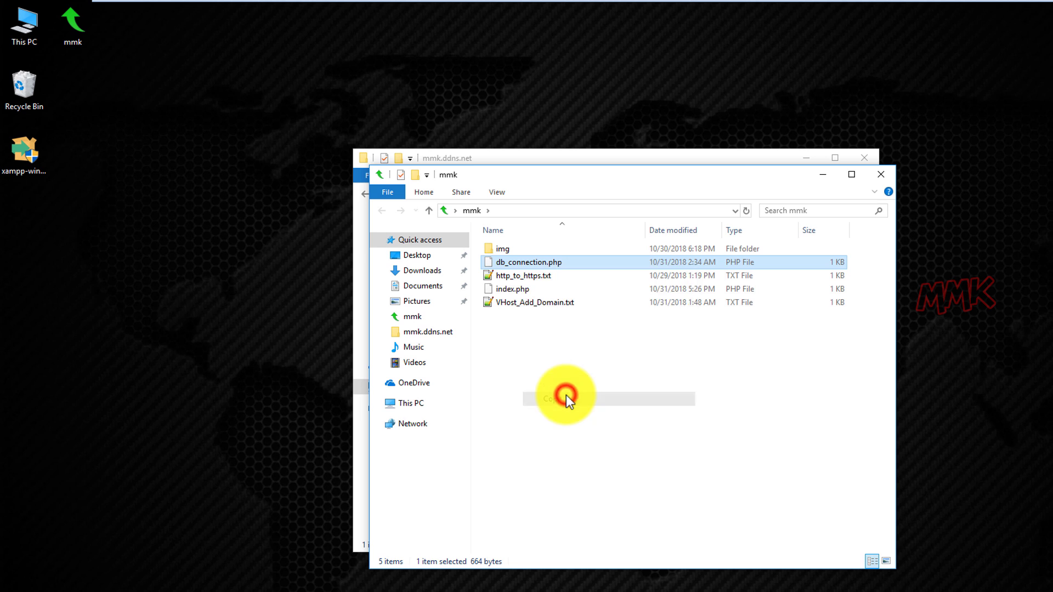
{"action": "left_click", "coordinate": [818, 174]}
{"action": "left_click", "coordinate": [546, 289]}
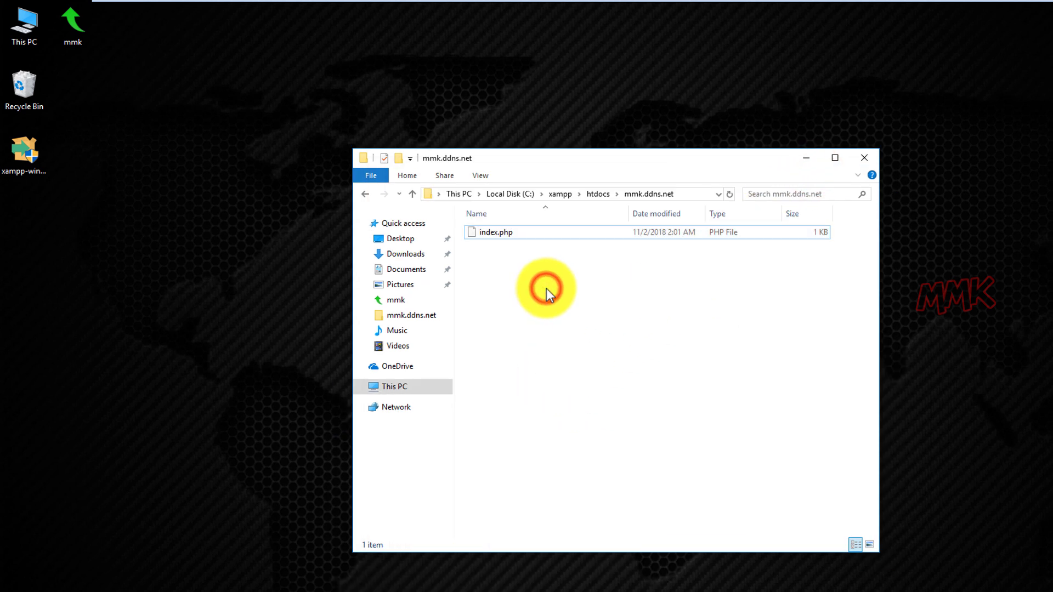
Paste db_connection.php into htdocs\mmk.ddns.net and open that copy in Notepad++.
{"action": "left_click", "coordinate": [600, 193]}
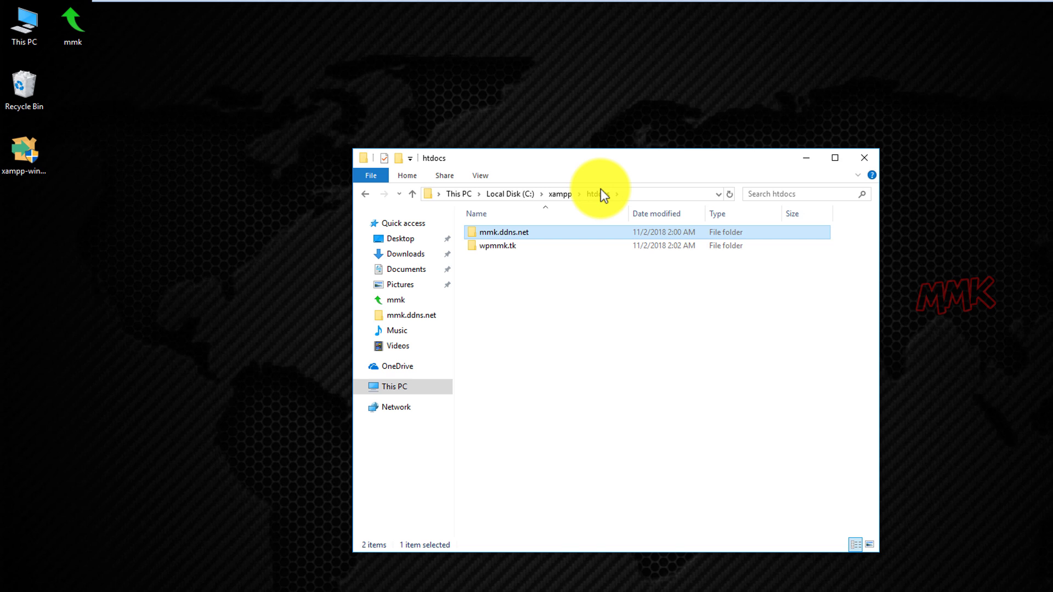
{"action": "double_click", "coordinate": [518, 232]}
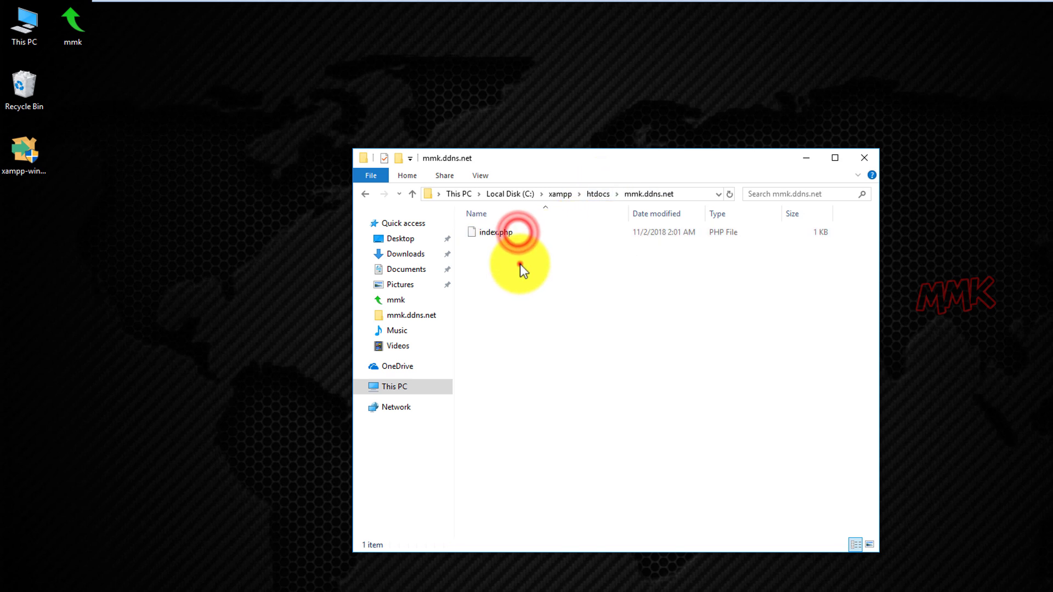
{"action": "right_click", "coordinate": [520, 264]}
{"action": "left_click", "coordinate": [554, 353]}
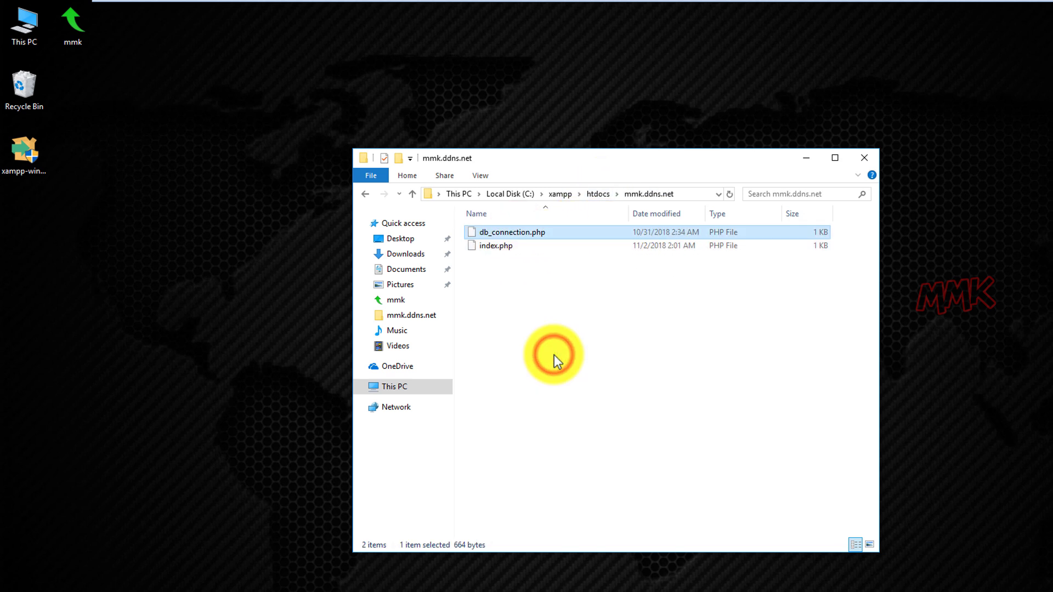
{"action": "left_click", "coordinate": [552, 348]}
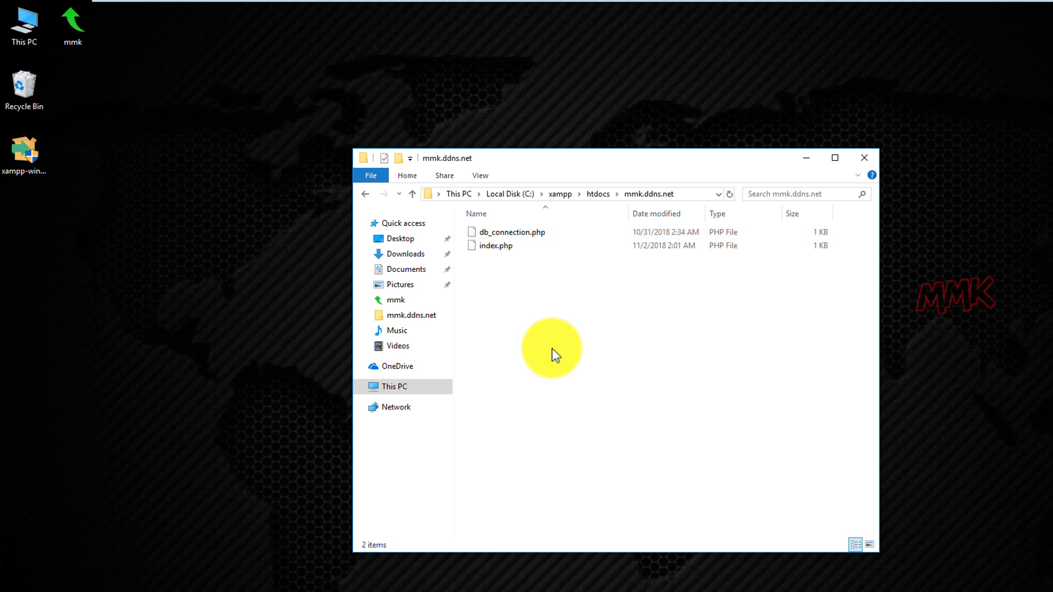
{"action": "right_click", "coordinate": [515, 233]}
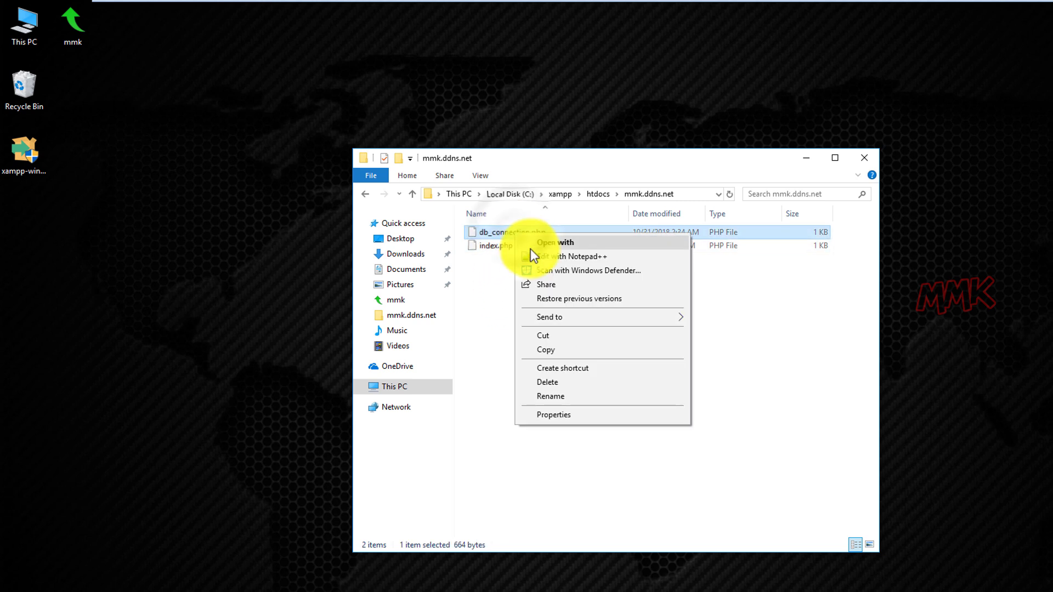
{"action": "left_click", "coordinate": [551, 255]}
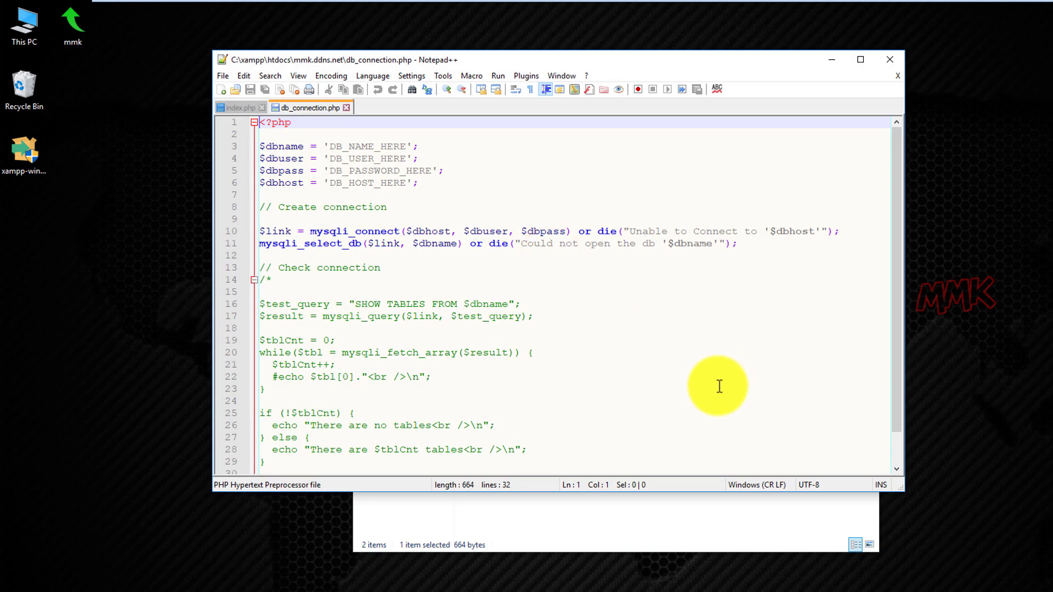
Drag the Notepad++ window taller to show all 32 lines of db_connection.php.
{"action": "left_click_drag", "start_coordinate": [680, 491], "coordinate": [685, 574]}
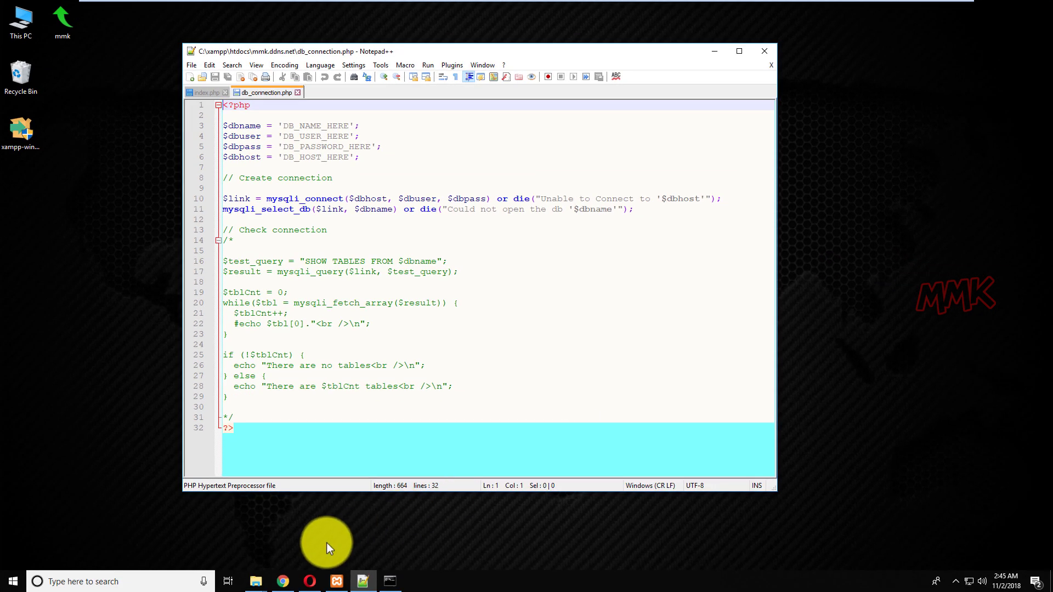
Copy dbformmkddns from the phpMyAdmin sidebar and return to Notepad++.
{"action": "left_click", "coordinate": [283, 581]}
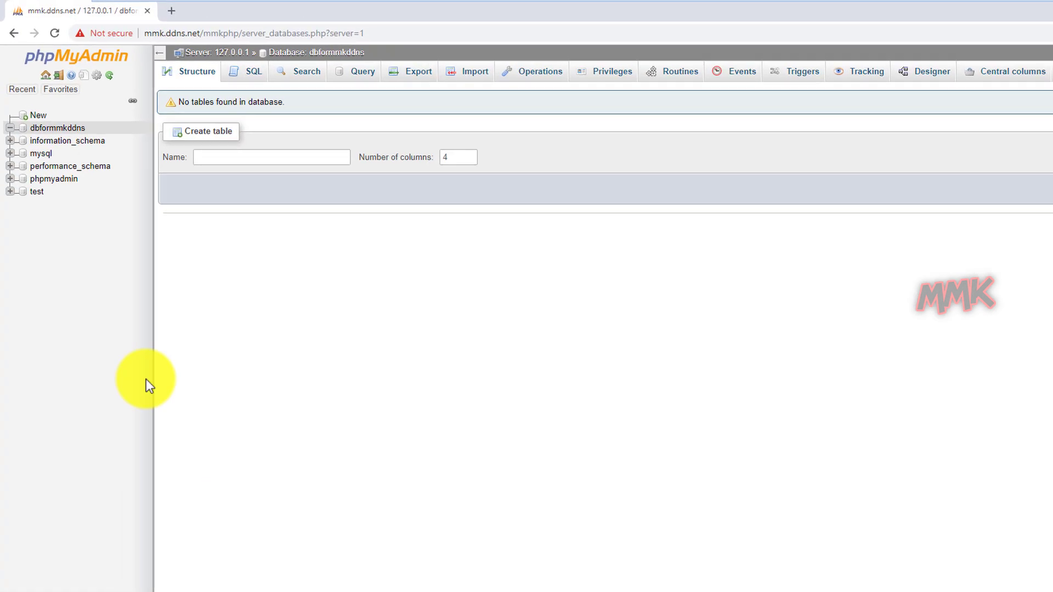
{"action": "left_click_drag", "start_coordinate": [87, 130], "coordinate": [32, 131]}
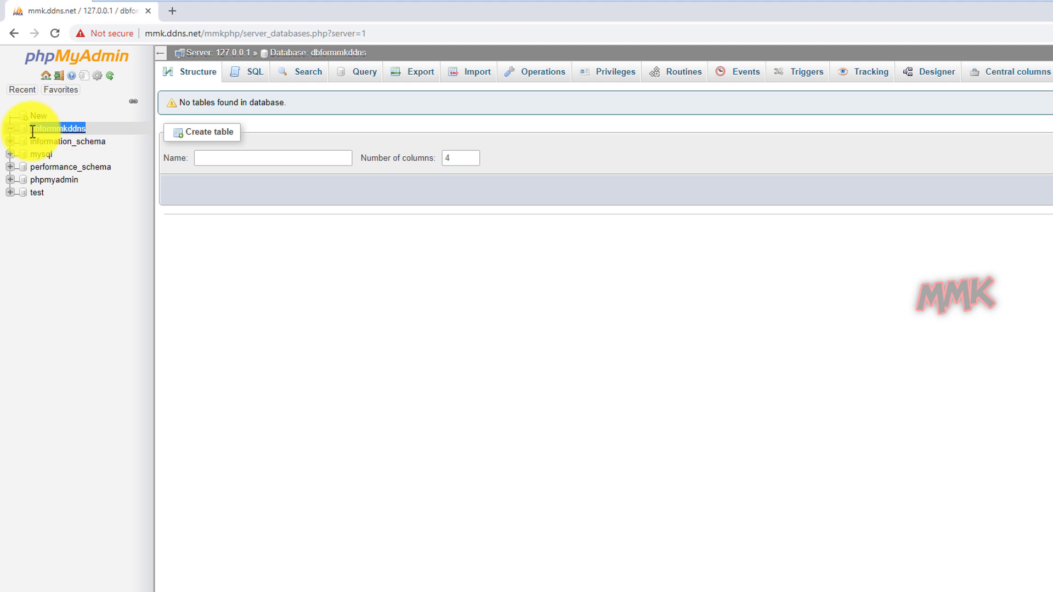
{"action": "right_click", "coordinate": [39, 131]}
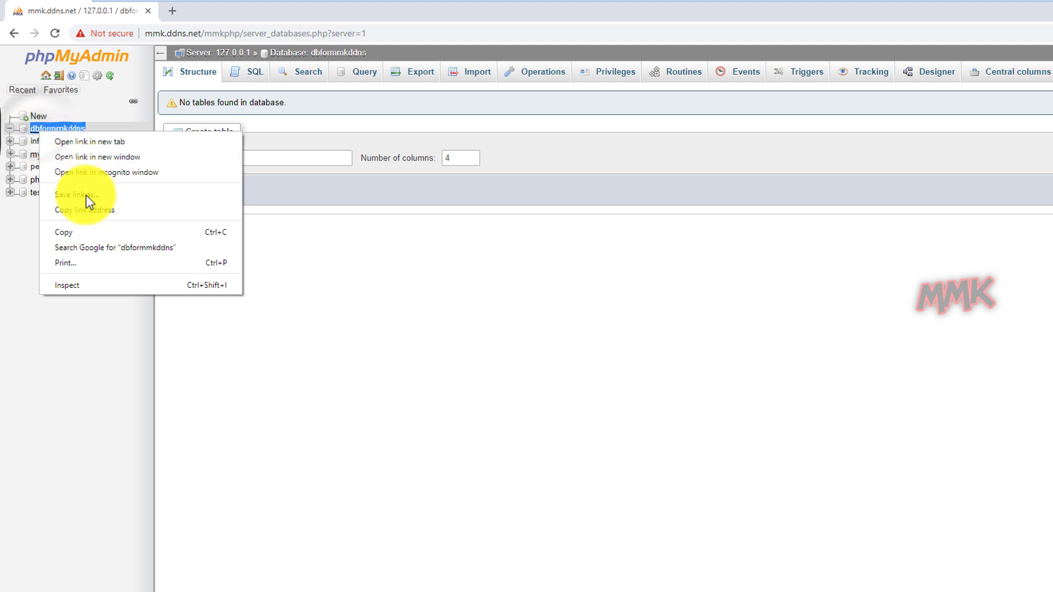
{"action": "left_click", "coordinate": [80, 232]}
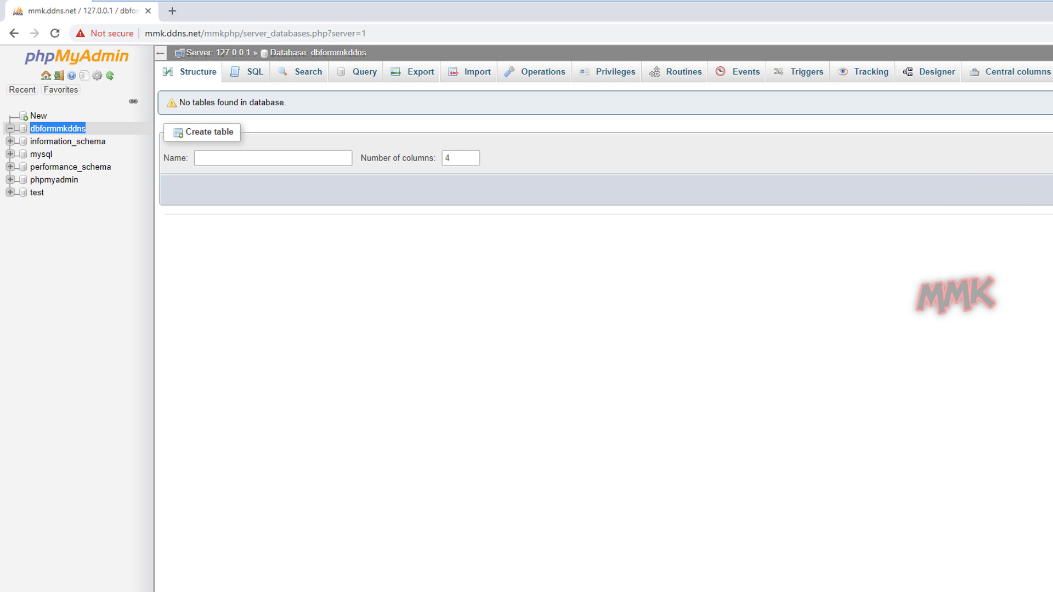
{"action": "key", "text": "alt+Tab"}
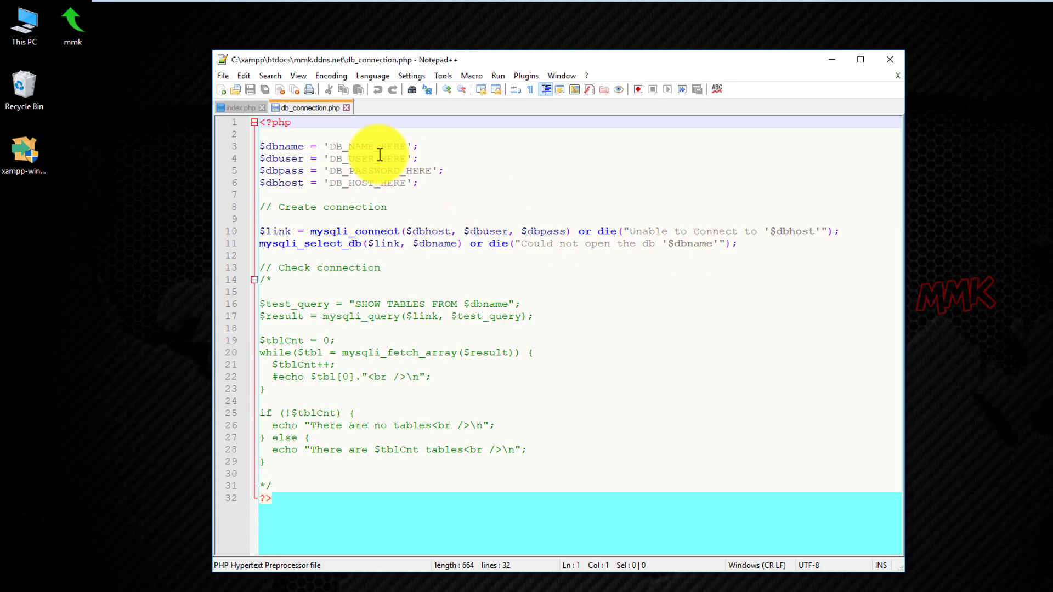
Paste dbformmkddns over the DB_NAME_HERE placeholder on line 3.
{"action": "left_click", "coordinate": [333, 145]}
{"action": "left_click_drag", "start_coordinate": [333, 145], "coordinate": [404, 147]}
{"action": "right_click", "coordinate": [388, 147]}
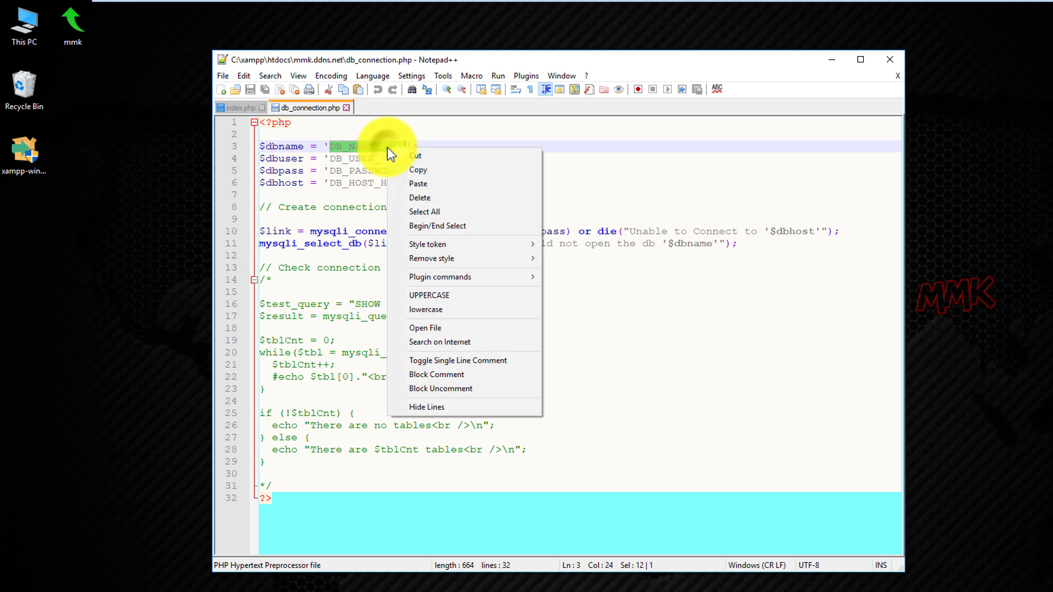
{"action": "left_click", "coordinate": [408, 178]}
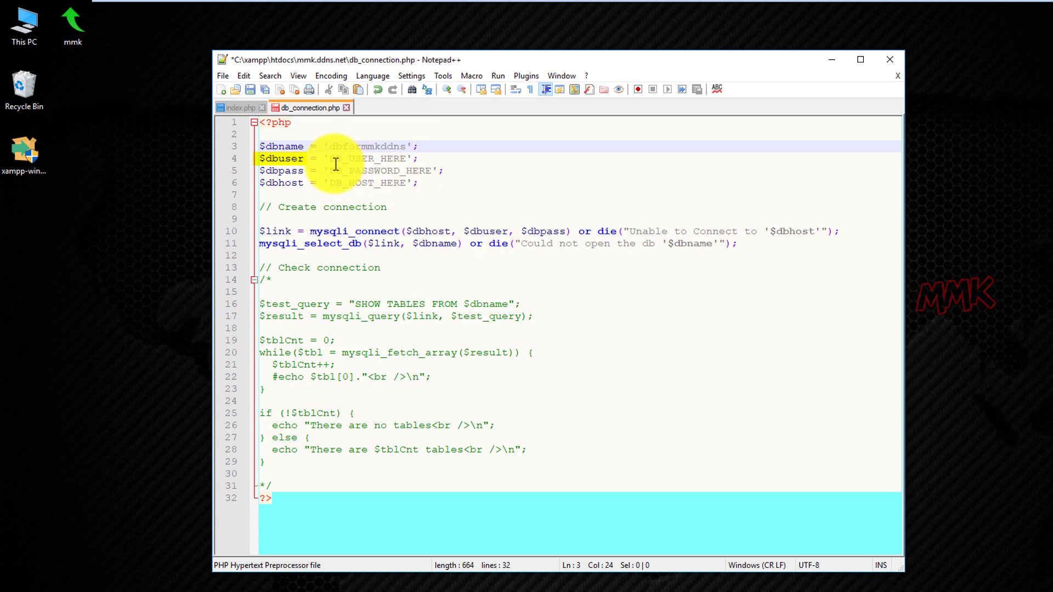
Check phpMyAdmin user accounts and replace DB_USER_HERE with root.
{"action": "left_click_drag", "start_coordinate": [329, 159], "coordinate": [406, 160]}
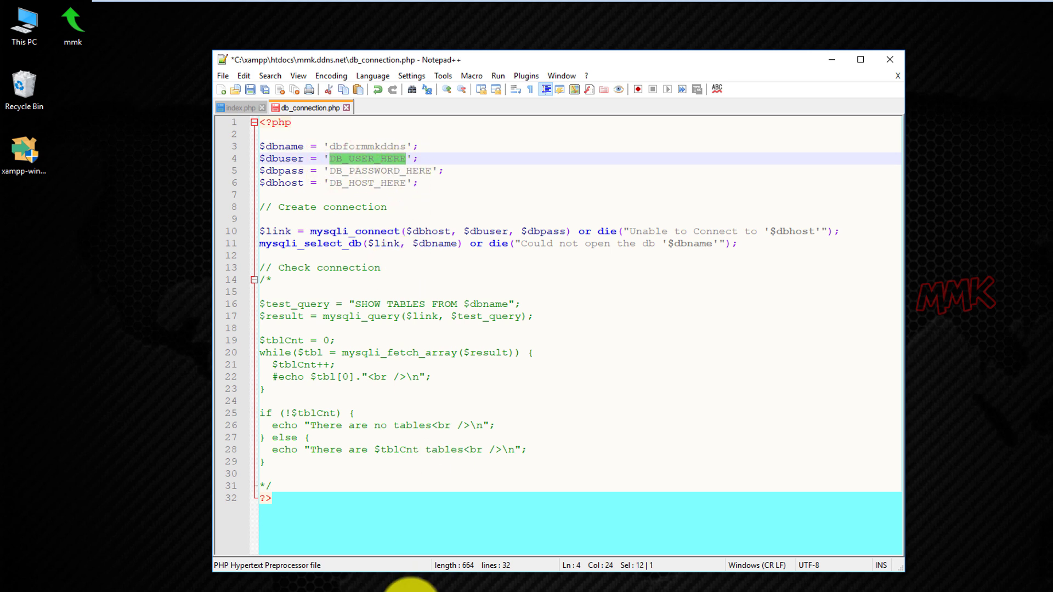
{"action": "left_click", "coordinate": [415, 588]}
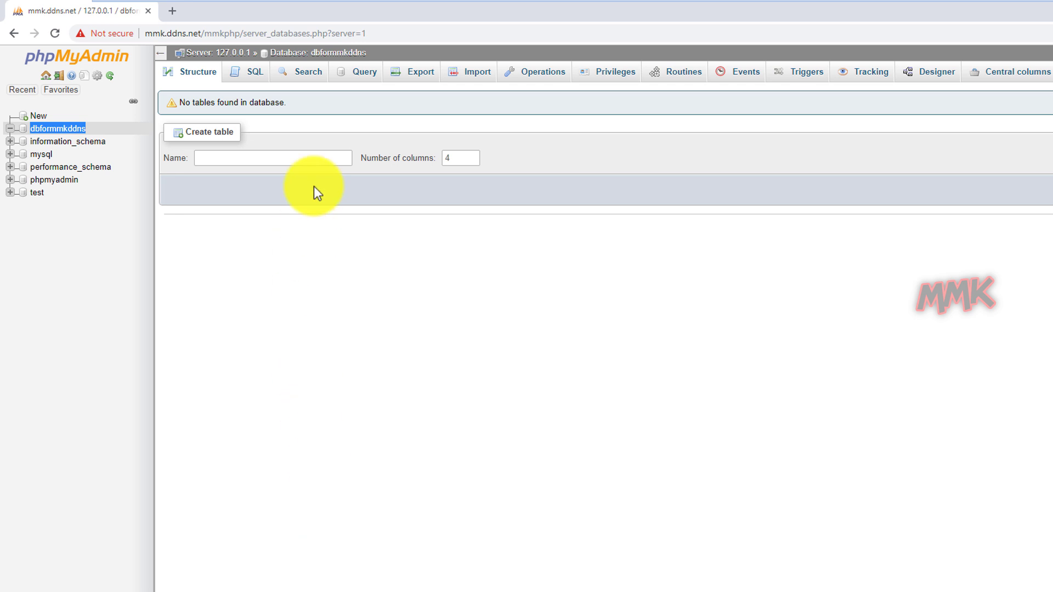
{"action": "left_click", "coordinate": [46, 76]}
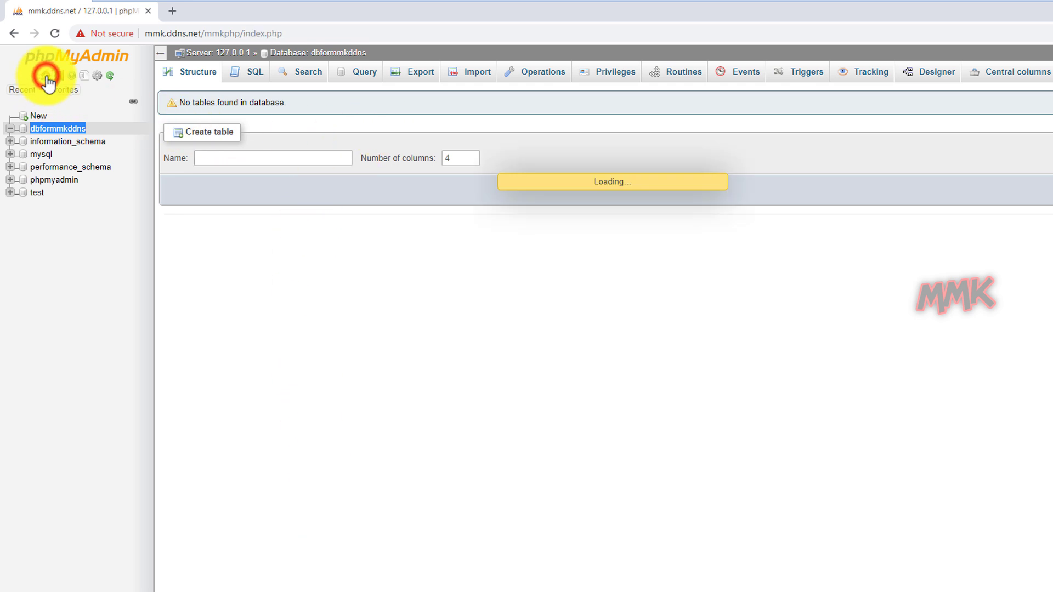
{"action": "left_click", "coordinate": [374, 75]}
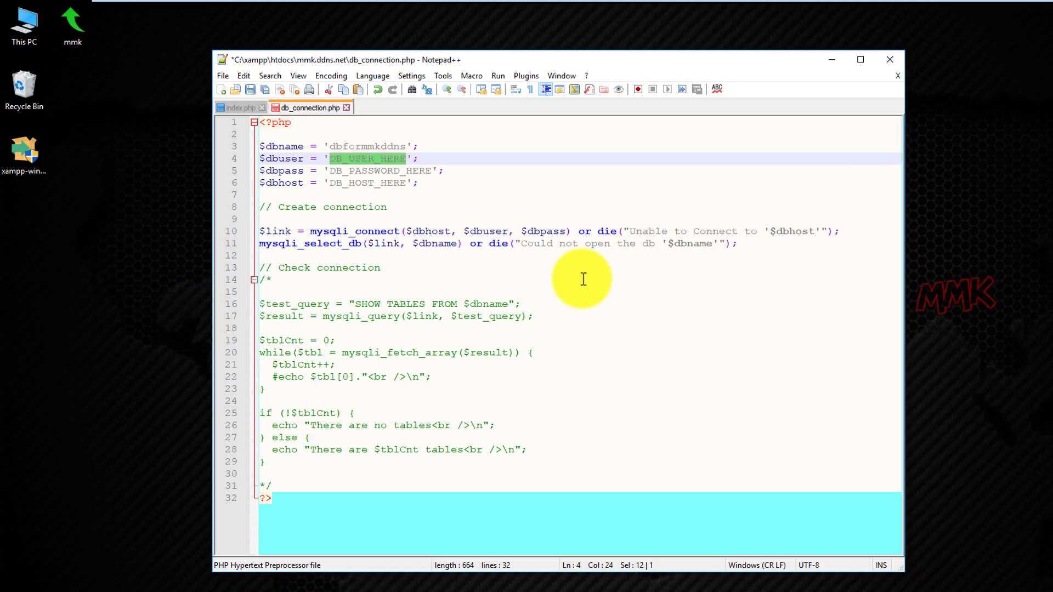
{"action": "type", "text": "root"}
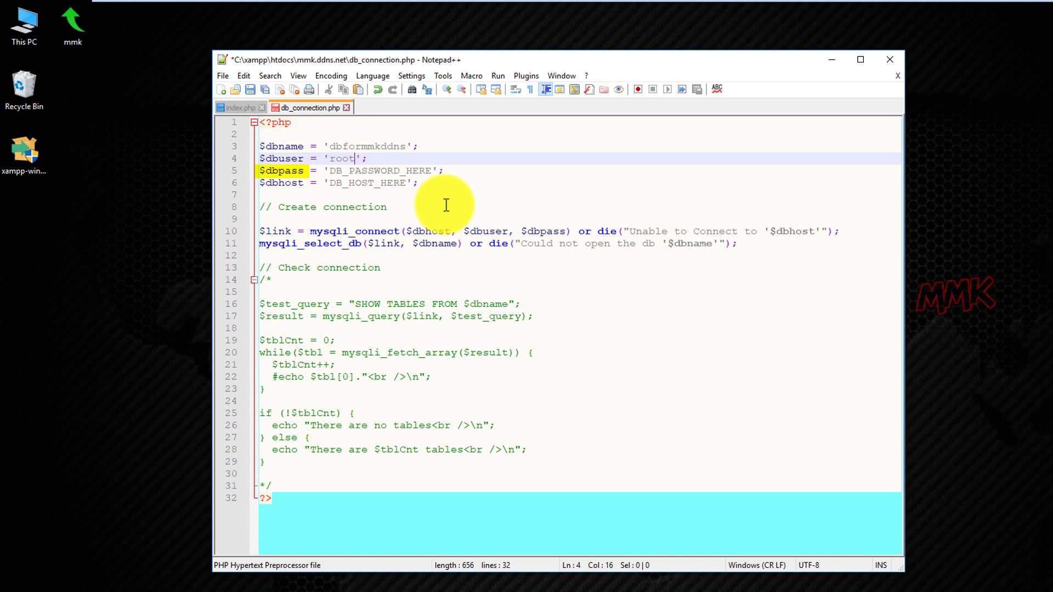
Enter the database password and host localhost, then save db_connection.php.
{"action": "left_click_drag", "start_coordinate": [329, 170], "coordinate": [432, 171]}
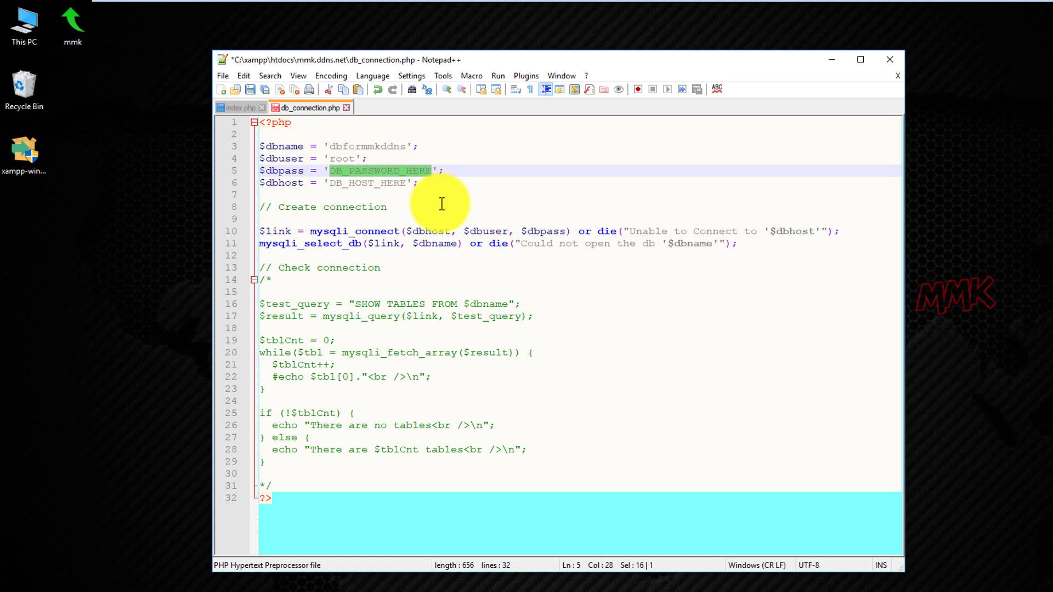
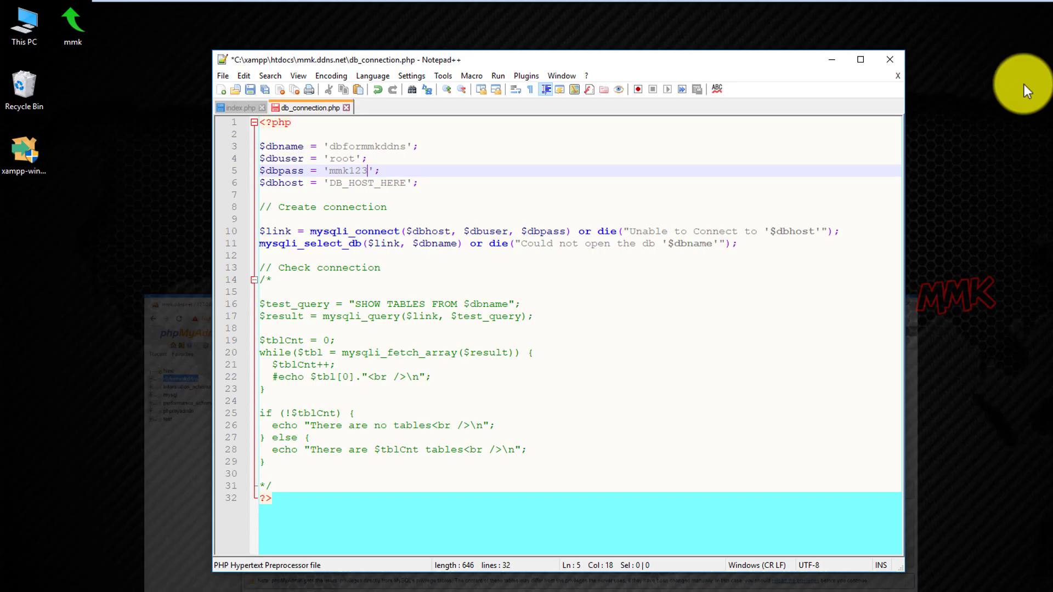
{"action": "left_click_drag", "start_coordinate": [330, 185], "coordinate": [406, 183]}
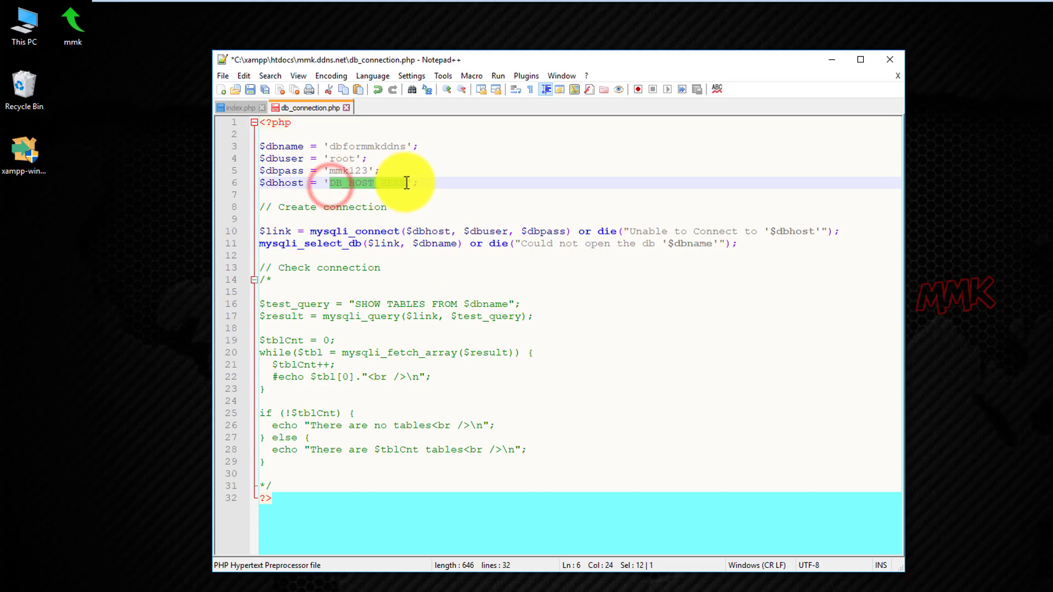
{"action": "type", "text": "localh"}
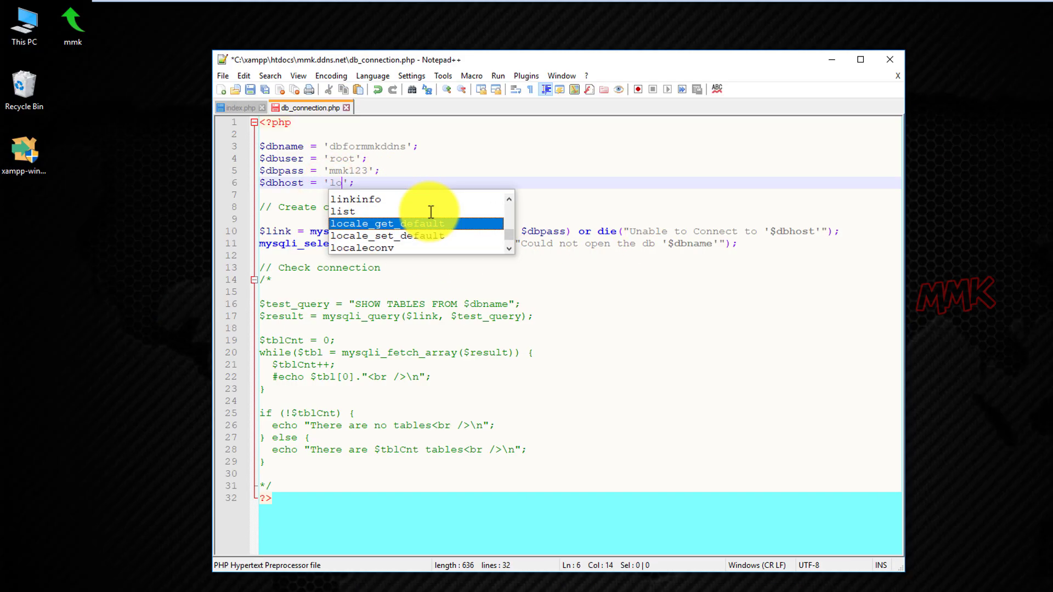
{"action": "type", "text": "ost"}
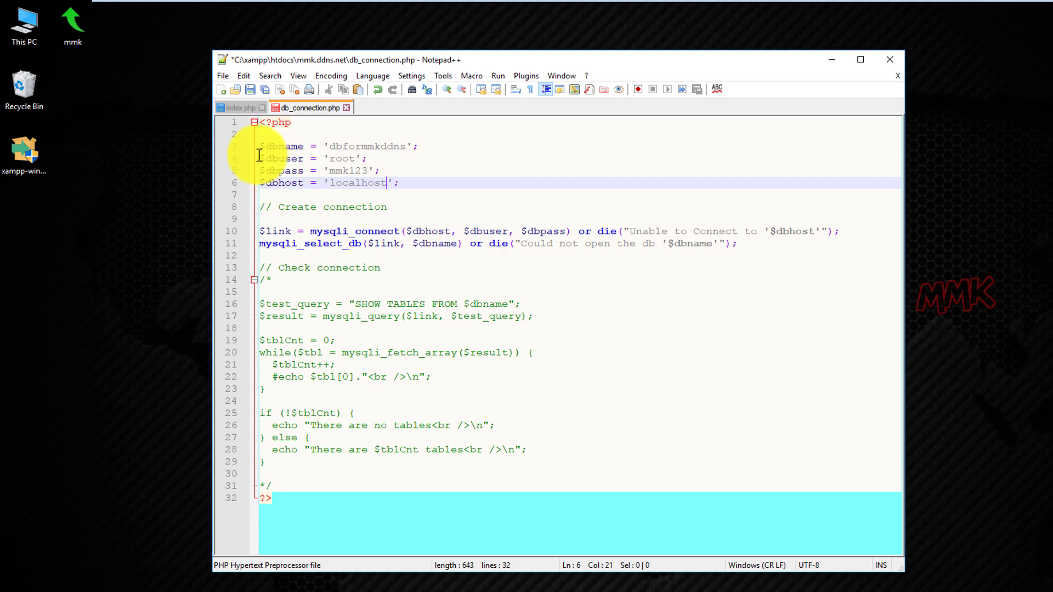
{"action": "left_click", "coordinate": [248, 89]}
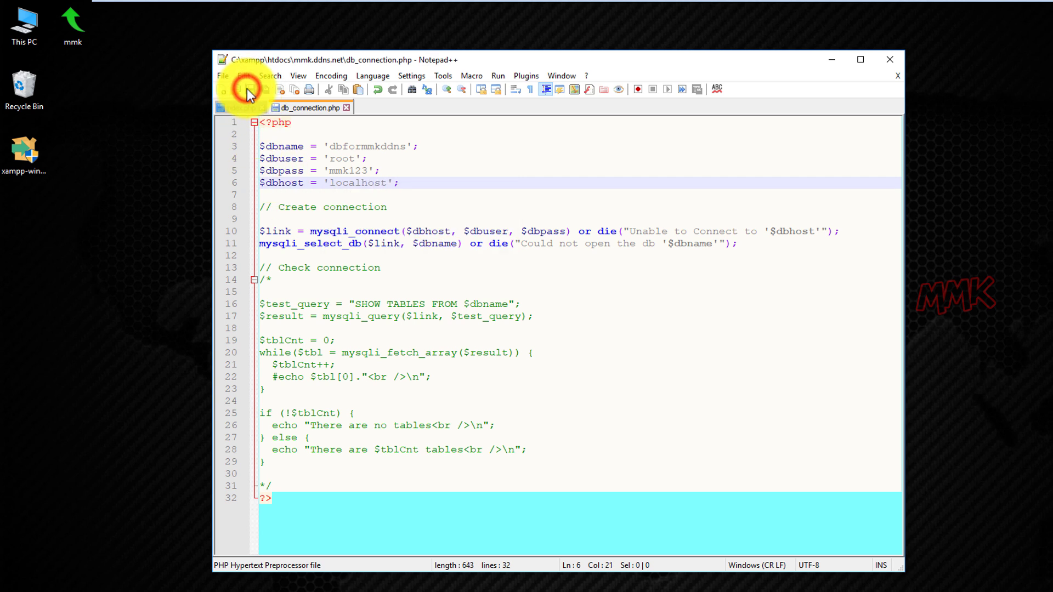
{"action": "key", "text": "super+t"}
Open index.php from the mmk.ddns.net folder in Notepad++ and insert a blank first line.
{"action": "left_click", "coordinate": [241, 580]}
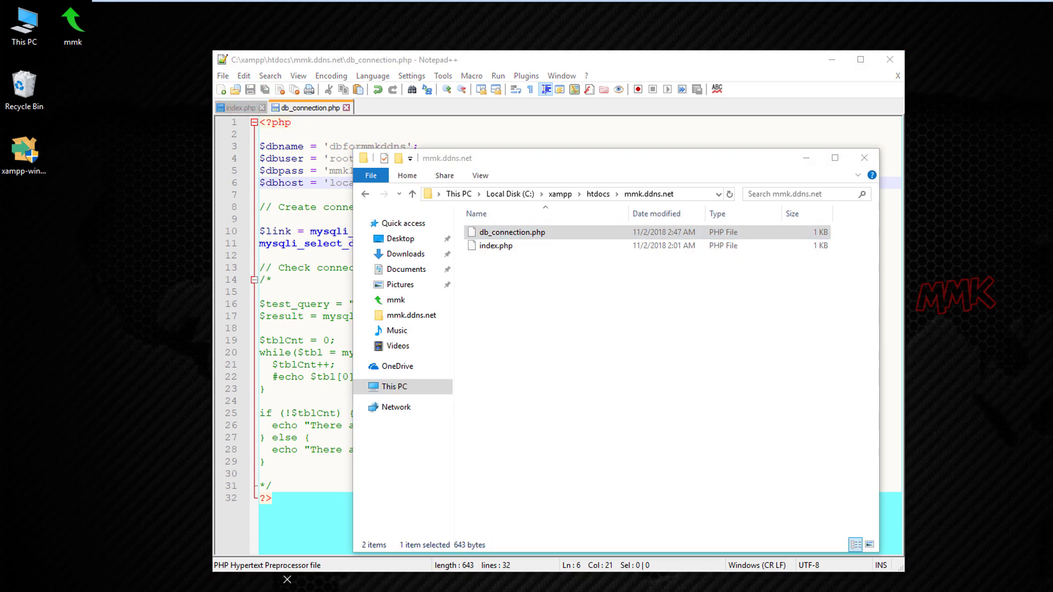
{"action": "left_click", "coordinate": [512, 288]}
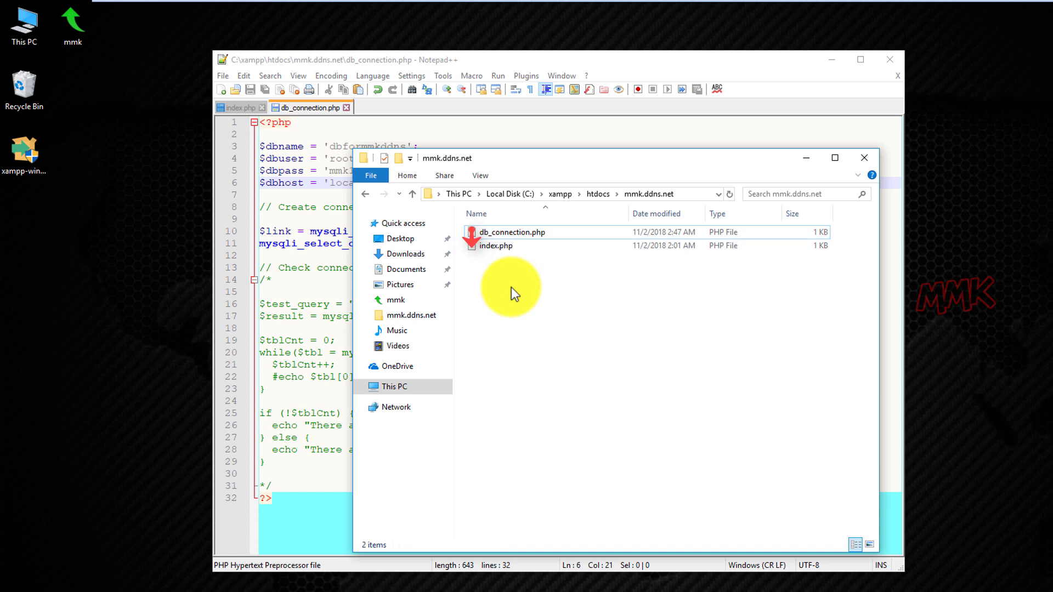
{"action": "right_click", "coordinate": [489, 245]}
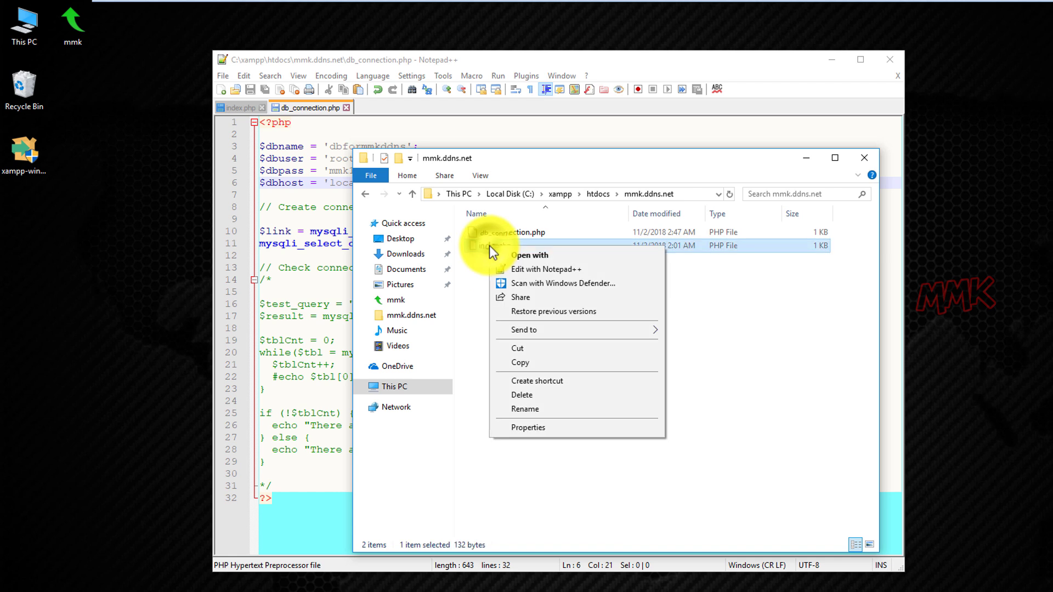
{"action": "left_click", "coordinate": [524, 271]}
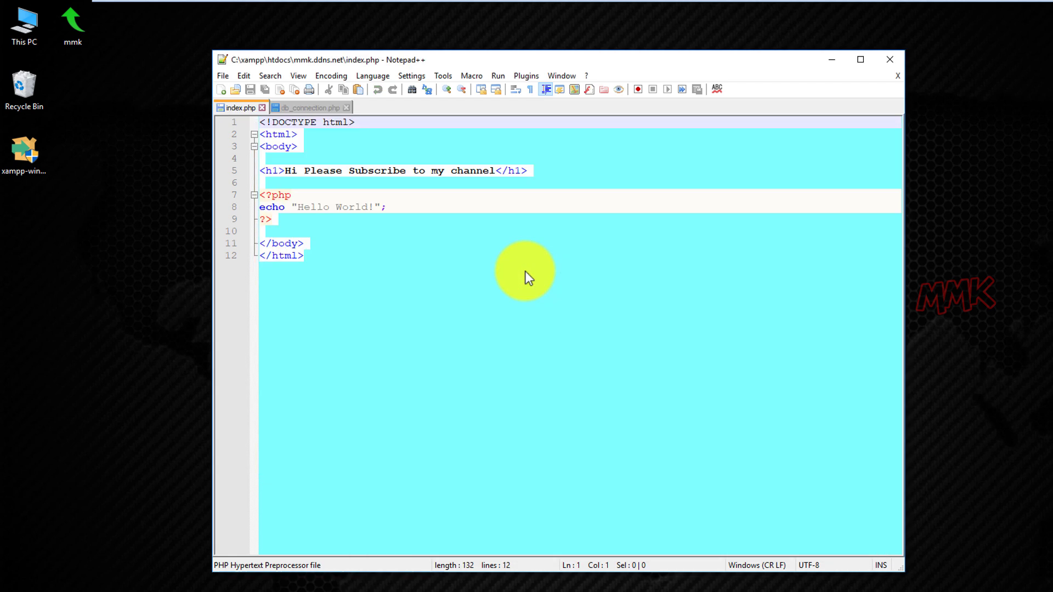
{"action": "key", "text": "Return"}
{"action": "key", "text": "Return"}
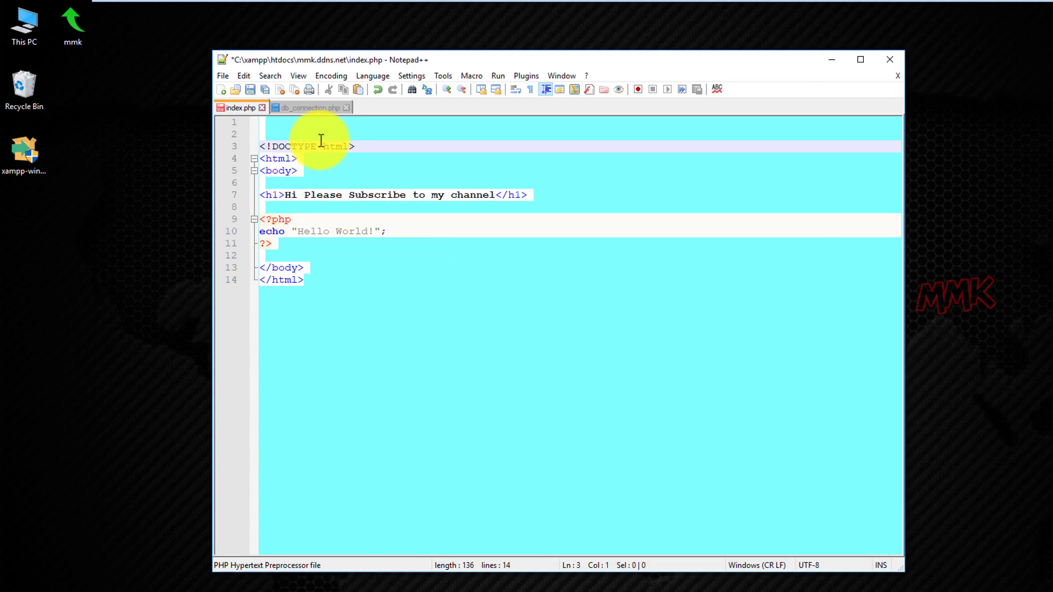
Type <?php include (''); ?> on line 1 and copy the name db_connection.php in Explorer.
{"action": "left_click", "coordinate": [301, 122]}
{"action": "type", "text": "<"}
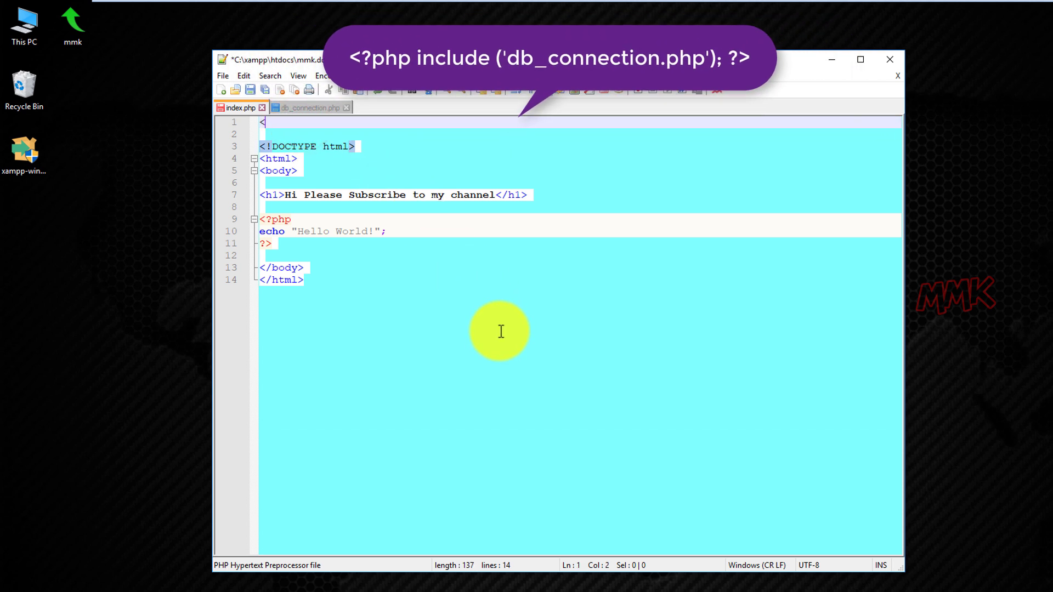
{"action": "type", "text": "?php"}
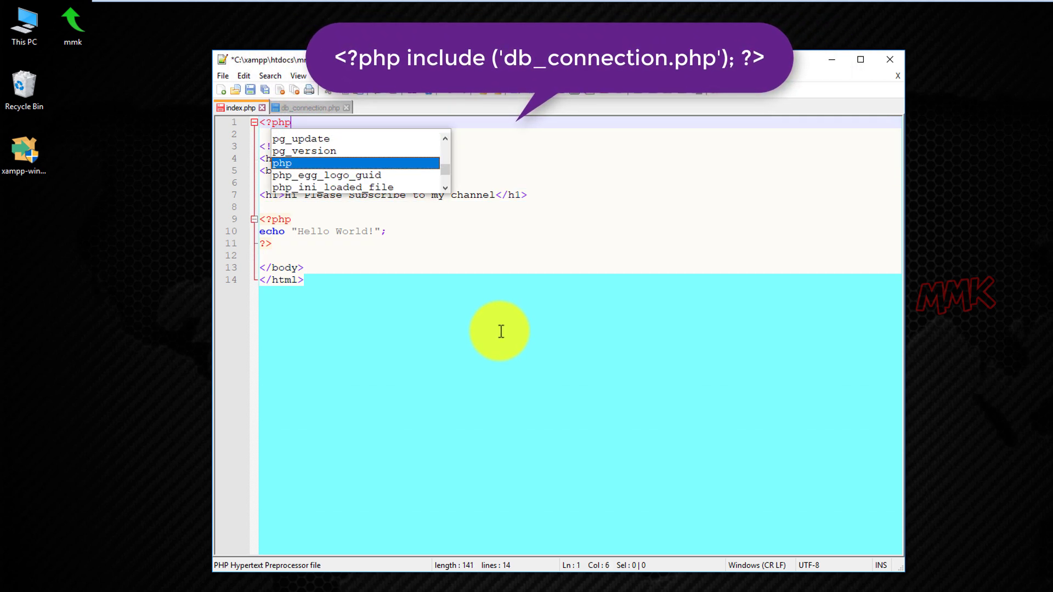
{"action": "type", "text": " incl"}
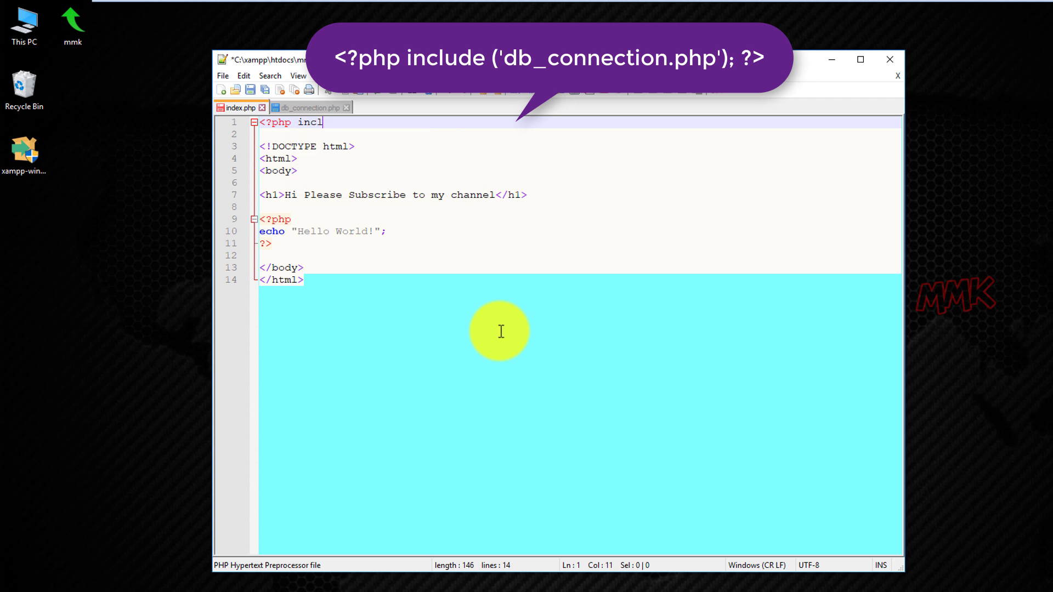
{"action": "type", "text": "ude ('"}
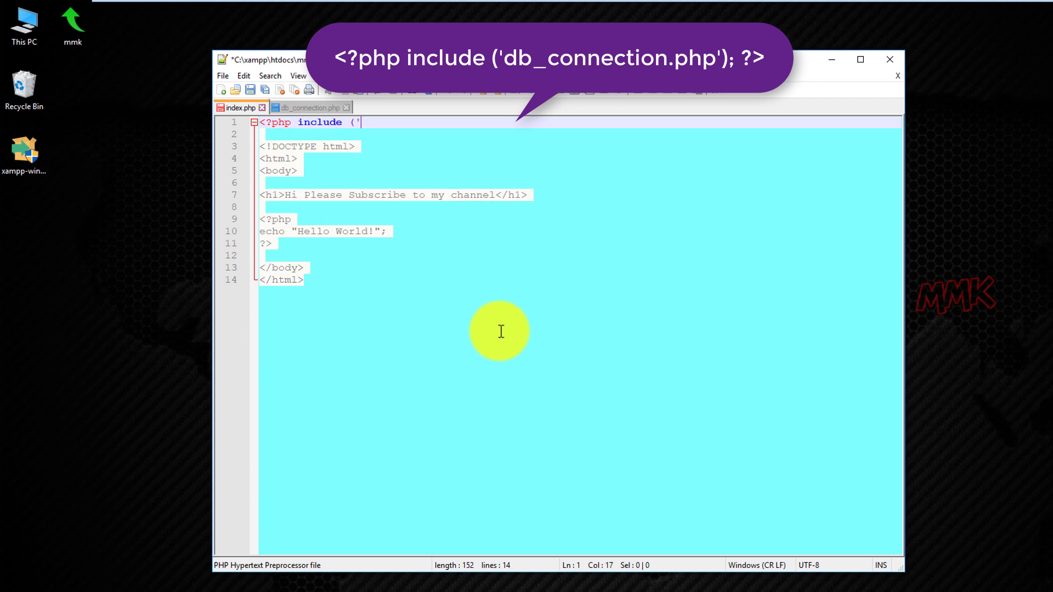
{"action": "type", "text": "');"}
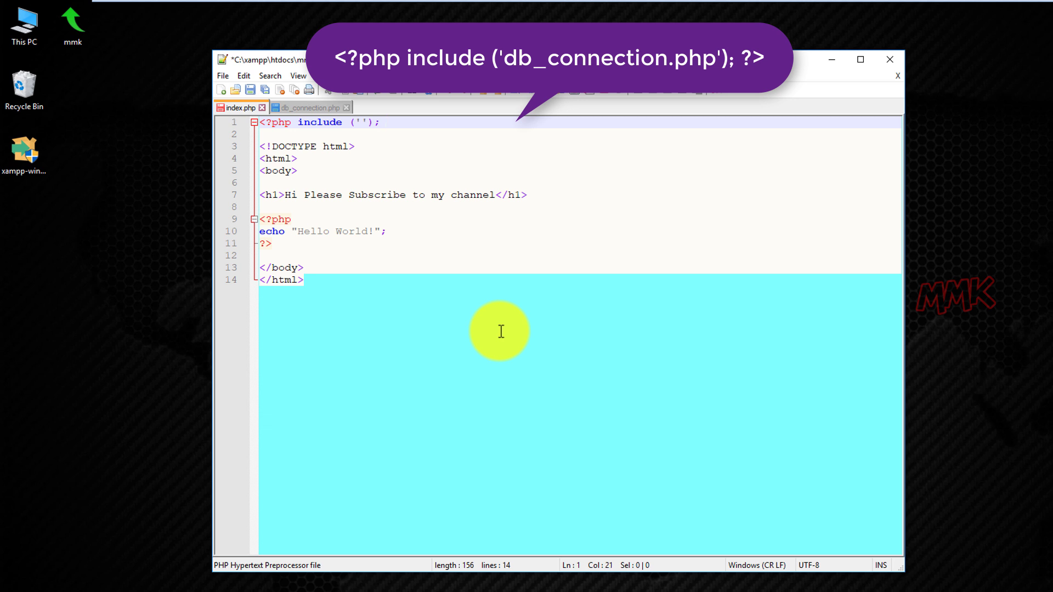
{"action": "type", "text": " ?>"}
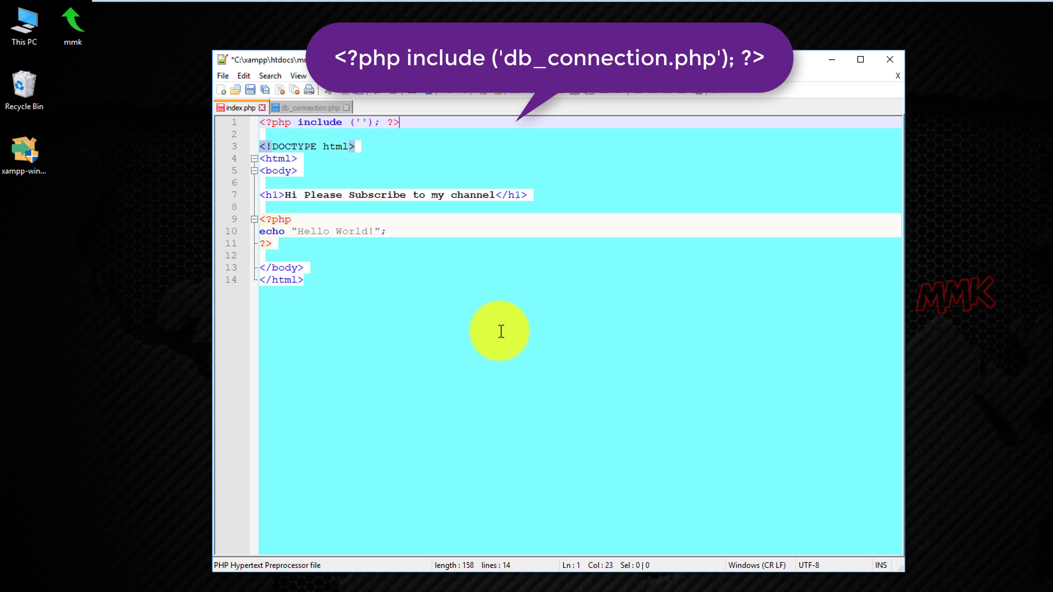
{"action": "right_click", "coordinate": [366, 591]}
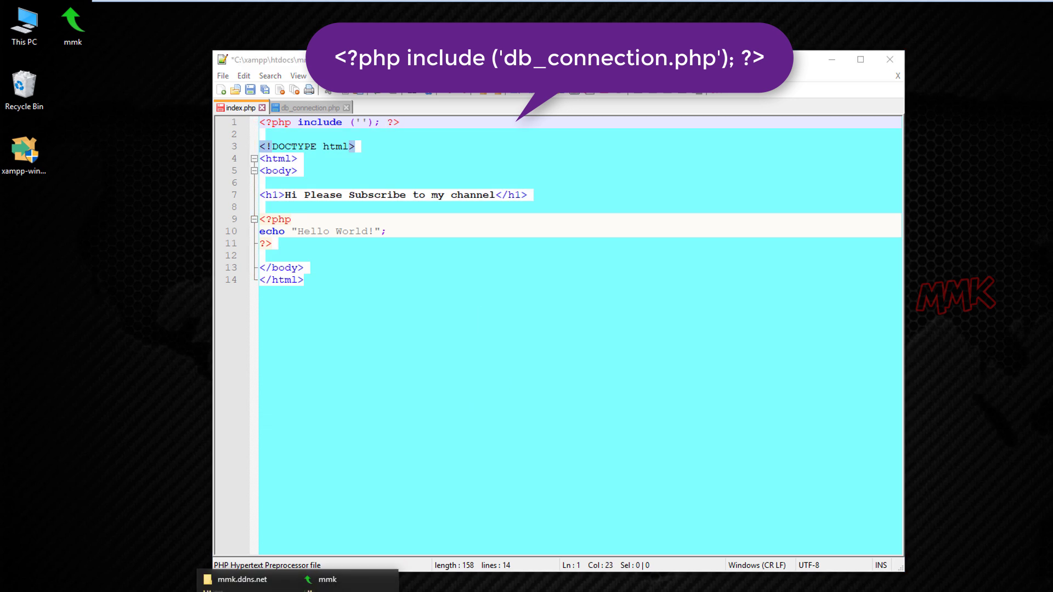
{"action": "left_click", "coordinate": [242, 580]}
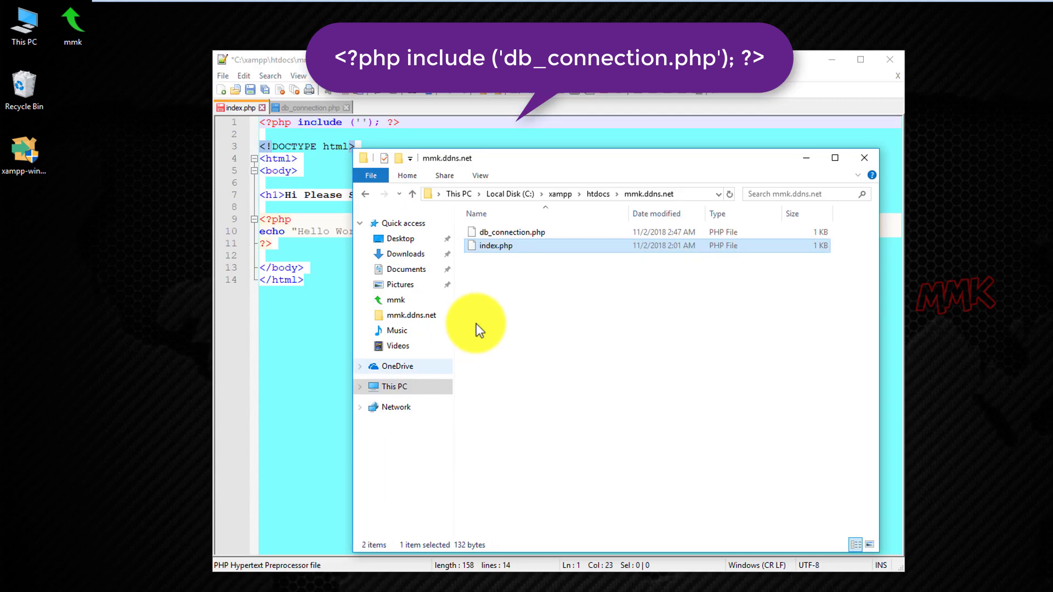
{"action": "left_click", "coordinate": [519, 230]}
{"action": "left_click", "coordinate": [519, 231]}
{"action": "left_click_drag", "start_coordinate": [555, 233], "coordinate": [475, 234]}
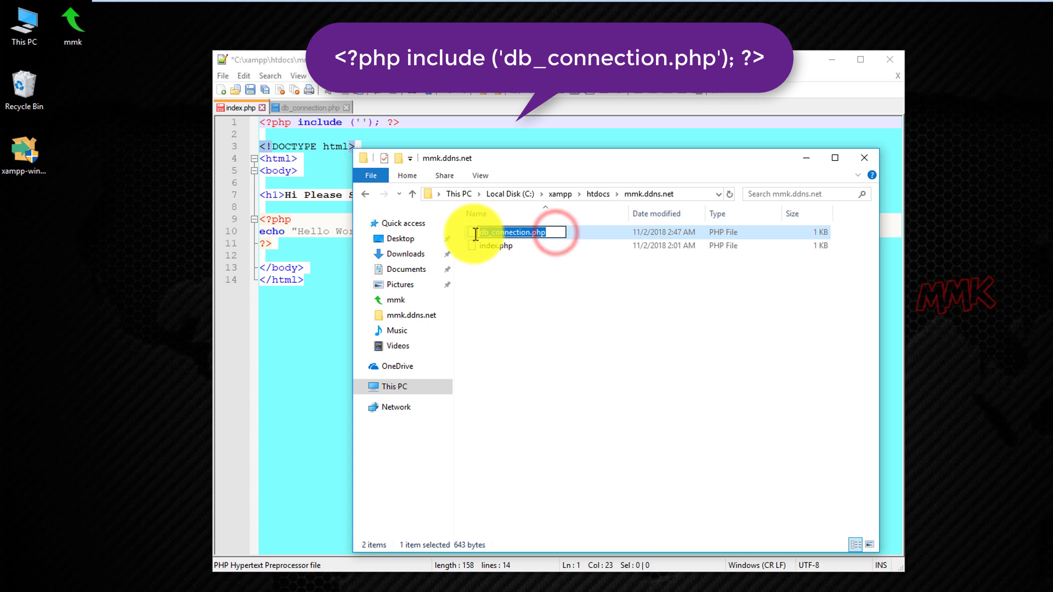
{"action": "right_click", "coordinate": [487, 230]}
{"action": "left_click", "coordinate": [508, 277]}
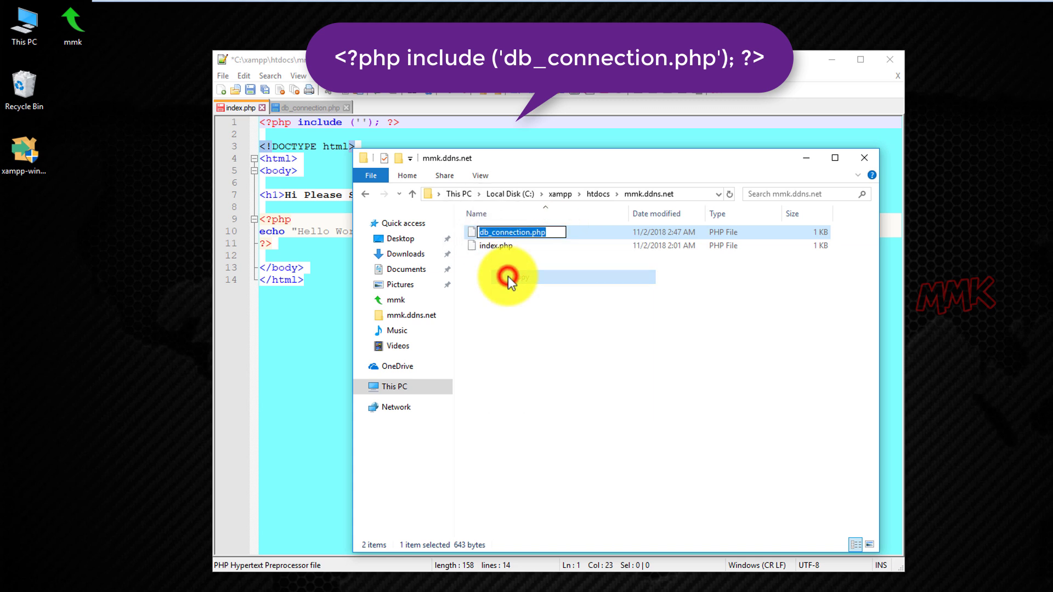
{"action": "left_click", "coordinate": [515, 291]}
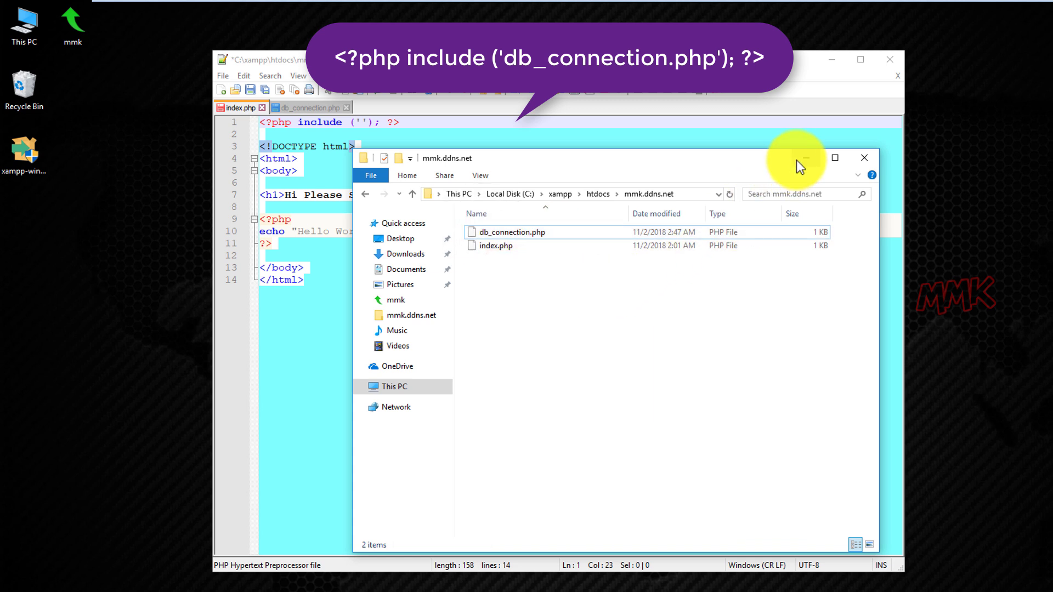
Paste db_connection.php between the include's quotes and save index.php.
{"action": "left_click", "coordinate": [797, 159]}
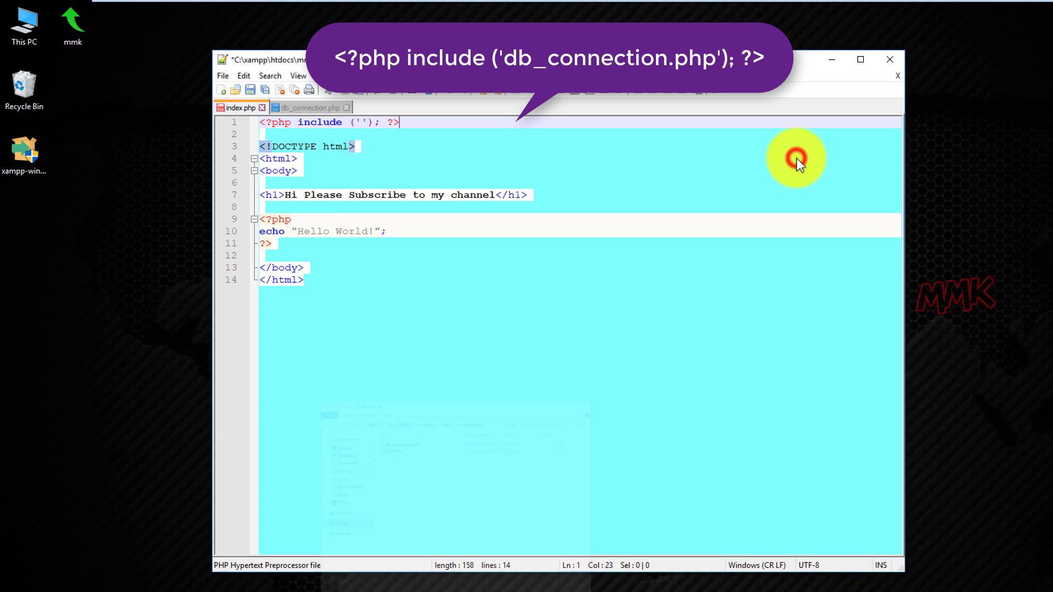
{"action": "left_click", "coordinate": [361, 122]}
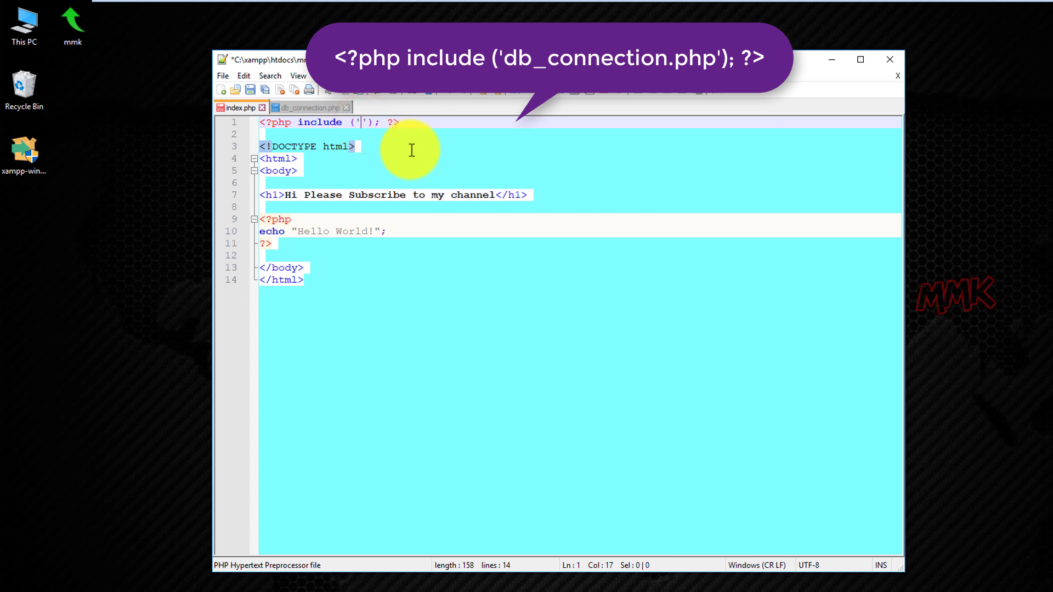
{"action": "key", "text": "ctrl+v"}
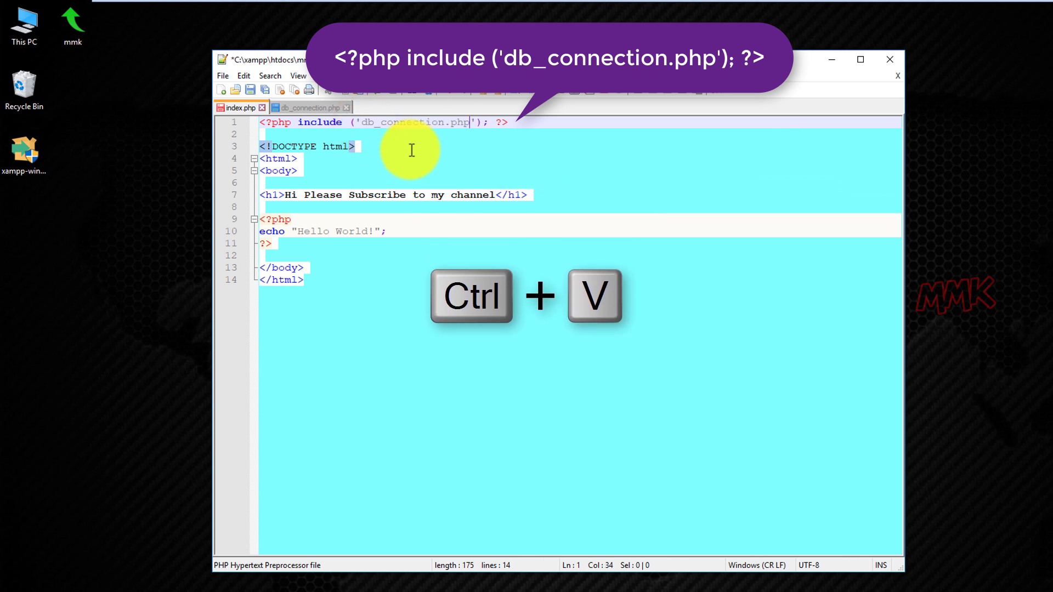
{"action": "left_click", "coordinate": [252, 89]}
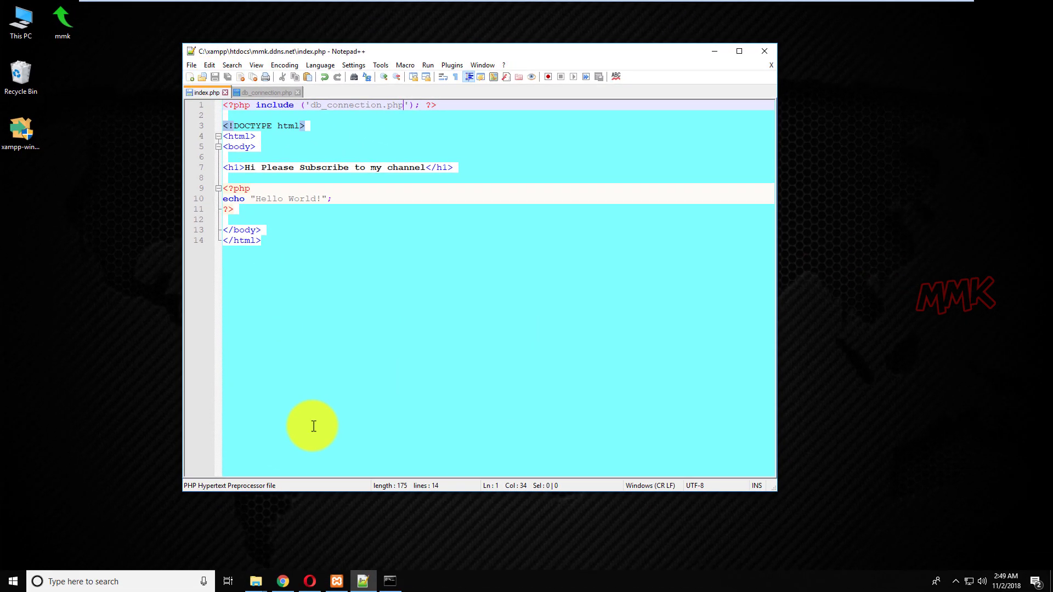
{"action": "left_click", "coordinate": [283, 581]}
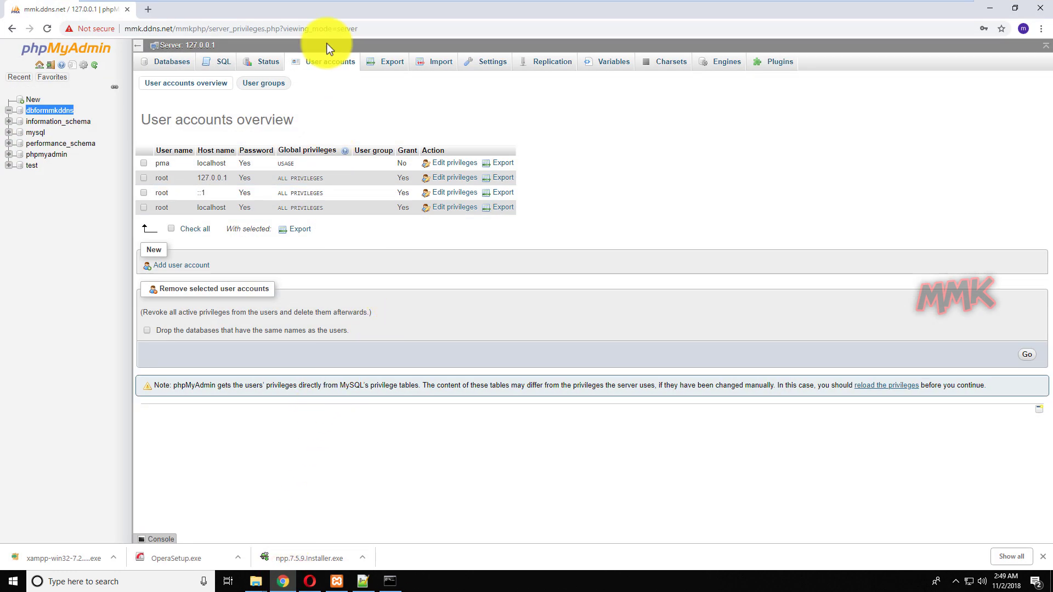
Open a new Chrome tab and type mmk so the address becomes mmk.ddns.net.
{"action": "left_click", "coordinate": [147, 10]}
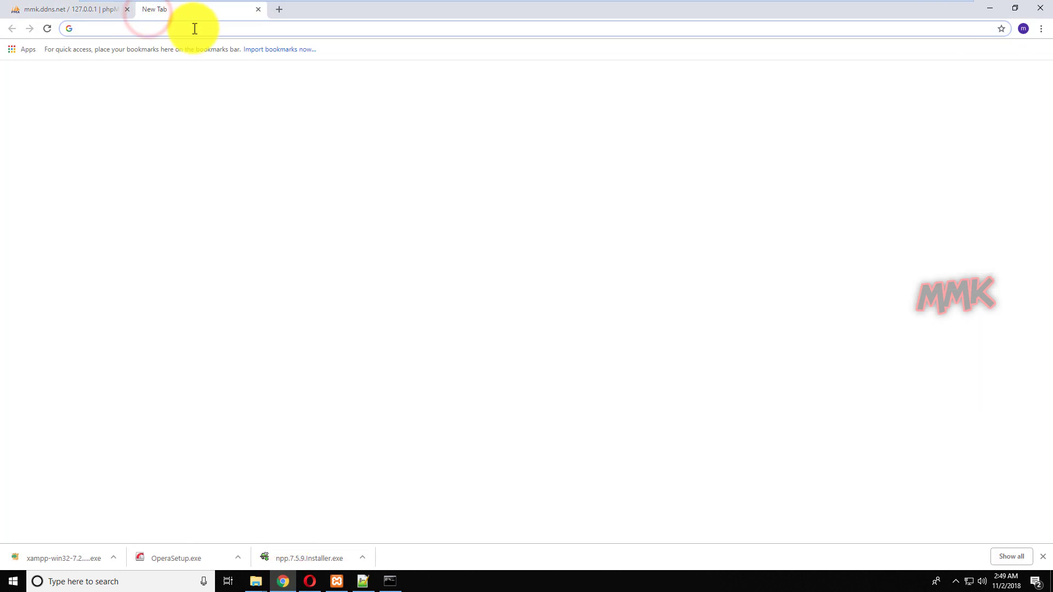
{"action": "type", "text": "mmk.ddns.net"}
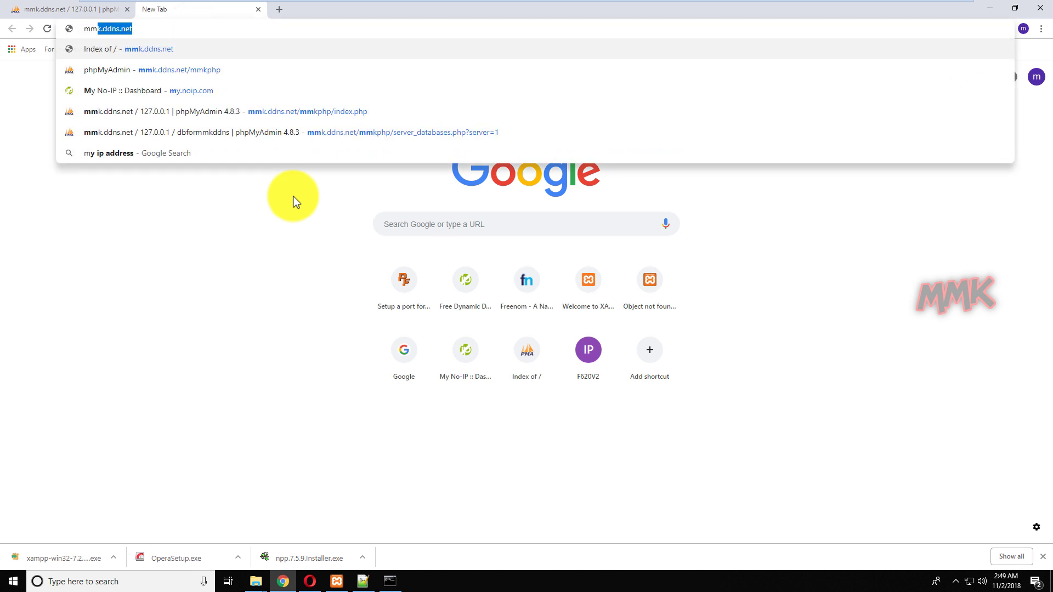
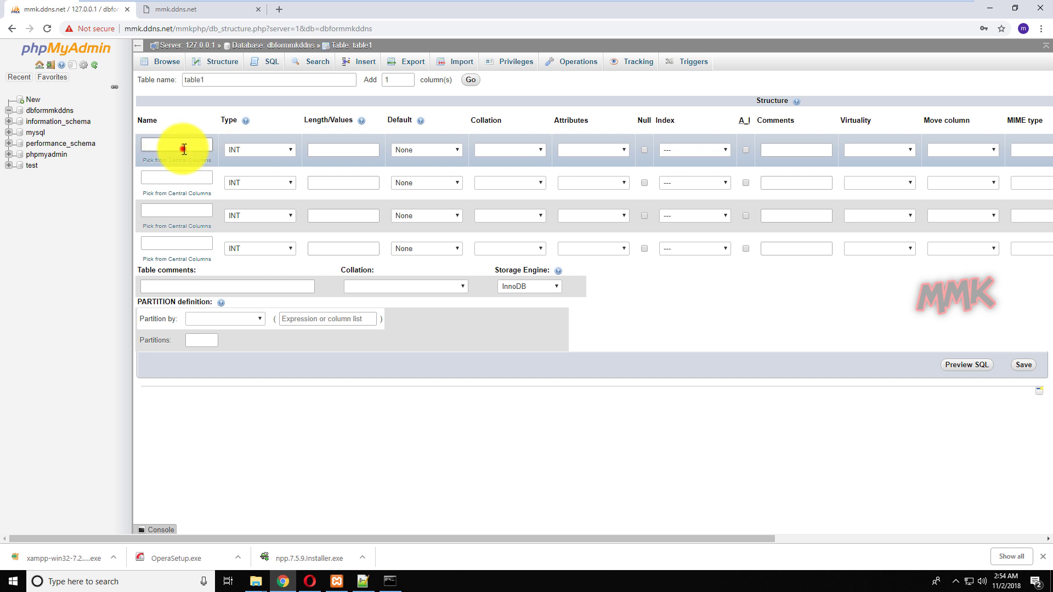
Name table1's first column id, make it an auto-increment primary key, and save table1.
{"action": "left_click", "coordinate": [184, 149]}
{"action": "type", "text": "id"}
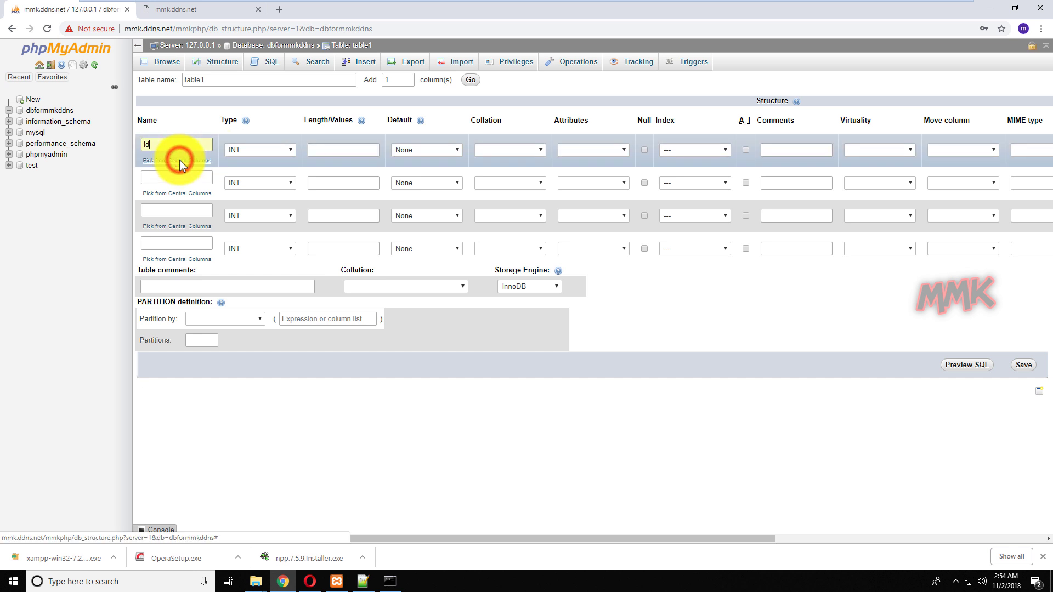
{"action": "left_click", "coordinate": [745, 150]}
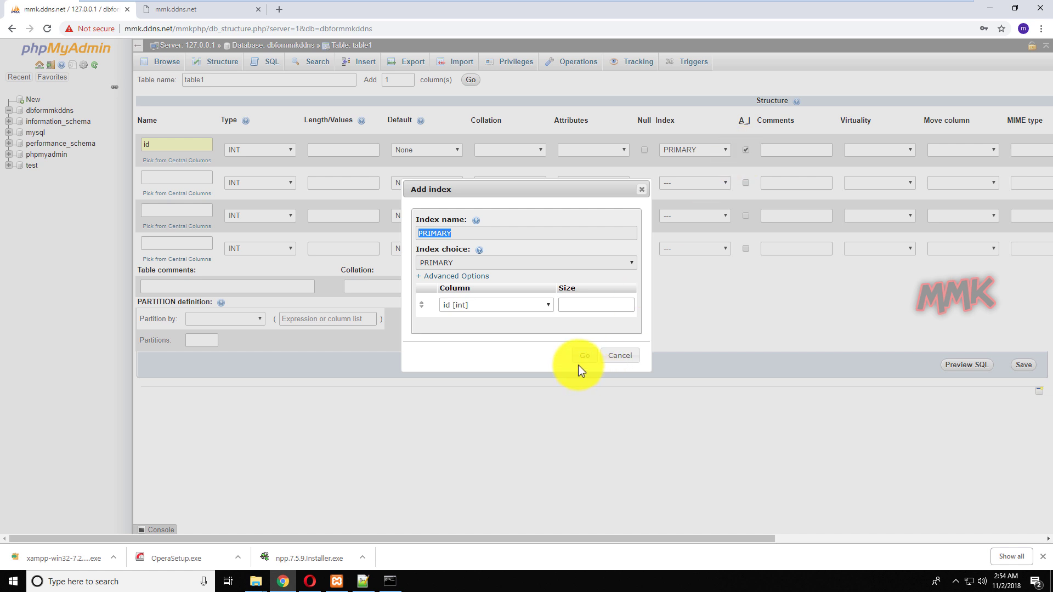
{"action": "left_click", "coordinate": [581, 360]}
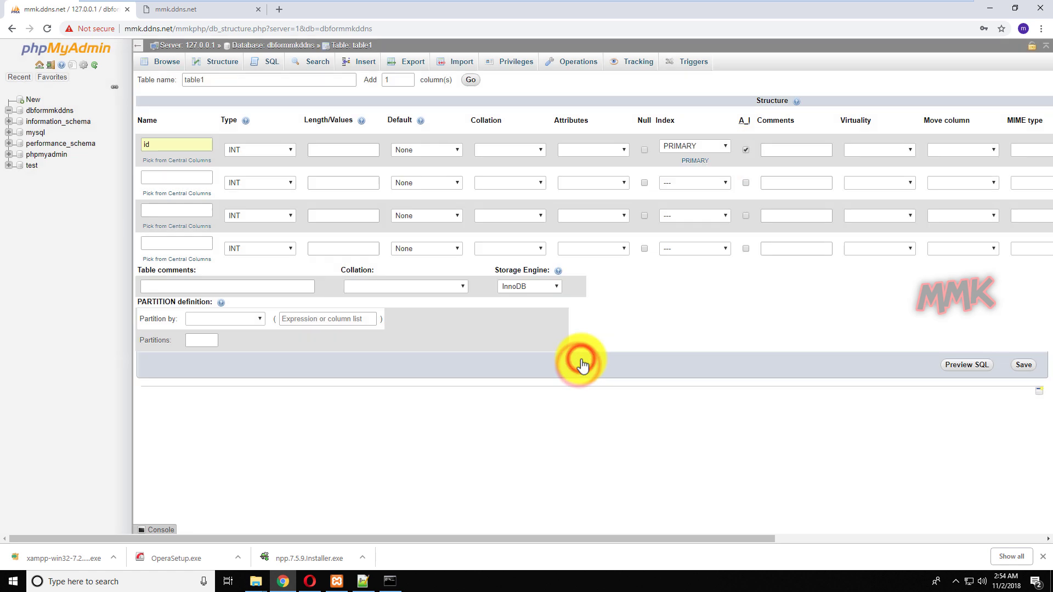
{"action": "left_click", "coordinate": [1020, 367]}
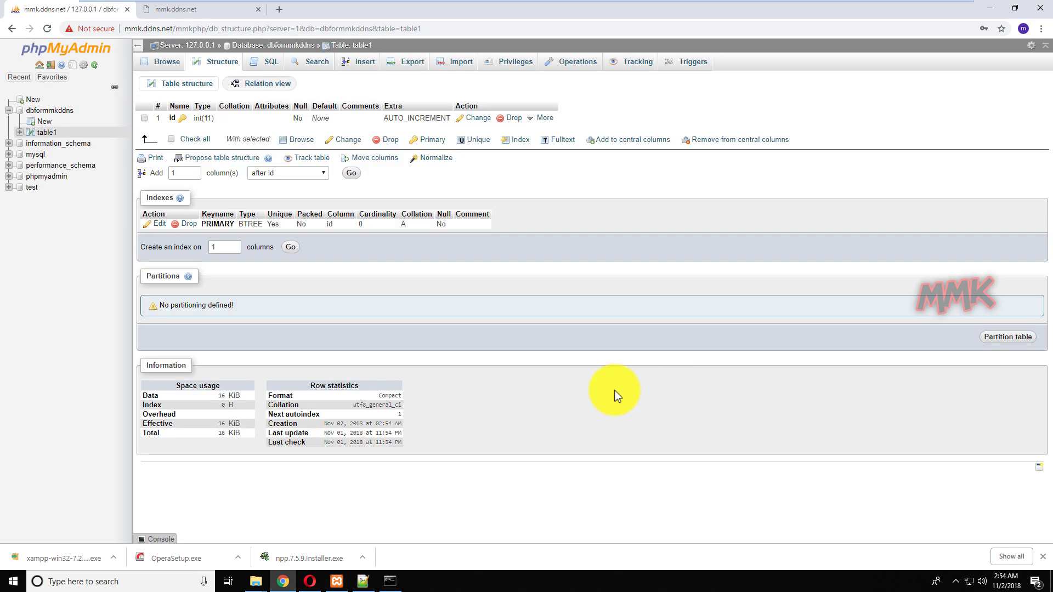
Create table2 with an auto-increment primary key column id and save it.
{"action": "left_click", "coordinate": [43, 121]}
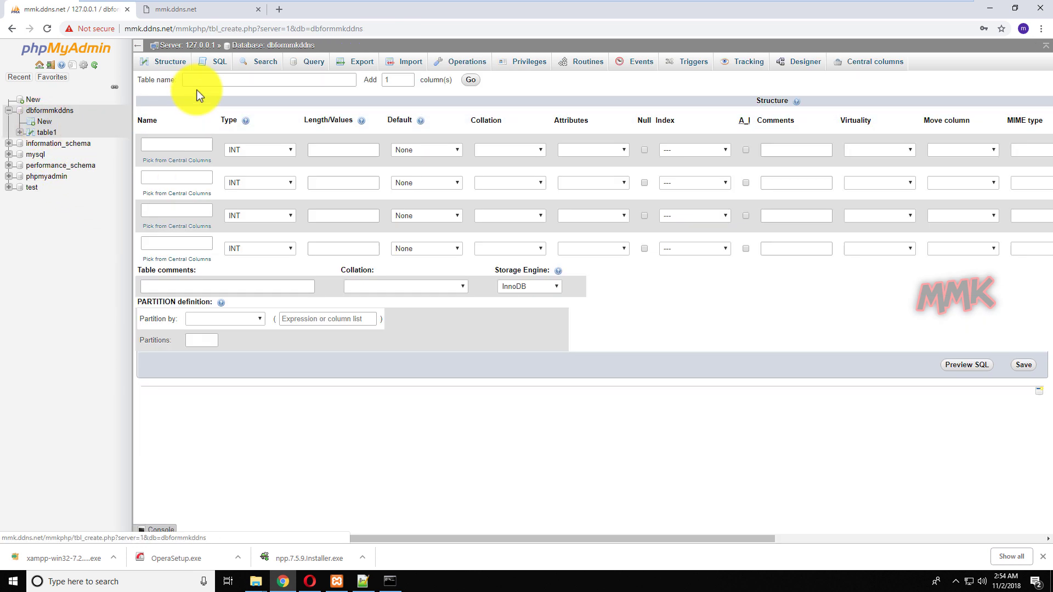
{"action": "left_click", "coordinate": [219, 80]}
{"action": "left_click", "coordinate": [216, 123]}
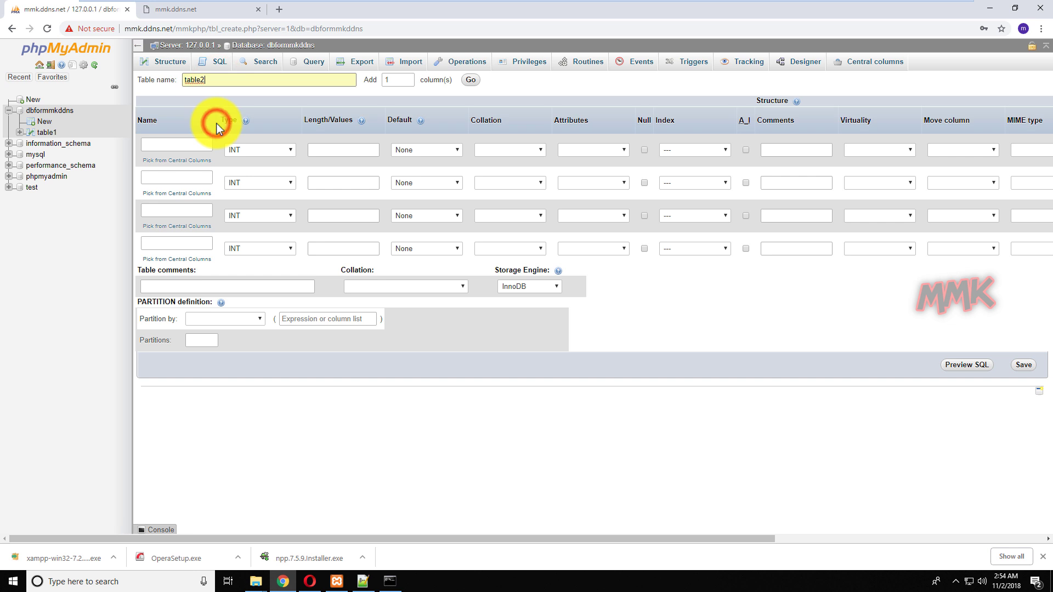
{"action": "left_click", "coordinate": [190, 146]}
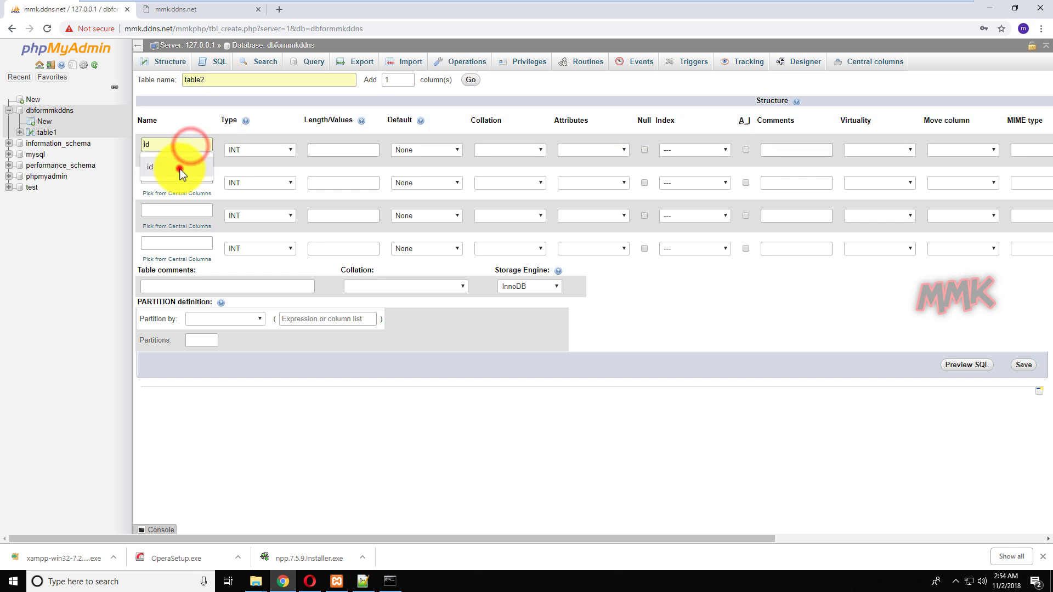
{"action": "left_click", "coordinate": [179, 170]}
{"action": "left_click", "coordinate": [746, 150]}
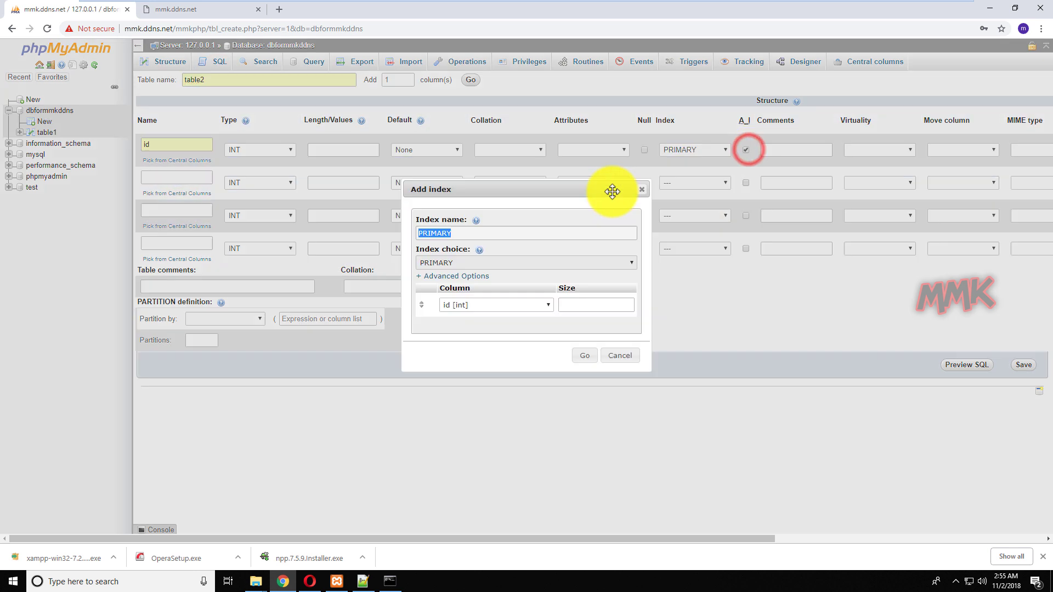
{"action": "left_click", "coordinate": [585, 356]}
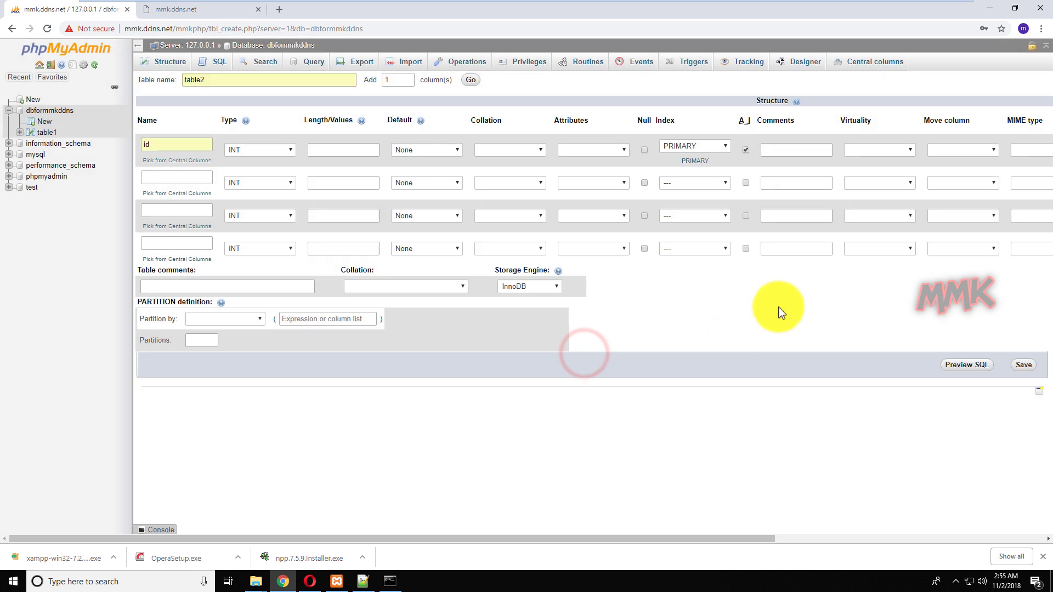
{"action": "left_click", "coordinate": [1019, 365]}
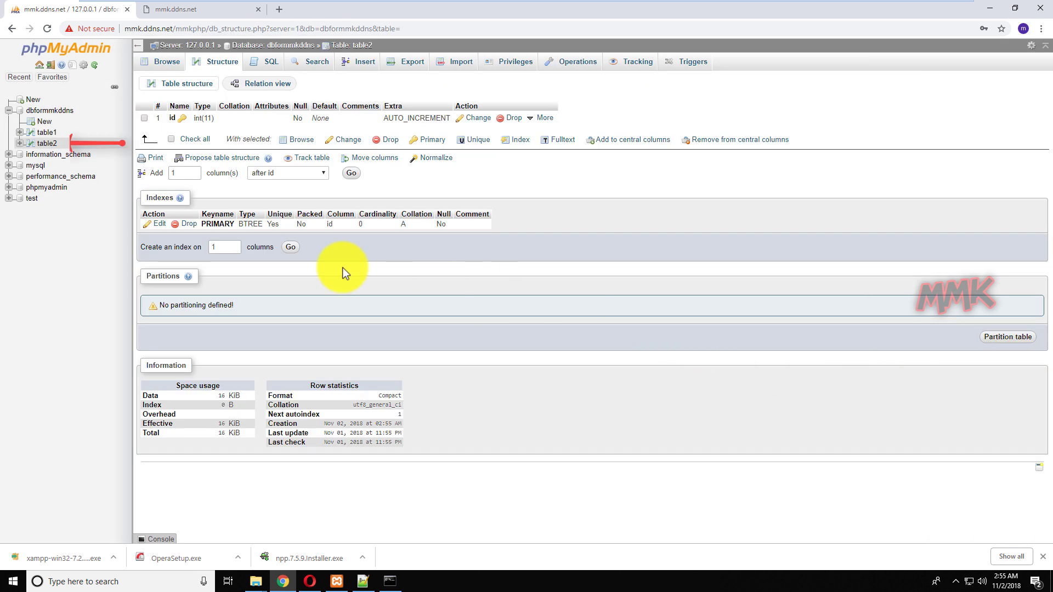
List dbformmkddns's tables, reload mmk.ddns.net so it shows 2 tables, then minimise Chrome.
{"action": "left_click", "coordinate": [49, 111]}
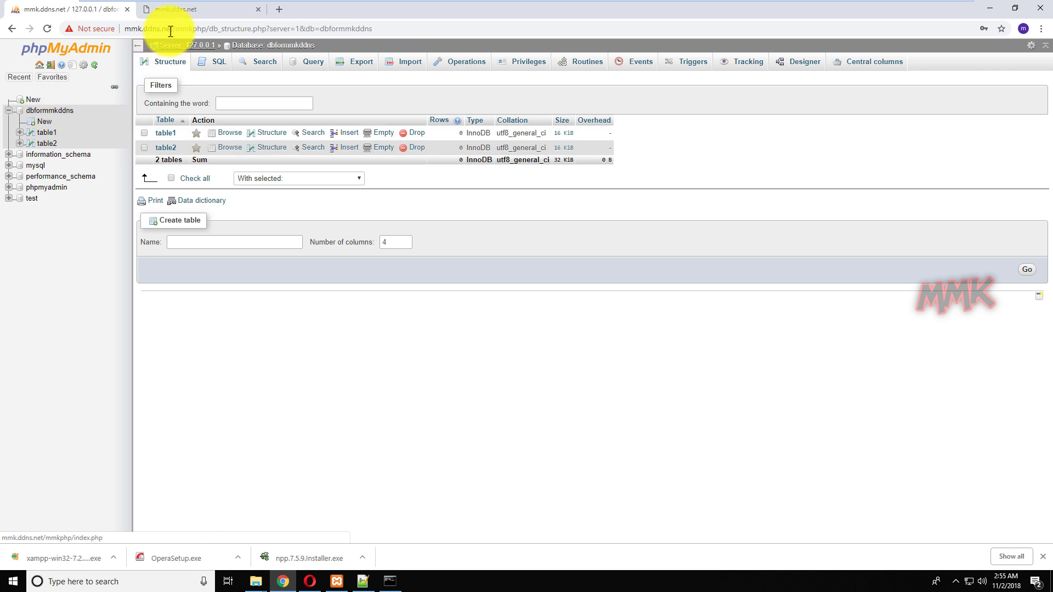
{"action": "left_click", "coordinate": [180, 11]}
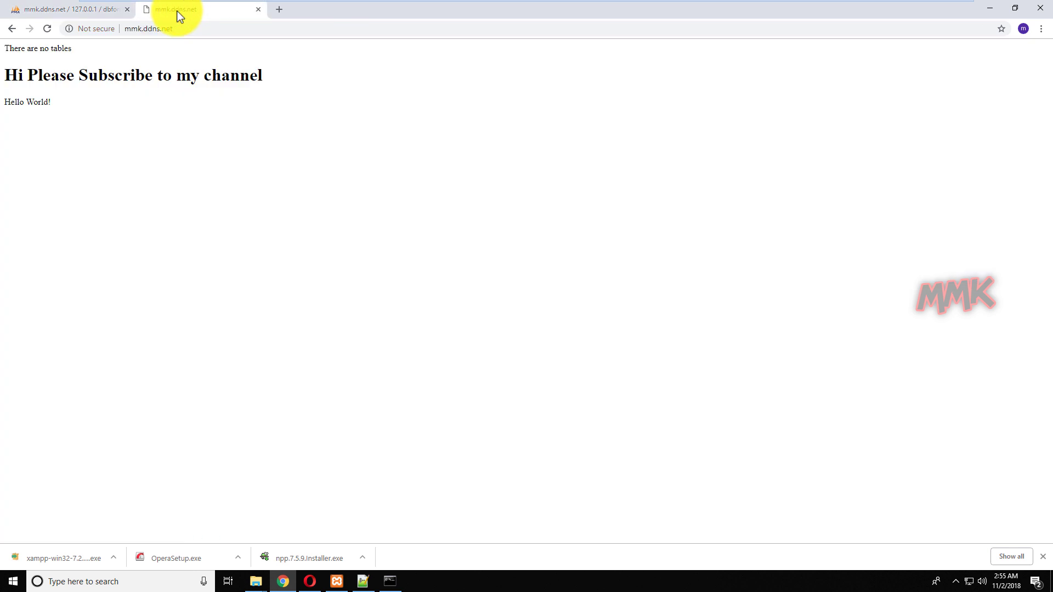
{"action": "left_click", "coordinate": [47, 28]}
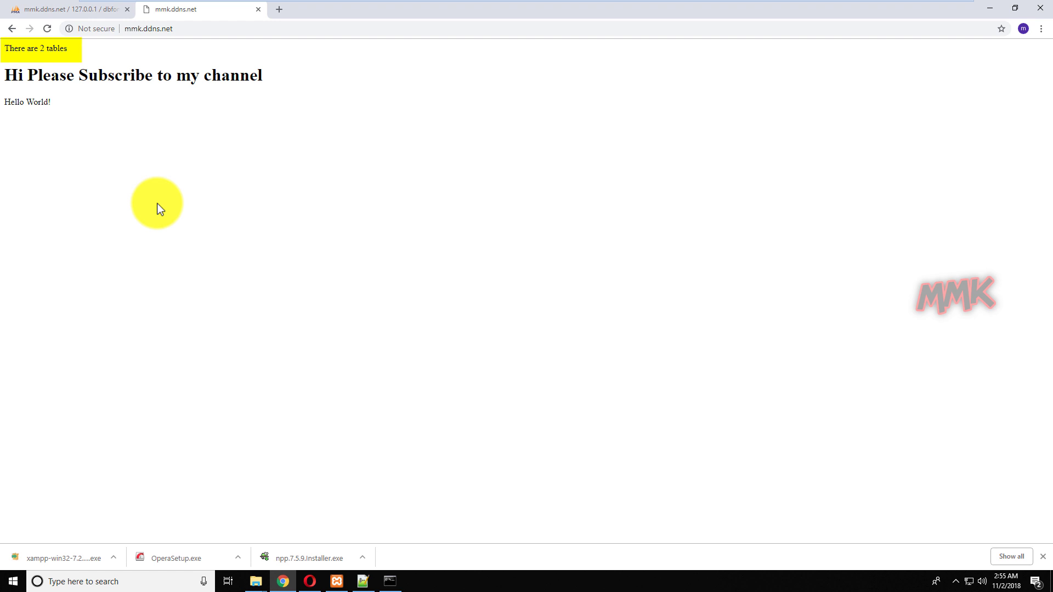
{"action": "left_click", "coordinate": [991, 8]}
{"action": "left_click", "coordinate": [675, 275]}
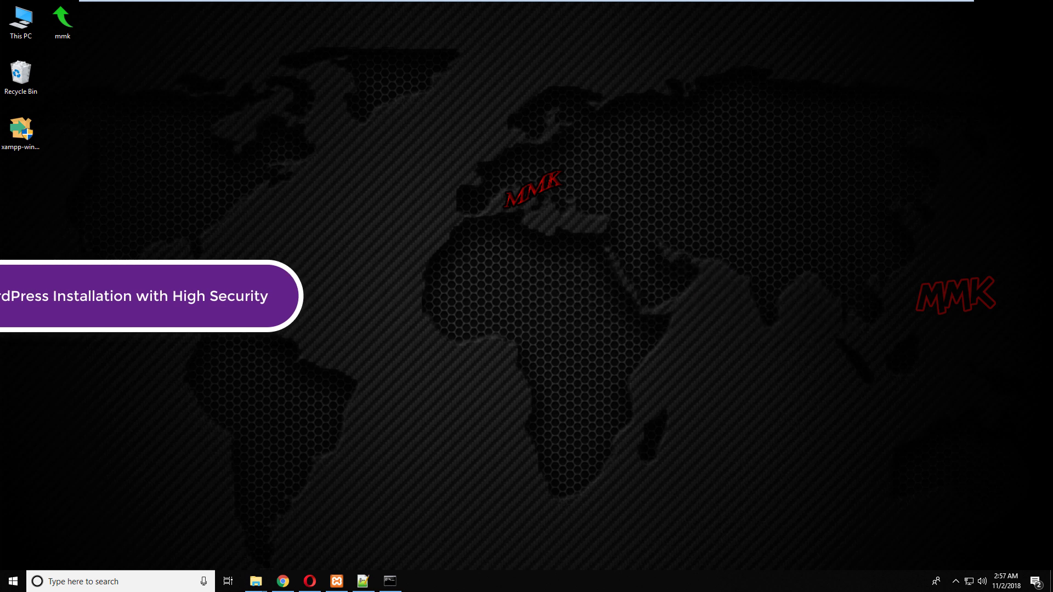
Search 'wordpress download', save wordpress-4.9.8.zip to the desktop, and close the phpMyAdmin tab.
{"action": "left_click", "coordinate": [282, 581]}
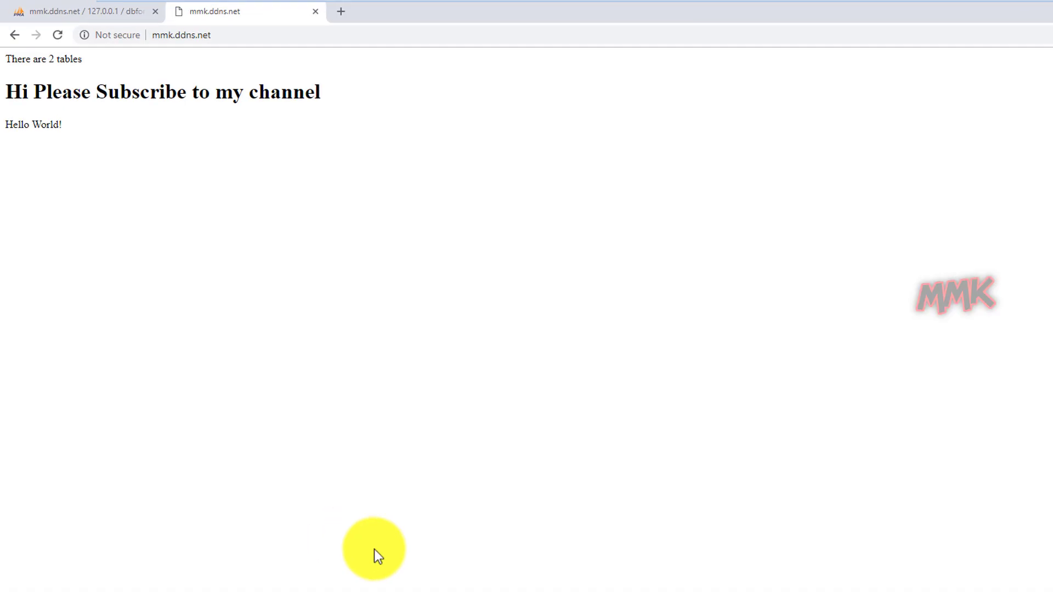
{"action": "left_click", "coordinate": [223, 37]}
{"action": "type", "text": "wor"}
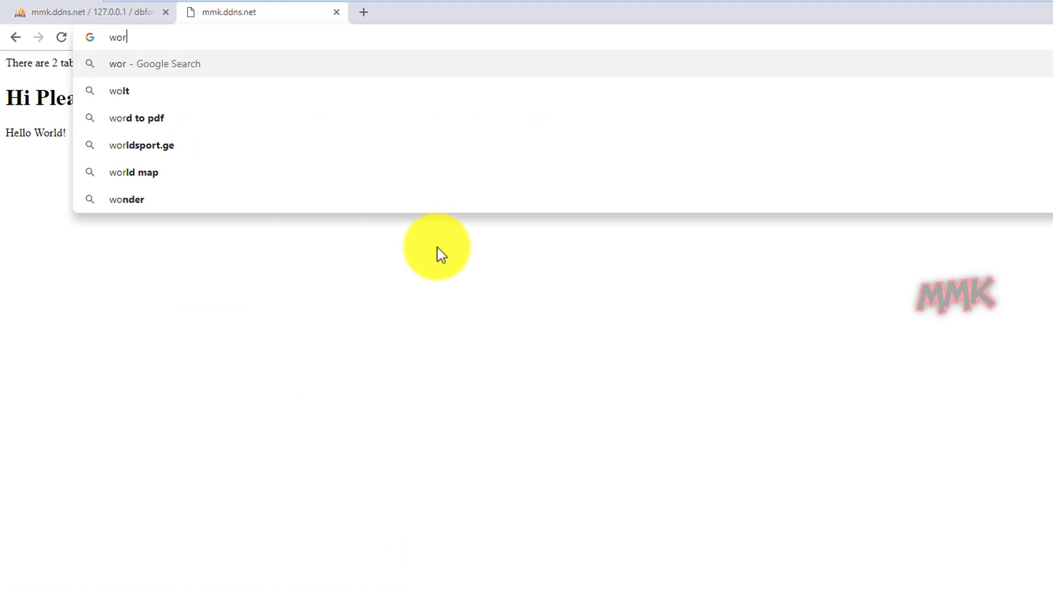
{"action": "type", "text": "dpress"}
{"action": "key", "text": "Down"}
{"action": "key", "text": "Down"}
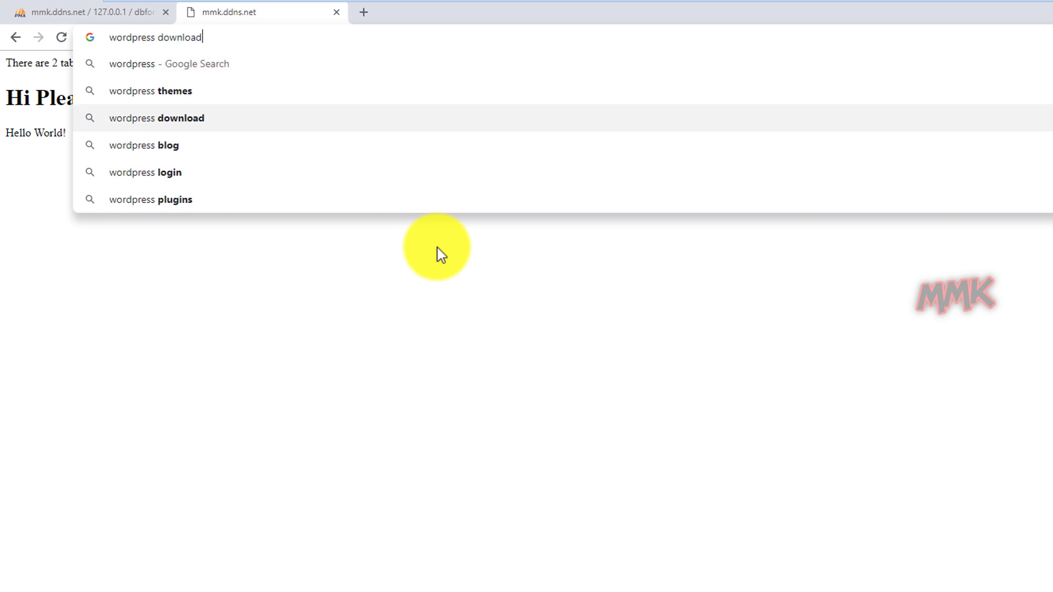
{"action": "key", "text": "Return"}
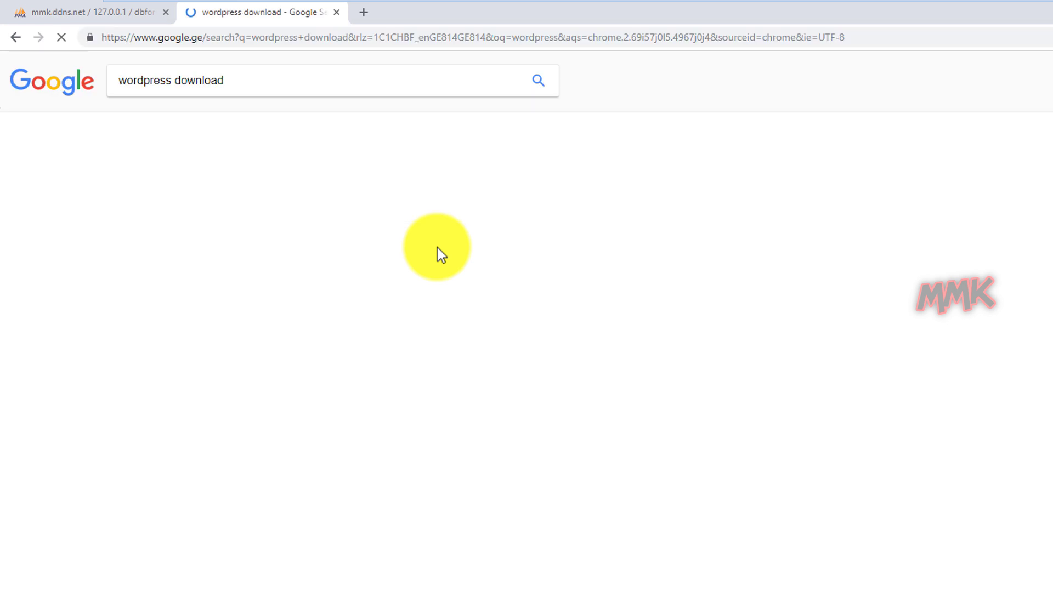
{"action": "left_click", "coordinate": [223, 186]}
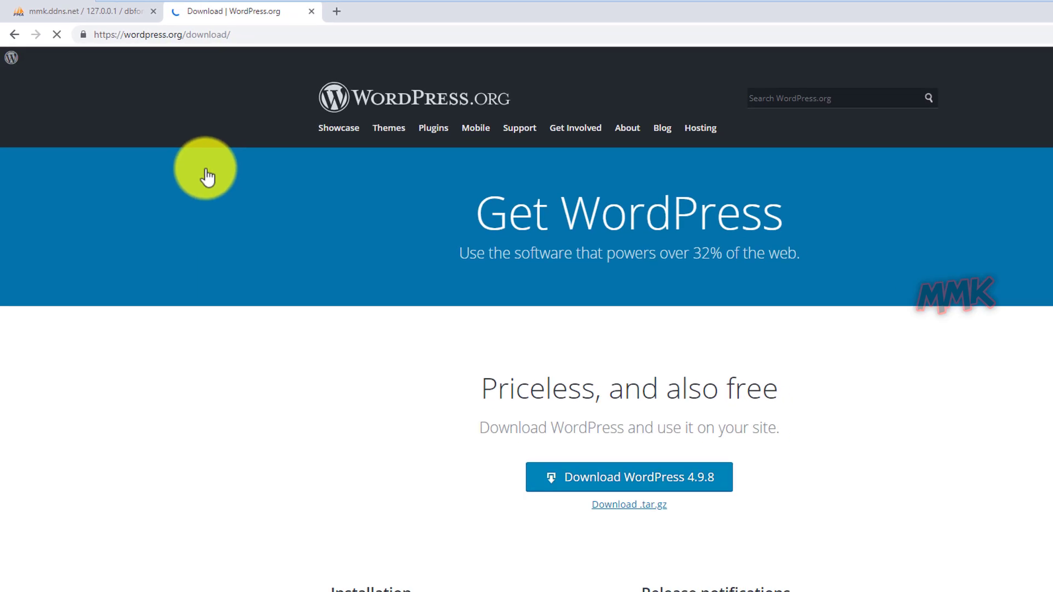
{"action": "left_click", "coordinate": [500, 403]}
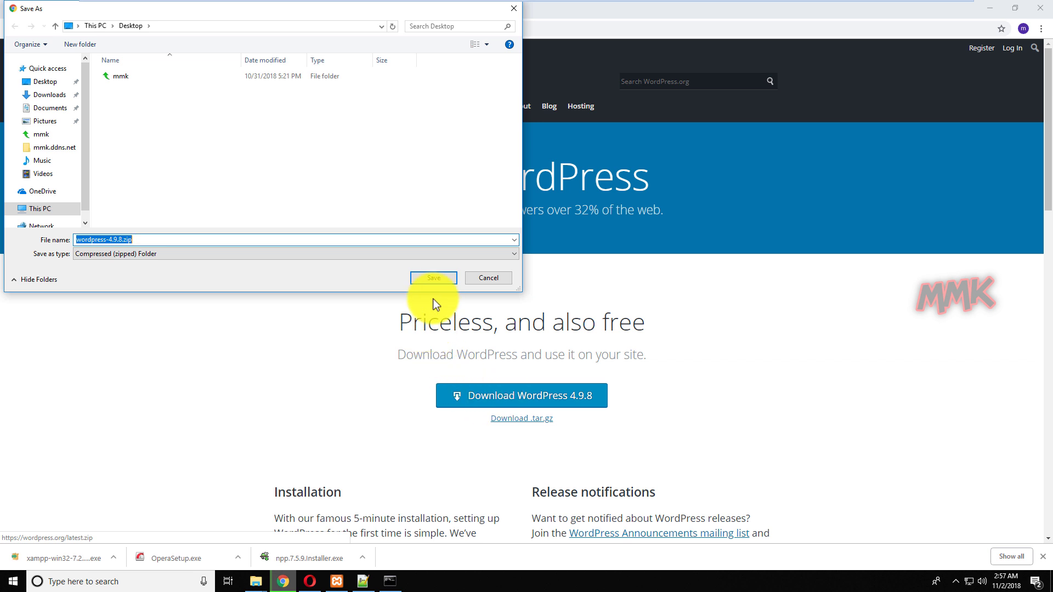
{"action": "left_click", "coordinate": [435, 283]}
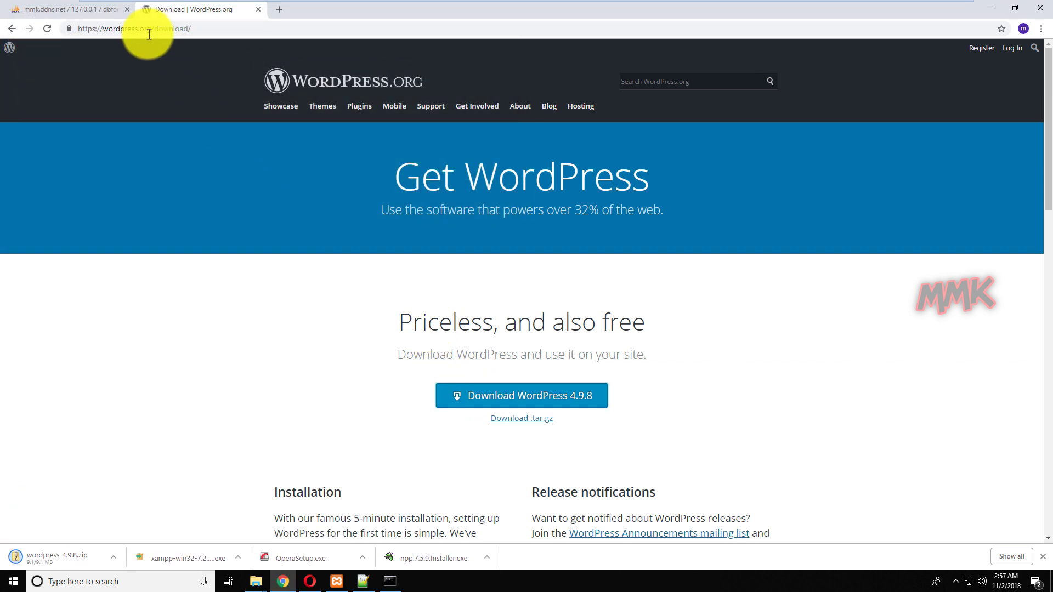
{"action": "left_click", "coordinate": [126, 9]}
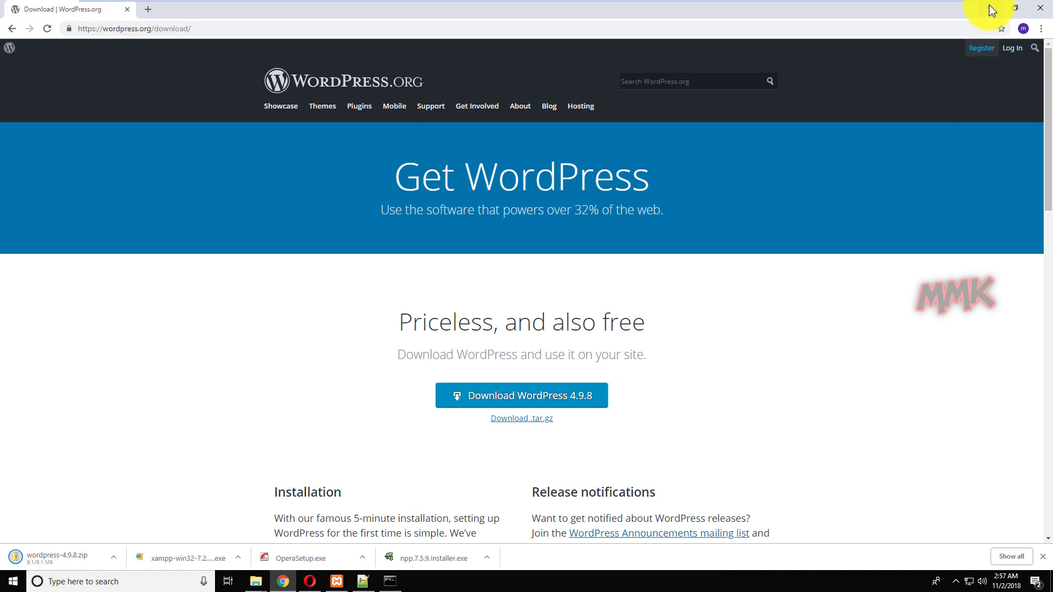
{"action": "left_click", "coordinate": [990, 8]}
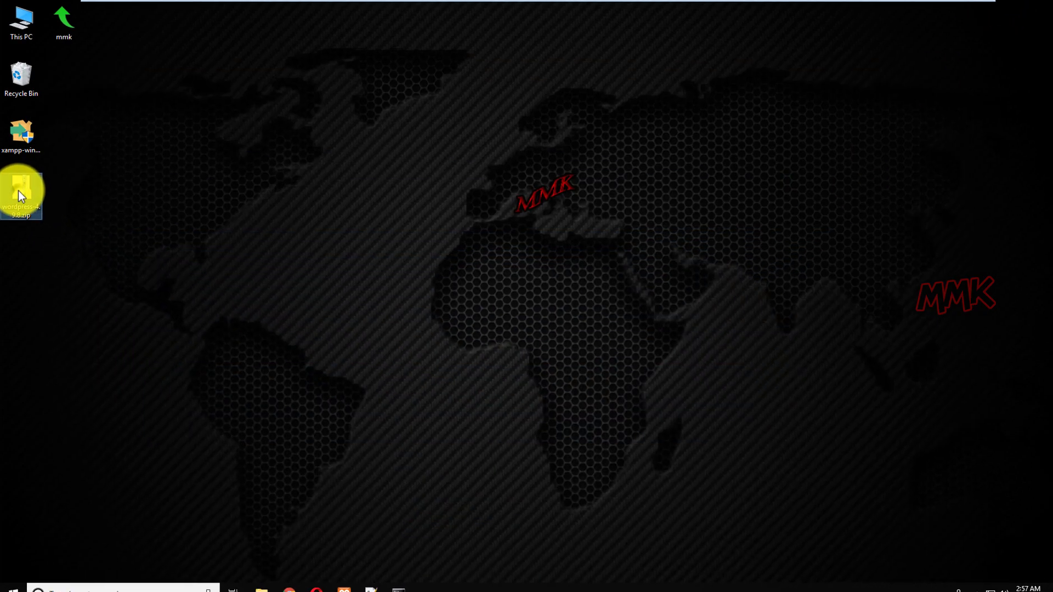
Extract All of wordpress-4.9.8.zip into a wordpress-4.9.8 folder on the desktop.
{"action": "right_click", "coordinate": [19, 187]}
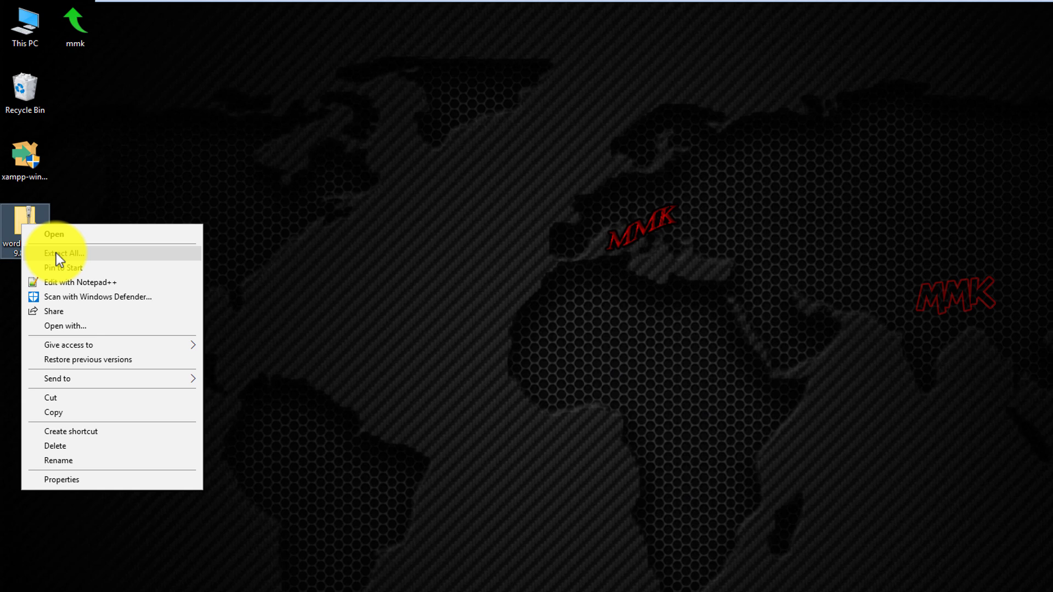
{"action": "left_click", "coordinate": [64, 253]}
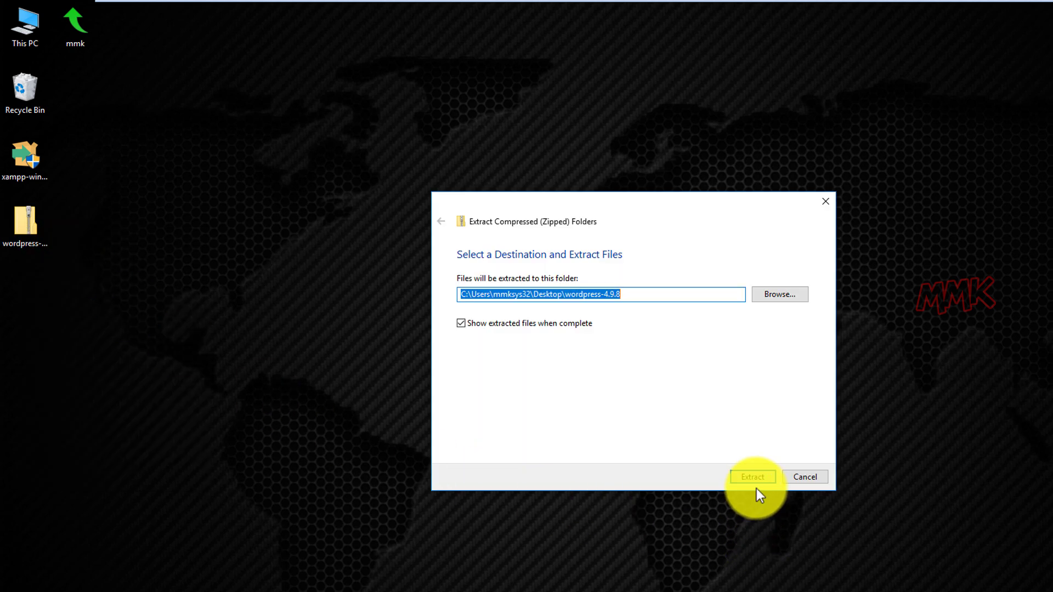
{"action": "left_click", "coordinate": [756, 481]}
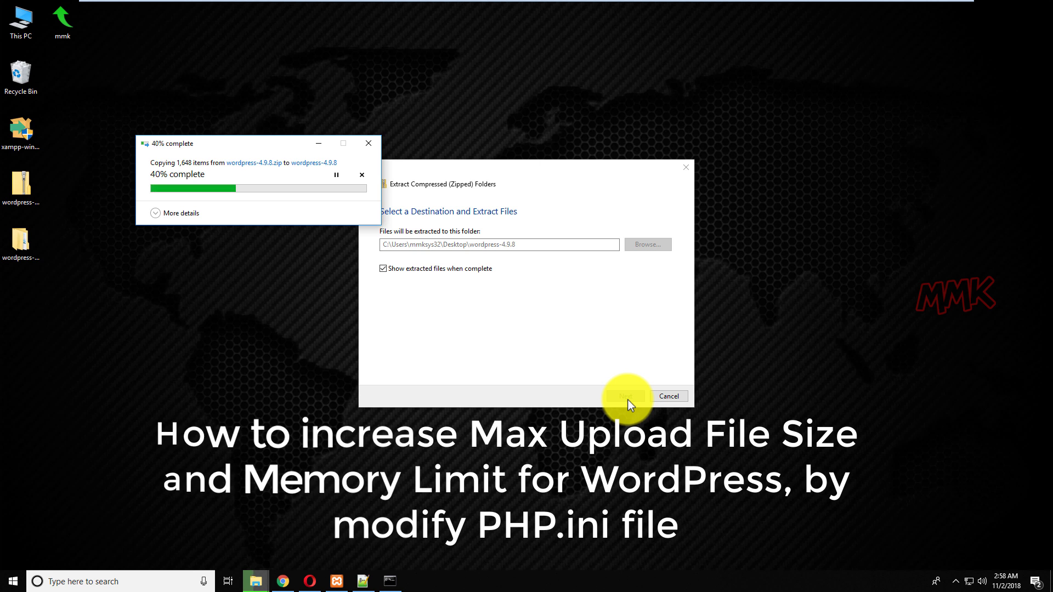
Browse from This PC to C:\xampp\php and bring up the context menu for php.ini.
{"action": "double_click", "coordinate": [25, 31]}
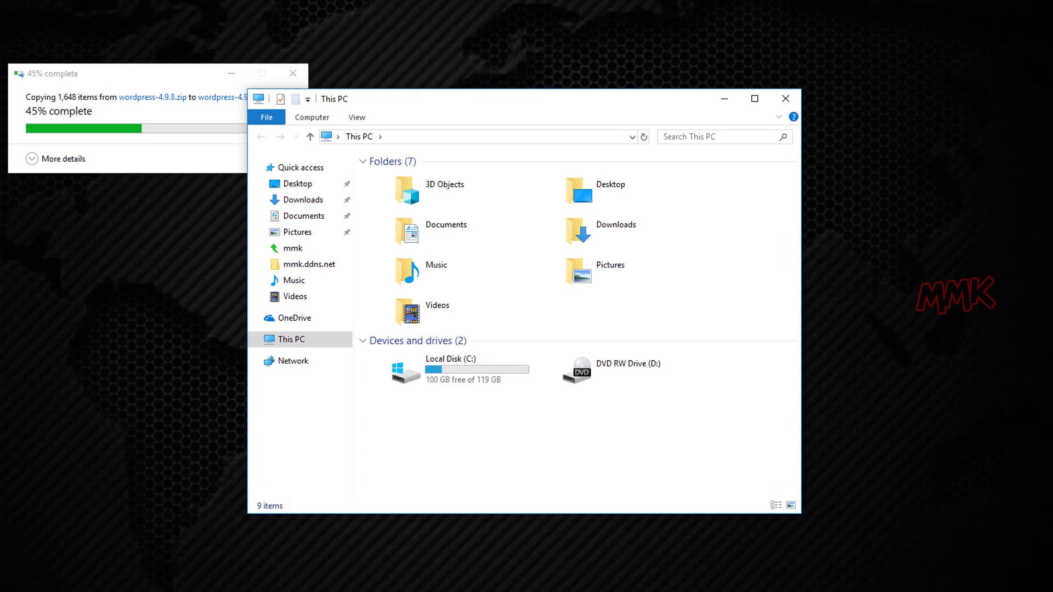
{"action": "double_click", "coordinate": [456, 379]}
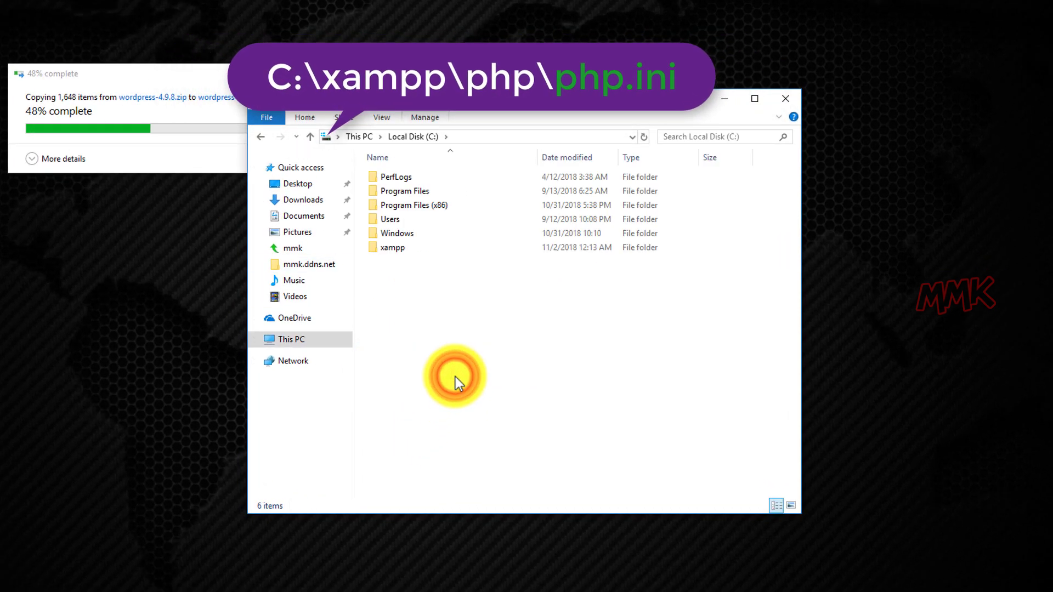
{"action": "double_click", "coordinate": [390, 250]}
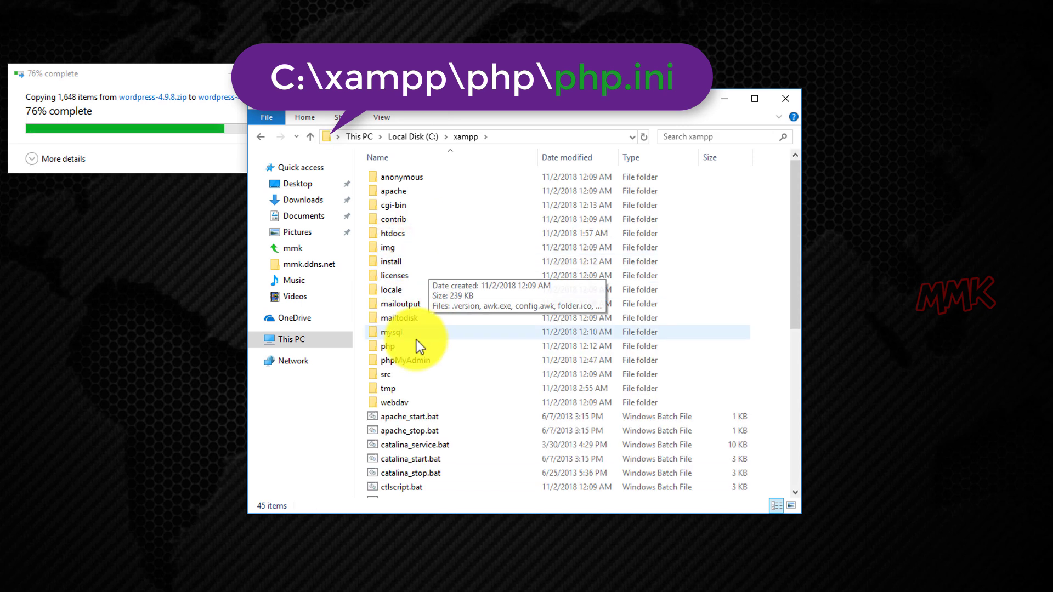
{"action": "double_click", "coordinate": [401, 351]}
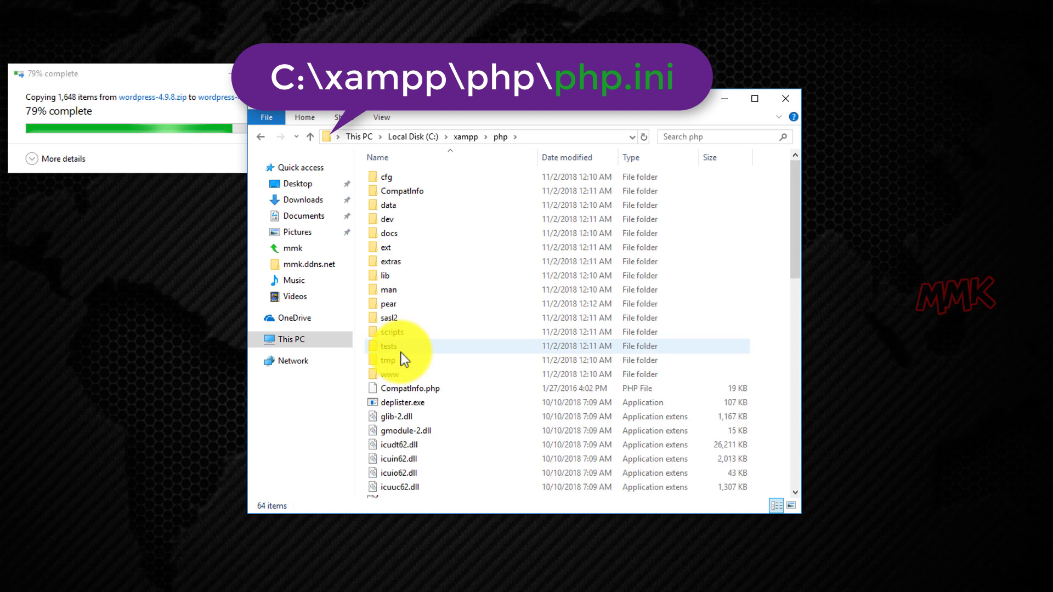
{"action": "scroll", "coordinate": [401, 352], "scroll_direction": "down", "scroll_amount": 6}
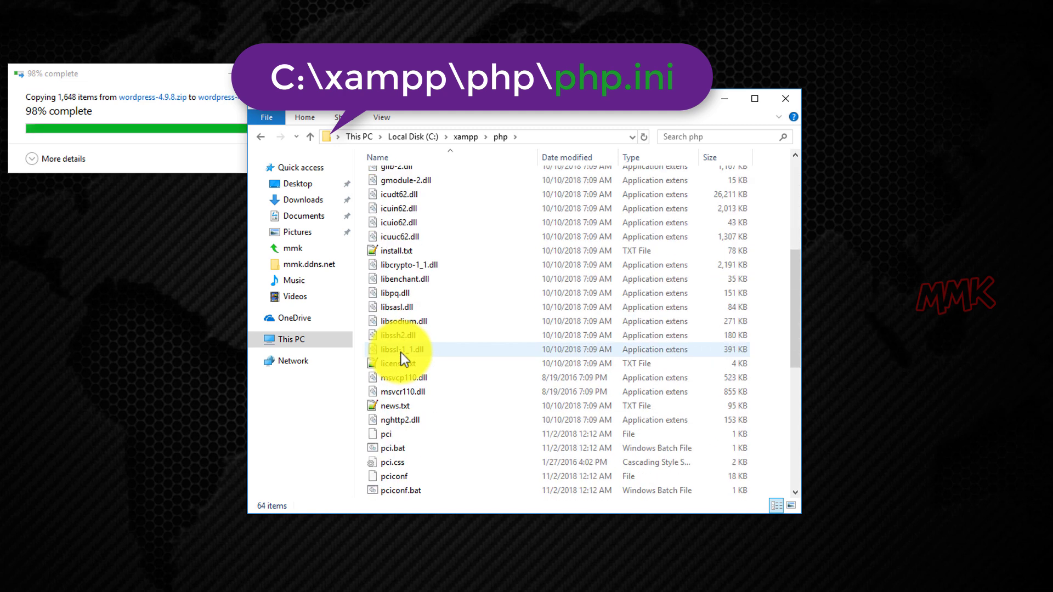
{"action": "scroll", "coordinate": [400, 352], "scroll_direction": "down", "scroll_amount": 4}
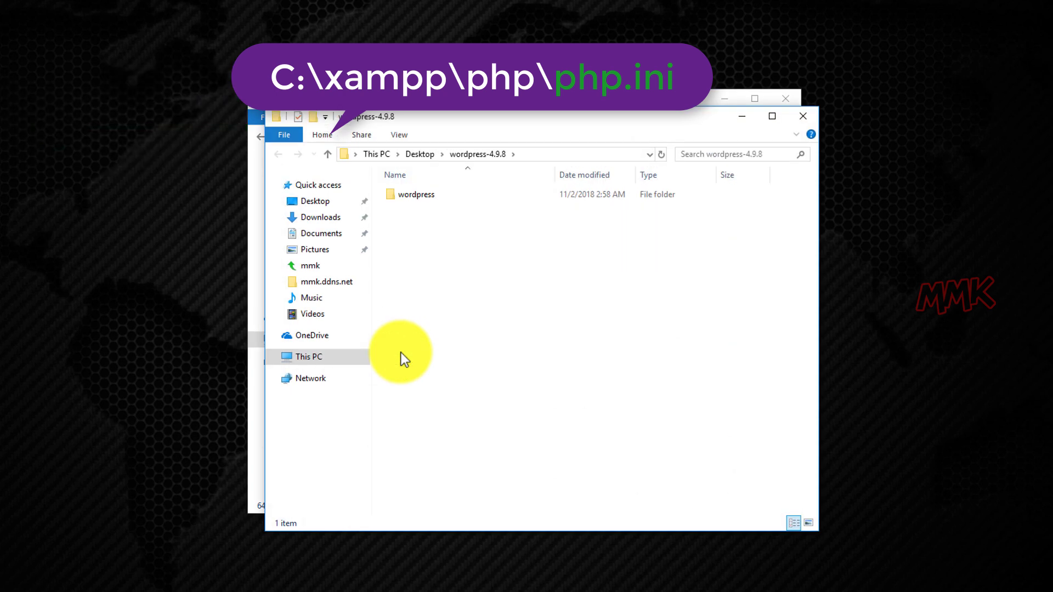
{"action": "left_click", "coordinate": [744, 117]}
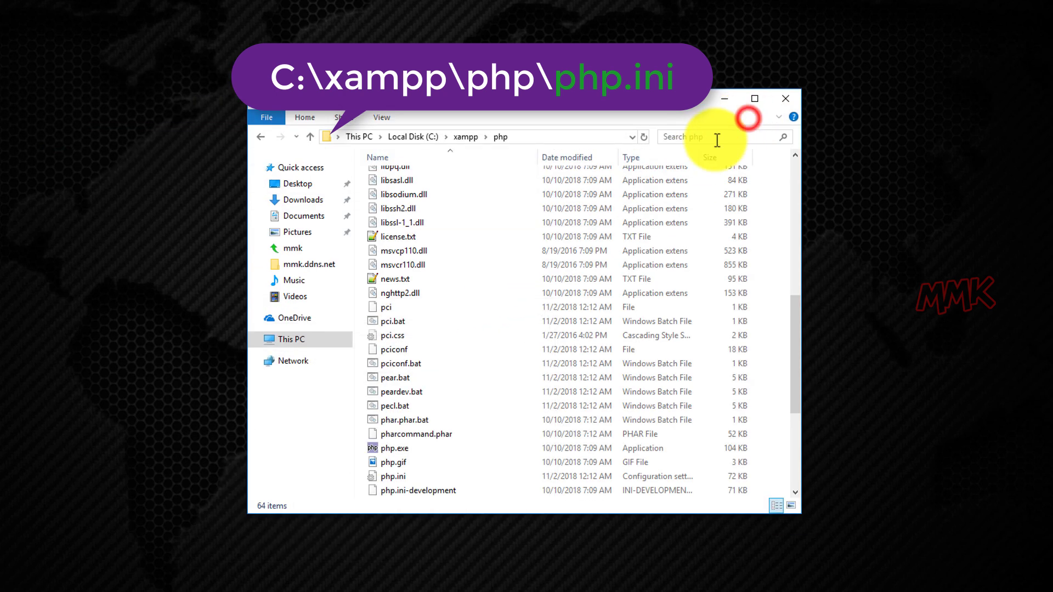
{"action": "scroll", "coordinate": [545, 234], "scroll_direction": "down", "scroll_amount": 5}
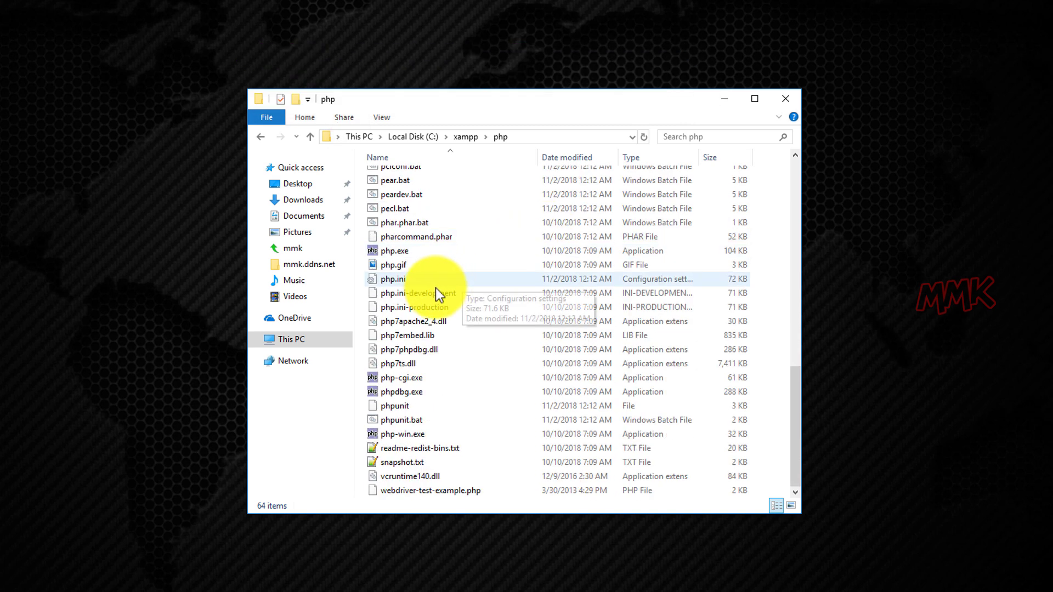
{"action": "right_click", "coordinate": [405, 280]}
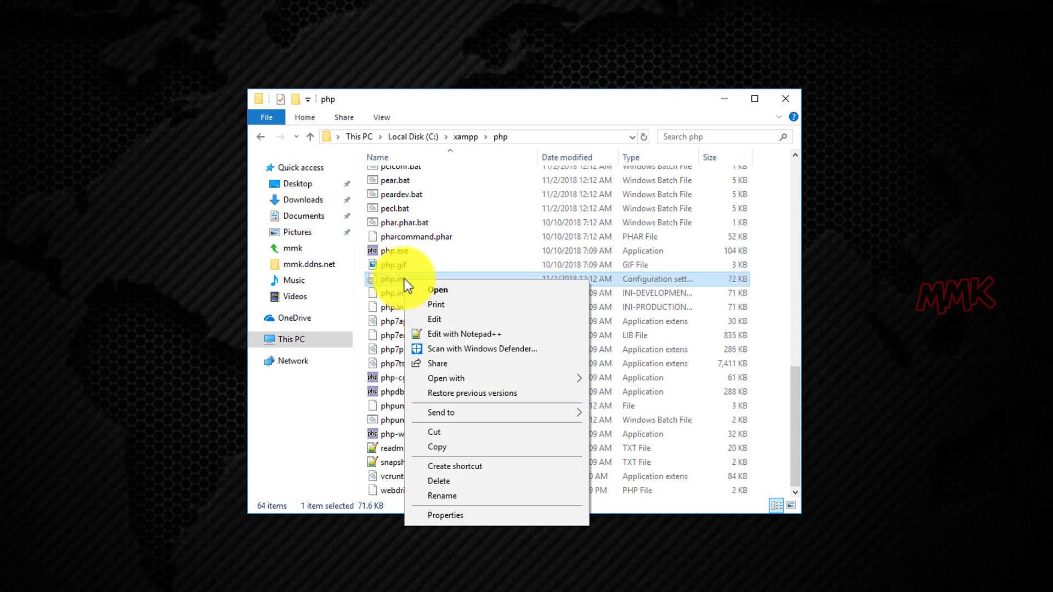
Open php.ini in Notepad++ and raise upload_max_filesize from 2M to 64M.
{"action": "left_click", "coordinate": [470, 332]}
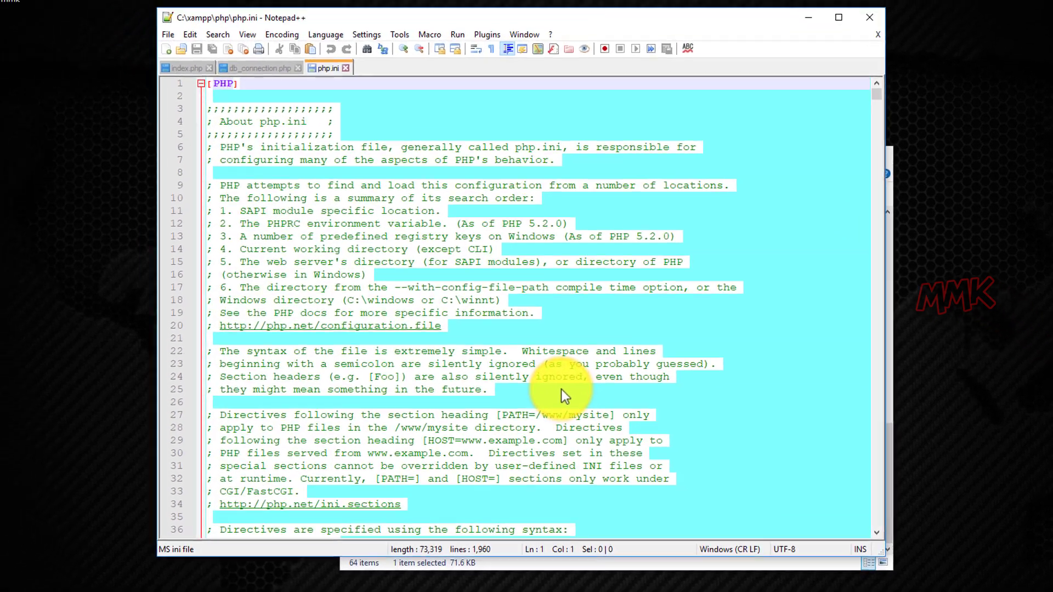
{"action": "key", "text": "ctrl+f"}
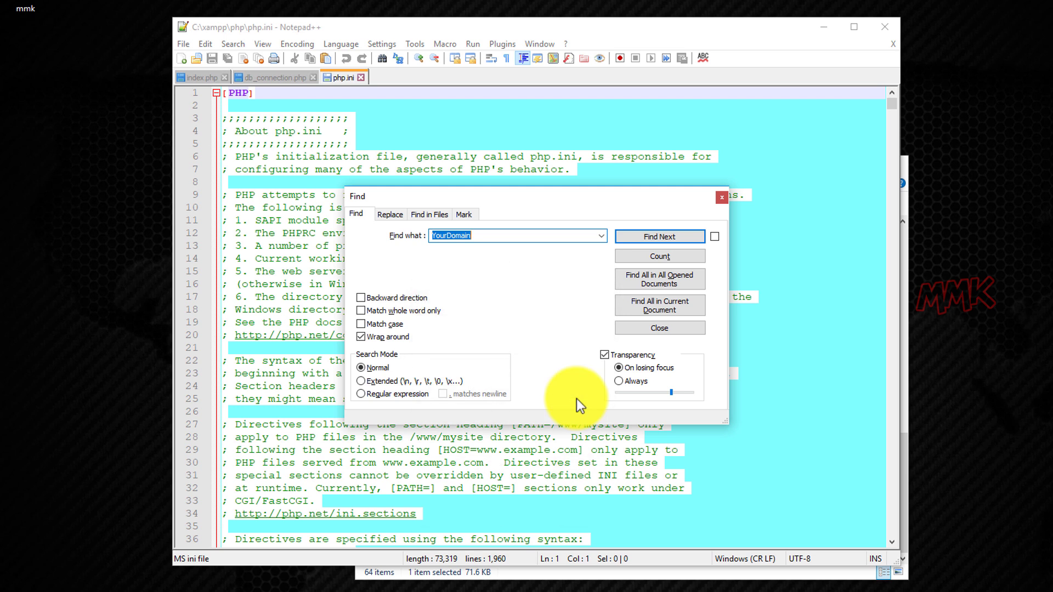
{"action": "type", "text": "upload_max_"}
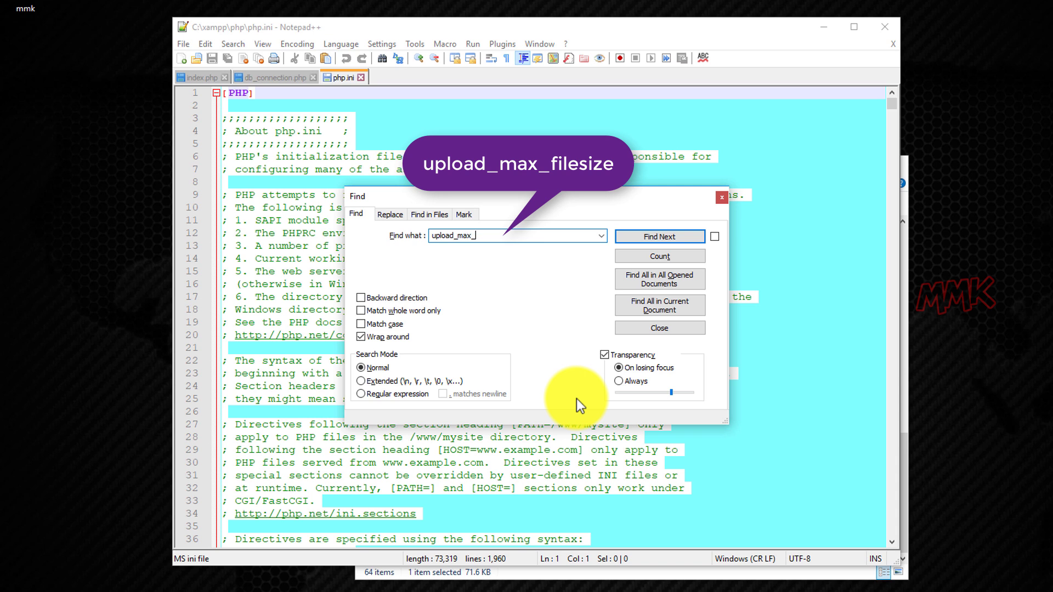
{"action": "type", "text": "filesize"}
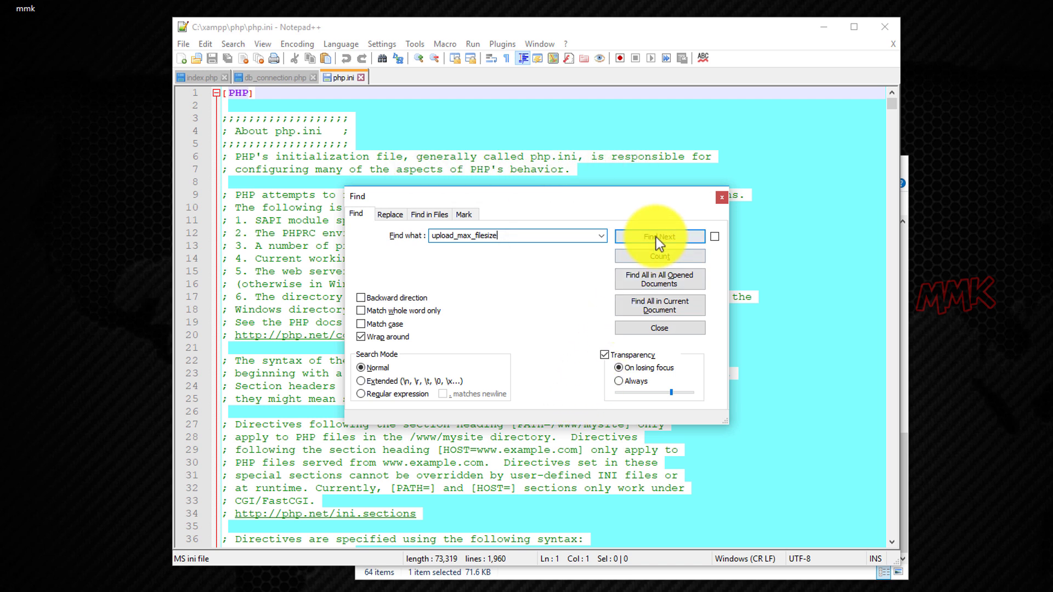
{"action": "left_click", "coordinate": [657, 237]}
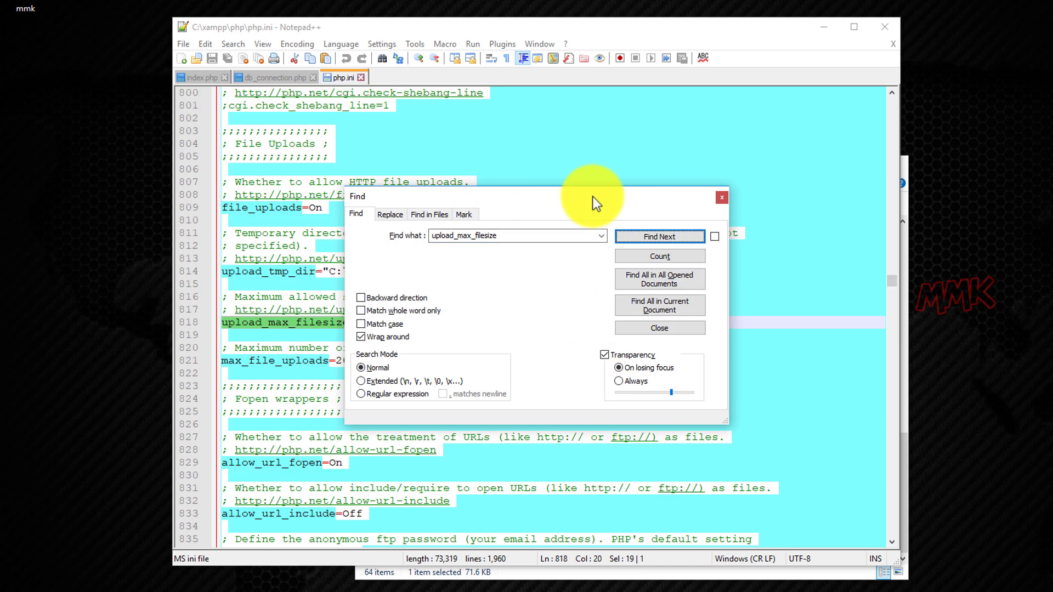
{"action": "left_click_drag", "start_coordinate": [592, 196], "coordinate": [850, 116]}
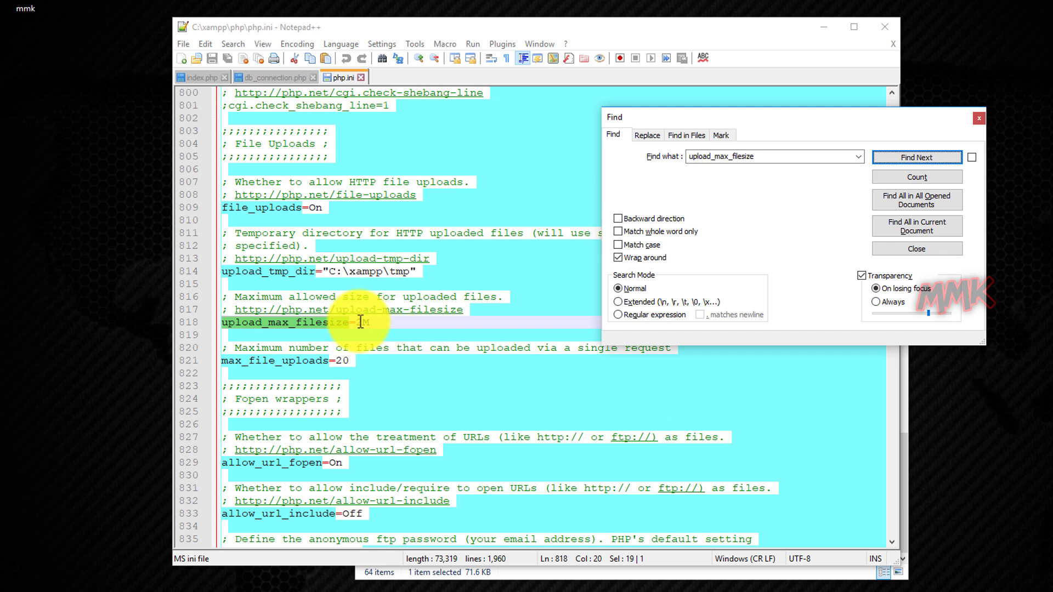
{"action": "left_click_drag", "start_coordinate": [355, 322], "coordinate": [363, 323]}
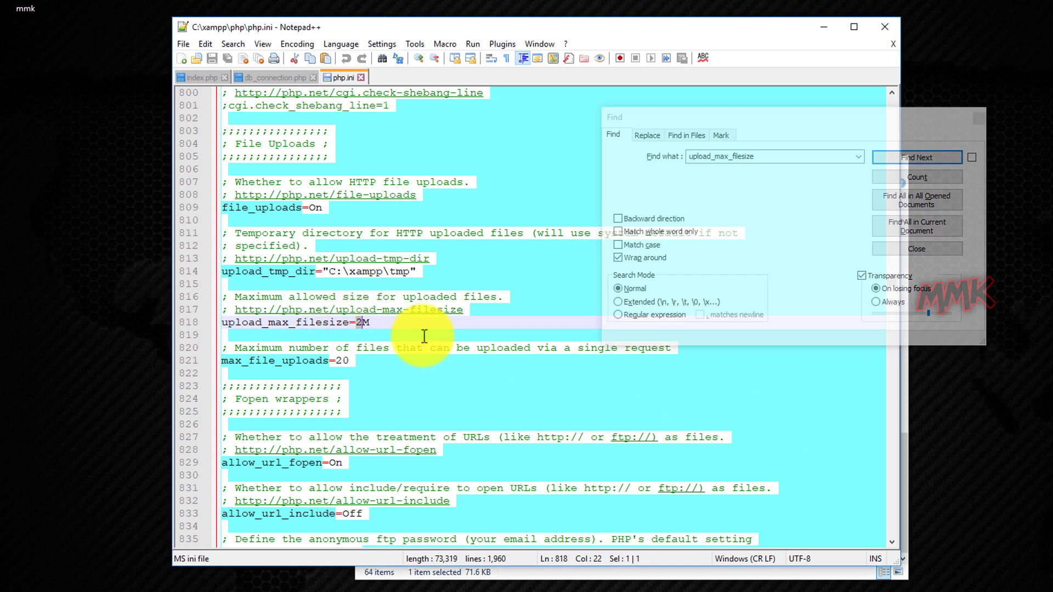
{"action": "type", "text": "64"}
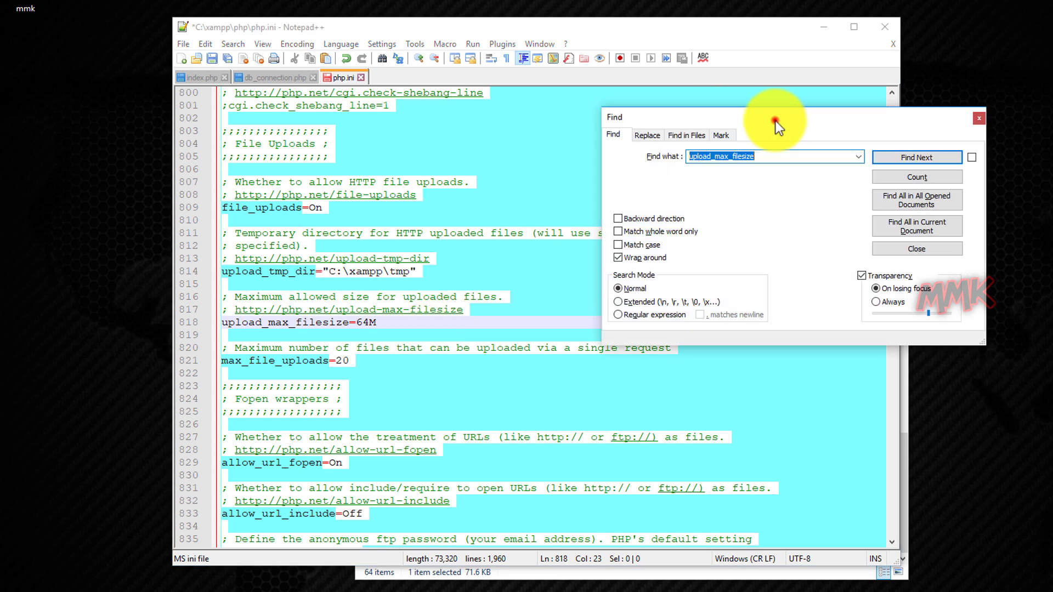
Raise memory_limit from 128M to 256M and save php.ini.
{"action": "left_click_drag", "start_coordinate": [775, 120], "coordinate": [654, 157]}
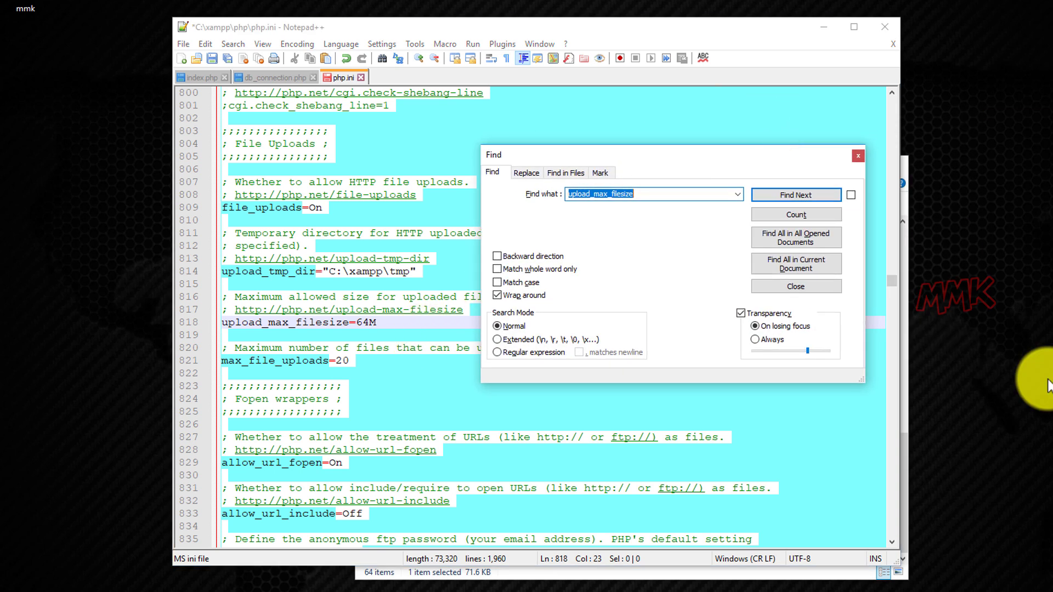
{"action": "type", "text": "memory_"}
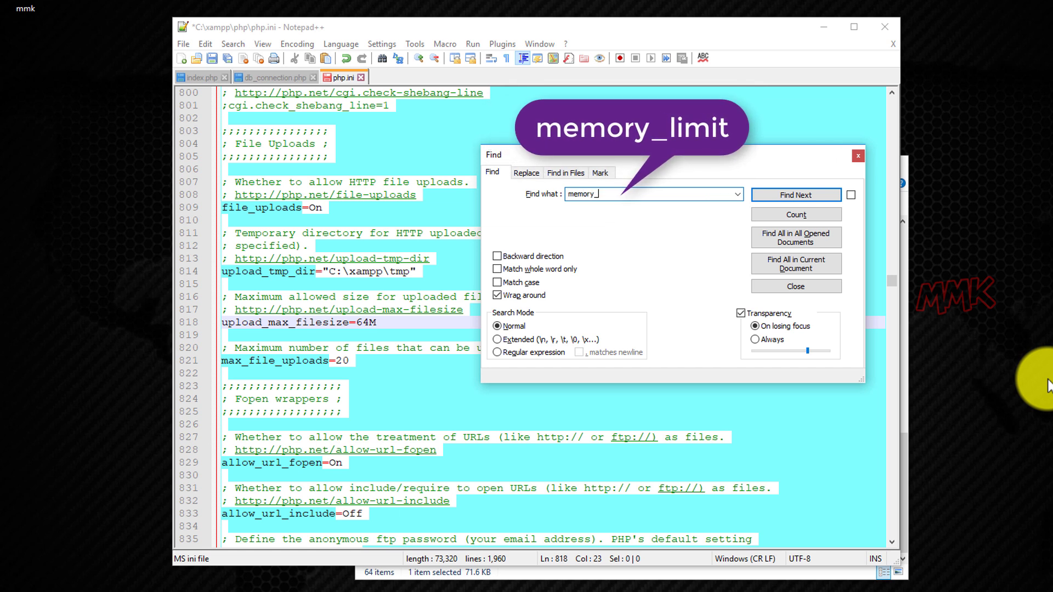
{"action": "type", "text": "limit"}
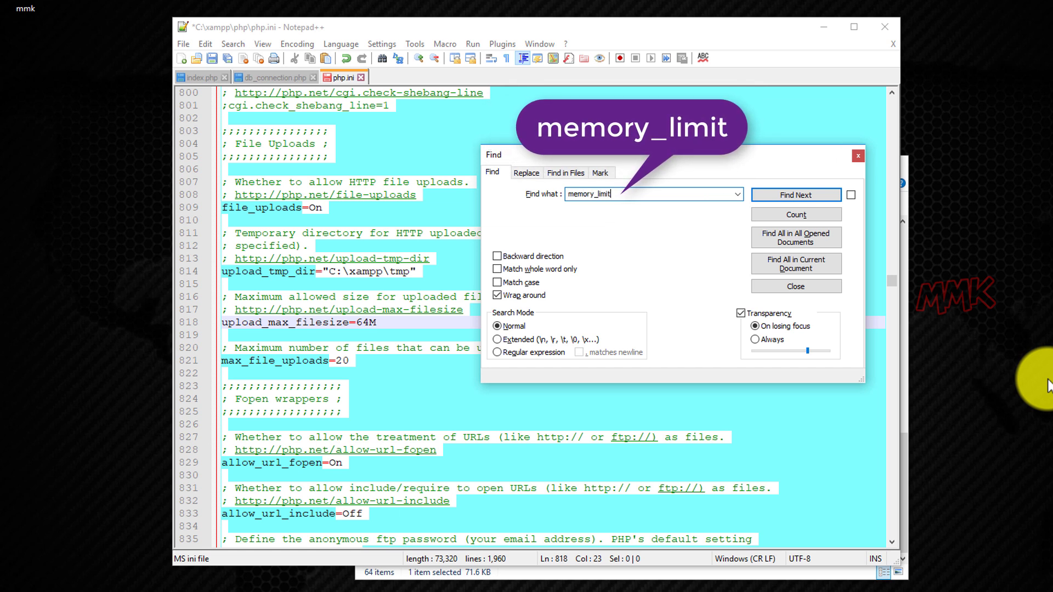
{"action": "left_click", "coordinate": [805, 201]}
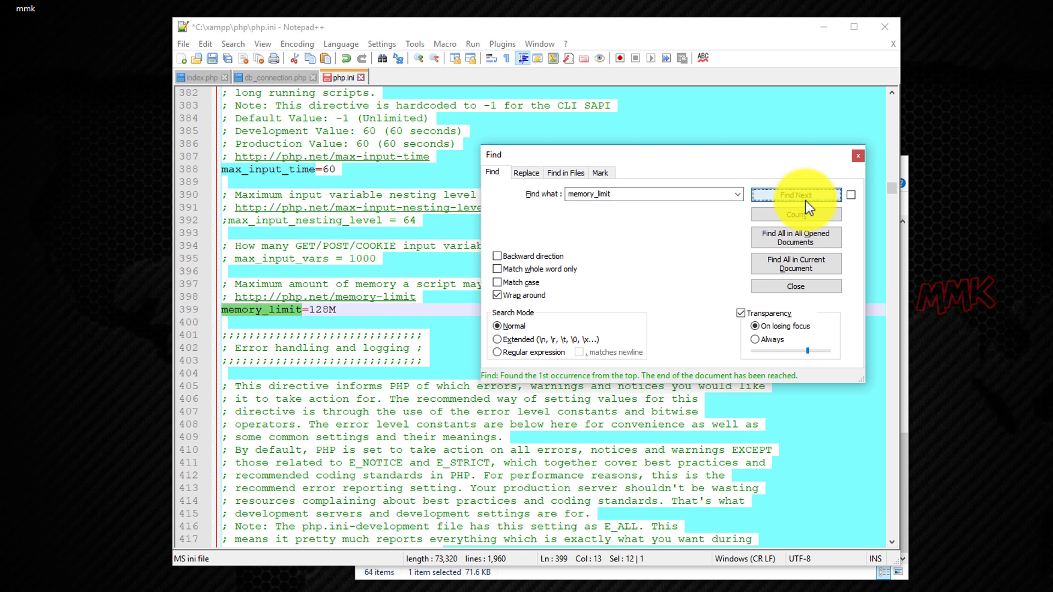
{"action": "left_click", "coordinate": [312, 309]}
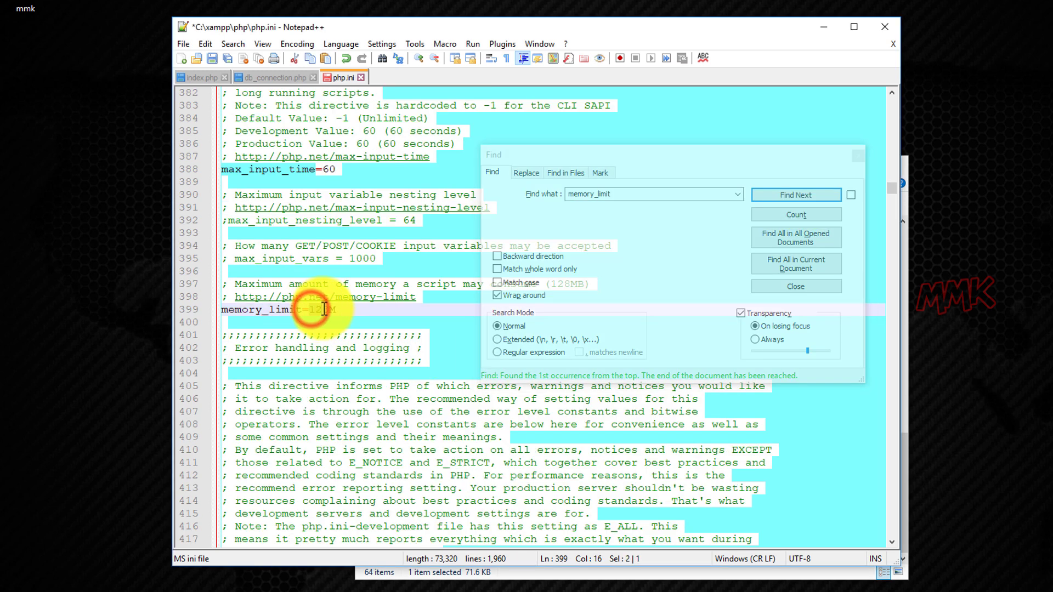
{"action": "left_click_drag", "start_coordinate": [310, 310], "coordinate": [329, 310]}
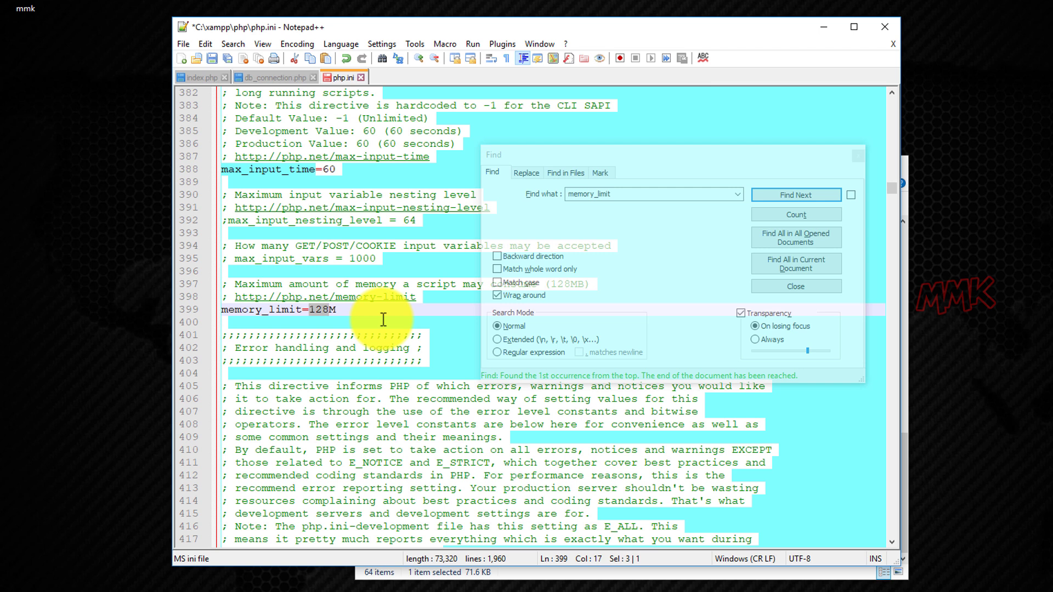
{"action": "type", "text": "2"}
{"action": "left_click", "coordinate": [213, 58]}
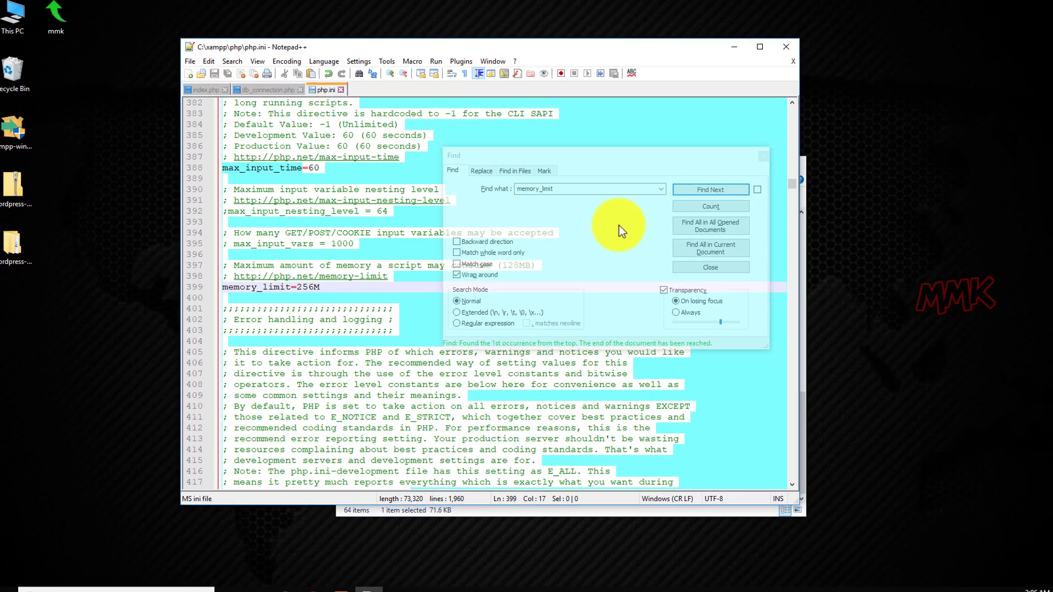
{"action": "left_click", "coordinate": [744, 158]}
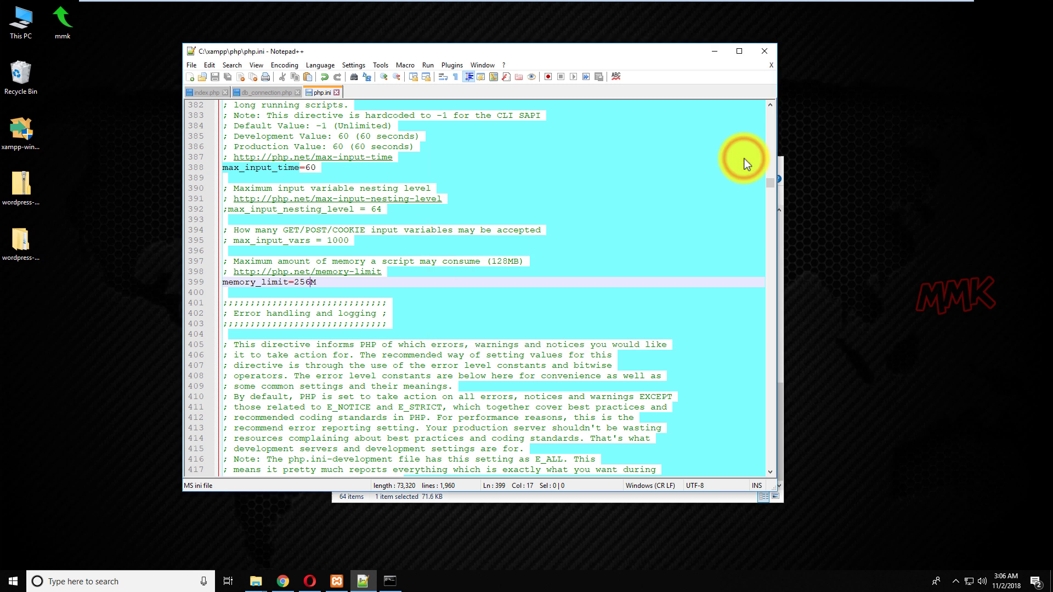
Close php.ini, db_connection.php and index.php in Notepad++ and the php folder, returning to Chrome.
{"action": "left_click", "coordinate": [336, 92]}
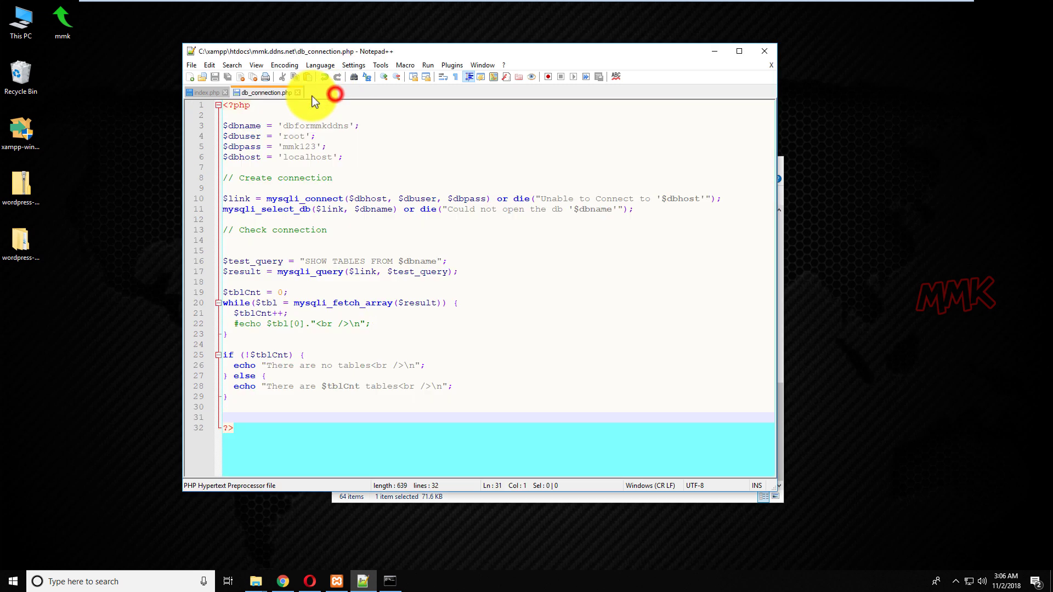
{"action": "left_click", "coordinate": [298, 93]}
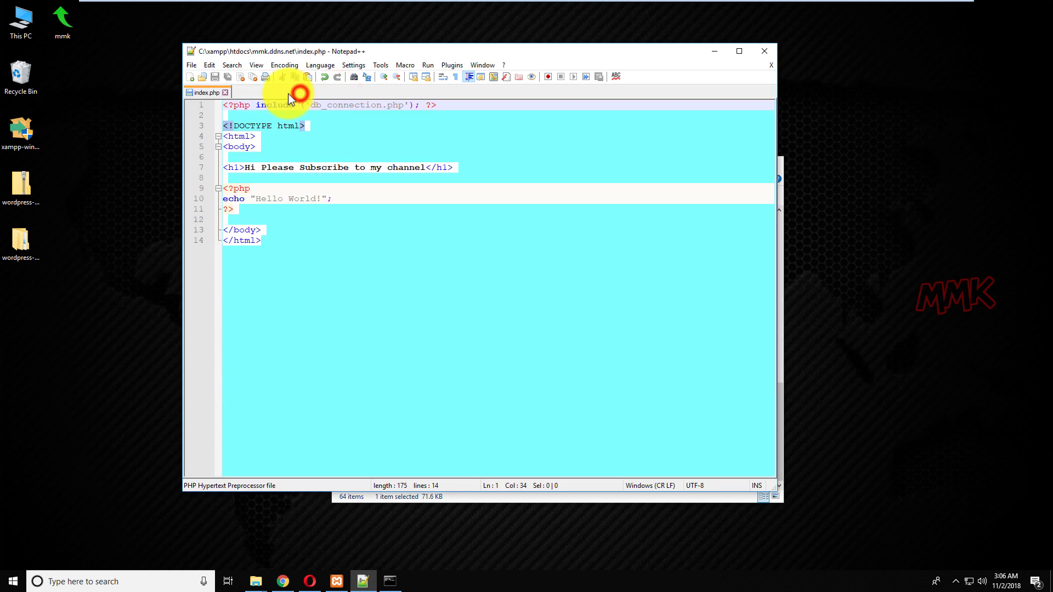
{"action": "left_click", "coordinate": [225, 93]}
{"action": "left_click", "coordinate": [713, 51]}
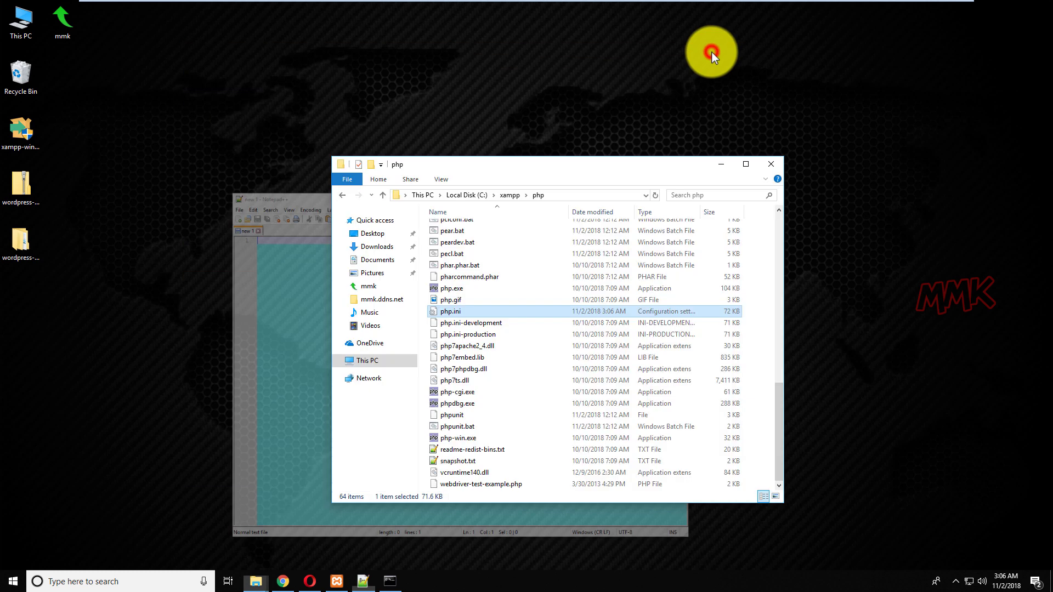
{"action": "left_click", "coordinate": [764, 164]}
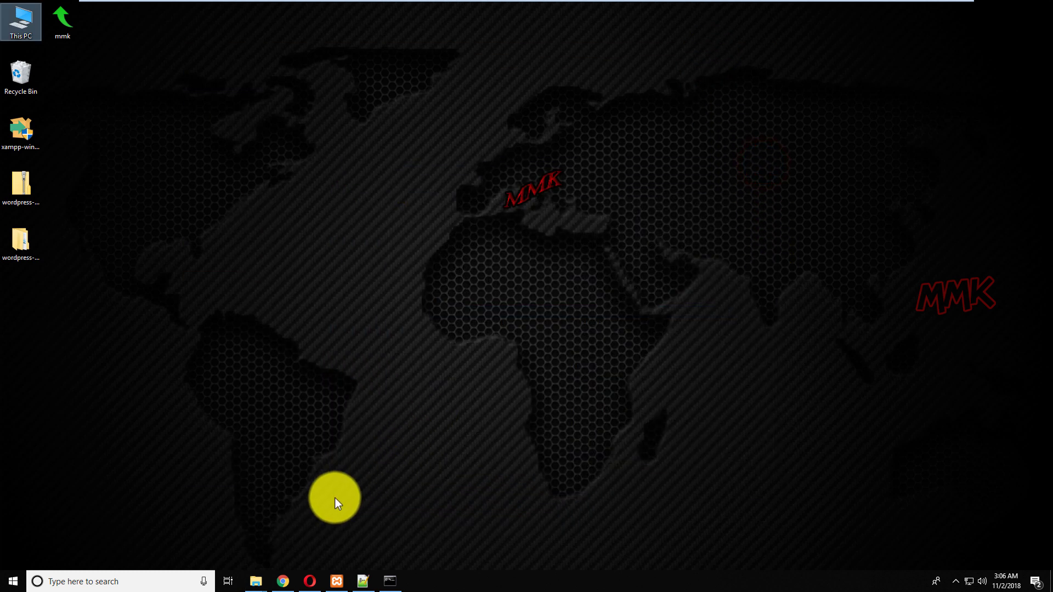
{"action": "left_click", "coordinate": [281, 581]}
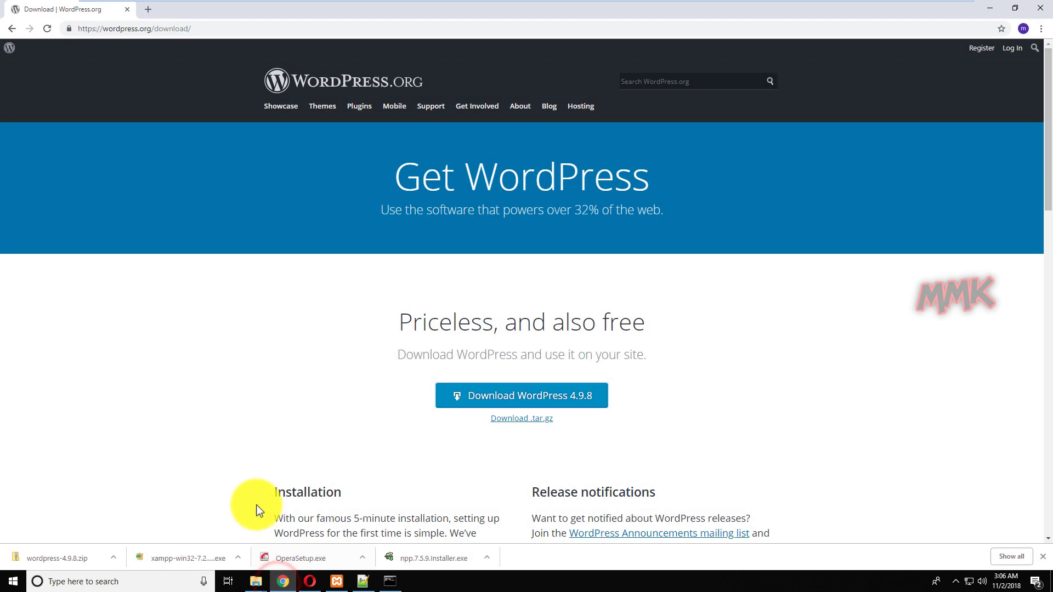
Go to wpmmk.tk/mmkphp in Chrome.
{"action": "left_click", "coordinate": [203, 29]}
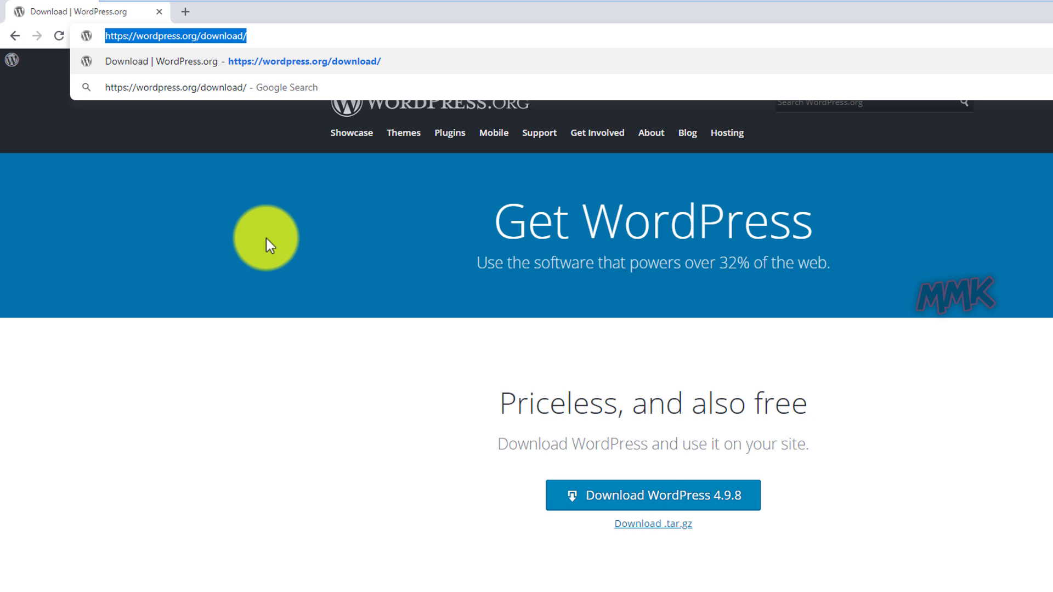
{"action": "type", "text": "wpmmk.tk"}
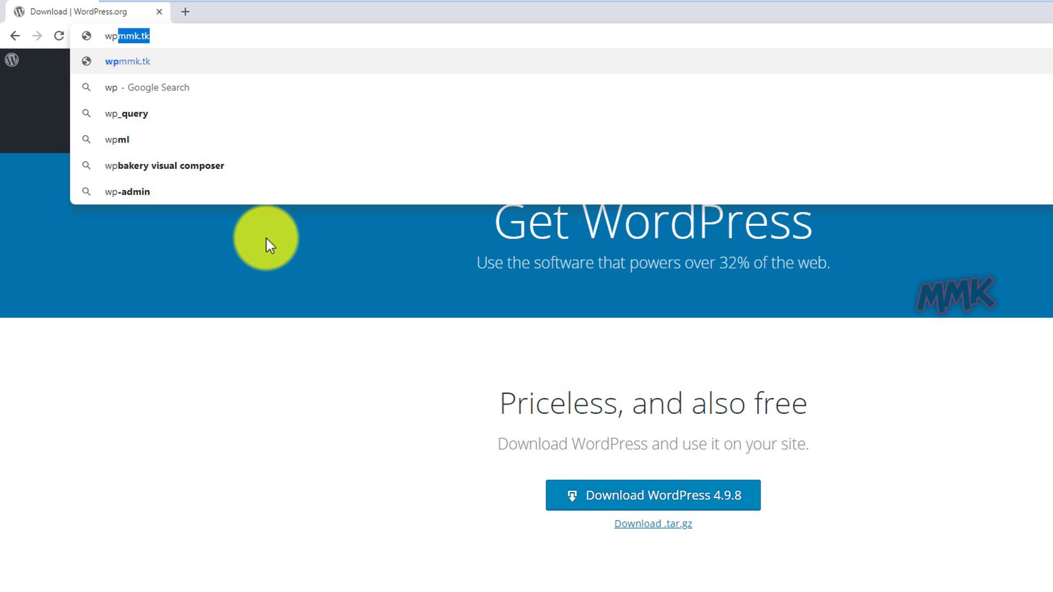
{"action": "key", "text": "End"}
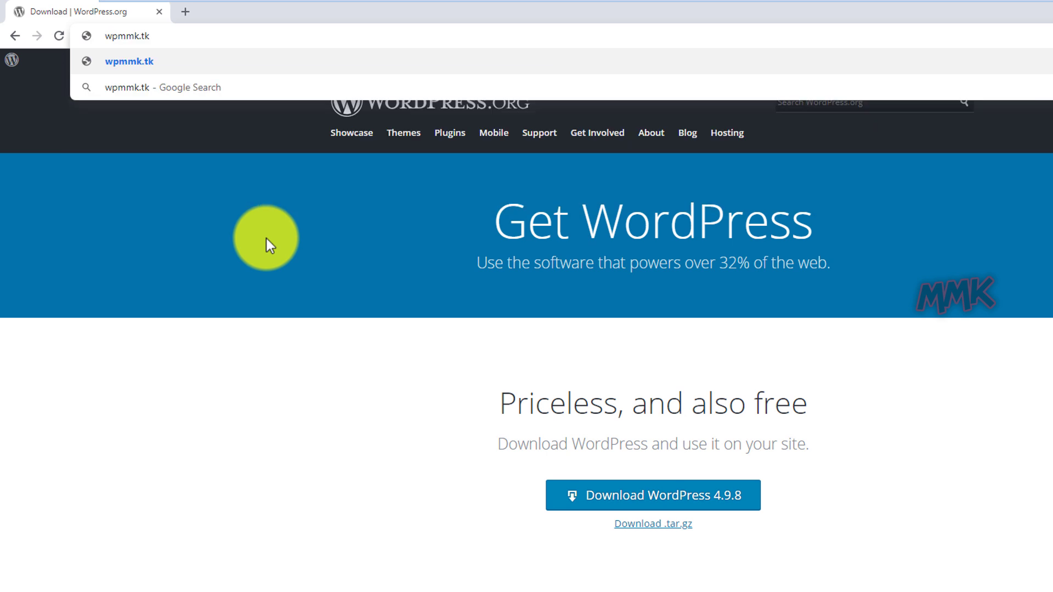
{"action": "type", "text": "/mmk"}
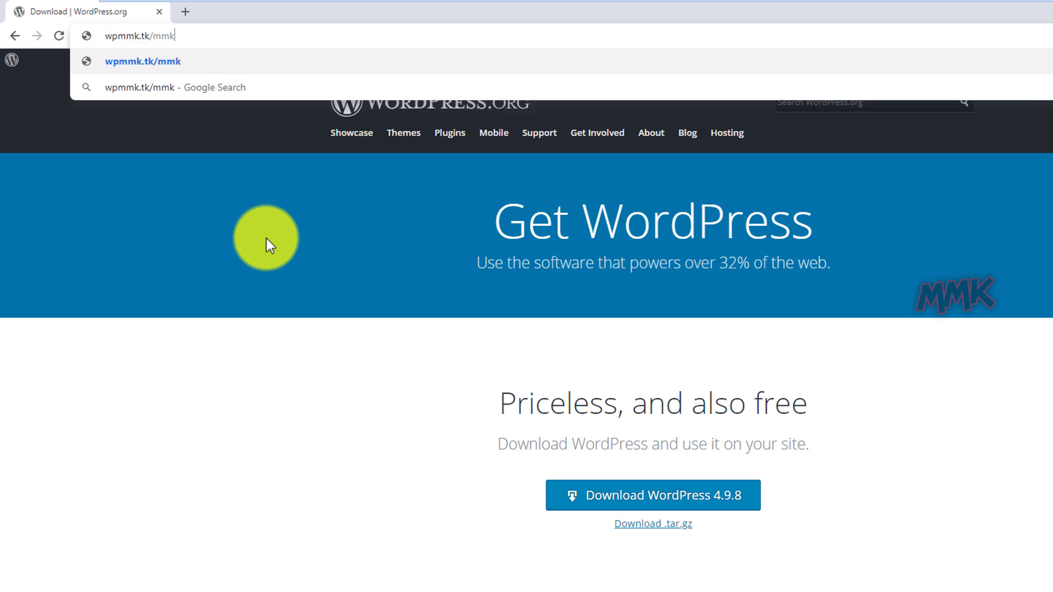
{"action": "type", "text": "php"}
{"action": "key", "text": "Return"}
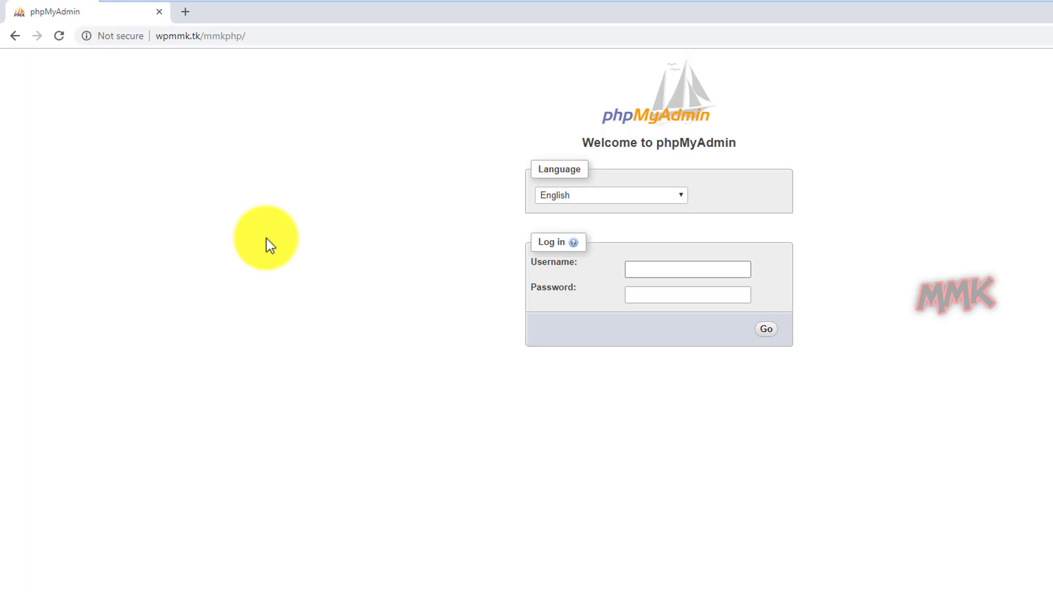
Log in to phpMyAdmin as root with the account password and view User accounts.
{"action": "type", "text": "r"}
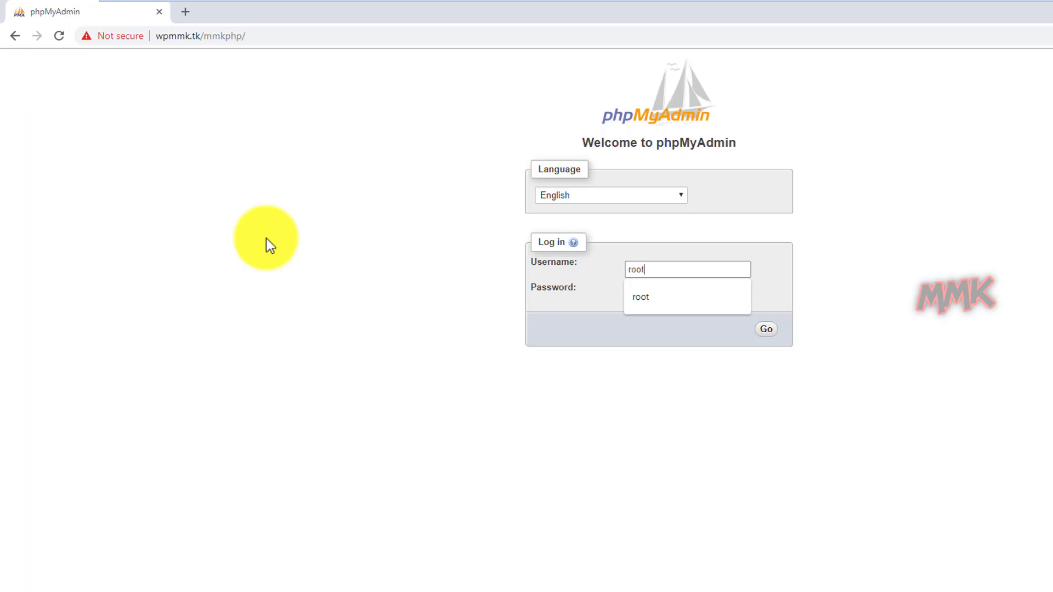
{"action": "type", "text": "oot"}
{"action": "key", "text": "Tab"}
{"action": "type", "text": "*"}
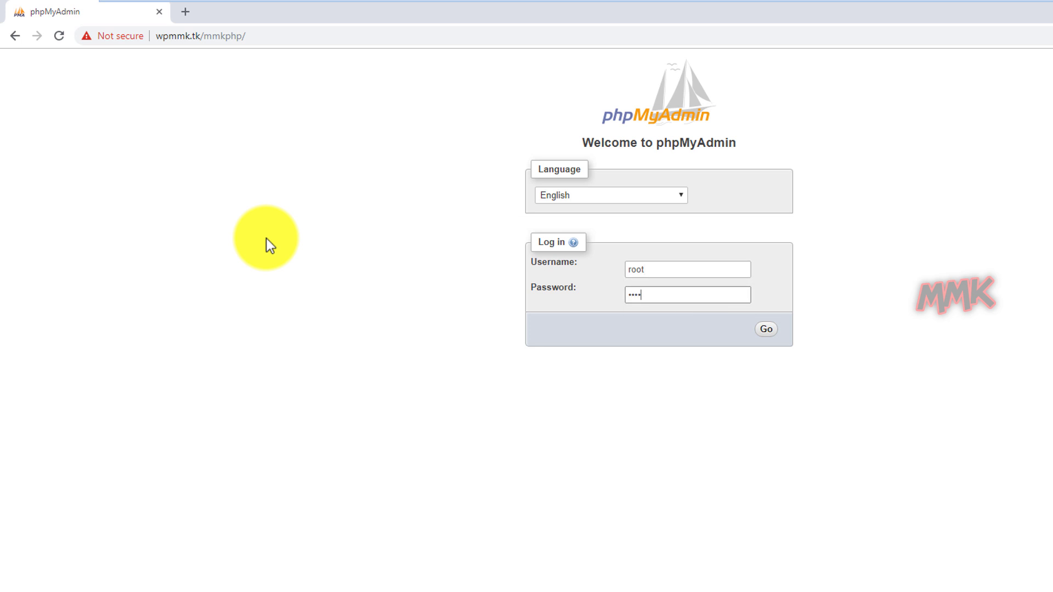
{"action": "key", "text": "Return"}
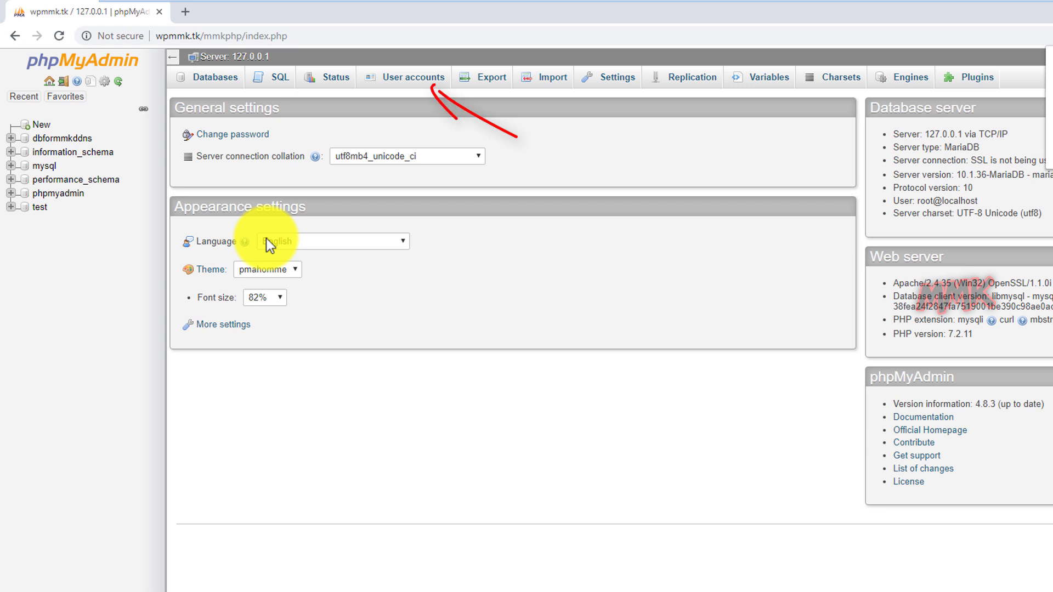
{"action": "left_click", "coordinate": [406, 79]}
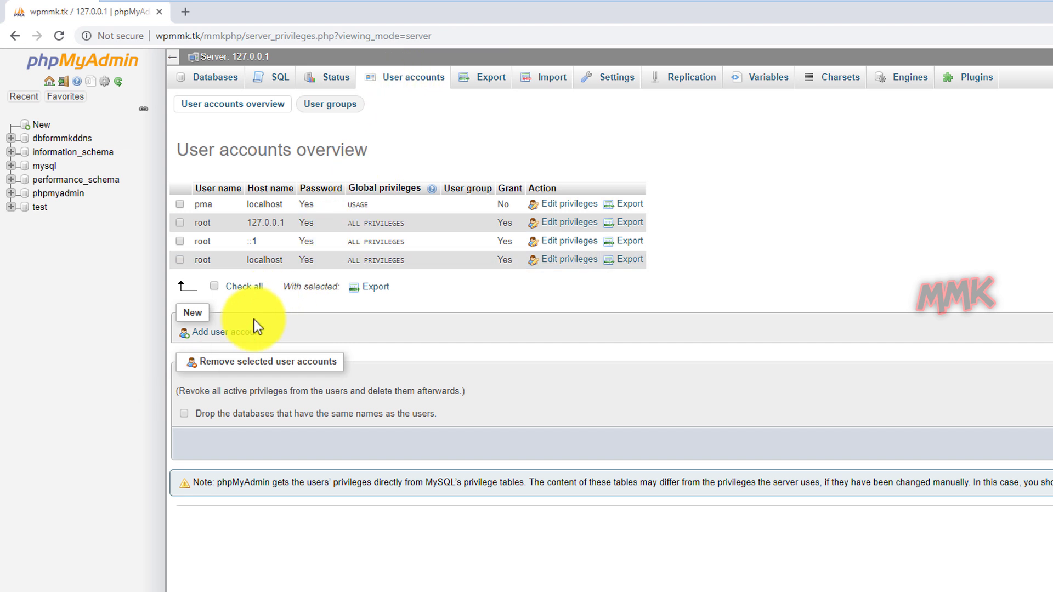
Add a localhost user account with a password and all global privileges, then return to User accounts.
{"action": "left_click", "coordinate": [237, 335]}
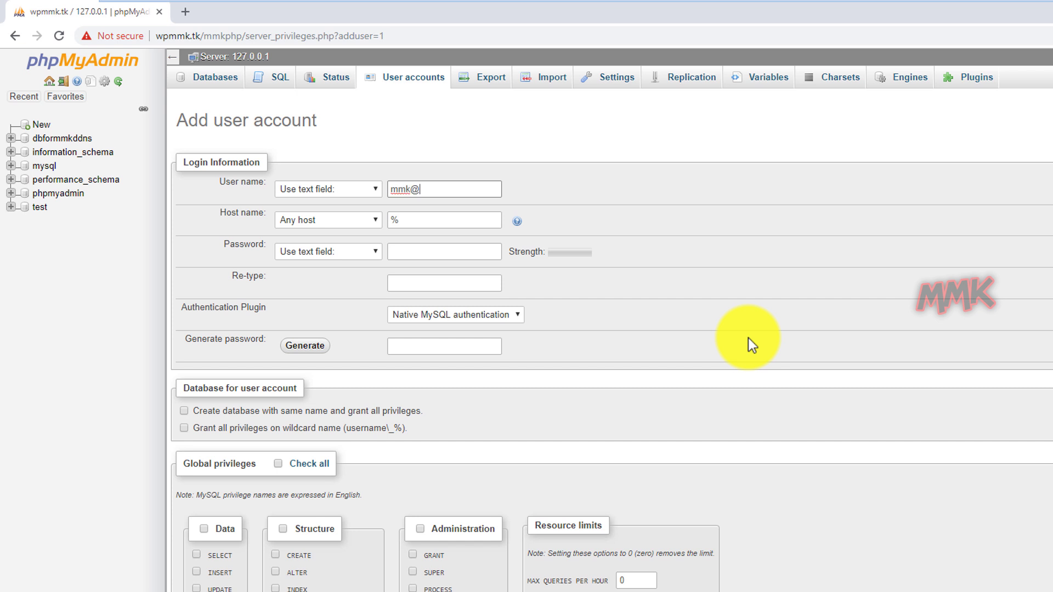
{"action": "left_click", "coordinate": [366, 219]}
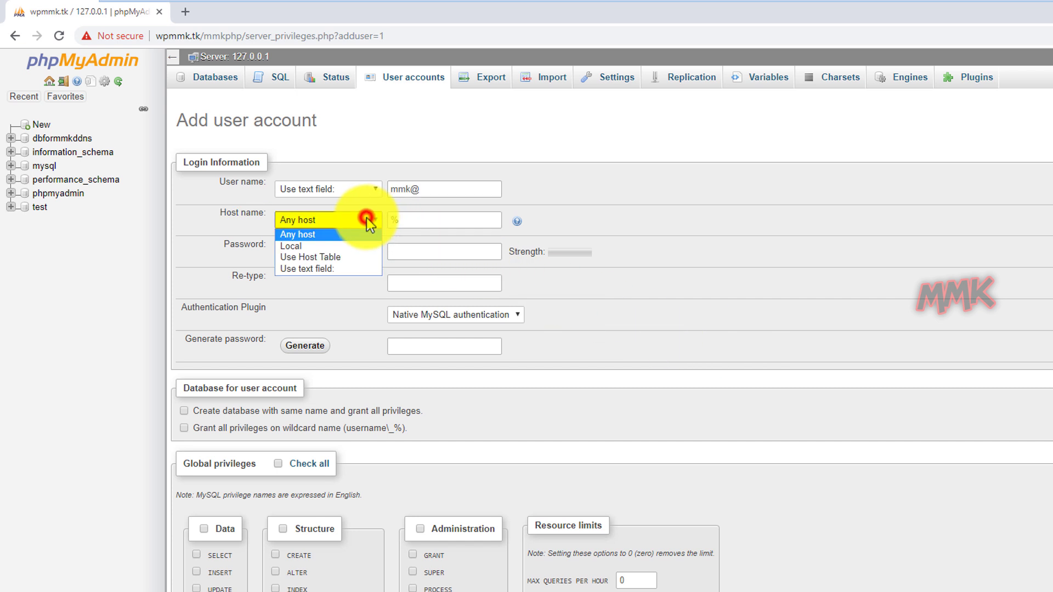
{"action": "left_click", "coordinate": [350, 246]}
{"action": "left_click", "coordinate": [411, 251]}
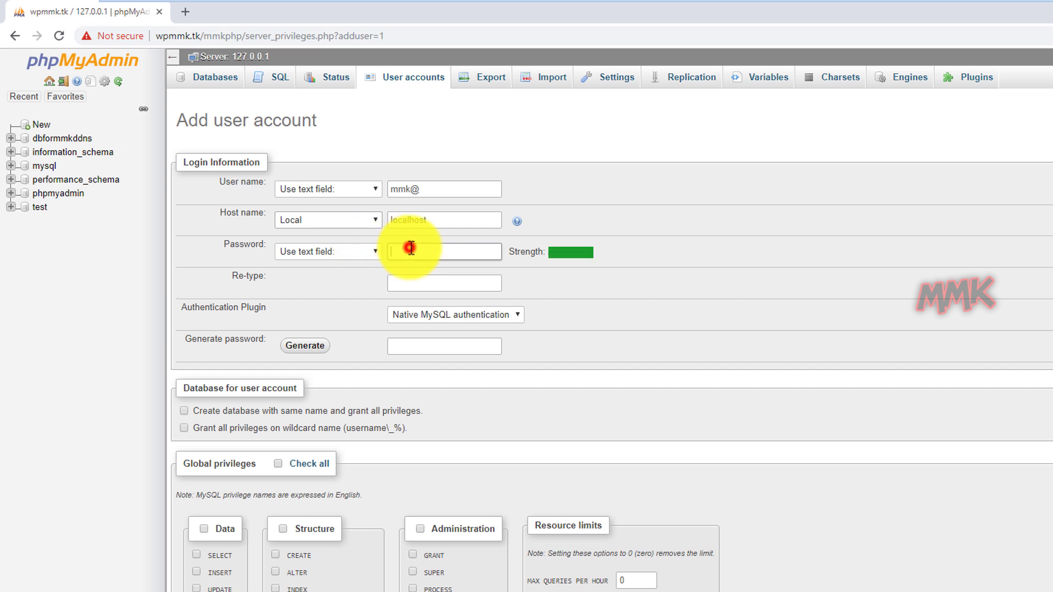
{"action": "type", "text": "•••••"}
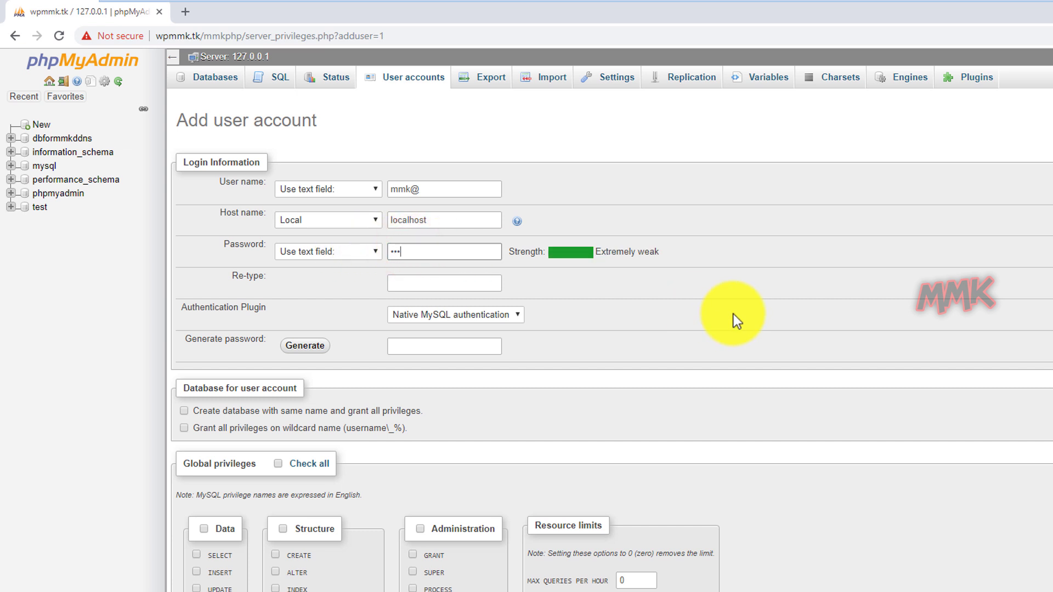
{"action": "type", "text": "•"}
{"action": "key", "text": "Tab"}
{"action": "type", "text": "••"}
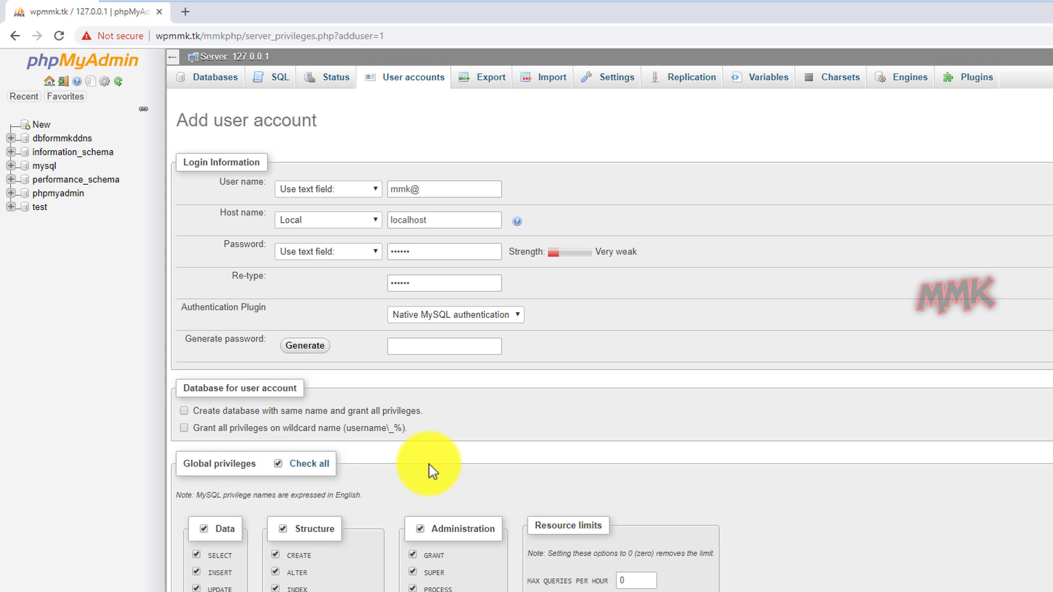
{"action": "scroll", "coordinate": [832, 482], "scroll_direction": "down", "scroll_amount": 5}
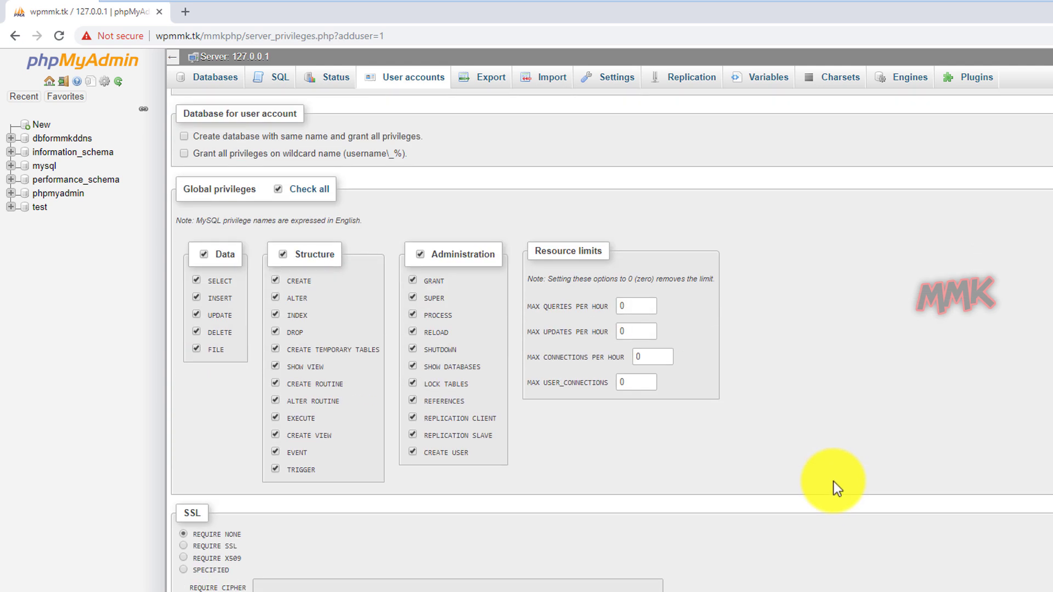
{"action": "scroll", "coordinate": [834, 482], "scroll_direction": "down", "scroll_amount": 1}
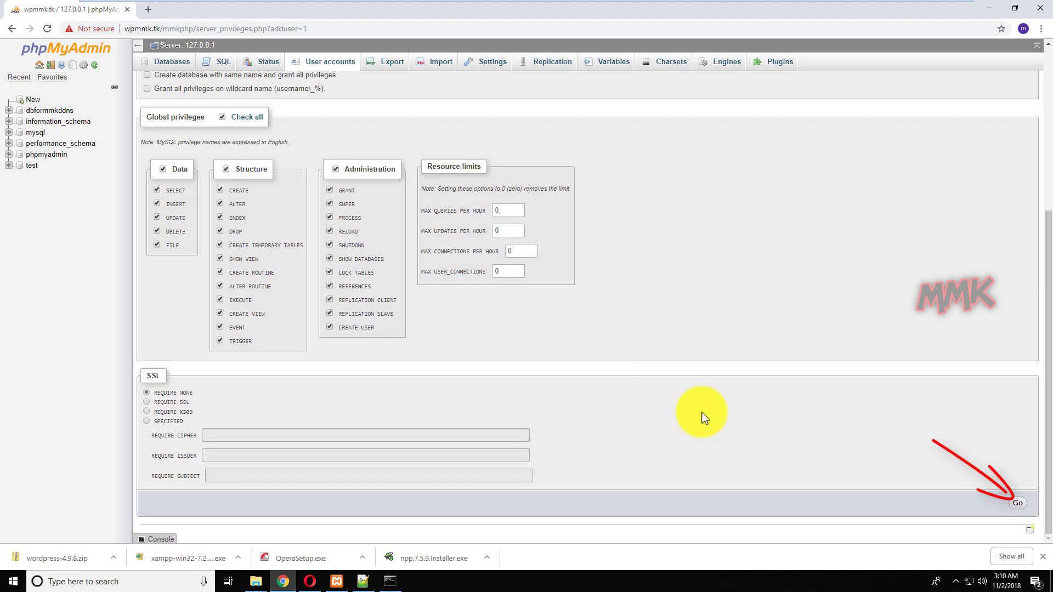
{"action": "left_click", "coordinate": [1013, 503]}
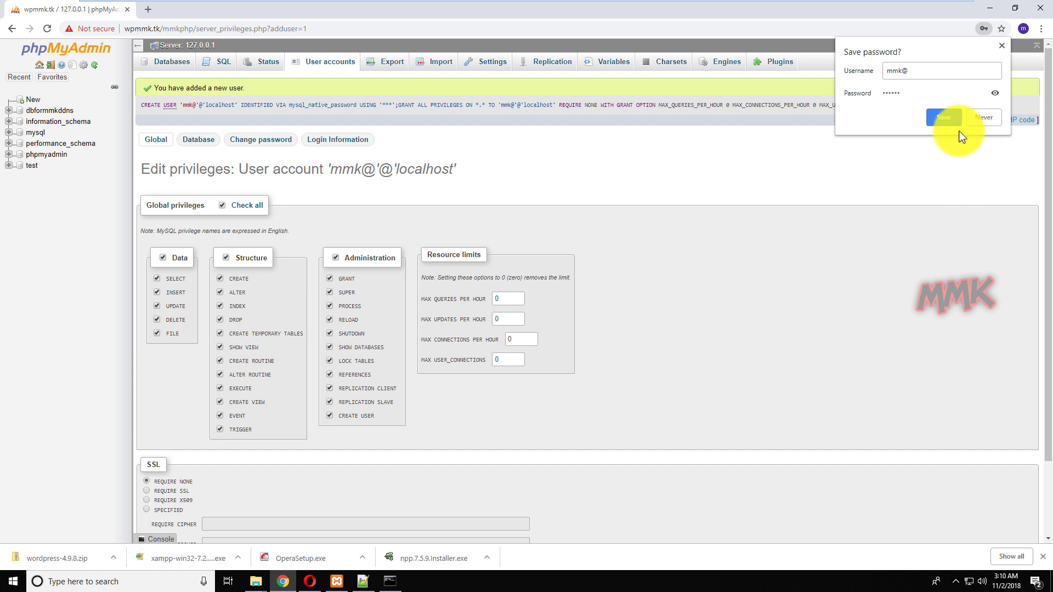
{"action": "left_click", "coordinate": [945, 118]}
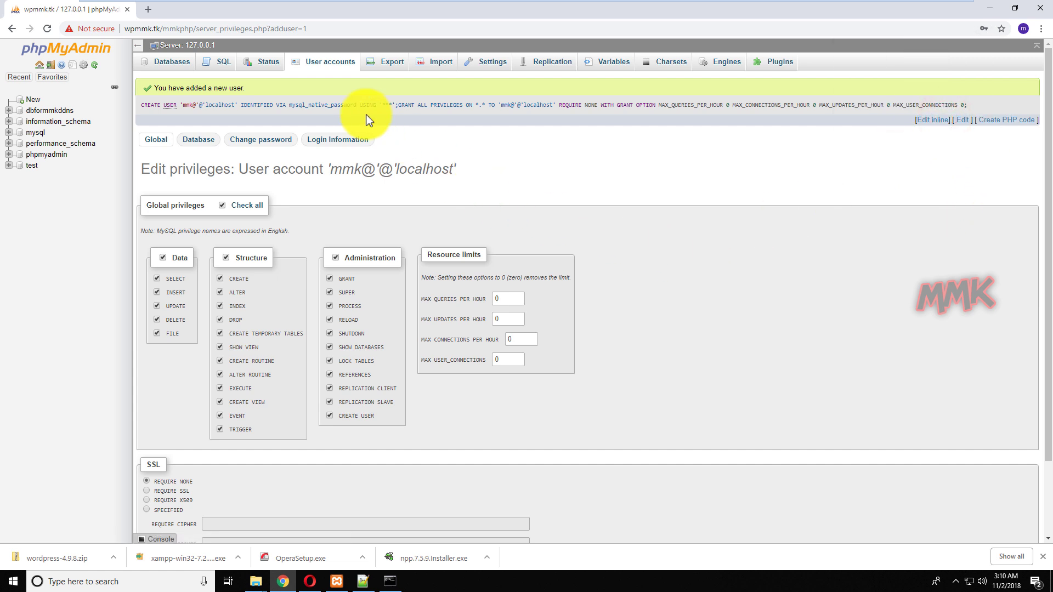
{"action": "left_click", "coordinate": [324, 61]}
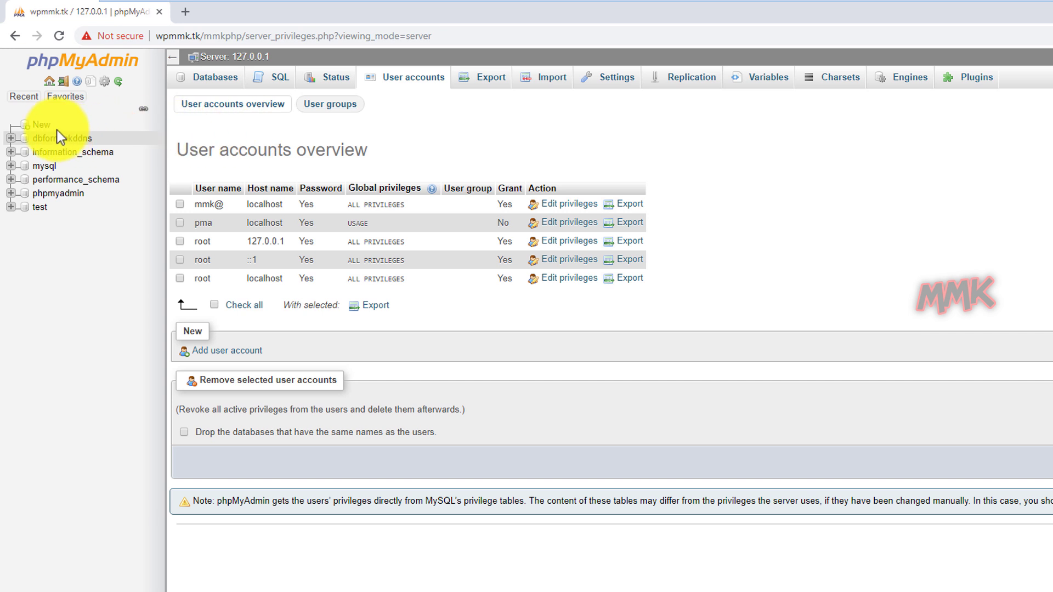
Name a new database wpdb, choose utf8_general_ci collation, and create it.
{"action": "left_click", "coordinate": [41, 128]}
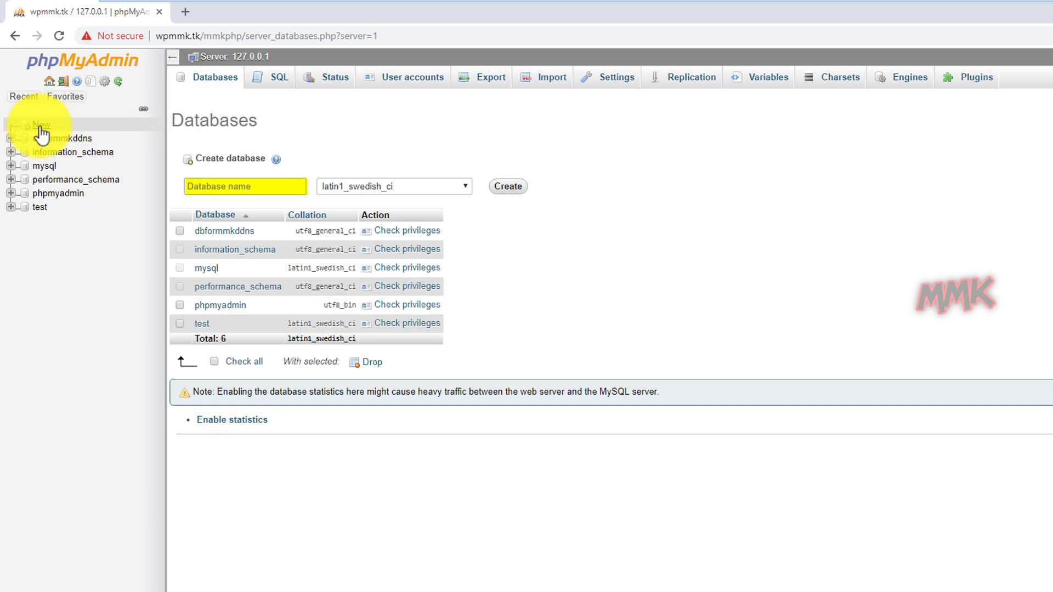
{"action": "left_click", "coordinate": [223, 180]}
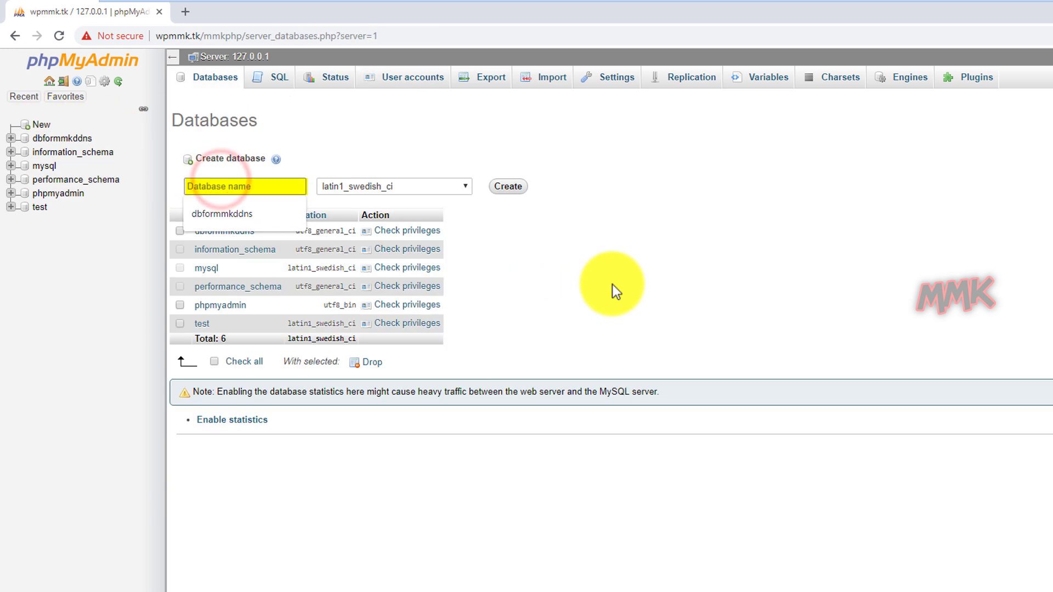
{"action": "type", "text": "wpdb"}
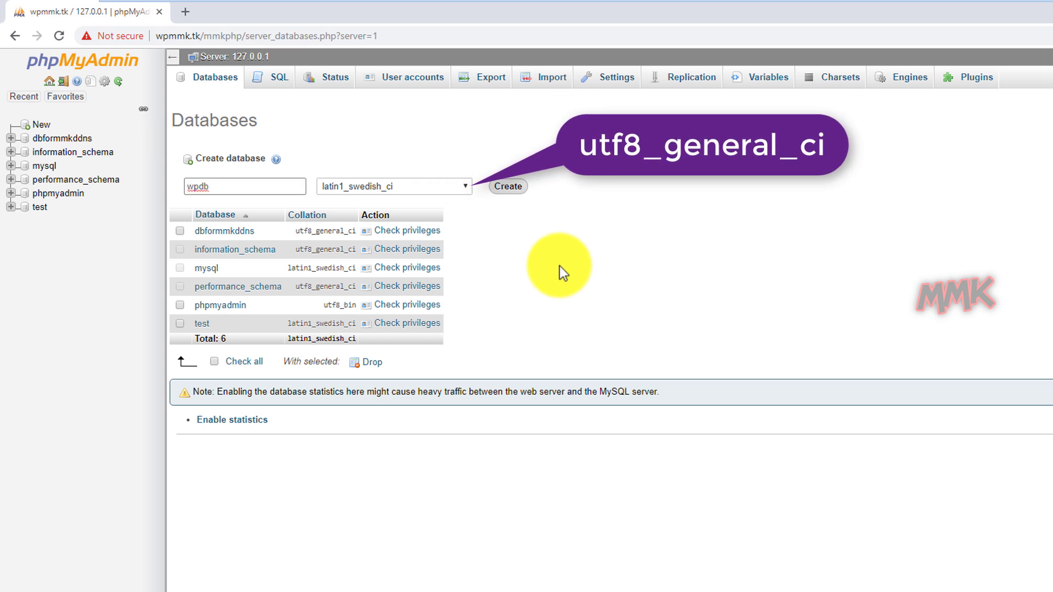
{"action": "left_click", "coordinate": [467, 188]}
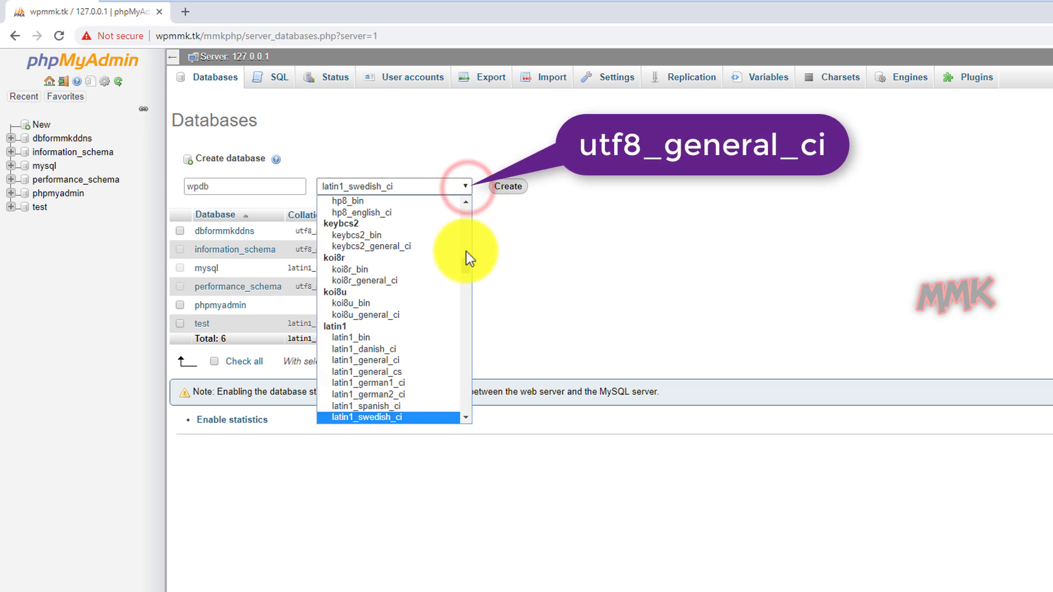
{"action": "left_click_drag", "start_coordinate": [467, 265], "coordinate": [464, 374]}
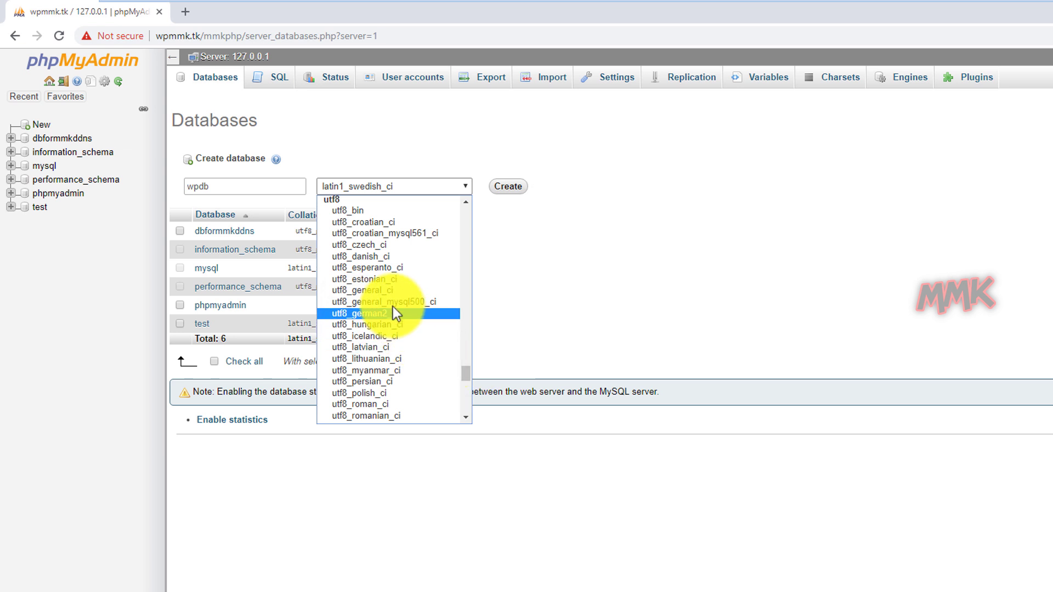
{"action": "left_click", "coordinate": [384, 291]}
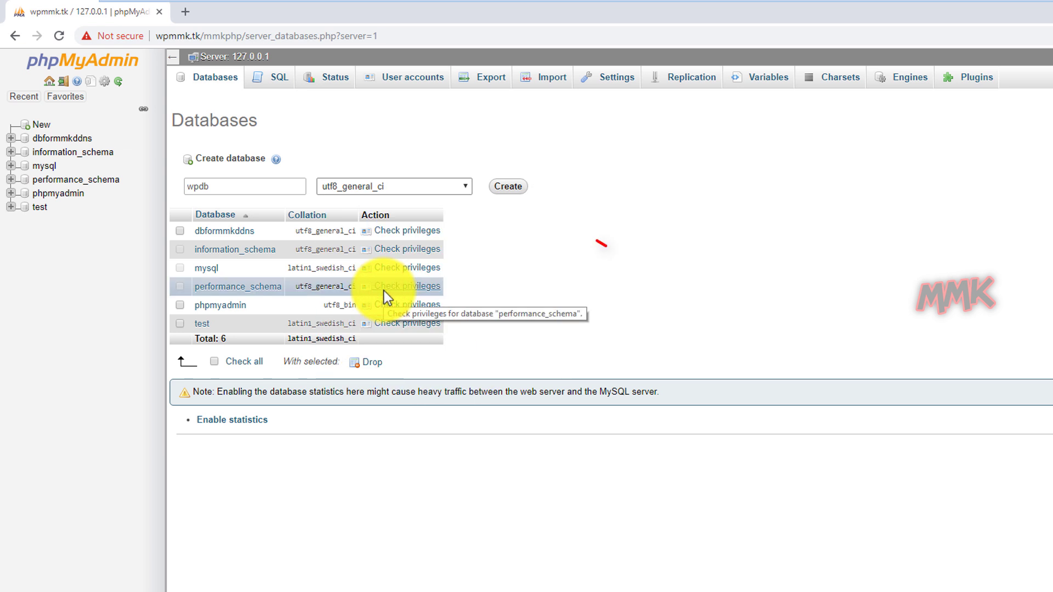
{"action": "left_click", "coordinate": [509, 192]}
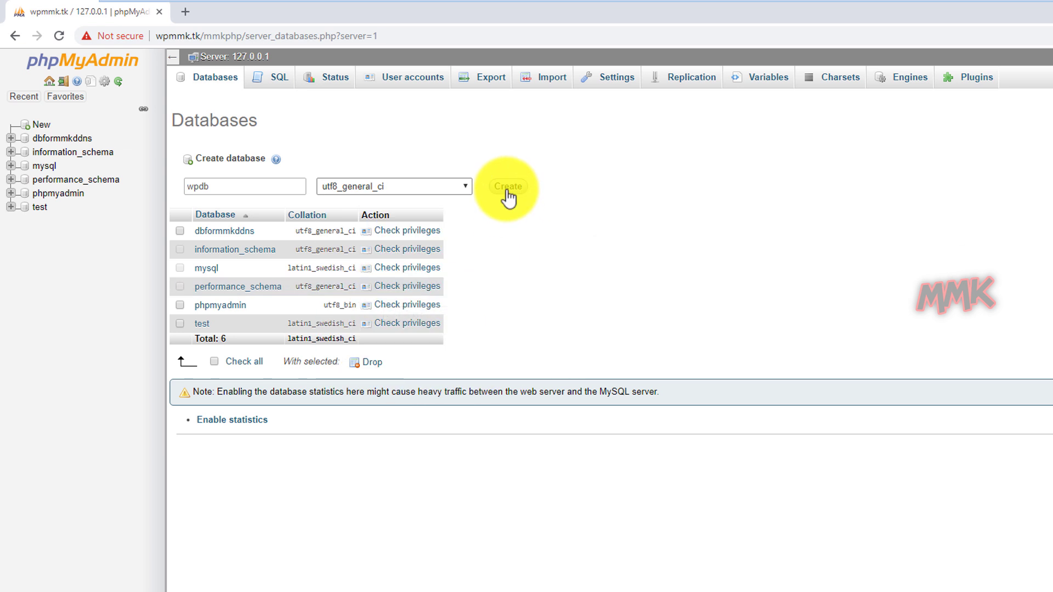
{"action": "left_click", "coordinate": [509, 190]}
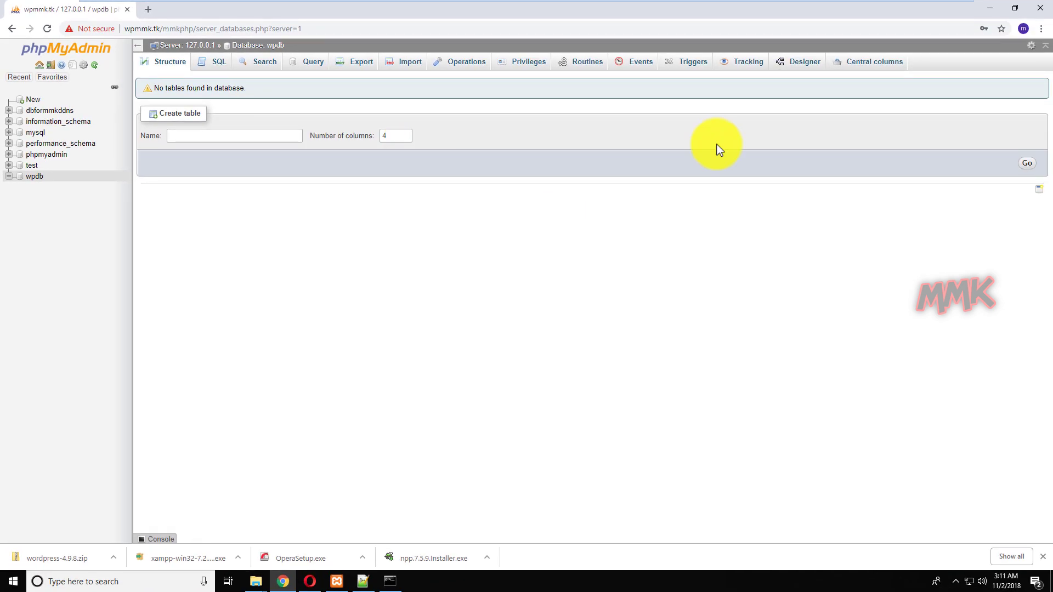
Copy all 19 items inside wordpress-4.9.8\wordpress, then close that folder window.
{"action": "left_click", "coordinate": [990, 8]}
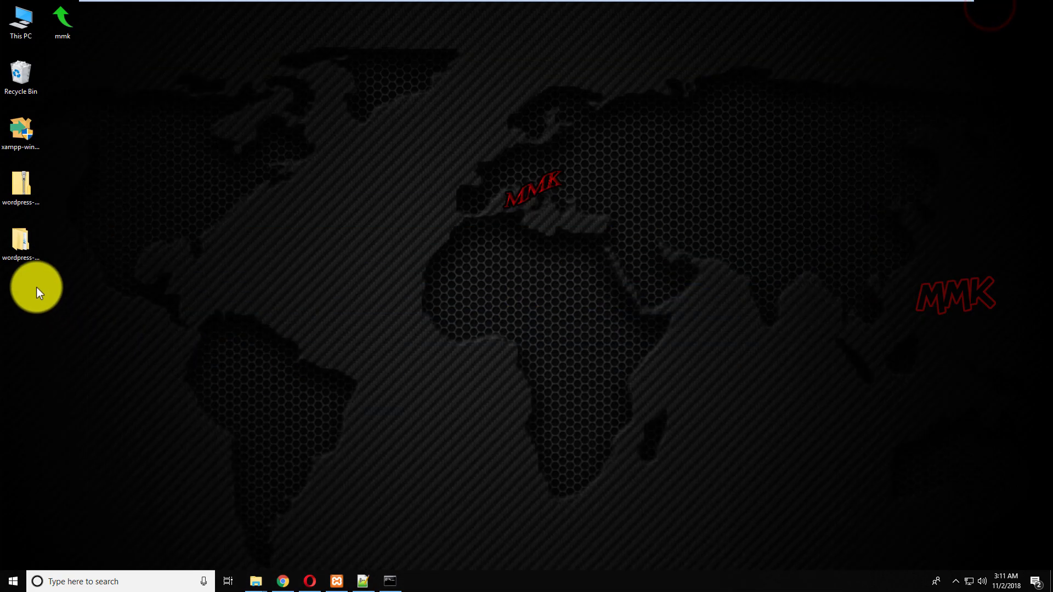
{"action": "double_click", "coordinate": [26, 251]}
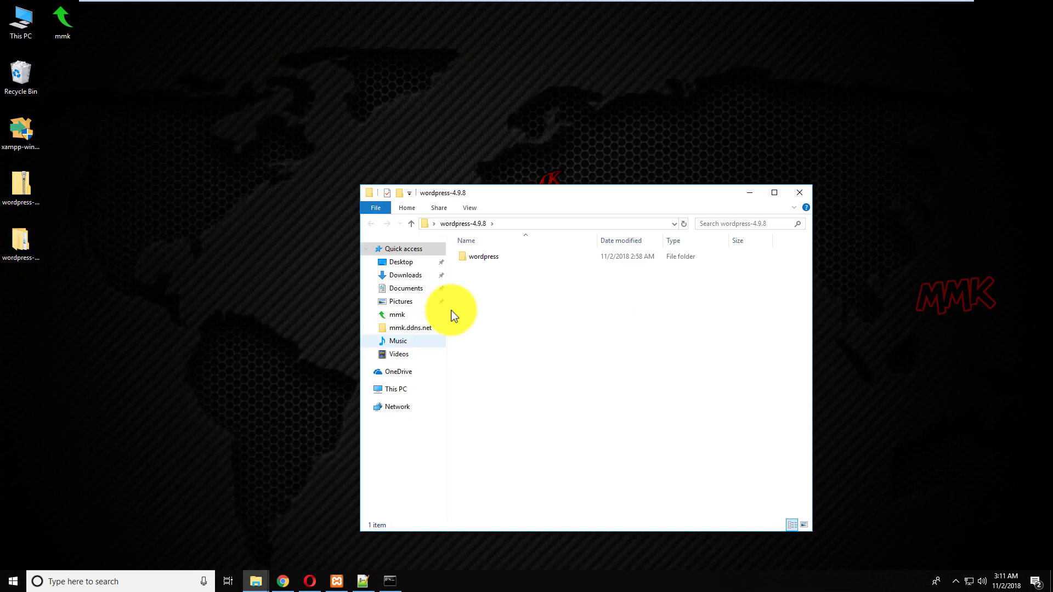
{"action": "double_click", "coordinate": [493, 263]}
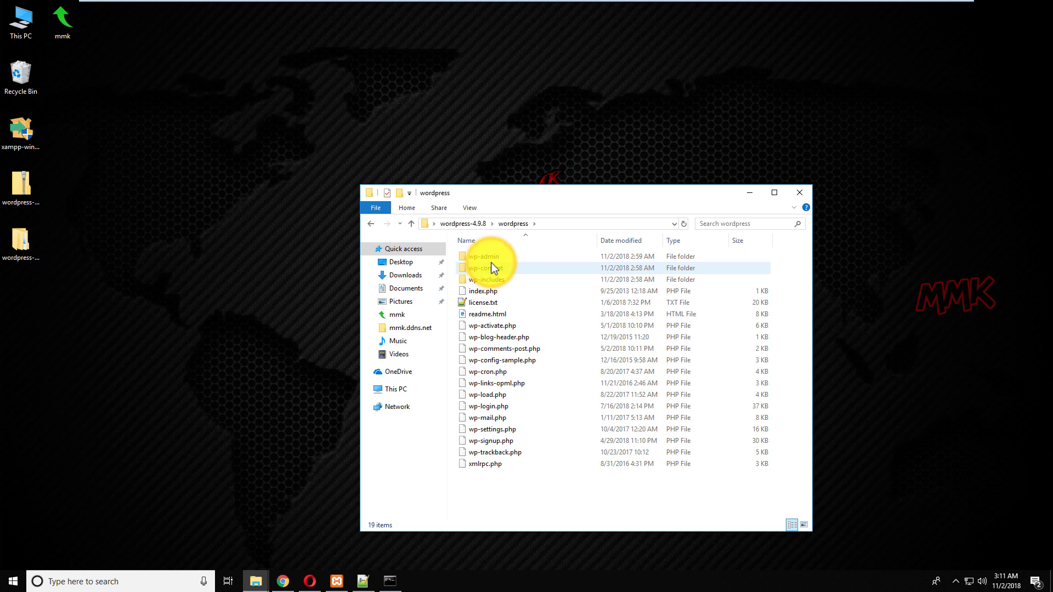
{"action": "key", "text": "ctrl+a"}
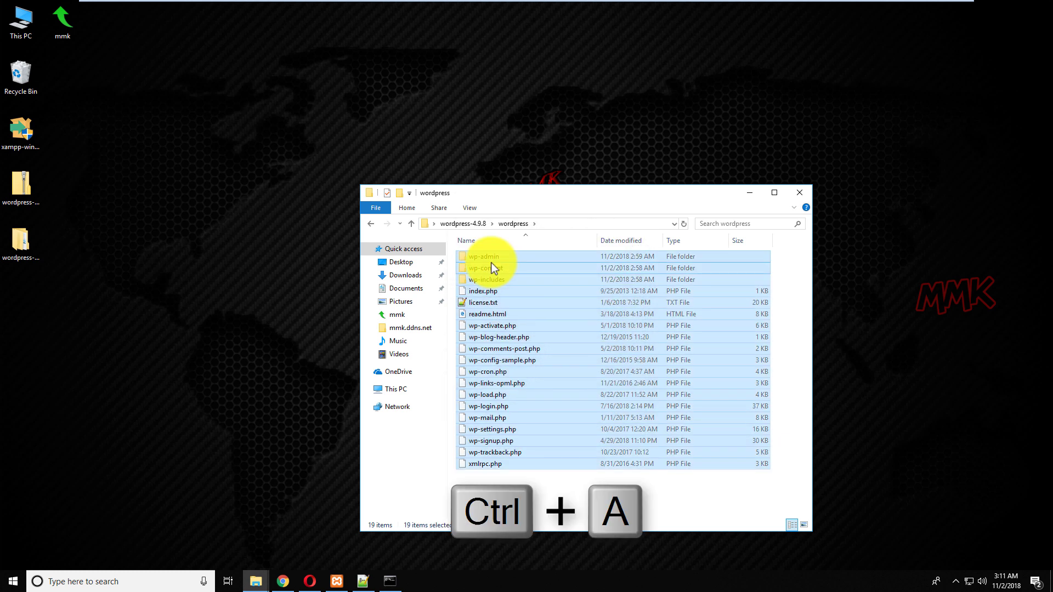
{"action": "right_click", "coordinate": [492, 264]}
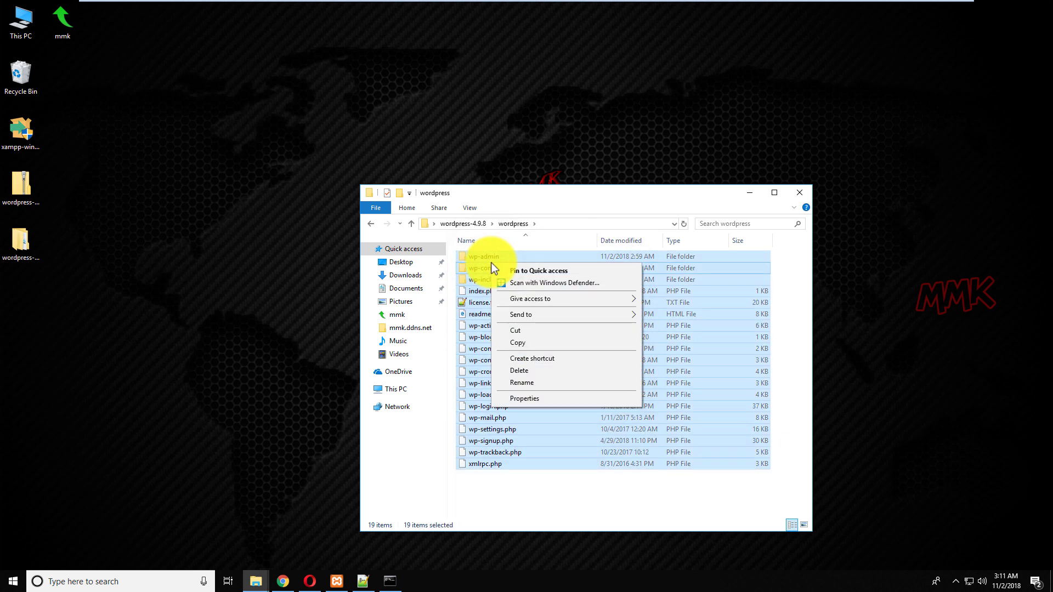
{"action": "left_click", "coordinate": [519, 341]}
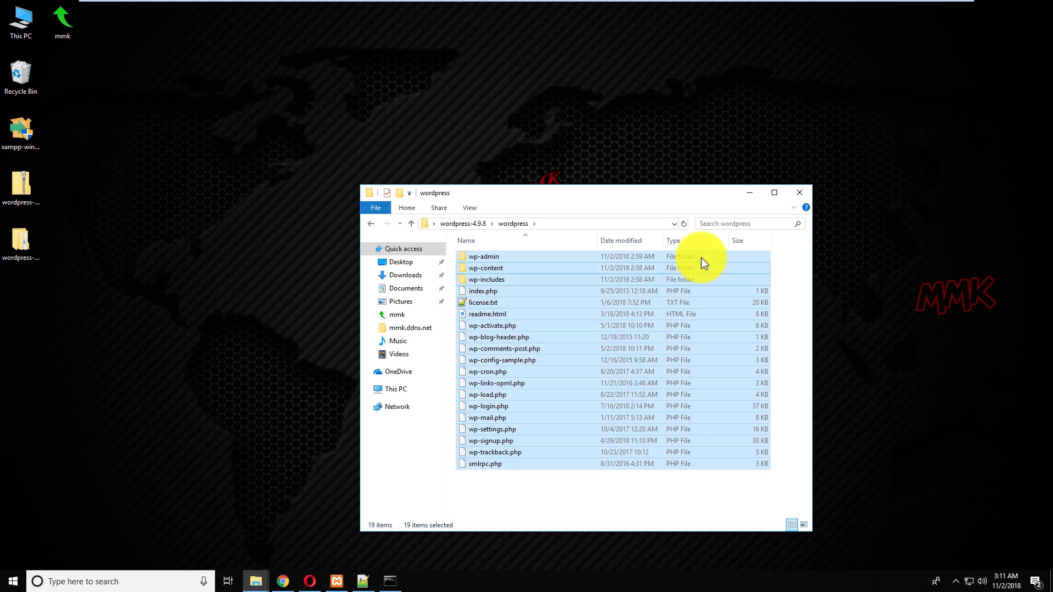
{"action": "left_click", "coordinate": [797, 195]}
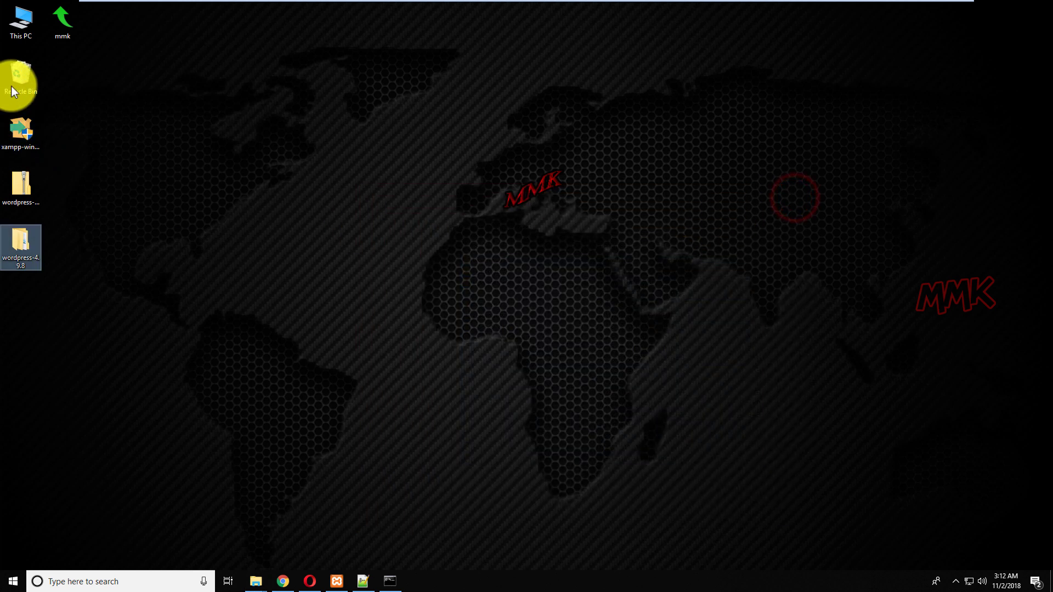
Browse from This PC to the C:\xampp\htdocs\wpmmk.tk folder.
{"action": "left_click", "coordinate": [27, 28]}
{"action": "double_click", "coordinate": [28, 28]}
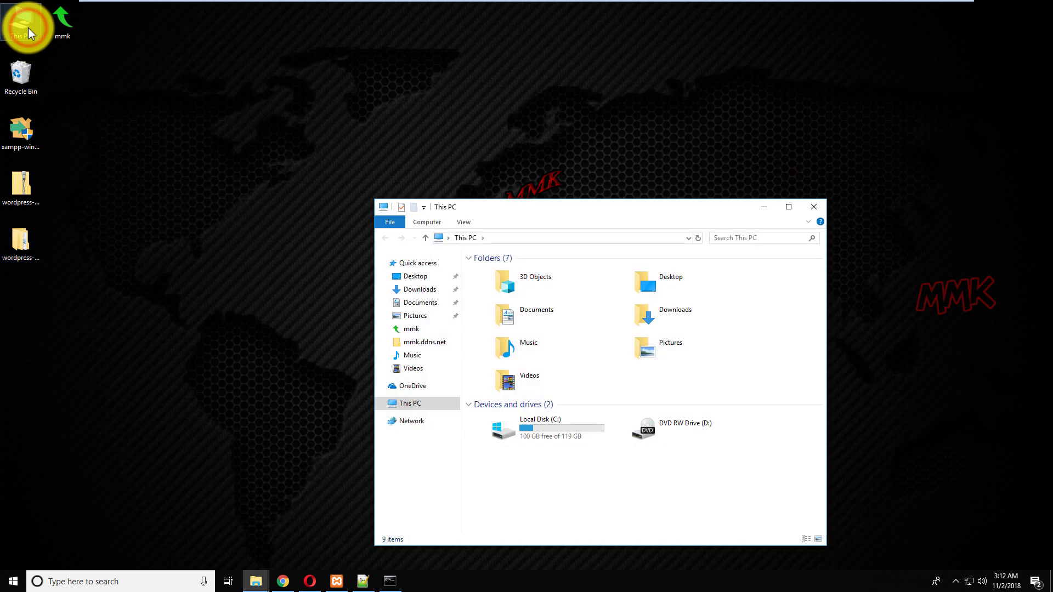
{"action": "double_click", "coordinate": [495, 430]}
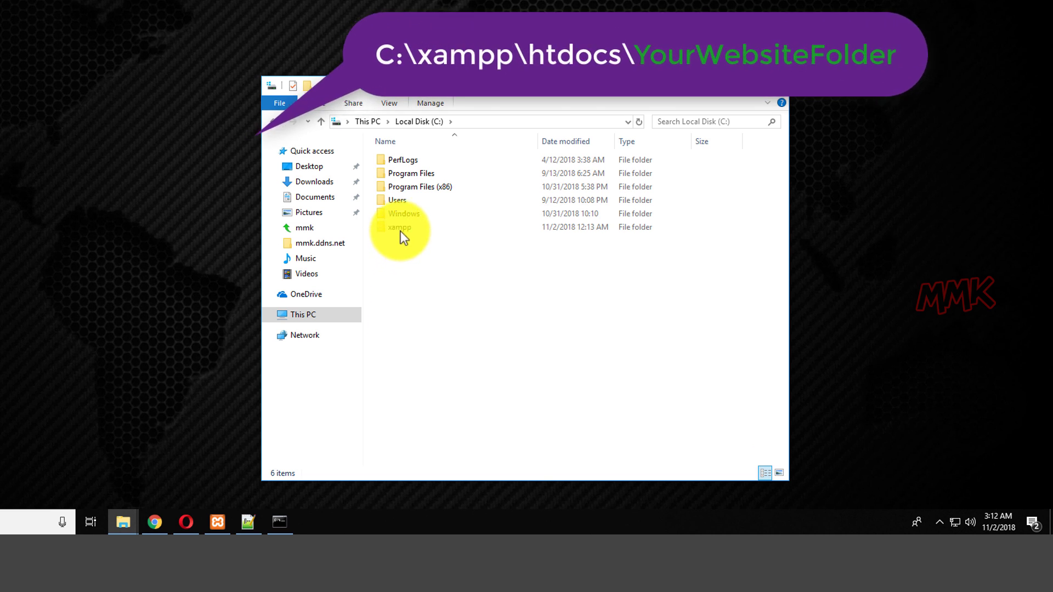
{"action": "double_click", "coordinate": [402, 228]}
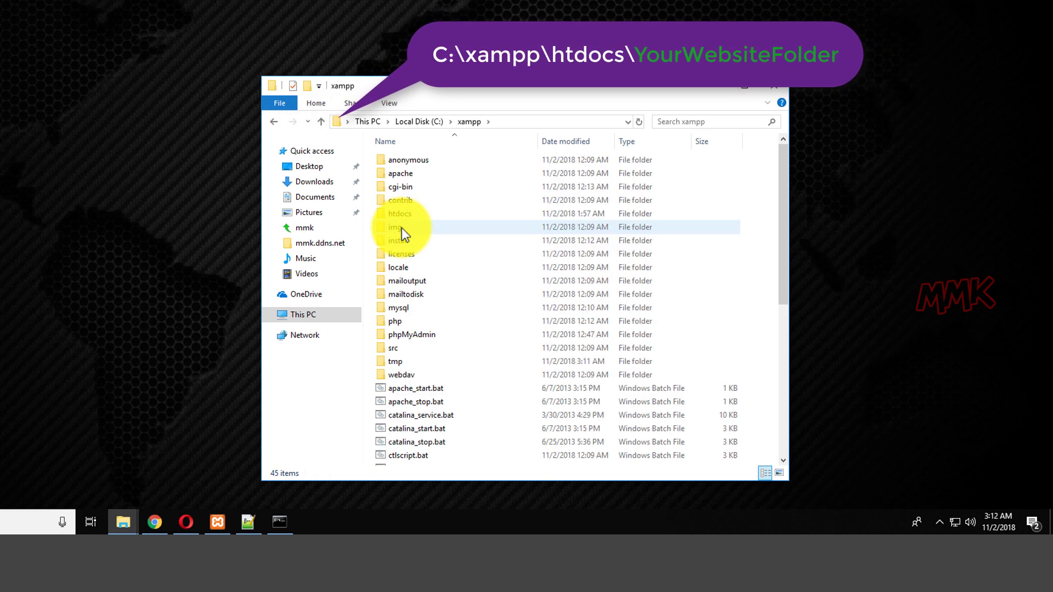
{"action": "double_click", "coordinate": [407, 214]}
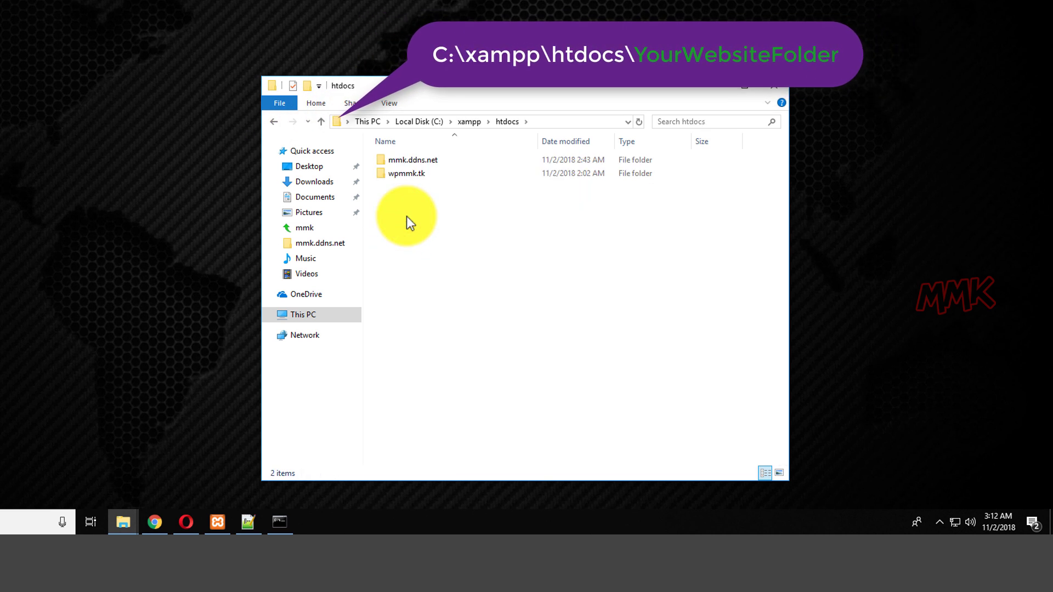
{"action": "double_click", "coordinate": [413, 176]}
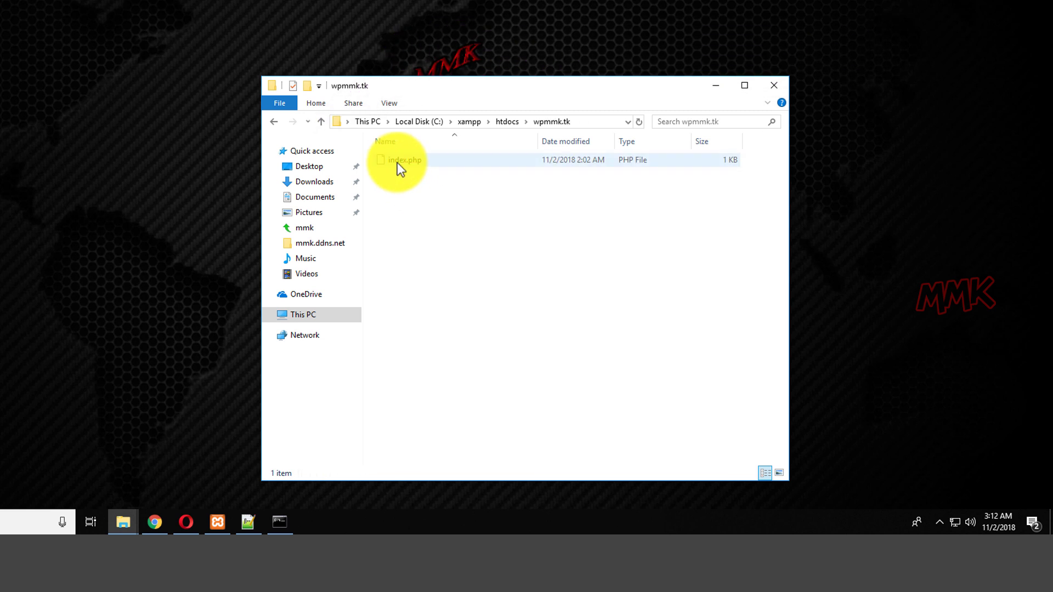
Delete index.php and paste the 19 copied WordPress files and folders in its place.
{"action": "right_click", "coordinate": [397, 163]}
{"action": "left_click", "coordinate": [426, 312]}
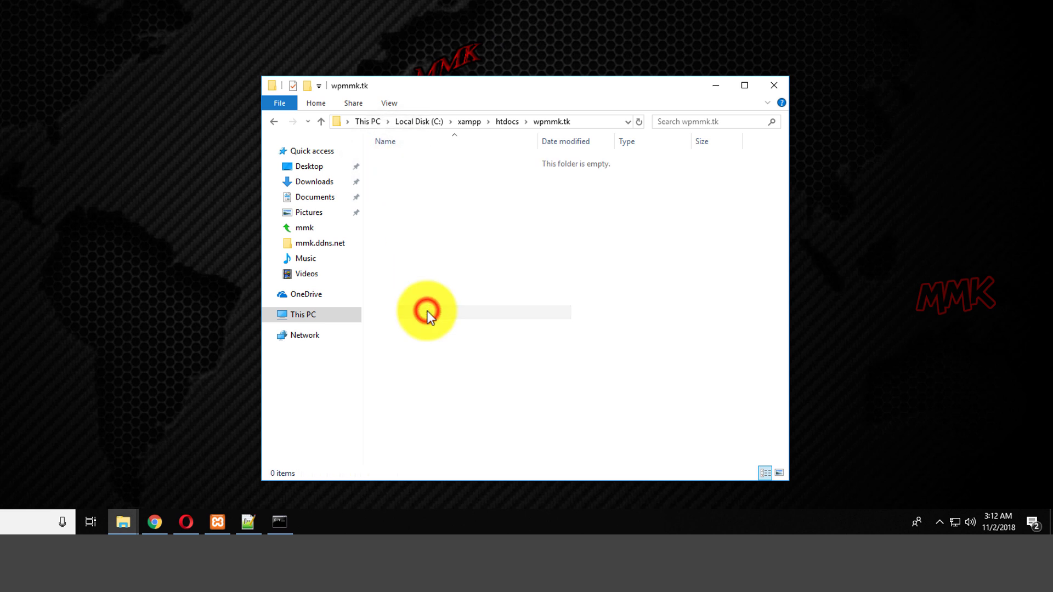
{"action": "right_click", "coordinate": [395, 201]}
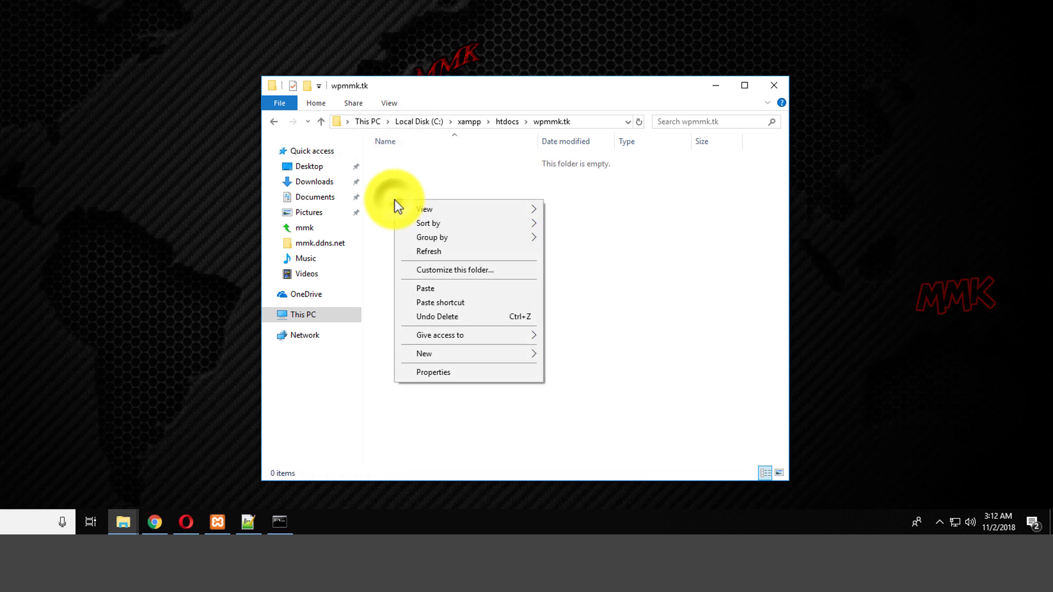
{"action": "left_click", "coordinate": [431, 289]}
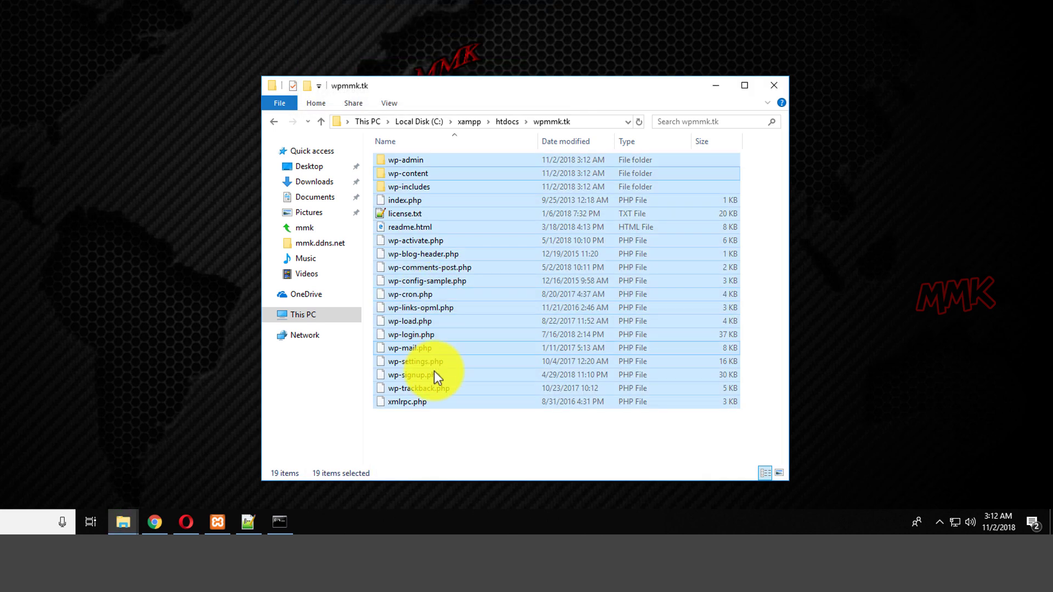
{"action": "left_click", "coordinate": [432, 424]}
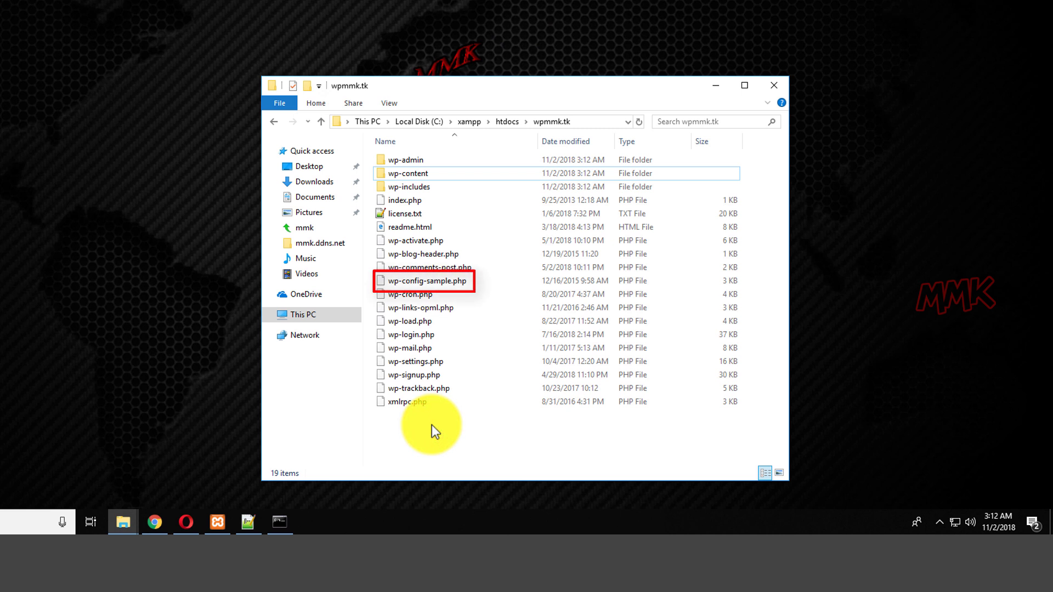
{"action": "right_click", "coordinate": [421, 281]}
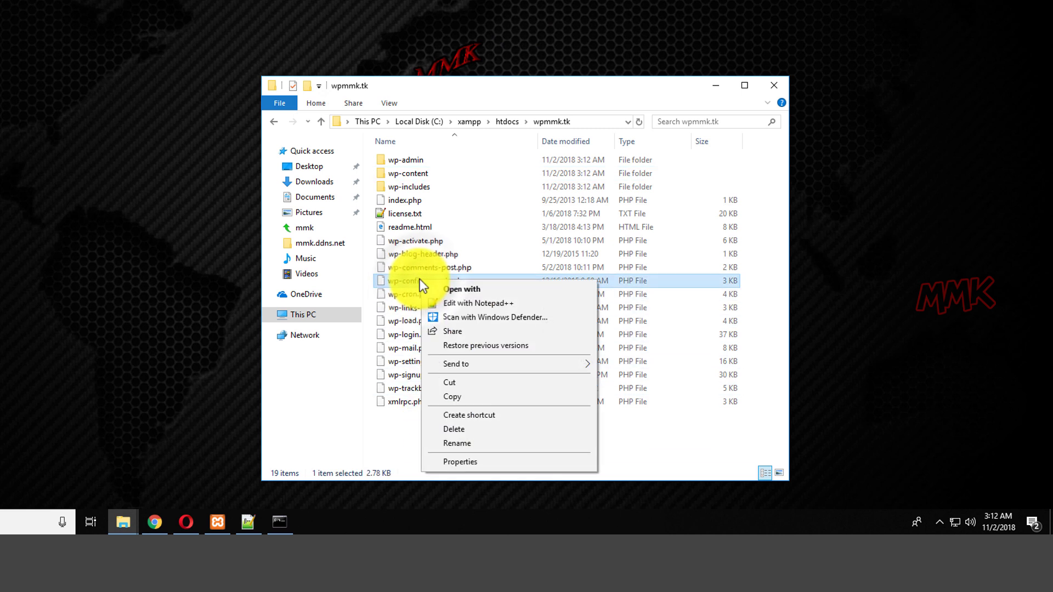
Open wp-config-sample.php in Notepad++ and replace database_name_here with wpdb copied from phpMyAdmin.
{"action": "left_click", "coordinate": [486, 307]}
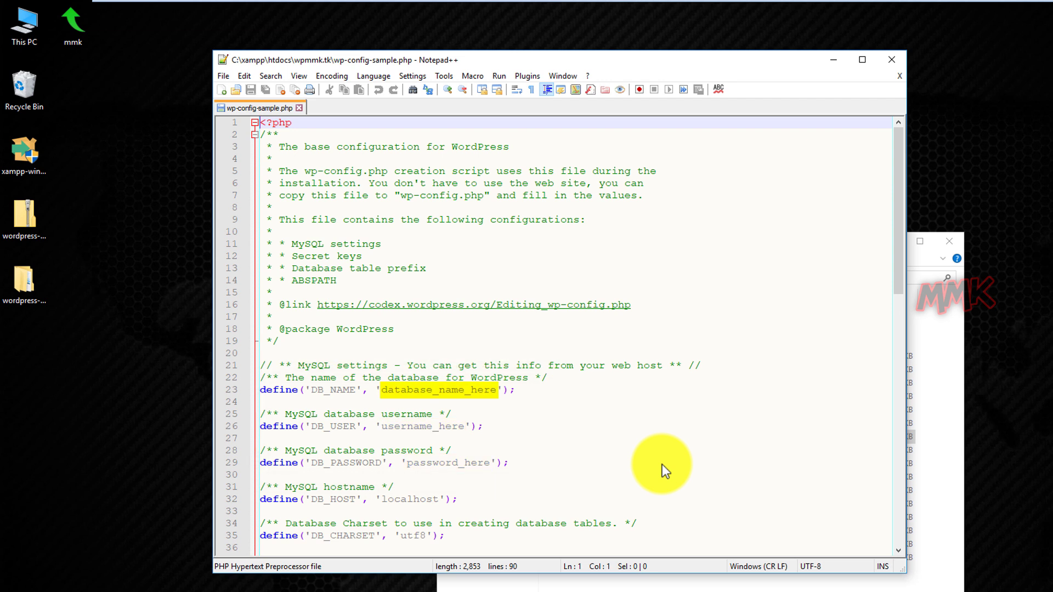
{"action": "left_click", "coordinate": [504, 582]}
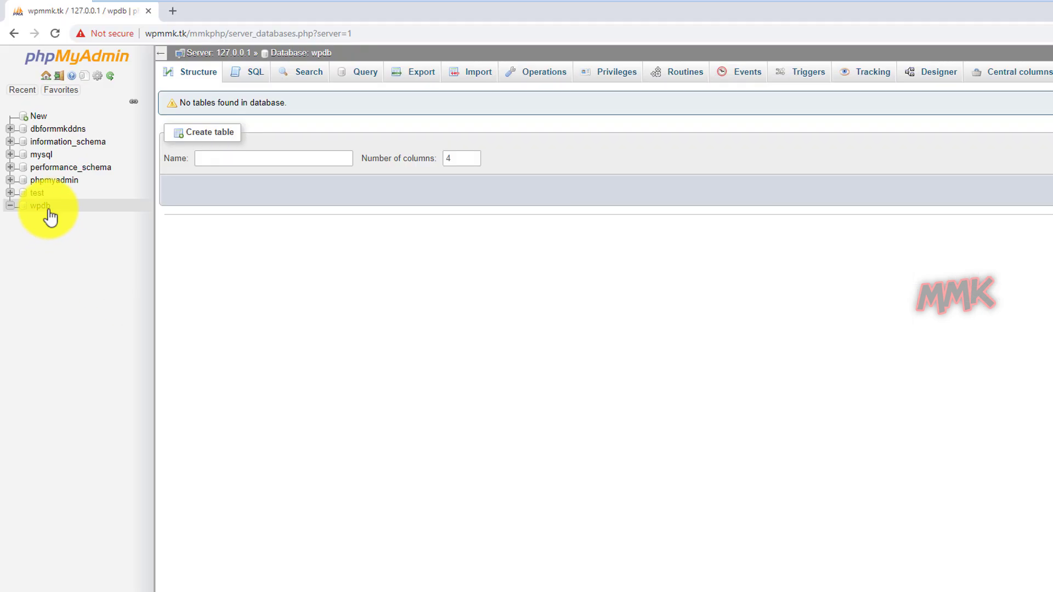
{"action": "double_click", "coordinate": [32, 208]}
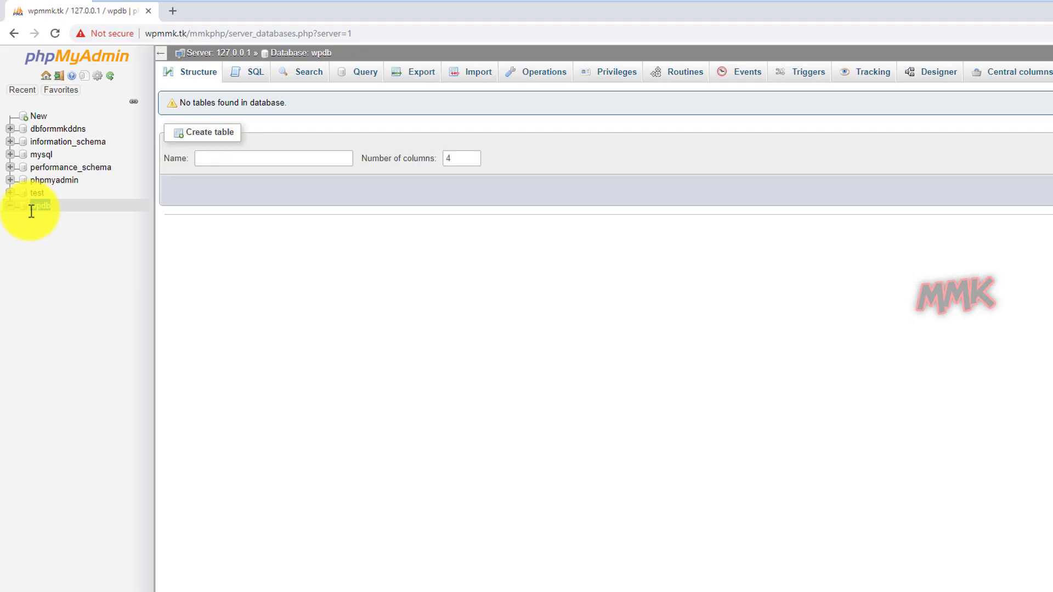
{"action": "right_click", "coordinate": [34, 207]}
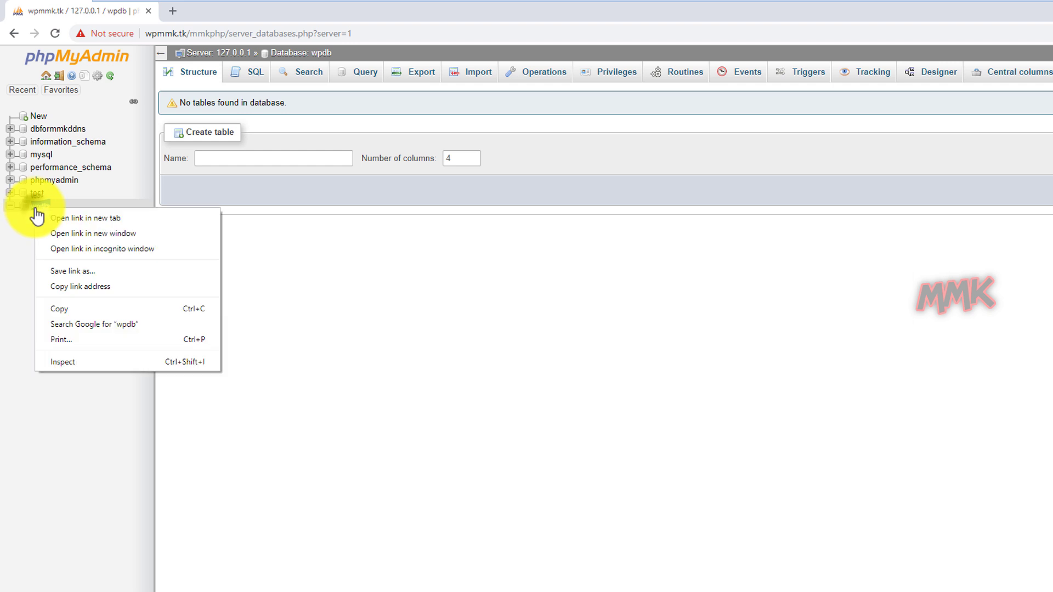
{"action": "left_click", "coordinate": [48, 305]}
{"action": "left_click", "coordinate": [410, 581]}
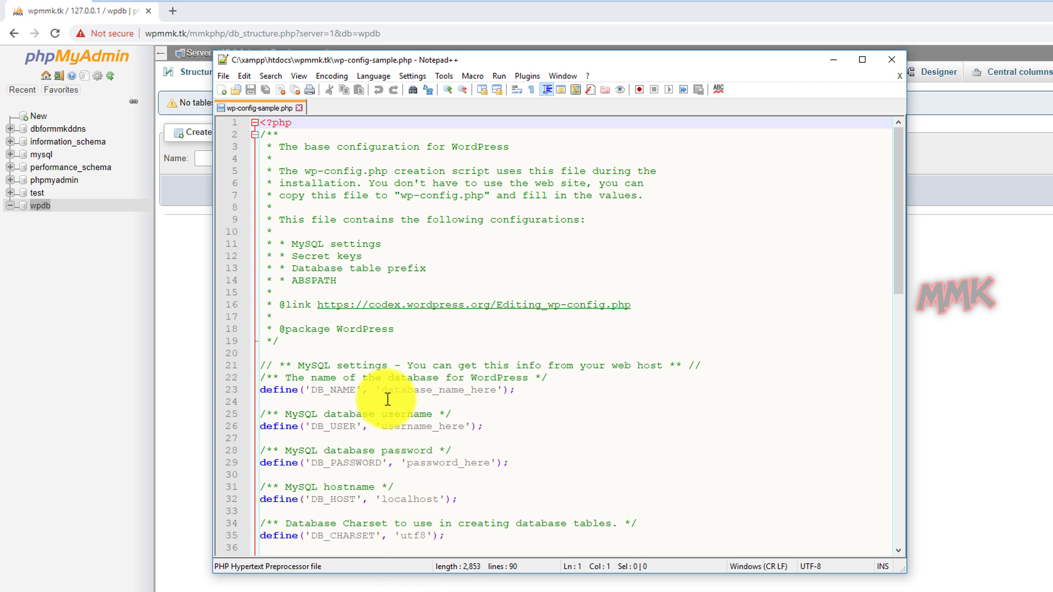
{"action": "left_click_drag", "start_coordinate": [382, 391], "coordinate": [496, 392]}
{"action": "right_click", "coordinate": [485, 393]}
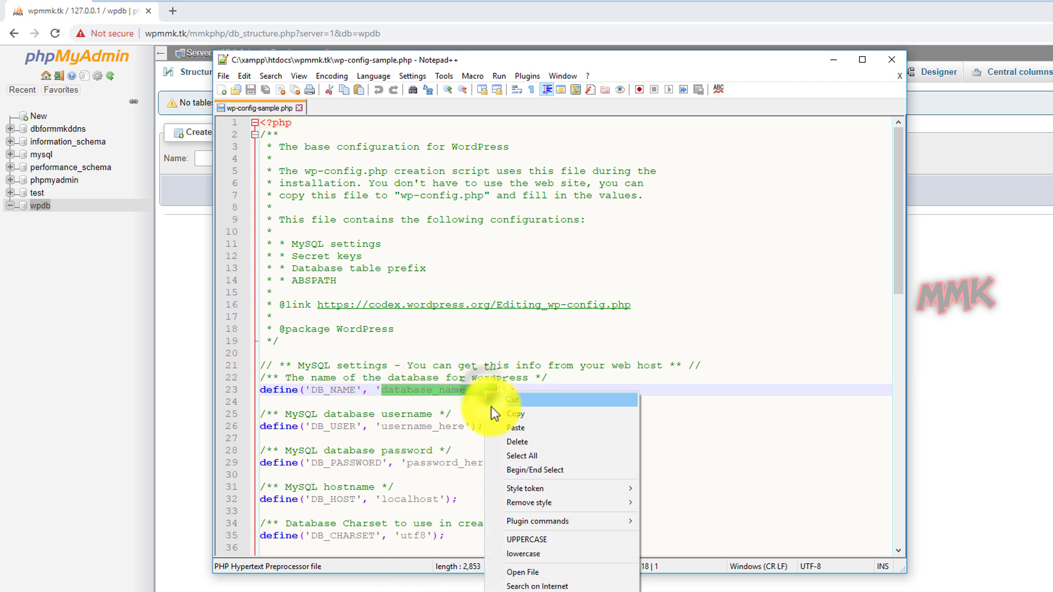
{"action": "left_click", "coordinate": [499, 433]}
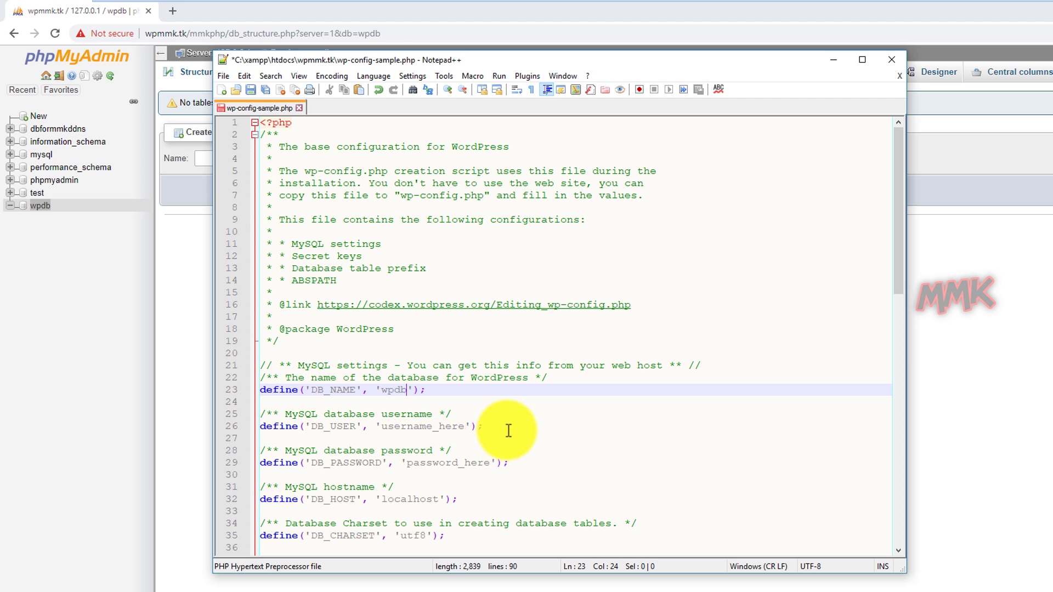
Enter the phpMyAdmin database user name and its password over the username and password placeholders.
{"action": "left_click", "coordinate": [485, 16]}
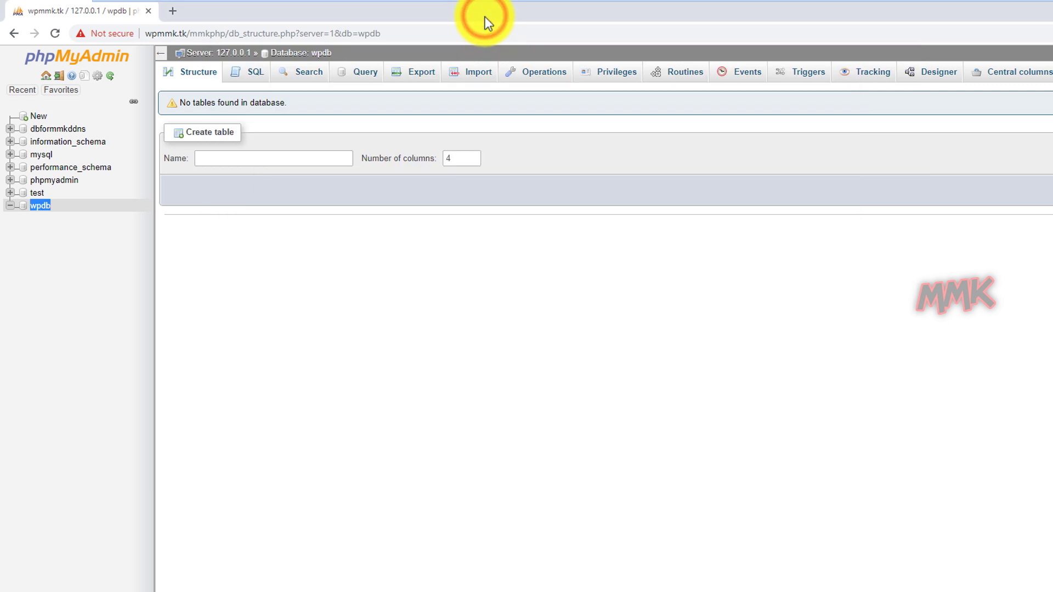
{"action": "left_click", "coordinate": [47, 76]}
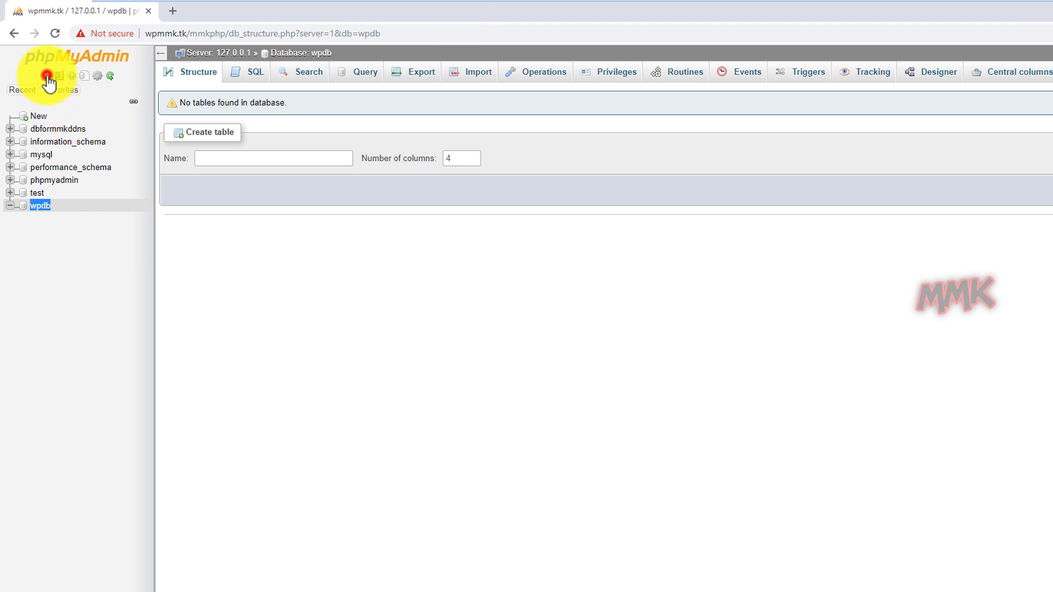
{"action": "left_click", "coordinate": [384, 76]}
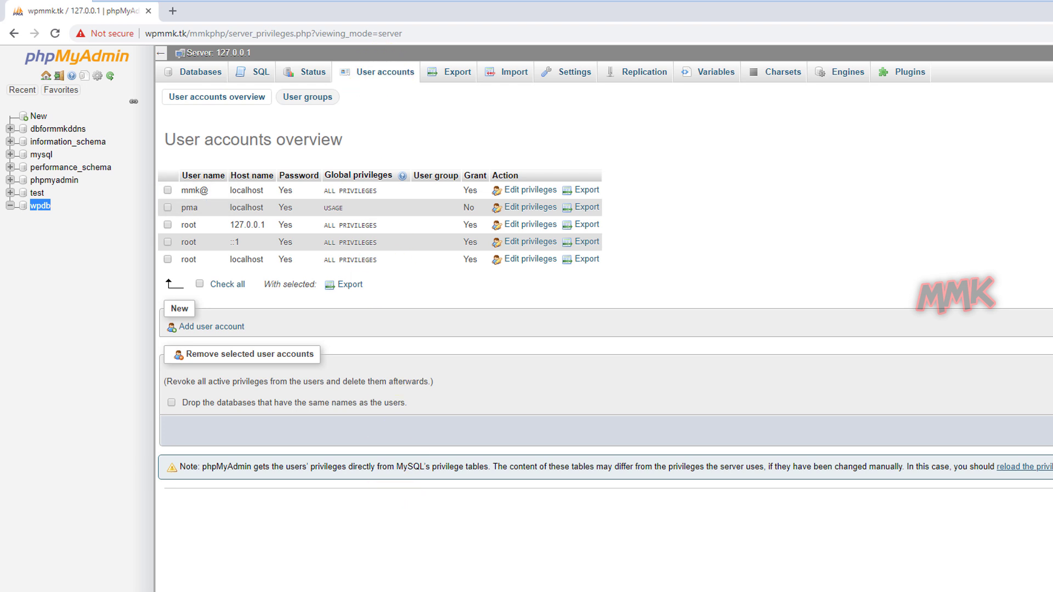
{"action": "key", "text": "alt+Tab"}
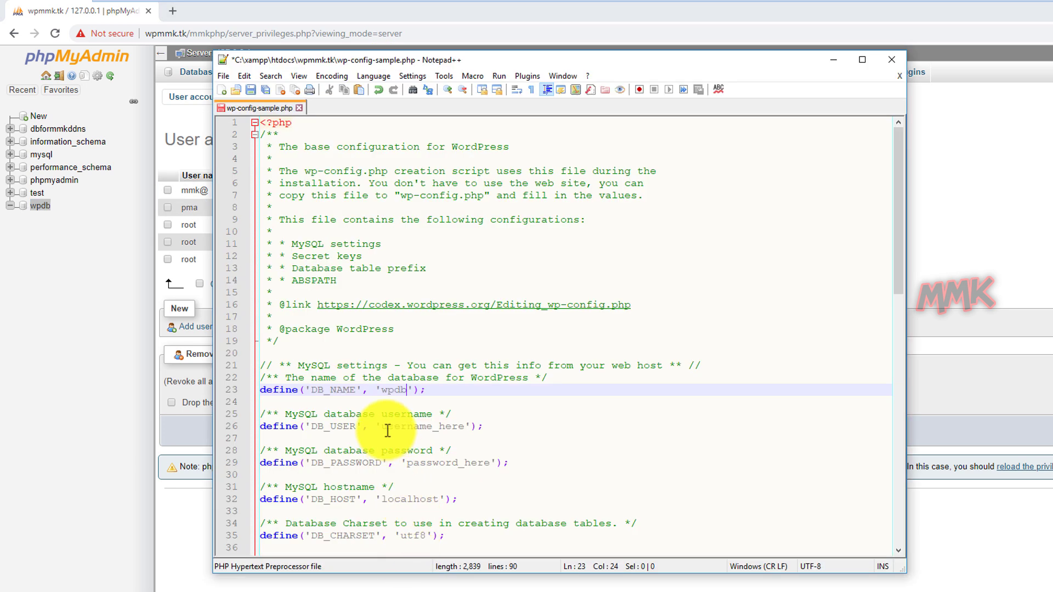
{"action": "left_click_drag", "start_coordinate": [382, 426], "coordinate": [464, 428]}
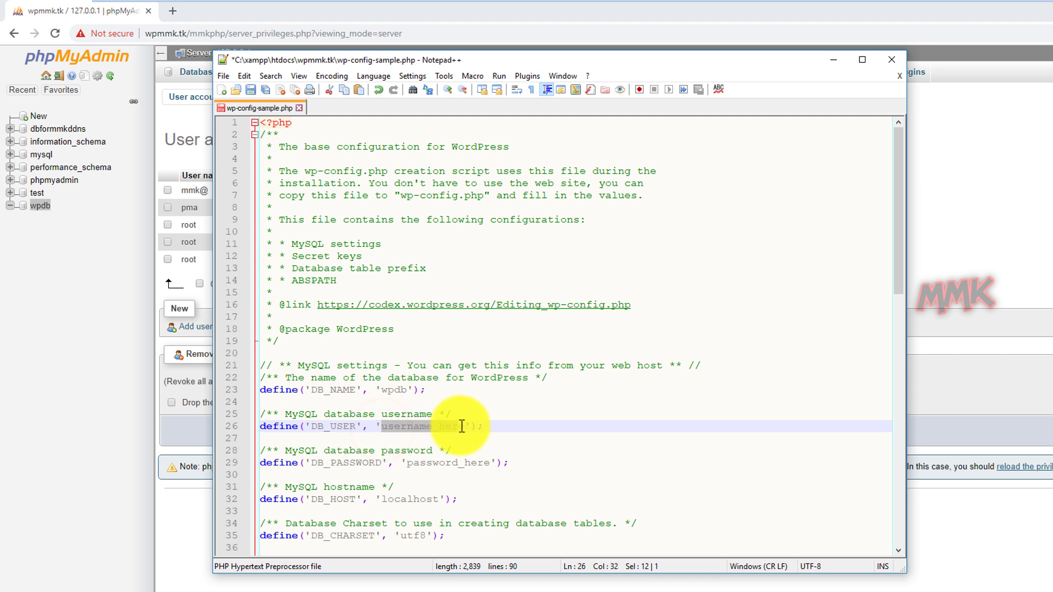
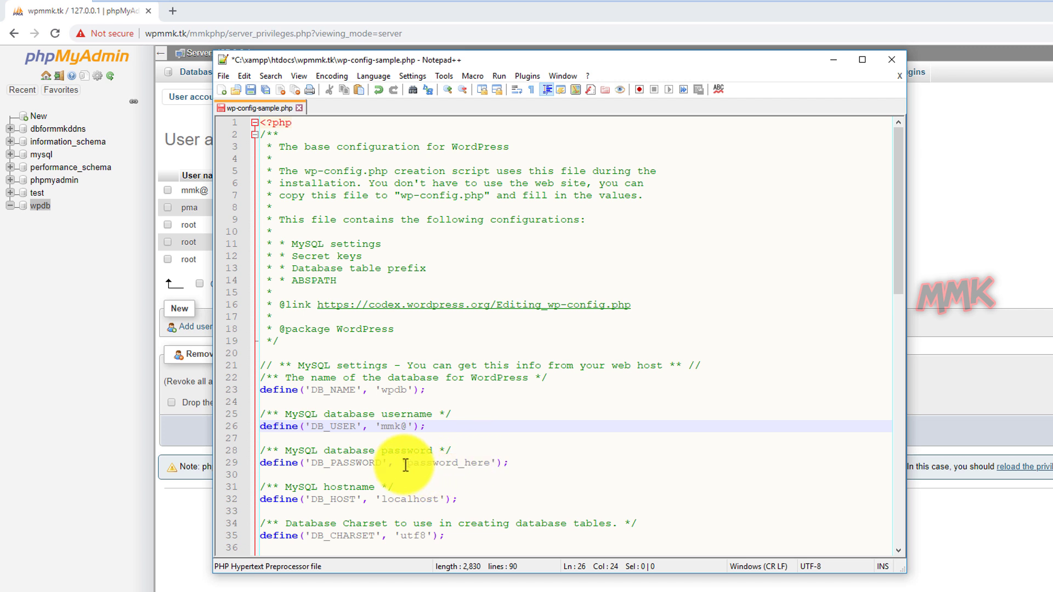
{"action": "left_click_drag", "start_coordinate": [403, 463], "coordinate": [488, 464]}
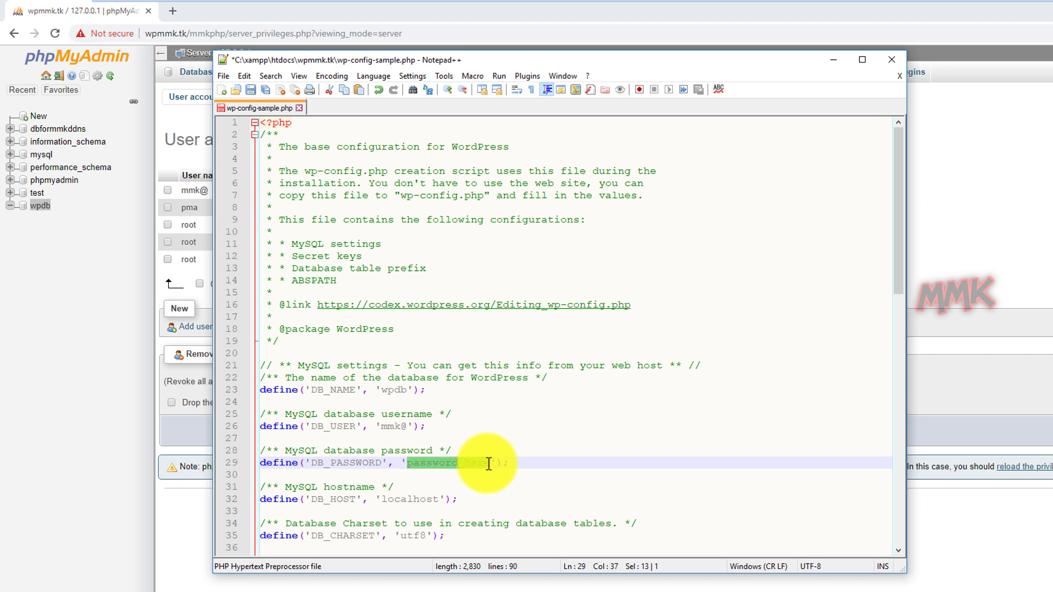
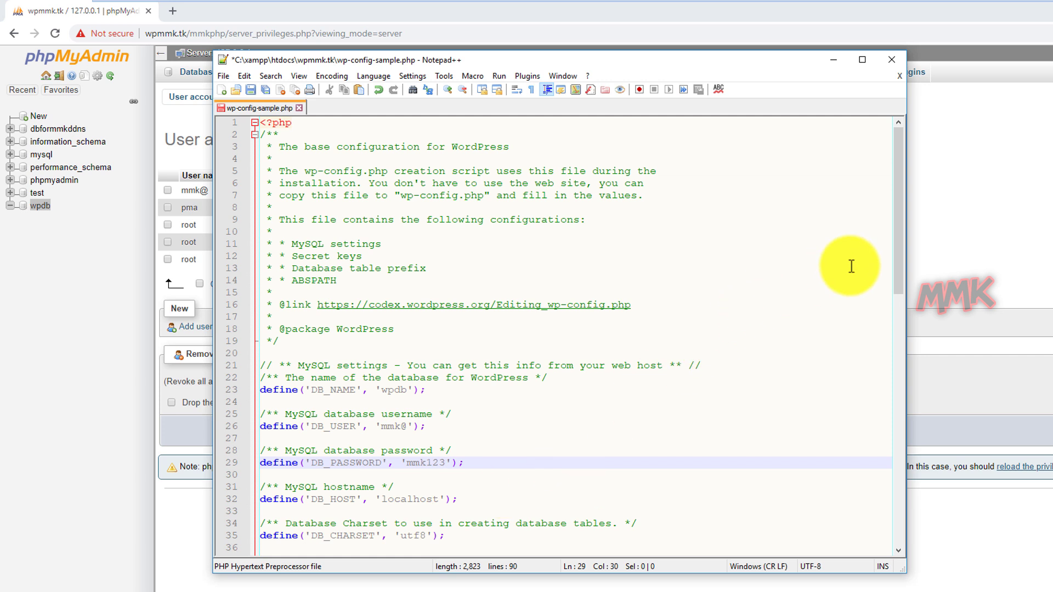
Scroll to line 44 and copy the api.wordpress.org secret-key generator URL.
{"action": "mouse_move", "coordinate": [899, 251]}
{"action": "left_mouse_down"}
{"action": "mouse_move", "coordinate": [911, 403]}
{"action": "mouse_move", "coordinate": [1052, 406]}
{"action": "mouse_move", "coordinate": [1025, 387]}
{"action": "left_mouse_up"}
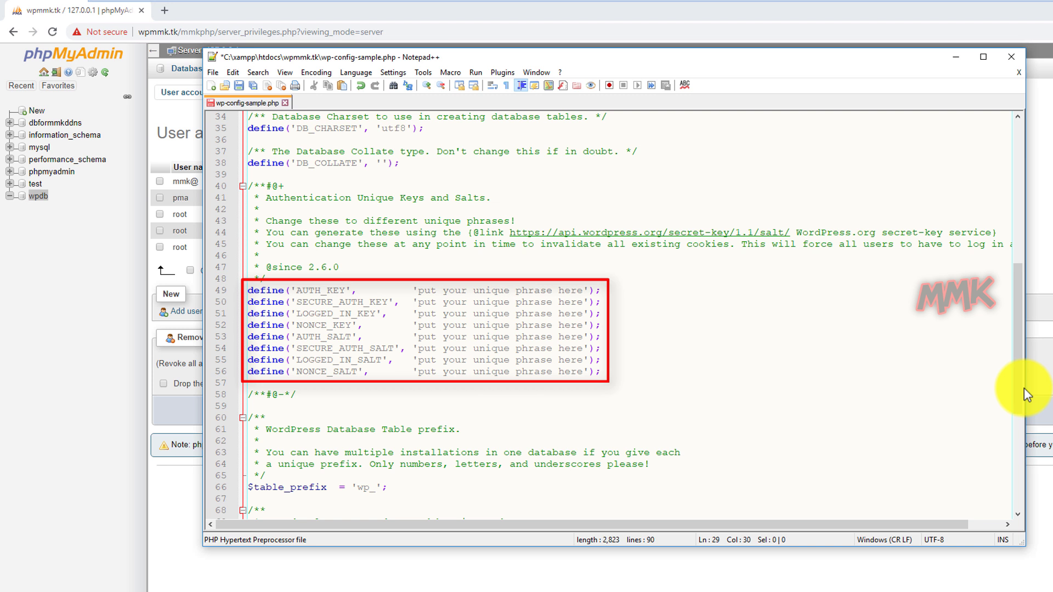
{"action": "left_click_drag", "start_coordinate": [510, 232], "coordinate": [790, 233]}
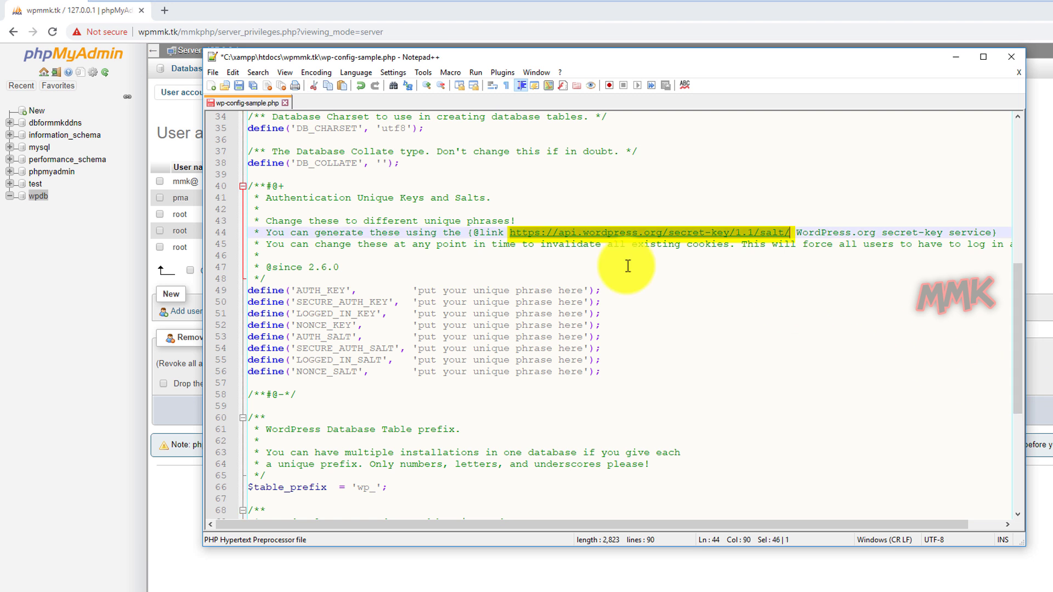
{"action": "left_click_drag", "start_coordinate": [510, 233], "coordinate": [795, 237]}
{"action": "right_click", "coordinate": [779, 242]}
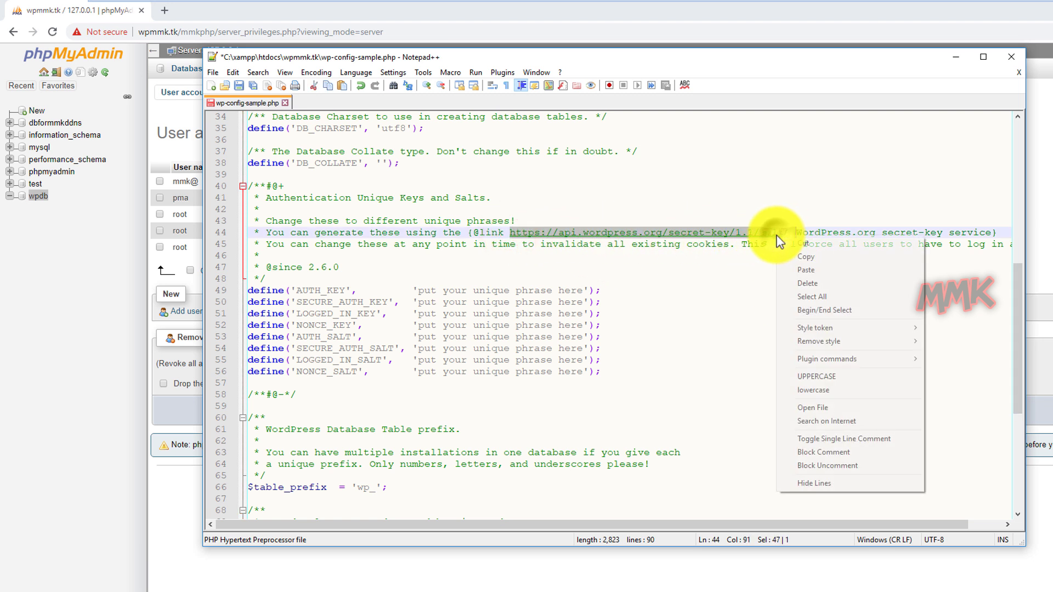
{"action": "left_click", "coordinate": [799, 257]}
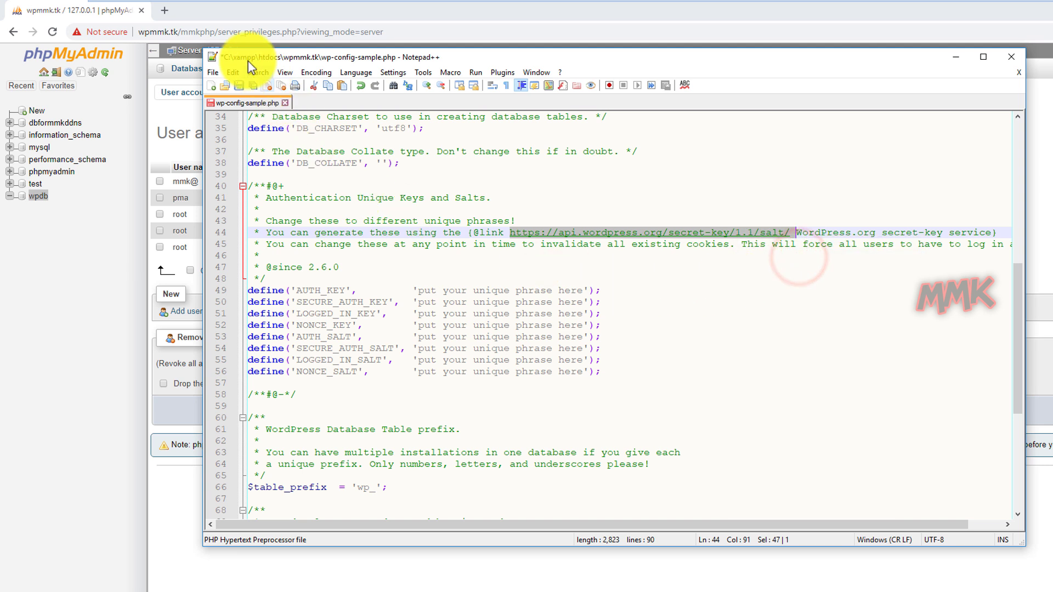
Load the copied secret-key URL in a new Chrome tab, dismissing the translate offer.
{"action": "left_click", "coordinate": [166, 10]}
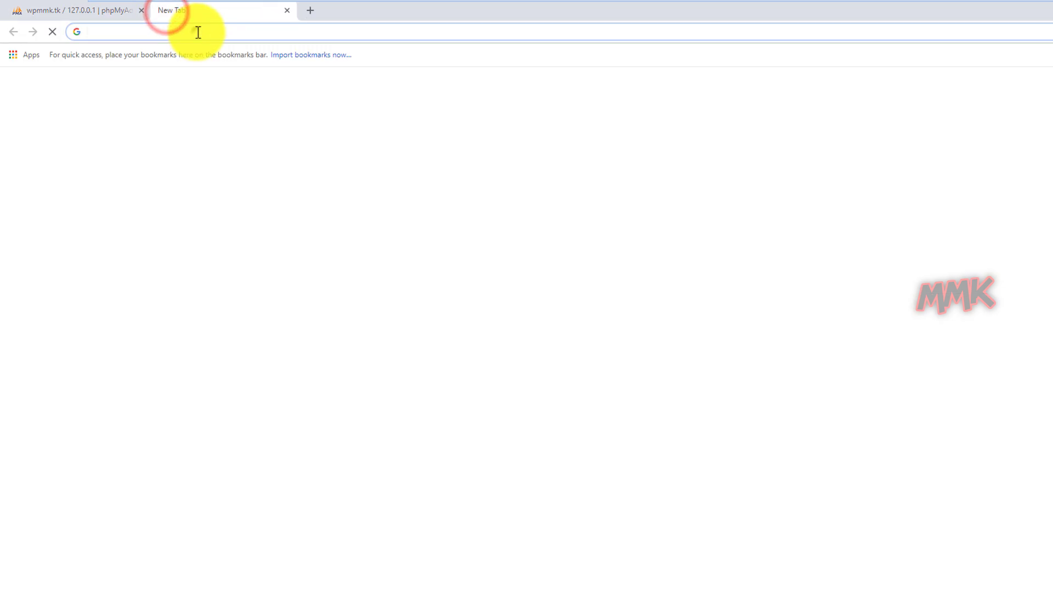
{"action": "right_click", "coordinate": [198, 32]}
{"action": "left_click", "coordinate": [249, 130]}
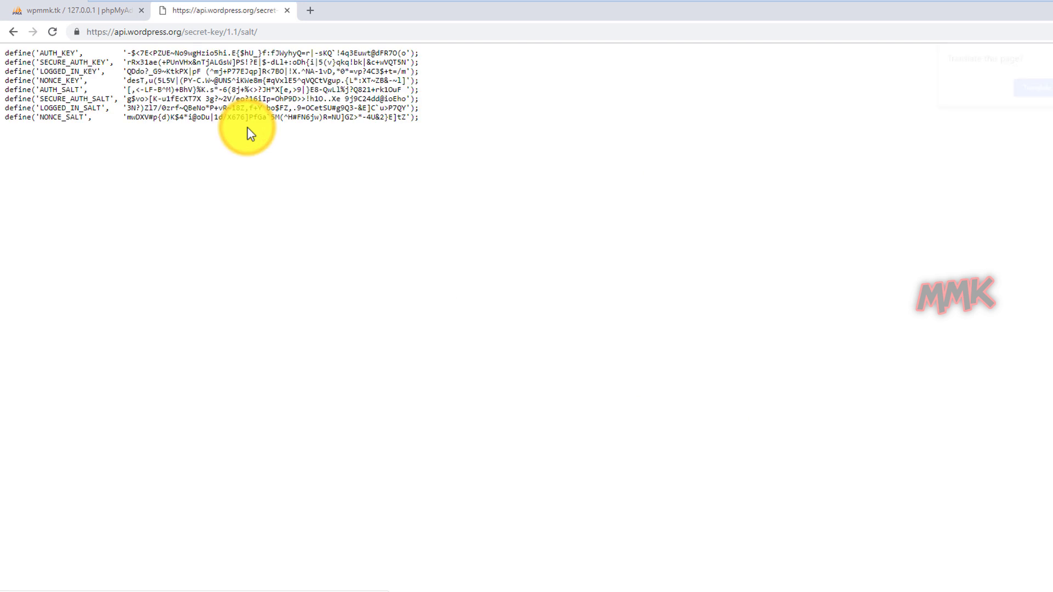
{"action": "left_click", "coordinate": [213, 98]}
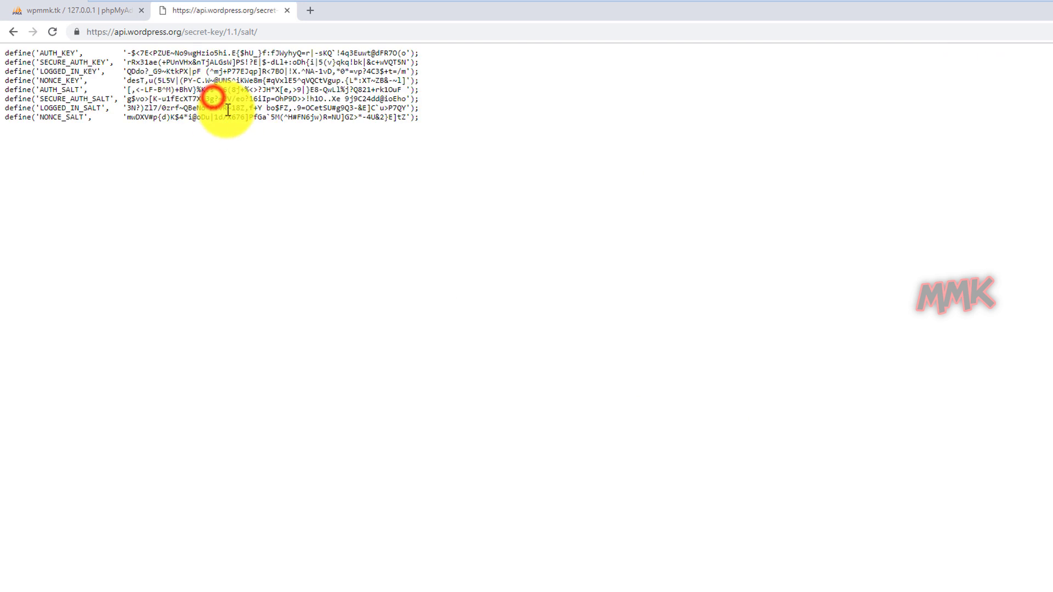
Regenerate the keys several times and copy all the fresh key and salt lines.
{"action": "key", "text": "ctrl+a"}
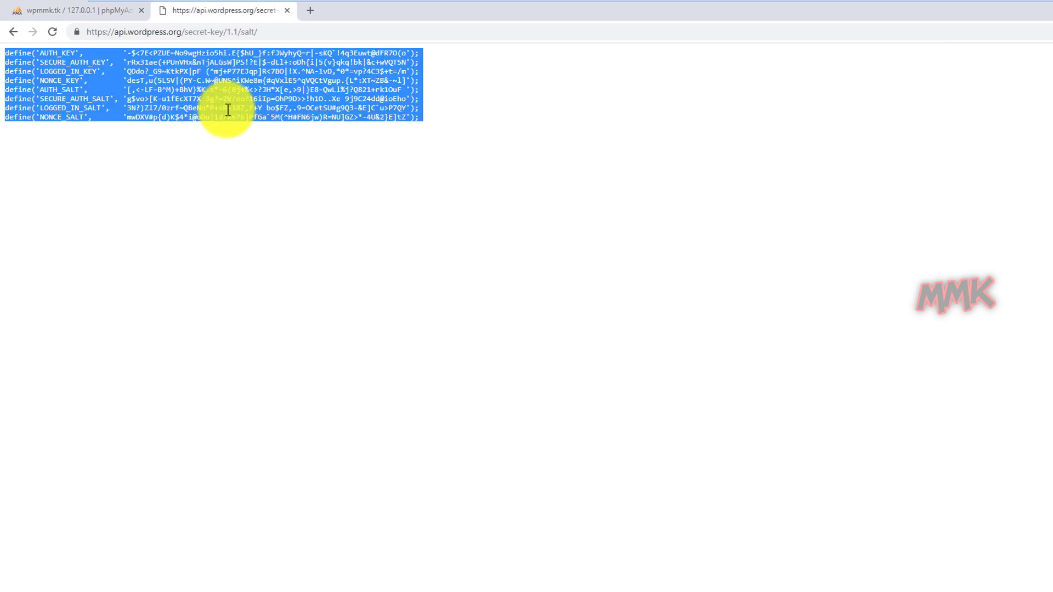
{"action": "left_click", "coordinate": [52, 31]}
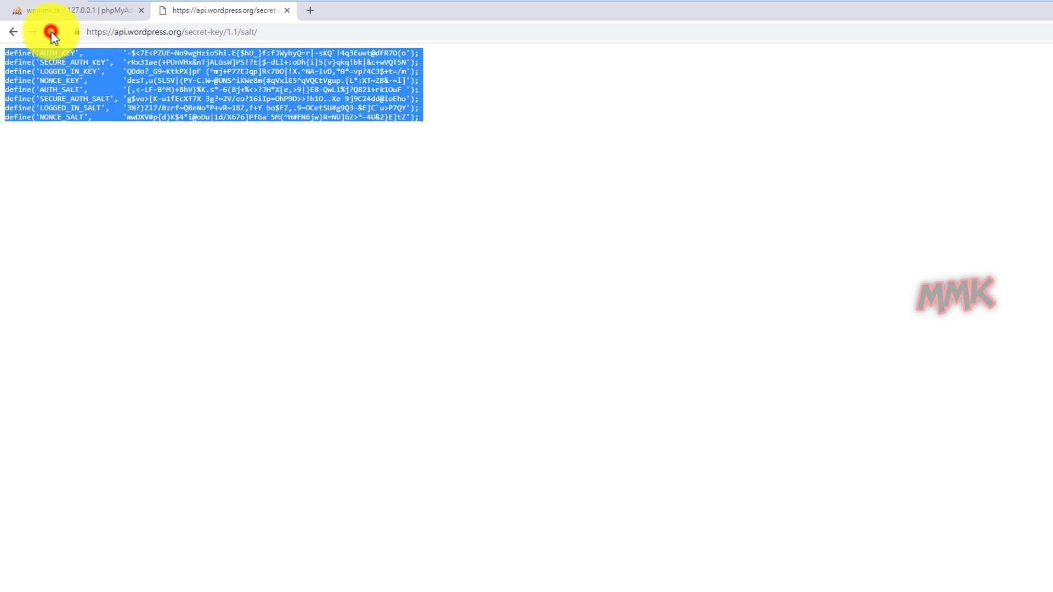
{"action": "left_click", "coordinate": [51, 32]}
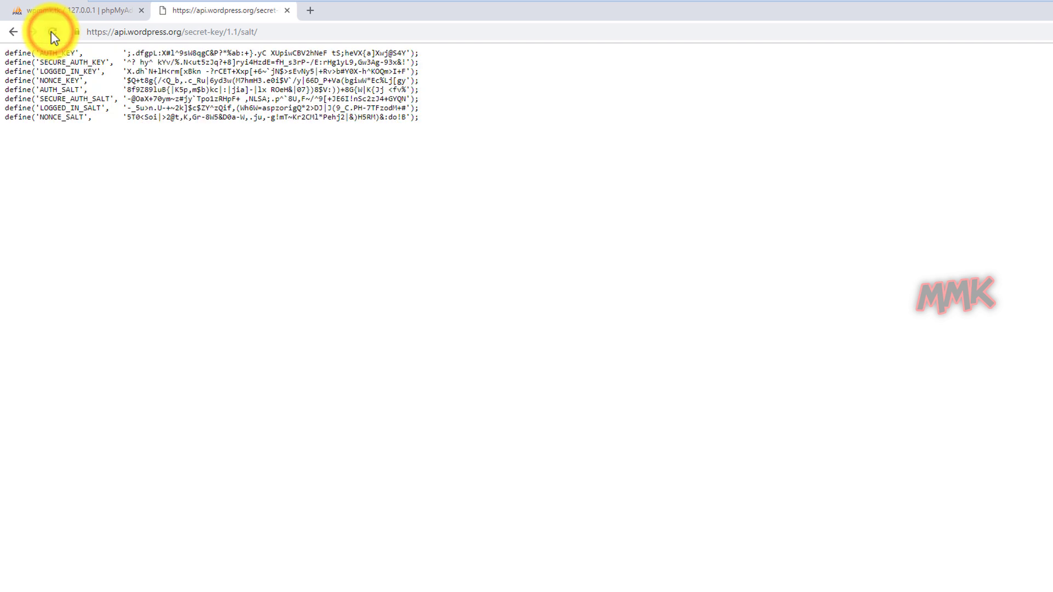
{"action": "left_click", "coordinate": [51, 31]}
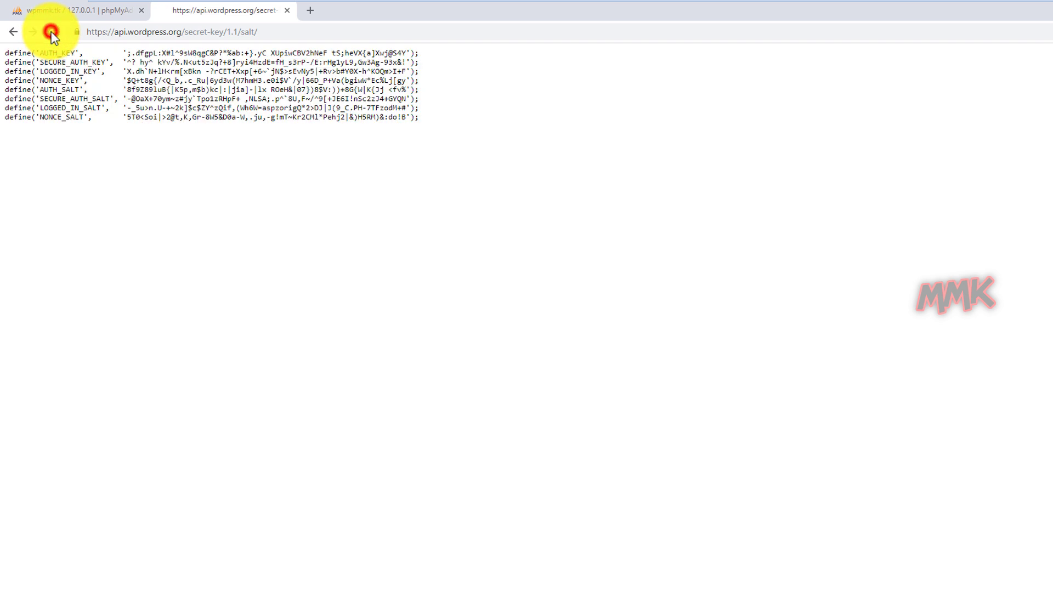
{"action": "left_click", "coordinate": [115, 82]}
{"action": "key", "text": "ctrl+a"}
{"action": "key", "text": "ctrl+c"}
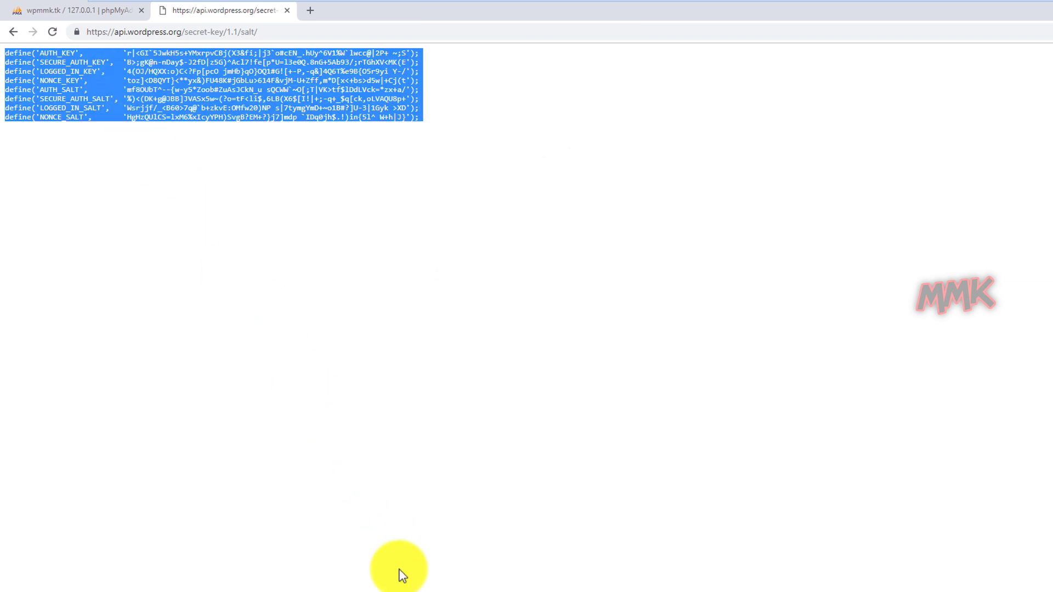
{"action": "key", "text": "alt+Tab"}
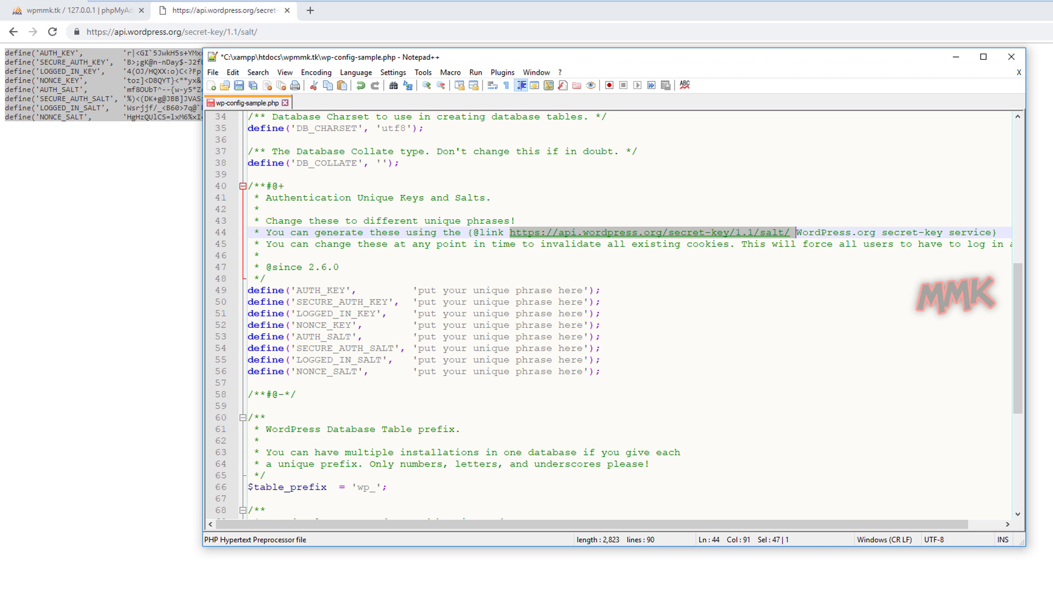
Paste the generated keys over the eight placeholder lines and change the table prefix to wp_tgr754.
{"action": "left_click_drag", "start_coordinate": [249, 293], "coordinate": [602, 373]}
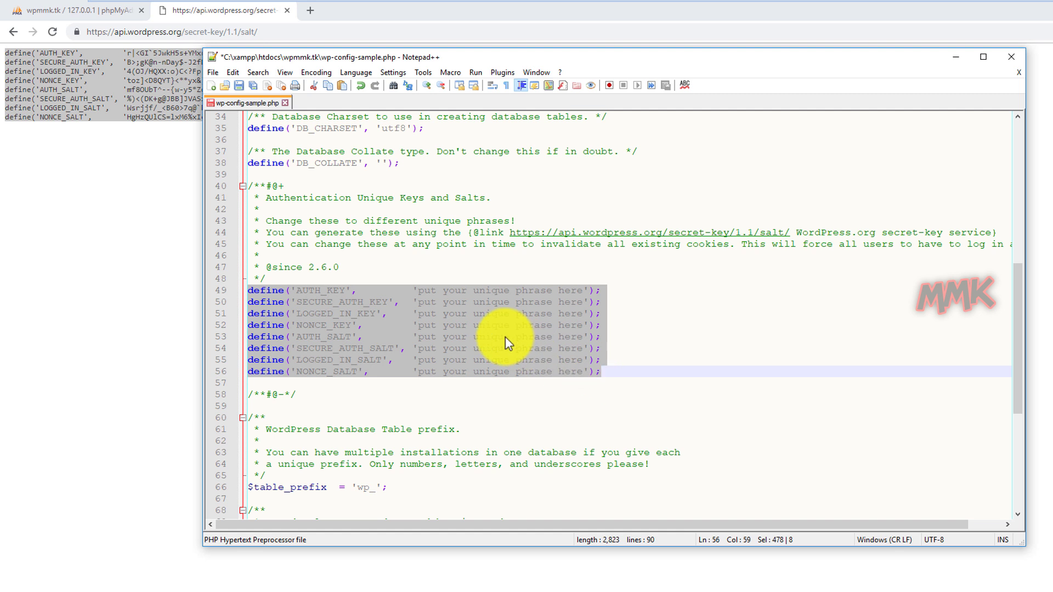
{"action": "right_click", "coordinate": [399, 295]}
{"action": "left_click", "coordinate": [426, 328]}
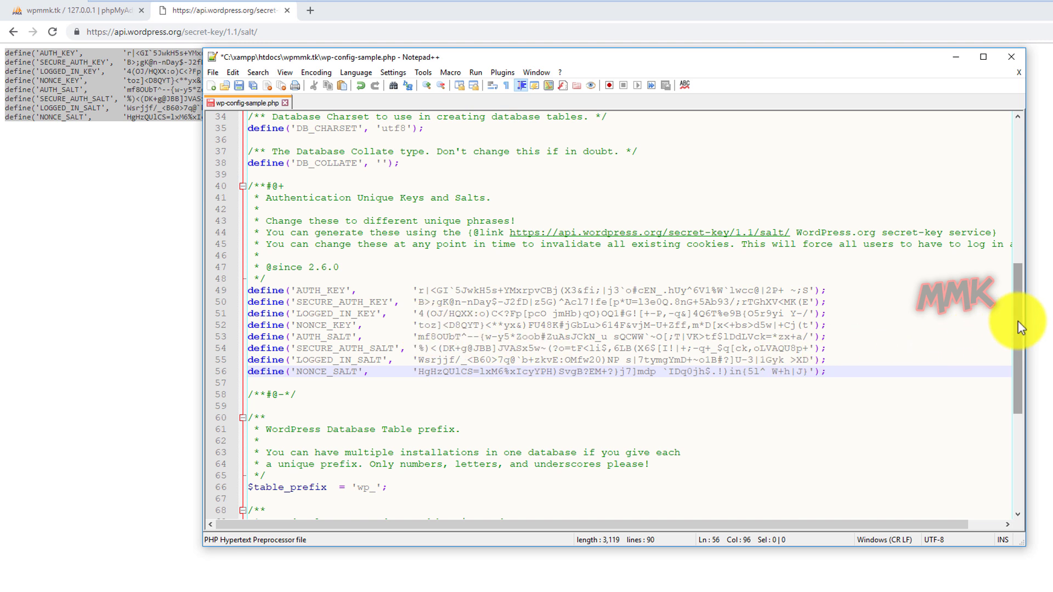
{"action": "left_click_drag", "start_coordinate": [1018, 321], "coordinate": [1016, 380]}
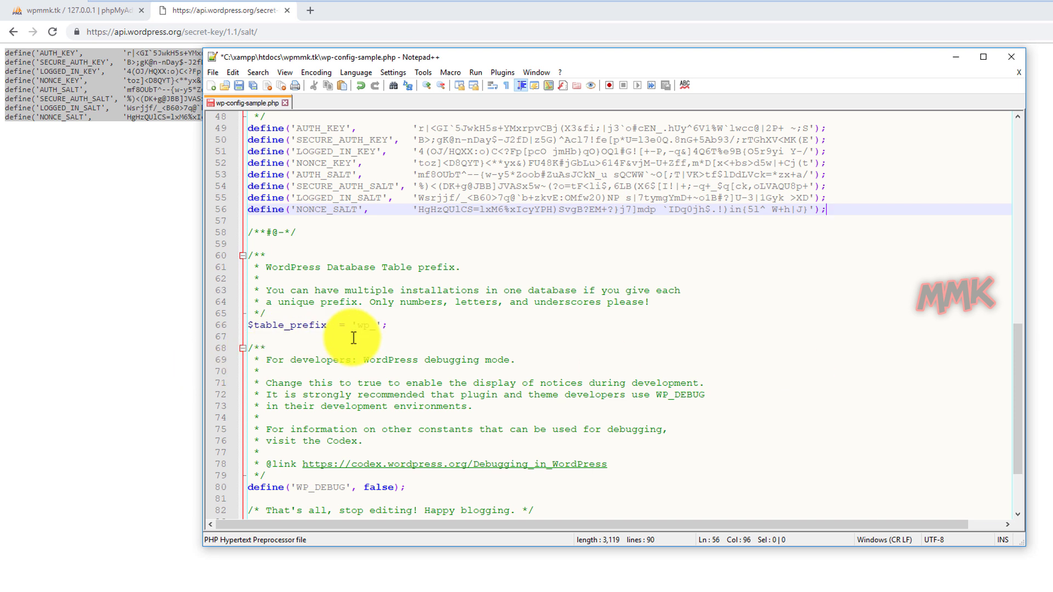
{"action": "left_click", "coordinate": [377, 327]}
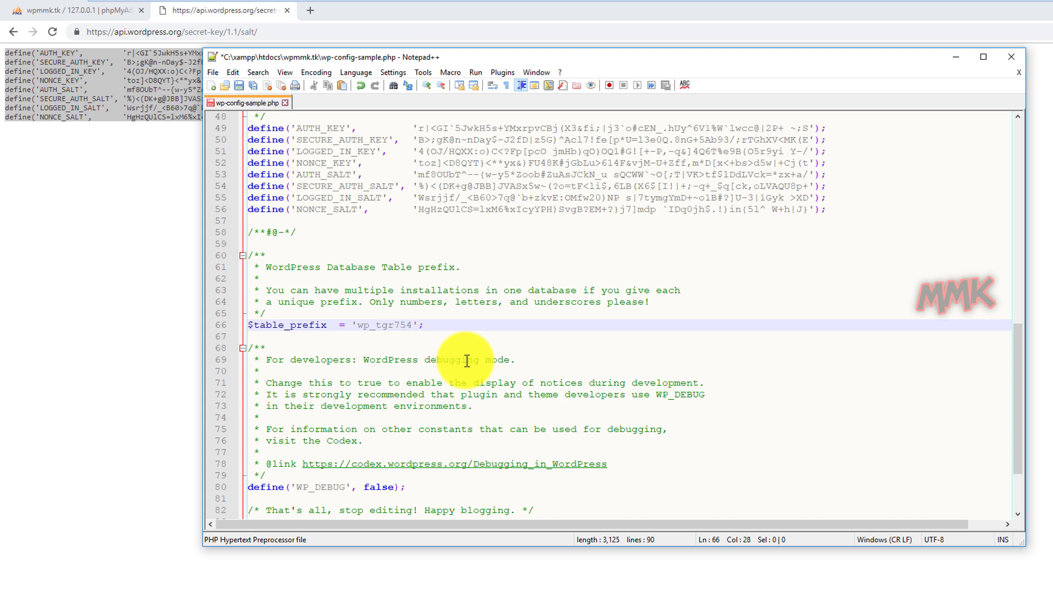
Save the file as wp-config.php with type All types (*.*) in the wpmmk.tk folder.
{"action": "left_click", "coordinate": [213, 73]}
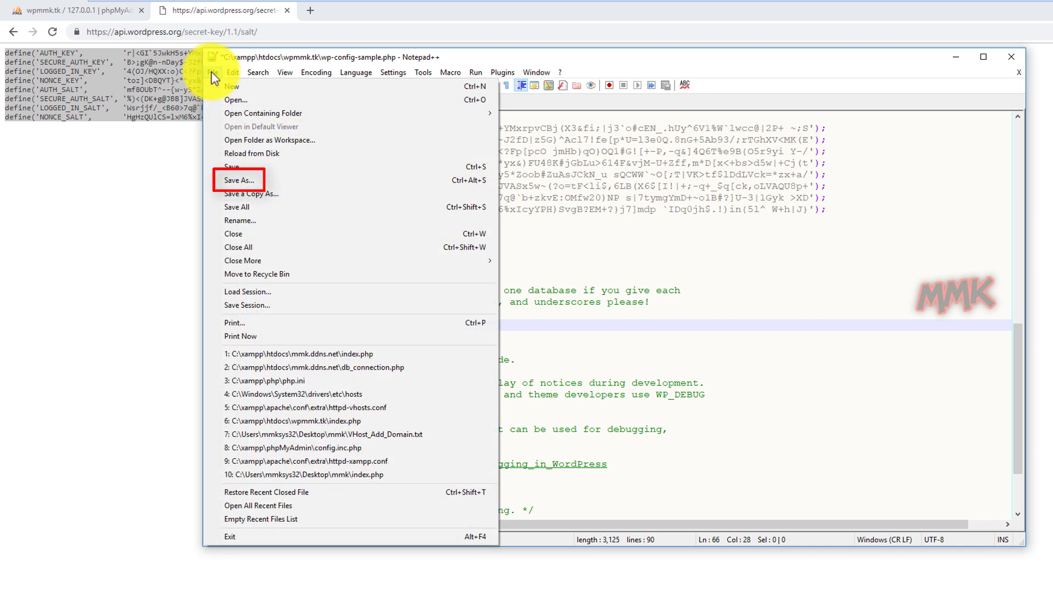
{"action": "left_click", "coordinate": [246, 181]}
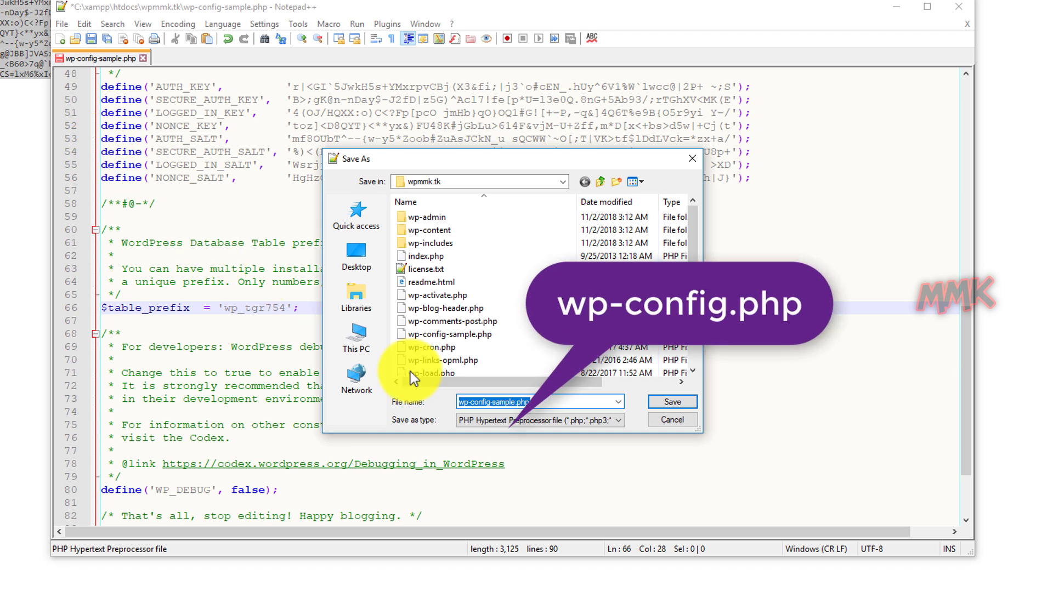
{"action": "left_click_drag", "start_coordinate": [555, 402], "coordinate": [496, 402]}
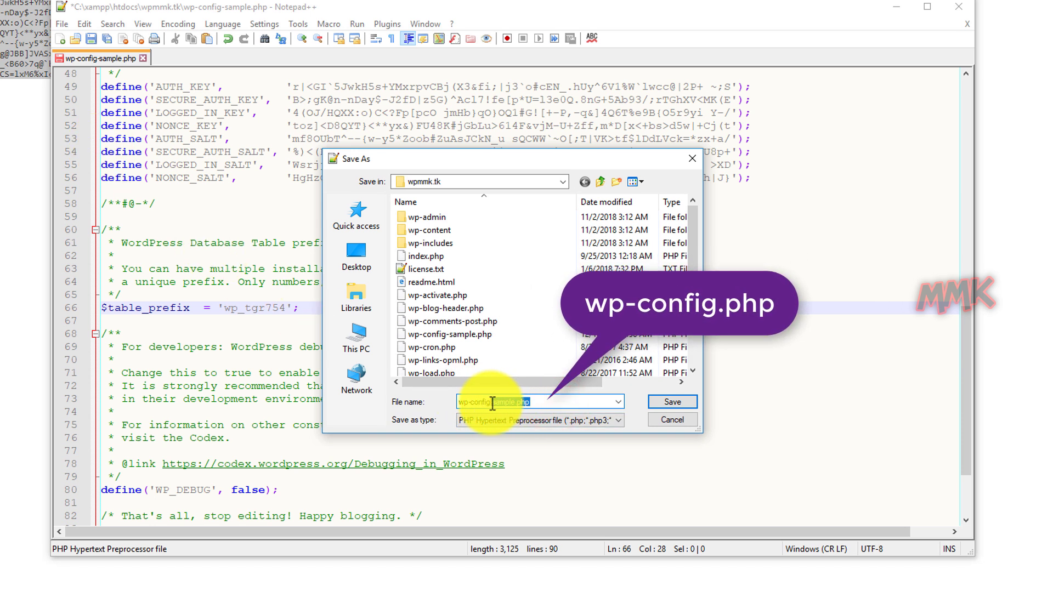
{"action": "key", "text": "BackSpace"}
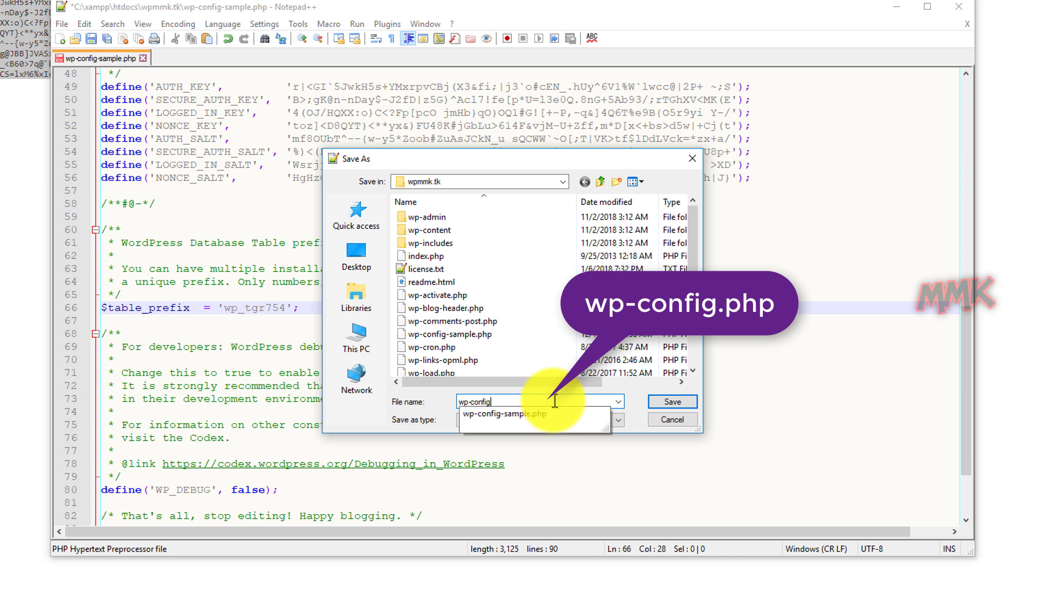
{"action": "type", "text": ".php"}
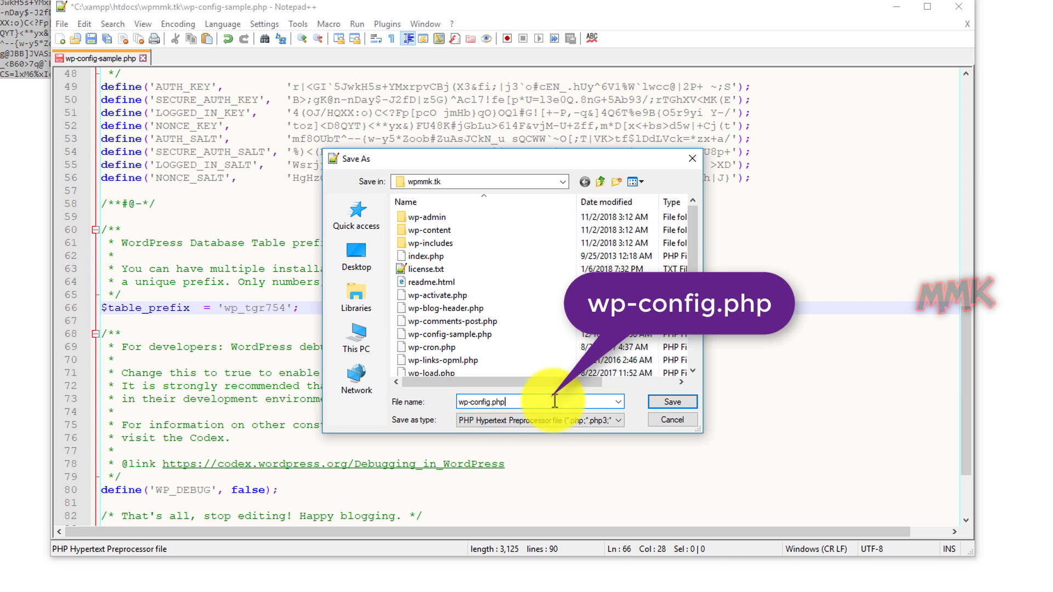
{"action": "left_click", "coordinate": [579, 422]}
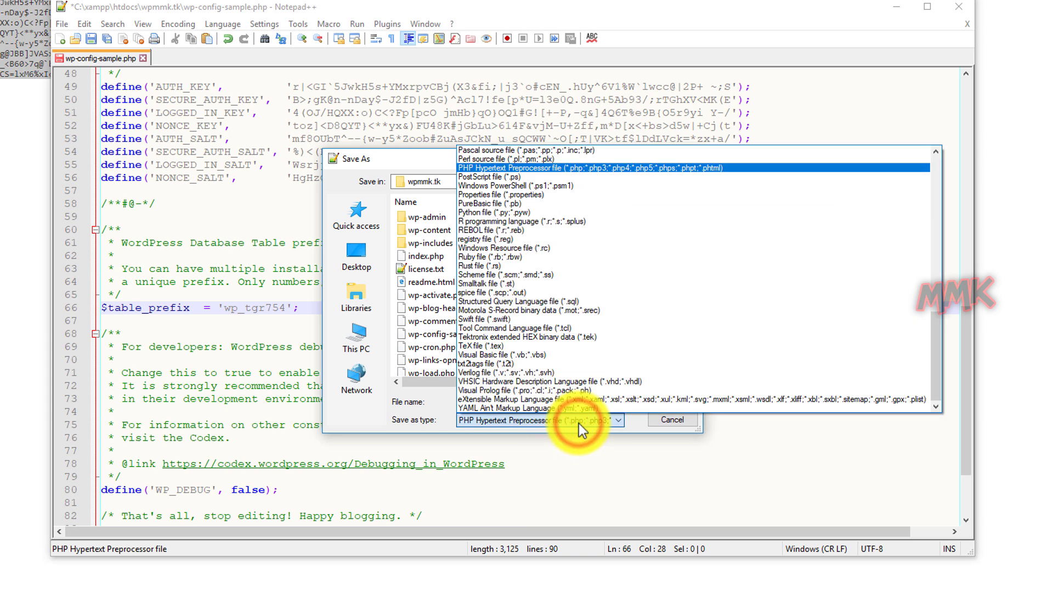
{"action": "left_click_drag", "start_coordinate": [935, 356], "coordinate": [940, 180]}
{"action": "left_click", "coordinate": [535, 153]}
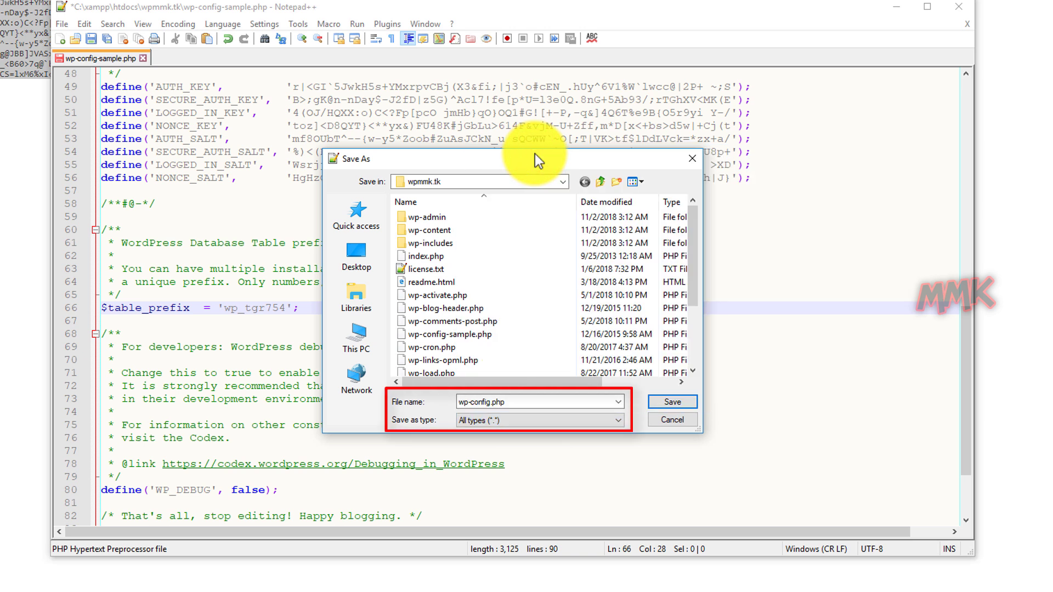
{"action": "left_click", "coordinate": [672, 403]}
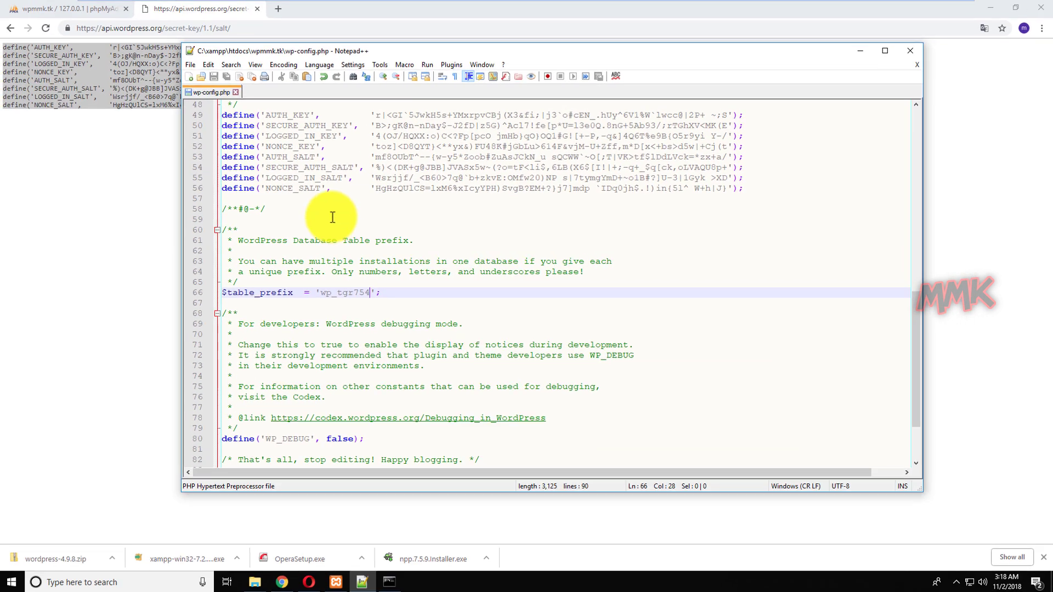
Close the config file, load wpmmk.tk in Chrome, and continue with English (United States).
{"action": "left_click", "coordinate": [236, 93]}
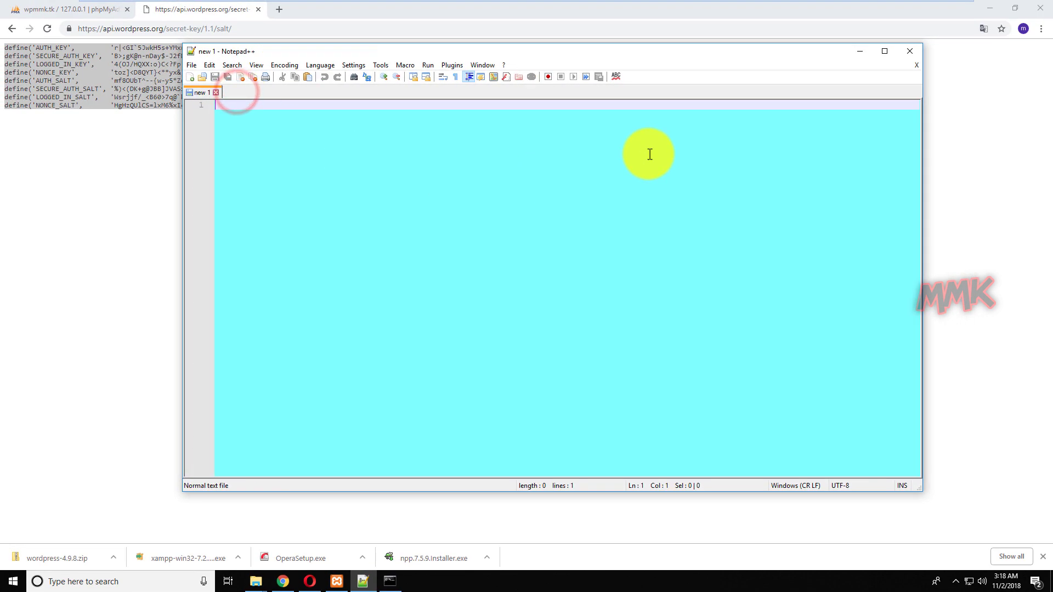
{"action": "left_click", "coordinate": [857, 51]}
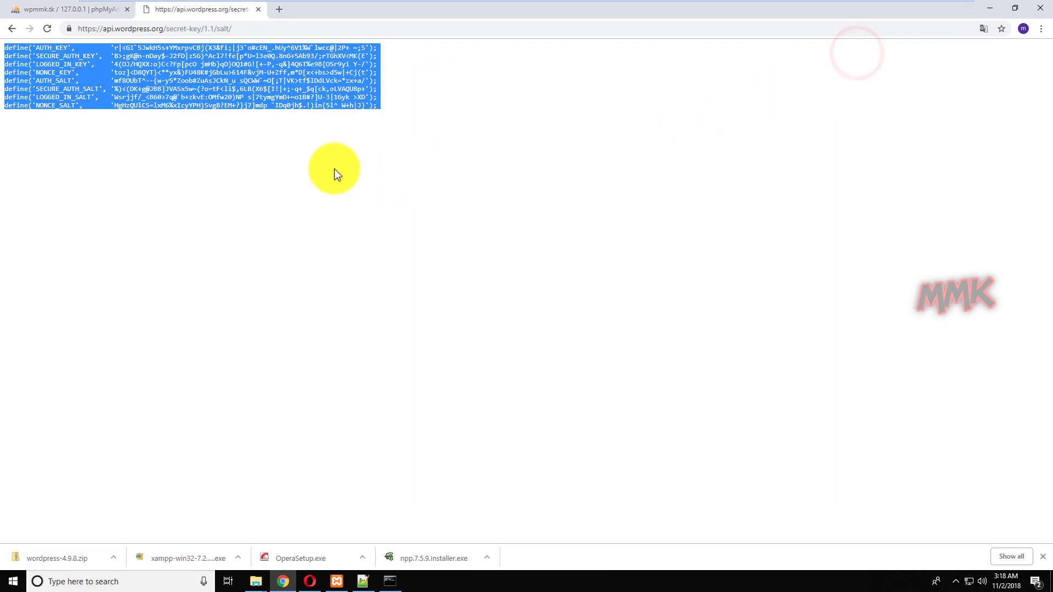
{"action": "left_click", "coordinate": [255, 31]}
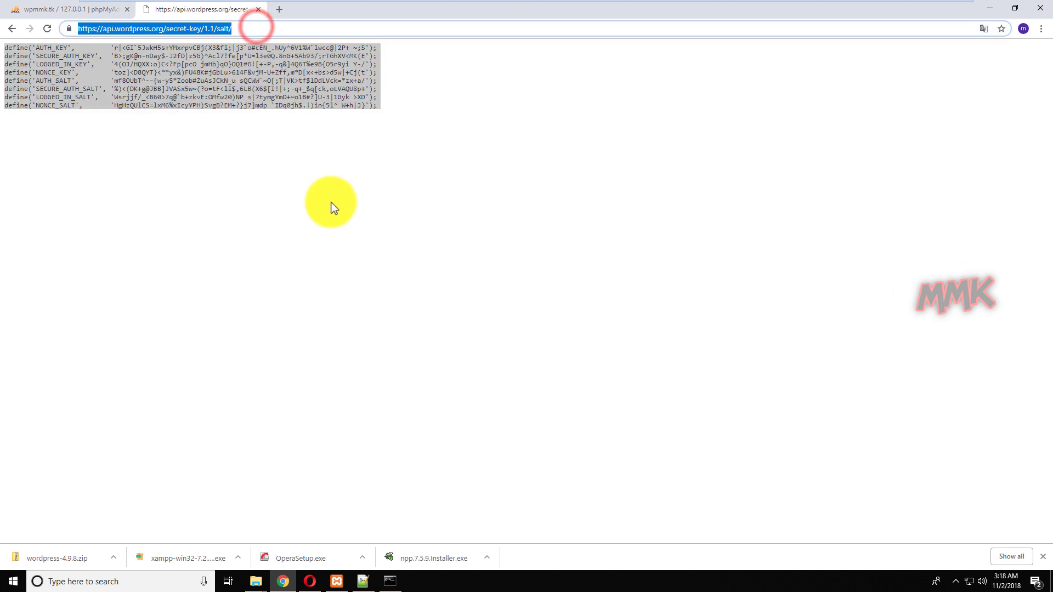
{"action": "type", "text": "wpmmk.tk"}
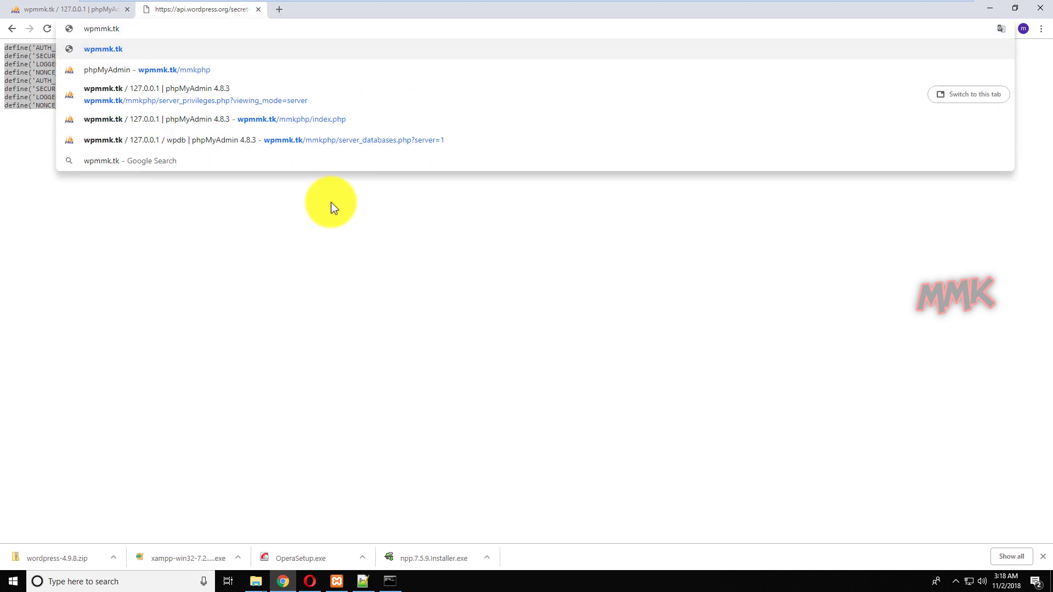
{"action": "key", "text": "Return"}
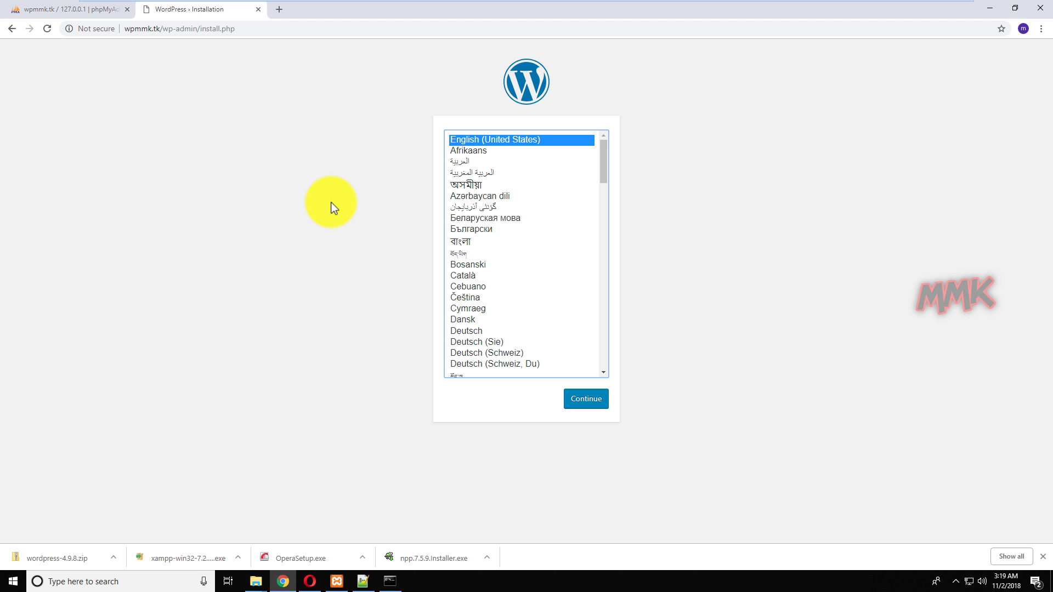
{"action": "left_click", "coordinate": [587, 404]}
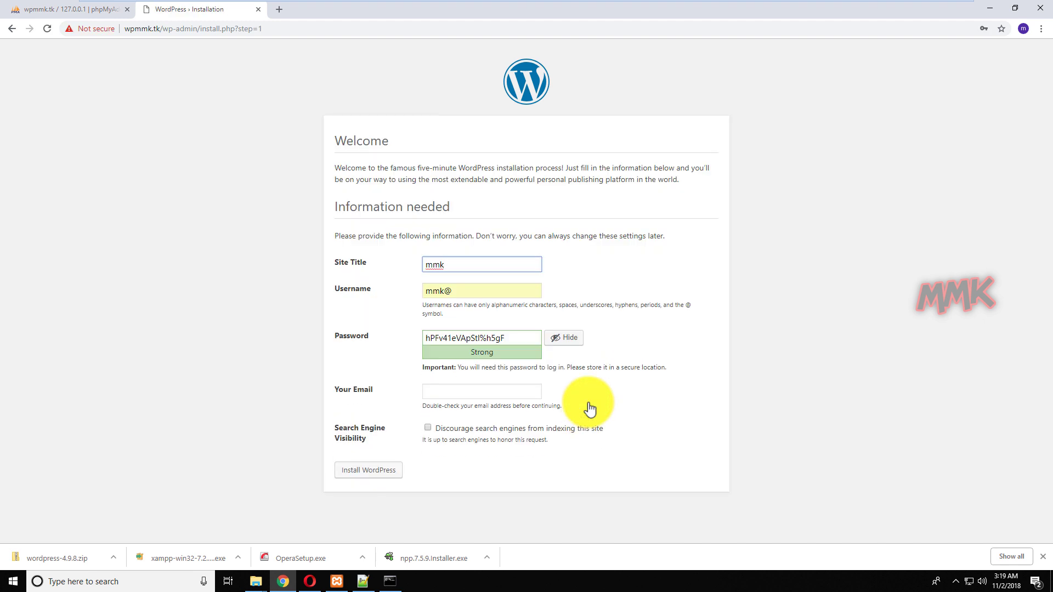
Install WordPress as 'mmk Tutorials' with a confirmed weak password, admin e-mail, and indexing discouraged.
{"action": "type", "text": "mmk Tutorials"}
{"action": "triple_click", "coordinate": [513, 338]}
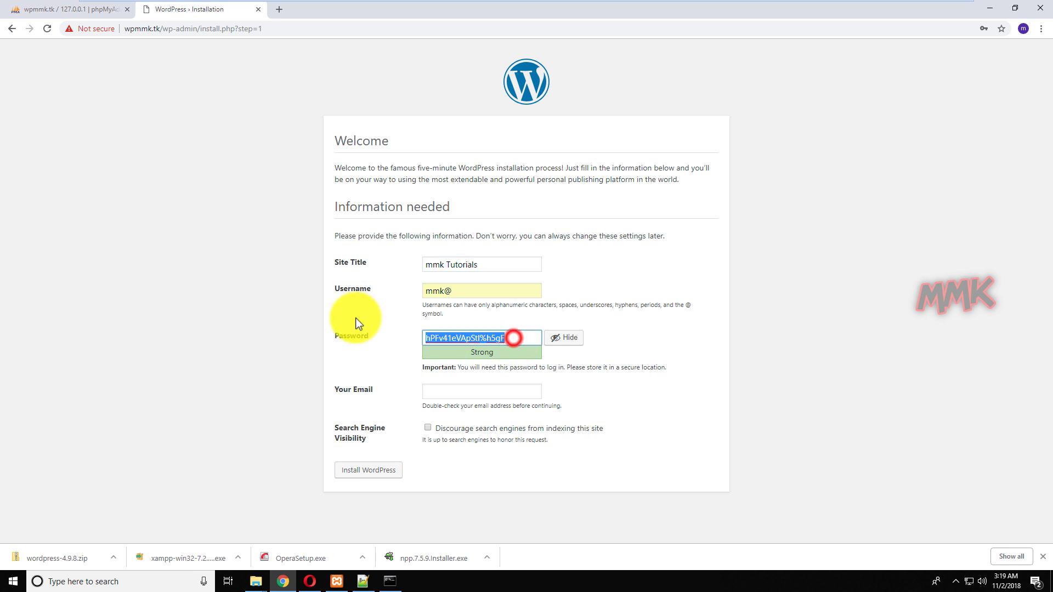
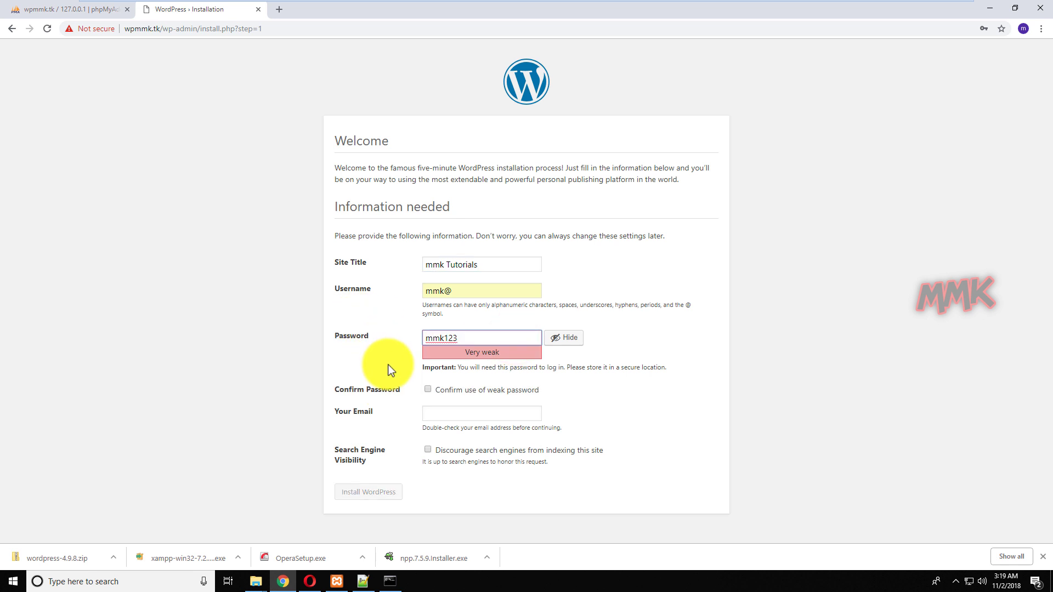
{"action": "left_click", "coordinate": [428, 389]}
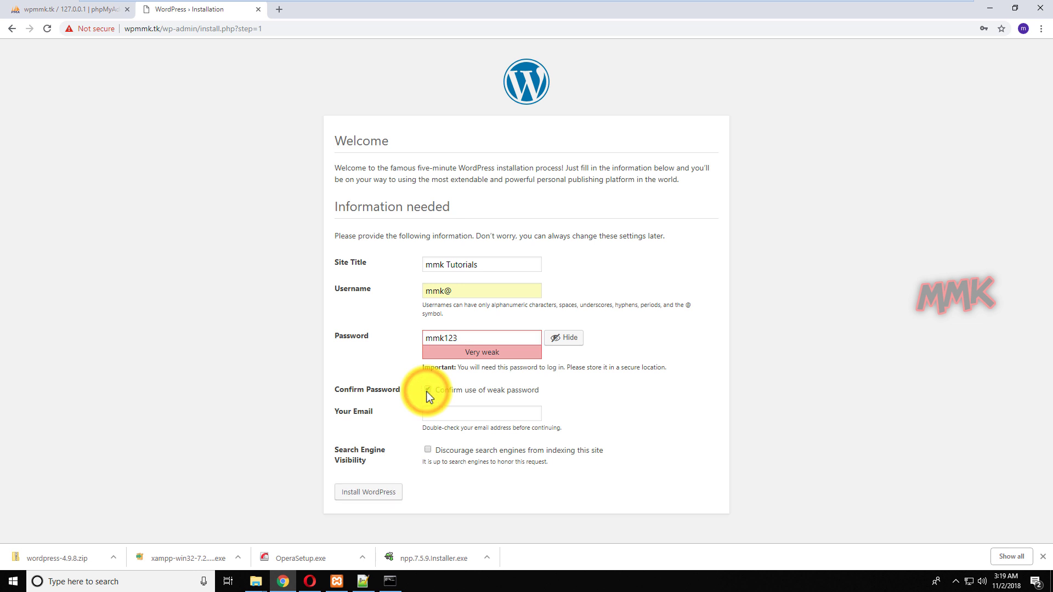
{"action": "left_click", "coordinate": [442, 411]}
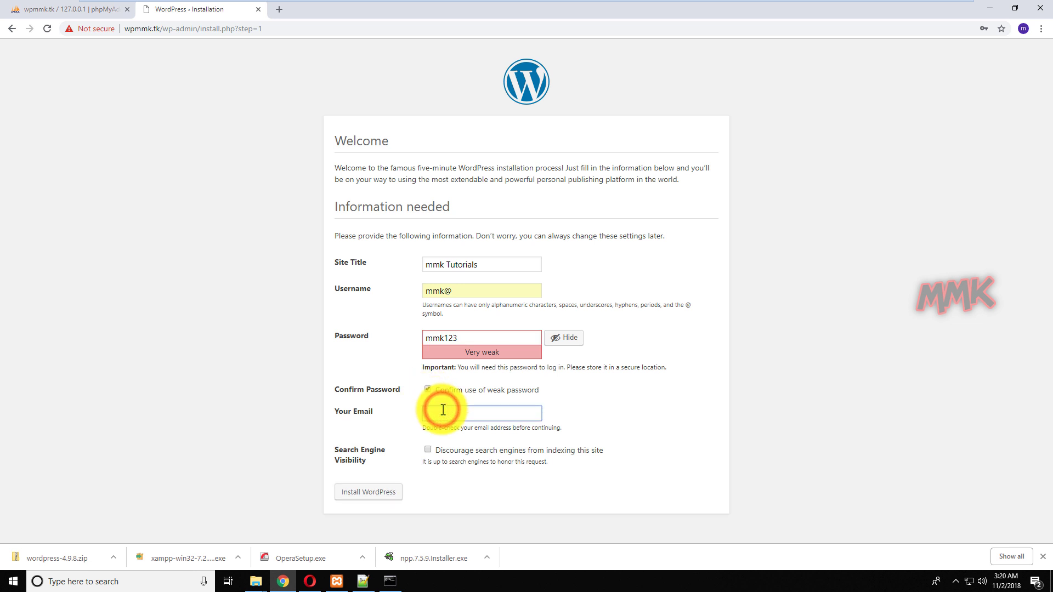
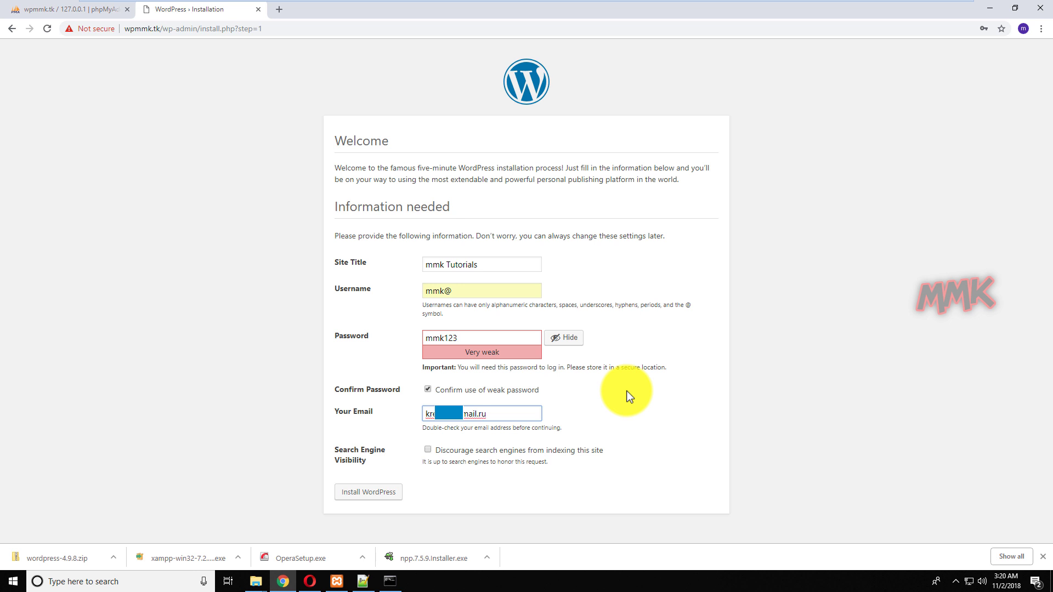
{"action": "left_click", "coordinate": [429, 451]}
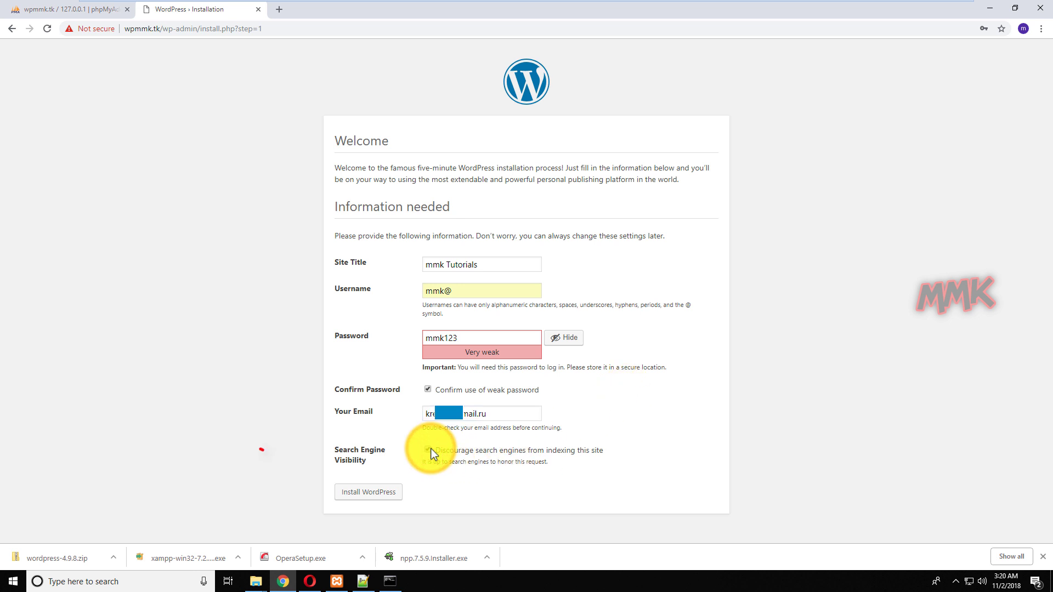
{"action": "left_click", "coordinate": [376, 493]}
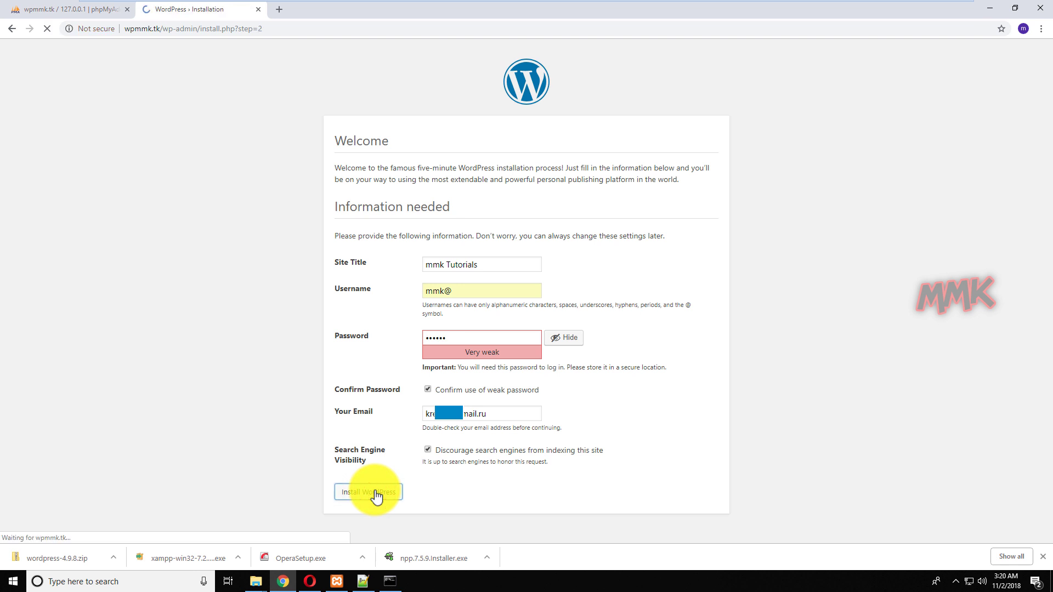
{"action": "left_click", "coordinate": [351, 260]}
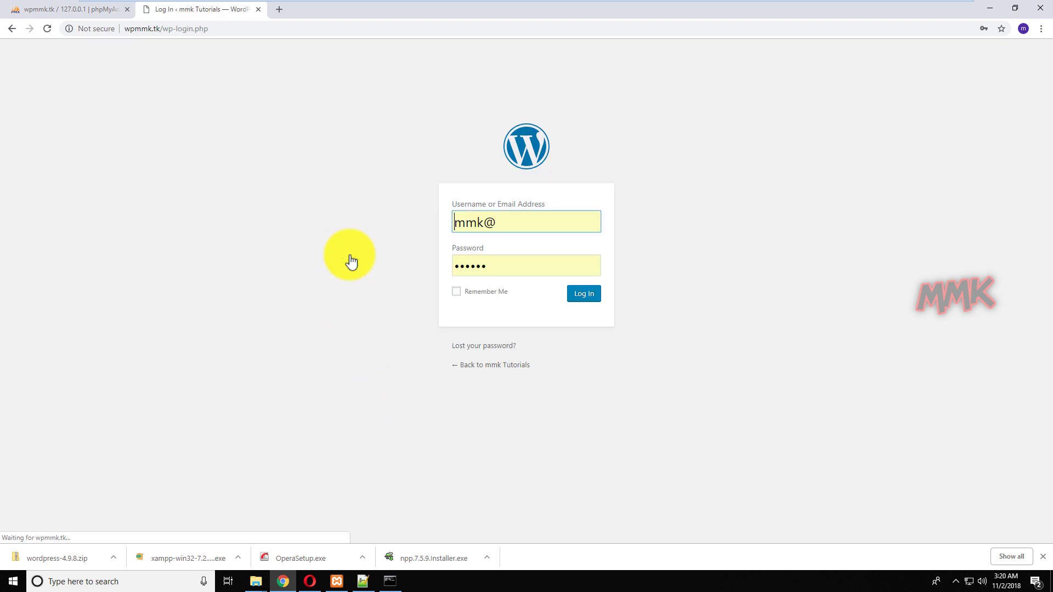
Log in with the re-entered admin password and open the mmk Tutorials front page.
{"action": "left_click", "coordinate": [497, 268]}
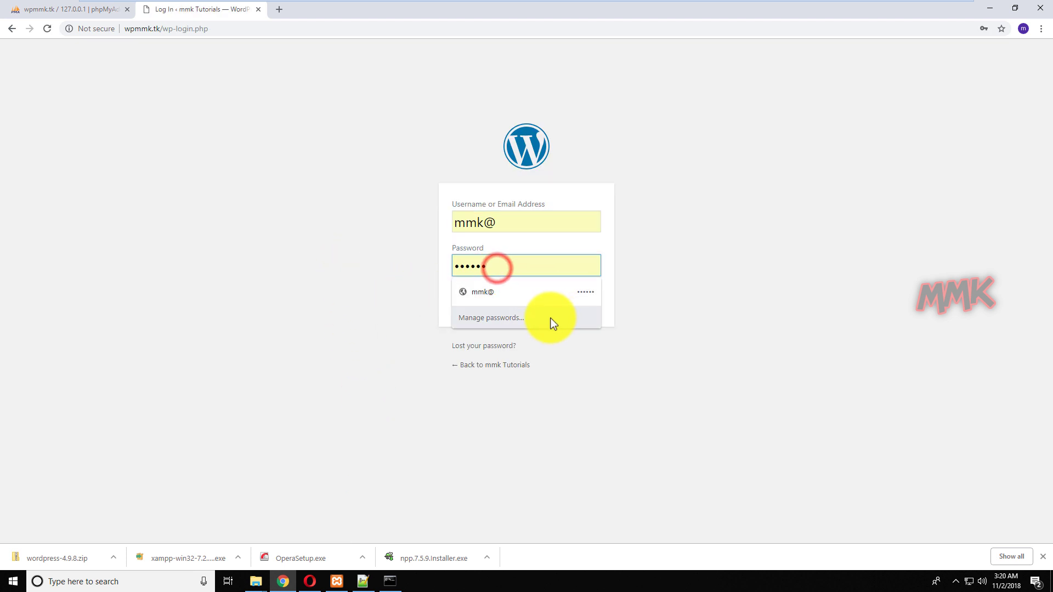
{"action": "left_click_drag", "start_coordinate": [506, 267], "coordinate": [419, 254]}
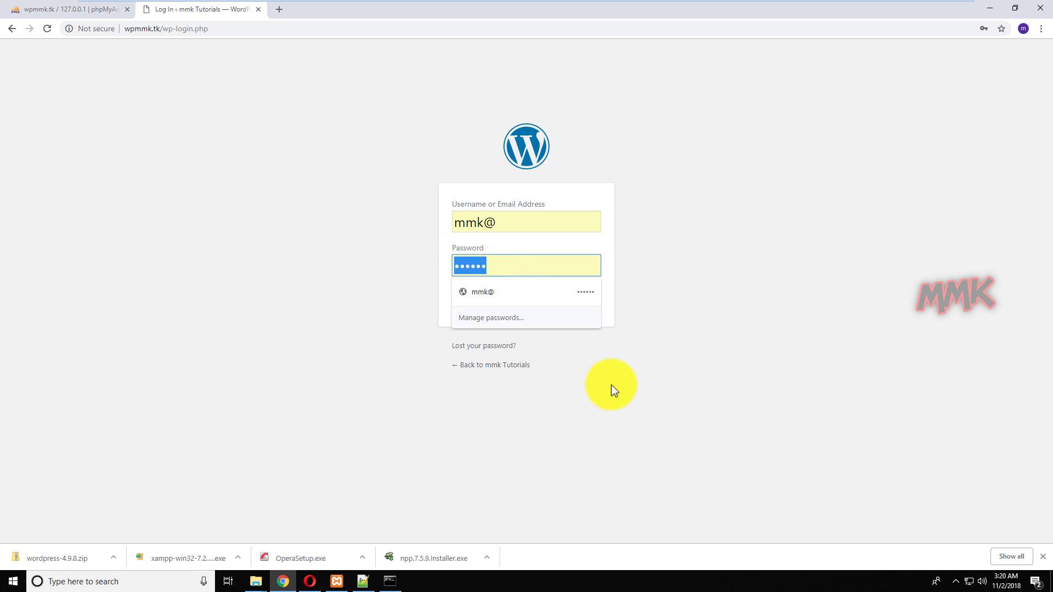
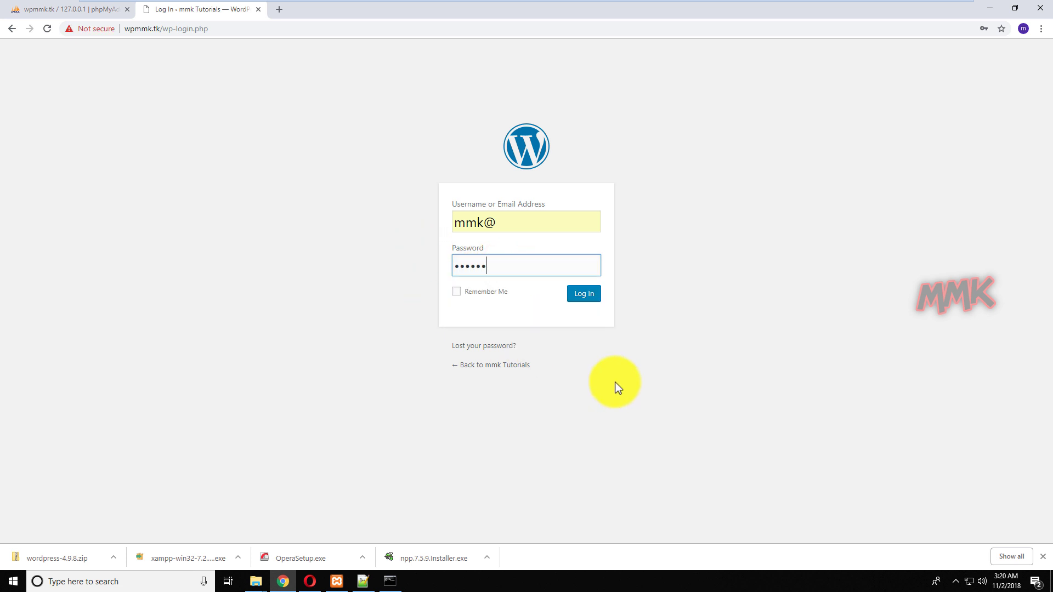
{"action": "left_click", "coordinate": [586, 297]}
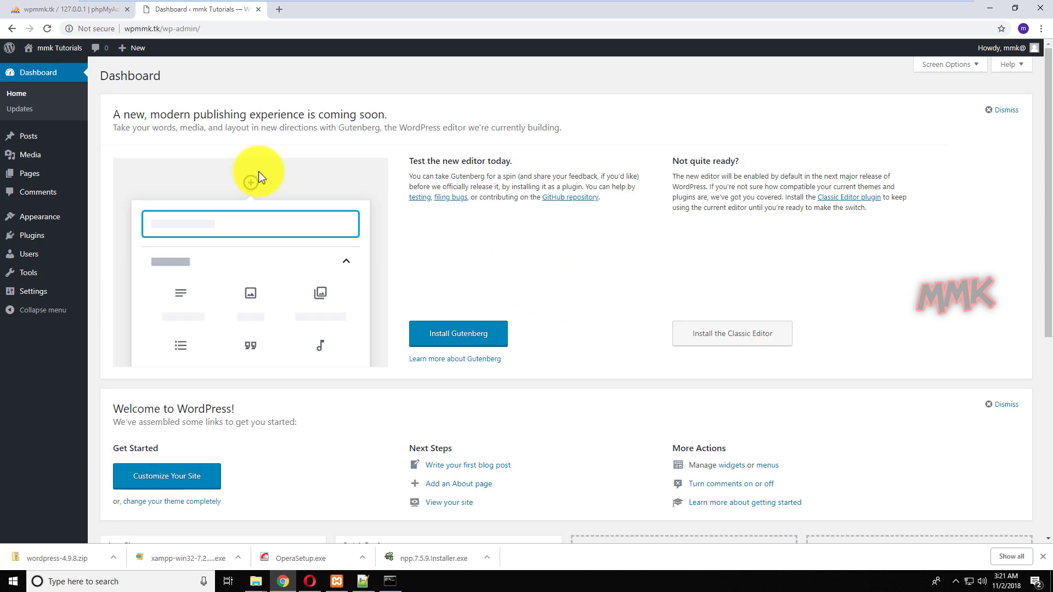
{"action": "left_click", "coordinate": [44, 68]}
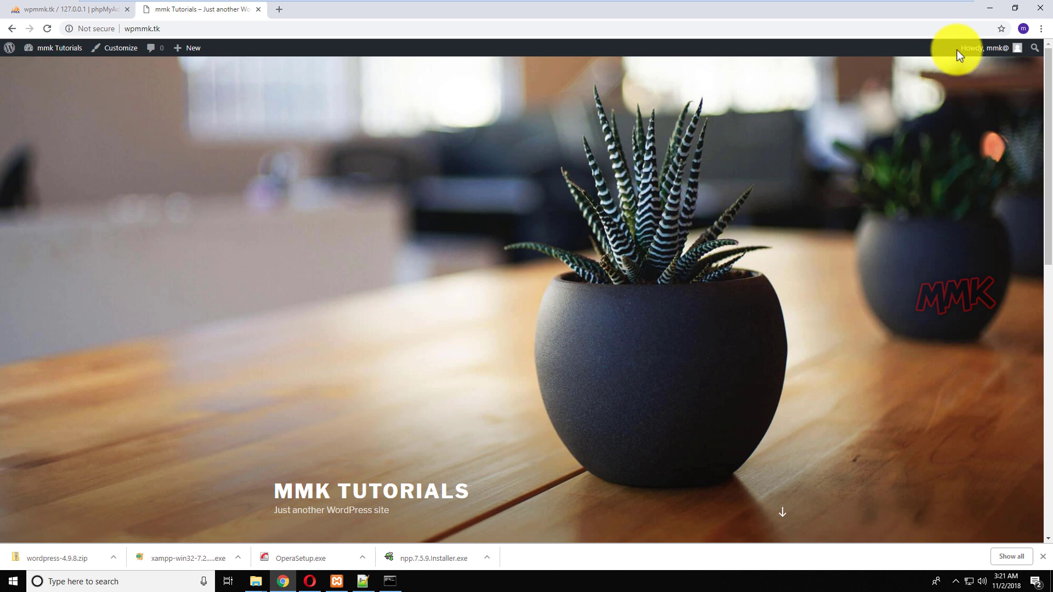
Close the wpmmk.tk folder window and bring up Opera on the Dreamhost WebFTP login page.
{"action": "left_click", "coordinate": [984, 11]}
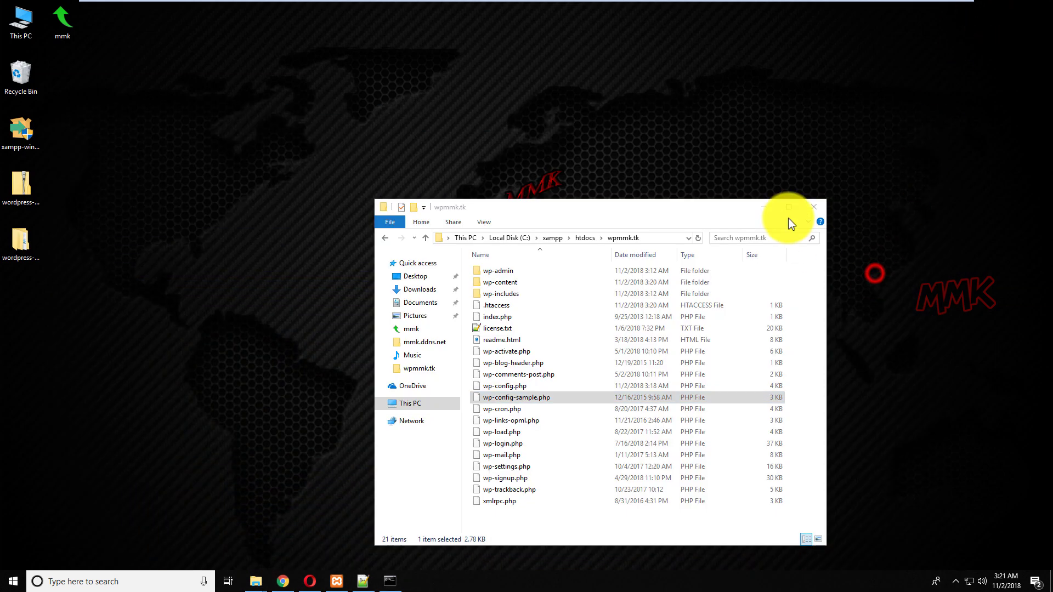
{"action": "left_click", "coordinate": [811, 205]}
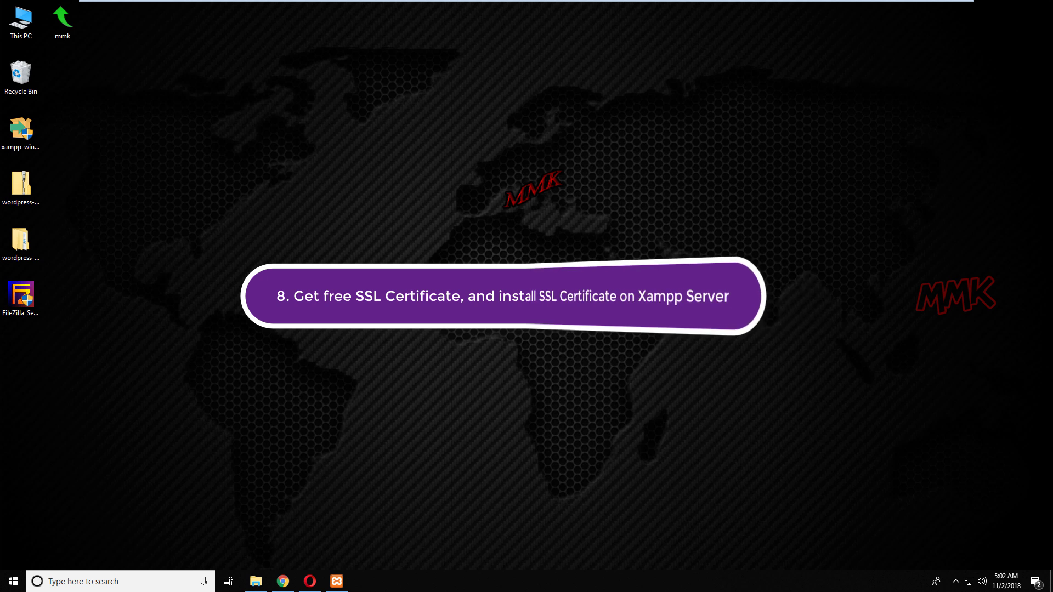
{"action": "left_click", "coordinate": [309, 580]}
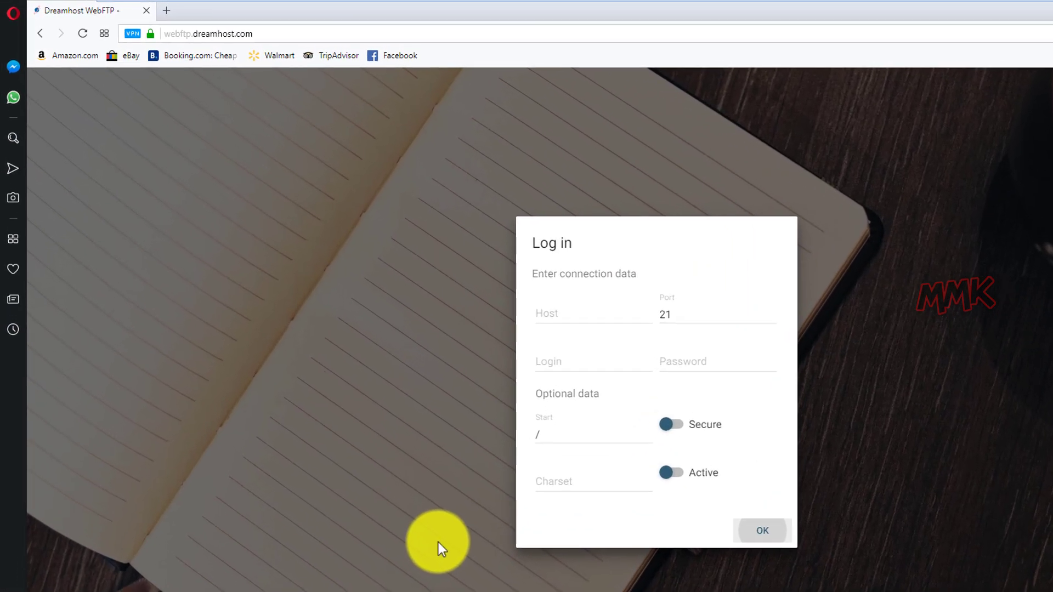
{"action": "left_click", "coordinate": [291, 33]}
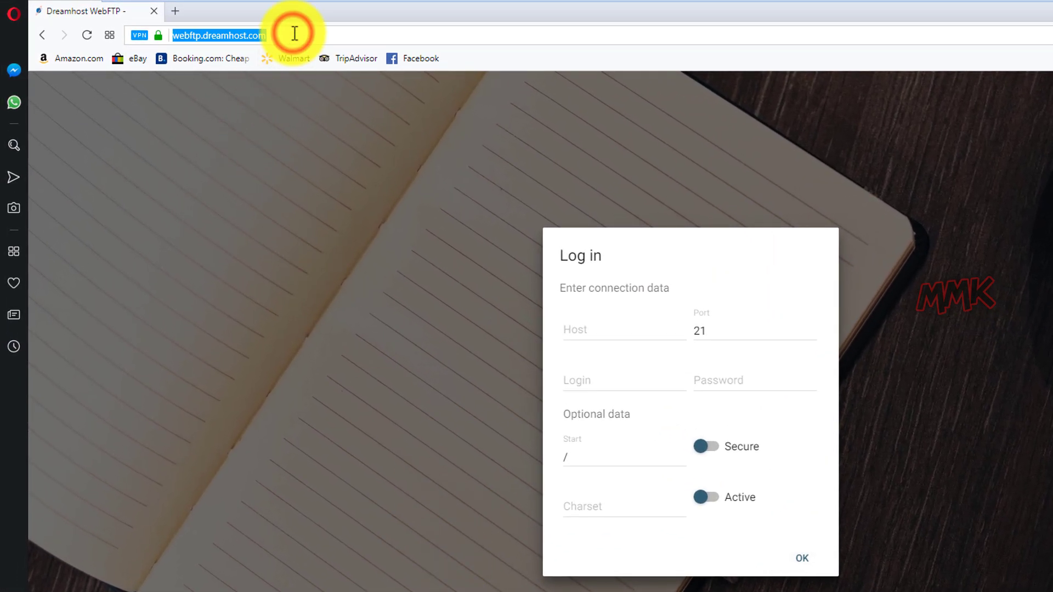
Load mmk.ddns.net in Opera and confirm the site is reported as Not secure.
{"action": "left_click", "coordinate": [141, 39]}
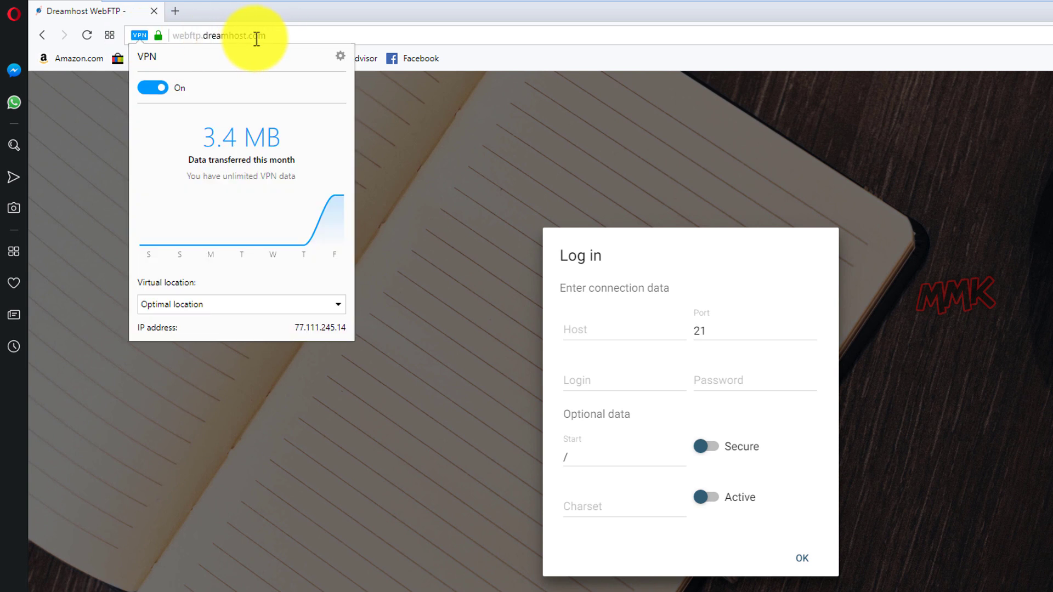
{"action": "left_click", "coordinate": [278, 36]}
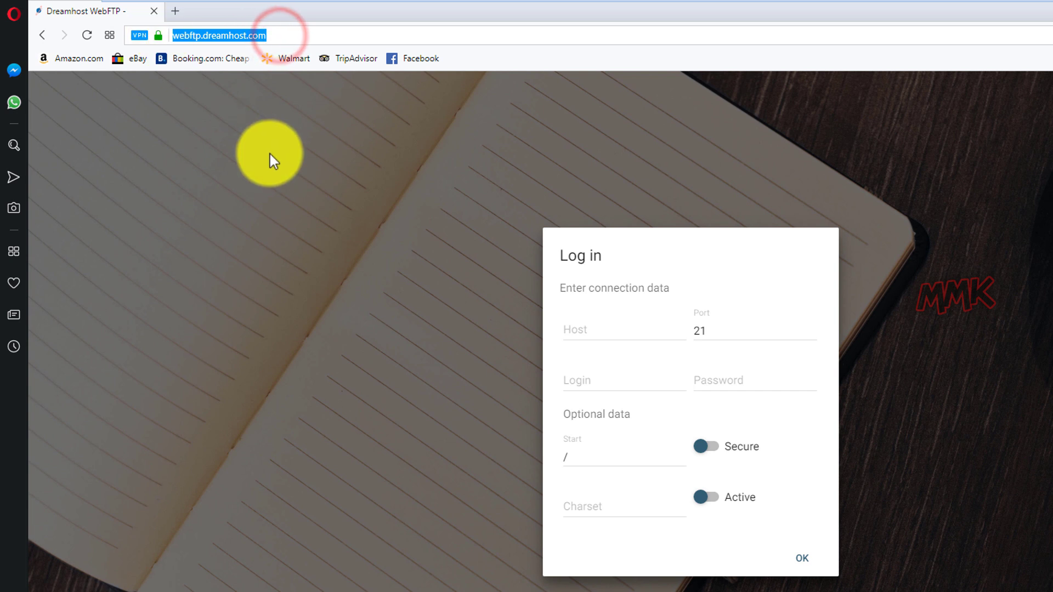
{"action": "type", "text": "mmk.ddns.net"}
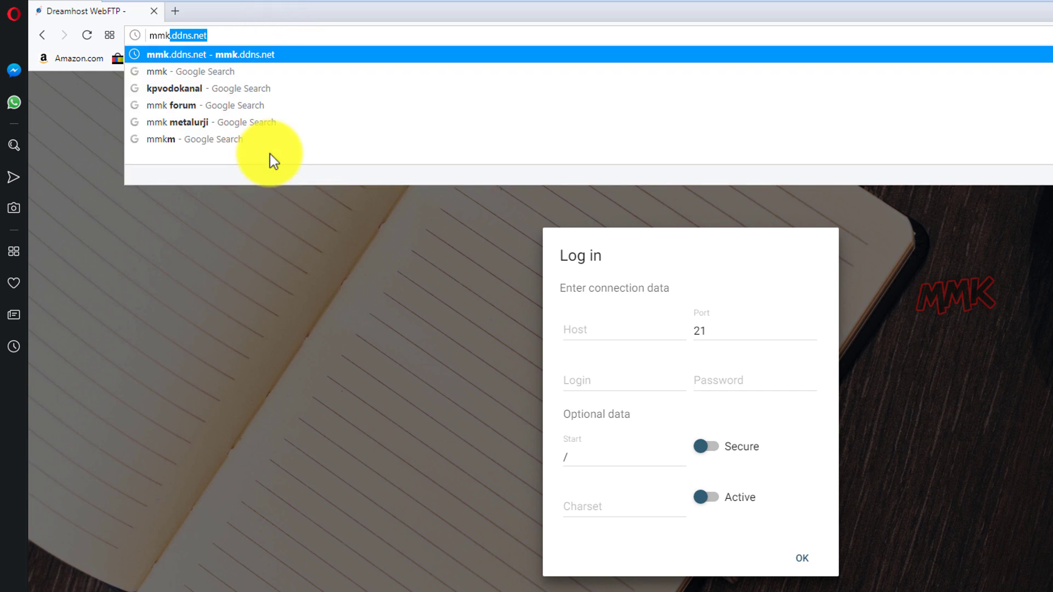
{"action": "key", "text": "Right"}
{"action": "key", "text": "Return"}
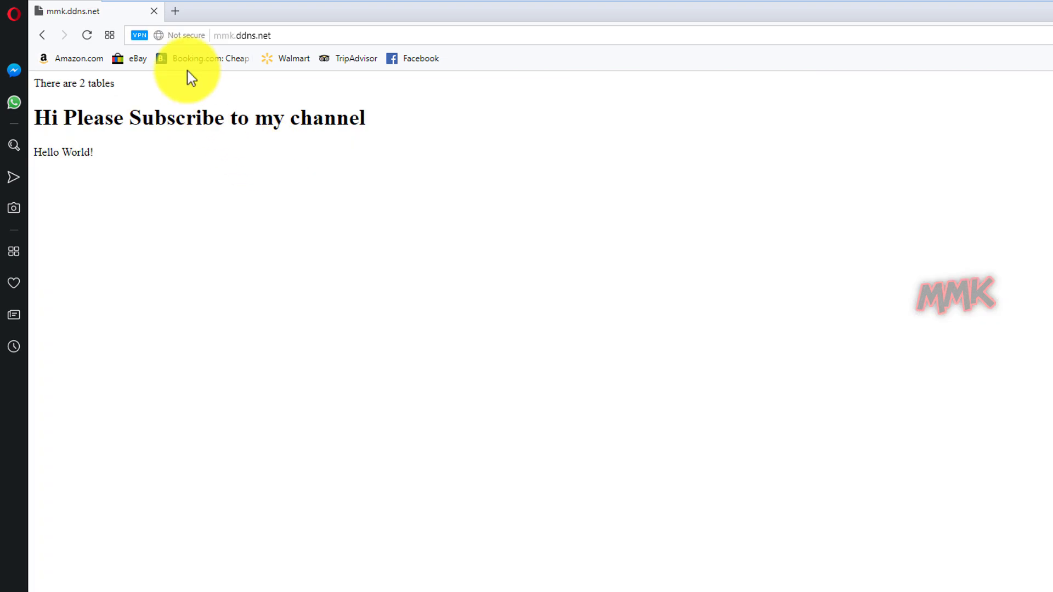
{"action": "left_click", "coordinate": [179, 38]}
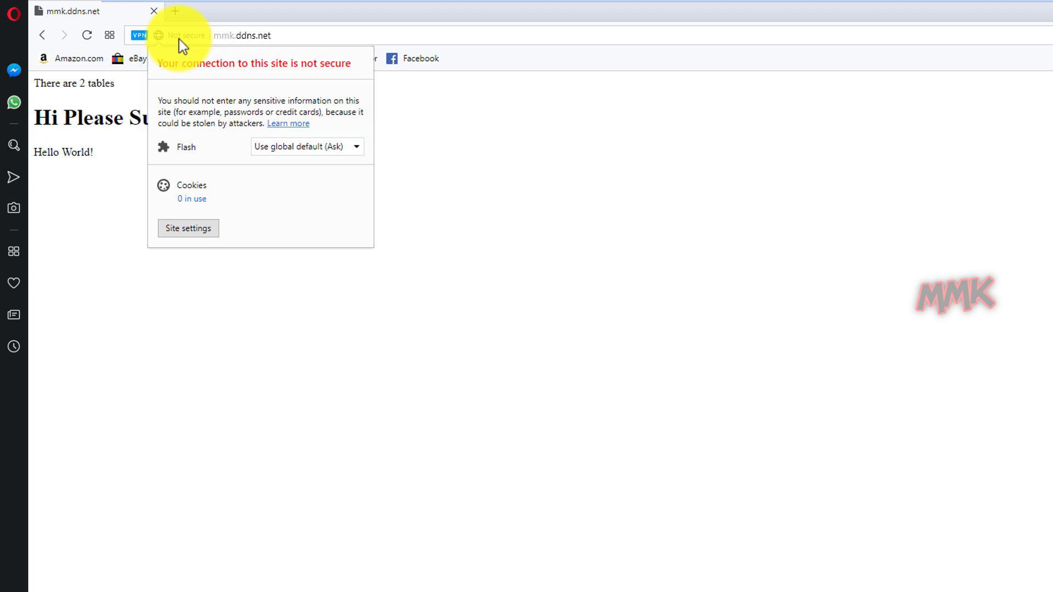
Load wpmmk.tk in a new tab, confirm it is Not secure, and return to mmk.ddns.net.
{"action": "left_click", "coordinate": [176, 13]}
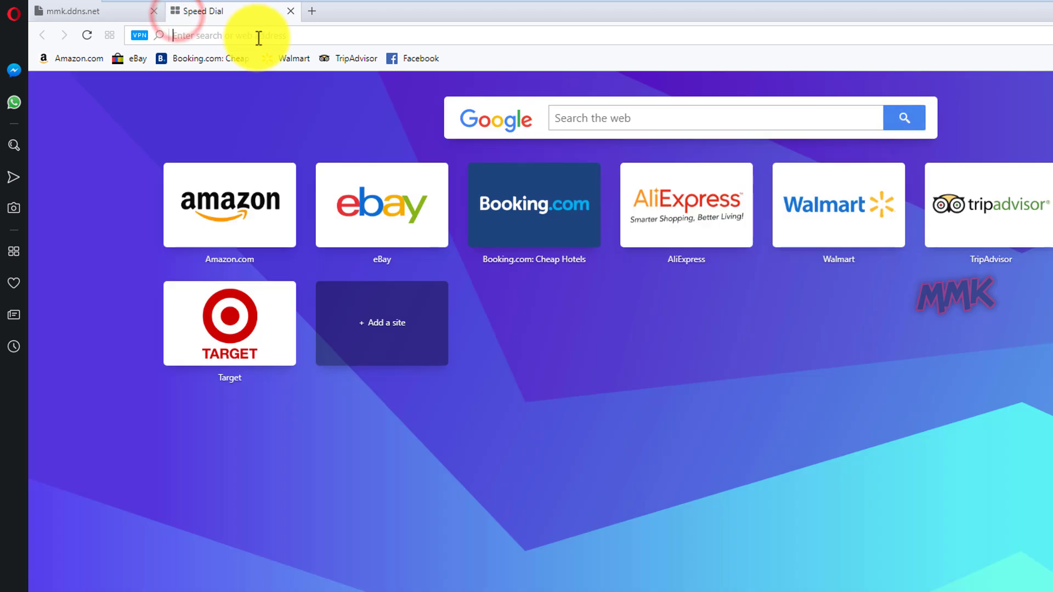
{"action": "type", "text": "wpmmk.tk"}
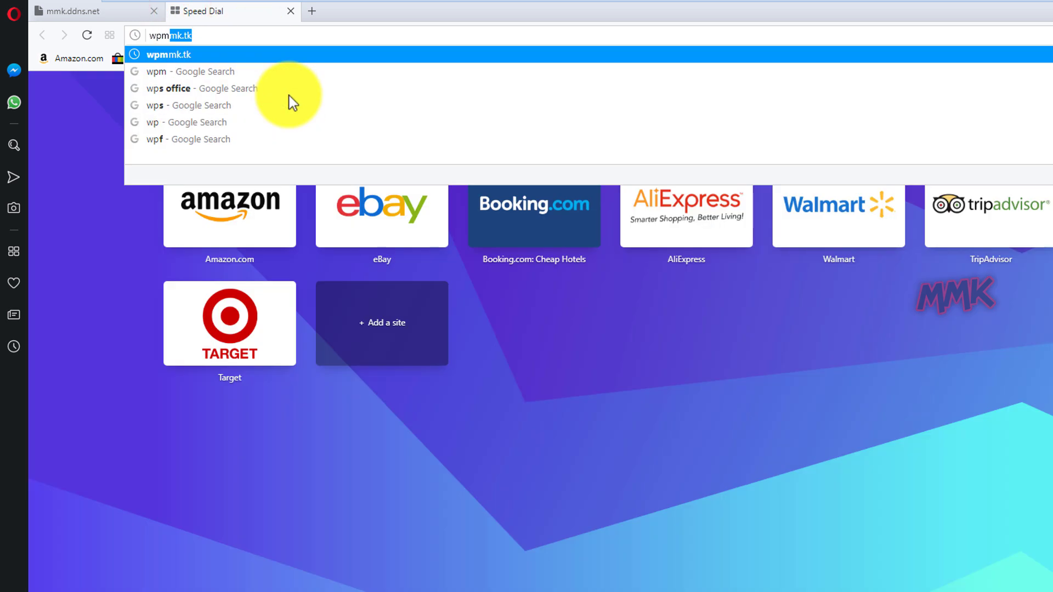
{"action": "key", "text": "Right"}
{"action": "key", "text": "Return"}
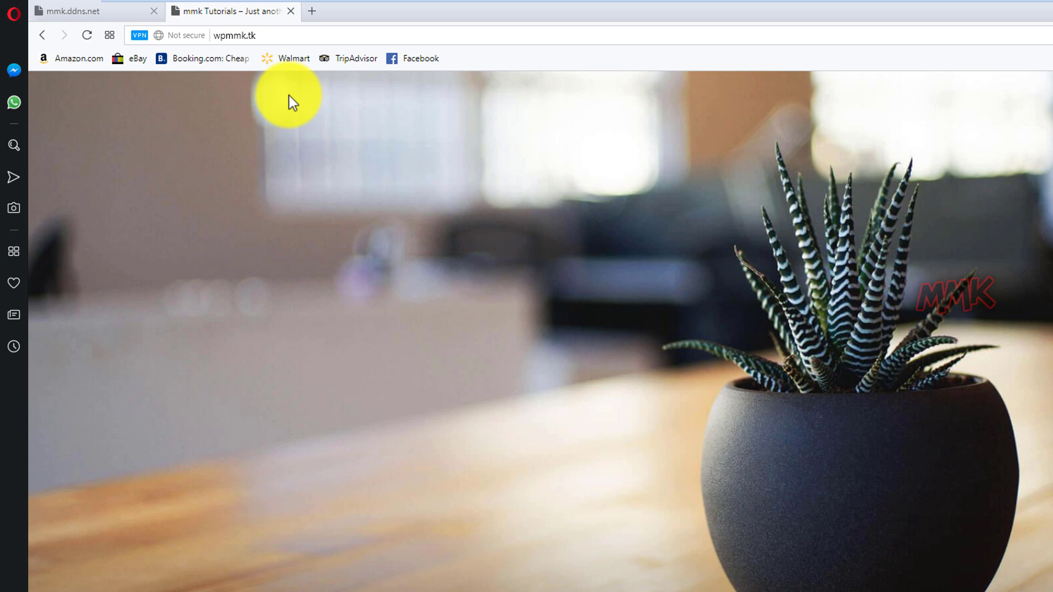
{"action": "left_click", "coordinate": [193, 38]}
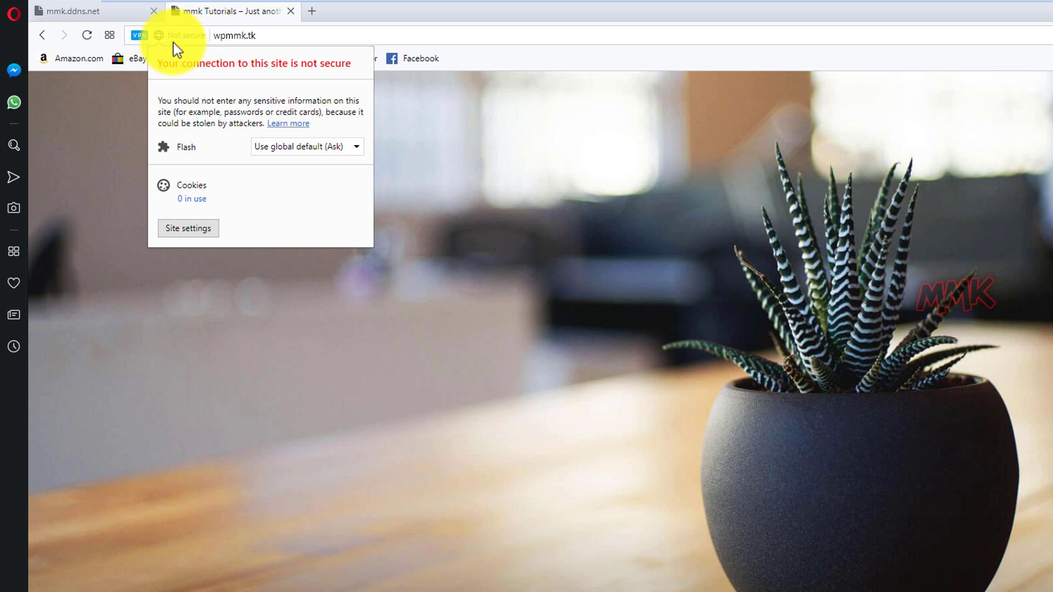
{"action": "left_click", "coordinate": [107, 11]}
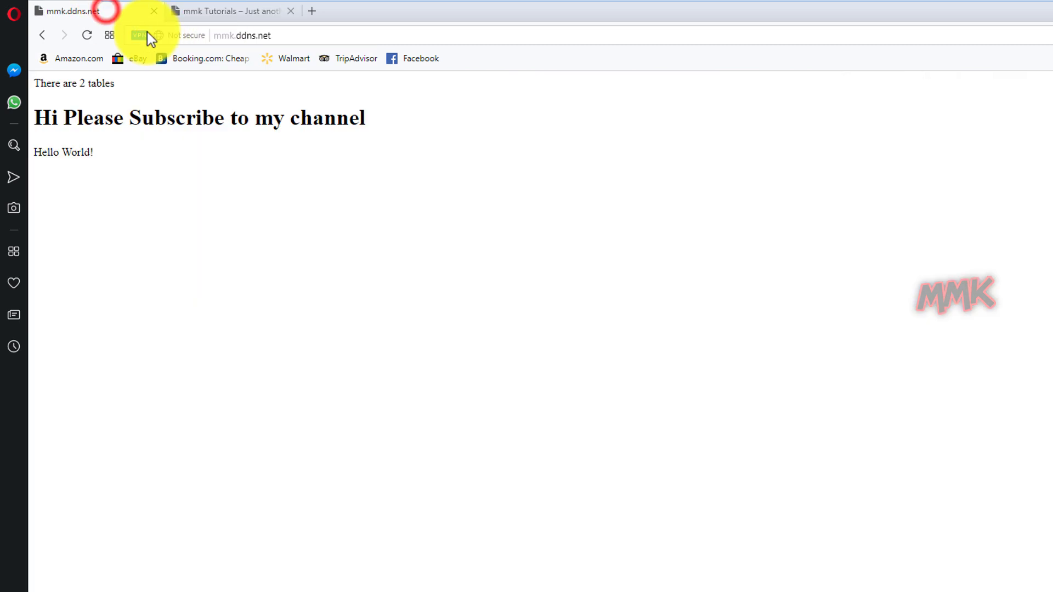
{"action": "left_click", "coordinate": [299, 37]}
{"action": "type", "text": "h"}
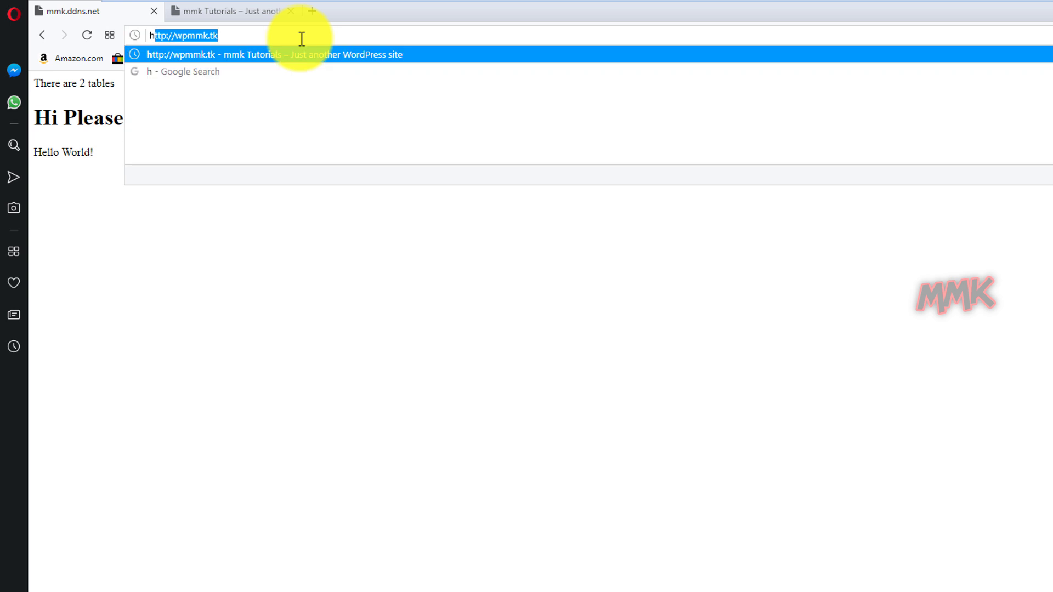
{"action": "type", "text": "ttps"}
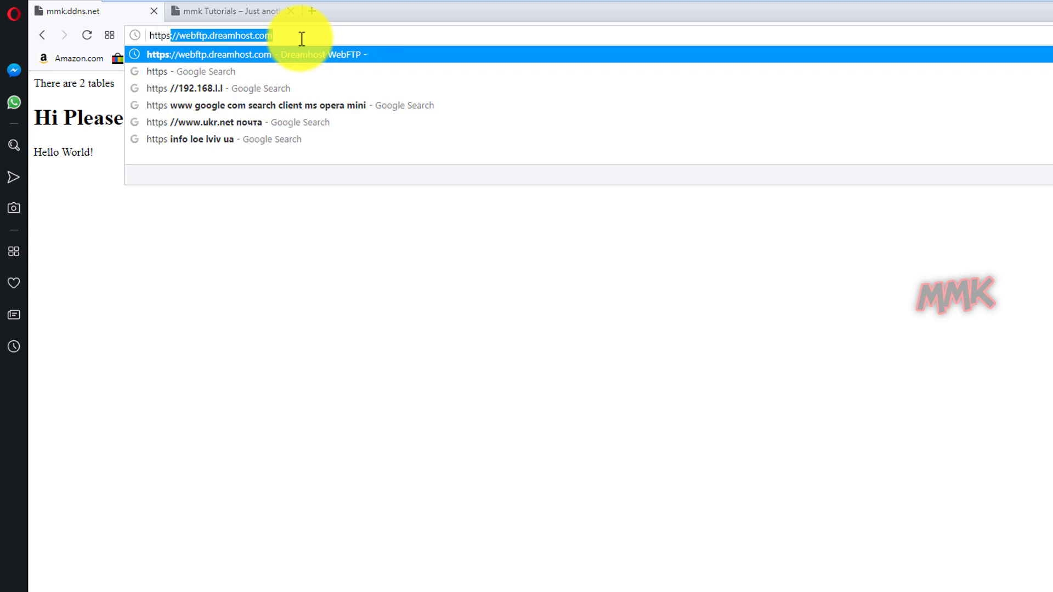
{"action": "type", "text": "://"}
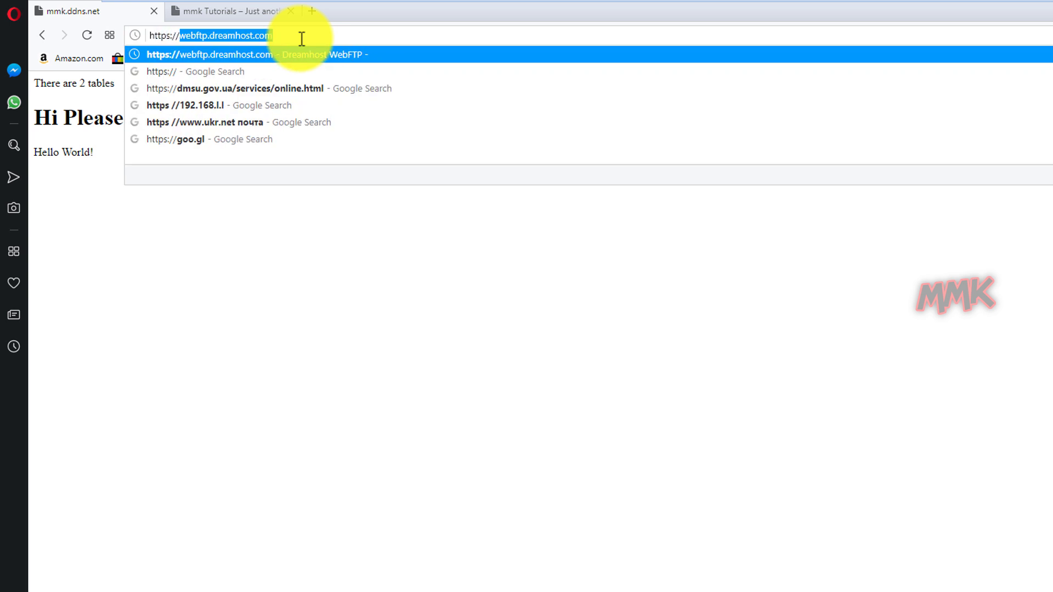
{"action": "type", "text": "mmk"}
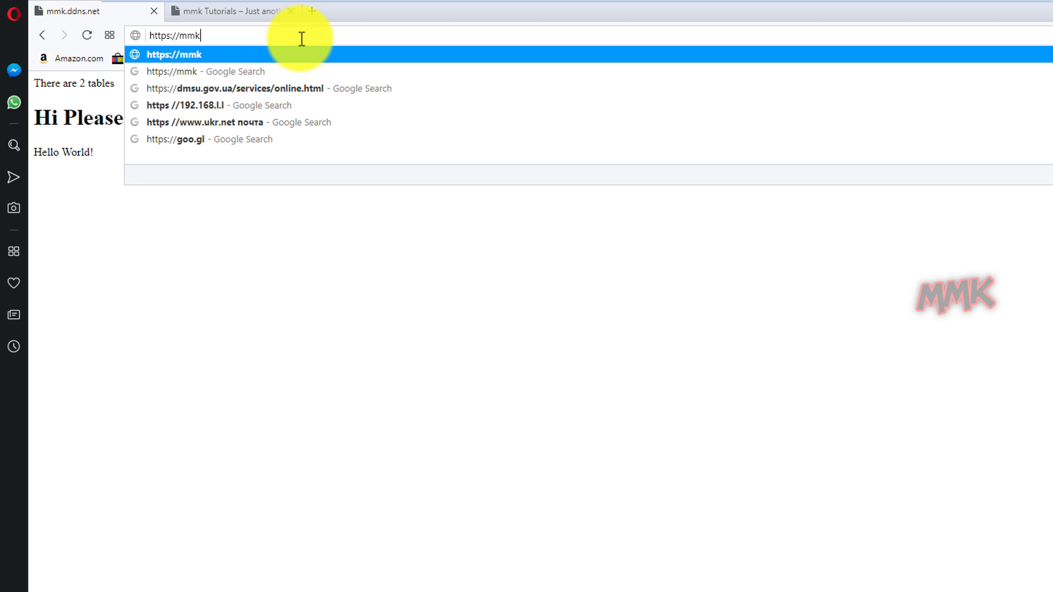
{"action": "type", "text": ".ddns."}
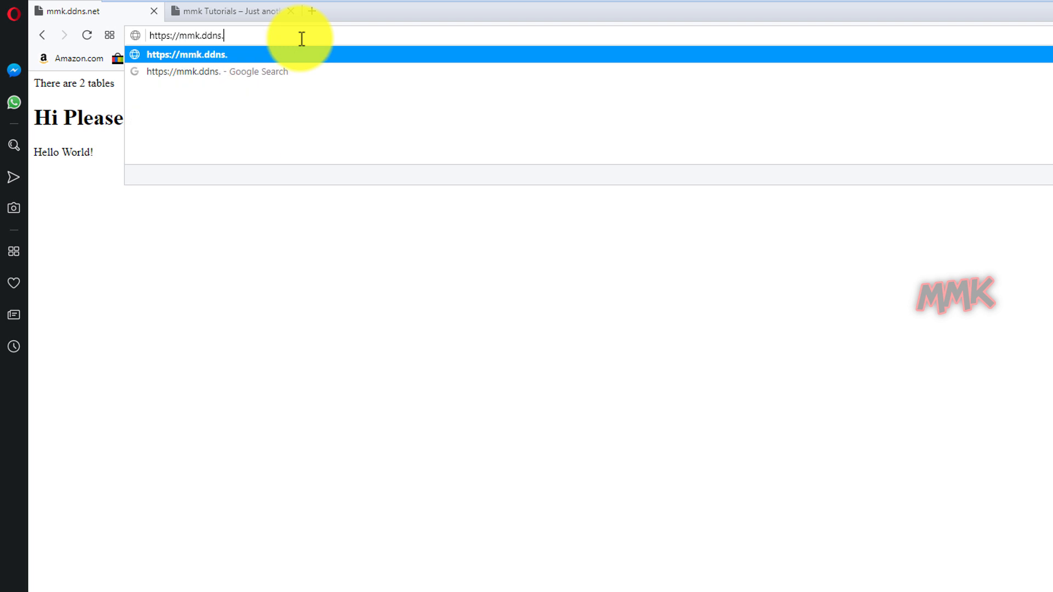
{"action": "type", "text": "net"}
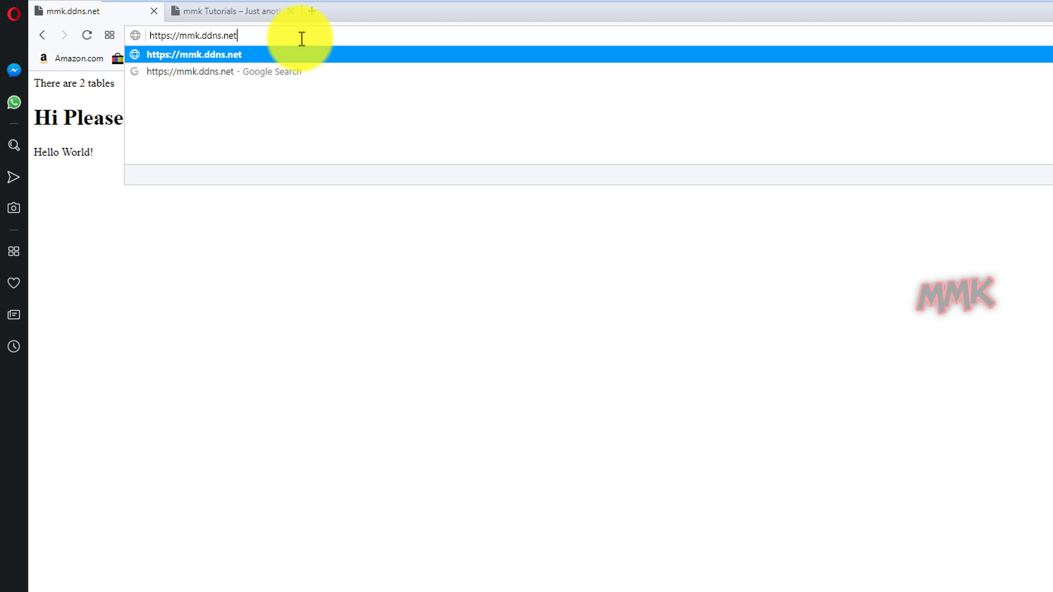
{"action": "key", "text": "Return"}
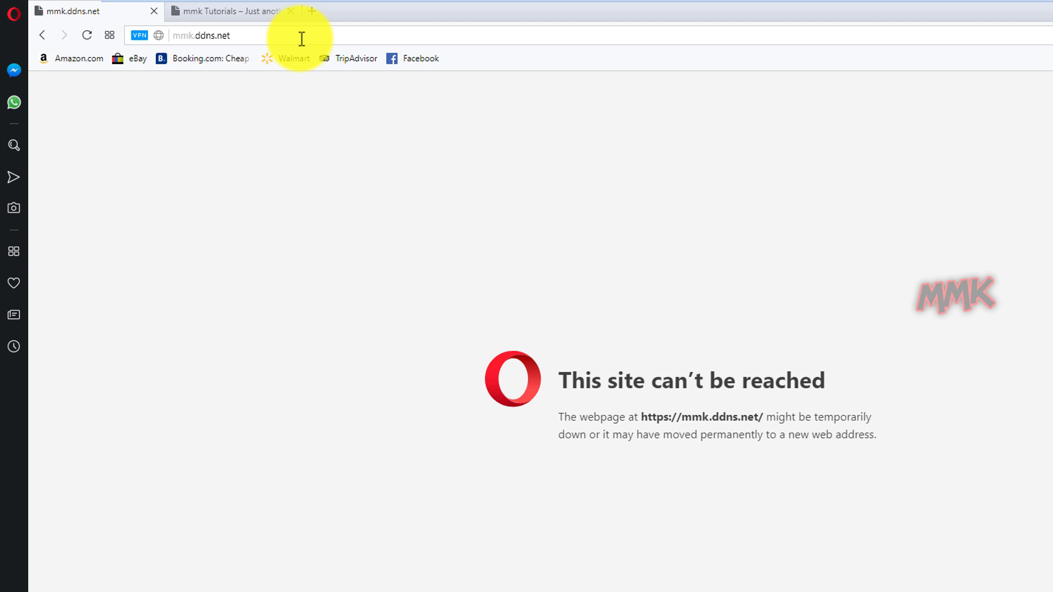
{"action": "left_click", "coordinate": [236, 13]}
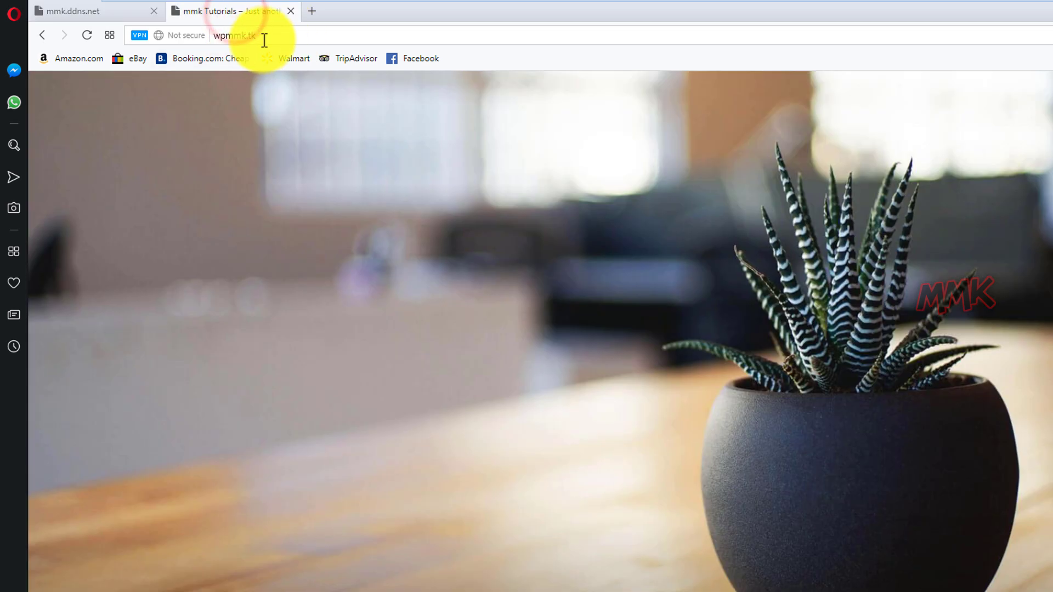
{"action": "left_click", "coordinate": [264, 38]}
{"action": "type", "text": "h"}
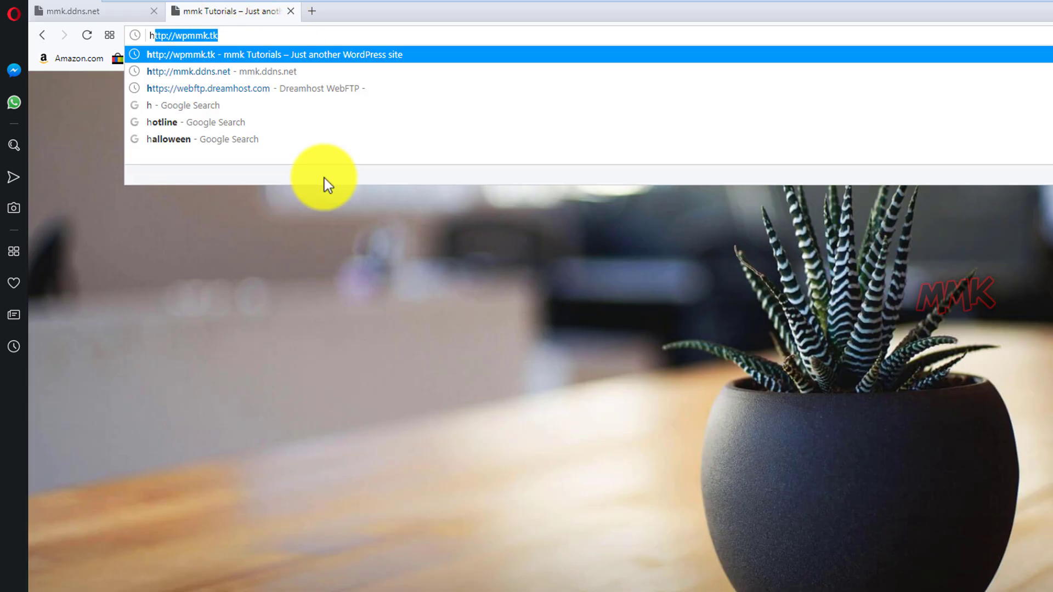
{"action": "type", "text": "ttps:"}
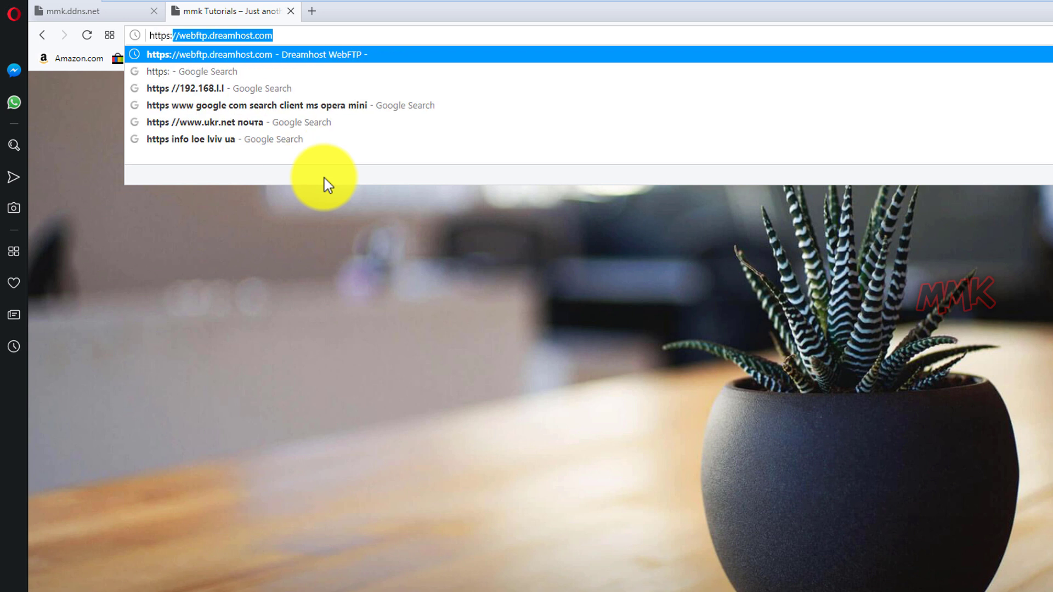
{"action": "type", "text": "//wp"}
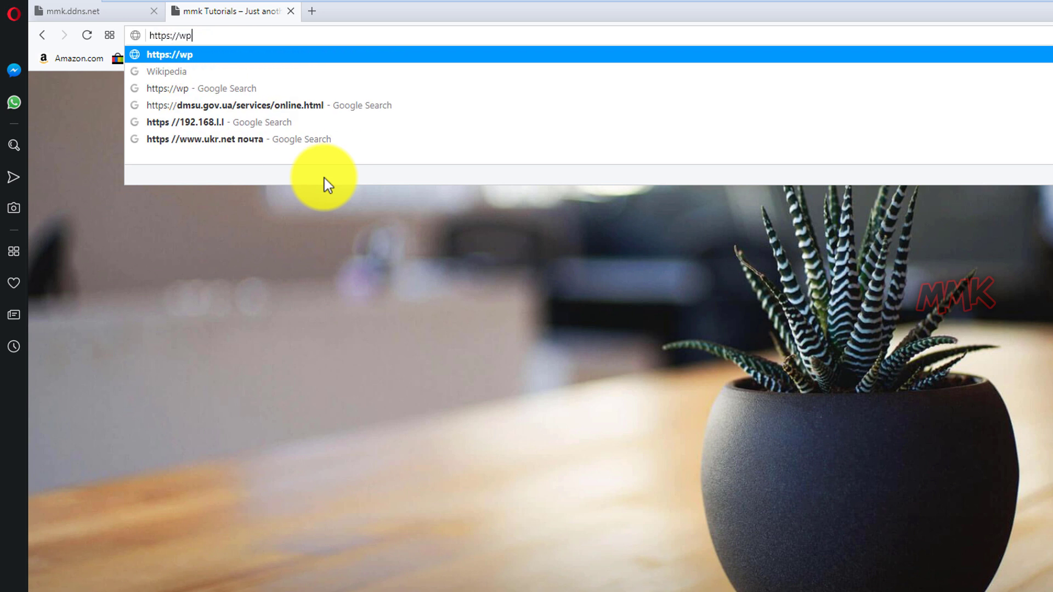
{"action": "type", "text": "mmk.tk"}
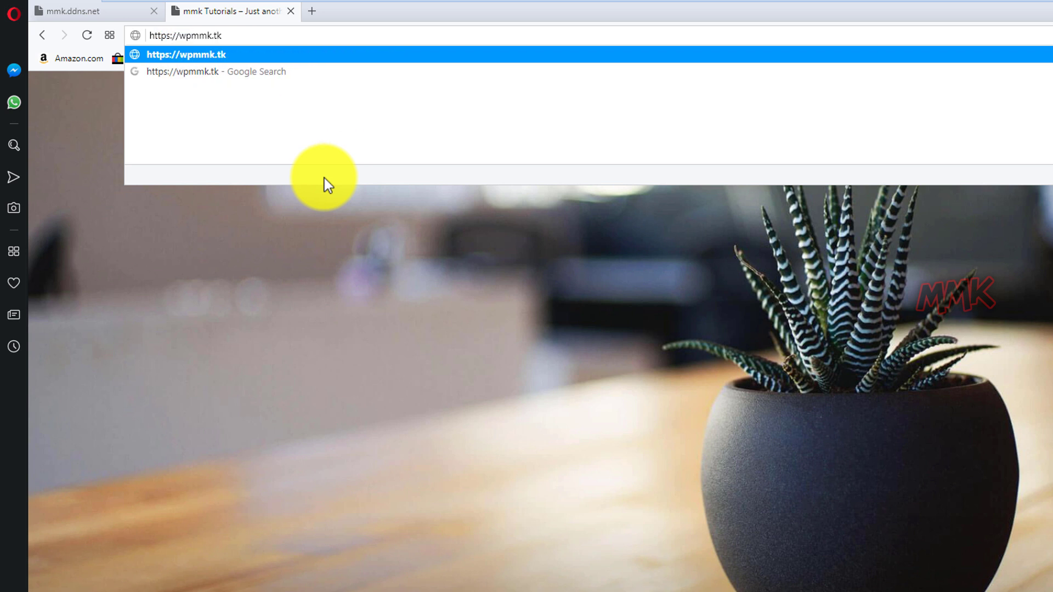
{"action": "key", "text": "Return"}
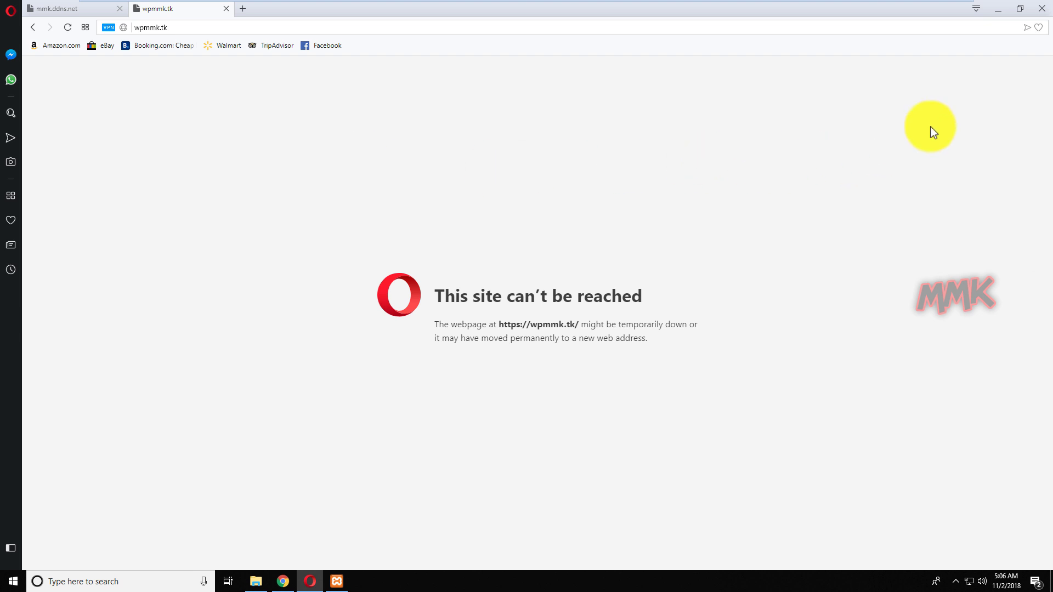
Switch from Opera to Chrome and load sslforfree.com in place of the router login page.
{"action": "left_click", "coordinate": [998, 11]}
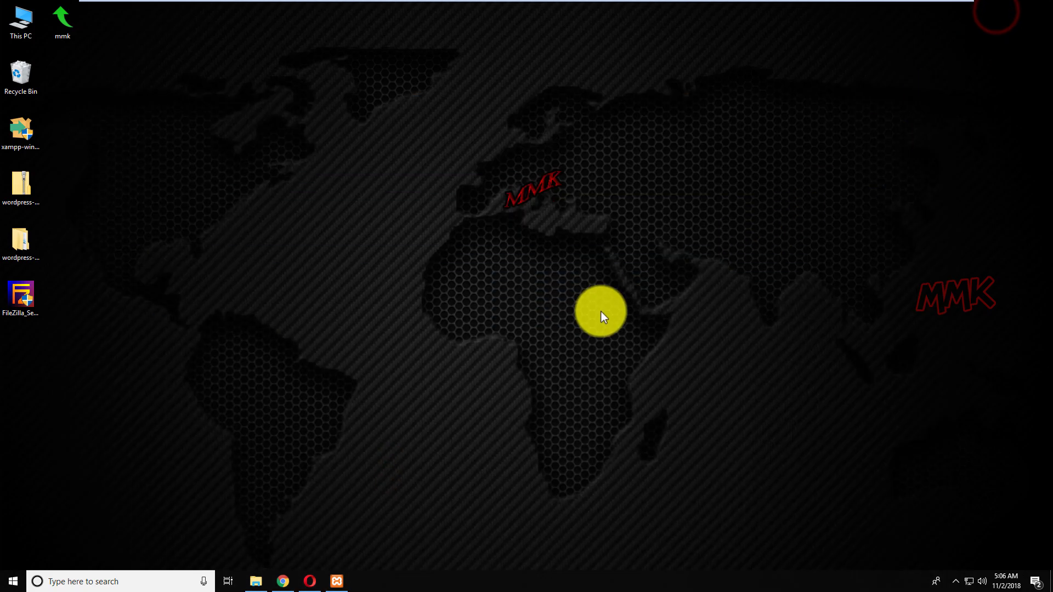
{"action": "left_click", "coordinate": [290, 581]}
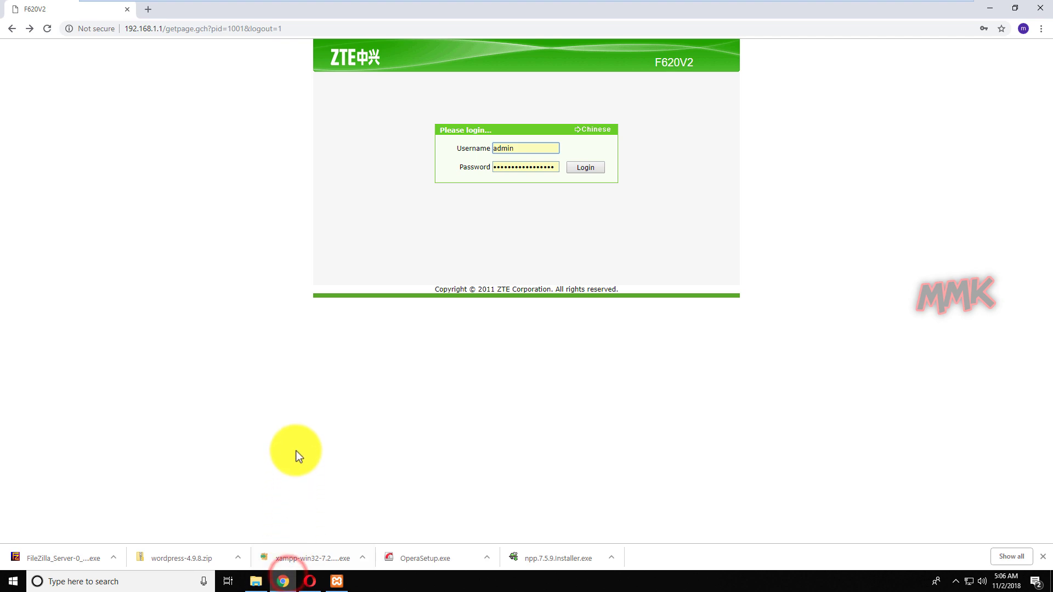
{"action": "left_click", "coordinate": [306, 31]}
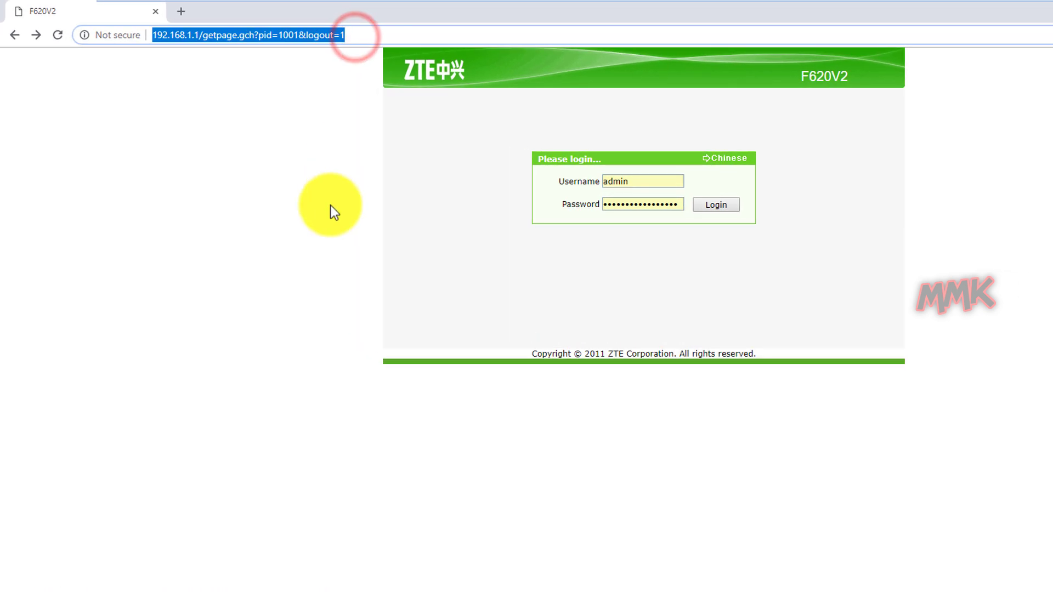
{"action": "type", "text": "ssl"}
{"action": "key", "text": "Right"}
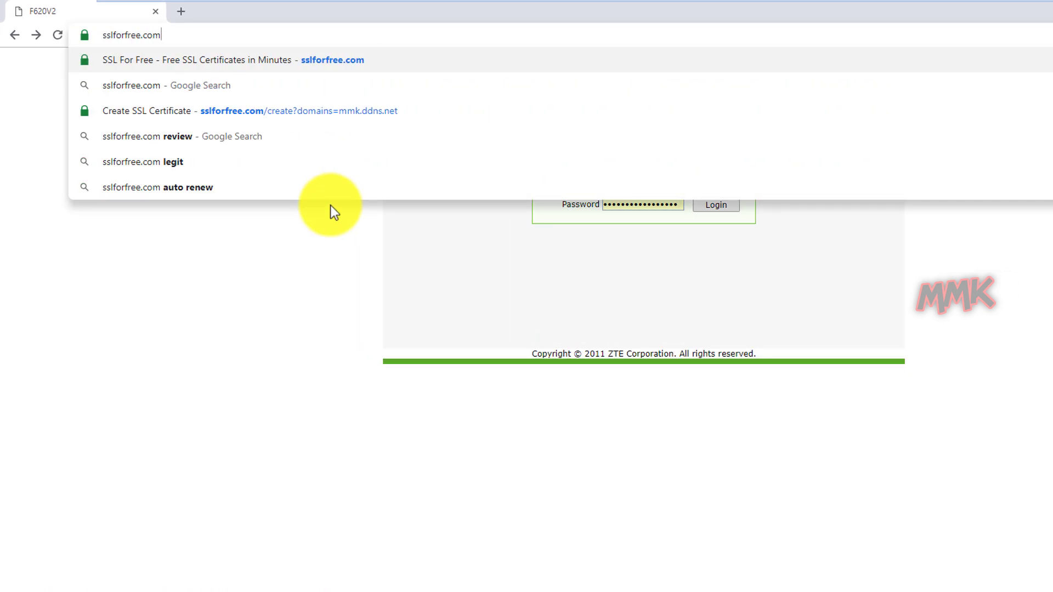
{"action": "key", "text": "Return"}
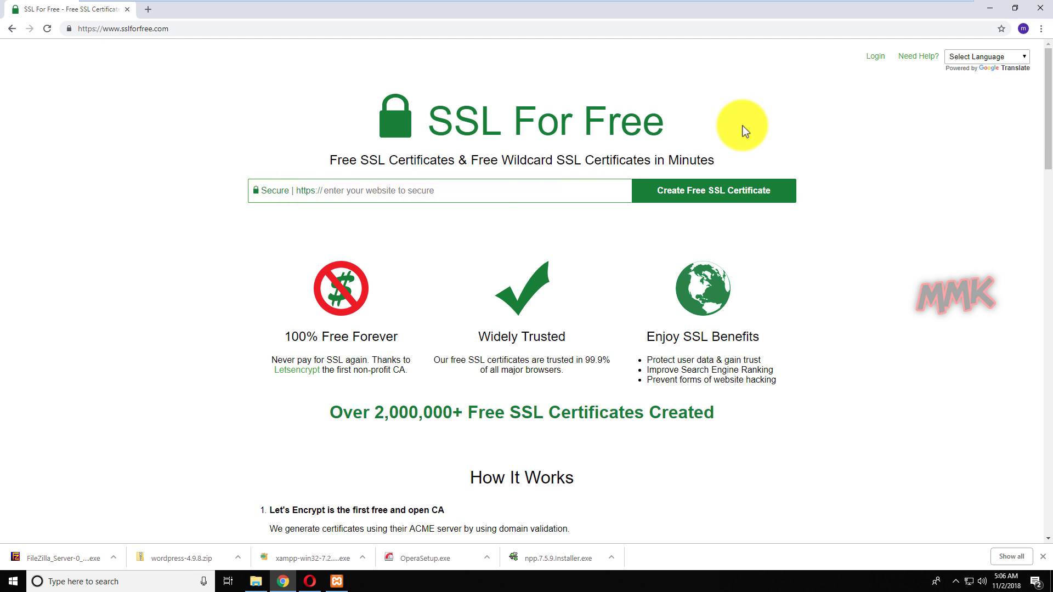
Open the C:\xampp\htdocs folder in File Explorer via This PC.
{"action": "left_click", "coordinate": [990, 7]}
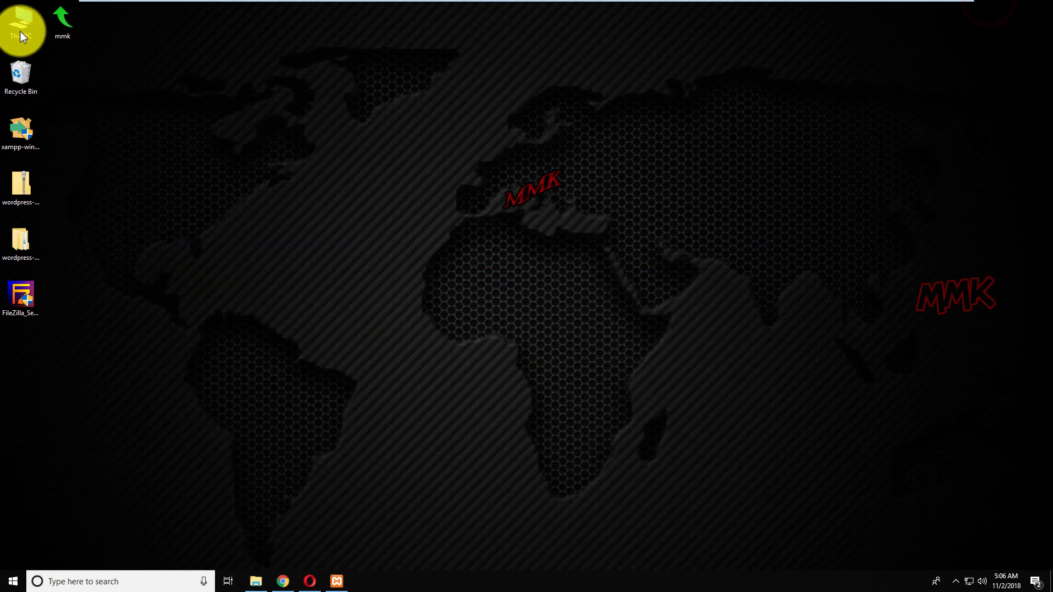
{"action": "double_click", "coordinate": [19, 31]}
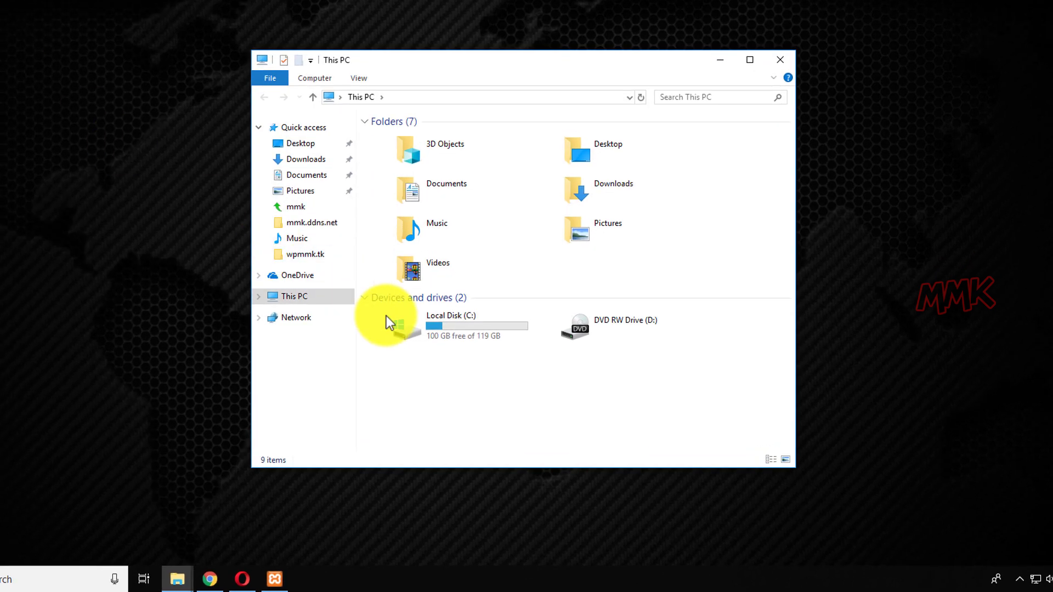
{"action": "double_click", "coordinate": [405, 325]}
{"action": "double_click", "coordinate": [390, 204]}
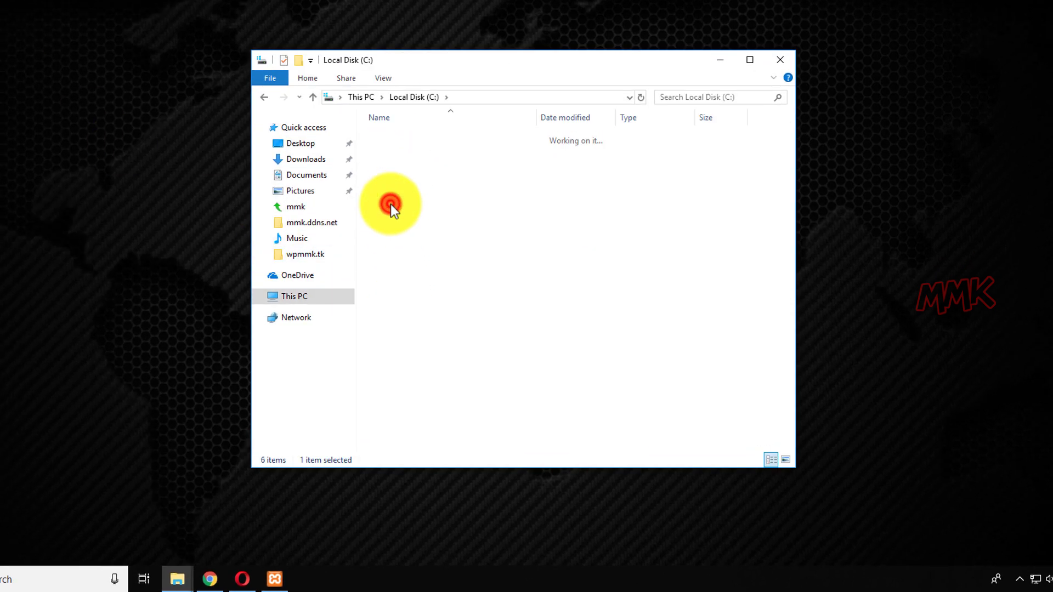
{"action": "double_click", "coordinate": [391, 204]}
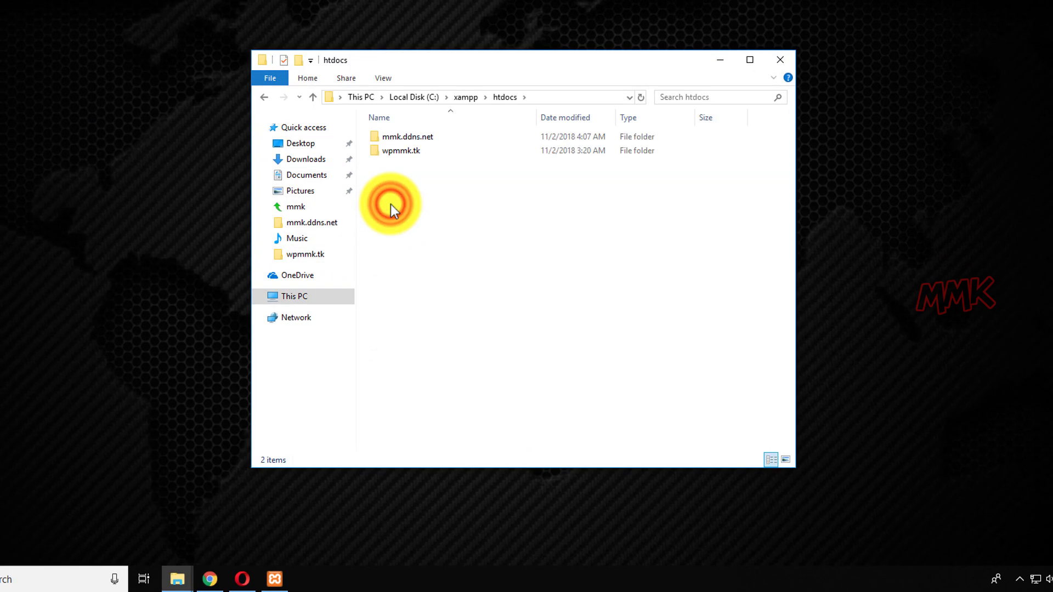
Copy the mmk.ddns.net folder name to the clipboard without renaming the folder.
{"action": "left_click", "coordinate": [406, 140]}
{"action": "left_click", "coordinate": [406, 139]}
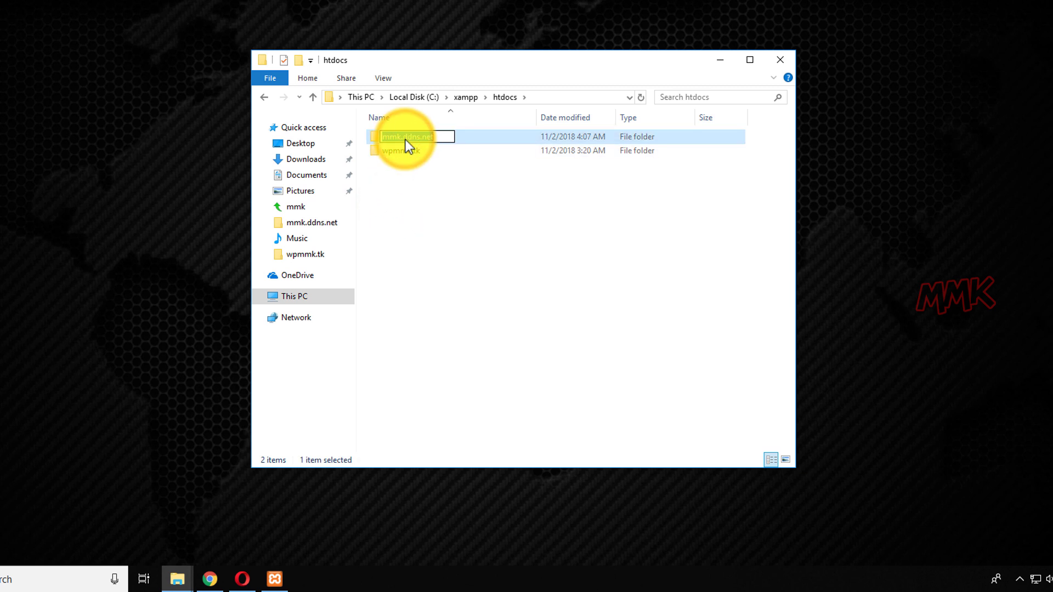
{"action": "right_click", "coordinate": [406, 140]}
{"action": "left_click", "coordinate": [426, 185]}
{"action": "left_click", "coordinate": [426, 211]}
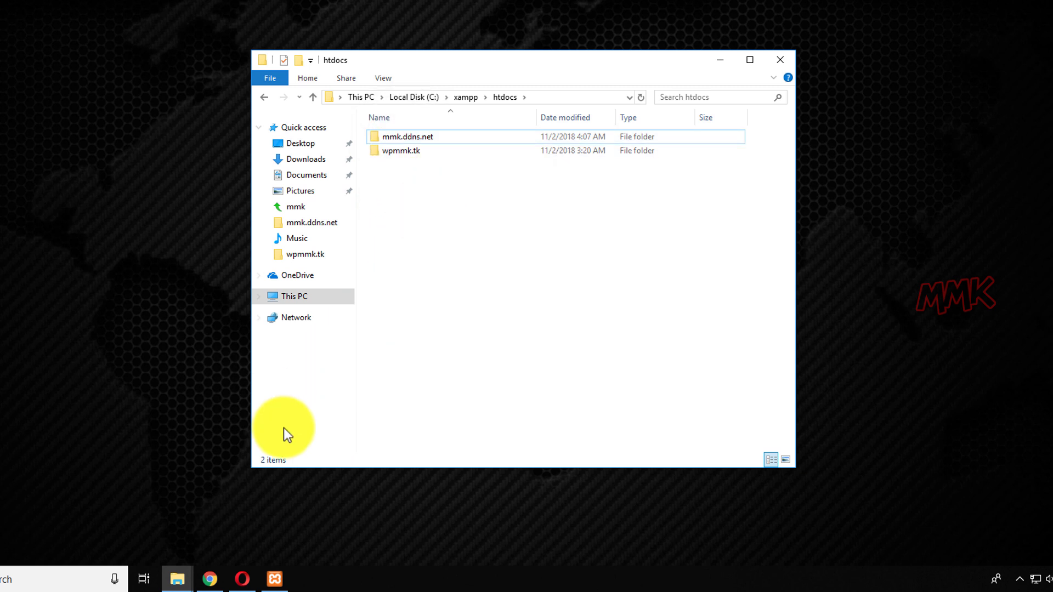
{"action": "left_click", "coordinate": [209, 579]}
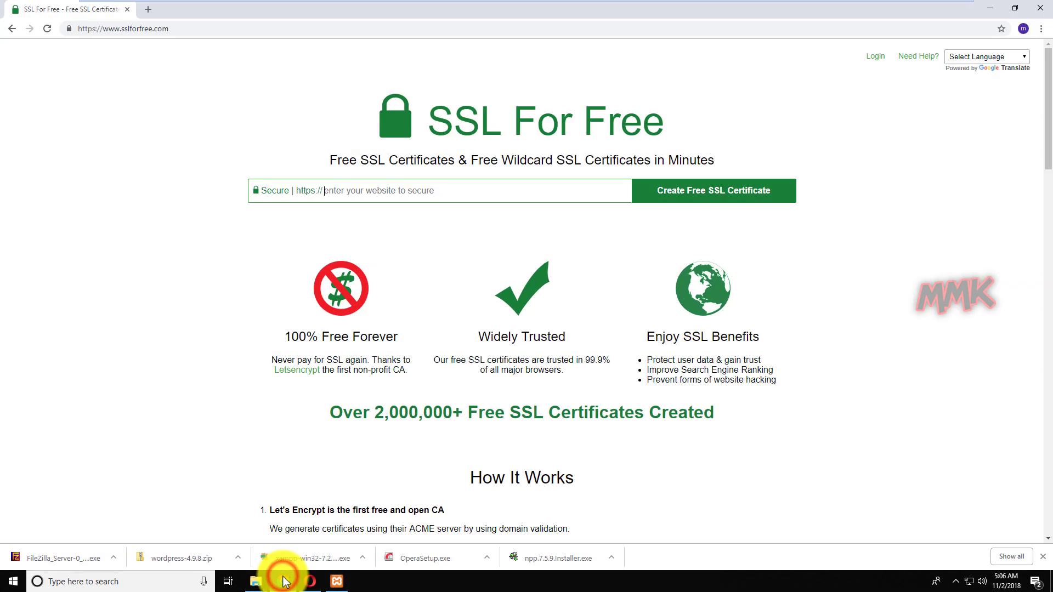
Paste mmk.ddns.net into the website field and create a free SSL certificate for it.
{"action": "right_click", "coordinate": [413, 190]}
{"action": "left_click", "coordinate": [442, 278]}
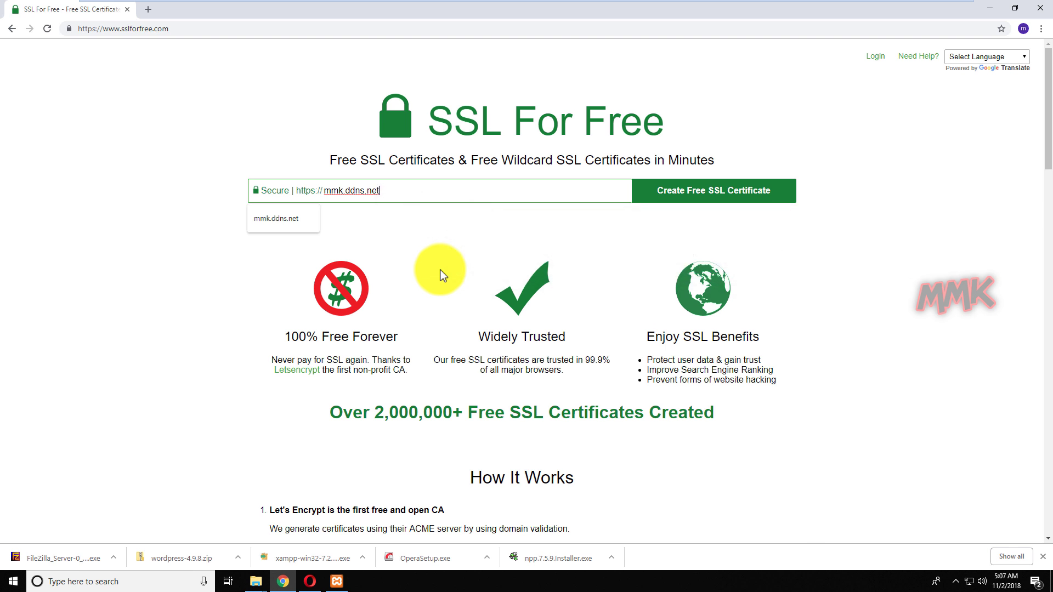
{"action": "left_click", "coordinate": [711, 200]}
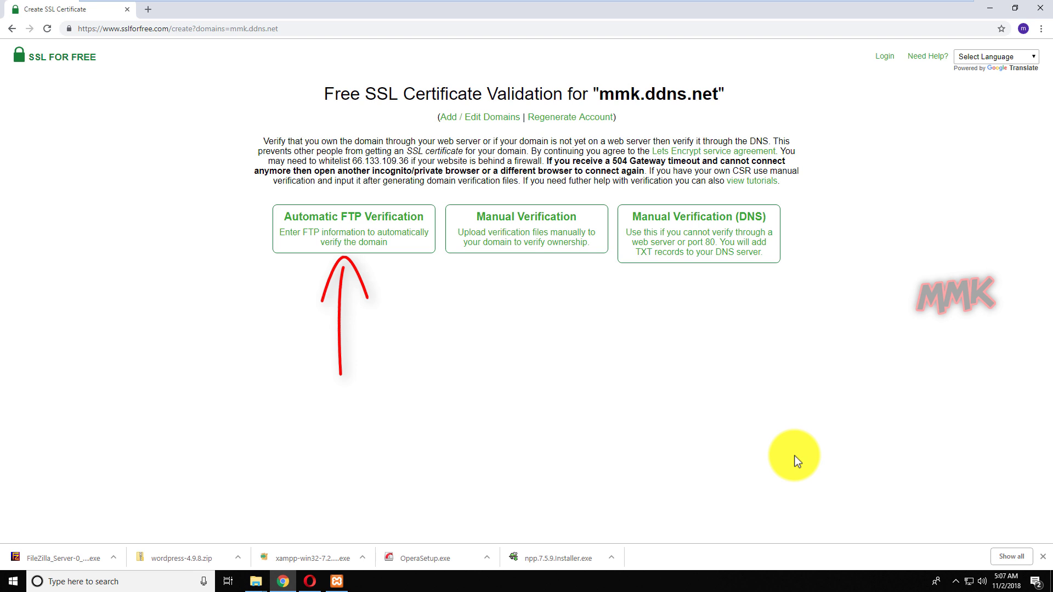
Open FileZilla Server's admin console, connect to the local server 127.0.0.1, and resize its window.
{"action": "left_click", "coordinate": [991, 9]}
{"action": "left_click", "coordinate": [700, 147]}
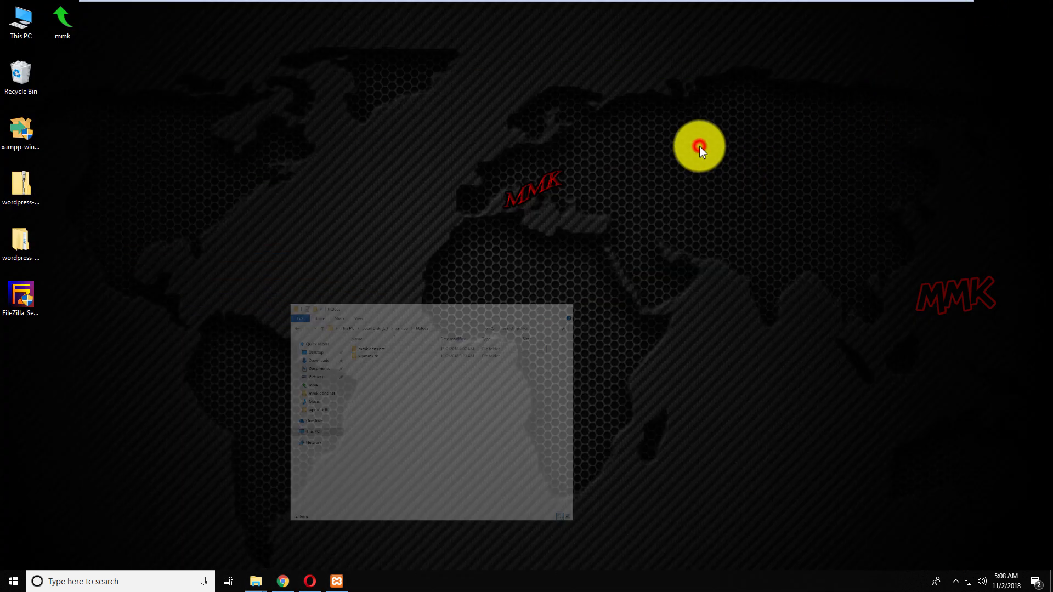
{"action": "left_click", "coordinate": [337, 580]}
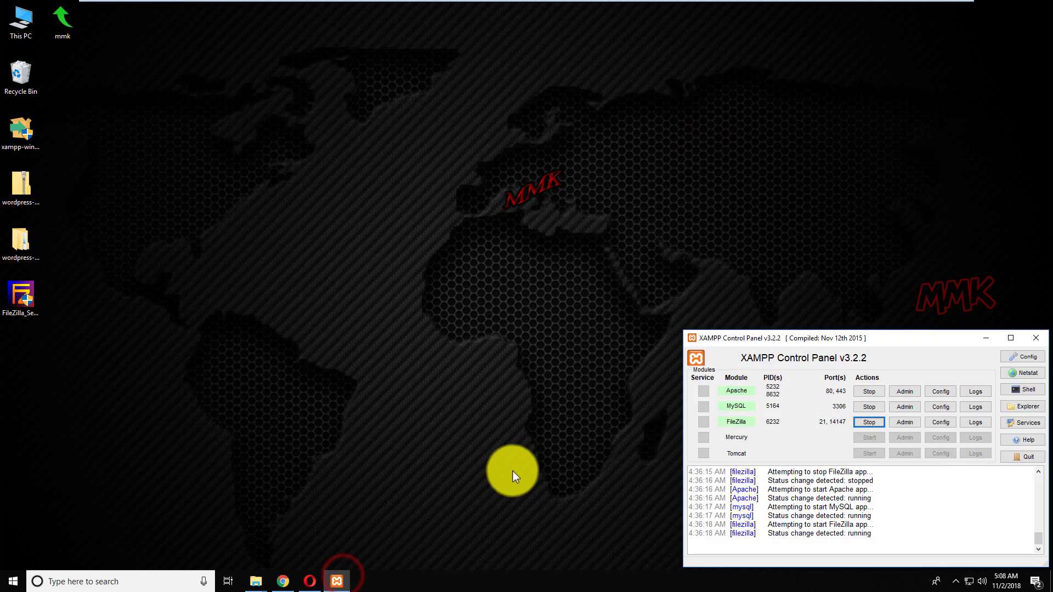
{"action": "left_click", "coordinate": [956, 582]}
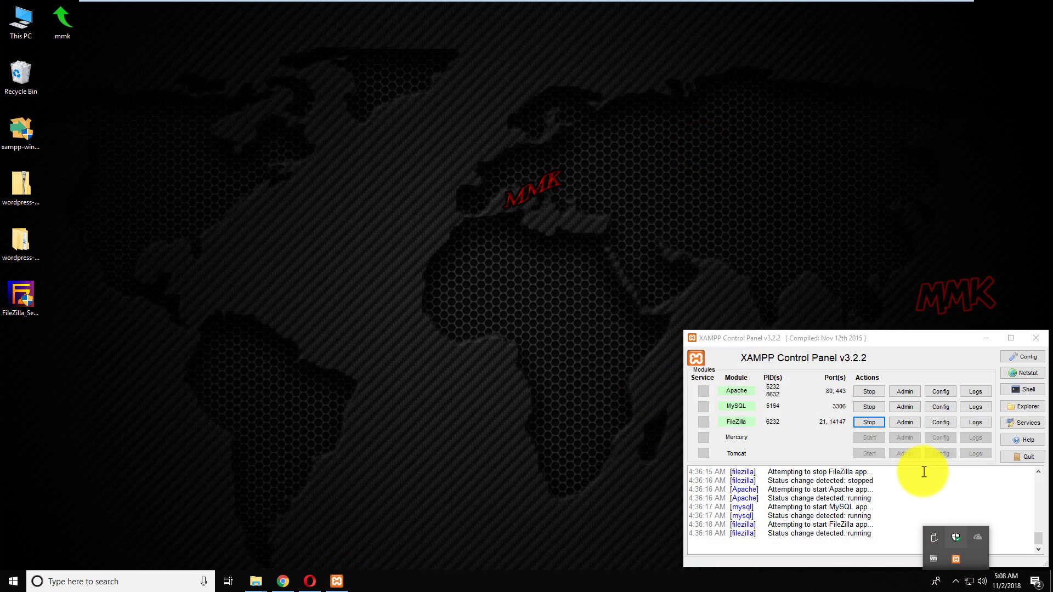
{"action": "left_click", "coordinate": [901, 423]}
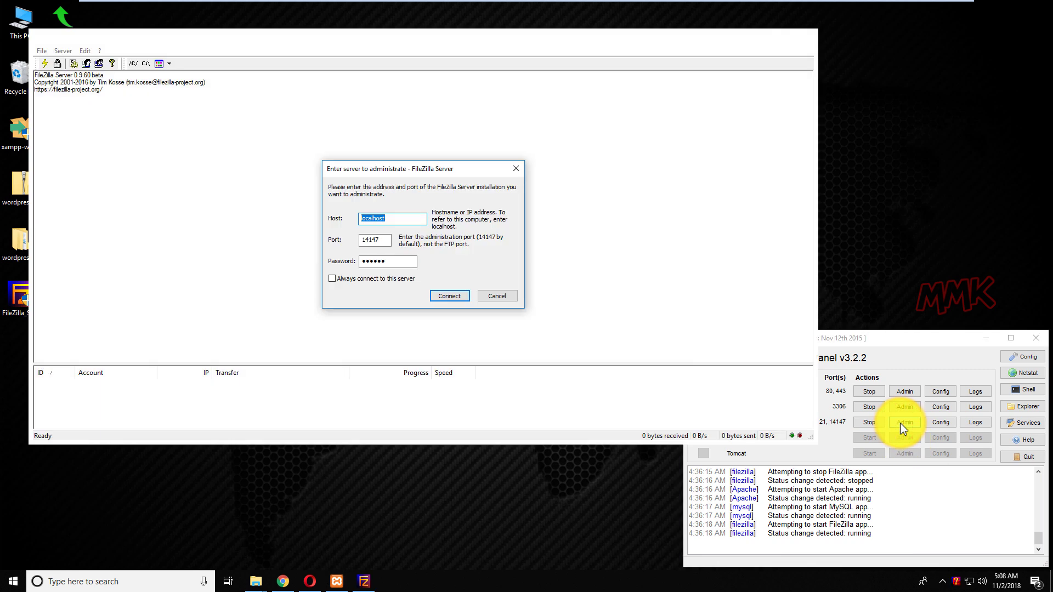
{"action": "left_click", "coordinate": [449, 297]}
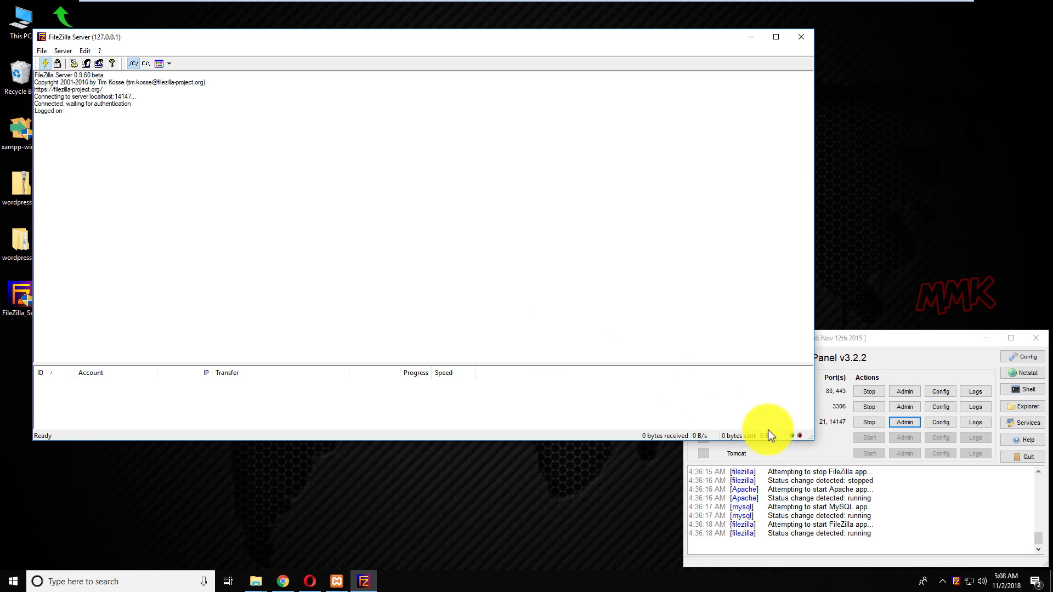
{"action": "left_click_drag", "start_coordinate": [811, 443], "coordinate": [459, 308]}
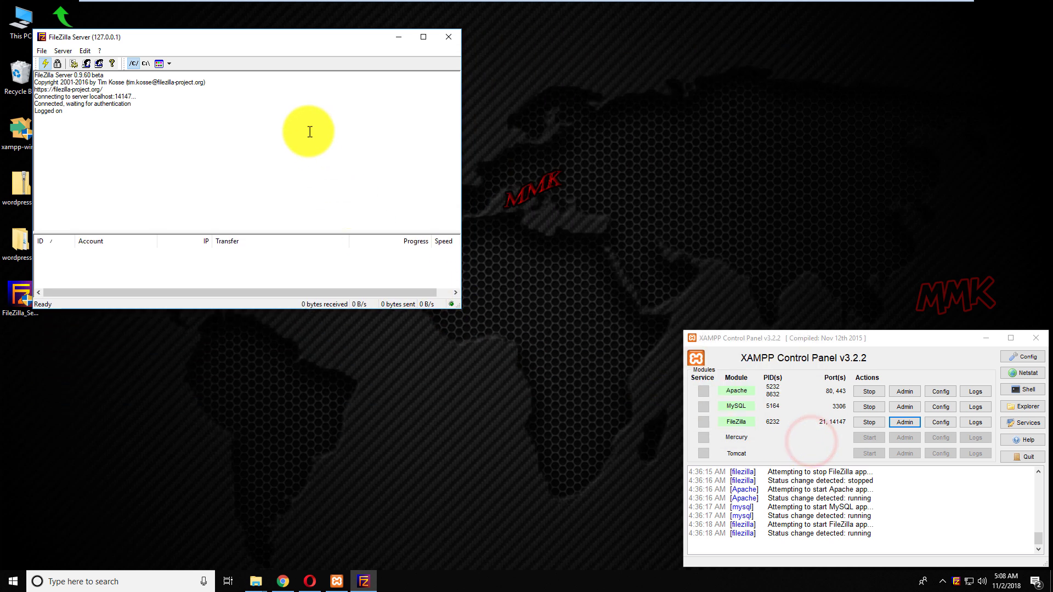
{"action": "left_click_drag", "start_coordinate": [265, 34], "coordinate": [489, 122]}
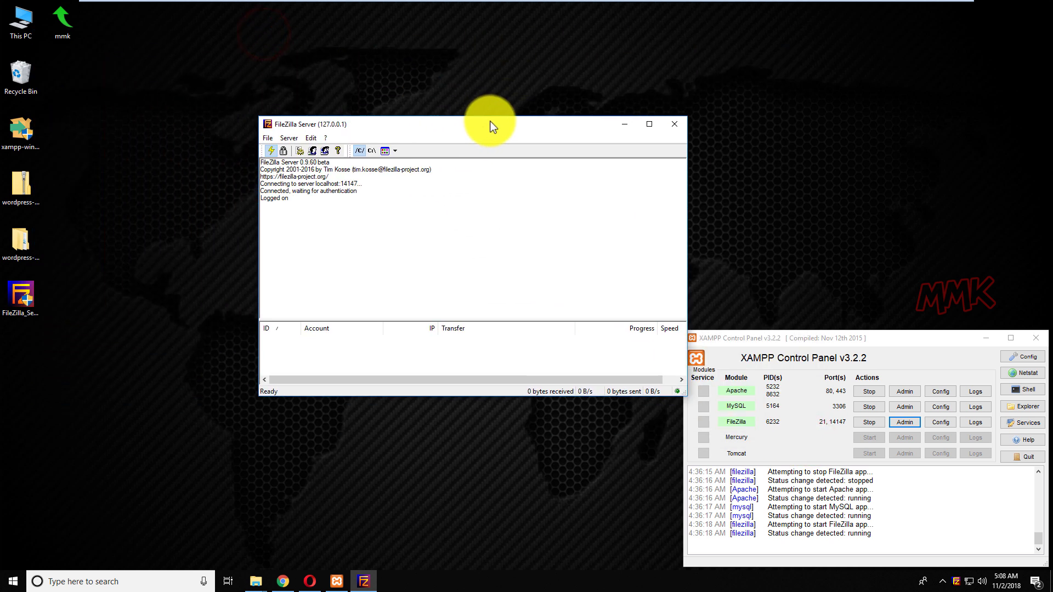
{"action": "left_click", "coordinate": [283, 580]}
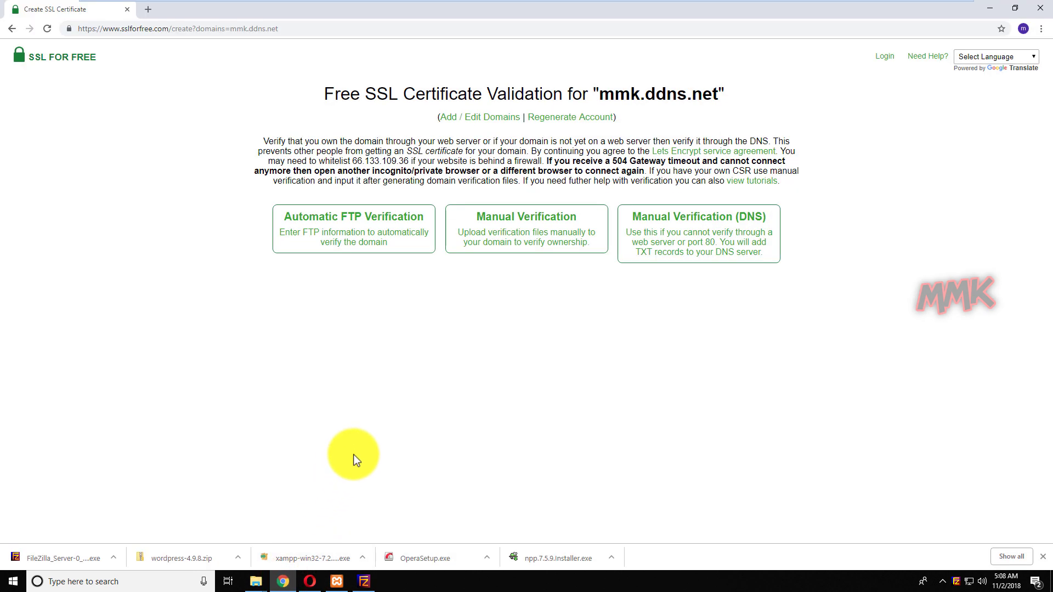
Choose Automatic FTP Verification and check the FTP account name in FileZilla Server's Users list.
{"action": "left_click", "coordinate": [351, 240]}
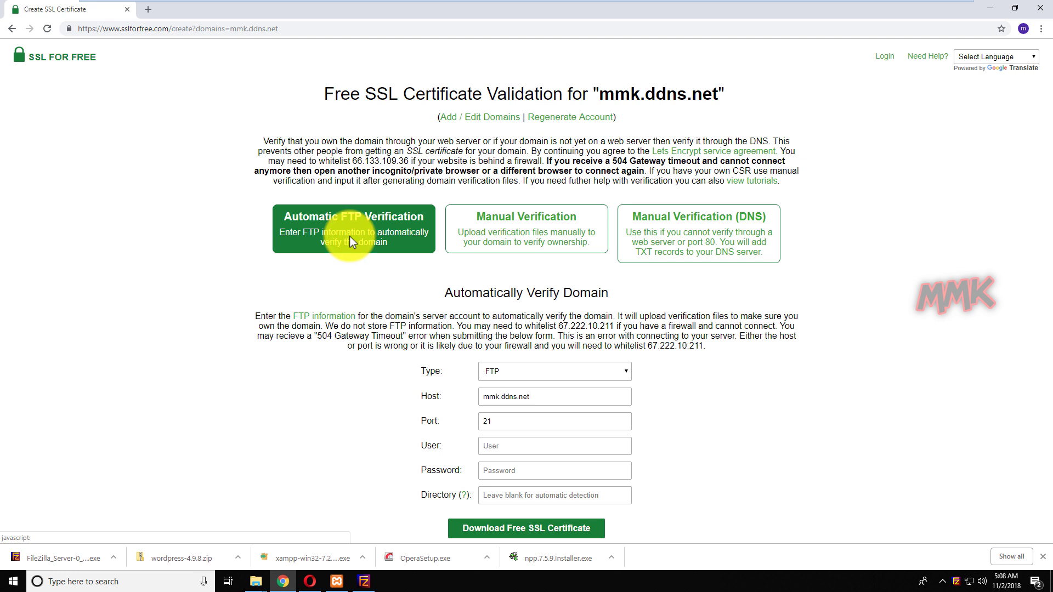
{"action": "left_click", "coordinate": [363, 582]}
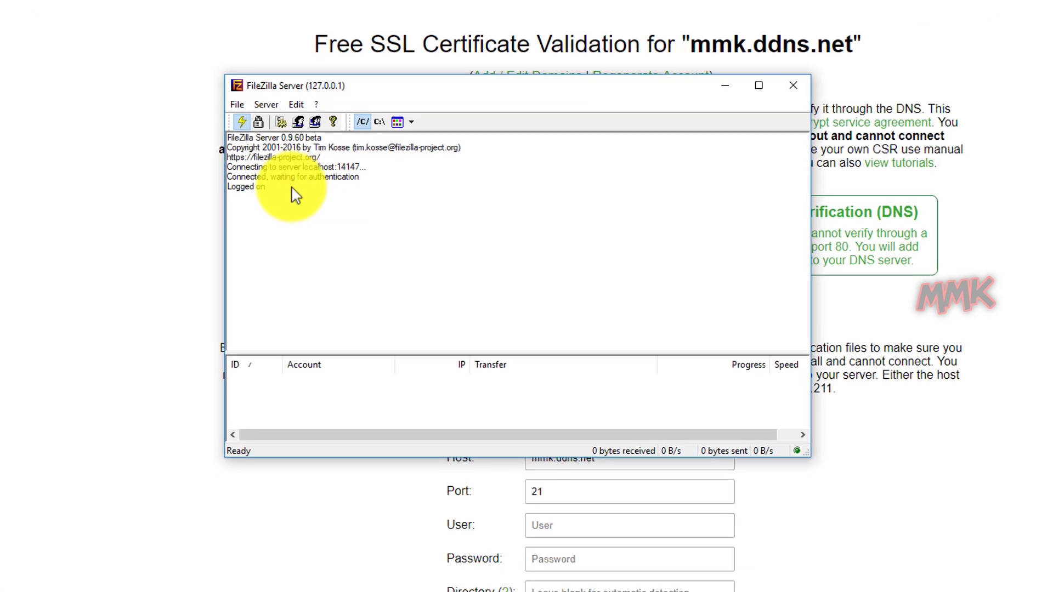
{"action": "left_click", "coordinate": [294, 117]}
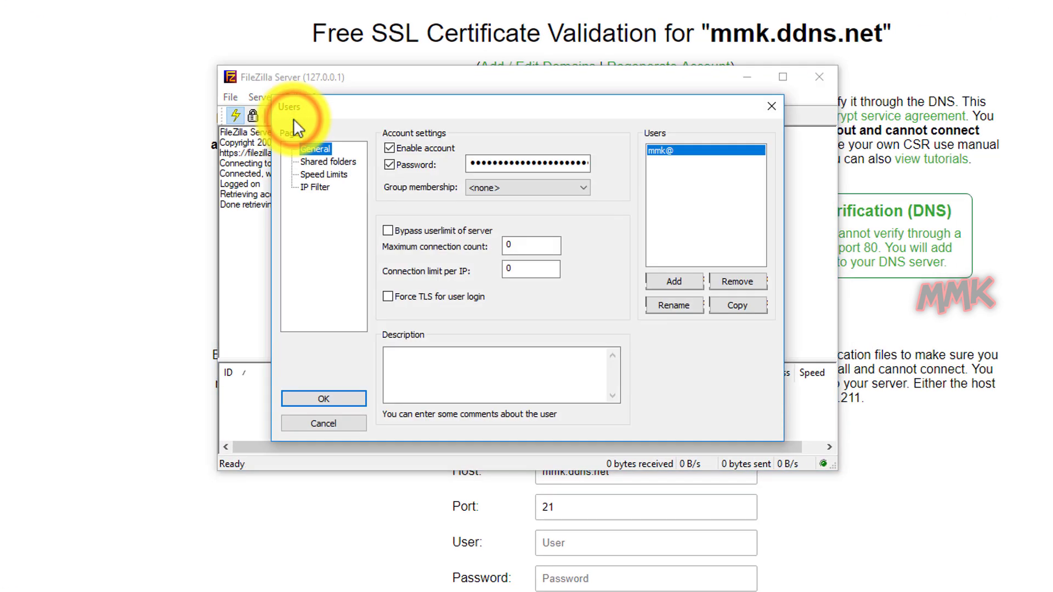
{"action": "left_click", "coordinate": [314, 423]}
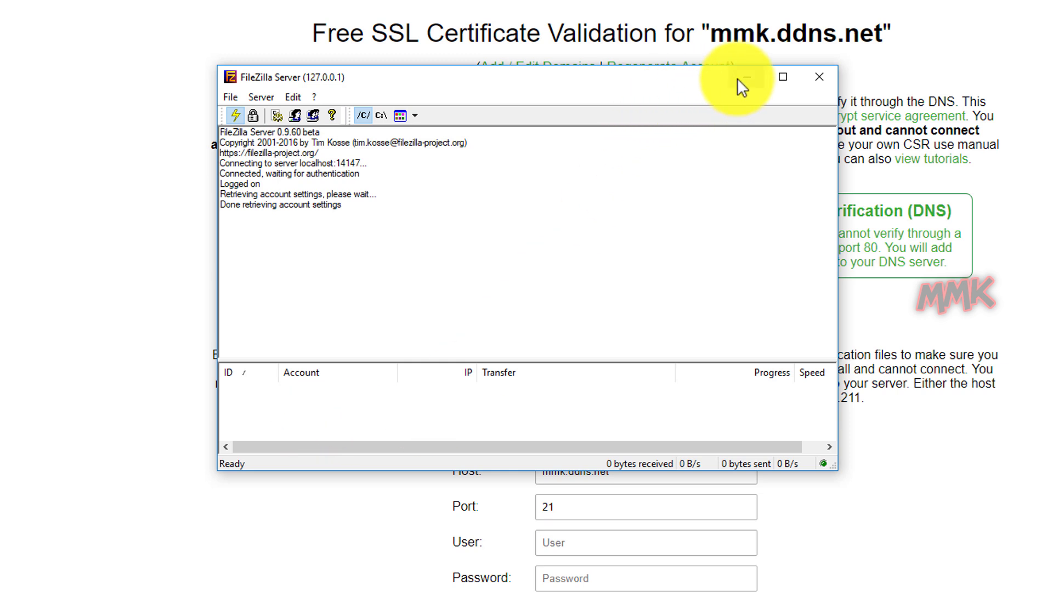
{"action": "left_click", "coordinate": [943, 60]}
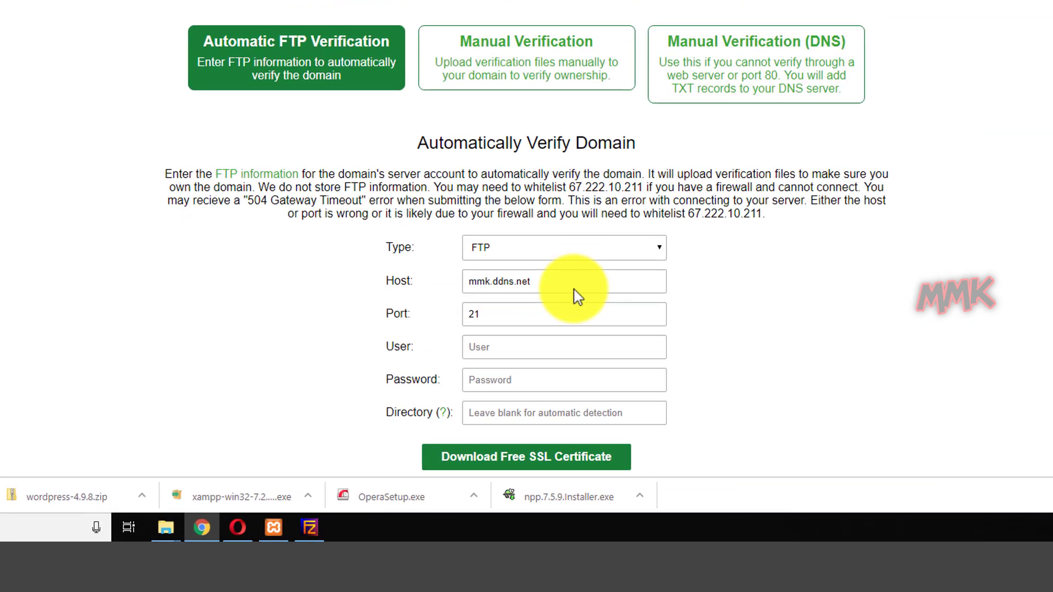
Enter the FTP user name and password, then download the free SSL certificate.
{"action": "left_click", "coordinate": [556, 347]}
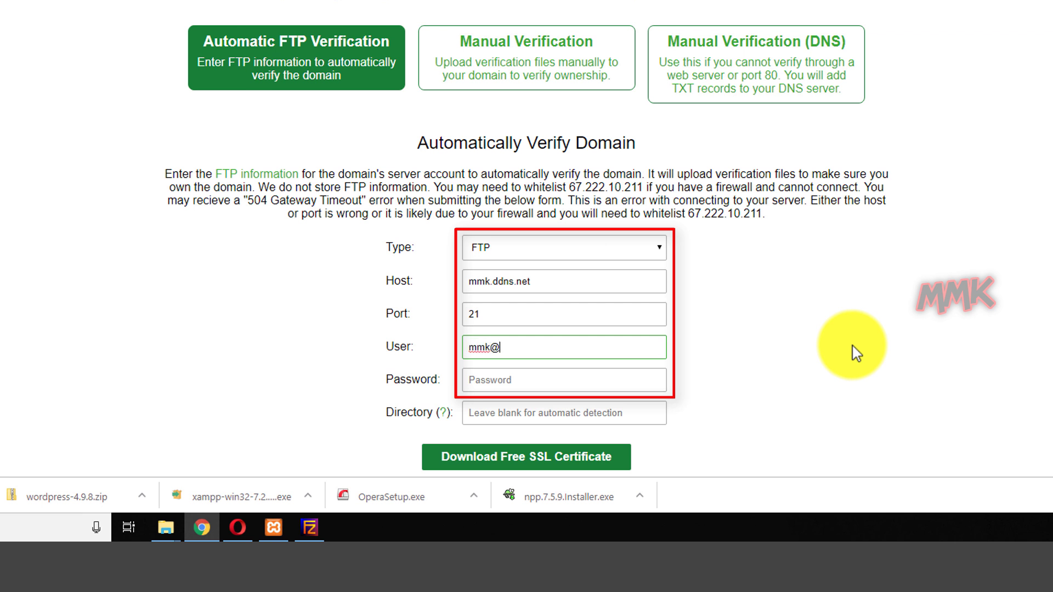
{"action": "key", "text": "Tab"}
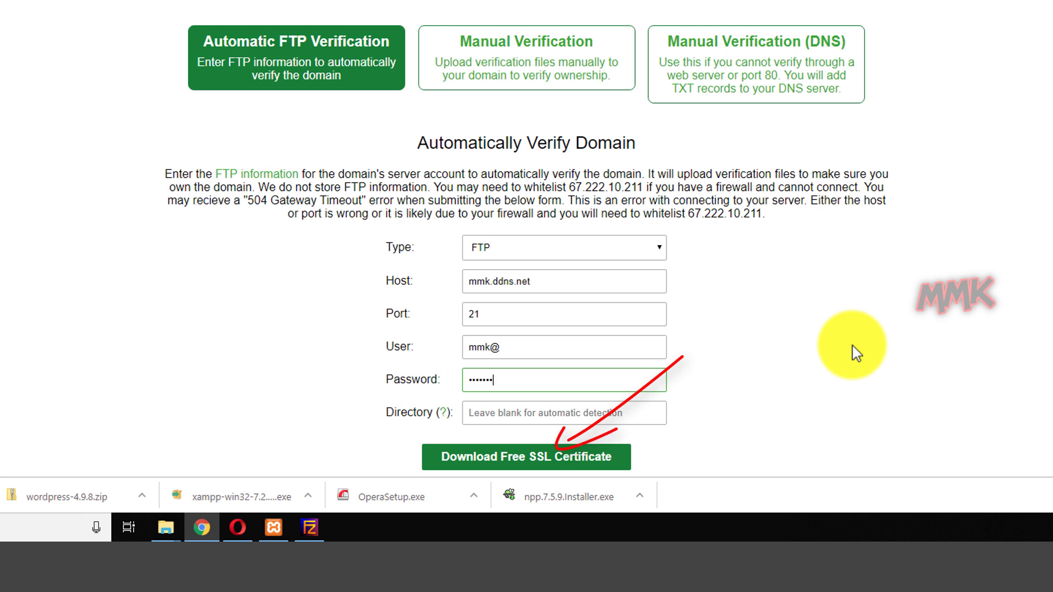
{"action": "left_click", "coordinate": [541, 462]}
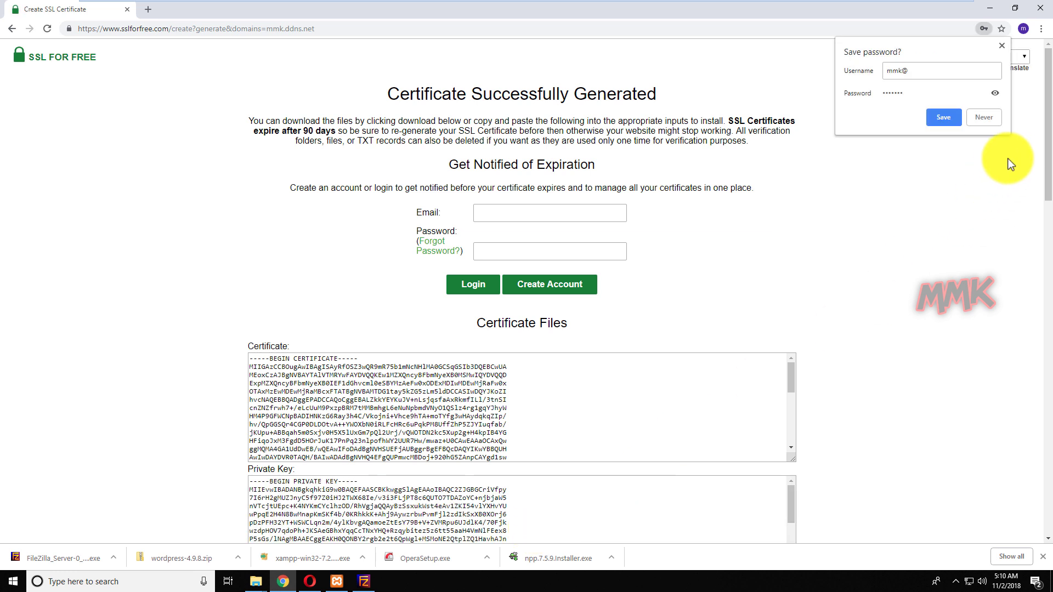
{"action": "left_click_drag", "start_coordinate": [1046, 144], "coordinate": [1050, 251]}
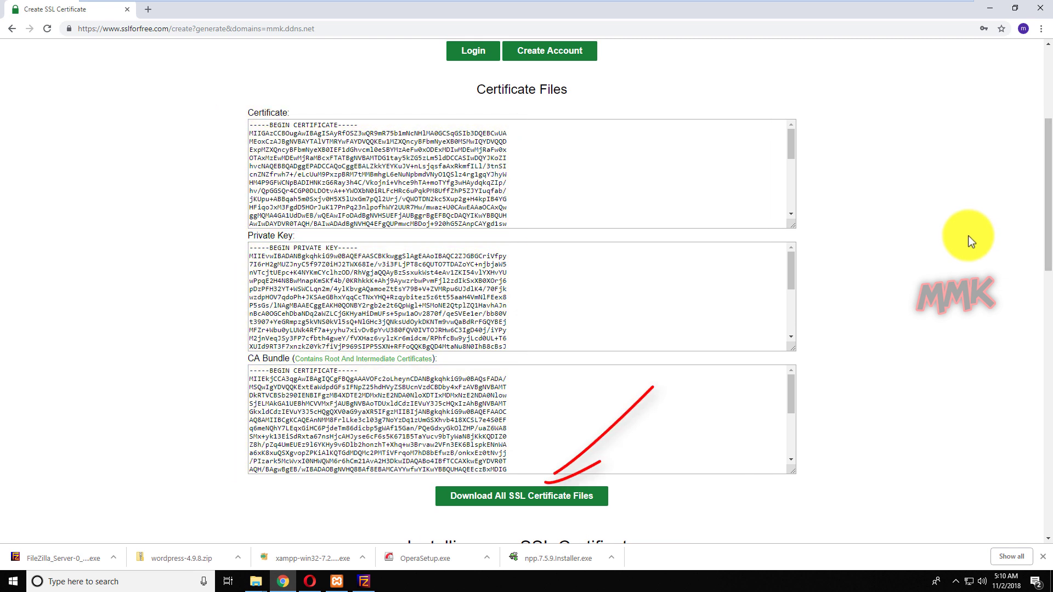
{"action": "left_click", "coordinate": [537, 489]}
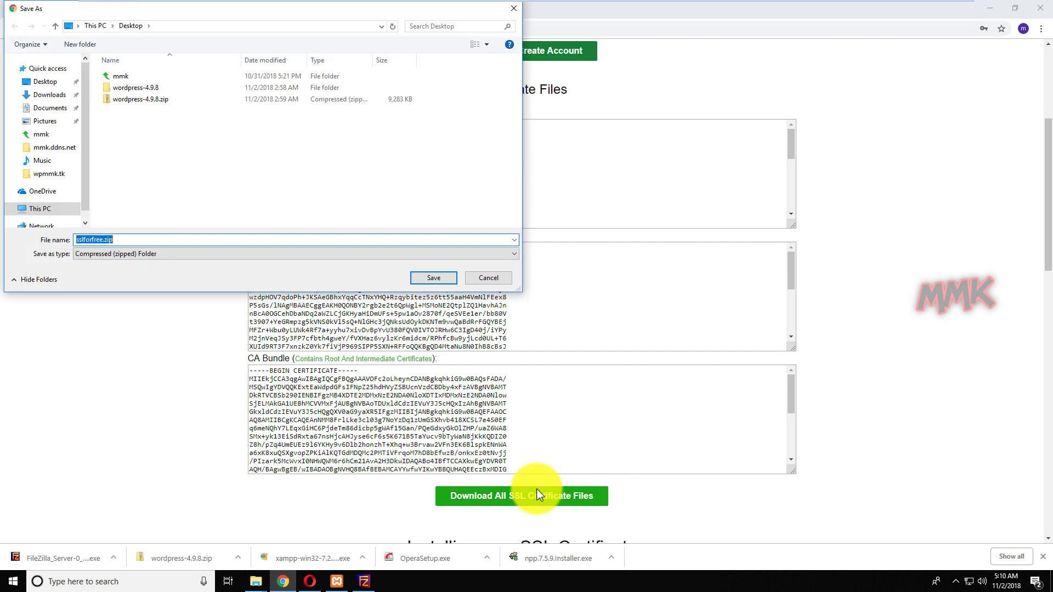
{"action": "left_click", "coordinate": [489, 278]}
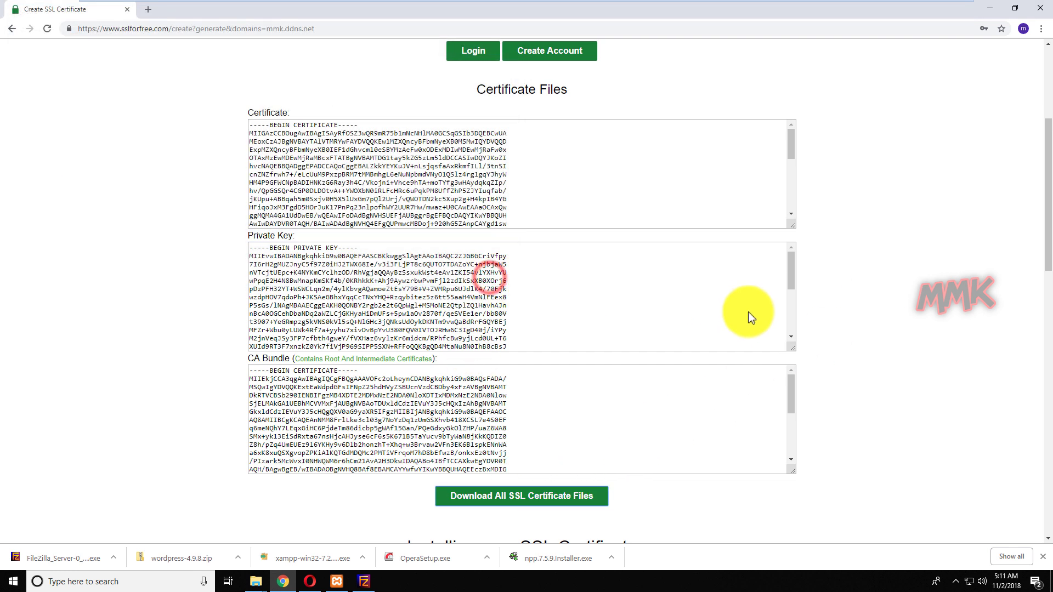
{"action": "scroll", "coordinate": [835, 346], "scroll_direction": "up", "scroll_amount": 5}
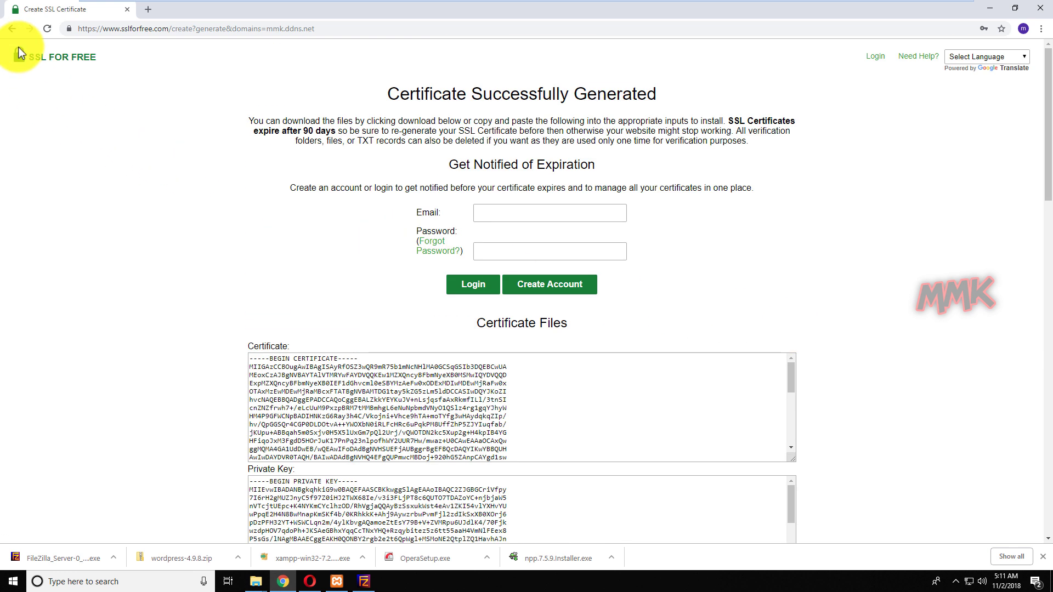
Return to the sslforfree.com homepage, confirming leaving the current certificate page.
{"action": "left_click", "coordinate": [12, 29]}
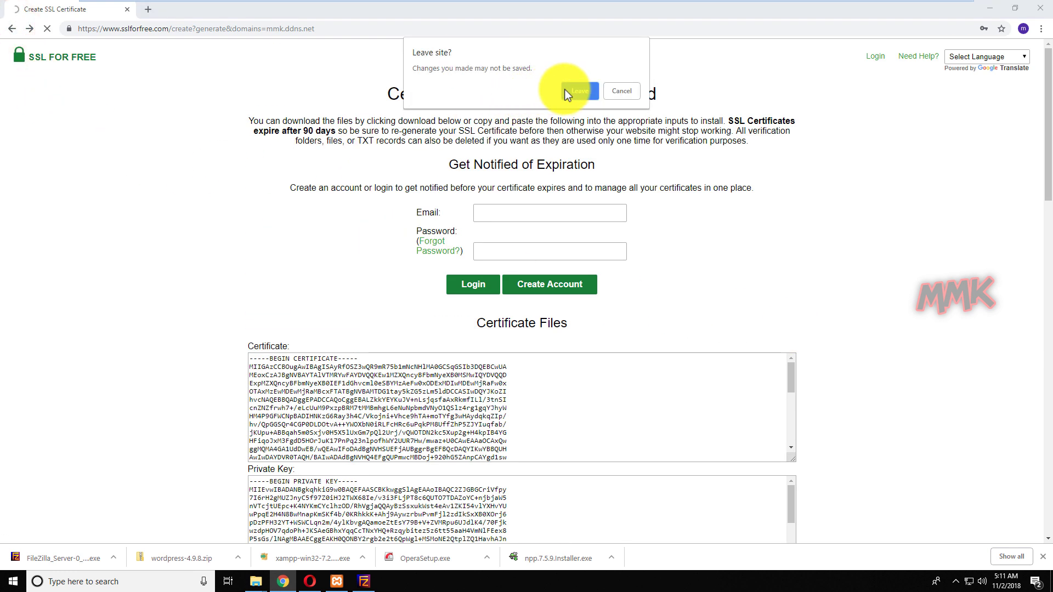
{"action": "left_click", "coordinate": [619, 90]}
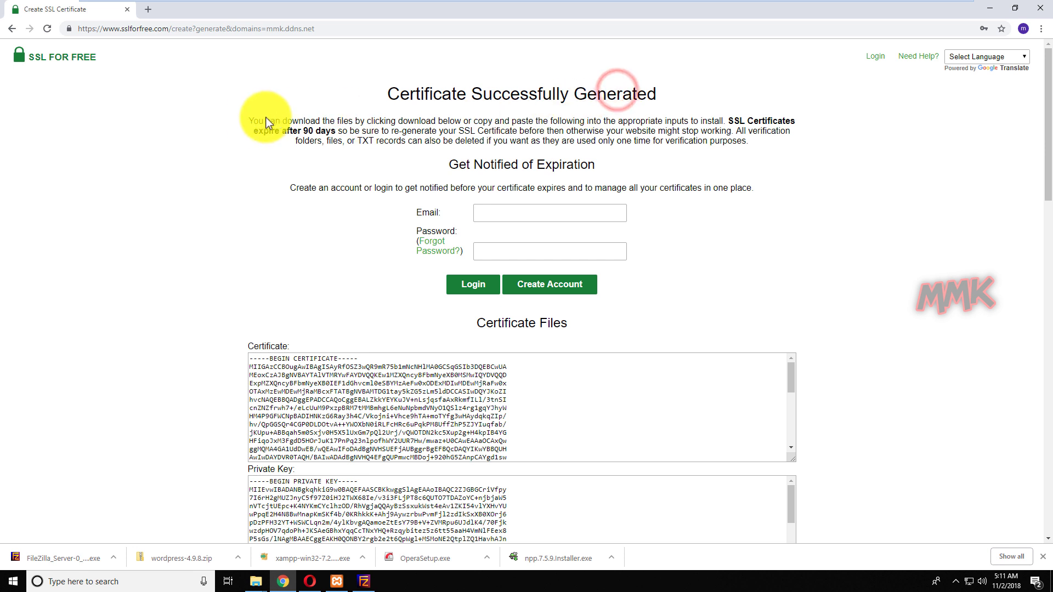
{"action": "left_click_drag", "start_coordinate": [345, 30], "coordinate": [166, 28]}
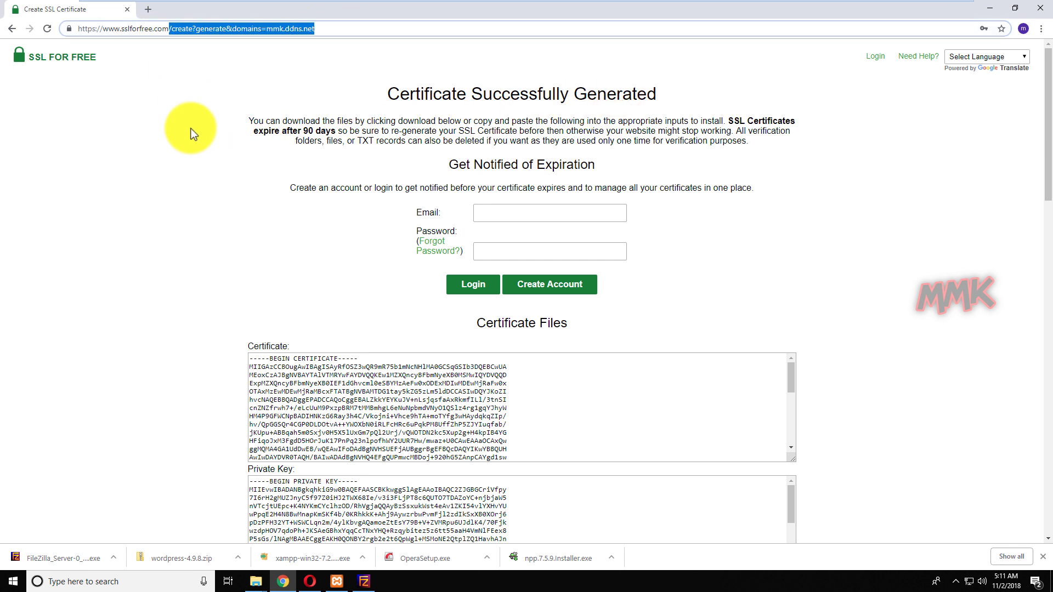
{"action": "key", "text": "BackSpace"}
{"action": "key", "text": "Return"}
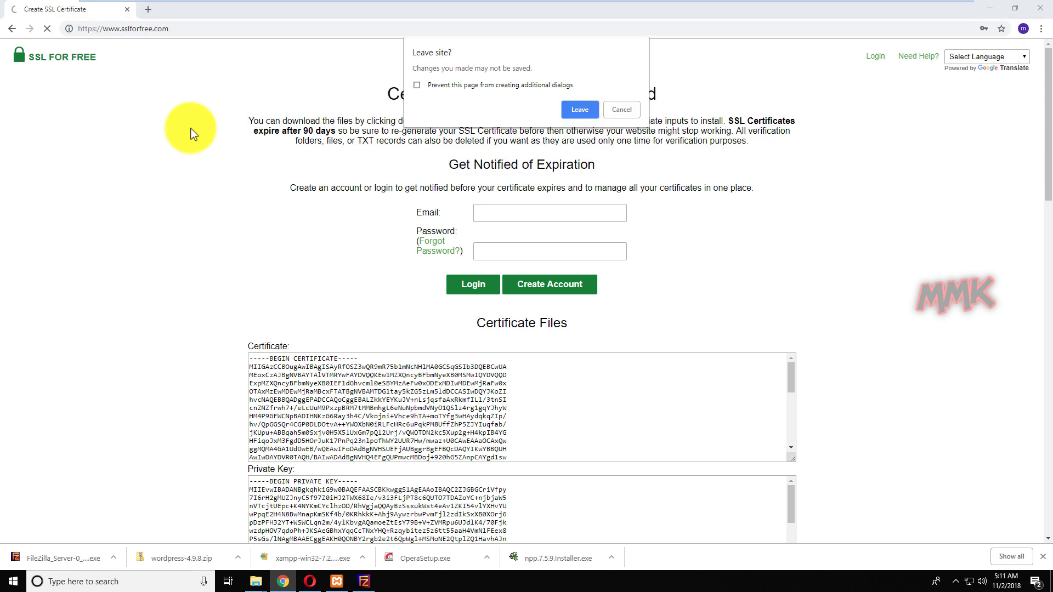
{"action": "left_click", "coordinate": [575, 110]}
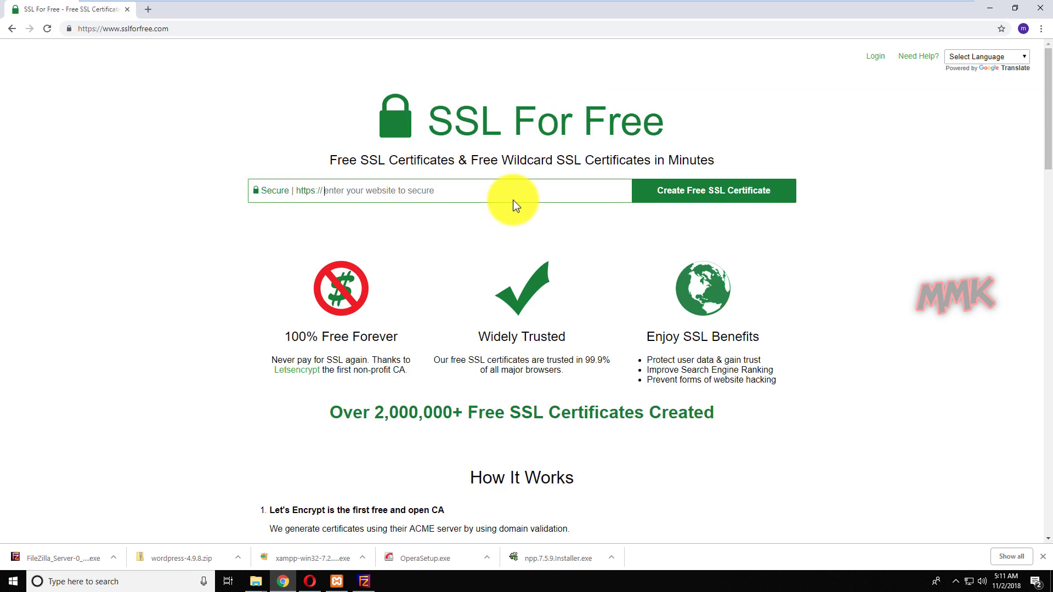
Paste mmk.ddns.net into the domain field and request a new free certificate.
{"action": "left_click", "coordinate": [514, 201]}
{"action": "right_click", "coordinate": [513, 200]}
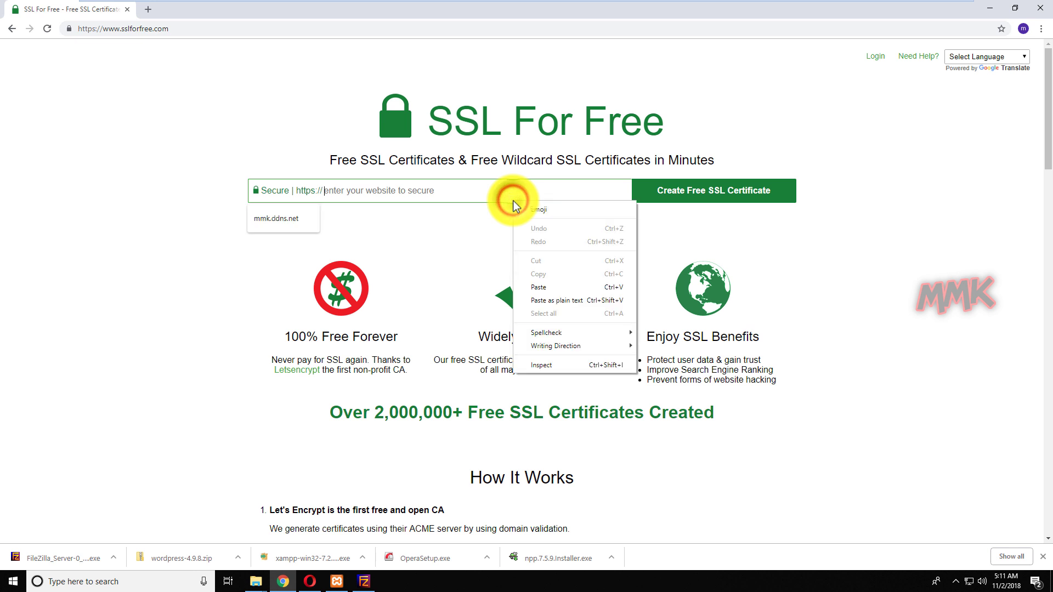
{"action": "left_click", "coordinate": [540, 288]}
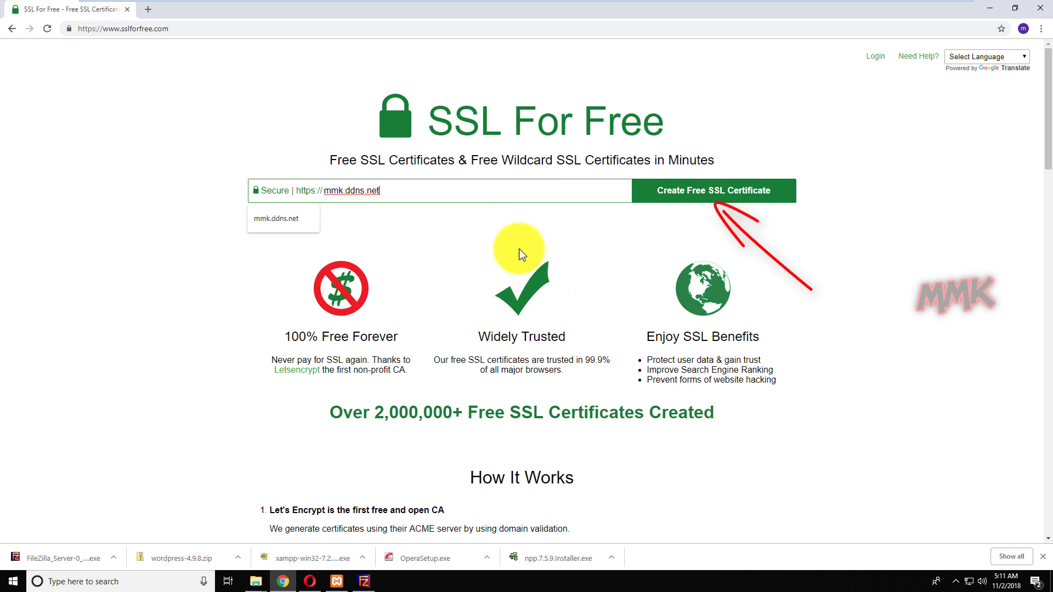
{"action": "left_click", "coordinate": [703, 196]}
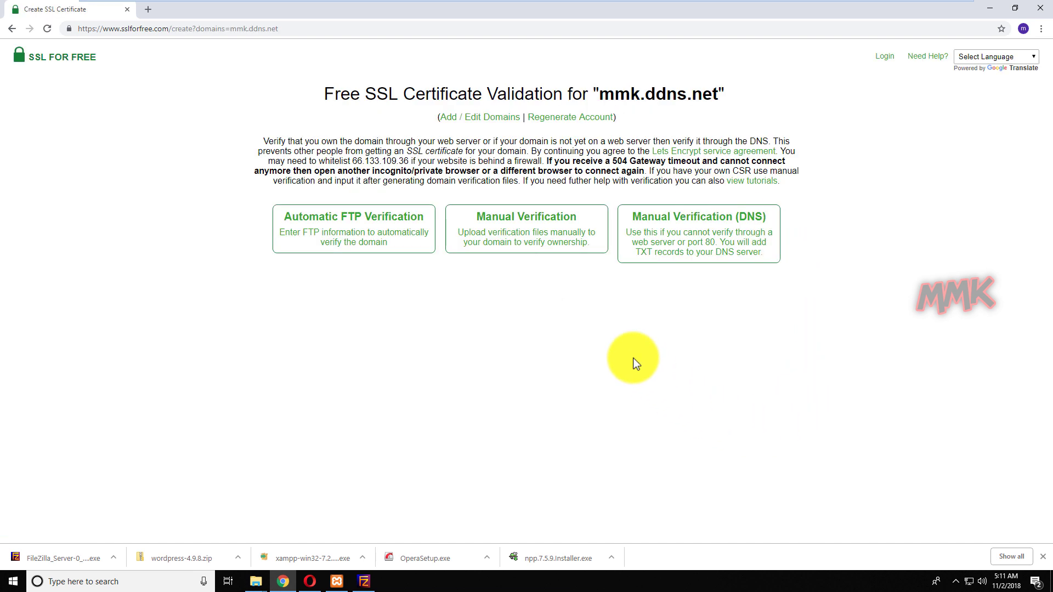
Start manual verification for mmk.ddns.net, scroll to Download File #1, then minimize Chrome.
{"action": "left_click", "coordinate": [522, 228]}
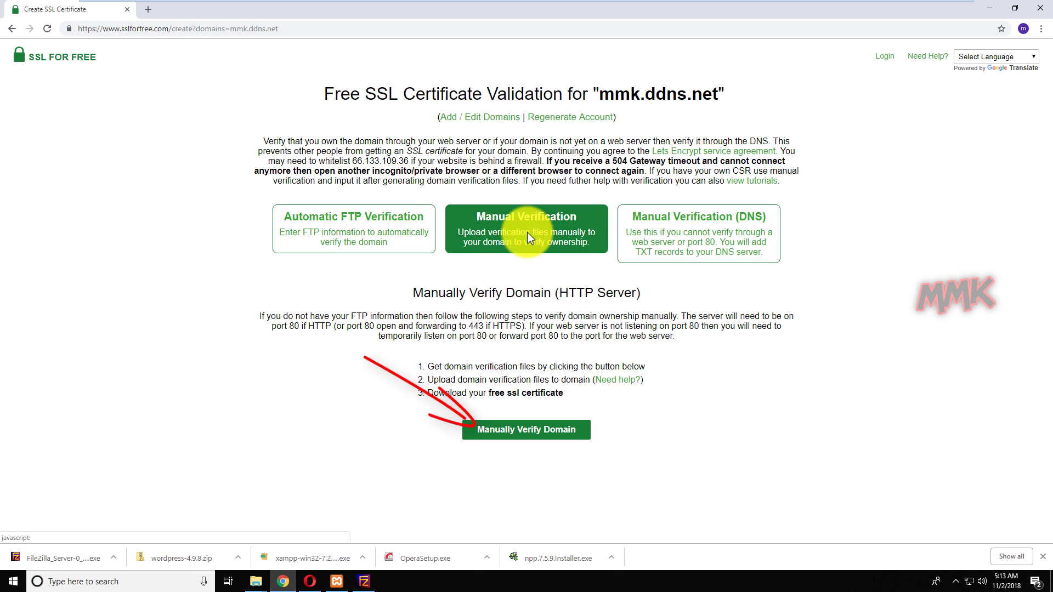
{"action": "left_click", "coordinate": [529, 429]}
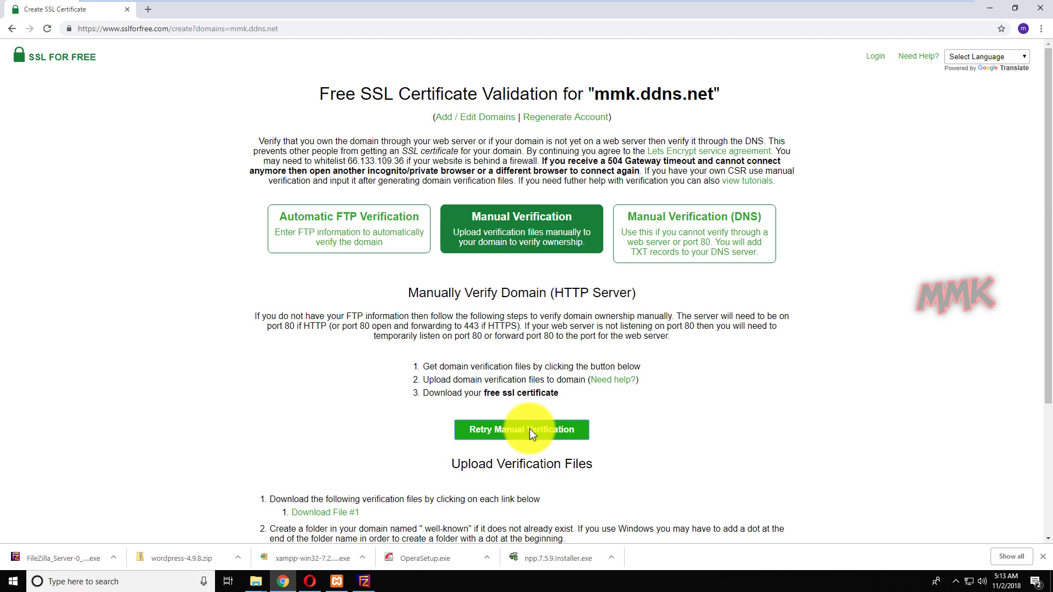
{"action": "scroll", "coordinate": [670, 388], "scroll_direction": "down", "scroll_amount": 3}
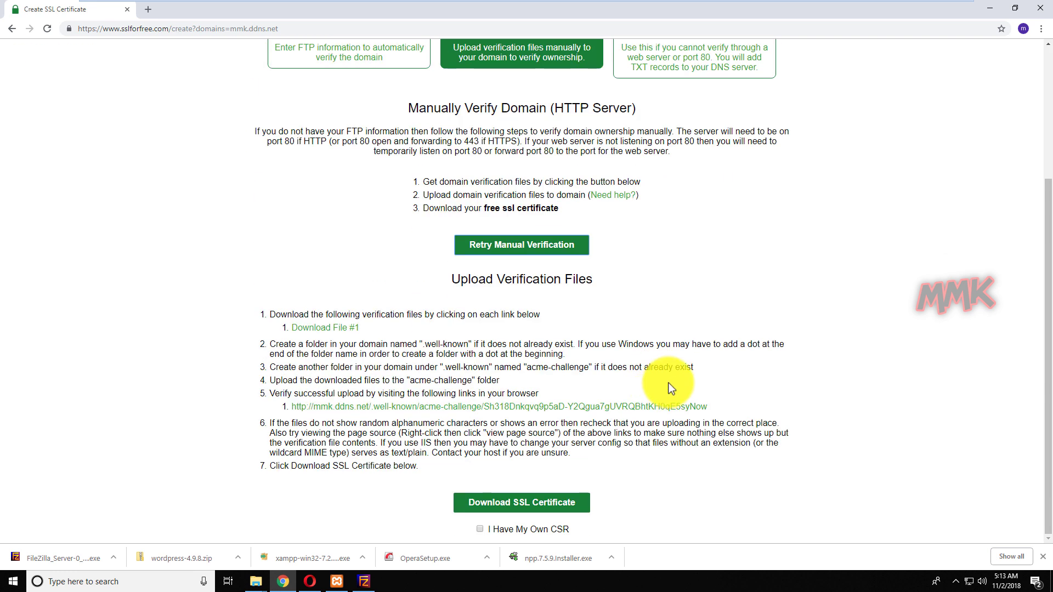
{"action": "left_click", "coordinate": [986, 9]}
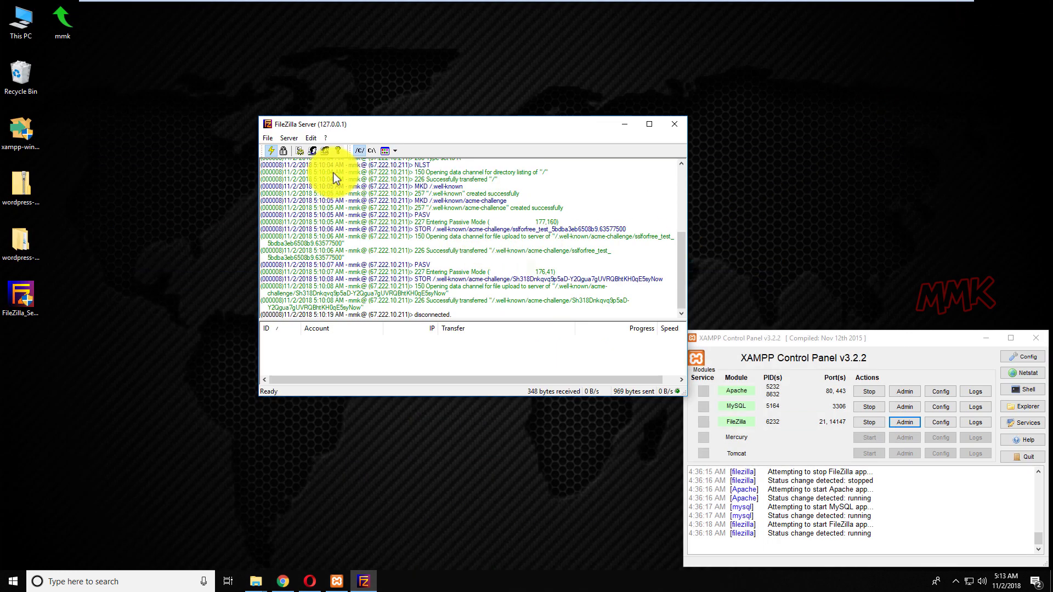
Disconnect and close the FileZilla Server admin window, stop FileZilla in XAMPP, and minimize the panel.
{"action": "left_click", "coordinate": [264, 136]}
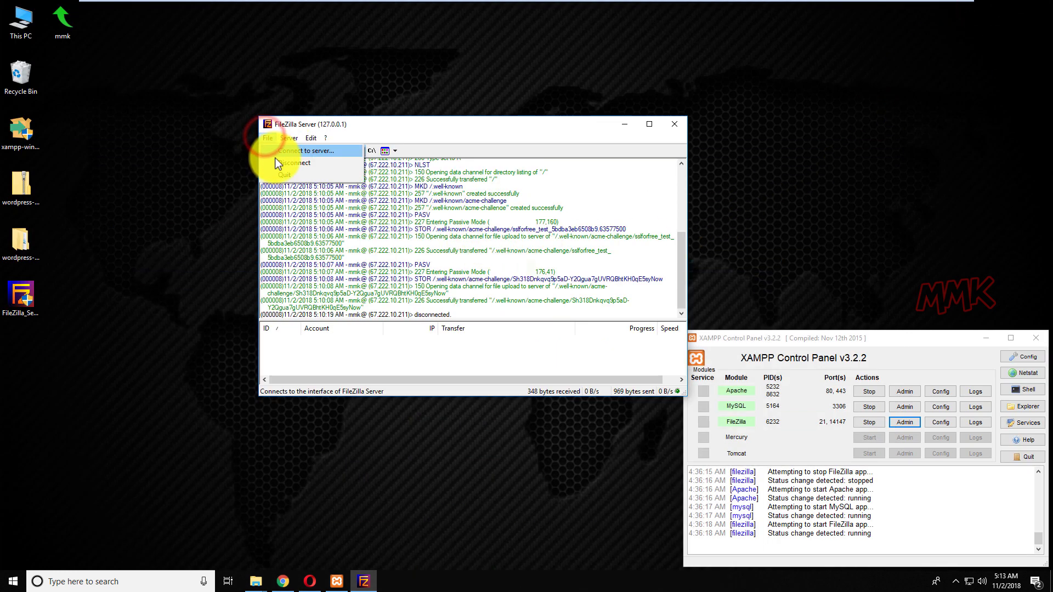
{"action": "left_click", "coordinate": [276, 158]}
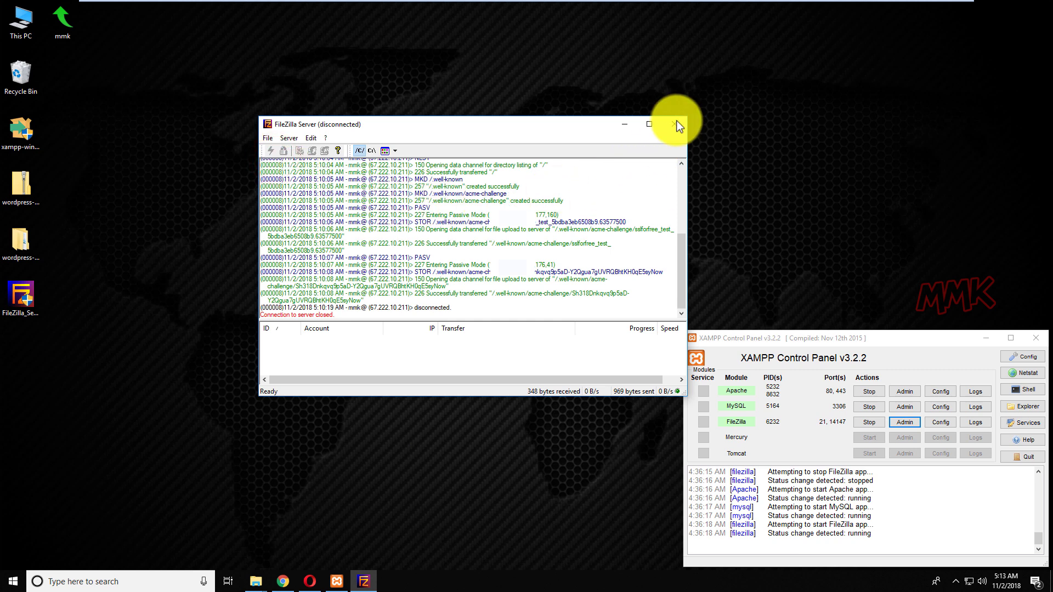
{"action": "left_click", "coordinate": [675, 123]}
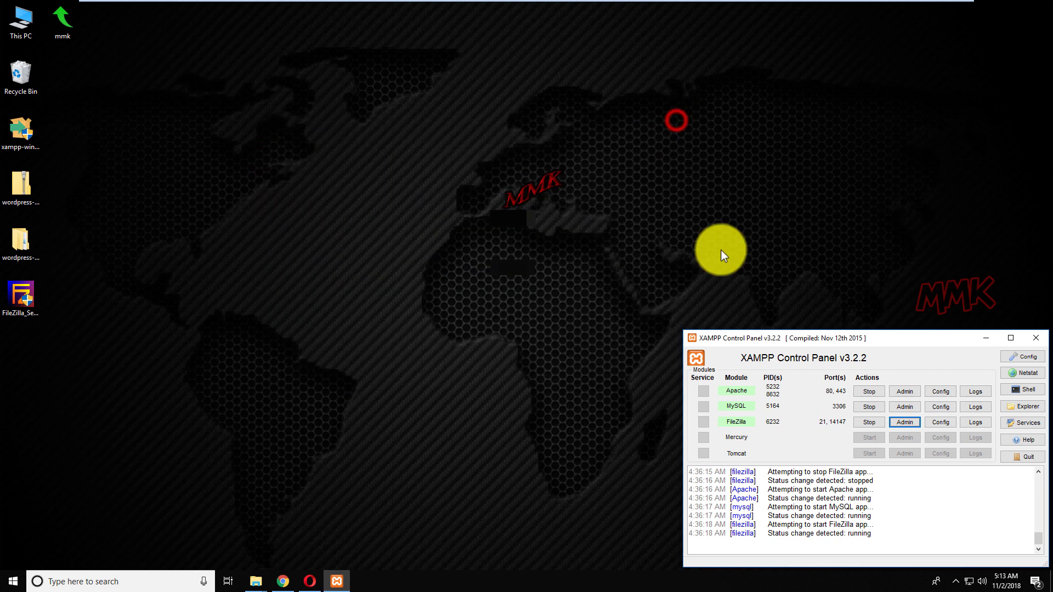
{"action": "left_click", "coordinate": [865, 422]}
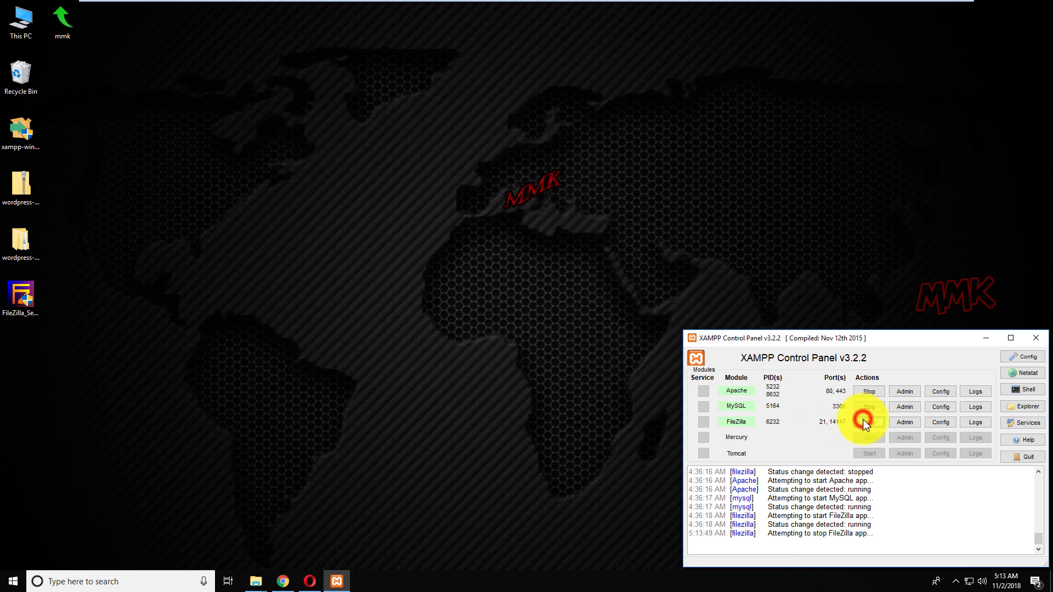
{"action": "left_click", "coordinate": [986, 338]}
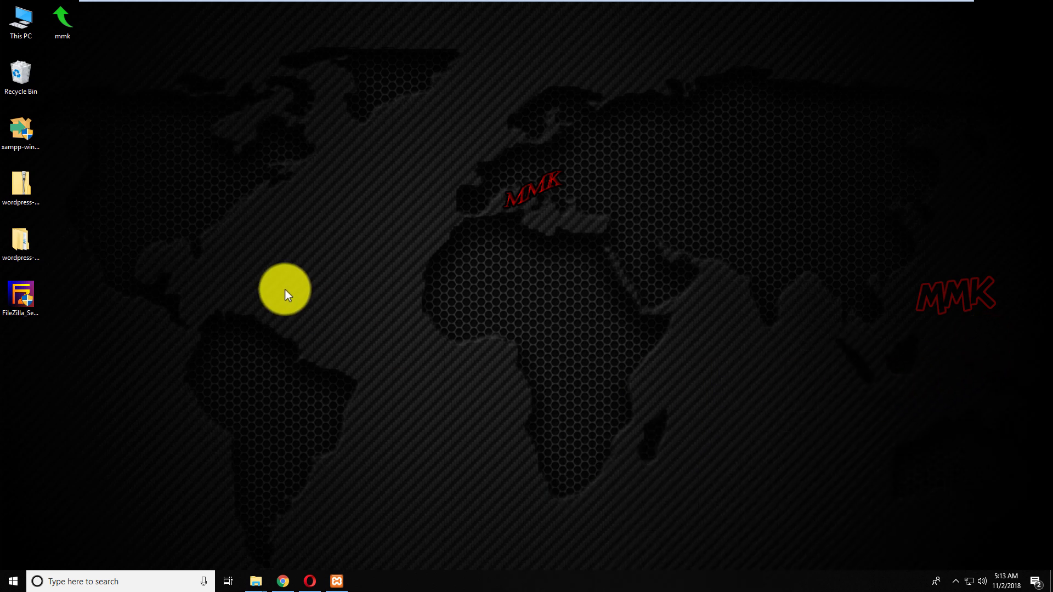
Browse to C:\xampp\htdocs\mmk.ddns.net in File Explorer.
{"action": "double_click", "coordinate": [22, 35]}
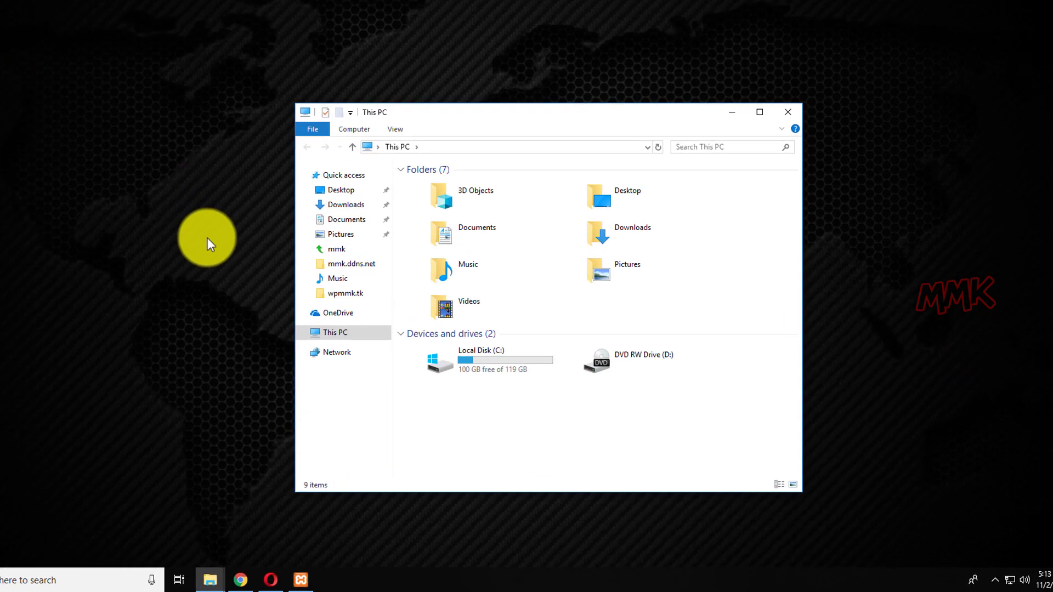
{"action": "double_click", "coordinate": [457, 335]}
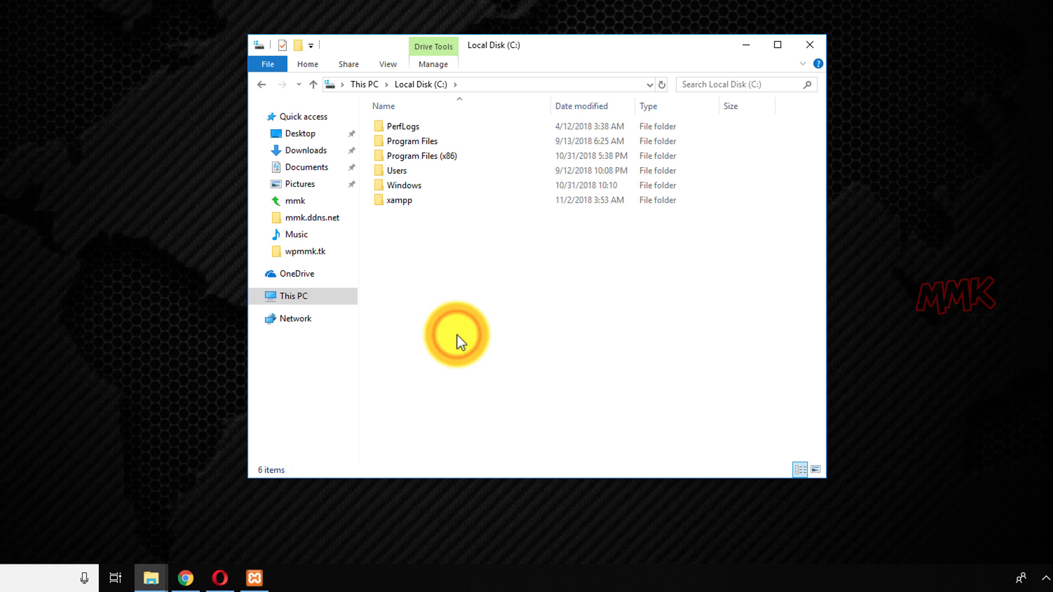
{"action": "left_click", "coordinate": [386, 204]}
{"action": "double_click", "coordinate": [386, 204]}
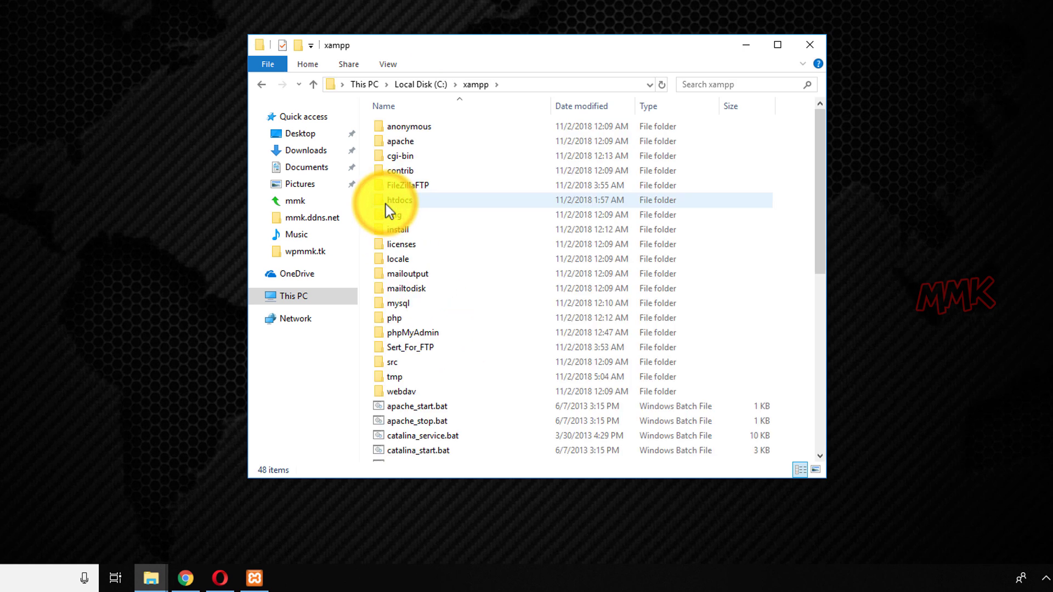
{"action": "double_click", "coordinate": [408, 204]}
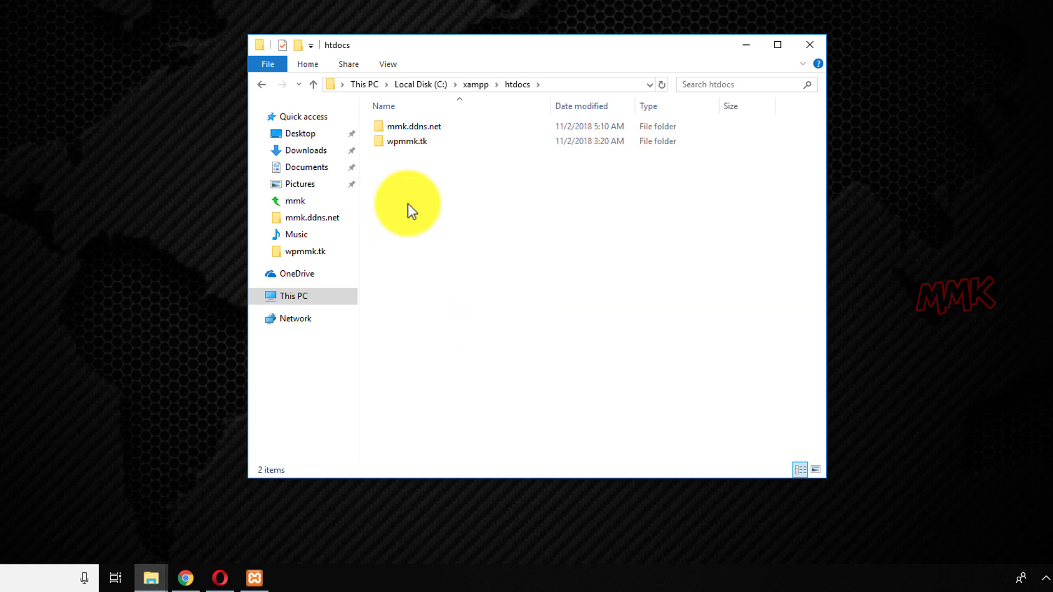
{"action": "left_click", "coordinate": [421, 130]}
{"action": "double_click", "coordinate": [421, 130]}
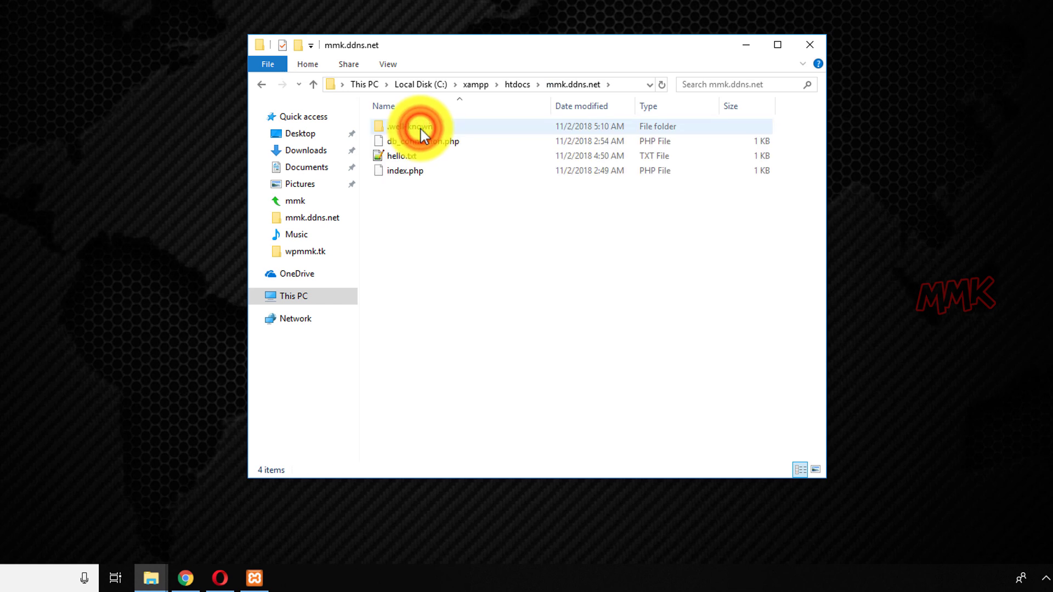
Delete the .well-known folder, leaving db_connection.php, hello.txt and index.php.
{"action": "key", "text": "Down"}
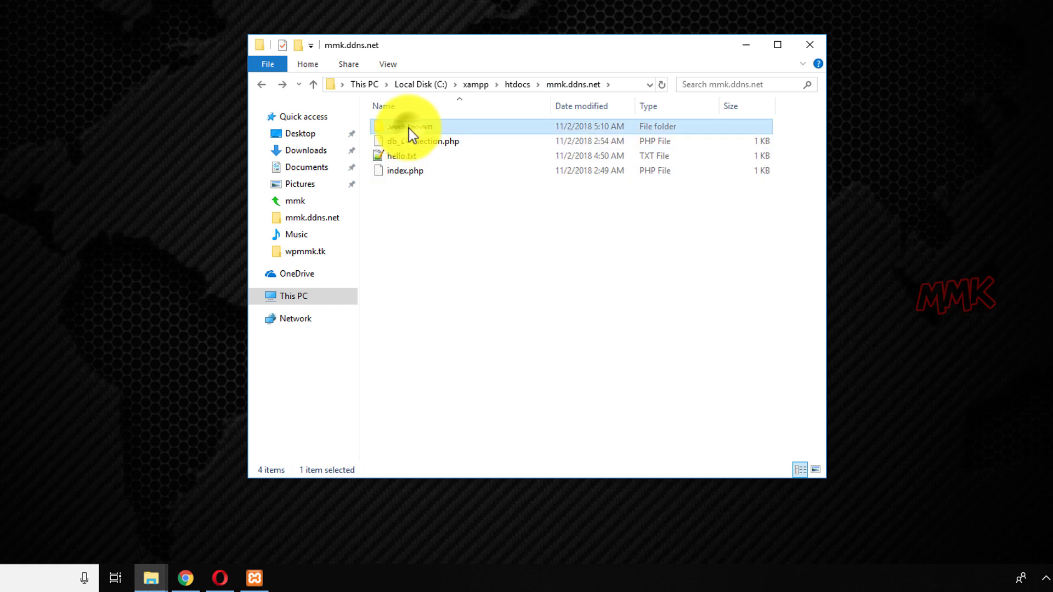
{"action": "right_click", "coordinate": [410, 129]}
{"action": "left_click", "coordinate": [439, 337]}
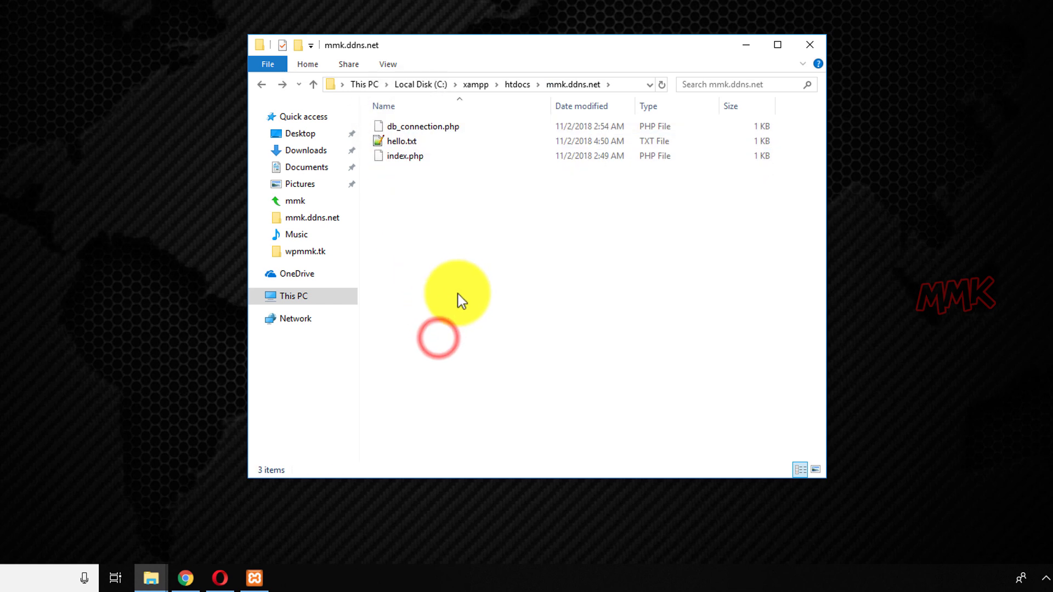
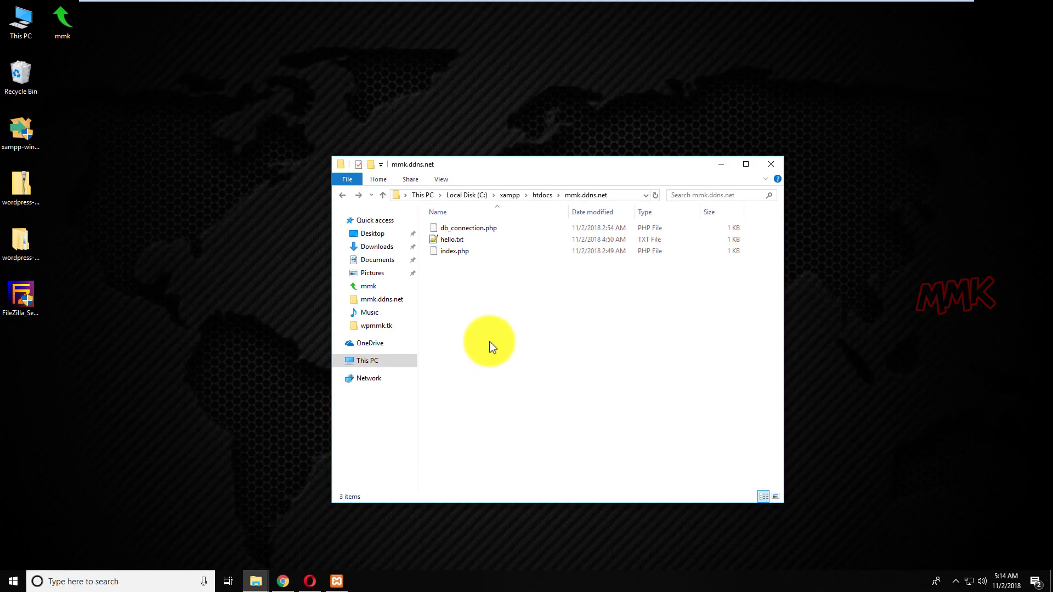
Save SSL For Free's verification File #1 to the Desktop and minimize Chrome.
{"action": "left_click", "coordinate": [283, 581]}
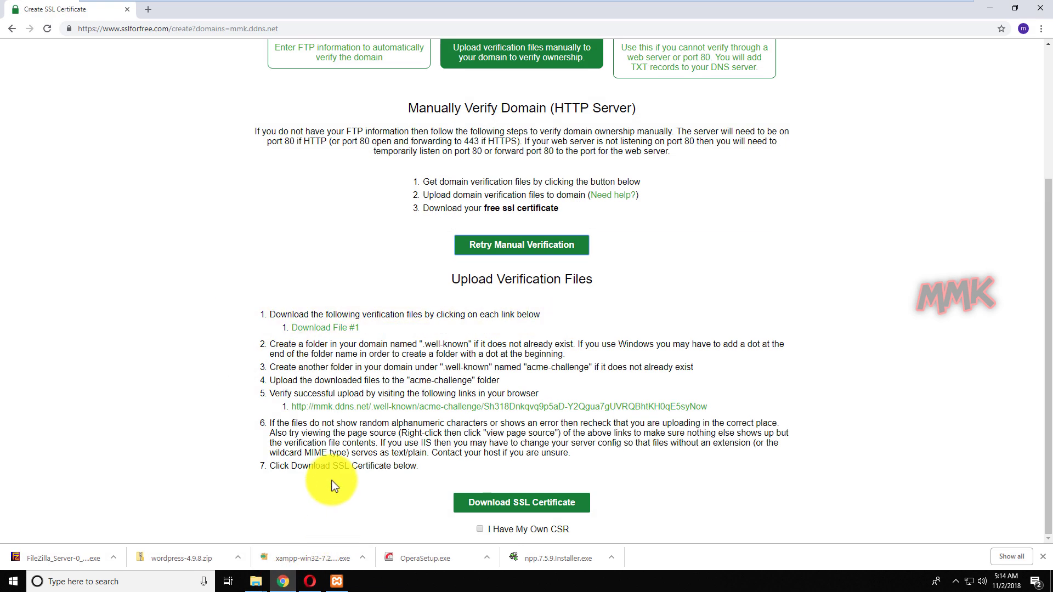
{"action": "left_click", "coordinate": [322, 329]}
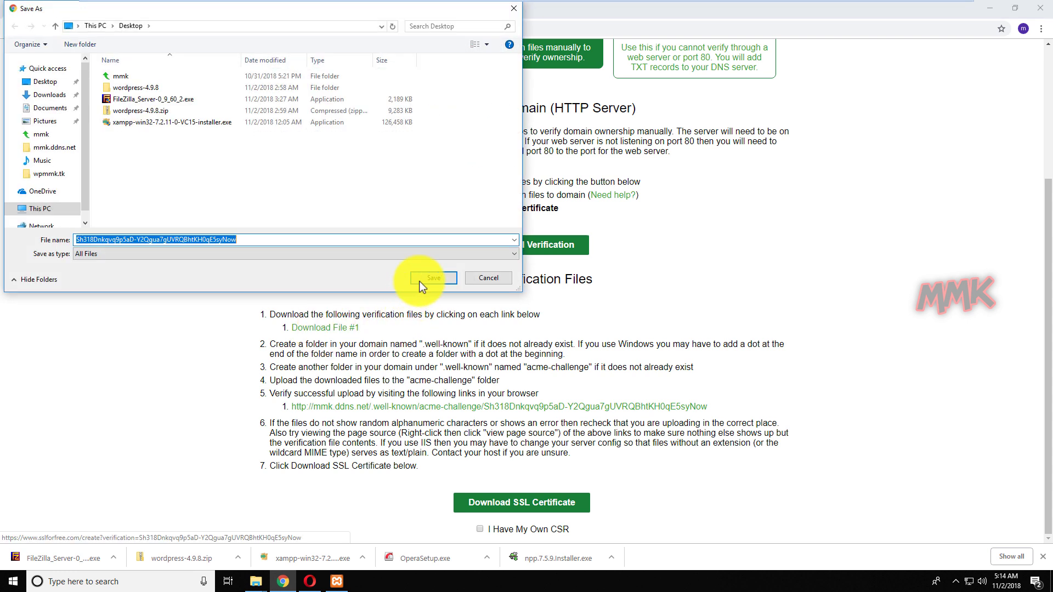
{"action": "left_click", "coordinate": [426, 277]}
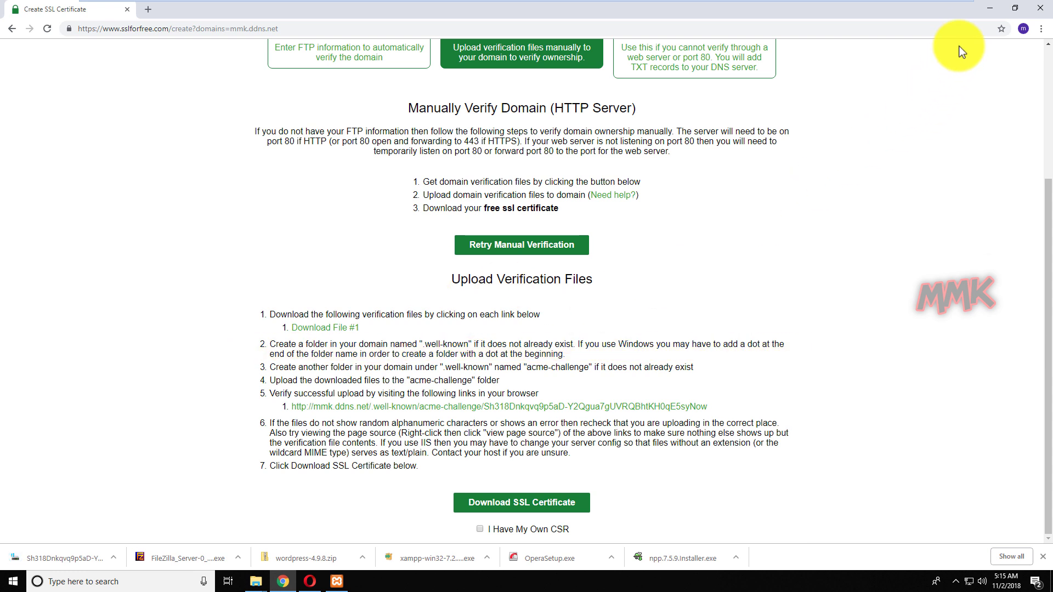
{"action": "left_click", "coordinate": [983, 12]}
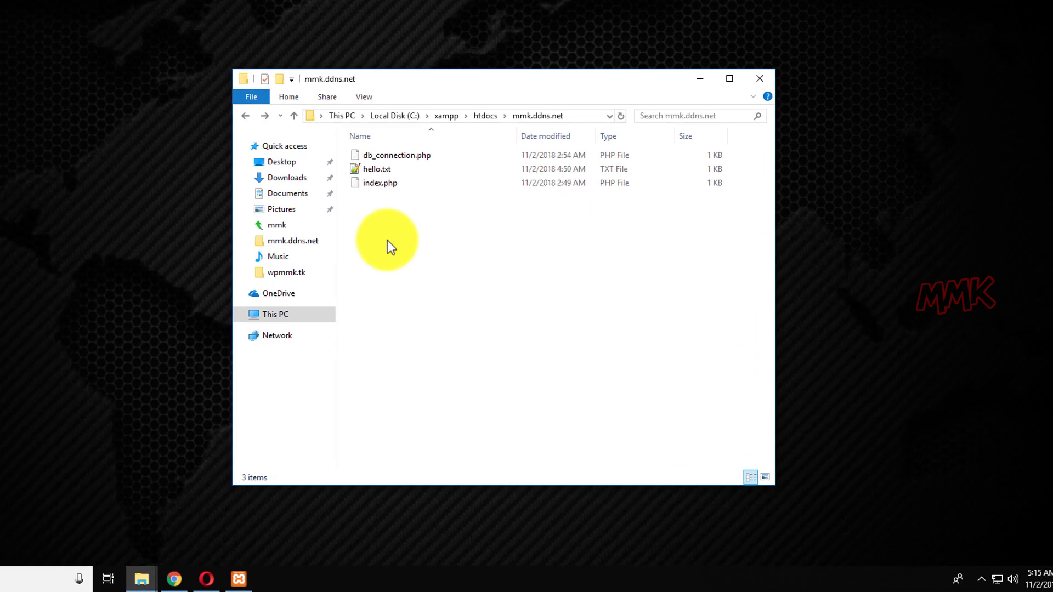
{"action": "right_click", "coordinate": [387, 240]}
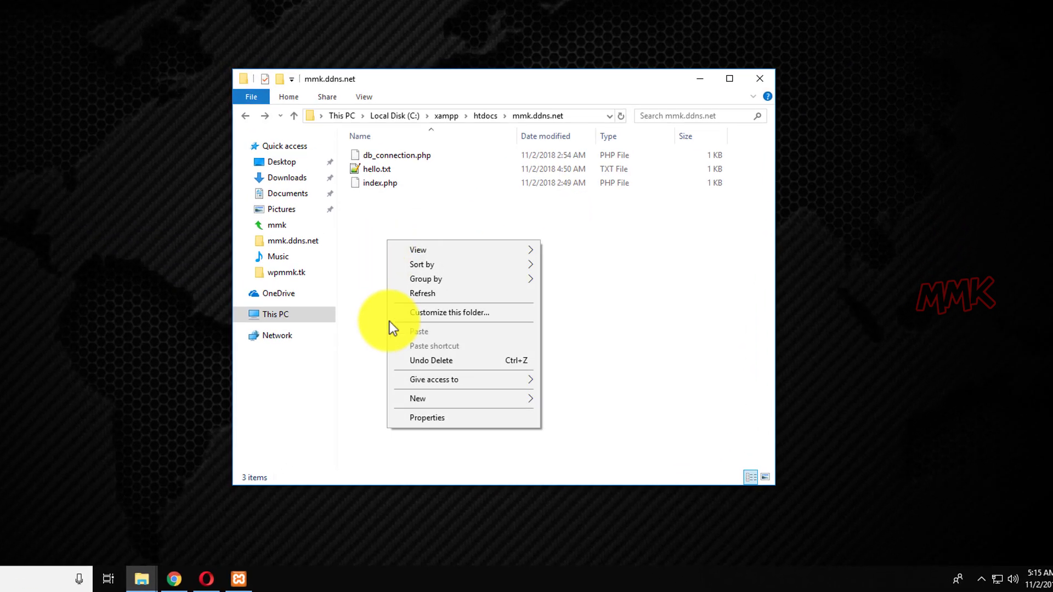
{"action": "mouse_move", "coordinate": [419, 401]}
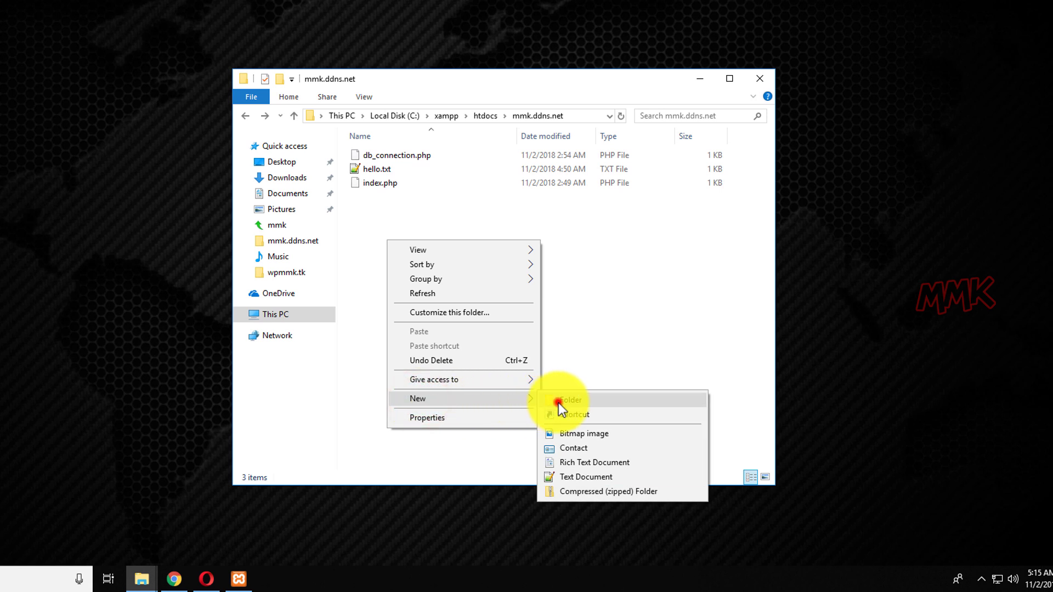
{"action": "left_click", "coordinate": [558, 403]}
{"action": "type", "text": "."}
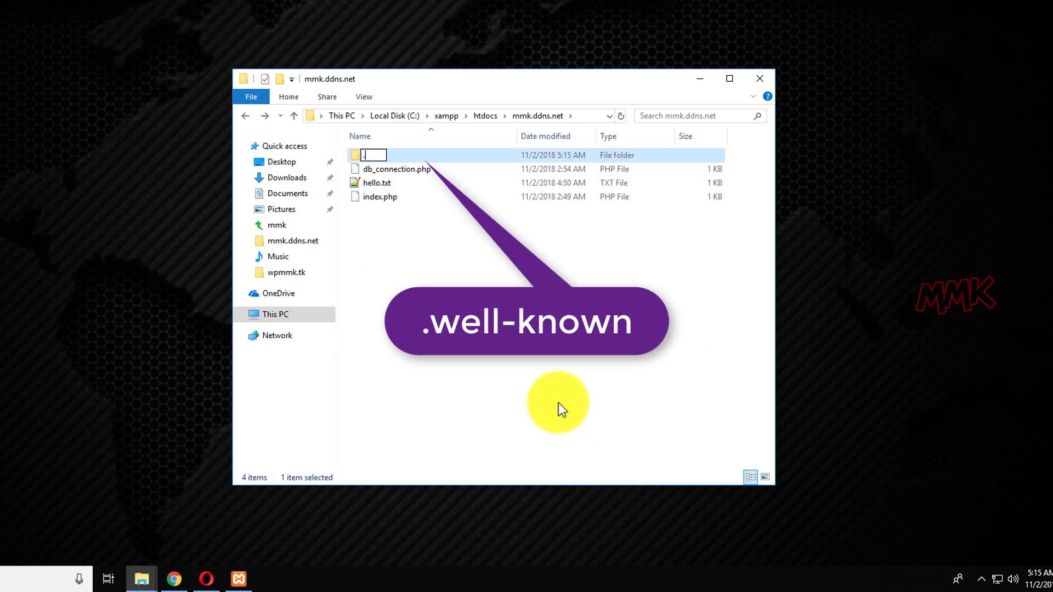
{"action": "type", "text": "well-kn"}
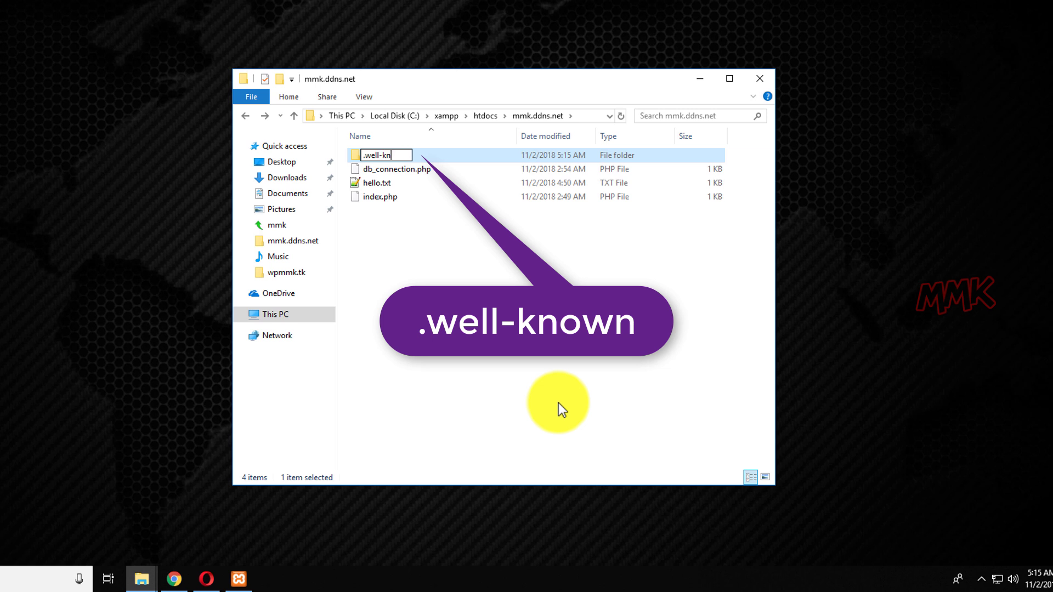
{"action": "type", "text": "own"}
{"action": "left_click", "coordinate": [559, 402]}
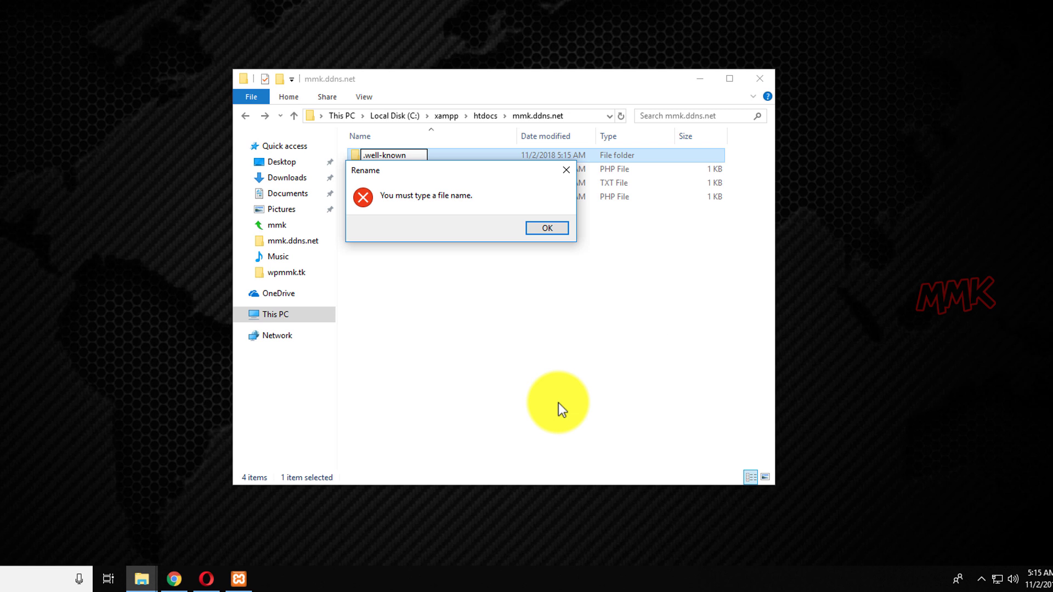
{"action": "left_click", "coordinate": [543, 225]}
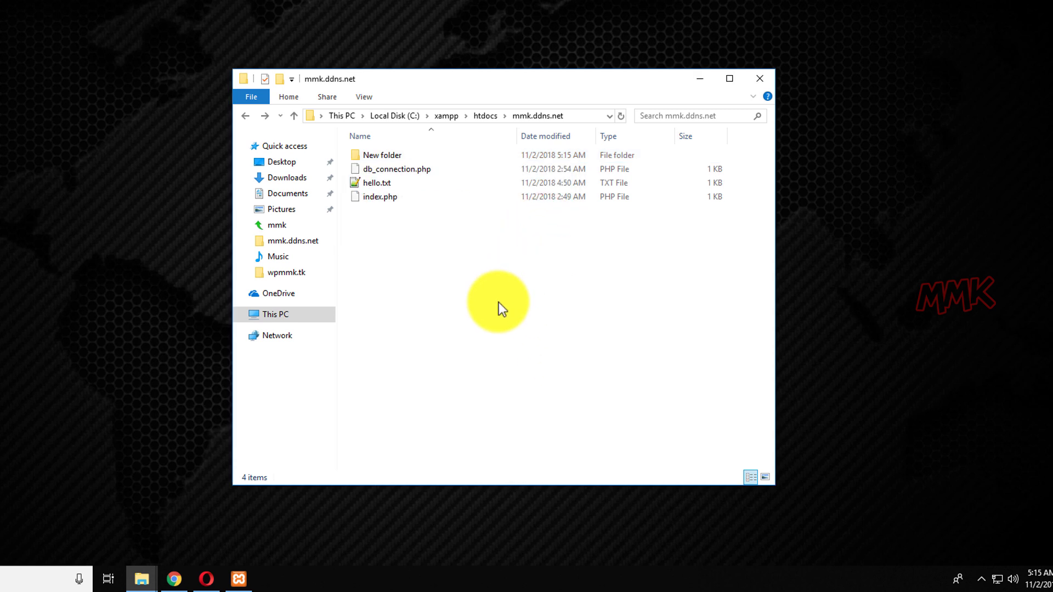
{"action": "right_click", "coordinate": [373, 155]}
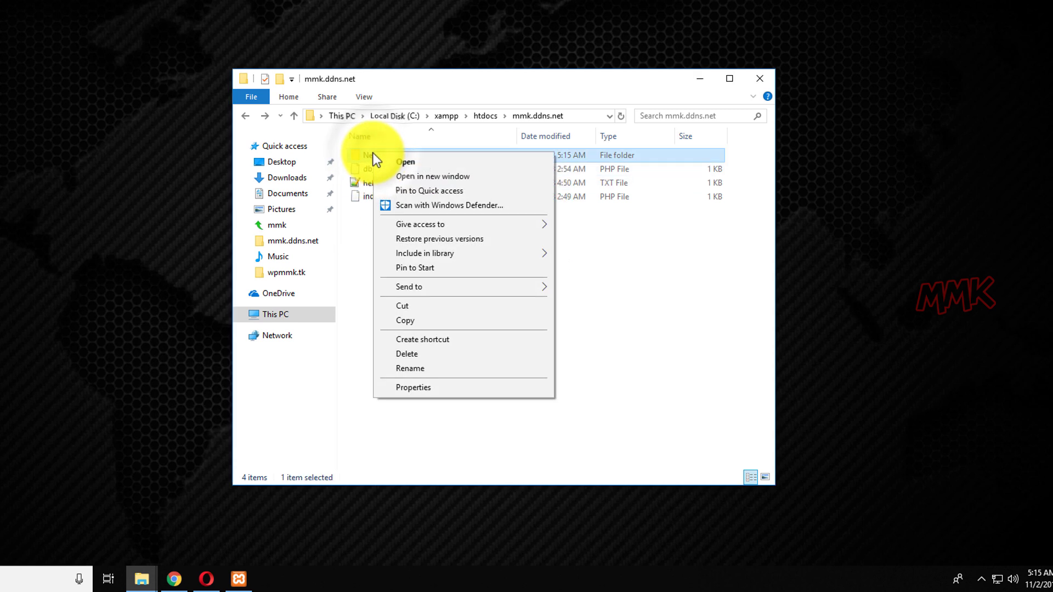
{"action": "left_click", "coordinate": [418, 353]}
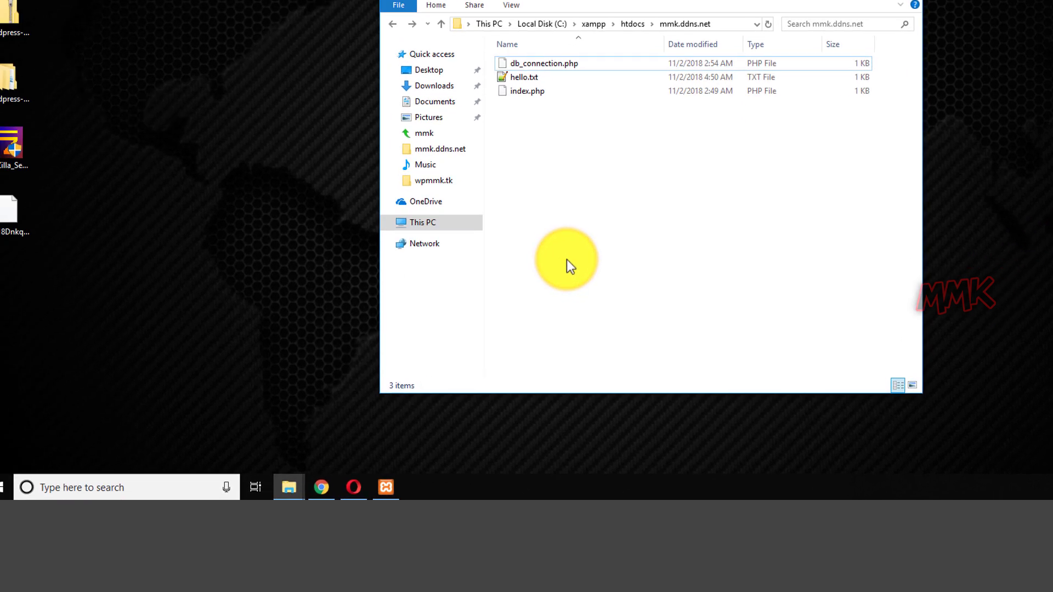
Open Command Prompt and cd into C:\xampp\htdocs\mmk.ddns.net using the copied folder path.
{"action": "left_click", "coordinate": [181, 489]}
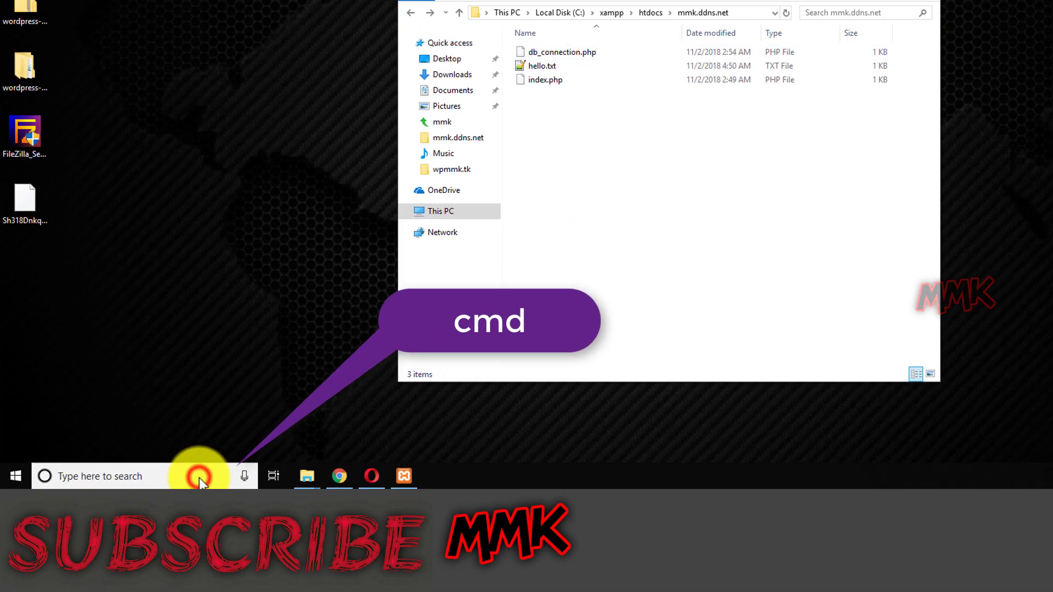
{"action": "type", "text": "cm"}
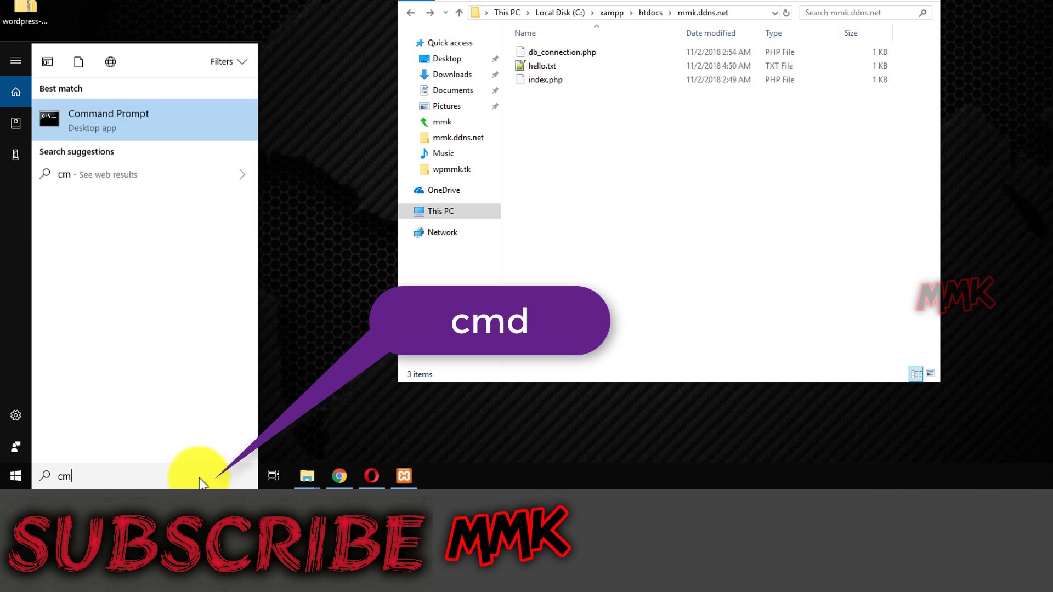
{"action": "type", "text": "d"}
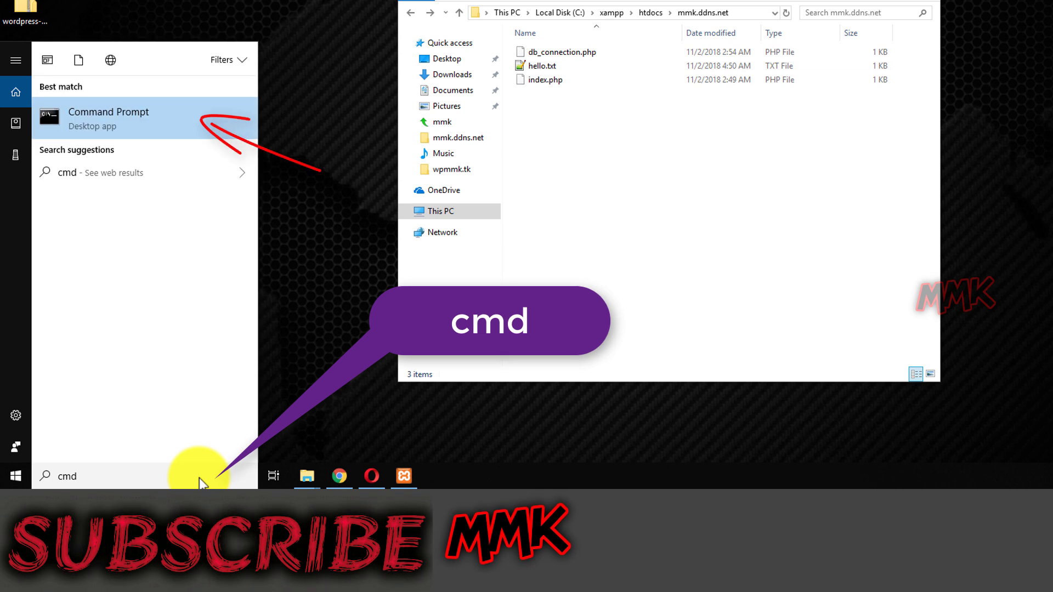
{"action": "left_click", "coordinate": [120, 114]}
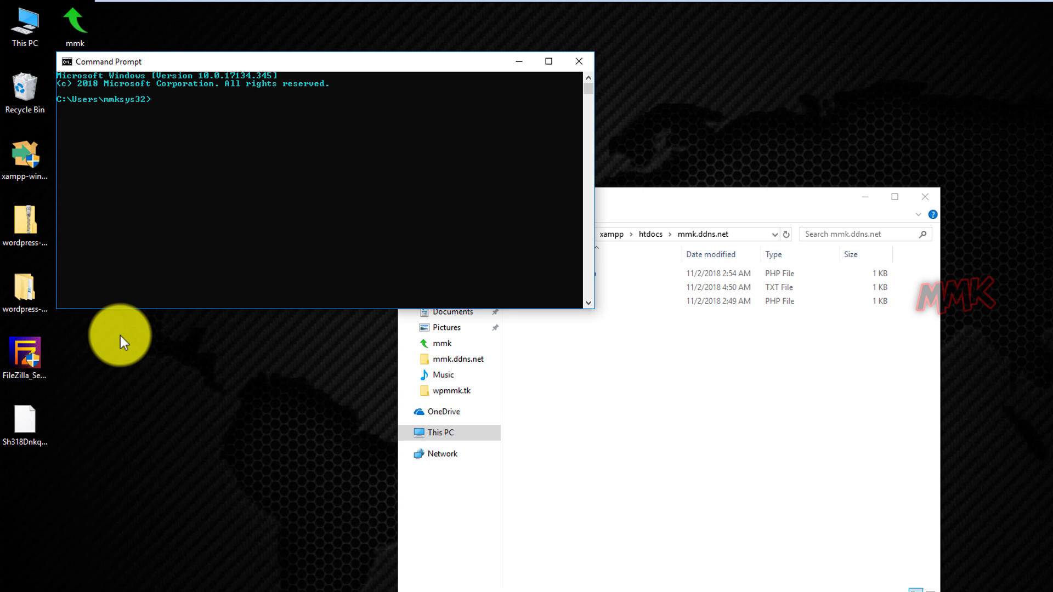
{"action": "type", "text": "cd"}
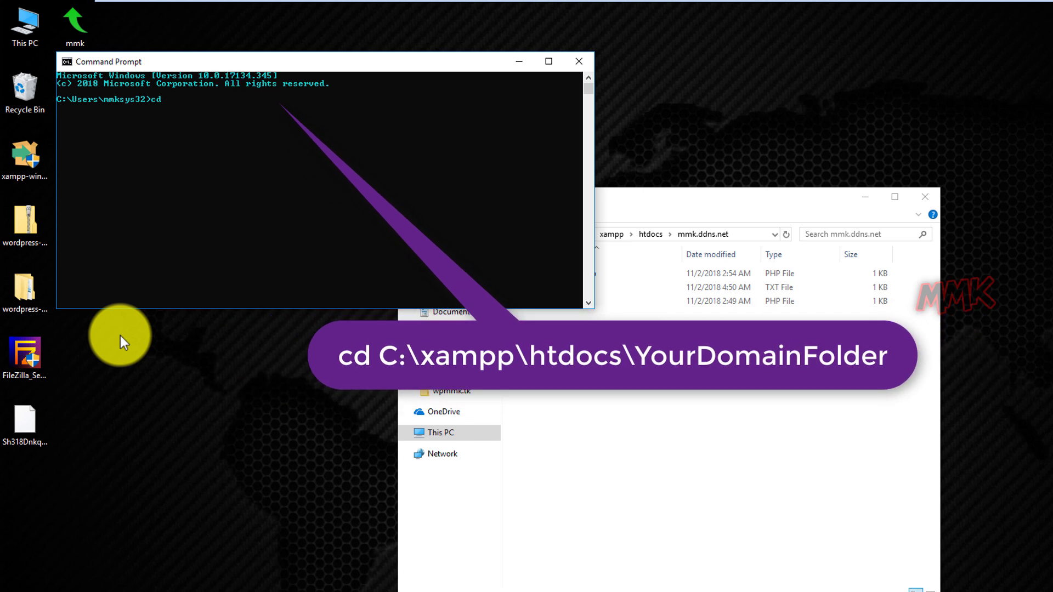
{"action": "left_click", "coordinate": [694, 206]}
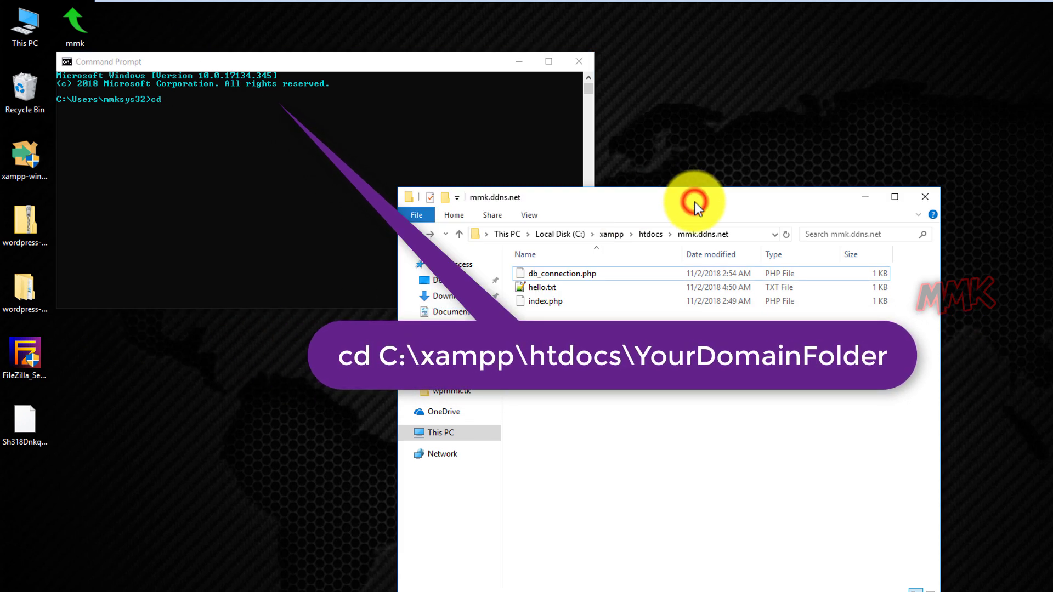
{"action": "left_click", "coordinate": [737, 231]}
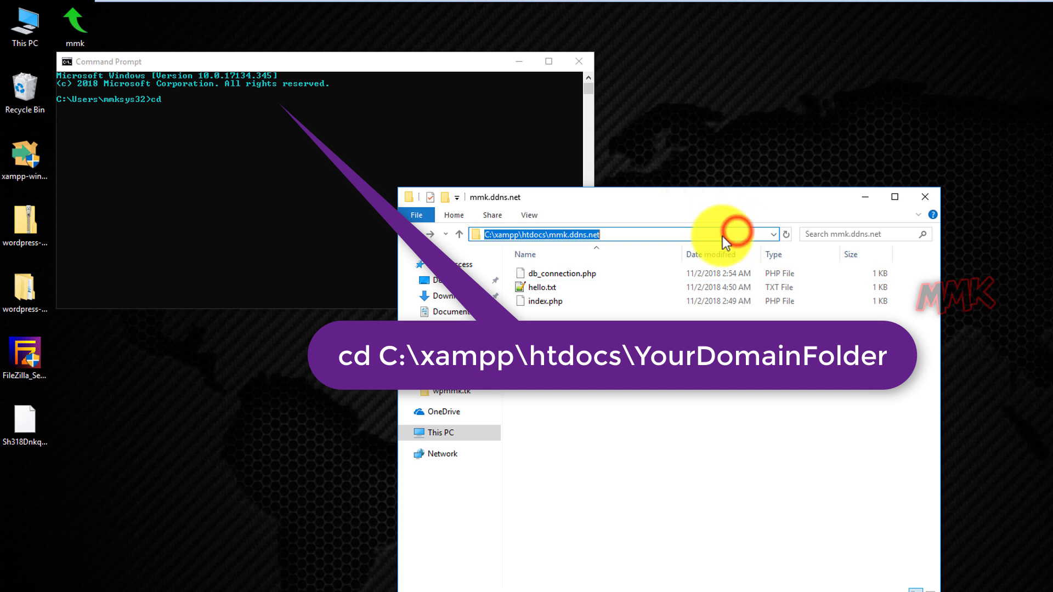
{"action": "right_click", "coordinate": [581, 235]}
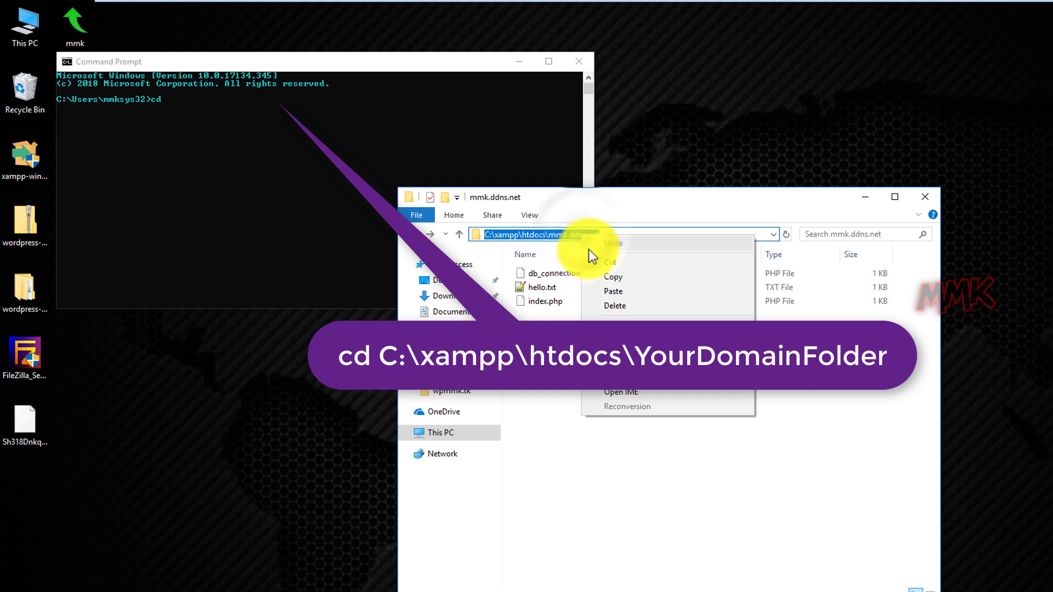
{"action": "left_click", "coordinate": [602, 275]}
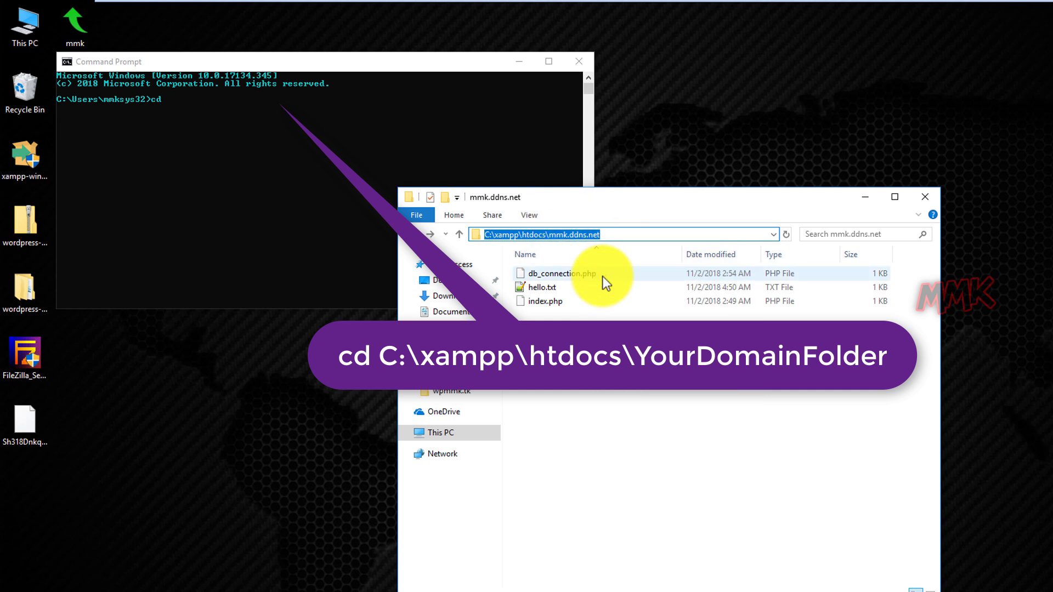
{"action": "left_click", "coordinate": [262, 120]}
{"action": "key", "text": "ctrl+v"}
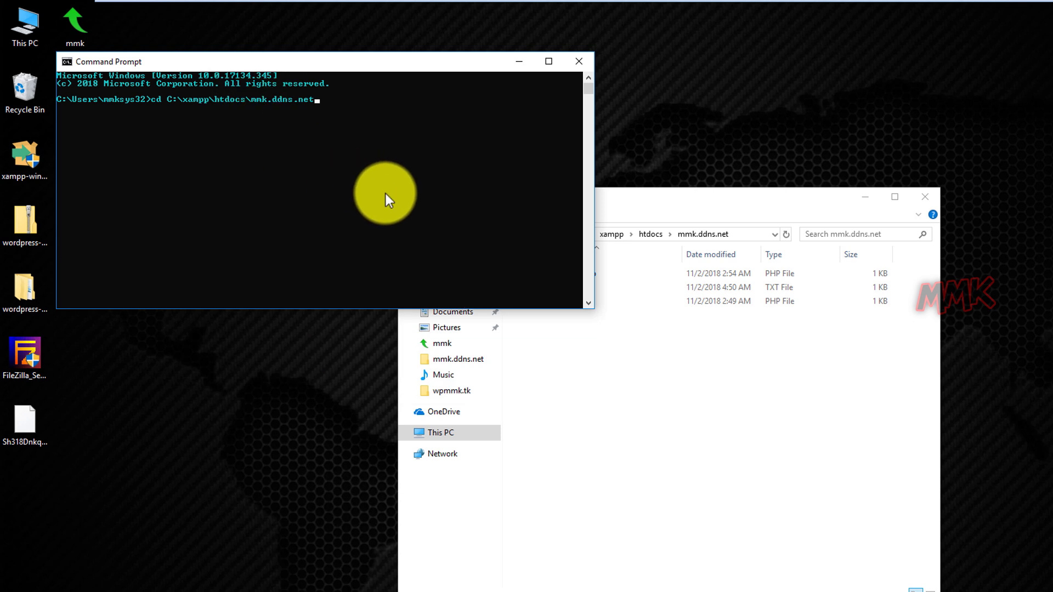
{"action": "key", "text": "Return"}
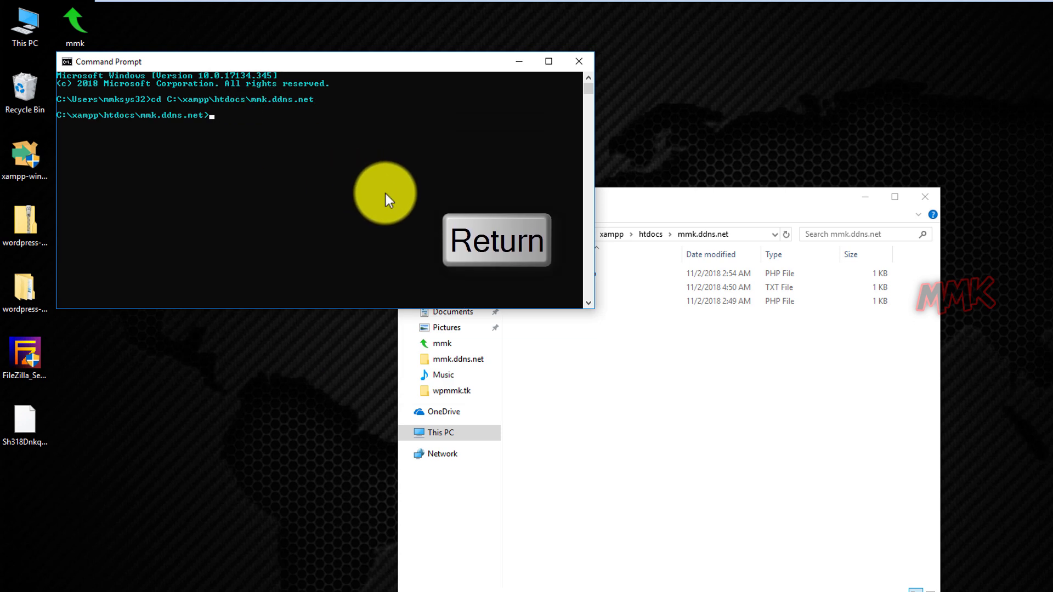
Run mkdir .well-known, copying the name from the verification page, then close the console.
{"action": "type", "text": "mkdir"}
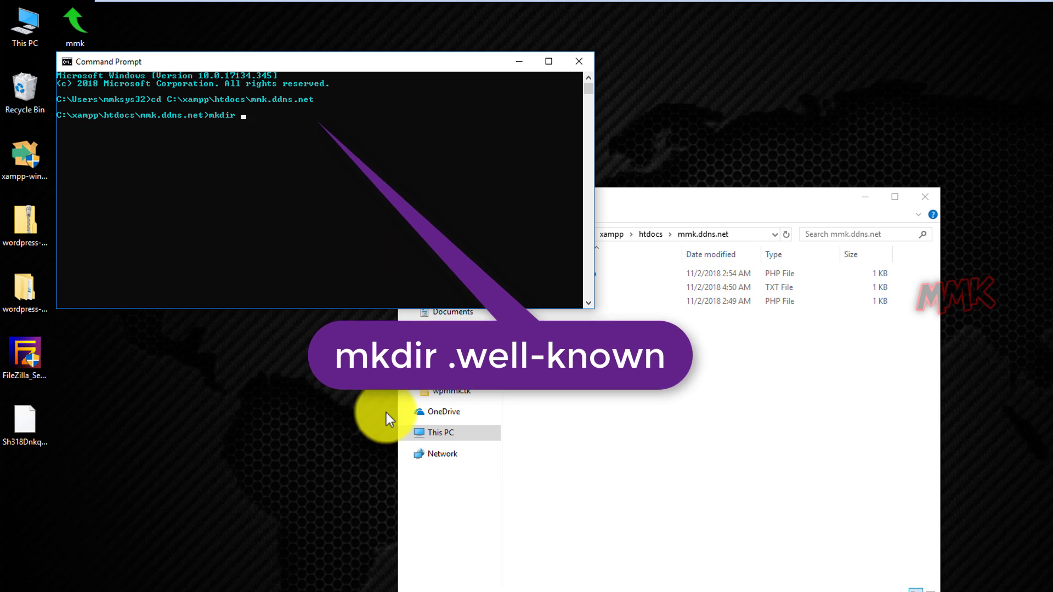
{"action": "left_click", "coordinate": [365, 591]}
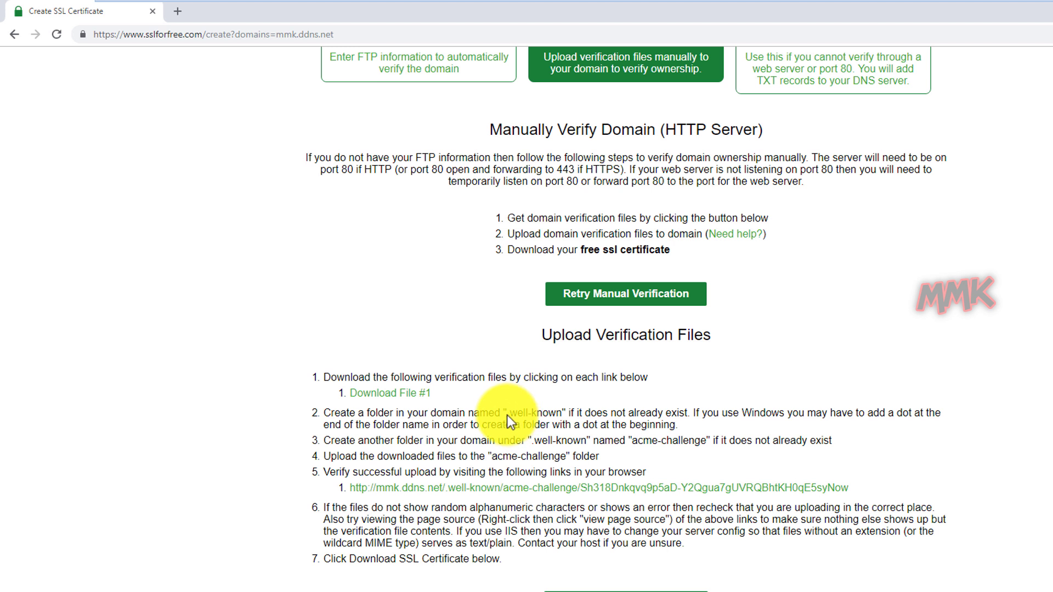
{"action": "left_click_drag", "start_coordinate": [506, 415], "coordinate": [556, 413]}
{"action": "right_click", "coordinate": [555, 414]}
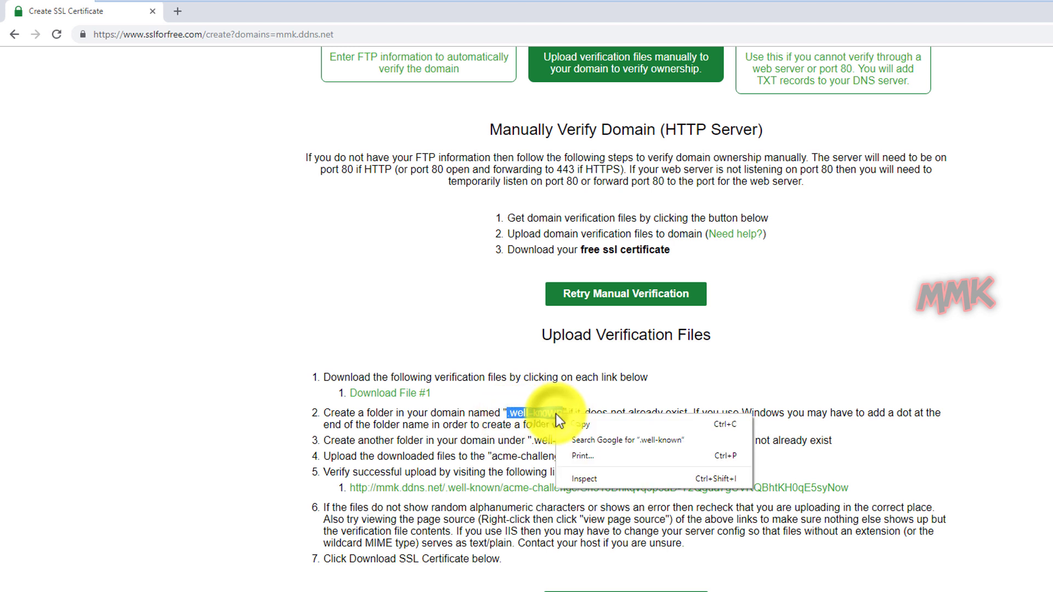
{"action": "left_click", "coordinate": [585, 426]}
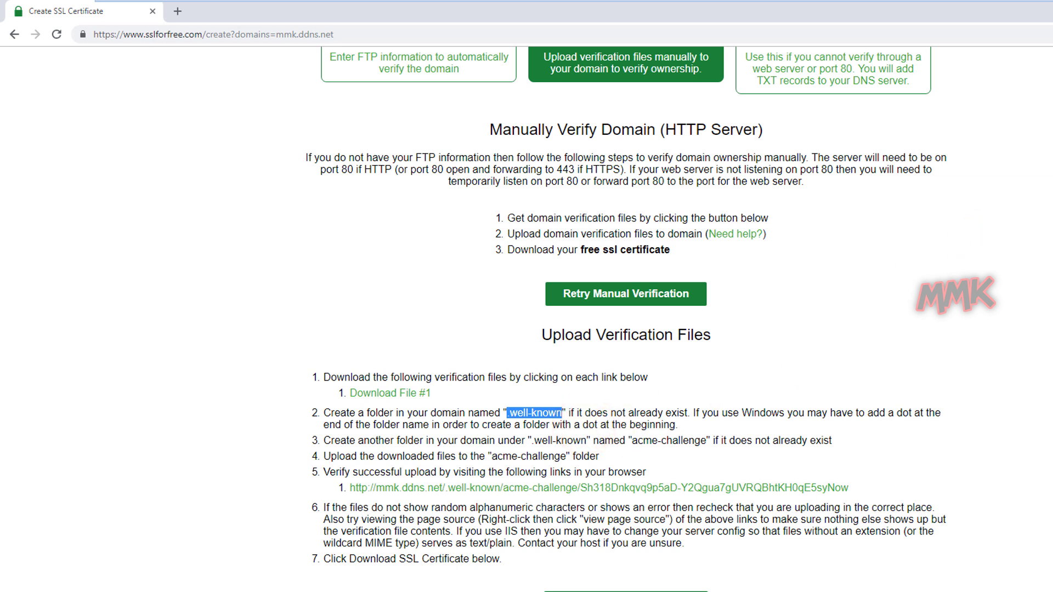
{"action": "key", "text": "alt+Tab"}
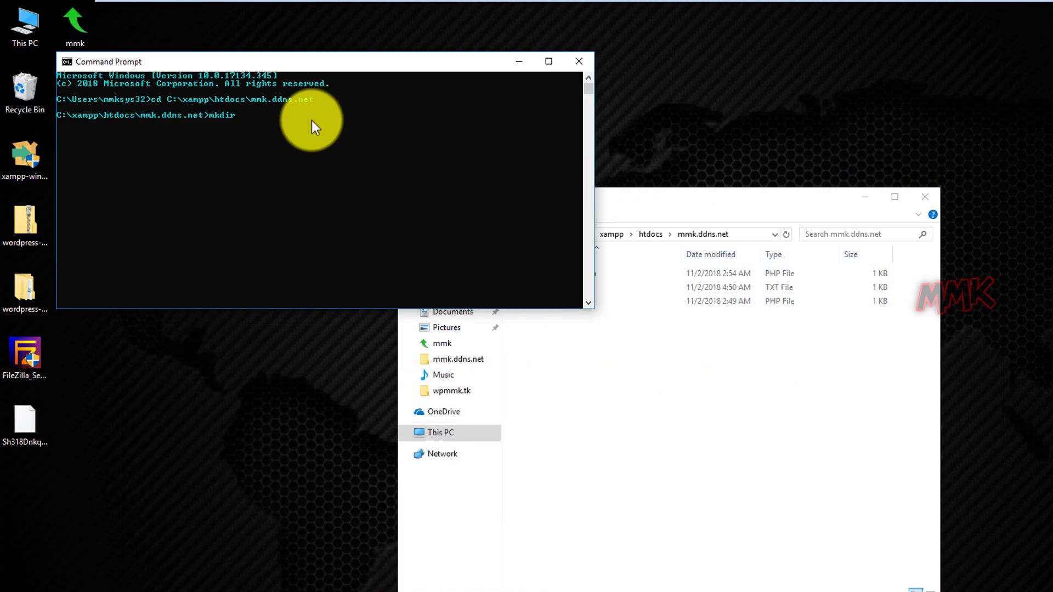
{"action": "right_click", "coordinate": [311, 124]}
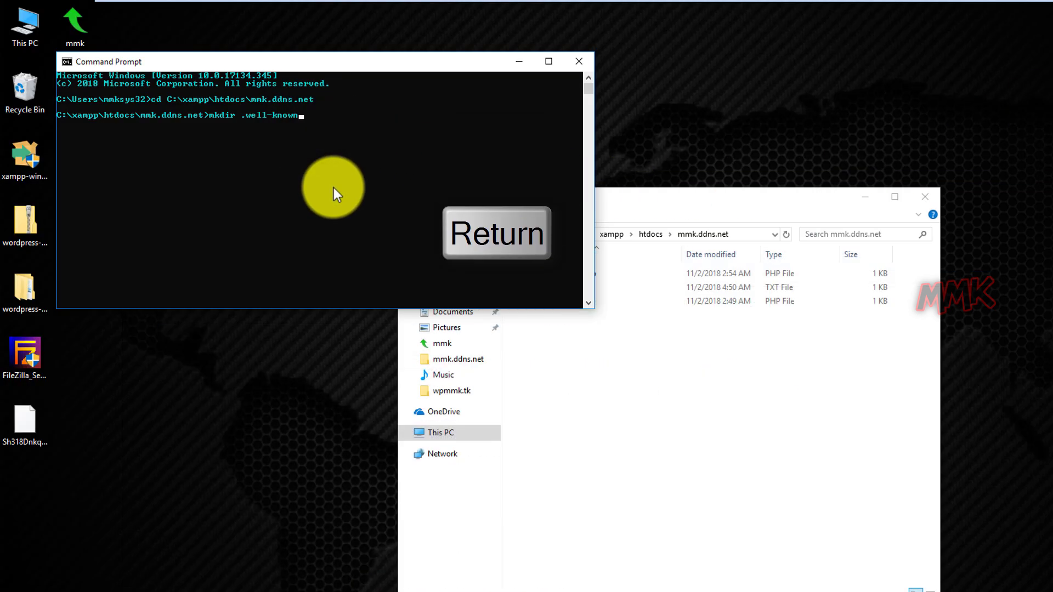
{"action": "key", "text": "Return"}
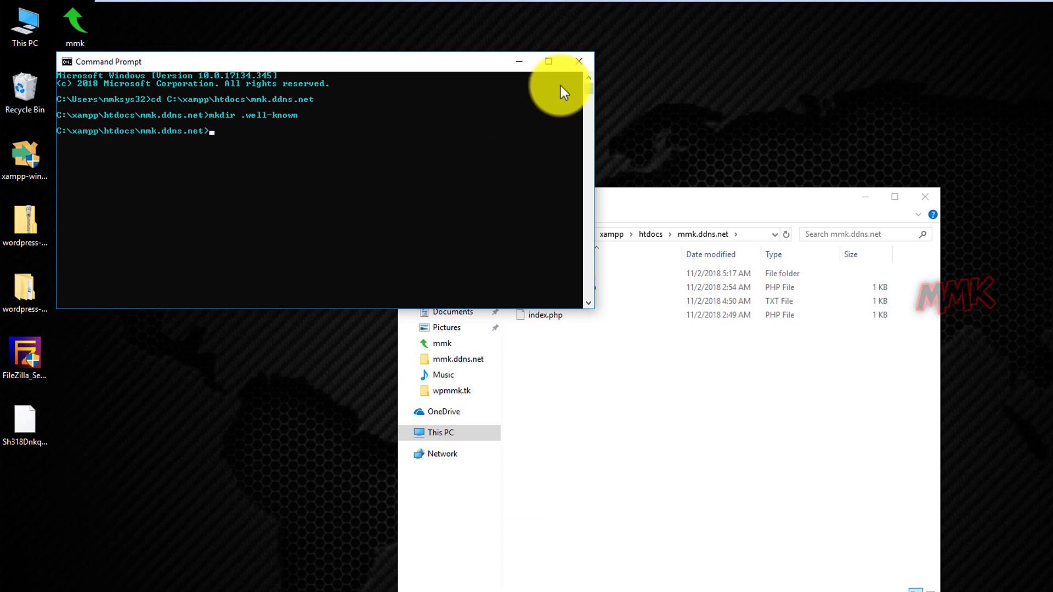
{"action": "left_click", "coordinate": [577, 61]}
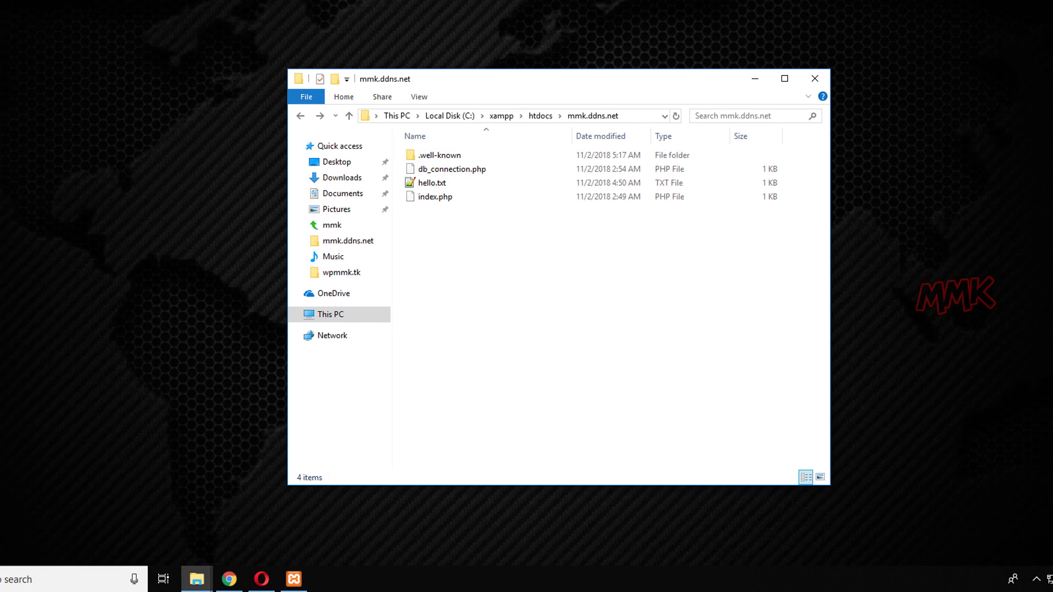
Open the .well-known folder and create a new folder inside it.
{"action": "double_click", "coordinate": [449, 155]}
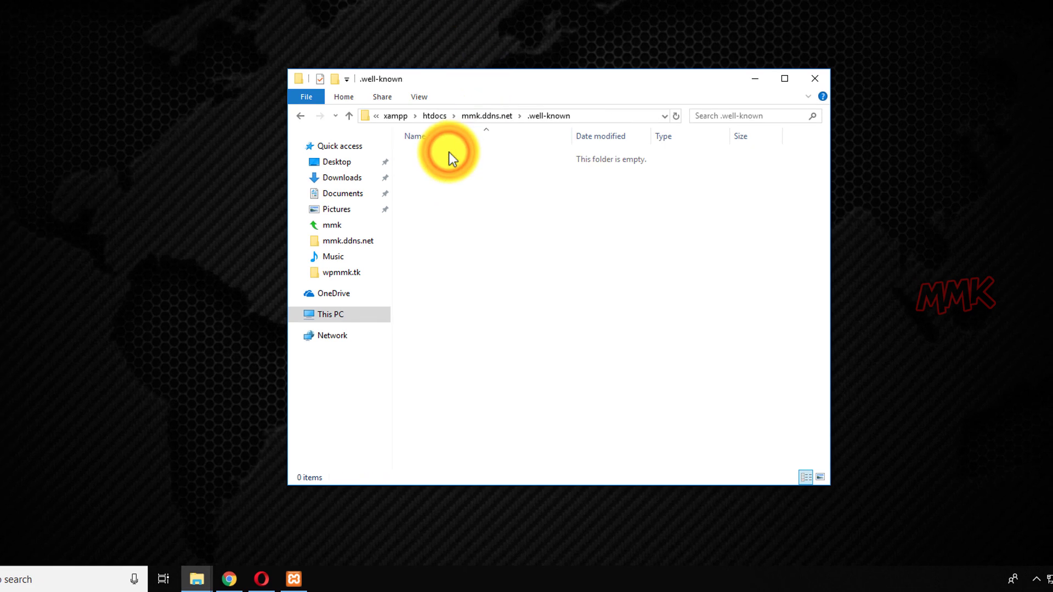
{"action": "right_click", "coordinate": [449, 152]}
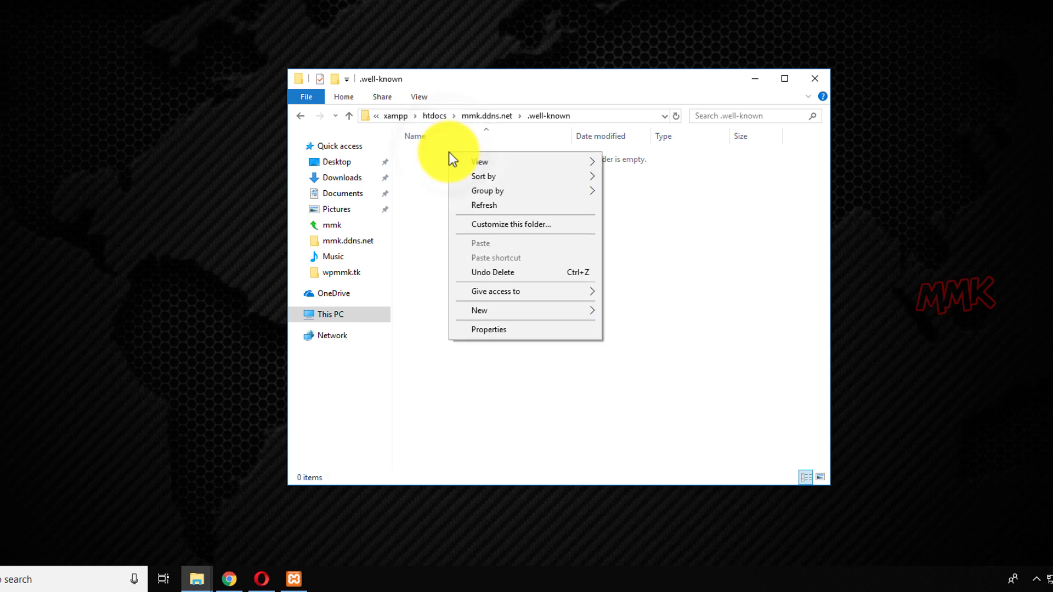
{"action": "left_click", "coordinate": [473, 311]}
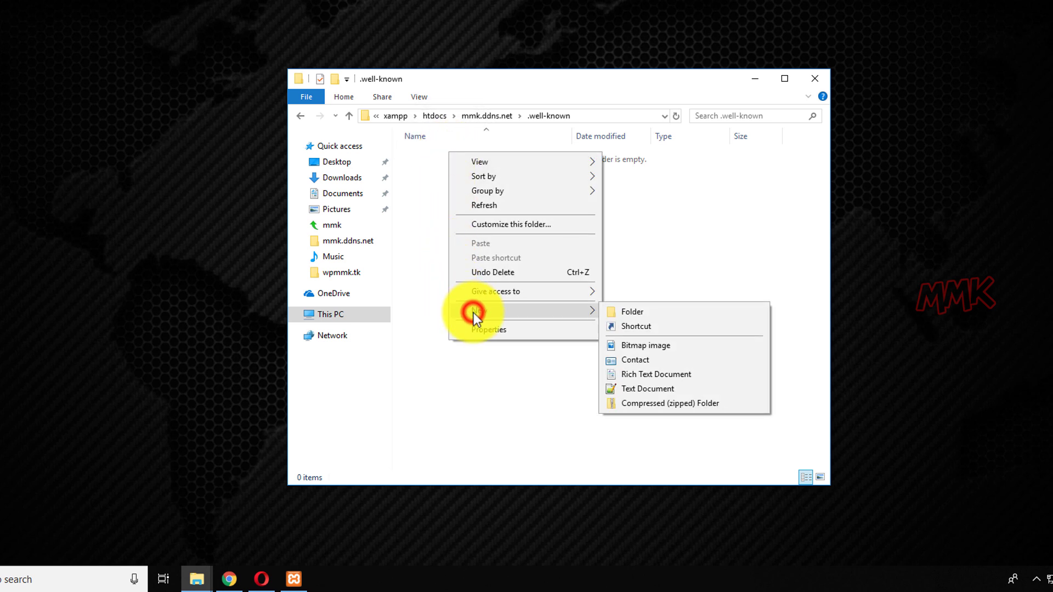
{"action": "left_click", "coordinate": [627, 312]}
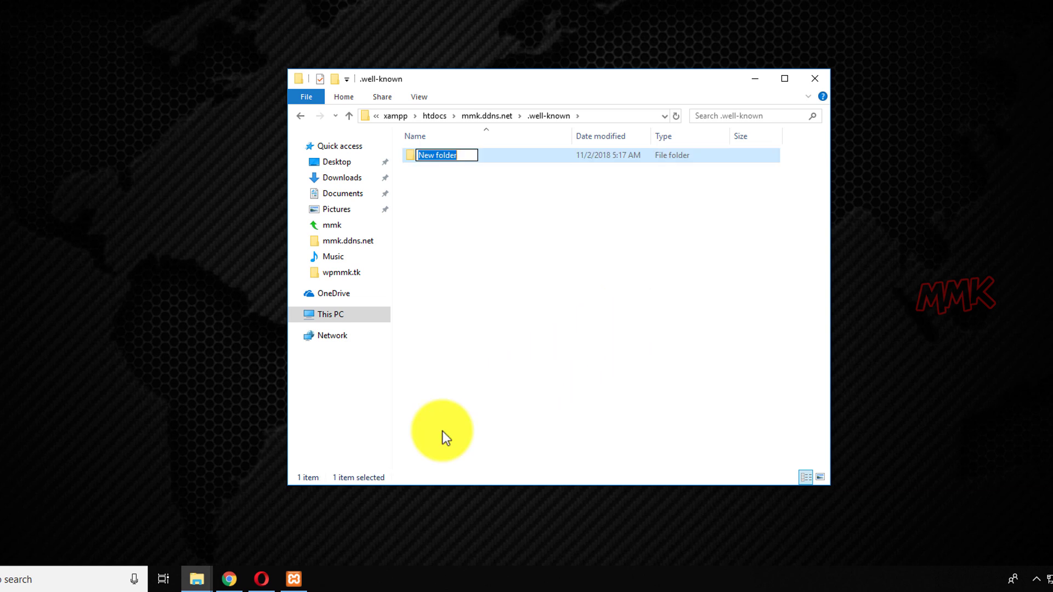
Name the new folder 'acme-challenge', copying the name from the SSL For Free instructions.
{"action": "left_click", "coordinate": [234, 574]}
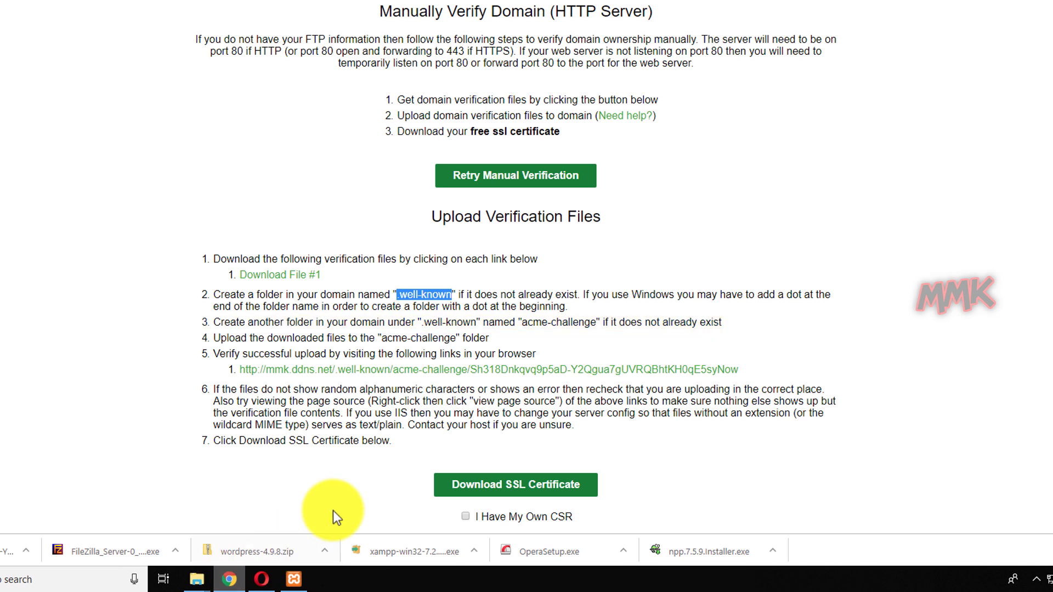
{"action": "left_click_drag", "start_coordinate": [522, 322], "coordinate": [584, 324]}
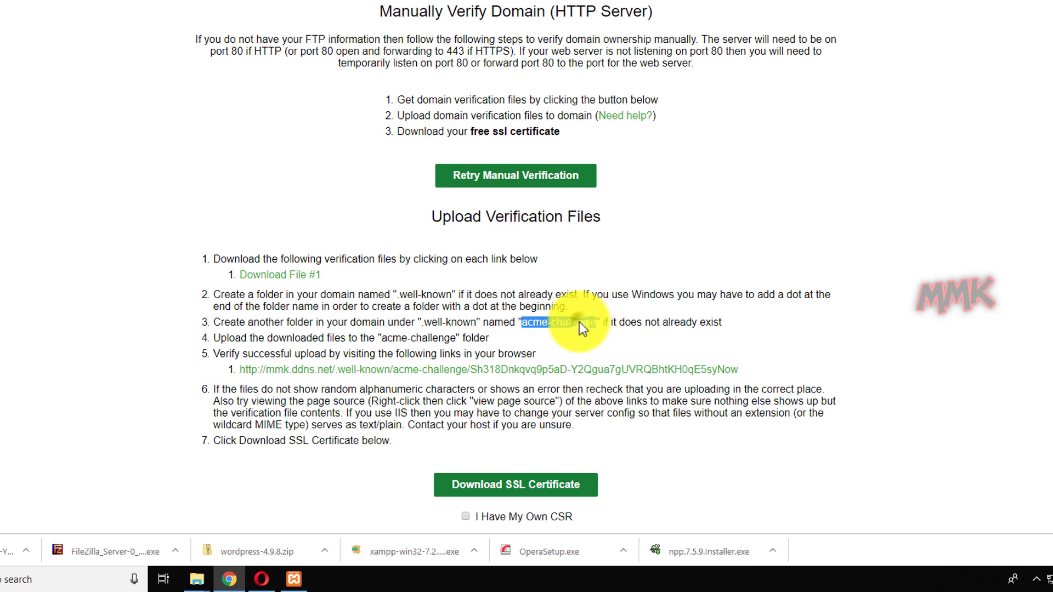
{"action": "right_click", "coordinate": [579, 322]}
{"action": "left_click", "coordinate": [593, 331]}
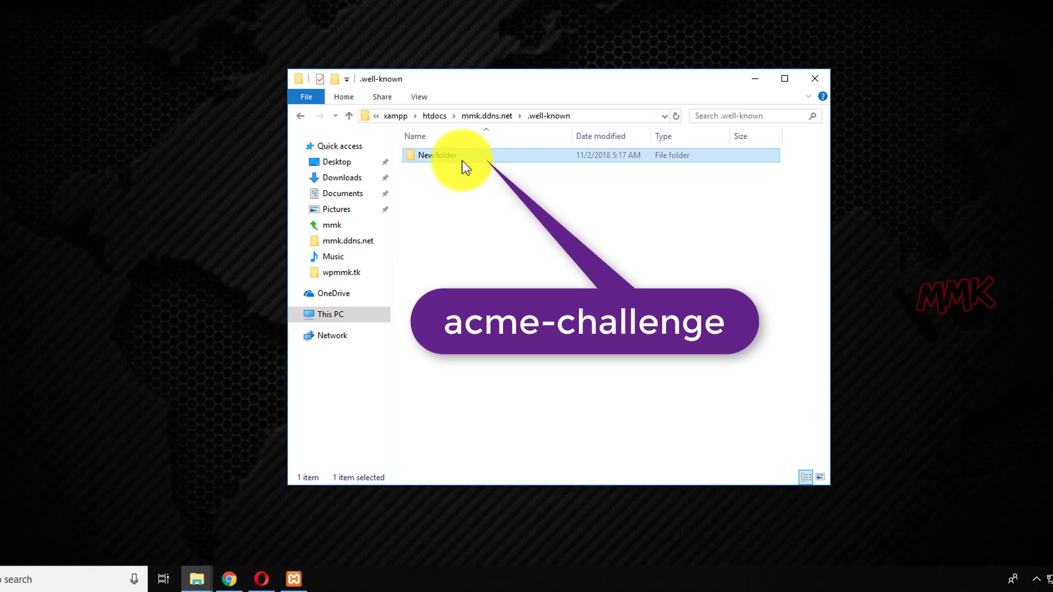
{"action": "left_click", "coordinate": [461, 156]}
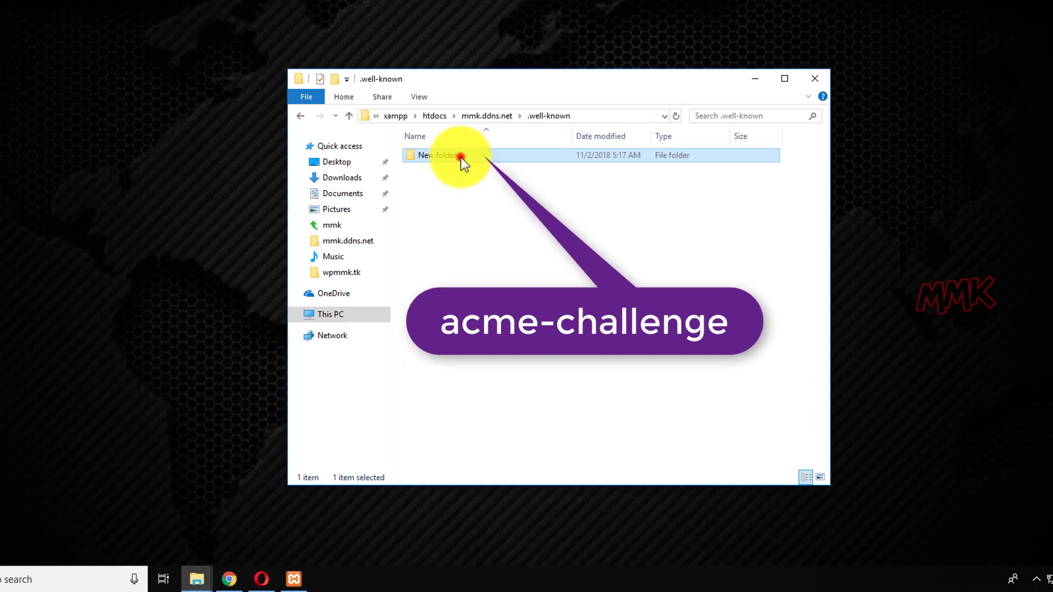
{"action": "right_click", "coordinate": [449, 156]}
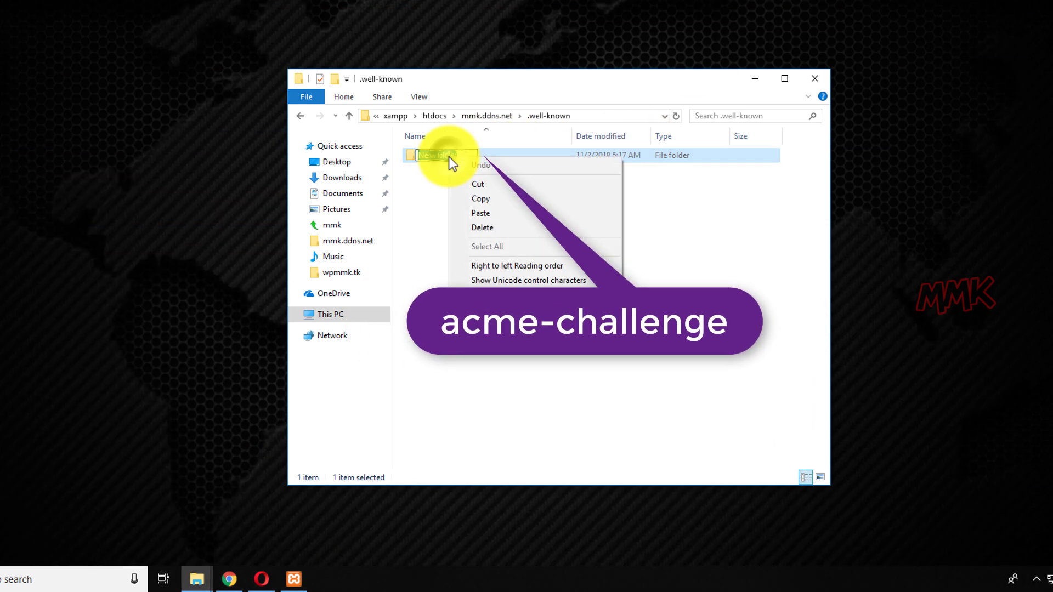
{"action": "left_click", "coordinate": [472, 215]}
{"action": "left_click", "coordinate": [472, 215]}
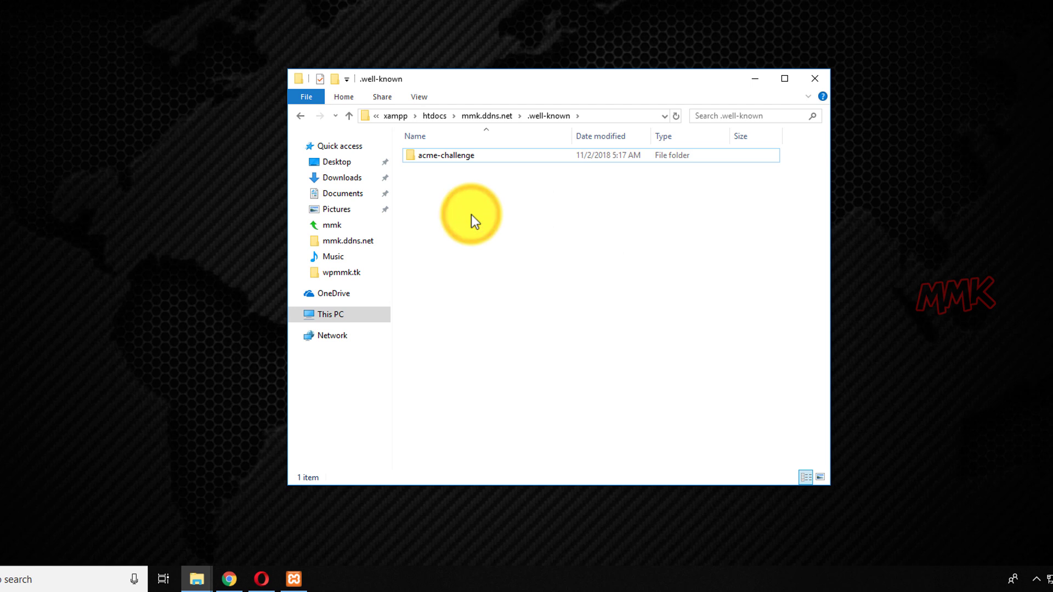
{"action": "left_click", "coordinate": [229, 580]}
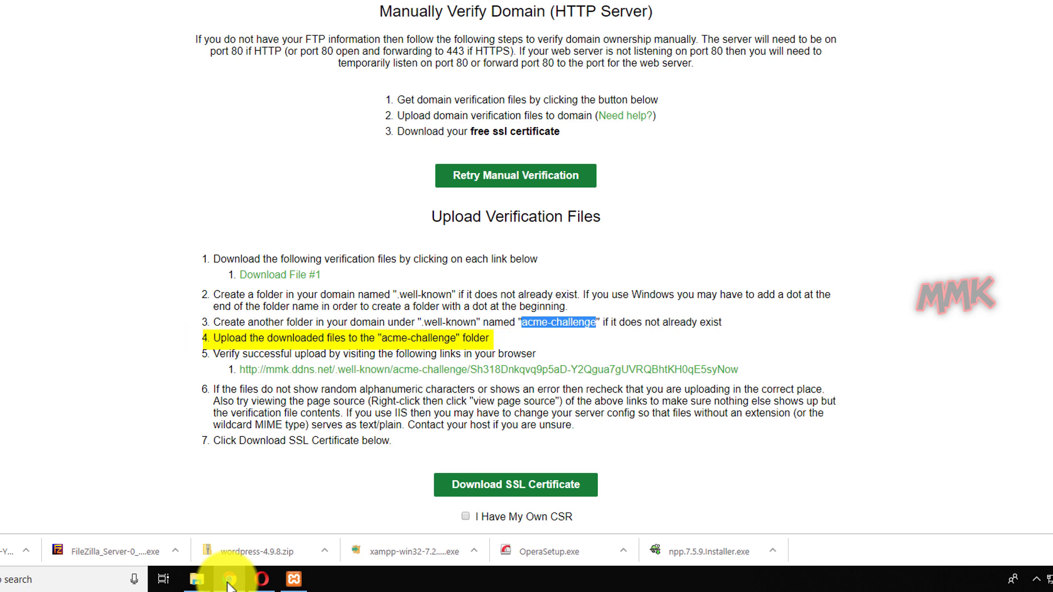
Move the downloaded verification file from the Desktop into .well-known\acme-challenge.
{"action": "left_click", "coordinate": [229, 581]}
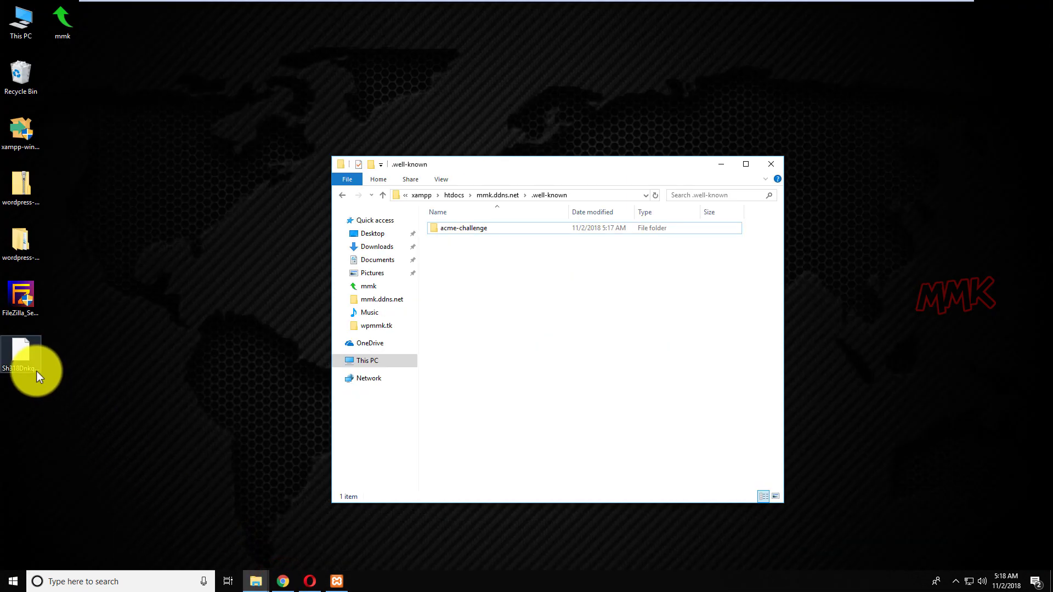
{"action": "left_click_drag", "start_coordinate": [28, 356], "coordinate": [468, 226]}
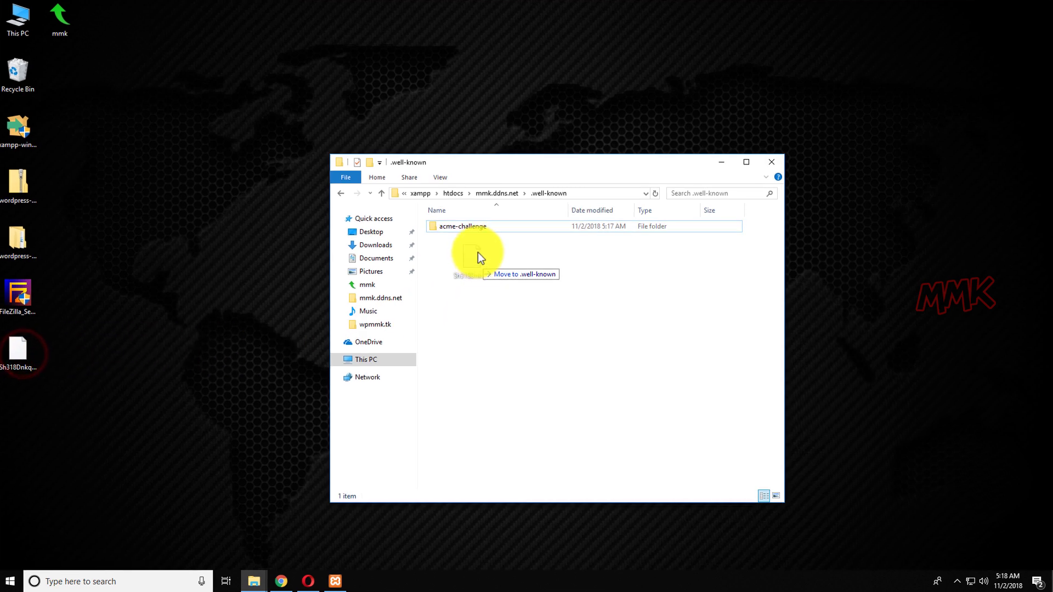
{"action": "left_click_drag", "start_coordinate": [440, 168], "coordinate": [440, 167]}
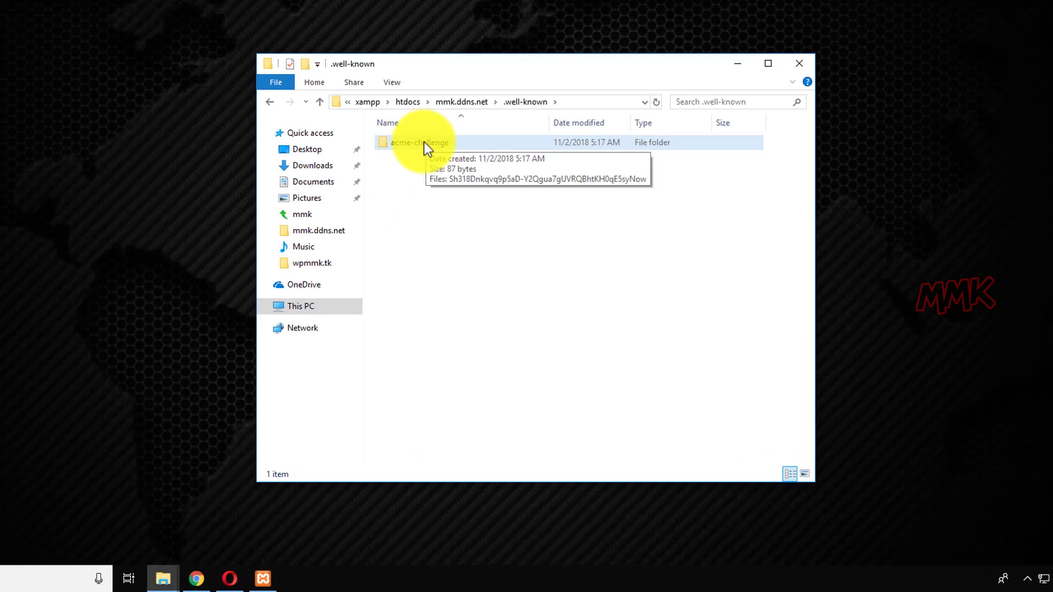
Reopen mmk.ddns.net\.well-known\acme-challenge to confirm the verification file is inside.
{"action": "left_click", "coordinate": [447, 103]}
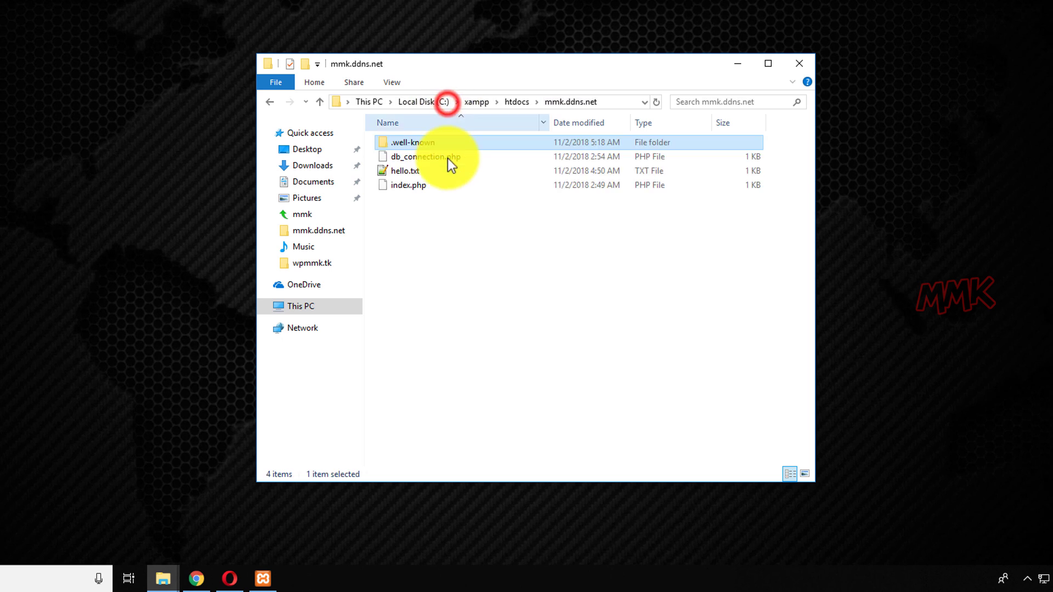
{"action": "left_click", "coordinate": [505, 102]}
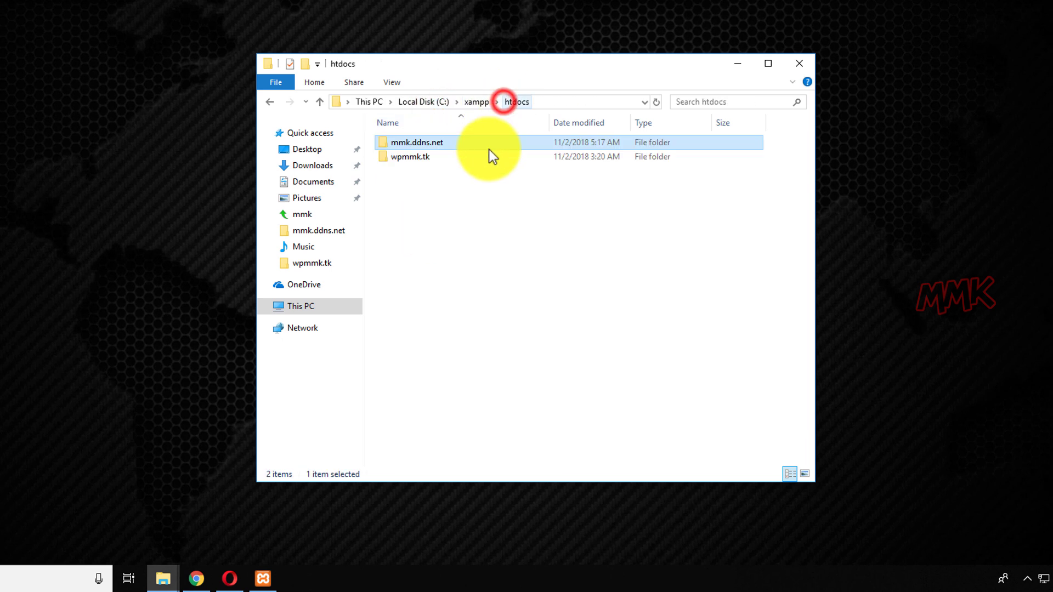
{"action": "left_click", "coordinate": [426, 193]}
{"action": "double_click", "coordinate": [417, 143]}
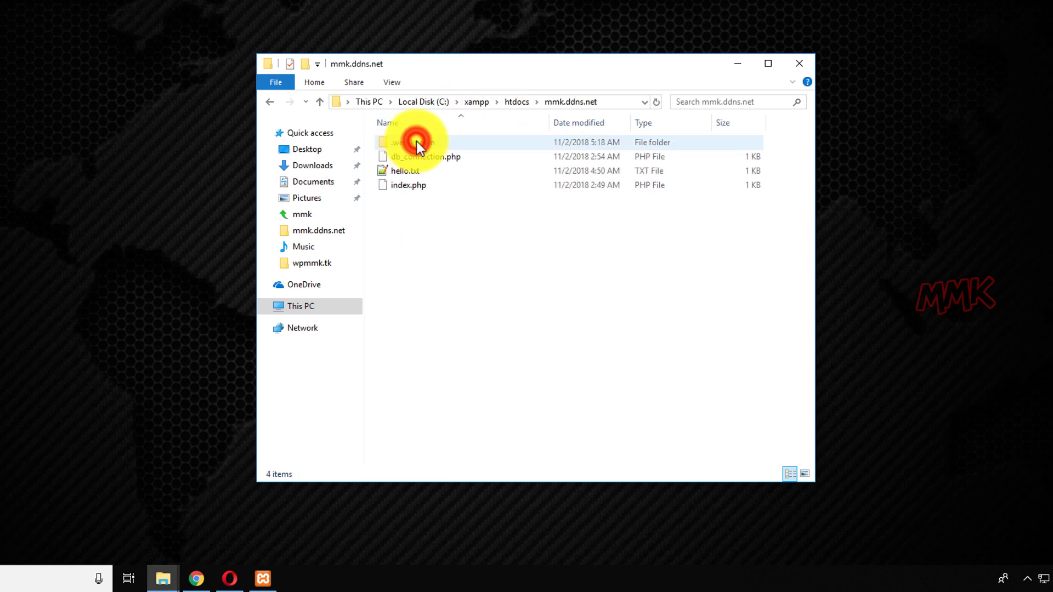
{"action": "double_click", "coordinate": [421, 145]}
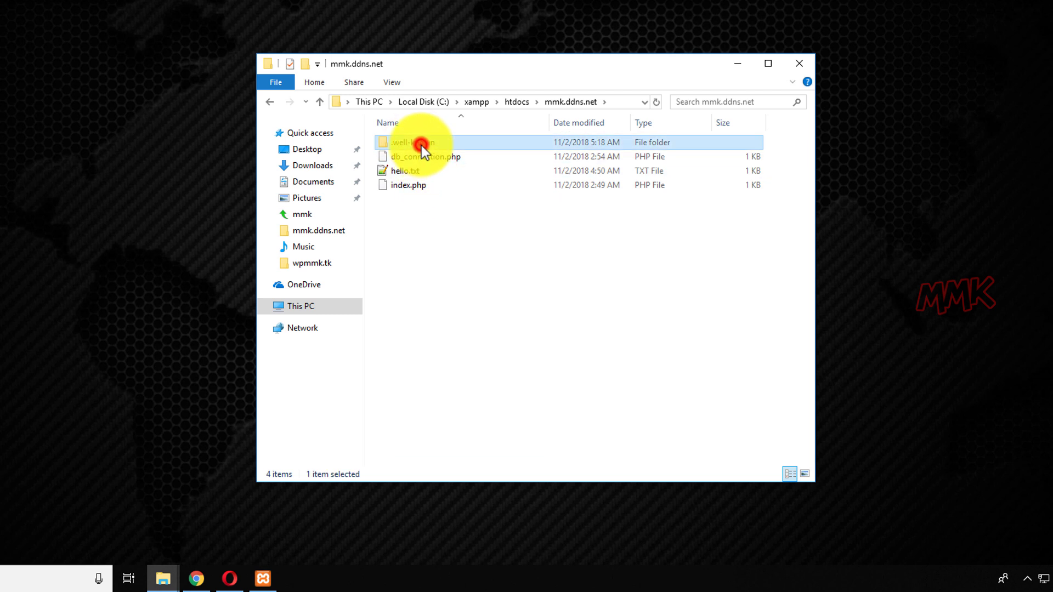
{"action": "left_click", "coordinate": [424, 142]}
{"action": "double_click", "coordinate": [424, 143]}
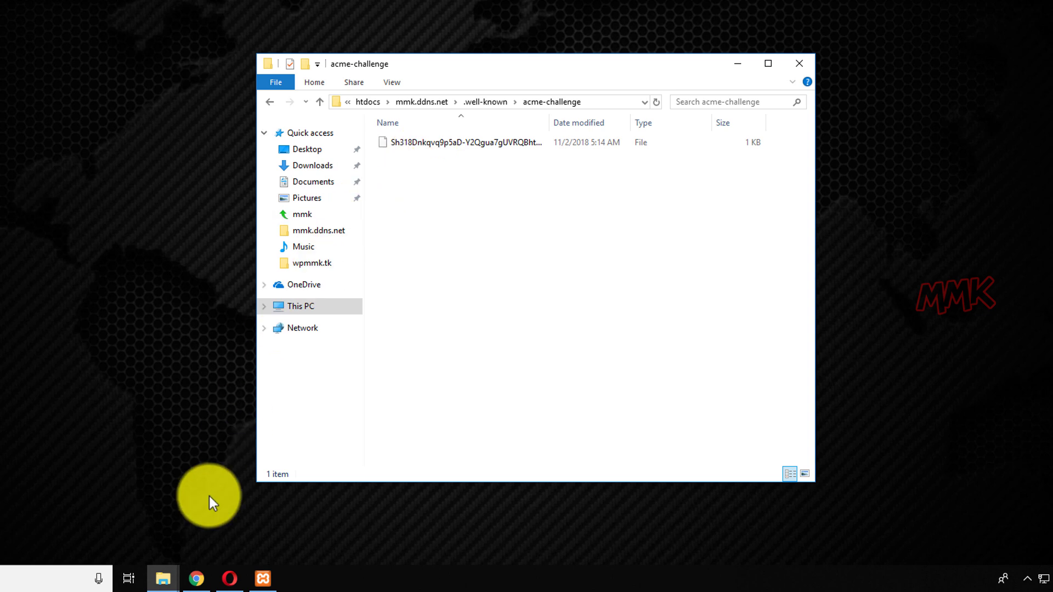
{"action": "left_click", "coordinate": [196, 577]}
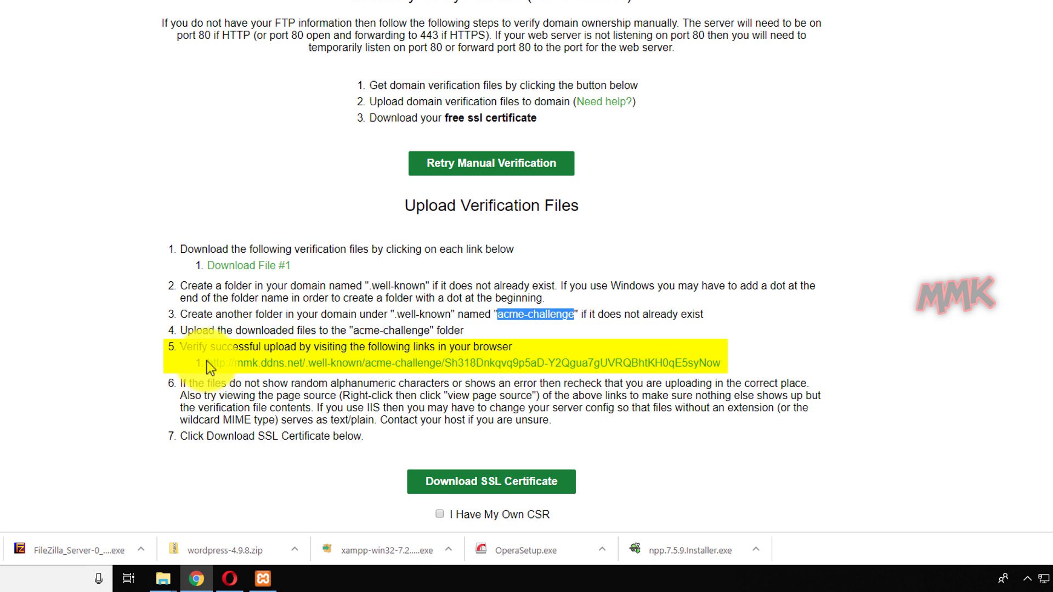
Copy the step 5 verification-file URL from SSL For Free and bring Opera forward.
{"action": "left_click_drag", "start_coordinate": [206, 361], "coordinate": [726, 367]}
{"action": "right_click", "coordinate": [690, 364]}
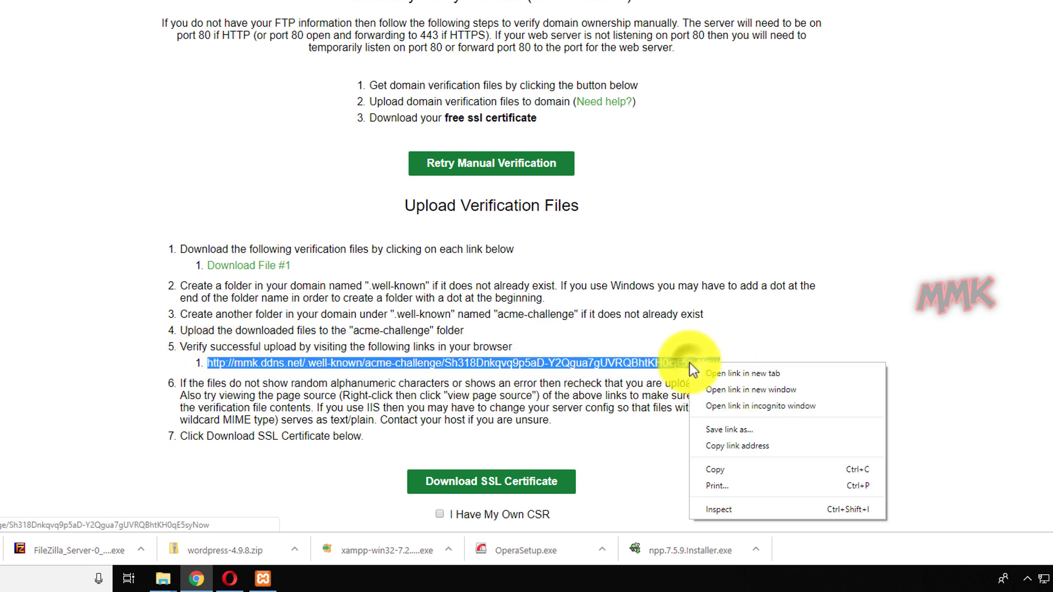
{"action": "left_click", "coordinate": [705, 469]}
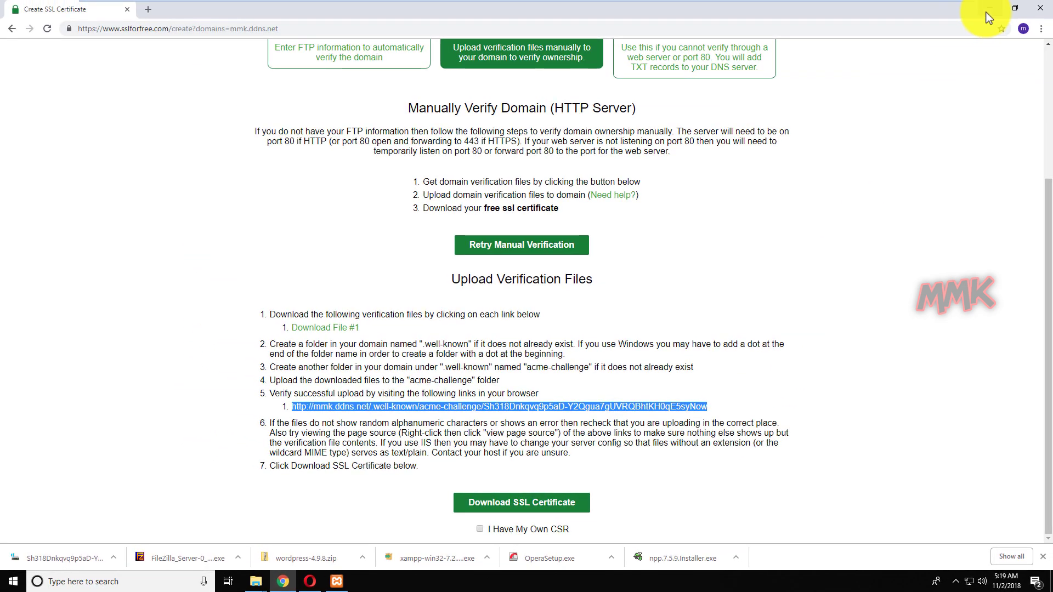
{"action": "left_click", "coordinate": [988, 9]}
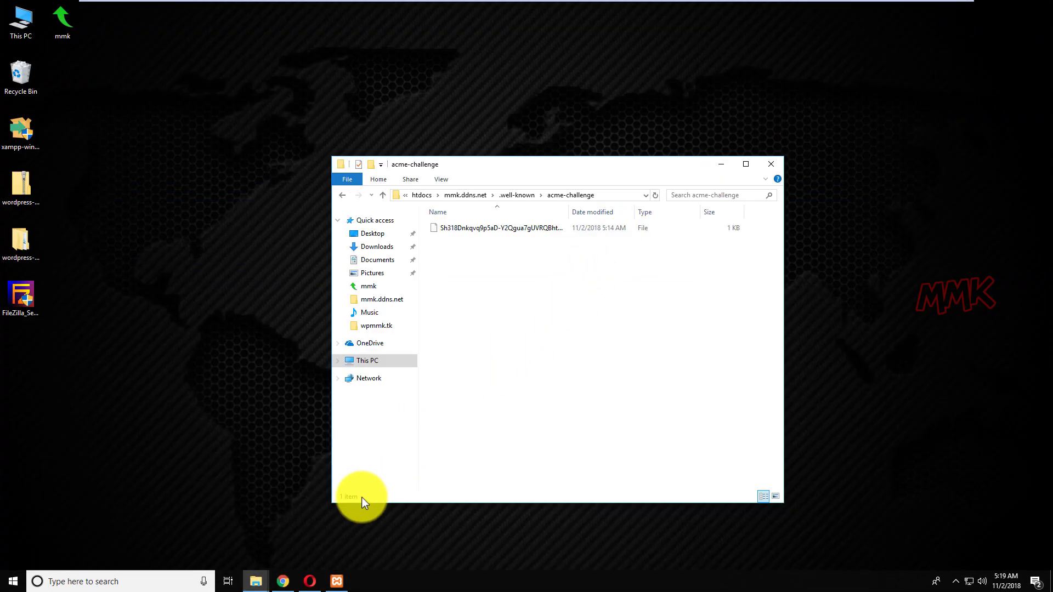
{"action": "left_click", "coordinate": [310, 580]}
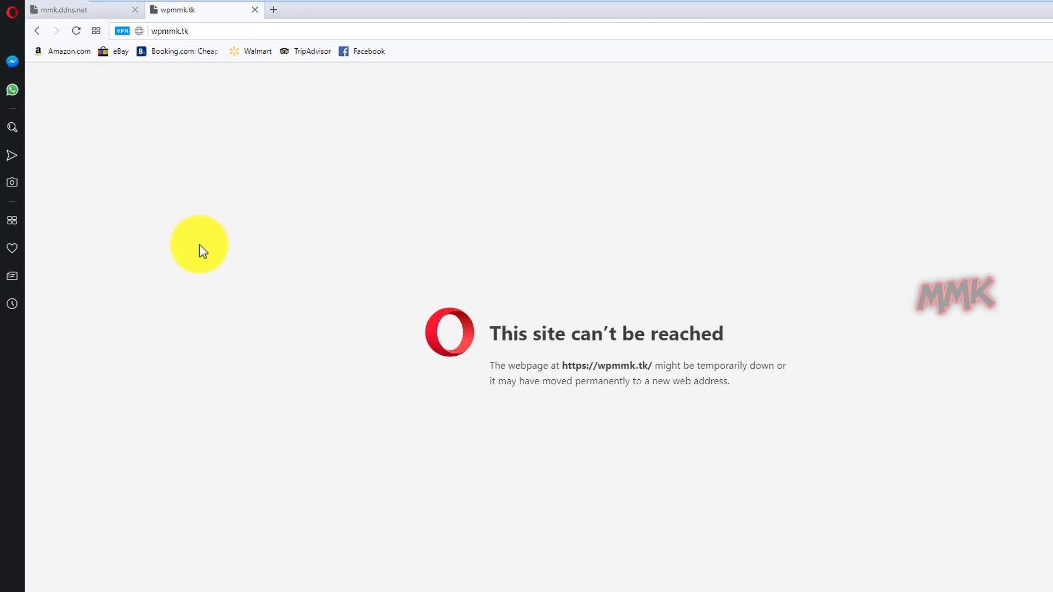
{"action": "left_click", "coordinate": [122, 30]}
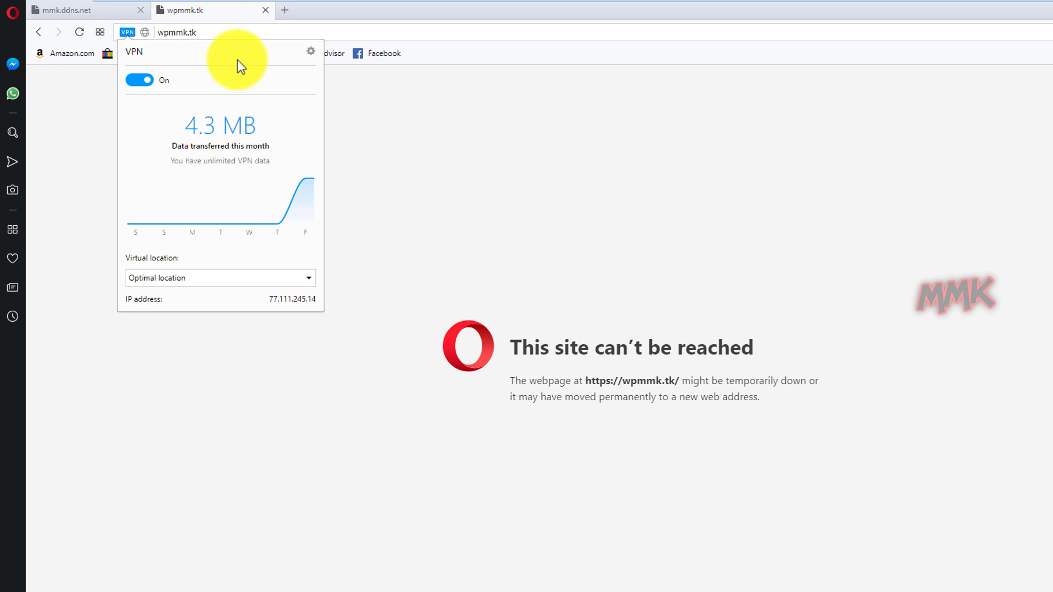
{"action": "left_click", "coordinate": [286, 9]}
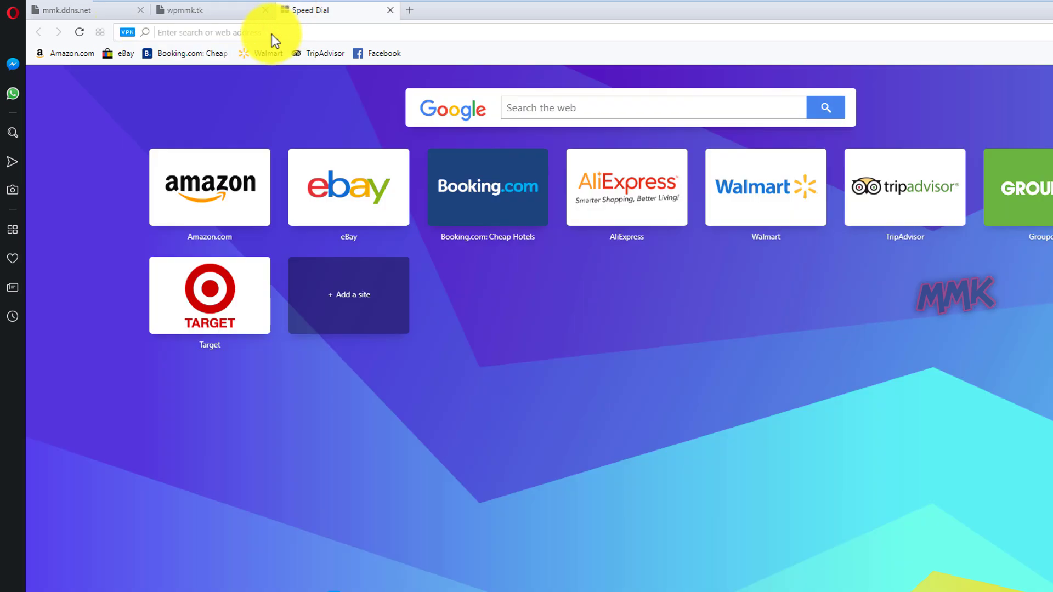
{"action": "right_click", "coordinate": [272, 34]}
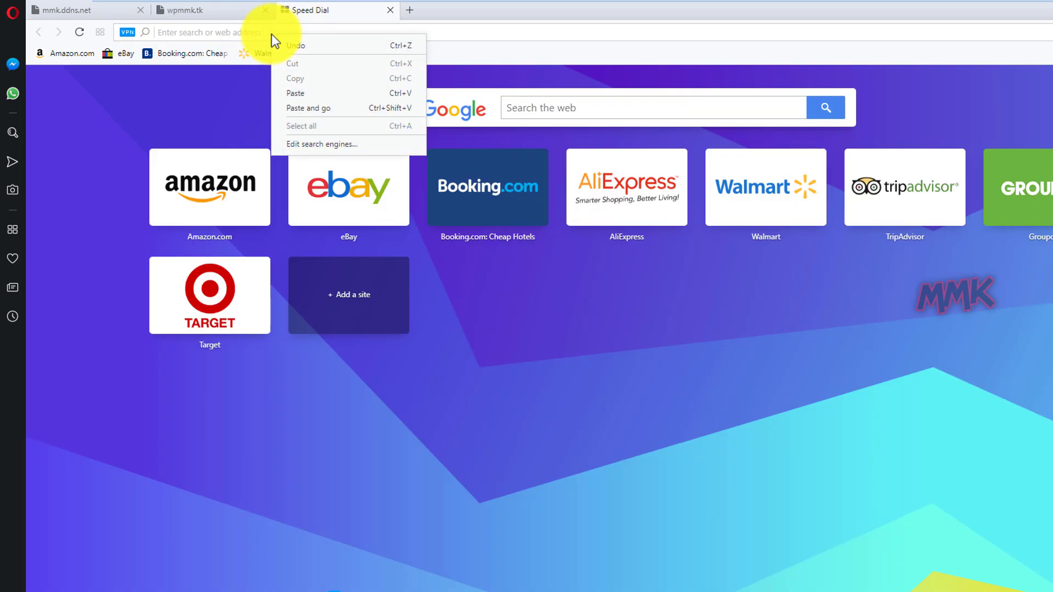
{"action": "left_click", "coordinate": [305, 109]}
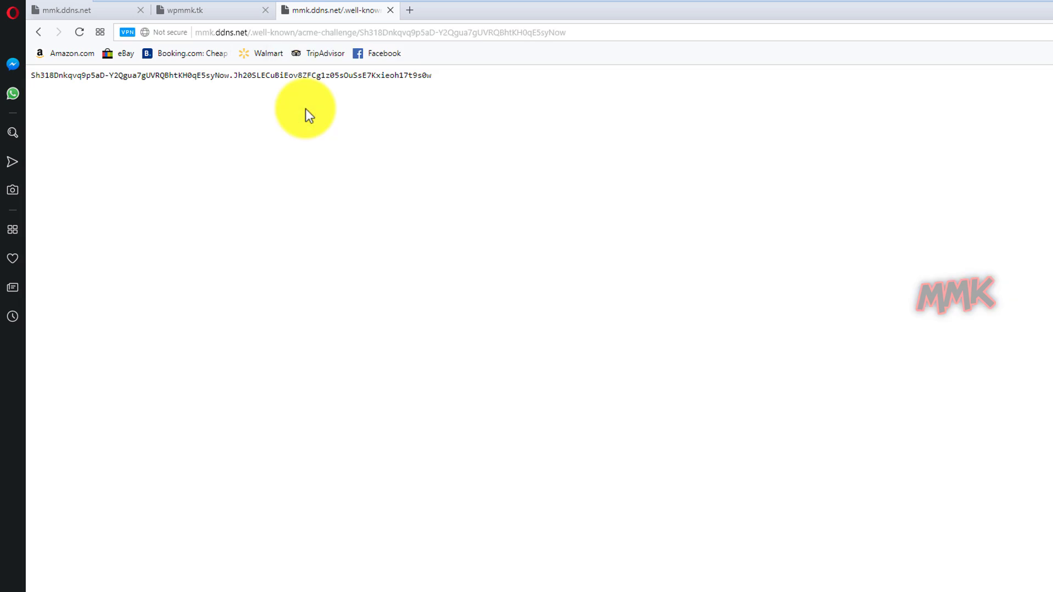
{"action": "key", "text": "ctrl+a"}
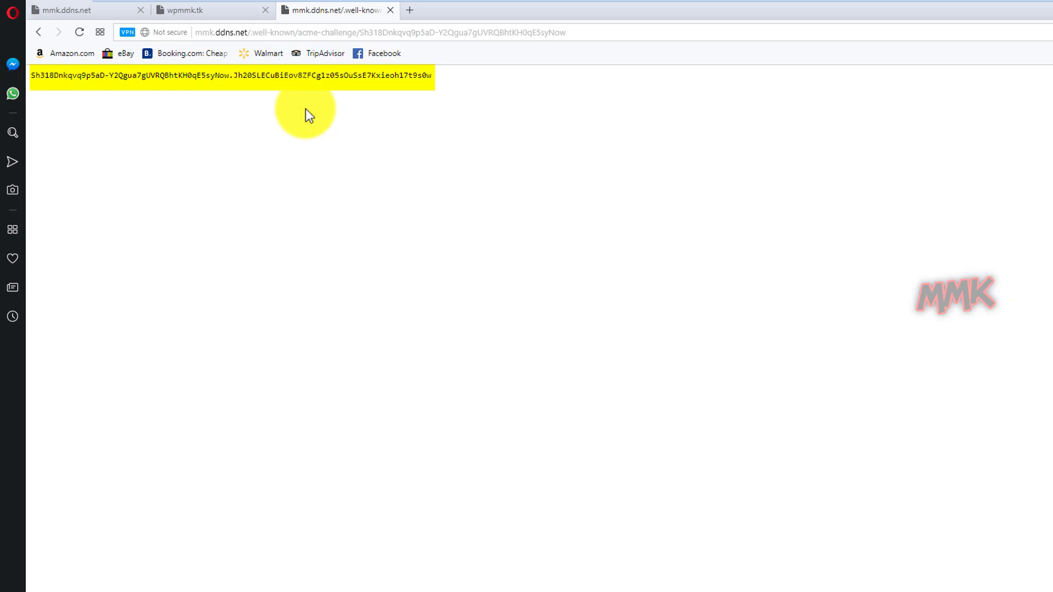
{"action": "left_click", "coordinate": [305, 108]}
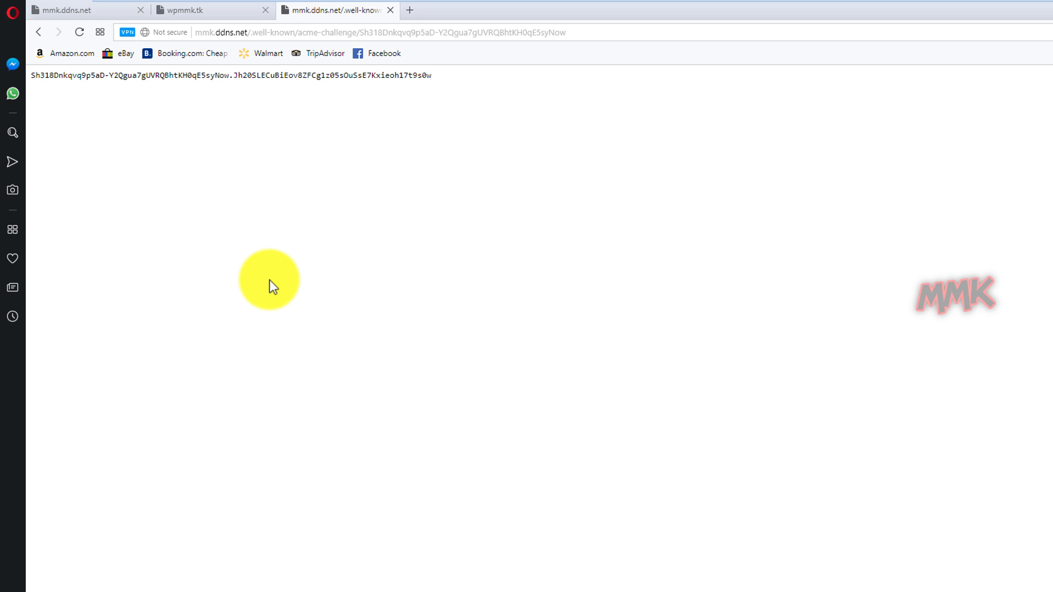
{"action": "right_click", "coordinate": [495, 188]}
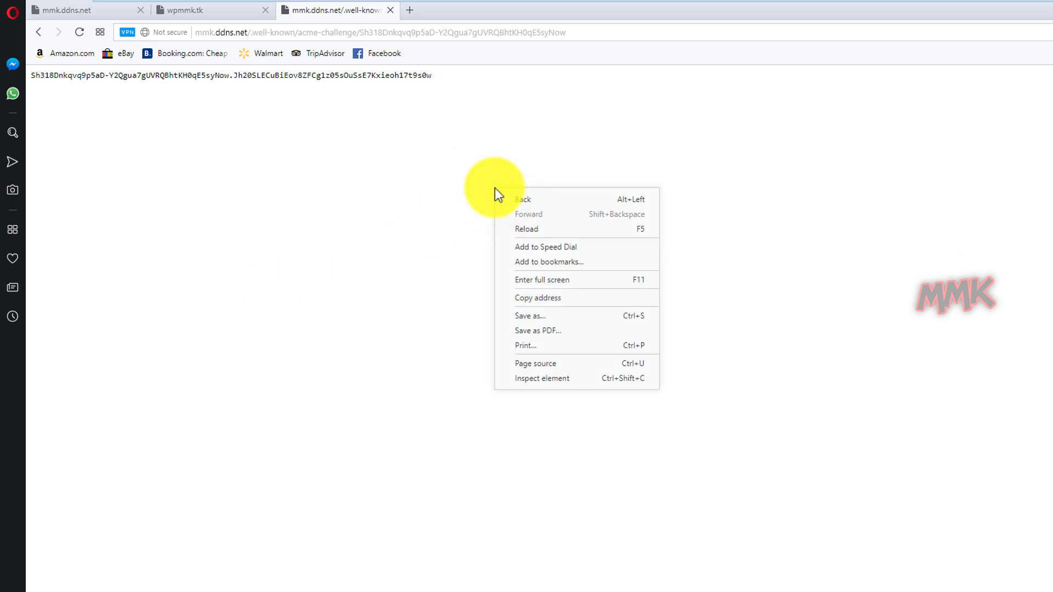
{"action": "left_click", "coordinate": [527, 364]}
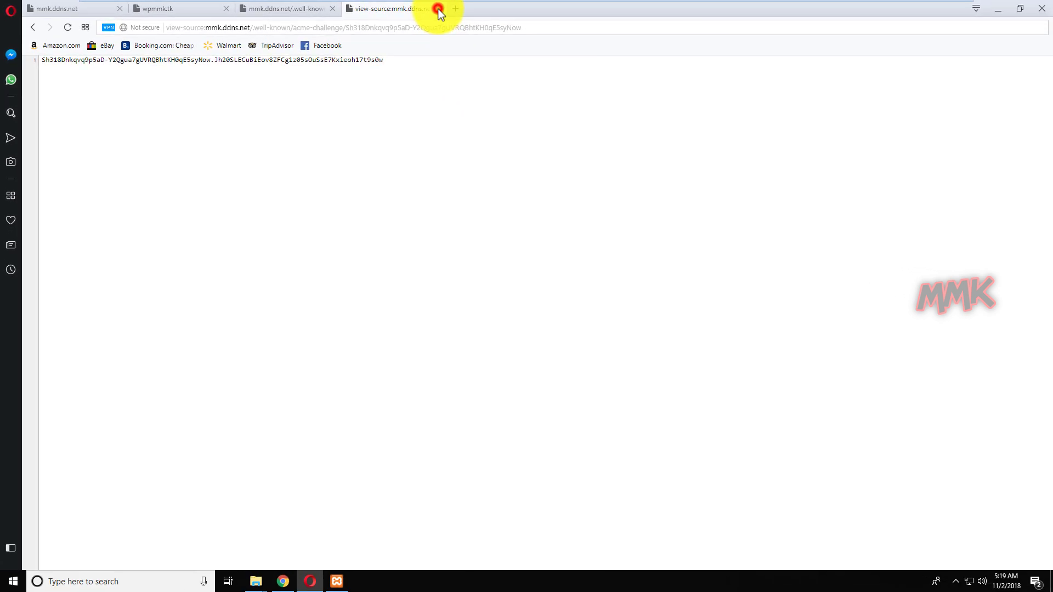
{"action": "left_click", "coordinate": [438, 8]}
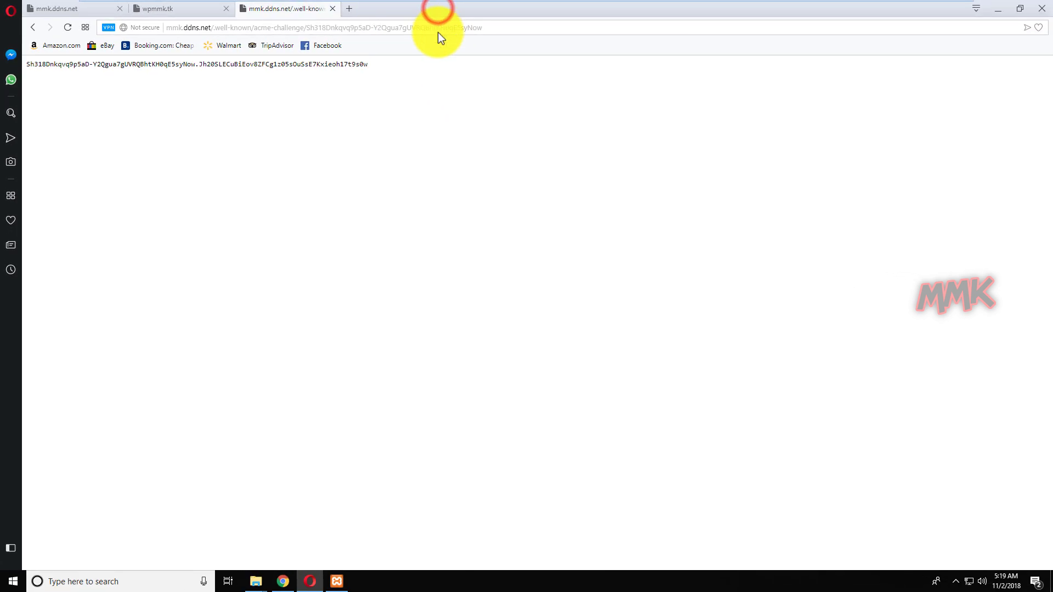
Generate the mmk.ddns.net certificate and save all certificate files as sslforfree.zip on the Desktop.
{"action": "left_click", "coordinate": [997, 10]}
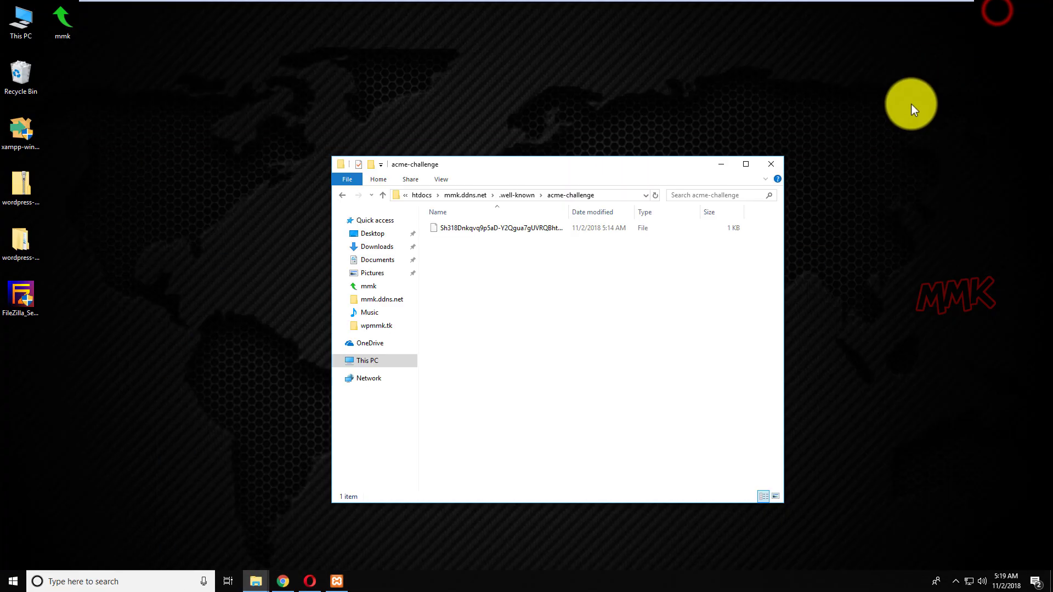
{"action": "left_click", "coordinate": [283, 581]}
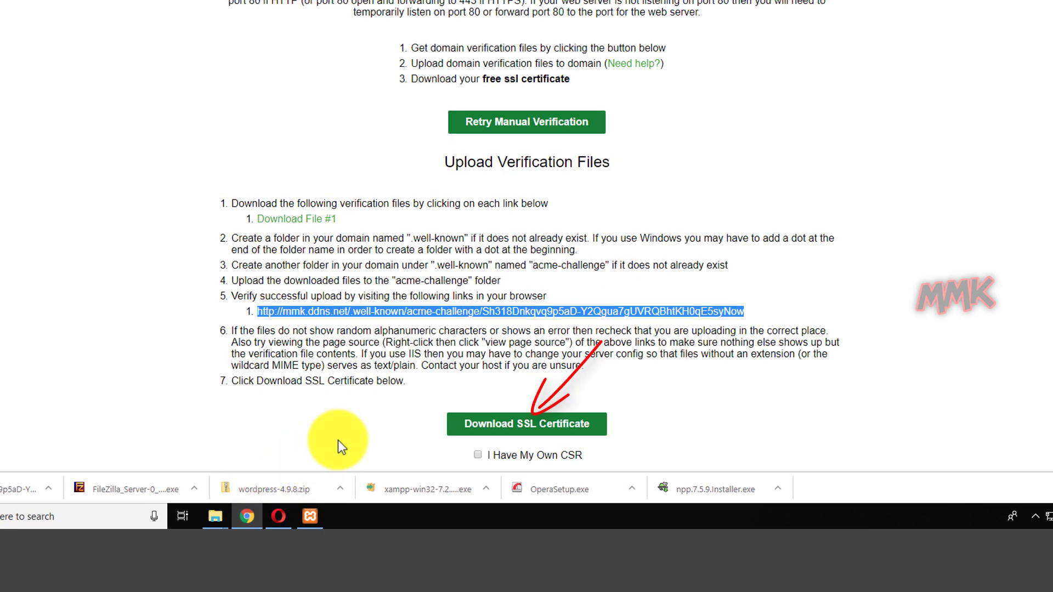
{"action": "left_click", "coordinate": [529, 426]}
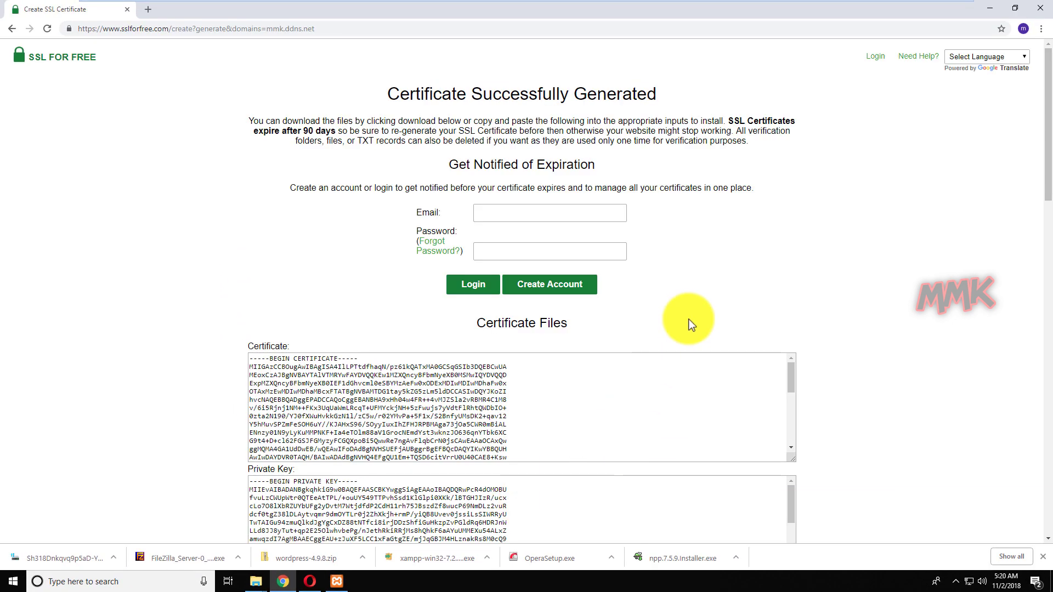
{"action": "scroll", "coordinate": [793, 284], "scroll_direction": "down", "scroll_amount": 4}
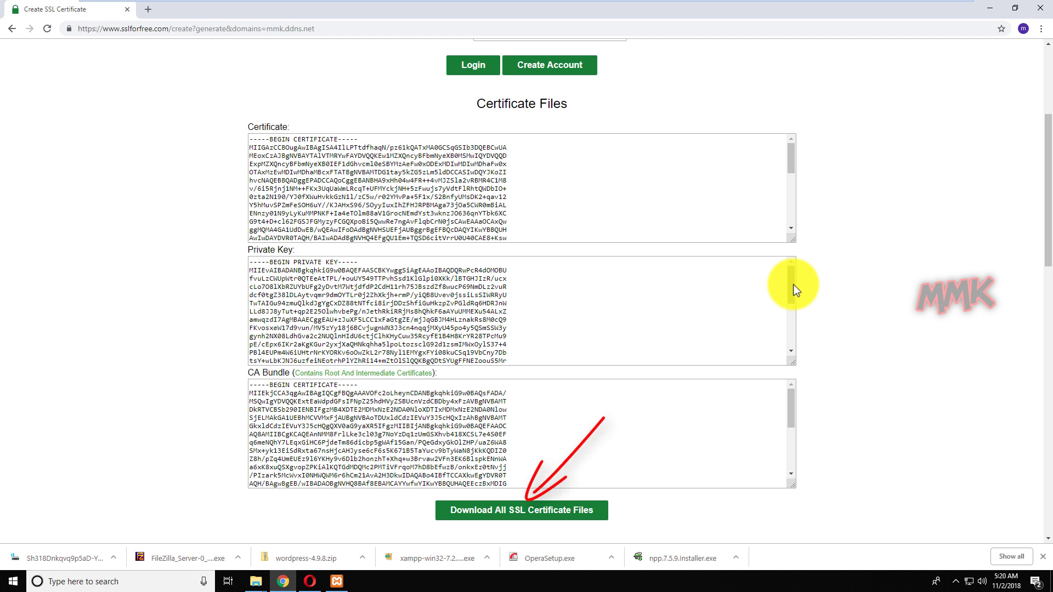
{"action": "left_click", "coordinate": [541, 508]}
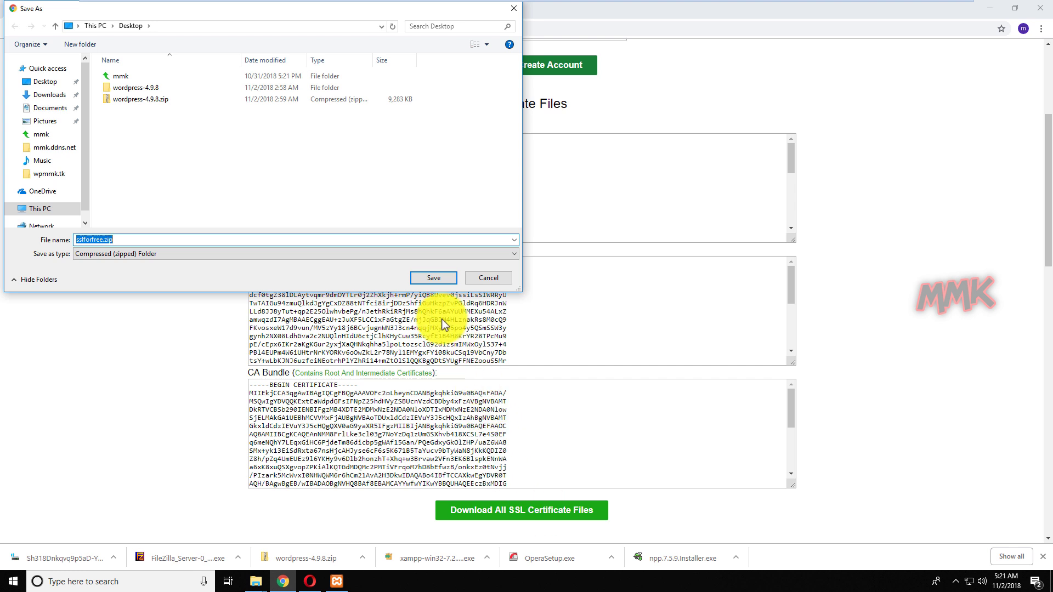
{"action": "left_click", "coordinate": [433, 278]}
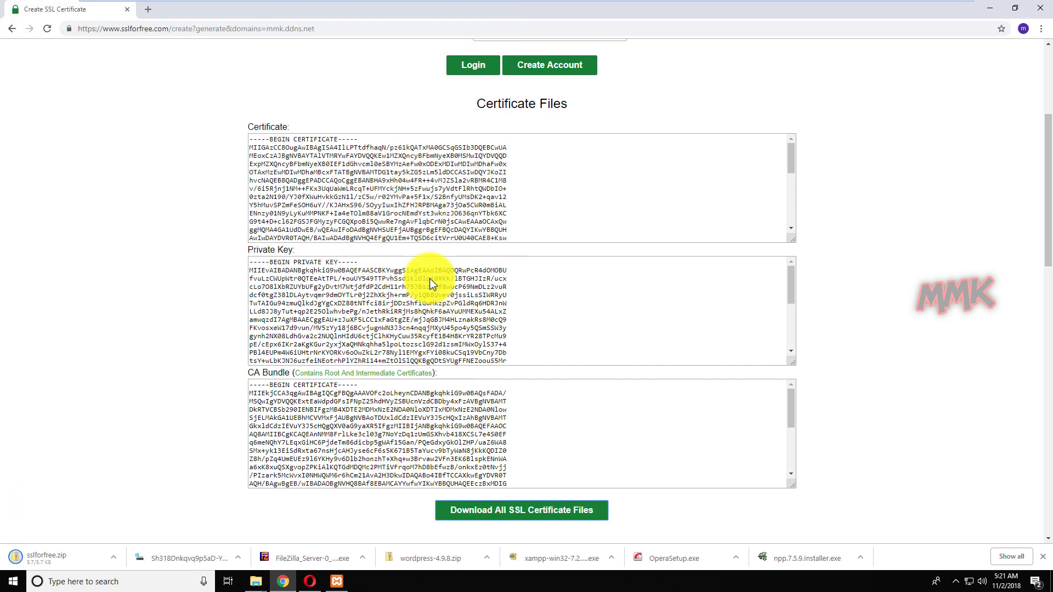
{"action": "left_click", "coordinate": [989, 9]}
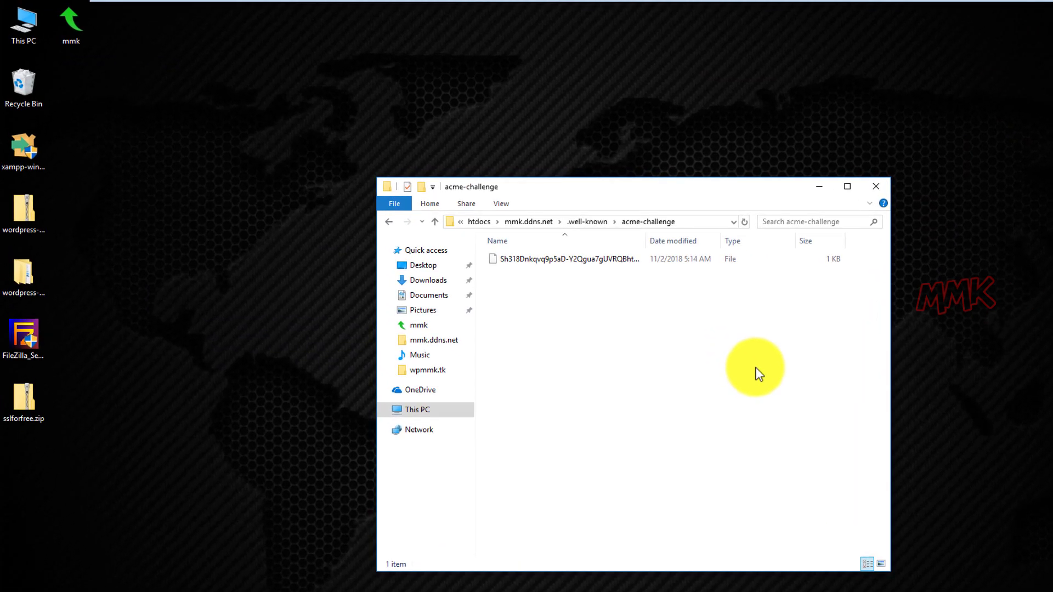
Open C:\xampp\apache\conf\extra\httpd-vhosts.conf with Edit with Notepad++.
{"action": "left_click", "coordinate": [425, 411]}
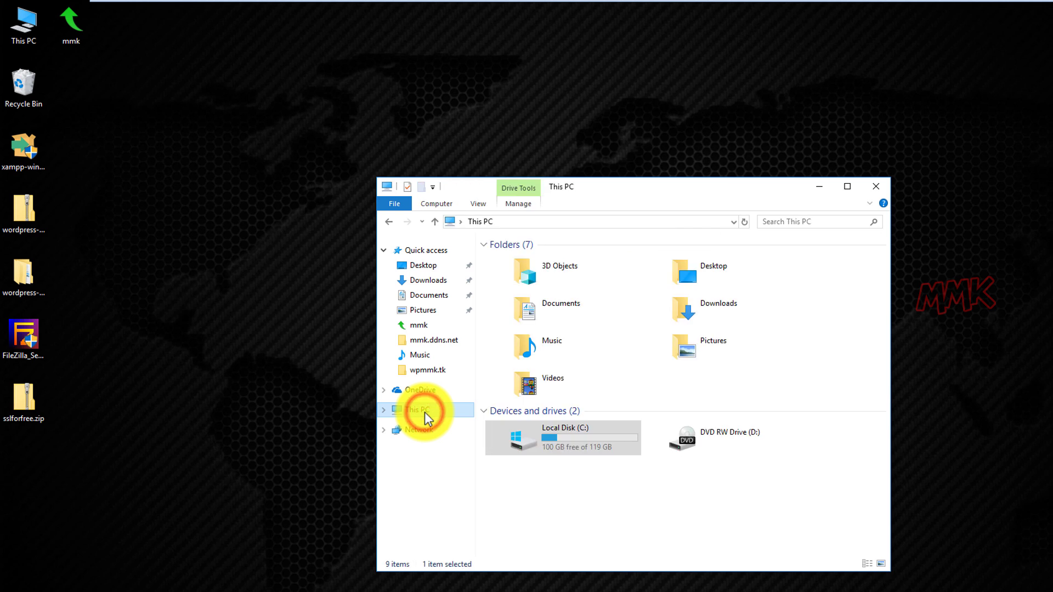
{"action": "double_click", "coordinate": [525, 439]}
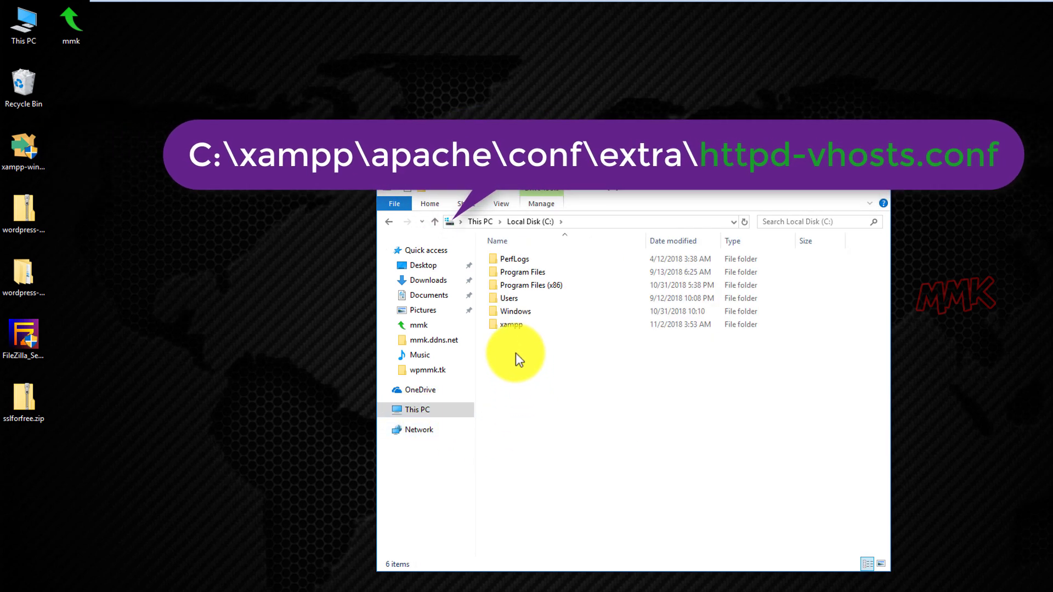
{"action": "double_click", "coordinate": [510, 327]}
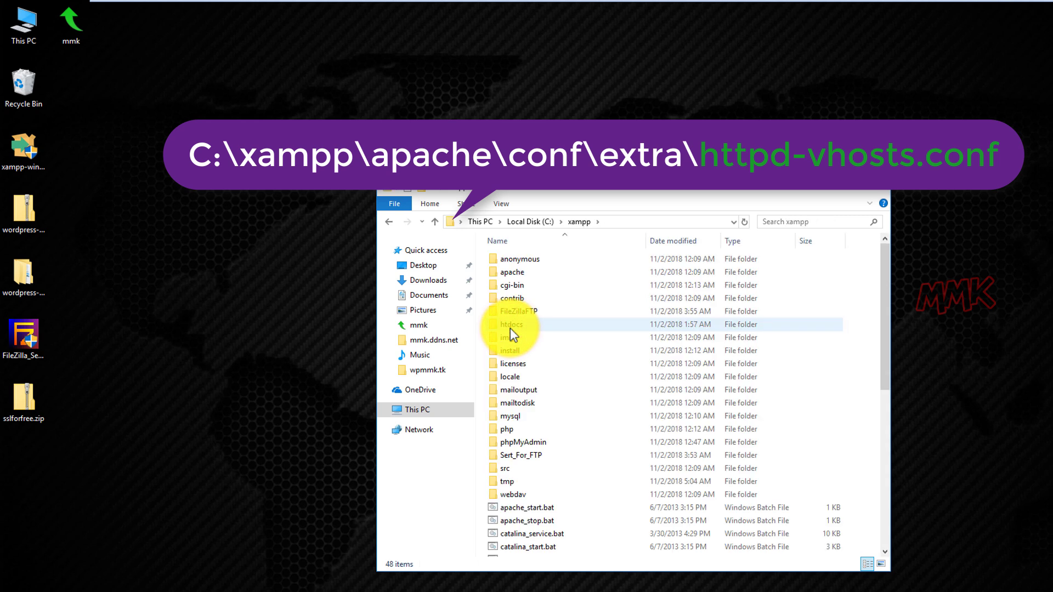
{"action": "double_click", "coordinate": [512, 269]}
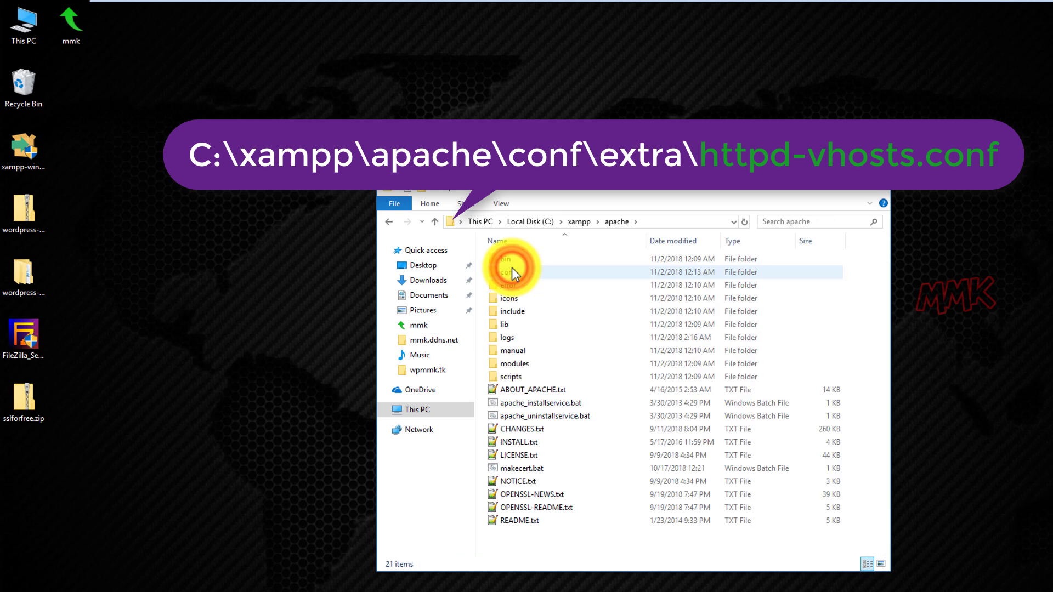
{"action": "left_click", "coordinate": [515, 273]}
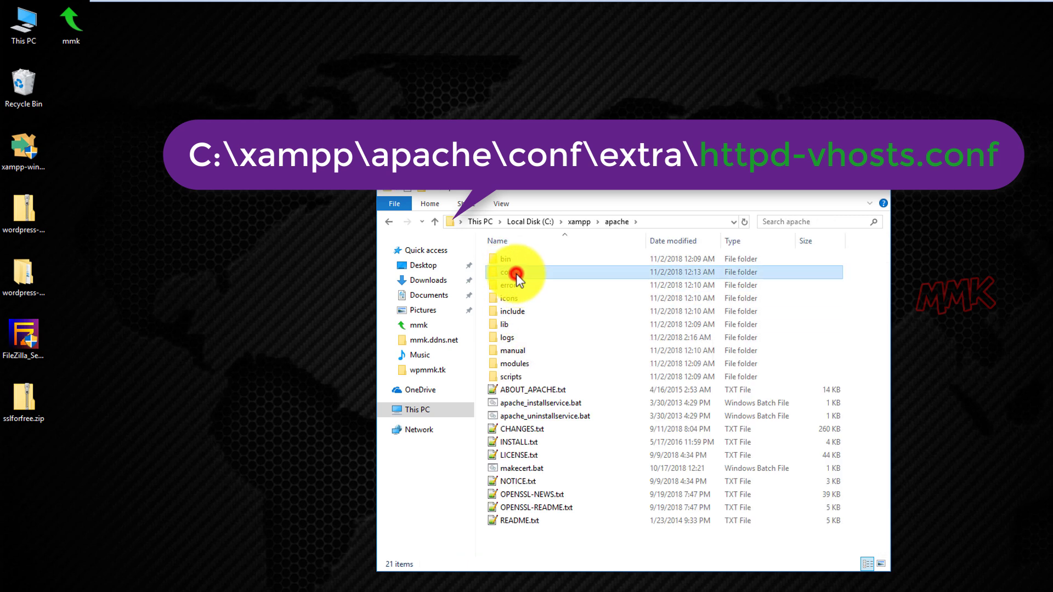
{"action": "double_click", "coordinate": [516, 273]}
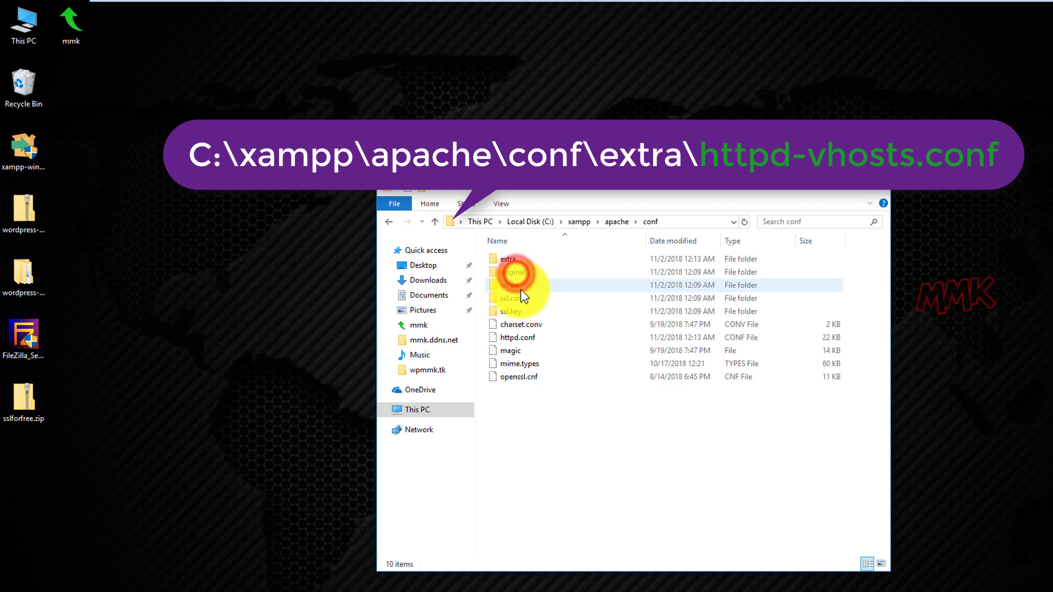
{"action": "double_click", "coordinate": [516, 262]}
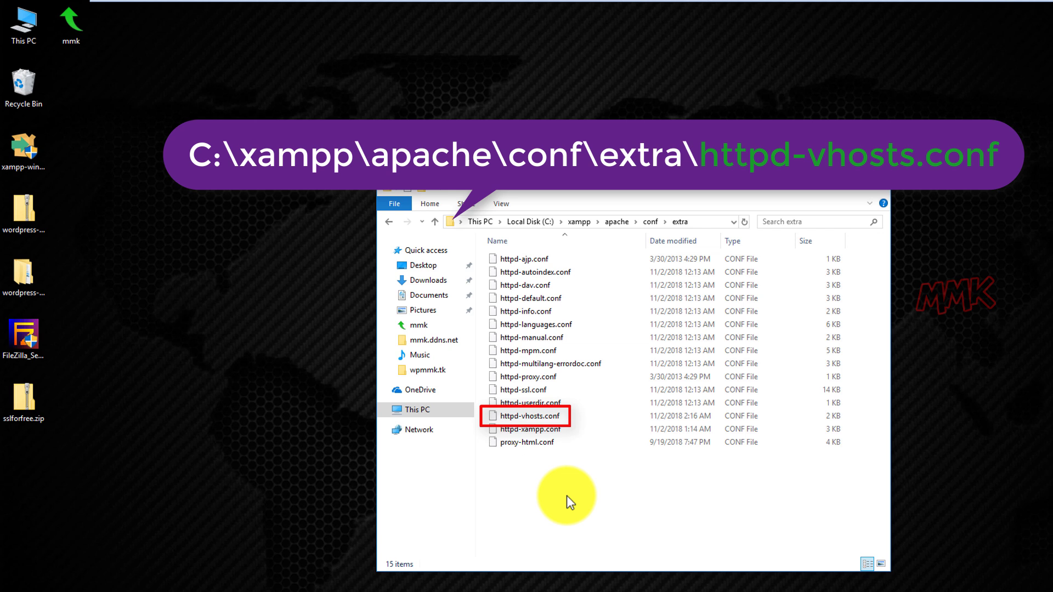
{"action": "right_click", "coordinate": [528, 416]}
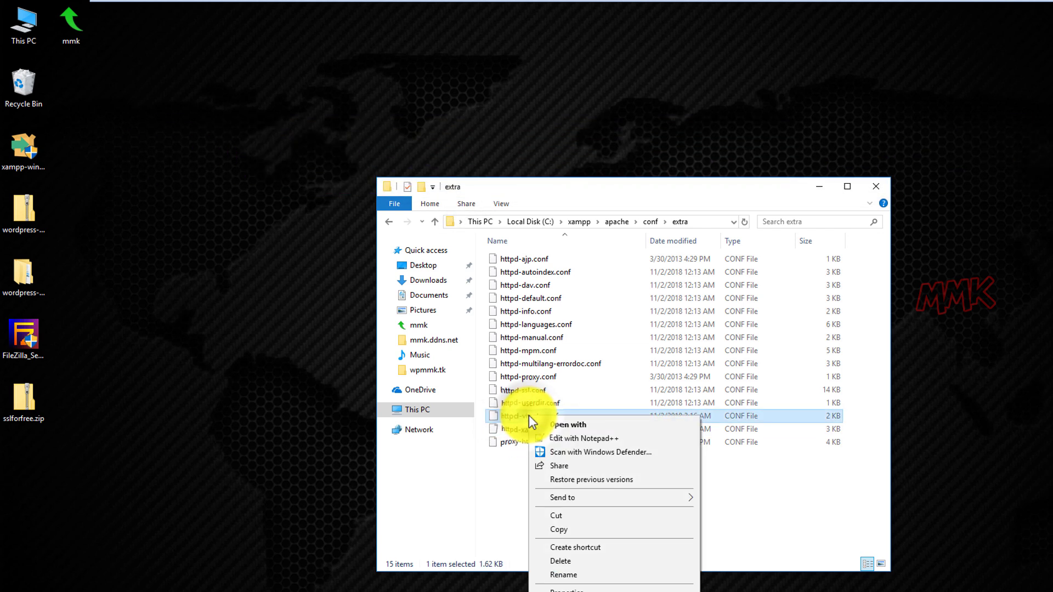
{"action": "left_click", "coordinate": [568, 439]}
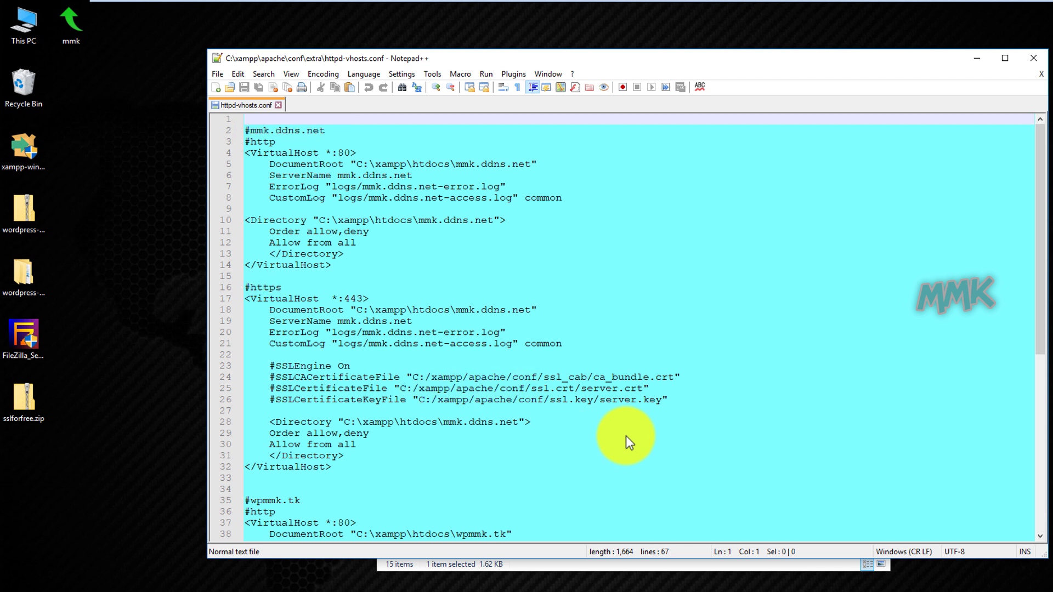
Navigate File Explorer to C:\xampp\apache\conf.
{"action": "left_click", "coordinate": [973, 61]}
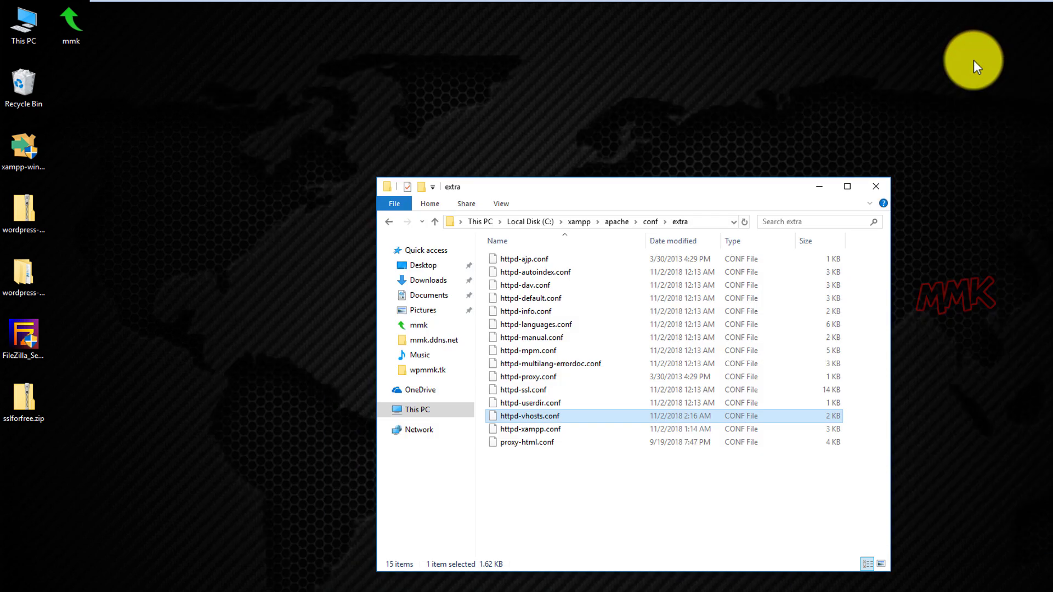
{"action": "left_click", "coordinate": [533, 220]}
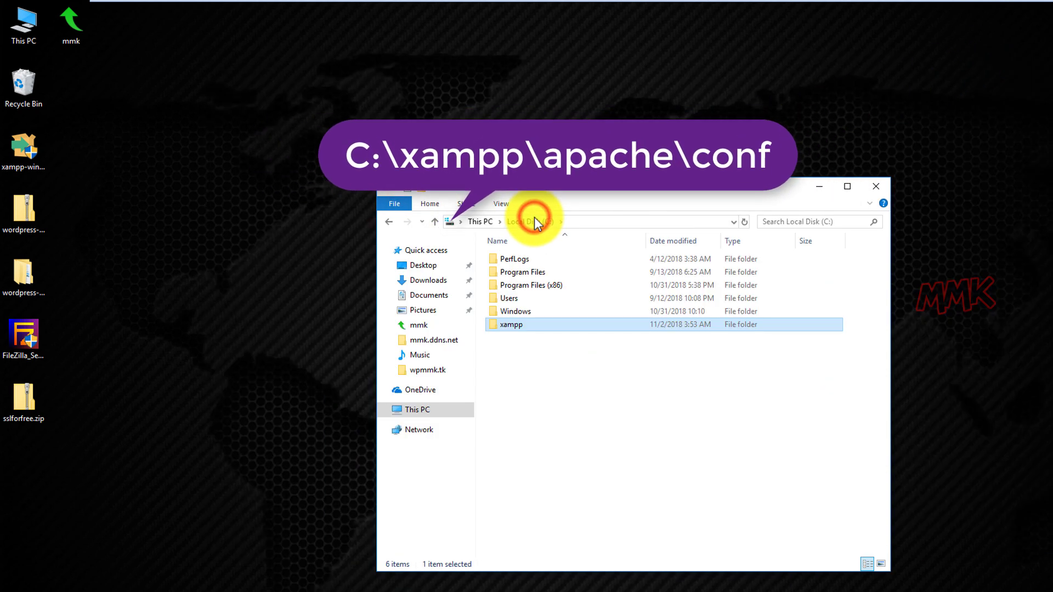
{"action": "double_click", "coordinate": [508, 326]}
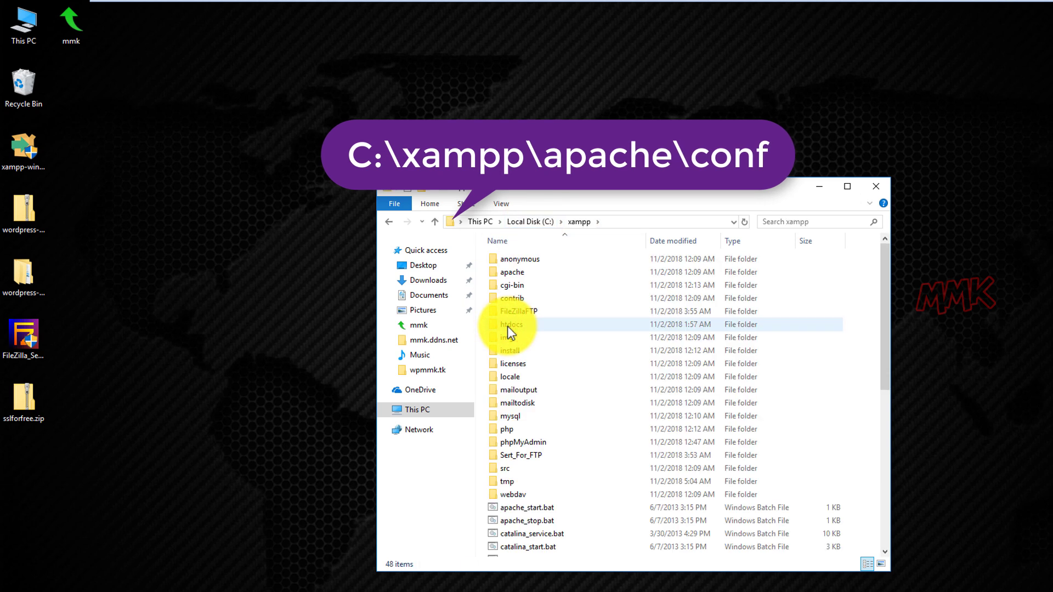
{"action": "double_click", "coordinate": [519, 273]}
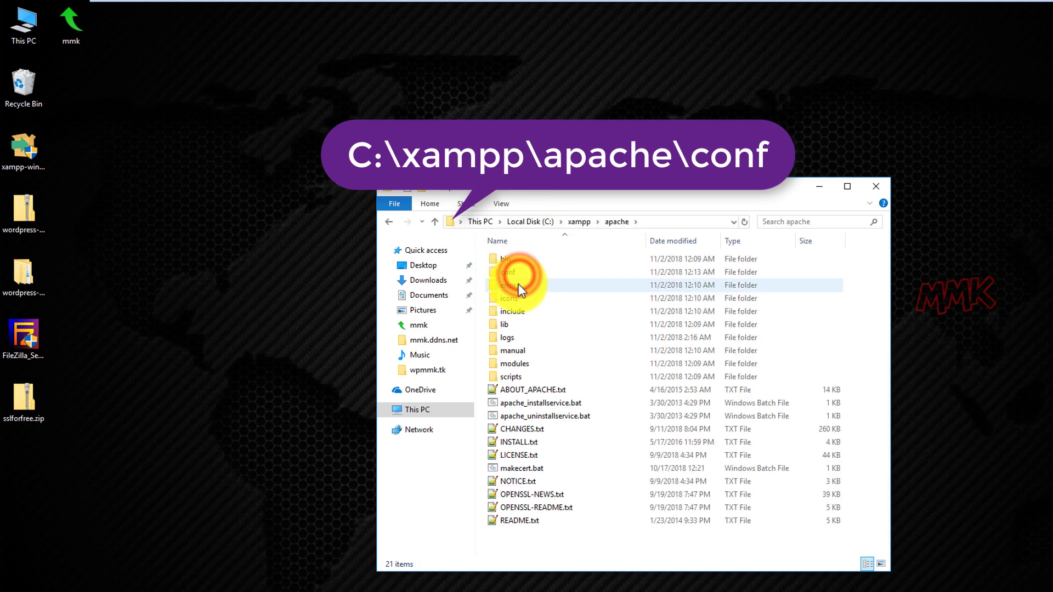
{"action": "left_click", "coordinate": [516, 273]}
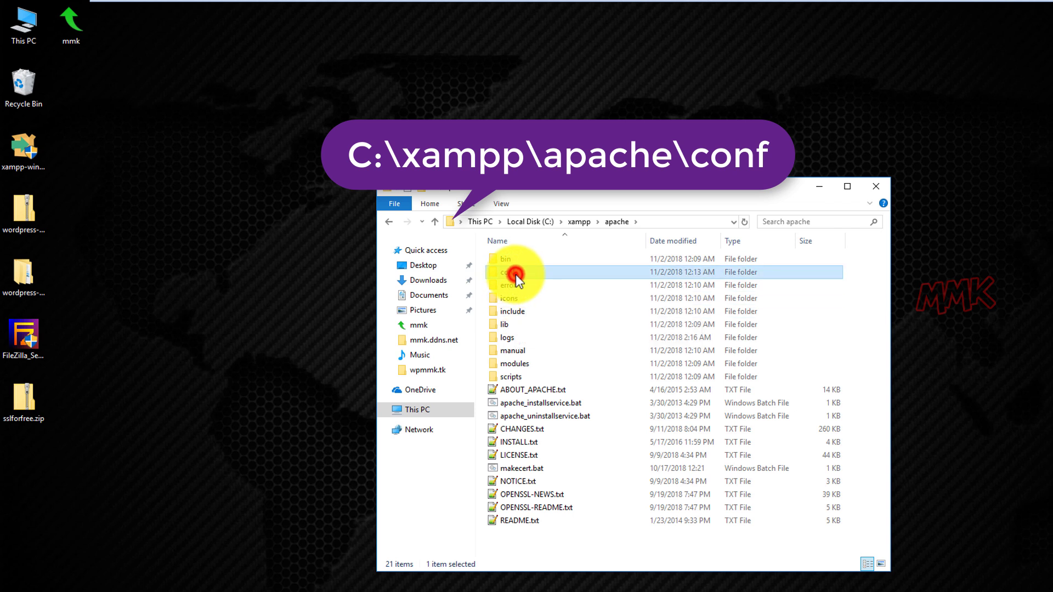
{"action": "double_click", "coordinate": [516, 273]}
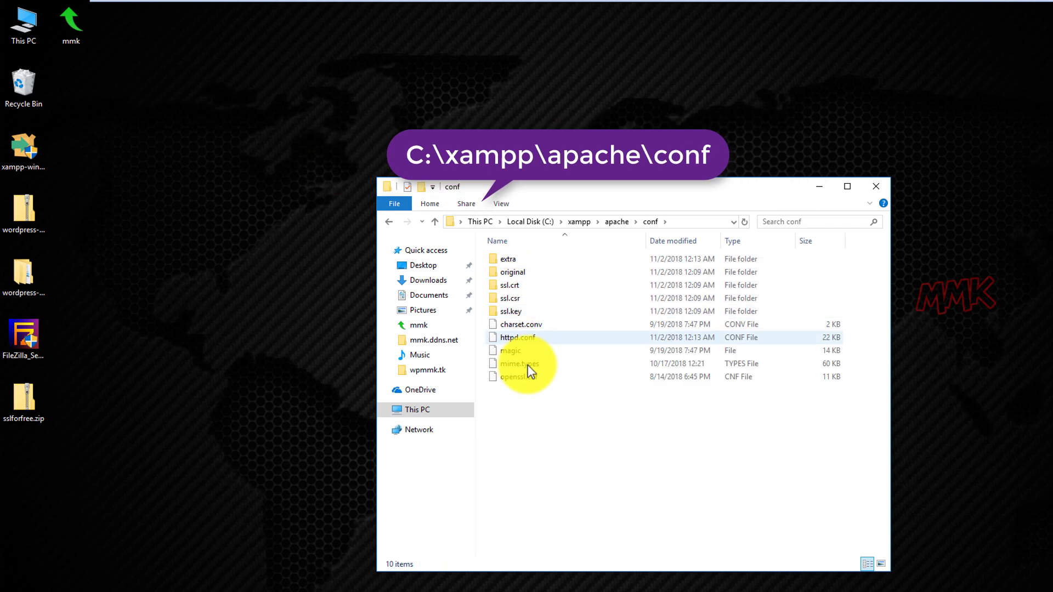
Extract sslforfree.zip to a Desktop folder and place its window beside the conf window.
{"action": "right_click", "coordinate": [18, 402]}
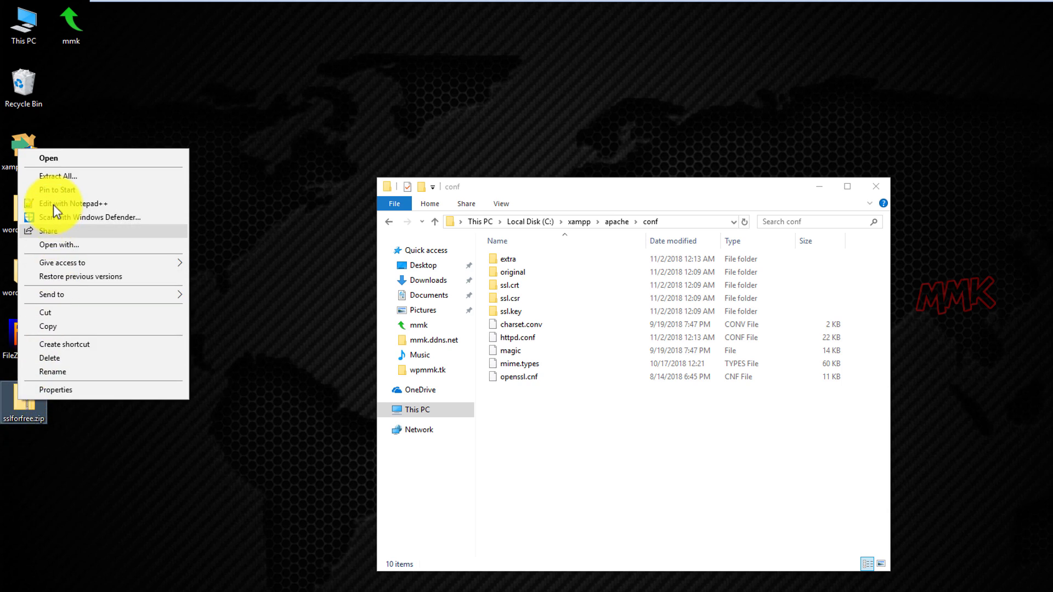
{"action": "left_click", "coordinate": [64, 179]}
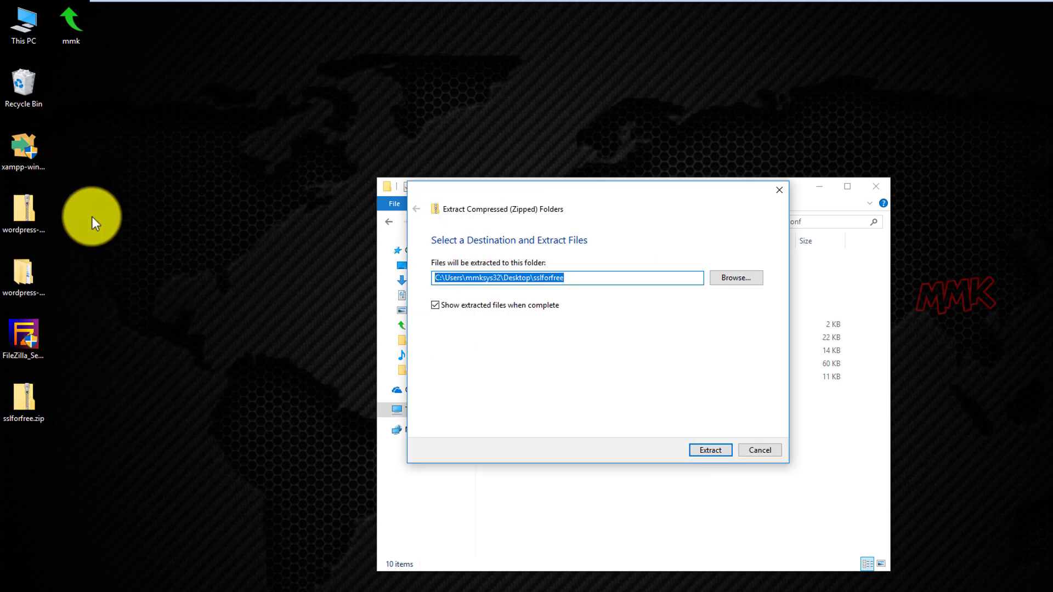
{"action": "left_click", "coordinate": [698, 452]}
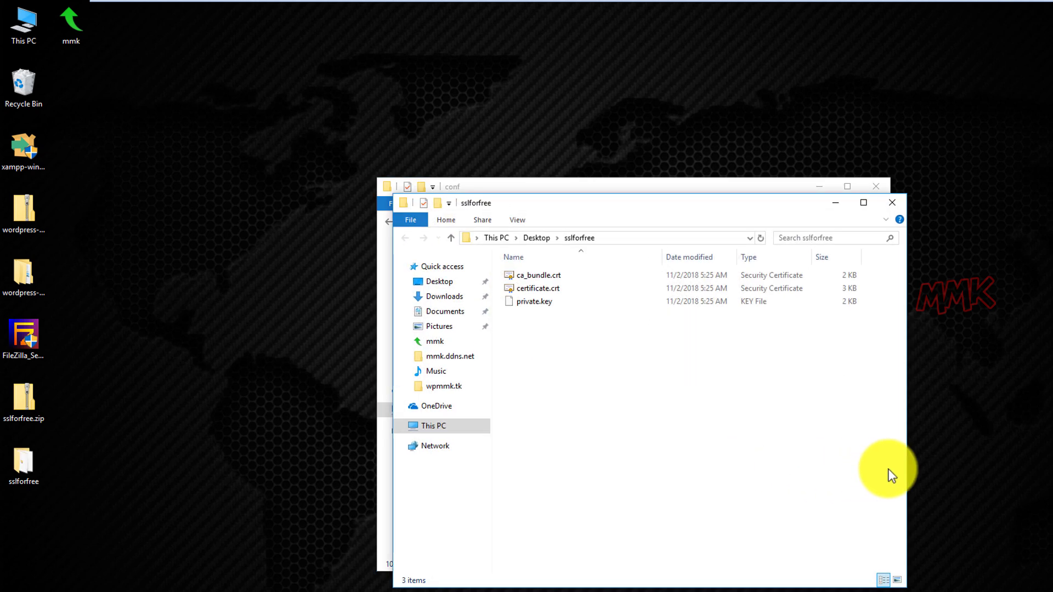
{"action": "left_click_drag", "start_coordinate": [906, 470], "coordinate": [611, 448]}
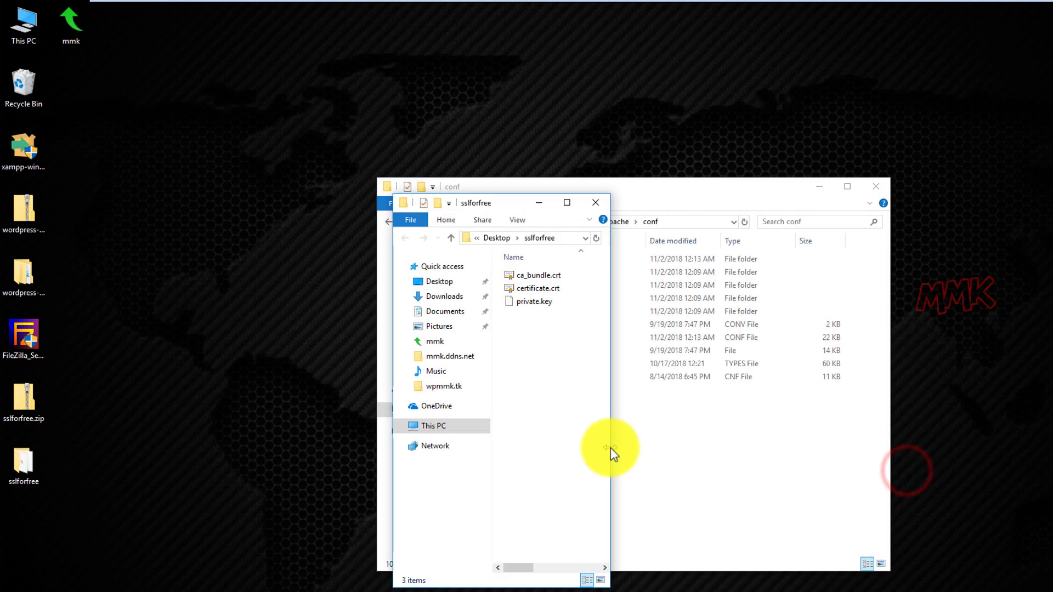
{"action": "left_click_drag", "start_coordinate": [501, 202], "coordinate": [258, 182]}
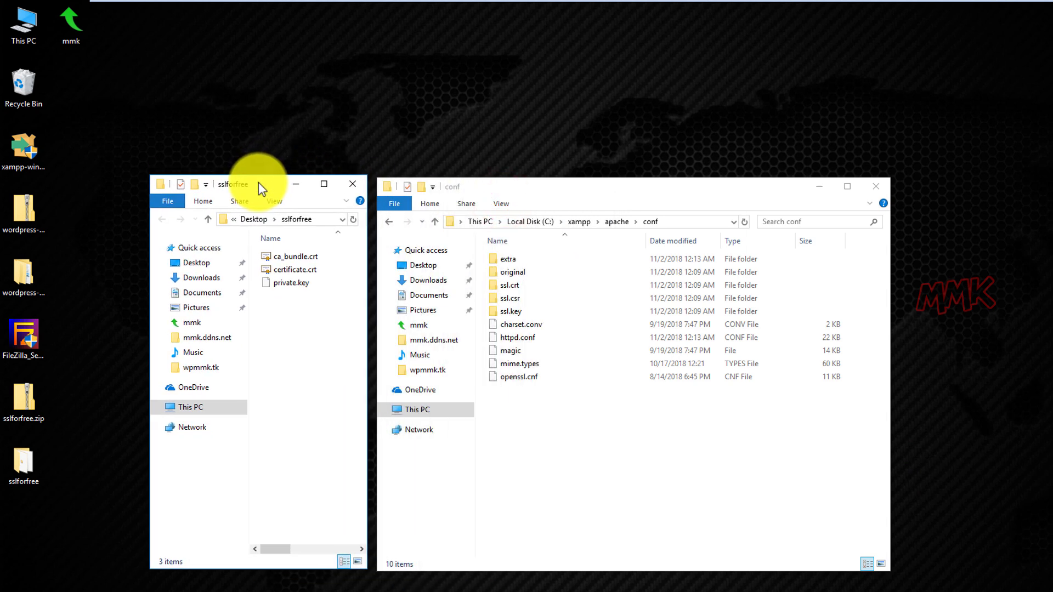
Resize Notepad++ above the folder windows, scroll to the SSL lines and select ssl_cab on line 24.
{"action": "left_click", "coordinate": [368, 590]}
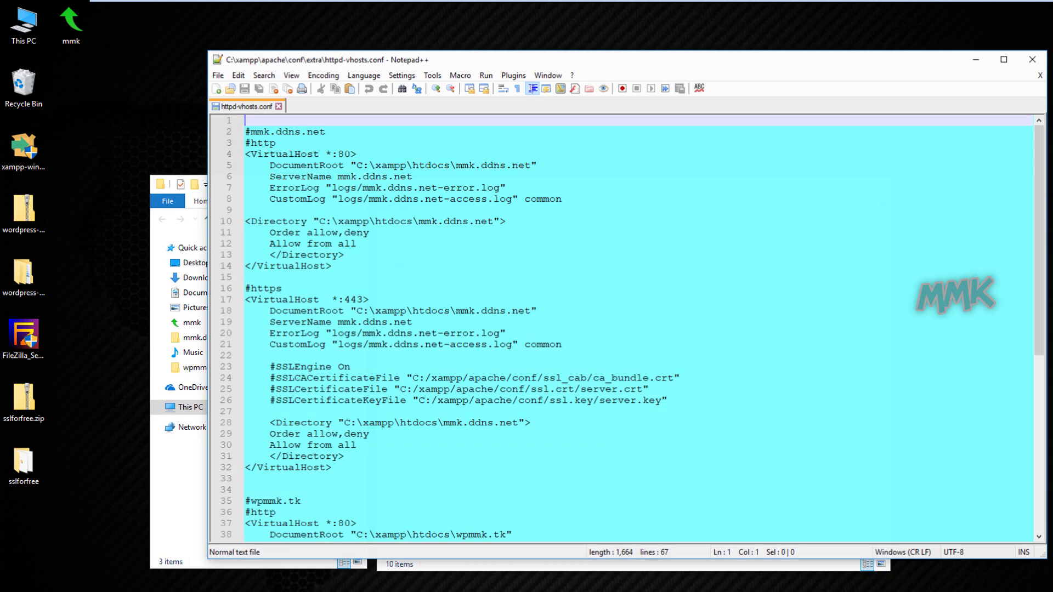
{"action": "left_click_drag", "start_coordinate": [632, 562], "coordinate": [595, 225]}
{"action": "scroll", "coordinate": [595, 183], "scroll_direction": "down", "scroll_amount": 7}
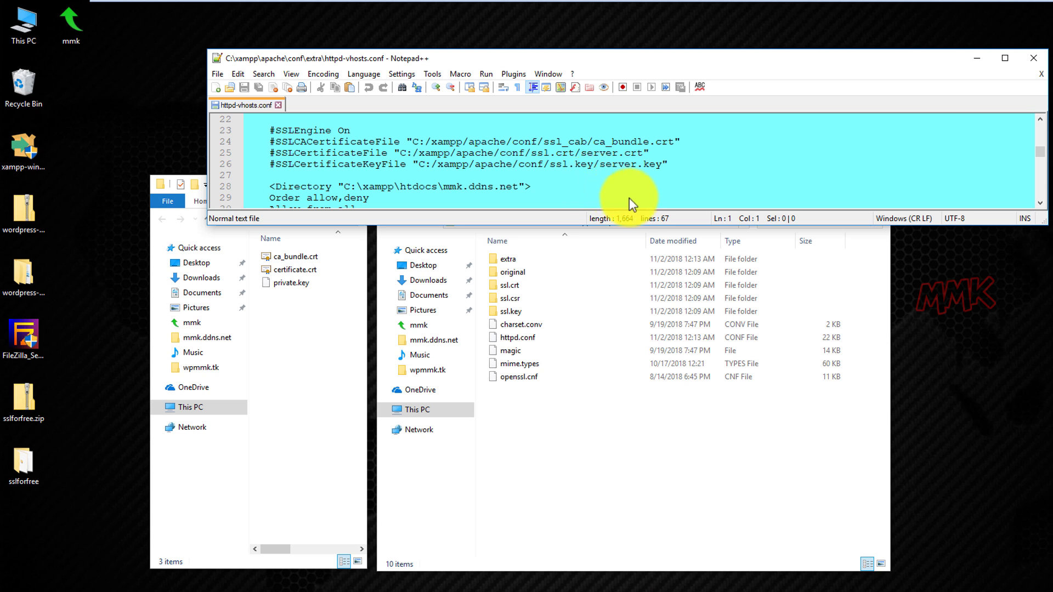
{"action": "left_click_drag", "start_coordinate": [618, 61], "coordinate": [575, 36]}
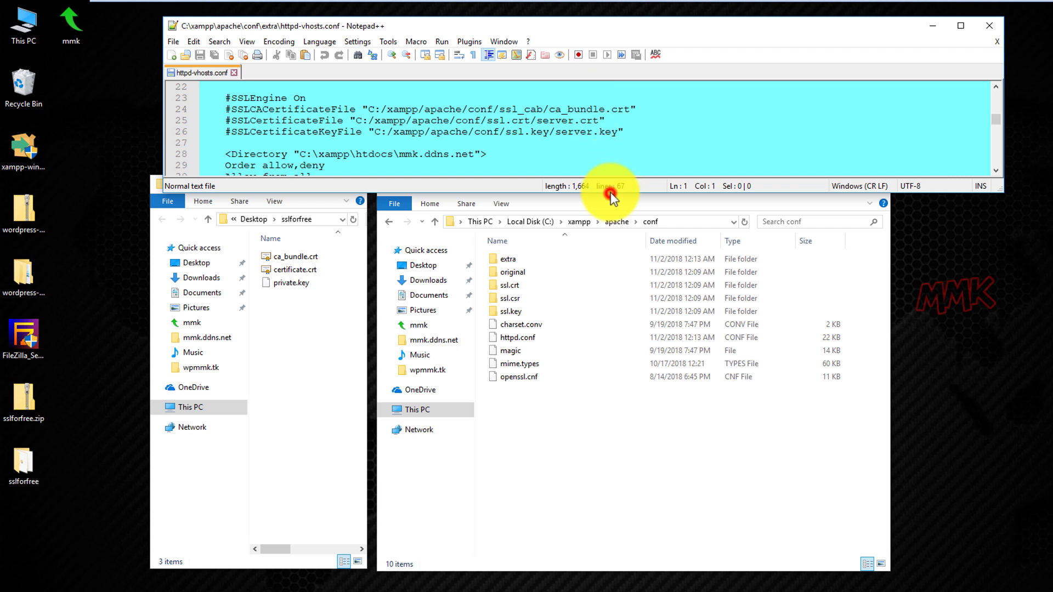
{"action": "left_click_drag", "start_coordinate": [611, 195], "coordinate": [607, 168]}
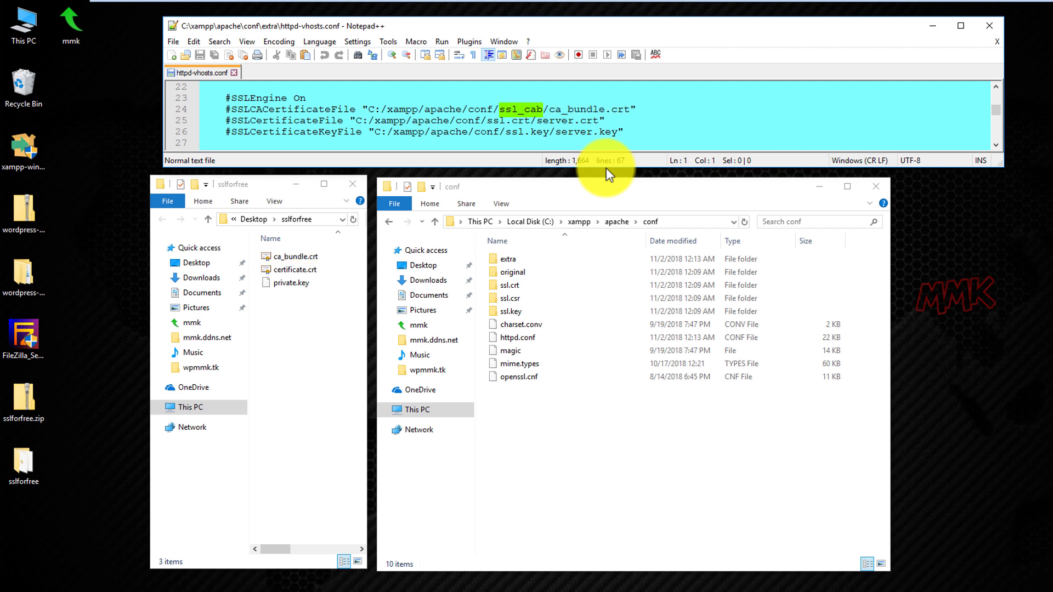
{"action": "left_click", "coordinate": [501, 109]}
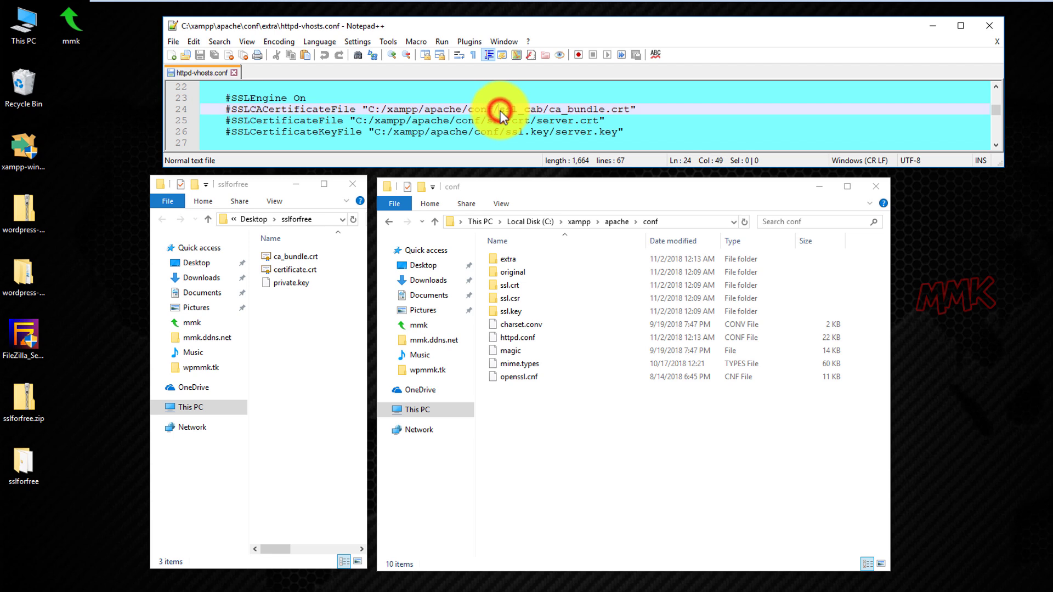
Create a folder named ssl_cab in xampp's conf folder, pasting the name from Notepad++.
{"action": "right_click", "coordinate": [531, 111]}
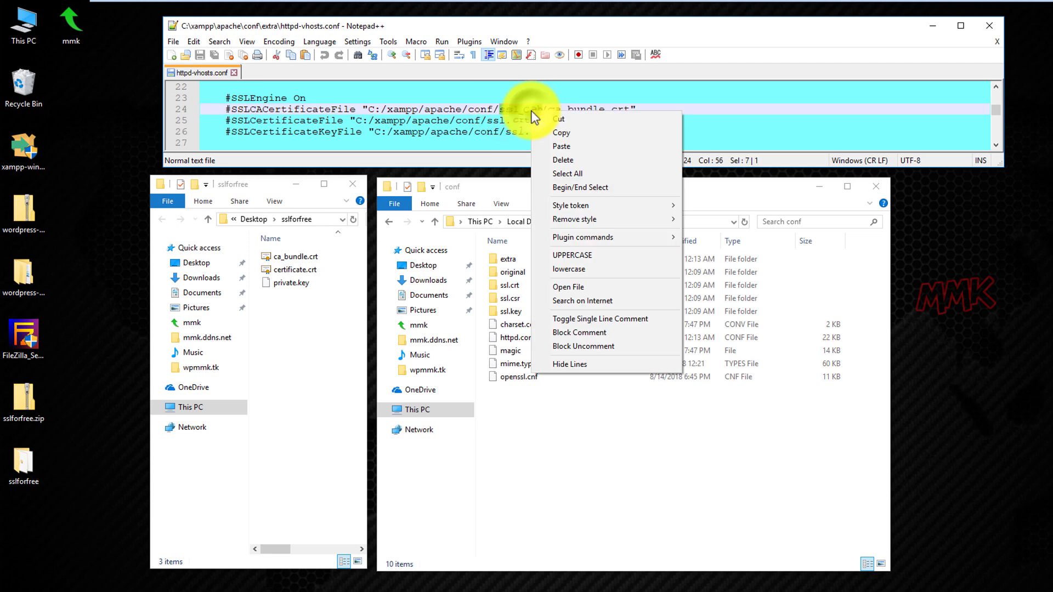
{"action": "left_click", "coordinate": [542, 135]}
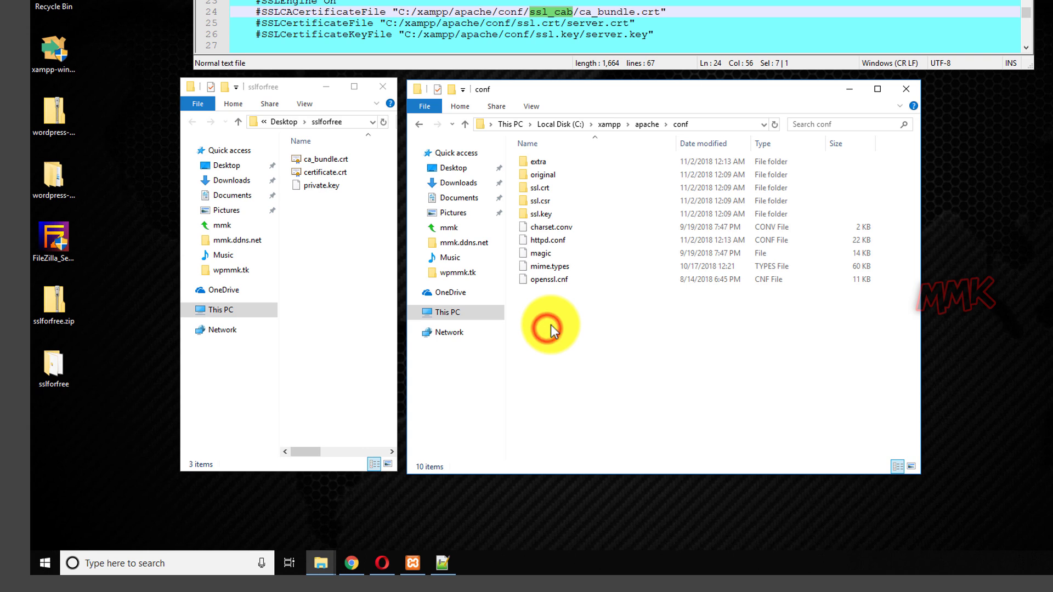
{"action": "right_click", "coordinate": [517, 422]}
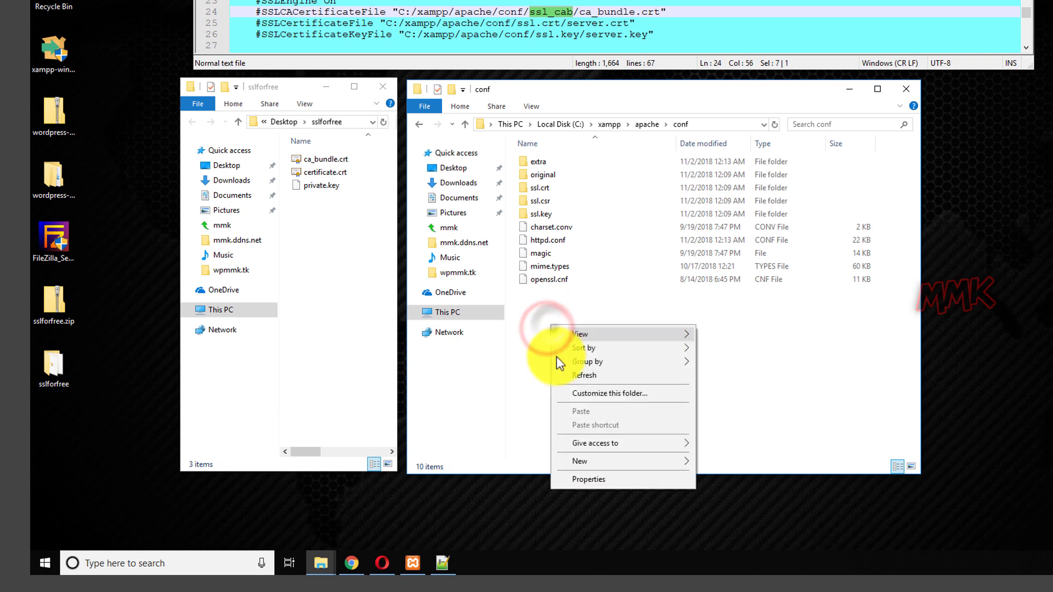
{"action": "left_click", "coordinate": [577, 462]}
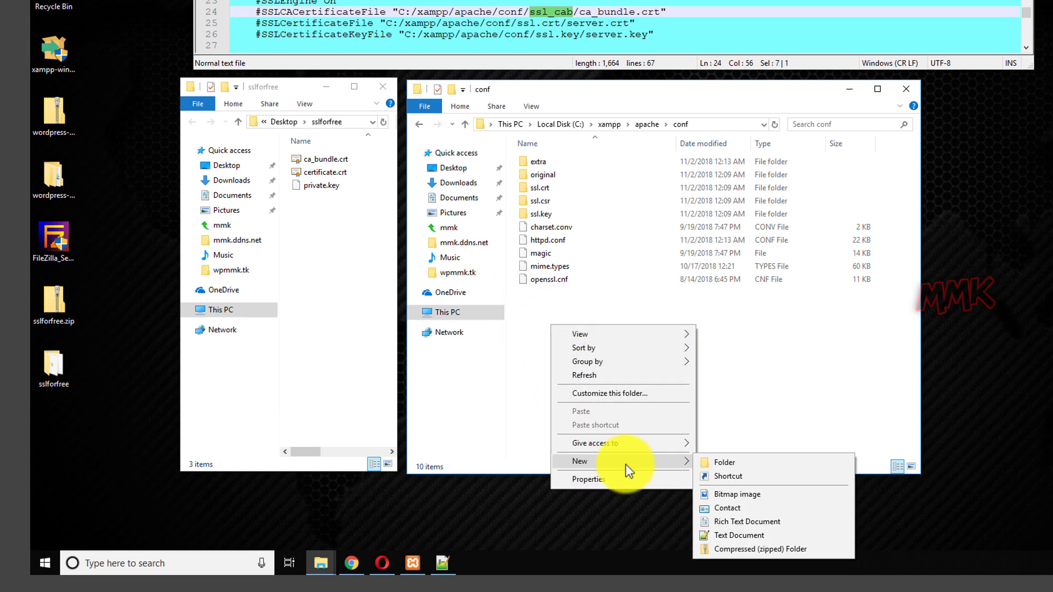
{"action": "left_click", "coordinate": [718, 464]}
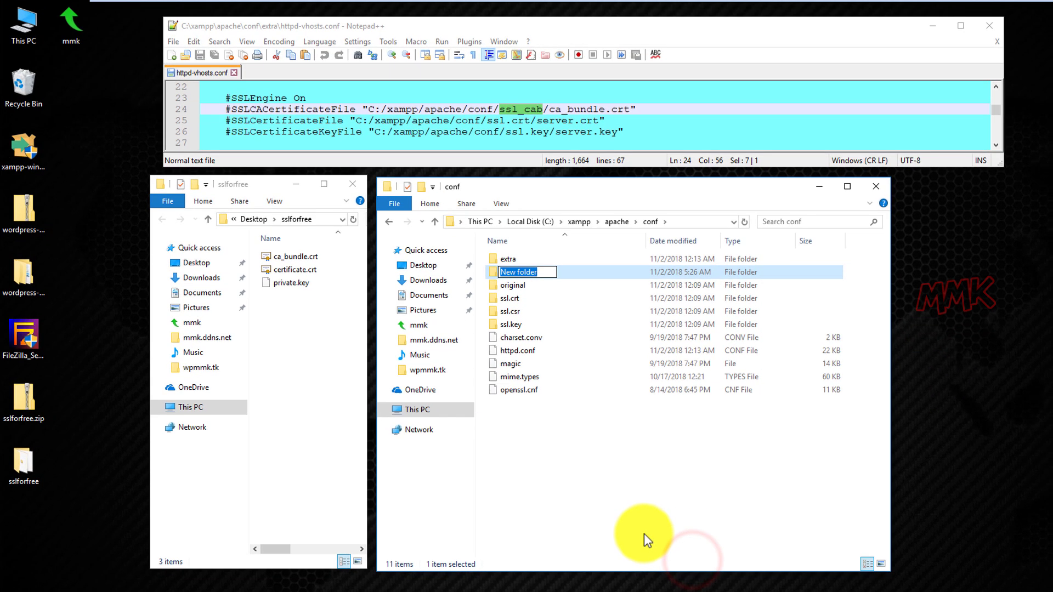
{"action": "right_click", "coordinate": [515, 275]}
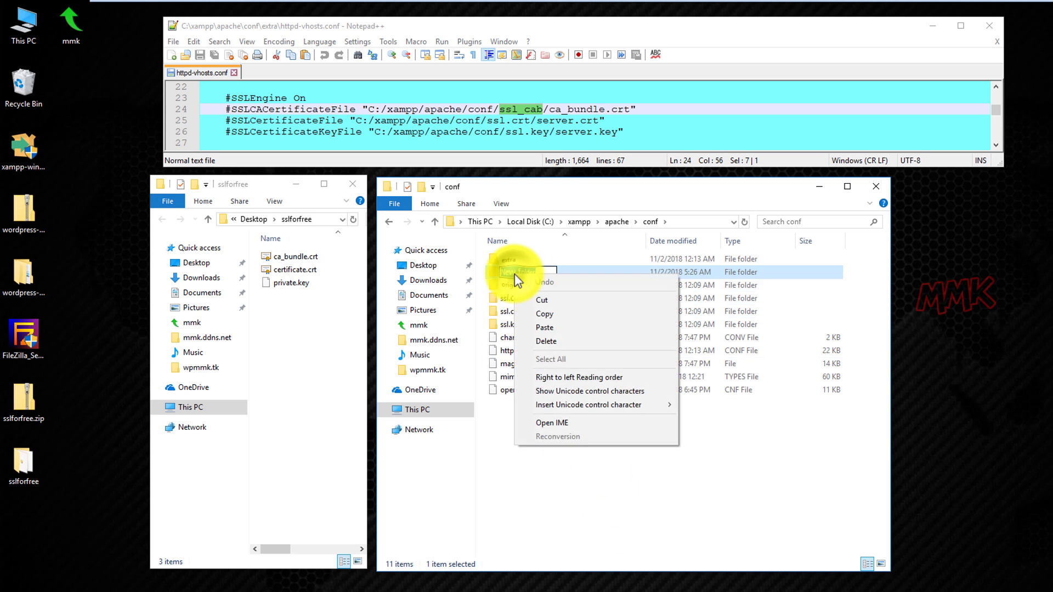
{"action": "left_click", "coordinate": [547, 328]}
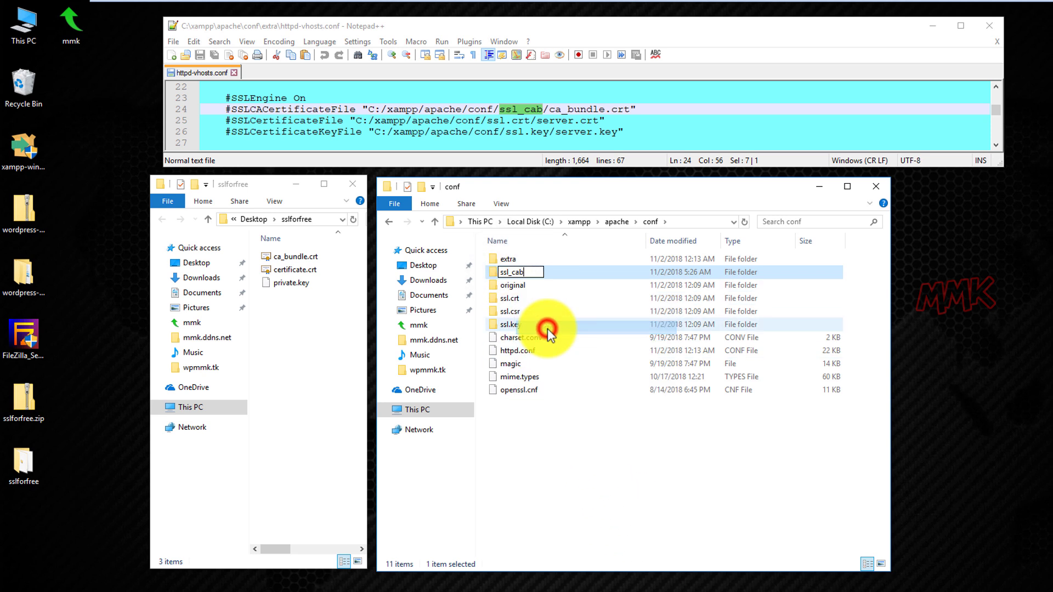
{"action": "left_click", "coordinate": [542, 458]}
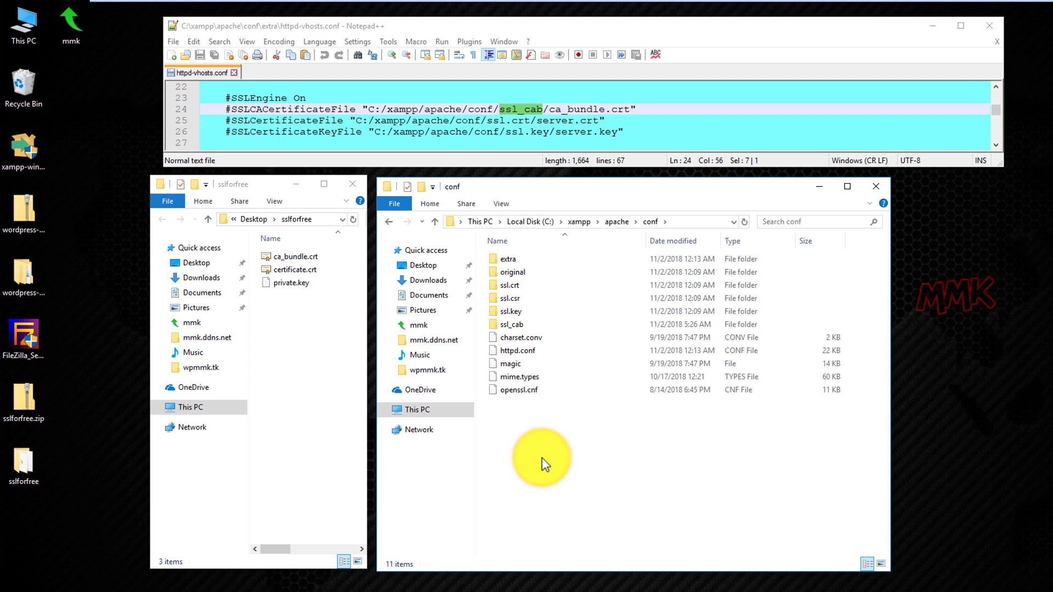
Move ca_bundle.crt from sslforfree into the ssl_cab folder.
{"action": "left_click", "coordinate": [284, 259]}
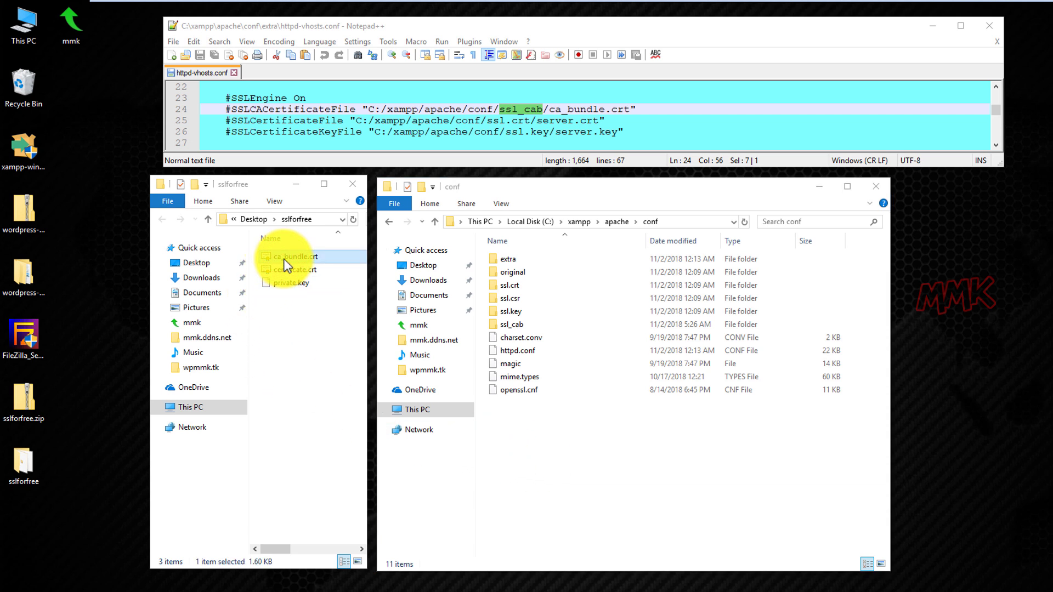
{"action": "left_click_drag", "start_coordinate": [284, 259], "coordinate": [510, 325]}
{"action": "mouse_move", "coordinate": [510, 328]}
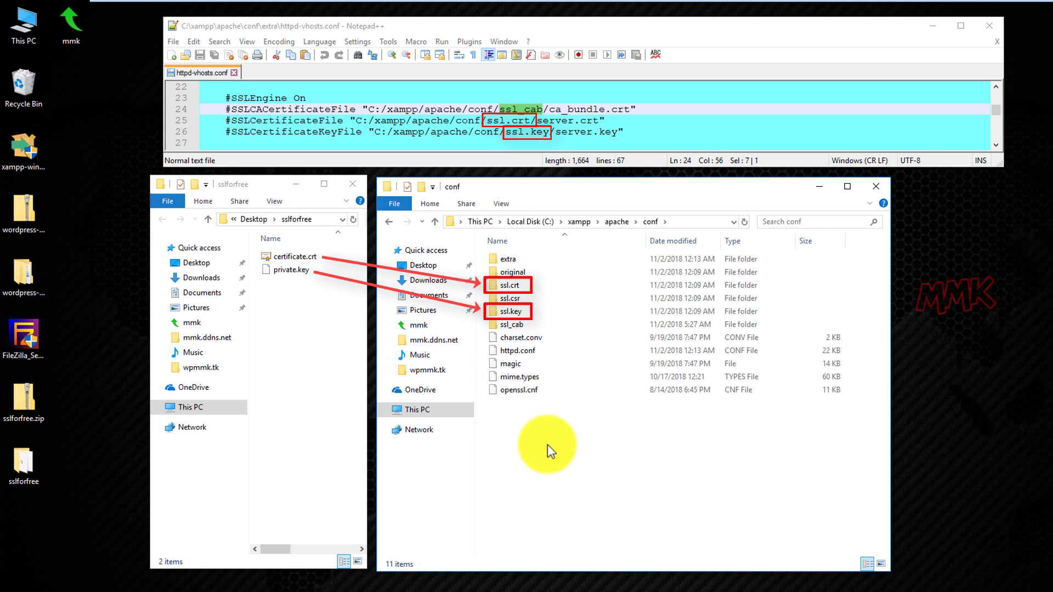
Open server.crt from Xampp's conf\ssl.crt folder in Notepad++ and resize the editor window.
{"action": "left_click", "coordinate": [515, 285]}
{"action": "double_click", "coordinate": [515, 285]}
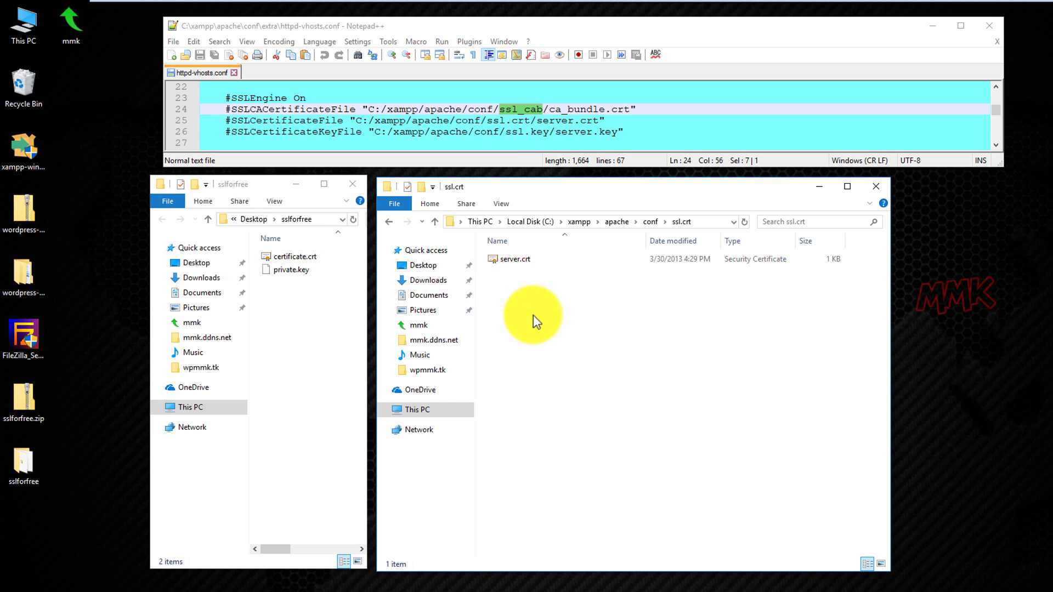
{"action": "right_click", "coordinate": [511, 259]}
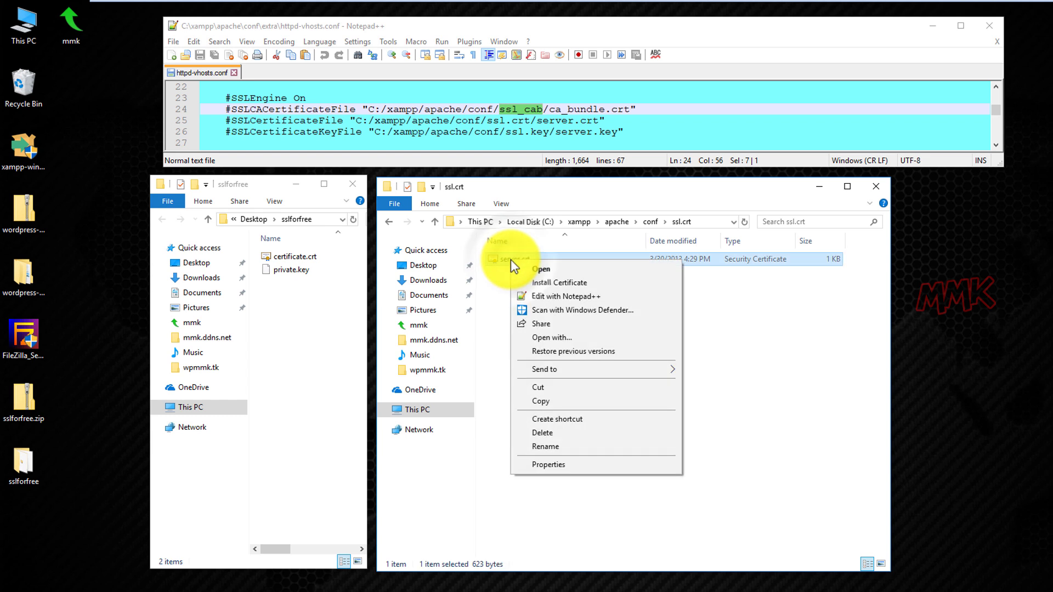
{"action": "left_click", "coordinate": [535, 298]}
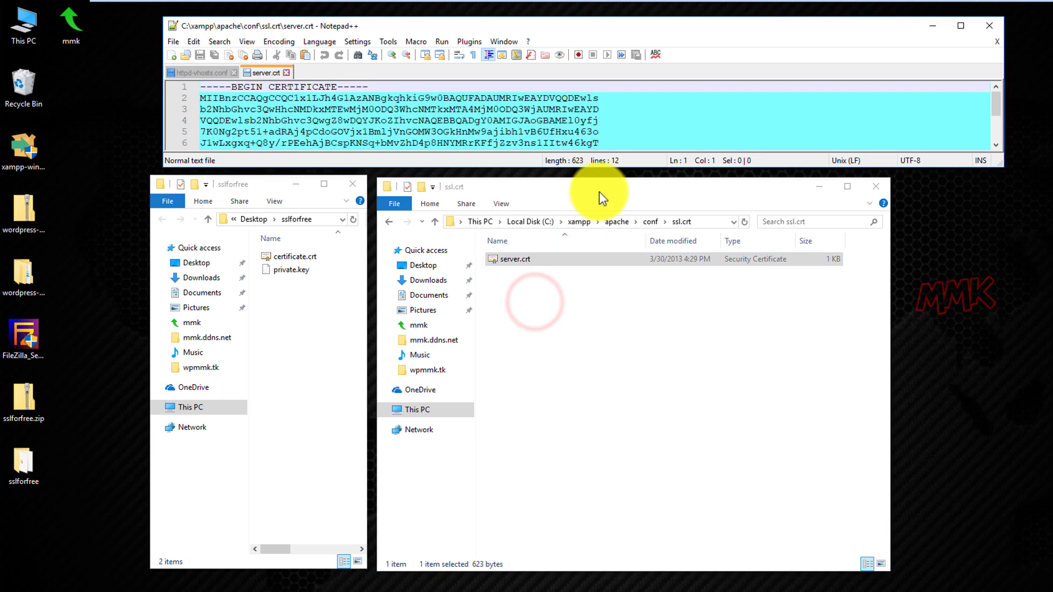
{"action": "left_click_drag", "start_coordinate": [608, 168], "coordinate": [637, 271]}
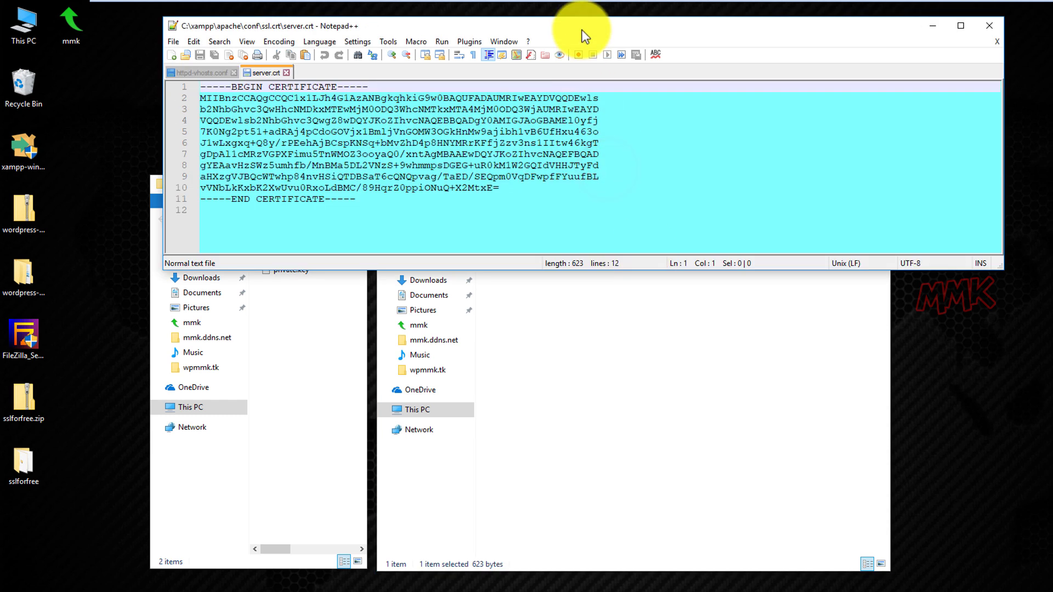
{"action": "left_click_drag", "start_coordinate": [1006, 227], "coordinate": [637, 215]}
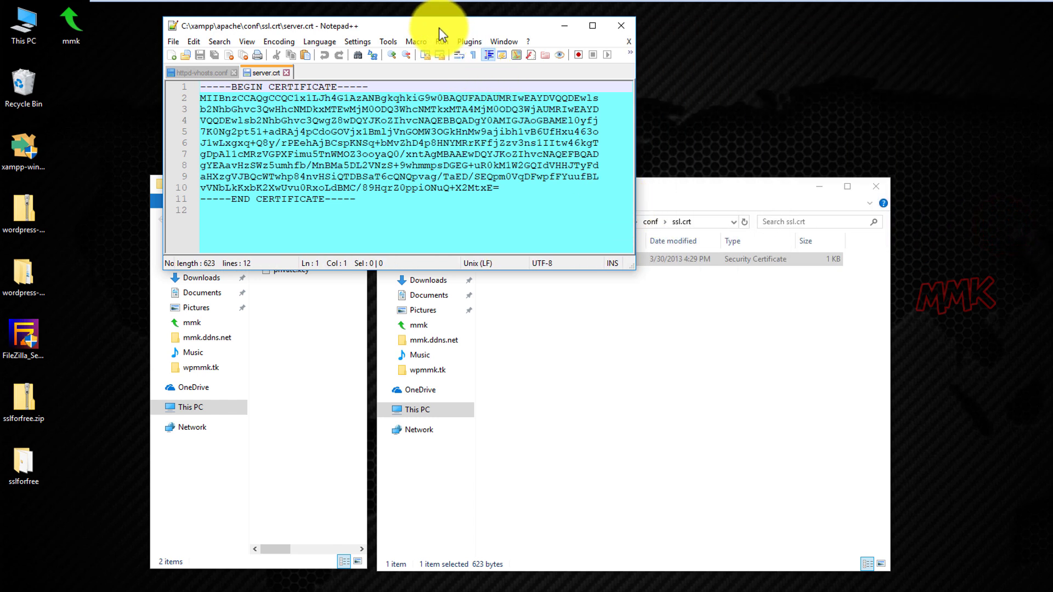
{"action": "left_click_drag", "start_coordinate": [438, 28], "coordinate": [722, 187]}
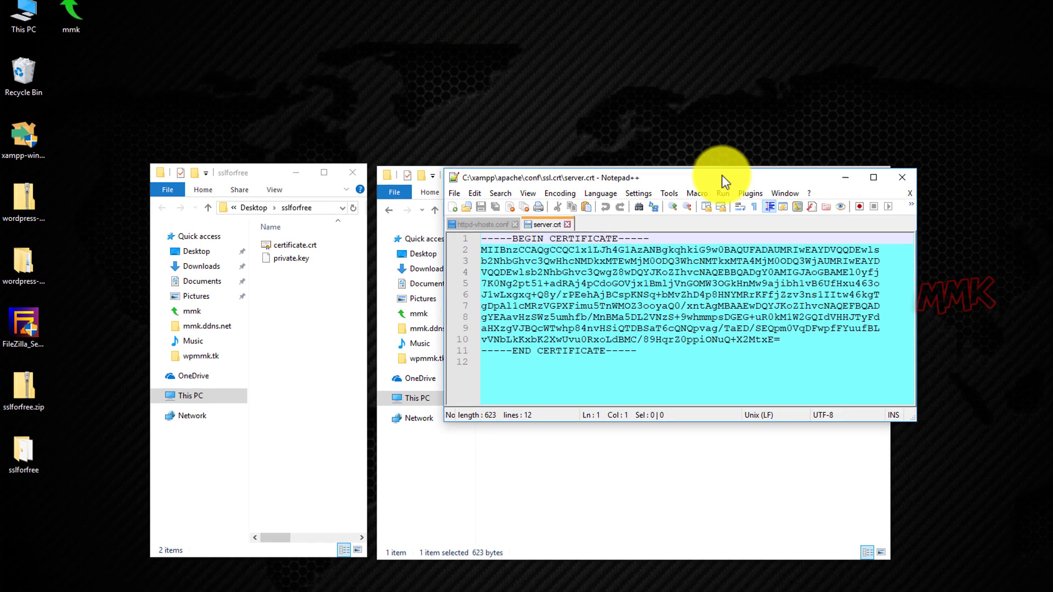
{"action": "left_click_drag", "start_coordinate": [675, 353], "coordinate": [666, 465]}
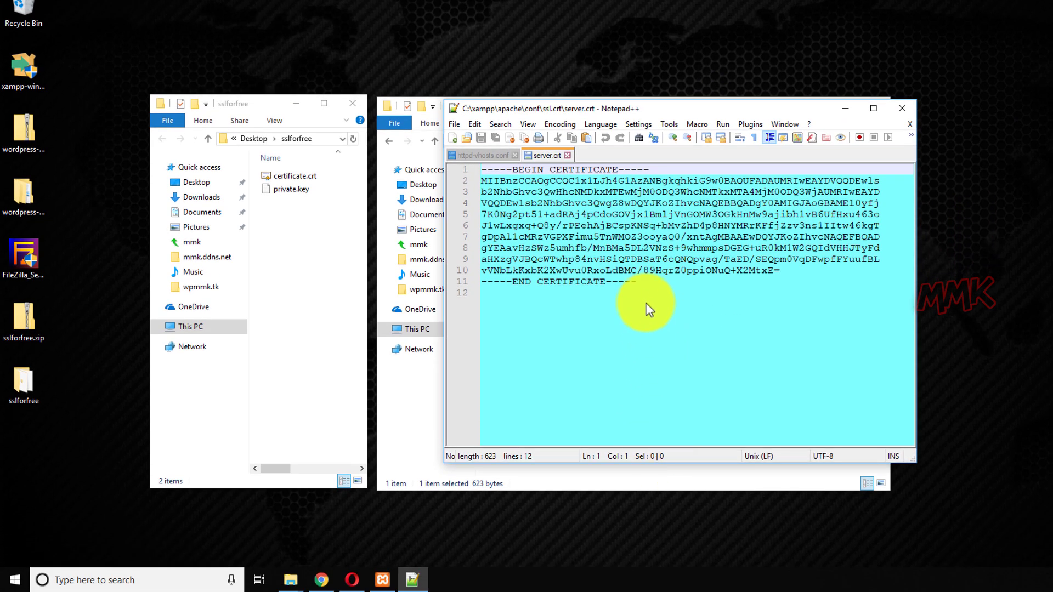
Clear server.crt's old certificate text and copy the whole downloaded certificate.crt.
{"action": "key", "text": "ctrl+a"}
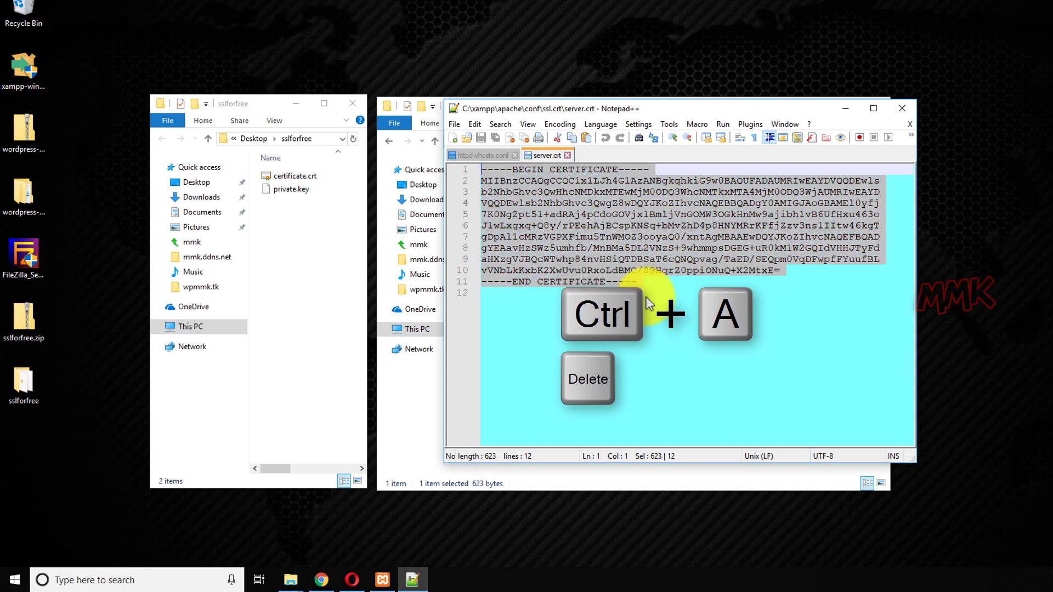
{"action": "key", "text": "Delete"}
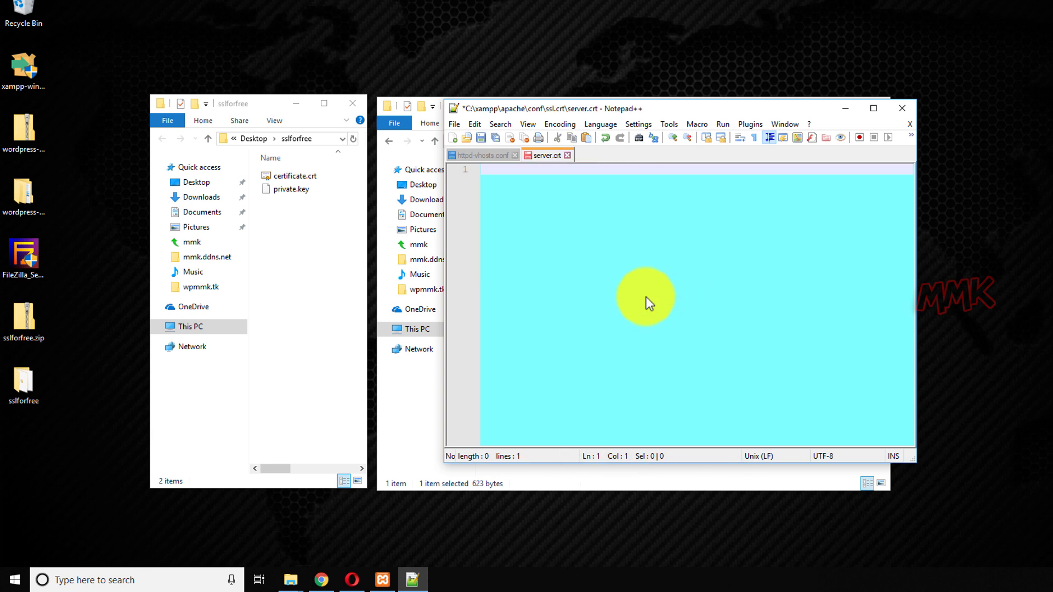
{"action": "right_click", "coordinate": [288, 177]}
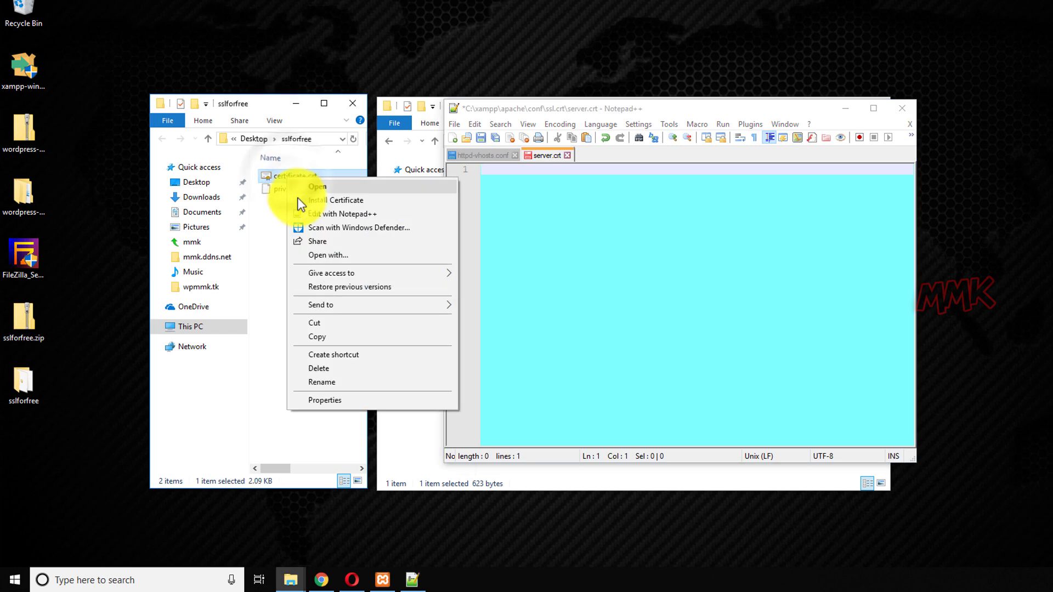
{"action": "left_click", "coordinate": [309, 214]}
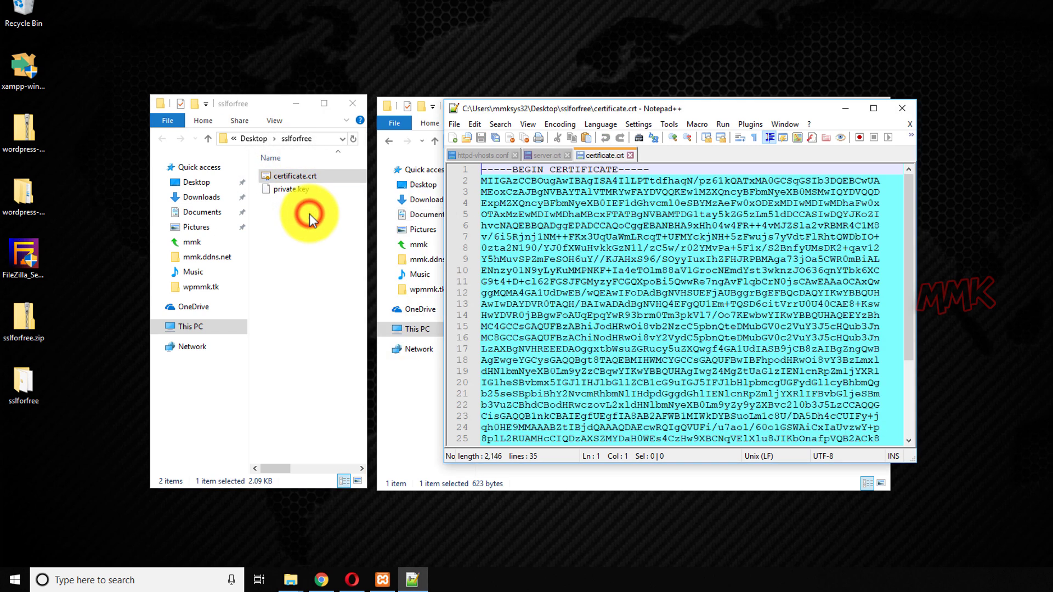
{"action": "left_click", "coordinate": [565, 252]}
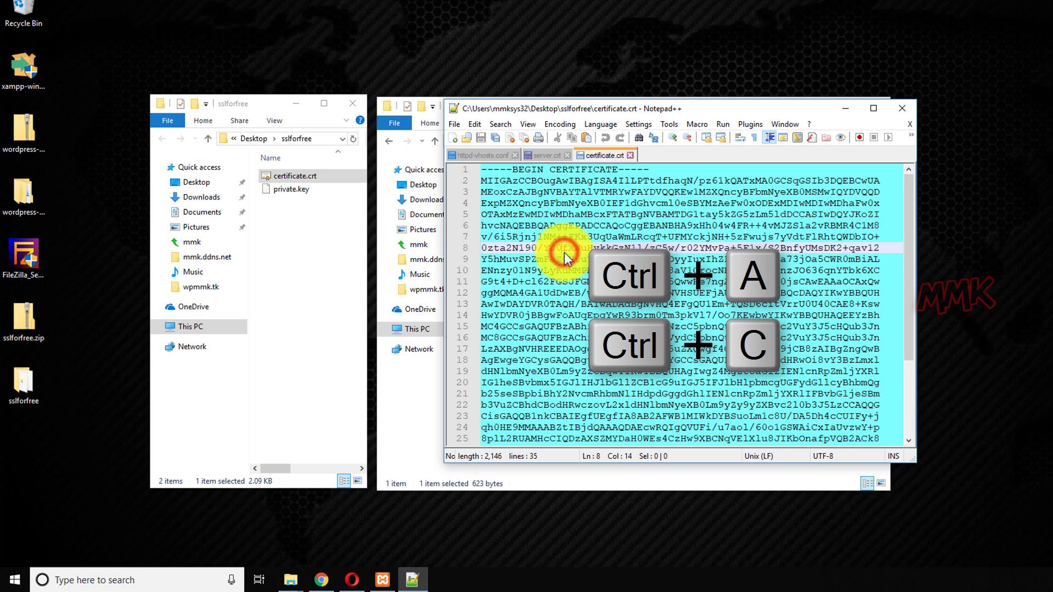
{"action": "key", "text": "ctrl+a"}
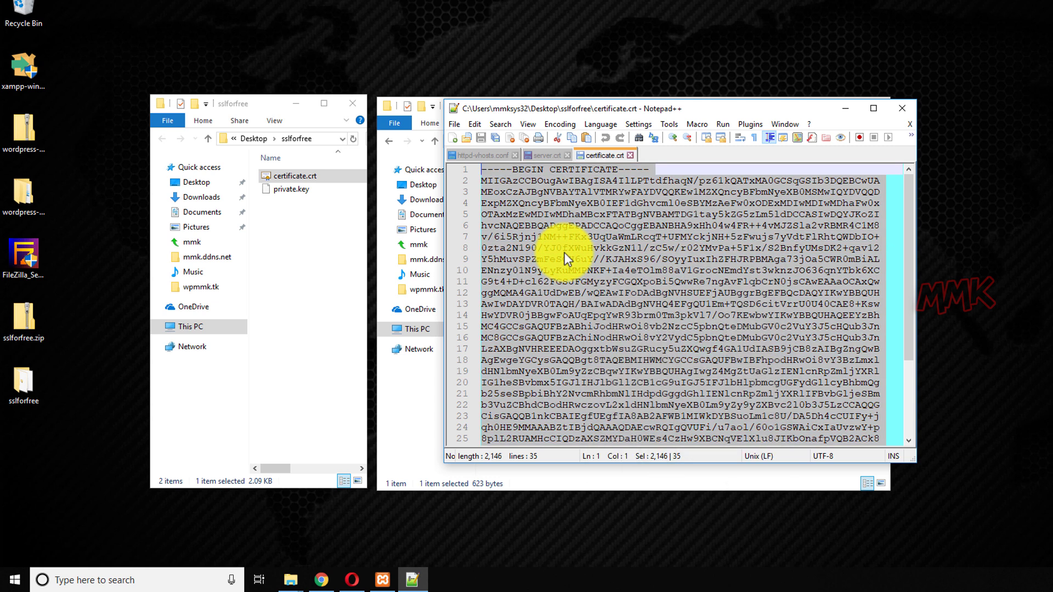
Paste the new certificate into server.crt, save it, and close both certificate files.
{"action": "left_click", "coordinate": [543, 156]}
{"action": "right_click", "coordinate": [539, 169]}
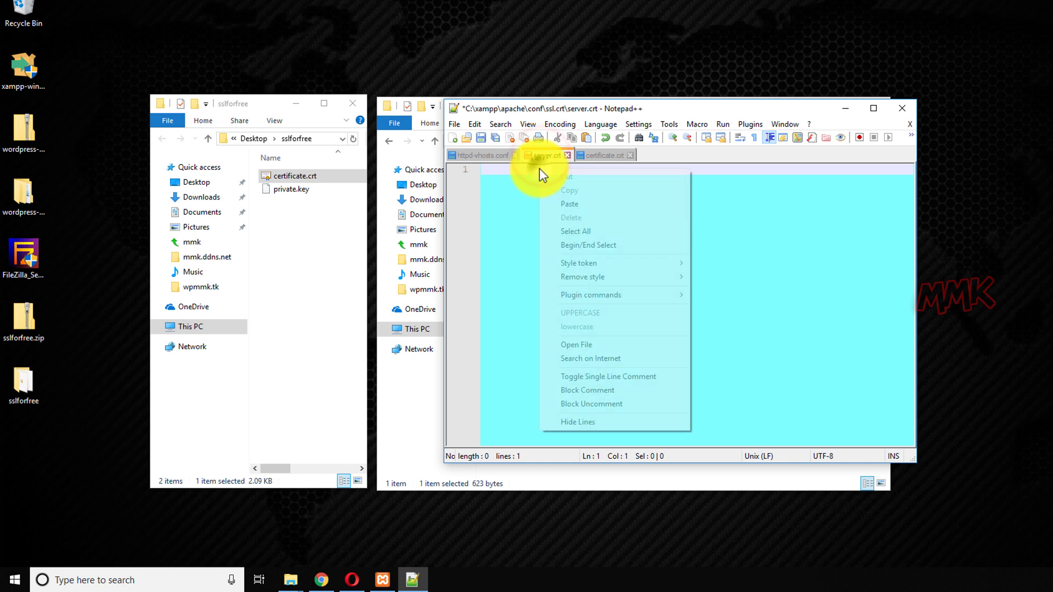
{"action": "left_click", "coordinate": [561, 204]}
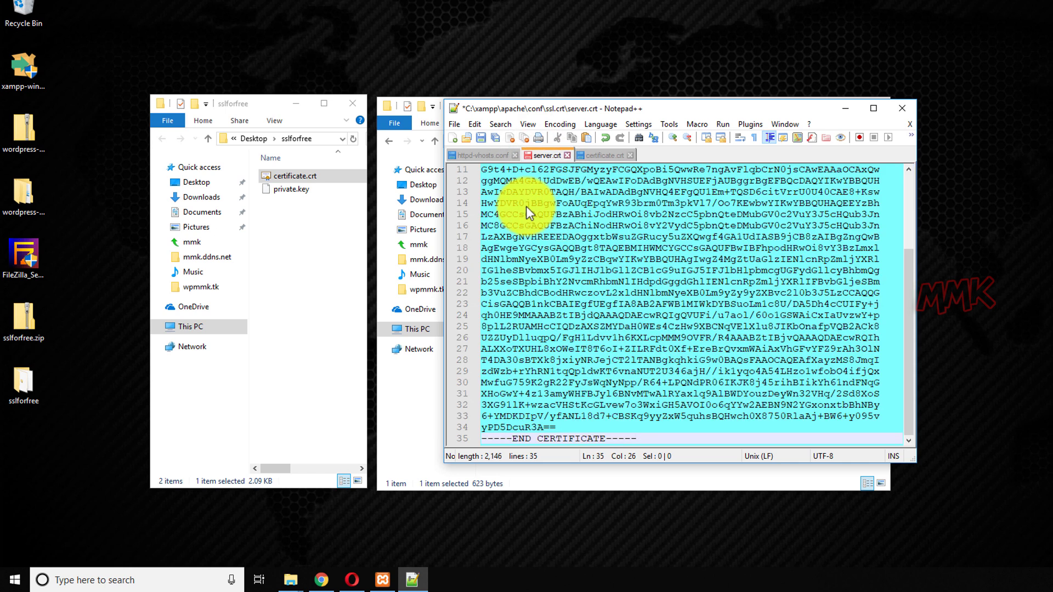
{"action": "left_click", "coordinate": [480, 139]}
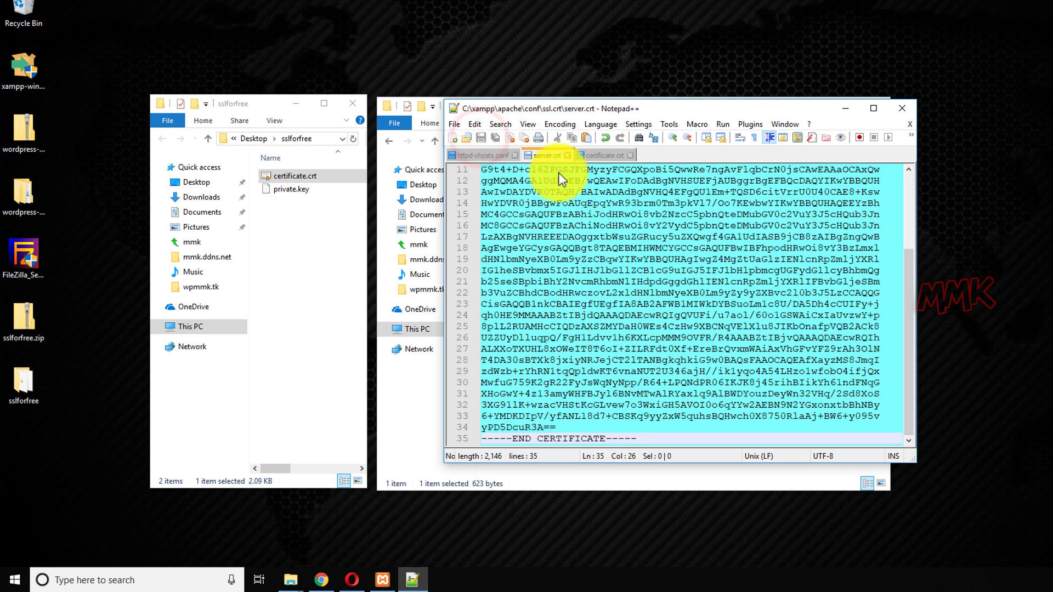
{"action": "left_click", "coordinate": [568, 156]}
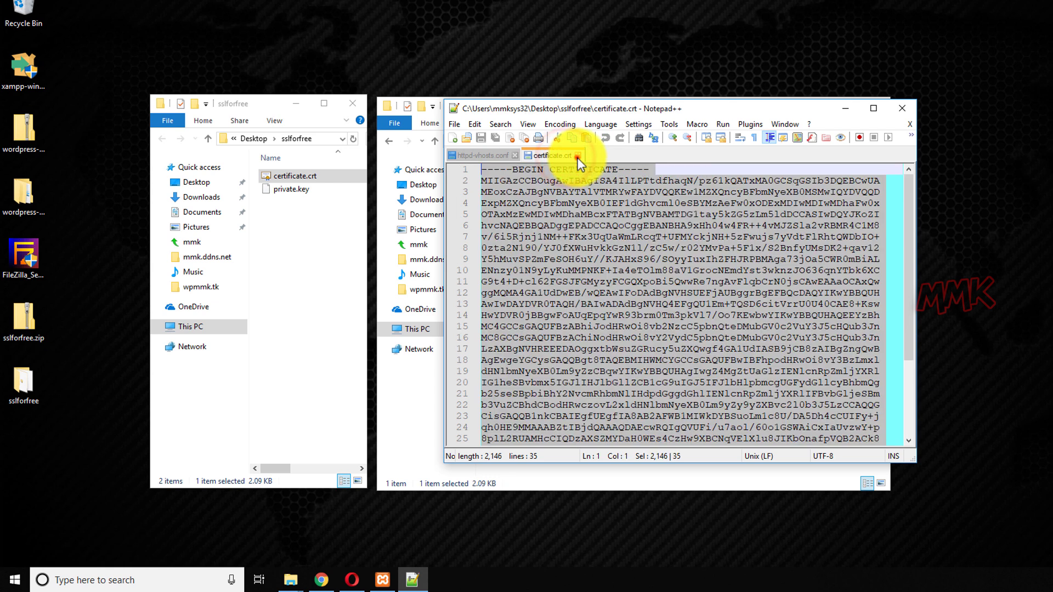
{"action": "left_click", "coordinate": [566, 158]}
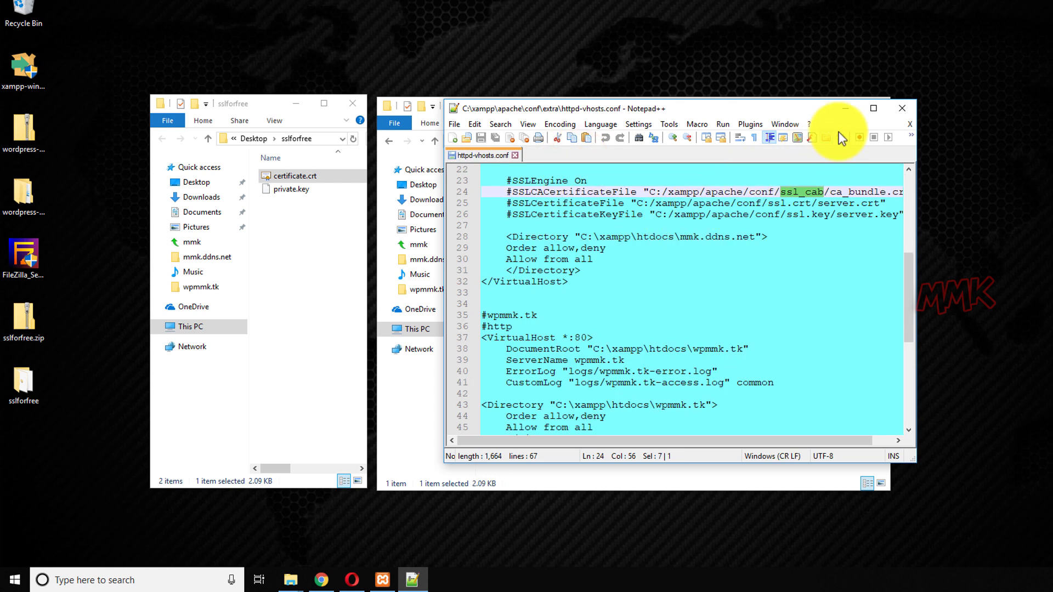
Open server.key from Apache's conf\ssl.key folder in Notepad++ and delete its old key.
{"action": "left_click", "coordinate": [842, 113]}
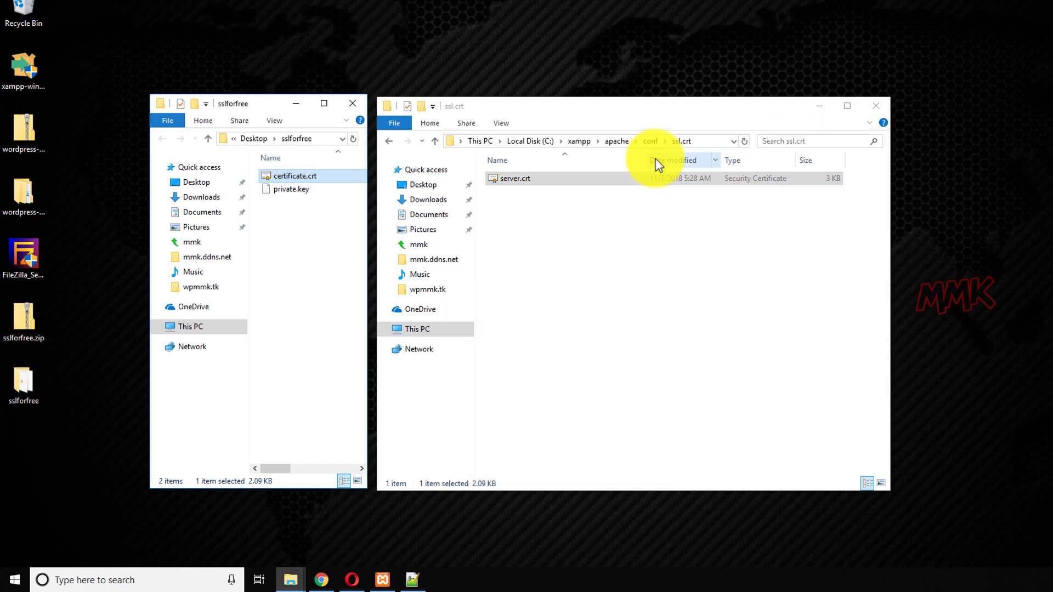
{"action": "left_click", "coordinate": [652, 142]}
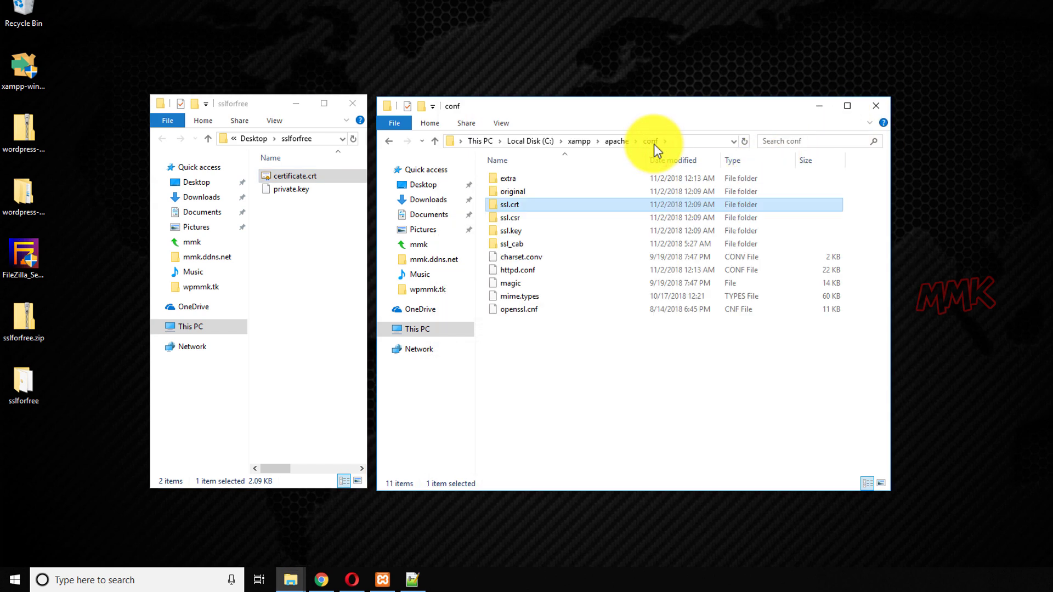
{"action": "double_click", "coordinate": [519, 233]}
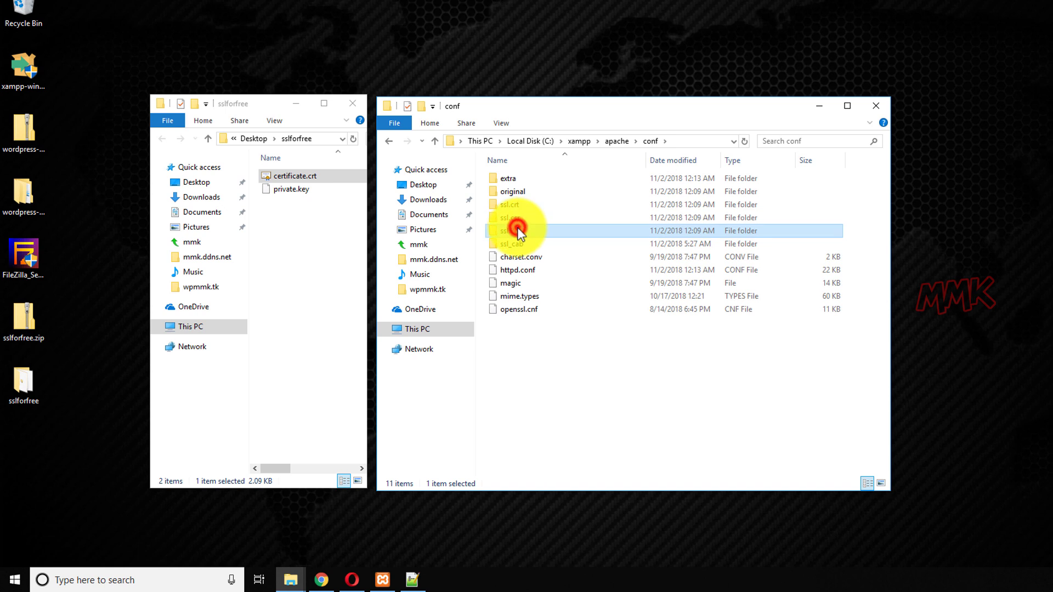
{"action": "right_click", "coordinate": [516, 180]}
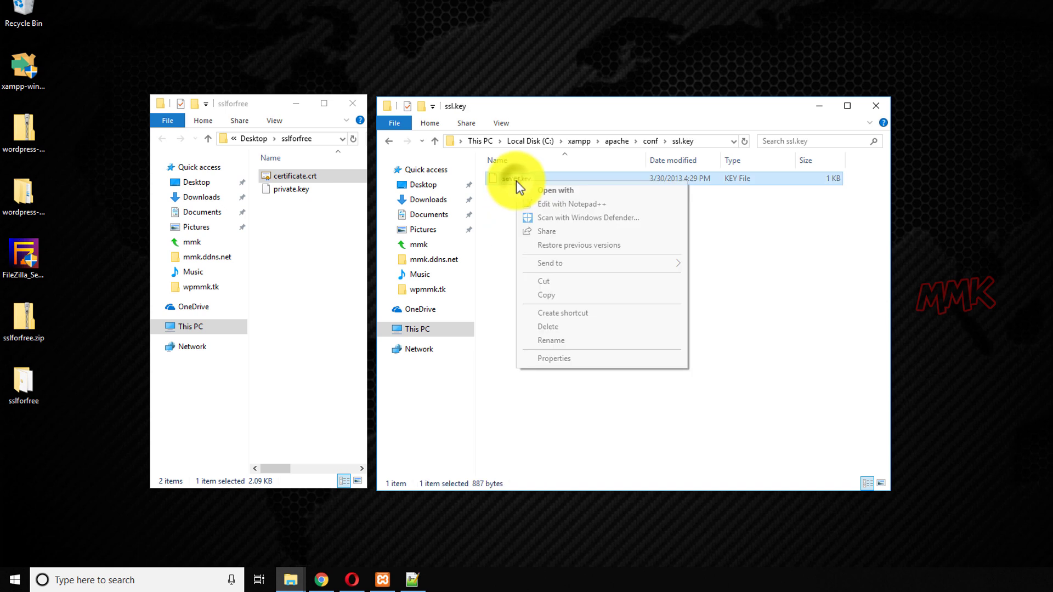
{"action": "left_click", "coordinate": [548, 204]}
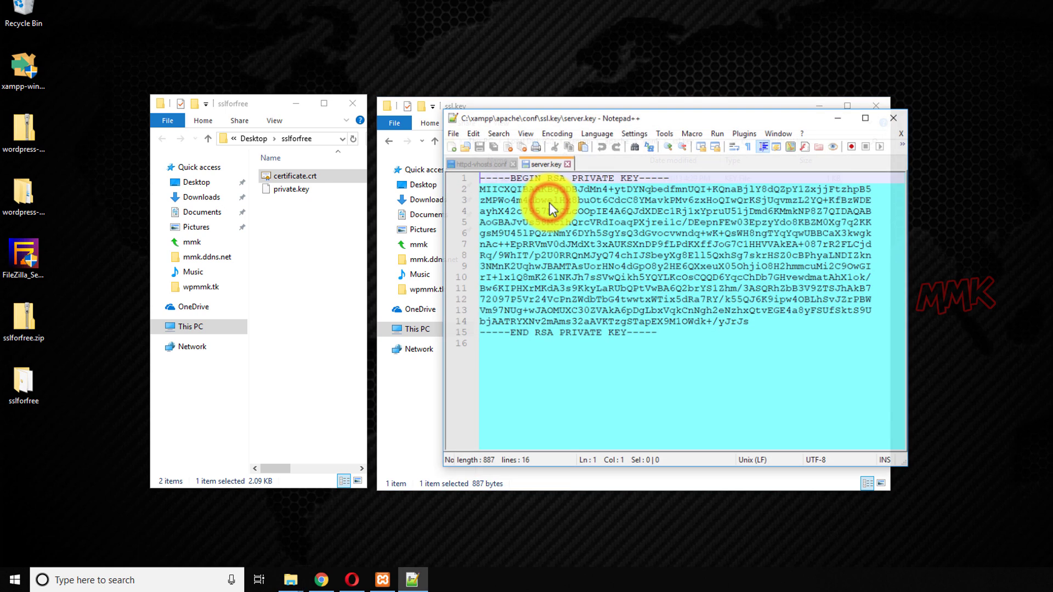
{"action": "key", "text": "ctrl+a"}
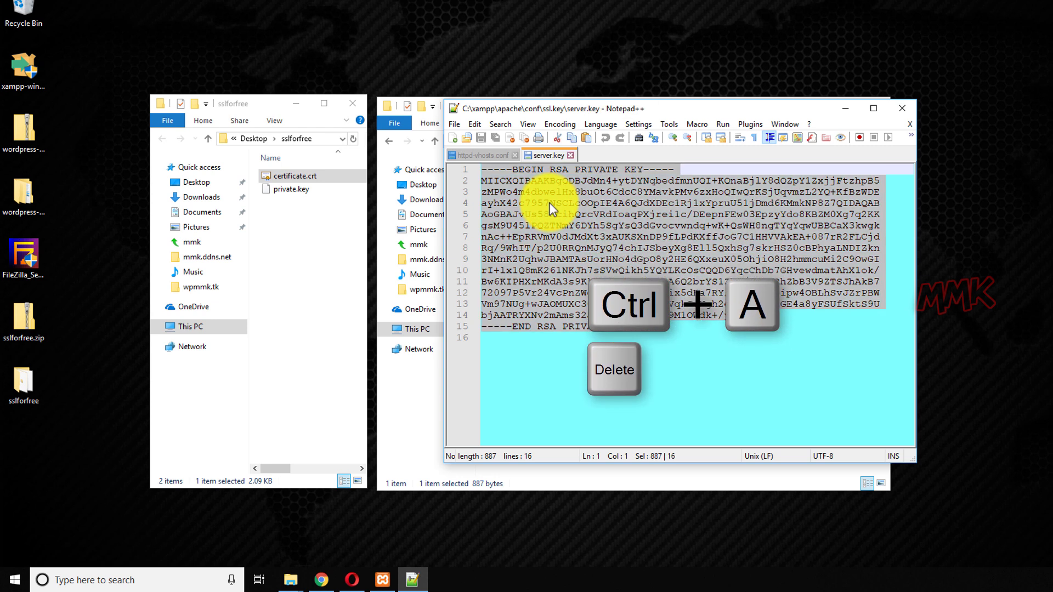
{"action": "key", "text": "Delete"}
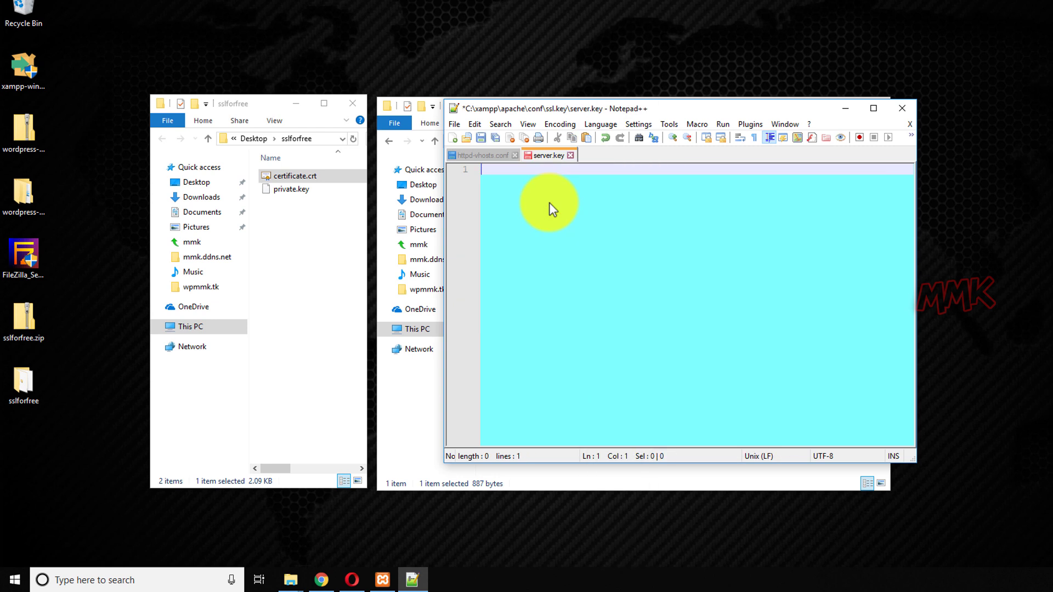
Open the downloaded private.key in Notepad++ and copy its entire contents.
{"action": "right_click", "coordinate": [288, 190]}
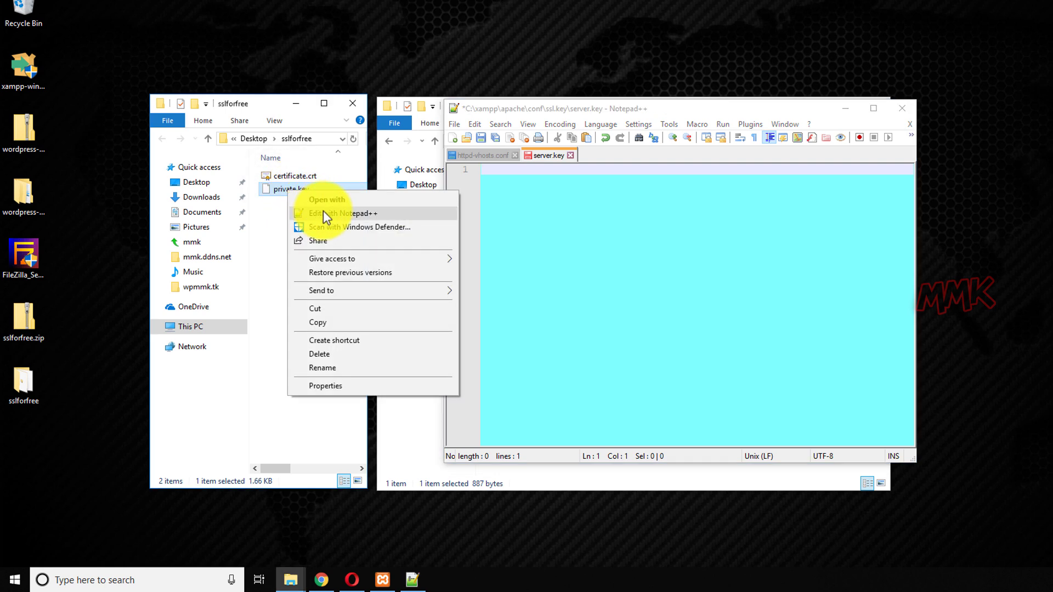
{"action": "left_click", "coordinate": [324, 214]}
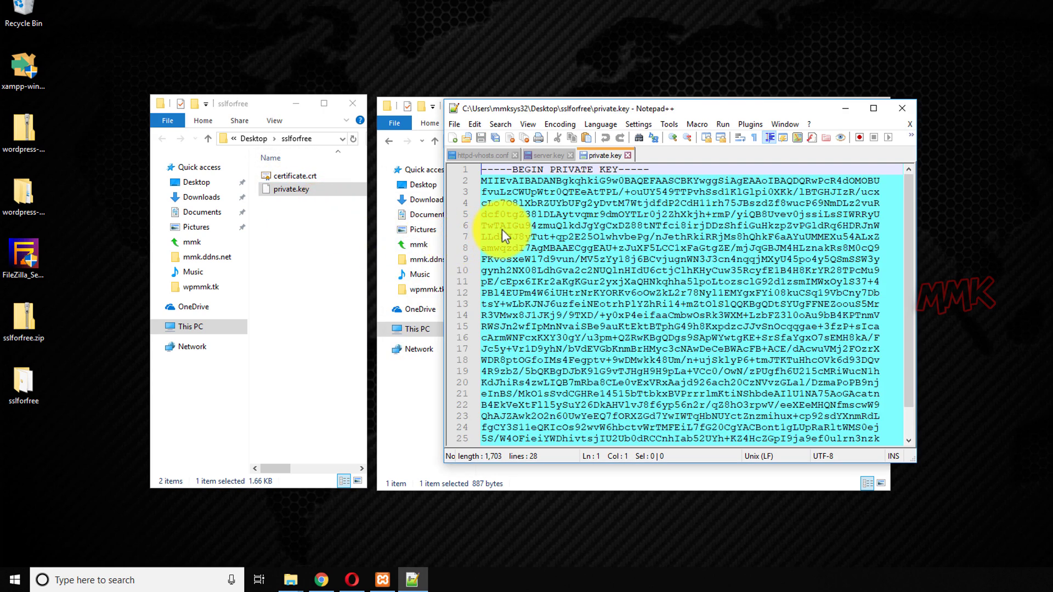
{"action": "key", "text": "ctrl+a"}
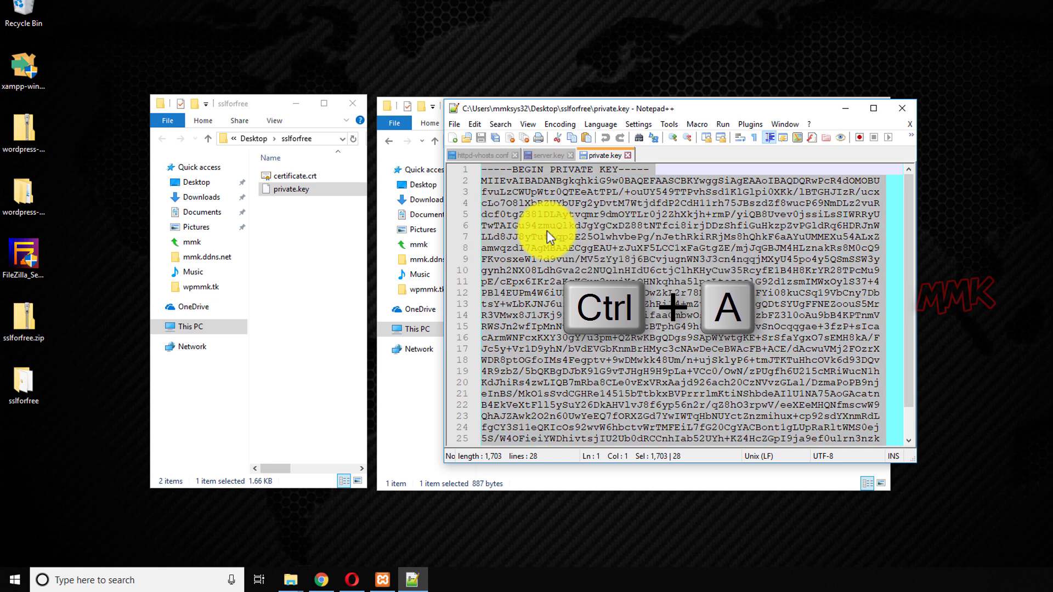
{"action": "right_click", "coordinate": [548, 231]}
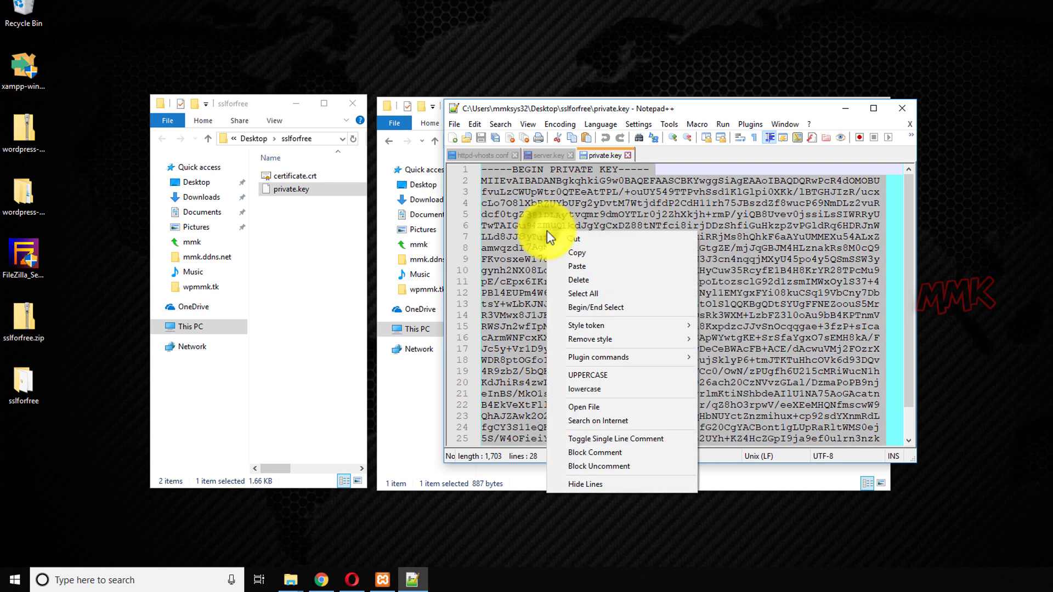
{"action": "left_click", "coordinate": [562, 252]}
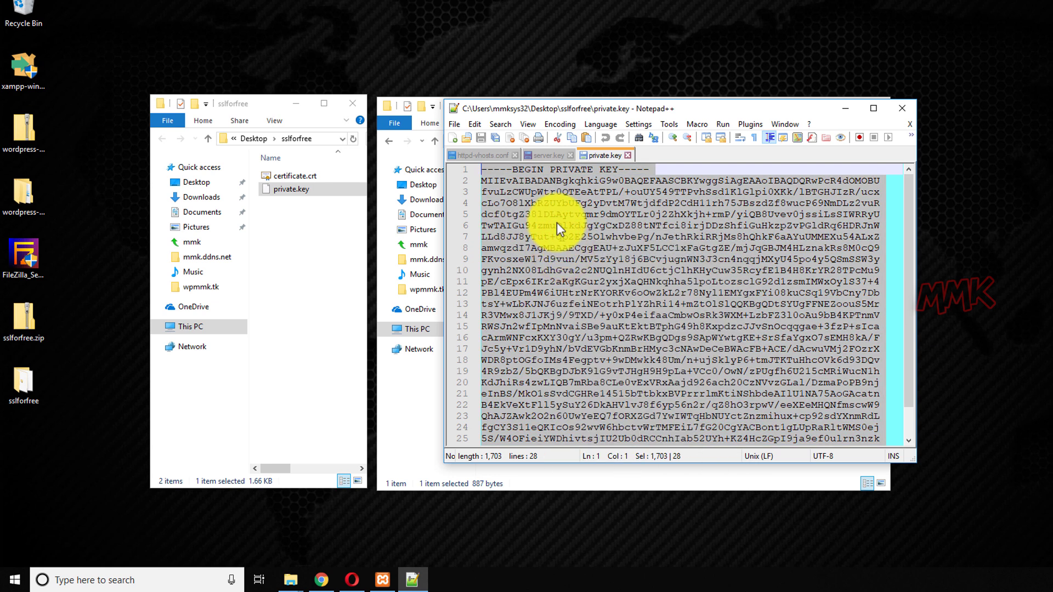
Paste the private key into server.key, save it, and close both key files.
{"action": "left_click", "coordinate": [544, 156]}
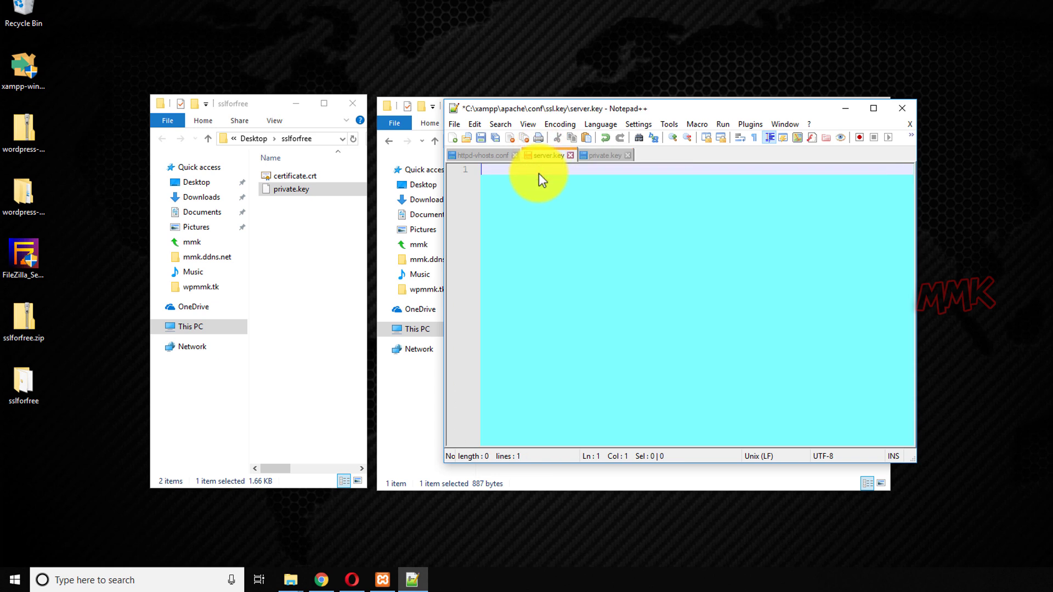
{"action": "right_click", "coordinate": [539, 174]}
{"action": "left_click", "coordinate": [565, 210]}
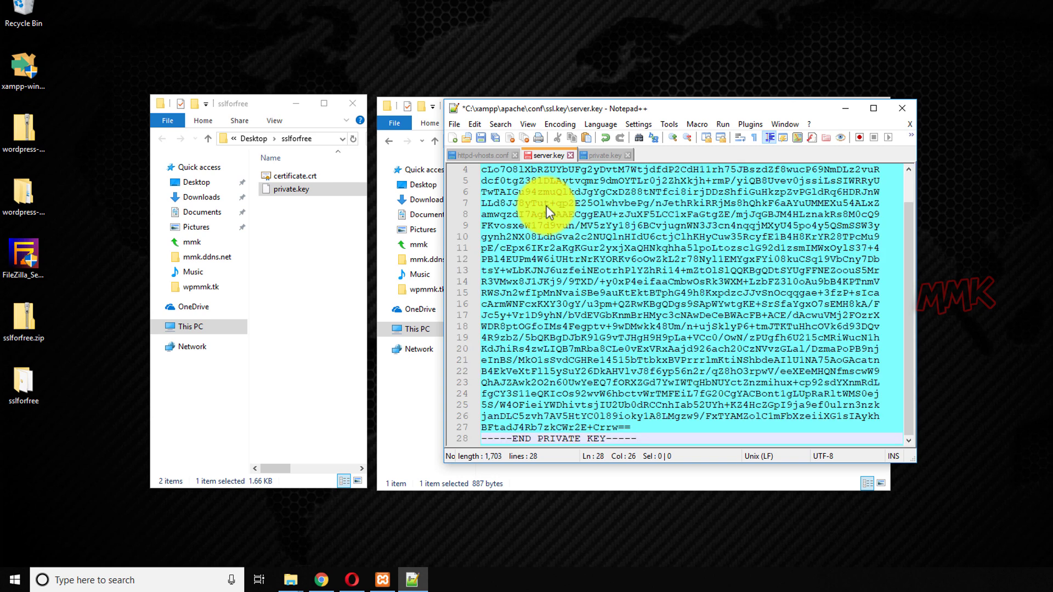
{"action": "left_click", "coordinate": [482, 139]}
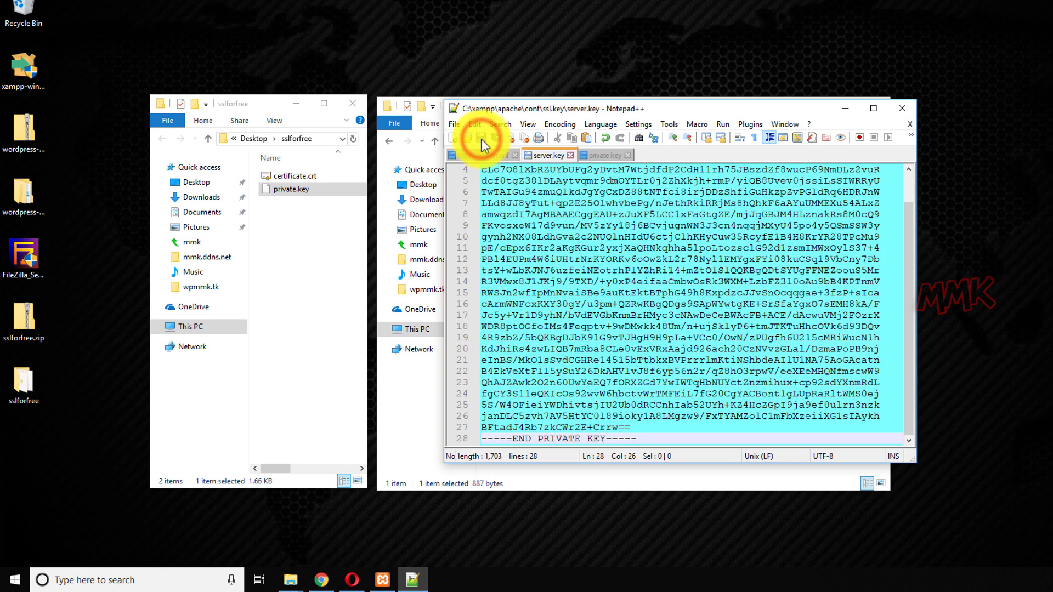
{"action": "left_click", "coordinate": [572, 155]}
{"action": "left_click", "coordinate": [571, 155]}
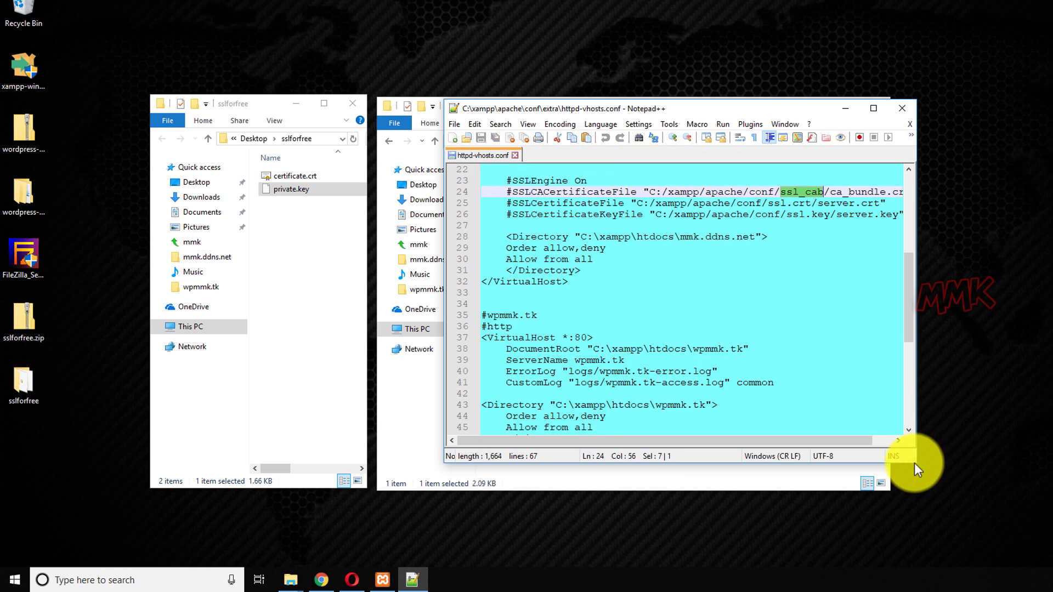
Uncomment SSLEngine On, SSLCACertificateFile, SSLCertificateFile and SSLCertificateKeyFile in httpd-vhosts.conf, then save.
{"action": "left_click_drag", "start_coordinate": [915, 464], "coordinate": [1049, 550]}
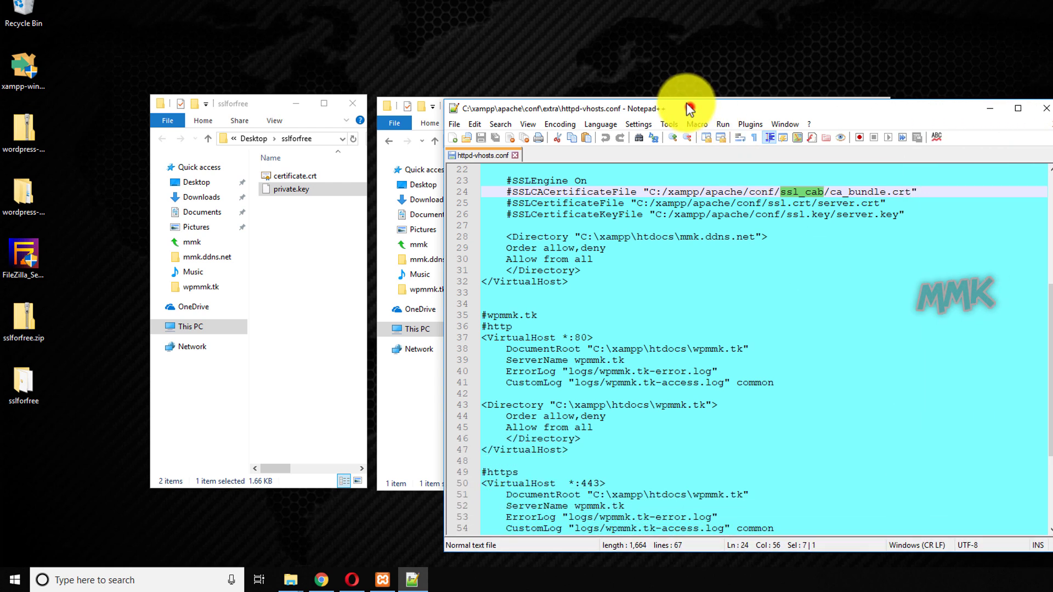
{"action": "left_click_drag", "start_coordinate": [689, 107], "coordinate": [578, 69]}
{"action": "scroll", "coordinate": [913, 326], "scroll_direction": "up", "scroll_amount": 7}
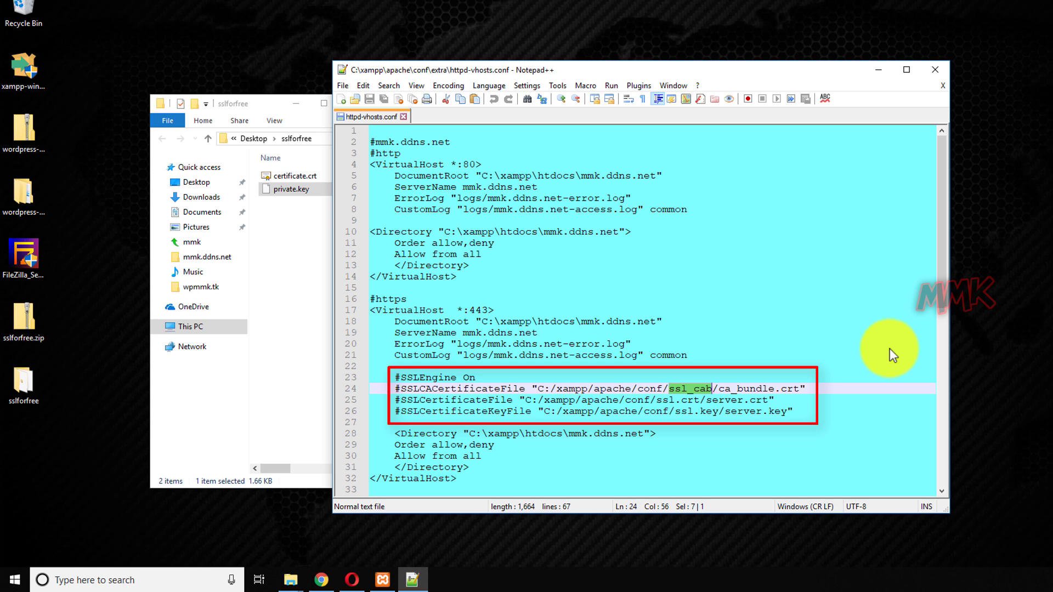
{"action": "left_click", "coordinate": [399, 379]}
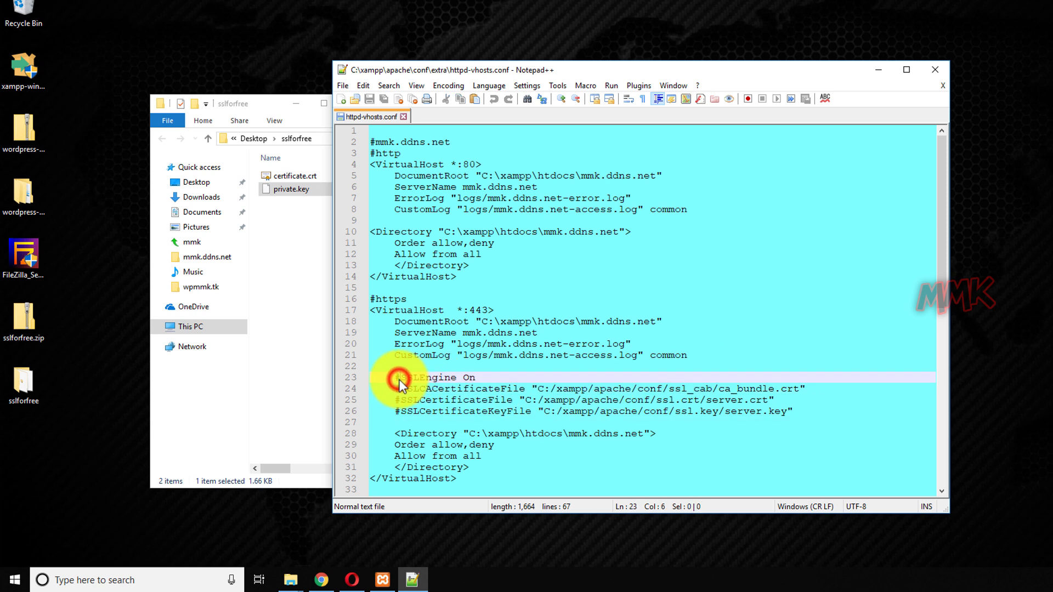
{"action": "key", "text": "BackSpace"}
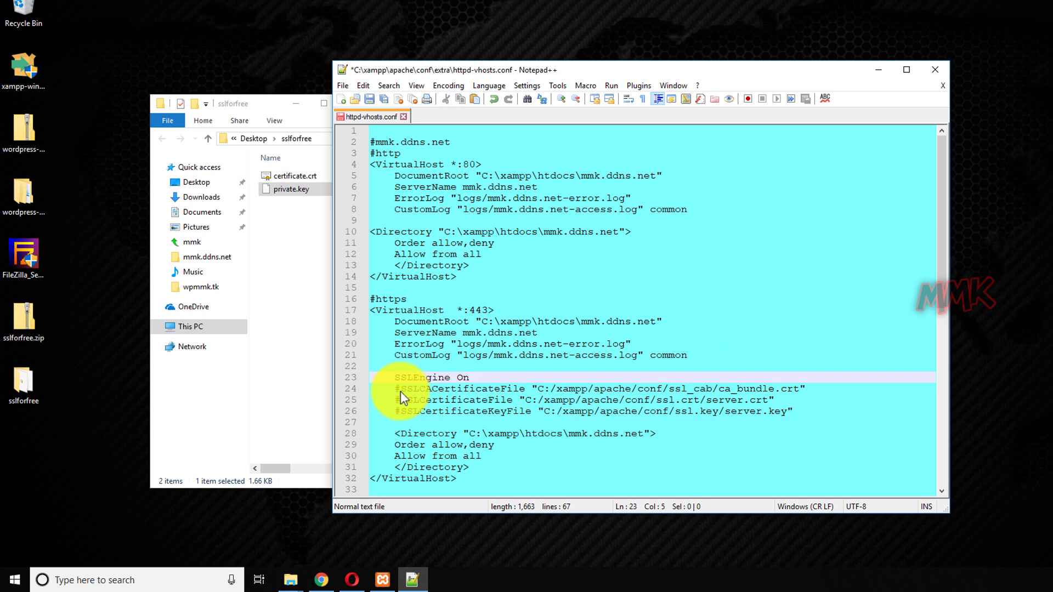
{"action": "left_click", "coordinate": [400, 389]}
{"action": "key", "text": "BackSpace"}
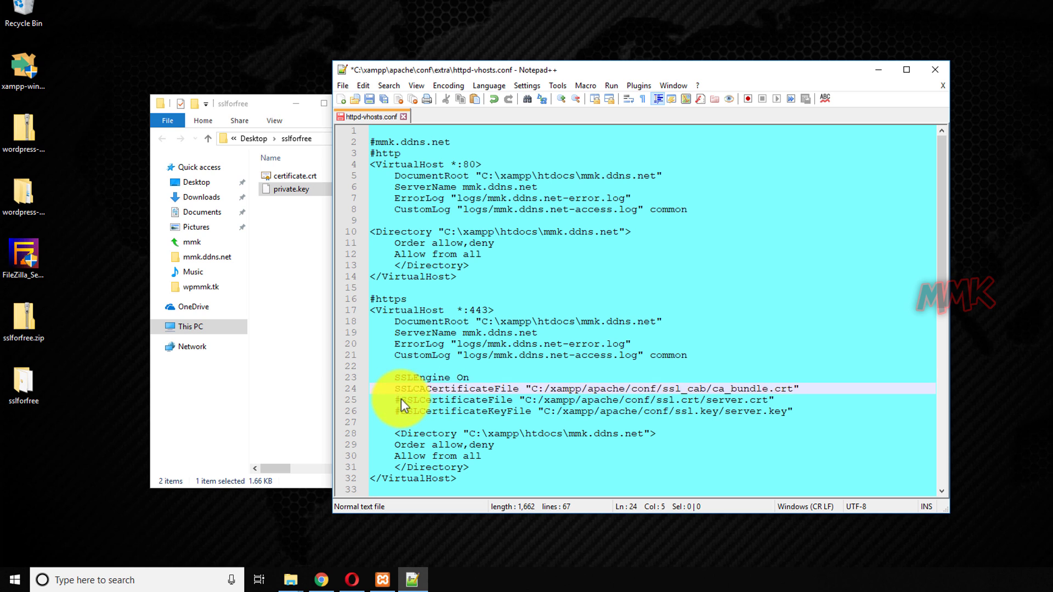
{"action": "left_click", "coordinate": [400, 399]}
{"action": "key", "text": "BackSpace"}
{"action": "left_click", "coordinate": [401, 412]}
{"action": "key", "text": "BackSpace"}
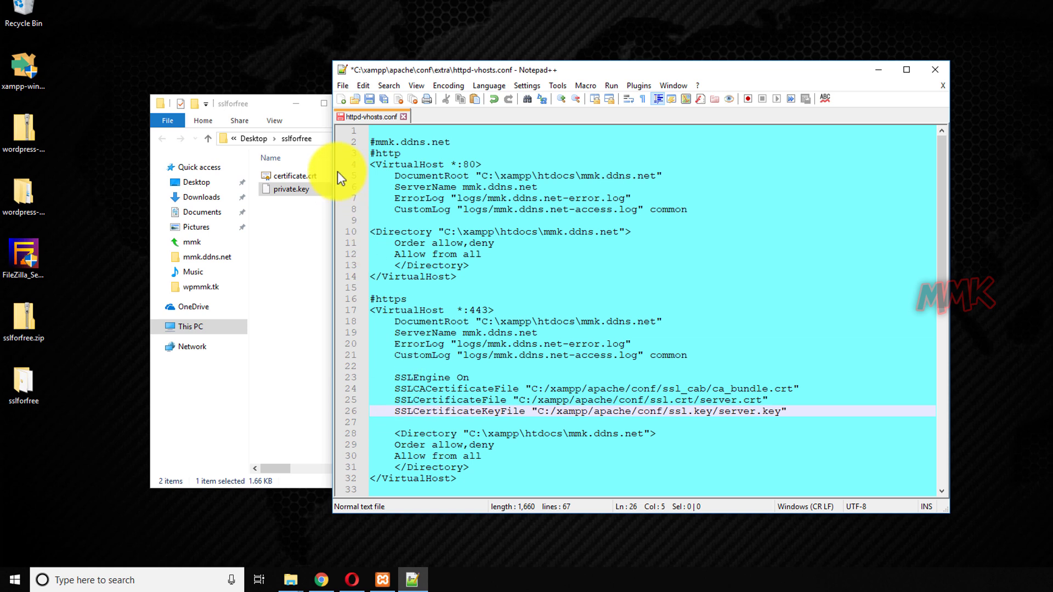
{"action": "left_click", "coordinate": [370, 98]}
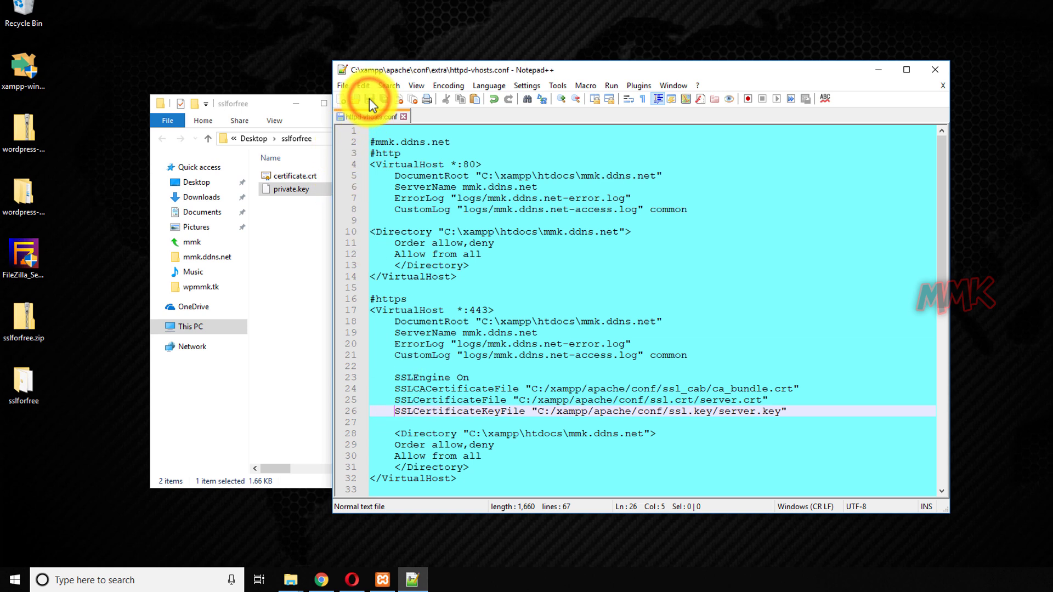
{"action": "left_click", "coordinate": [382, 580]}
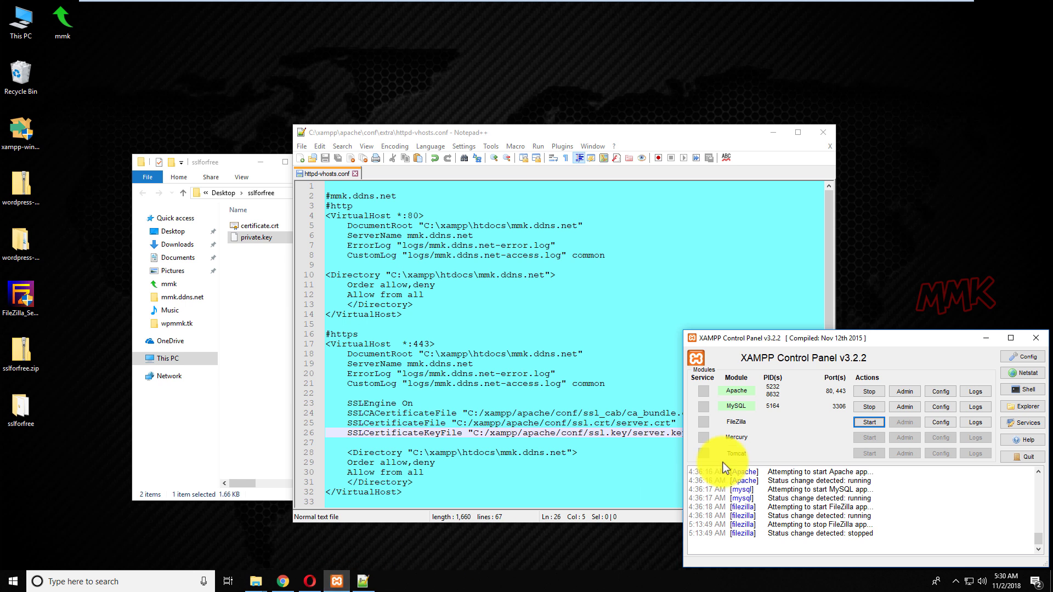
Stop Apache and MySQL in the XAMPP Control Panel, then start both again.
{"action": "left_click", "coordinate": [864, 390]}
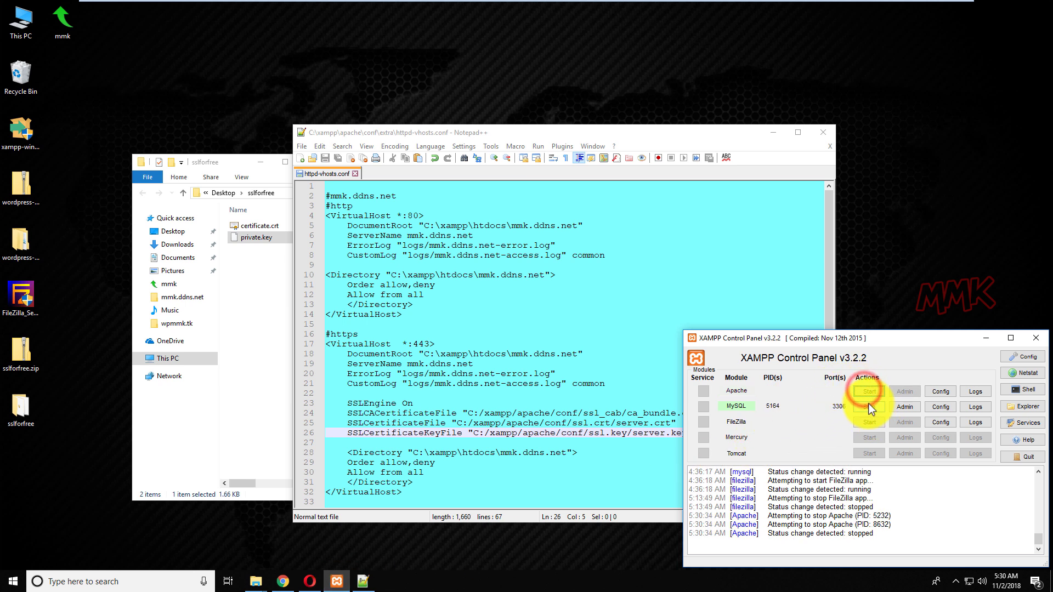
{"action": "left_click", "coordinate": [869, 406]}
{"action": "left_click", "coordinate": [867, 392]}
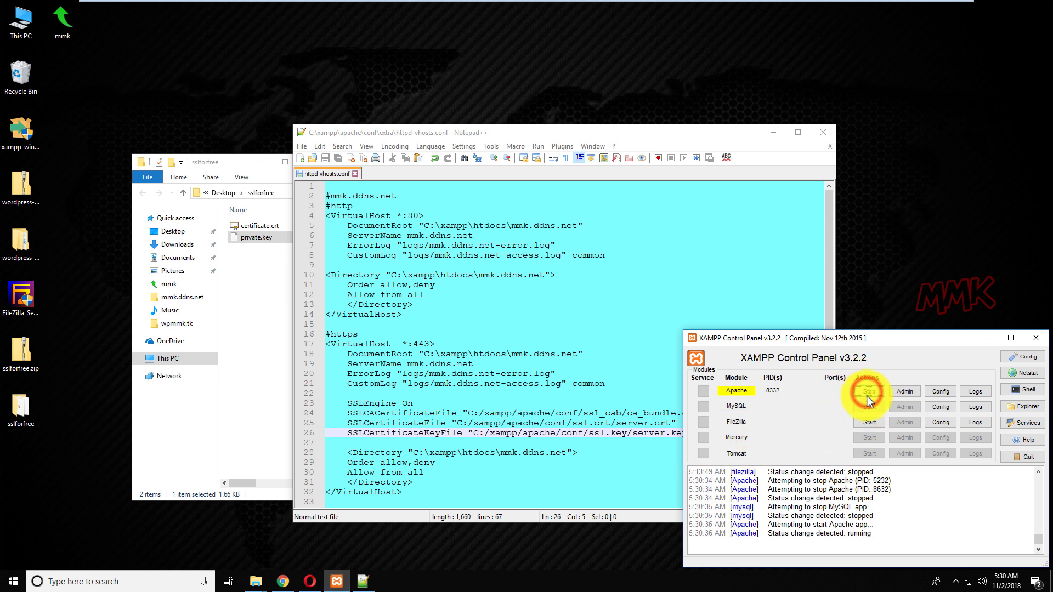
{"action": "left_click", "coordinate": [870, 407]}
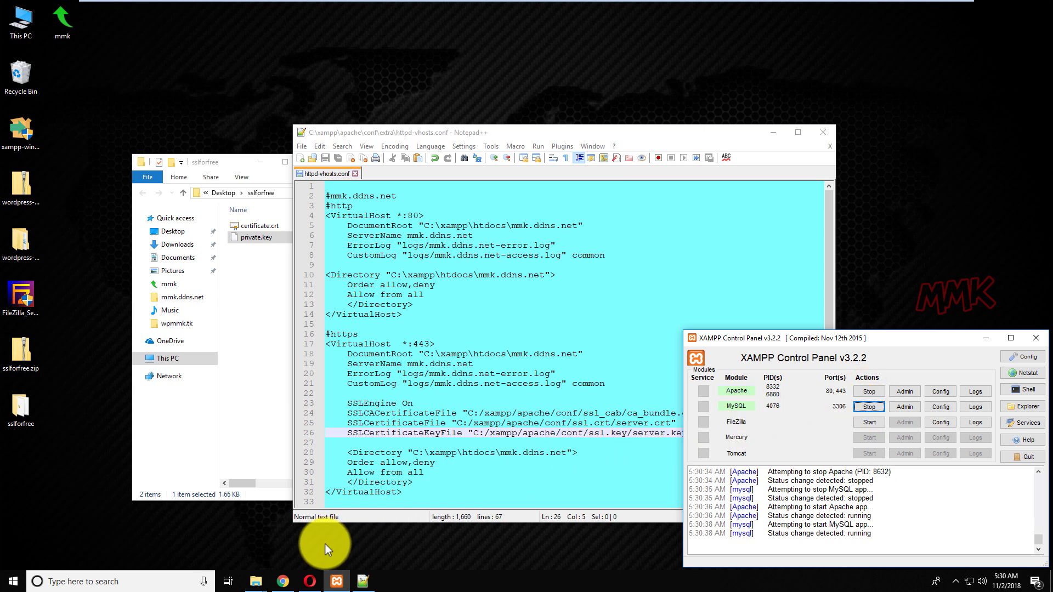
{"action": "left_click", "coordinate": [284, 583]}
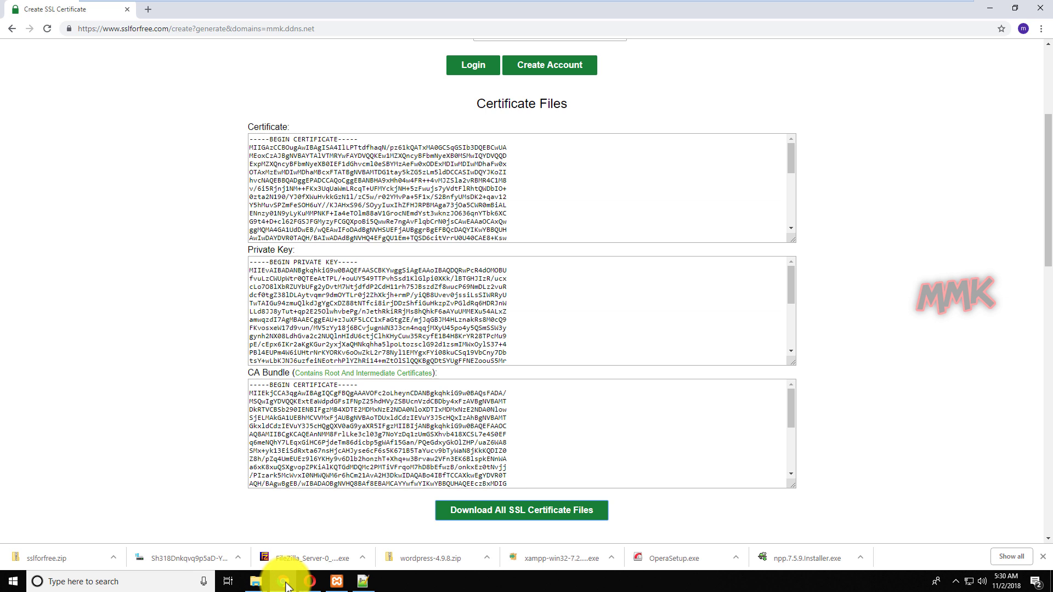
{"action": "left_click", "coordinate": [289, 29]}
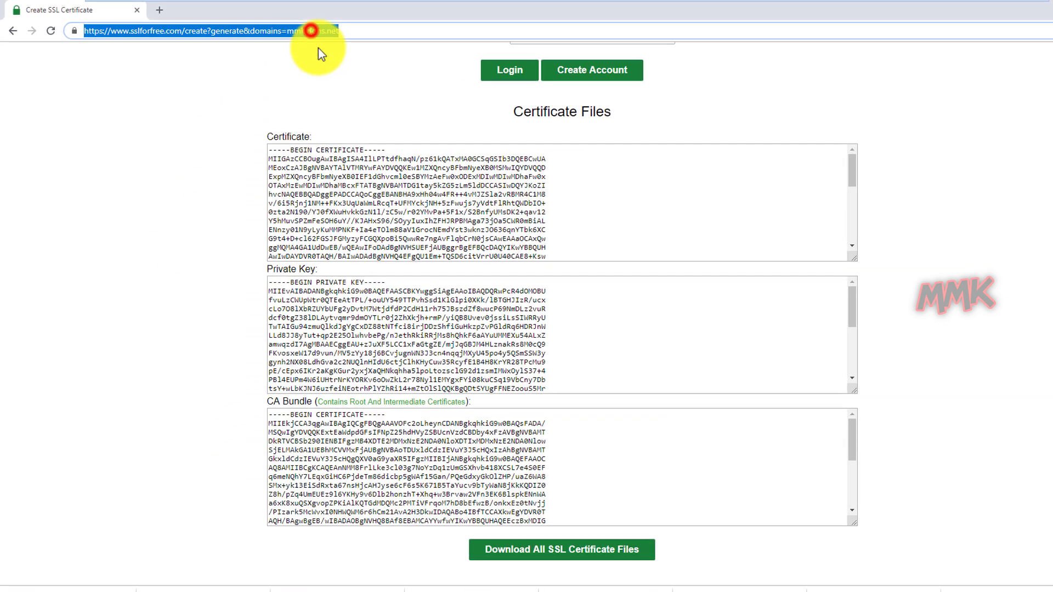
{"action": "type", "text": "h"}
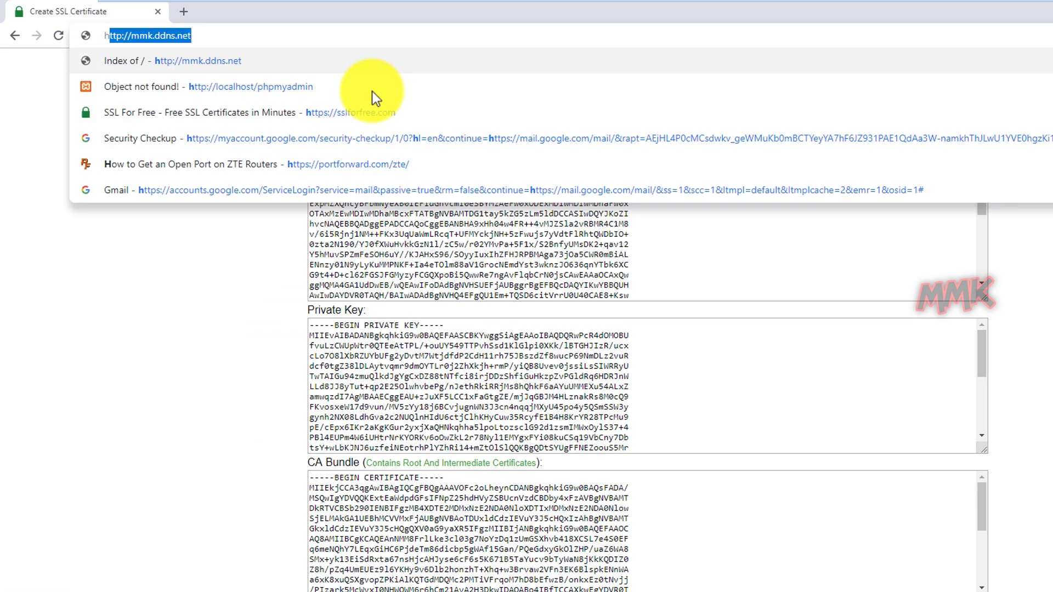
{"action": "type", "text": "tt"}
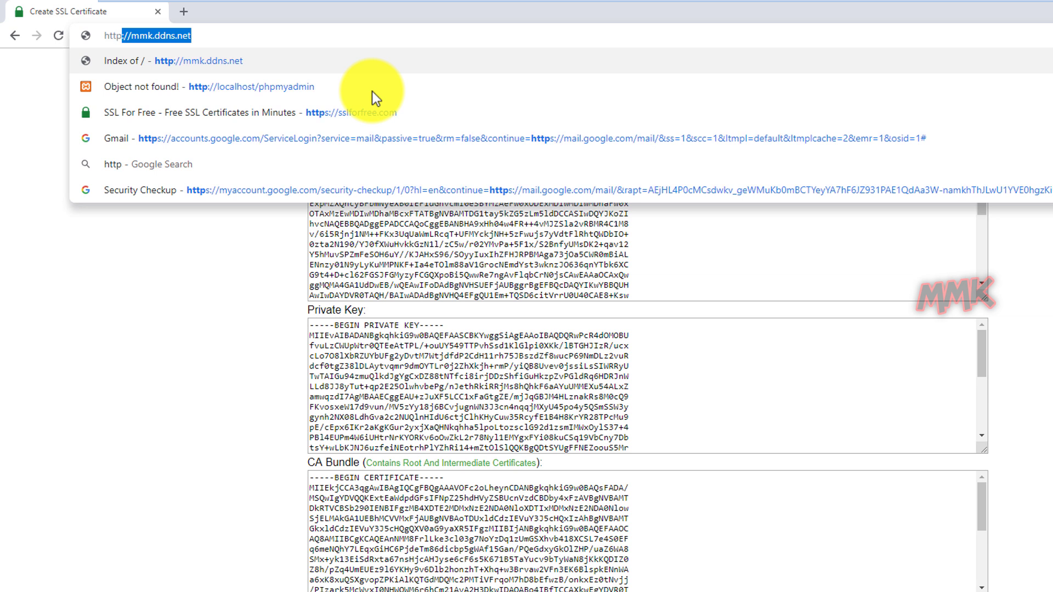
{"action": "type", "text": "ps://mmk.d"}
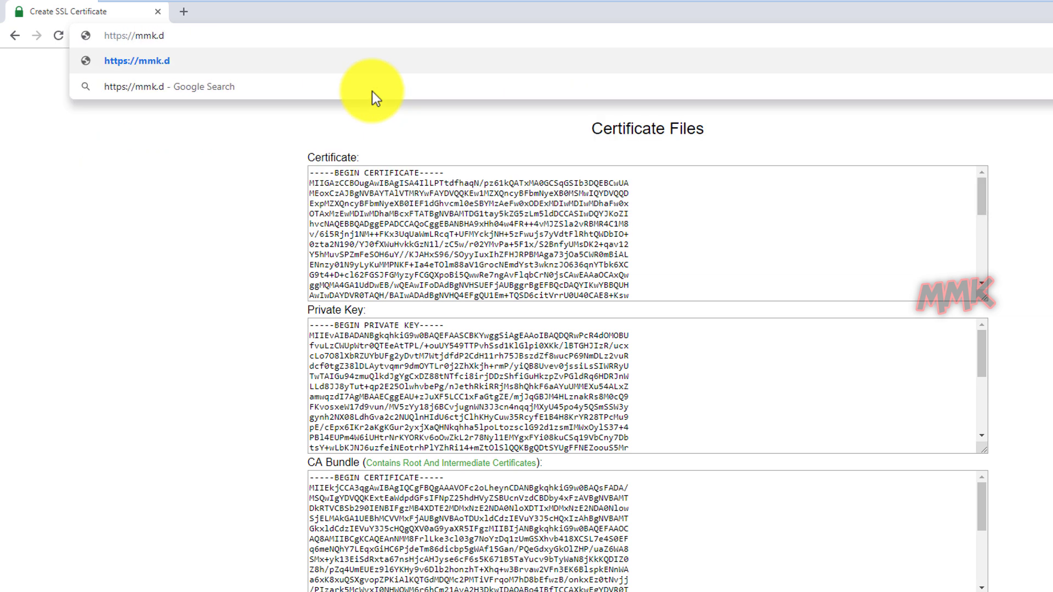
{"action": "type", "text": "dns.net"}
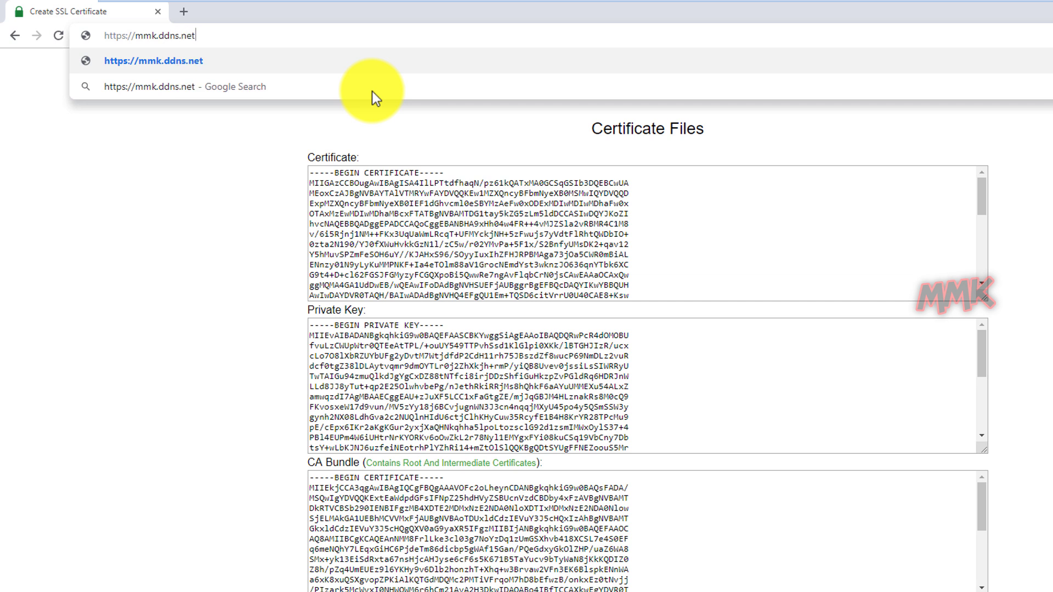
{"action": "key", "text": "Return"}
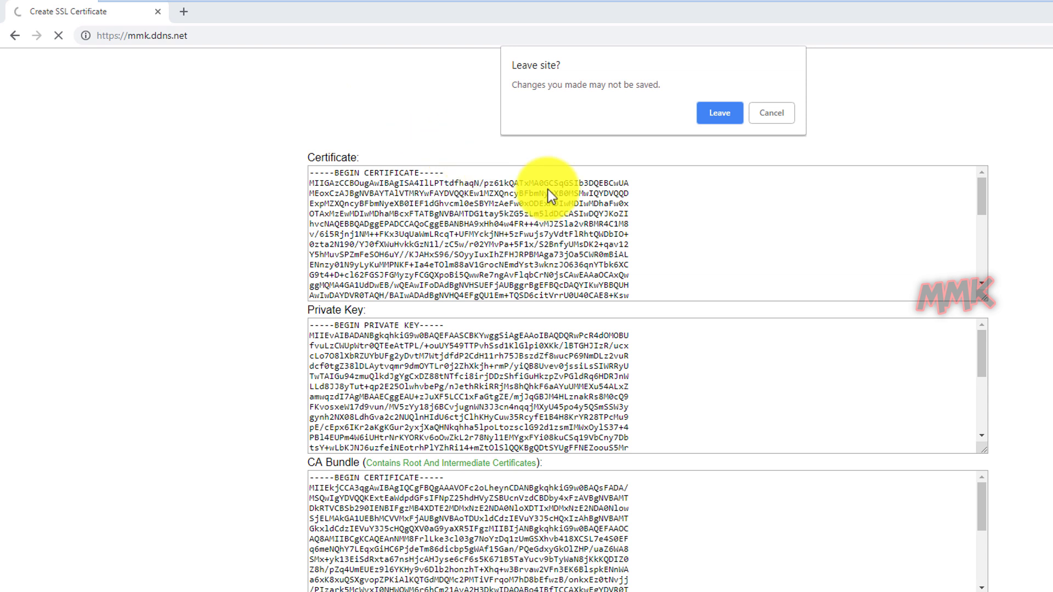
{"action": "left_click", "coordinate": [716, 115]}
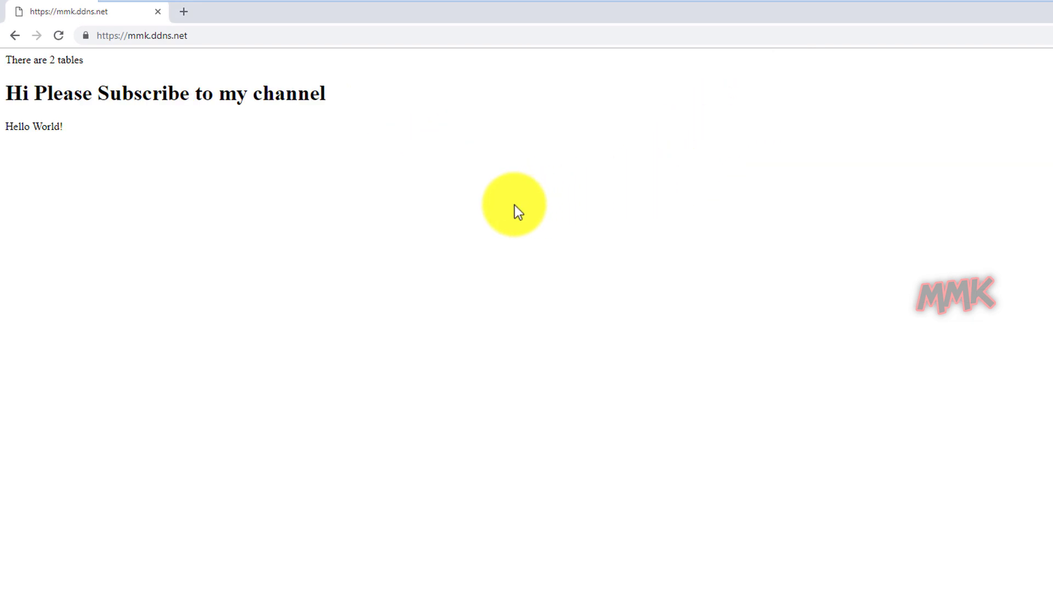
{"action": "left_click", "coordinate": [85, 36]}
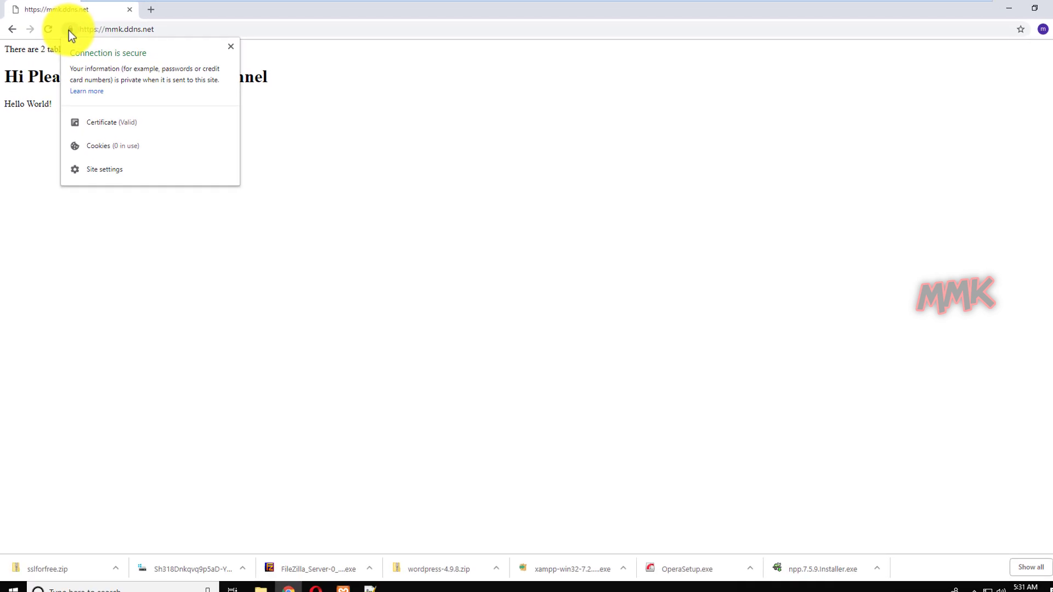
{"action": "left_click", "coordinate": [990, 8]}
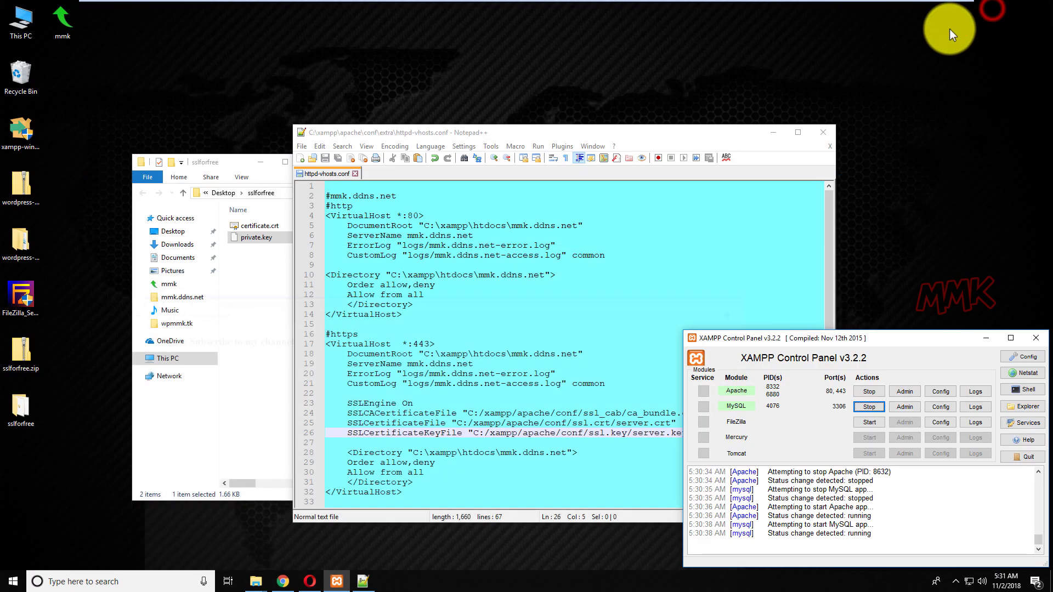
{"action": "left_click", "coordinate": [310, 581]}
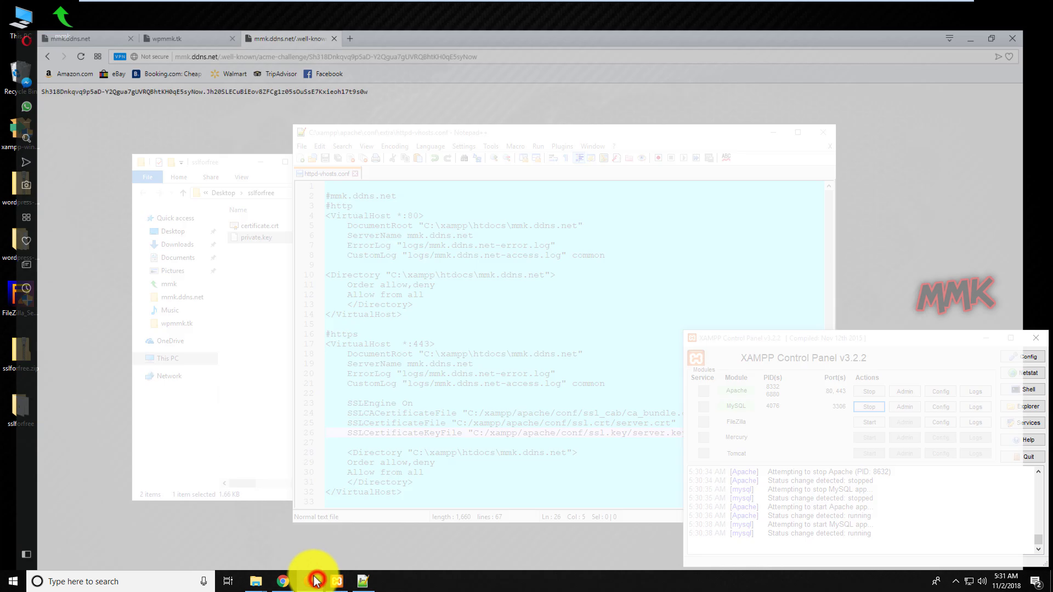
{"action": "left_click", "coordinate": [140, 36]}
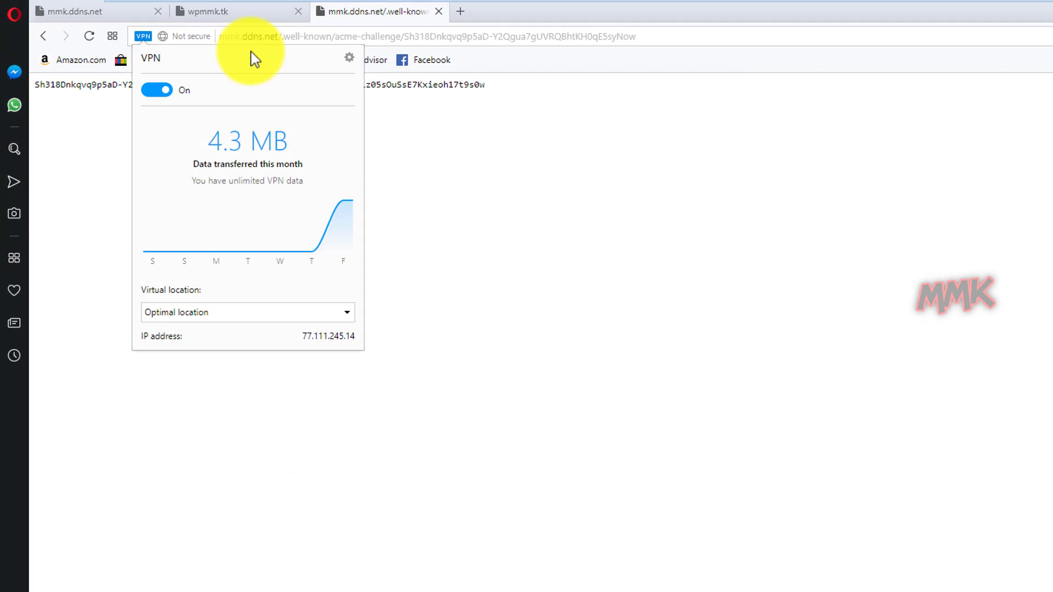
{"action": "left_click", "coordinate": [646, 36]}
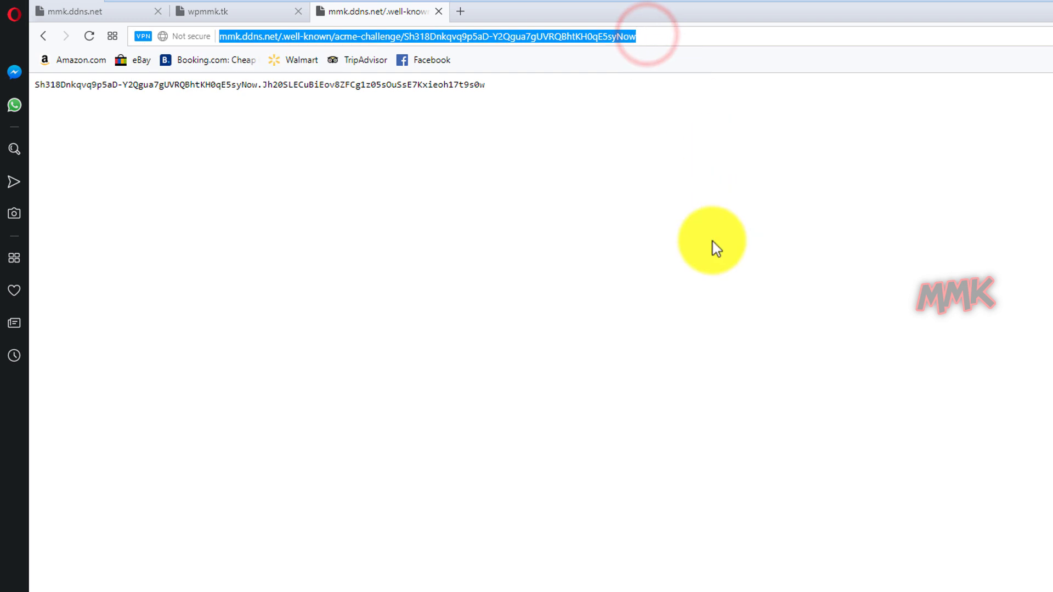
{"action": "type", "text": "http"}
{"action": "type", "text": "s://"}
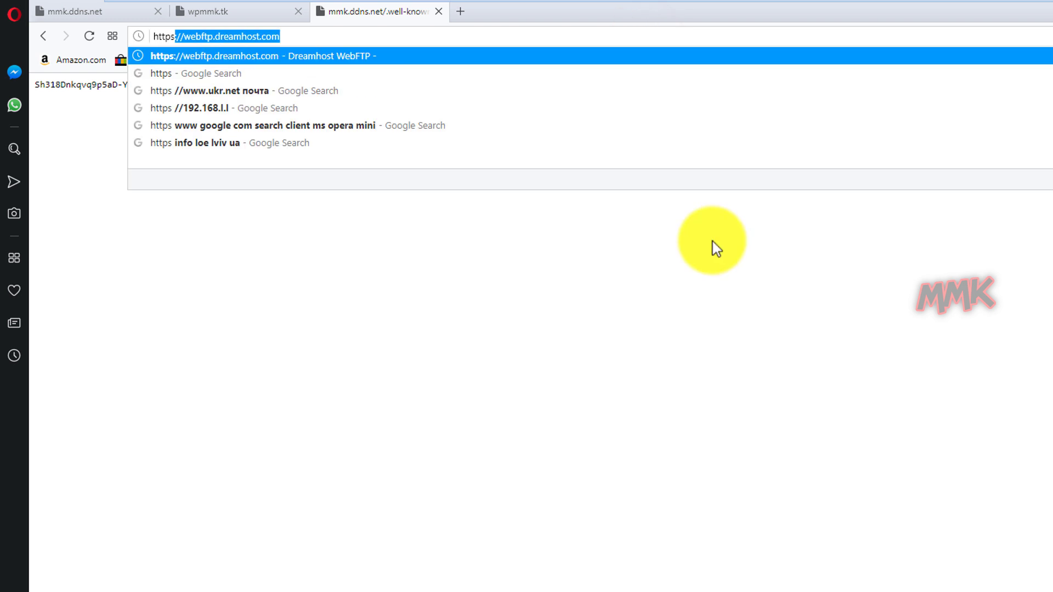
{"action": "type", "text": "mm"}
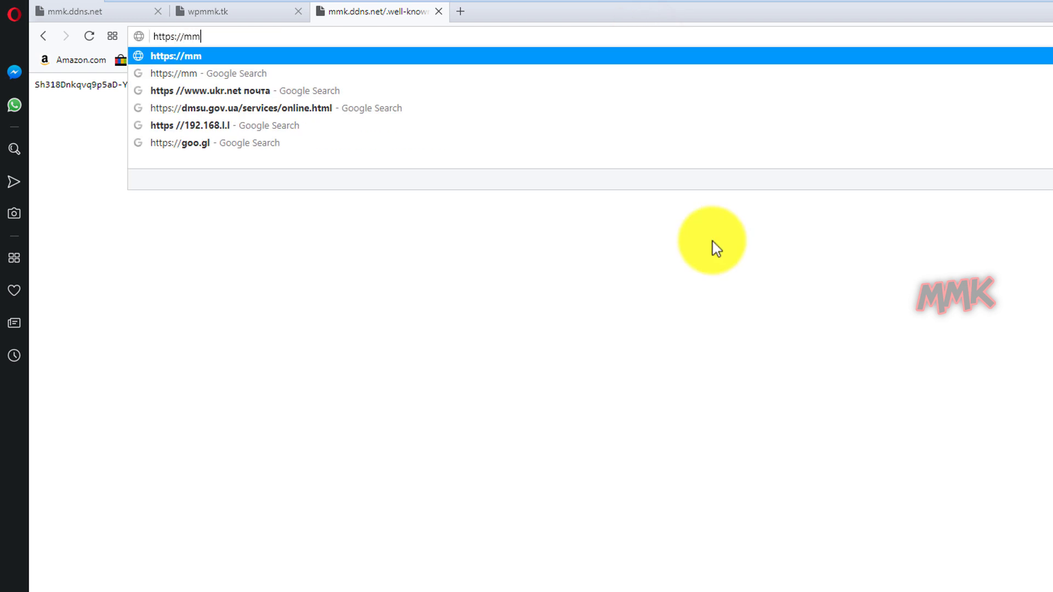
{"action": "type", "text": "k.ddns.net"}
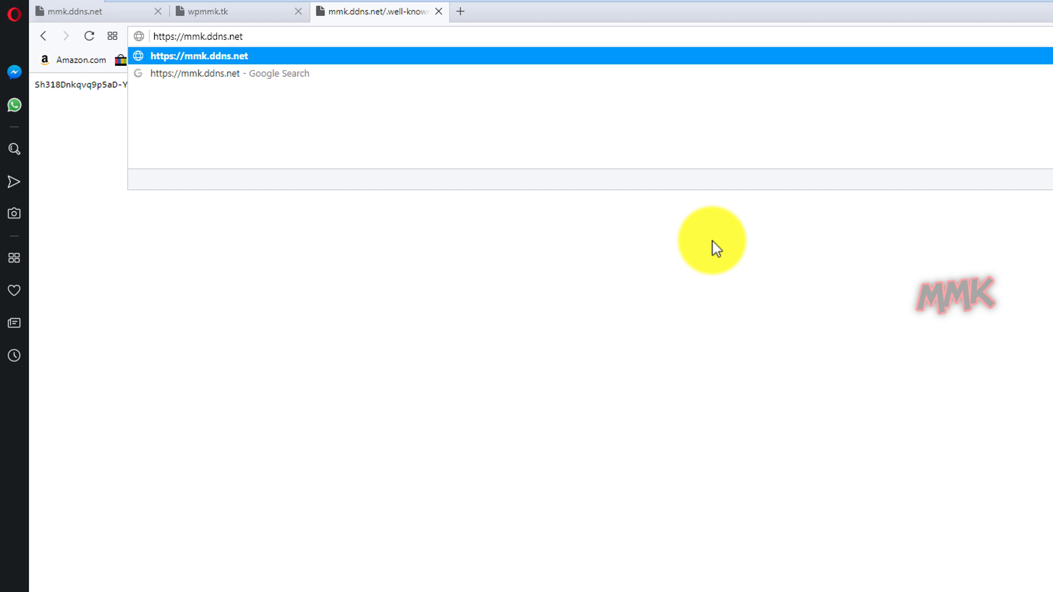
{"action": "key", "text": "Return"}
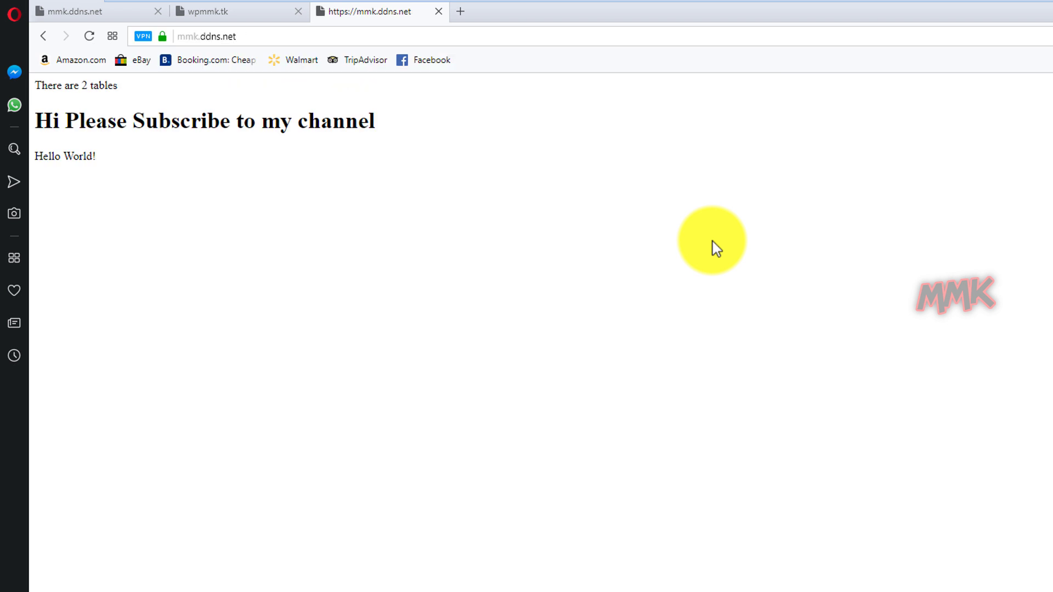
{"action": "left_click", "coordinate": [164, 37]}
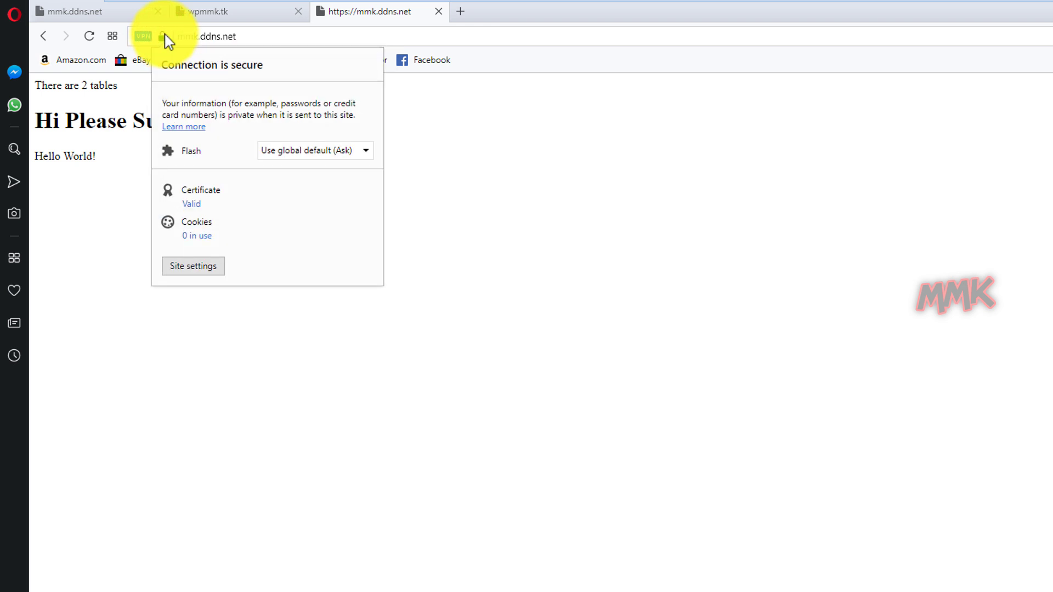
{"action": "left_click", "coordinate": [191, 205]}
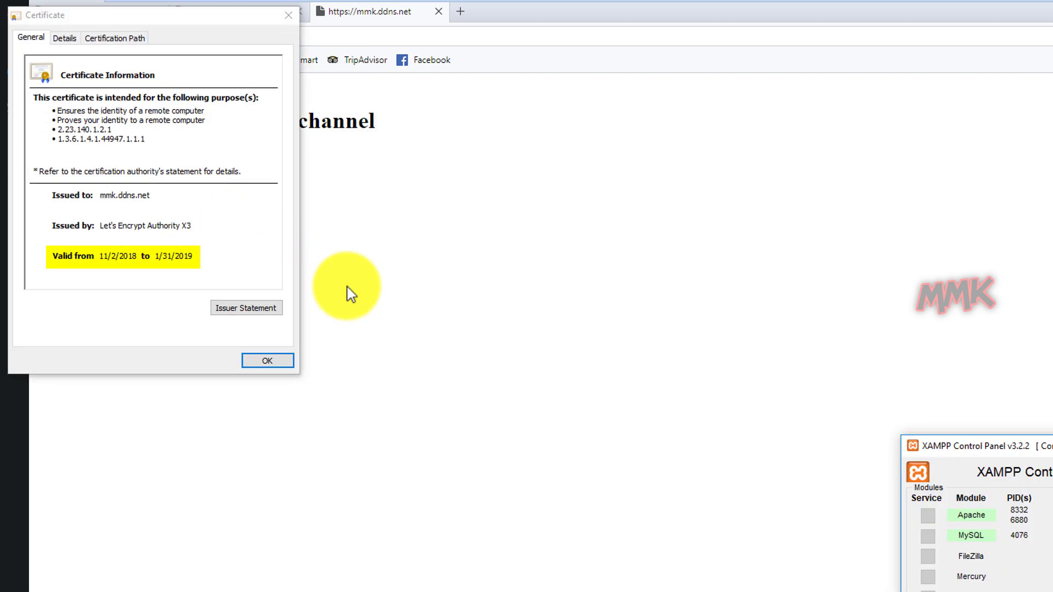
{"action": "left_click", "coordinate": [273, 360]}
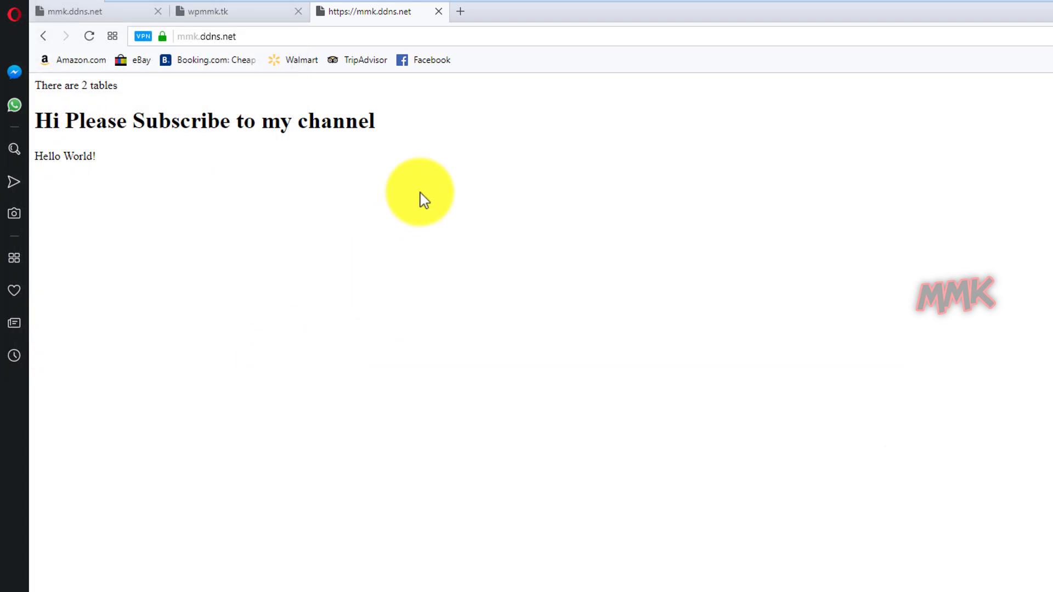
Close the acme-challenge, wpmmk.tk and mmk.ddns.net tabs, leaving a Speed Dial tab.
{"action": "left_click", "coordinate": [439, 11]}
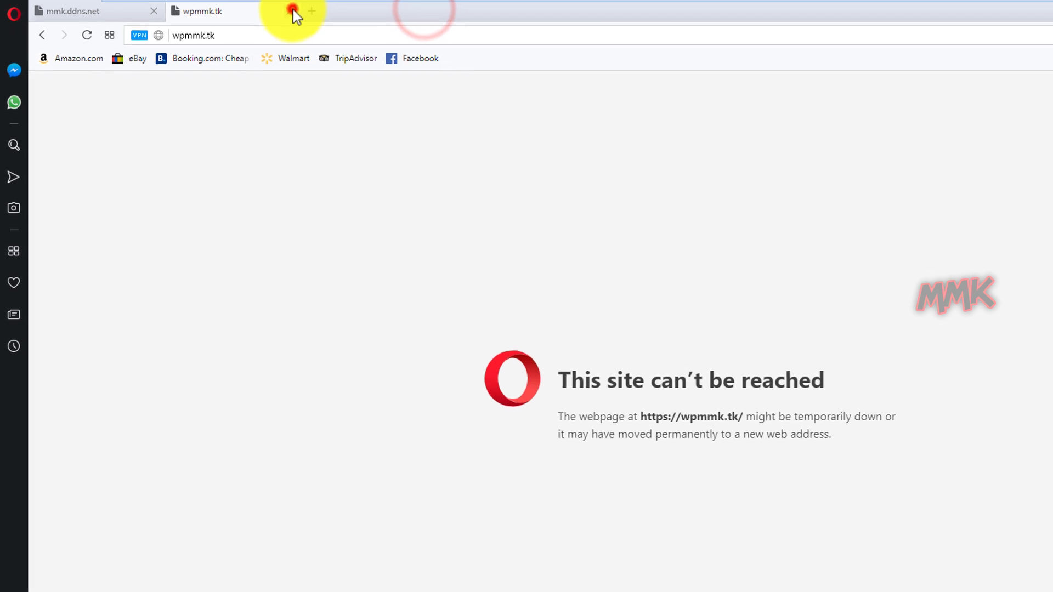
{"action": "left_click", "coordinate": [299, 11]}
{"action": "left_click", "coordinate": [142, 8]}
{"action": "left_click", "coordinate": [125, 9]}
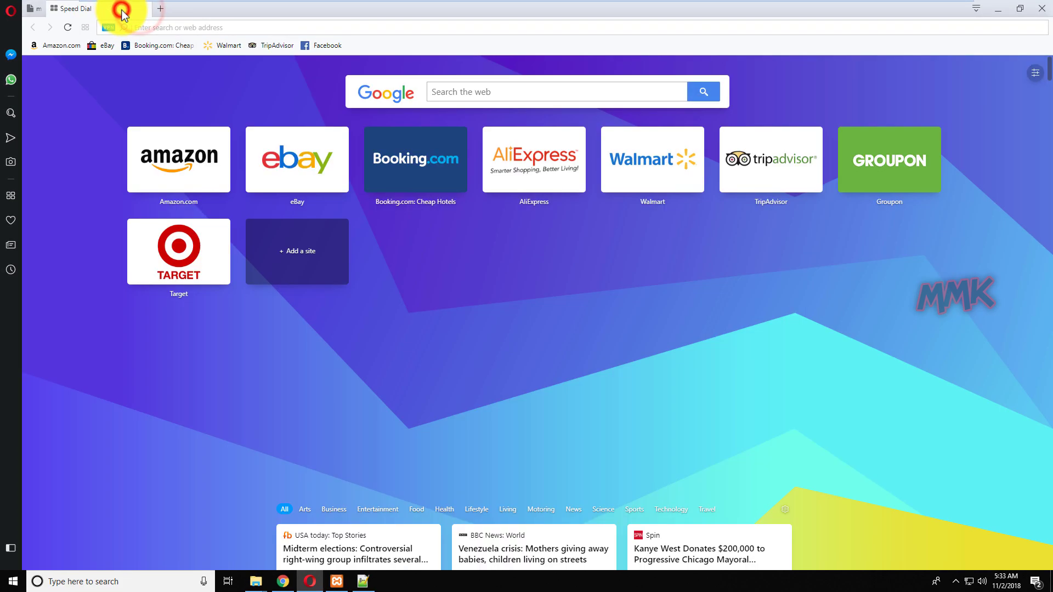
Close the virtual hosts file and sslforfree folder window, then browse to C:\xampp\htdocs.
{"action": "left_click", "coordinate": [998, 9]}
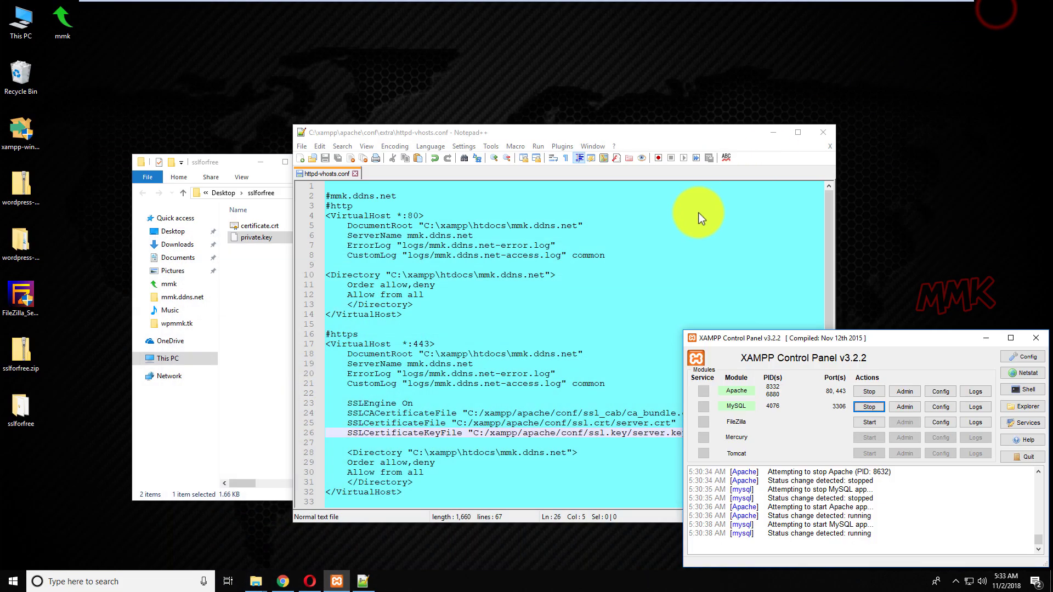
{"action": "left_click", "coordinate": [826, 133]}
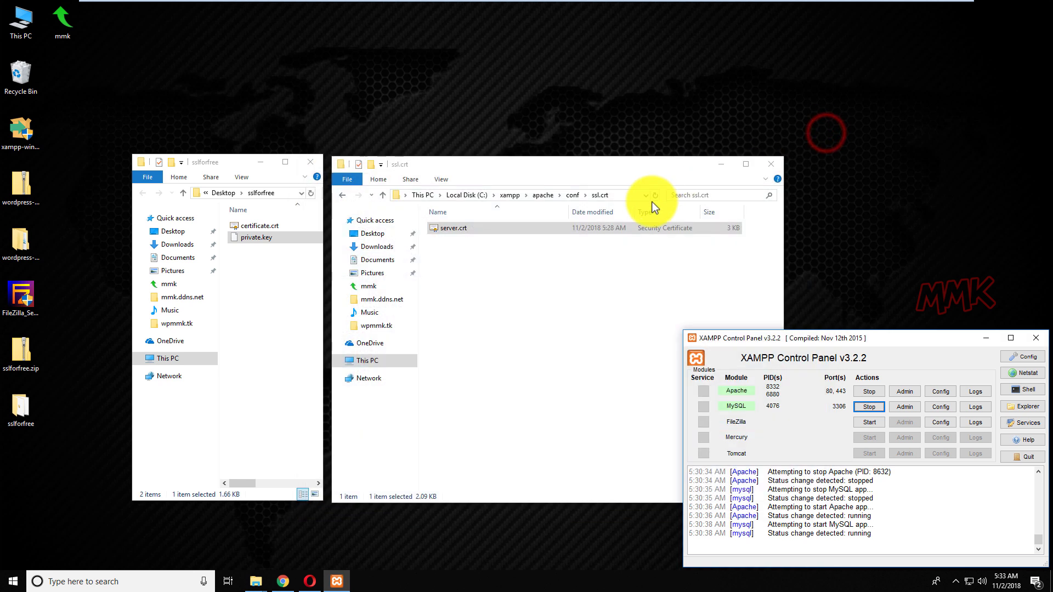
{"action": "left_click", "coordinate": [313, 165]}
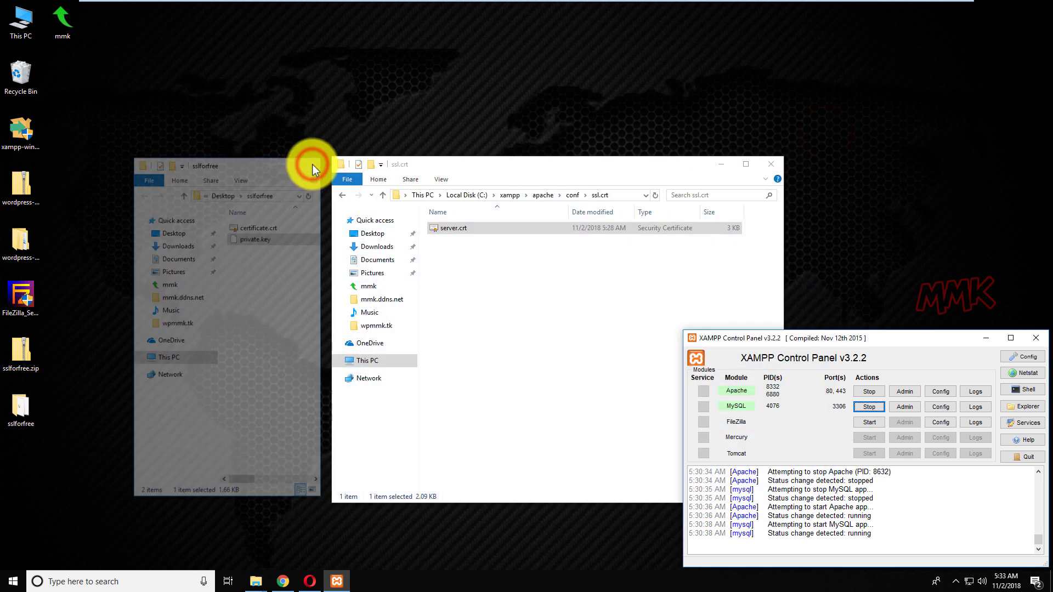
{"action": "left_click", "coordinate": [545, 197]}
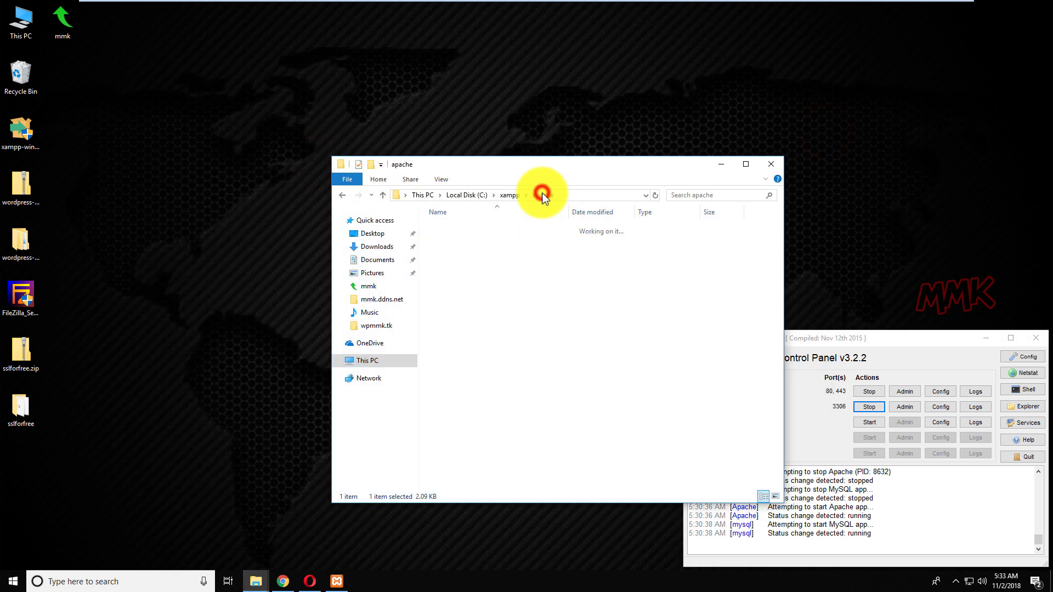
{"action": "left_click", "coordinate": [467, 195]}
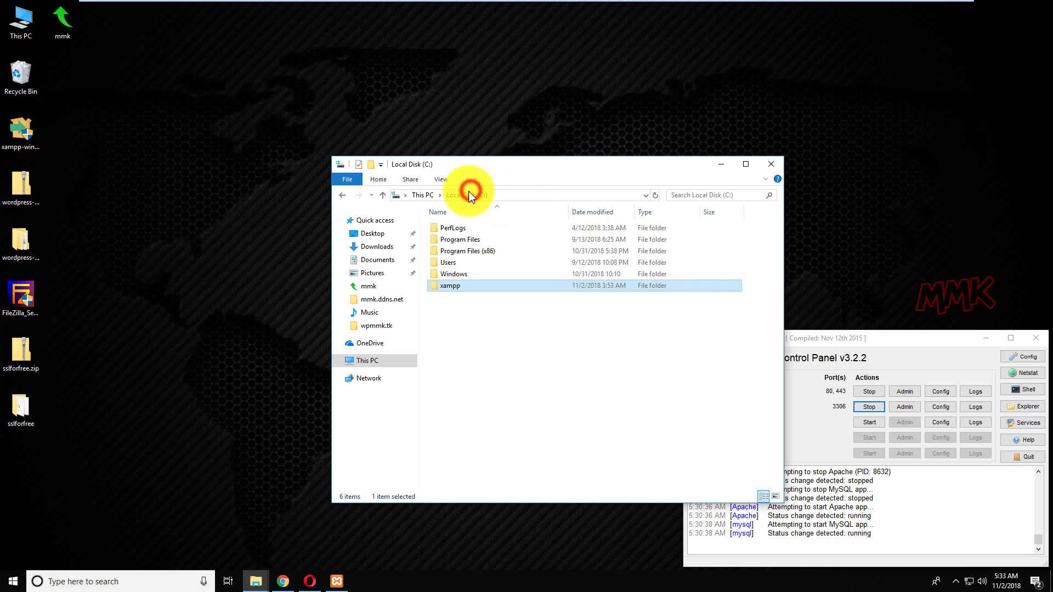
{"action": "double_click", "coordinate": [457, 289]}
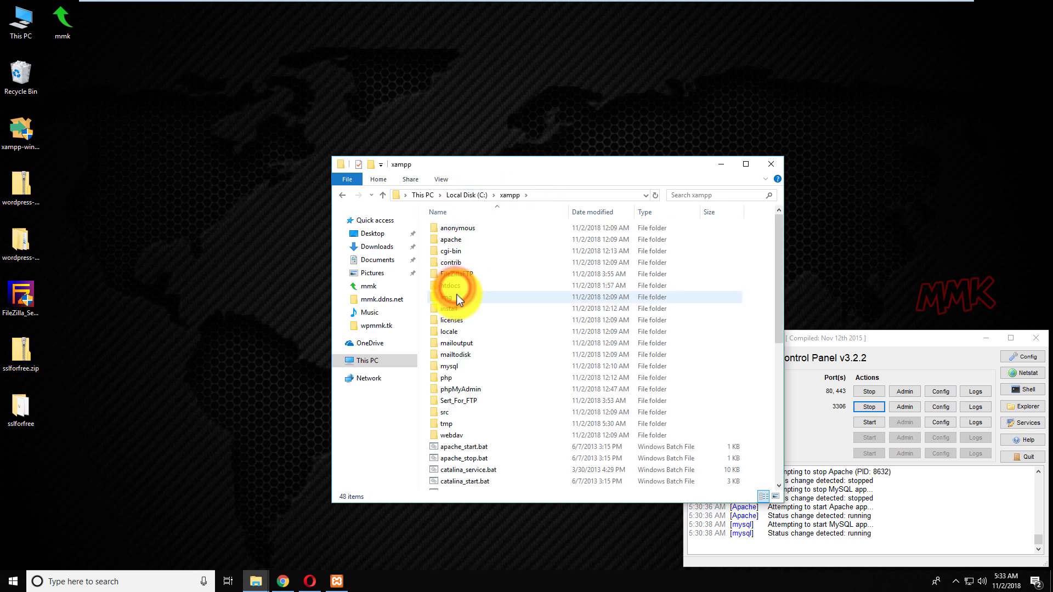
{"action": "double_click", "coordinate": [458, 286]}
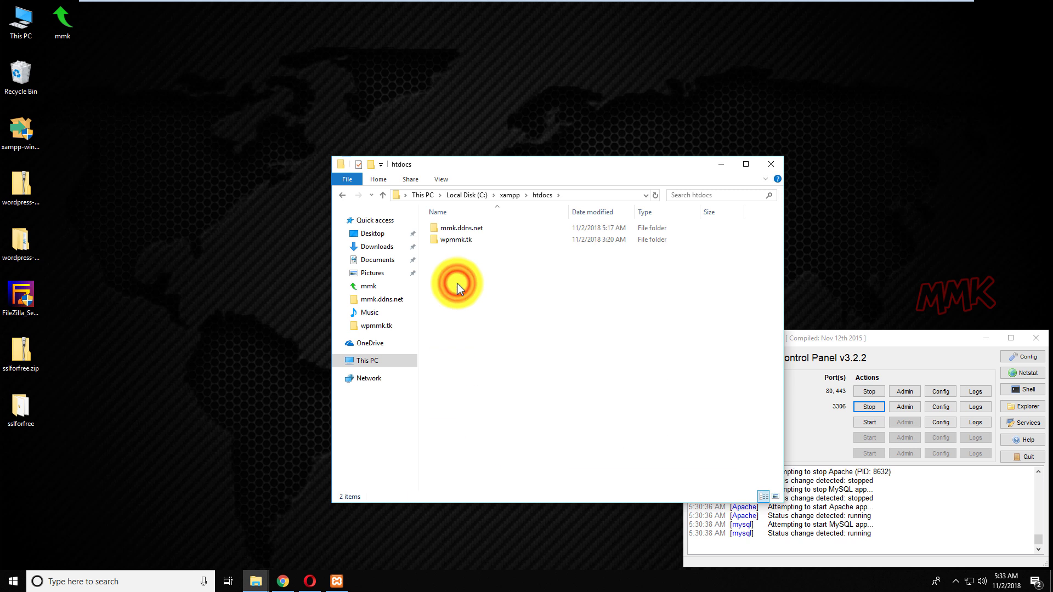
Copy the wpmmk.tk folder name through rename mode, leaving the name unchanged.
{"action": "left_click", "coordinate": [455, 242]}
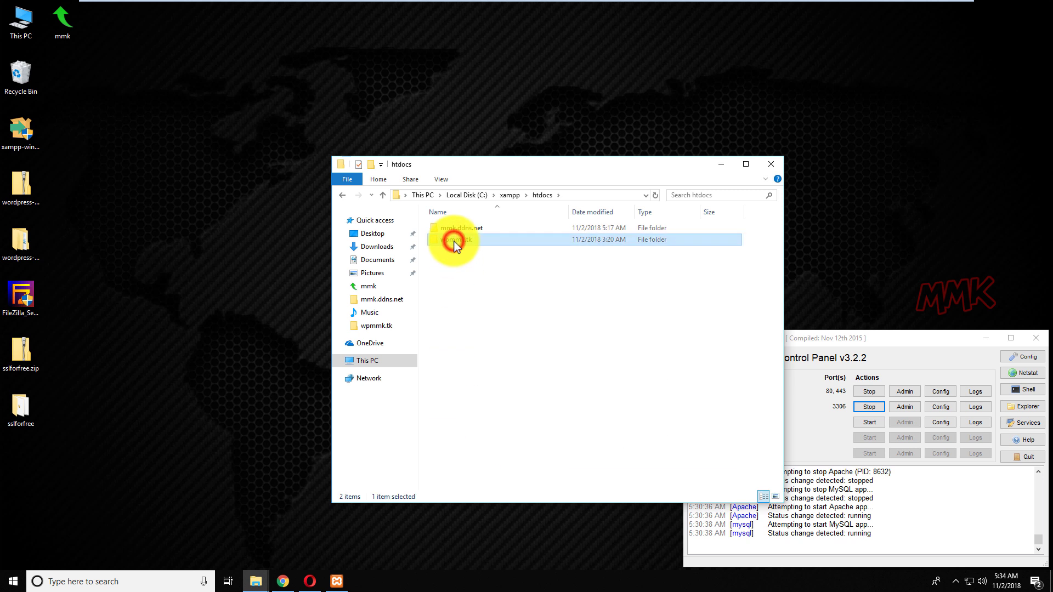
{"action": "left_click", "coordinate": [454, 241]}
{"action": "right_click", "coordinate": [453, 241]}
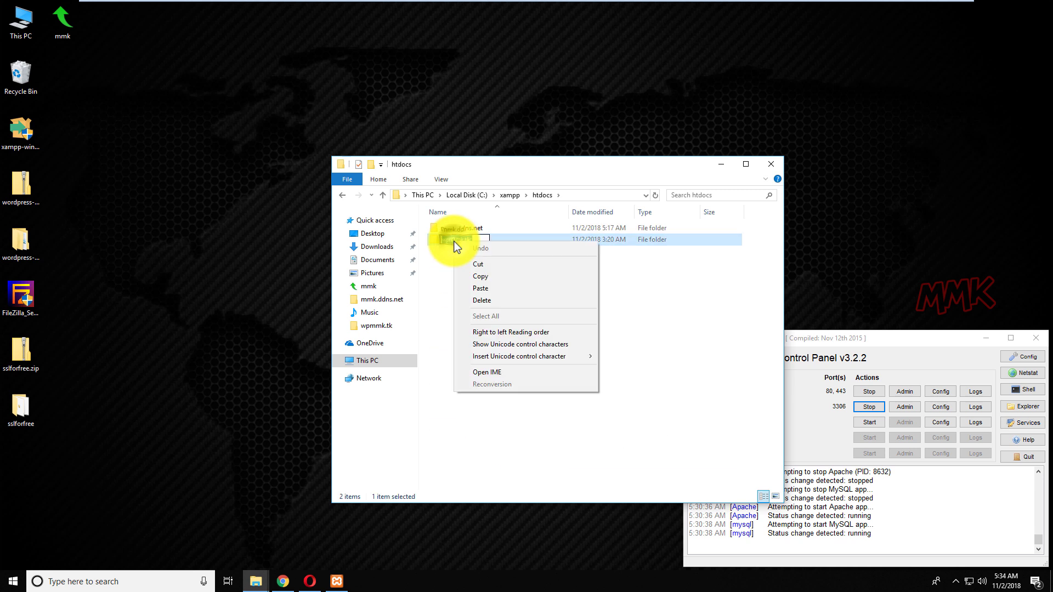
{"action": "left_click", "coordinate": [483, 281]}
{"action": "left_click", "coordinate": [480, 291]}
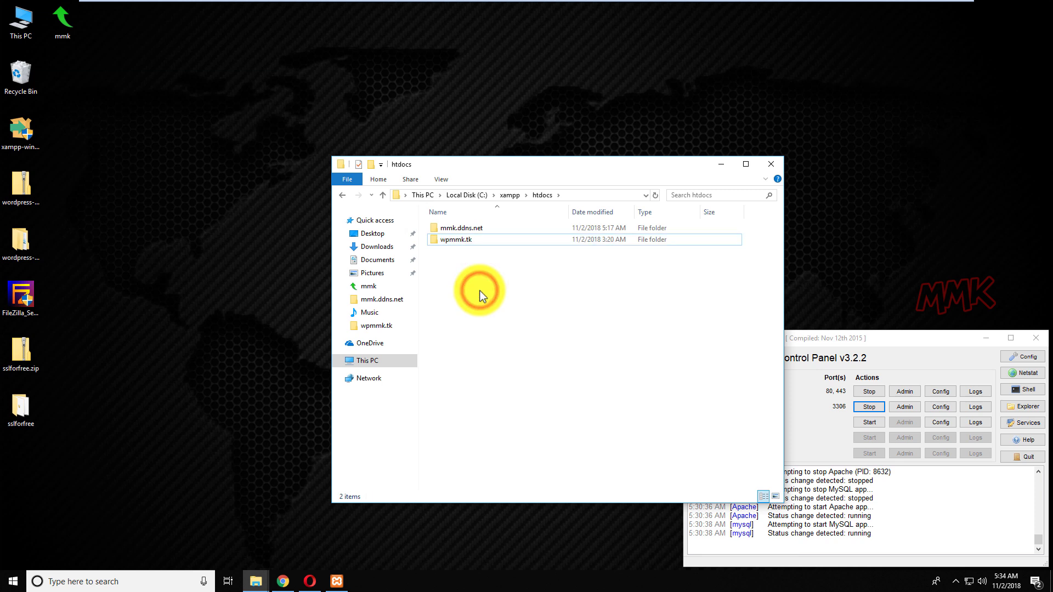
{"action": "left_click", "coordinate": [283, 573]}
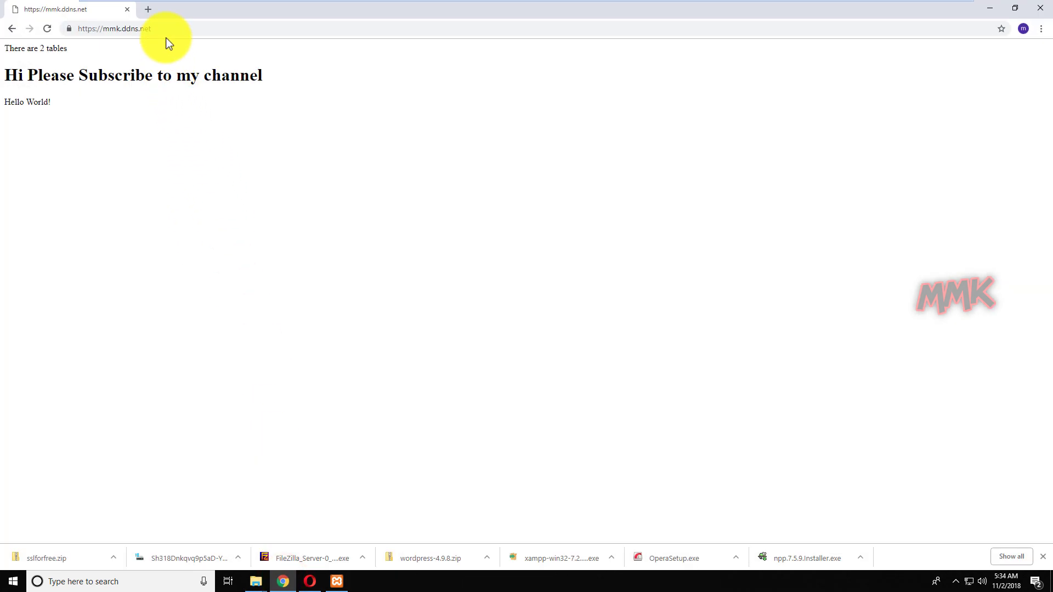
{"action": "left_click", "coordinate": [166, 33]}
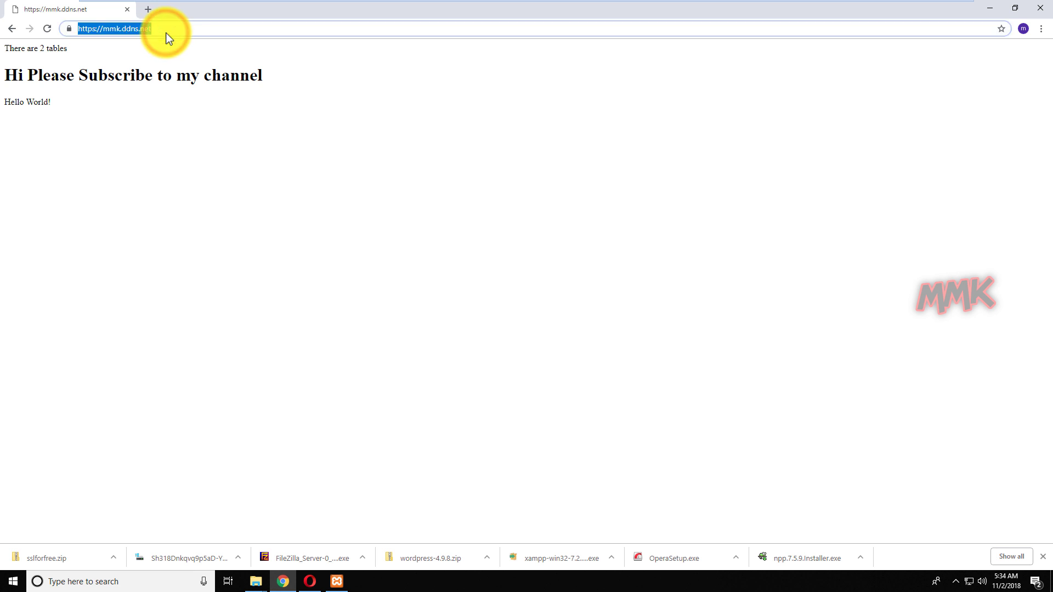
{"action": "type", "text": "sslforfree.com"}
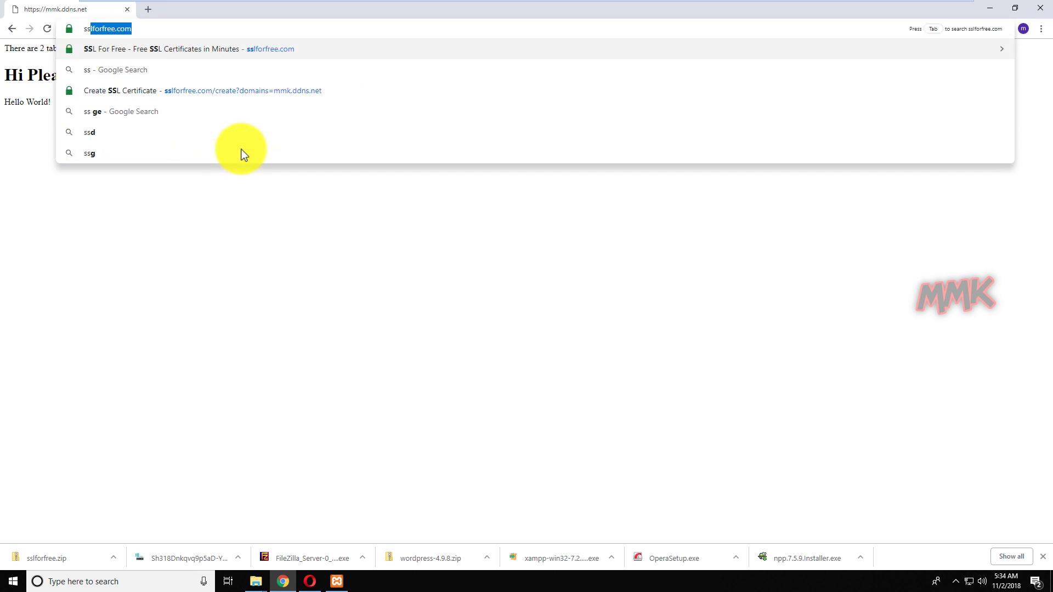
{"action": "key", "text": "Return"}
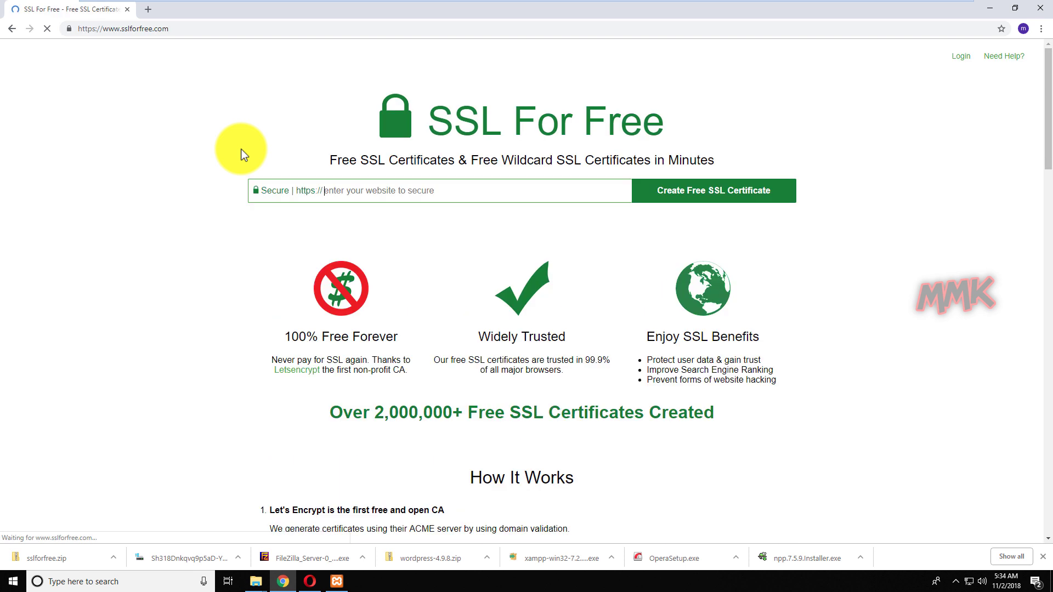
{"action": "right_click", "coordinate": [395, 194]}
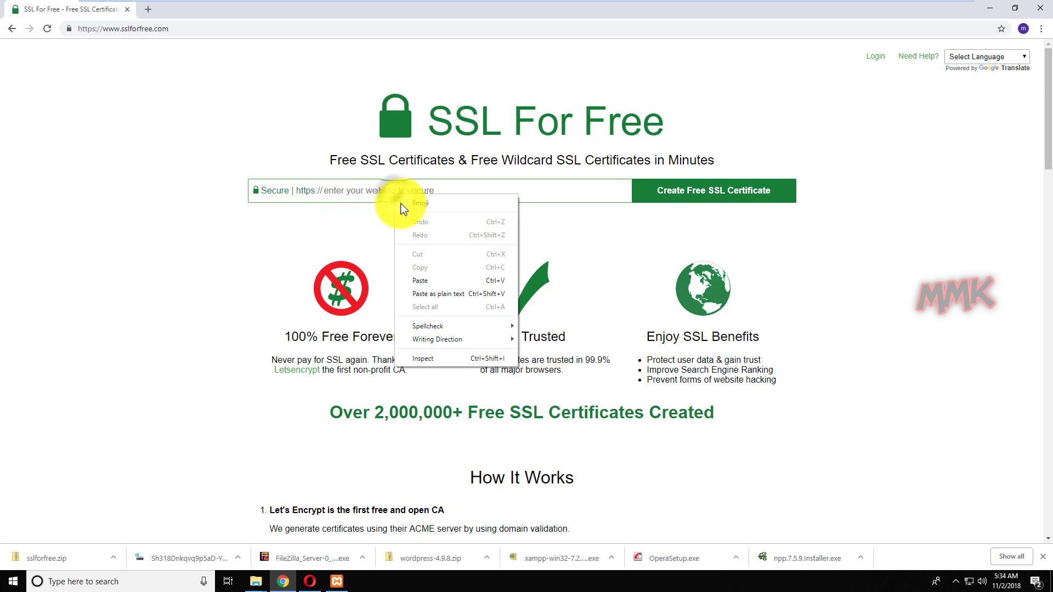
{"action": "left_click", "coordinate": [421, 281]}
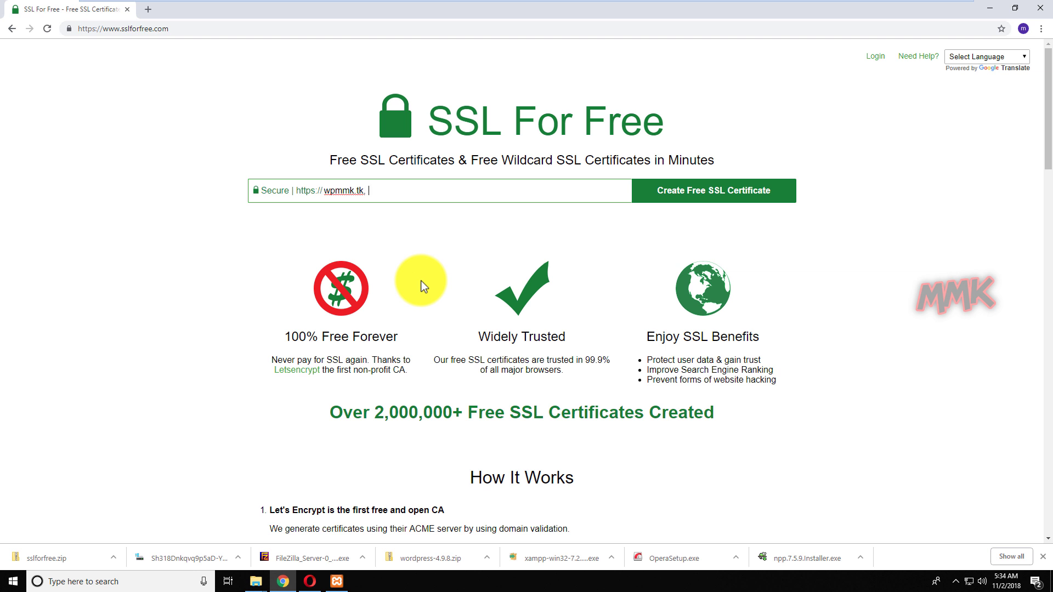
{"action": "type", "text": ", www.wpmmk.tk"}
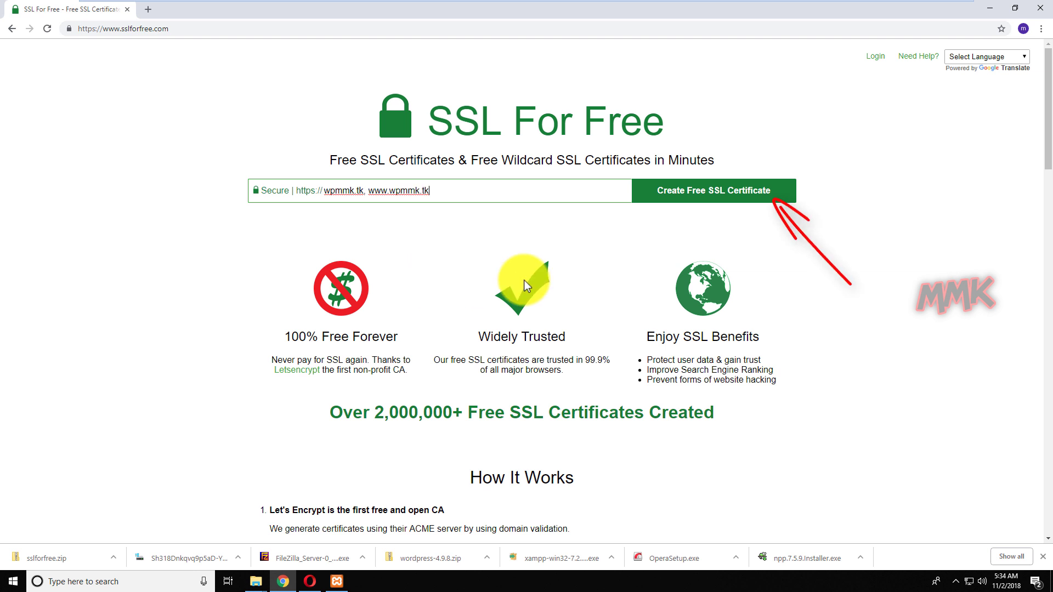
Create the free certificate using Manual Verification (DNS) to get the TXT records.
{"action": "left_click", "coordinate": [703, 190]}
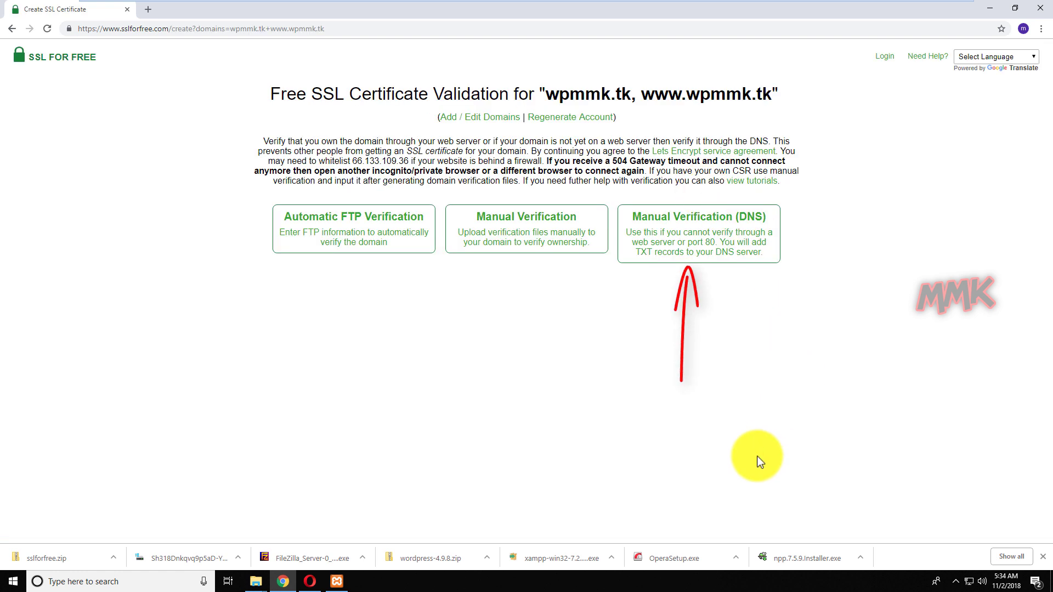
{"action": "left_click", "coordinate": [703, 237]}
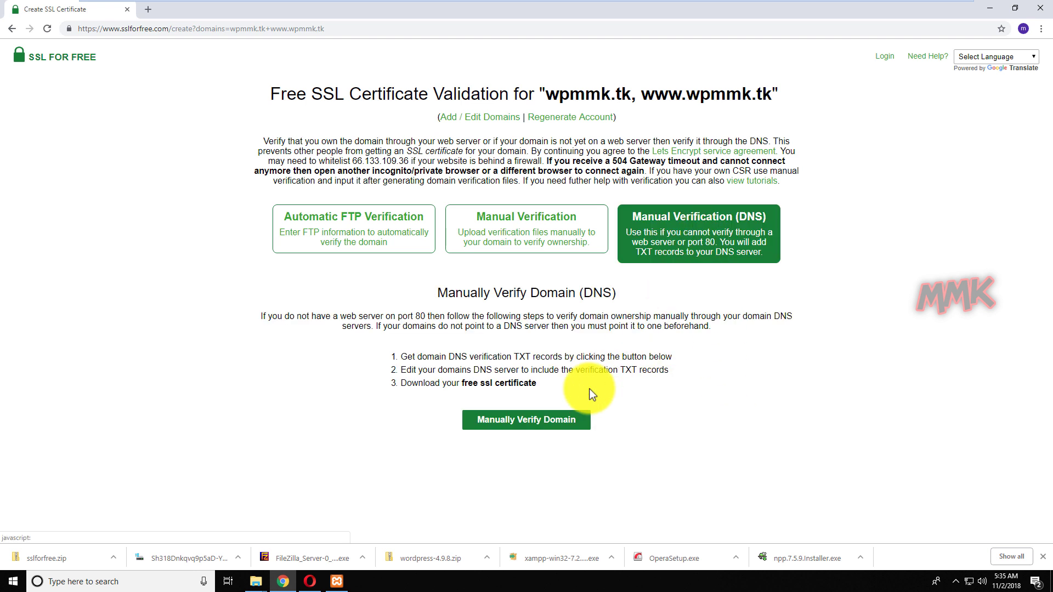
{"action": "left_click", "coordinate": [512, 420]}
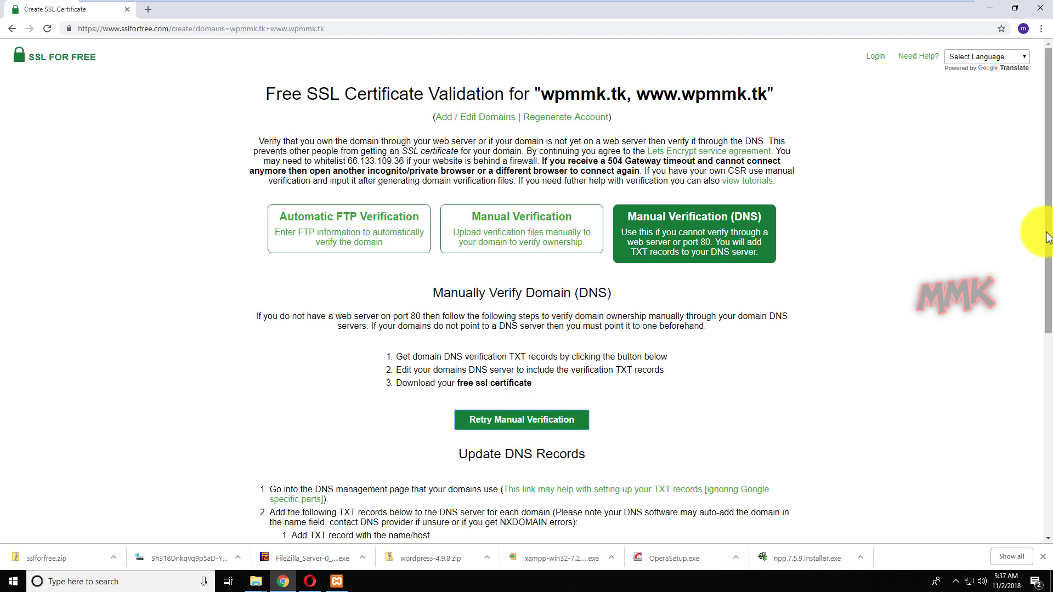
{"action": "left_click_drag", "start_coordinate": [1048, 237], "coordinate": [1046, 439]}
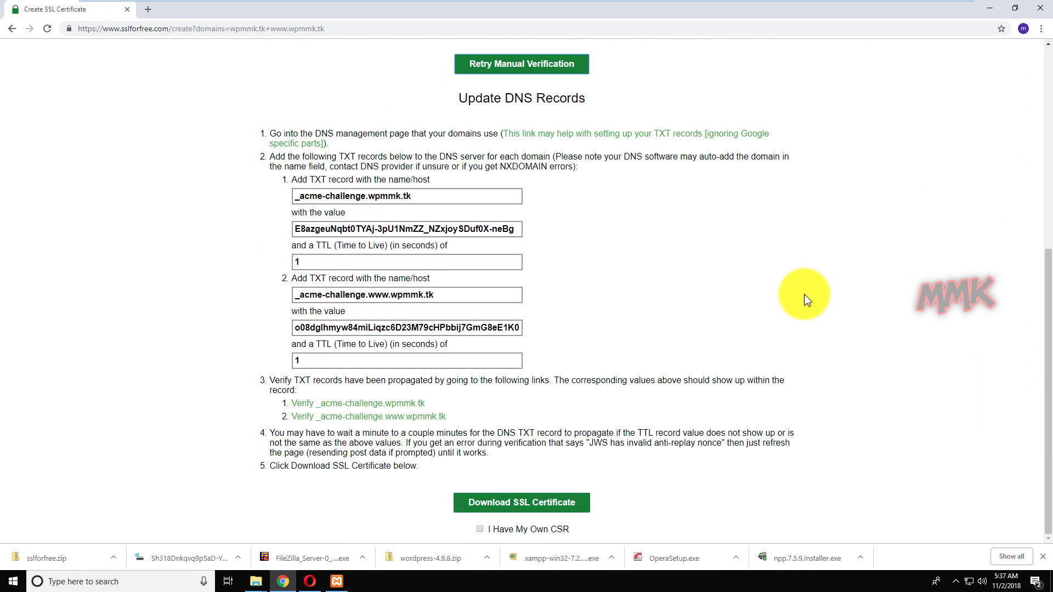
Open freenom.com in a new tab and sign in with the saved account e-mail and password.
{"action": "left_click", "coordinate": [148, 9]}
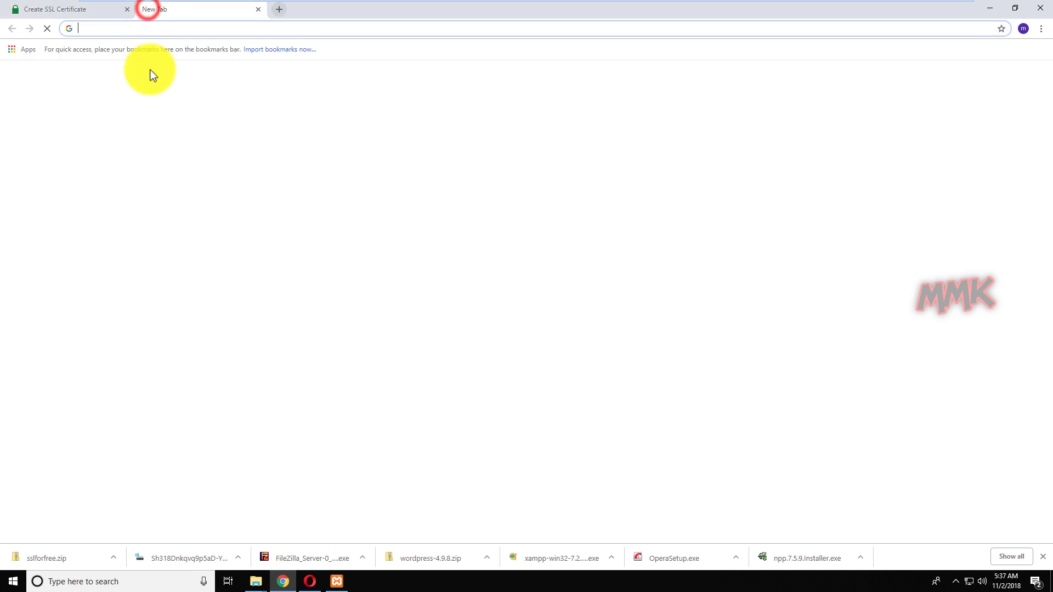
{"action": "type", "text": "freenom.com"}
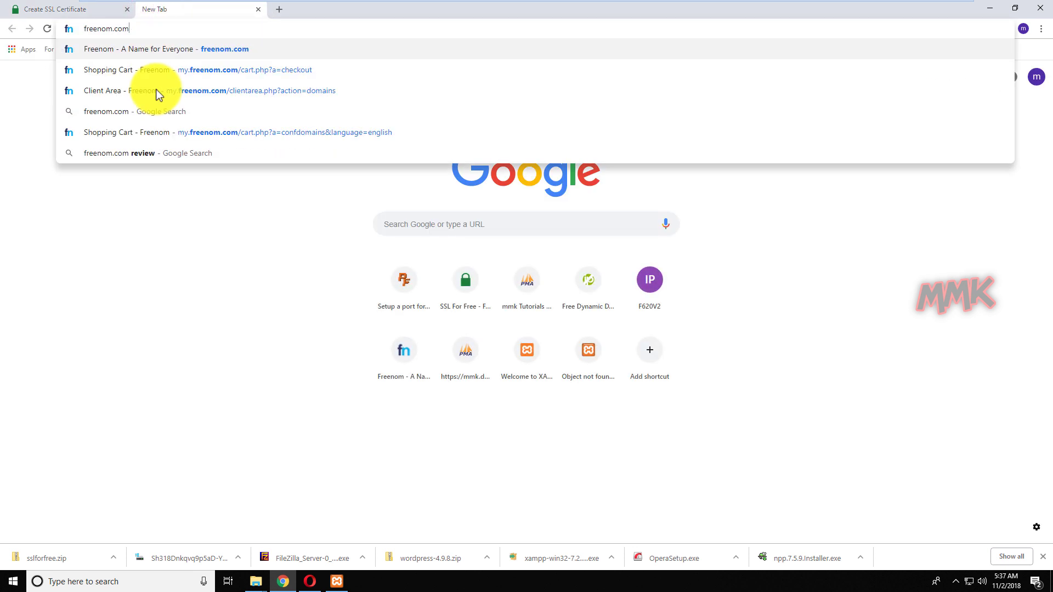
{"action": "key", "text": "Return"}
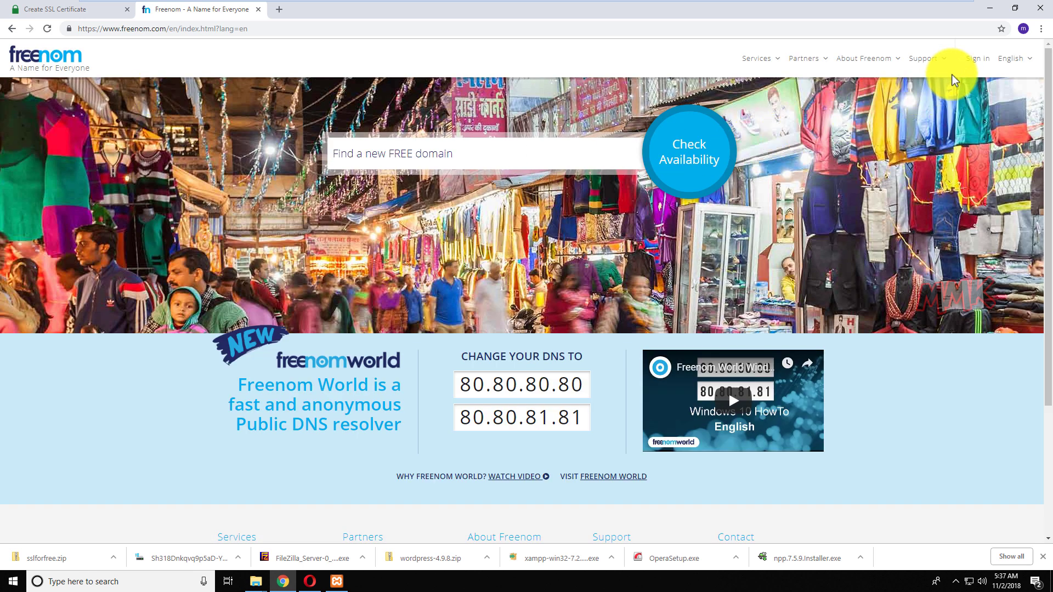
{"action": "left_click", "coordinate": [977, 57]}
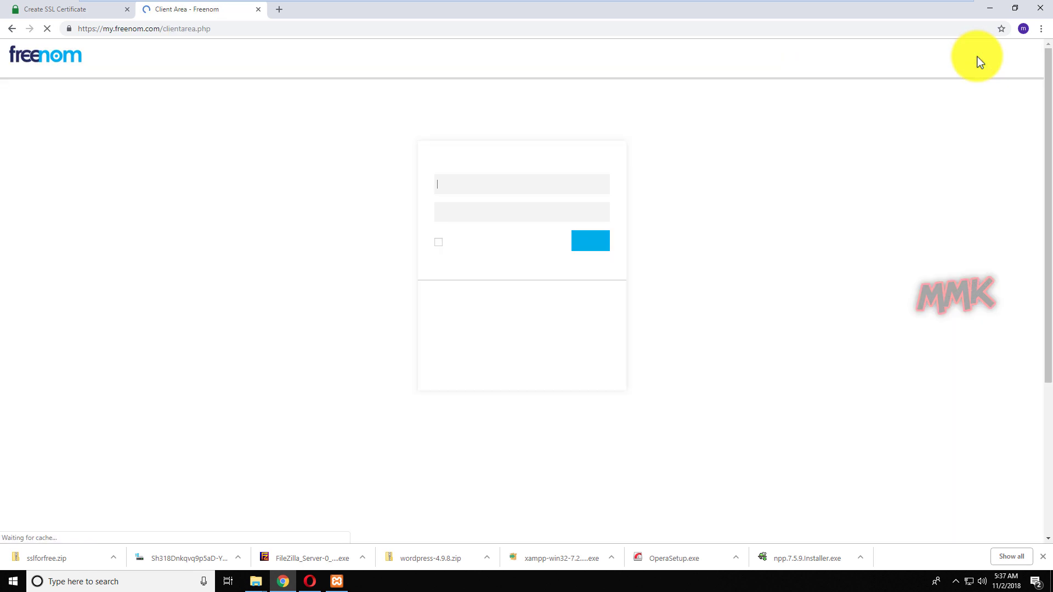
{"action": "type", "text": "mmk"}
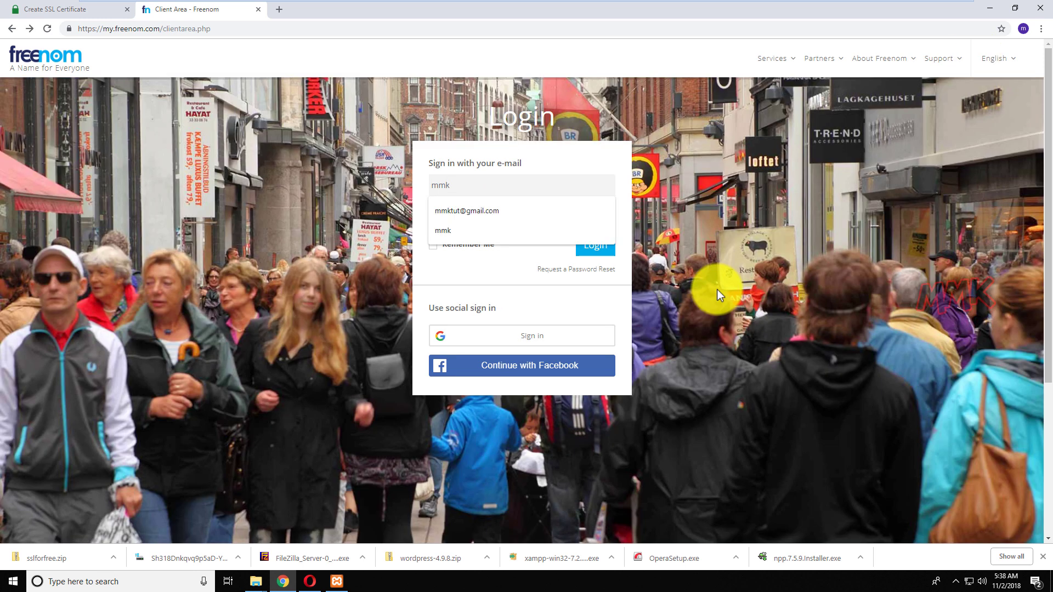
{"action": "key", "text": "Down"}
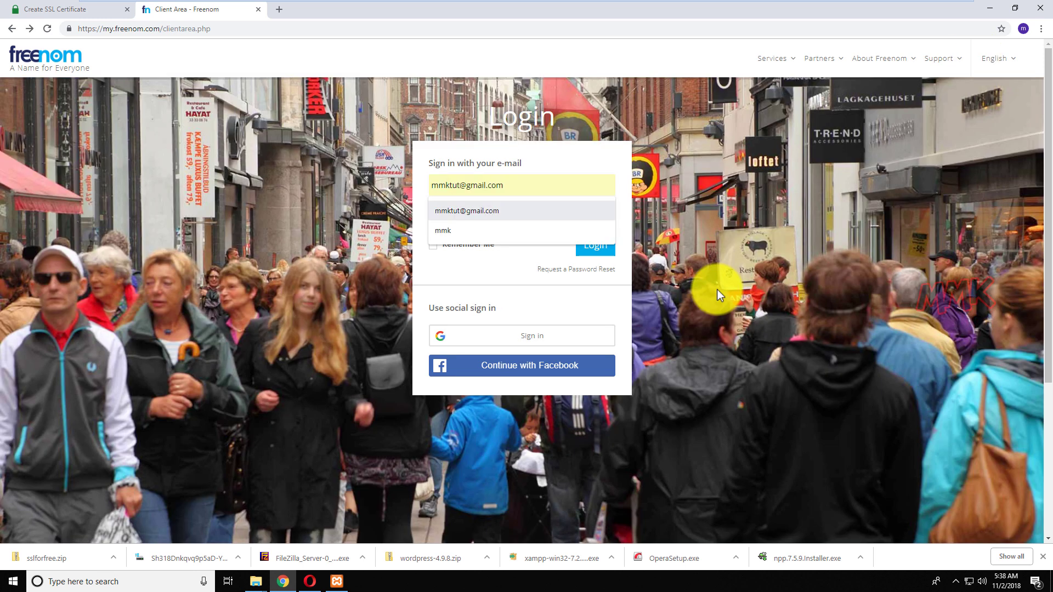
{"action": "left_click", "coordinate": [511, 211]}
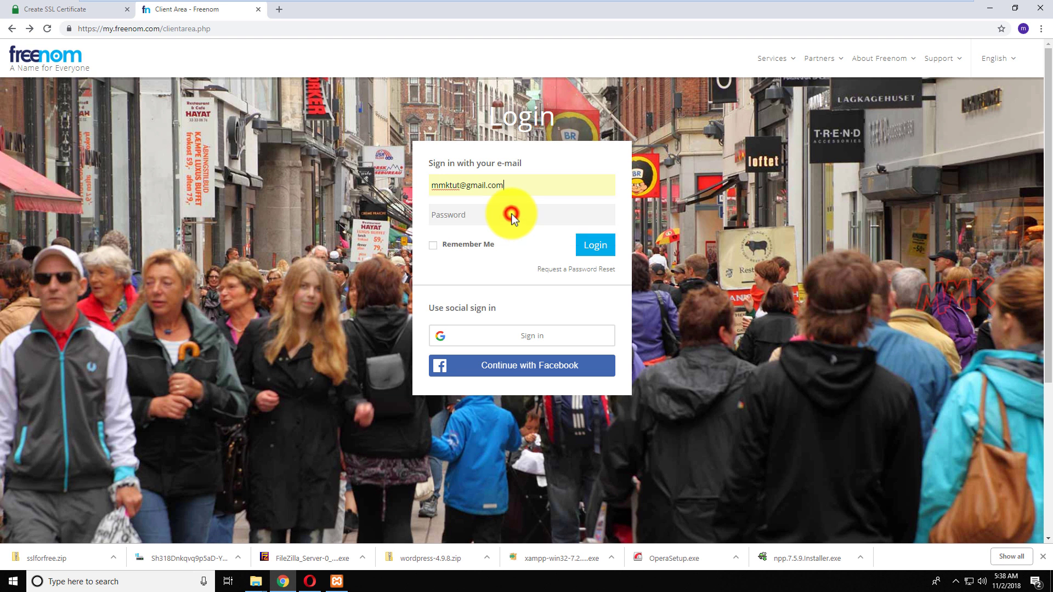
{"action": "left_click", "coordinate": [509, 216]}
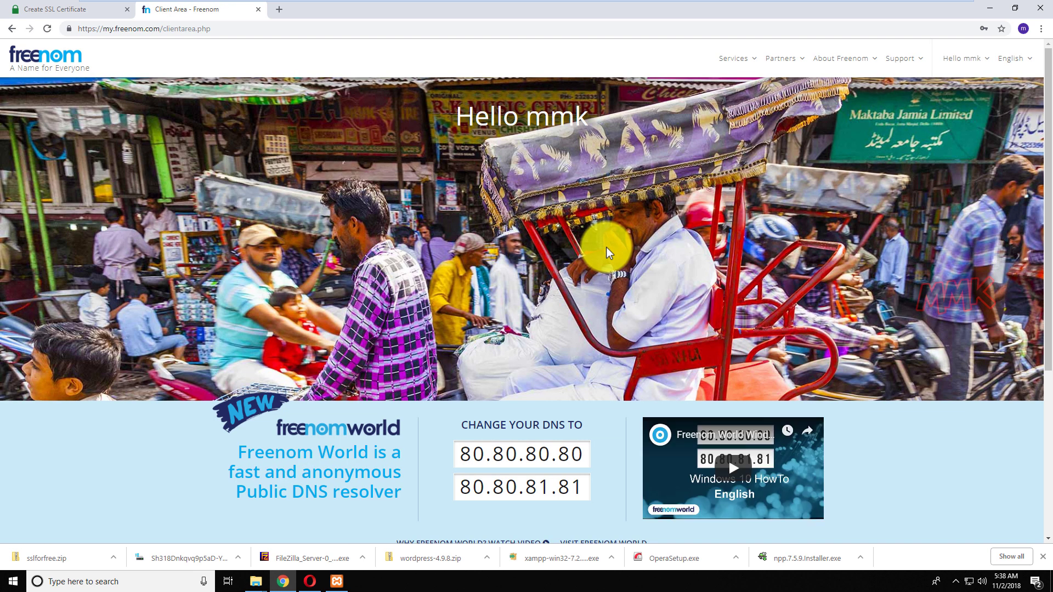
Go to Services > My Domains and open Manage Freenom DNS for wpmmk.tk.
{"action": "left_click", "coordinate": [750, 64]}
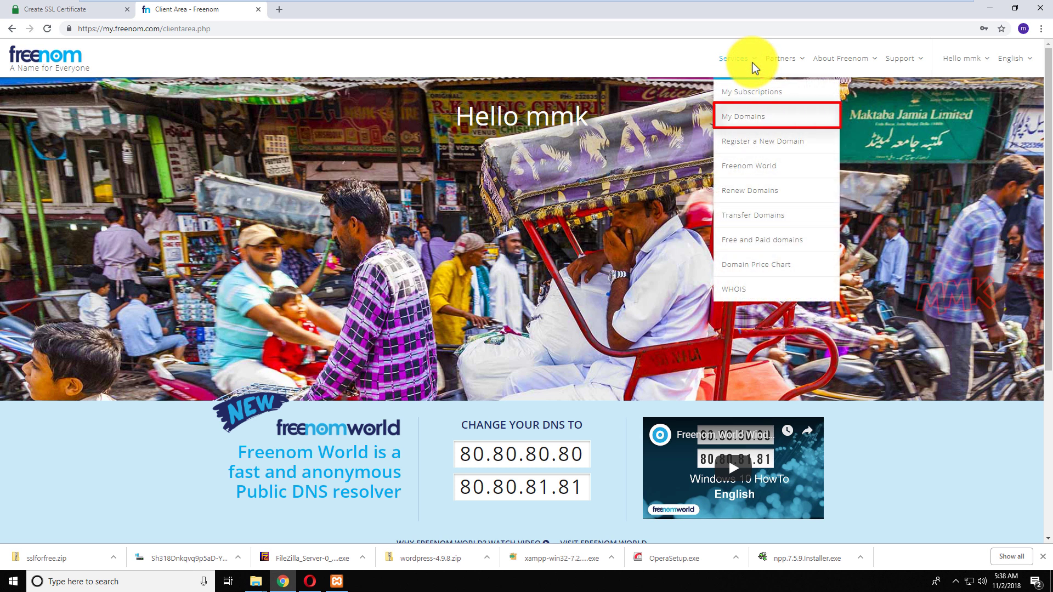
{"action": "left_click", "coordinate": [751, 117]}
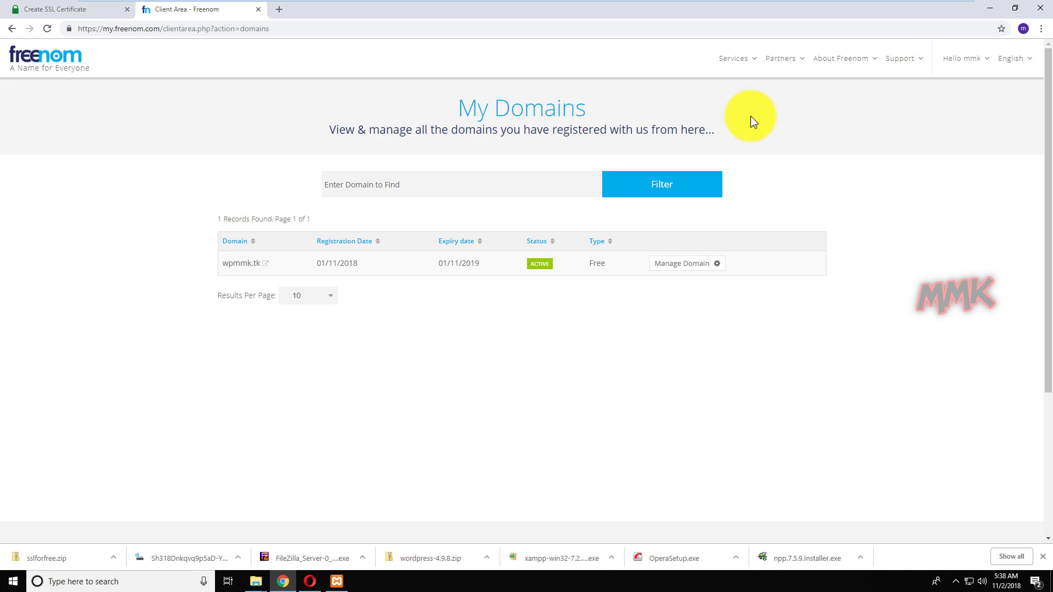
{"action": "left_click", "coordinate": [676, 265]}
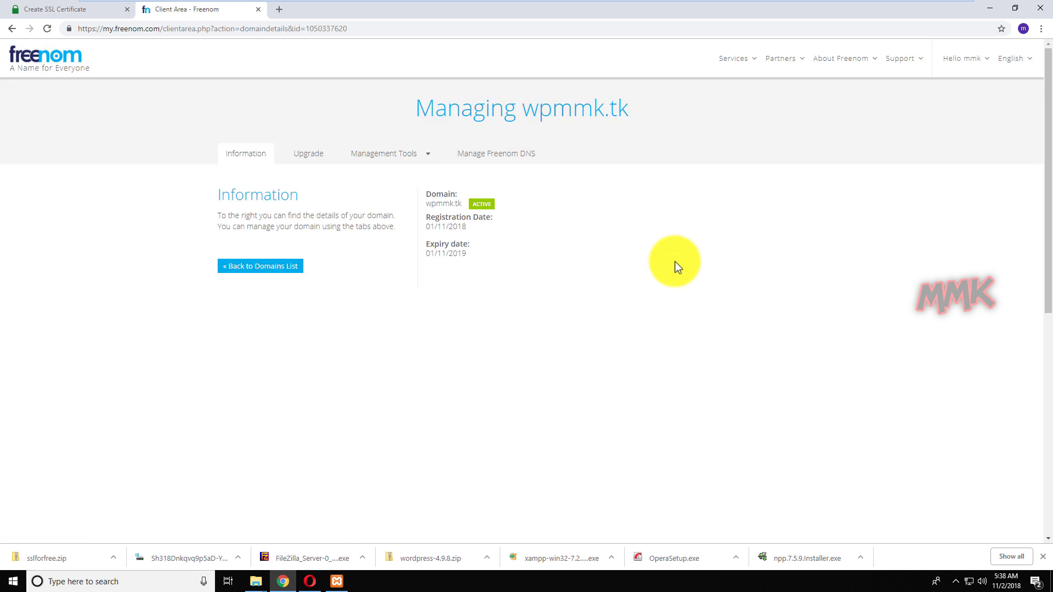
{"action": "left_click", "coordinate": [513, 156]}
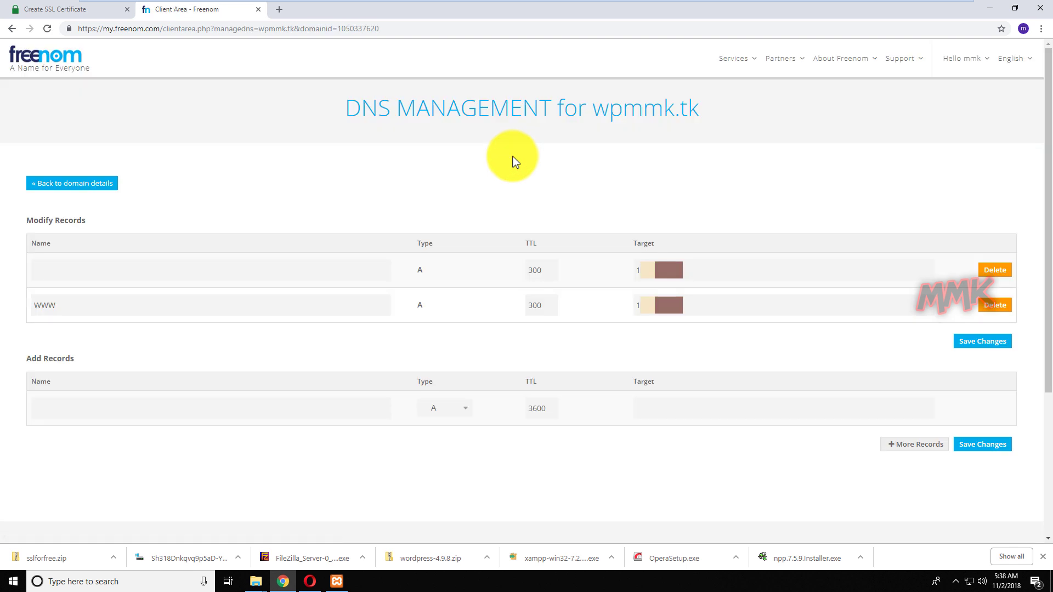
Add a new TXT record named _acme-challenge.wpmmk.tk, copied from SSL For Free.
{"action": "left_click", "coordinate": [54, 13]}
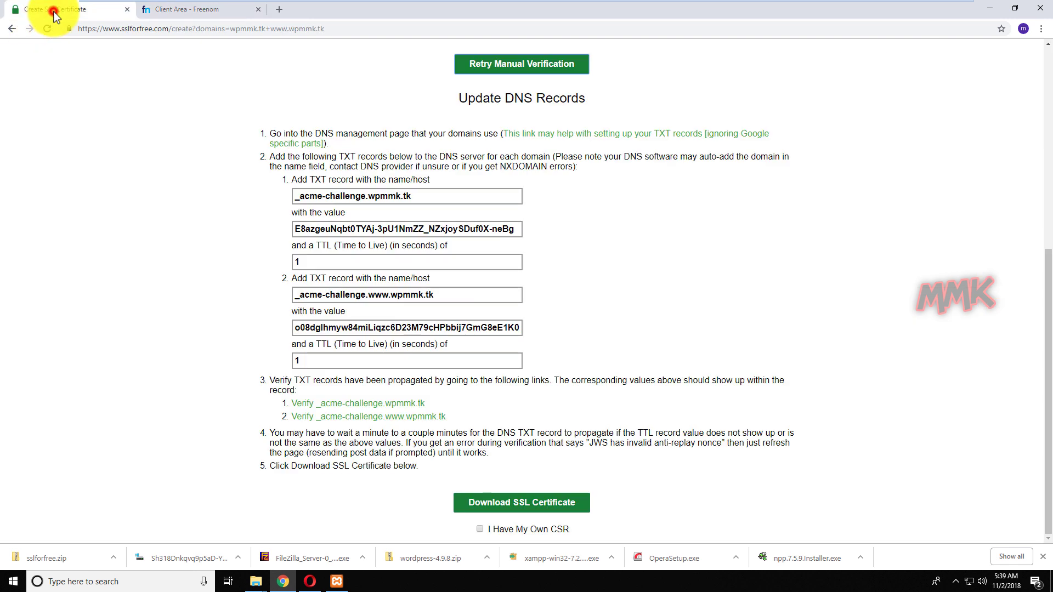
{"action": "left_click", "coordinate": [421, 195]}
{"action": "key", "text": "ctrl+c"}
{"action": "right_click", "coordinate": [404, 197]}
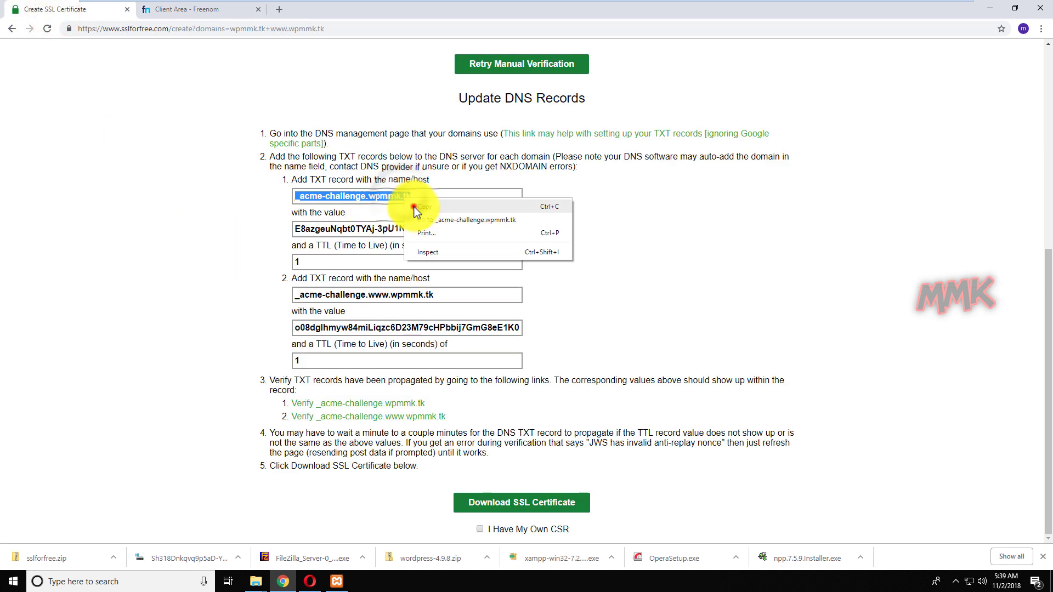
{"action": "left_click", "coordinate": [414, 206]}
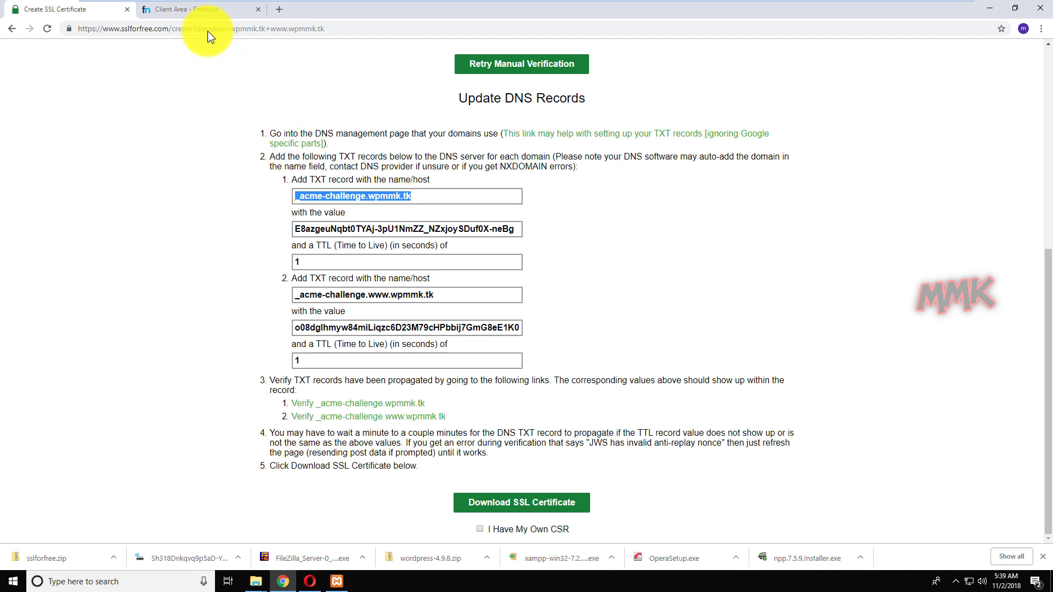
{"action": "left_click", "coordinate": [193, 11]}
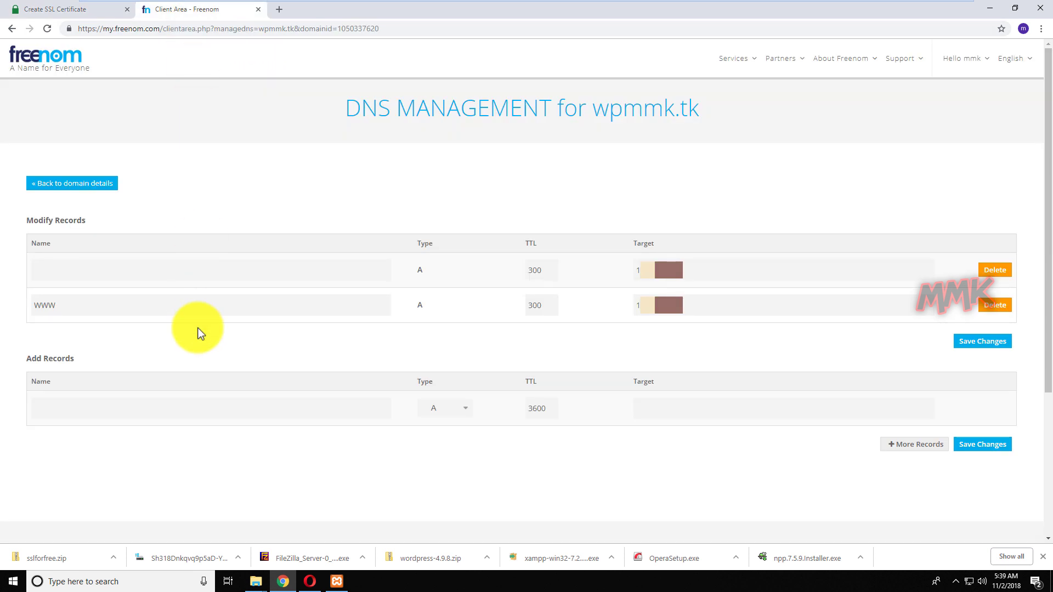
{"action": "left_click", "coordinate": [184, 408]}
{"action": "right_click", "coordinate": [185, 410]}
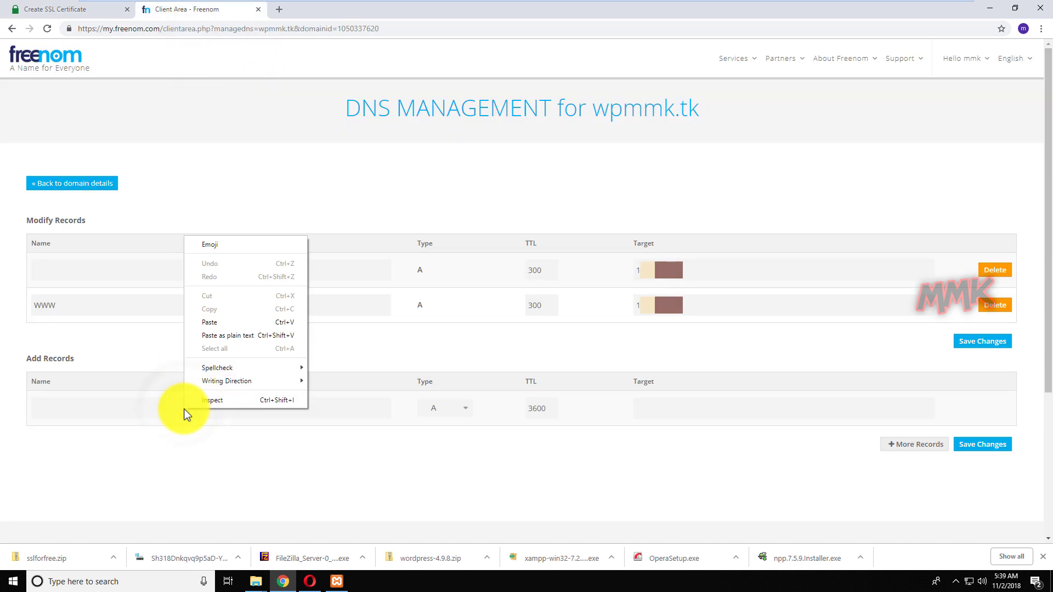
{"action": "left_click", "coordinate": [221, 324]}
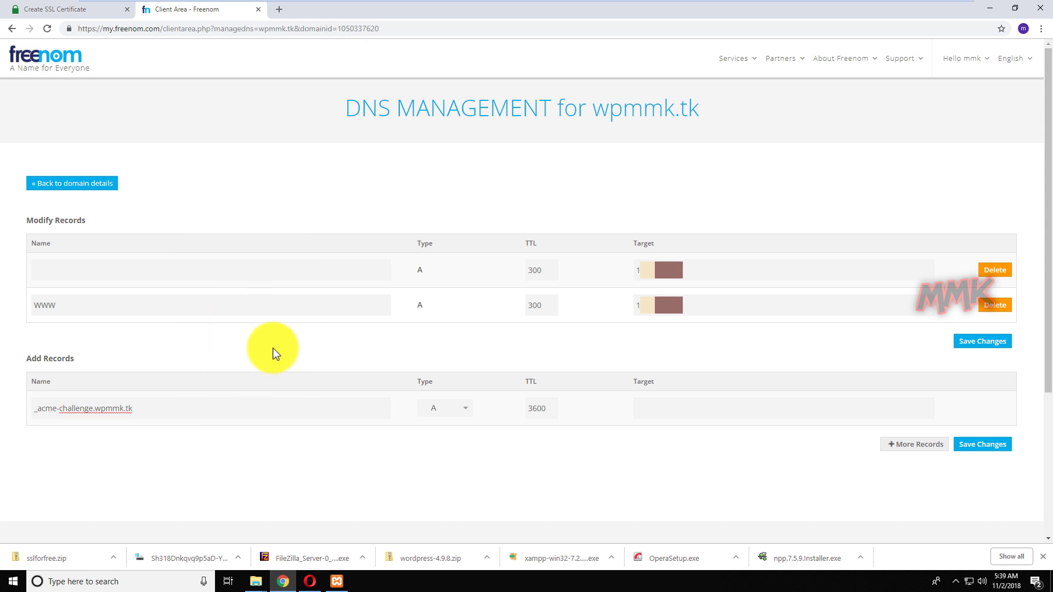
{"action": "left_click", "coordinate": [450, 407]}
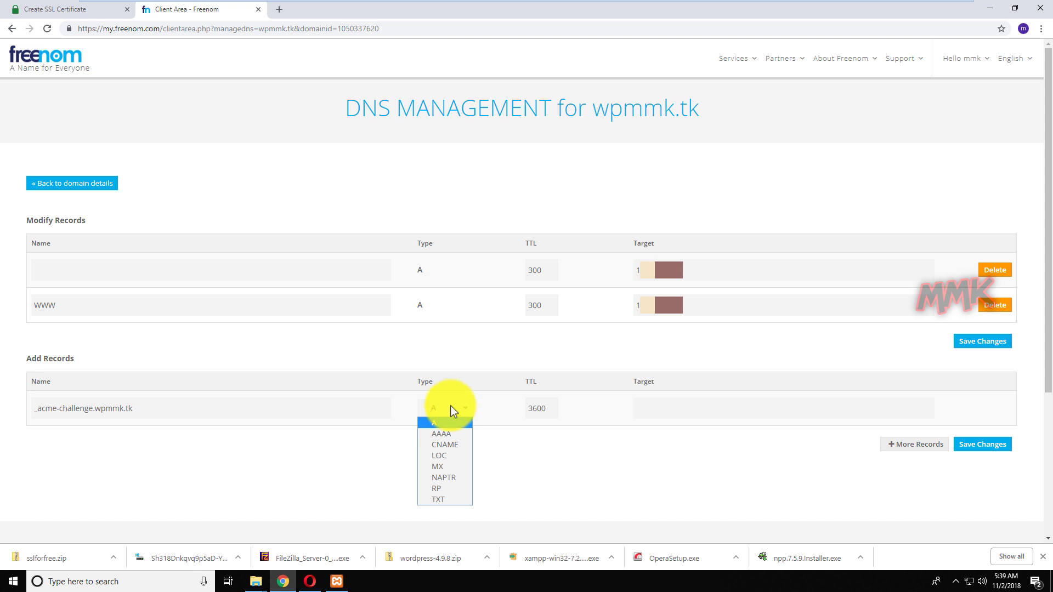
{"action": "left_click", "coordinate": [447, 500]}
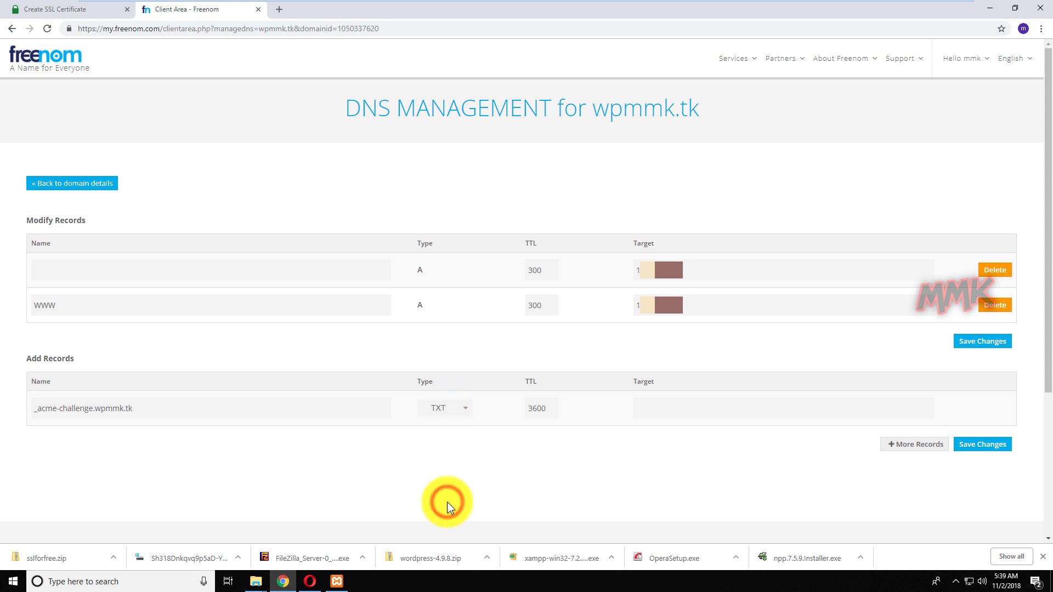
Paste the first TXT verification value as the record target, set TTL 300, and add another row.
{"action": "left_click", "coordinate": [72, 10]}
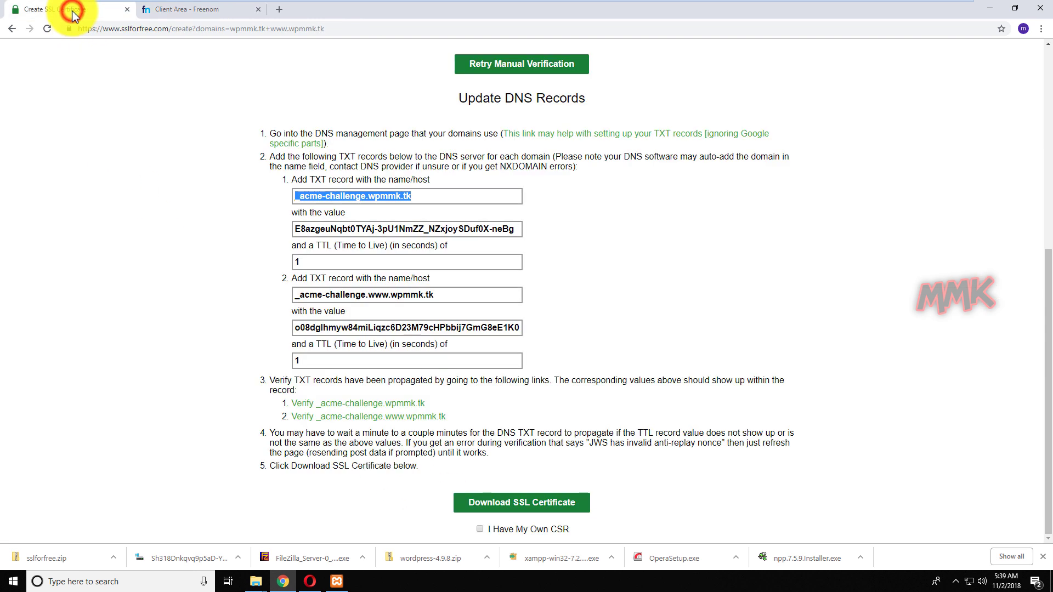
{"action": "left_click", "coordinate": [330, 229]}
{"action": "right_click", "coordinate": [332, 230]}
{"action": "left_click", "coordinate": [343, 238]}
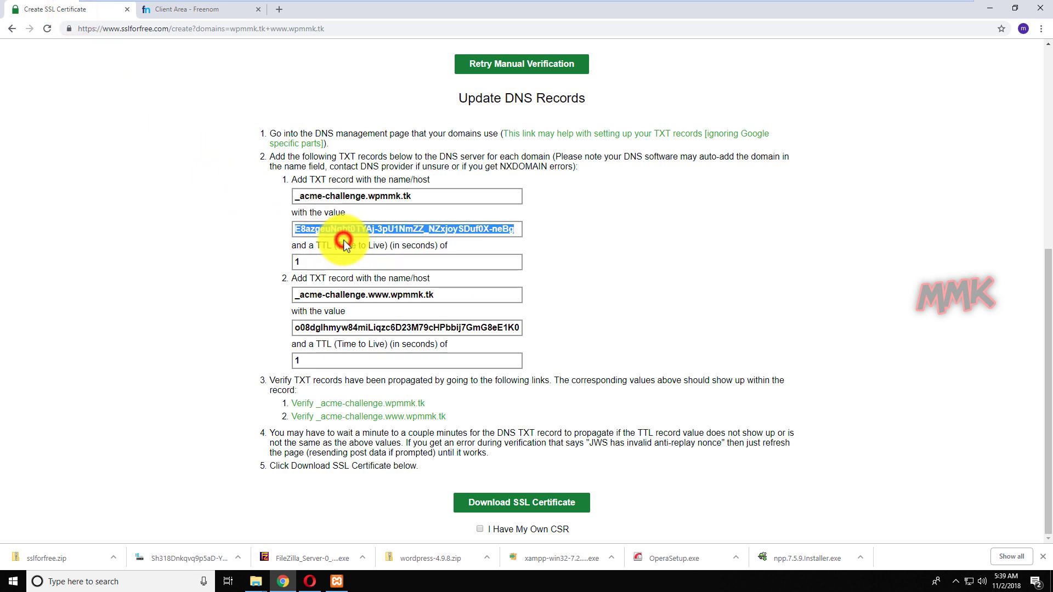
{"action": "left_click", "coordinate": [169, 16]}
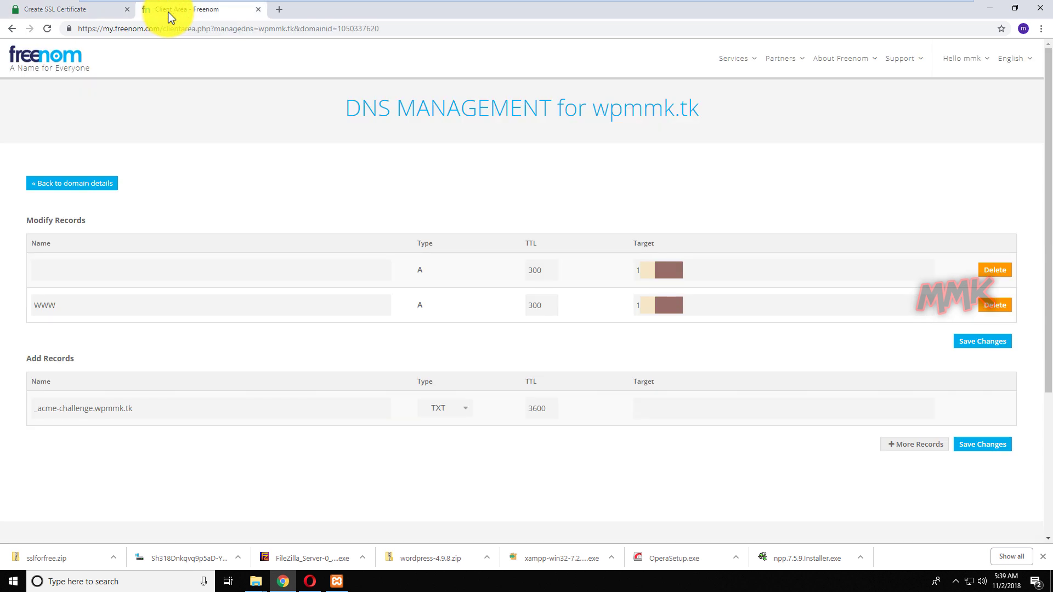
{"action": "right_click", "coordinate": [658, 409]}
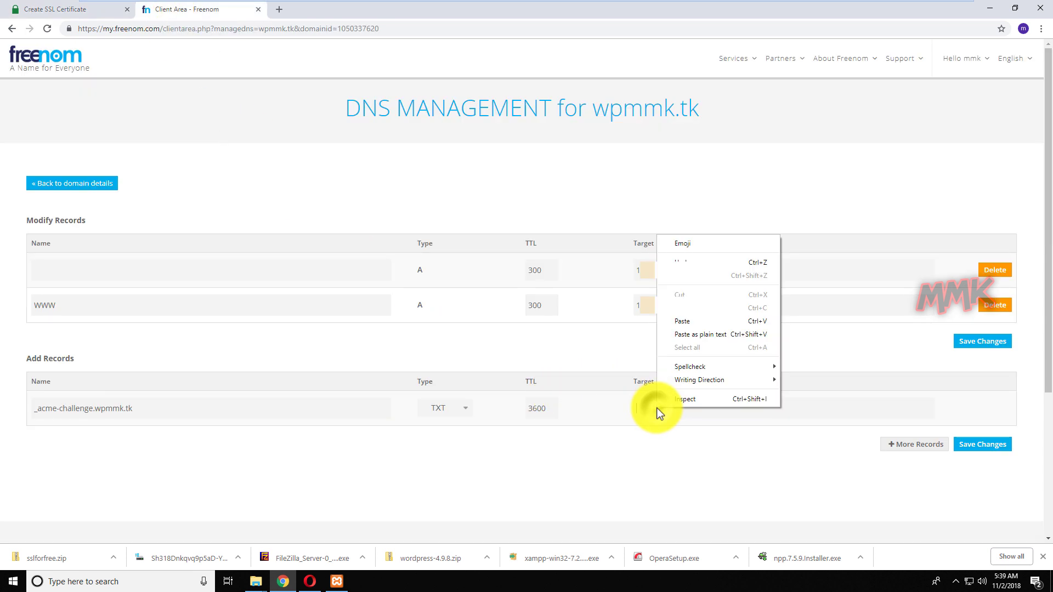
{"action": "left_click", "coordinate": [687, 322]}
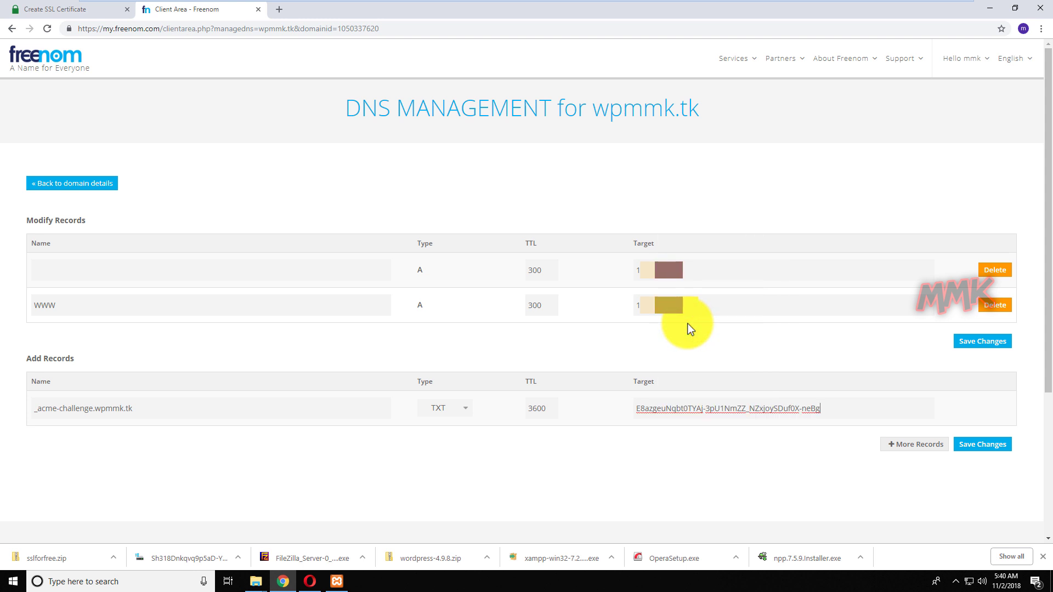
{"action": "double_click", "coordinate": [552, 406]}
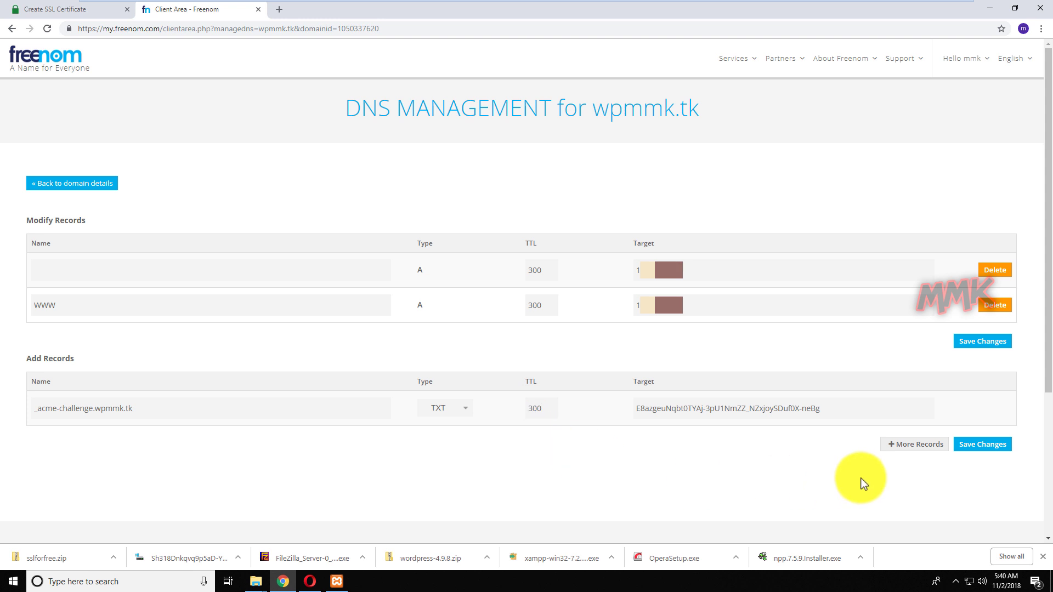
{"action": "left_click", "coordinate": [905, 445]}
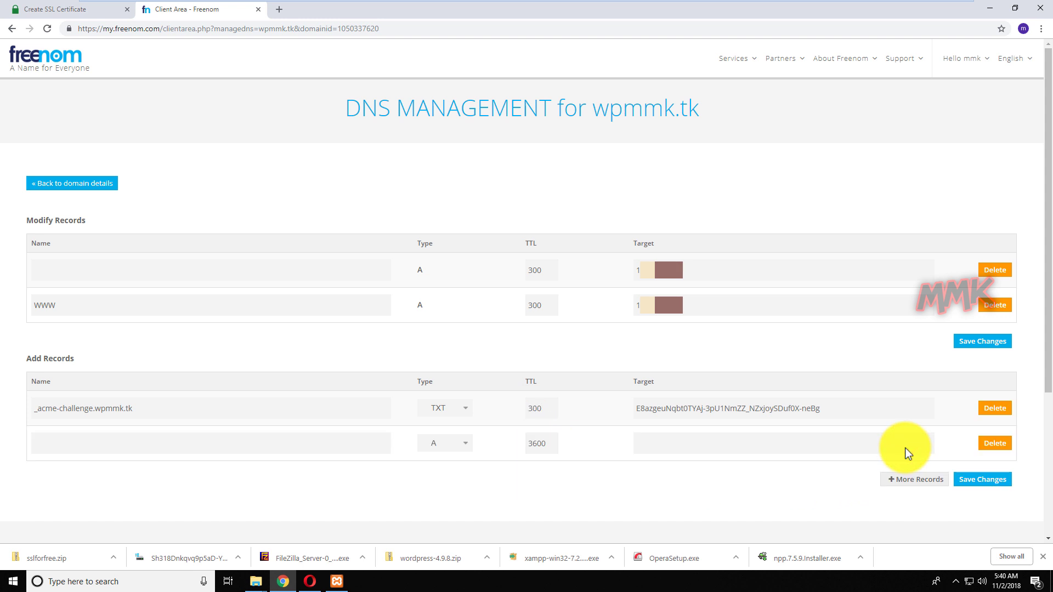
{"action": "left_click", "coordinate": [98, 15]}
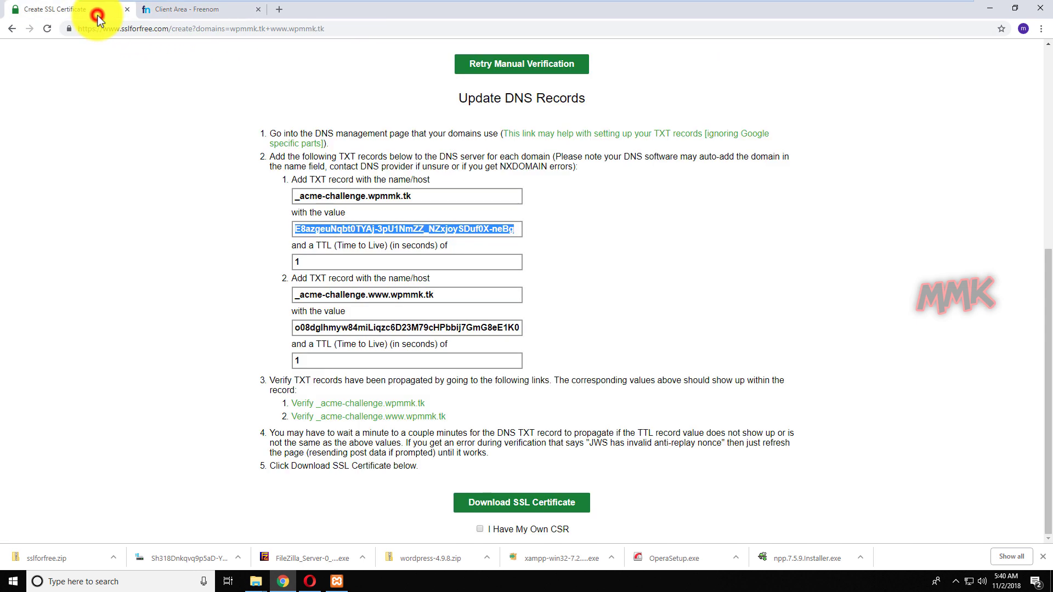
{"action": "left_click", "coordinate": [412, 295]}
{"action": "right_click", "coordinate": [411, 295]}
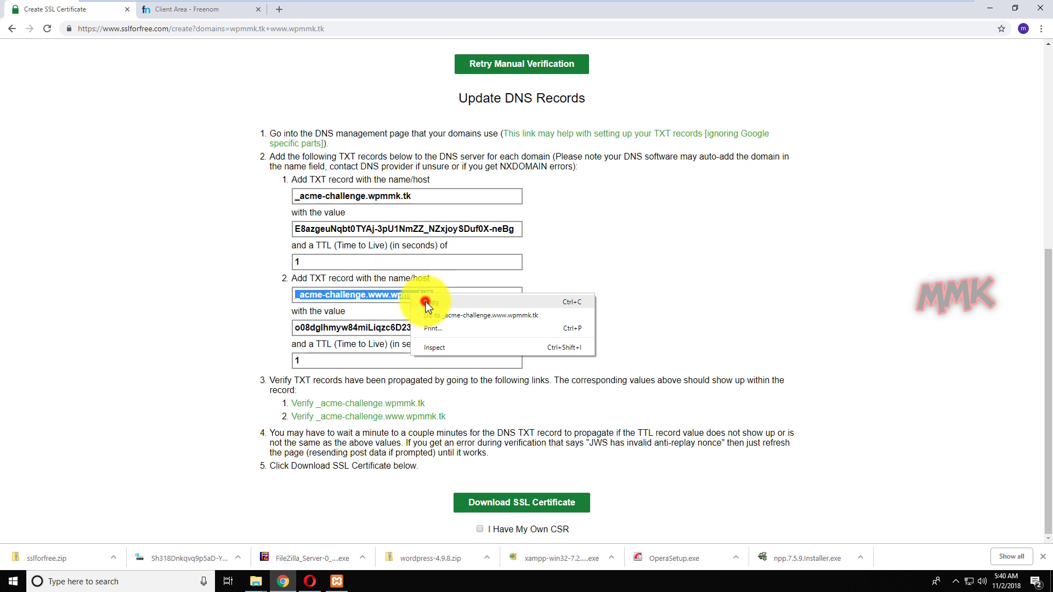
{"action": "left_click", "coordinate": [426, 301]}
{"action": "left_click", "coordinate": [183, 12]}
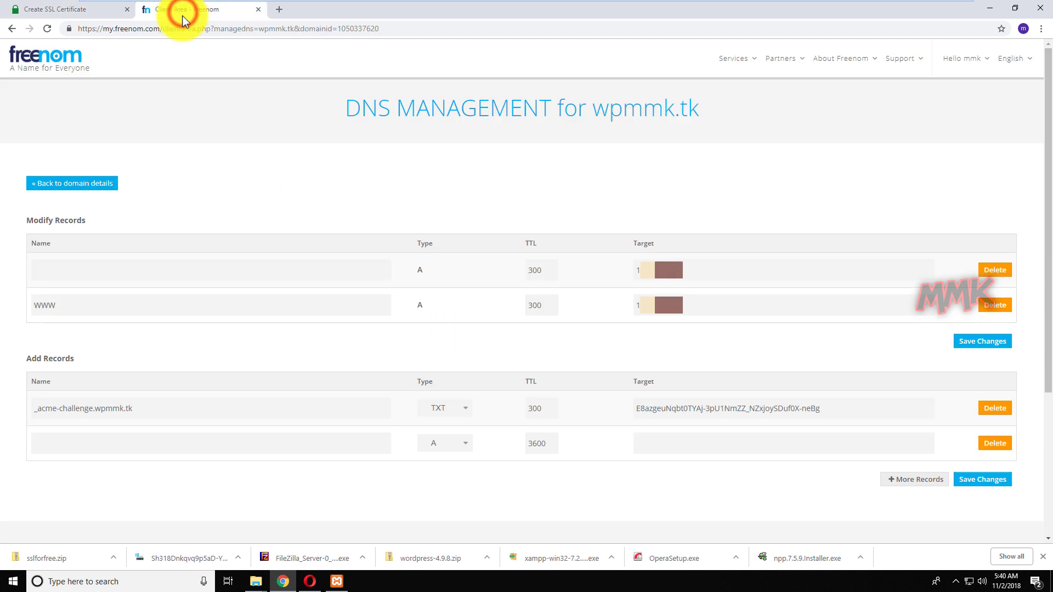
{"action": "right_click", "coordinate": [183, 446]}
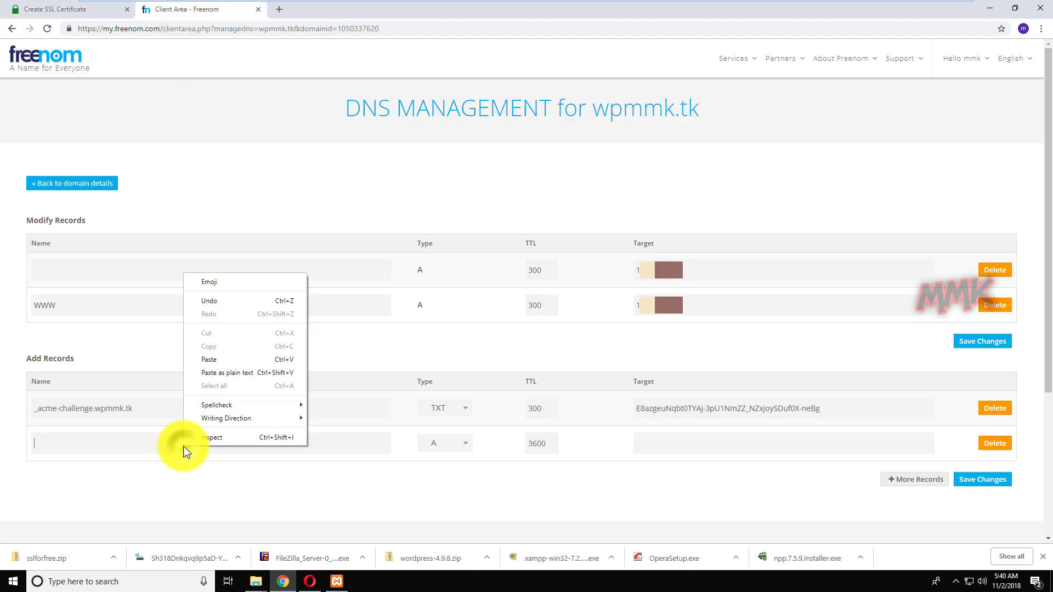
{"action": "left_click", "coordinate": [211, 361]}
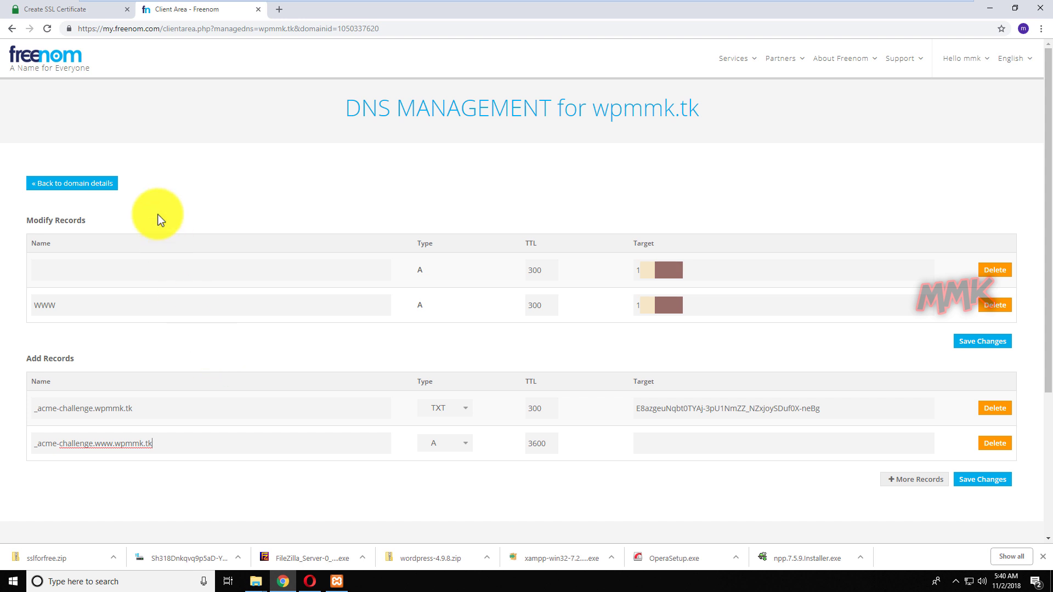
Copy the second TXT verification value from SSL For Free into the new row's Target.
{"action": "left_click", "coordinate": [86, 10]}
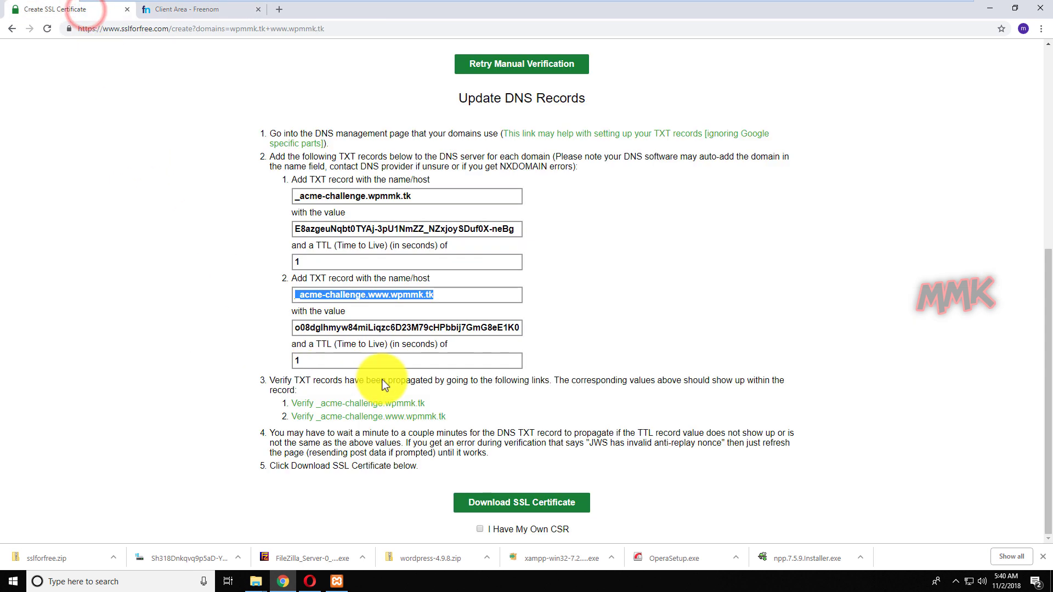
{"action": "left_click", "coordinate": [420, 327]}
{"action": "right_click", "coordinate": [420, 324]}
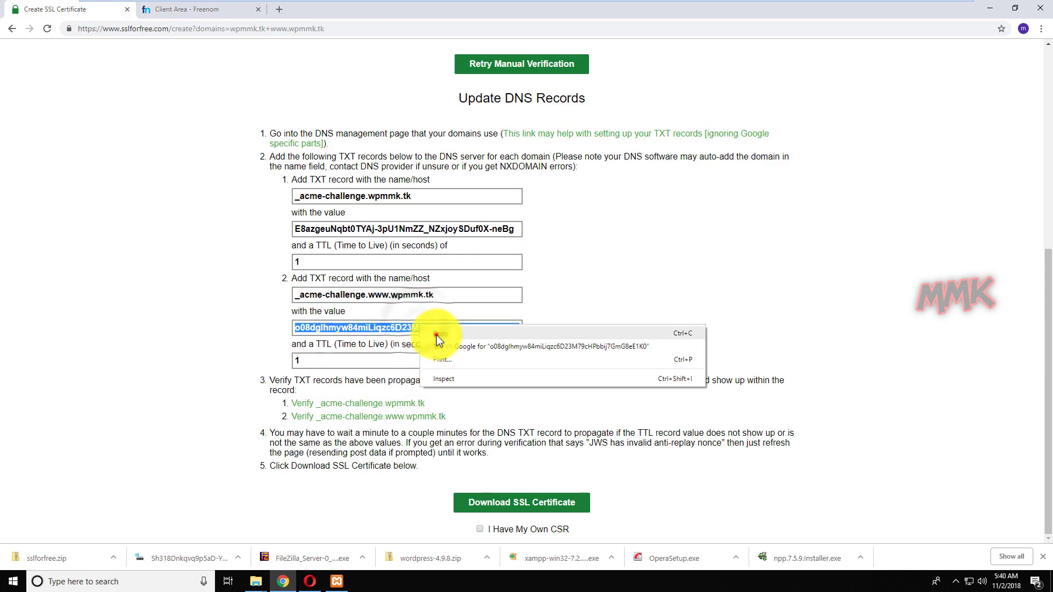
{"action": "left_click", "coordinate": [436, 334]}
{"action": "left_click", "coordinate": [176, 11]}
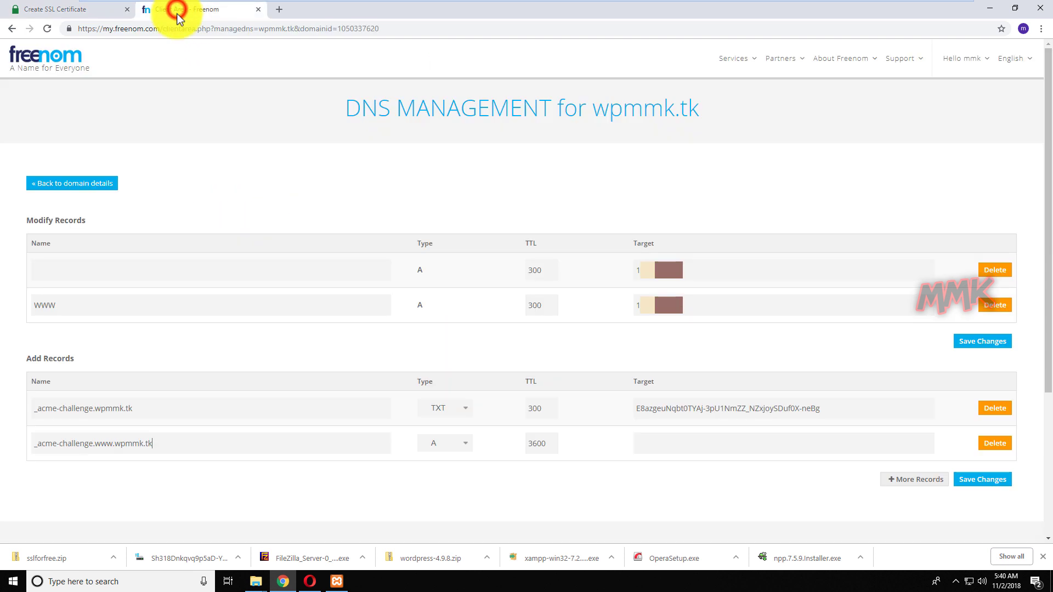
{"action": "right_click", "coordinate": [666, 443]}
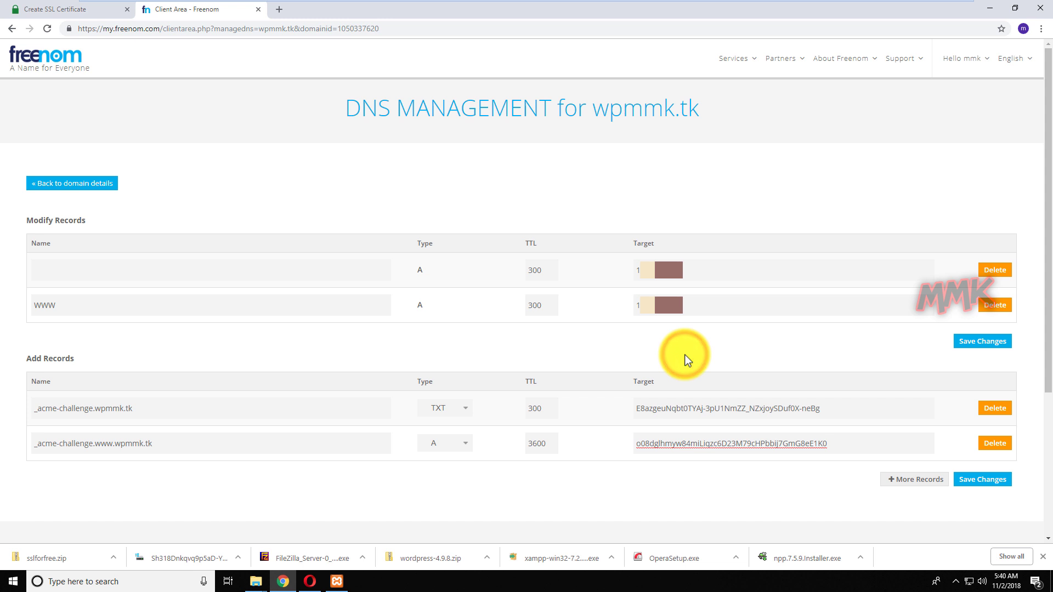
Set the second record's type to TXT and select its 3600 TTL for replacement with 300.
{"action": "left_click", "coordinate": [464, 443]}
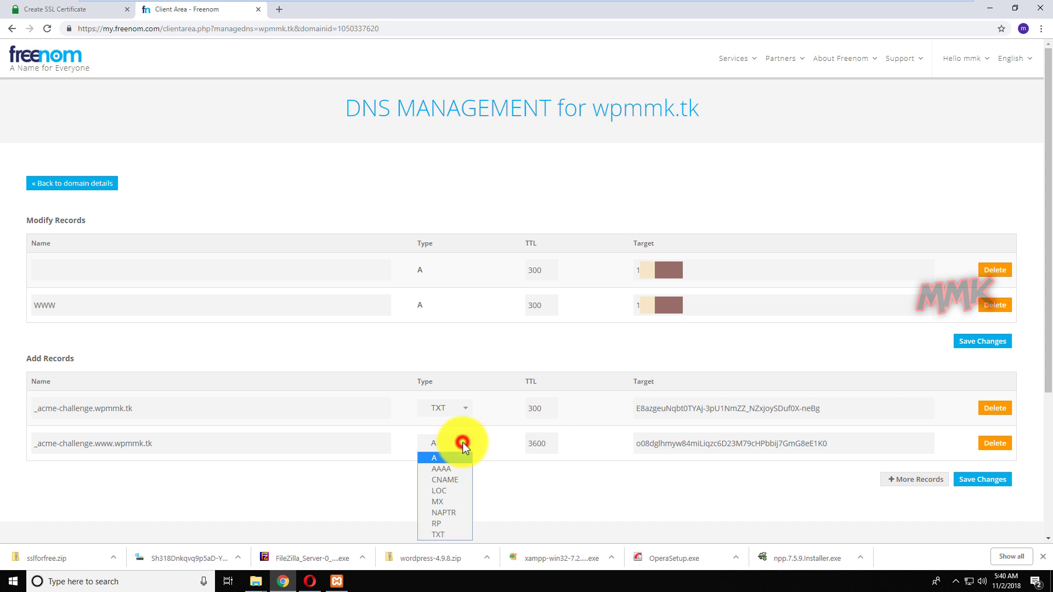
{"action": "left_click", "coordinate": [455, 535]}
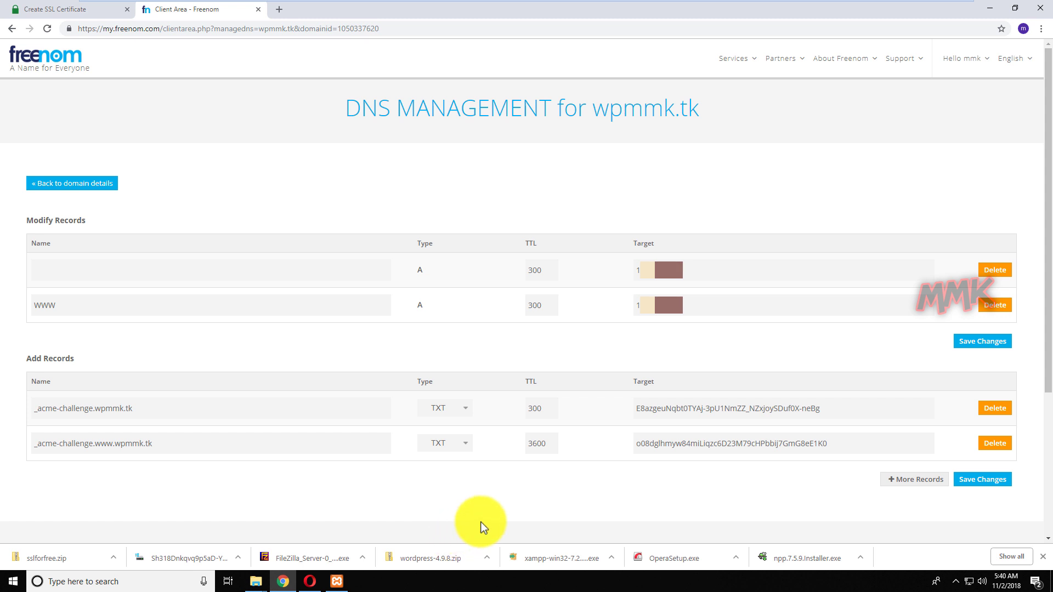
{"action": "double_click", "coordinate": [545, 443]}
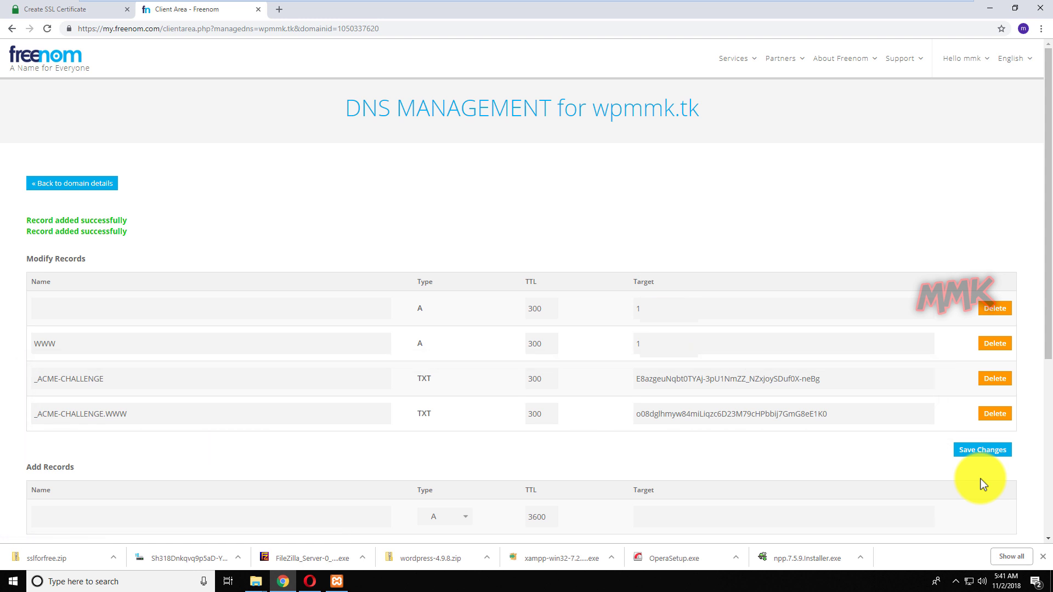
Verify both the bare-domain and www _acme-challenge TXT records, then request the SSL certificate download.
{"action": "left_click", "coordinate": [55, 13]}
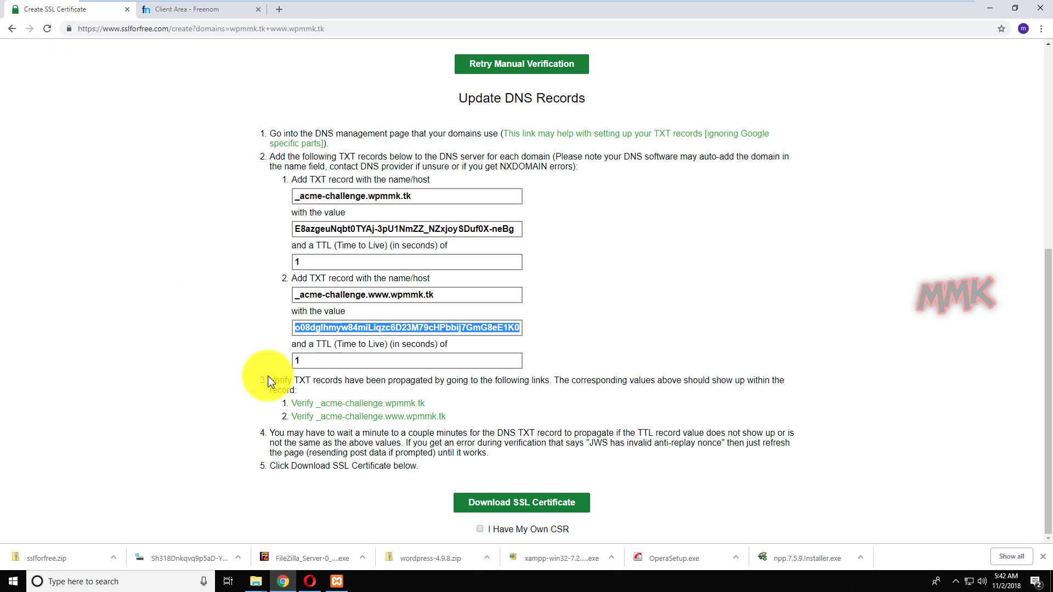
{"action": "left_click", "coordinate": [341, 403]}
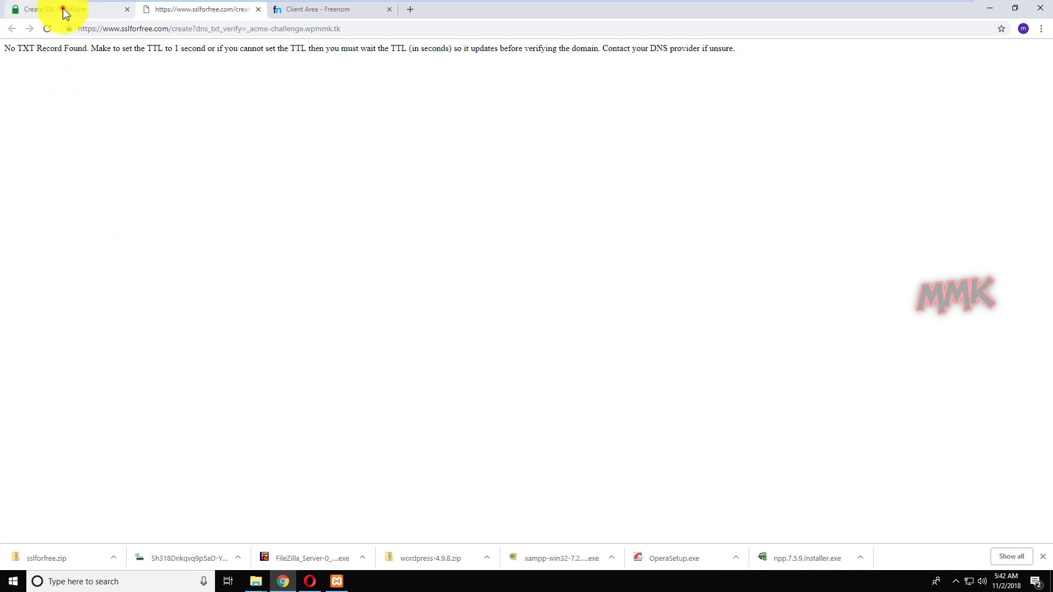
{"action": "left_click", "coordinate": [64, 12]}
{"action": "left_click", "coordinate": [352, 416]}
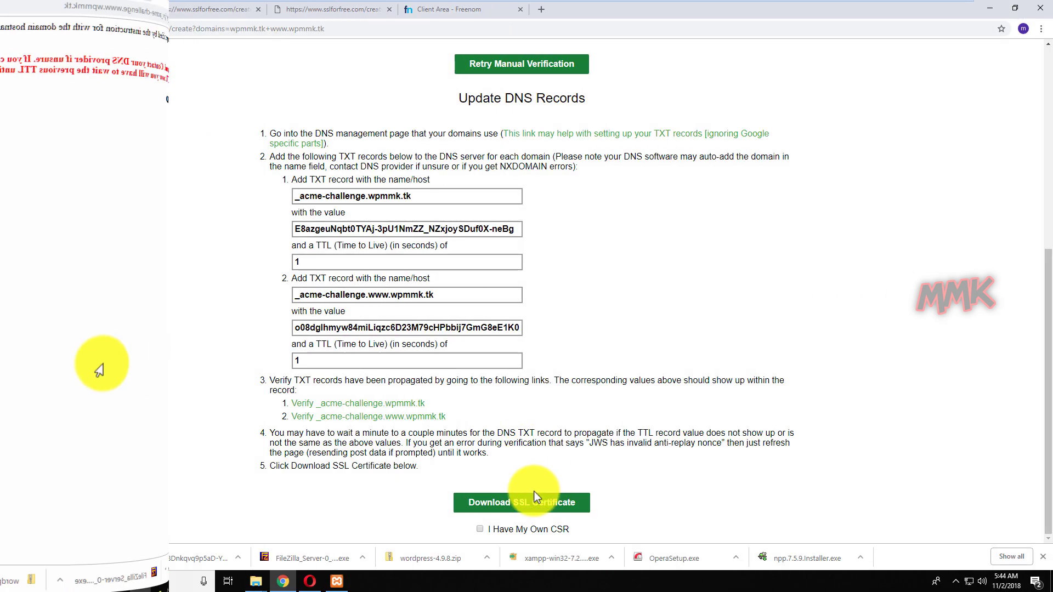
{"action": "left_click", "coordinate": [528, 502]}
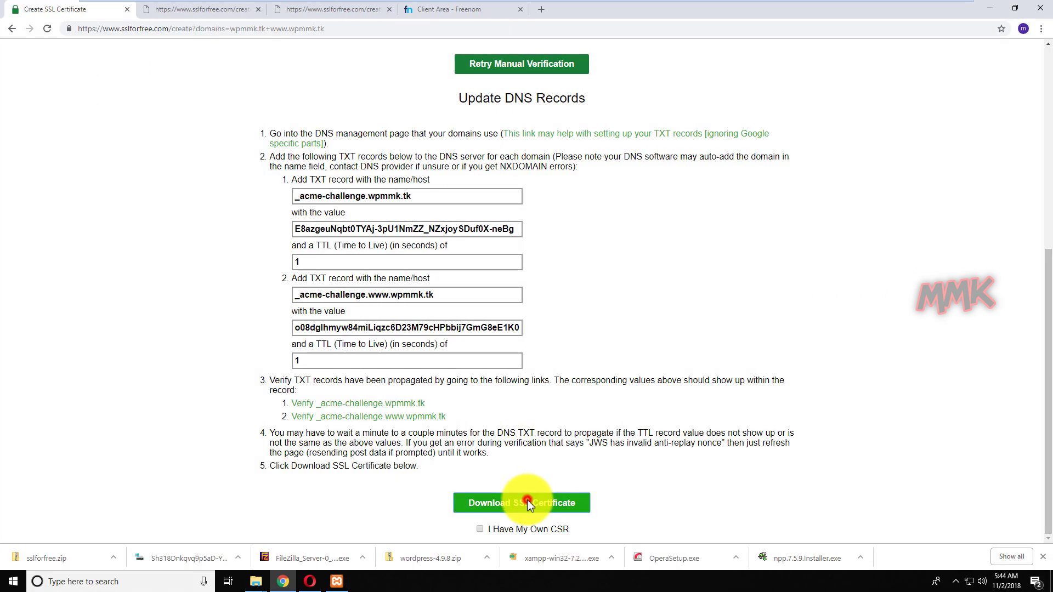
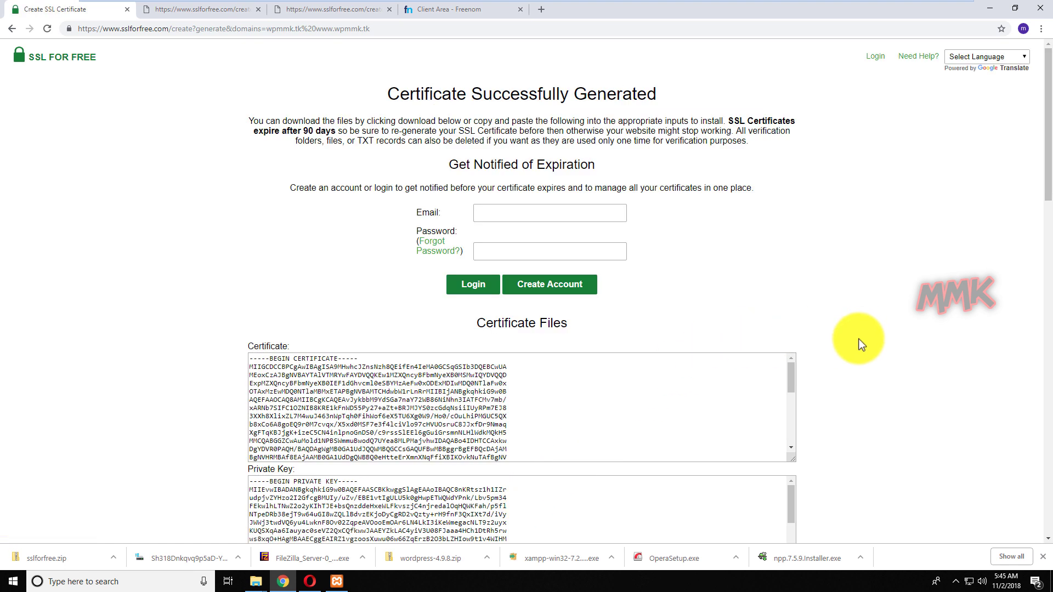
Save all the SSL For Free certificate files as For_WPMMK_sslforfree (1).zip on the Desktop.
{"action": "scroll", "coordinate": [863, 341], "scroll_direction": "down", "scroll_amount": 4}
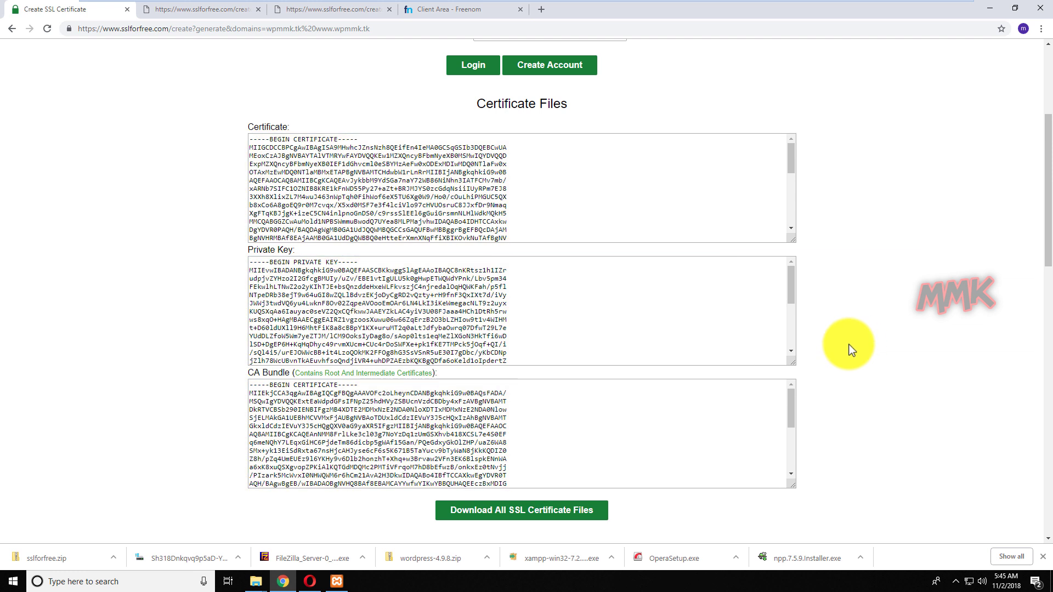
{"action": "left_click", "coordinate": [514, 511]}
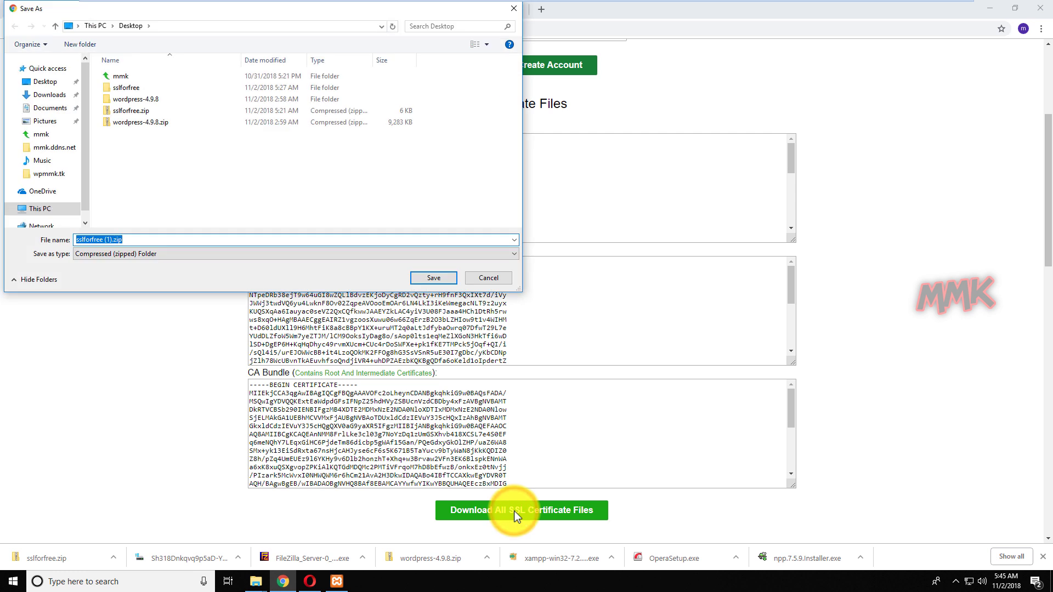
{"action": "left_click", "coordinate": [77, 239]}
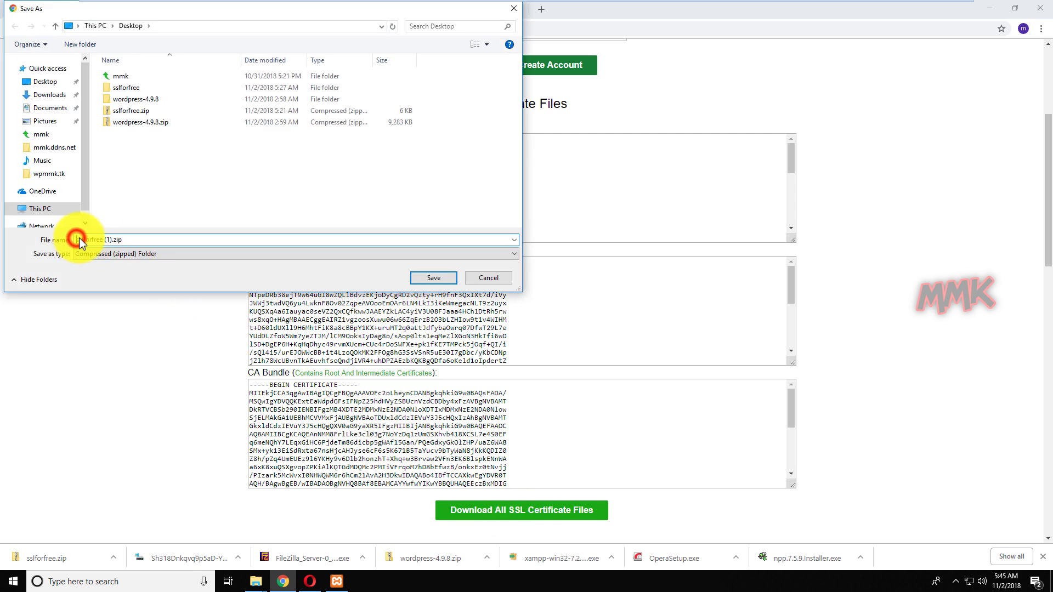
{"action": "type", "text": "For_W"}
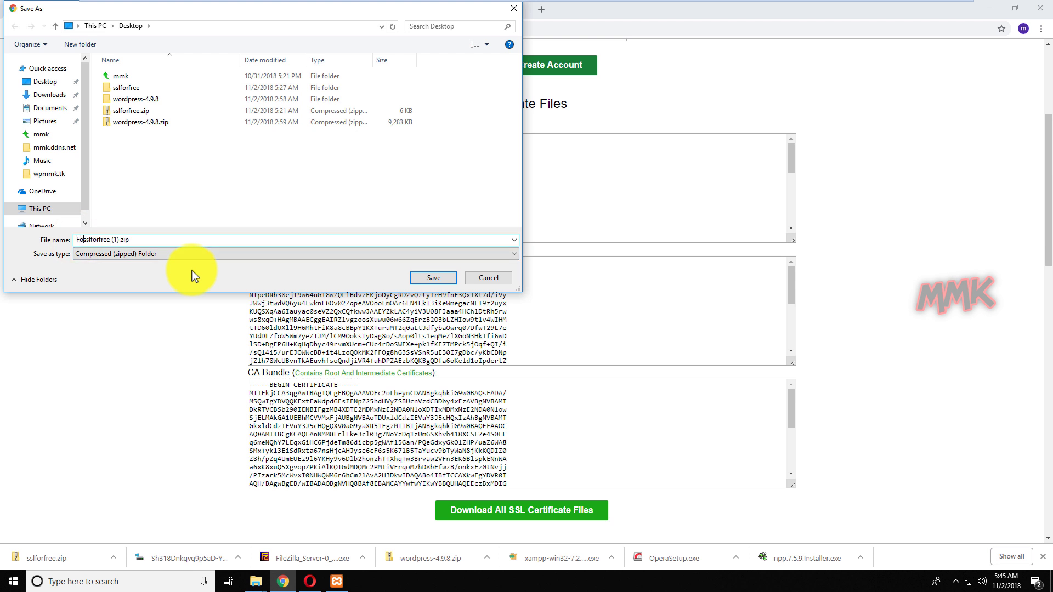
{"action": "type", "text": "PMMK_"}
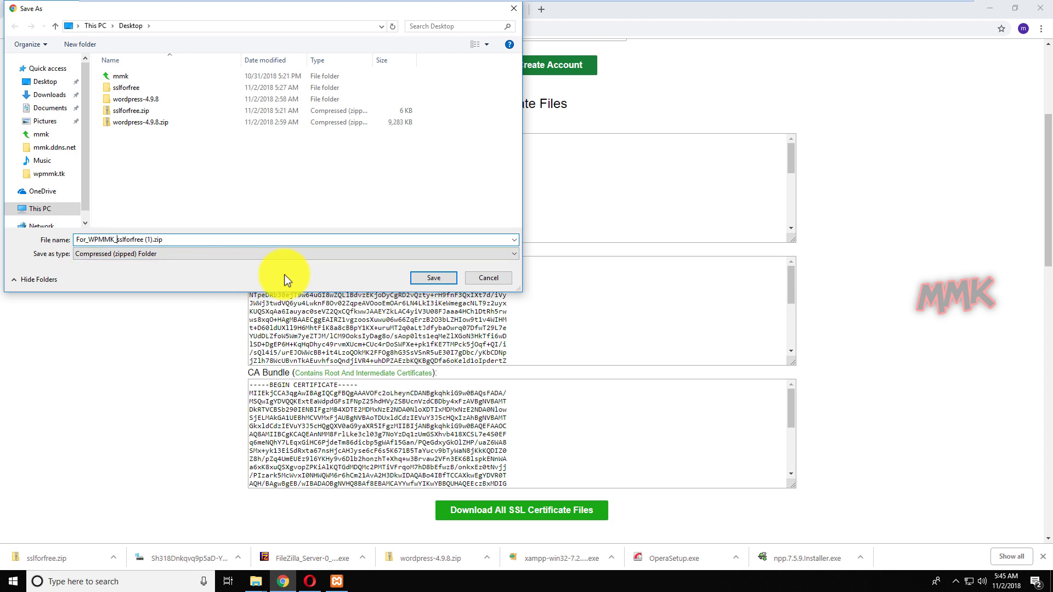
{"action": "left_click", "coordinate": [418, 281]}
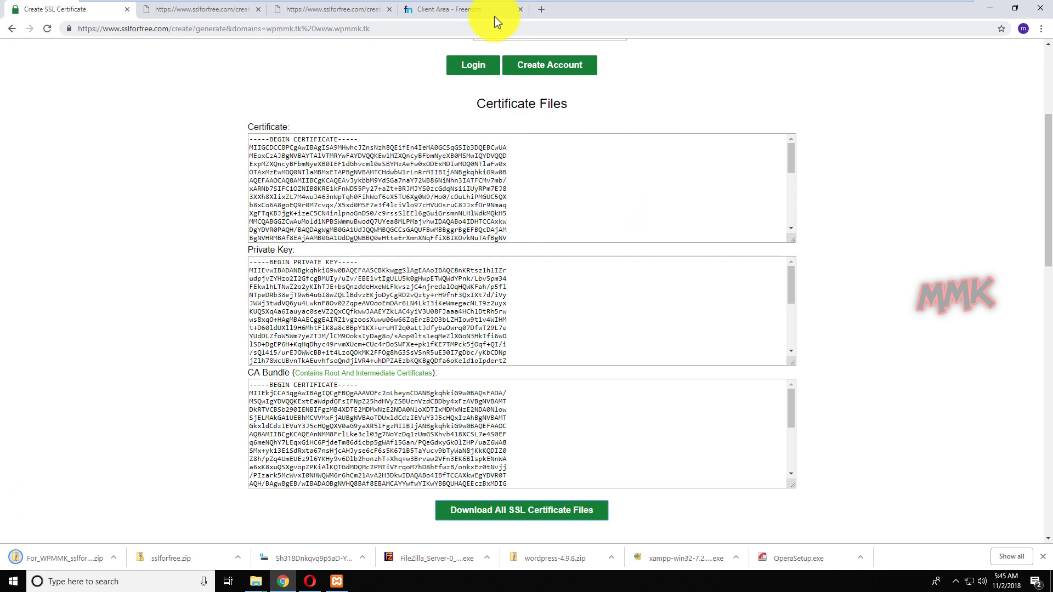
Close the Freenom tab and the two extra sslforfree tabs.
{"action": "left_click", "coordinate": [520, 10]}
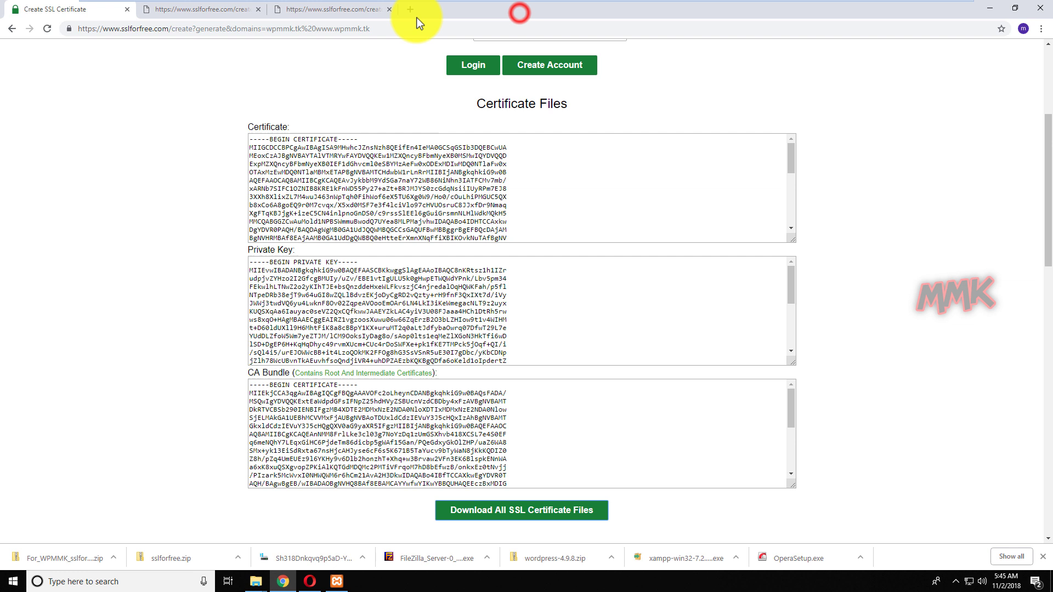
{"action": "left_click", "coordinate": [389, 9]}
{"action": "left_click", "coordinate": [256, 10]}
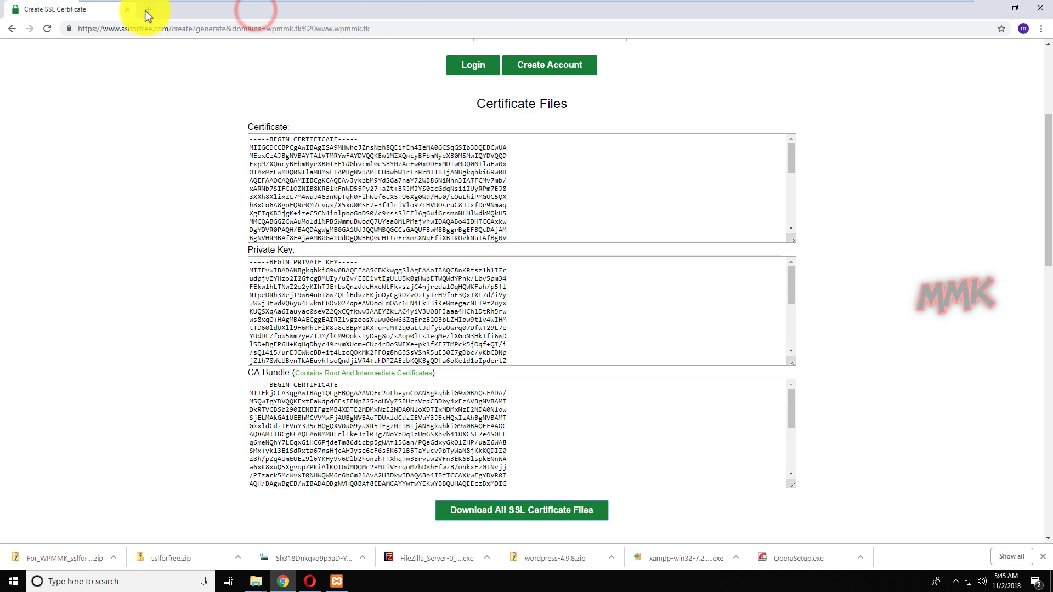
Browse File Explorer to the C:\xampp\apache\conf folder.
{"action": "left_click", "coordinate": [990, 8]}
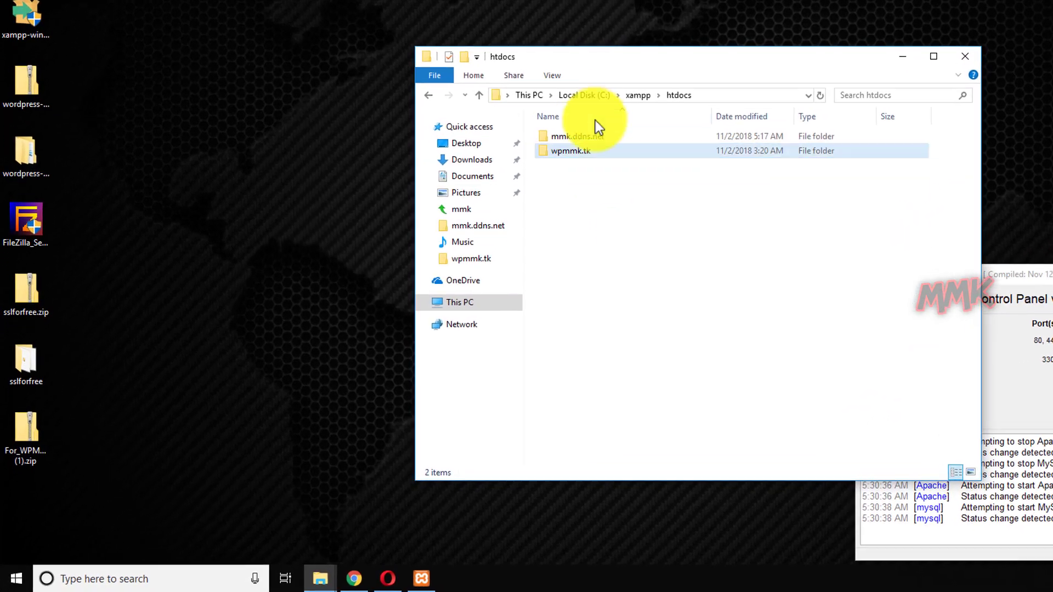
{"action": "left_click", "coordinate": [462, 194]}
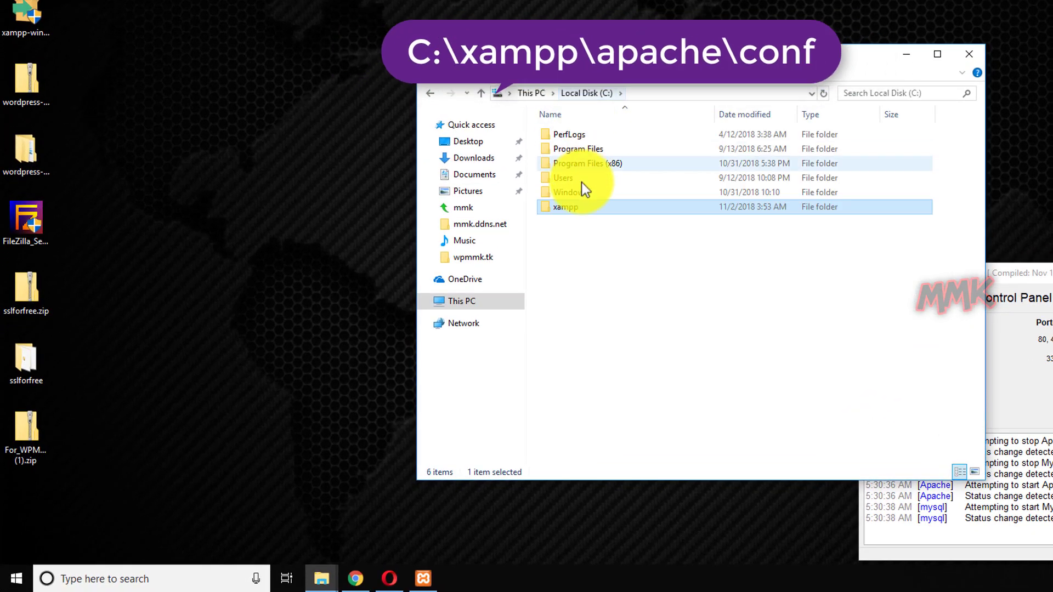
{"action": "double_click", "coordinate": [568, 207]}
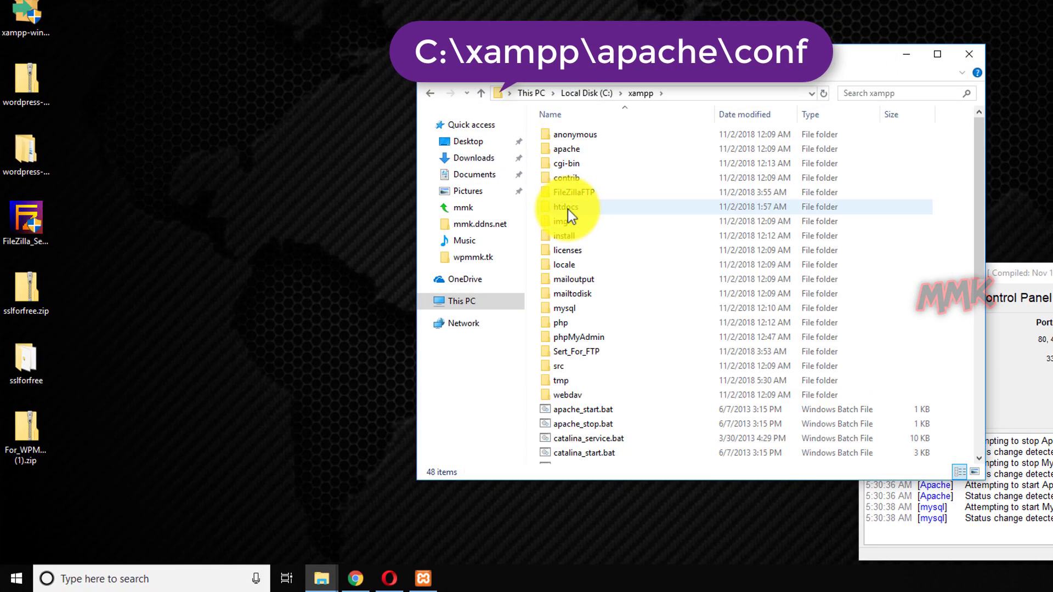
{"action": "left_click", "coordinate": [576, 149]}
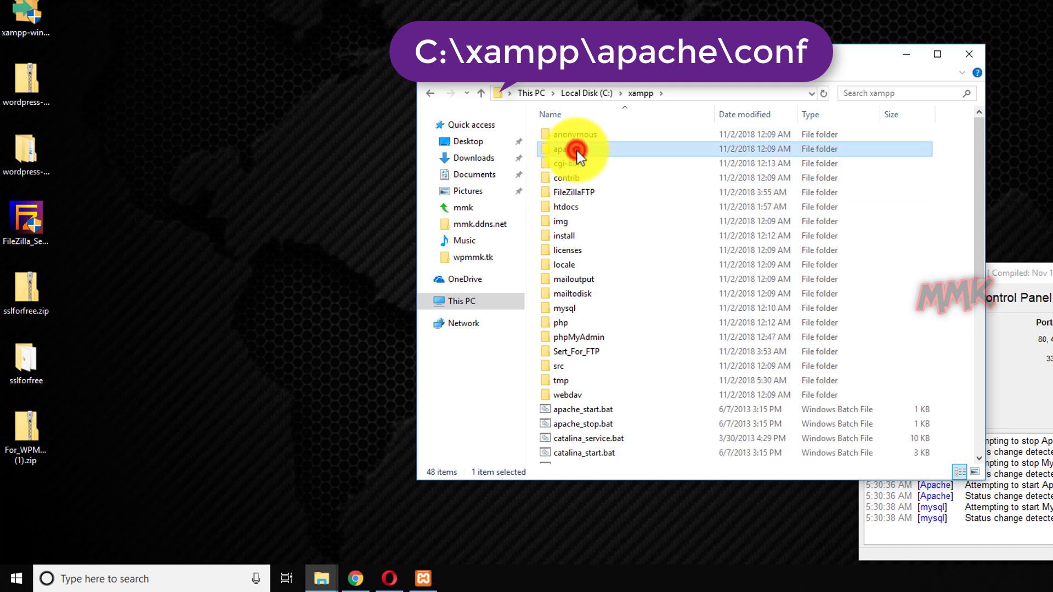
{"action": "double_click", "coordinate": [576, 149]}
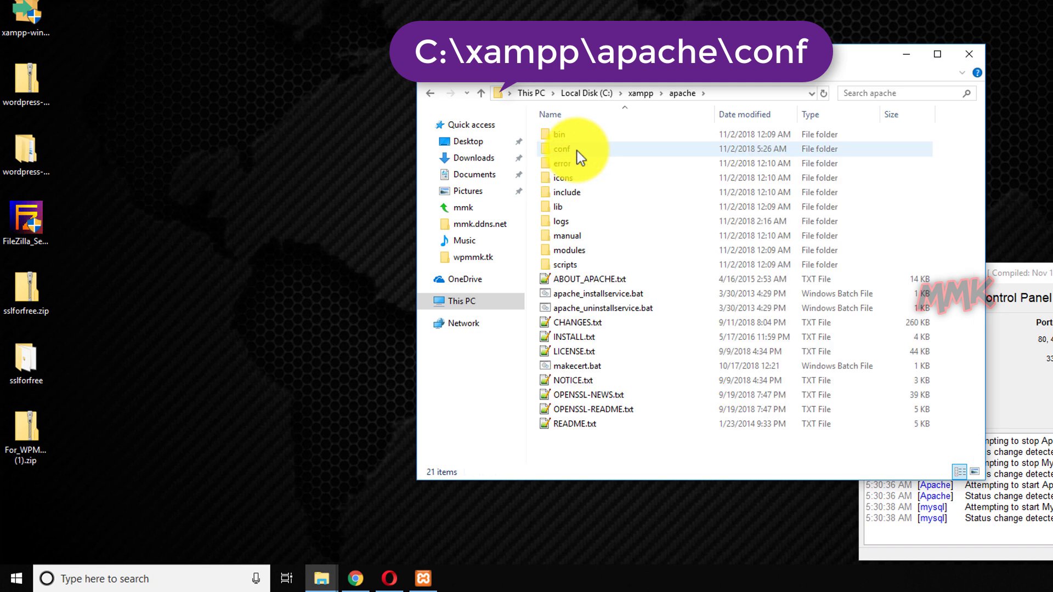
{"action": "double_click", "coordinate": [573, 151]}
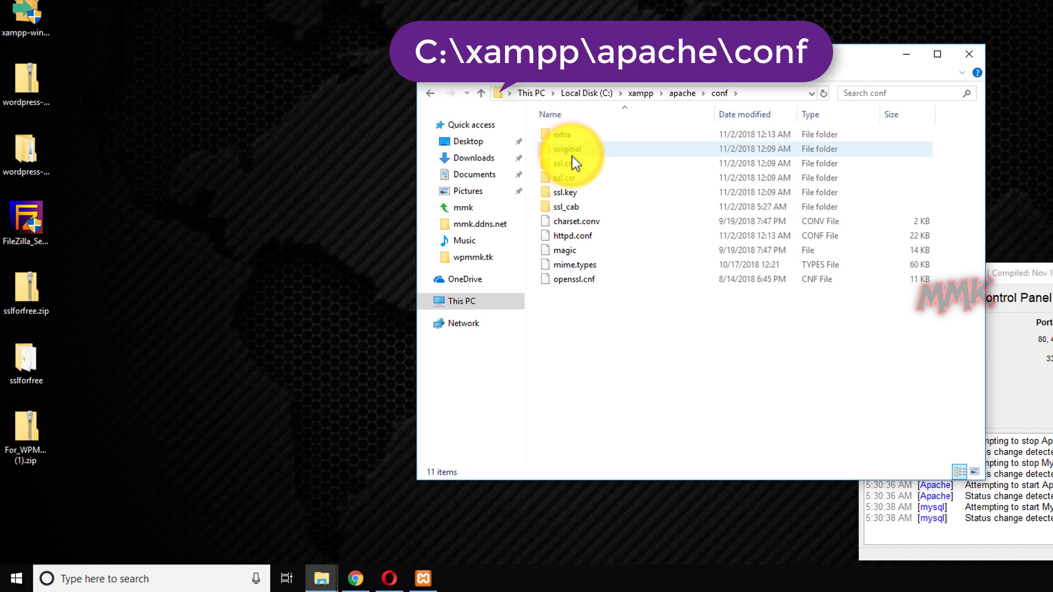
Create a new folder named wpmmk.tk.ssl in conf and open it.
{"action": "right_click", "coordinate": [606, 351]}
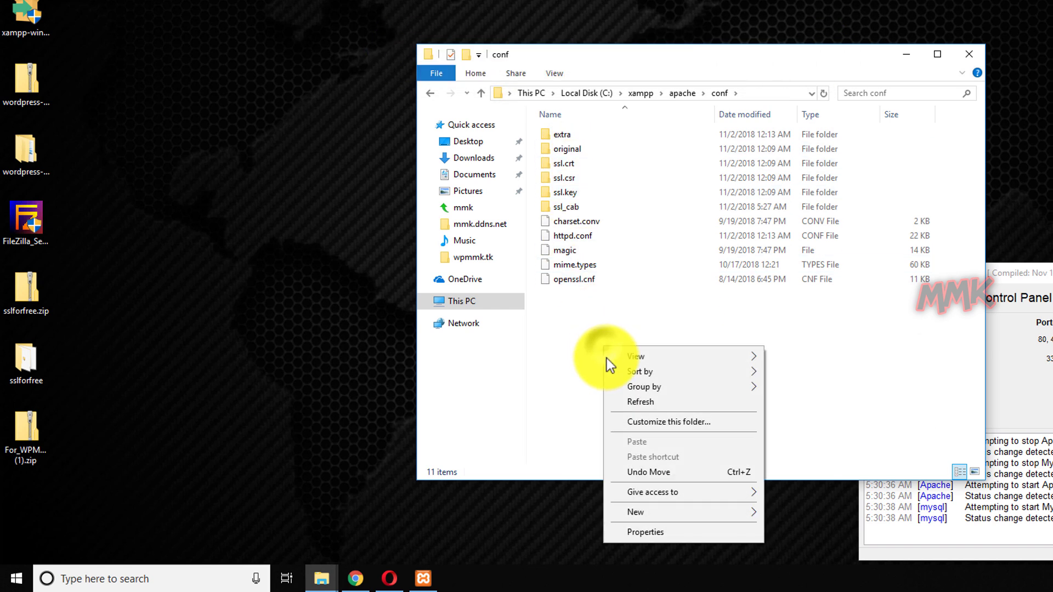
{"action": "mouse_move", "coordinate": [656, 513]}
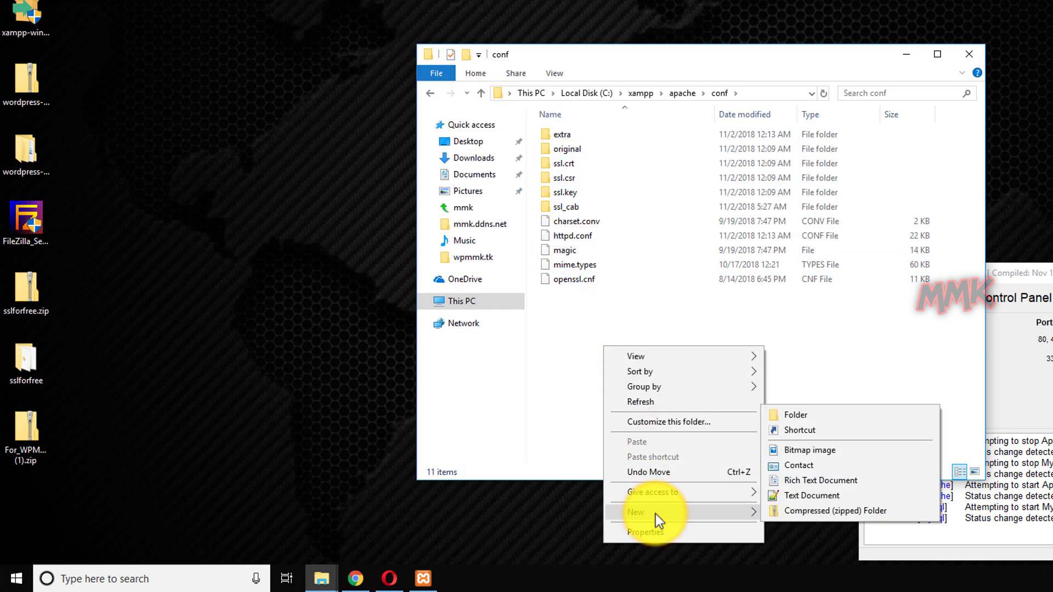
{"action": "left_click", "coordinate": [795, 415]}
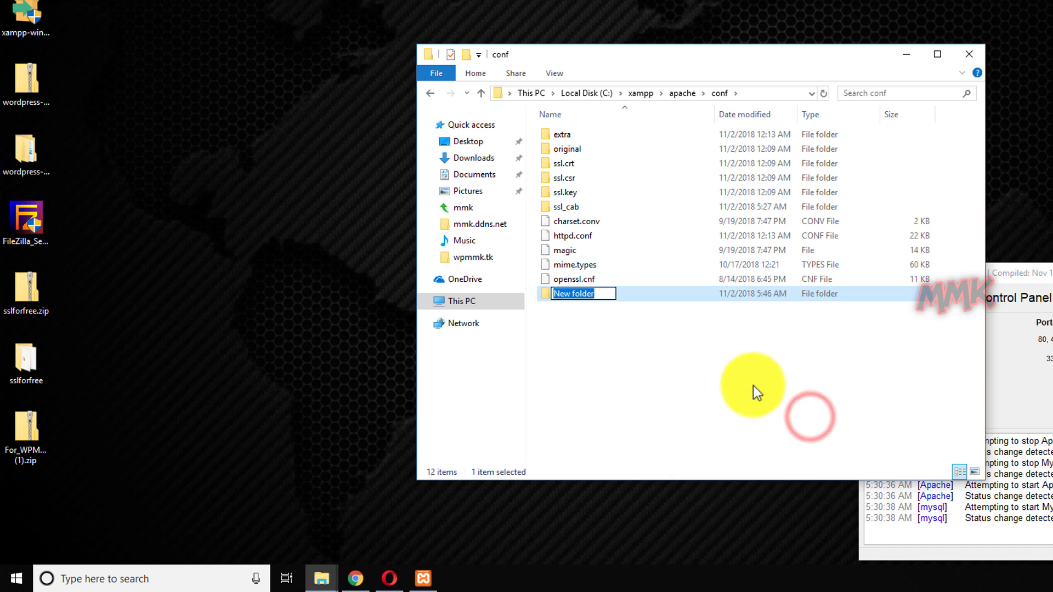
{"action": "type", "text": "wpmm"}
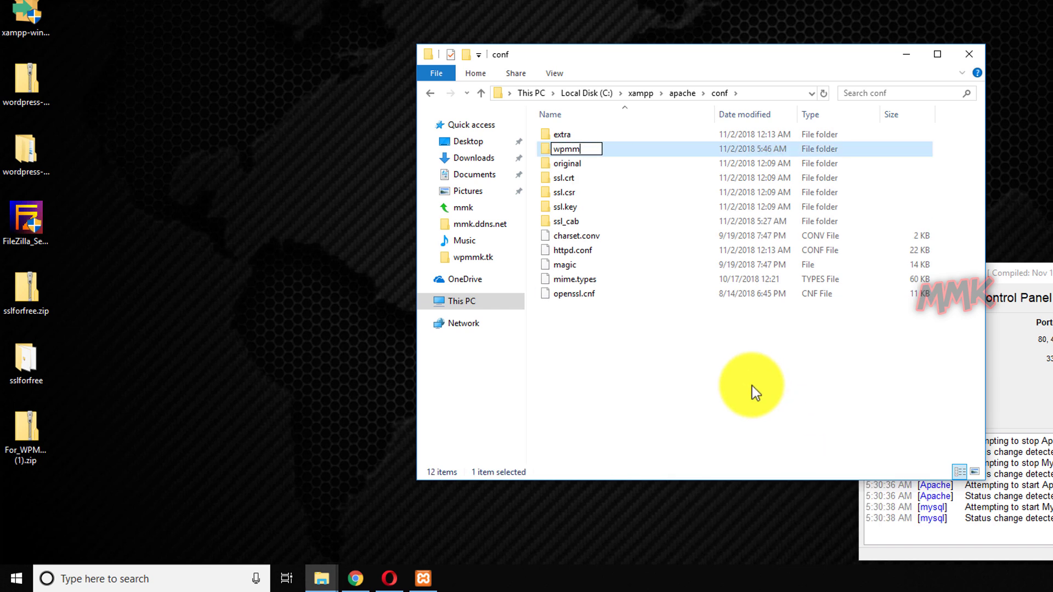
{"action": "type", "text": "k.tk.ssl"}
{"action": "left_click", "coordinate": [756, 392]}
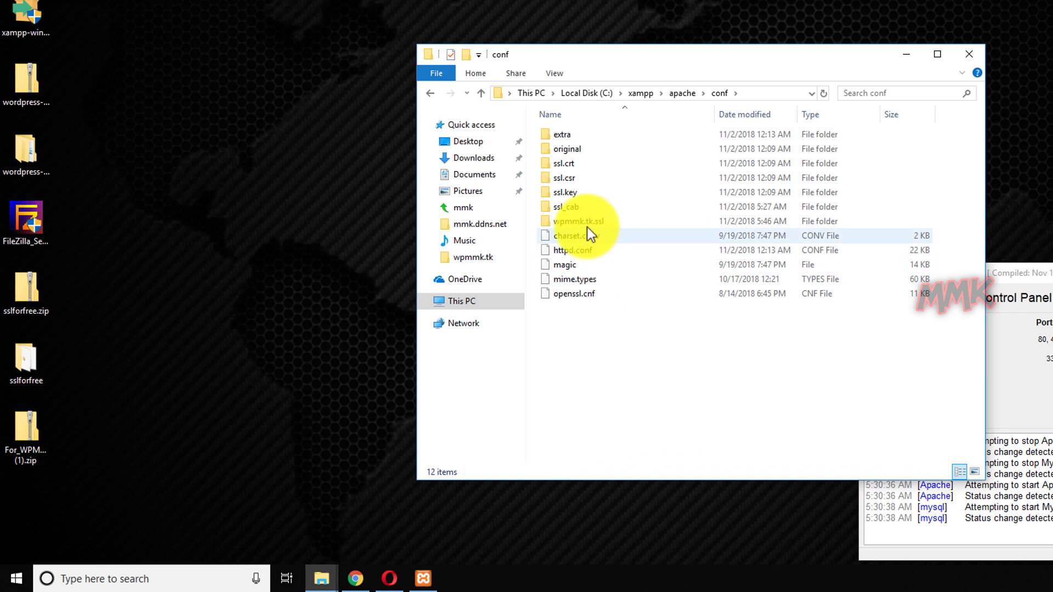
{"action": "double_click", "coordinate": [585, 223]}
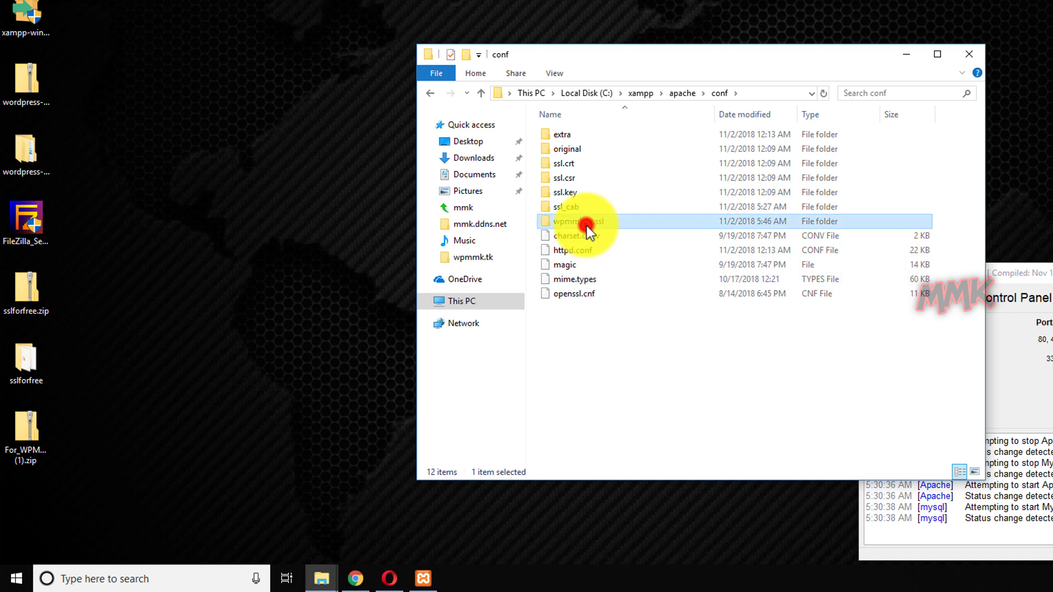
Extract the downloaded certificate zip onto the Desktop.
{"action": "right_click", "coordinate": [27, 438]}
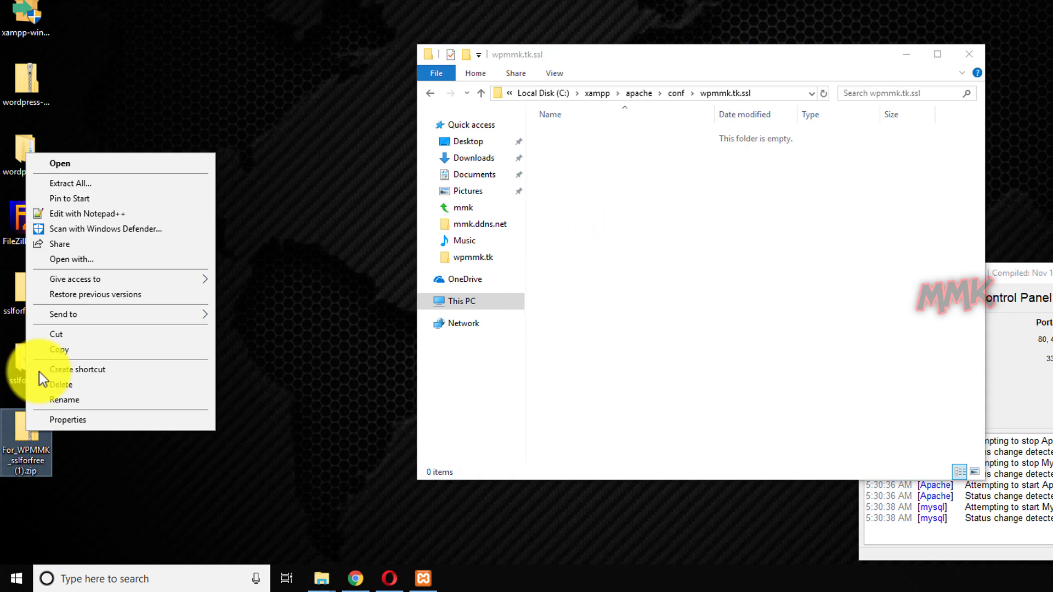
{"action": "left_click", "coordinate": [89, 183]}
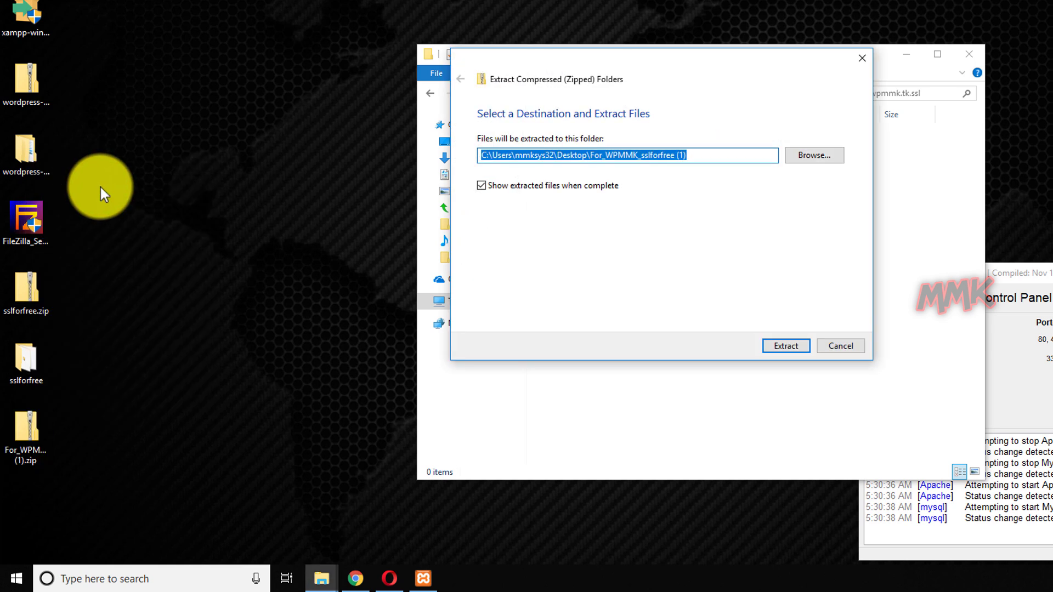
{"action": "left_click", "coordinate": [785, 346]}
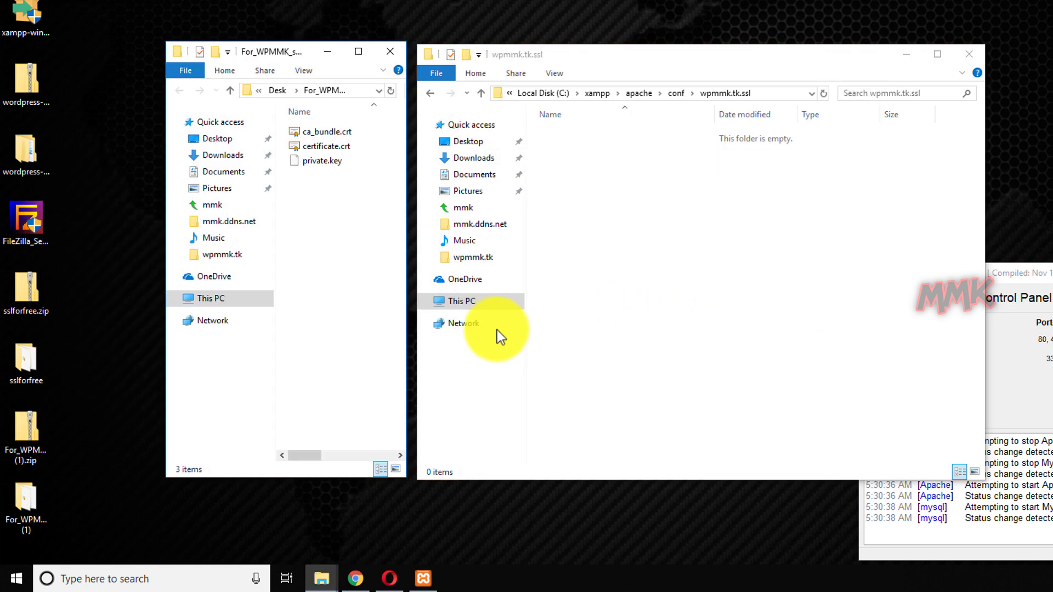
Copy ca_bundle.crt, certificate.crt and private.key into wpmmk.tk.ssl, then close the extracted-files window.
{"action": "left_click_drag", "start_coordinate": [317, 235], "coordinate": [314, 126]}
{"action": "right_click", "coordinate": [313, 139]}
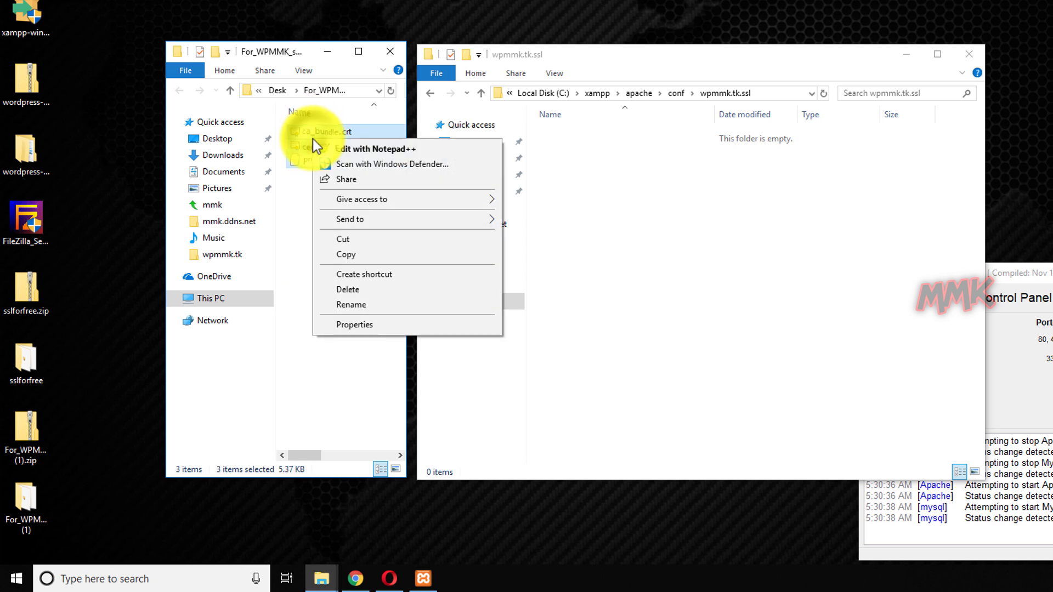
{"action": "left_click", "coordinate": [342, 255]}
{"action": "right_click", "coordinate": [594, 174]}
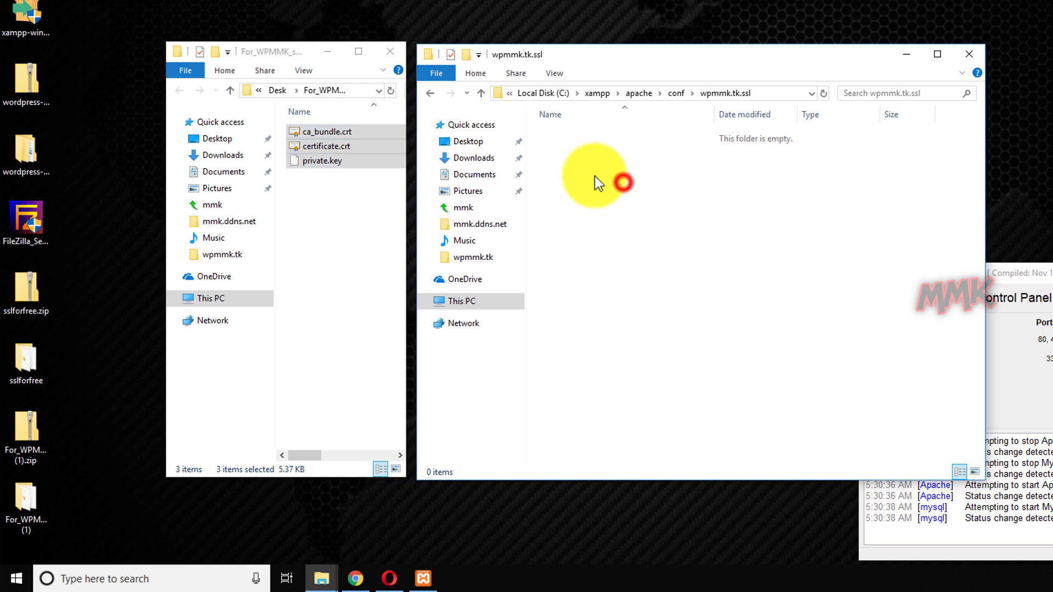
{"action": "left_click", "coordinate": [619, 269]}
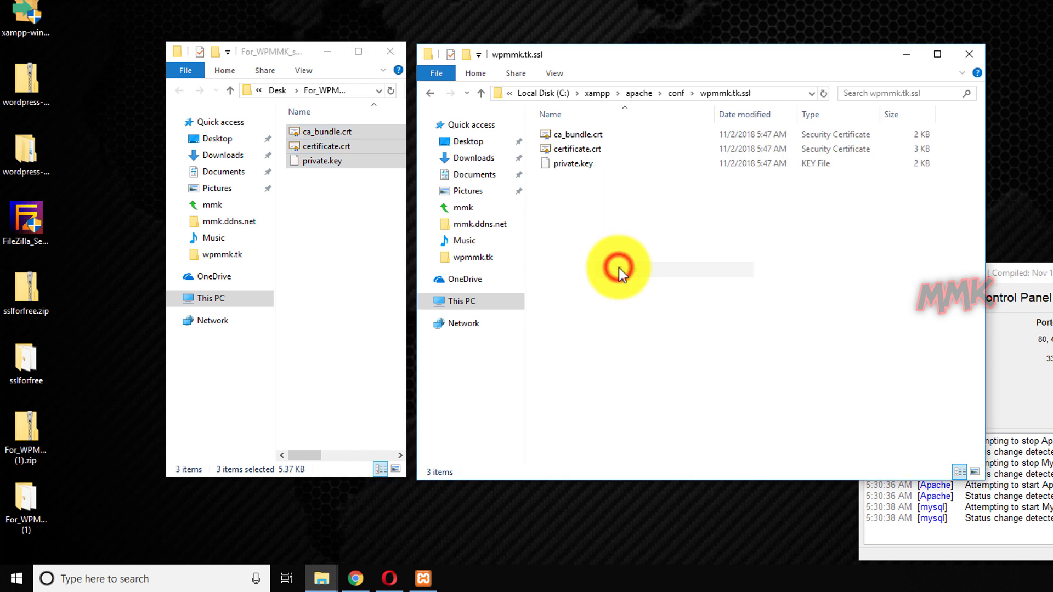
{"action": "left_click", "coordinate": [619, 274]}
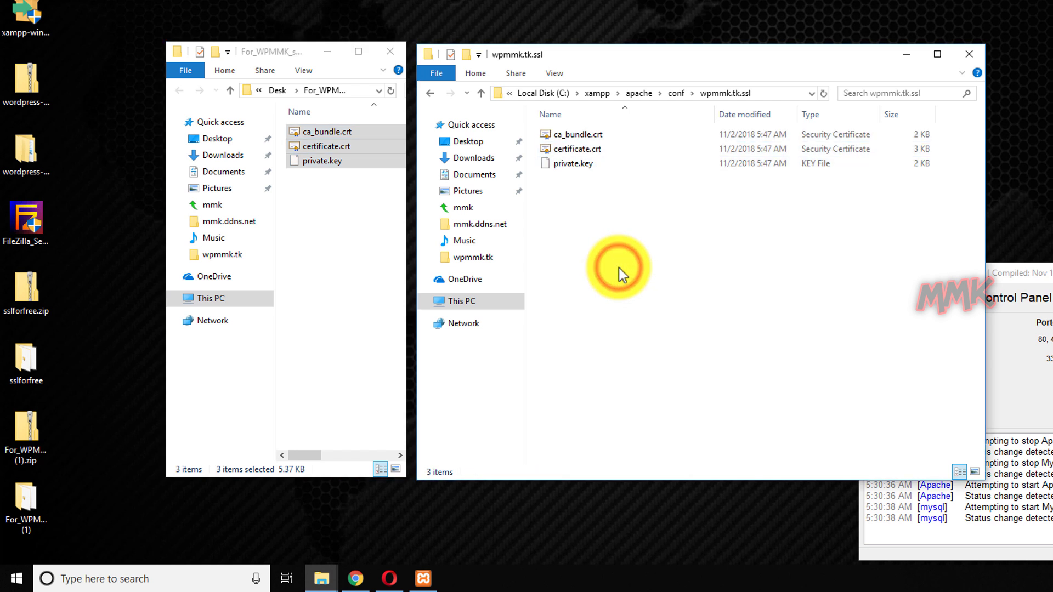
{"action": "left_click", "coordinate": [381, 54]}
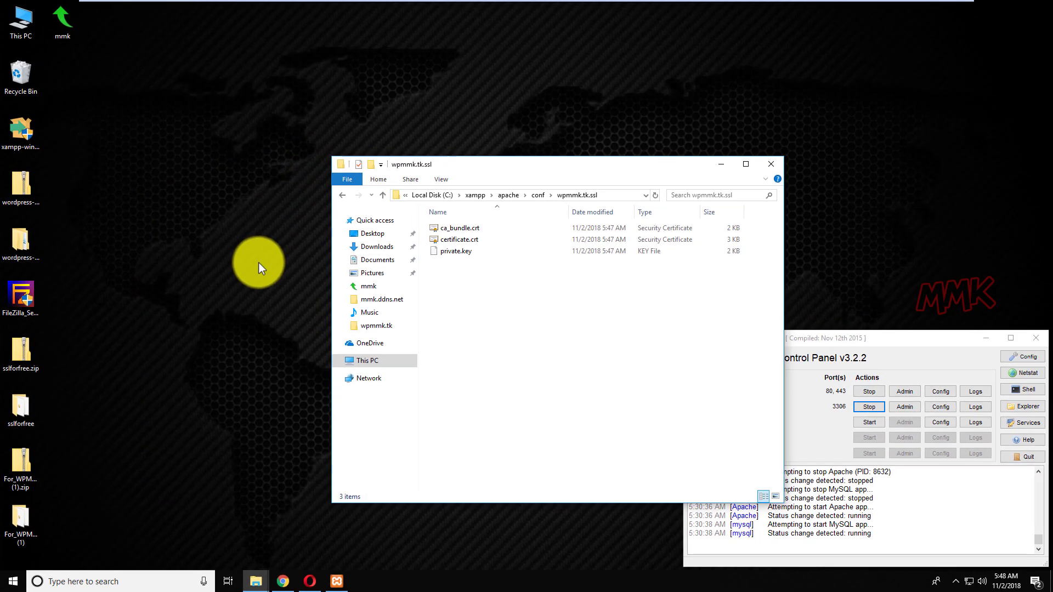
In a new, widened This PC window, browse to C:\xampp\apache\conf\extra.
{"action": "double_click", "coordinate": [27, 28]}
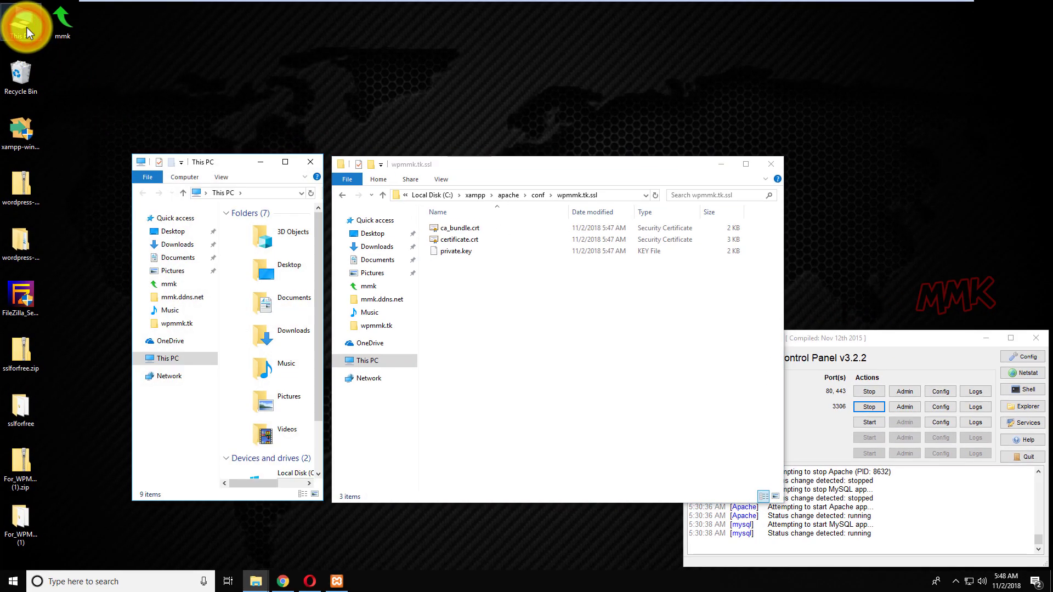
{"action": "left_click", "coordinate": [324, 281]}
{"action": "left_click_drag", "start_coordinate": [325, 281], "coordinate": [622, 307]}
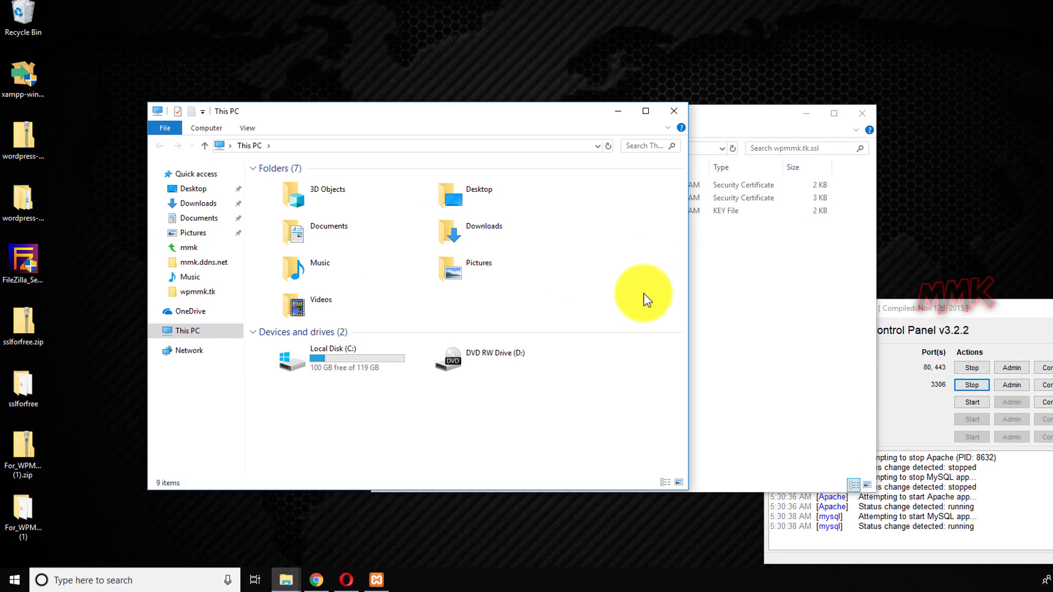
{"action": "double_click", "coordinate": [341, 363]}
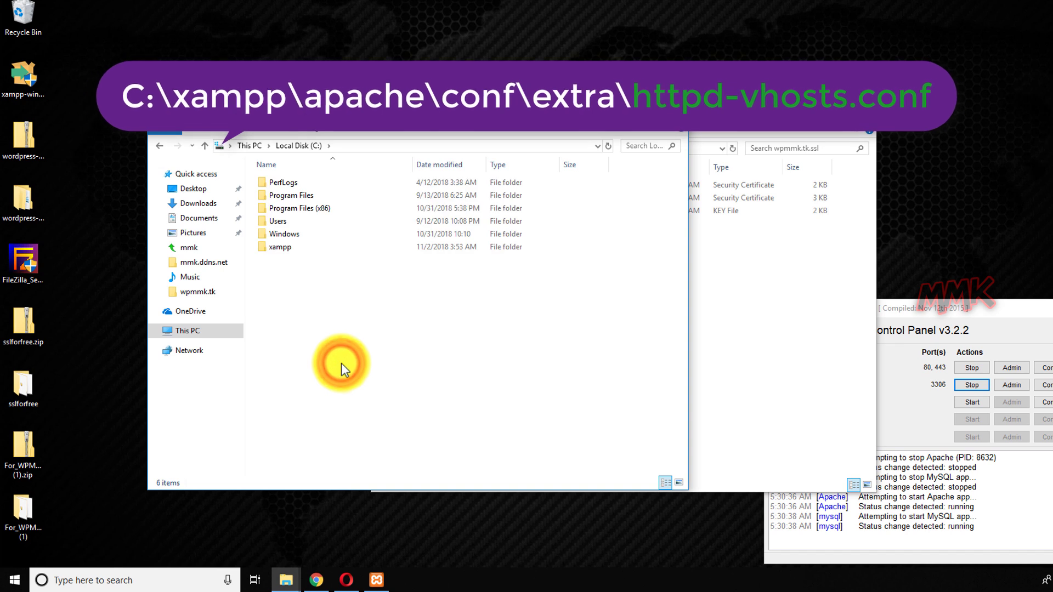
{"action": "double_click", "coordinate": [280, 246]}
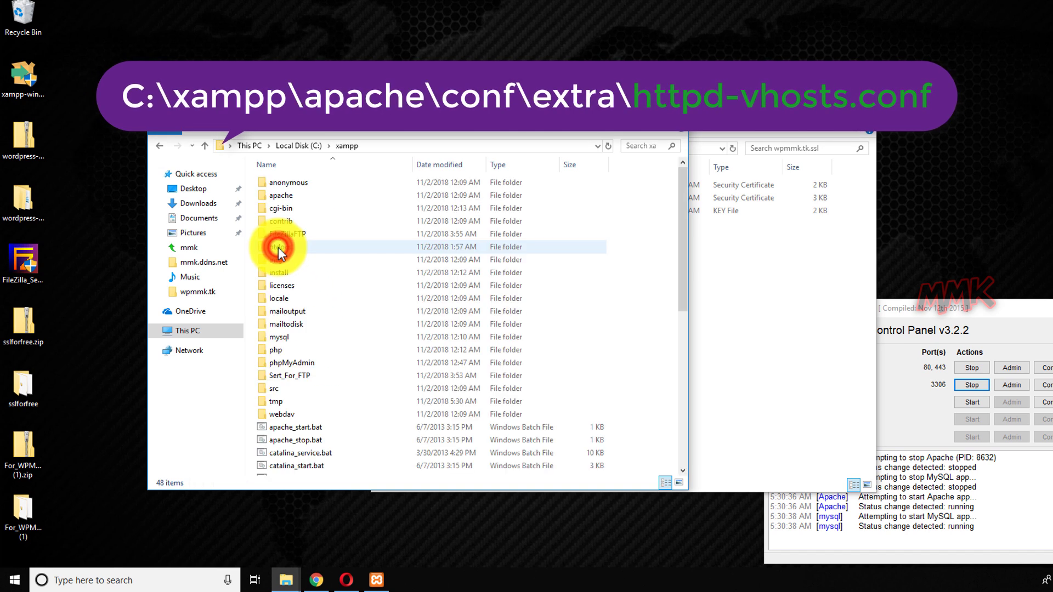
{"action": "double_click", "coordinate": [279, 196]}
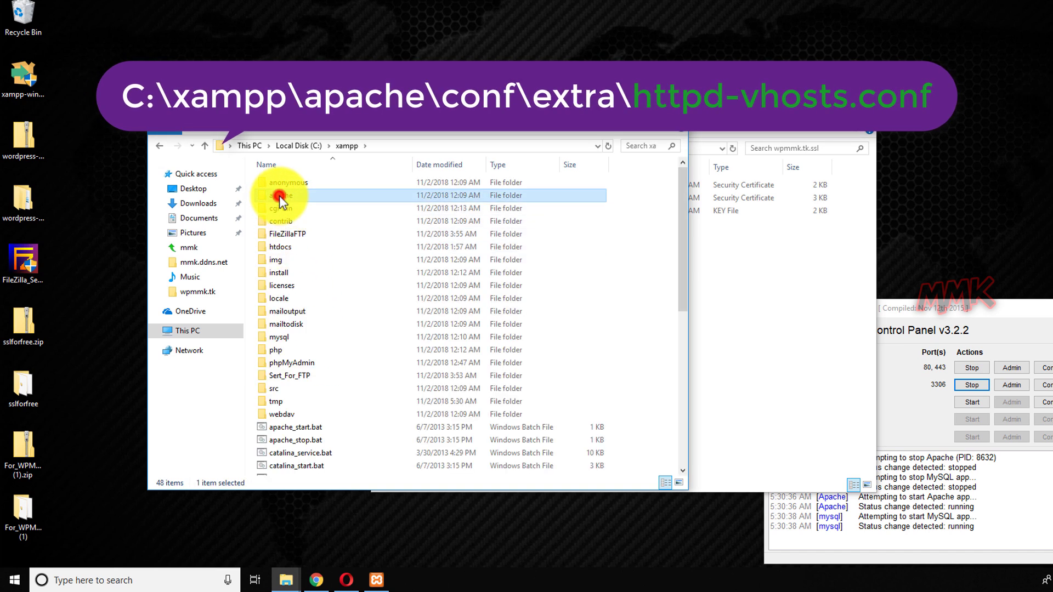
{"action": "double_click", "coordinate": [281, 196]}
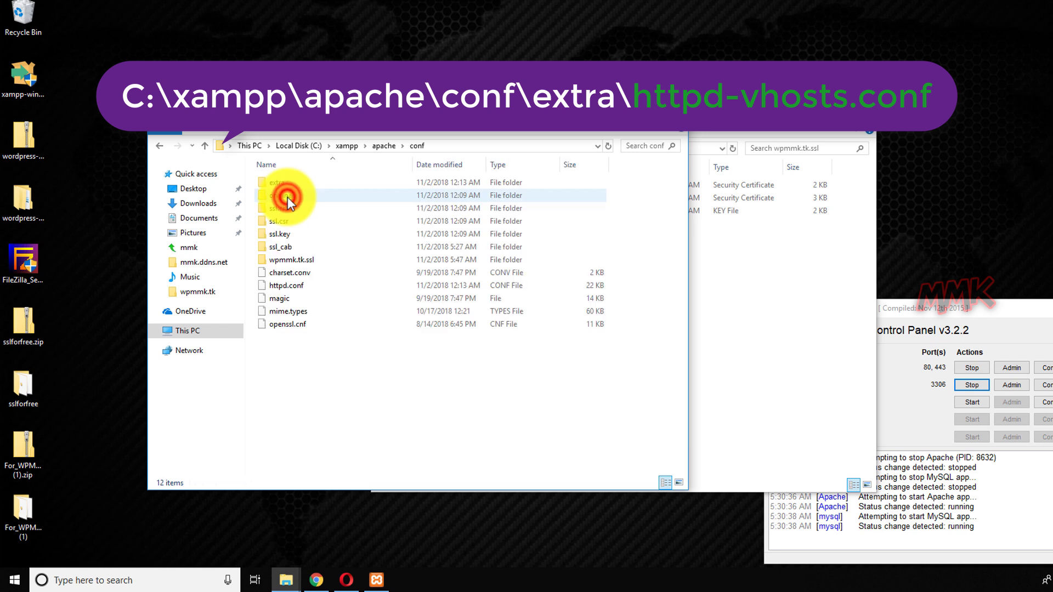
{"action": "double_click", "coordinate": [283, 183]}
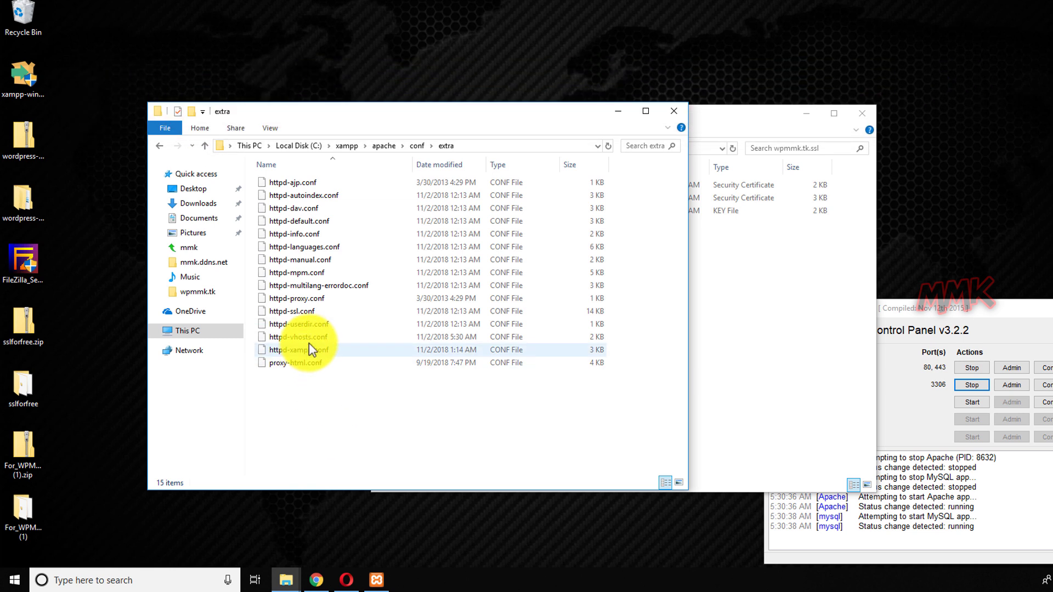
Open httpd-vhosts.conf with Edit with Notepad++.
{"action": "left_click", "coordinate": [311, 337]}
{"action": "right_click", "coordinate": [311, 337]}
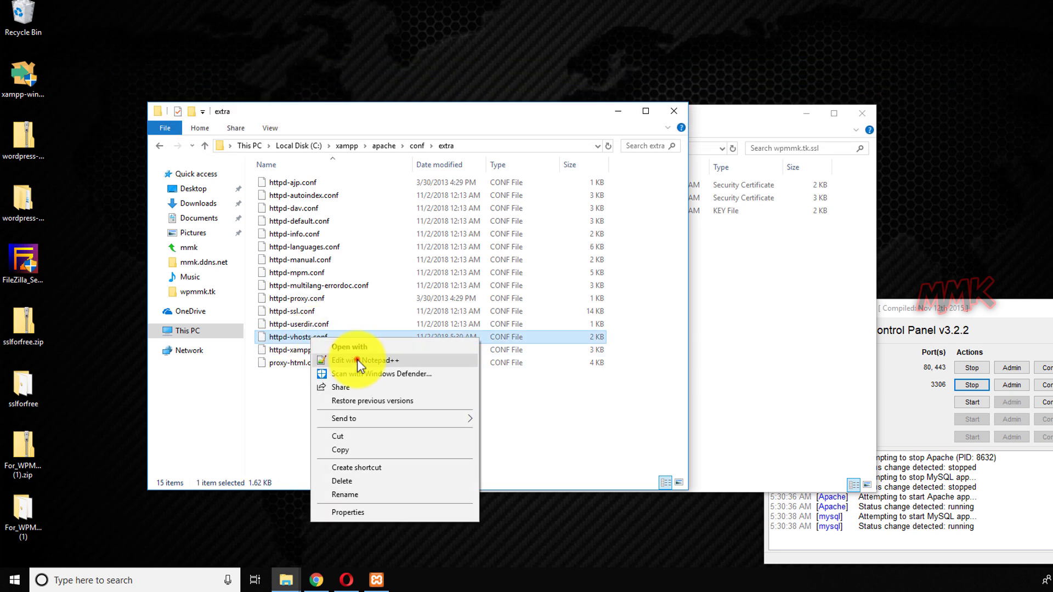
{"action": "left_click", "coordinate": [358, 360]}
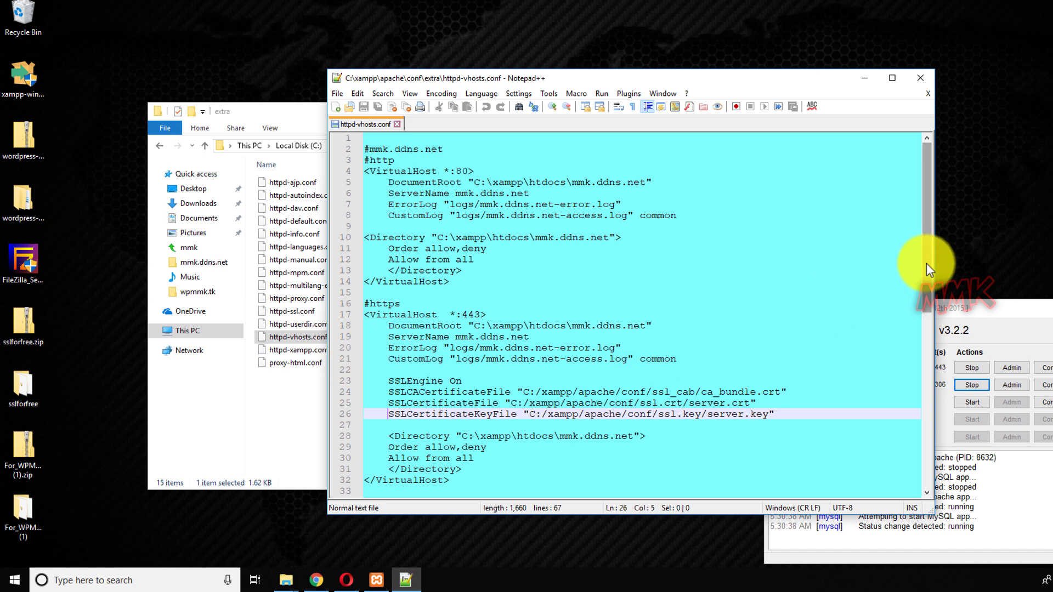
Arrange Notepad++ and the wpmmk.tk.ssl folder window so both are visible.
{"action": "left_click_drag", "start_coordinate": [927, 263], "coordinate": [923, 447]}
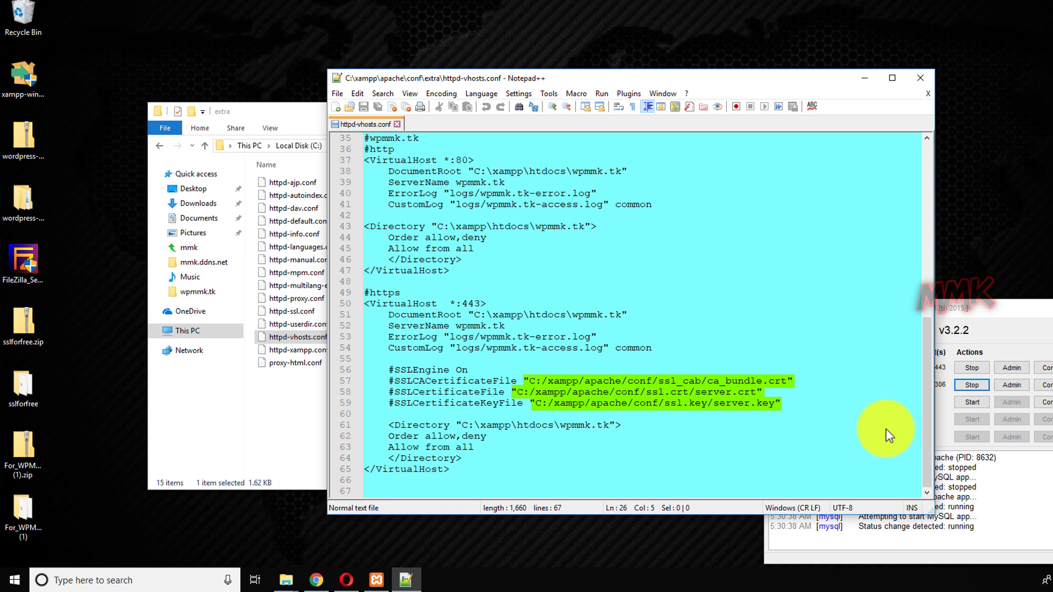
{"action": "left_click", "coordinate": [301, 112]}
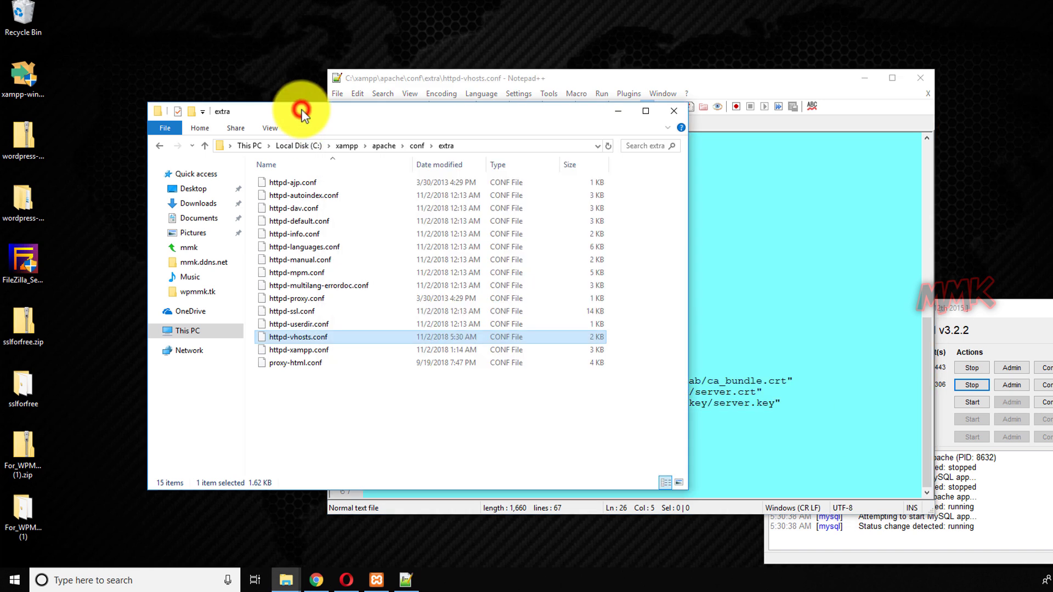
{"action": "left_click", "coordinate": [621, 113]}
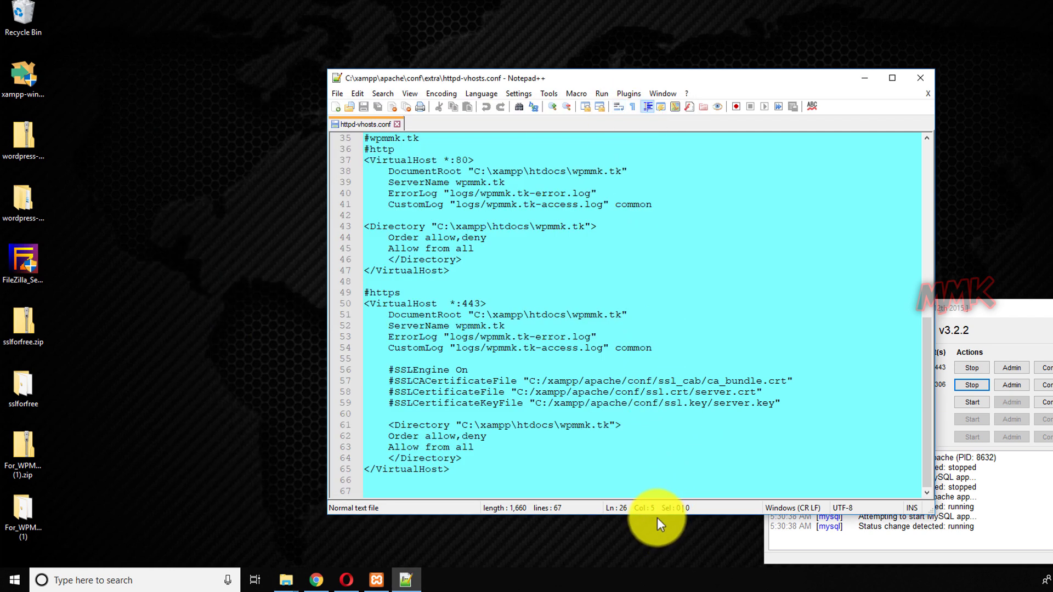
{"action": "left_click_drag", "start_coordinate": [658, 518], "coordinate": [669, 245]}
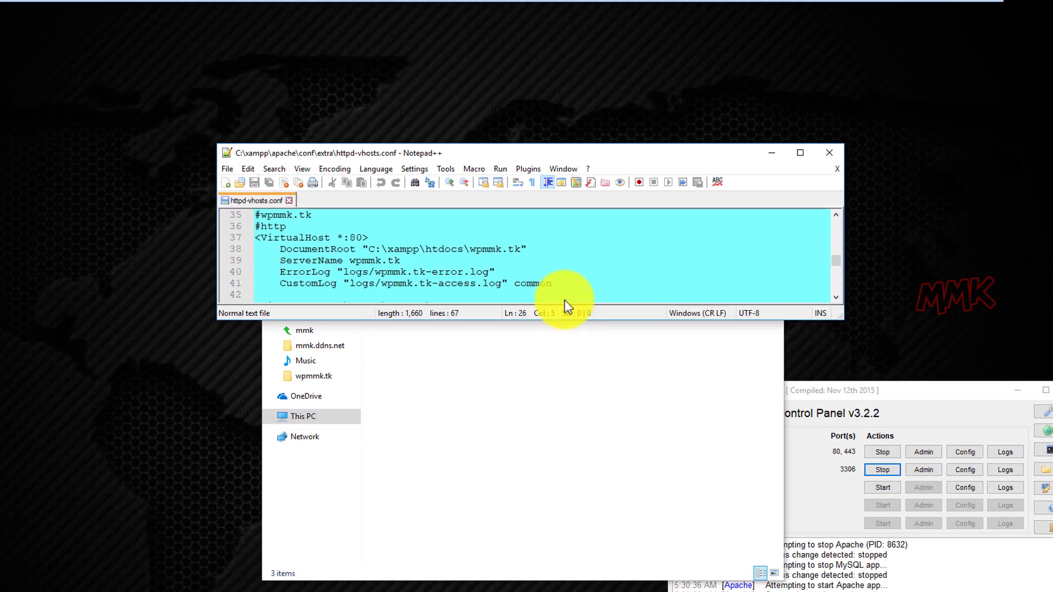
{"action": "scroll", "coordinate": [590, 263], "scroll_direction": "down", "scroll_amount": 5}
{"action": "scroll", "coordinate": [567, 279], "scroll_direction": "down", "scroll_amount": 1}
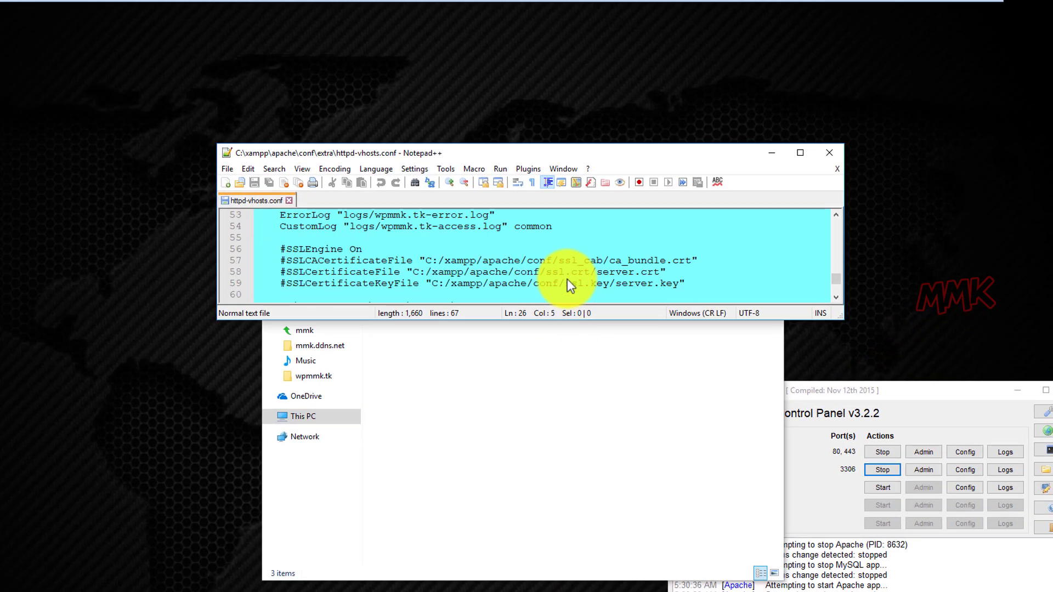
{"action": "left_click", "coordinate": [542, 404]}
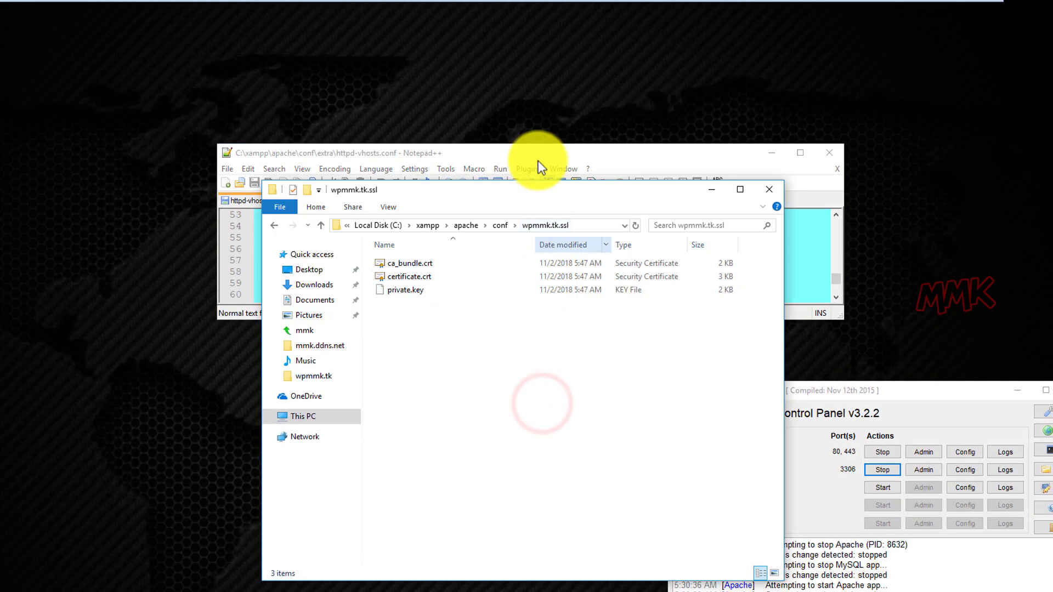
{"action": "left_click_drag", "start_coordinate": [536, 159], "coordinate": [515, 39]}
{"action": "scroll", "coordinate": [535, 130], "scroll_direction": "down", "scroll_amount": 1}
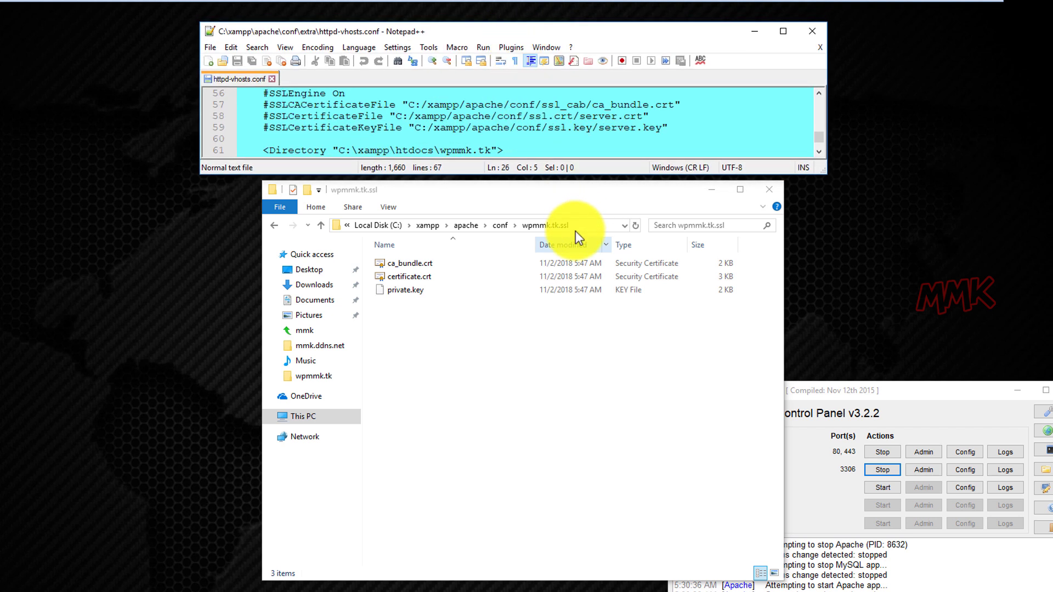
Replace line 57's ssl_cab path with the wpmmk.tk.ssl/ca_bundle.crt path.
{"action": "left_click", "coordinate": [513, 225]}
{"action": "left_click", "coordinate": [483, 225]}
{"action": "type", "text": "\\"}
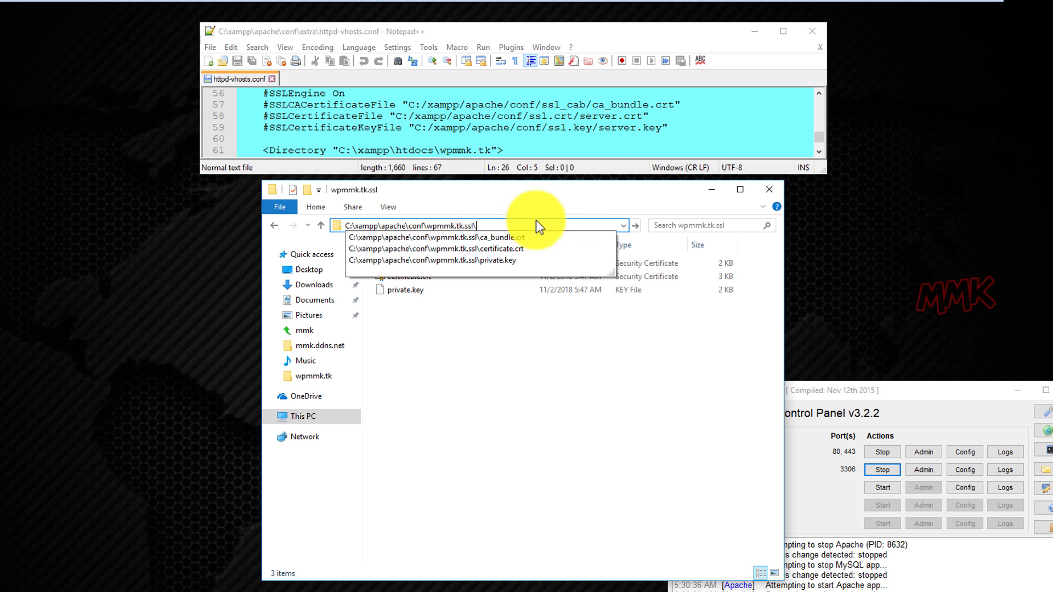
{"action": "key", "text": "Down"}
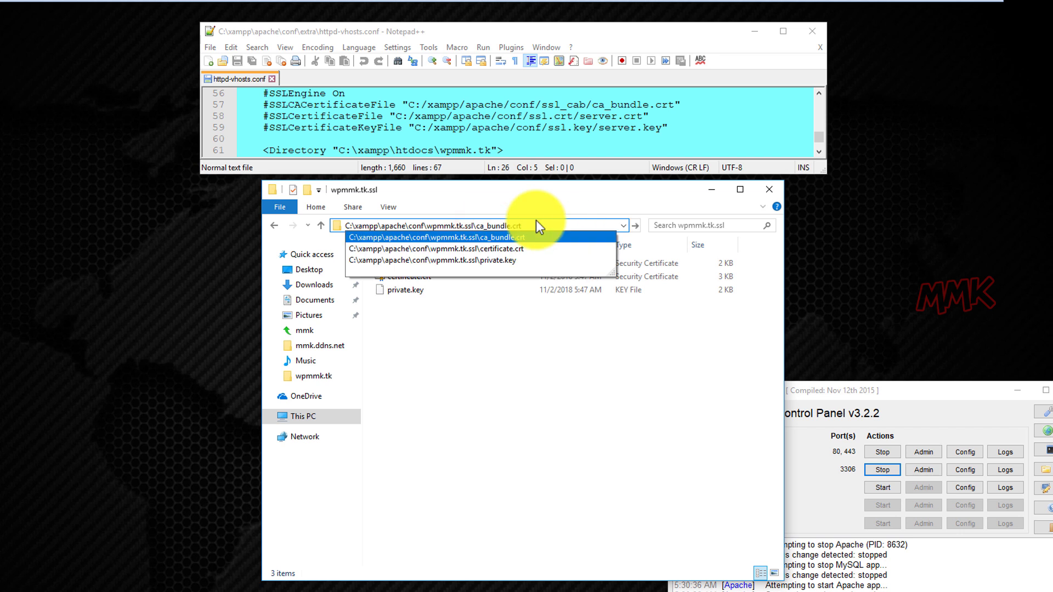
{"action": "left_click", "coordinate": [531, 226]}
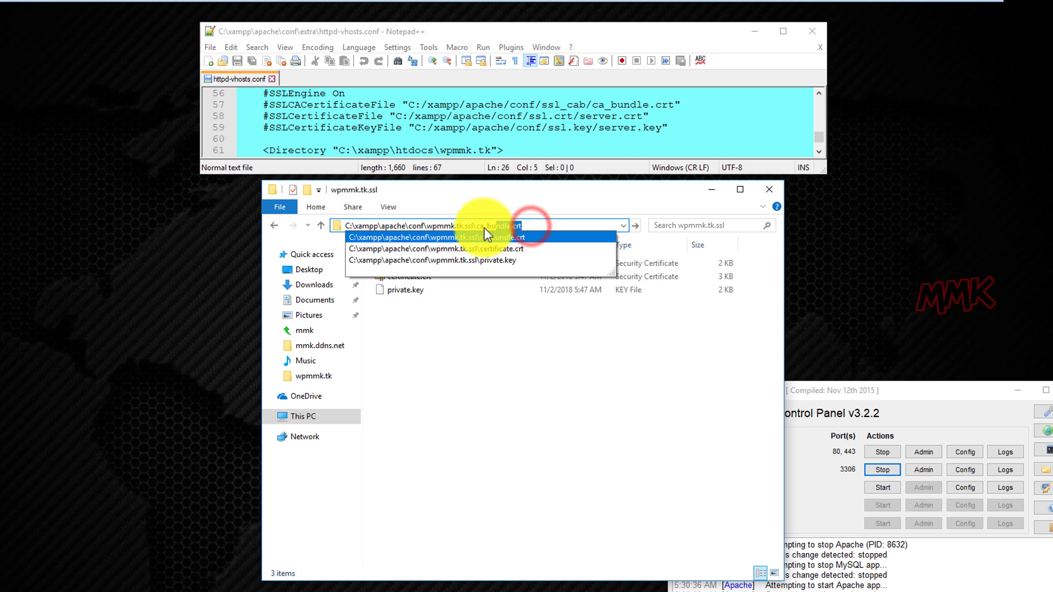
{"action": "right_click", "coordinate": [434, 227]}
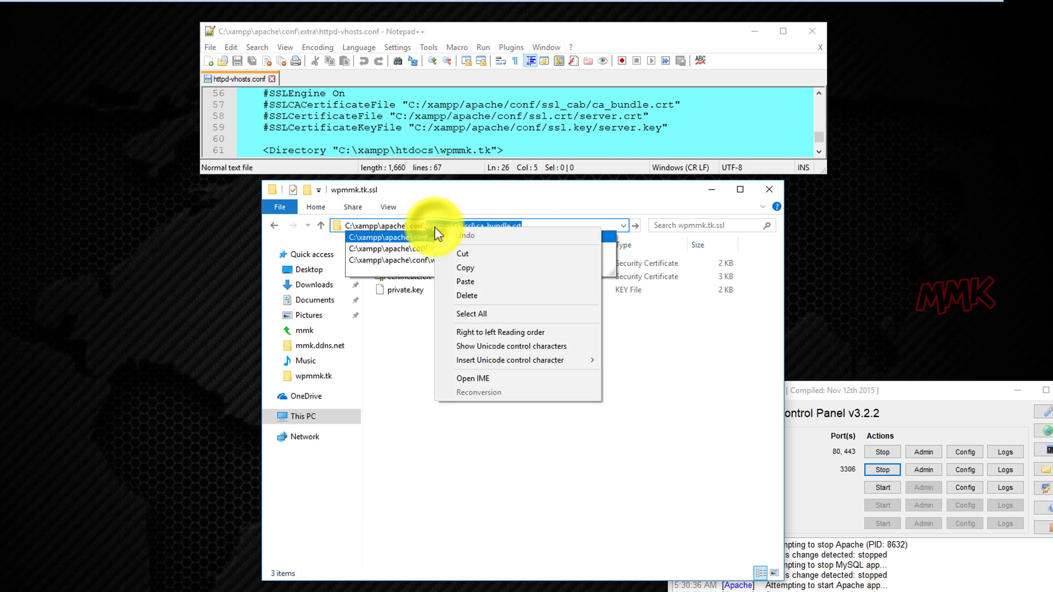
{"action": "left_click", "coordinate": [461, 266]}
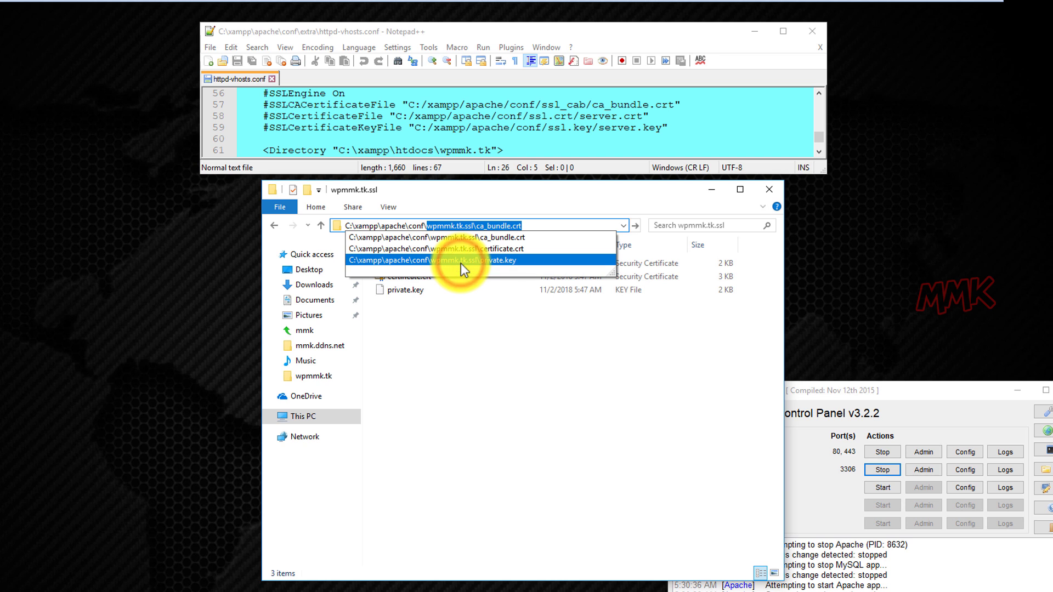
{"action": "left_click_drag", "start_coordinate": [541, 106], "coordinate": [639, 105]}
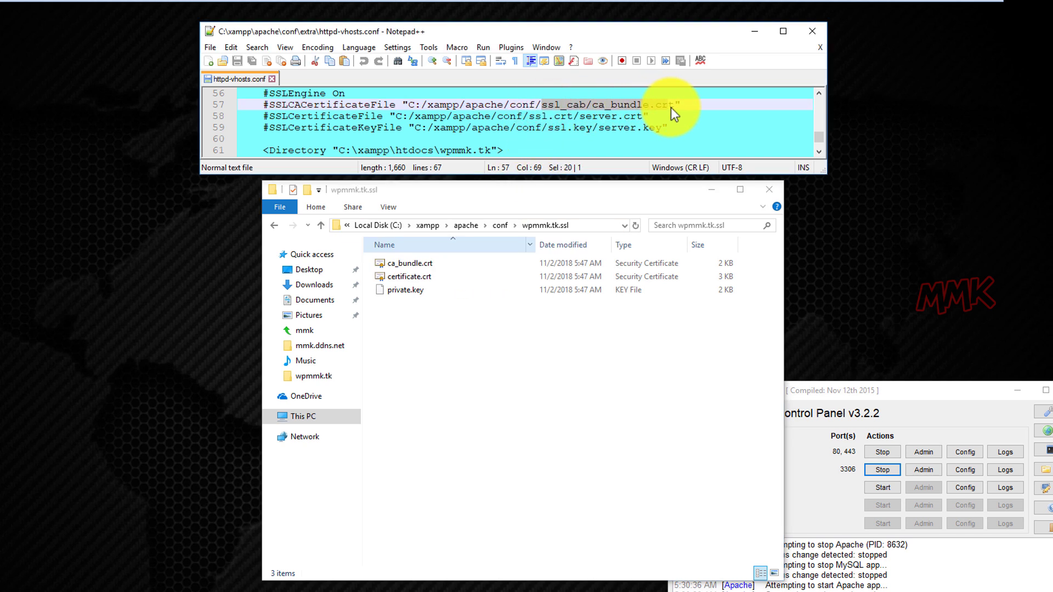
{"action": "right_click", "coordinate": [641, 103]}
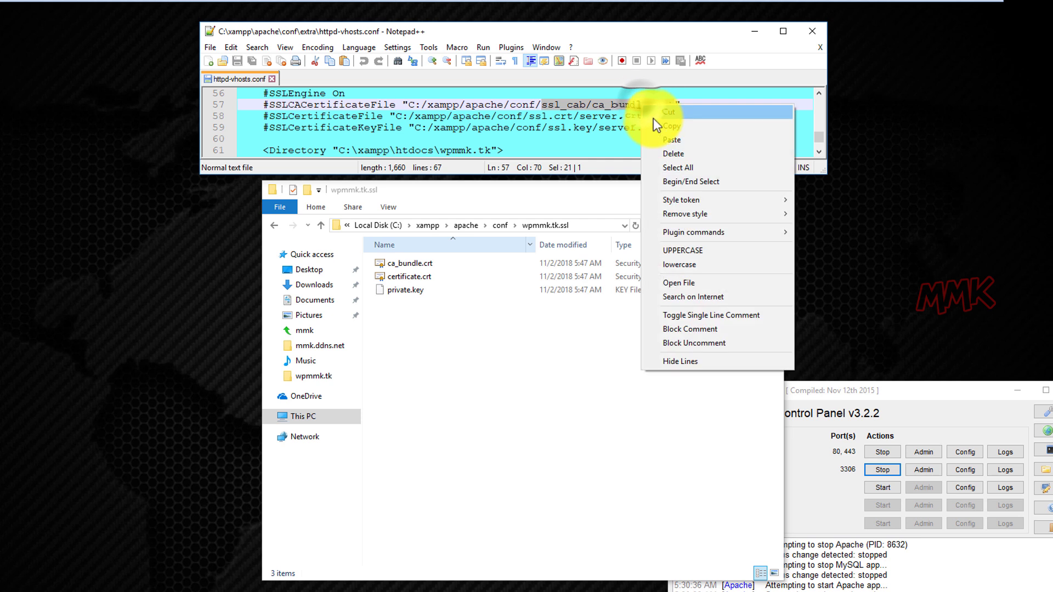
{"action": "left_click", "coordinate": [661, 141]}
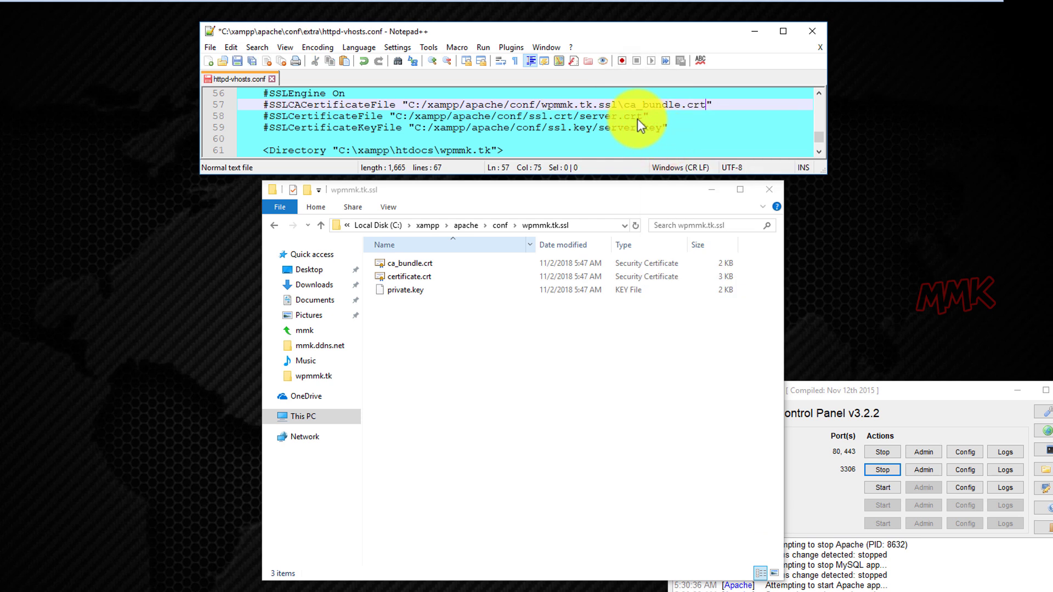
{"action": "left_click", "coordinate": [625, 104]}
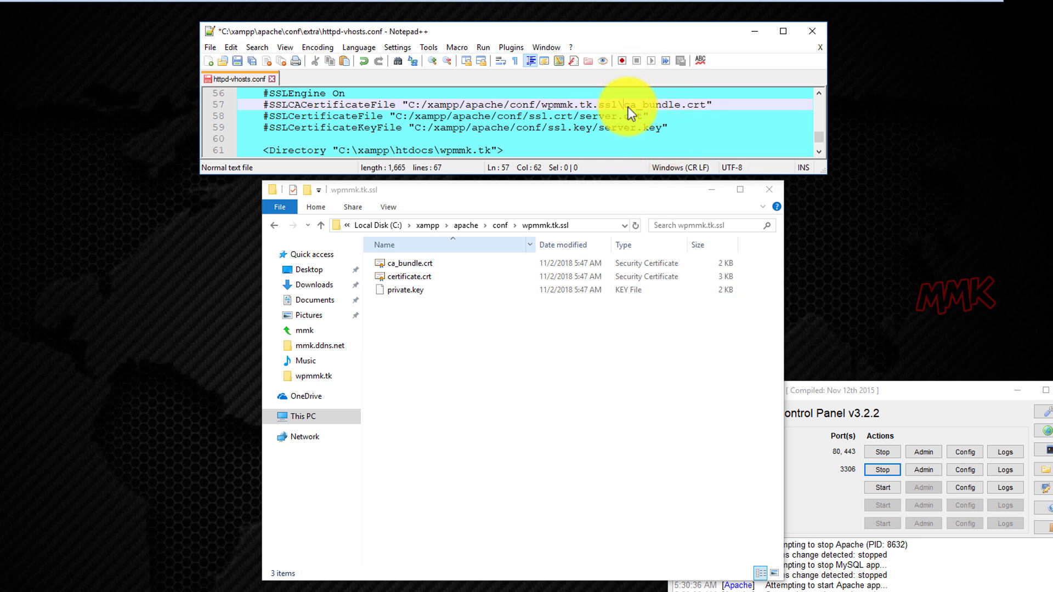
{"action": "key", "text": "BackSpace"}
{"action": "type", "text": "/"}
Replace line 58's ssl.crt/server.crt path with wpmmk.tk.ssl/certificate.crt.
{"action": "left_click", "coordinate": [590, 224]}
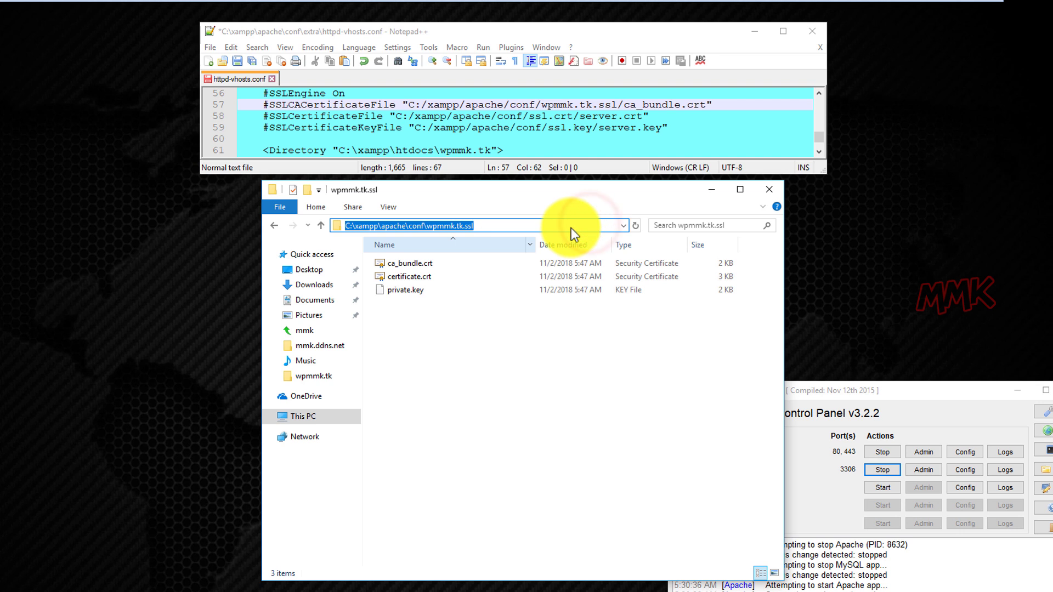
{"action": "left_click", "coordinate": [571, 228]}
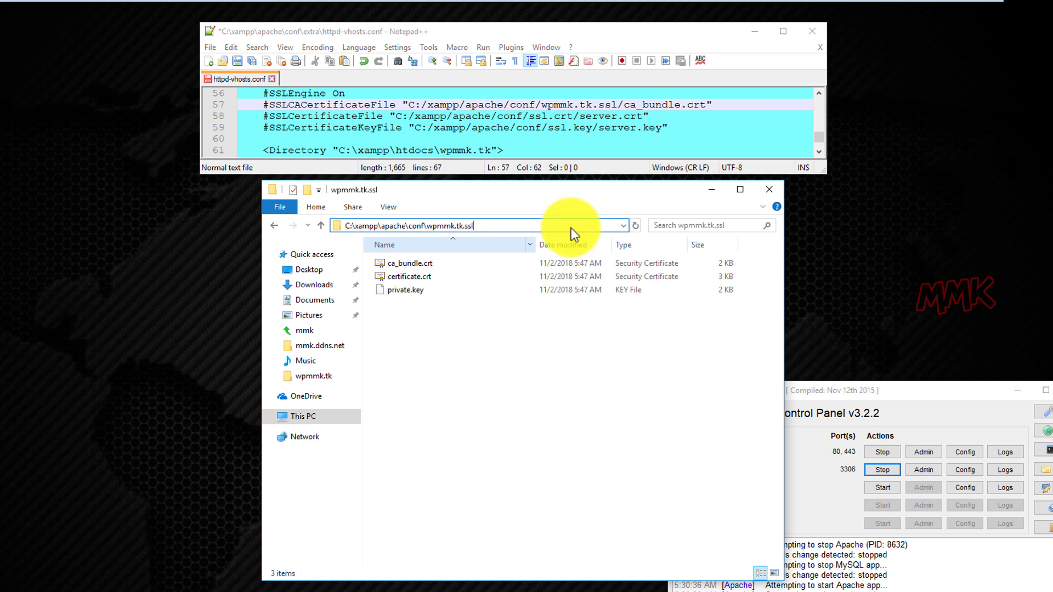
{"action": "type", "text": "\\"}
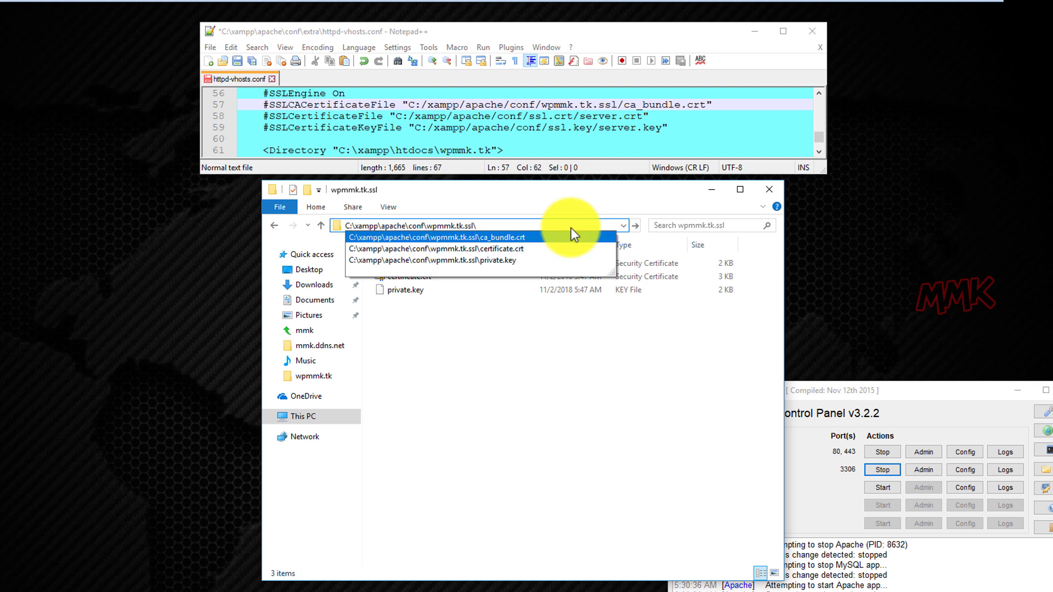
{"action": "key", "text": "Down"}
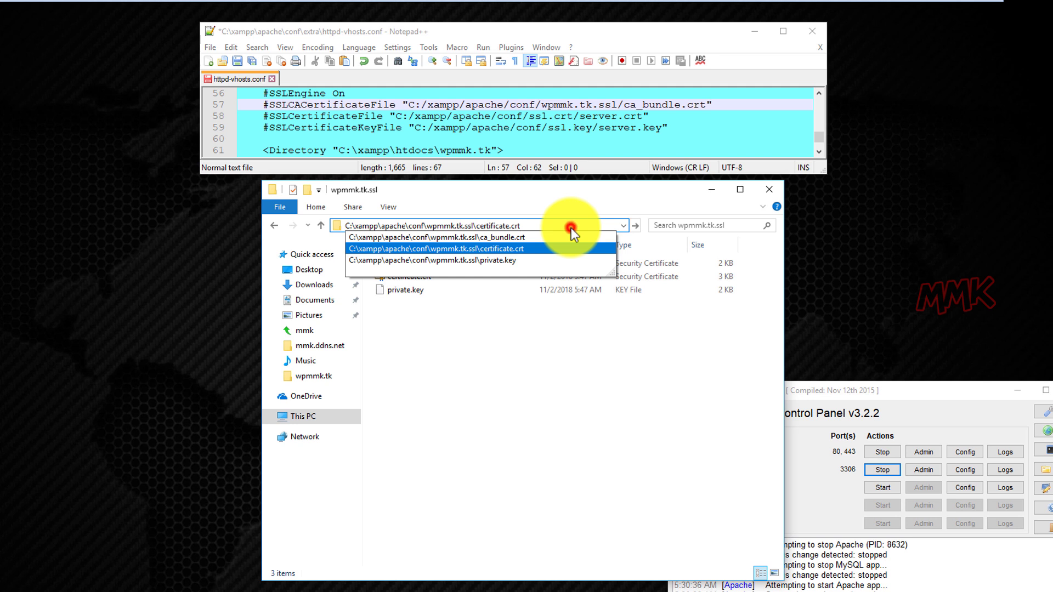
{"action": "left_click_drag", "start_coordinate": [571, 228], "coordinate": [426, 225]}
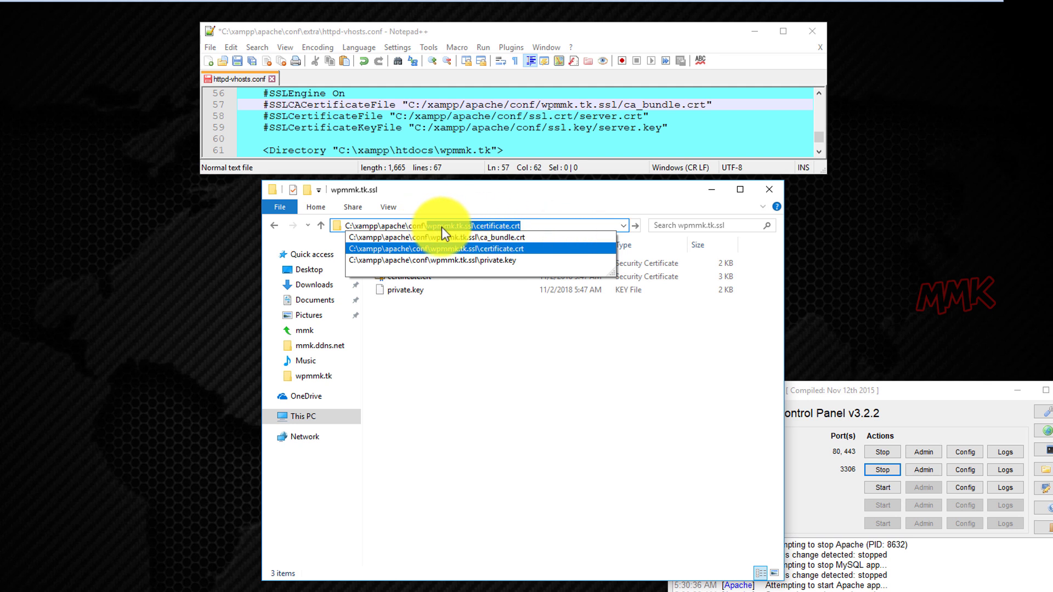
{"action": "right_click", "coordinate": [442, 228]}
{"action": "left_click", "coordinate": [464, 270]}
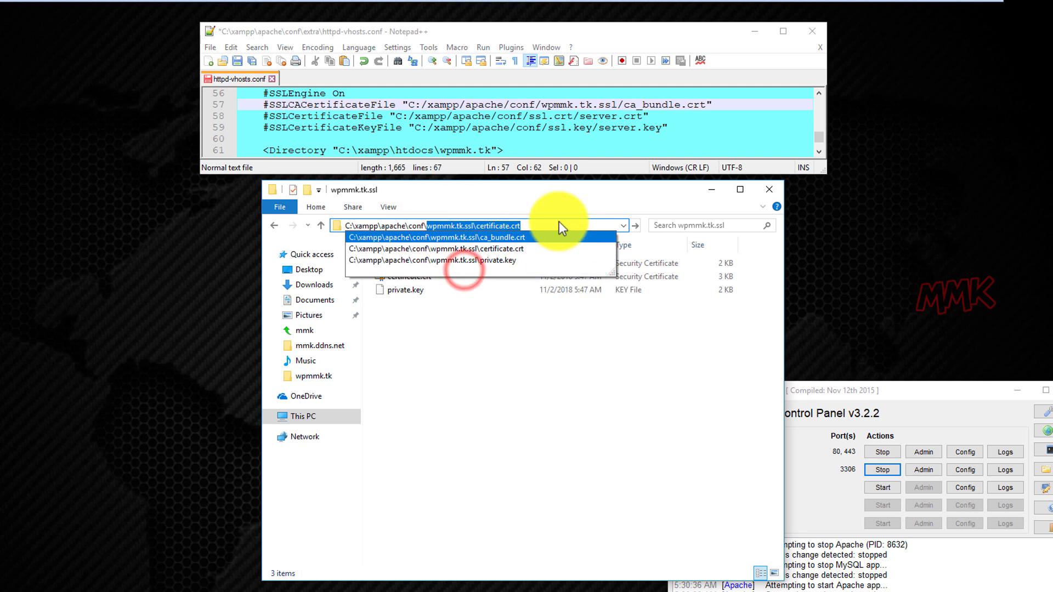
{"action": "left_click_drag", "start_coordinate": [528, 116], "coordinate": [642, 117]}
{"action": "right_click", "coordinate": [631, 122]}
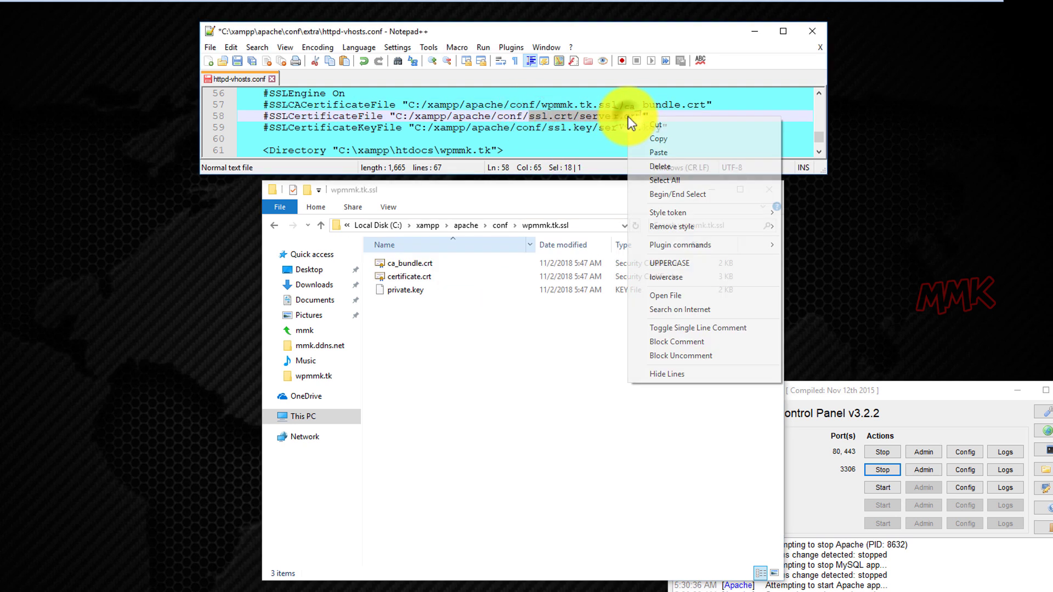
{"action": "left_click", "coordinate": [641, 149]}
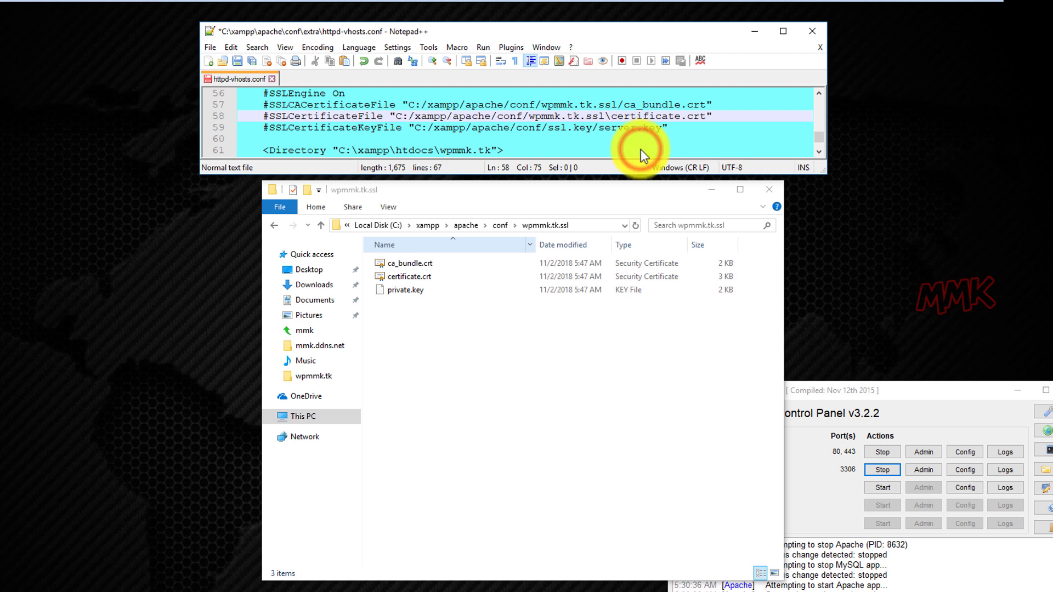
{"action": "left_click", "coordinate": [611, 115]}
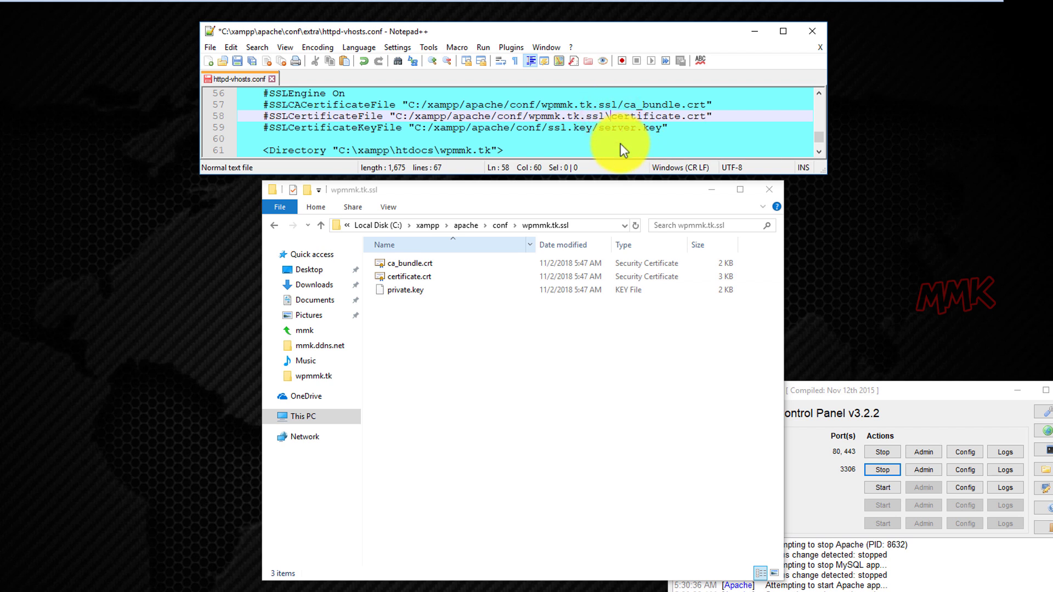
{"action": "key", "text": "BackSpace"}
{"action": "type", "text": "/"}
Replace line 59's ssl.key/server.key path with wpmmk.tk.ssl/private.key.
{"action": "left_click", "coordinate": [573, 225]}
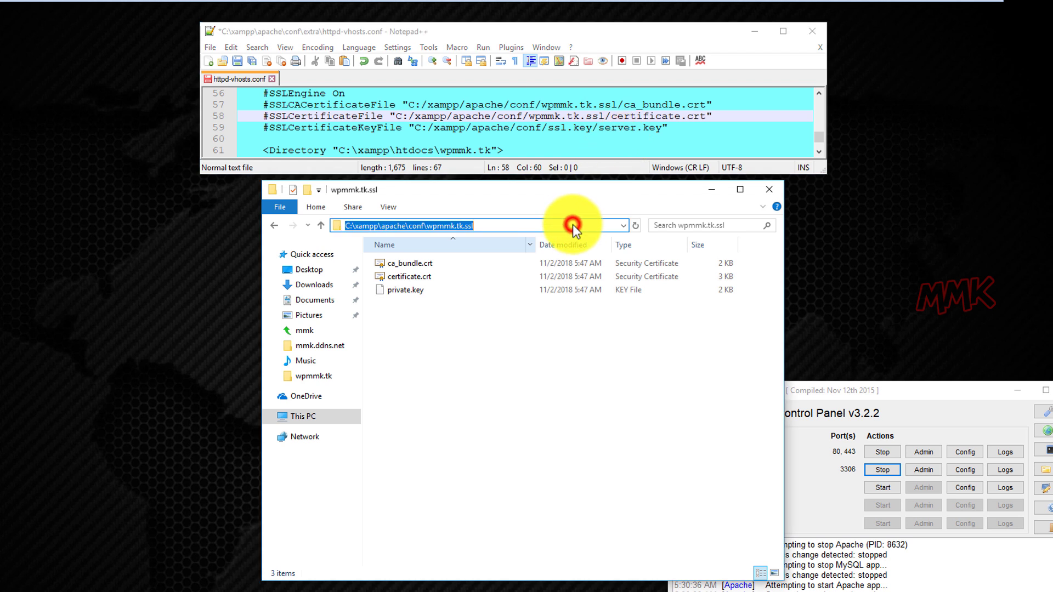
{"action": "key", "text": "End"}
{"action": "type", "text": "\\"}
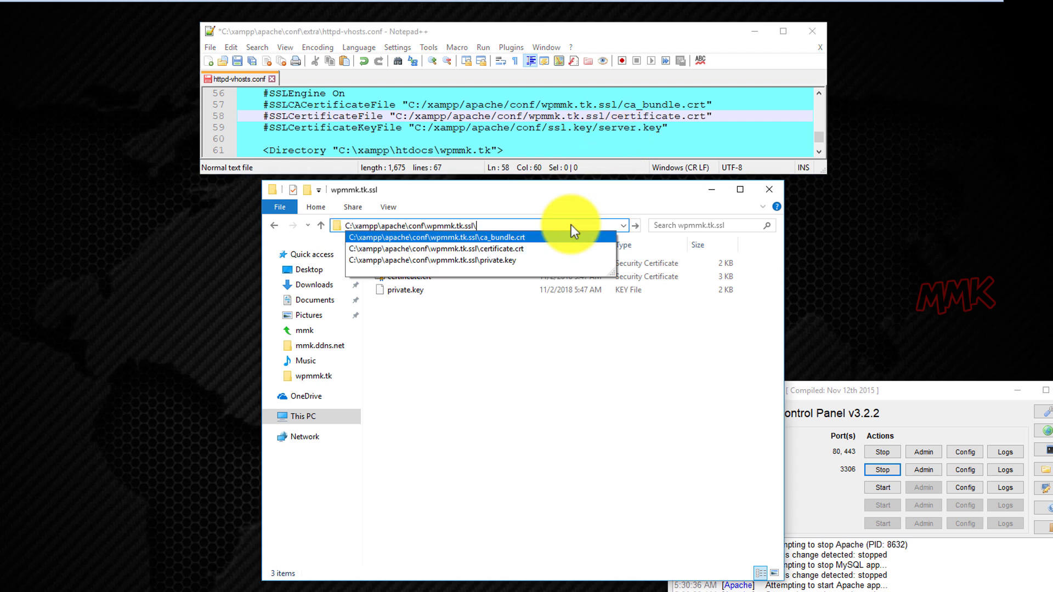
{"action": "key", "text": "Down"}
{"action": "key", "text": "Down"}
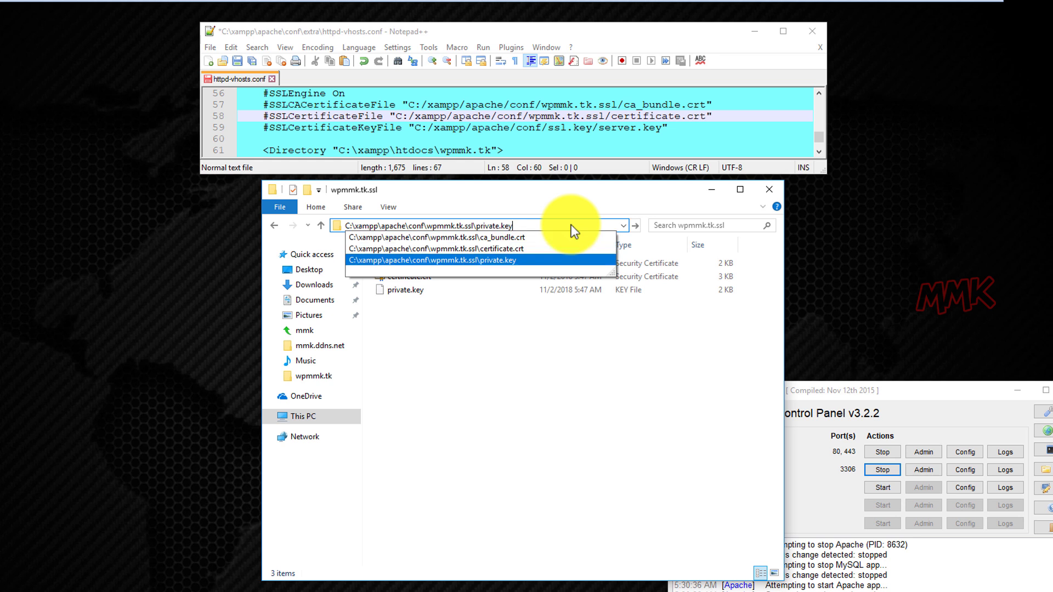
{"action": "left_click_drag", "start_coordinate": [571, 226], "coordinate": [428, 231]}
{"action": "right_click", "coordinate": [453, 226]}
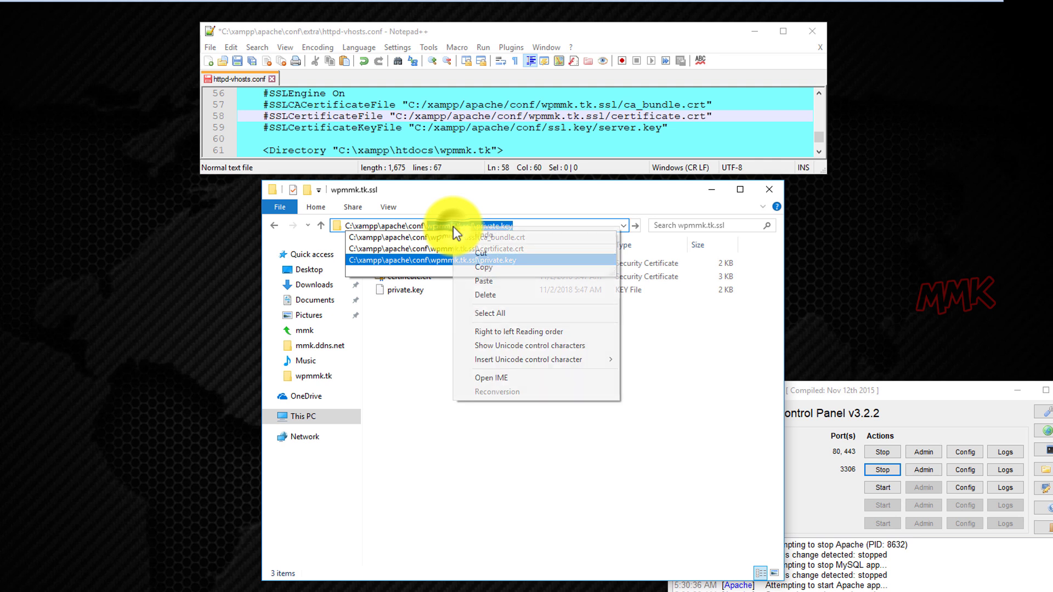
{"action": "left_click", "coordinate": [478, 267]}
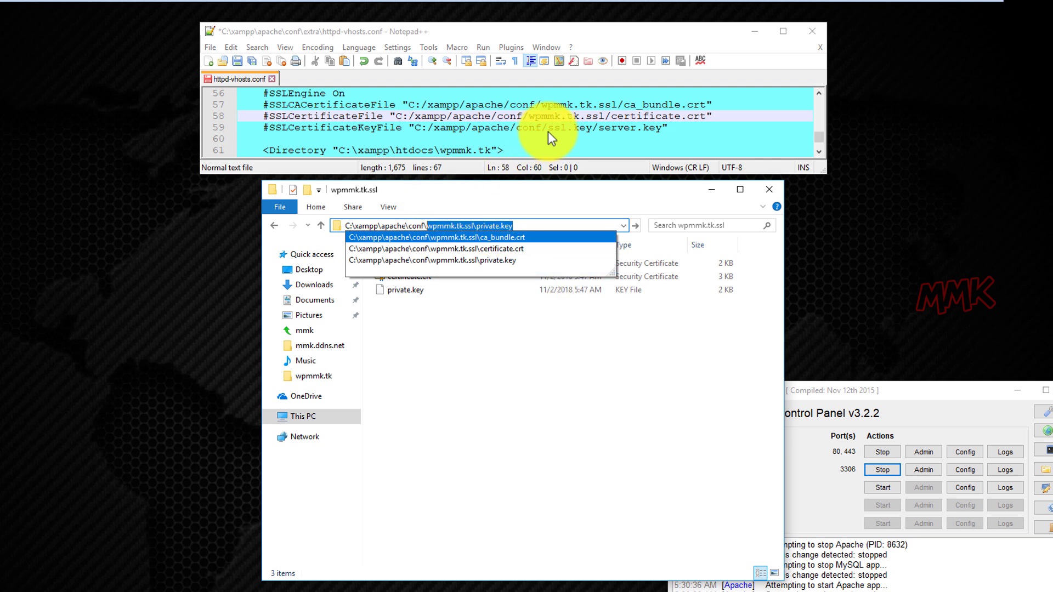
{"action": "left_click_drag", "start_coordinate": [548, 127], "coordinate": [634, 127]}
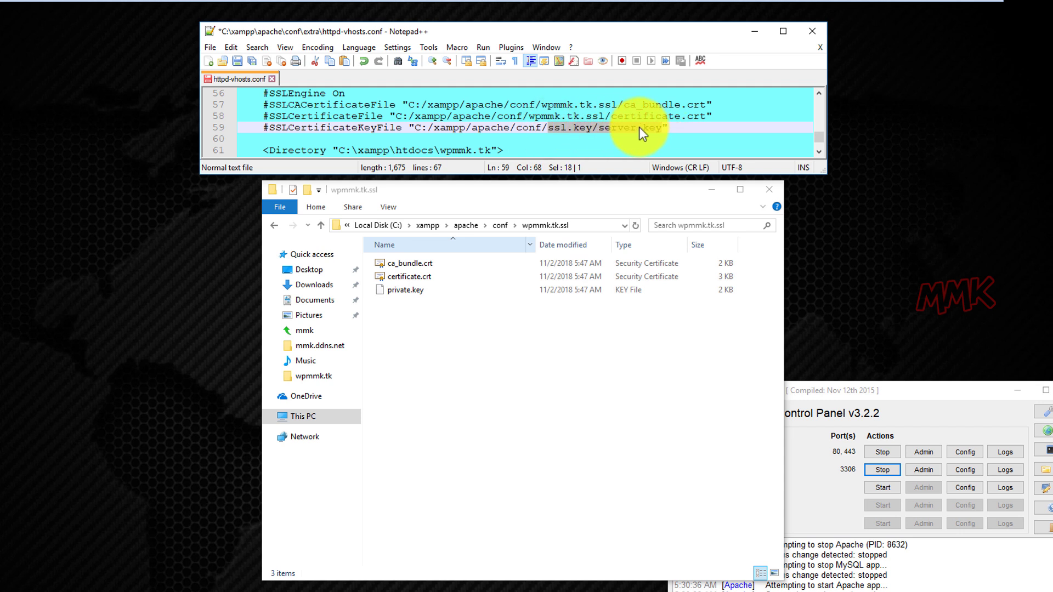
{"action": "right_click", "coordinate": [640, 128]}
{"action": "left_click", "coordinate": [651, 160]}
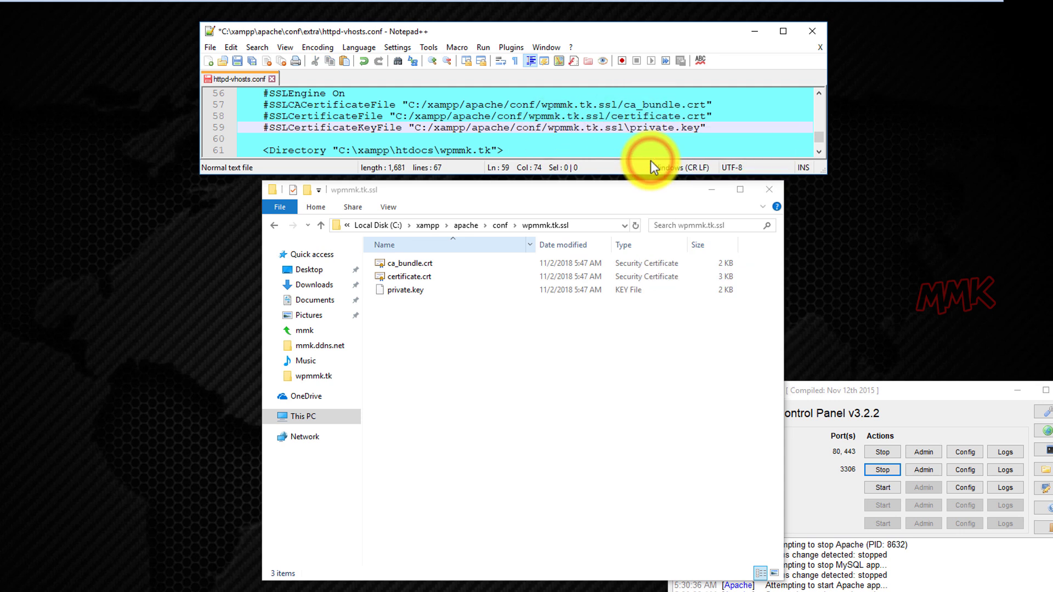
{"action": "left_click", "coordinate": [627, 128]}
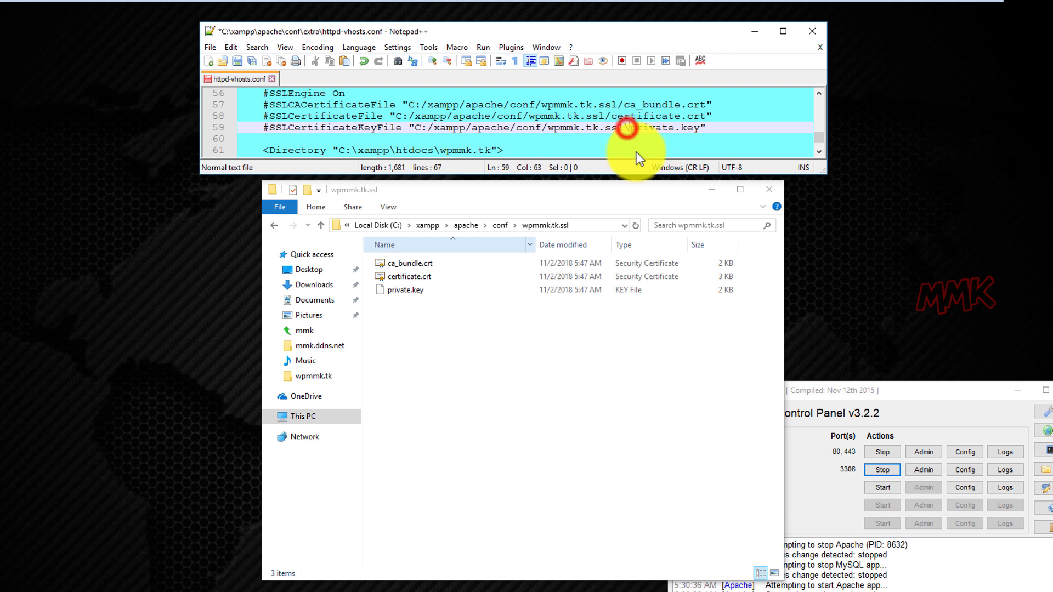
{"action": "key", "text": "BackSpace"}
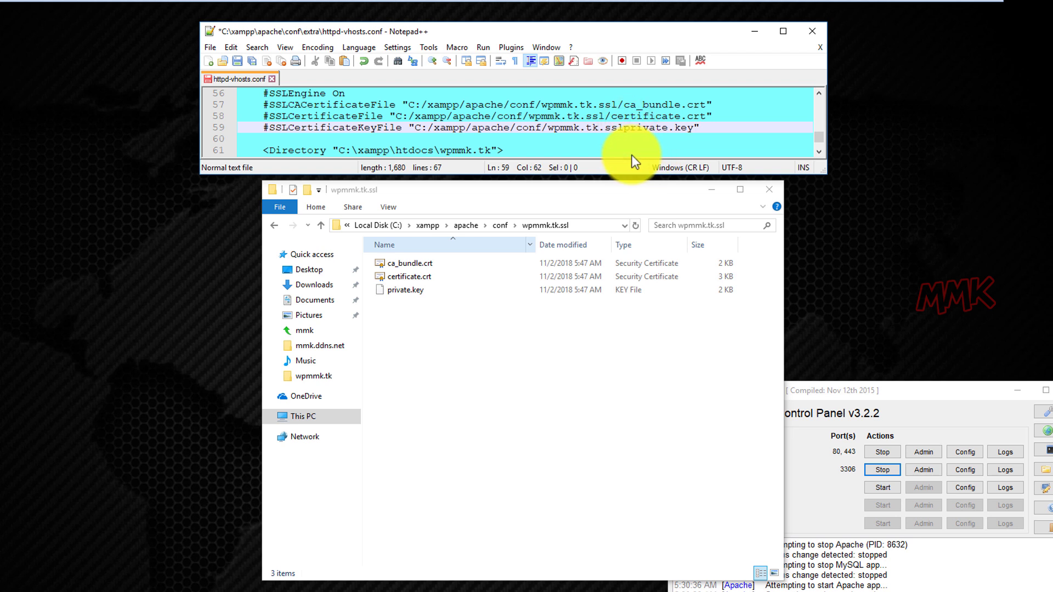
{"action": "type", "text": "/"}
Close the wpmmk.tk.ssl folder window and enlarge Notepad++ to show lines 38-67.
{"action": "left_click", "coordinate": [769, 191]}
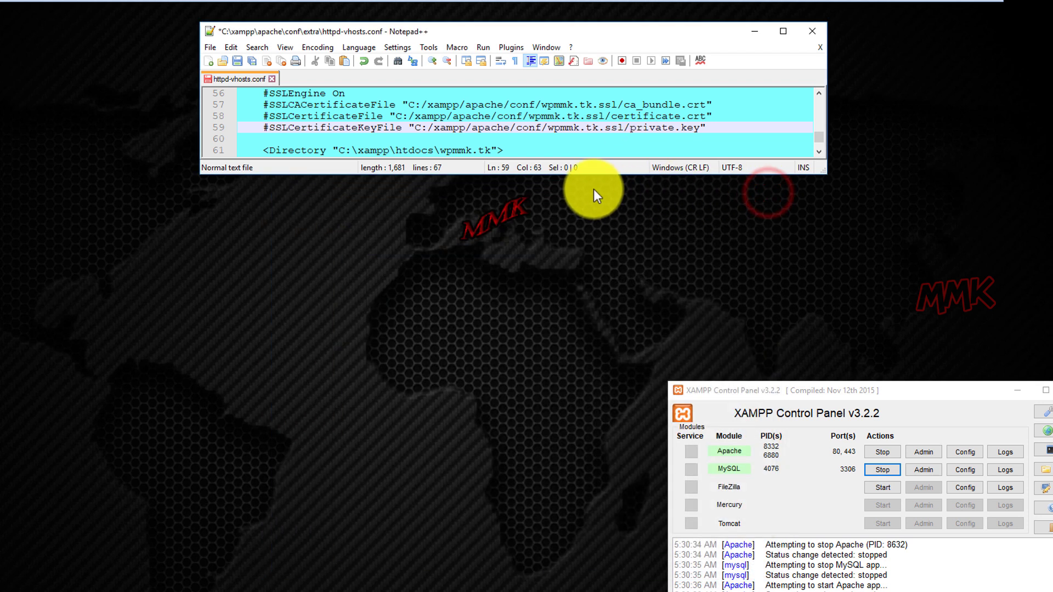
{"action": "left_click_drag", "start_coordinate": [586, 174], "coordinate": [603, 328]}
{"action": "left_click_drag", "start_coordinate": [602, 374], "coordinate": [594, 464]}
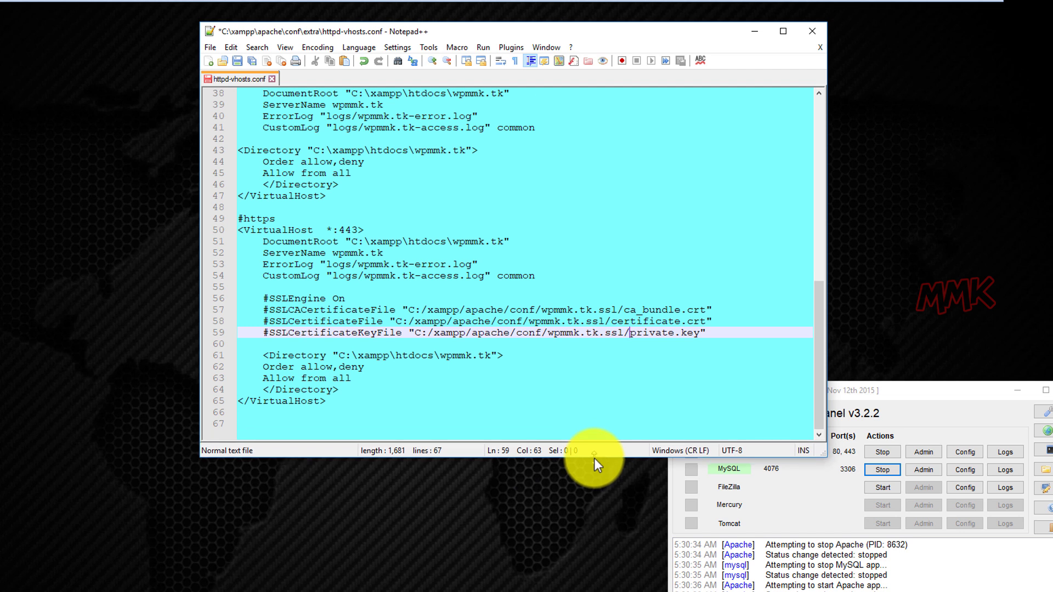
Remove the # from lines 56-59, save httpd-vhosts.conf and close Notepad++.
{"action": "left_click", "coordinate": [269, 299]}
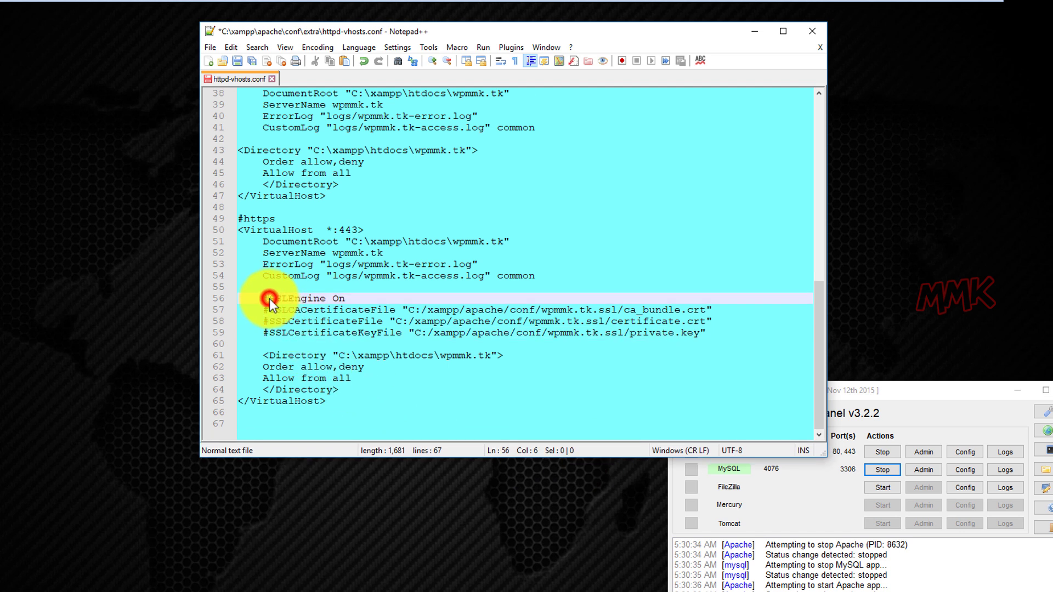
{"action": "key", "text": "BackSpace"}
{"action": "left_click", "coordinate": [267, 309]}
{"action": "key", "text": "BackSpace"}
{"action": "left_click", "coordinate": [268, 321]}
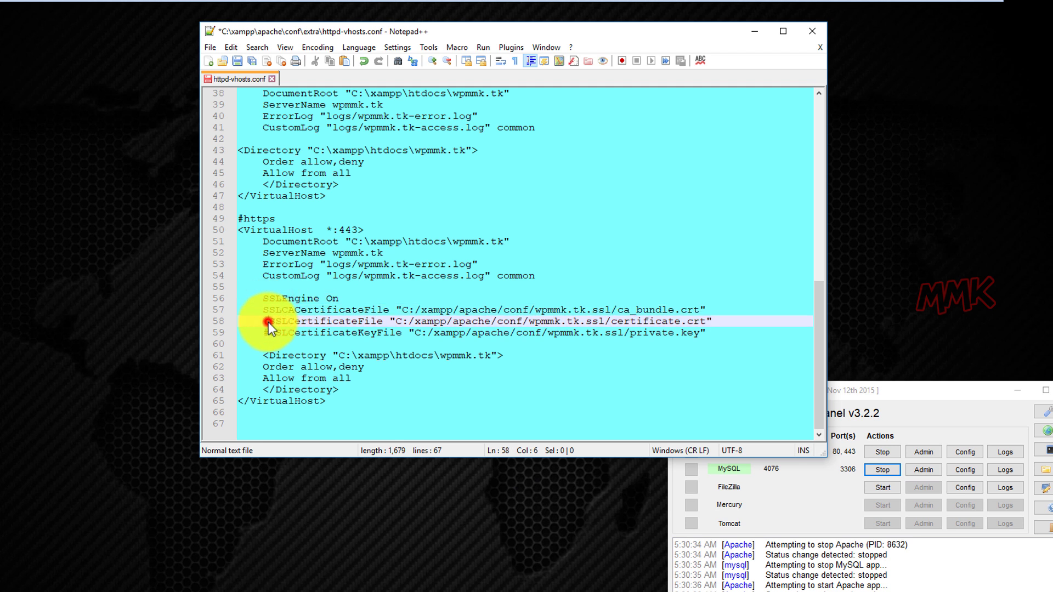
{"action": "key", "text": "BackSpace"}
{"action": "left_click", "coordinate": [268, 333]}
{"action": "key", "text": "BackSpace"}
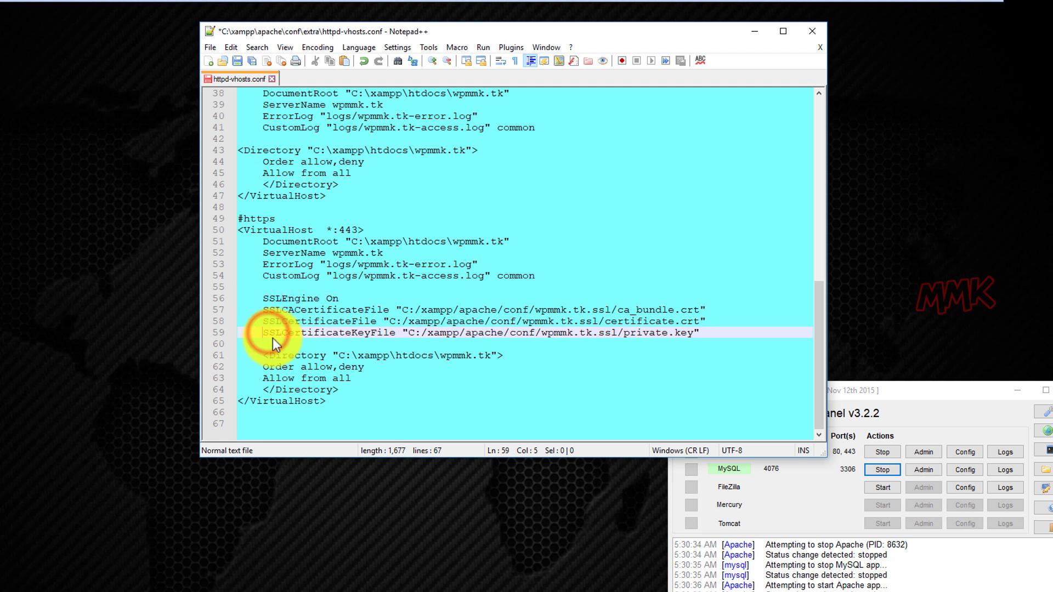
{"action": "left_click", "coordinate": [237, 62]}
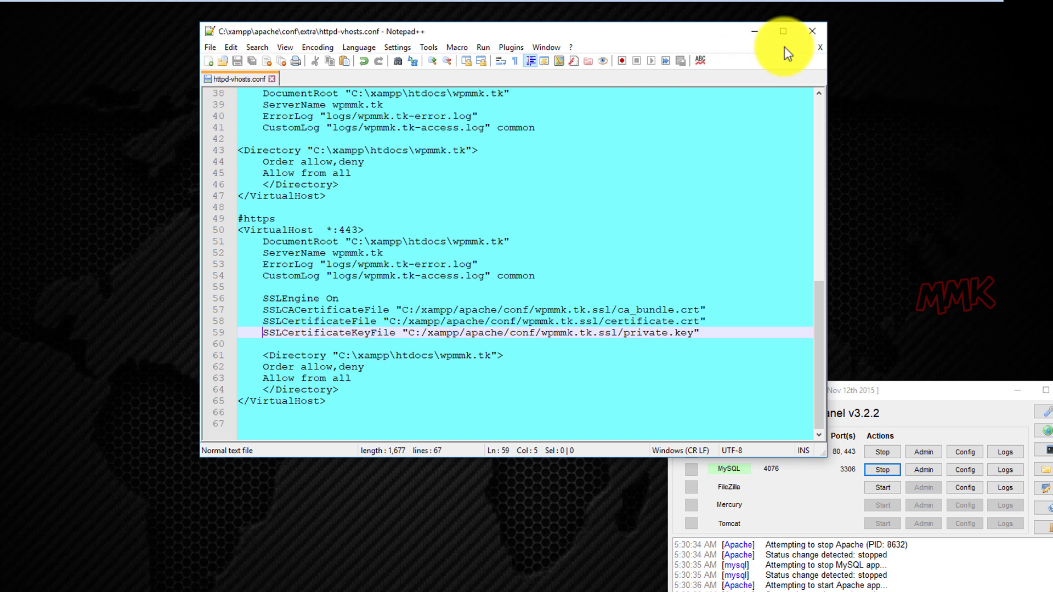
{"action": "left_click", "coordinate": [808, 31]}
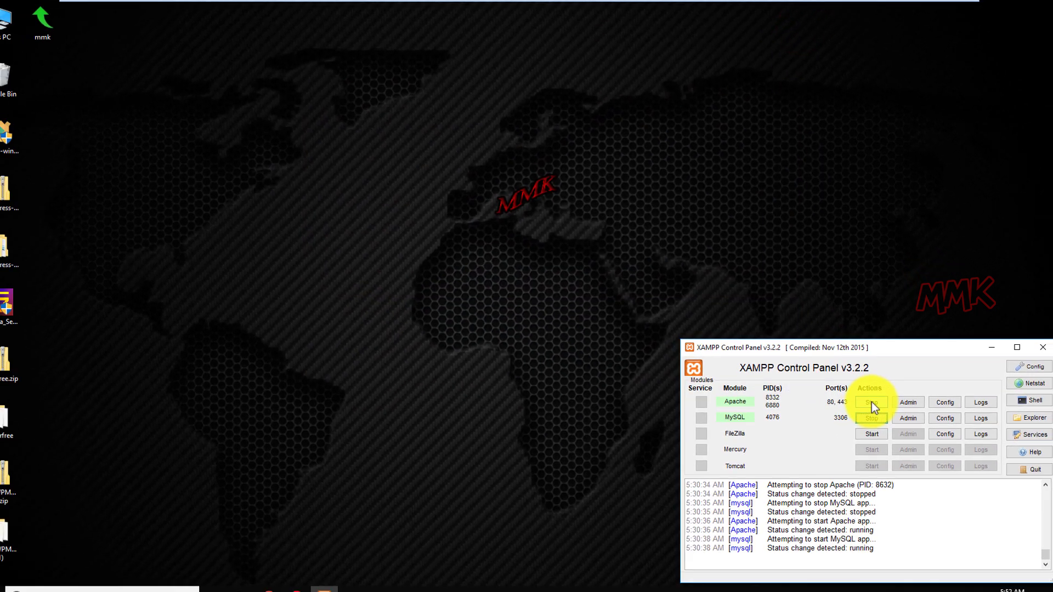
Stop Apache and MySQL in XAMPP, then start both again.
{"action": "left_click", "coordinate": [871, 402]}
{"action": "left_click", "coordinate": [872, 419]}
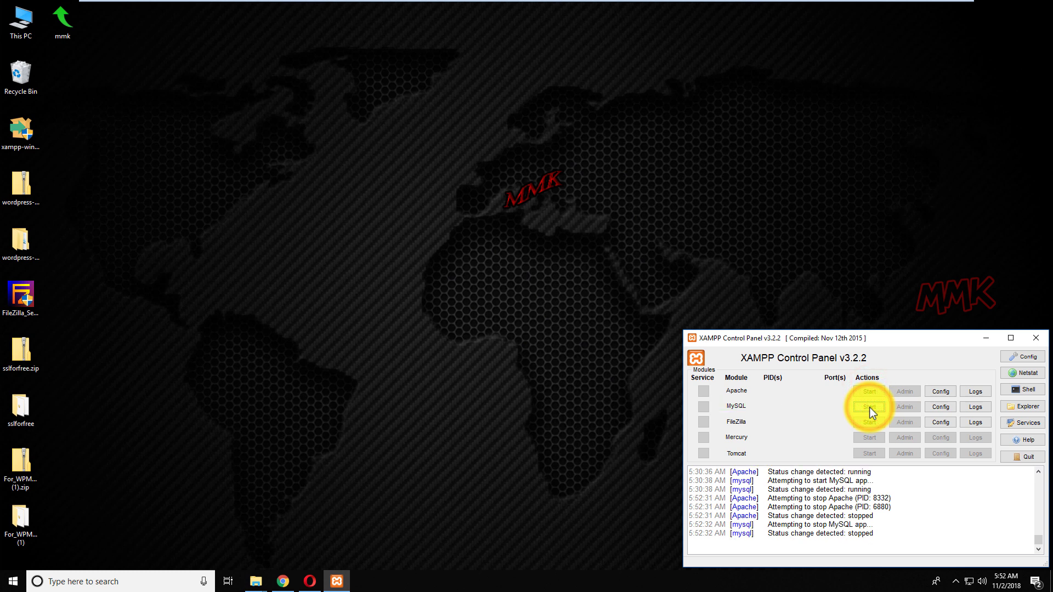
{"action": "left_click", "coordinate": [870, 393]}
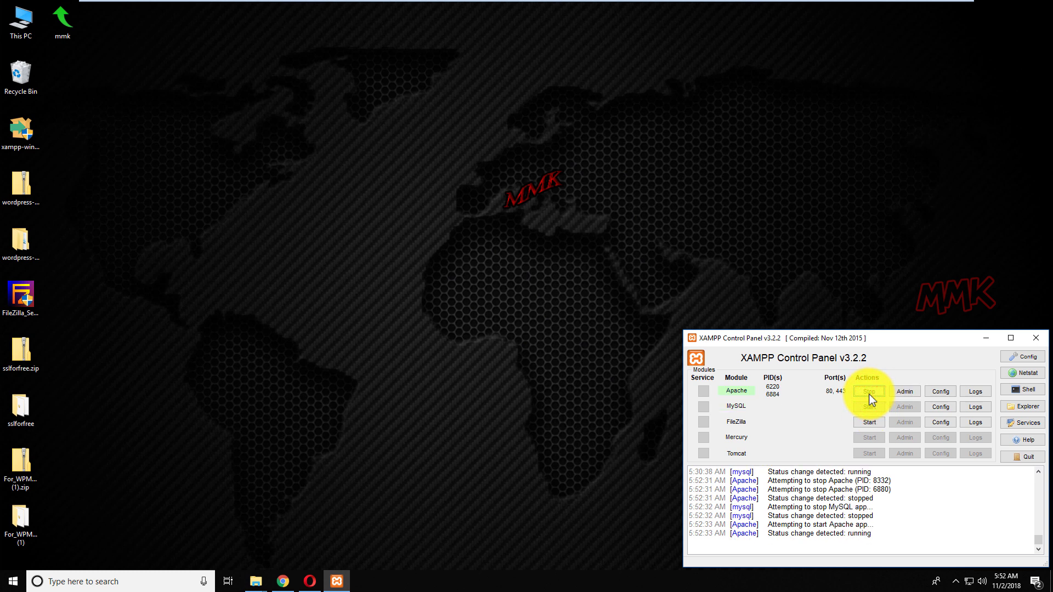
{"action": "left_click", "coordinate": [868, 407]}
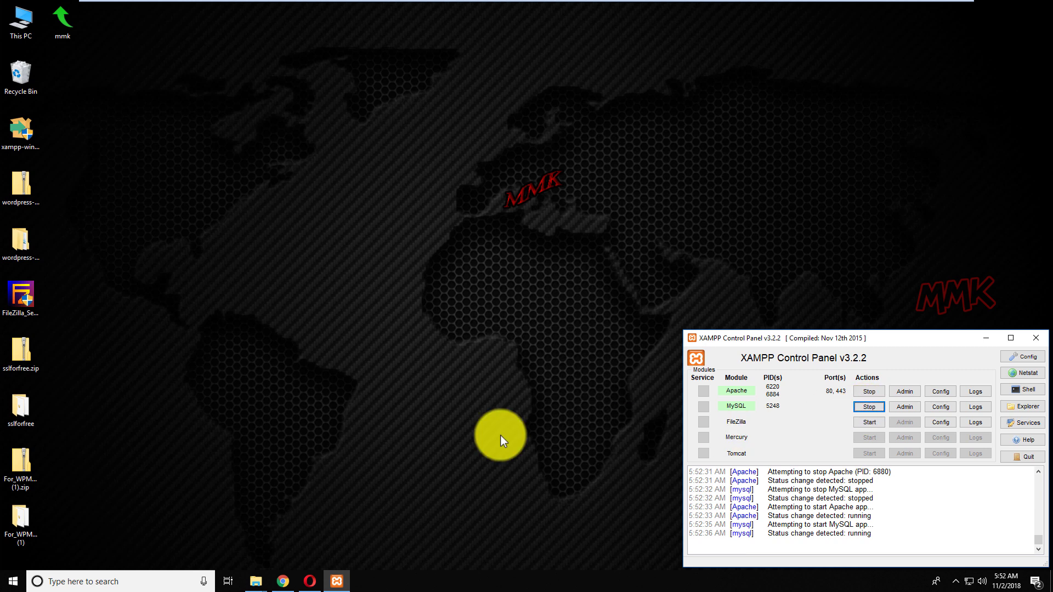
{"action": "left_click", "coordinate": [311, 583]}
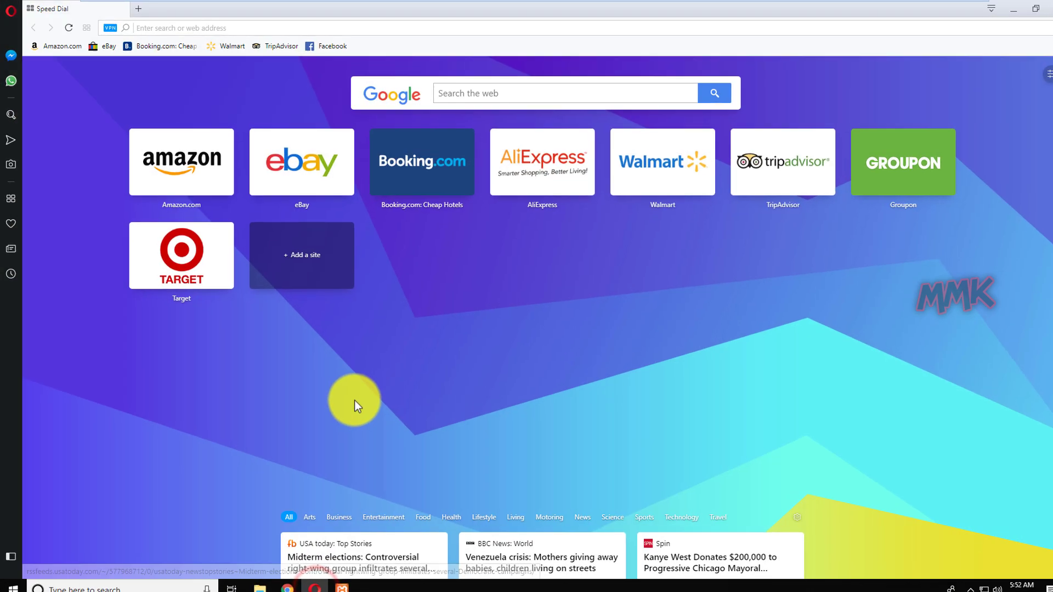
{"action": "type", "text": "https:"}
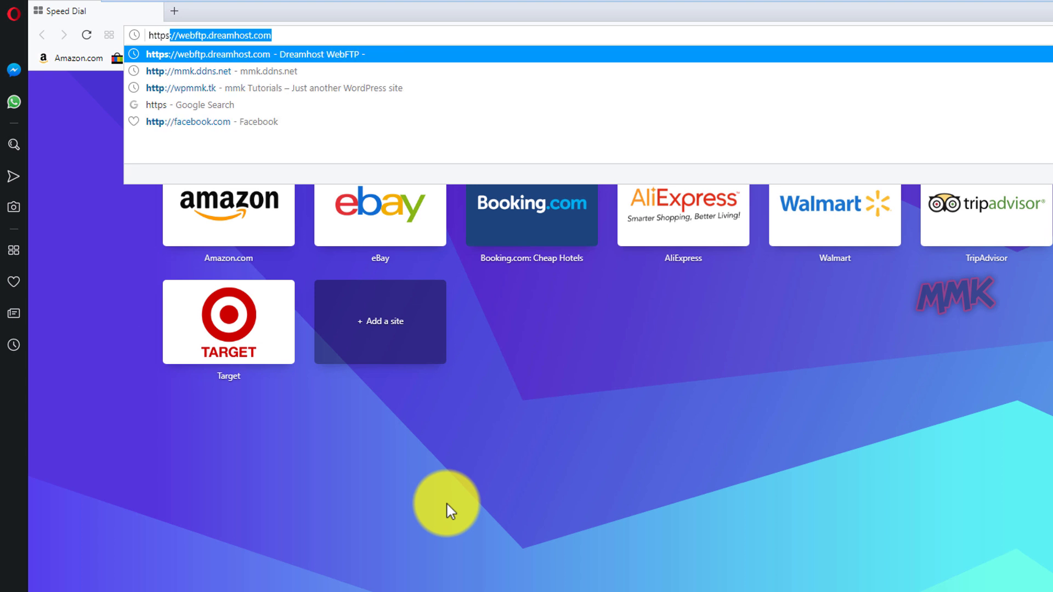
{"action": "type", "text": "//w"}
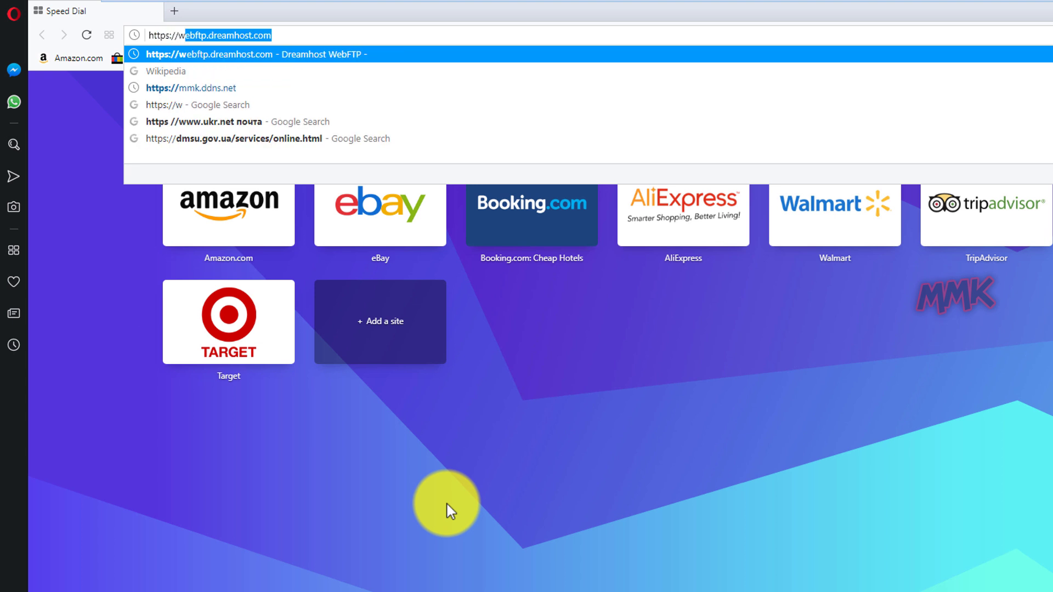
{"action": "type", "text": "pmmk.t"}
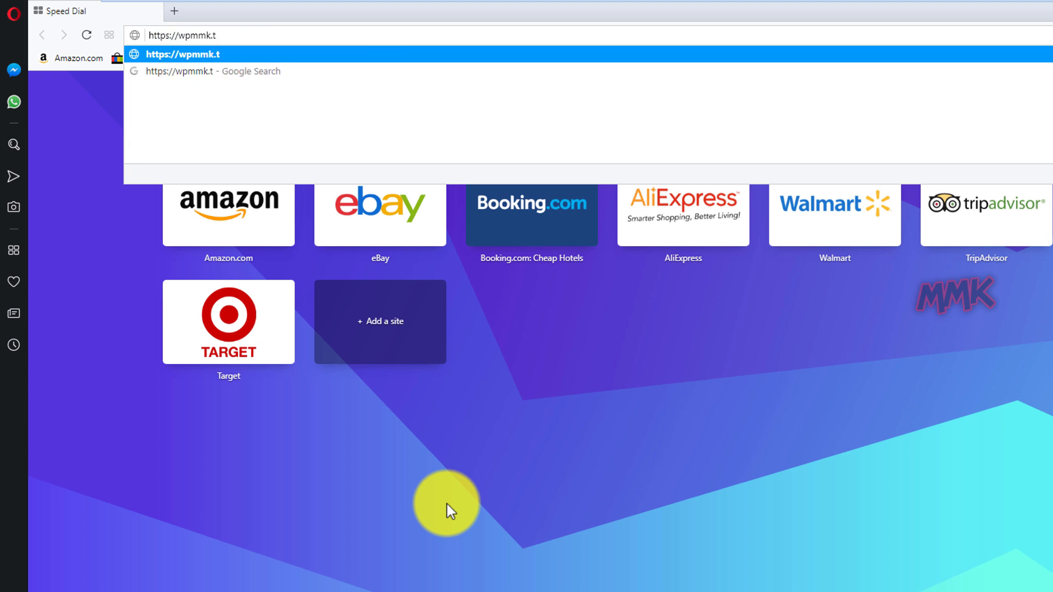
{"action": "type", "text": "k"}
{"action": "key", "text": "Return"}
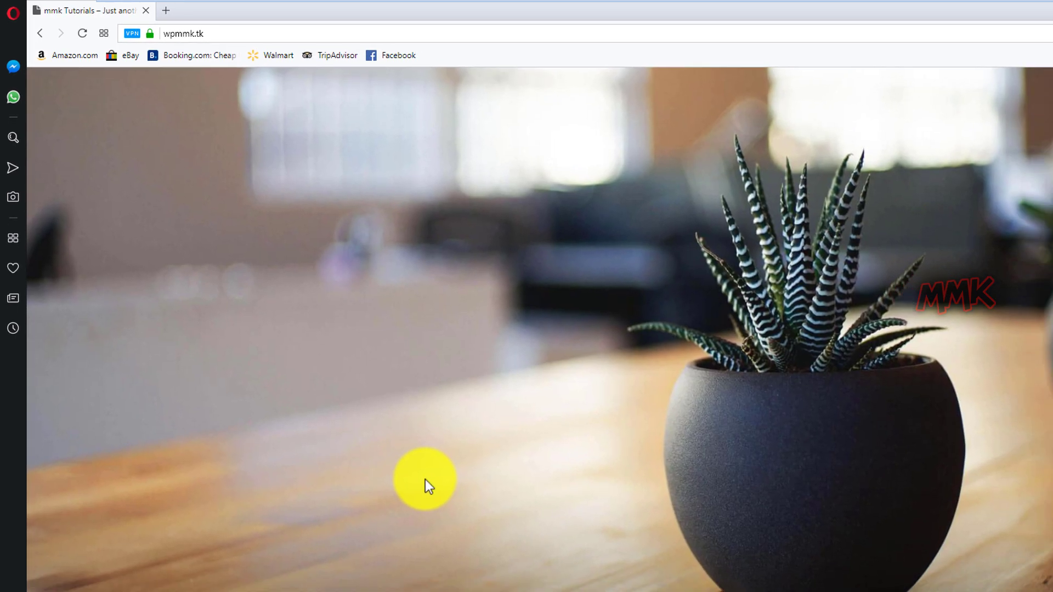
{"action": "scroll", "coordinate": [350, 393], "scroll_direction": "down", "scroll_amount": 8}
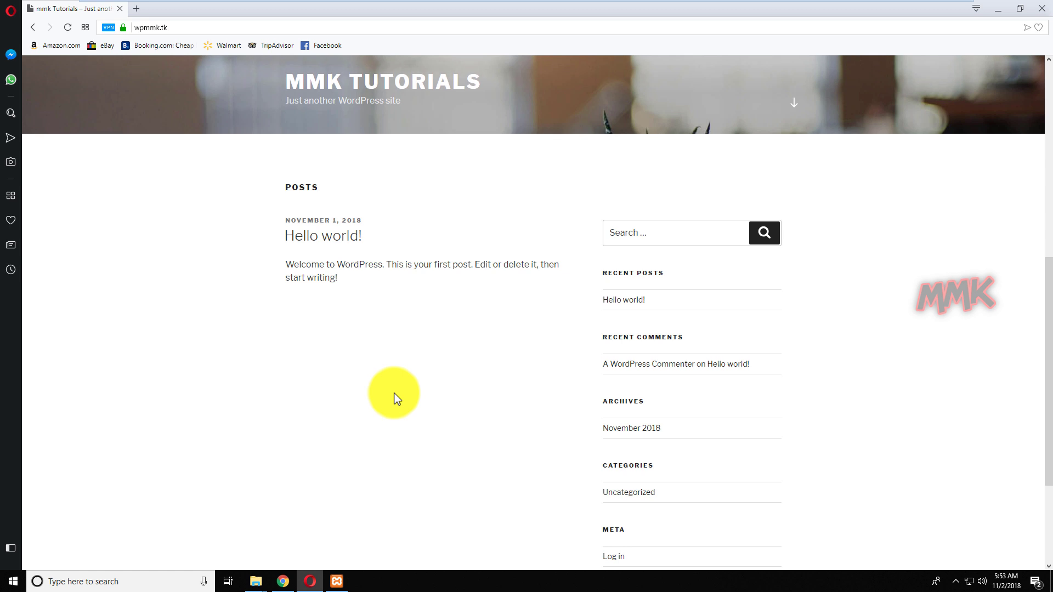
{"action": "scroll", "coordinate": [389, 340], "scroll_direction": "up", "scroll_amount": 3}
{"action": "left_click", "coordinate": [385, 238]}
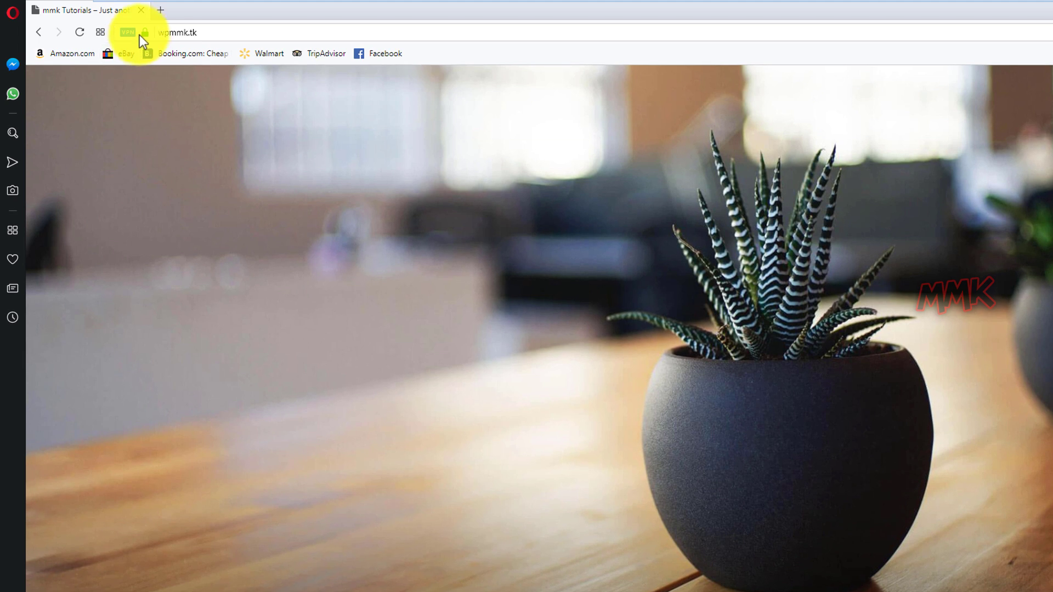
{"action": "left_click", "coordinate": [131, 30]}
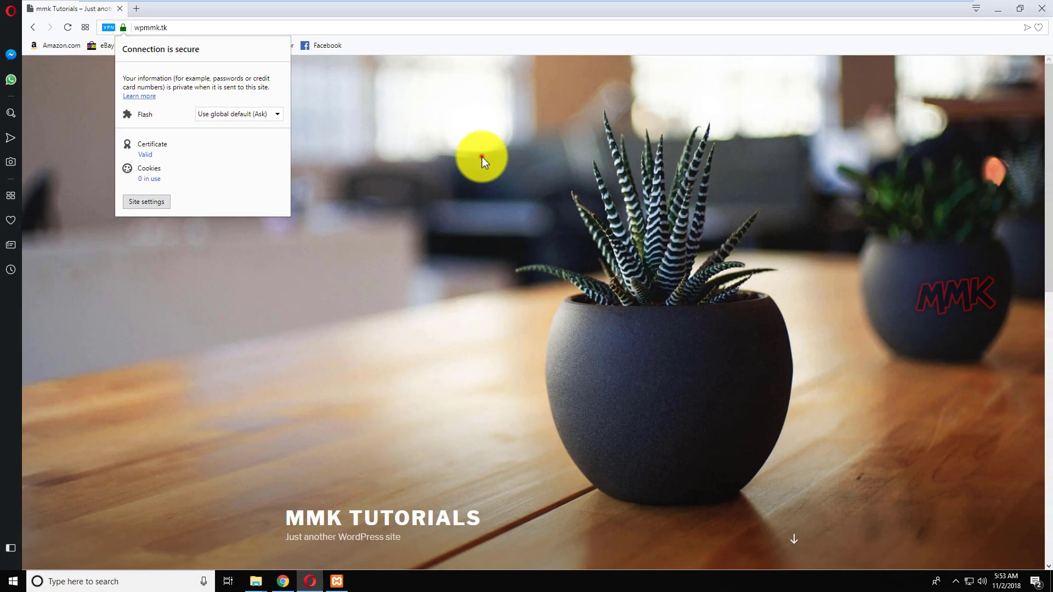
{"action": "left_click", "coordinate": [481, 156]}
{"action": "left_click", "coordinate": [998, 10]}
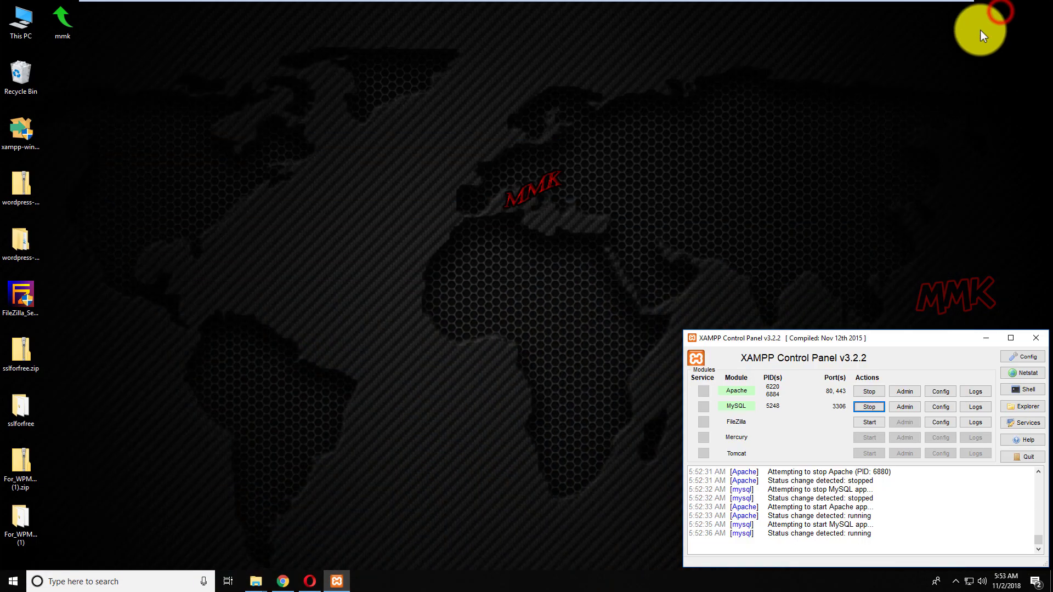
Reload wpmmk.tk over plain HTTP in Opera and check its 'Not secure' details.
{"action": "left_click", "coordinate": [987, 340]}
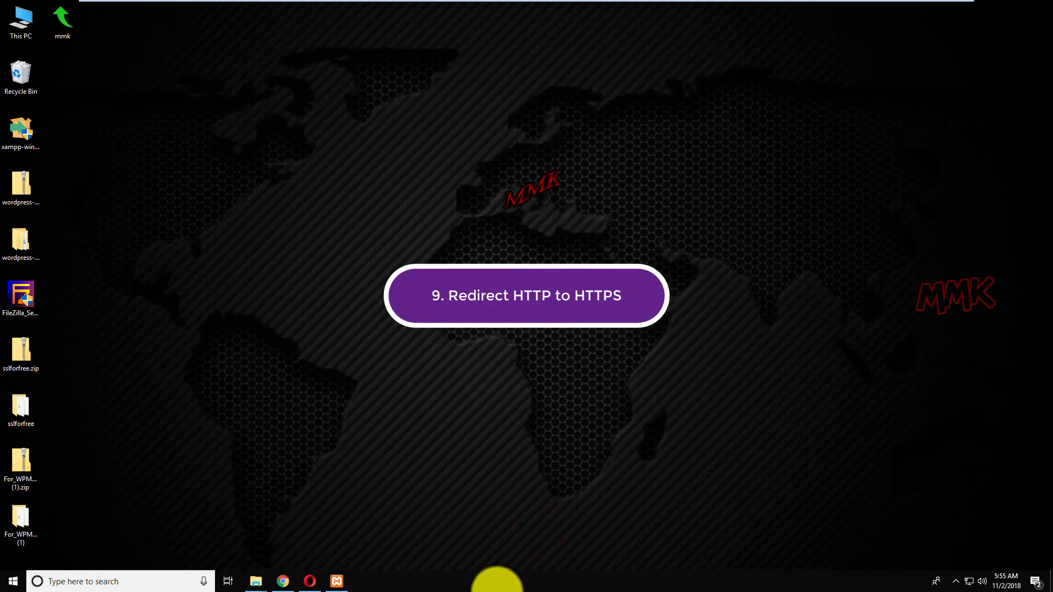
{"action": "left_click", "coordinate": [309, 580]}
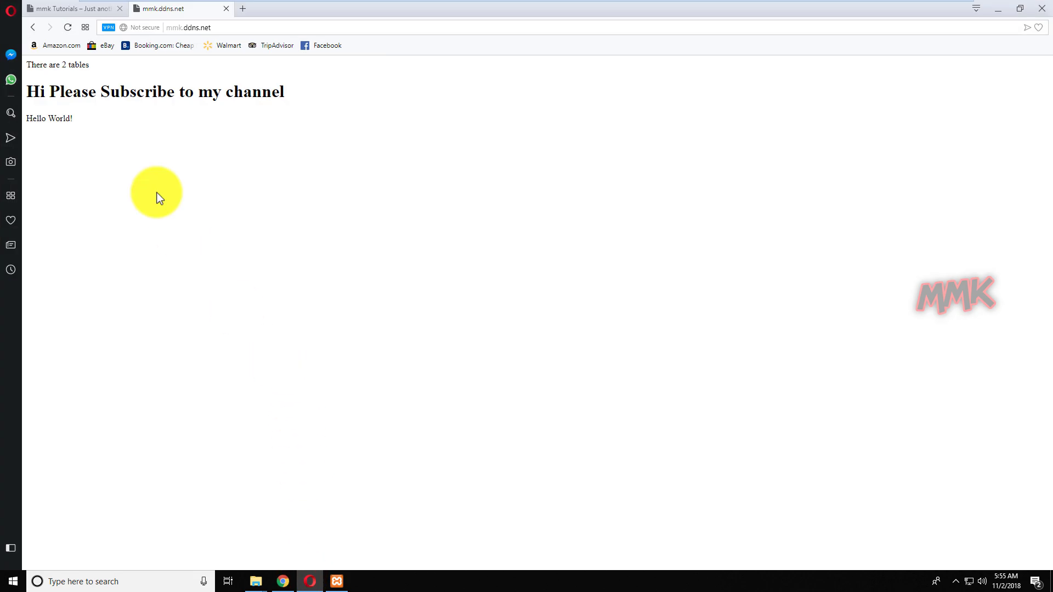
{"action": "left_click", "coordinate": [78, 14]}
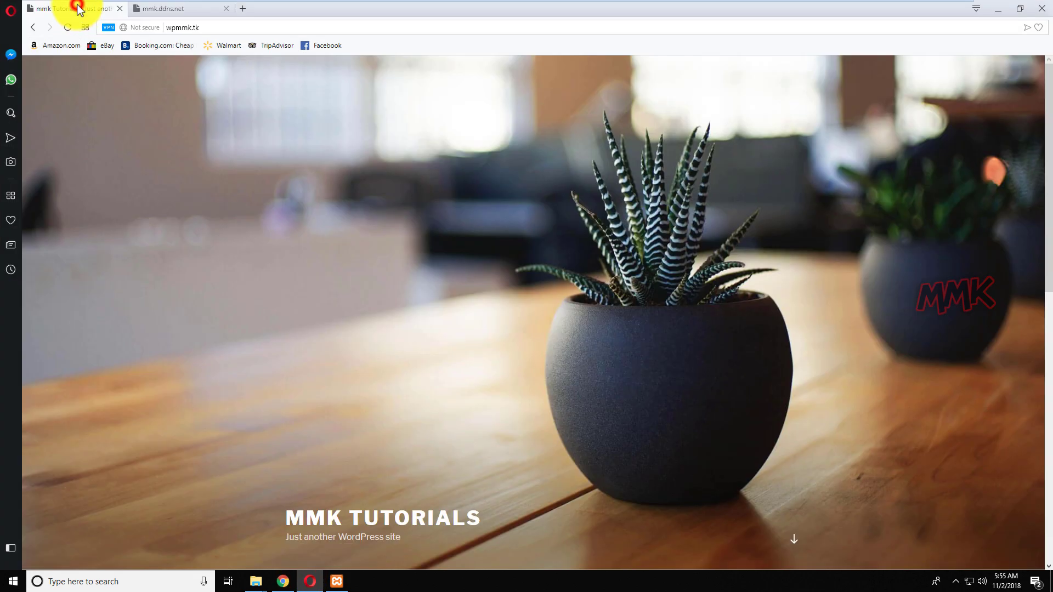
{"action": "left_click", "coordinate": [208, 26]}
{"action": "key", "text": "End"}
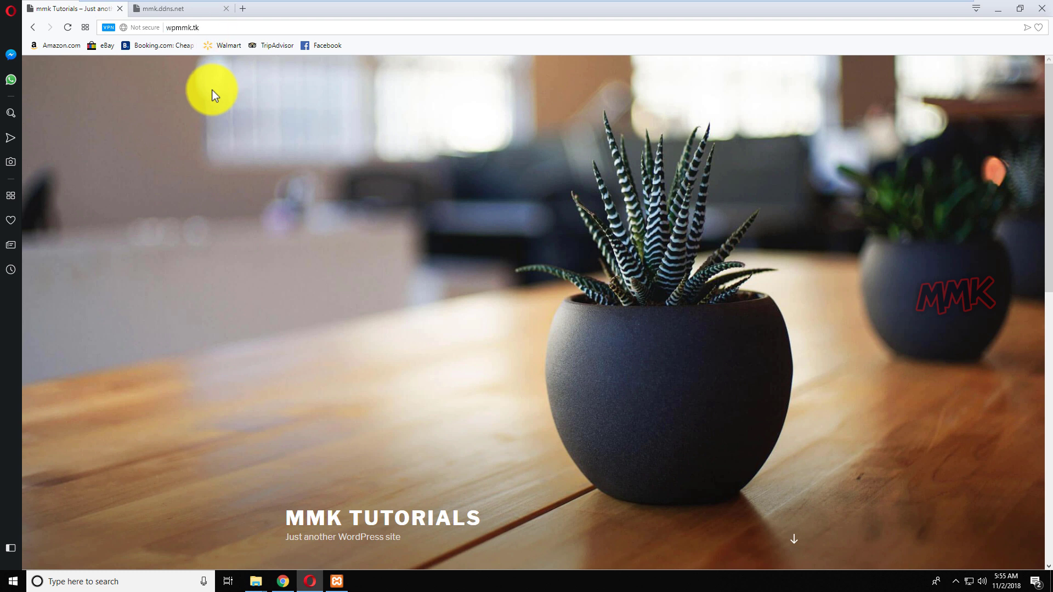
{"action": "key", "text": "Return"}
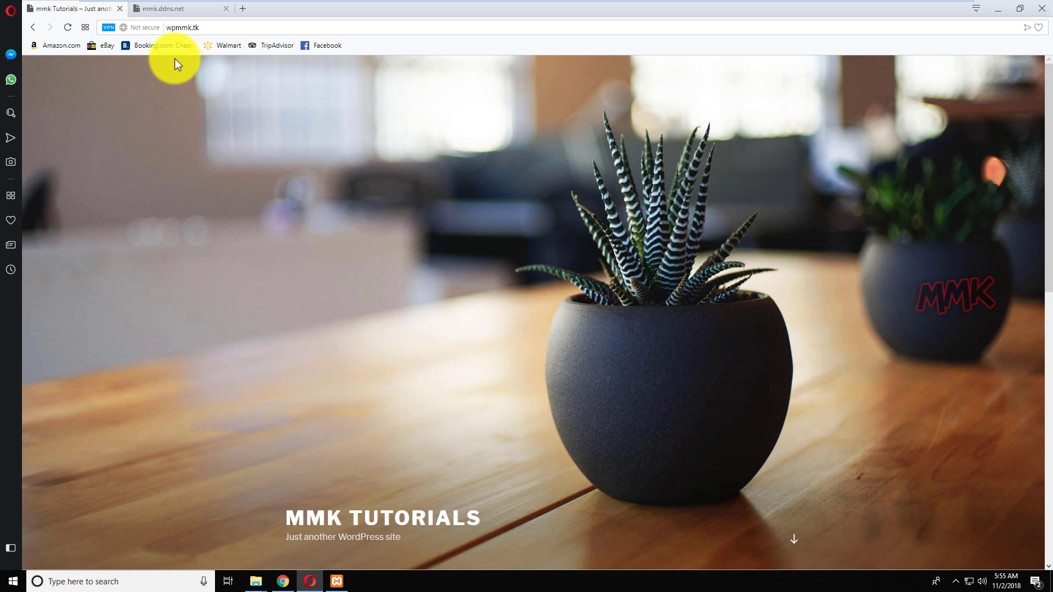
{"action": "left_click", "coordinate": [147, 28]}
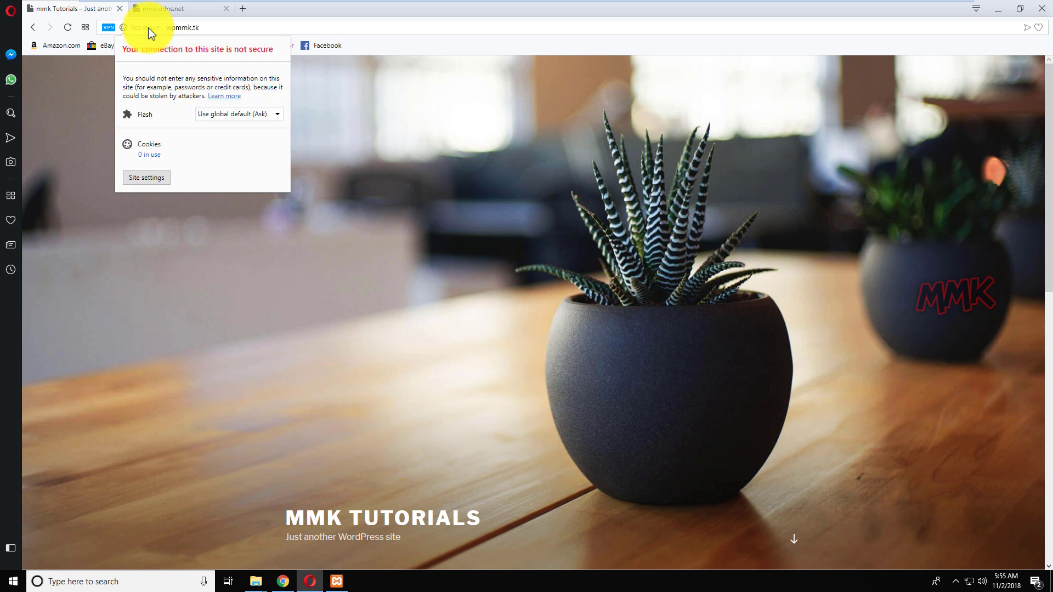
Reload the mmk.ddns.net tab and confirm its site info still reports not secure.
{"action": "left_click", "coordinate": [155, 9]}
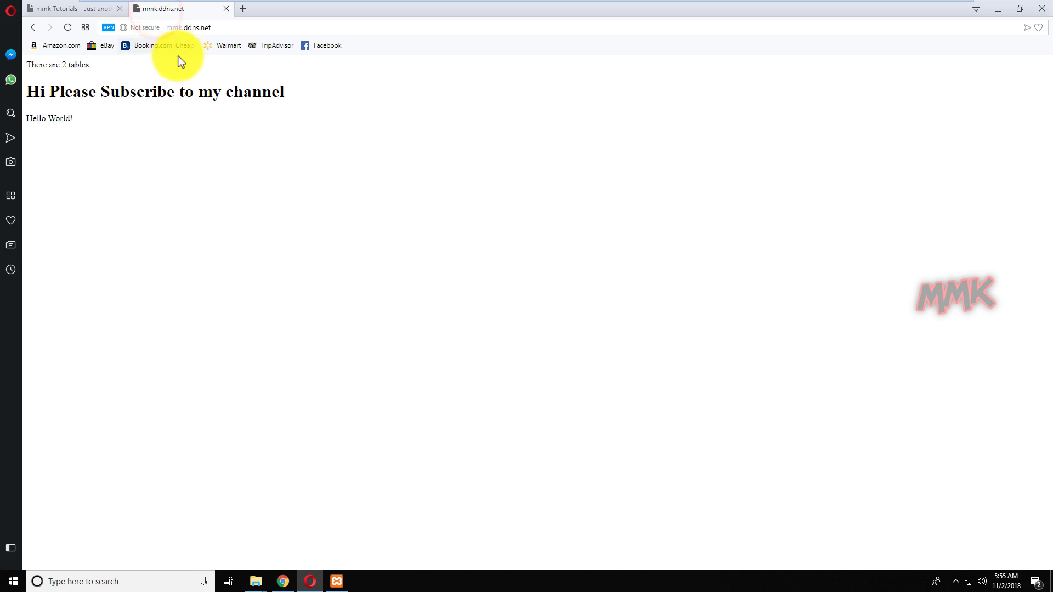
{"action": "left_click", "coordinate": [225, 28]}
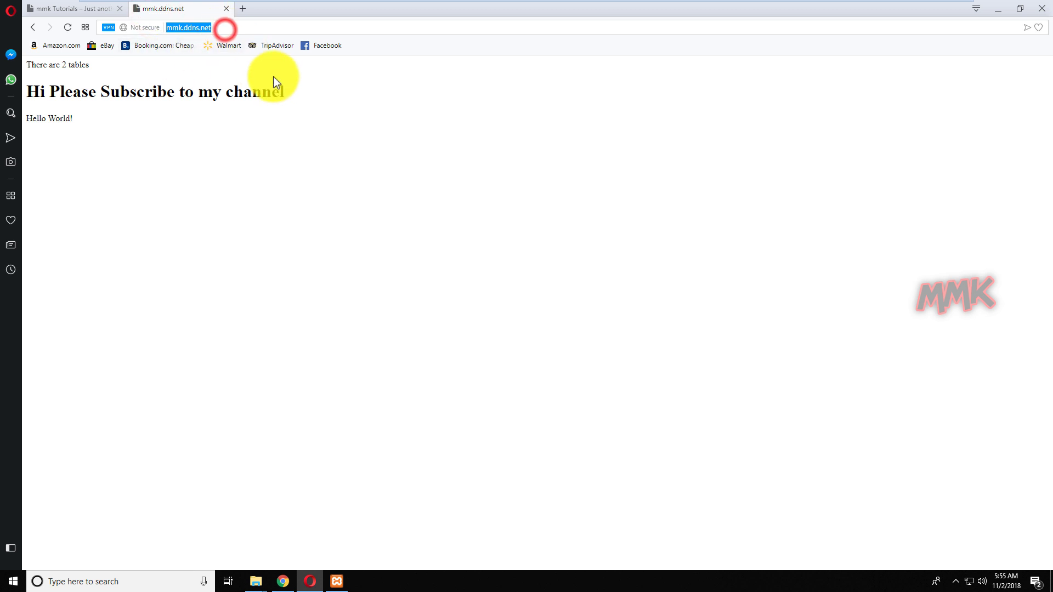
{"action": "left_click", "coordinate": [236, 28]}
{"action": "key", "text": "Return"}
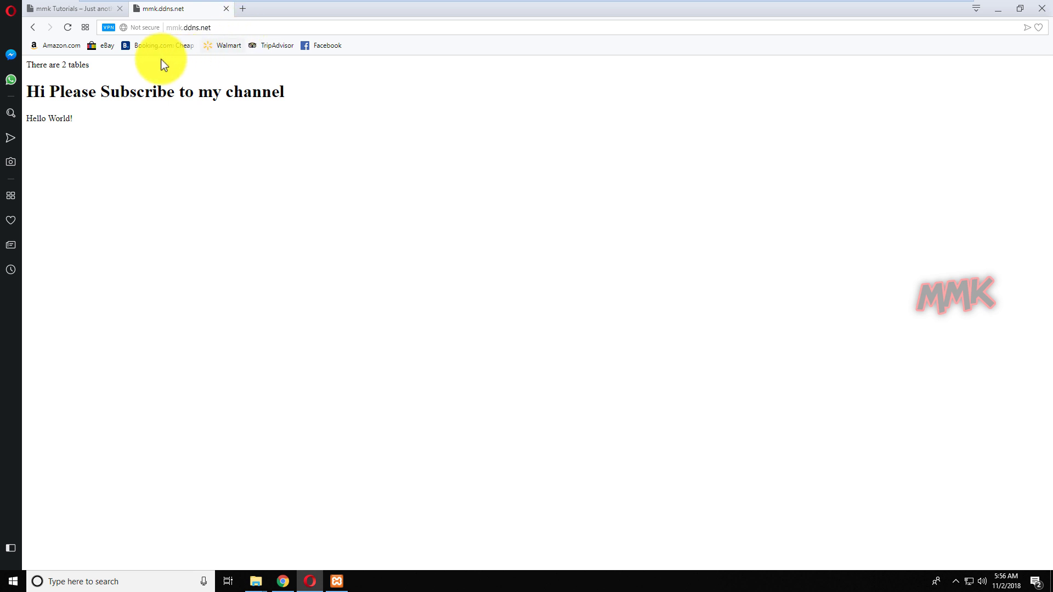
{"action": "left_click", "coordinate": [133, 28]}
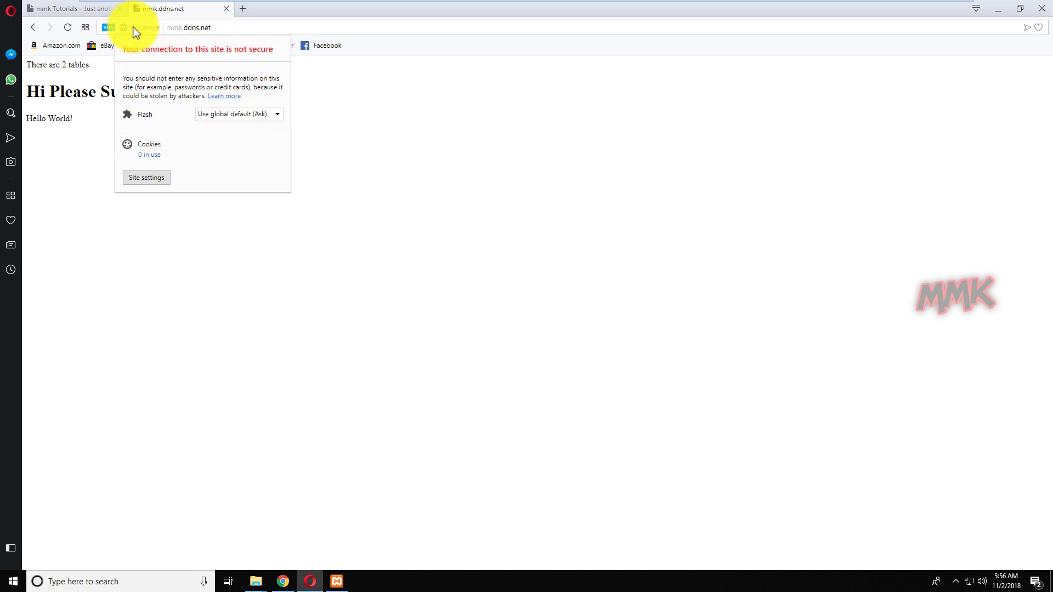
{"action": "left_click", "coordinate": [406, 113]}
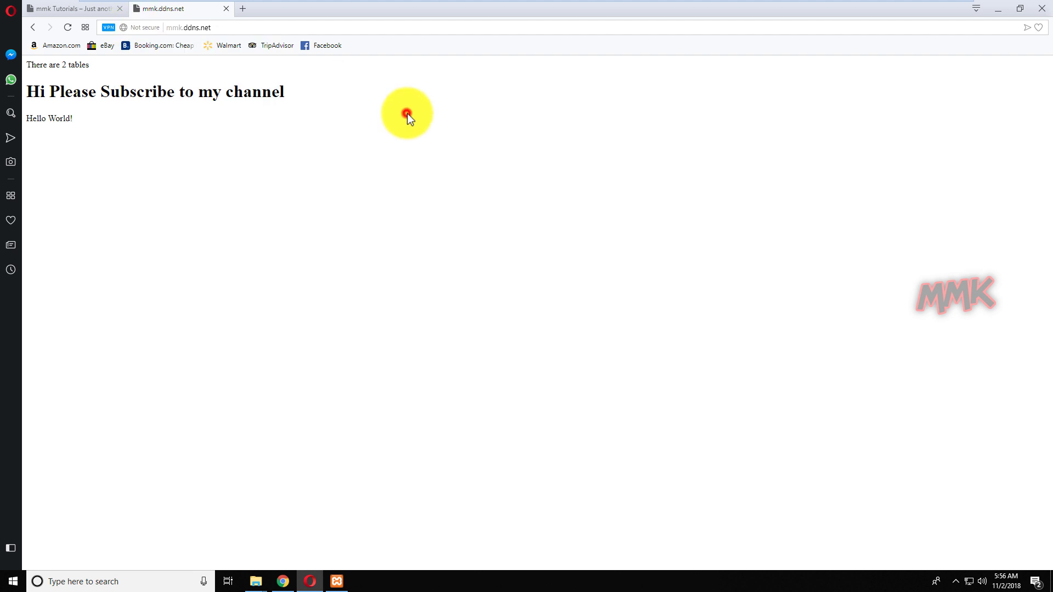
{"action": "left_click", "coordinate": [999, 9]}
Browse This PC to the C:\xampp\htdocs\mmk.ddns.net folder.
{"action": "left_click", "coordinate": [591, 337]}
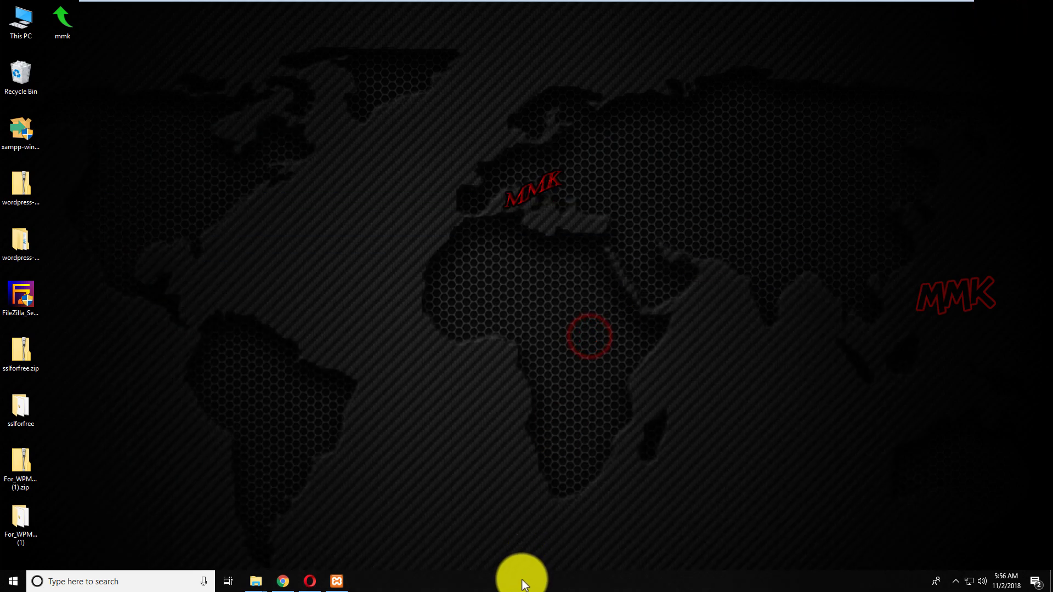
{"action": "double_click", "coordinate": [28, 24]}
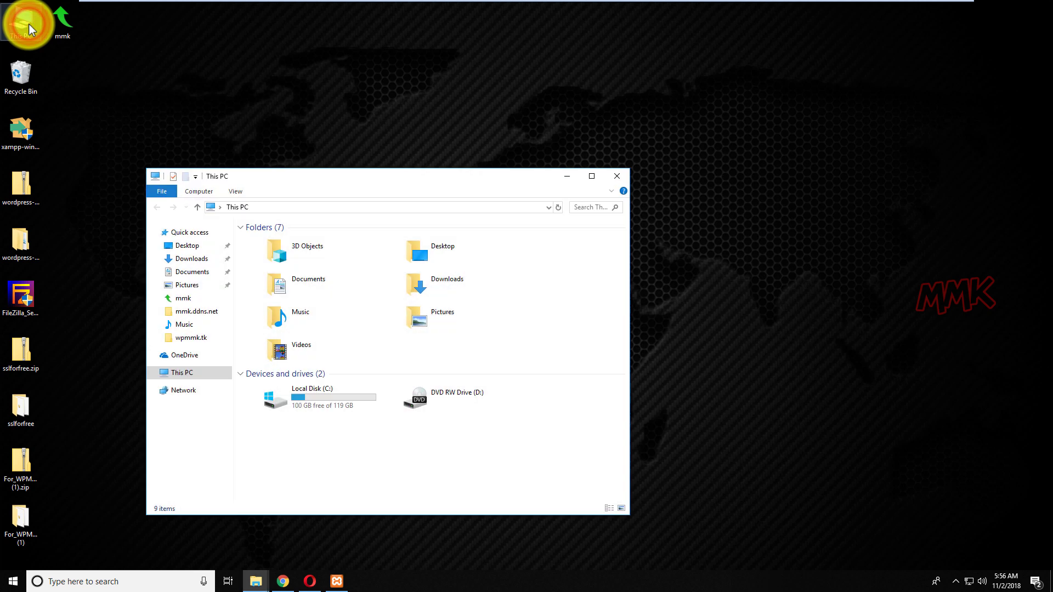
{"action": "left_click_drag", "start_coordinate": [329, 175], "coordinate": [464, 101]}
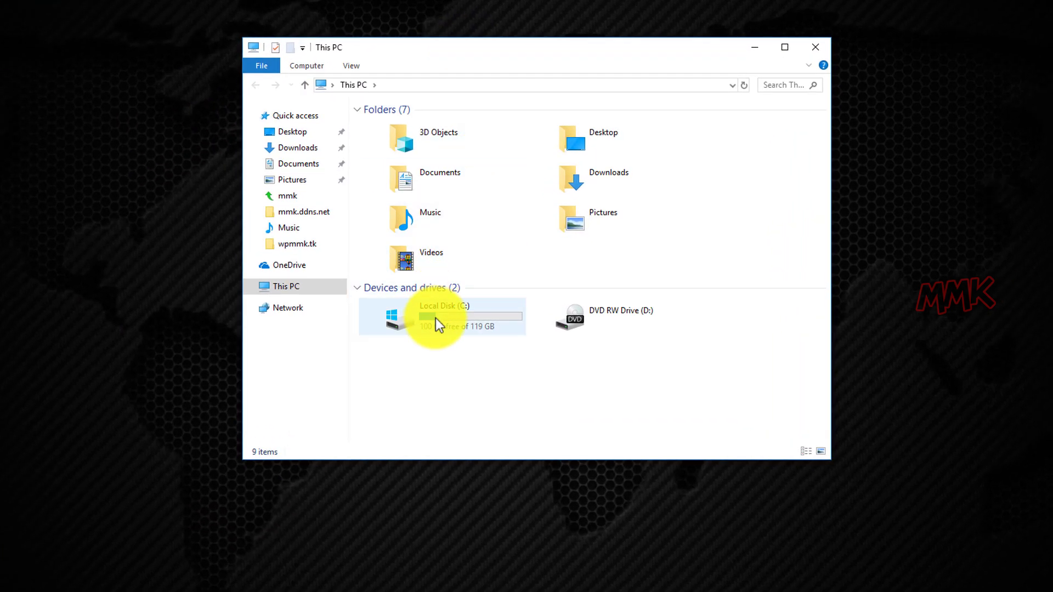
{"action": "double_click", "coordinate": [435, 318]}
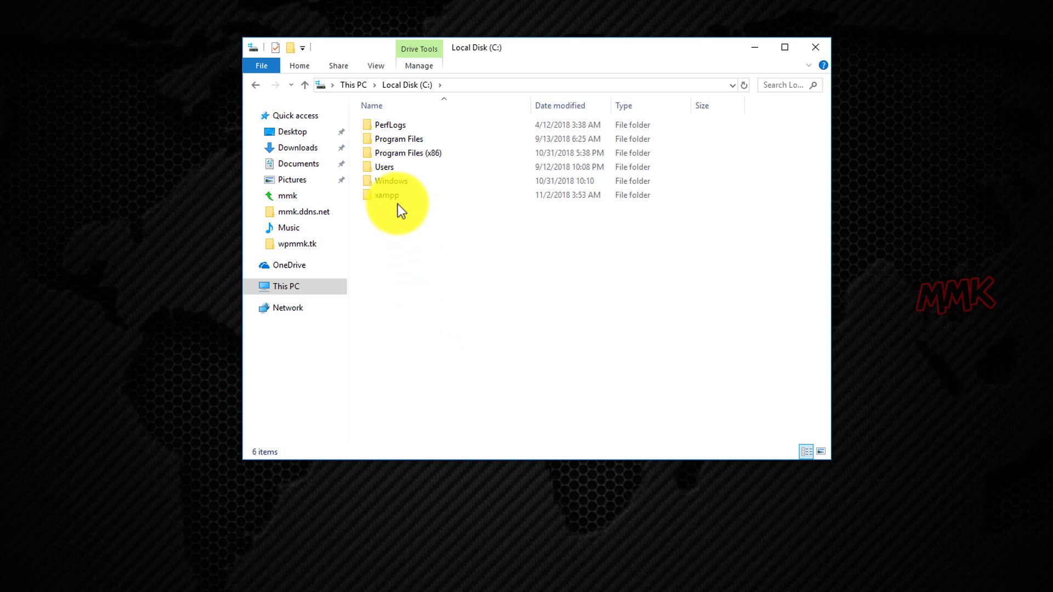
{"action": "double_click", "coordinate": [397, 200]}
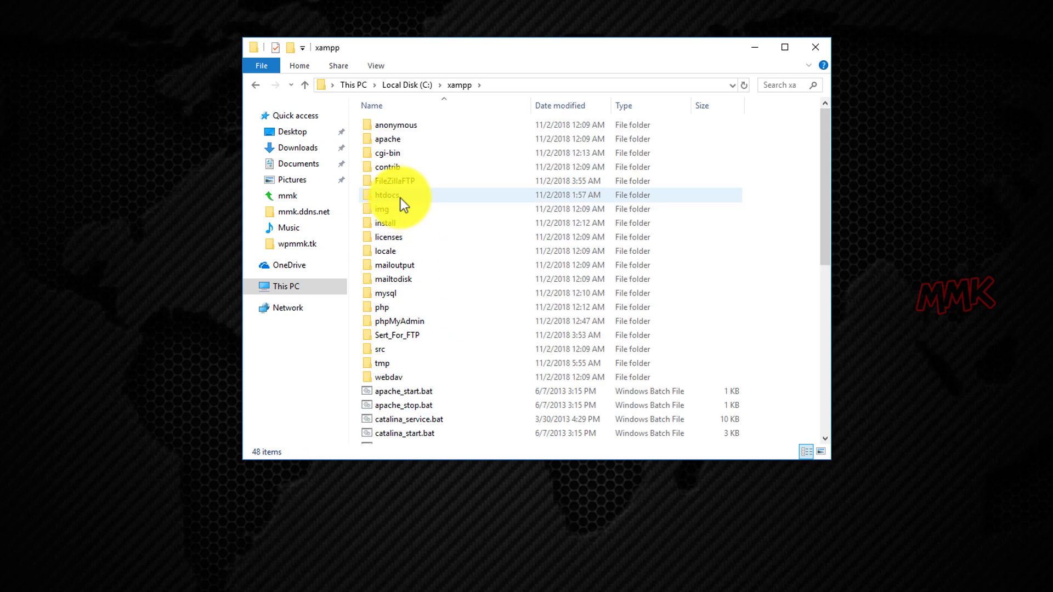
{"action": "double_click", "coordinate": [400, 197]}
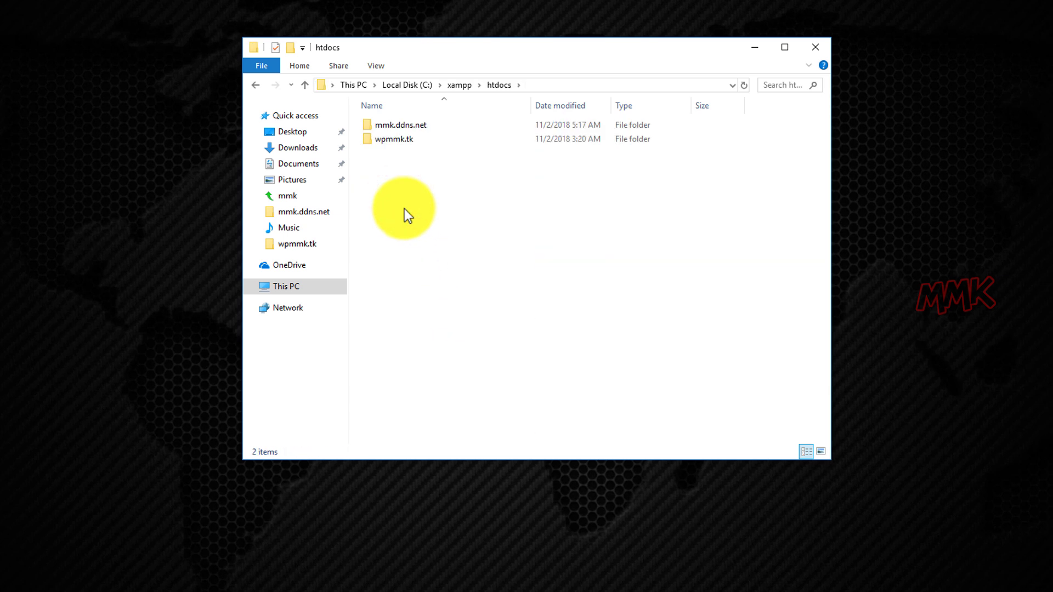
{"action": "left_click", "coordinate": [421, 125]}
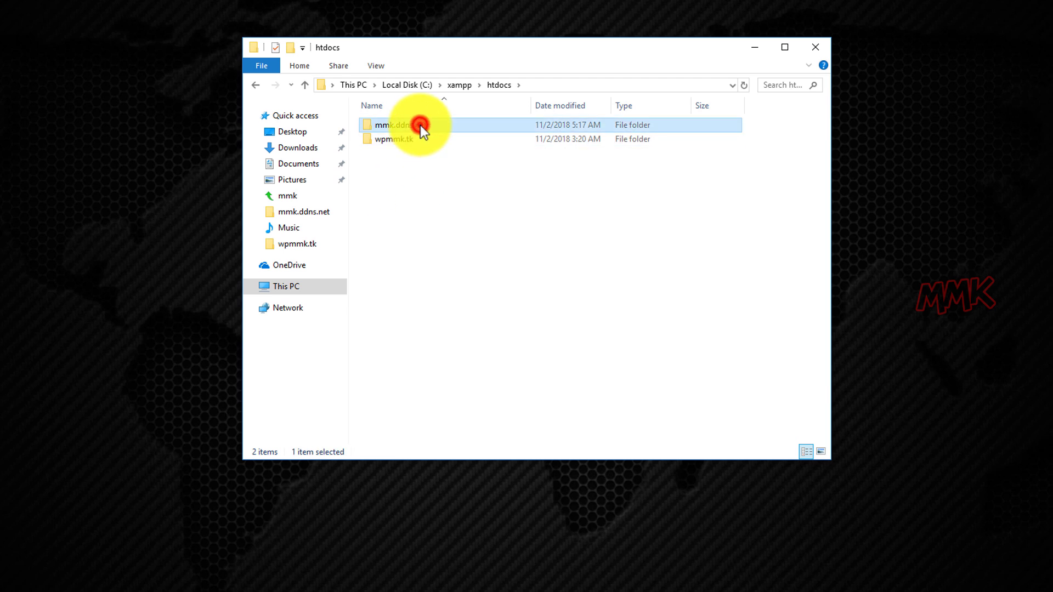
{"action": "double_click", "coordinate": [420, 125]}
Create an empty text document there, keeping the default name 'New Text Document.txt'.
{"action": "right_click", "coordinate": [483, 264]}
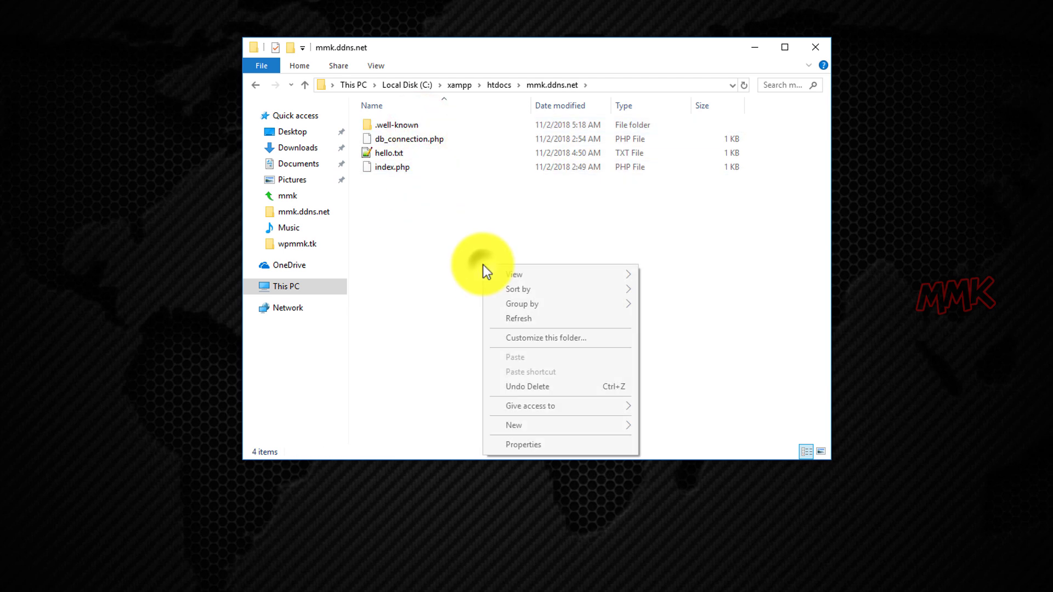
{"action": "left_click", "coordinate": [513, 424]}
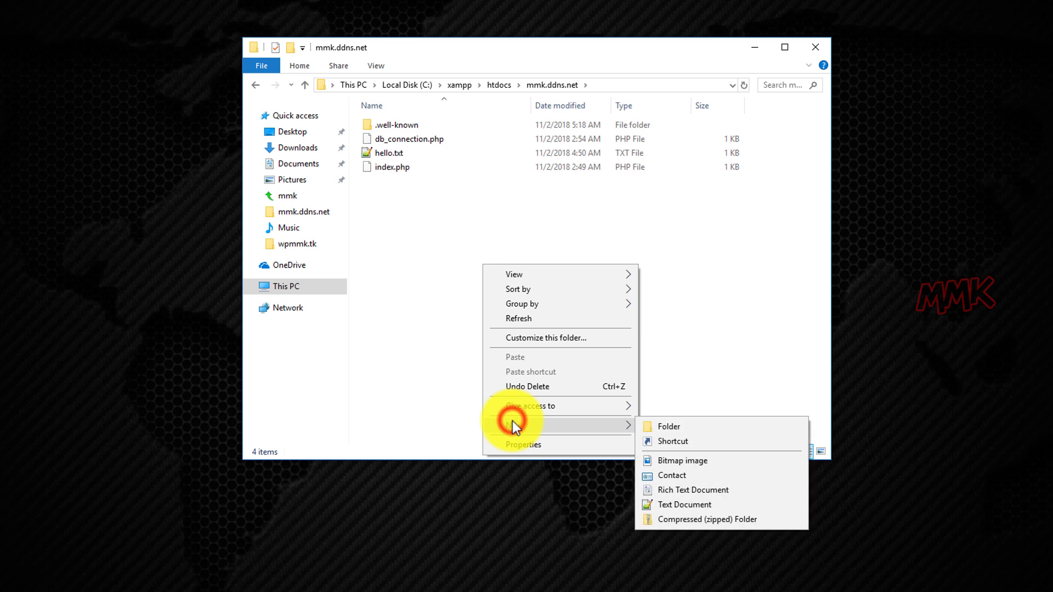
{"action": "left_click", "coordinate": [673, 506]}
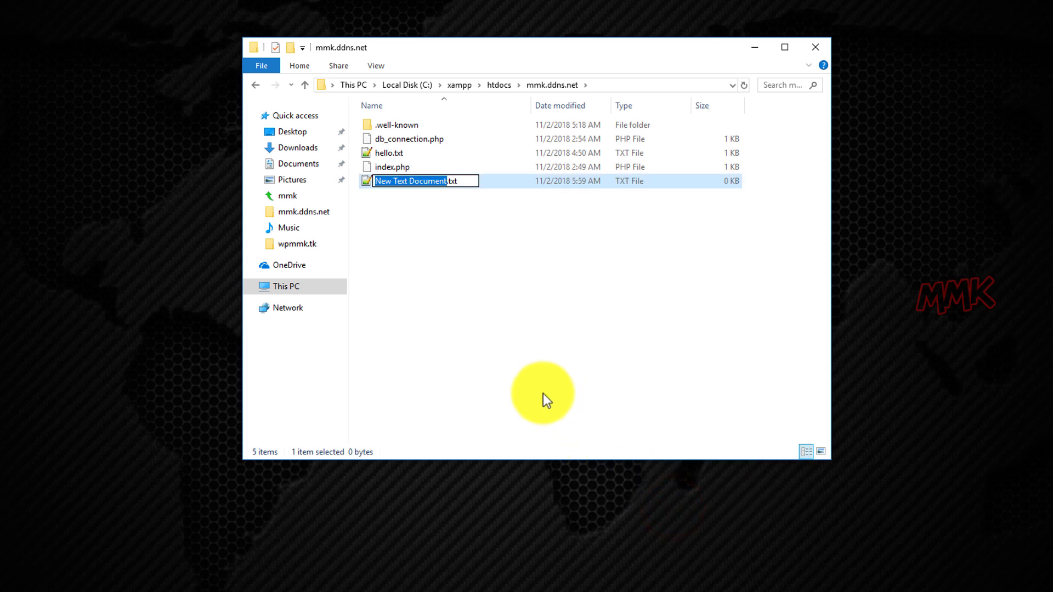
{"action": "left_click", "coordinate": [495, 324]}
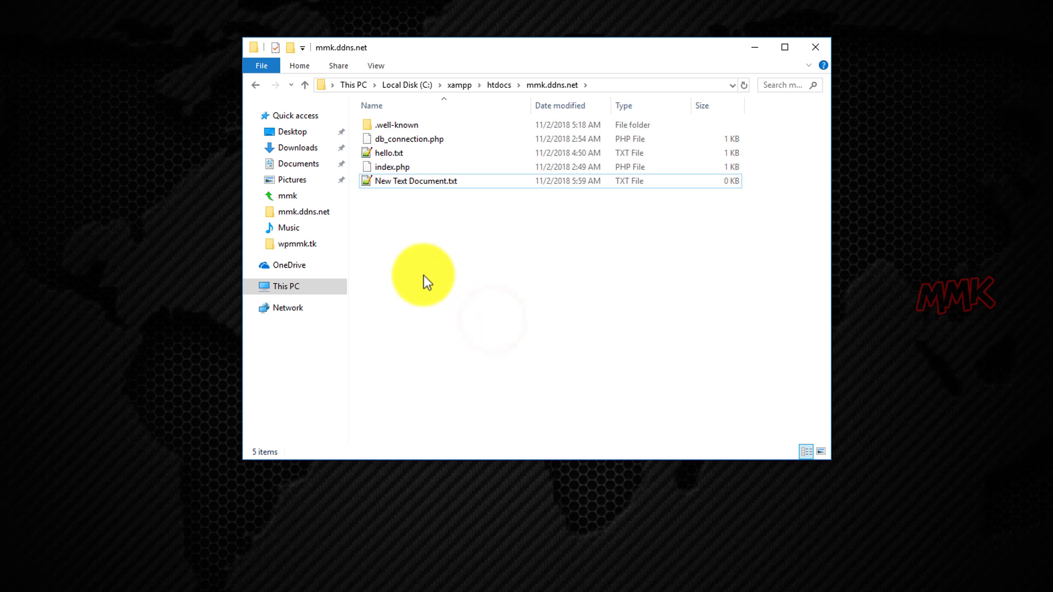
Open New Text Document.txt and http_to_https.txt in Notepad++, closing httpd-vhosts.conf.
{"action": "double_click", "coordinate": [408, 184]}
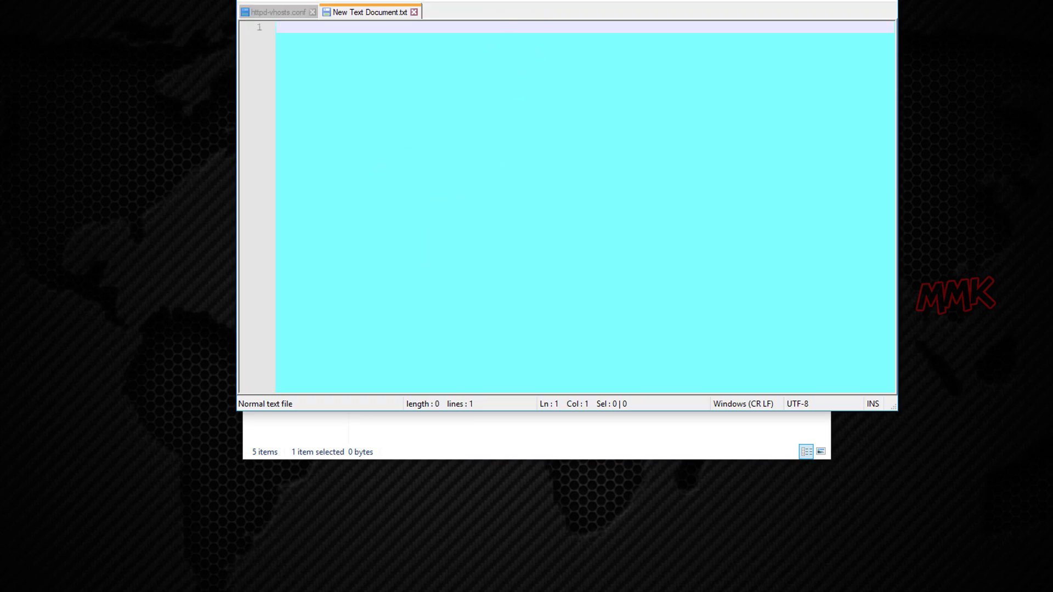
{"action": "left_click_drag", "start_coordinate": [519, 0], "coordinate": [496, 44]}
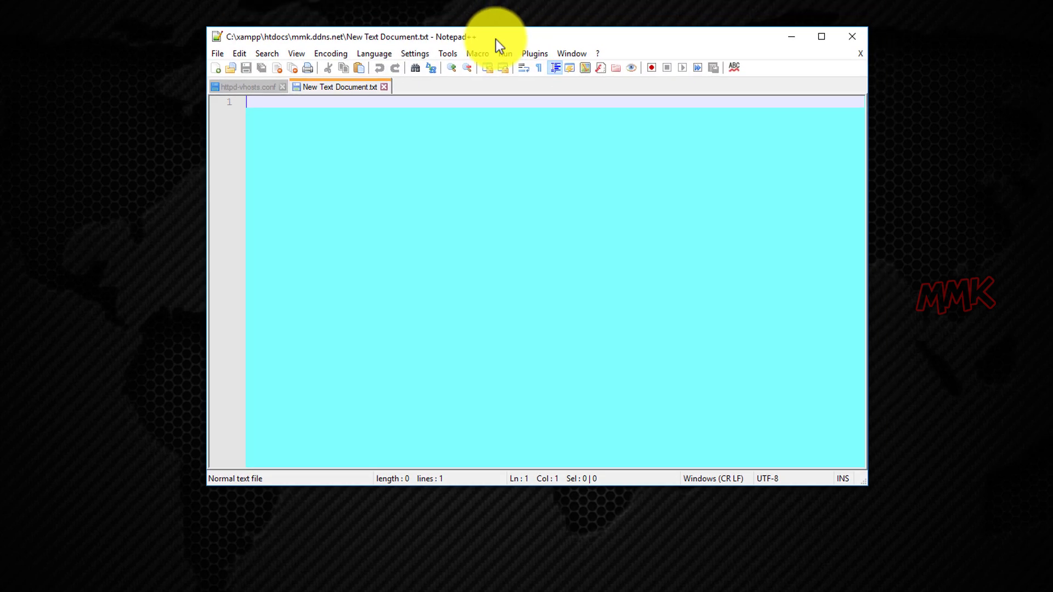
{"action": "left_click", "coordinate": [282, 88]}
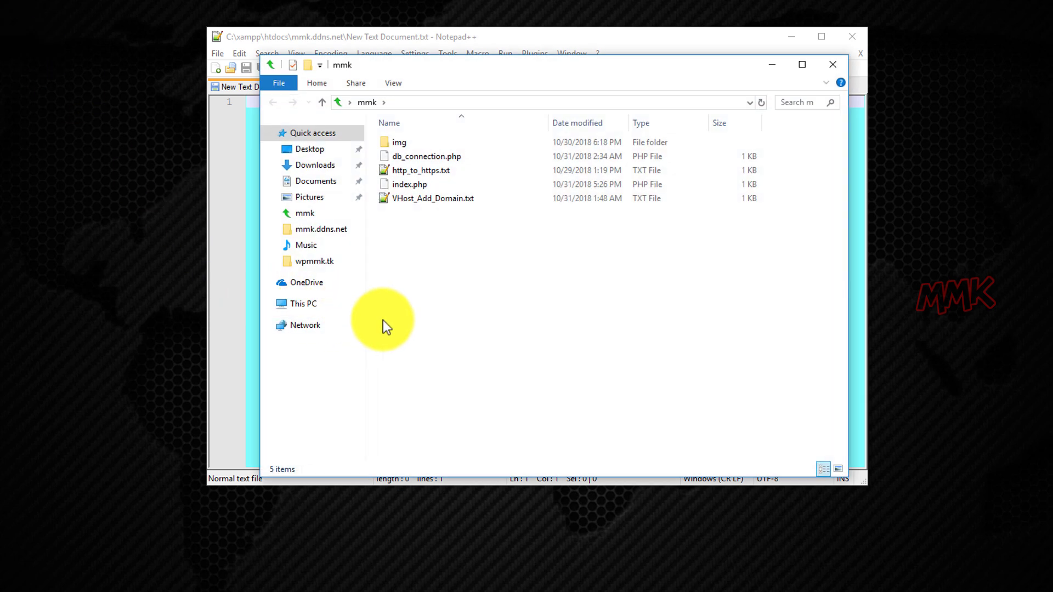
{"action": "right_click", "coordinate": [408, 170]}
{"action": "left_click", "coordinate": [470, 208]}
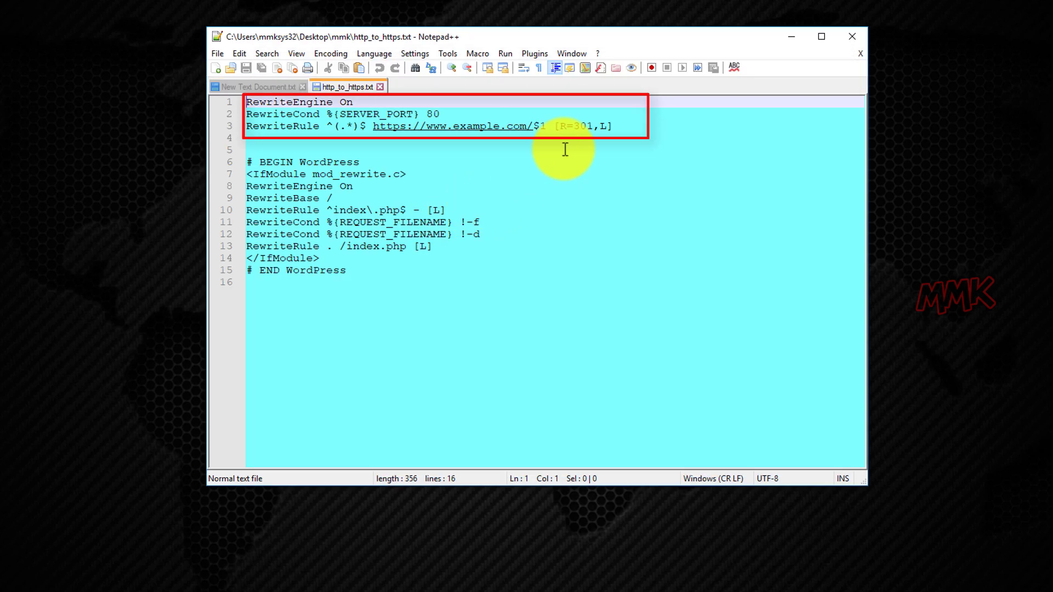
Copy the three rewrite lines from http_to_https.txt into the empty New Text Document.
{"action": "left_click_drag", "start_coordinate": [614, 126], "coordinate": [247, 102]}
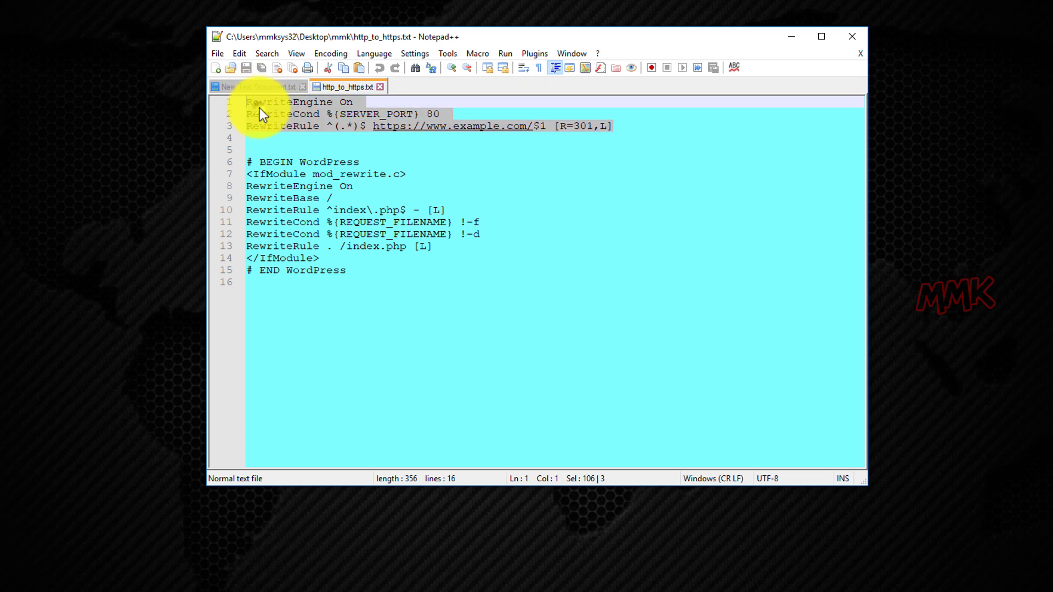
{"action": "right_click", "coordinate": [259, 108]}
{"action": "left_click", "coordinate": [280, 132]}
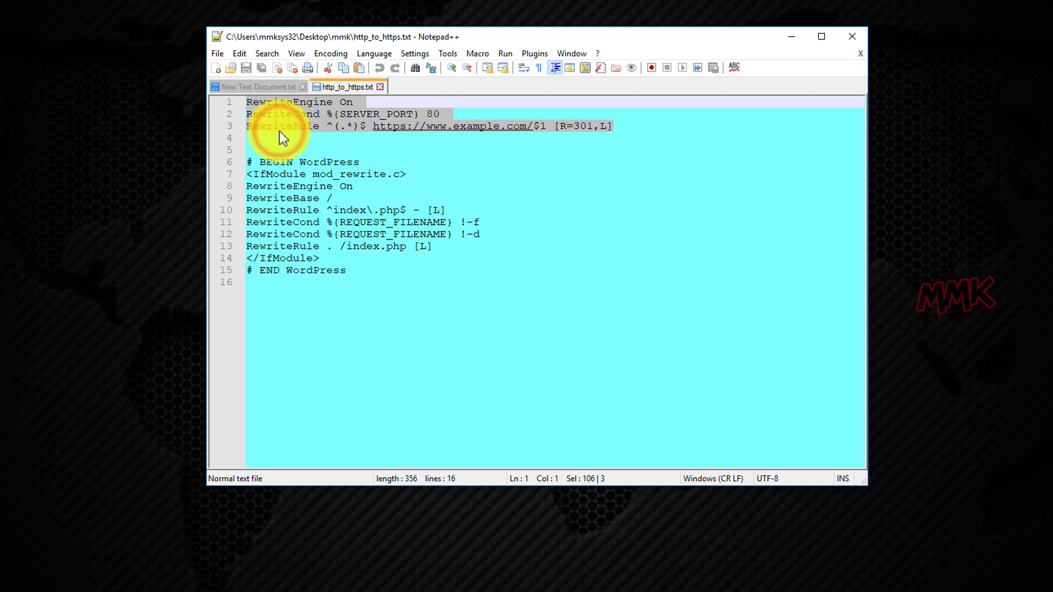
{"action": "left_click", "coordinate": [255, 86]}
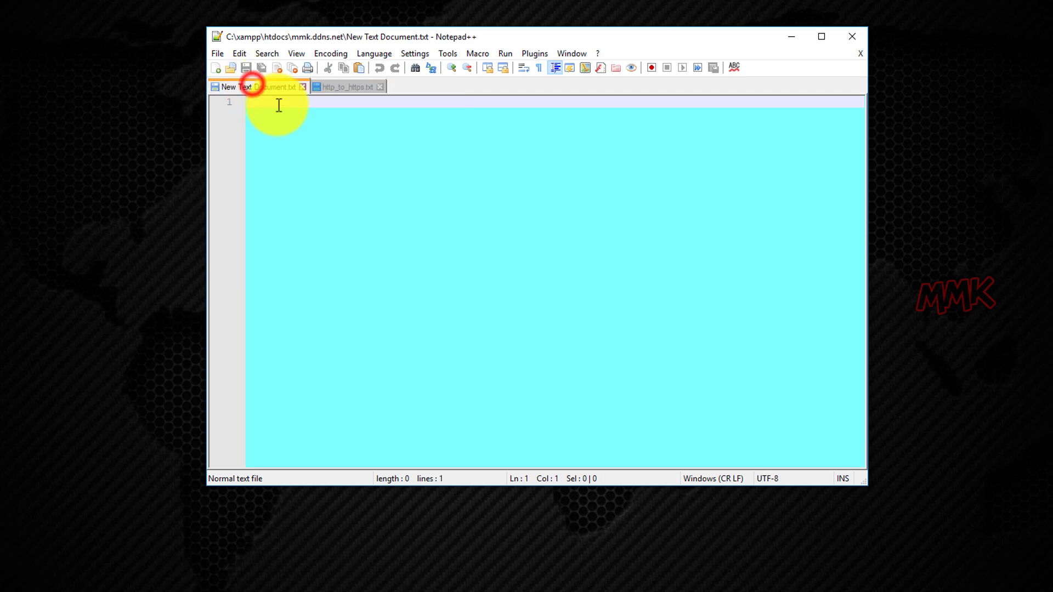
{"action": "right_click", "coordinate": [317, 104]}
{"action": "left_click", "coordinate": [337, 140]}
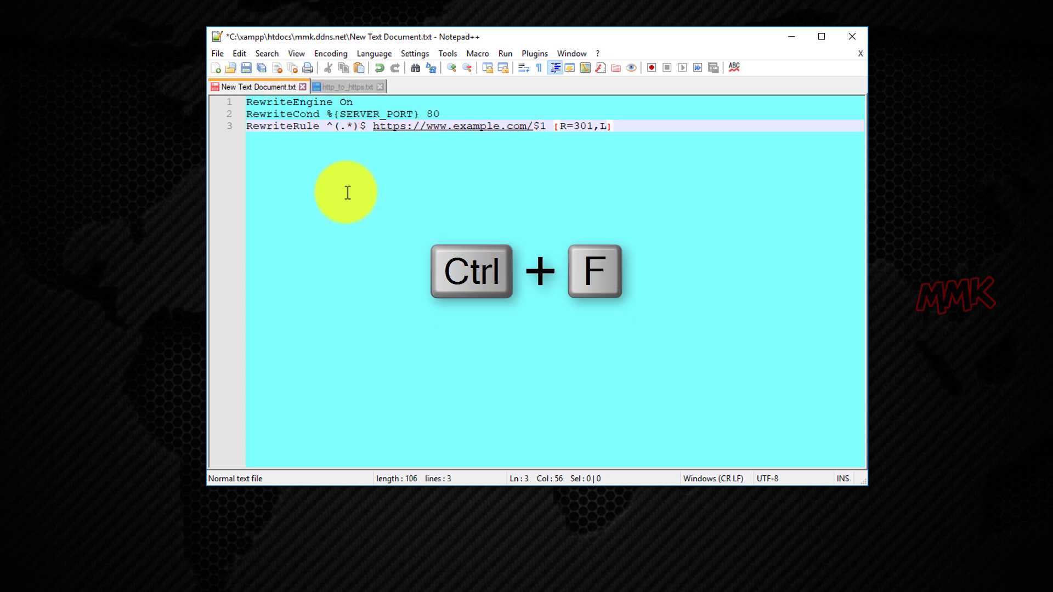
{"action": "key", "text": "ctrl+f"}
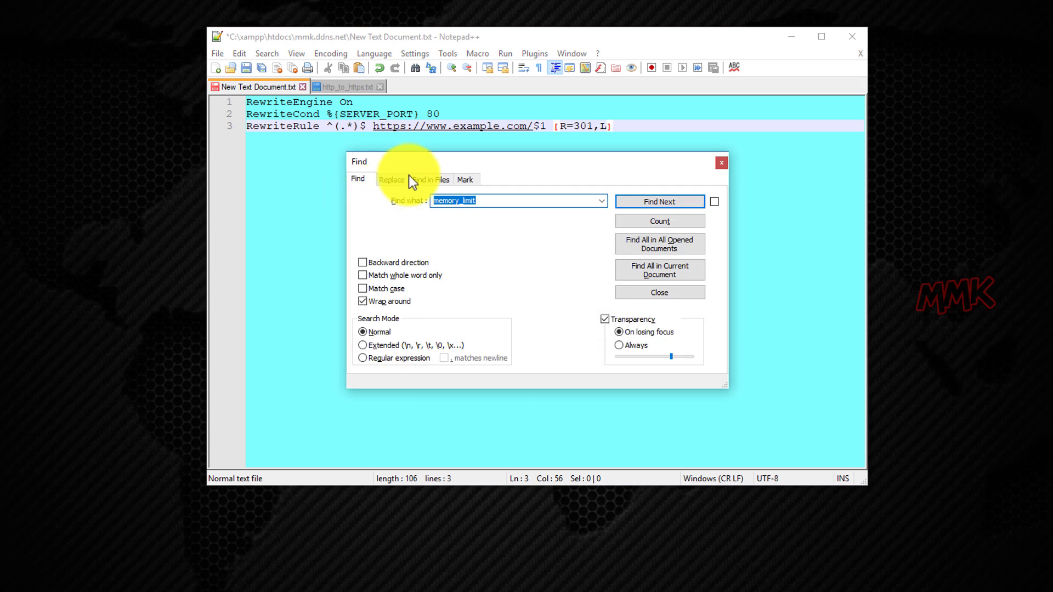
{"action": "left_click", "coordinate": [374, 126]}
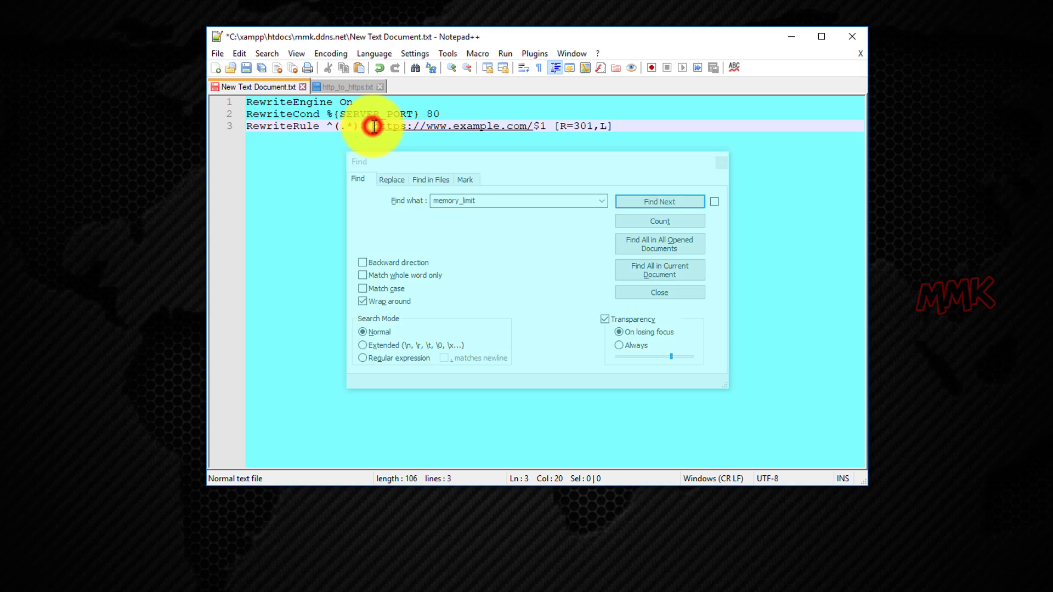
{"action": "left_click_drag", "start_coordinate": [374, 126], "coordinate": [533, 126]}
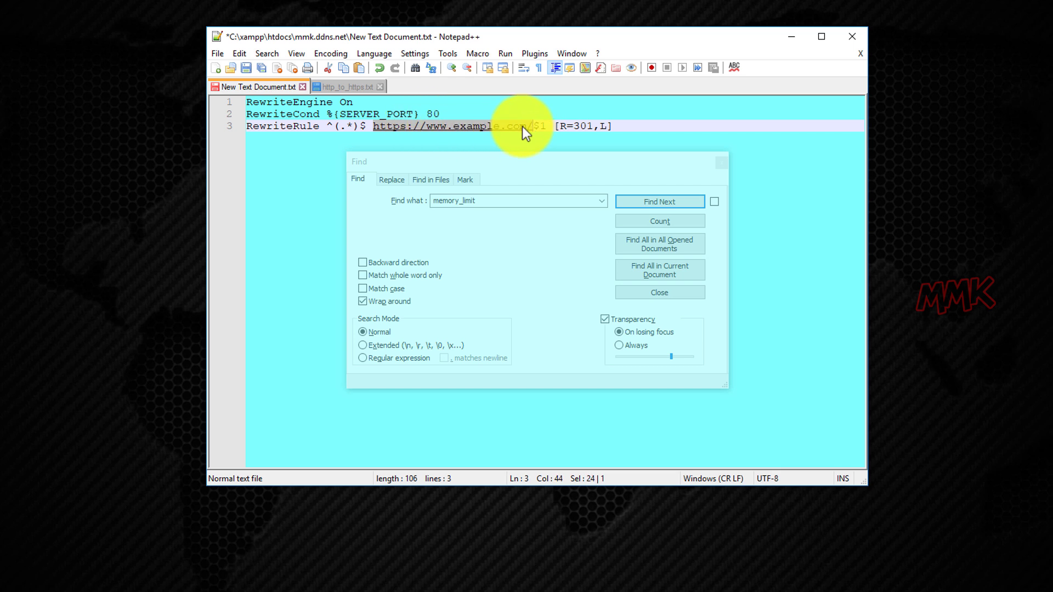
{"action": "right_click", "coordinate": [512, 126]}
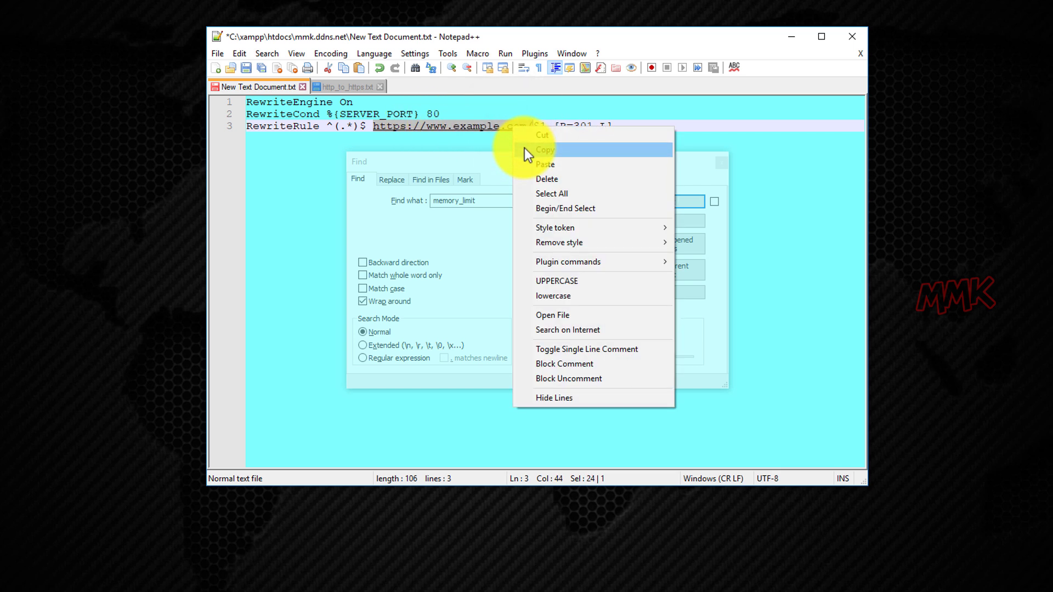
{"action": "left_click", "coordinate": [524, 147]}
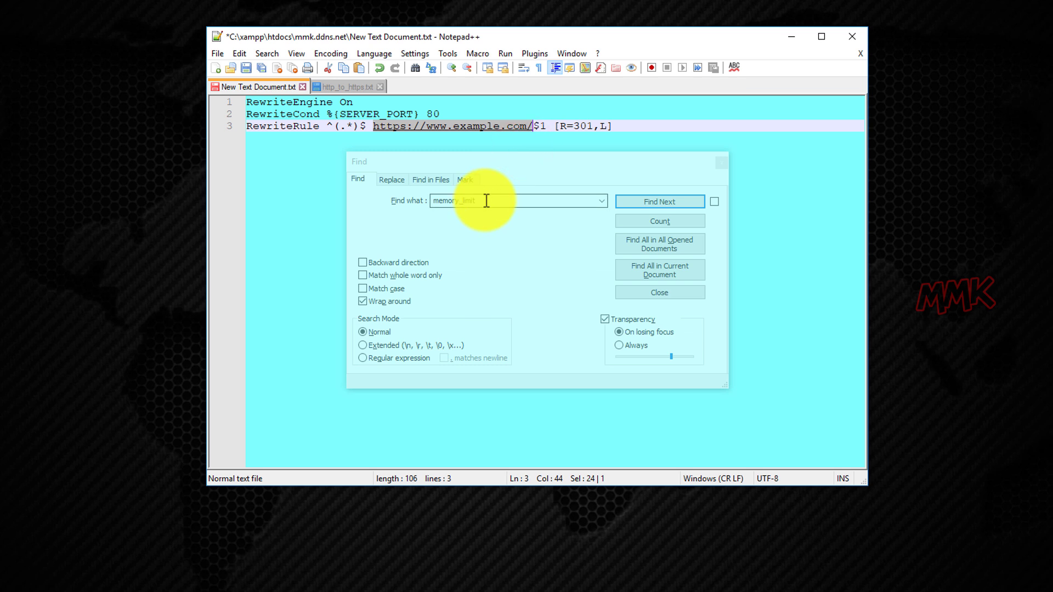
{"action": "left_click", "coordinate": [486, 201]}
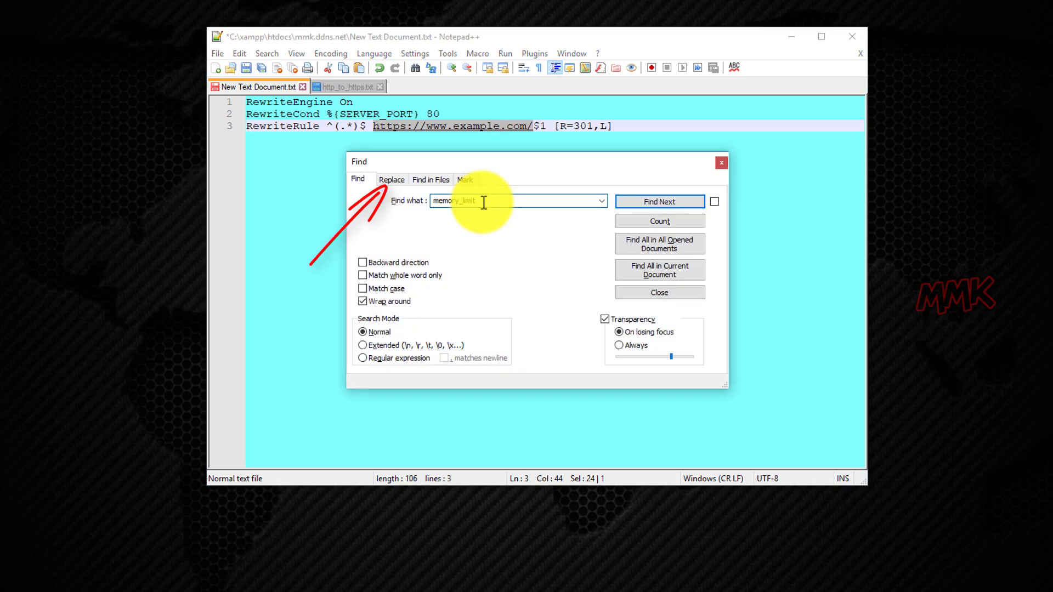
{"action": "left_click", "coordinate": [393, 182]}
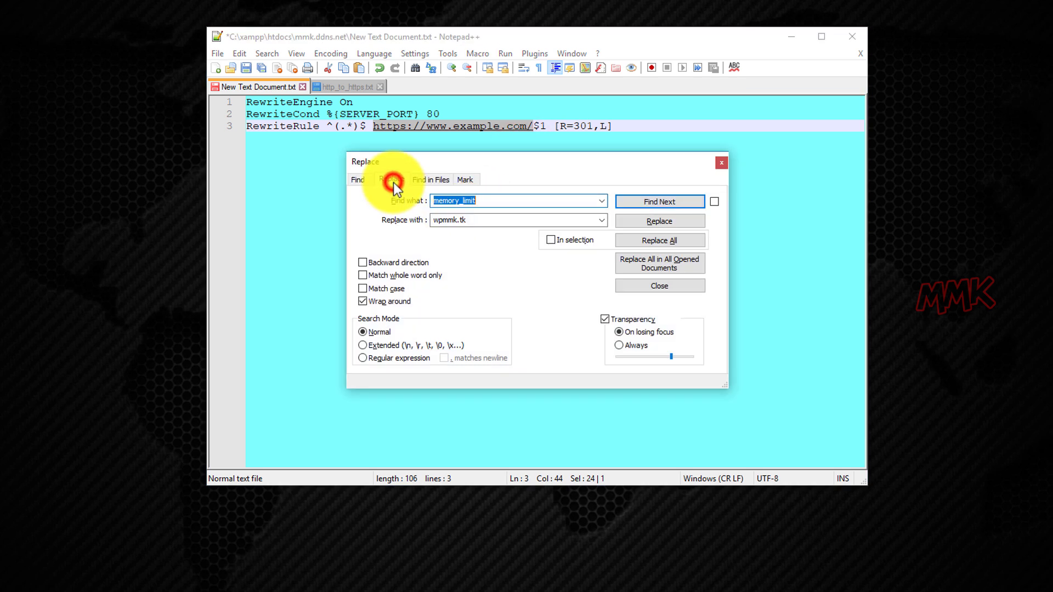
{"action": "right_click", "coordinate": [461, 207]}
{"action": "left_click", "coordinate": [485, 265]}
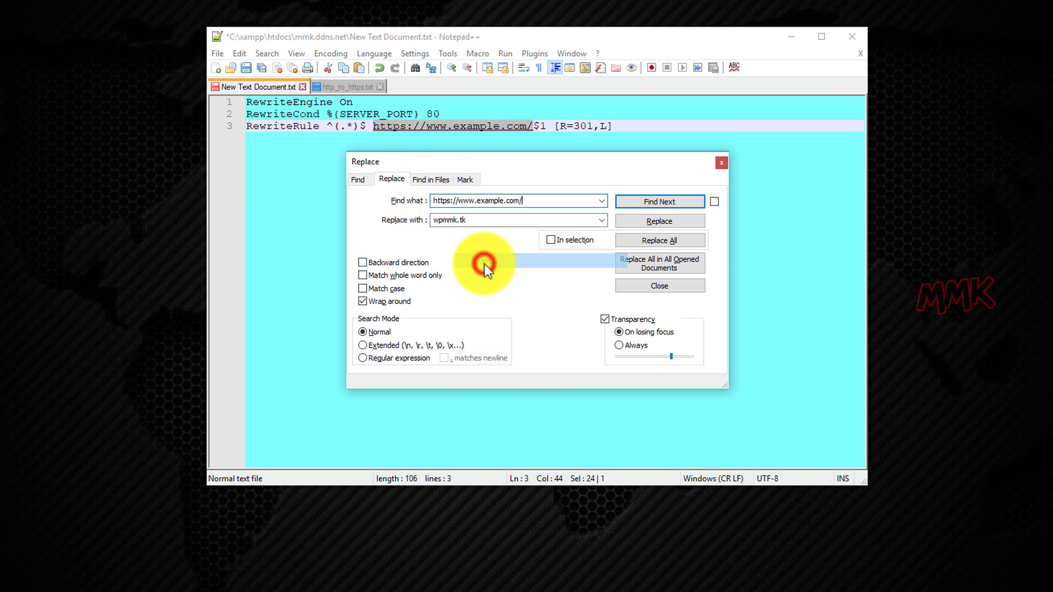
{"action": "double_click", "coordinate": [468, 221]}
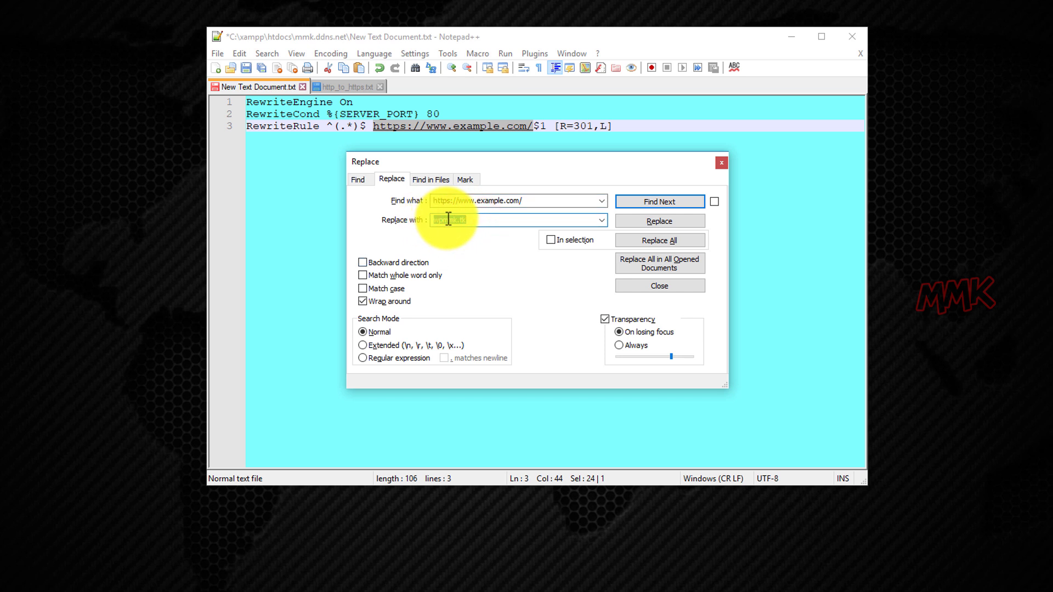
{"action": "right_click", "coordinate": [448, 220]}
{"action": "left_click", "coordinate": [467, 275]}
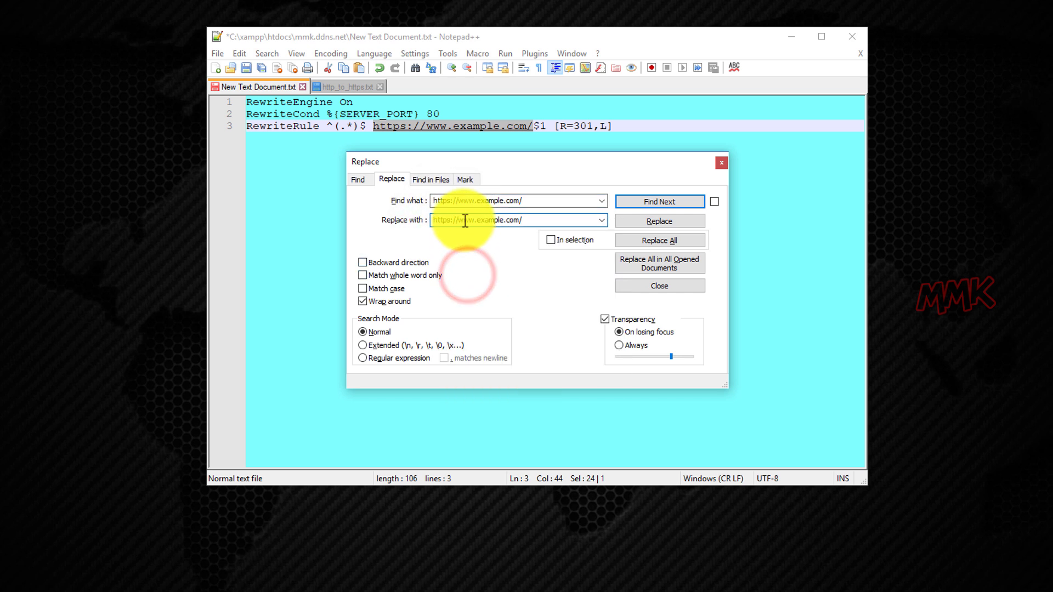
{"action": "left_click_drag", "start_coordinate": [458, 220], "coordinate": [519, 220]}
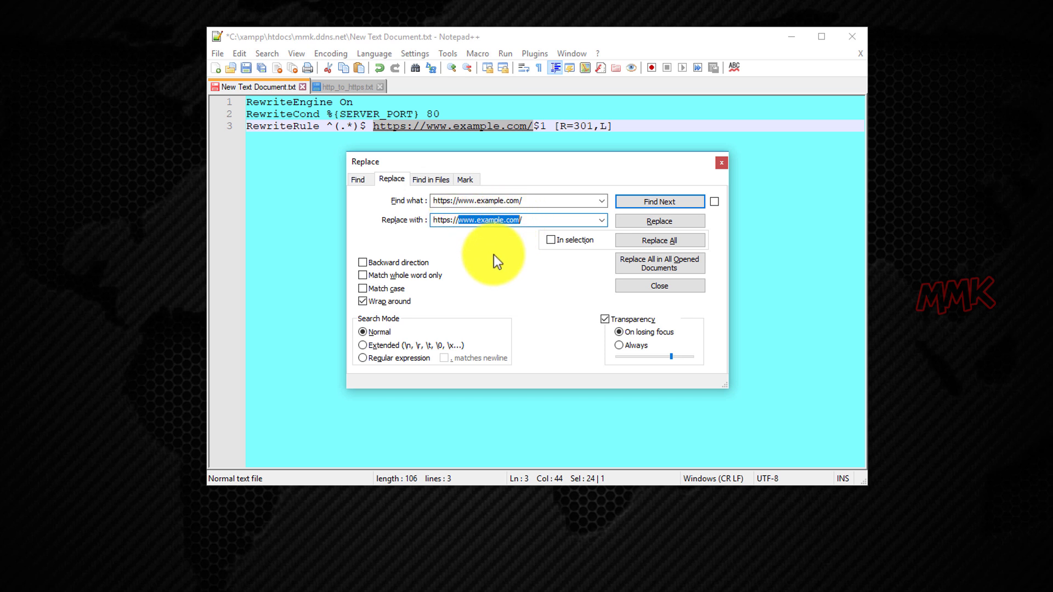
{"action": "type", "text": "mmk"}
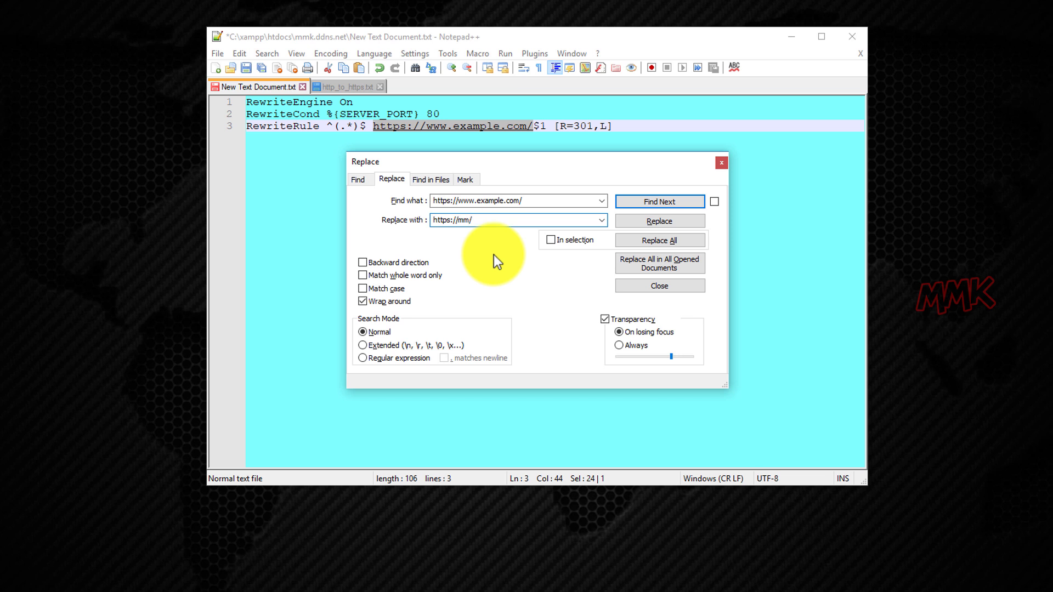
{"action": "type", "text": ".ddns.net"}
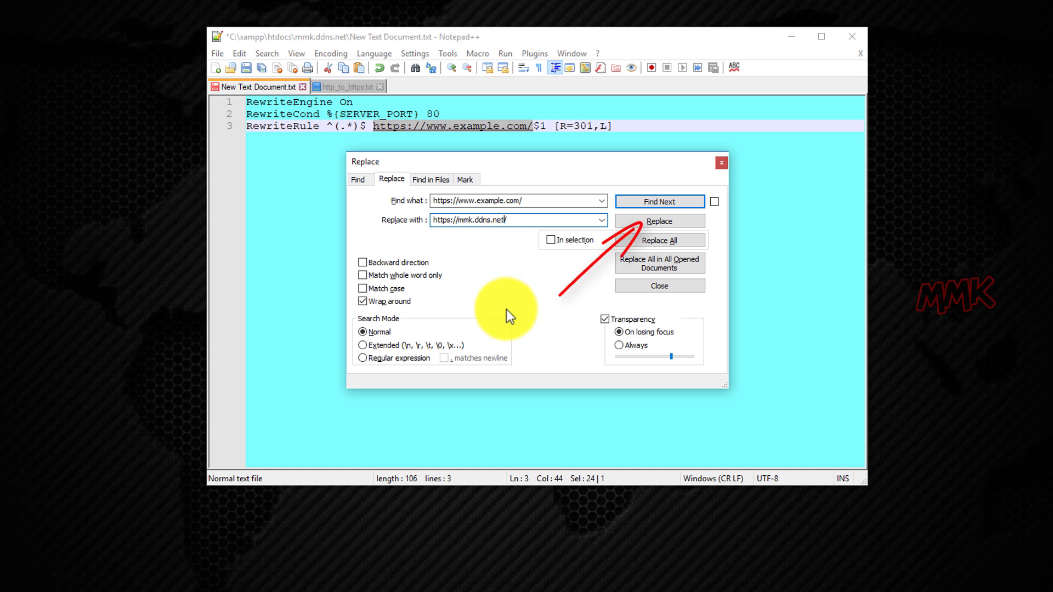
{"action": "left_click", "coordinate": [673, 222]}
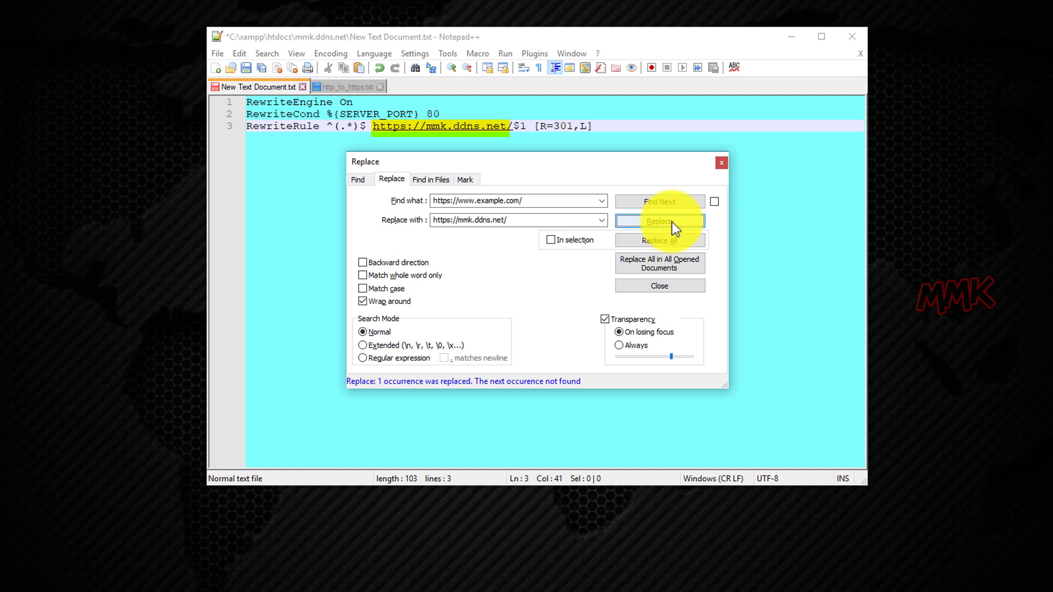
{"action": "left_click", "coordinate": [721, 163]}
{"action": "key", "text": "ctrl+s"}
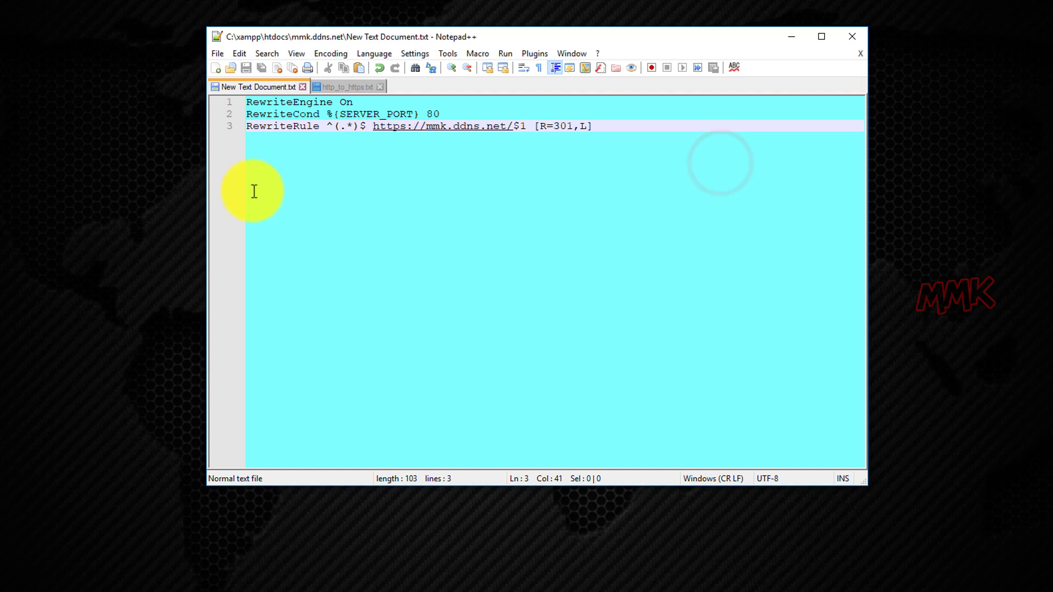
Save the rules as '.htaccess' with Save as type set to All types (*.*).
{"action": "left_click", "coordinate": [211, 53]}
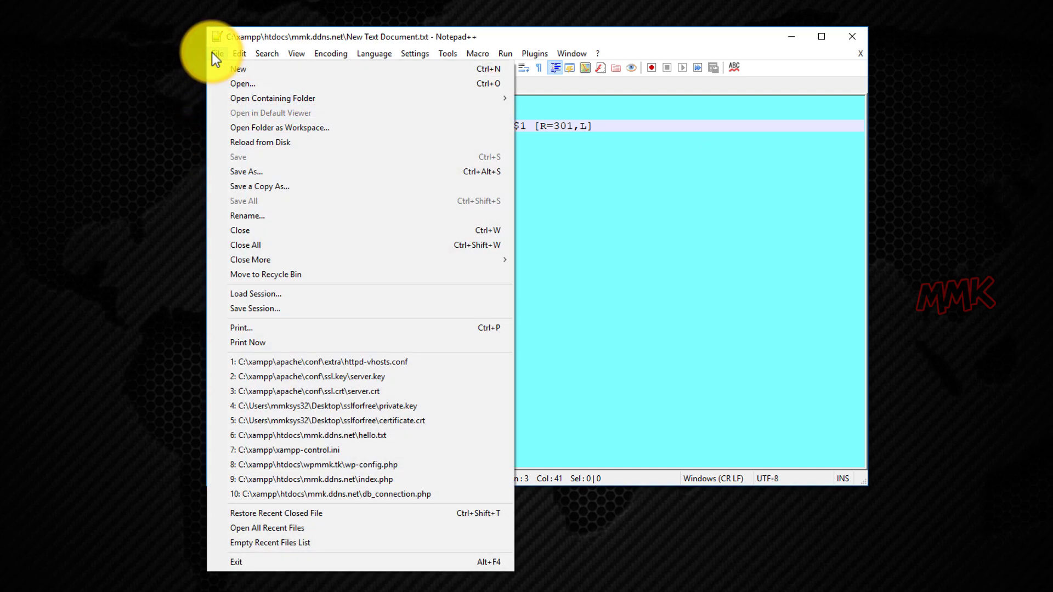
{"action": "left_click", "coordinate": [255, 170]}
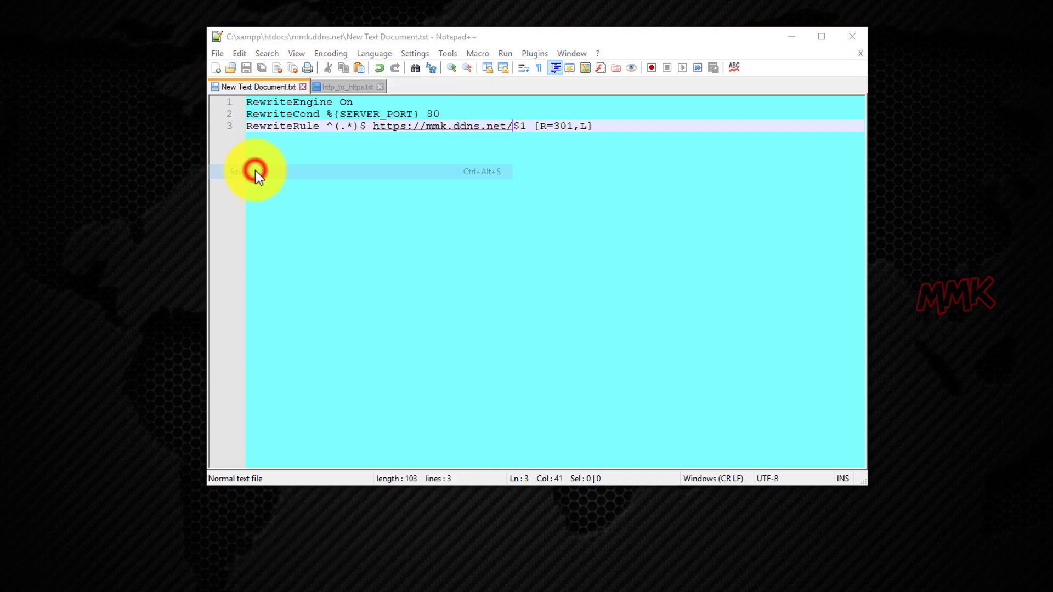
{"action": "type", "text": "."}
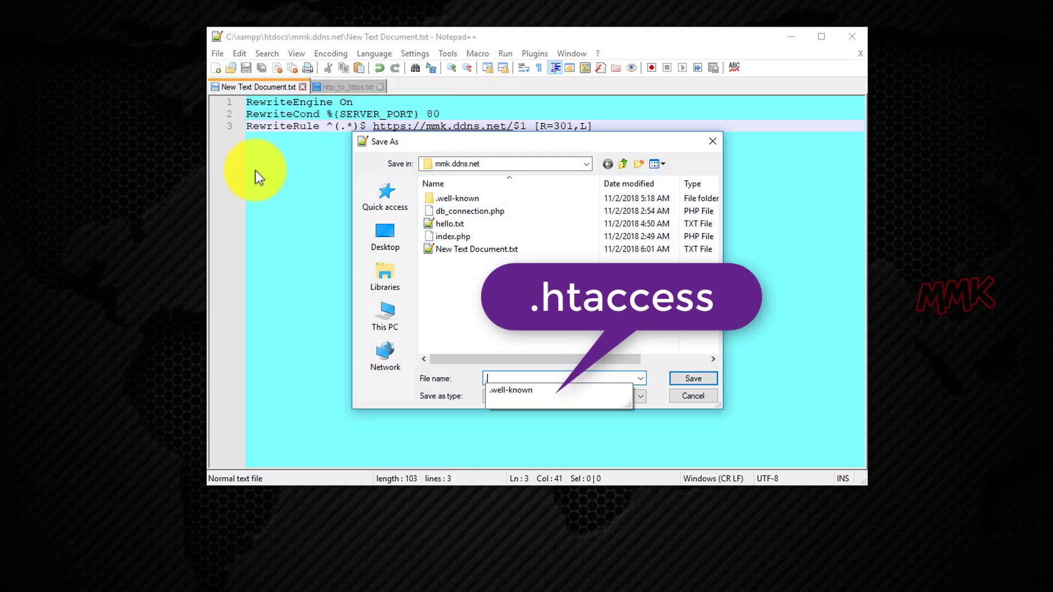
{"action": "type", "text": "htaccess"}
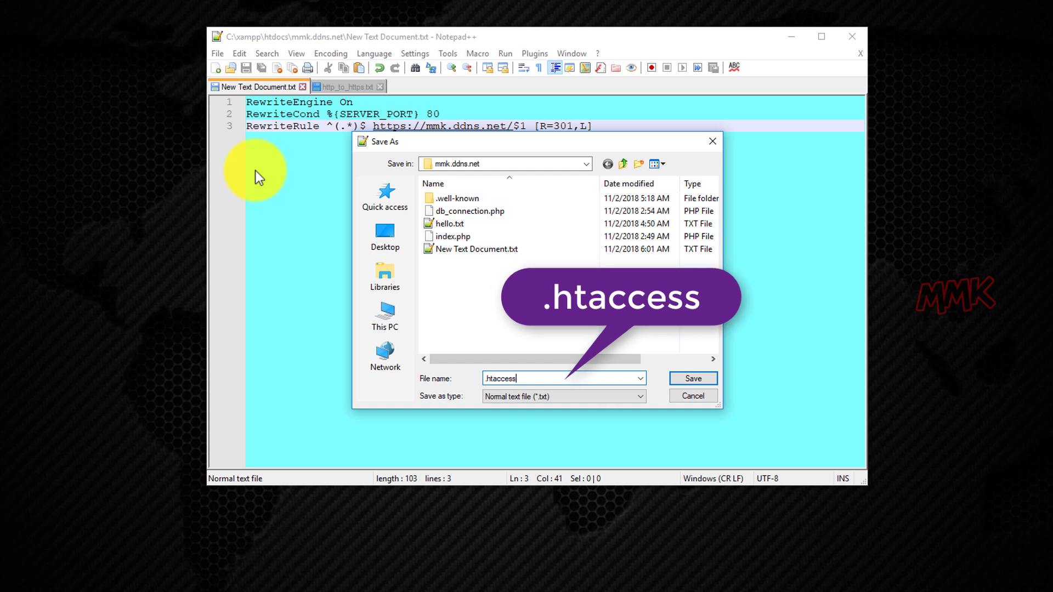
{"action": "left_click", "coordinate": [577, 401]}
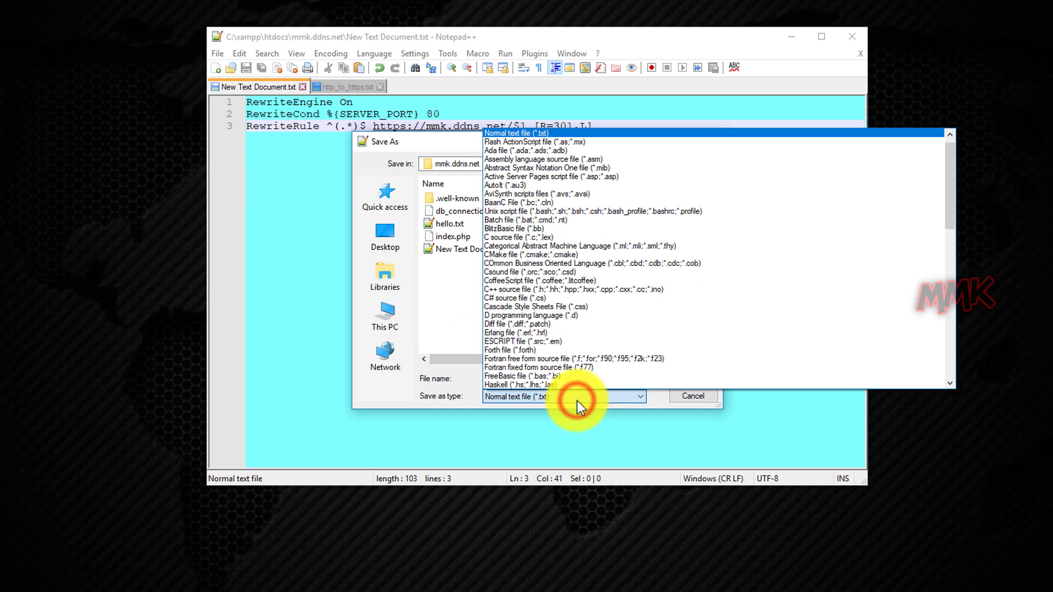
{"action": "left_click_drag", "start_coordinate": [949, 205], "coordinate": [952, 175]}
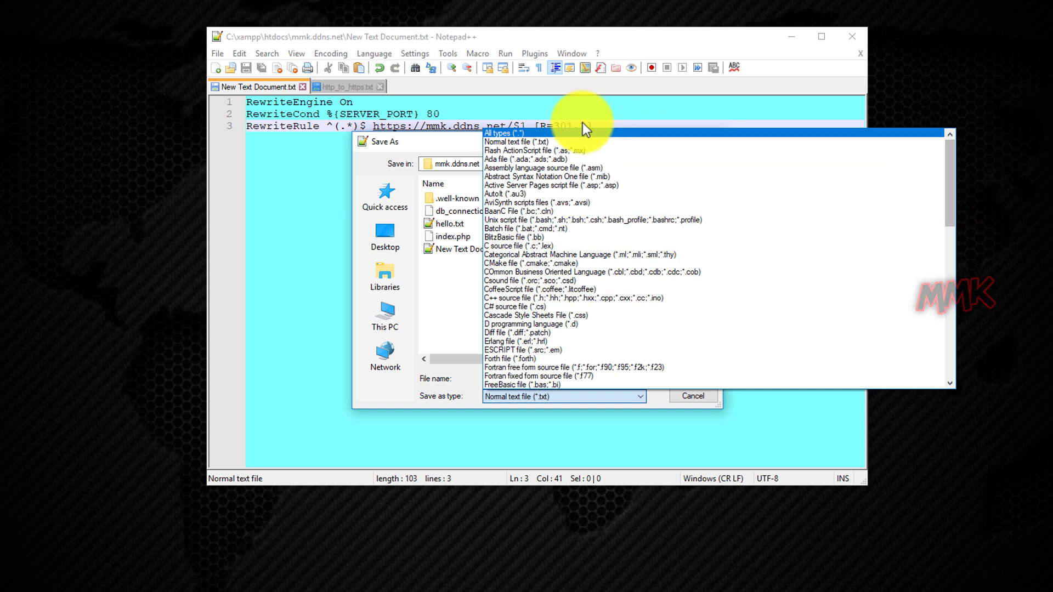
{"action": "left_click", "coordinate": [548, 135]}
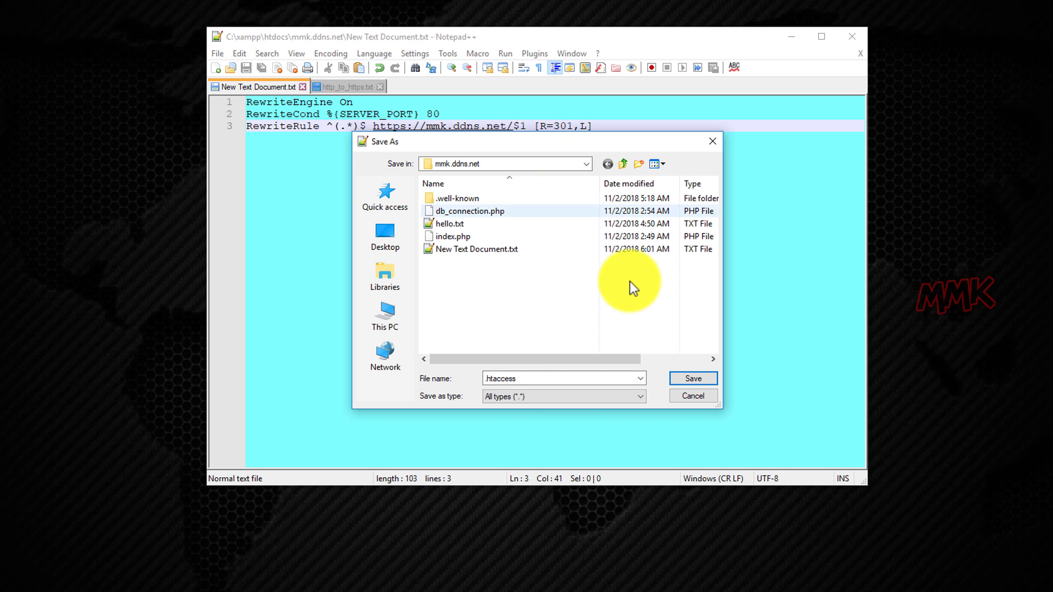
{"action": "left_click", "coordinate": [693, 379]}
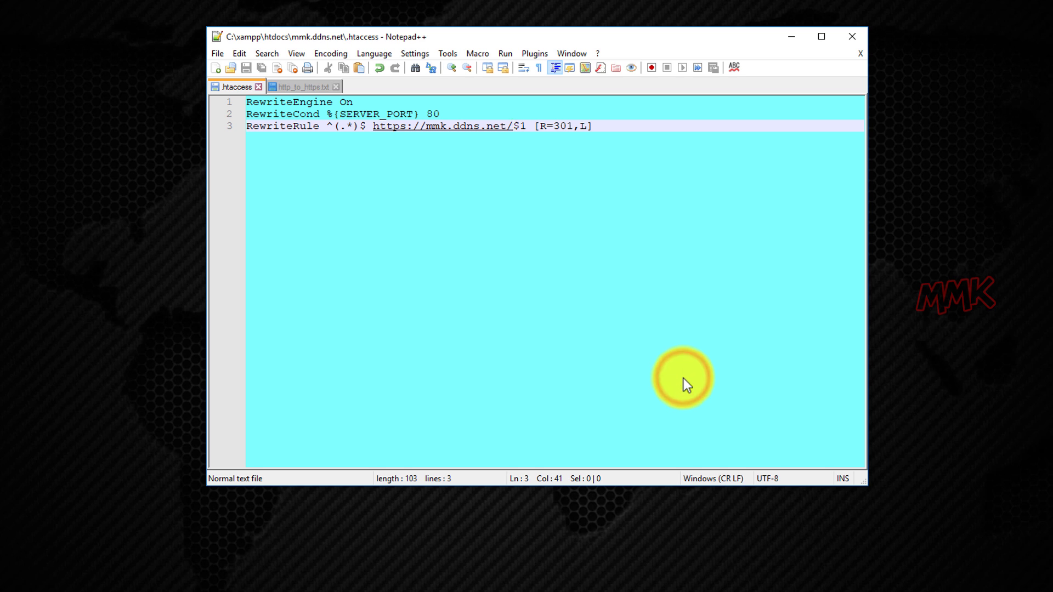
Confirm .htaccess is in the mmk.ddns.net folder and reopen it in Notepad++.
{"action": "left_click", "coordinate": [341, 577]}
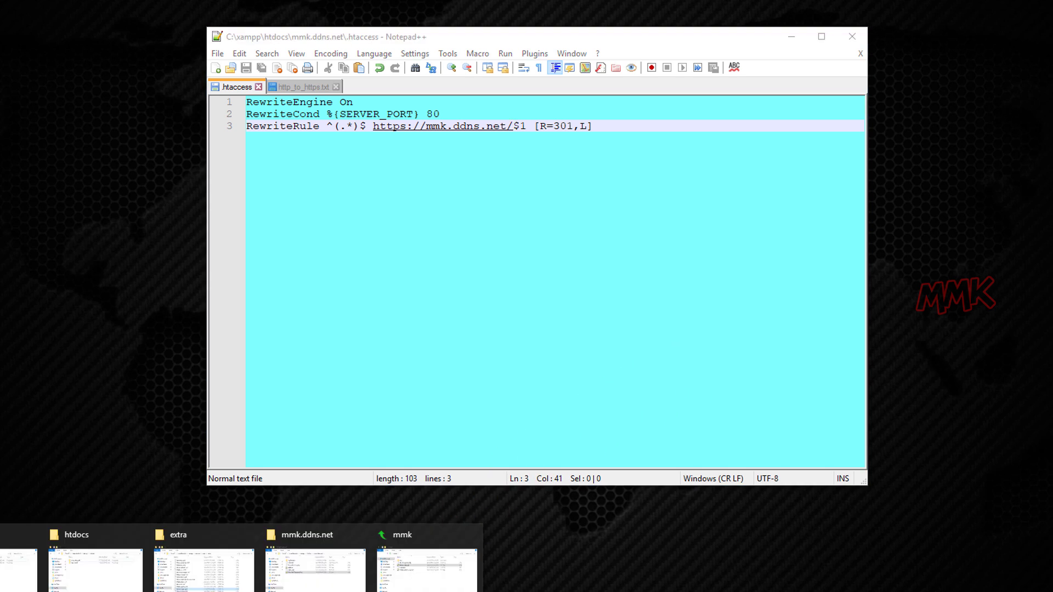
{"action": "left_click", "coordinate": [314, 573]}
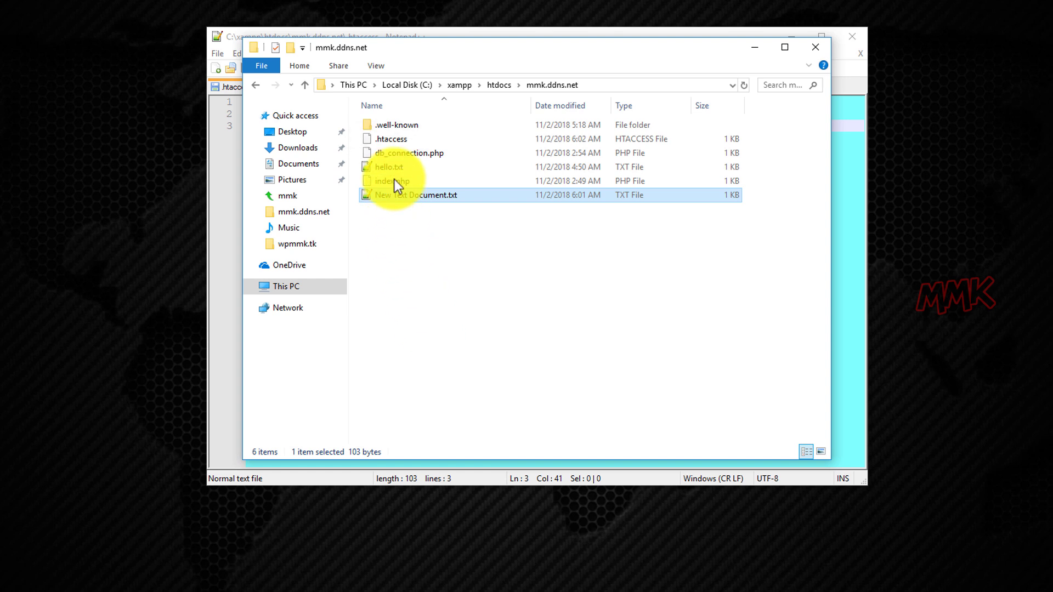
{"action": "right_click", "coordinate": [393, 141]}
{"action": "left_click", "coordinate": [420, 167]}
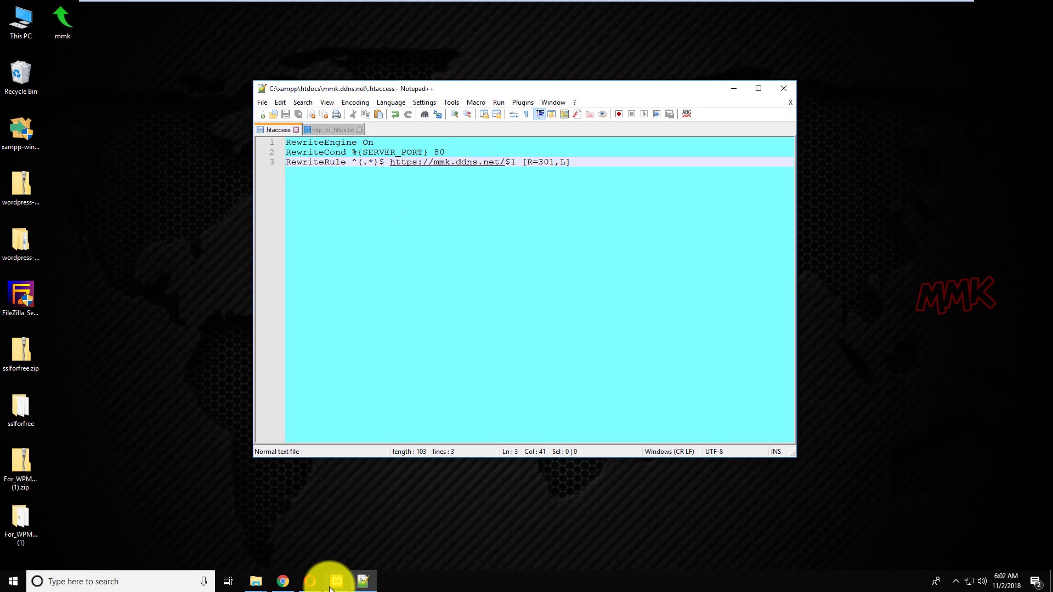
Stop and restart Apache and MySQL in XAMPP, then minimize the control panel.
{"action": "left_click", "coordinate": [337, 581]}
{"action": "left_click", "coordinate": [870, 392]}
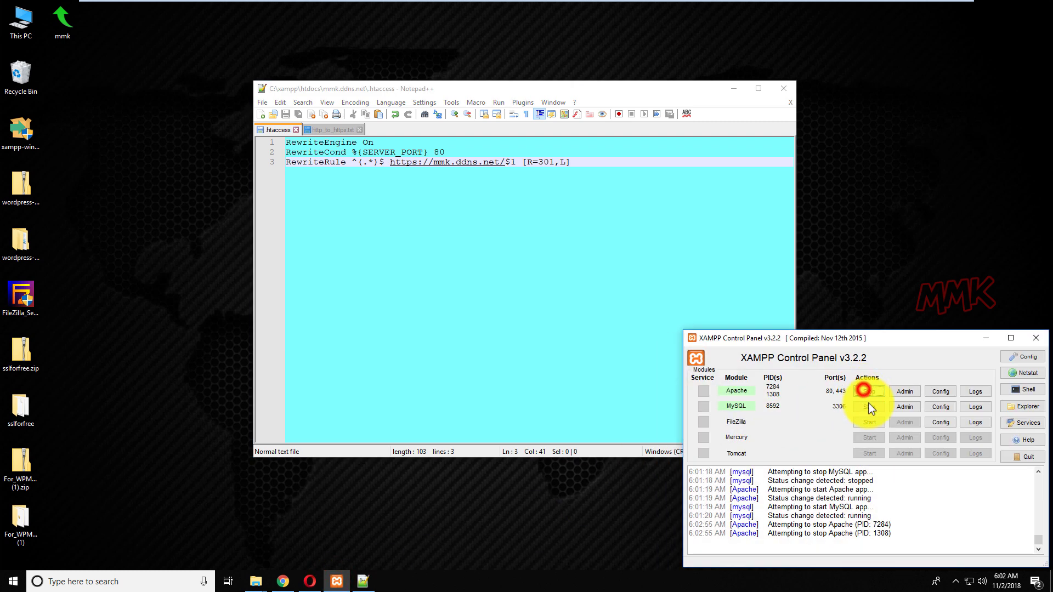
{"action": "left_click", "coordinate": [870, 406]}
{"action": "left_click", "coordinate": [869, 390]}
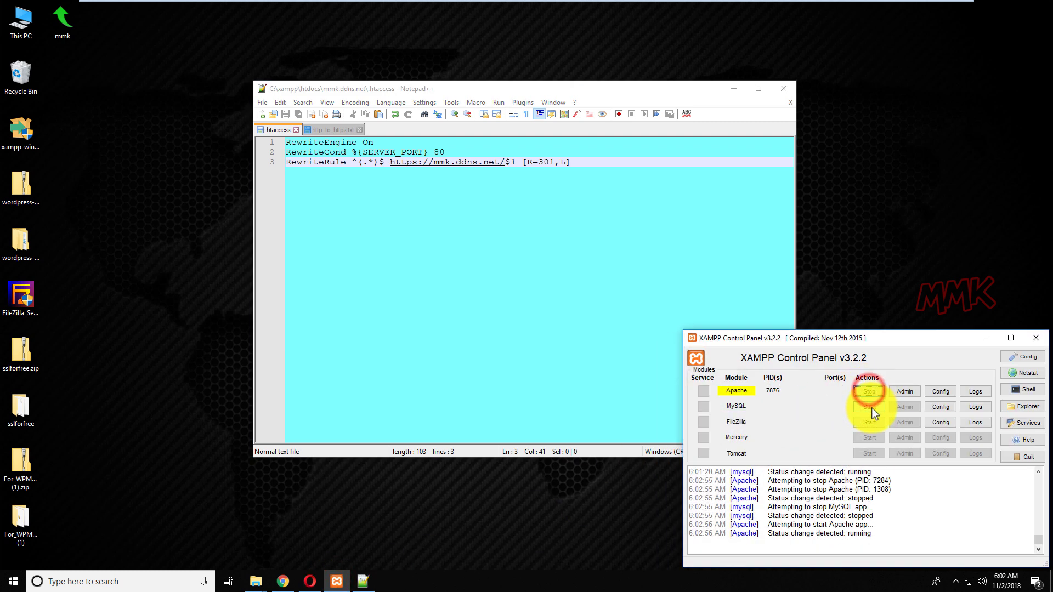
{"action": "left_click", "coordinate": [871, 407]}
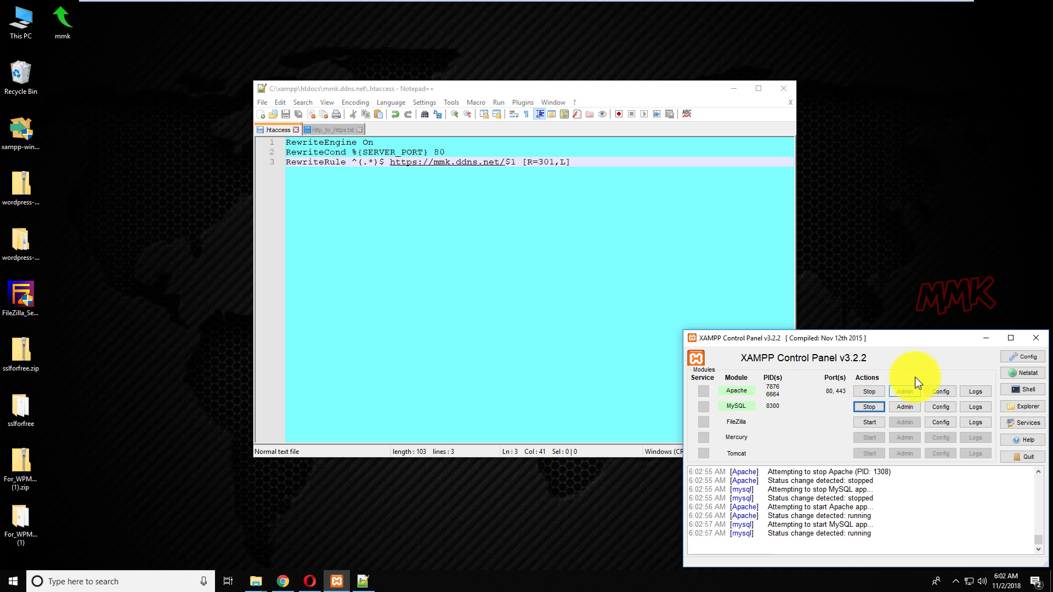
{"action": "left_click", "coordinate": [986, 340]}
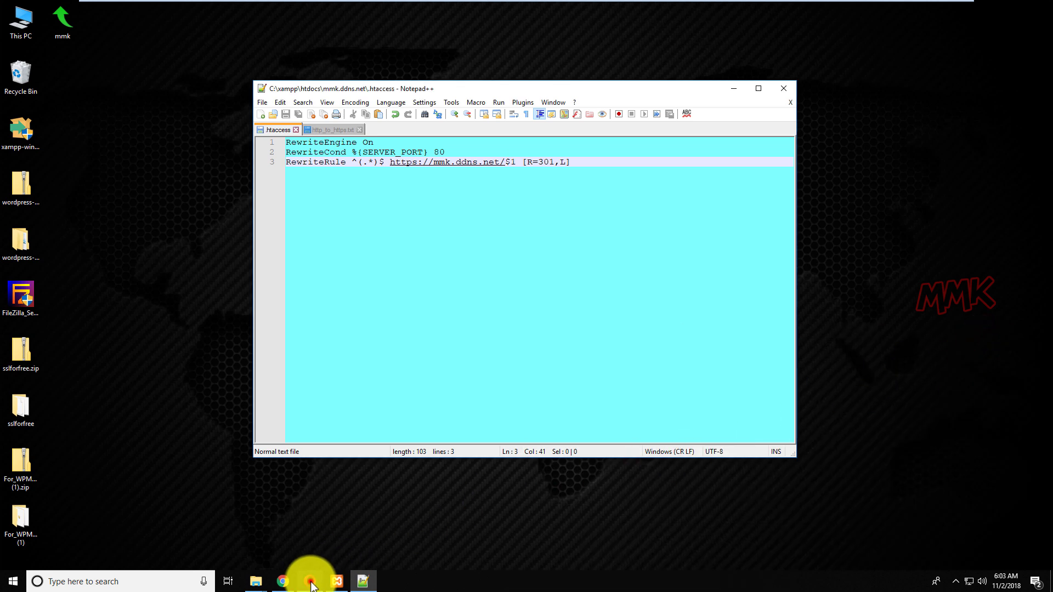
Reload mmk.ddns.net in Opera and check its connection security and certificate.
{"action": "left_click", "coordinate": [310, 580]}
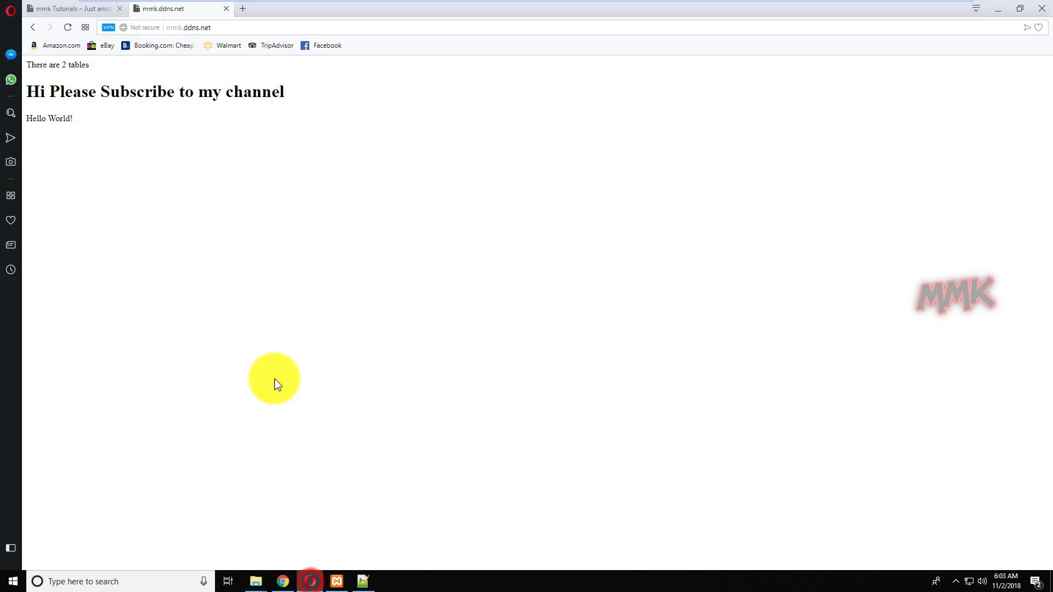
{"action": "left_click", "coordinate": [228, 27]}
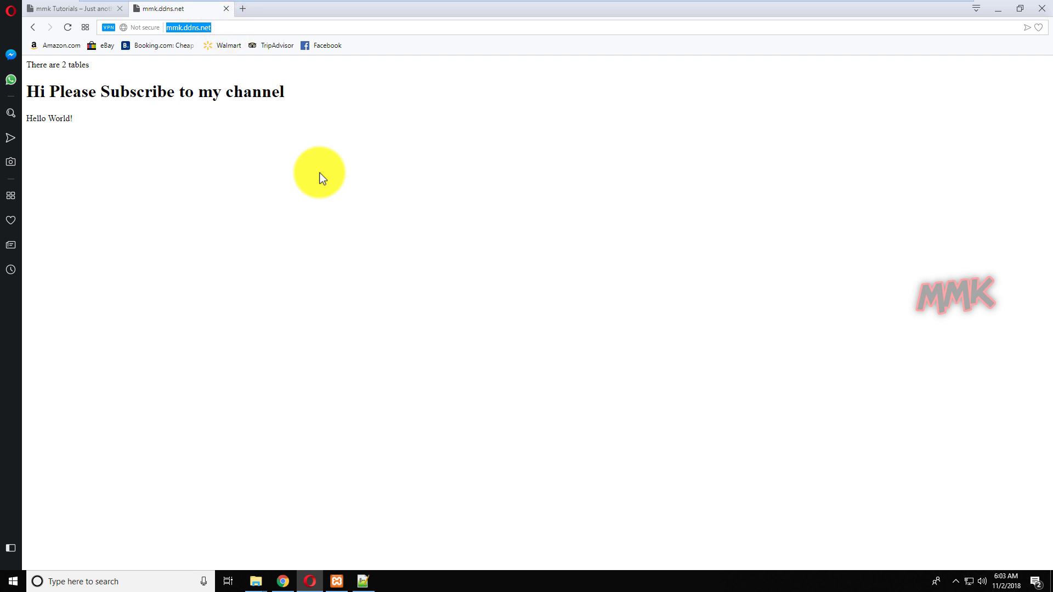
{"action": "key", "text": "Return"}
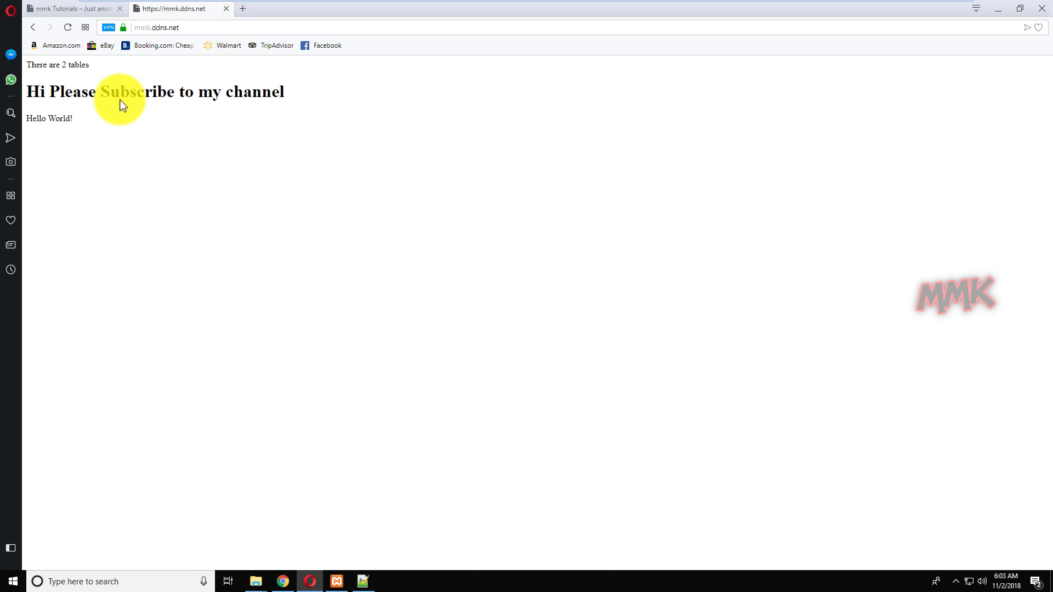
{"action": "left_click", "coordinate": [123, 28]}
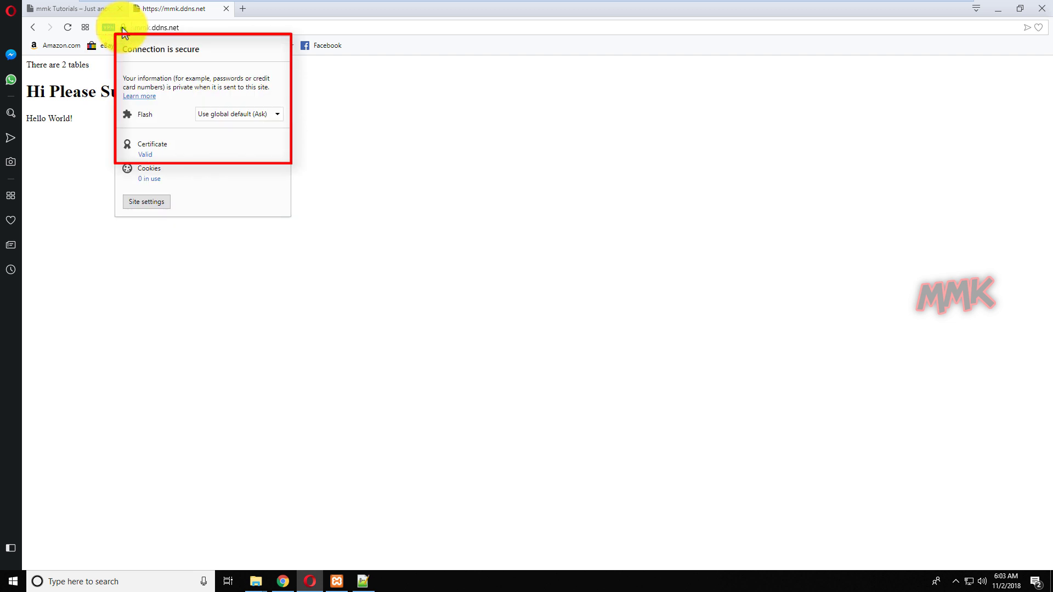
Load mmk.ddns.net in a fresh tab to confirm the HTTPS redirect, then minimize Opera.
{"action": "left_click", "coordinate": [226, 8]}
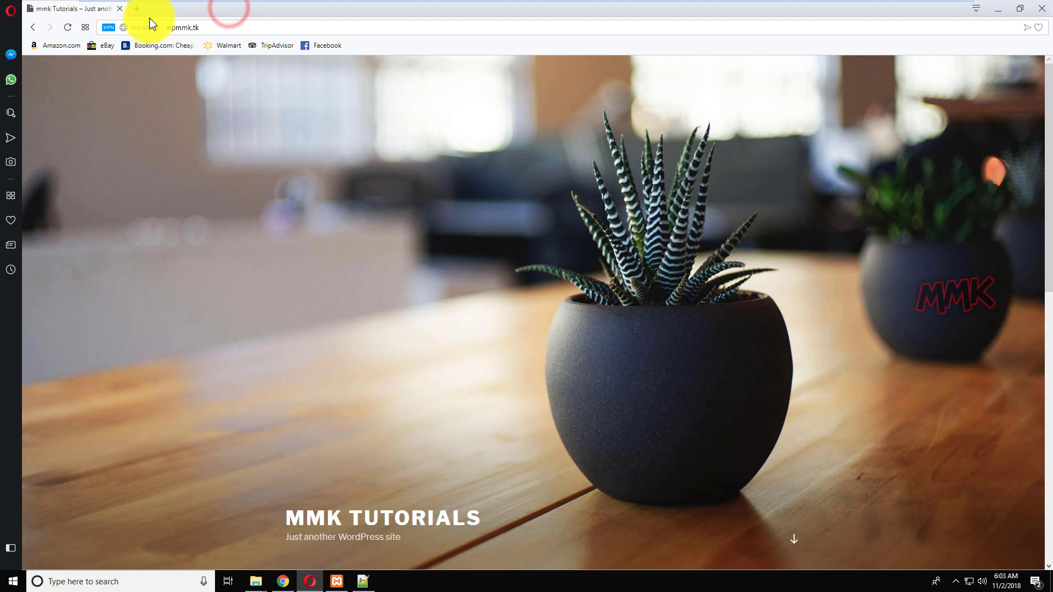
{"action": "left_click", "coordinate": [136, 9]}
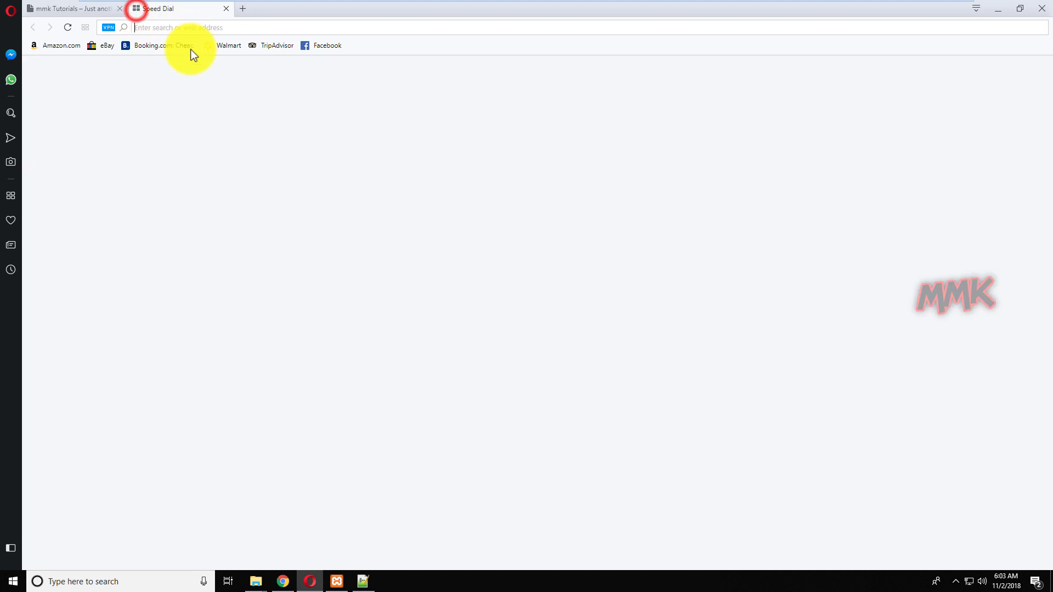
{"action": "type", "text": "mmk.ddns.net"}
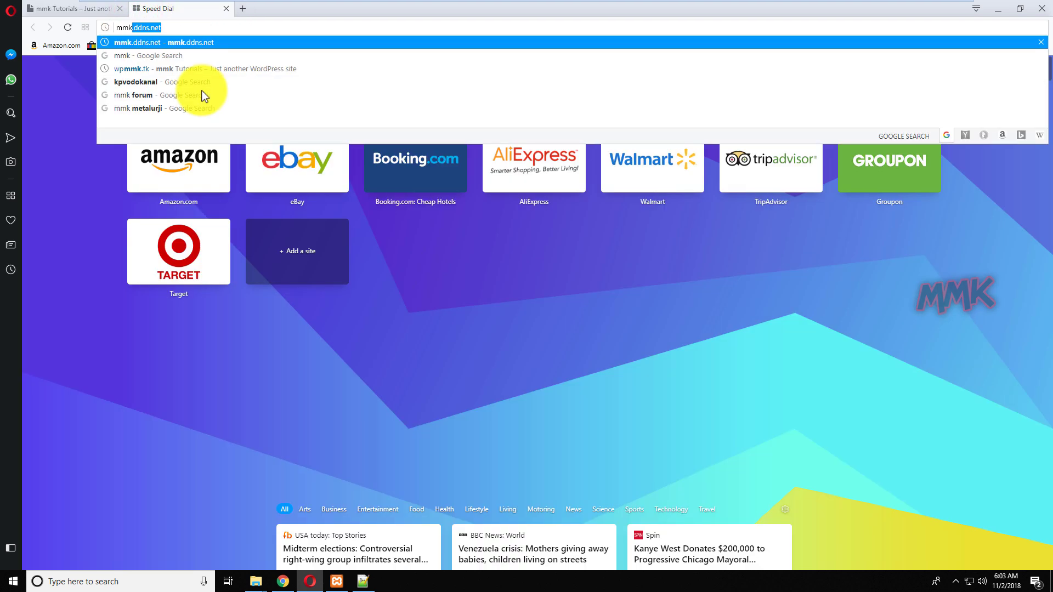
{"action": "key", "text": "Right"}
{"action": "key", "text": "Return"}
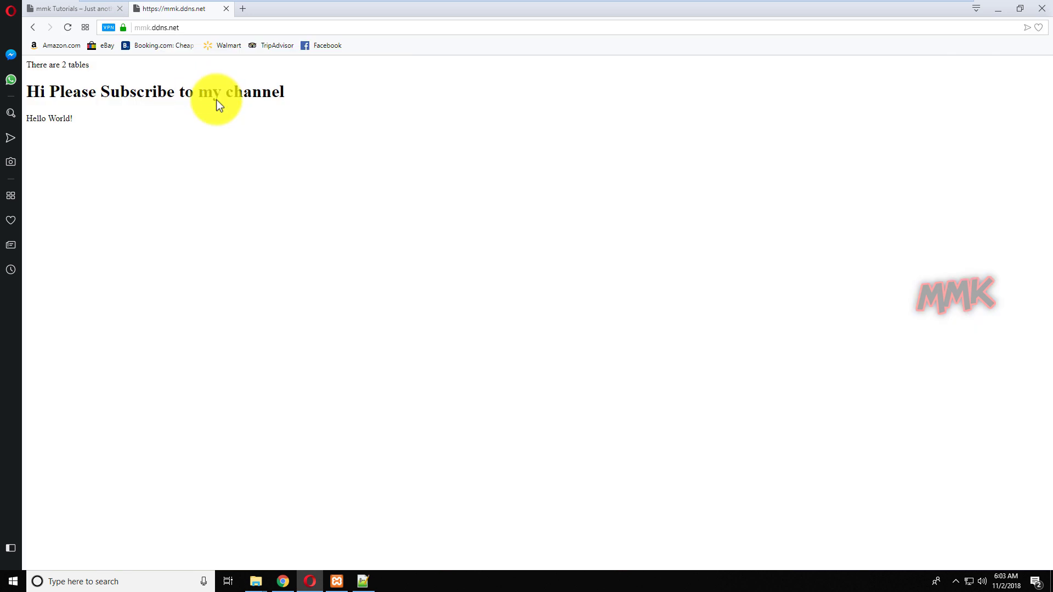
{"action": "left_click", "coordinate": [998, 9]}
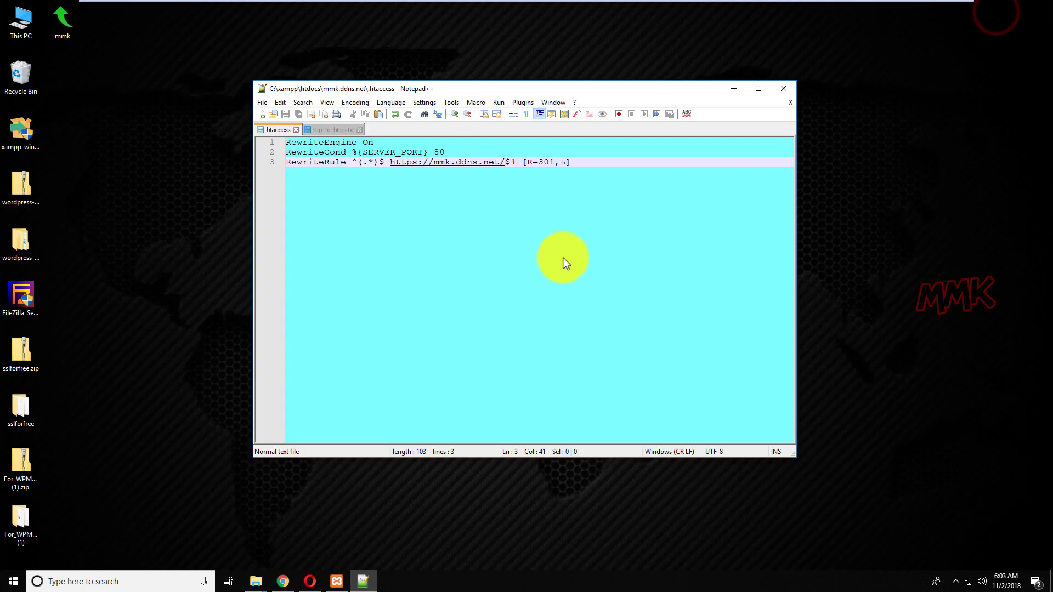
Close .htaccess in Notepad++, open htdocs\wpmmk.tk, and bring up actions for its .htaccess.
{"action": "left_click", "coordinate": [295, 130]}
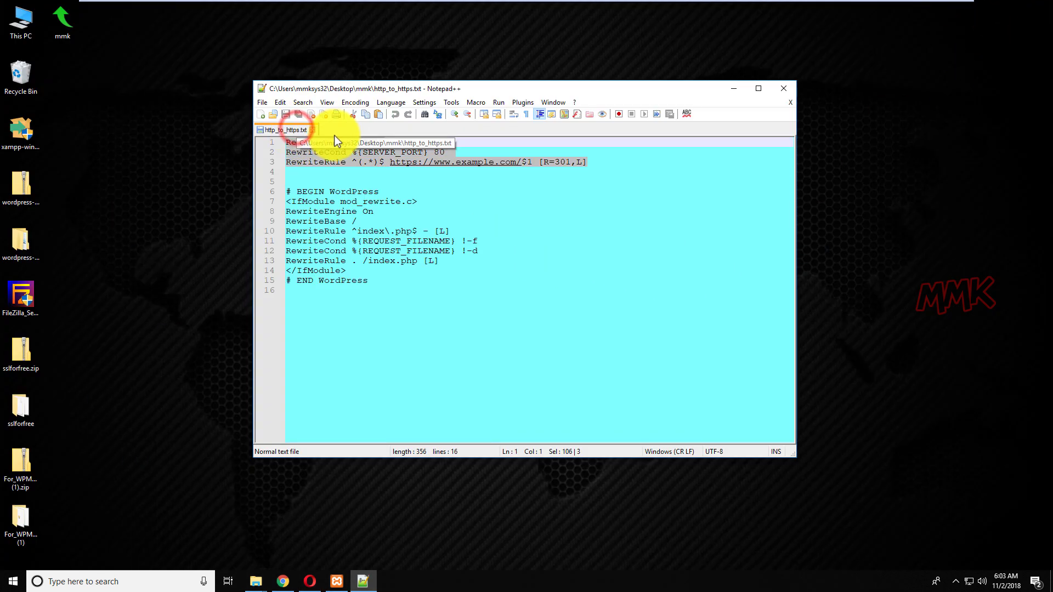
{"action": "left_click", "coordinate": [730, 89]}
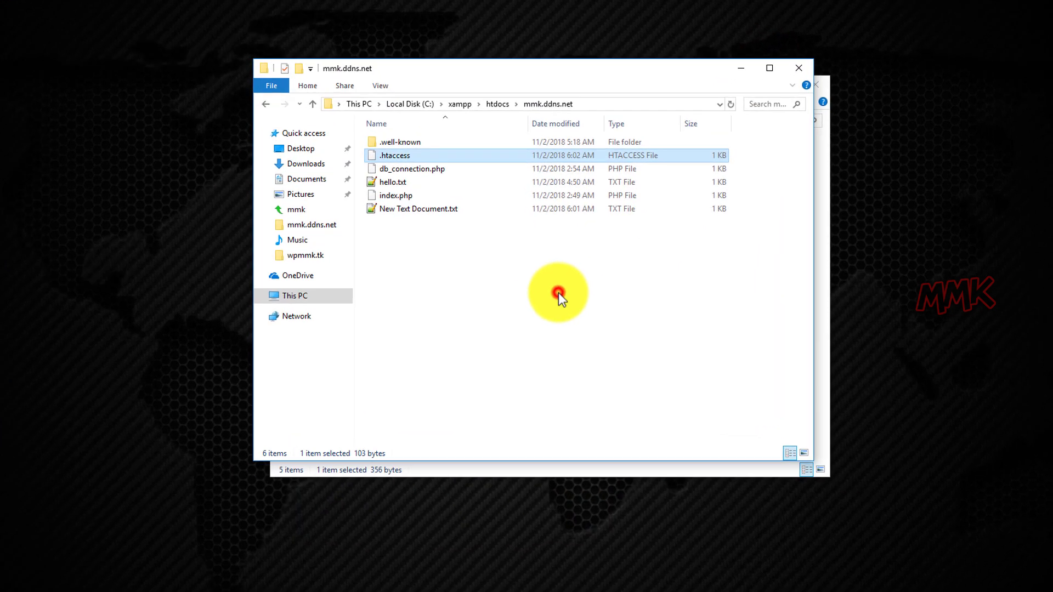
{"action": "left_click", "coordinate": [558, 293]}
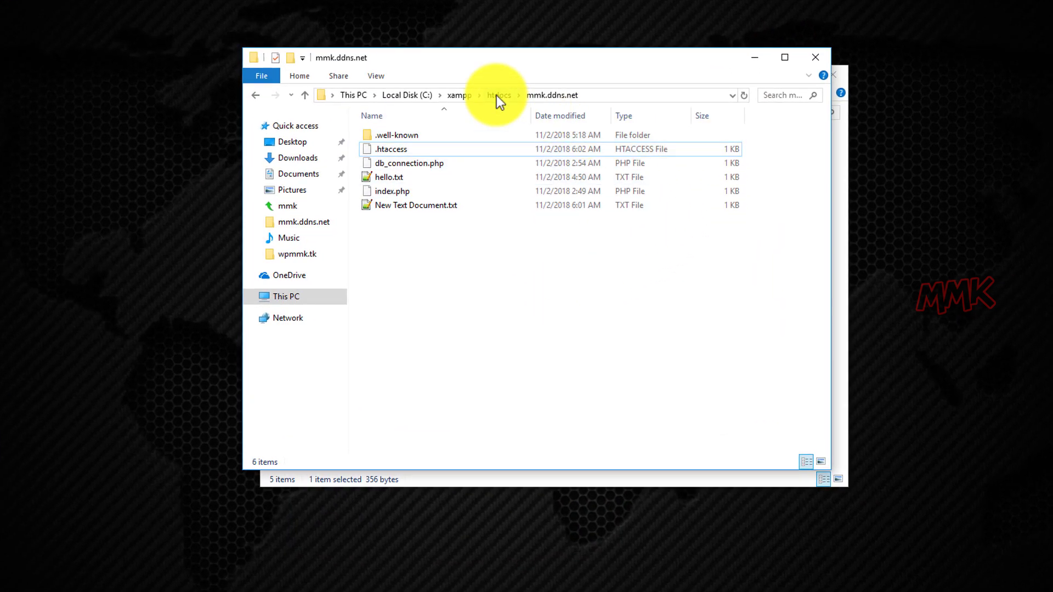
{"action": "left_click", "coordinate": [496, 95]}
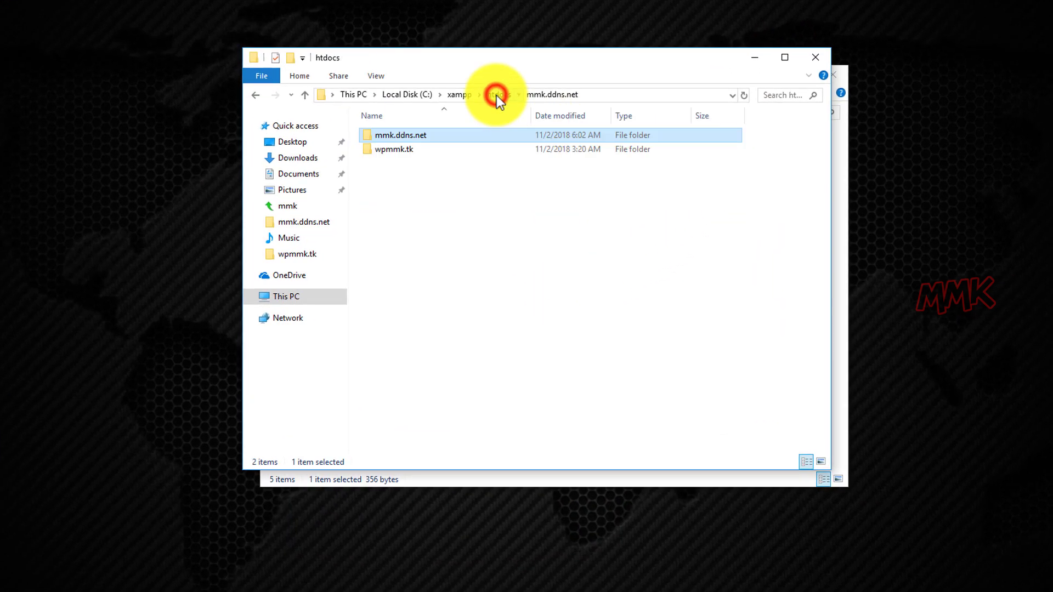
{"action": "double_click", "coordinate": [380, 153]}
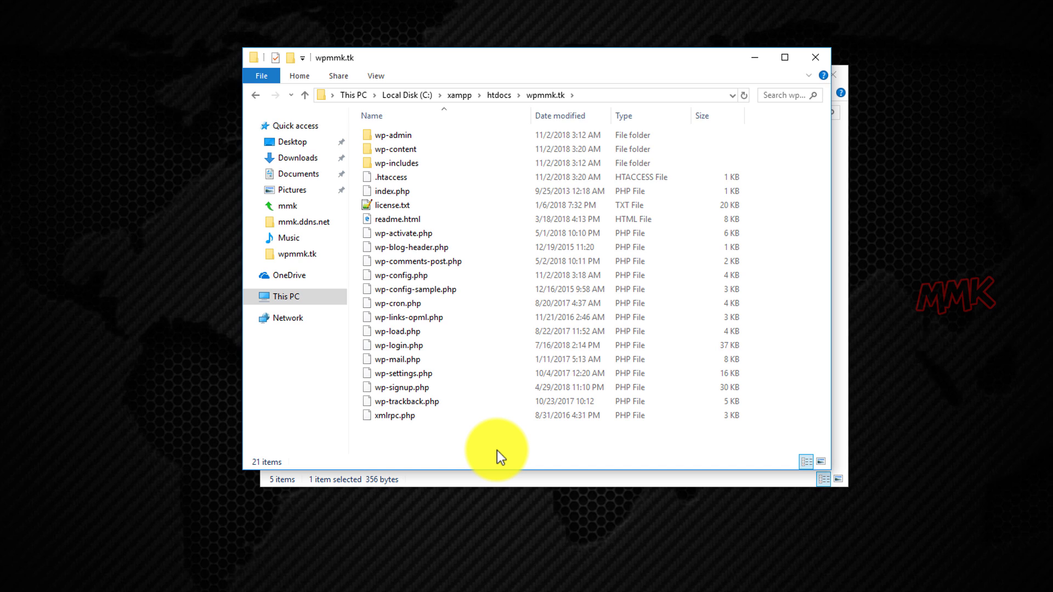
{"action": "right_click", "coordinate": [396, 178]}
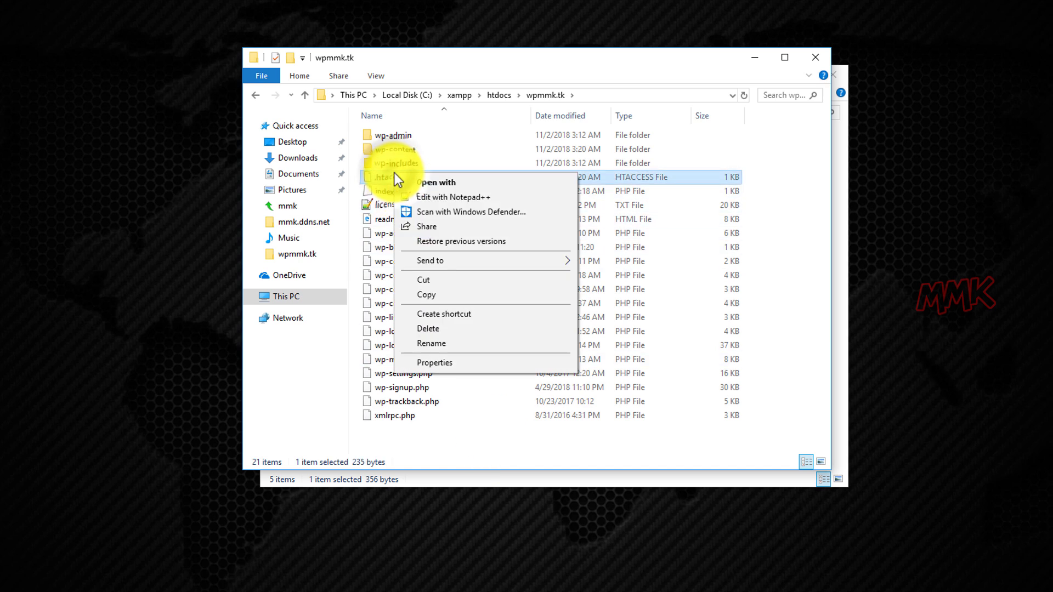
Open wpmmk.tk's .htaccess in Notepad++ and copy the three redirect lines from http_to_https.txt.
{"action": "left_click", "coordinate": [436, 198]}
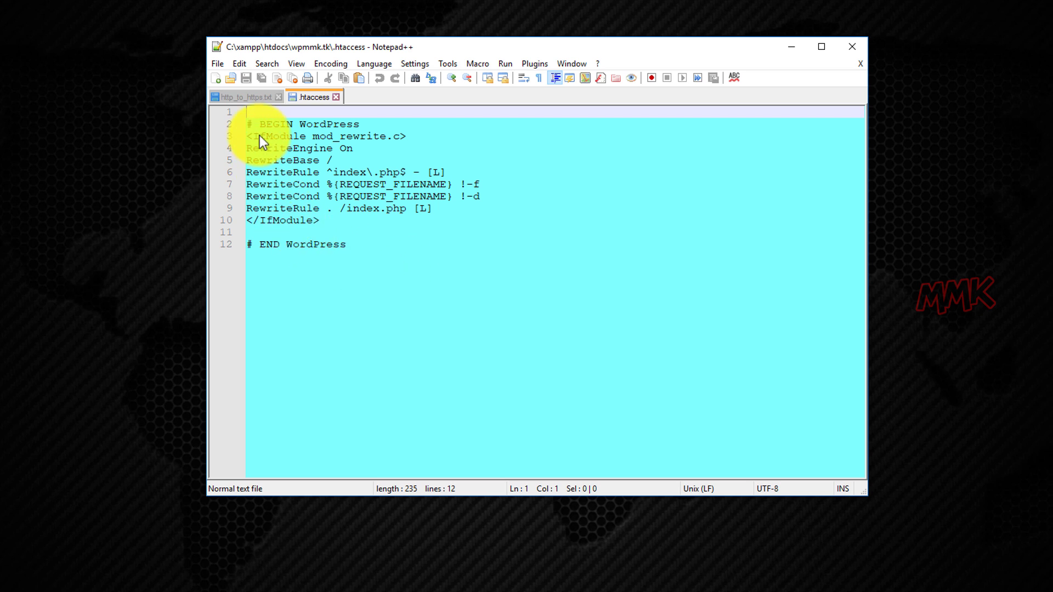
{"action": "left_click", "coordinate": [245, 101]}
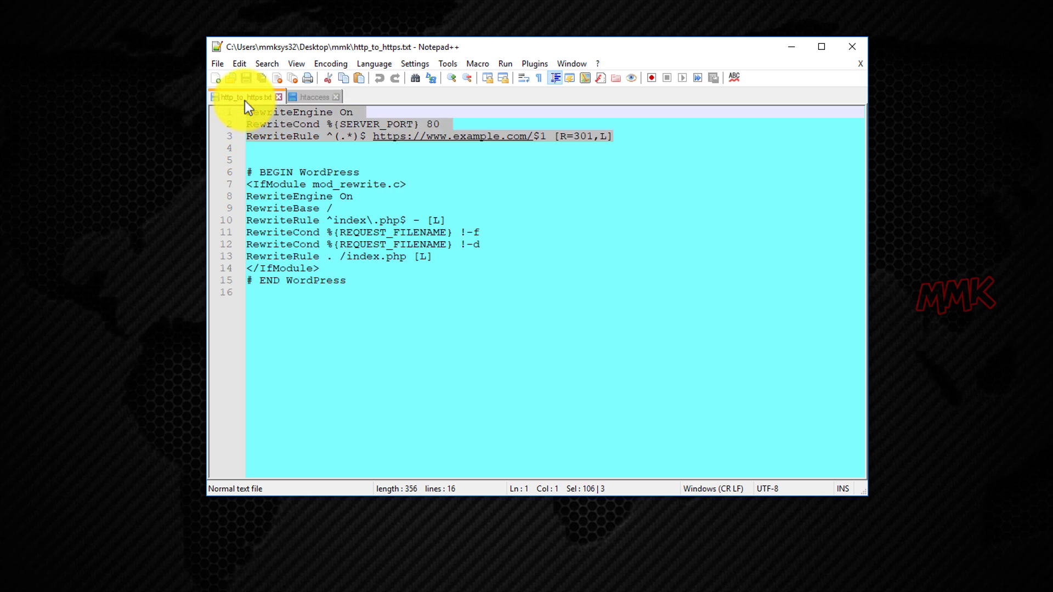
{"action": "left_click", "coordinate": [354, 287]}
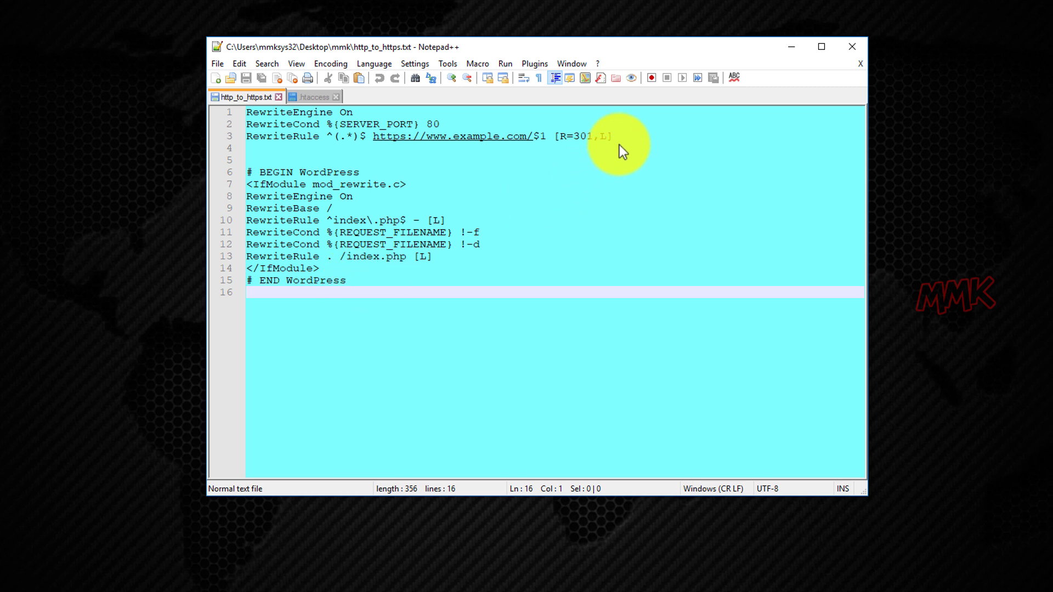
{"action": "left_click_drag", "start_coordinate": [613, 137], "coordinate": [248, 110]}
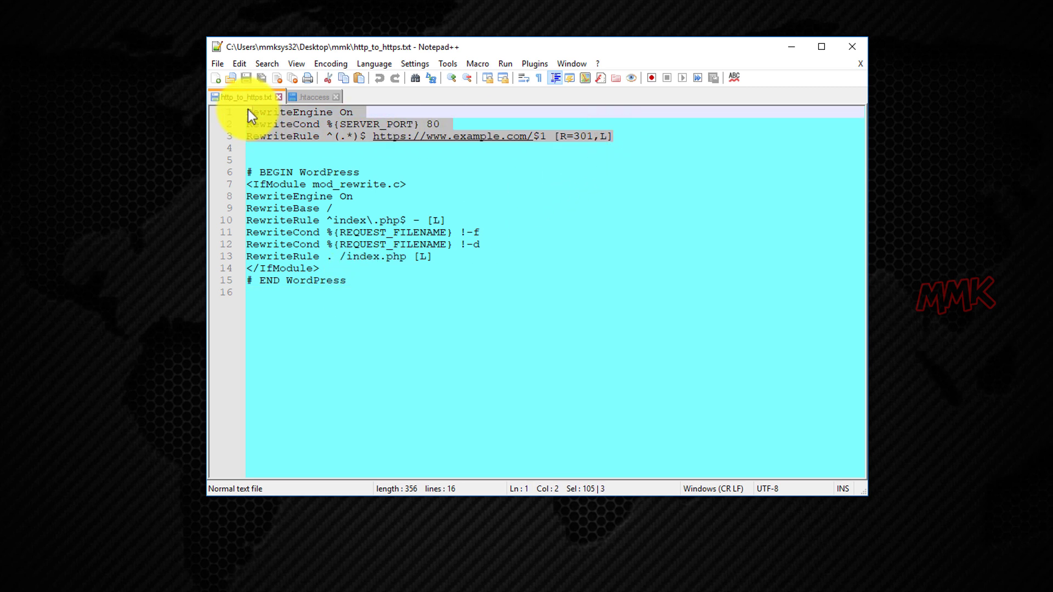
{"action": "right_click", "coordinate": [262, 116]}
{"action": "left_click", "coordinate": [290, 137]}
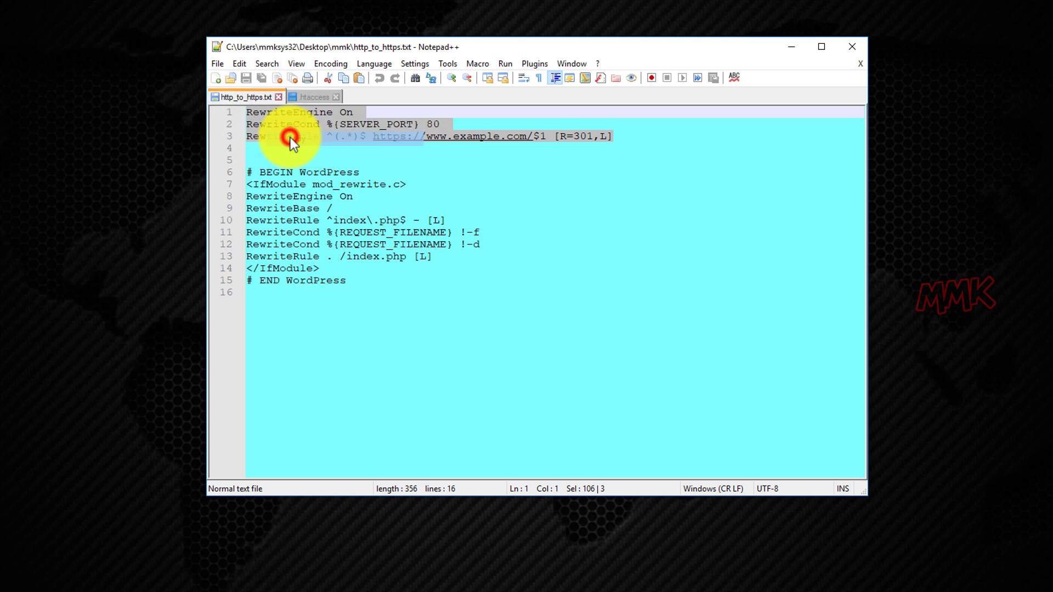
Paste the redirect lines at the top of .htaccess, followed by blank lines.
{"action": "left_click", "coordinate": [278, 98]}
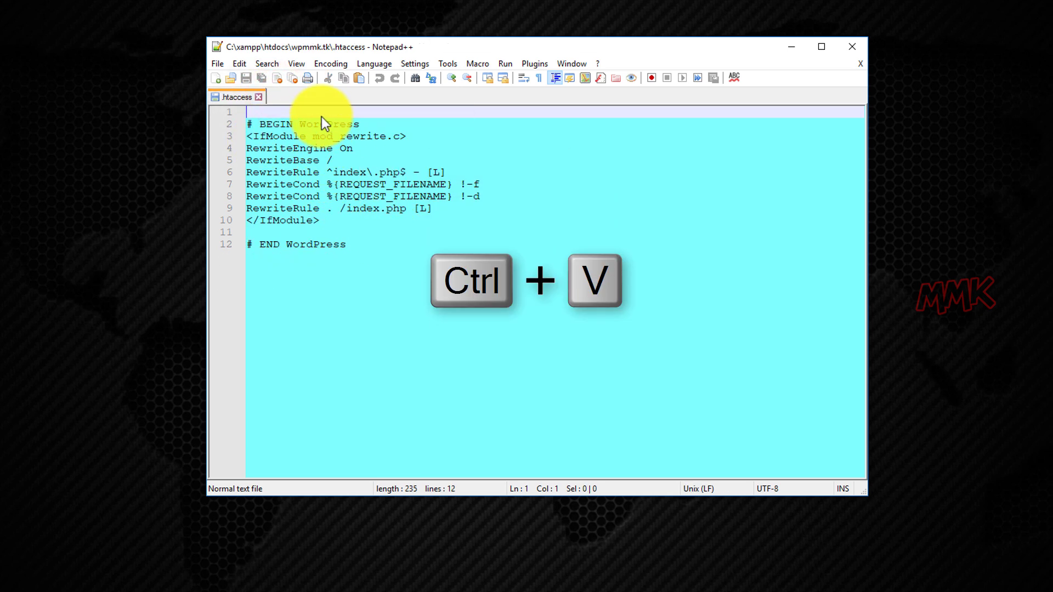
{"action": "key", "text": "ctrl+v"}
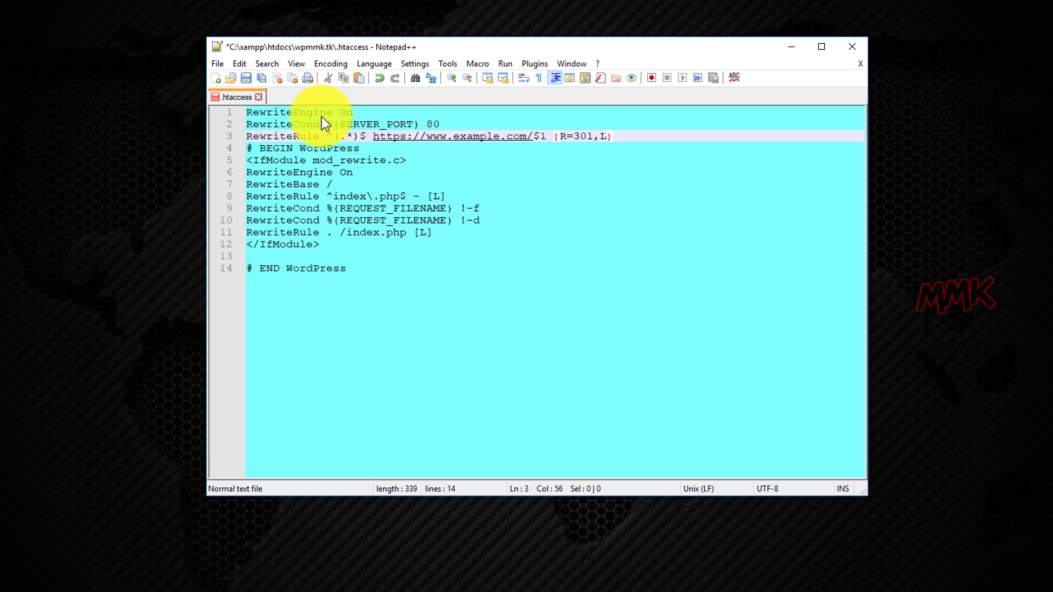
{"action": "key", "text": "Return"}
{"action": "key", "text": "Return"}
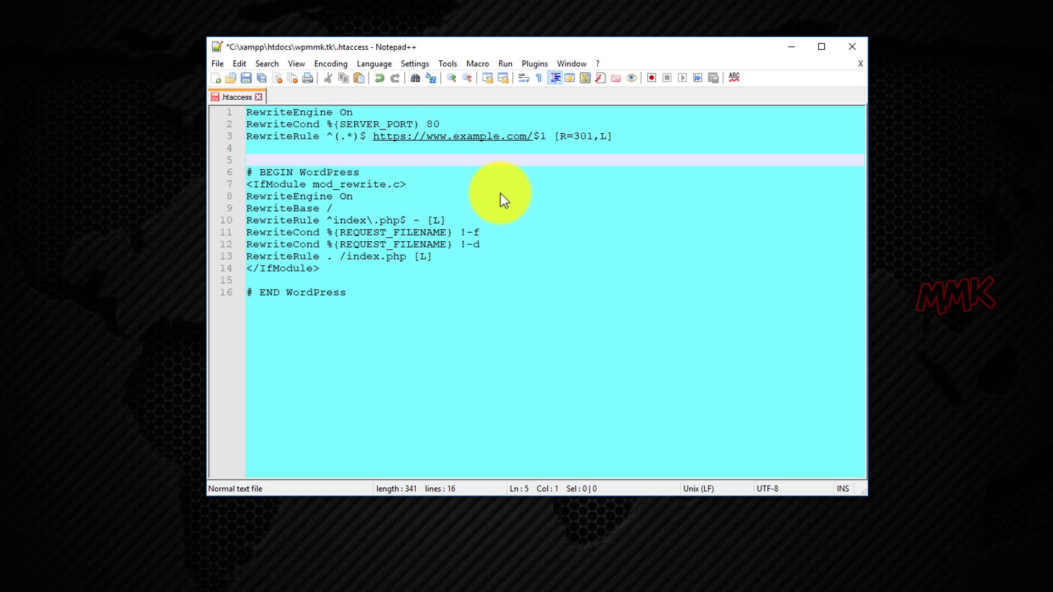
{"action": "key", "text": "ctrl+h"}
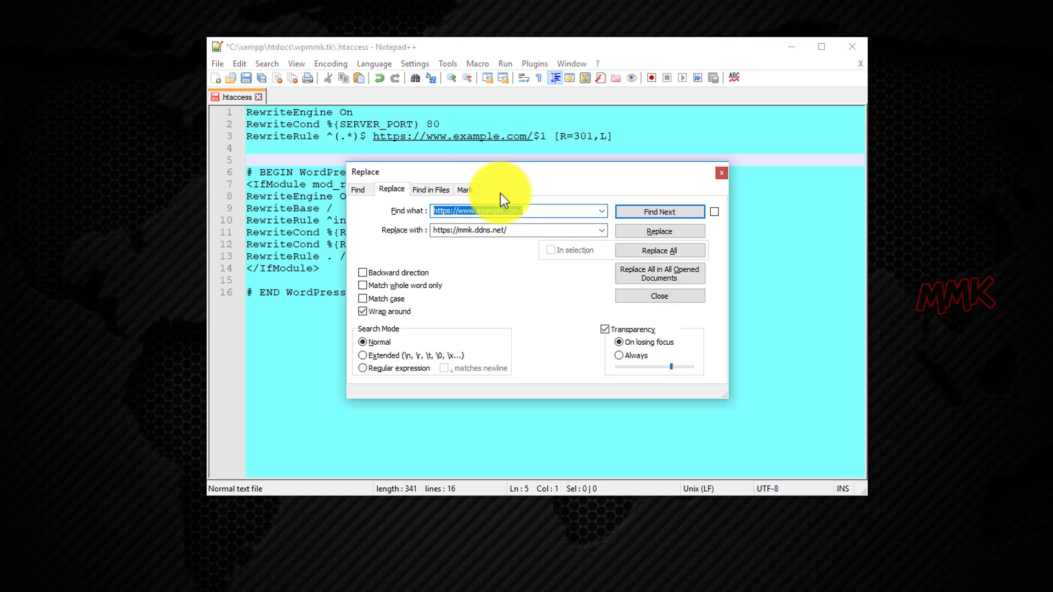
{"action": "double_click", "coordinate": [459, 228]}
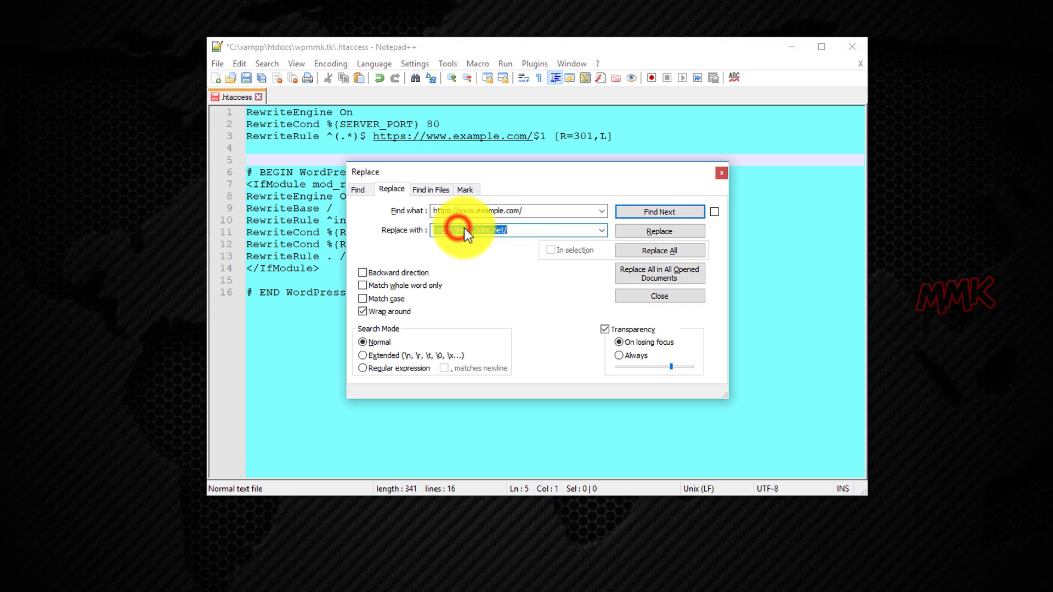
{"action": "left_click_drag", "start_coordinate": [458, 231], "coordinate": [506, 232]}
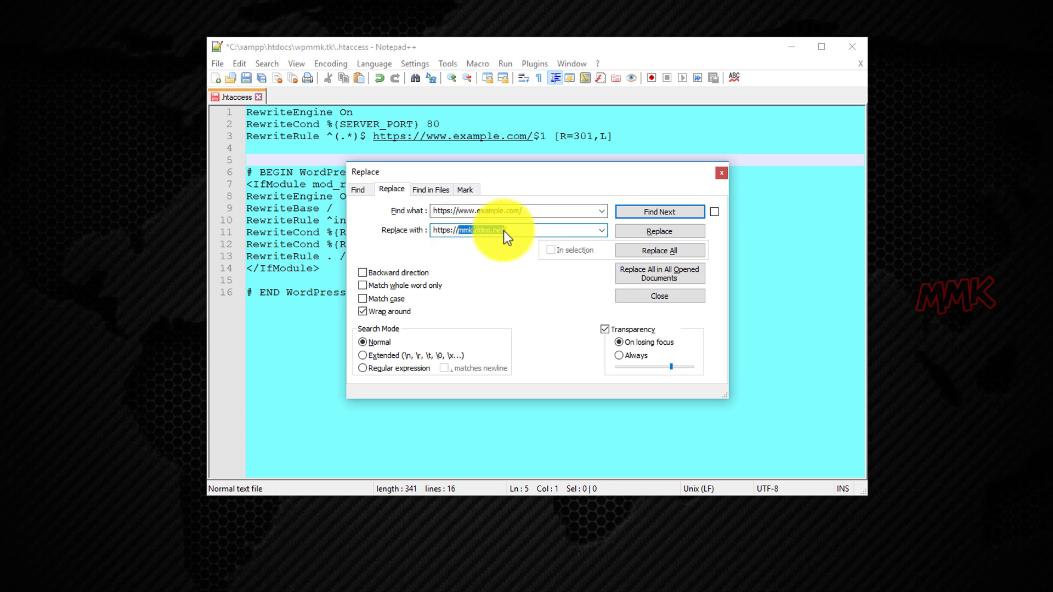
{"action": "type", "text": "www.w"}
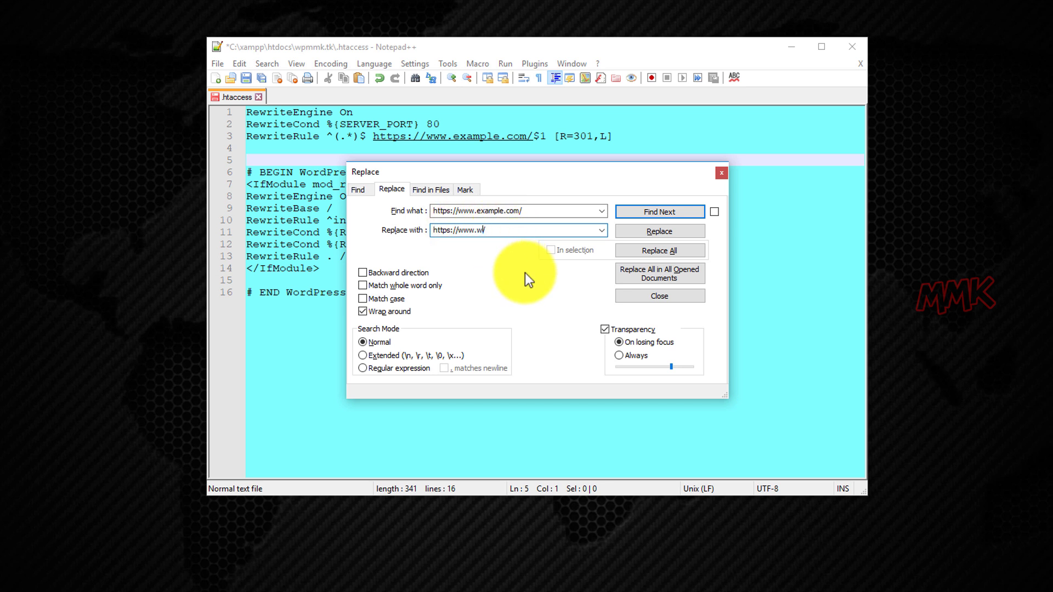
{"action": "type", "text": "pmmk.tk"}
{"action": "left_click", "coordinate": [637, 229]}
{"action": "left_click", "coordinate": [638, 229]}
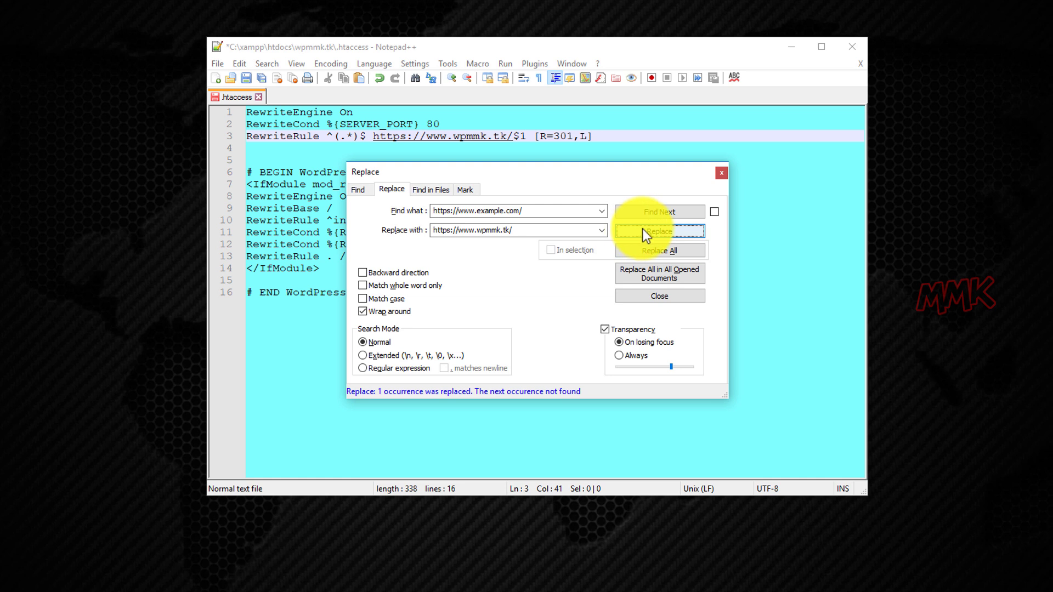
{"action": "left_click", "coordinate": [722, 174]}
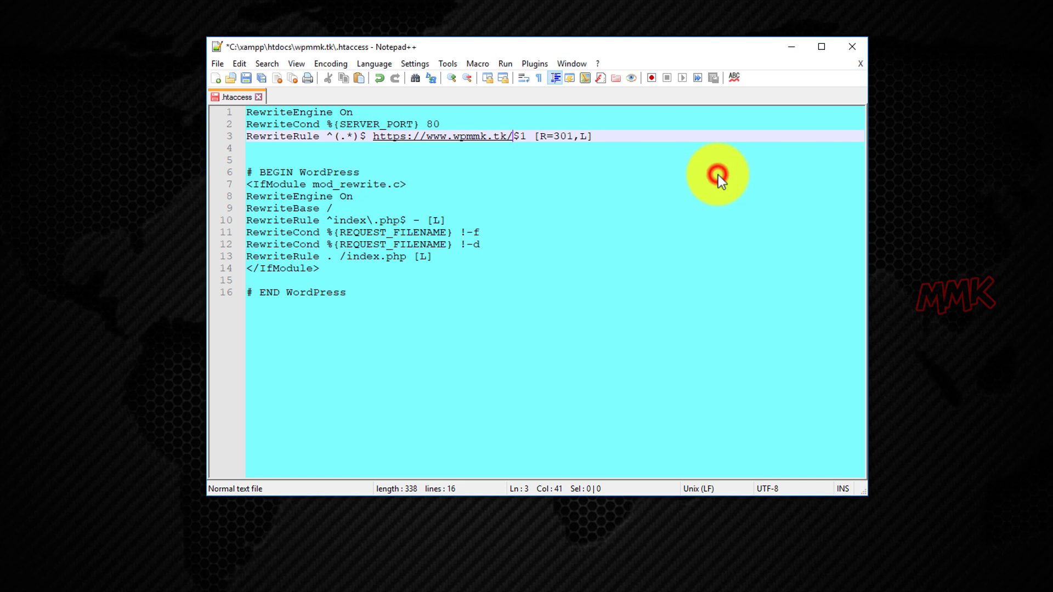
{"action": "left_click", "coordinate": [245, 78]}
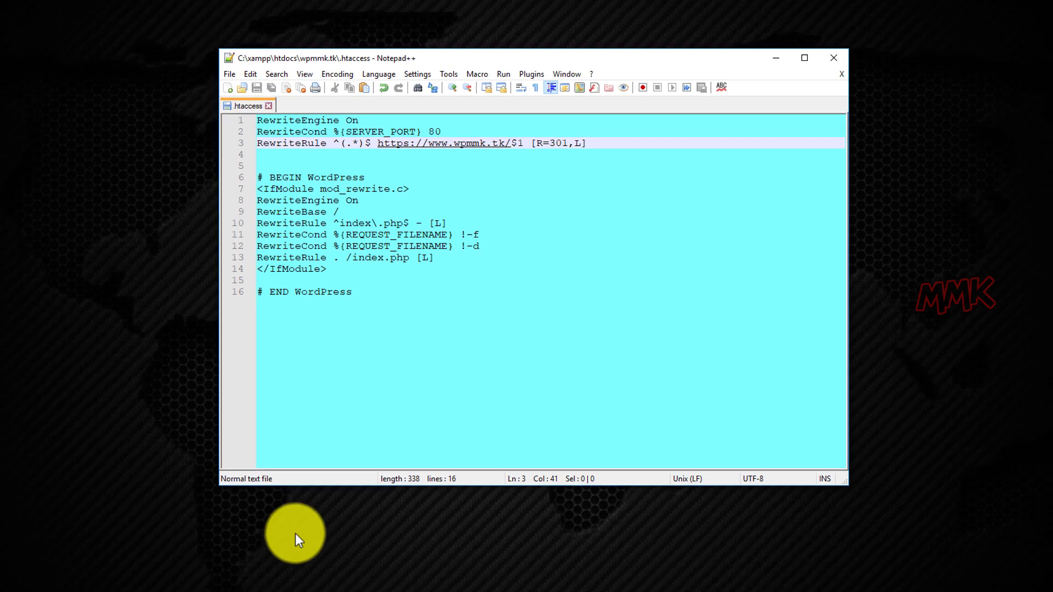
Stop Apache and MySQL in XAMPP Control Panel and start both again.
{"action": "left_click", "coordinate": [336, 581]}
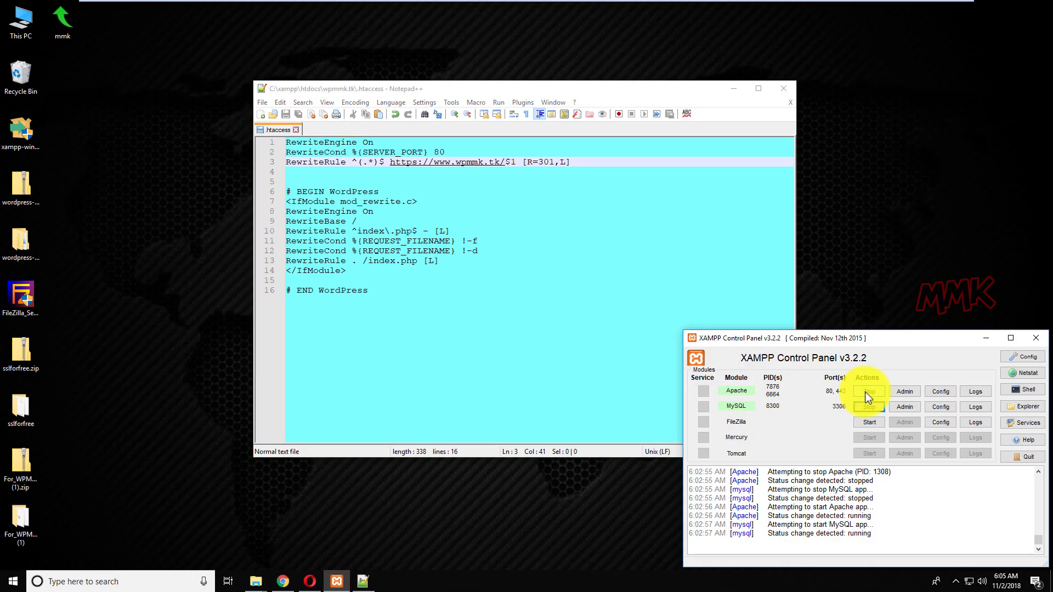
{"action": "left_click", "coordinate": [866, 392]}
{"action": "left_click", "coordinate": [871, 406]}
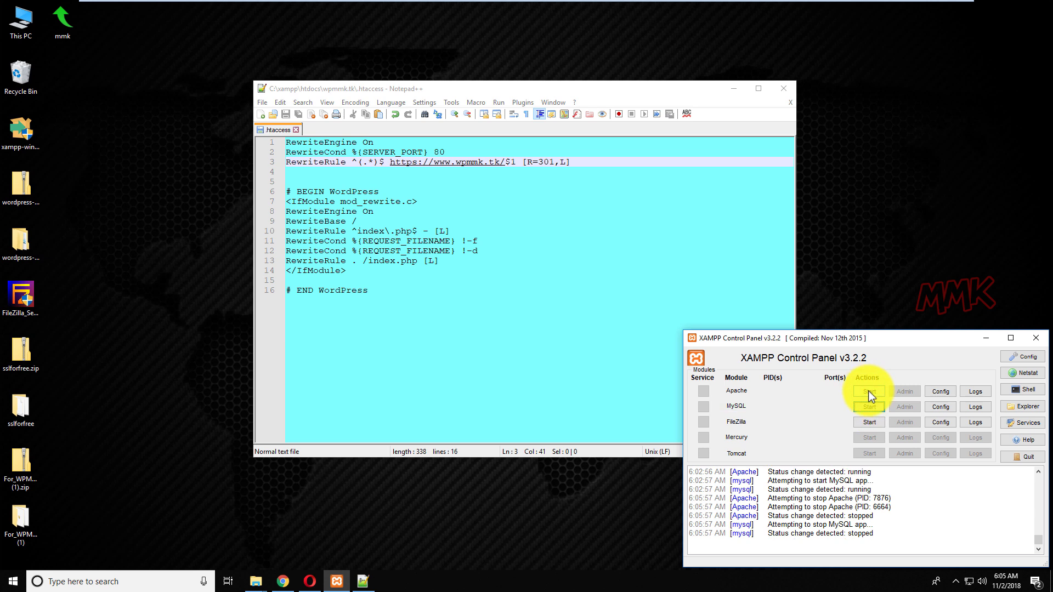
{"action": "left_click", "coordinate": [869, 390]}
{"action": "left_click", "coordinate": [871, 407]}
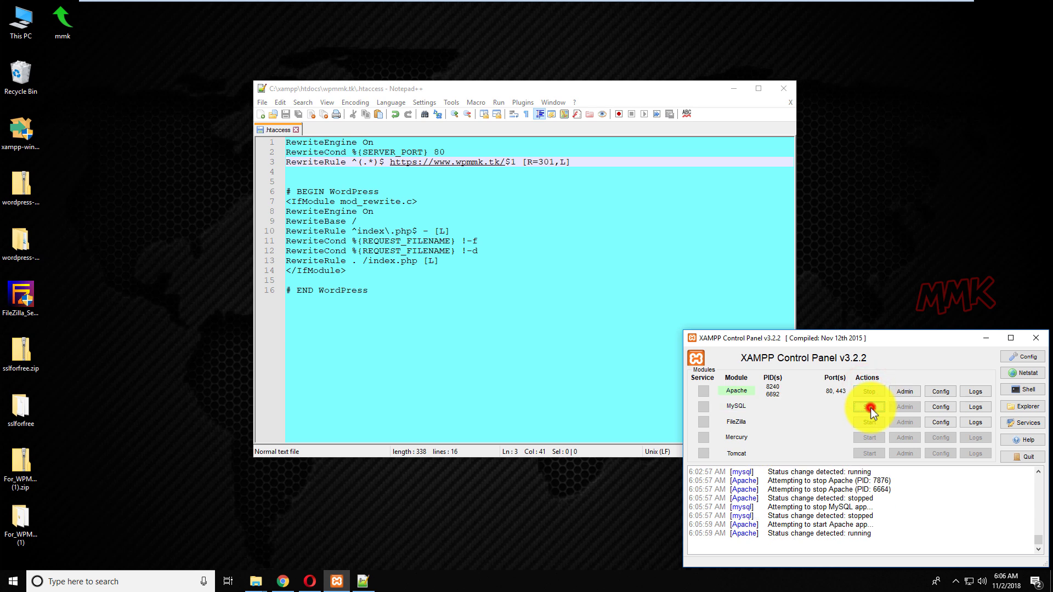
{"action": "left_click", "coordinate": [311, 582]}
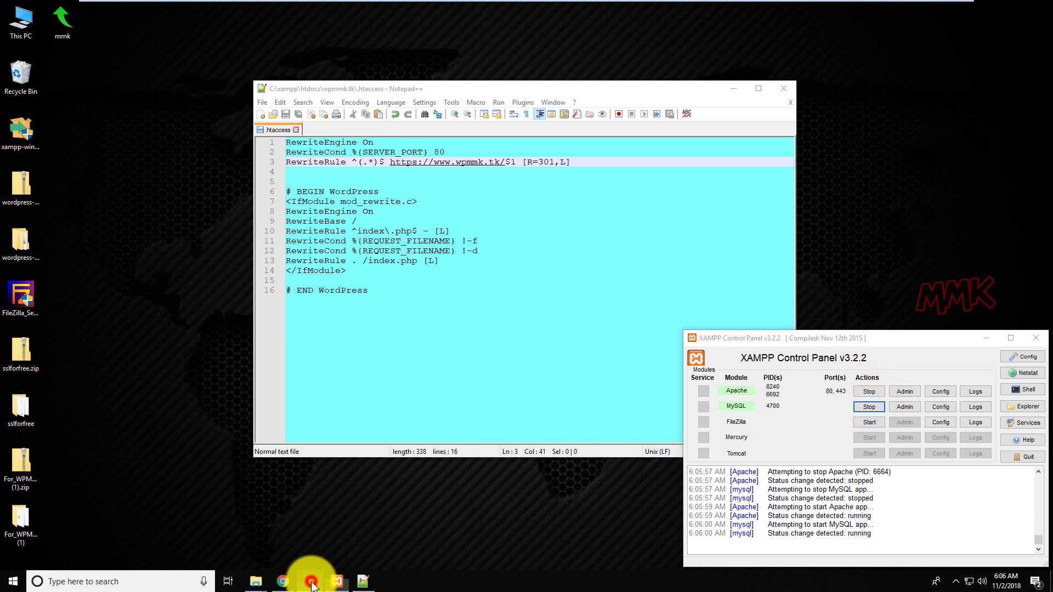
Re-enter plain wpmmk.tk in Opera and check that its connection shows secure with a valid certificate.
{"action": "left_click", "coordinate": [67, 27]}
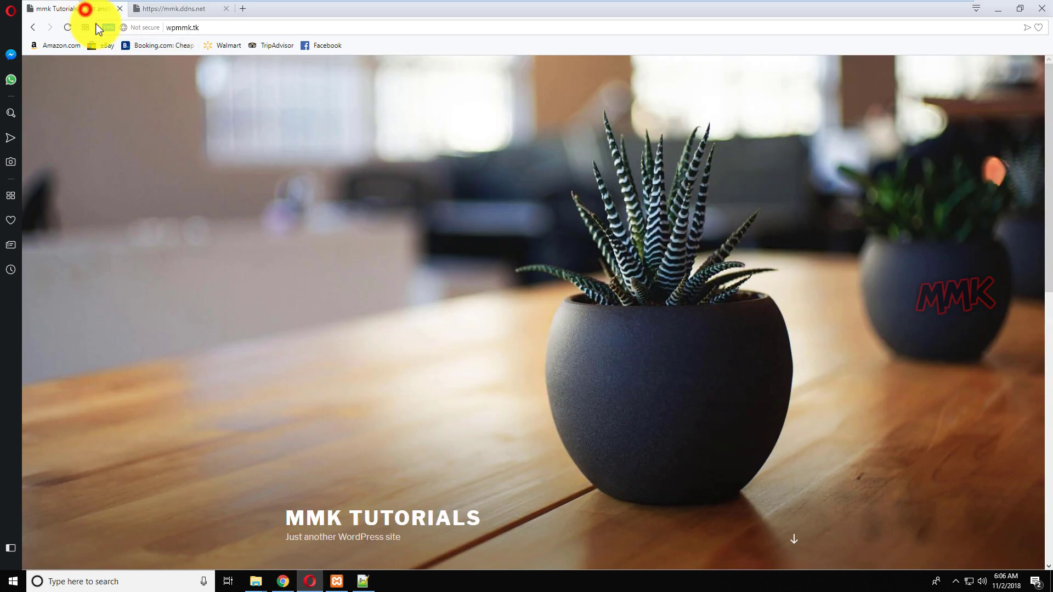
{"action": "left_click", "coordinate": [203, 28]}
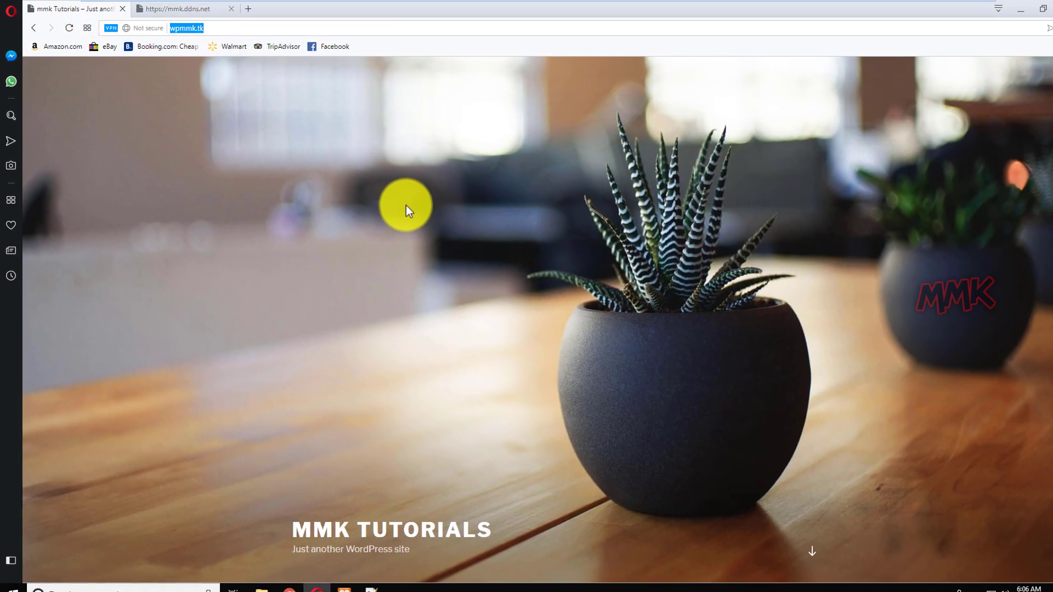
{"action": "type", "text": "wp"}
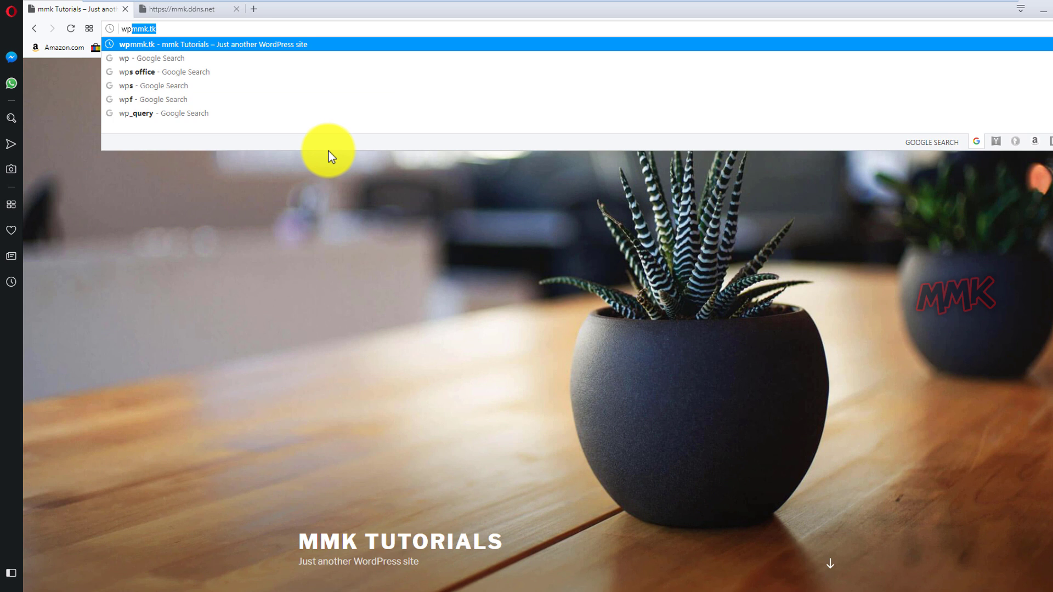
{"action": "key", "text": "Return"}
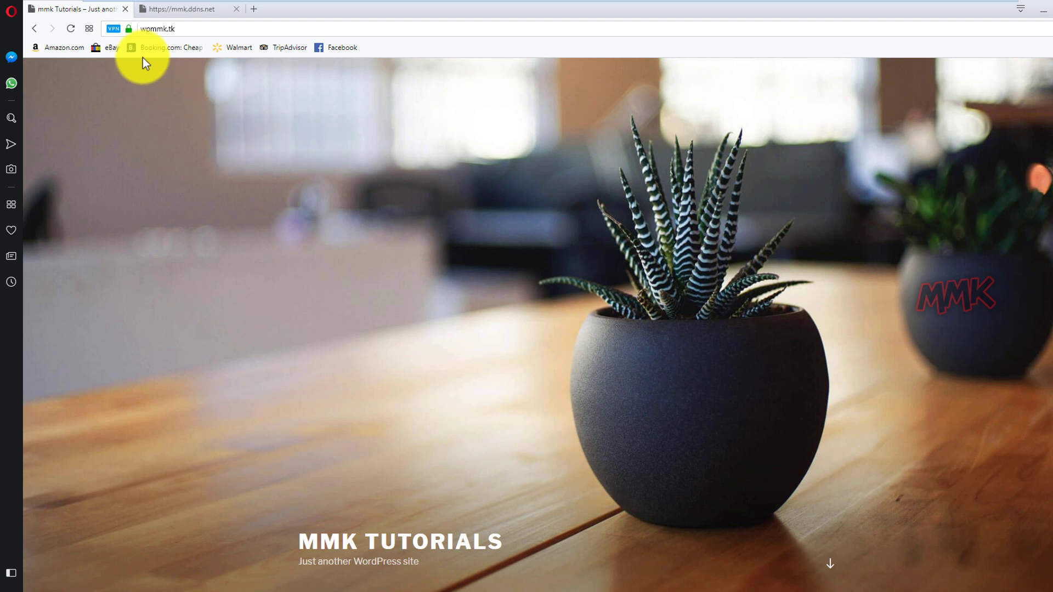
{"action": "left_click", "coordinate": [128, 29]}
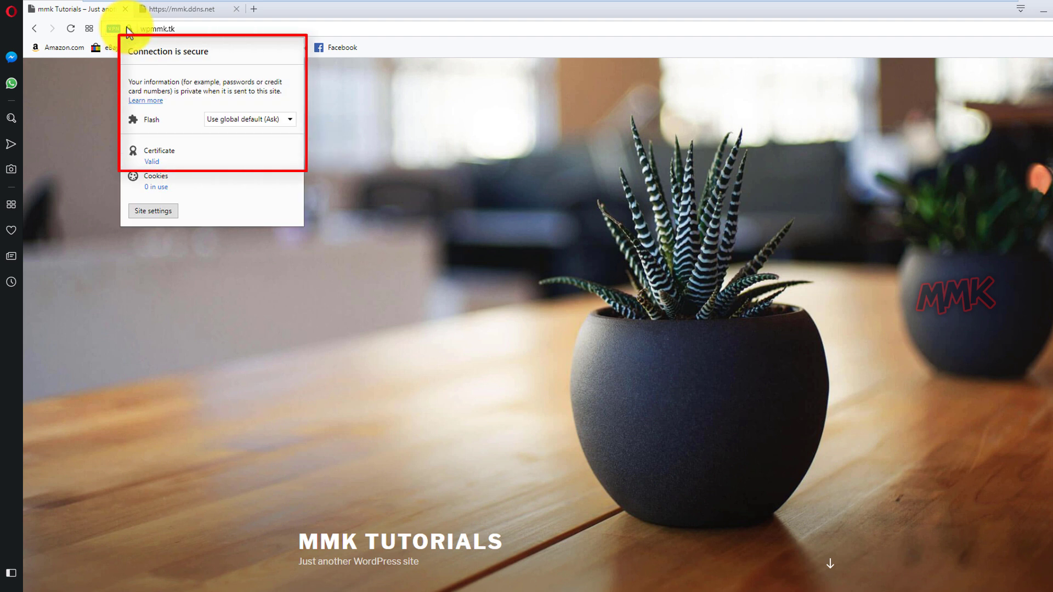
{"action": "left_click", "coordinate": [294, 9]}
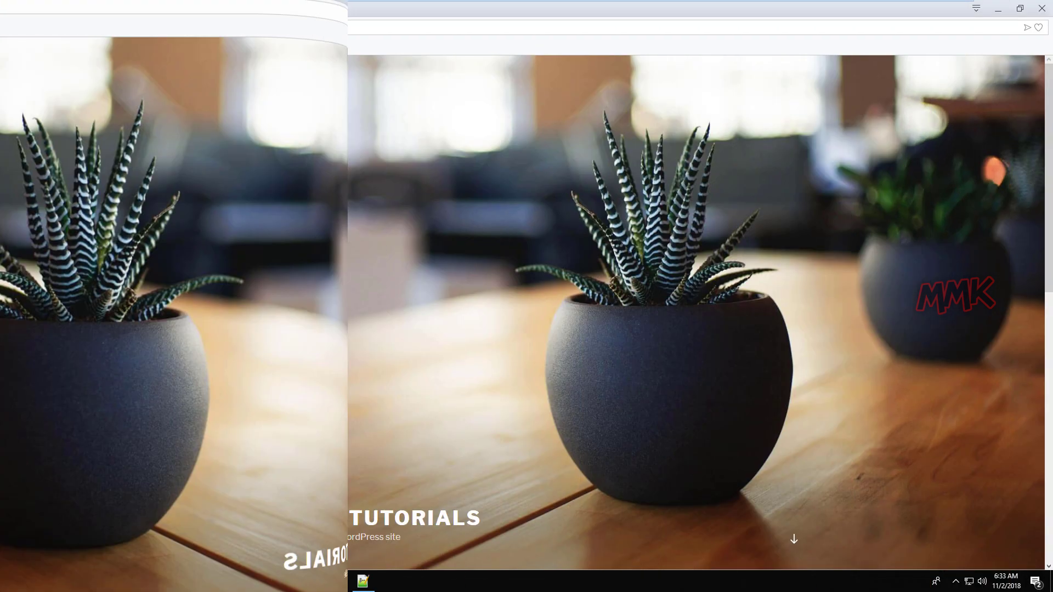